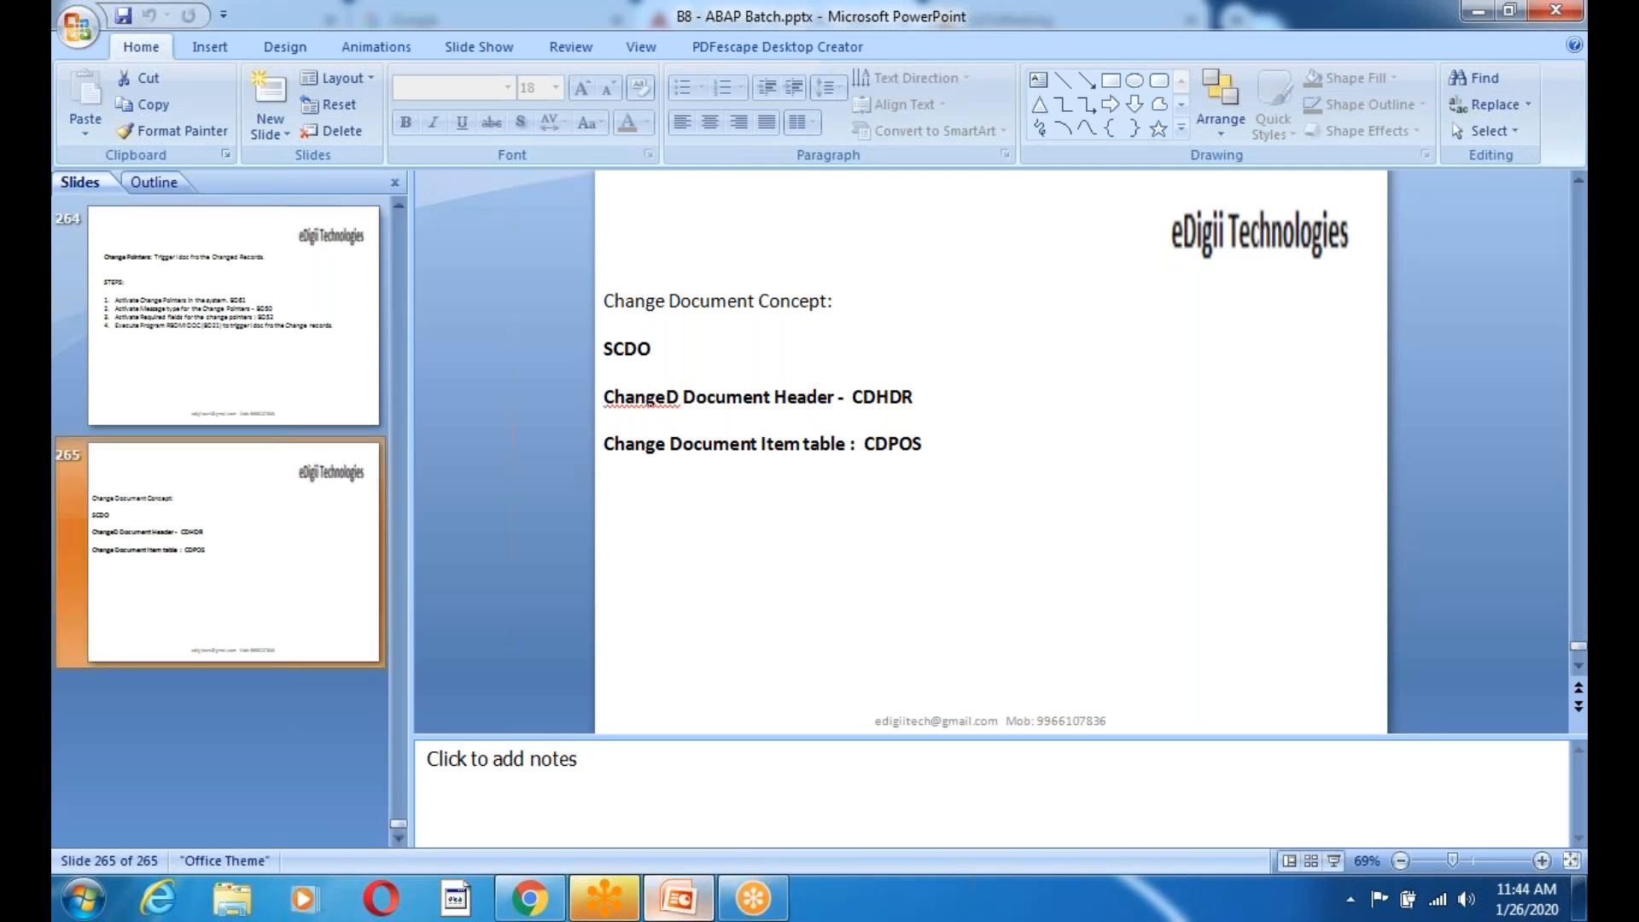
Minimize the PowerPoint deck on slide 265 so the Windows desktop shows.
{"action": "key", "text": "super+d"}
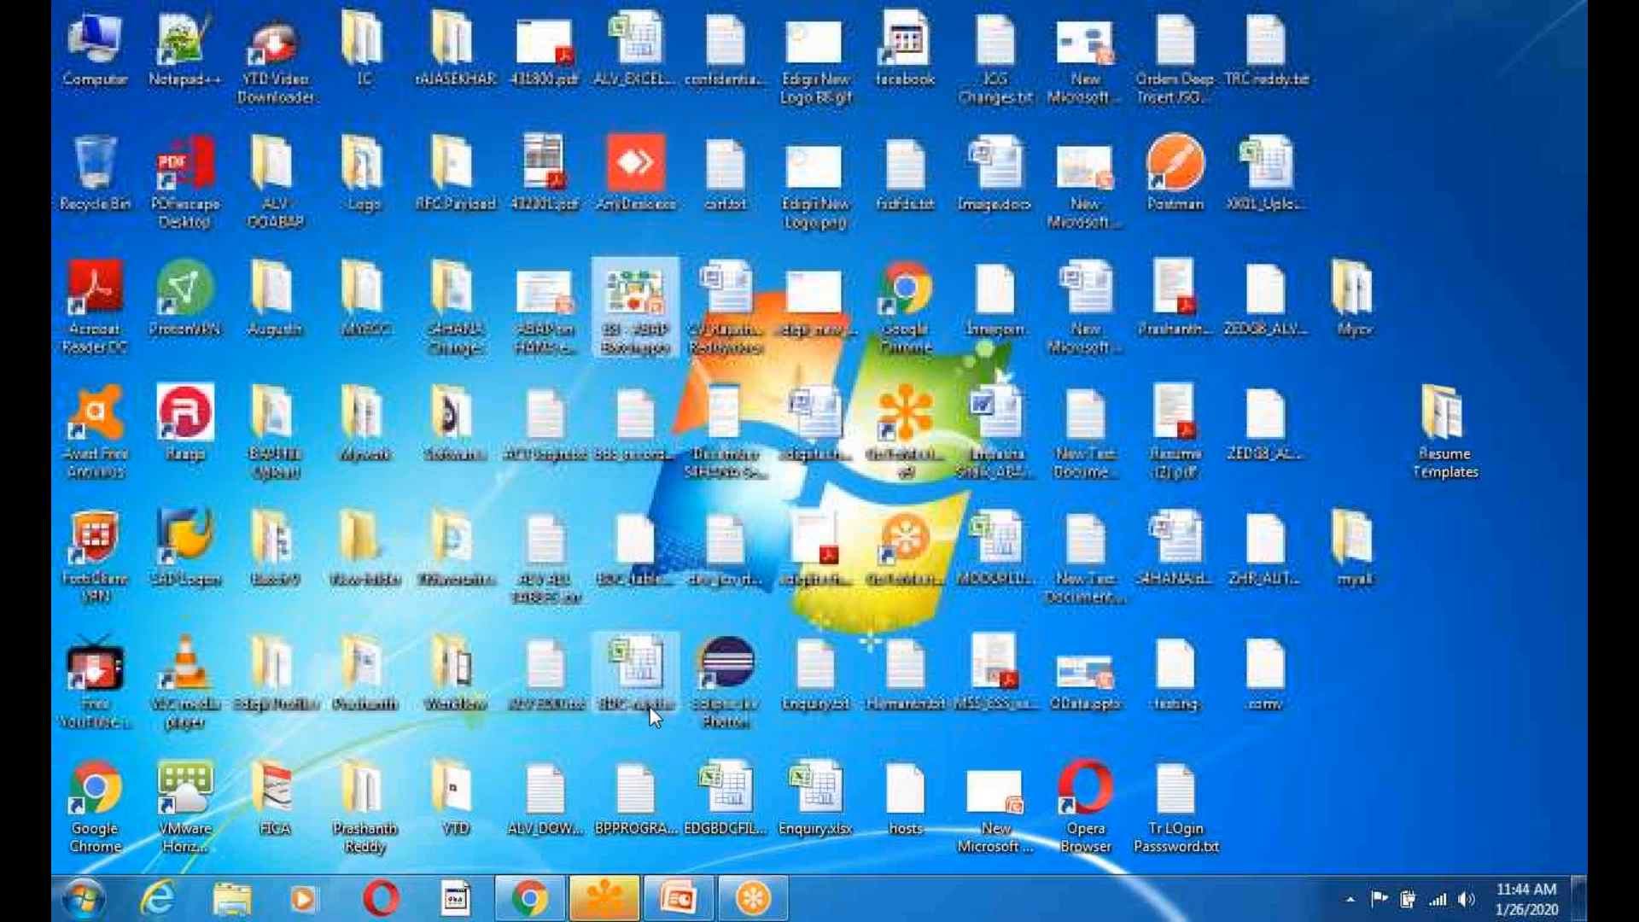
Log on to SAP ECC client 800 with the saved user and password, keeping the existing session.
{"action": "double_click", "coordinate": [185, 547]}
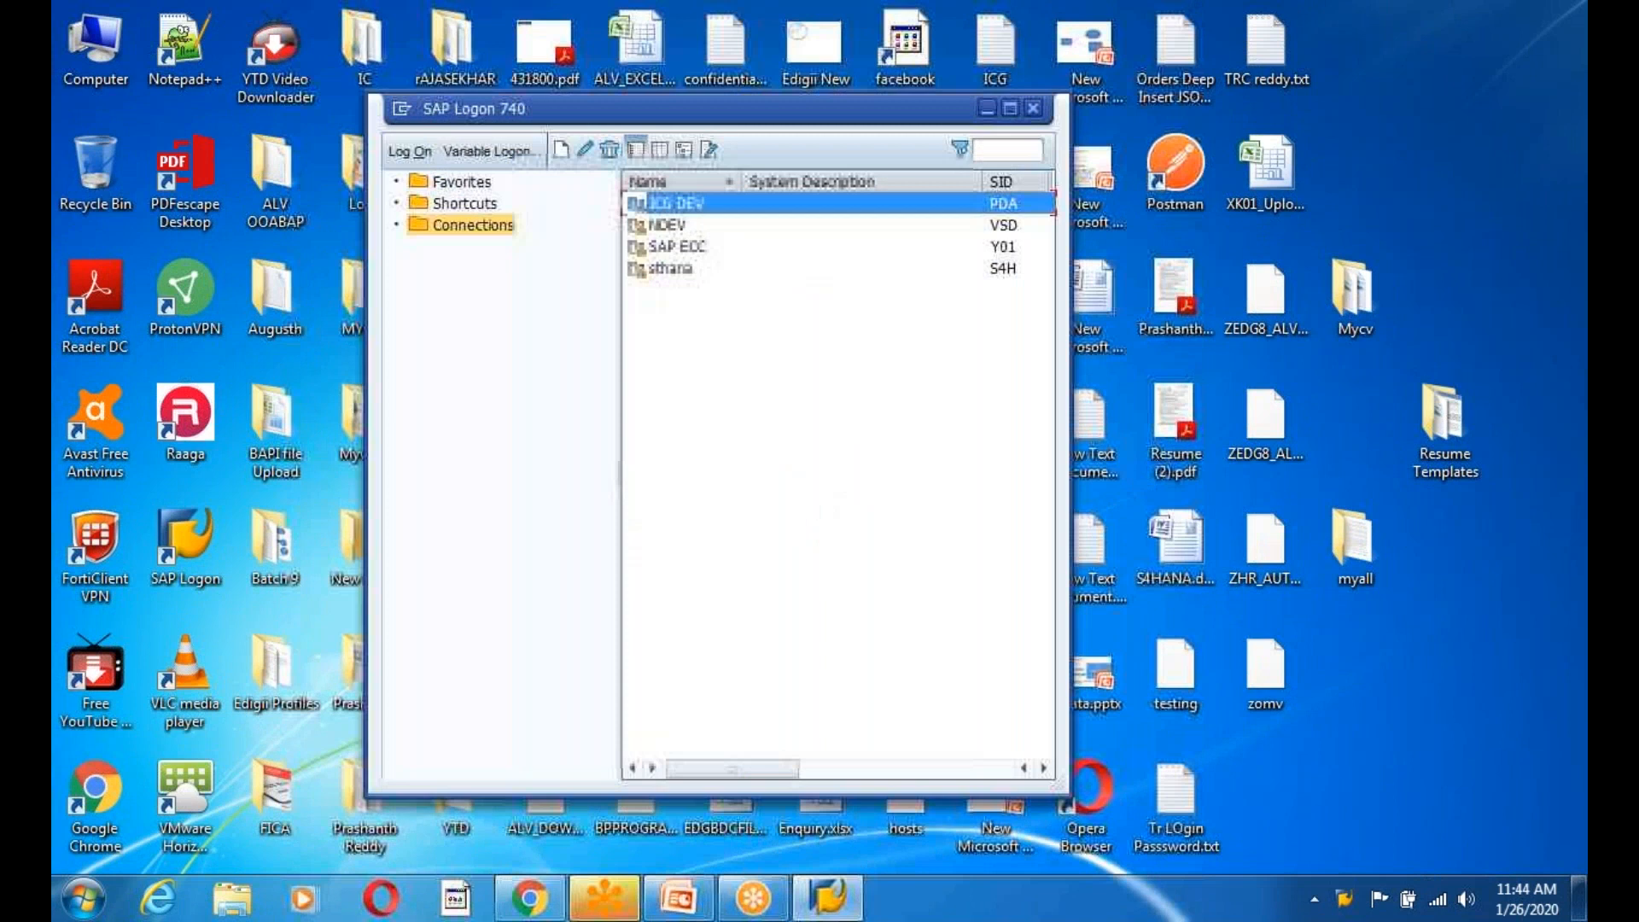
{"action": "left_click", "coordinate": [676, 248]}
{"action": "key", "text": "Return"}
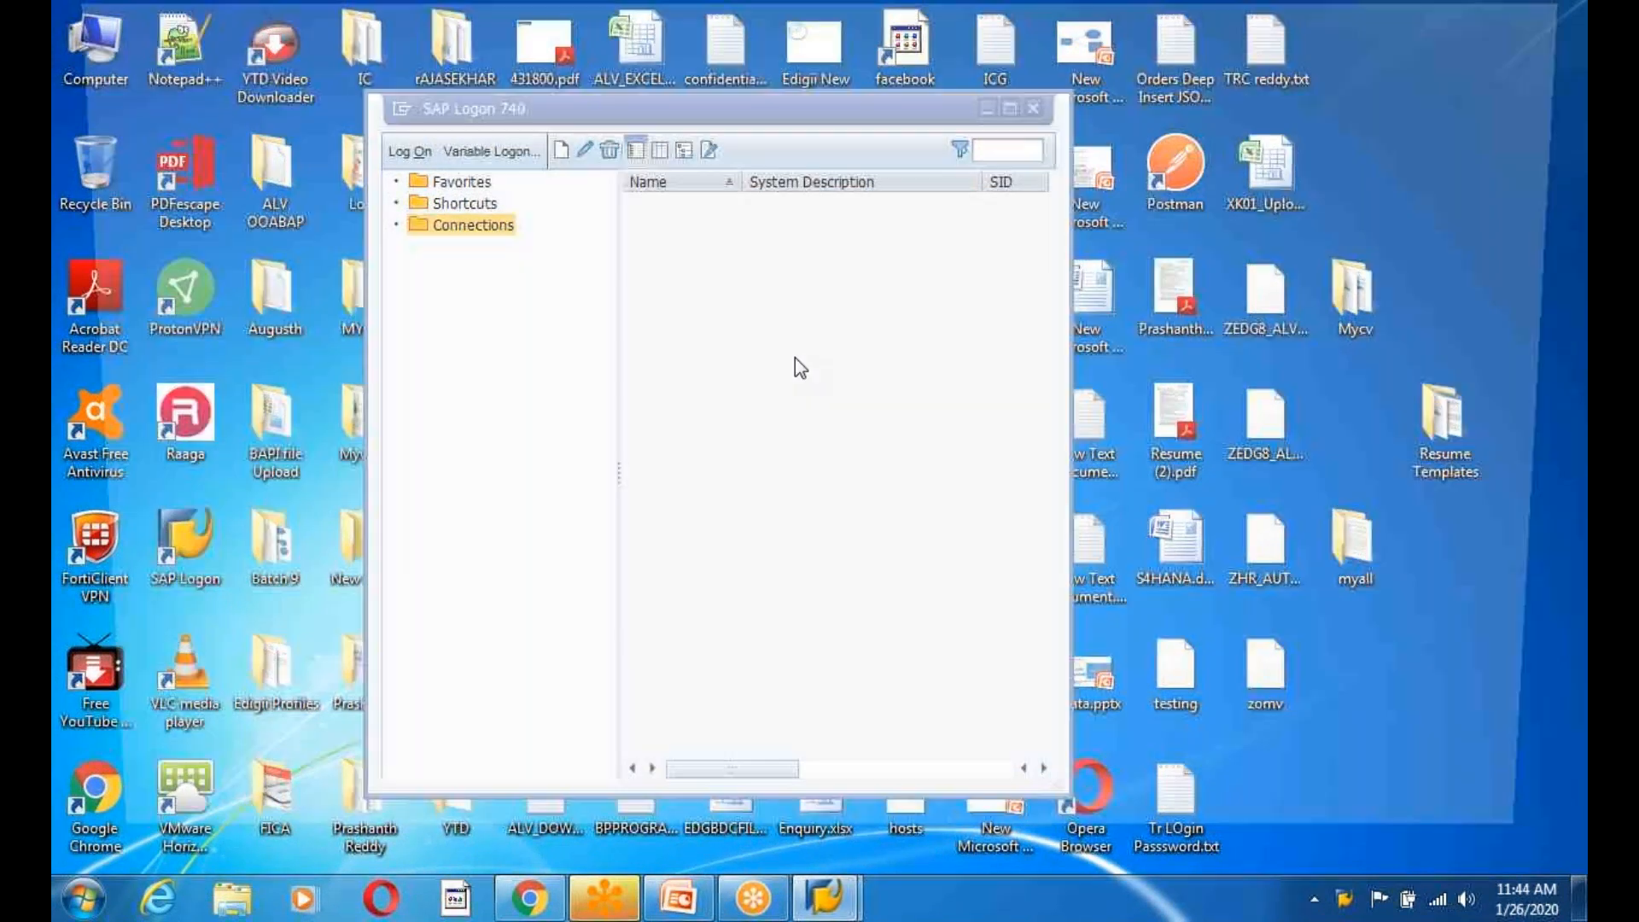
{"action": "type", "text": "sap"}
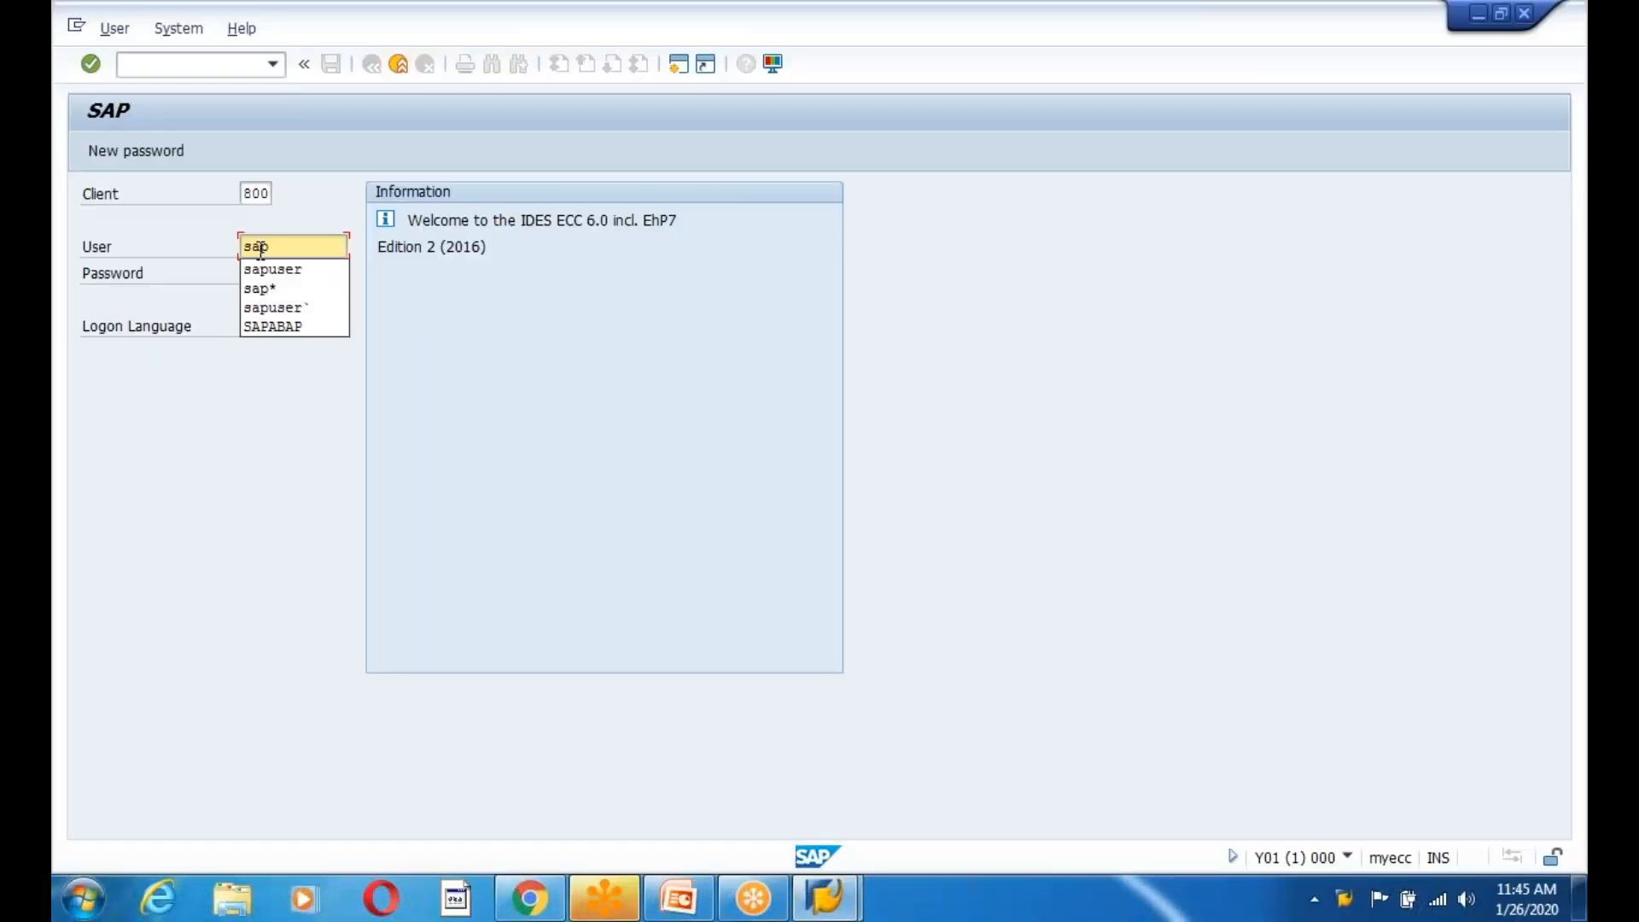
{"action": "key", "text": "Down"}
{"action": "key", "text": "Tab"}
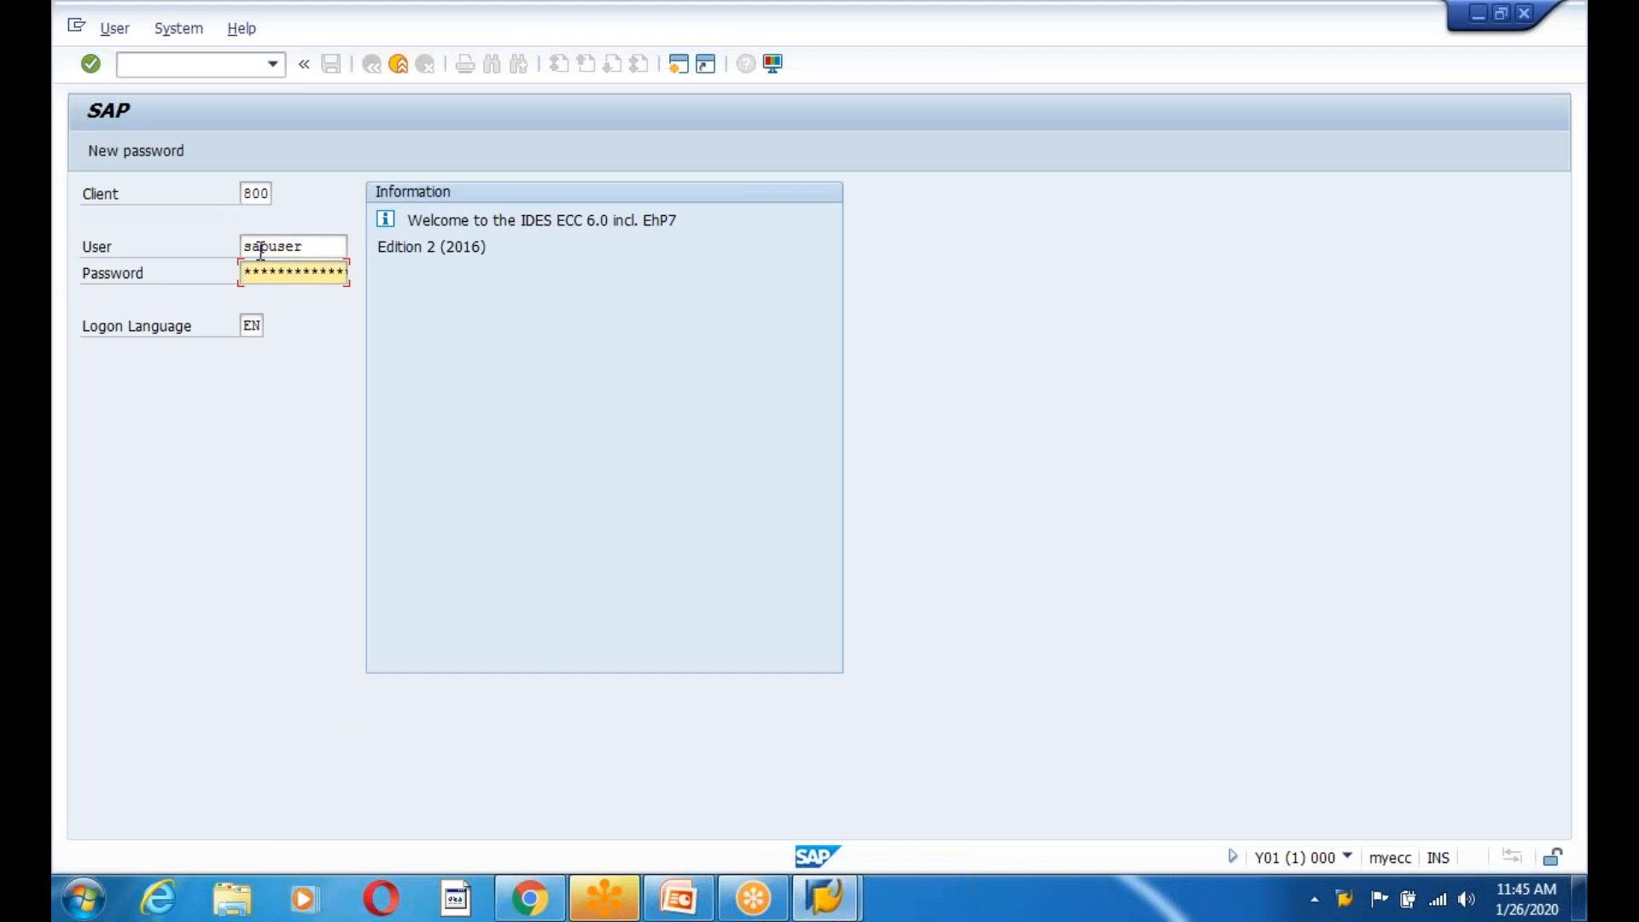
{"action": "type", "text": "***********"}
{"action": "key", "text": "Return"}
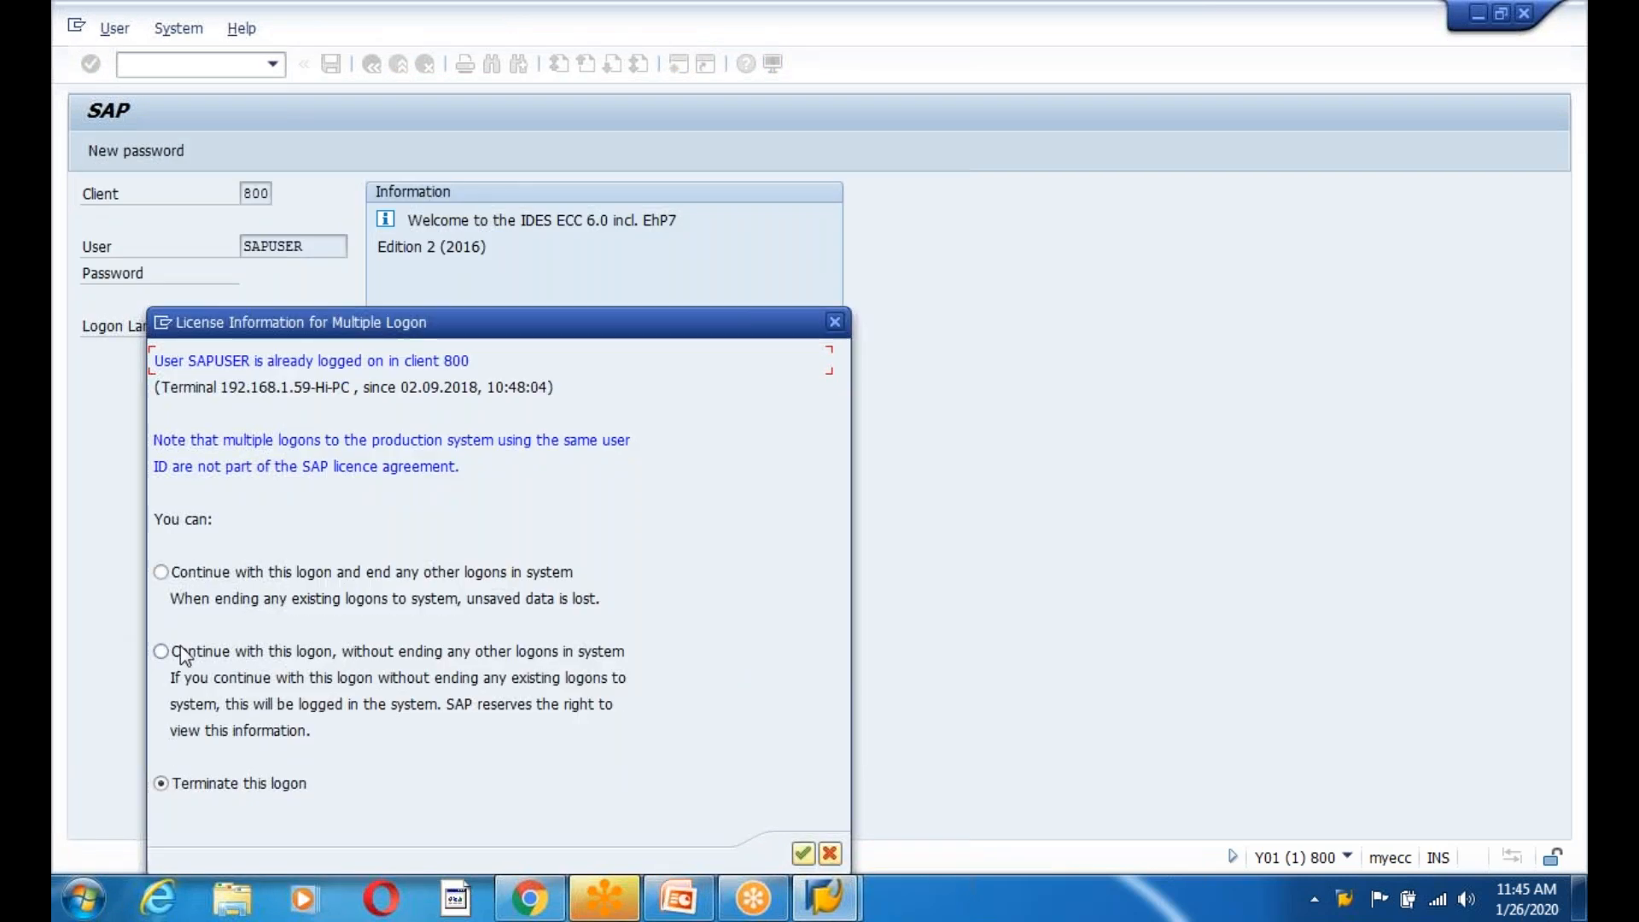
{"action": "key", "text": "Return"}
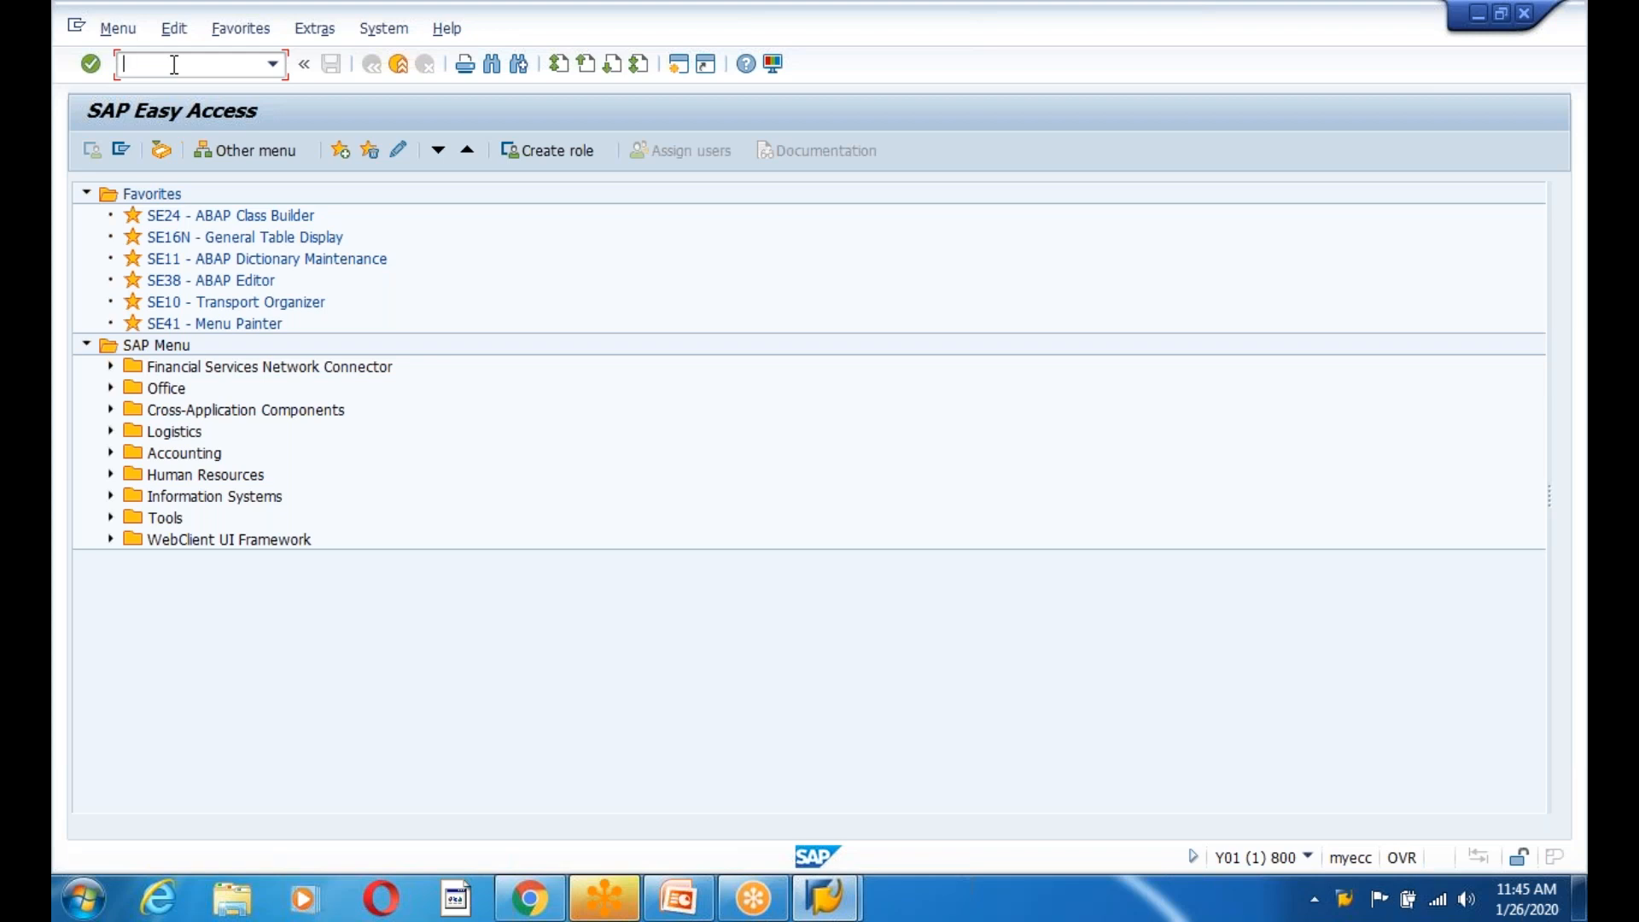
Display table MARA in the ABAP Dictionary via SE11 and scroll to its appended fields.
{"action": "type", "text": "se11"}
{"action": "key", "text": "Return"}
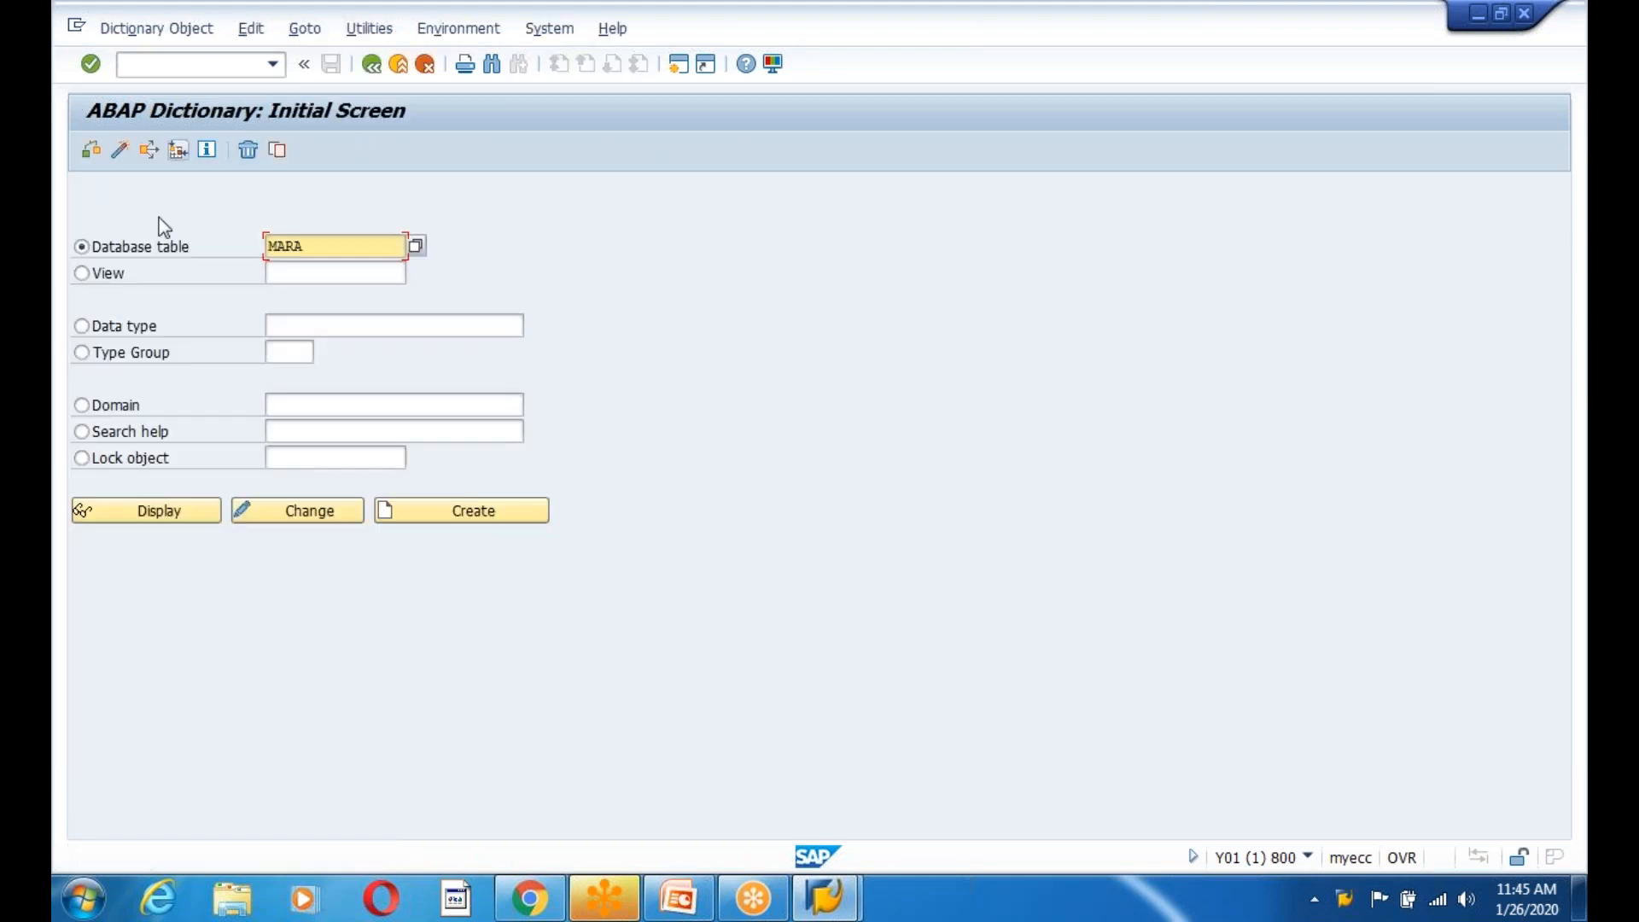
{"action": "left_click", "coordinate": [168, 512]}
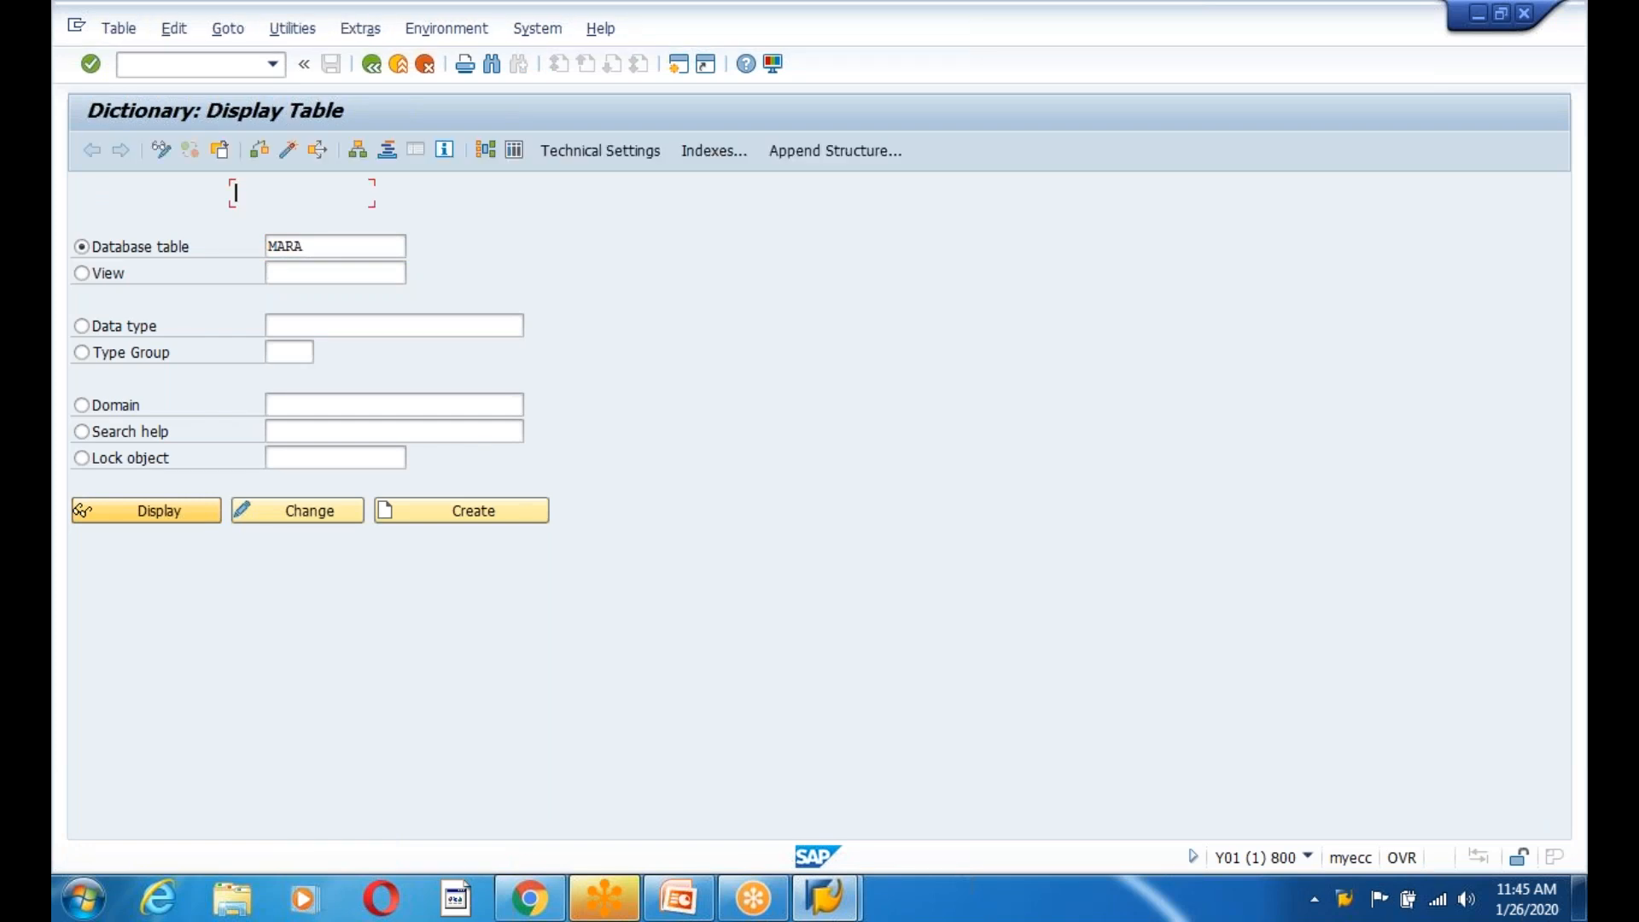
{"action": "left_click_drag", "start_coordinate": [1546, 389], "coordinate": [1573, 761]}
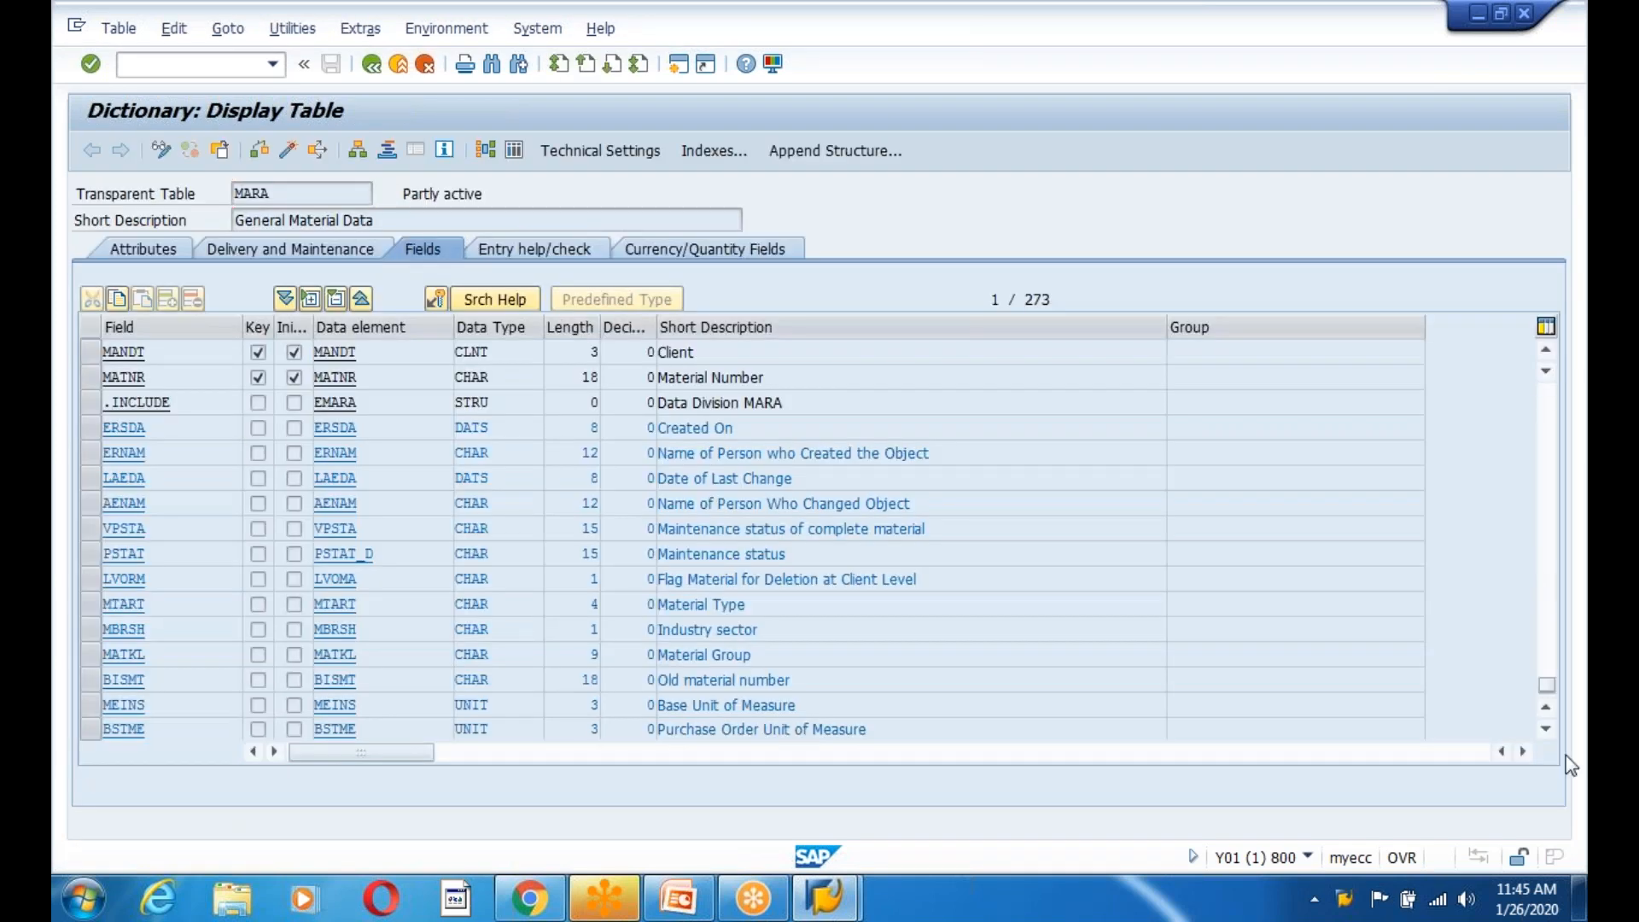
{"action": "scroll", "coordinate": [222, 560], "scroll_direction": "up", "scroll_amount": 1}
{"action": "scroll", "coordinate": [222, 561], "scroll_direction": "up", "scroll_amount": 1}
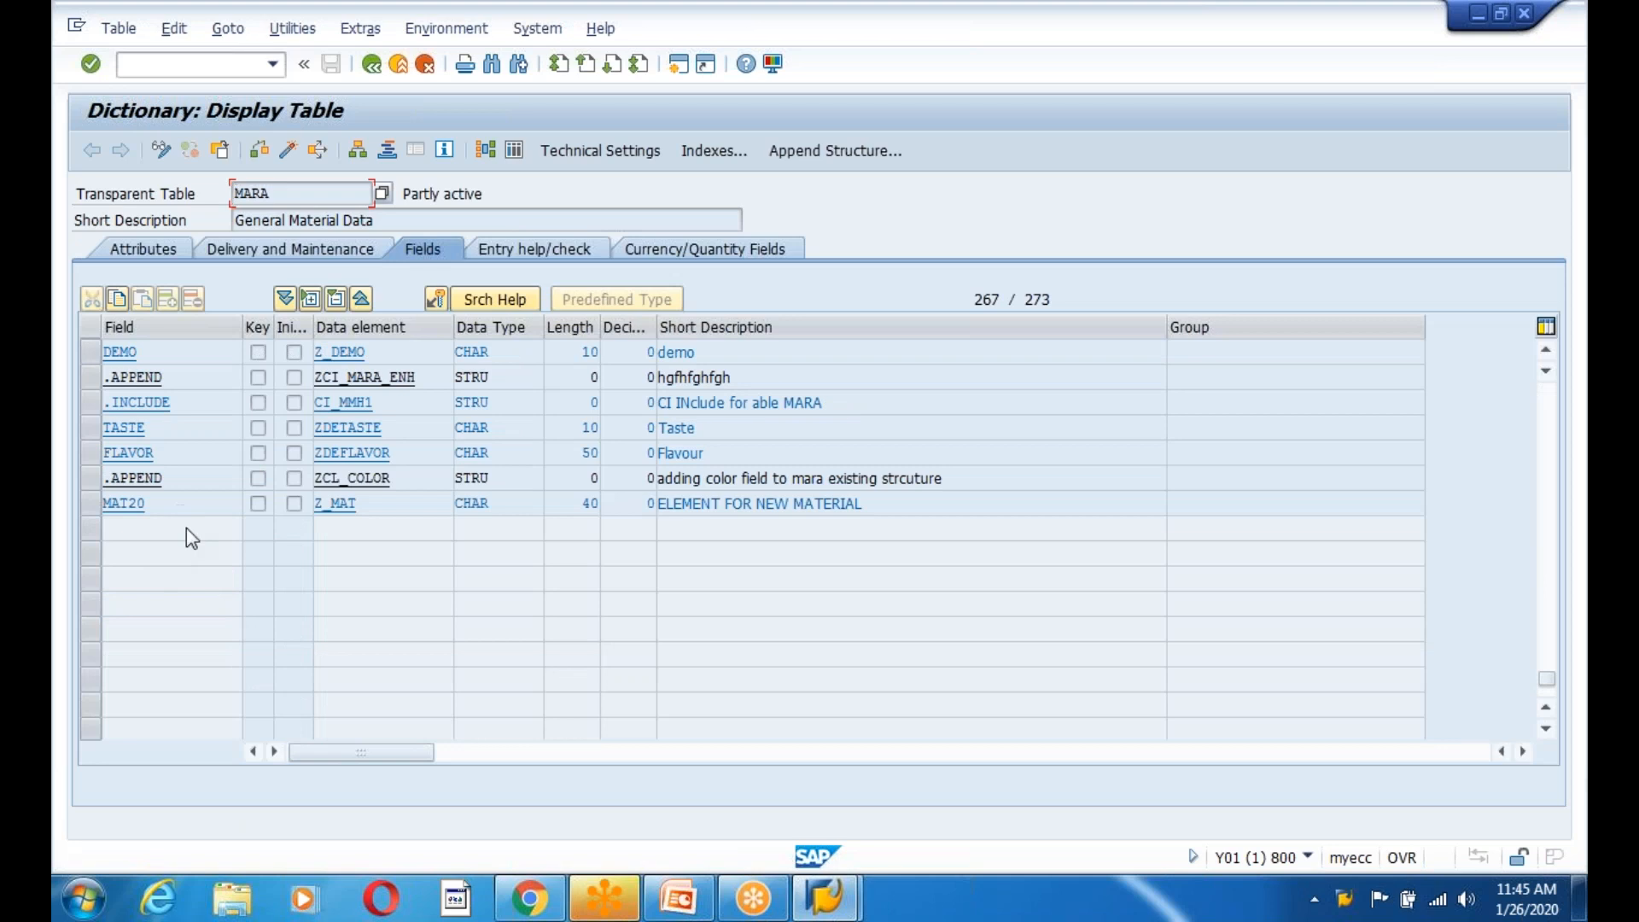
Point out TASTE, FLAVOR and the ZCI_MARA_ENH append with its CI_MMH1 include.
{"action": "left_click", "coordinate": [119, 429]}
{"action": "left_click_drag", "start_coordinate": [120, 430], "coordinate": [94, 458]}
{"action": "scroll", "coordinate": [104, 454], "scroll_direction": "up", "scroll_amount": 1}
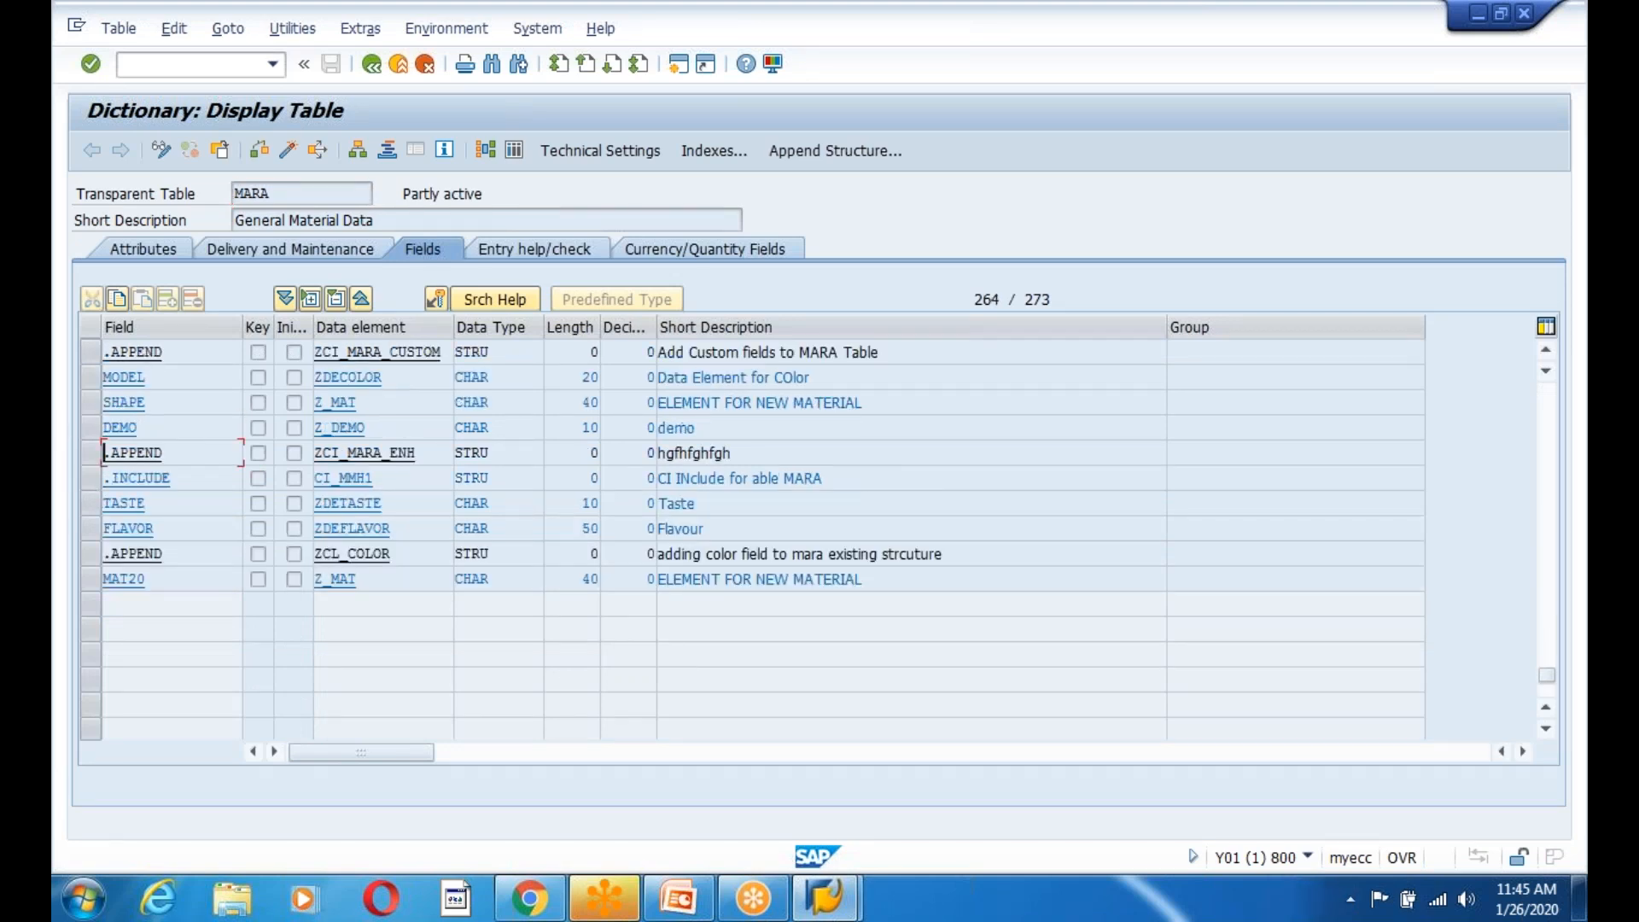
{"action": "left_click", "coordinate": [259, 195]}
{"action": "left_click", "coordinate": [315, 454]}
{"action": "left_click", "coordinate": [277, 194]}
{"action": "left_click", "coordinate": [419, 454]}
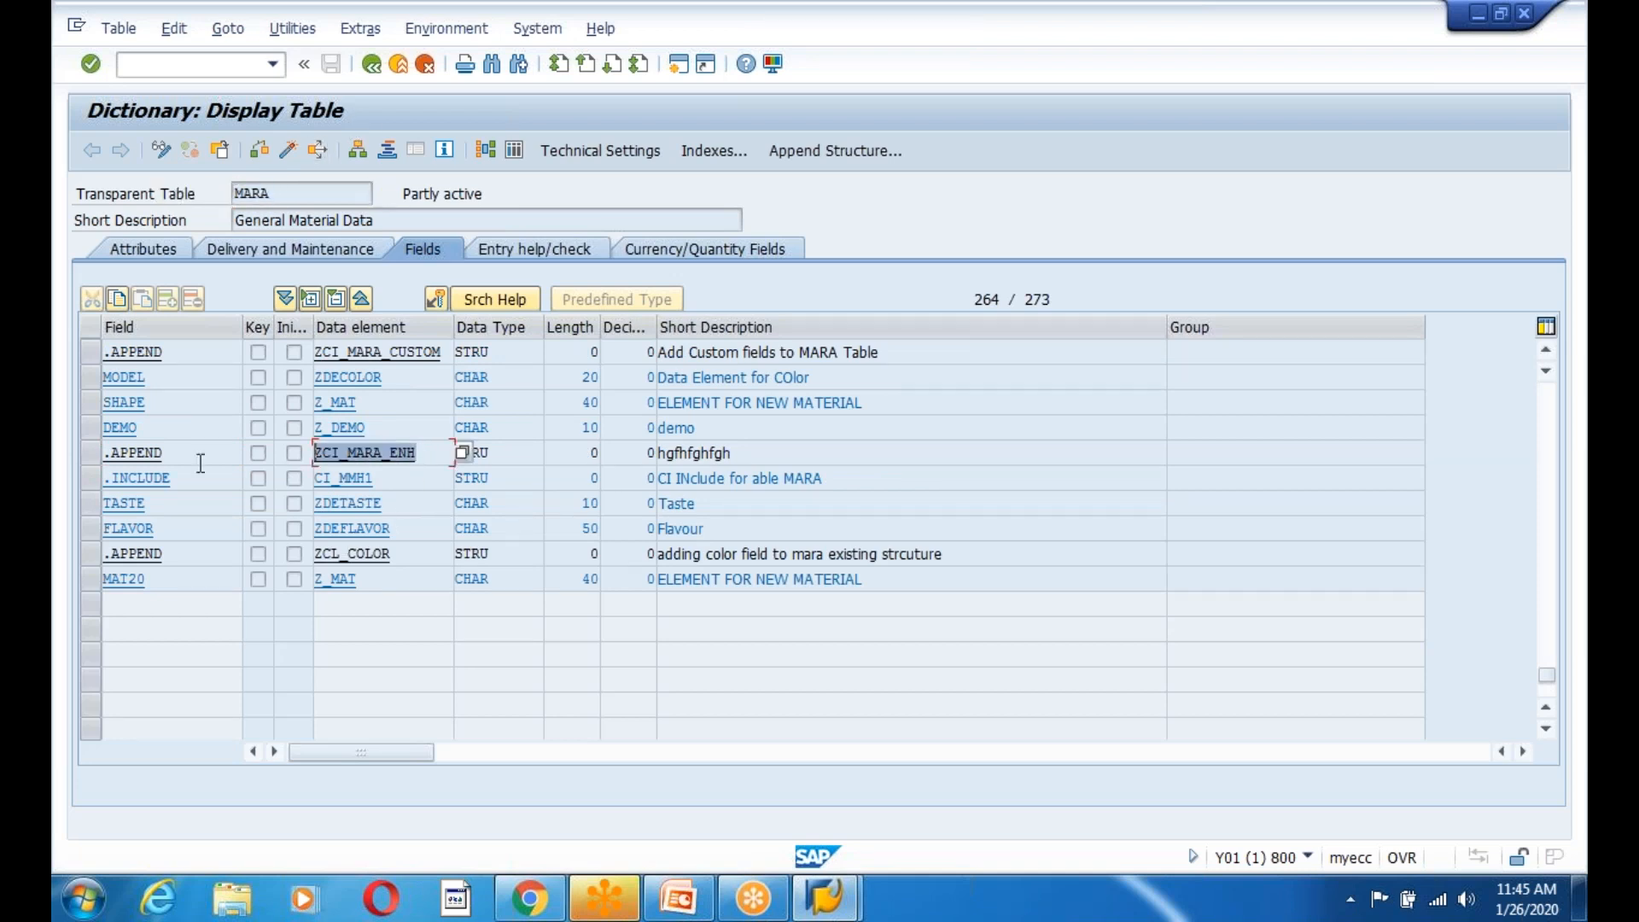
{"action": "left_click", "coordinate": [166, 454]}
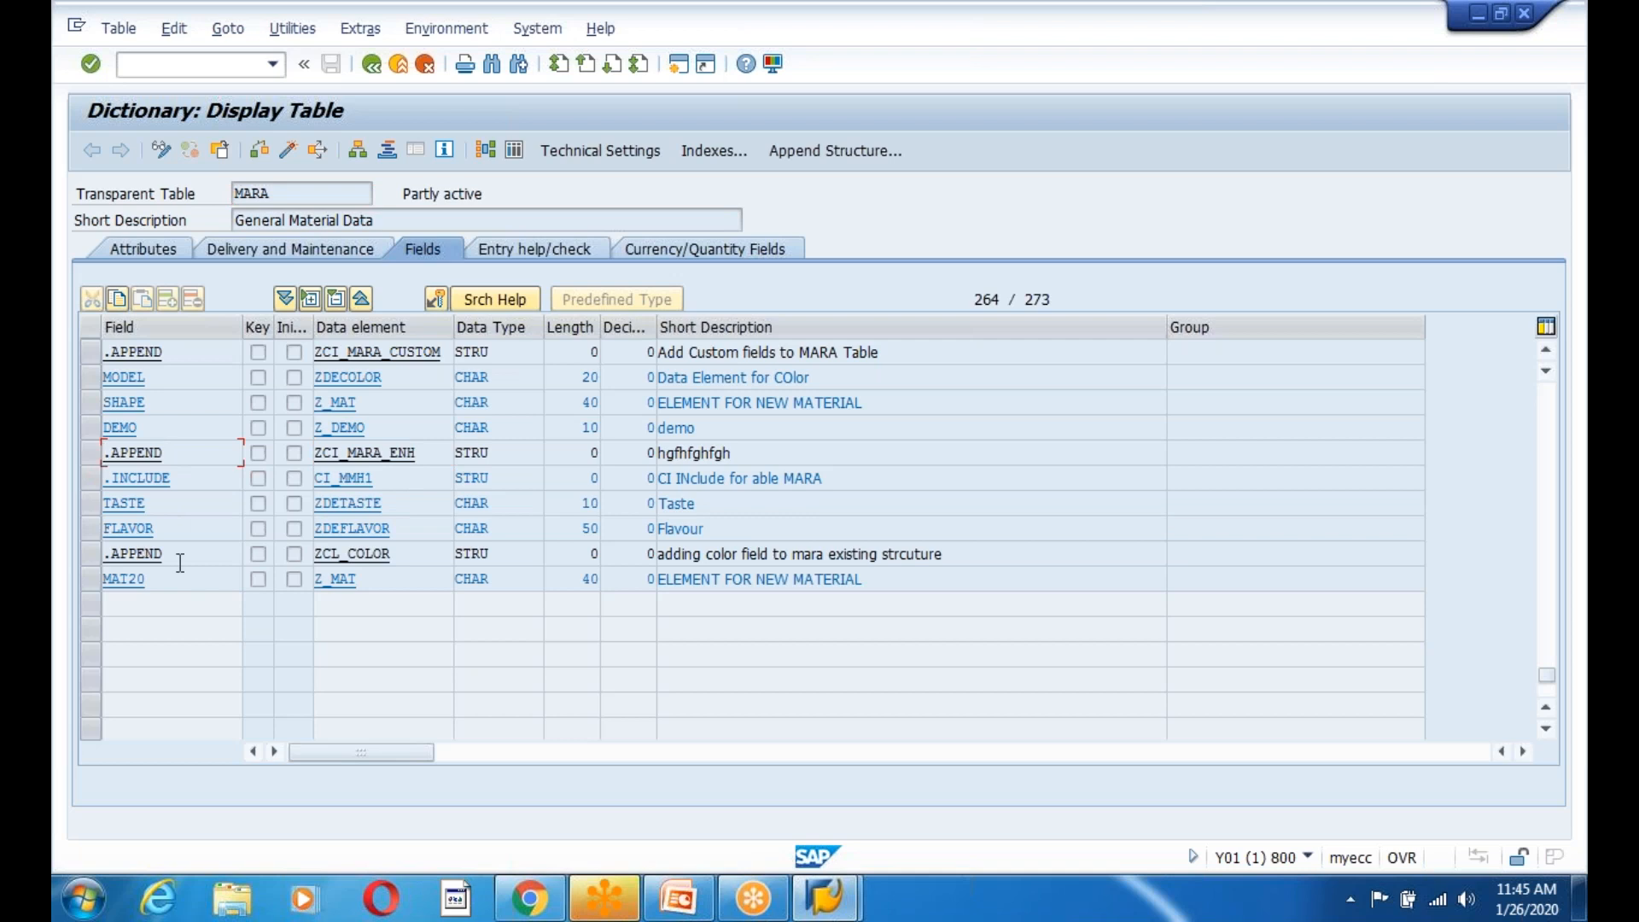
{"action": "left_click_drag", "start_coordinate": [316, 455], "coordinate": [246, 465]}
{"action": "left_click", "coordinate": [438, 453]}
{"action": "left_click", "coordinate": [435, 479]}
{"action": "left_click", "coordinate": [246, 465]}
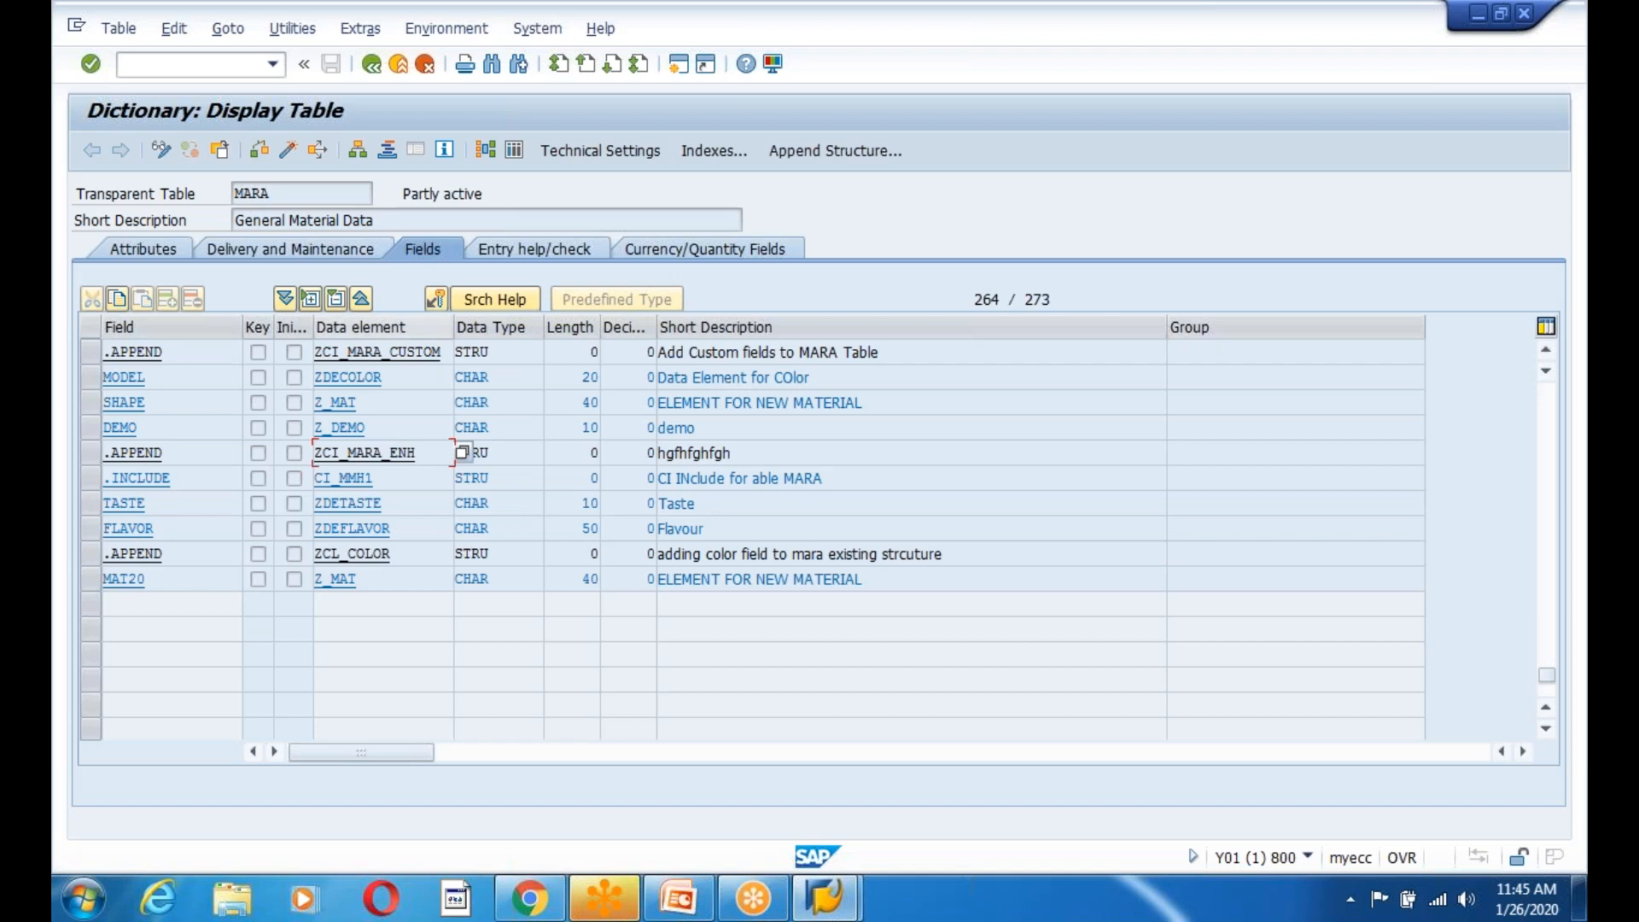
Walk through MARA's custom fields TASTE, FLAVOR and MAT20 again.
{"action": "left_click", "coordinate": [284, 194]}
{"action": "left_click", "coordinate": [179, 505]}
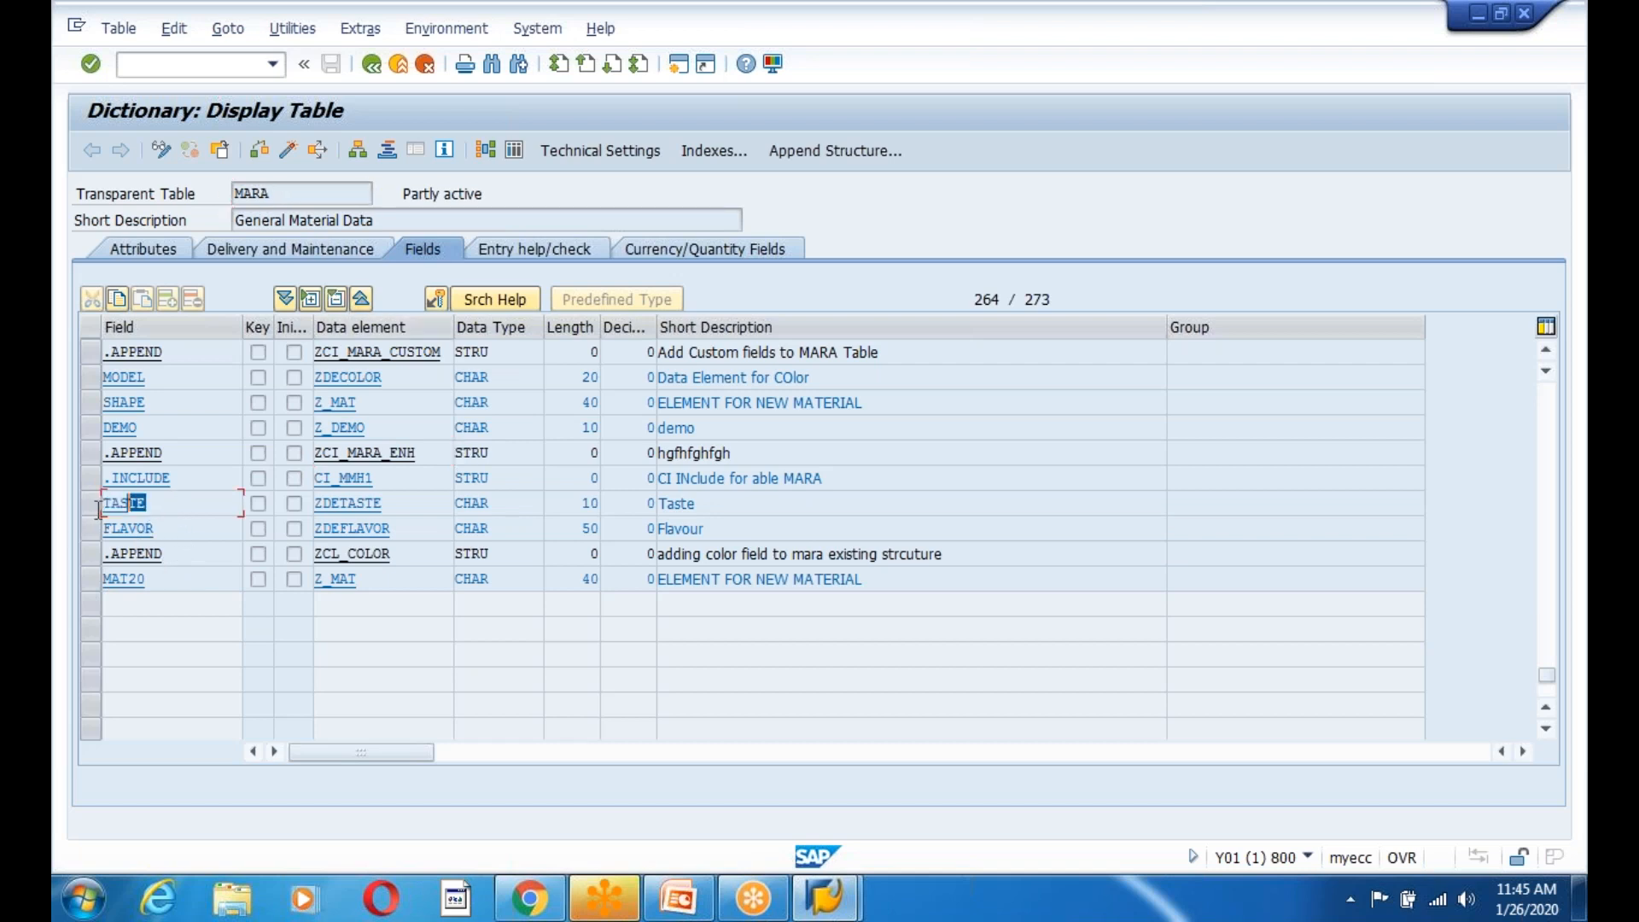
{"action": "left_click", "coordinate": [182, 529]}
{"action": "left_click", "coordinate": [188, 585]}
{"action": "scroll", "coordinate": [171, 589], "scroll_direction": "up", "scroll_amount": 1}
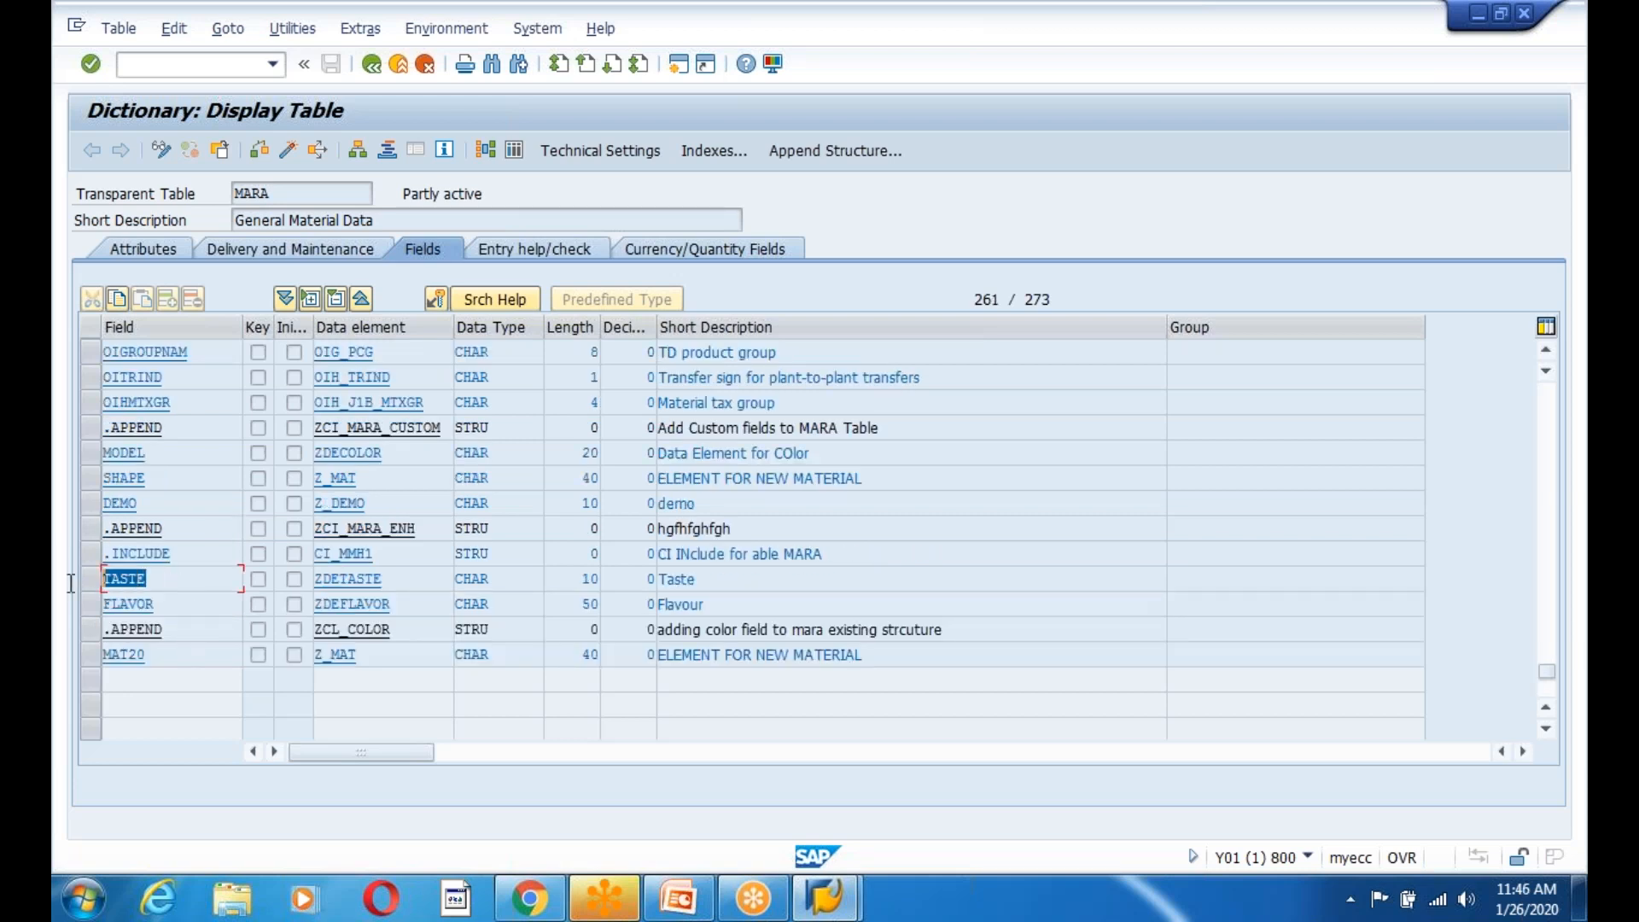
{"action": "left_click", "coordinate": [182, 604]}
{"action": "left_click", "coordinate": [174, 585]}
{"action": "left_click", "coordinate": [165, 606]}
{"action": "double_click", "coordinate": [195, 582]}
{"action": "left_click_drag", "start_coordinate": [104, 585], "coordinate": [72, 596]}
{"action": "left_click_drag", "start_coordinate": [299, 199], "coordinate": [223, 202]}
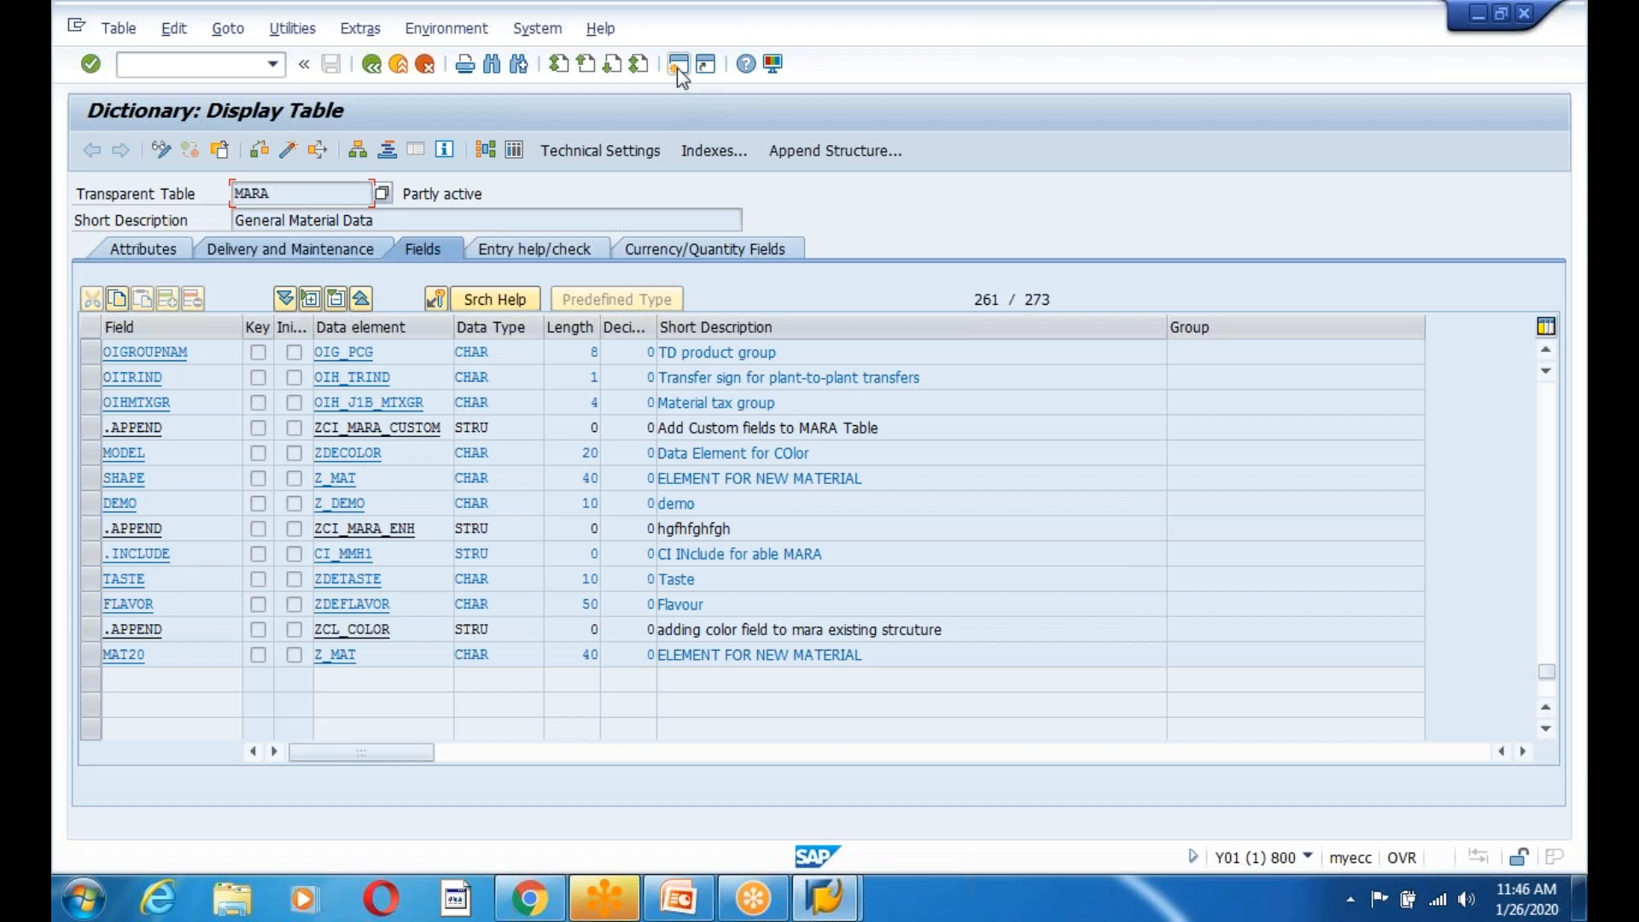
In a new session, open WE31 and return to the main menu.
{"action": "key", "text": "ctrl+n"}
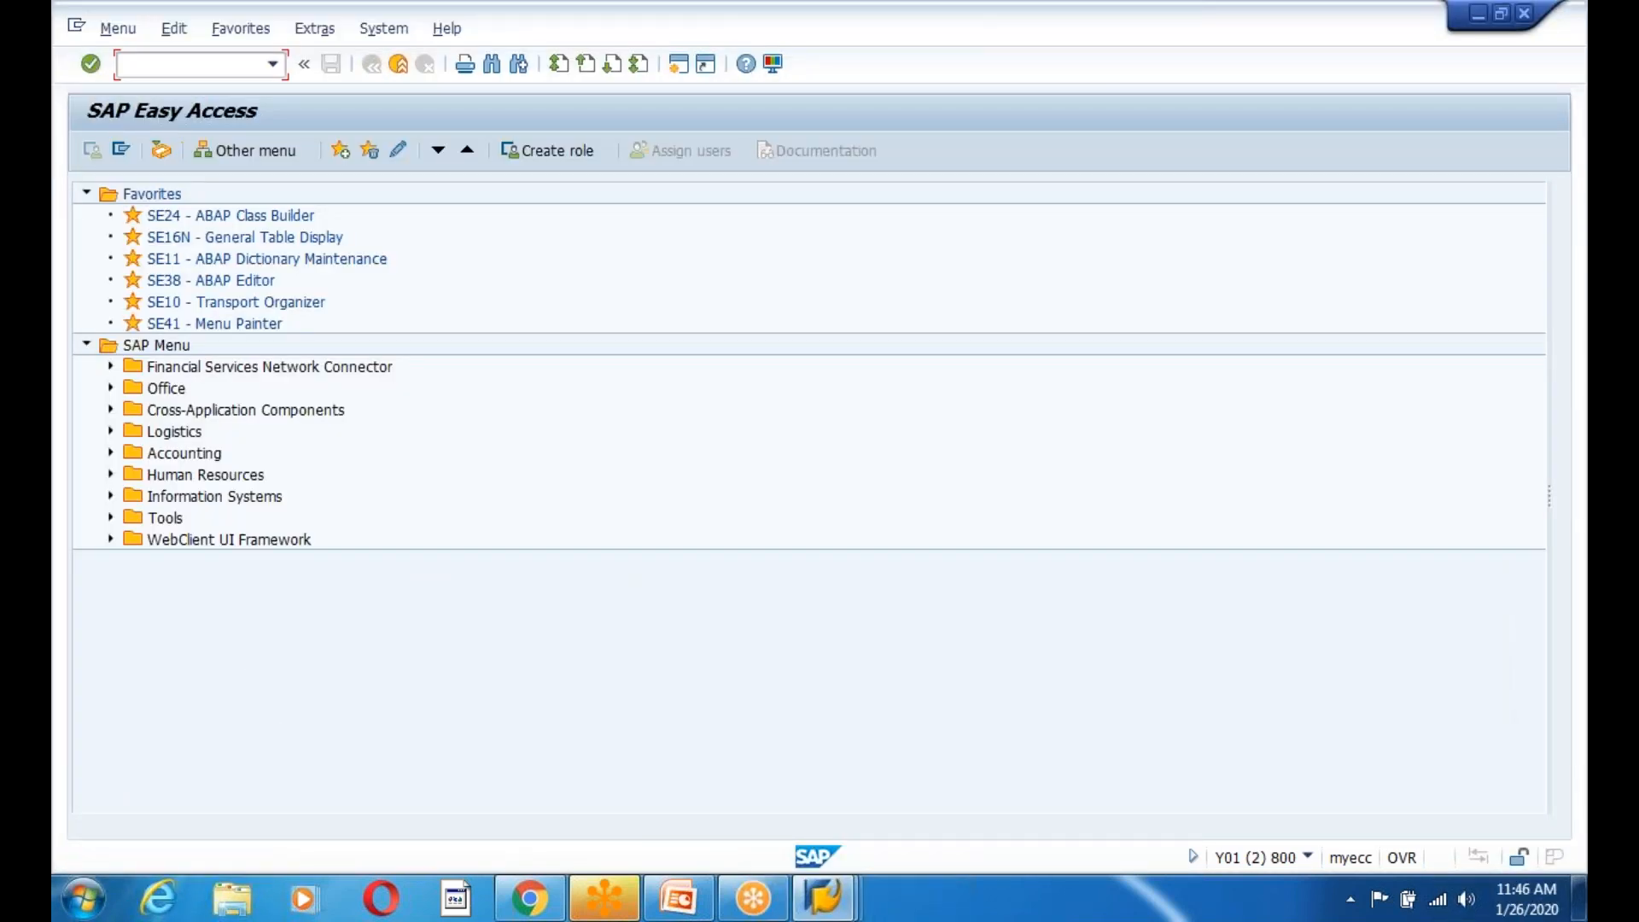
{"action": "type", "text": "we31"}
{"action": "key", "text": "Return"}
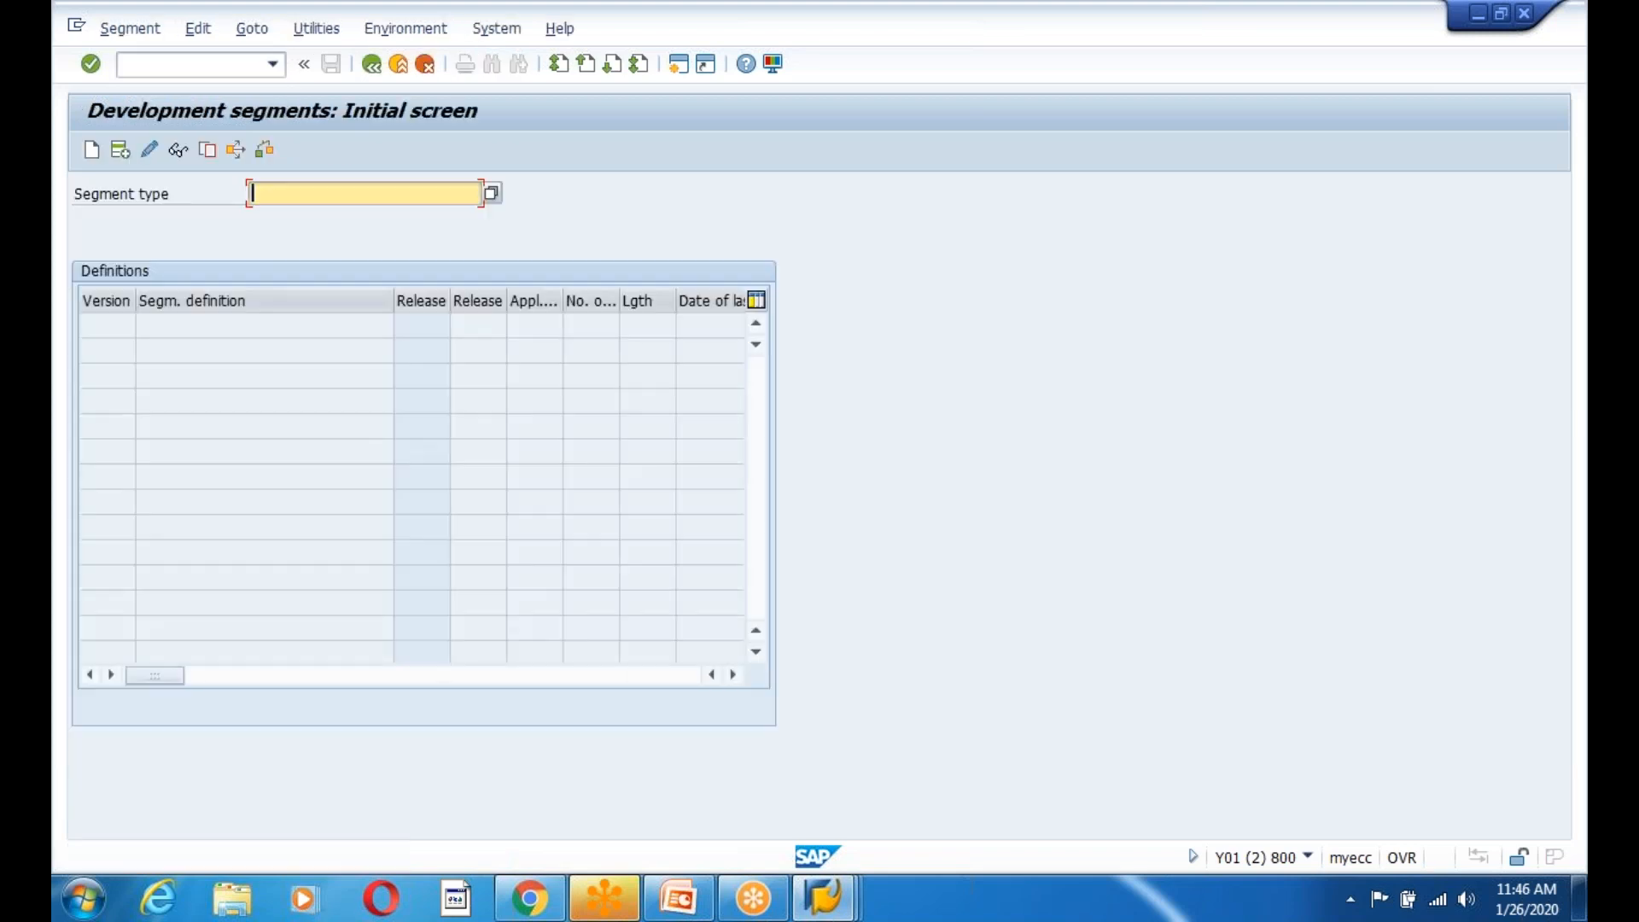
{"action": "left_click", "coordinate": [398, 64]}
Display the MATMAS05 basic type structure in WE30.
{"action": "type", "text": "we30"}
{"action": "key", "text": "Return"}
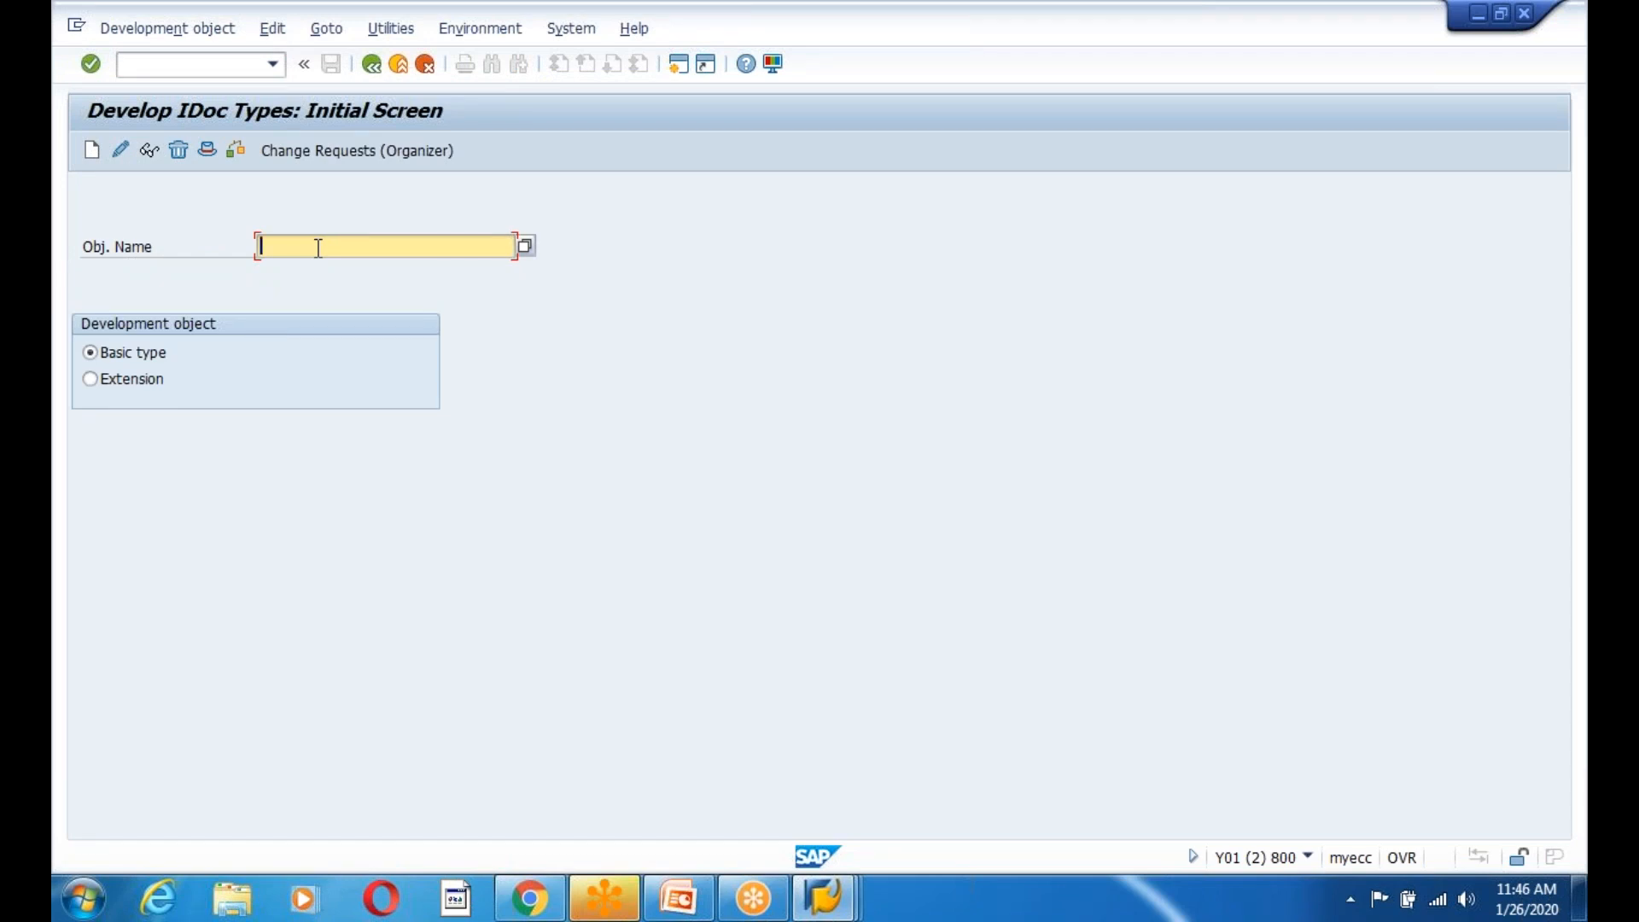
{"action": "type", "text": "MATMAS"}
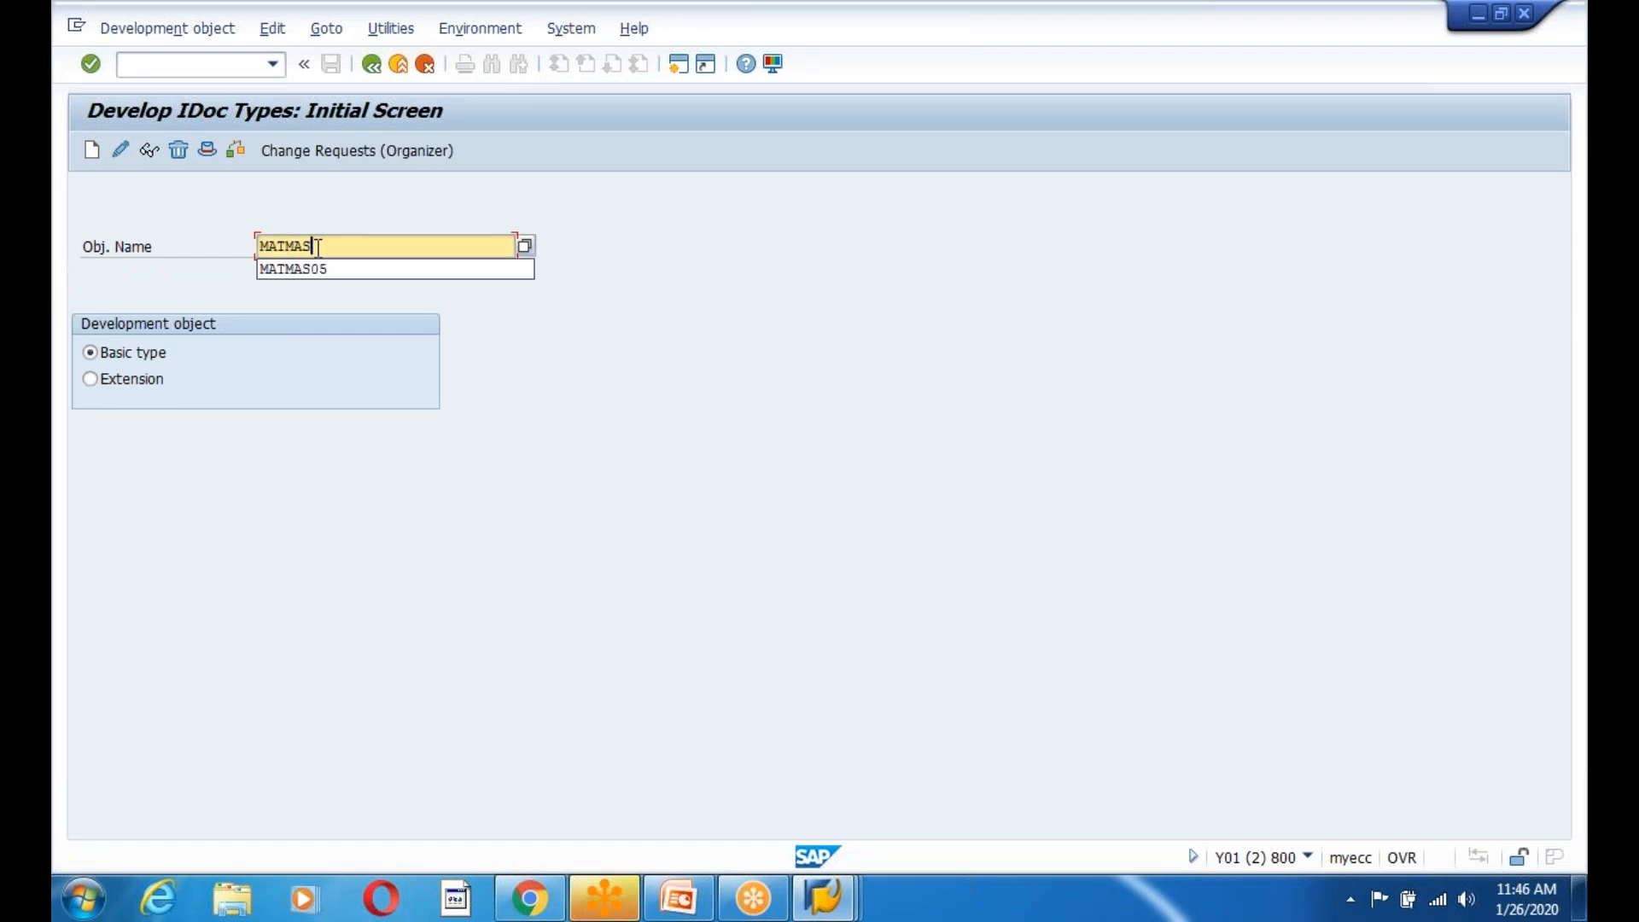
{"action": "key", "text": "Down"}
{"action": "key", "text": "Return"}
{"action": "key", "text": "Return"}
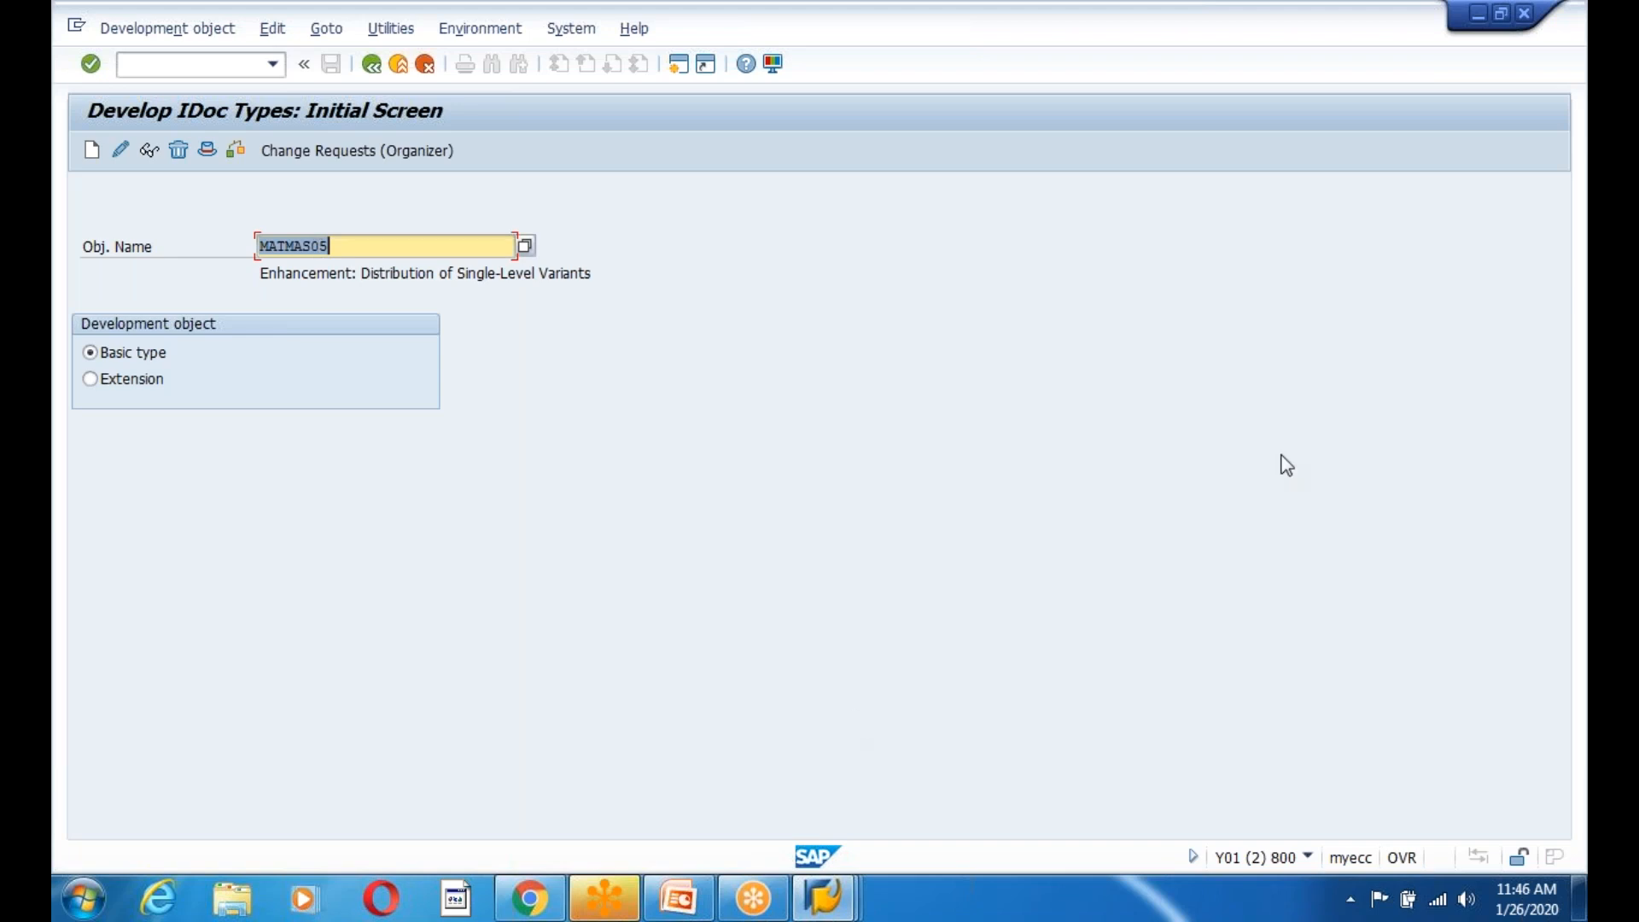
{"action": "left_click", "coordinate": [150, 149]}
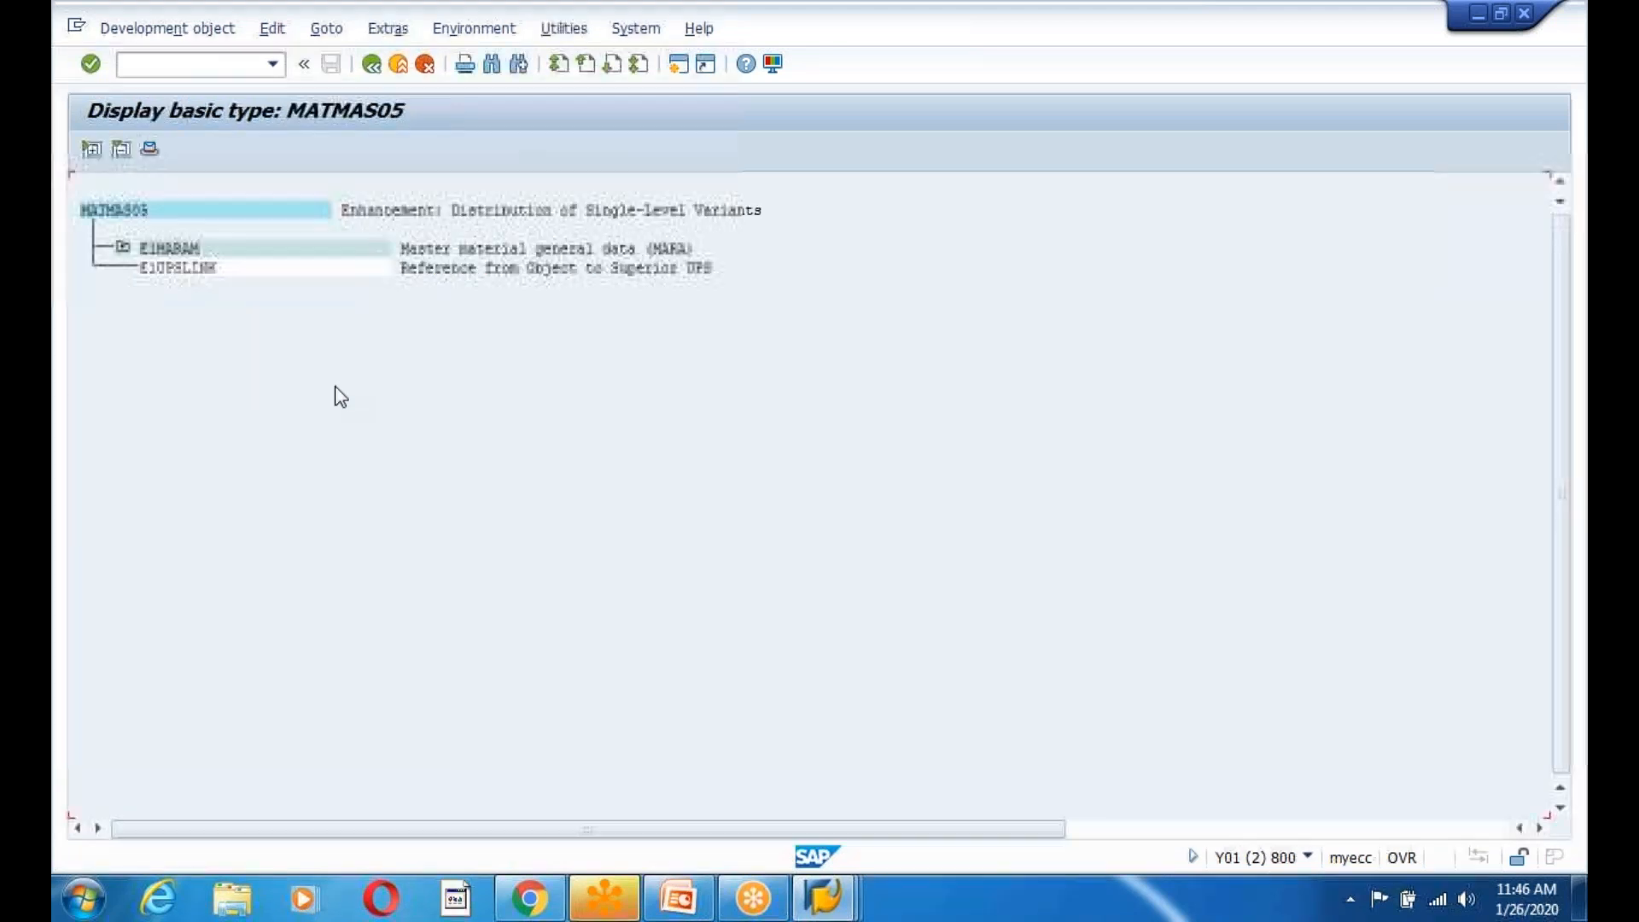
Expand E1MARAM to review child segments like E1MARA1, then open a new session.
{"action": "left_click", "coordinate": [124, 247]}
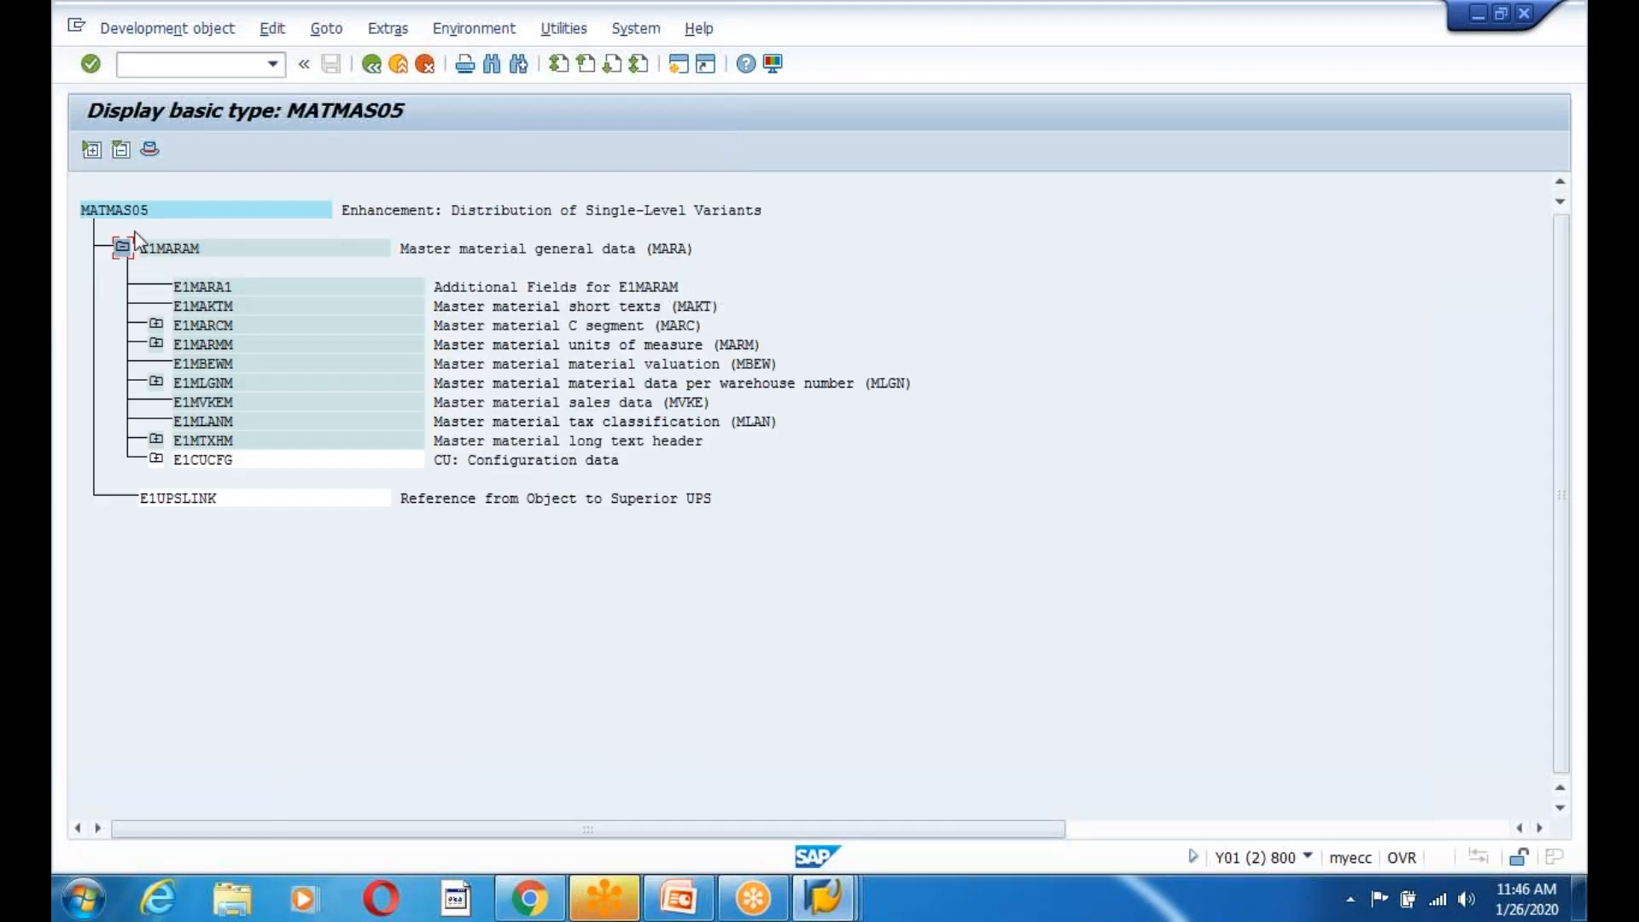
{"action": "left_click", "coordinate": [90, 211]}
{"action": "left_click", "coordinate": [137, 249]}
{"action": "left_click", "coordinate": [197, 292]}
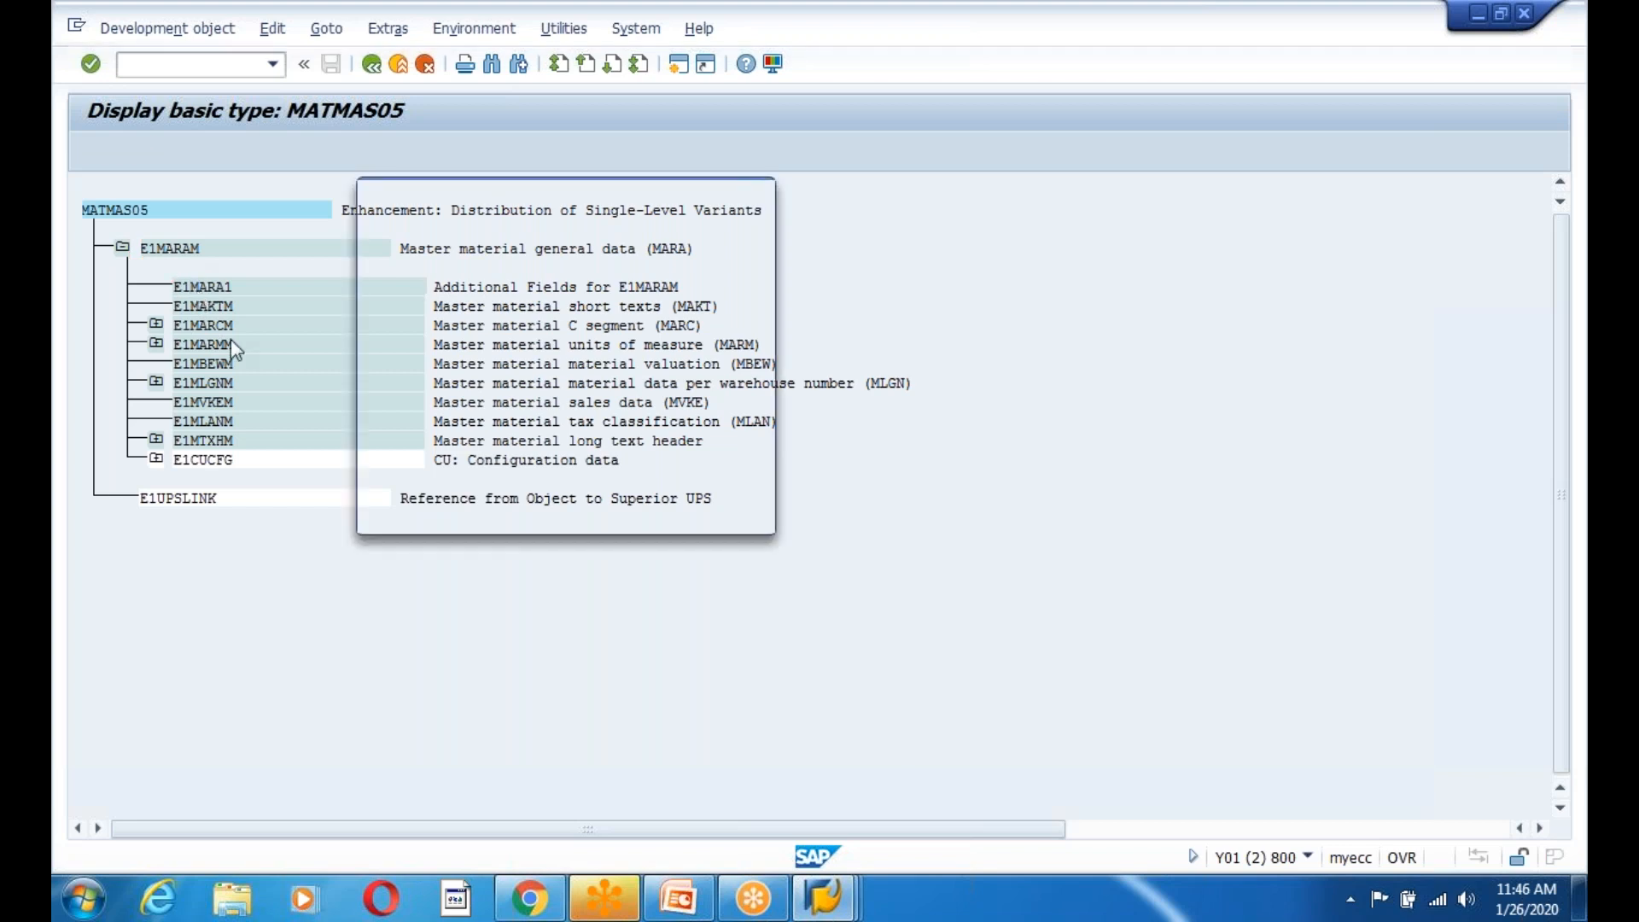
{"action": "left_click", "coordinate": [597, 515]}
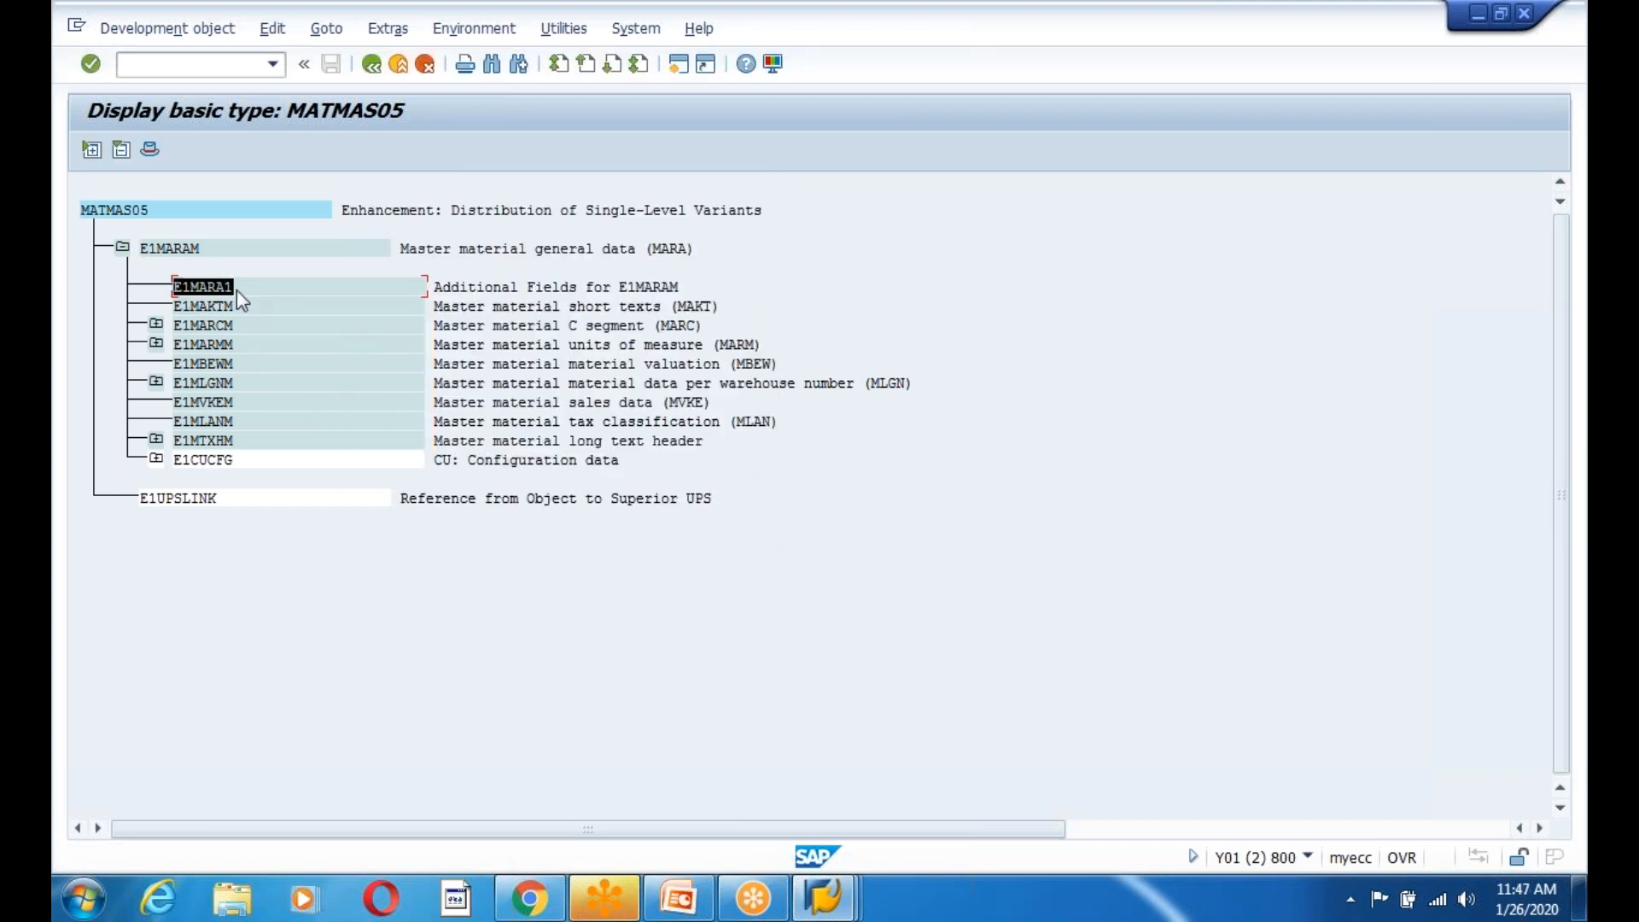
{"action": "left_click", "coordinate": [172, 249]}
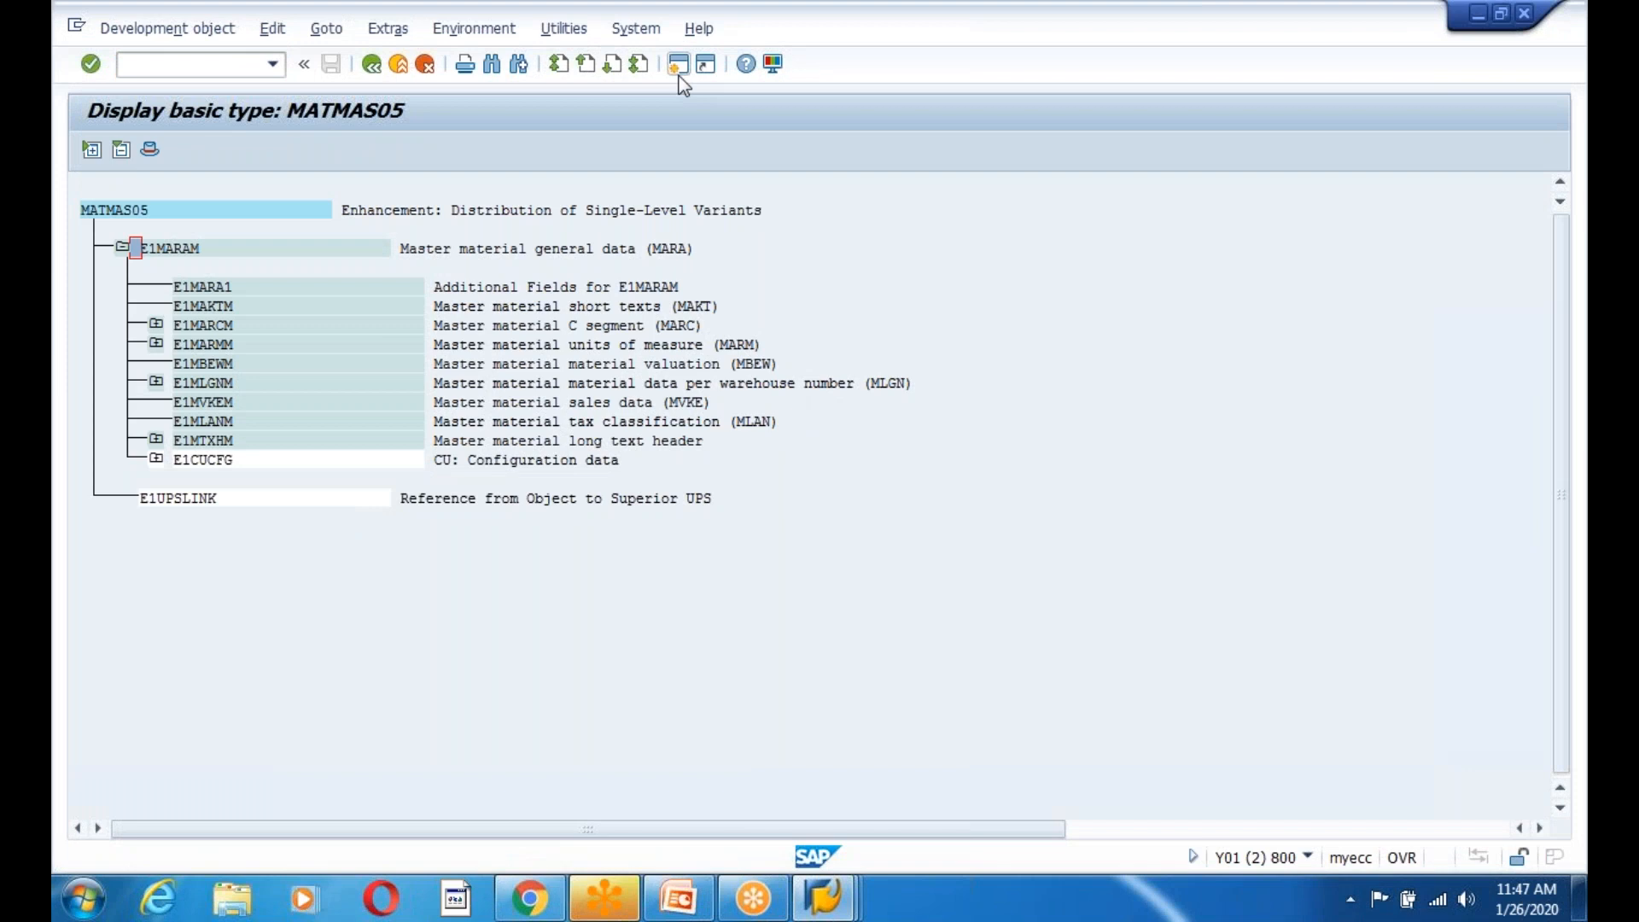
{"action": "left_click", "coordinate": [679, 65]}
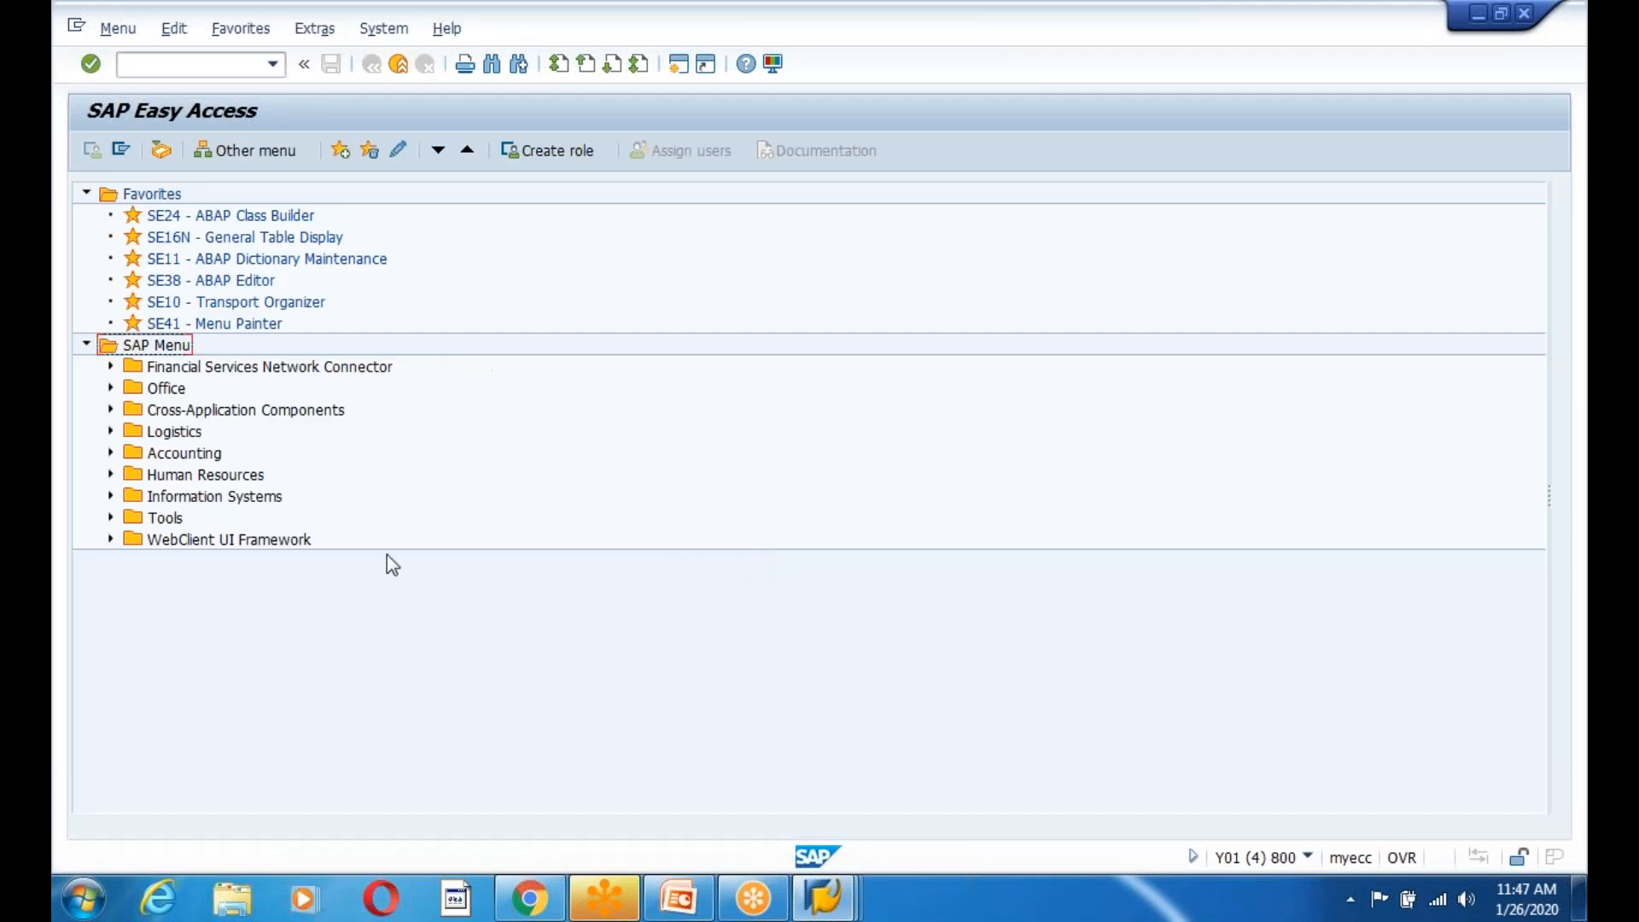
{"action": "left_click", "coordinate": [678, 916]}
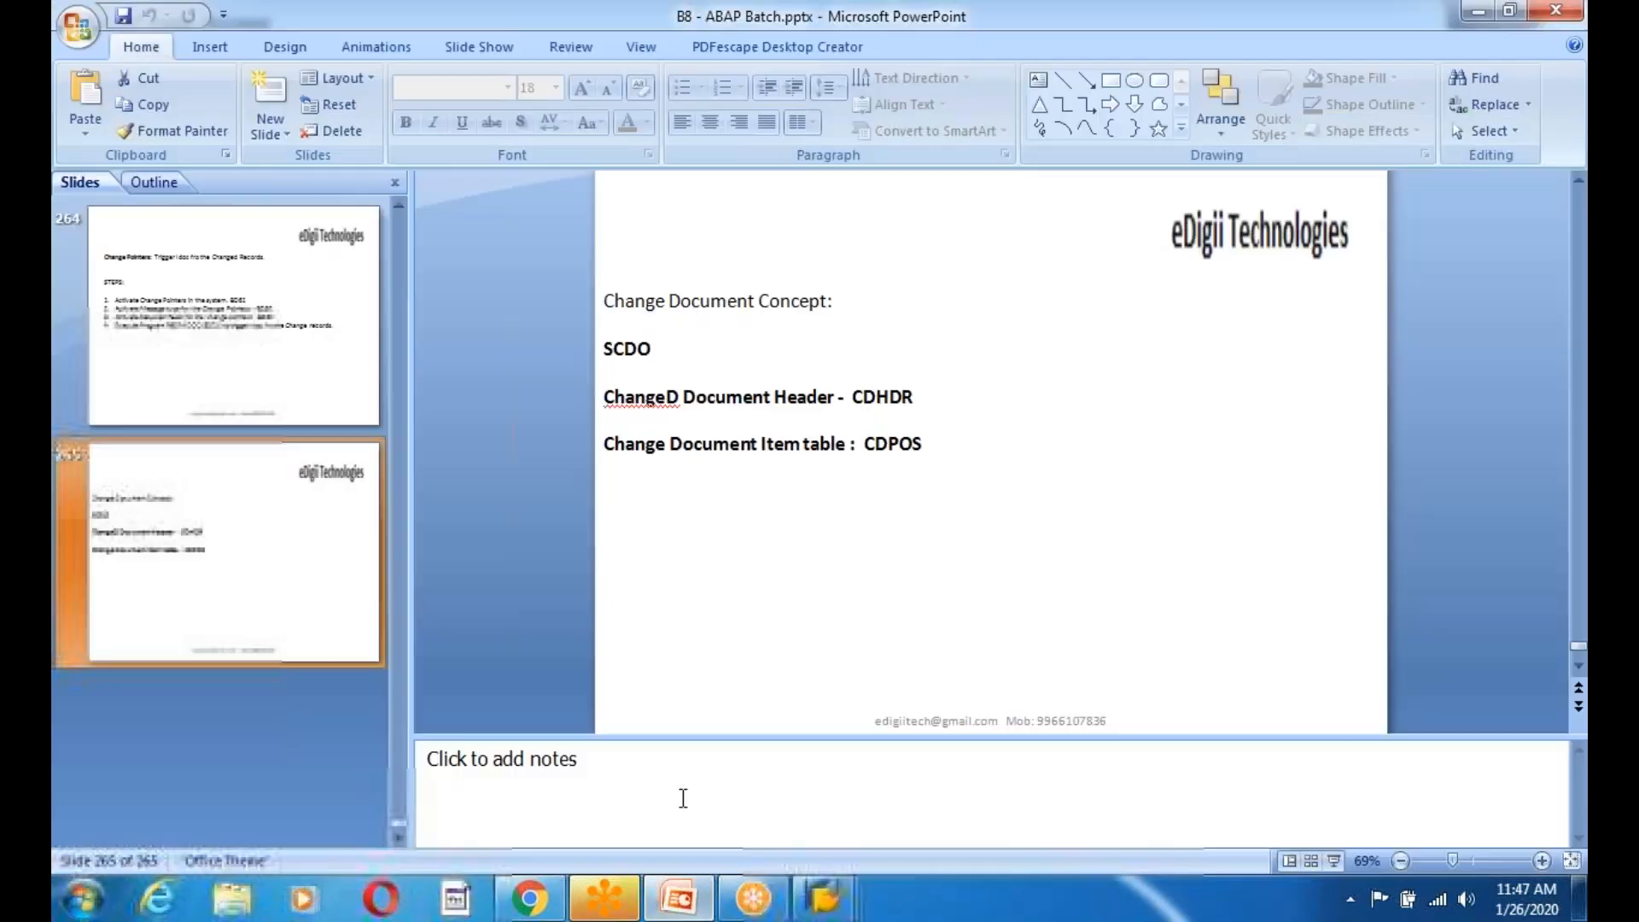
Add blank slide 266 after slide 265 and return to the SAP Easy Access window.
{"action": "right_click", "coordinate": [224, 190]}
{"action": "left_click", "coordinate": [314, 286]}
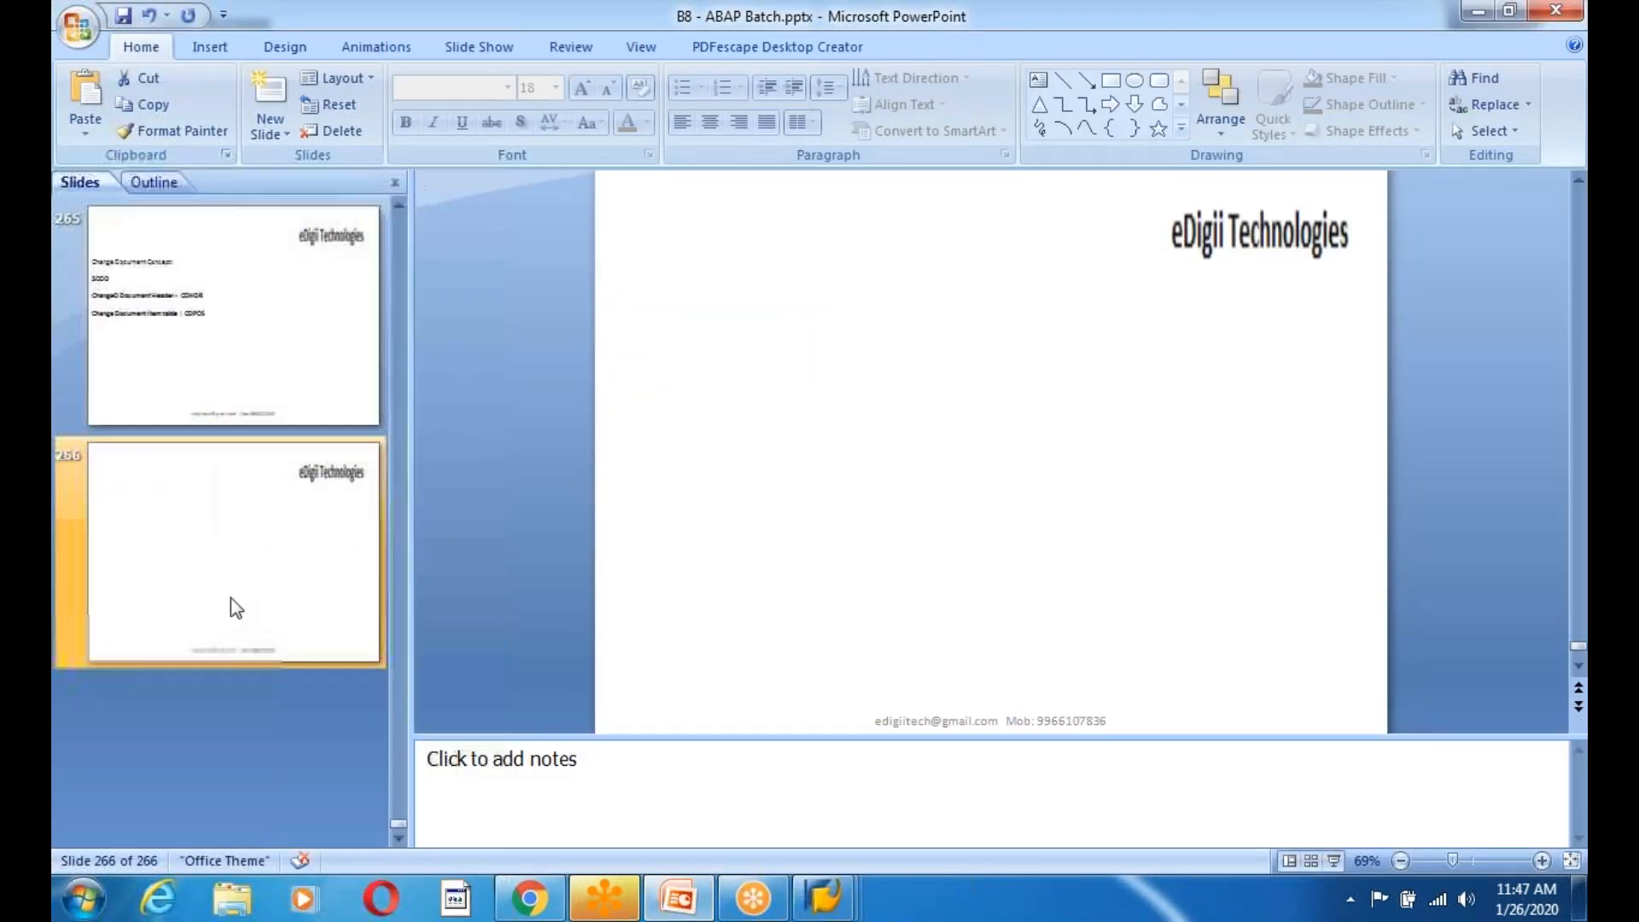
{"action": "right_click", "coordinate": [191, 551]}
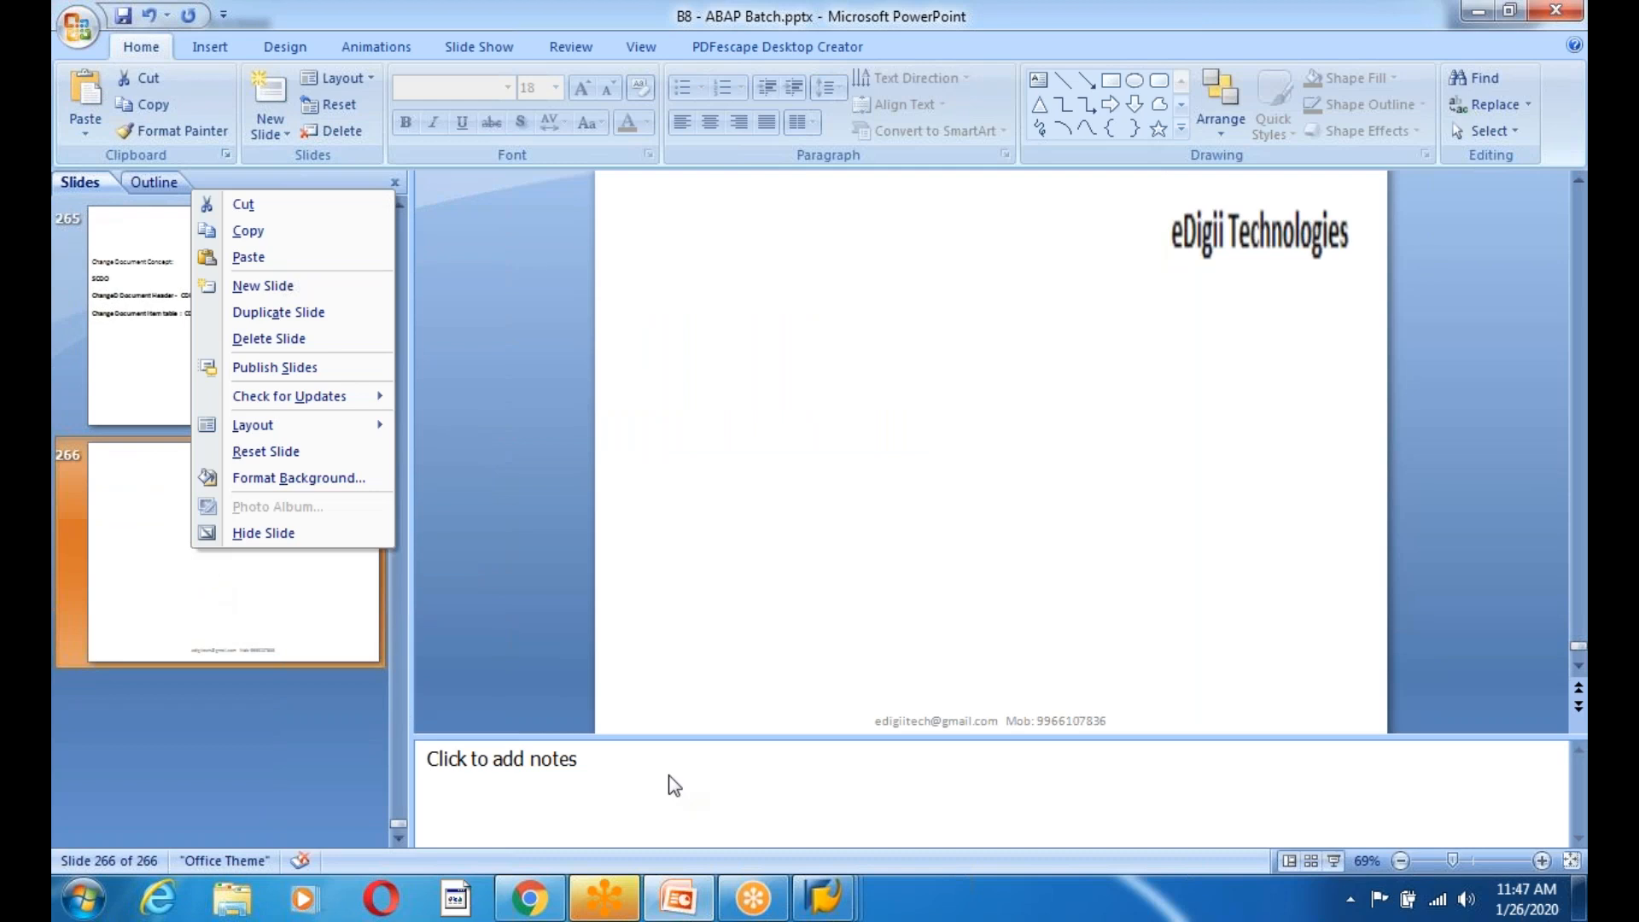
{"action": "key", "text": "Escape"}
{"action": "mouse_move", "coordinate": [841, 887]}
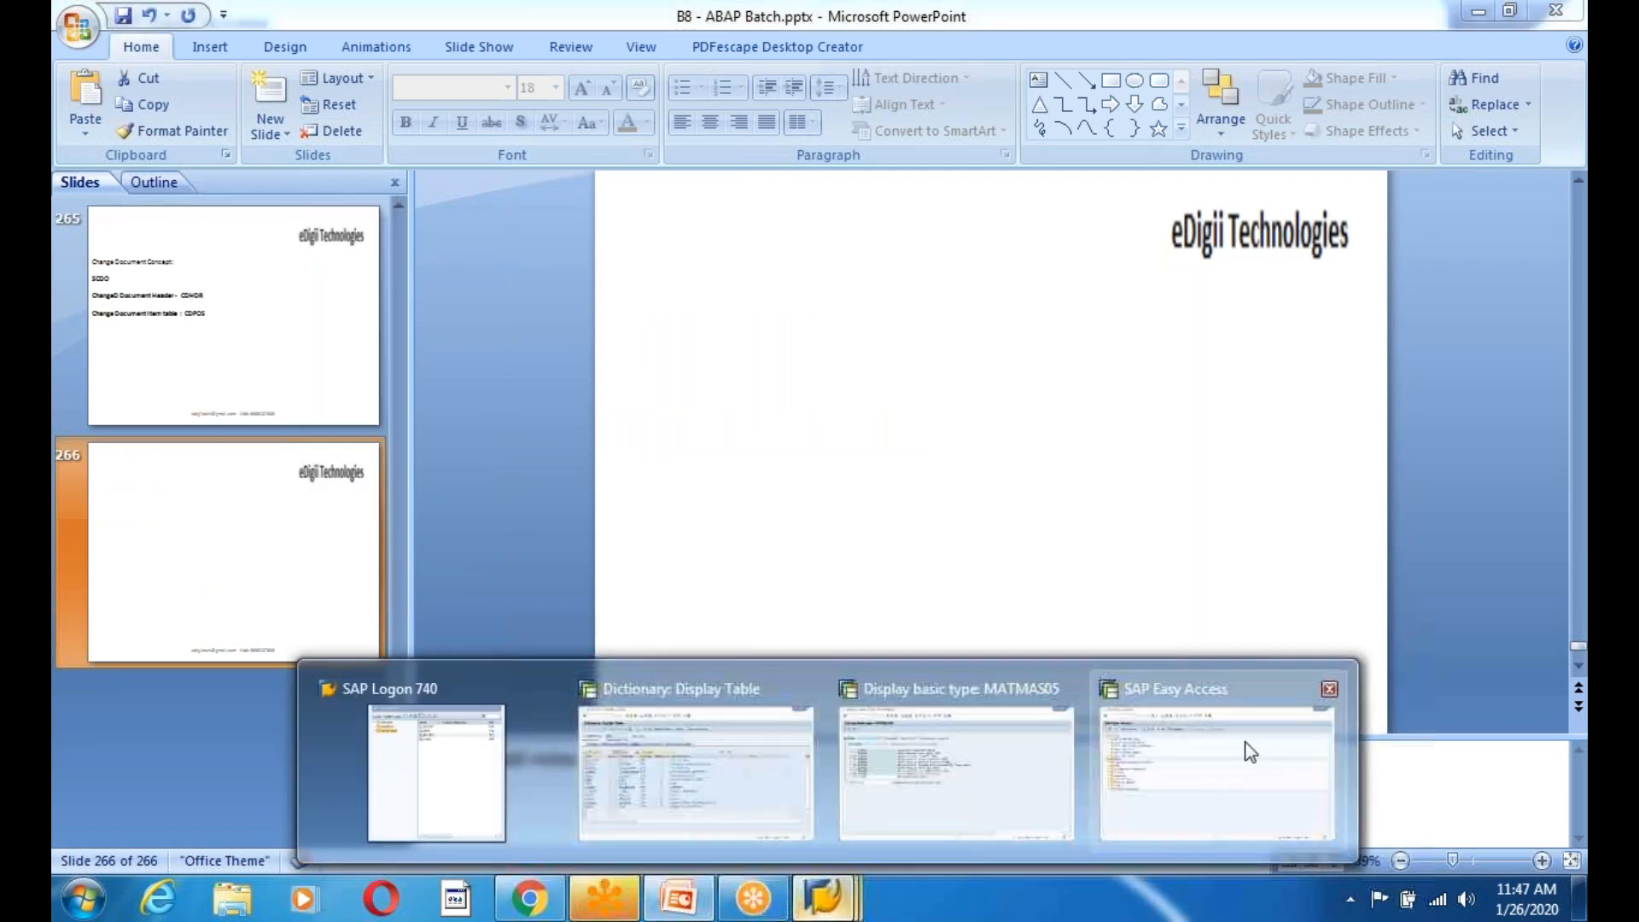
{"action": "left_click", "coordinate": [1249, 752]}
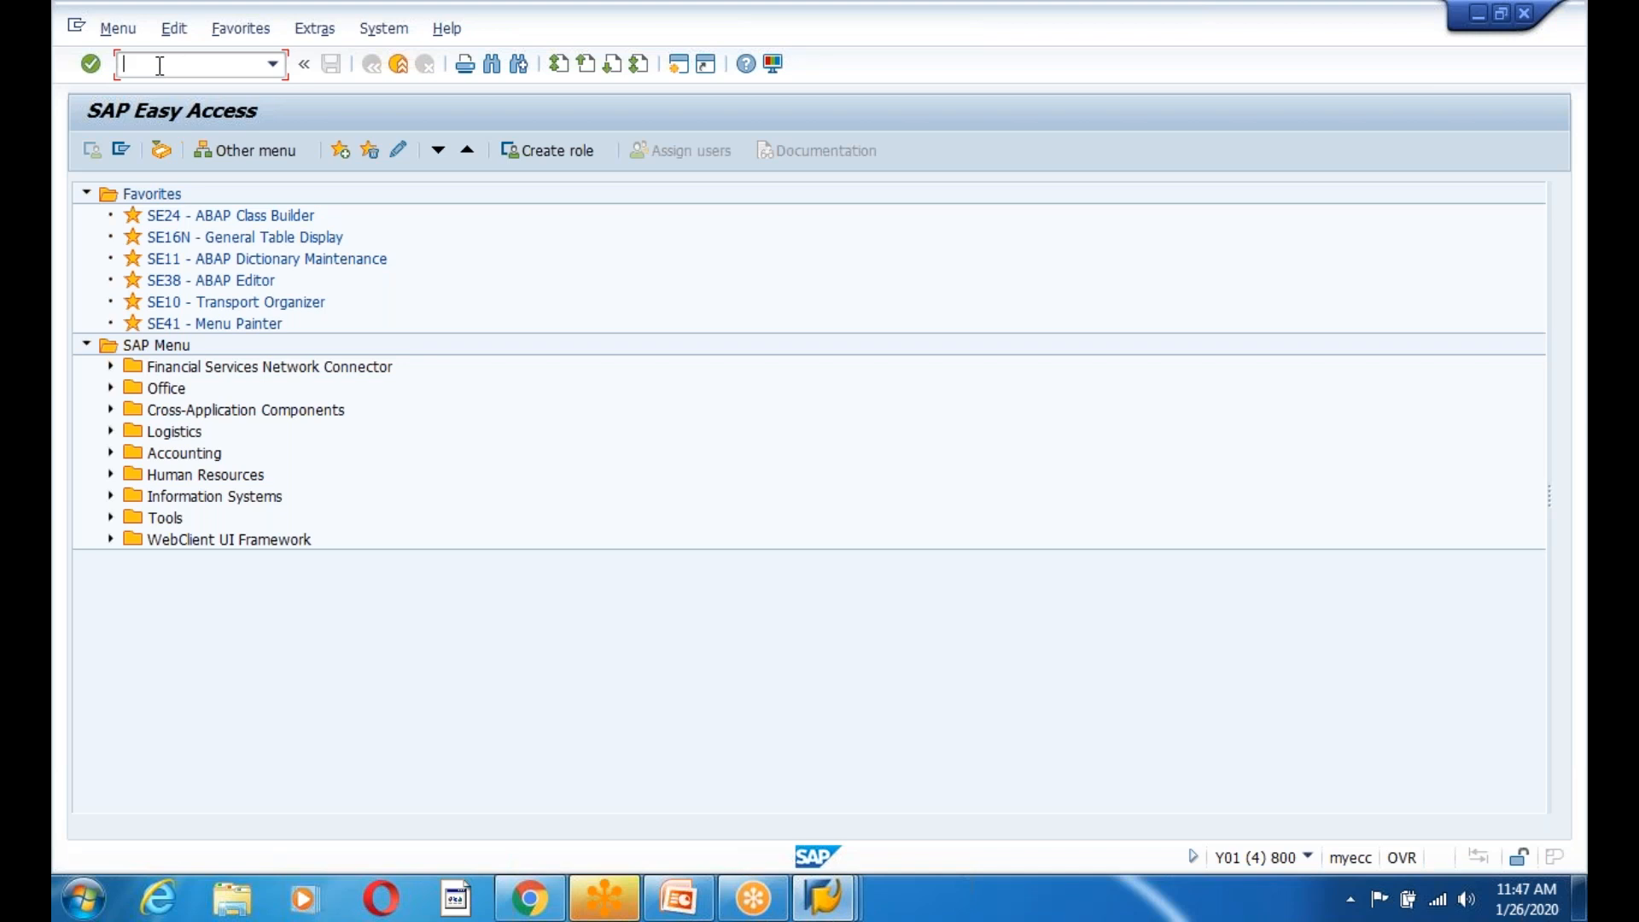
List the 3 entries of table ZEDG9EMPLOYEE via SE11 Contents and Execute.
{"action": "type", "text": "se11"}
{"action": "key", "text": "Return"}
{"action": "left_click", "coordinate": [314, 247]}
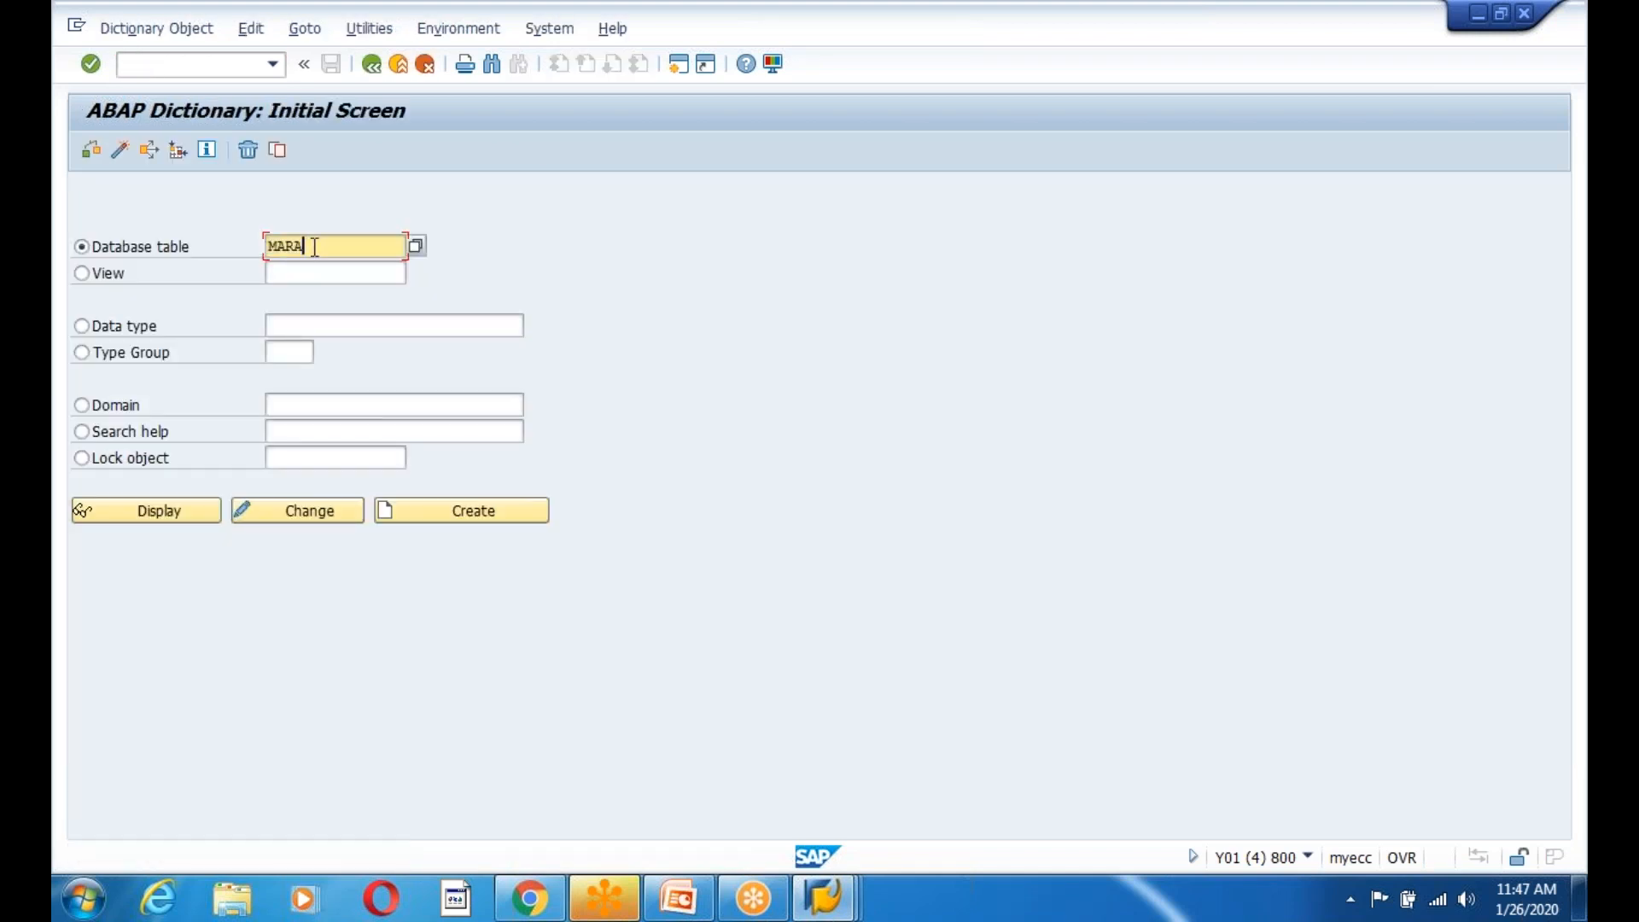
{"action": "key", "text": "BackSpace"}
{"action": "key", "text": "BackSpace"}
{"action": "key", "text": "BackSpace"}
{"action": "key", "text": "BackSpace"}
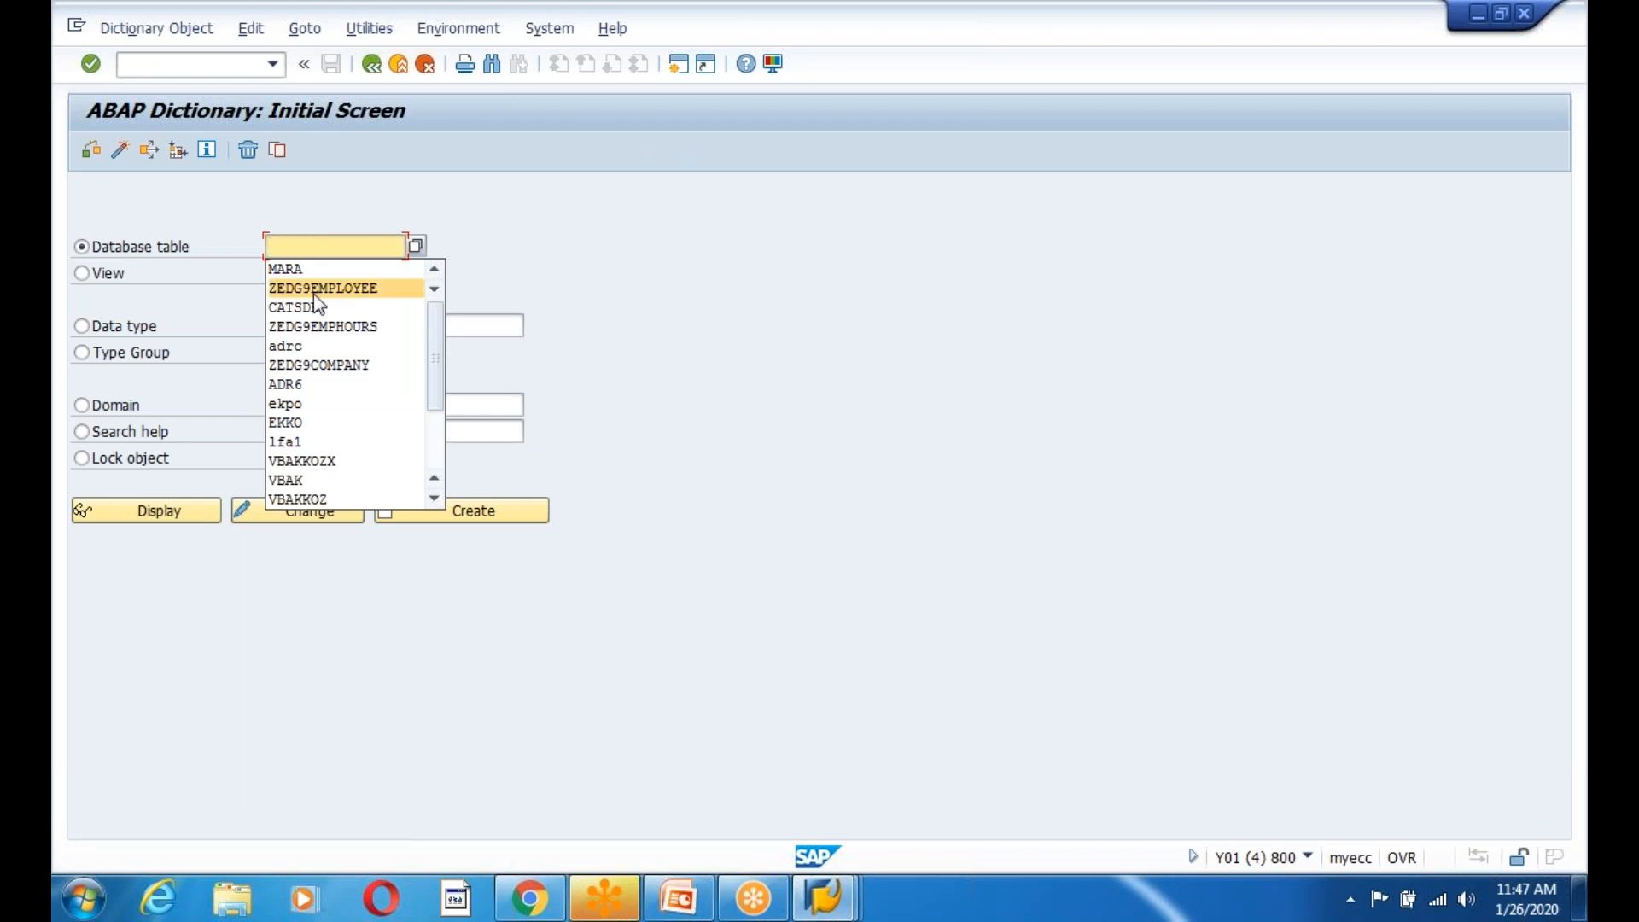
{"action": "left_click", "coordinate": [320, 281]}
{"action": "left_click", "coordinate": [184, 512]}
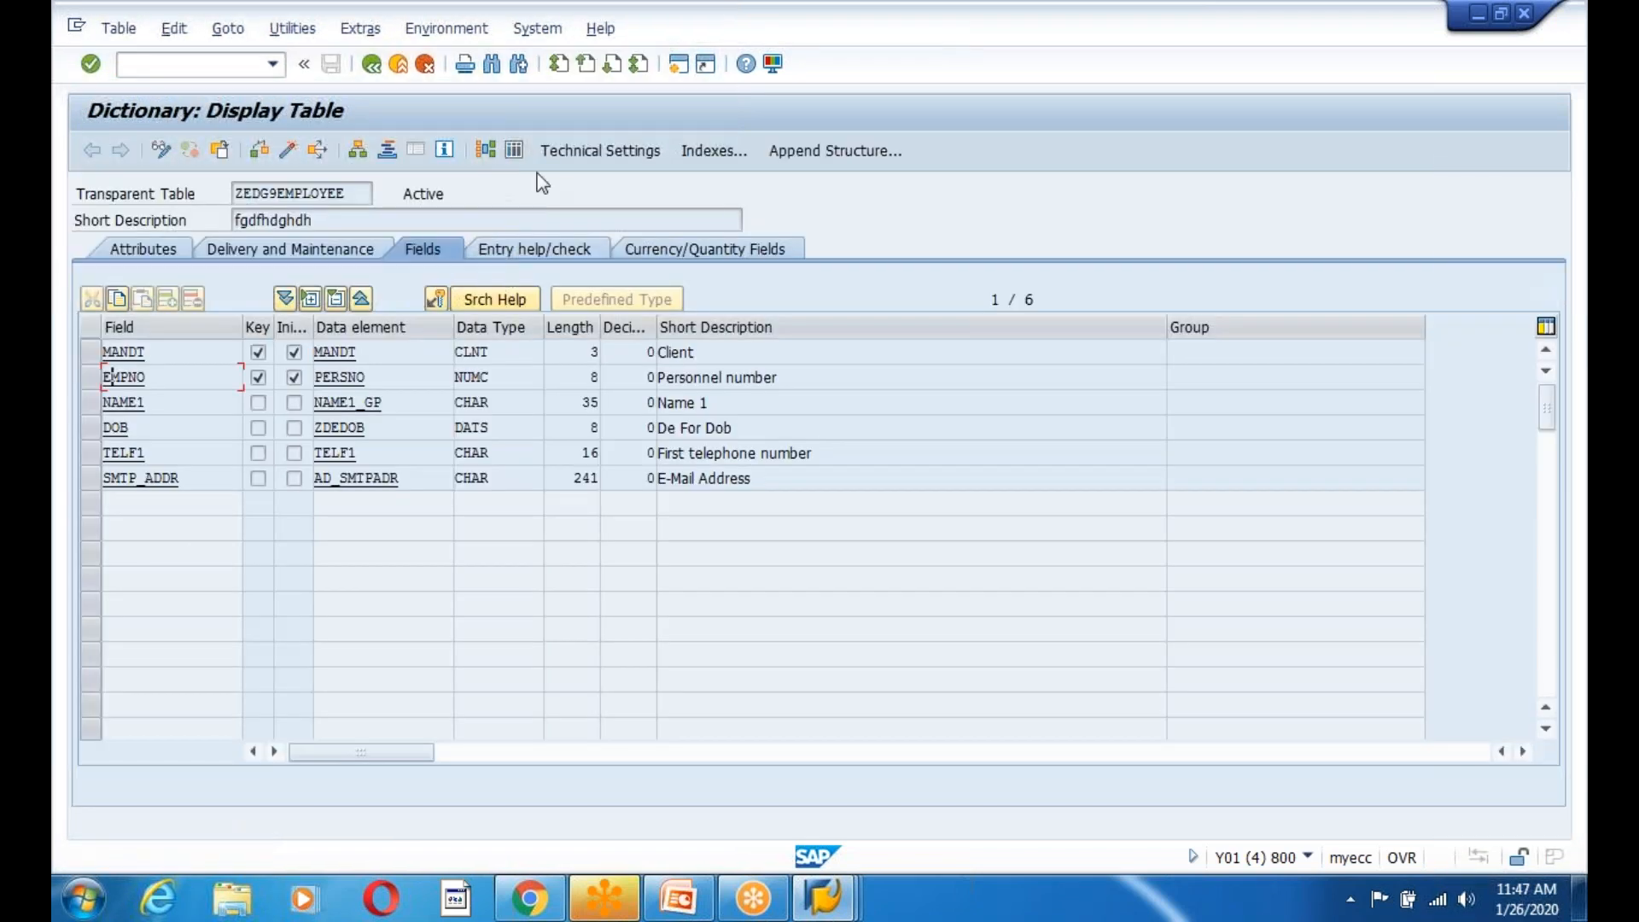
{"action": "left_click", "coordinate": [514, 150]}
{"action": "left_click", "coordinate": [88, 150]}
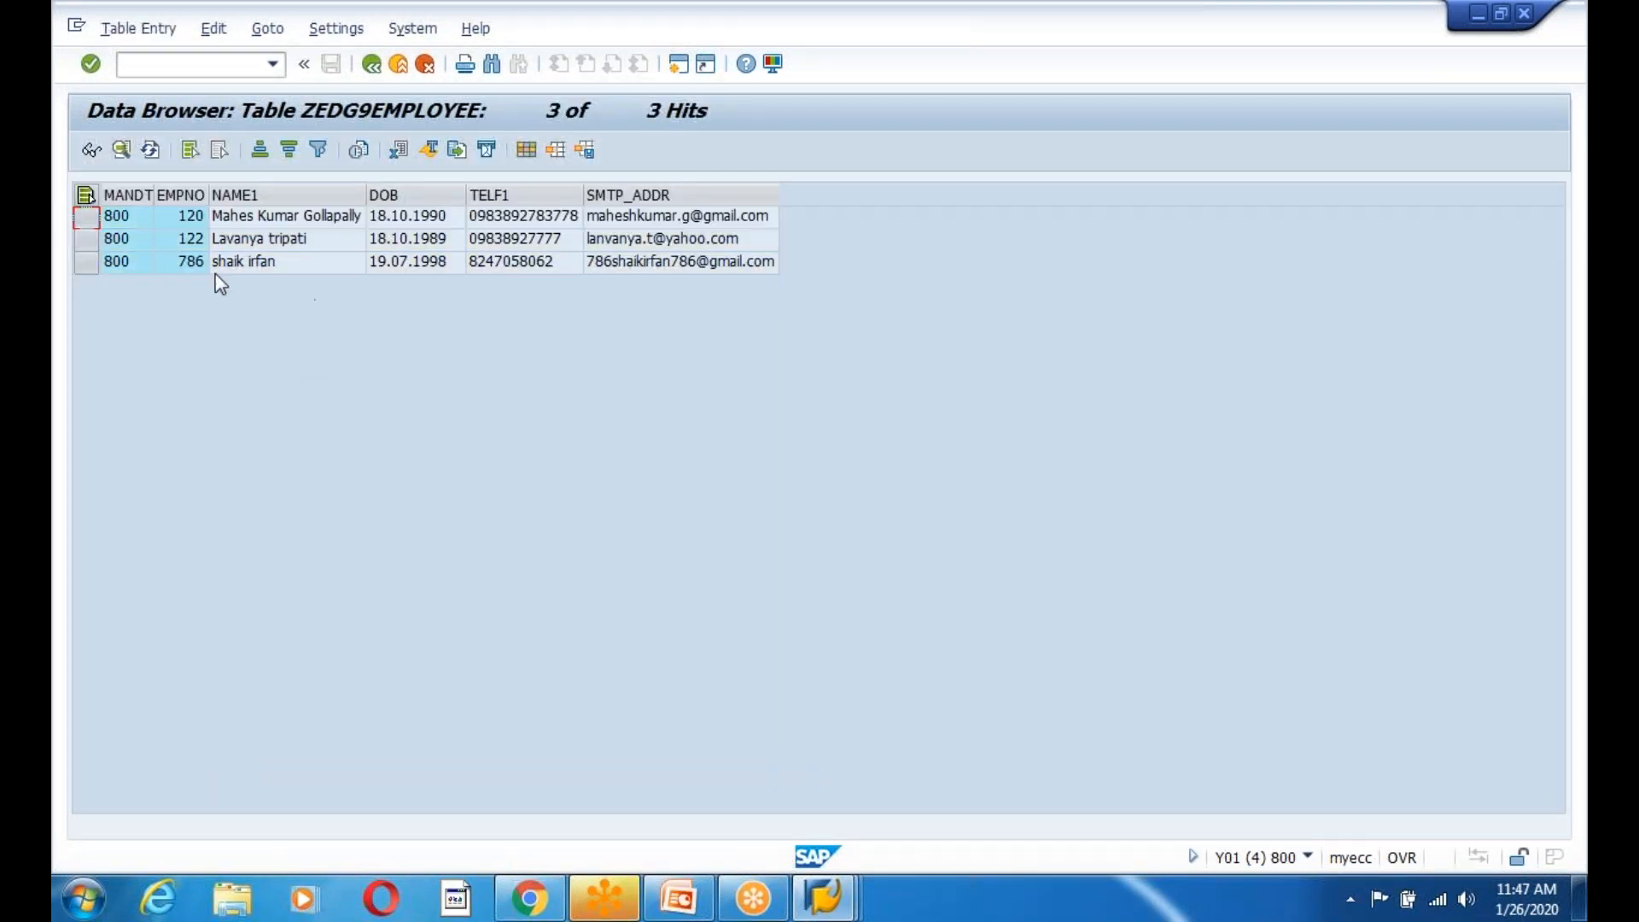
Start a new logon to the SAP ECC system from SAP Logon.
{"action": "left_click", "coordinate": [826, 892]}
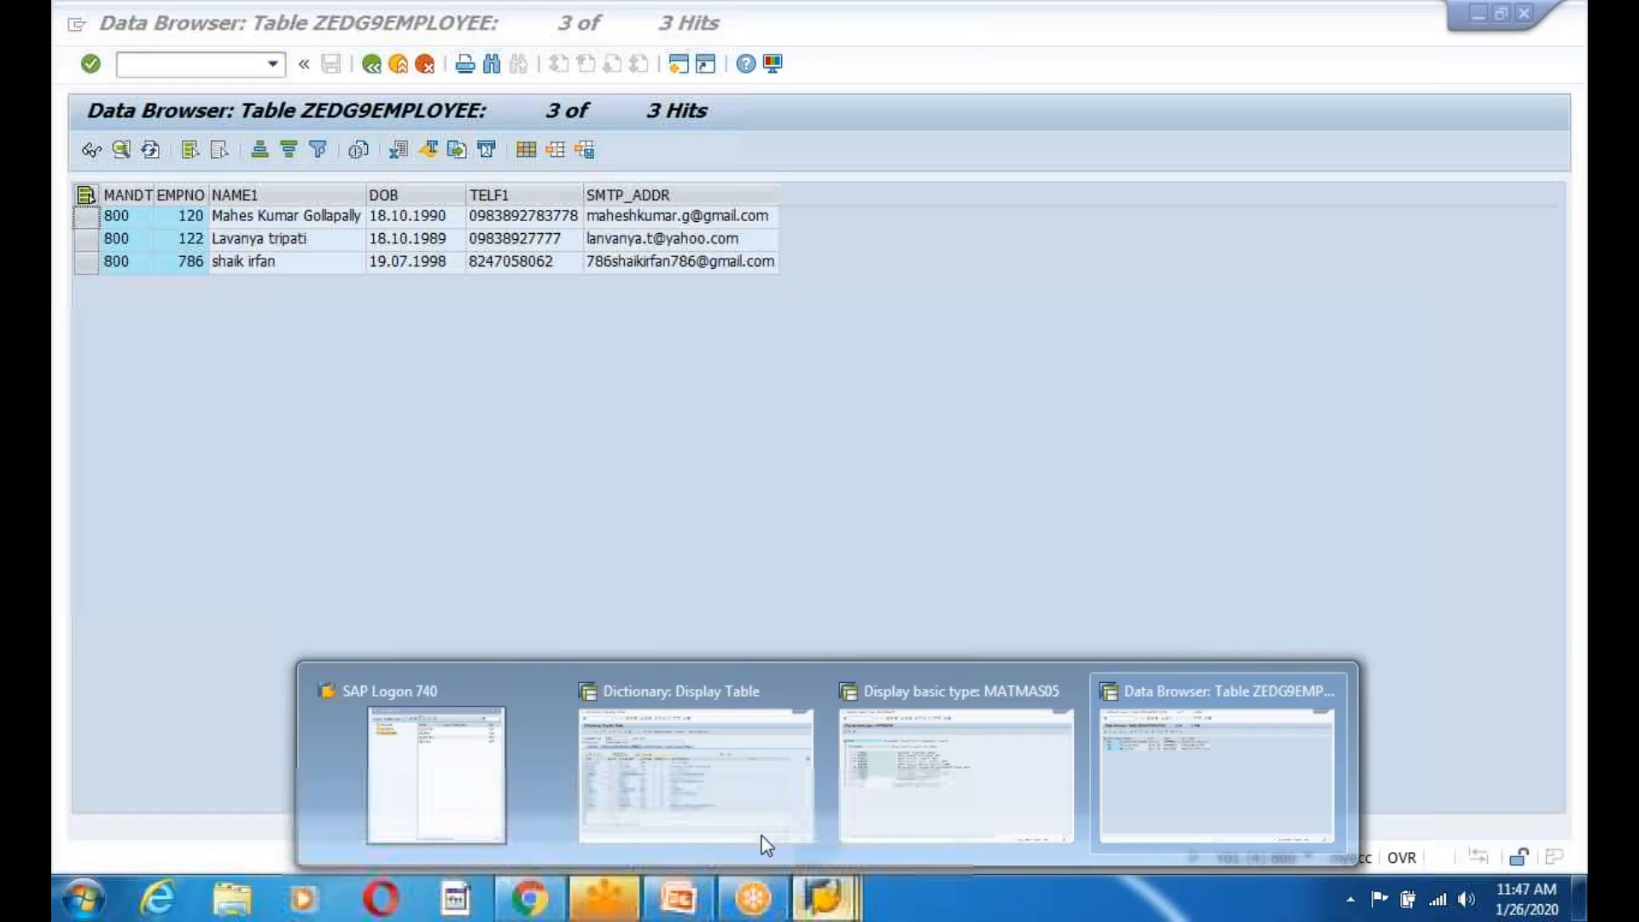
{"action": "left_click", "coordinate": [447, 758]}
{"action": "double_click", "coordinate": [685, 249]}
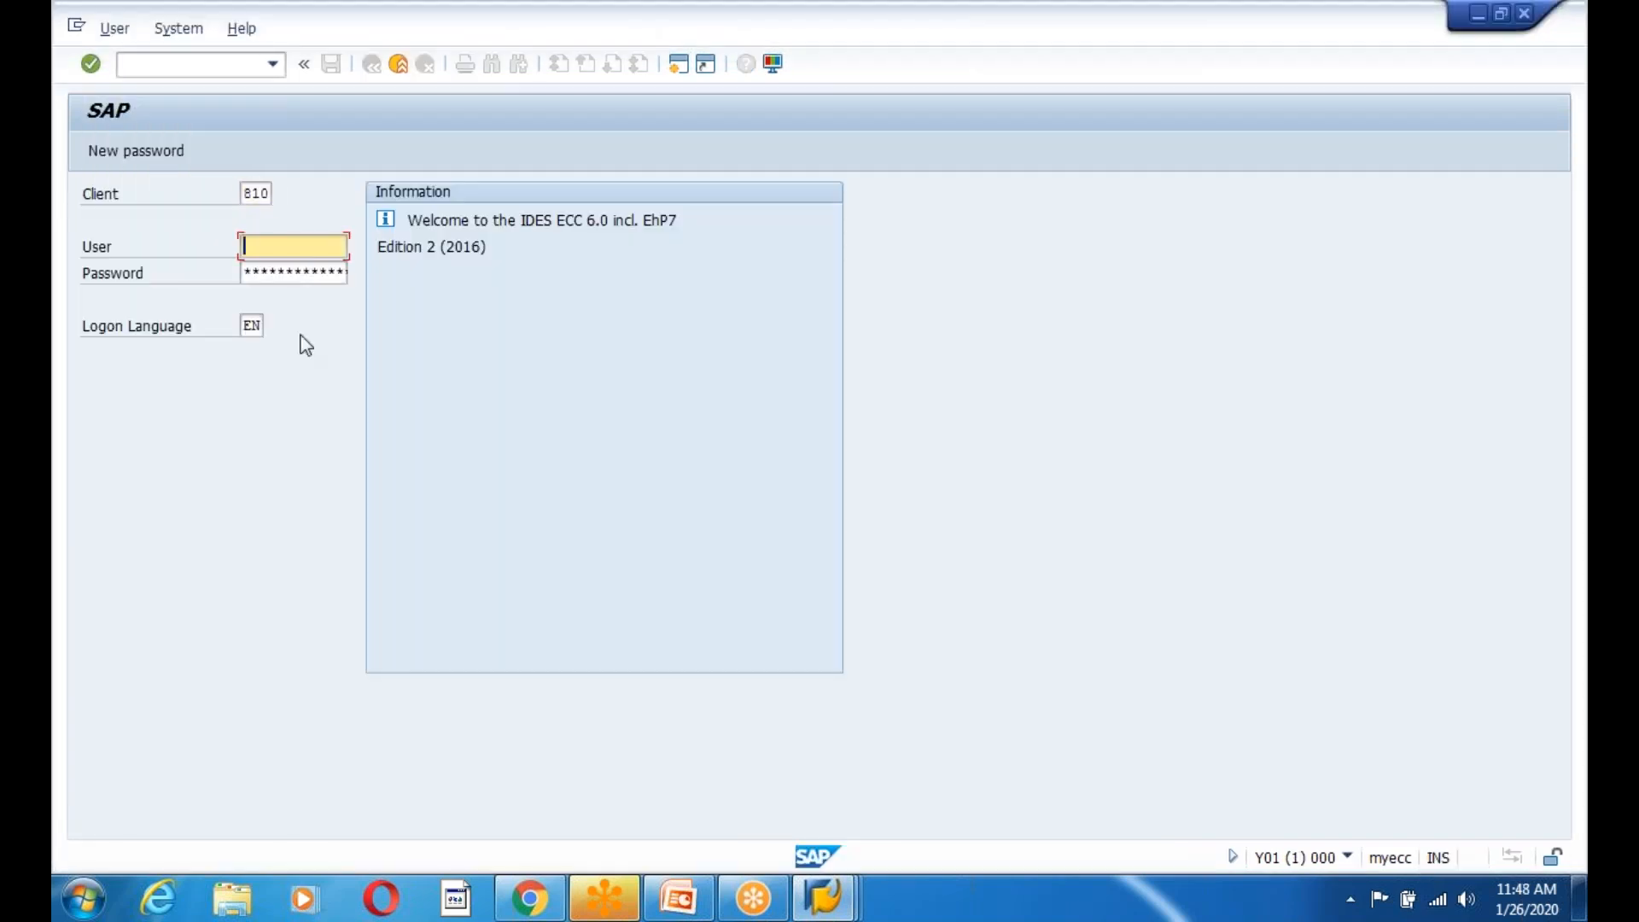
Log on to client 810 with the suggested user and its password.
{"action": "type", "text": "idadmin"}
{"action": "key", "text": "Tab"}
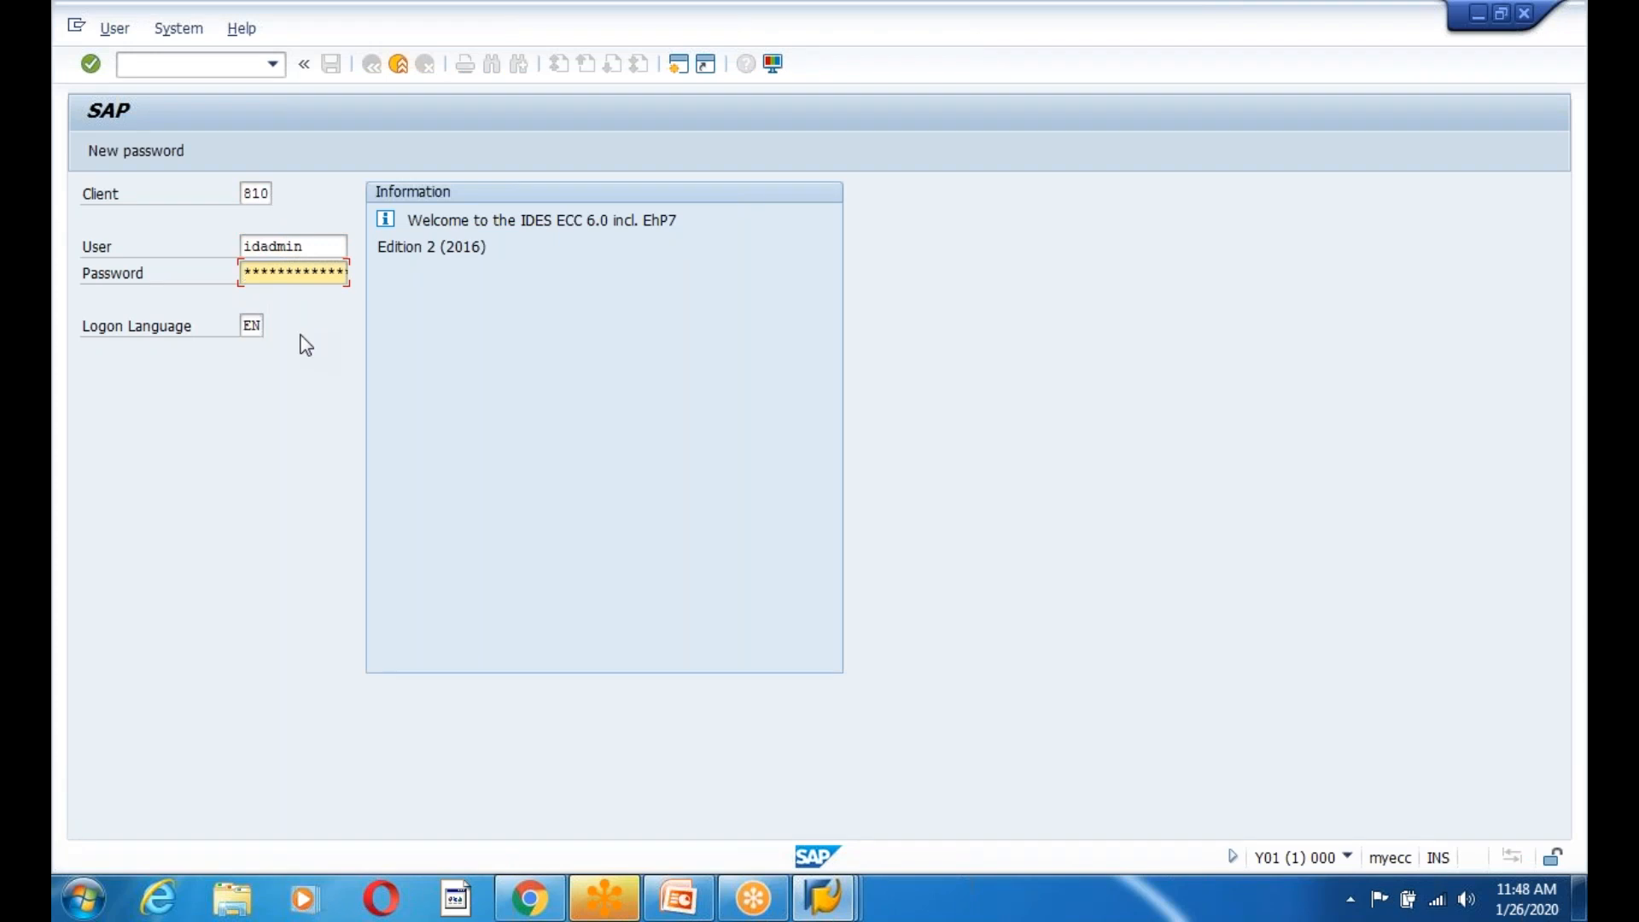
{"action": "type", "text": "***"}
{"action": "key", "text": "Return"}
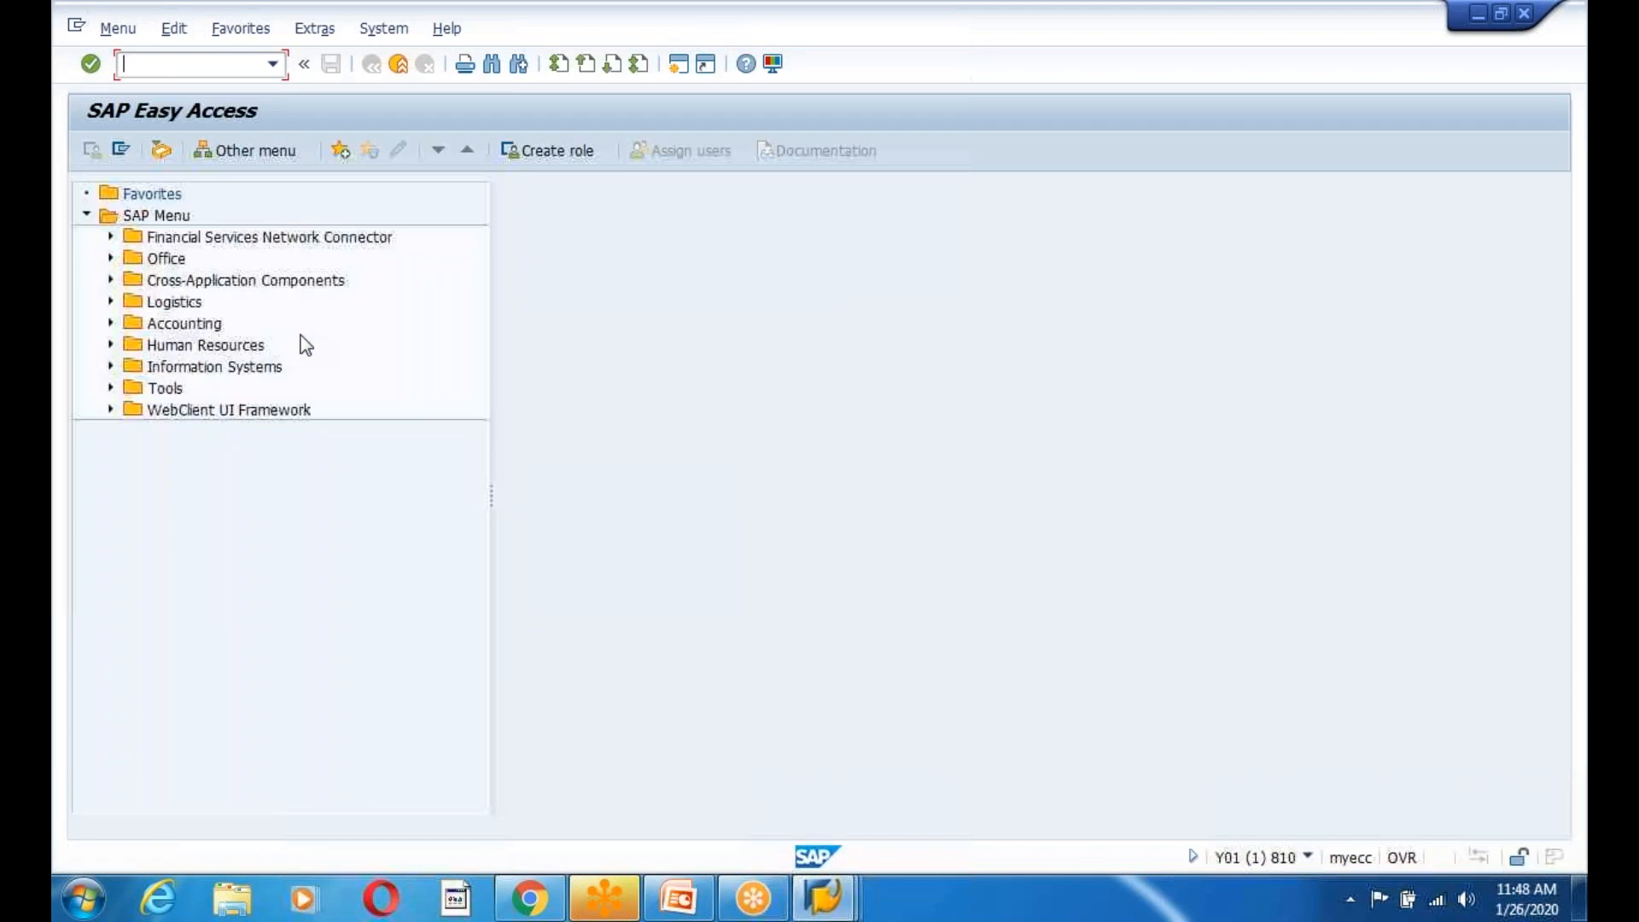
Check ZEDG9EMPLOYEE contents in client 810 (no entries), then switch to the MARA window.
{"action": "type", "text": "se11"}
{"action": "key", "text": "Return"}
{"action": "key", "text": "space"}
{"action": "left_click", "coordinate": [323, 268]}
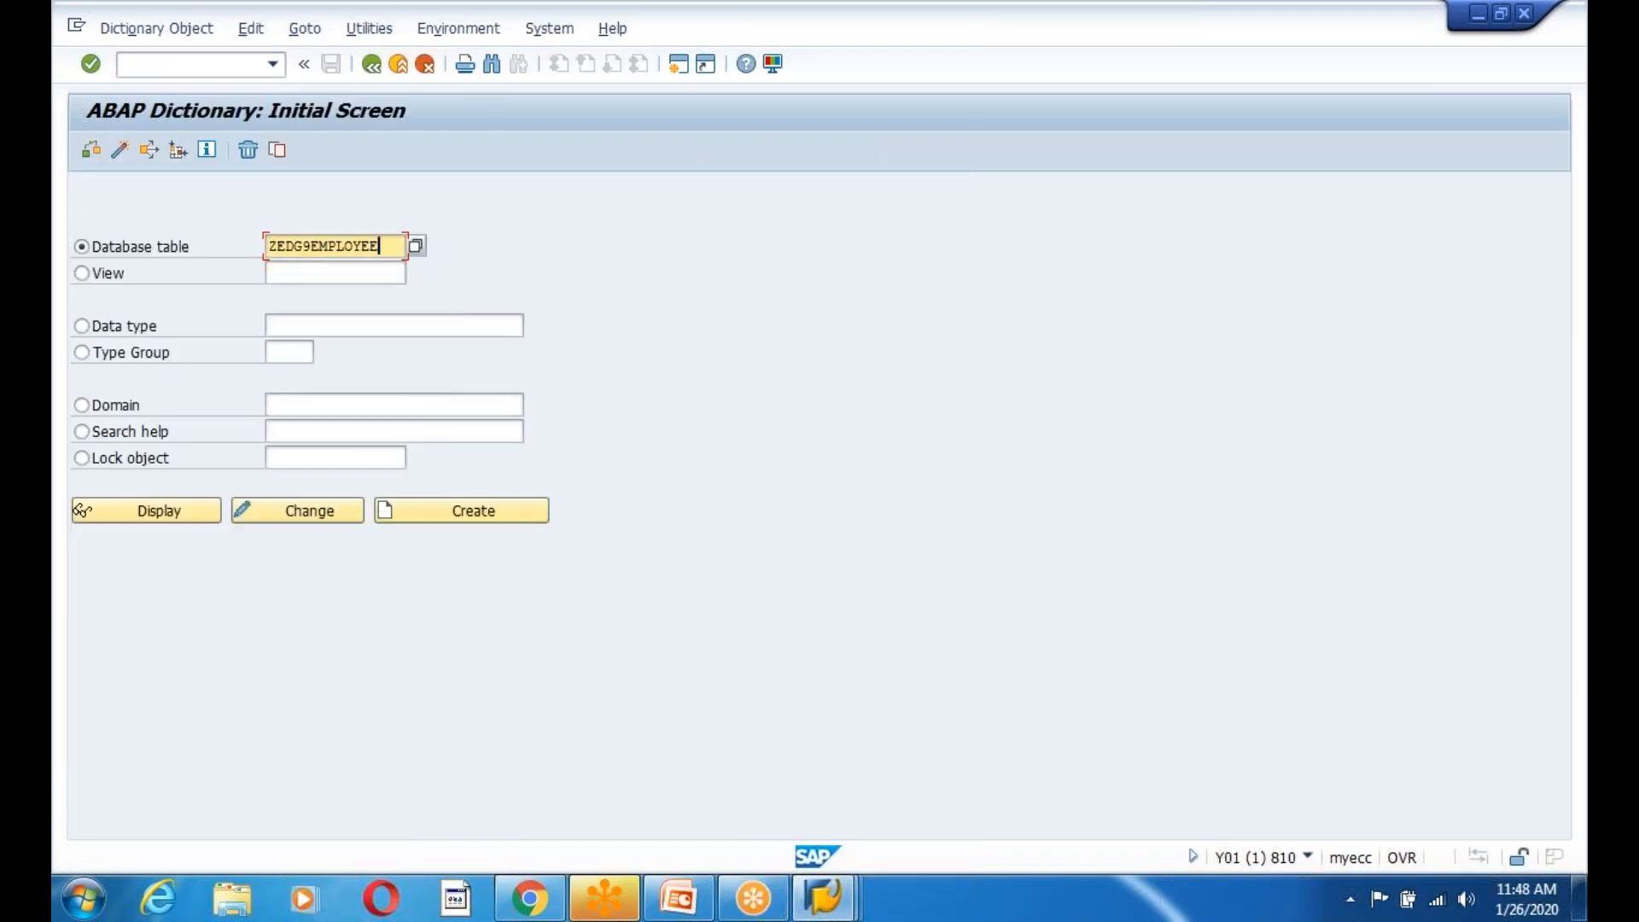
{"action": "left_click", "coordinate": [181, 511]}
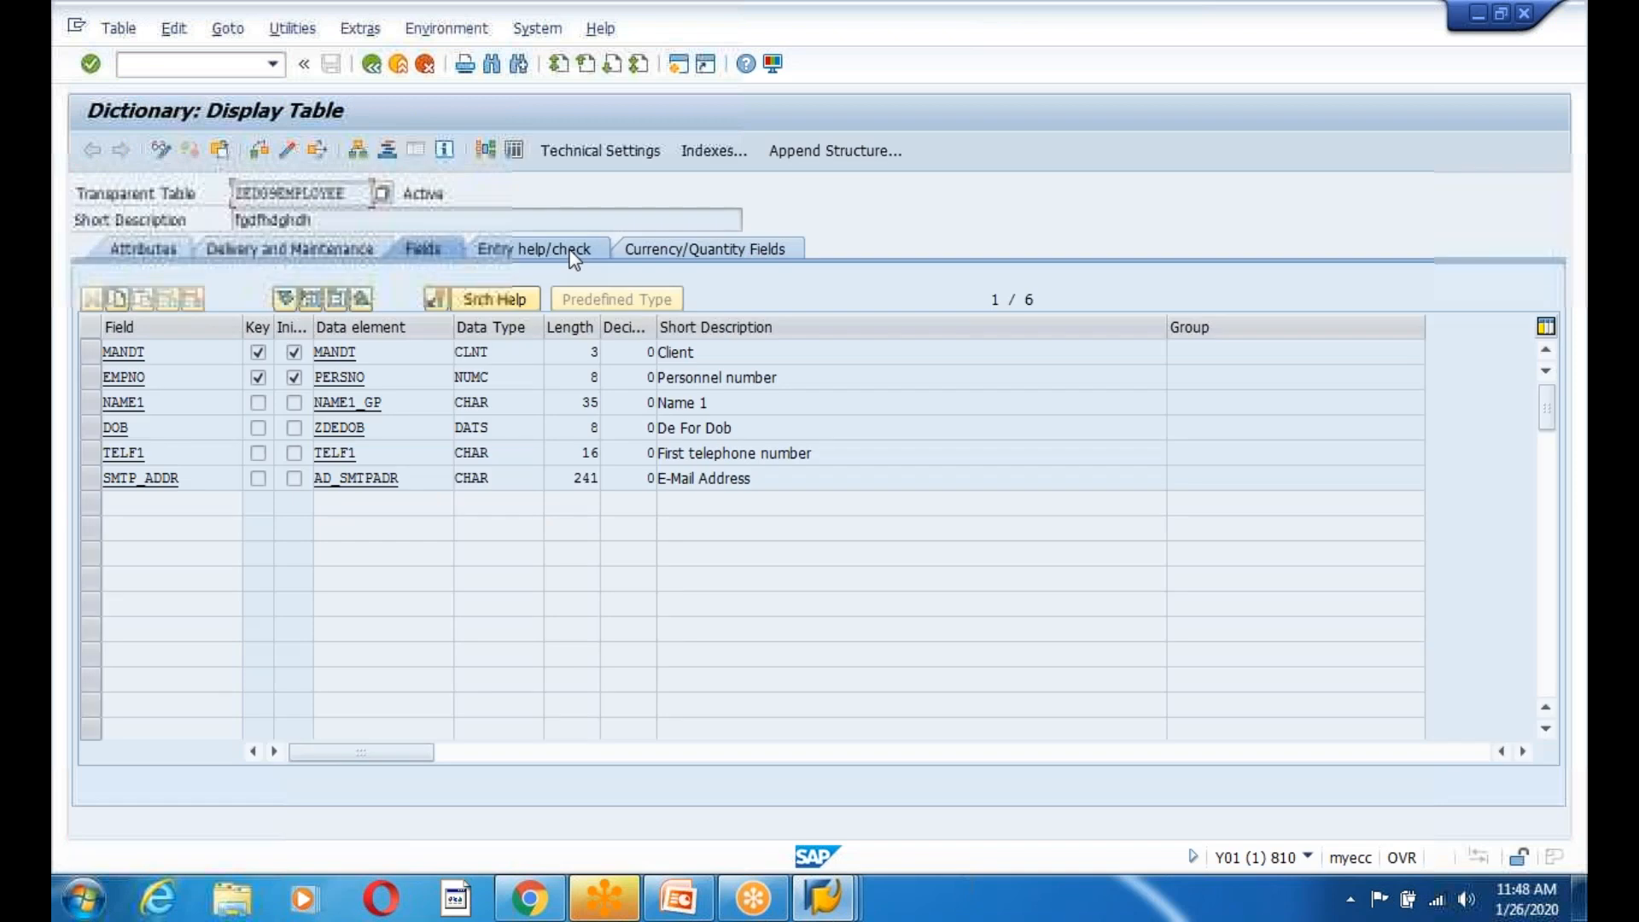
{"action": "left_click", "coordinate": [514, 152]}
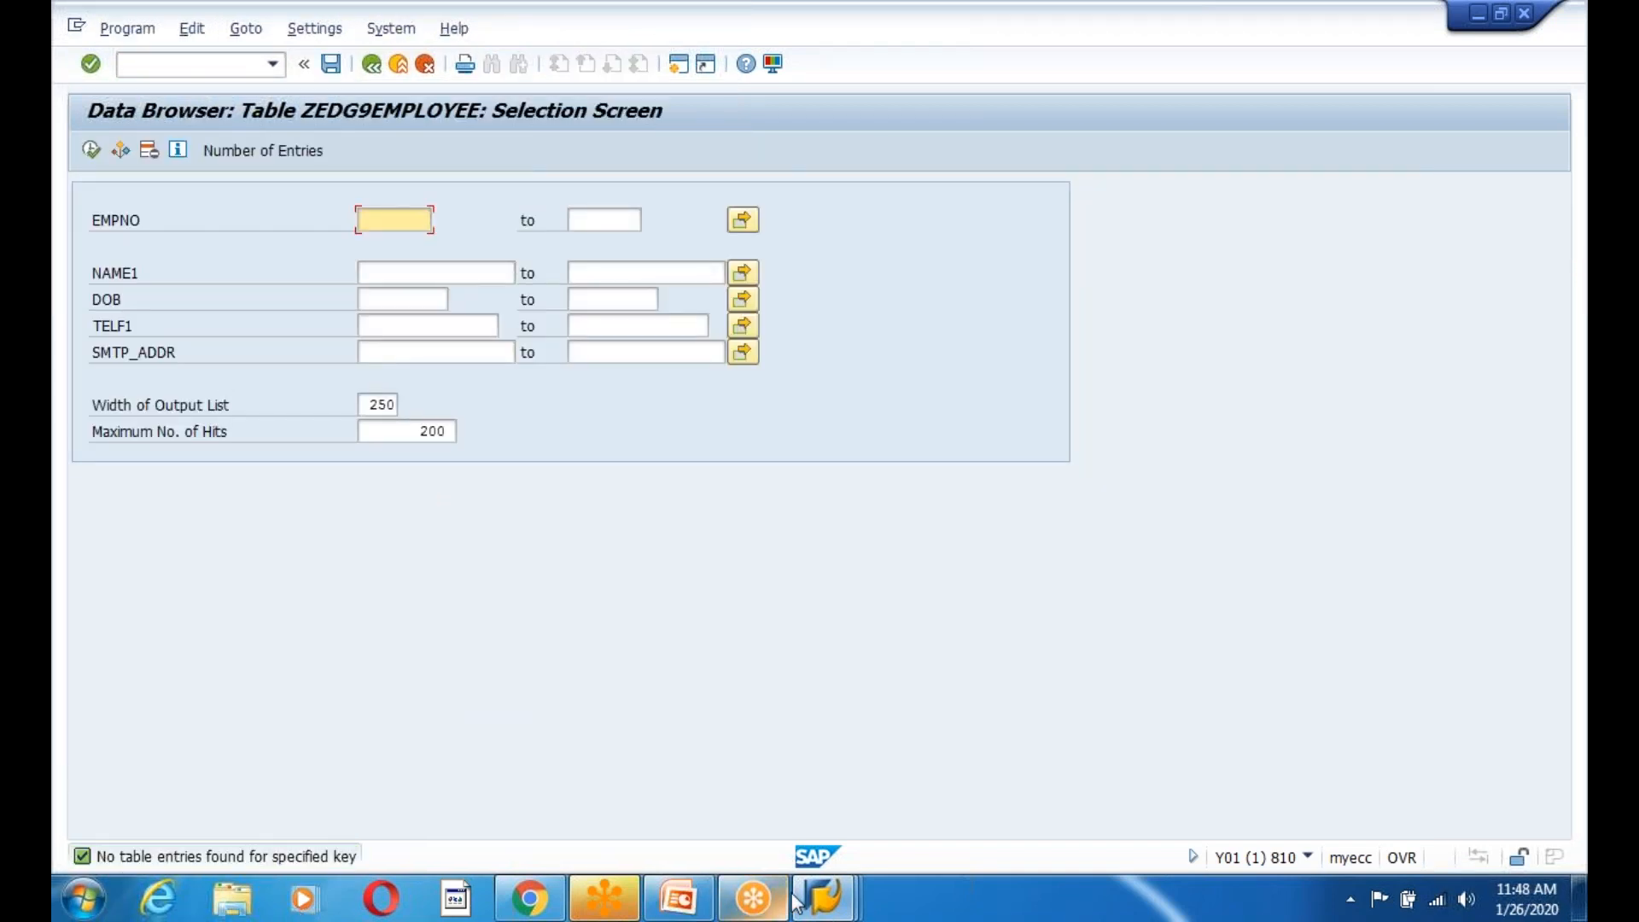
{"action": "left_click", "coordinate": [825, 909]}
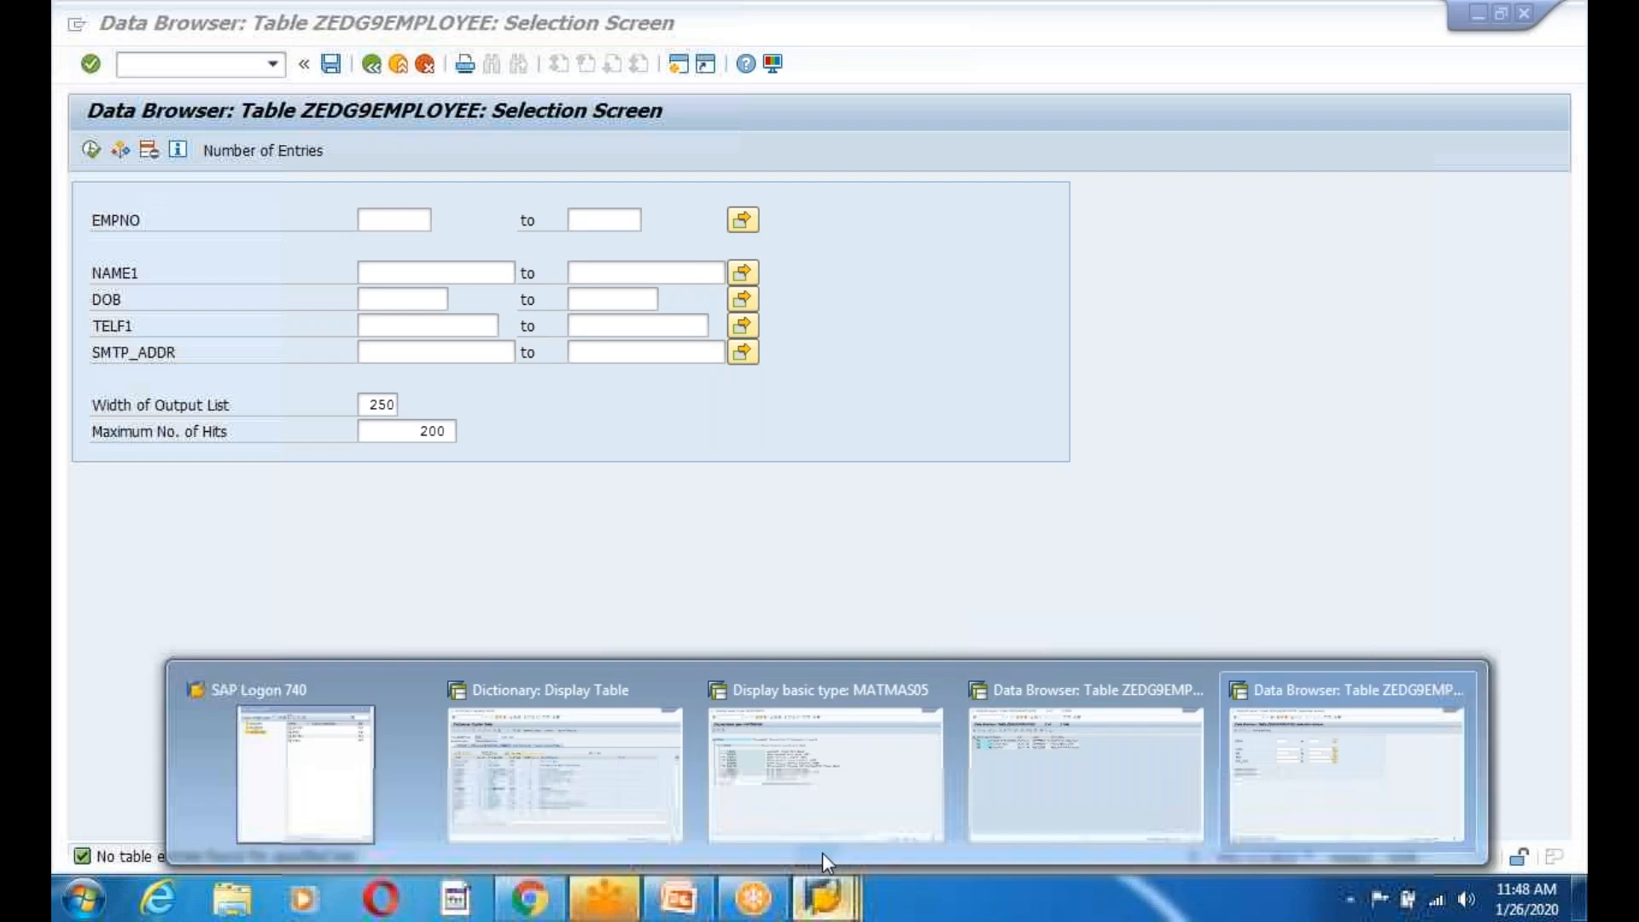
{"action": "left_click", "coordinate": [567, 779]}
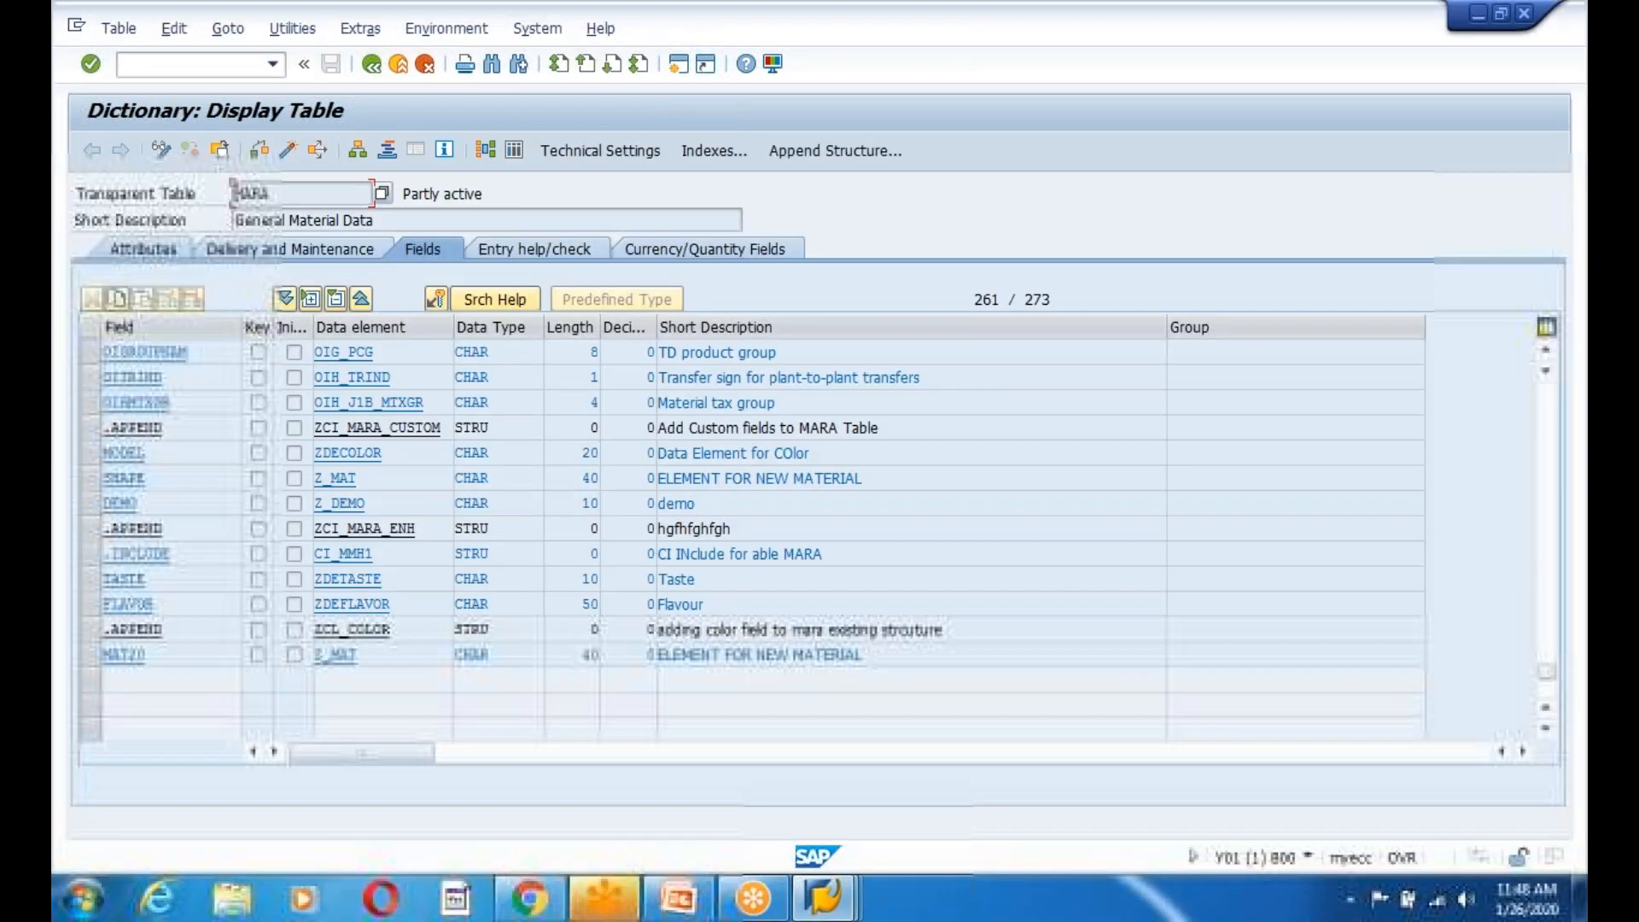
Go back from the Data Browser to ZEDG9EMPLOYEE's dictionary definition in client 800.
{"action": "left_click", "coordinate": [828, 906]}
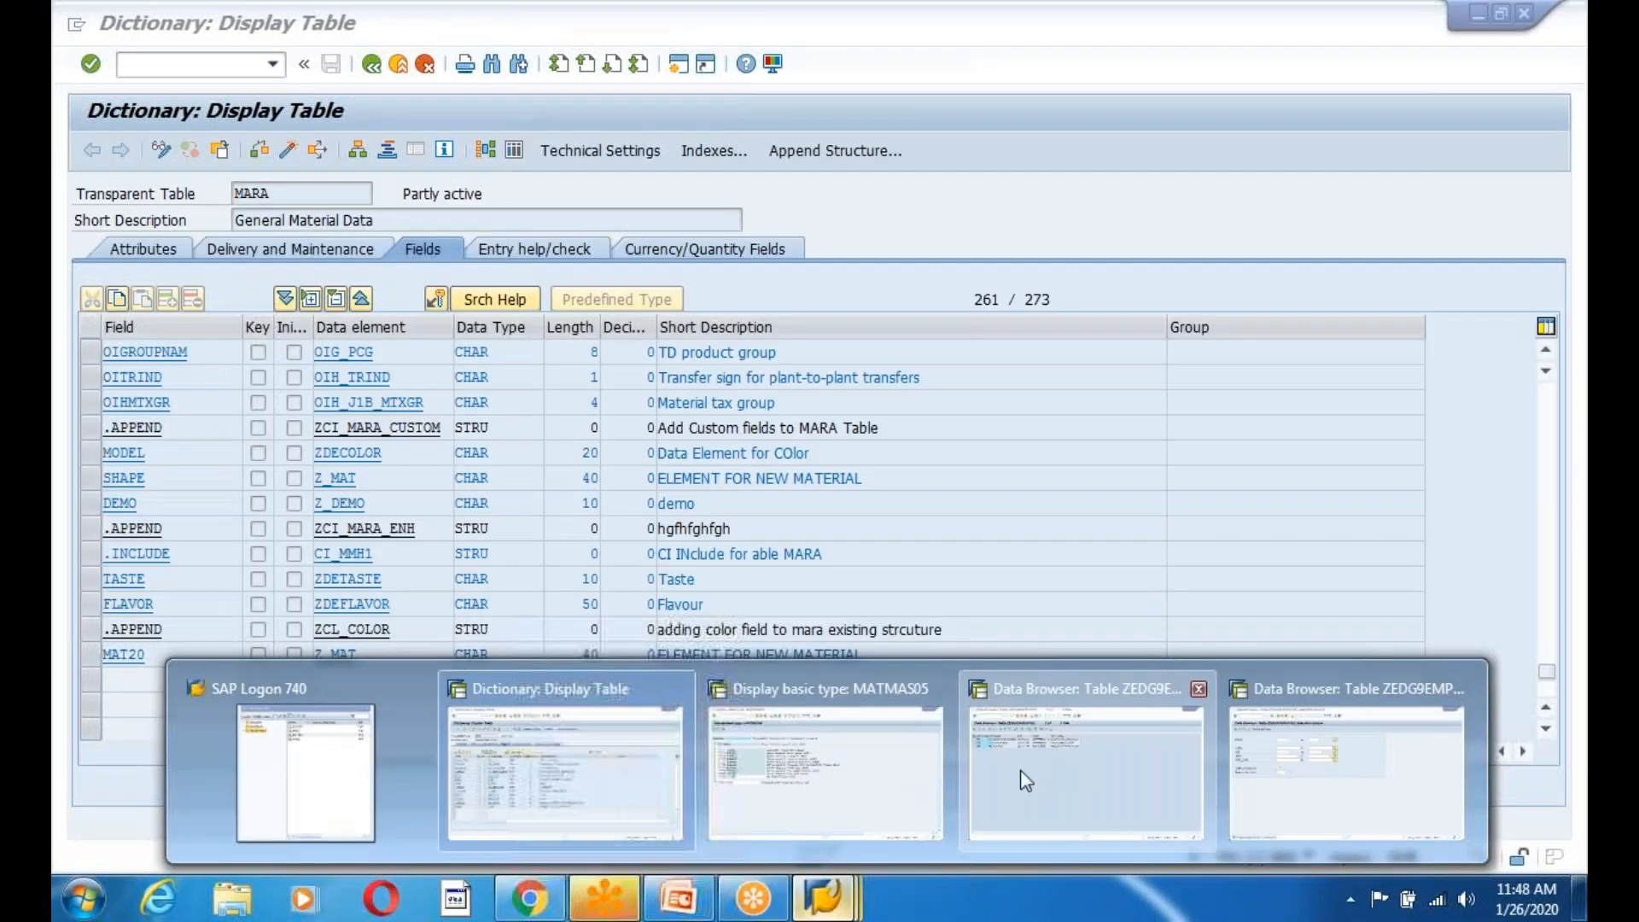
{"action": "left_click", "coordinate": [1023, 778]}
{"action": "left_click", "coordinate": [371, 65]}
{"action": "left_click", "coordinate": [371, 65]}
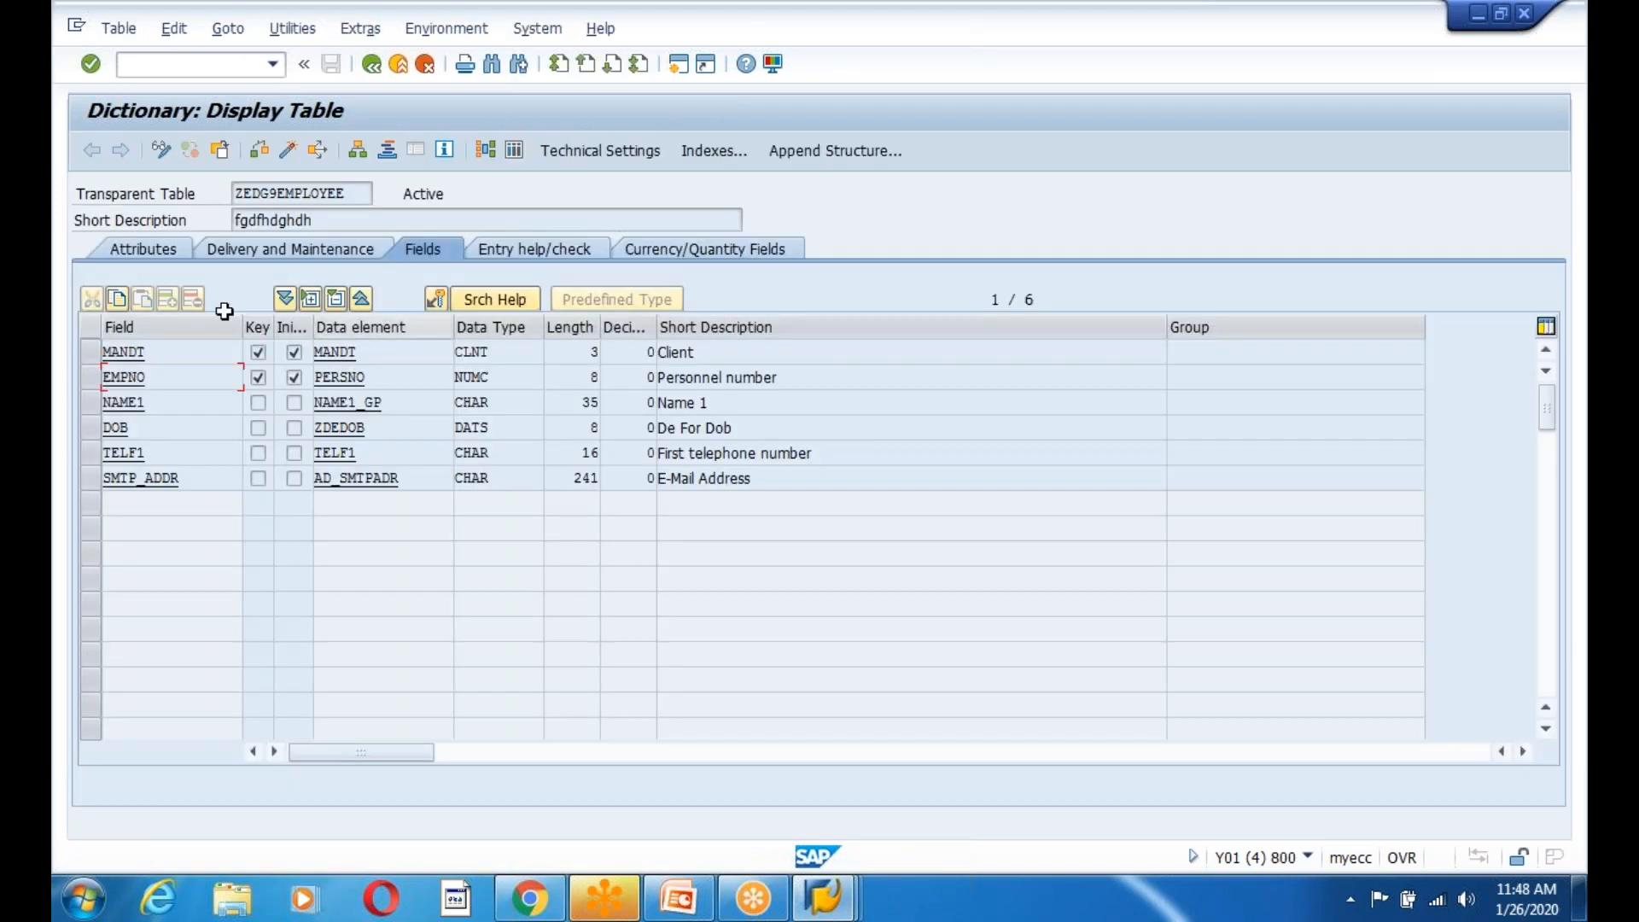
{"action": "left_click_drag", "start_coordinate": [368, 193], "coordinate": [222, 188]}
{"action": "key", "text": "ctrl+c"}
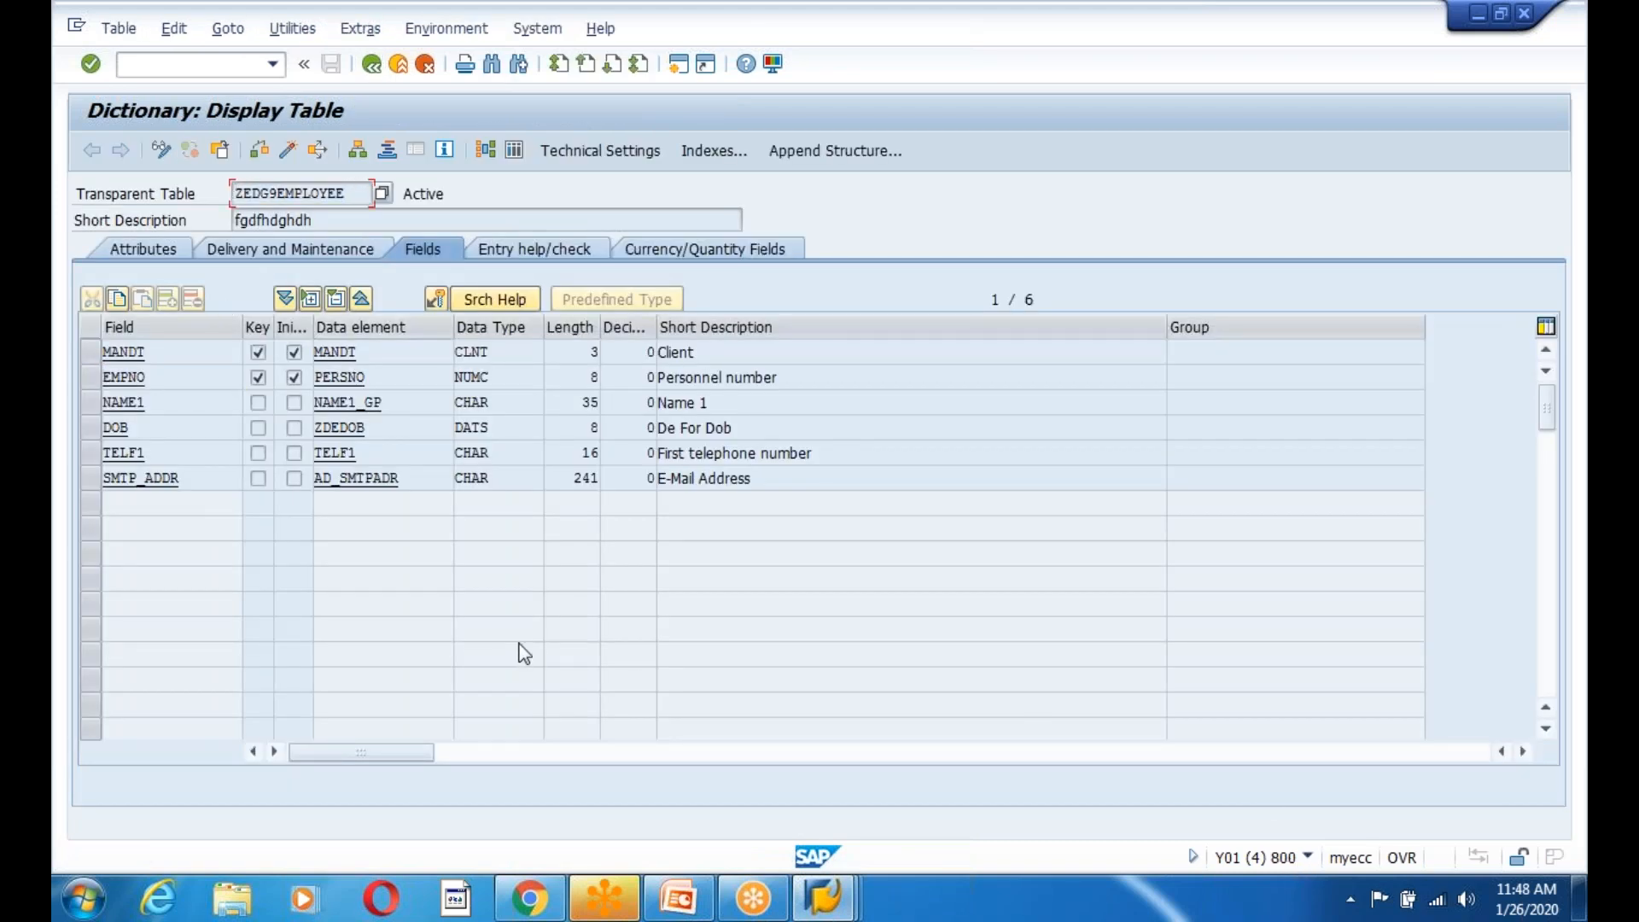
Select the EMPNO, NAME1, DOB, TELF1 and SMTP_ADDR field rows.
{"action": "left_click", "coordinate": [93, 376]}
{"action": "left_click", "coordinate": [93, 427]}
{"action": "left_click", "coordinate": [92, 402]}
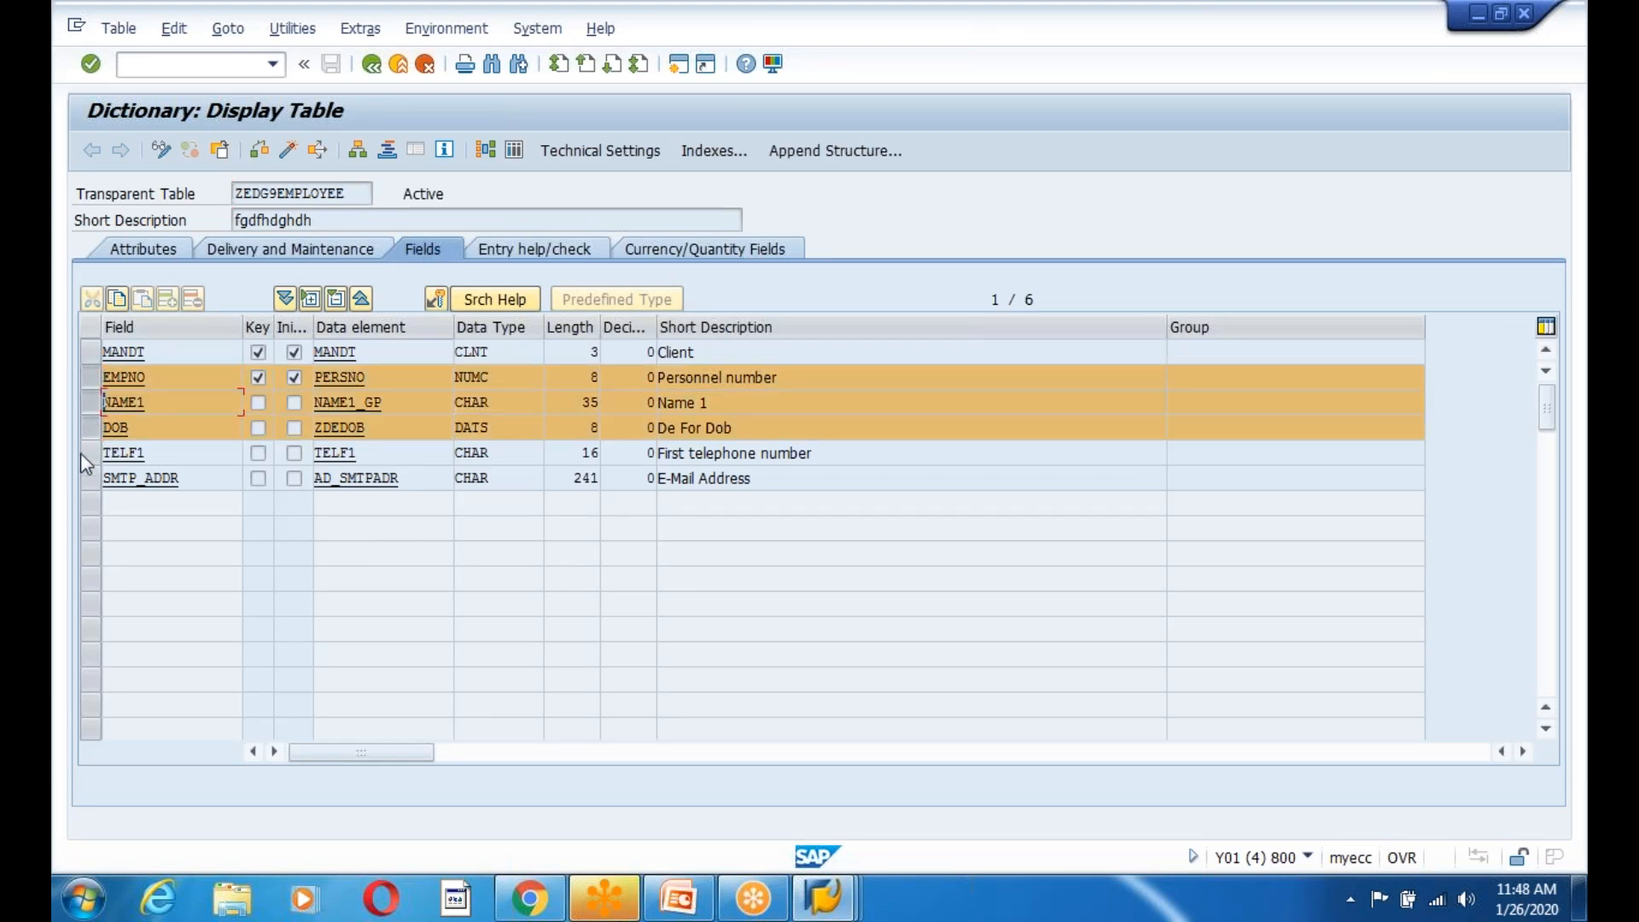
{"action": "left_click", "coordinate": [91, 452]}
{"action": "left_click", "coordinate": [93, 477]}
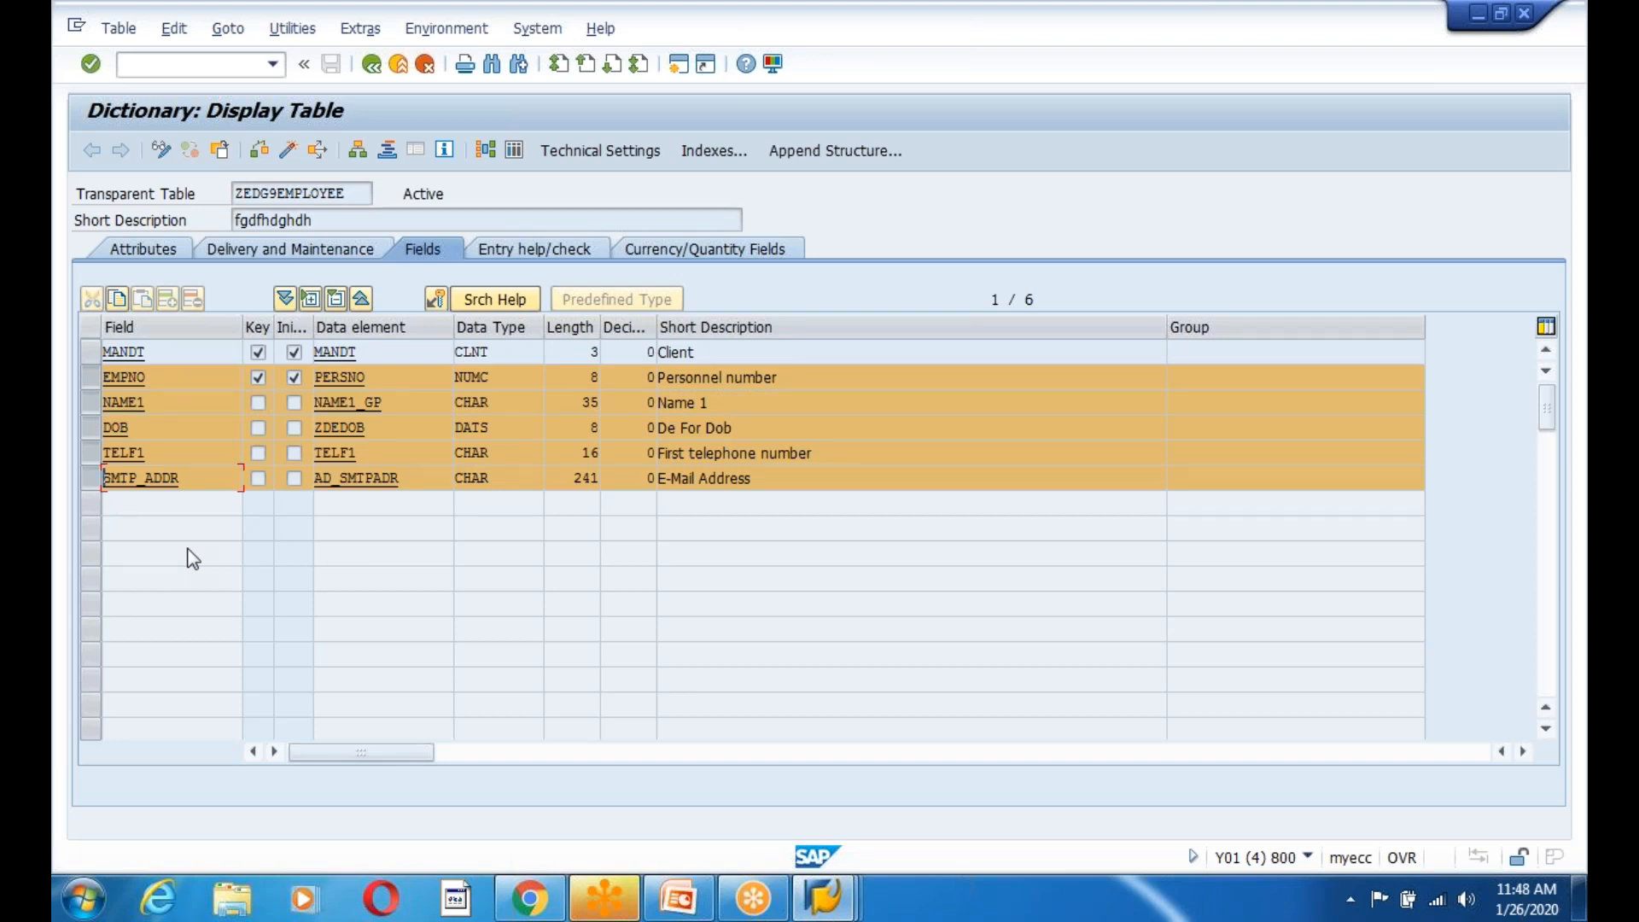
{"action": "left_click", "coordinate": [824, 896]}
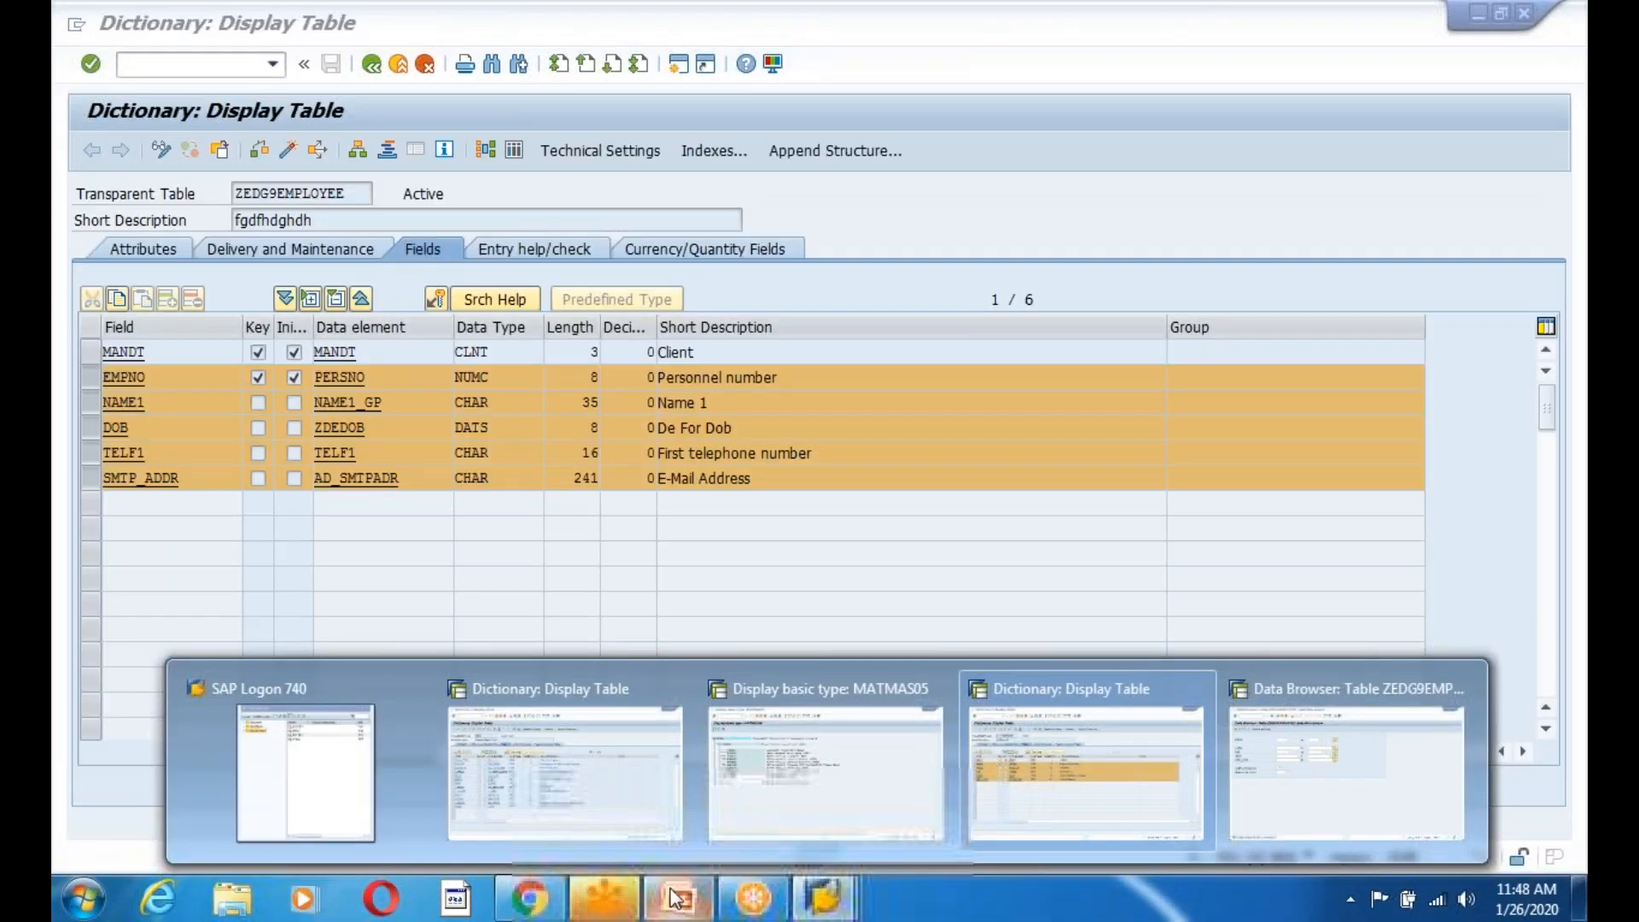
Back in PowerPoint, add another blank slide and return to slide 266.
{"action": "left_click", "coordinate": [676, 898]}
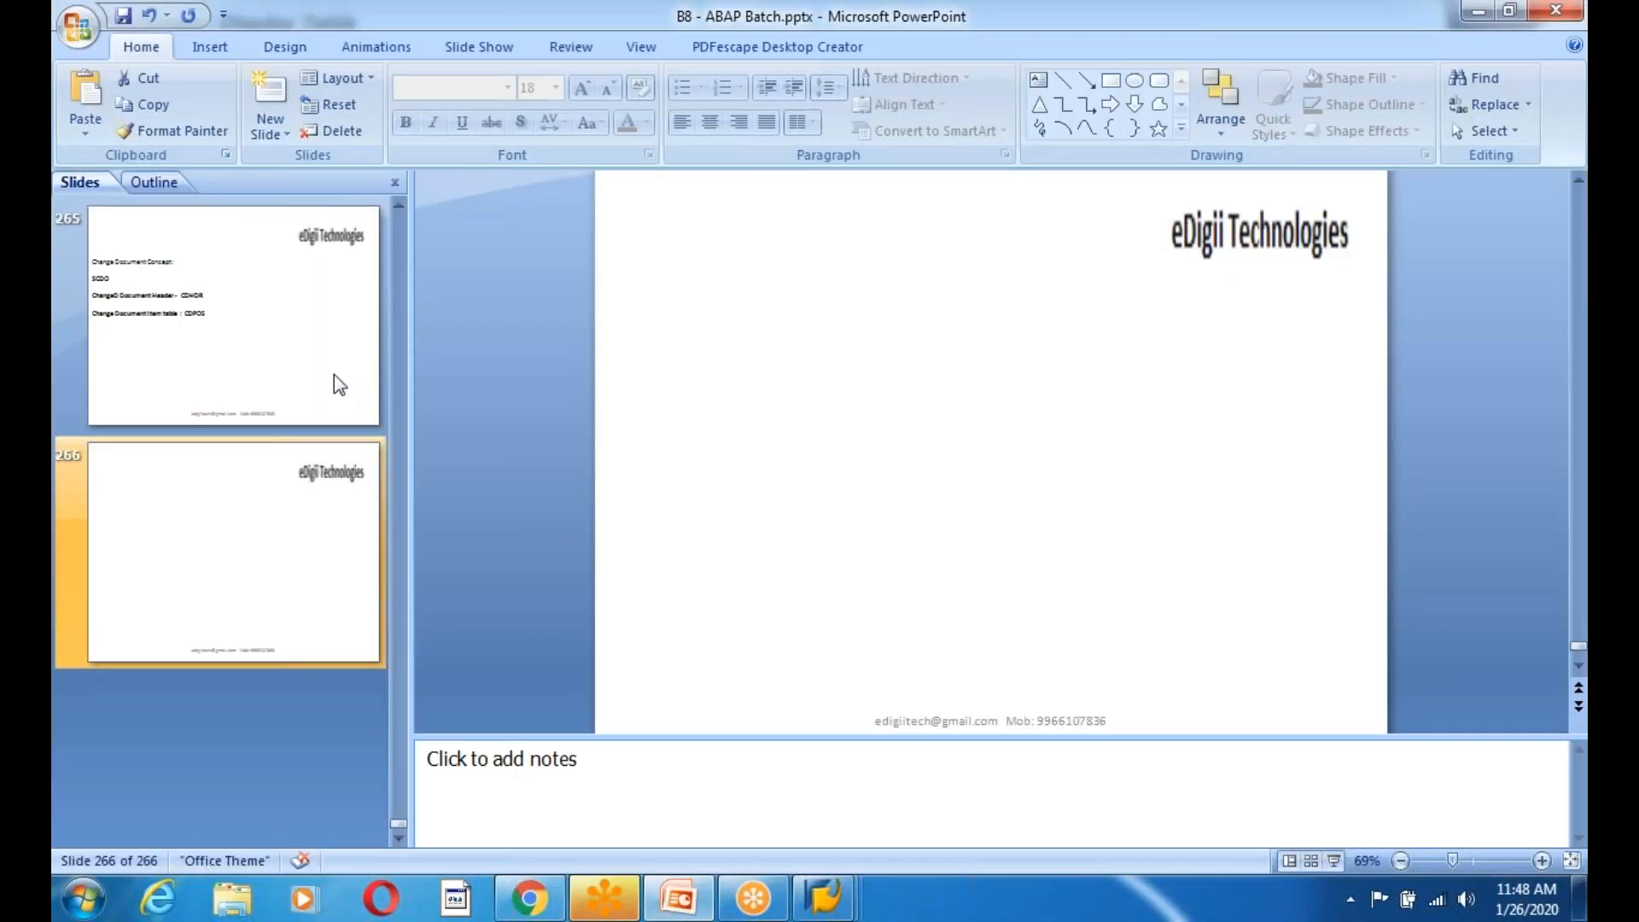
{"action": "left_click", "coordinate": [289, 128]}
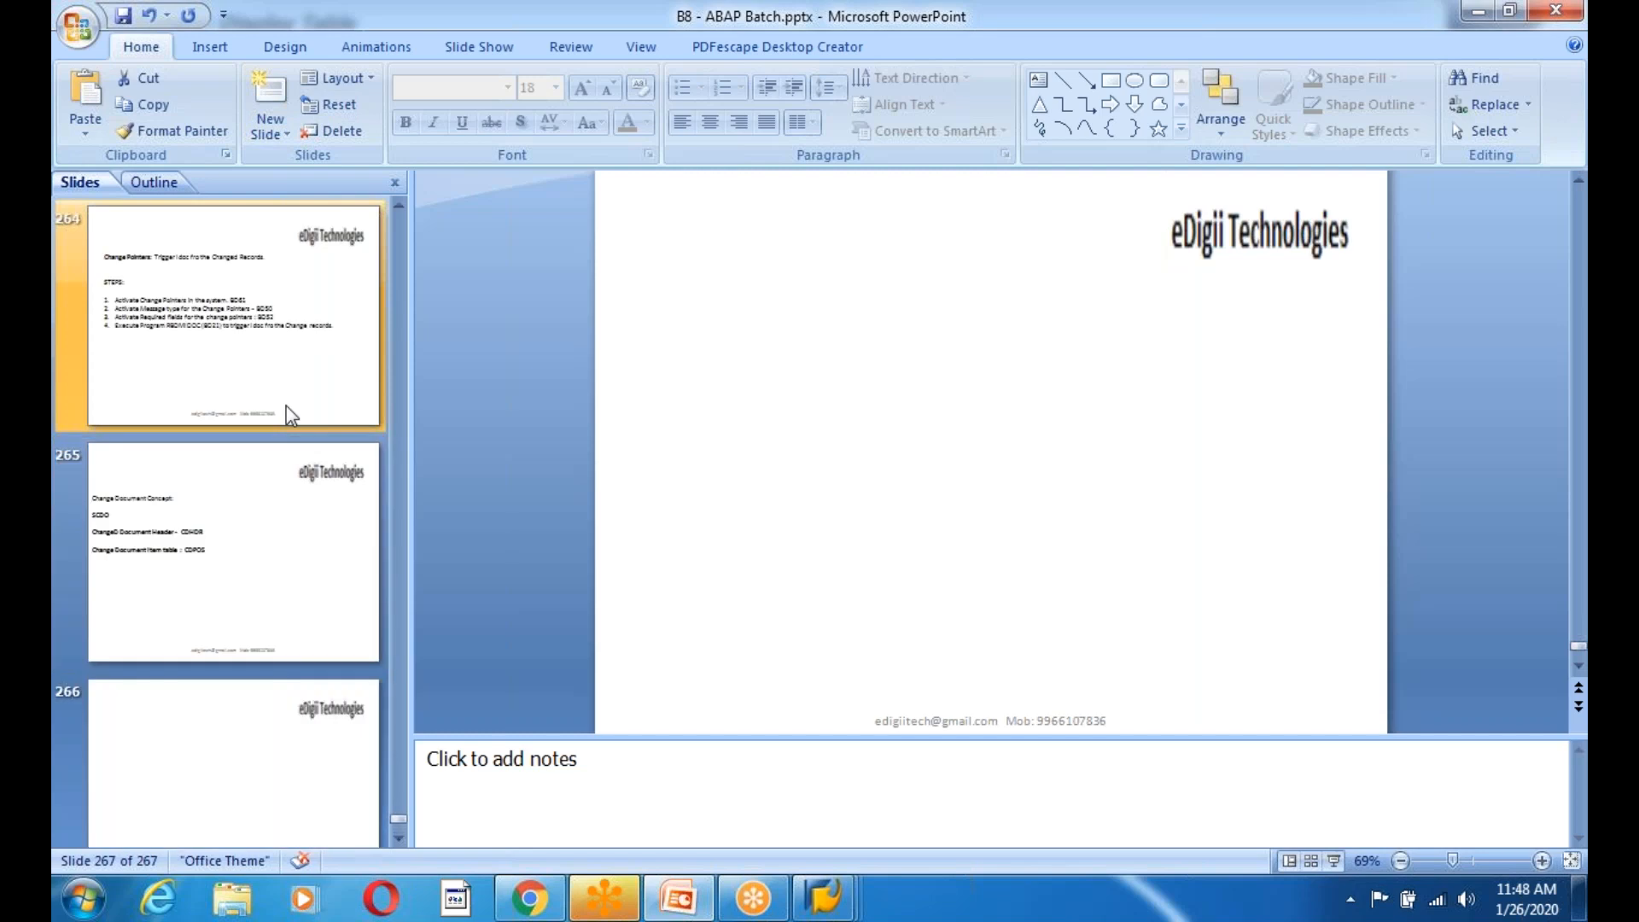
{"action": "left_click", "coordinate": [232, 531]}
Draw a text box on slide 266 with heading 'CUSTOM IDOC:' and line '1. Message'.
{"action": "left_click", "coordinate": [210, 47]}
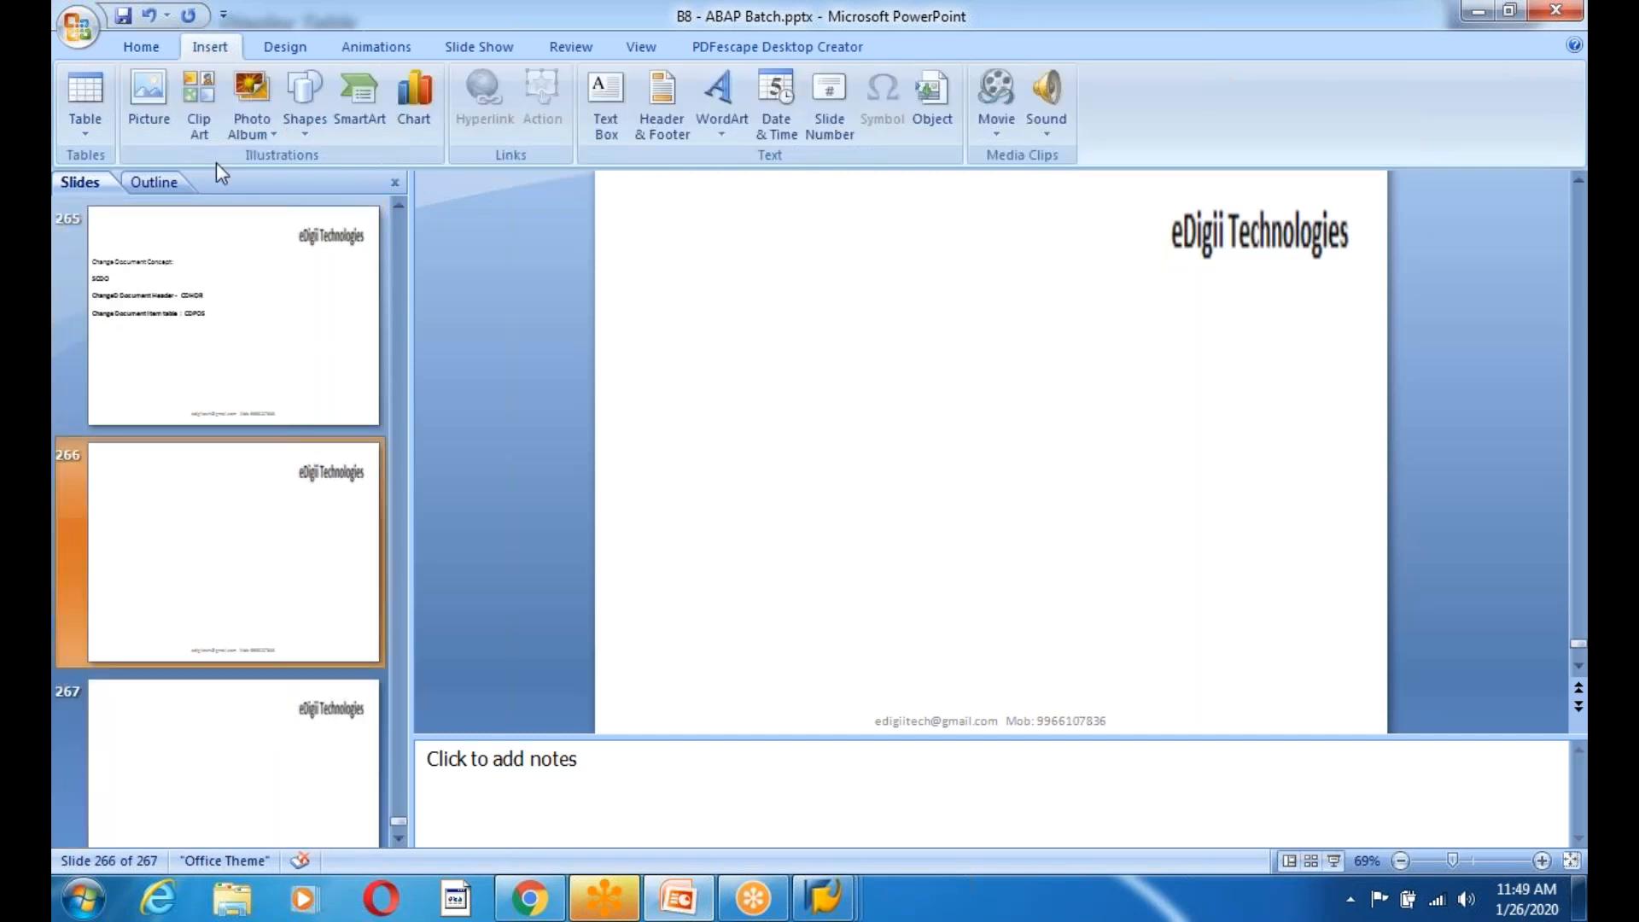
{"action": "left_click", "coordinate": [607, 100]}
{"action": "left_click_drag", "start_coordinate": [629, 293], "coordinate": [1334, 609]}
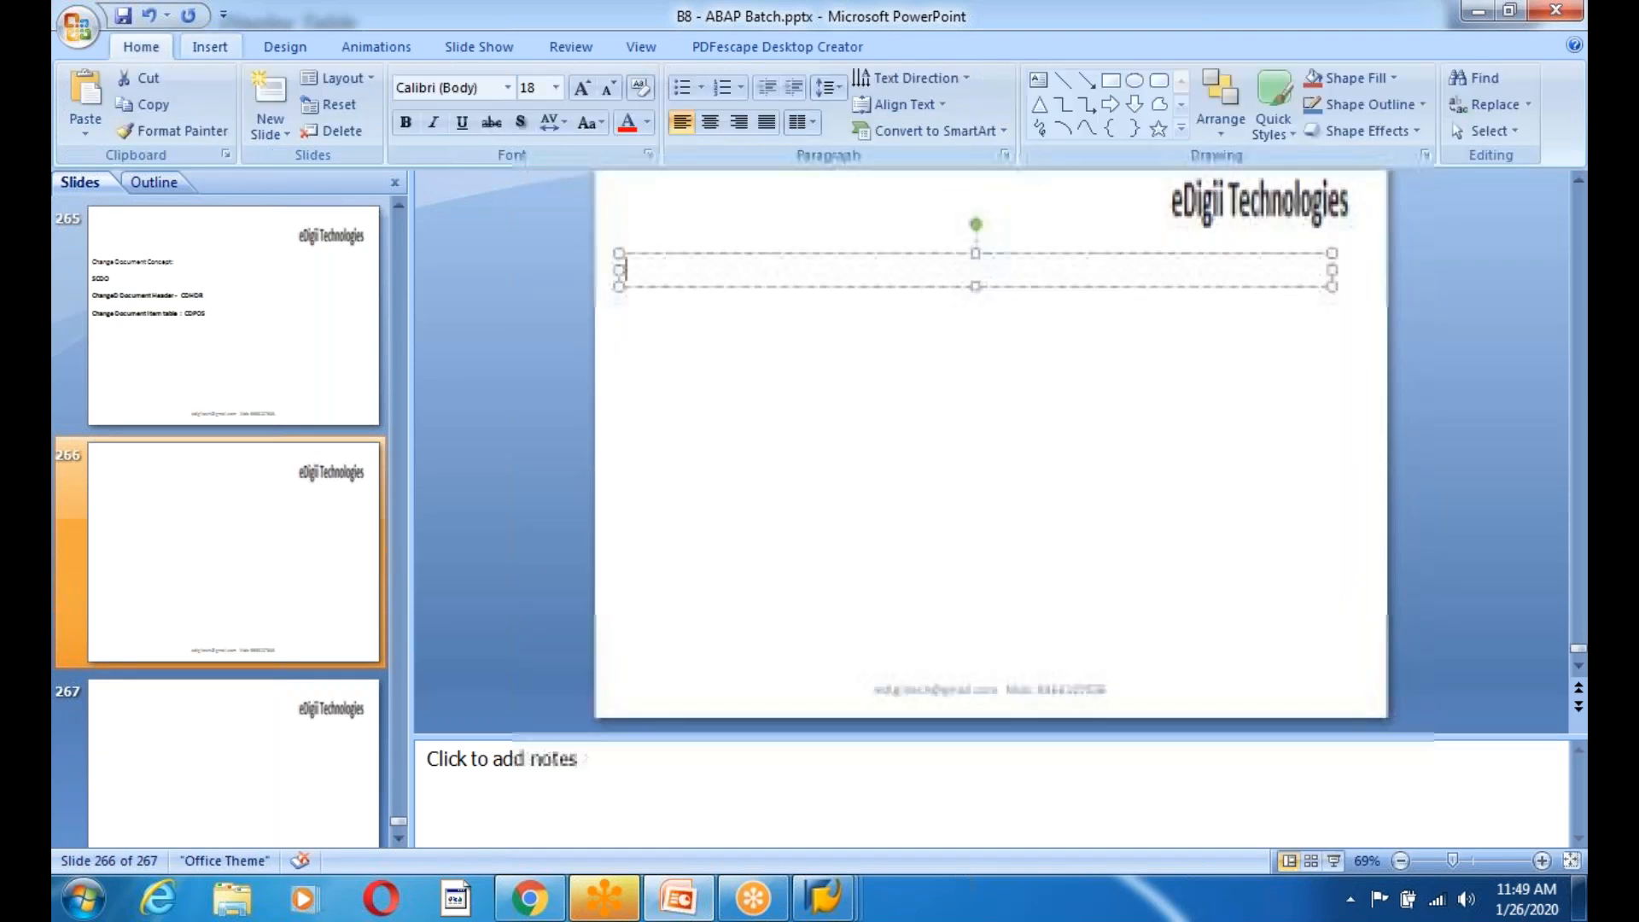
{"action": "type", "text": "CUSTOM IDOC:"}
{"action": "key", "text": "Return"}
{"action": "key", "text": "Return"}
{"action": "type", "text": "1."}
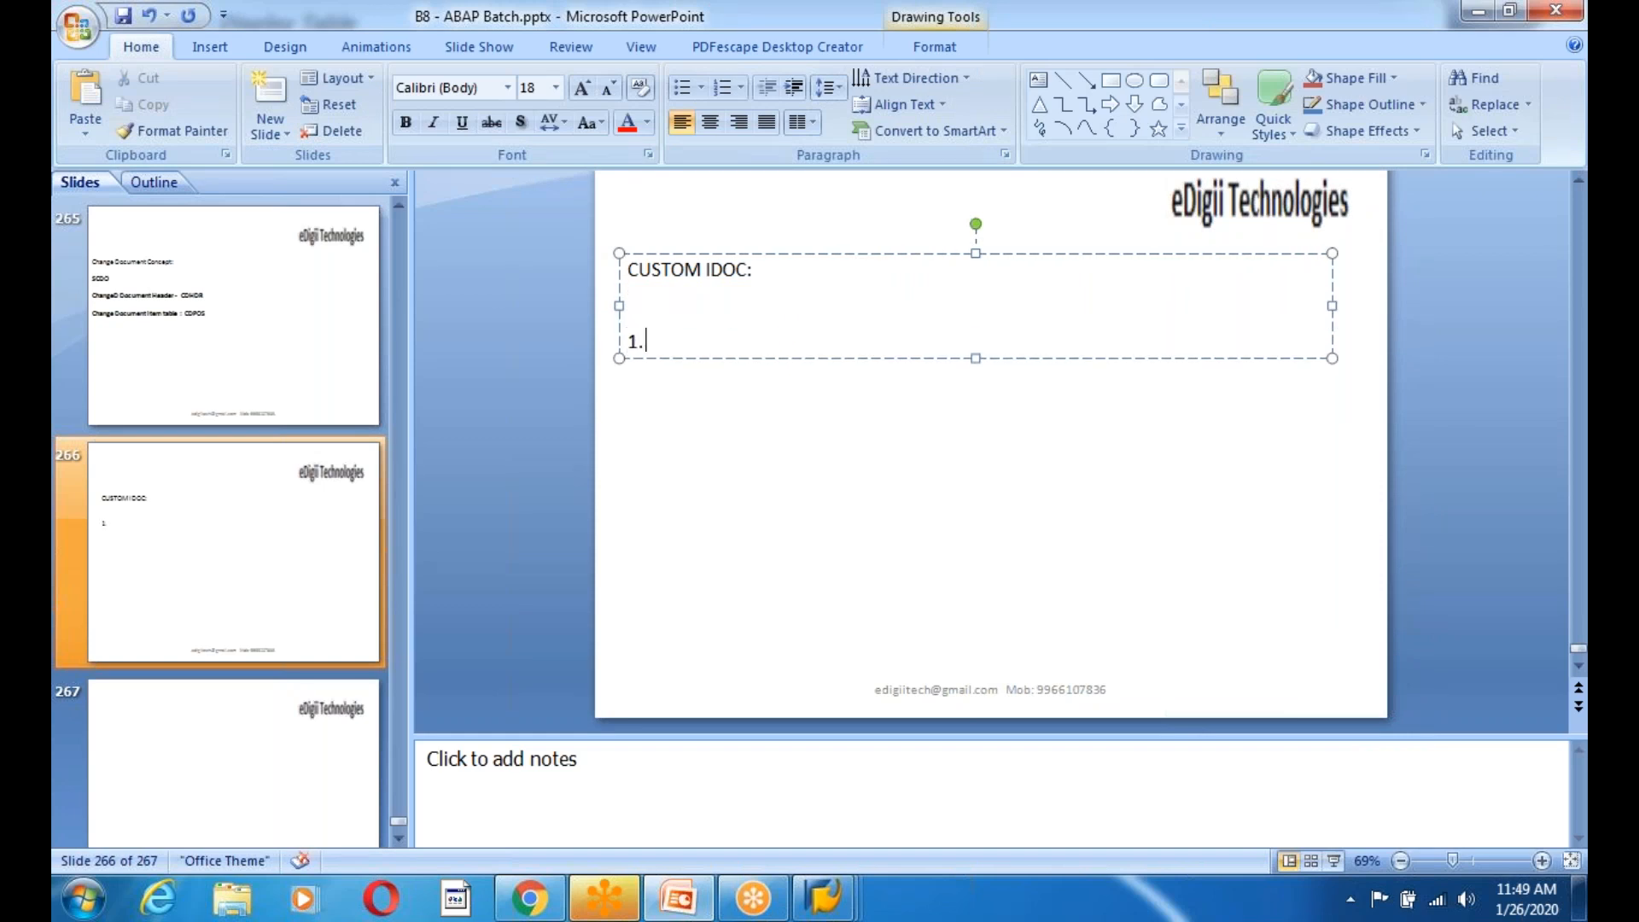
{"action": "type", "text": " Me"}
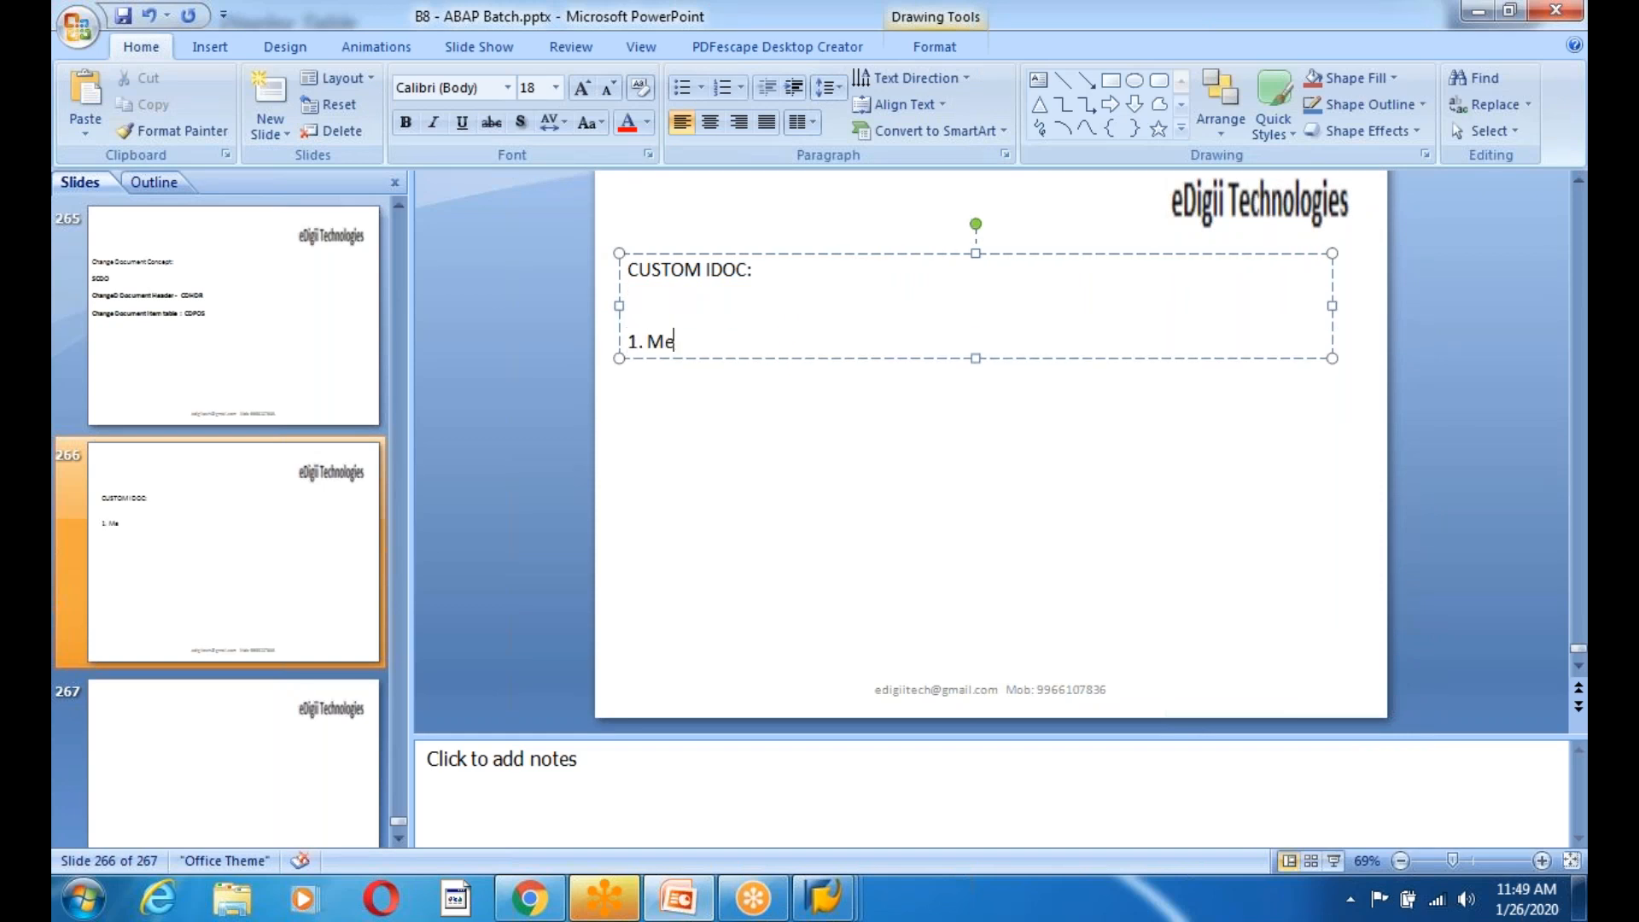
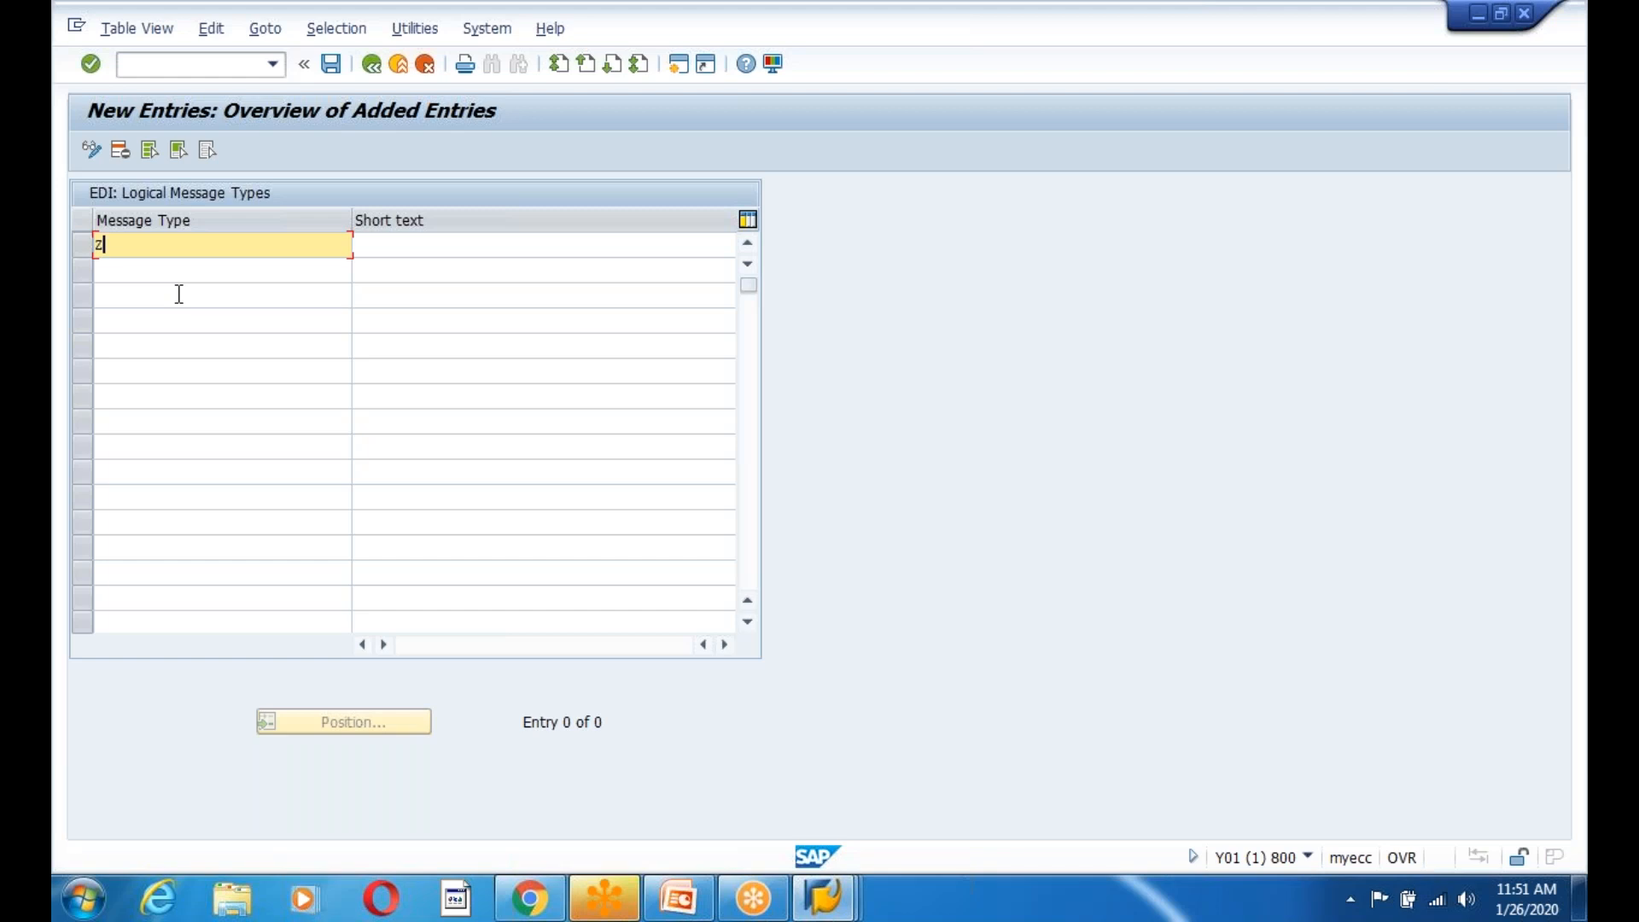
Enter message type ZEDG9EMPLOYEE with short text 'Manage Employee and Company Details'.
{"action": "type", "text": "EDG9EMPLOYEE"}
{"action": "left_click", "coordinate": [444, 247]}
{"action": "type", "text": "Empo"}
{"action": "key", "text": "BackSpace"}
{"action": "key", "text": "BackSpace"}
{"action": "key", "text": "BackSpace"}
{"action": "key", "text": "BackSpace"}
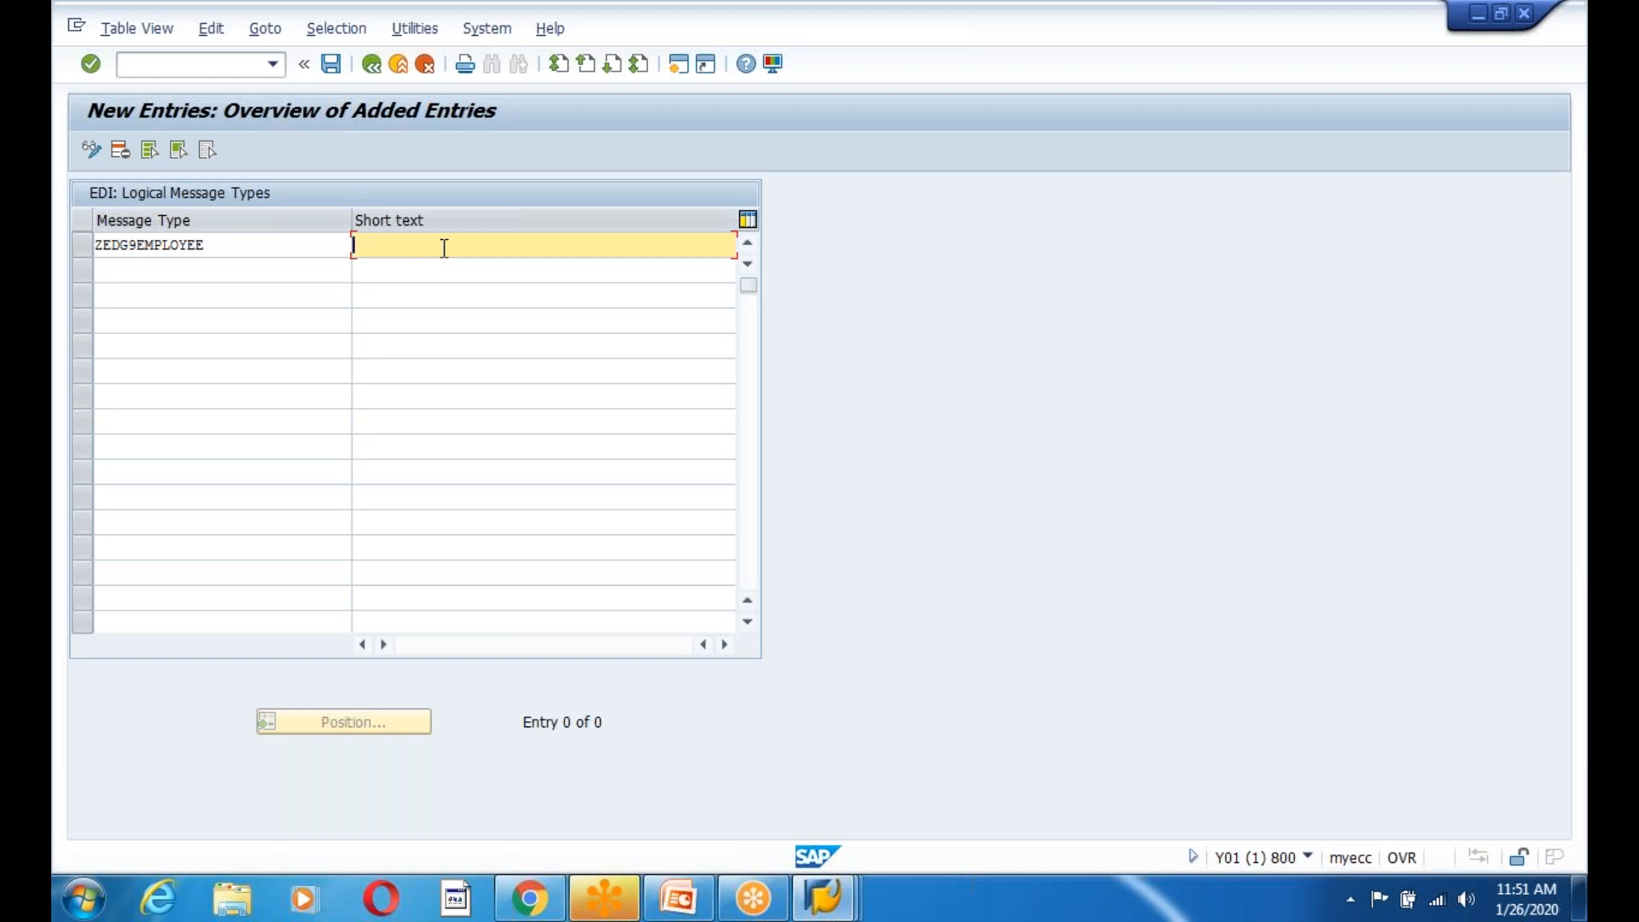
{"action": "type", "text": "Manage Employee and Compnay"}
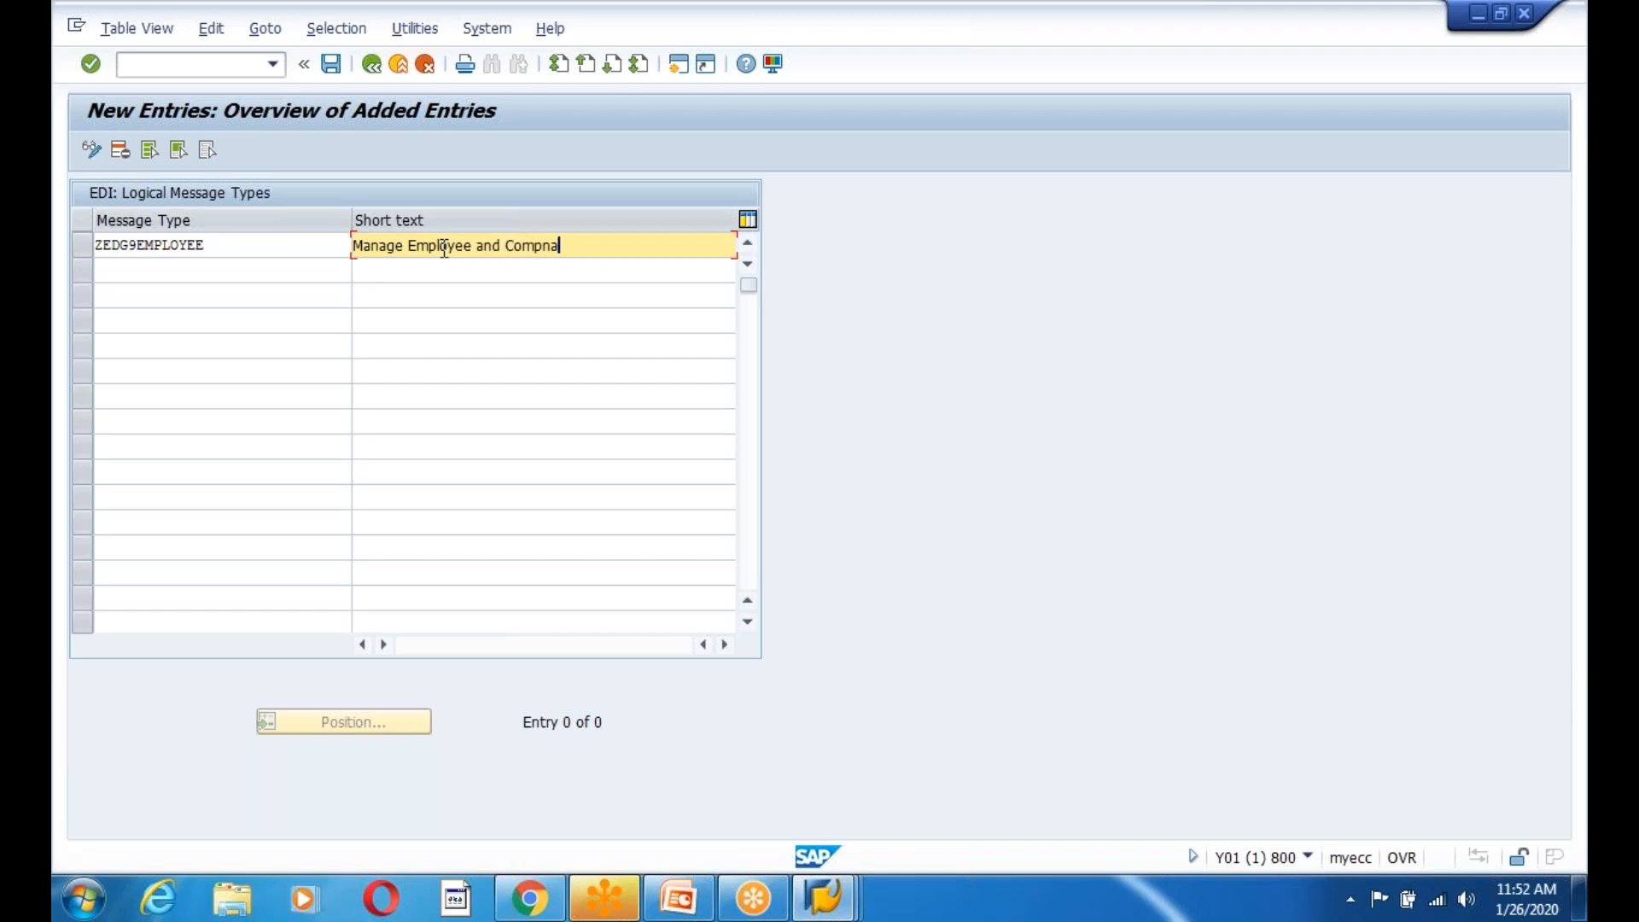
{"action": "key", "text": "BackSpace"}
{"action": "key", "text": "BackSpace"}
{"action": "key", "text": "BackSpace"}
{"action": "key", "text": "BackSpace"}
{"action": "type", "text": "any Details"}
Save message type ZEDG9EMPLOYEE under own workbench request Y01K900502.
{"action": "left_click", "coordinate": [331, 64]}
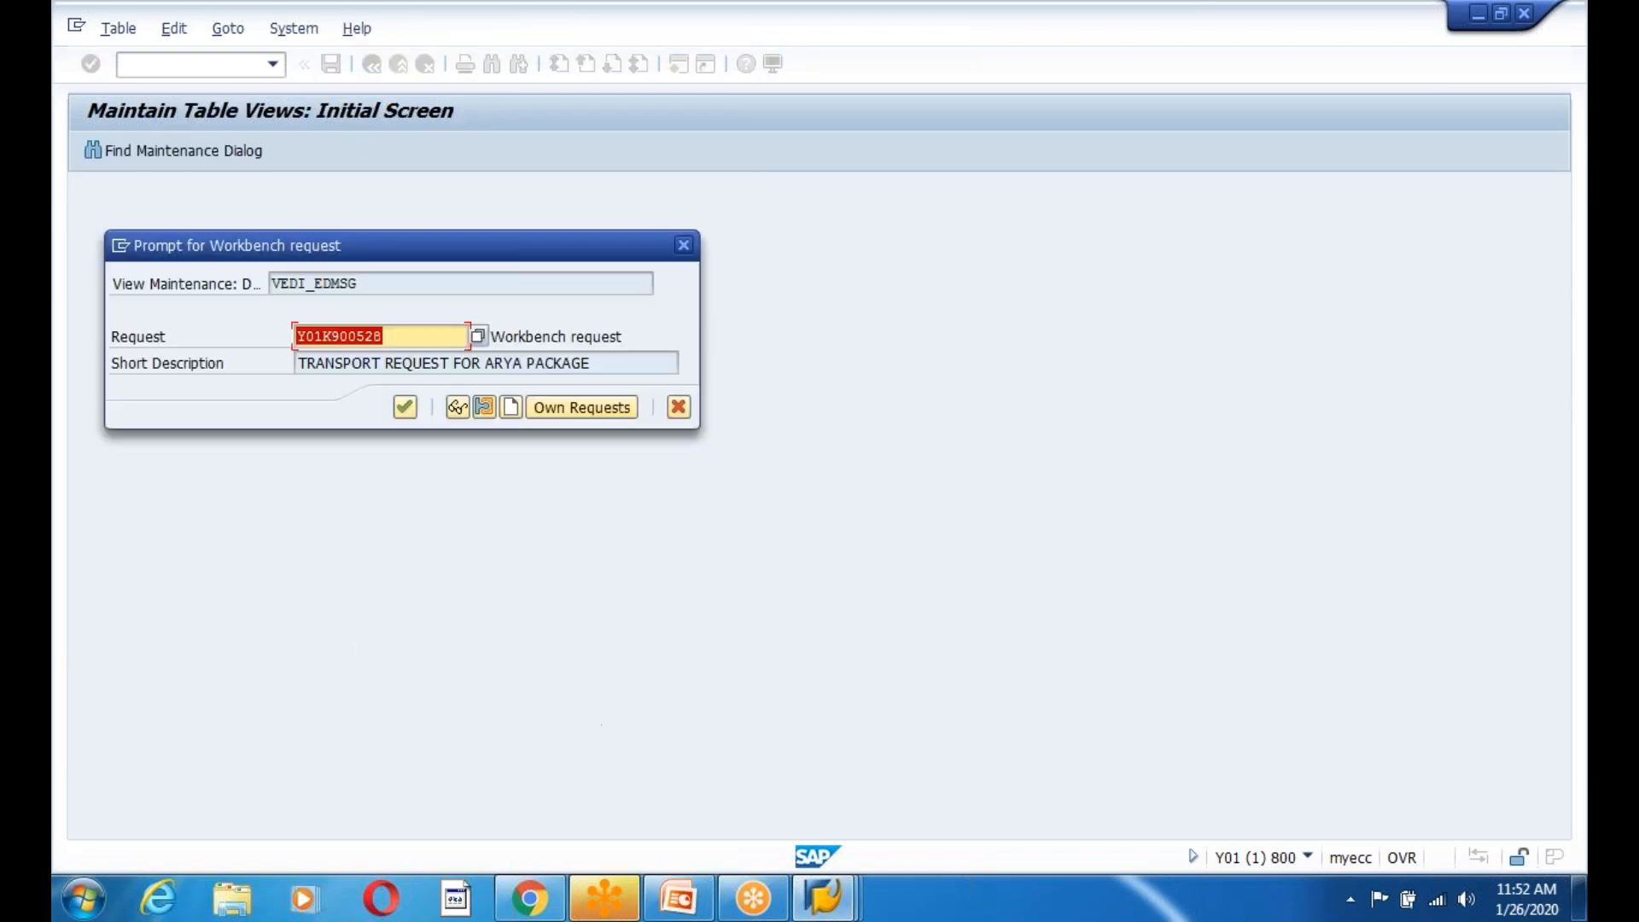
{"action": "left_click", "coordinate": [561, 405]}
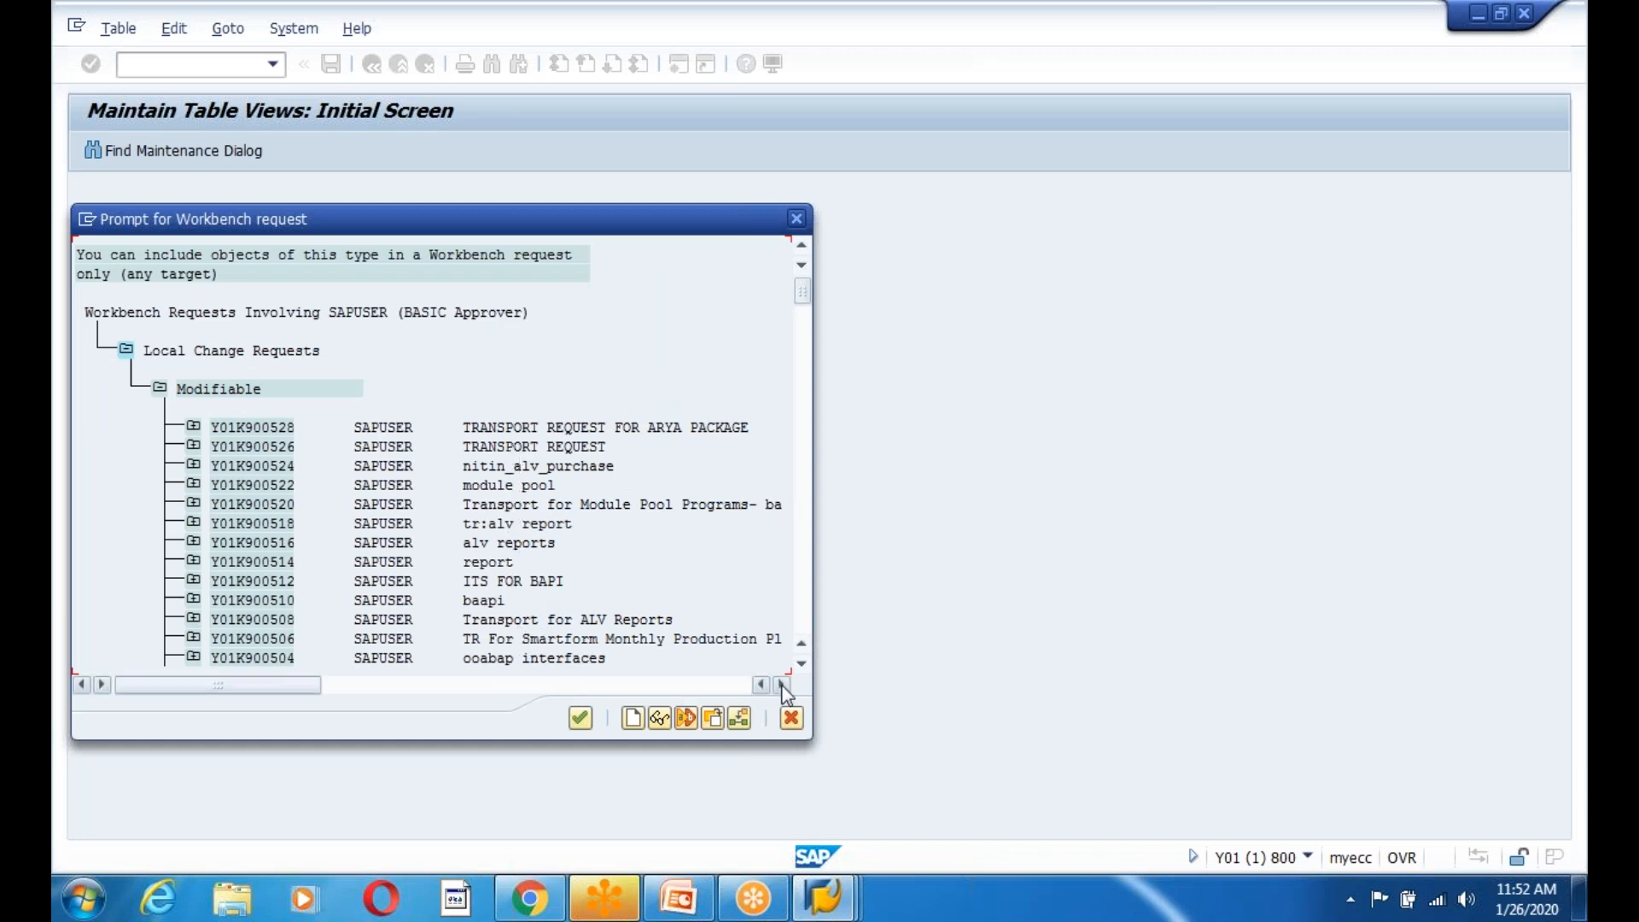
{"action": "left_click", "coordinate": [802, 664]}
{"action": "left_click", "coordinate": [801, 665]}
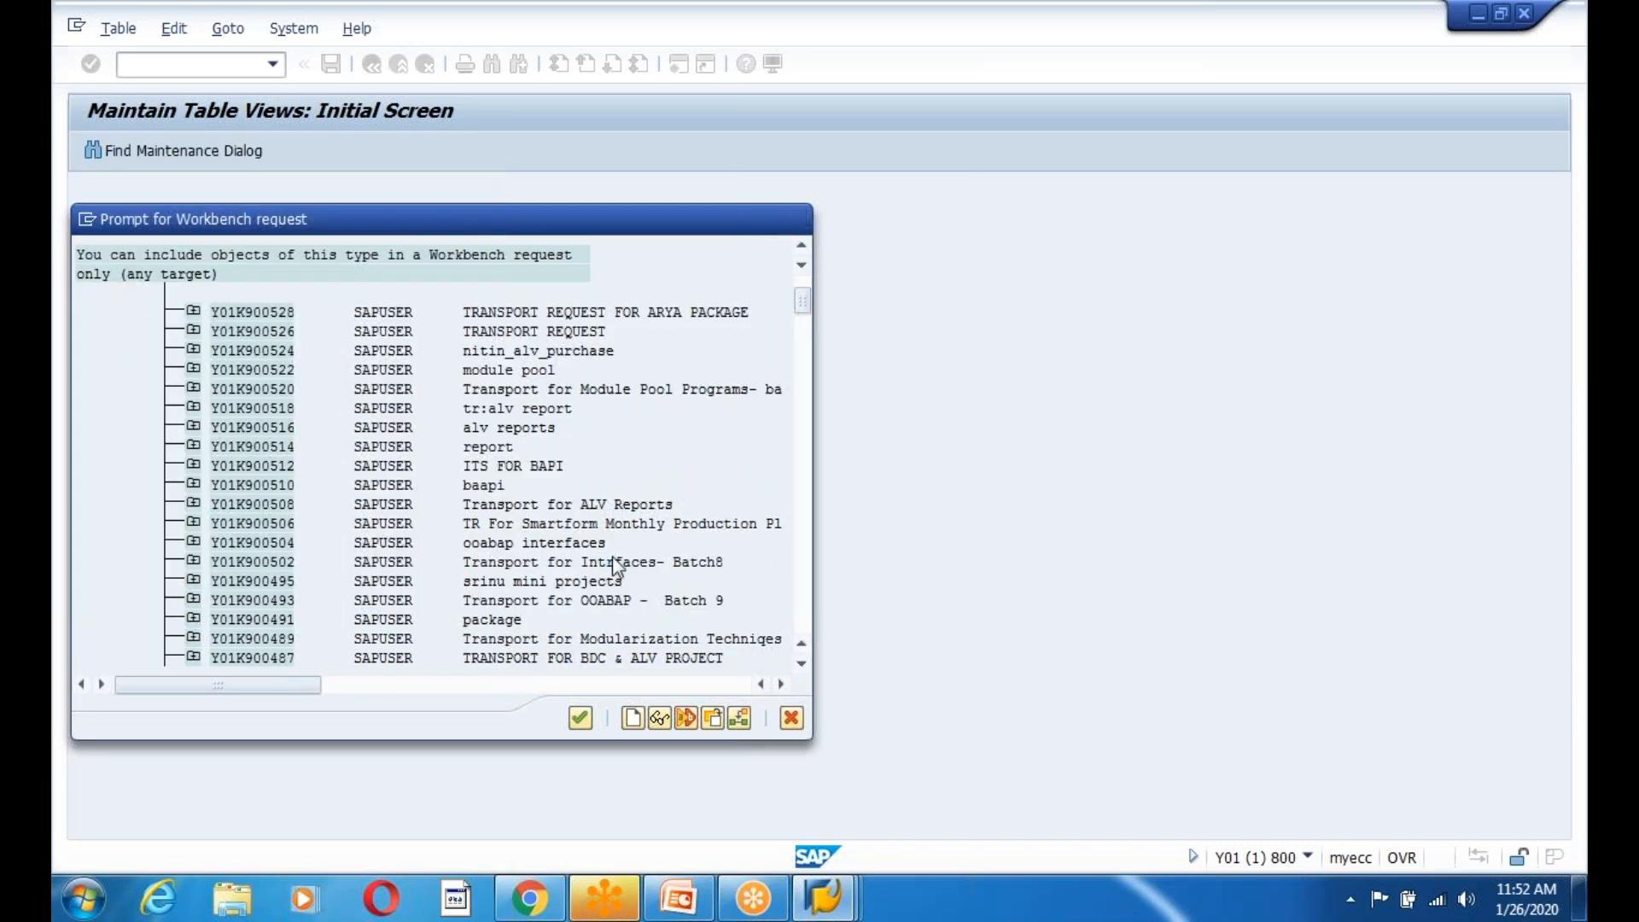
{"action": "double_click", "coordinate": [607, 561]}
{"action": "left_click", "coordinate": [404, 407]}
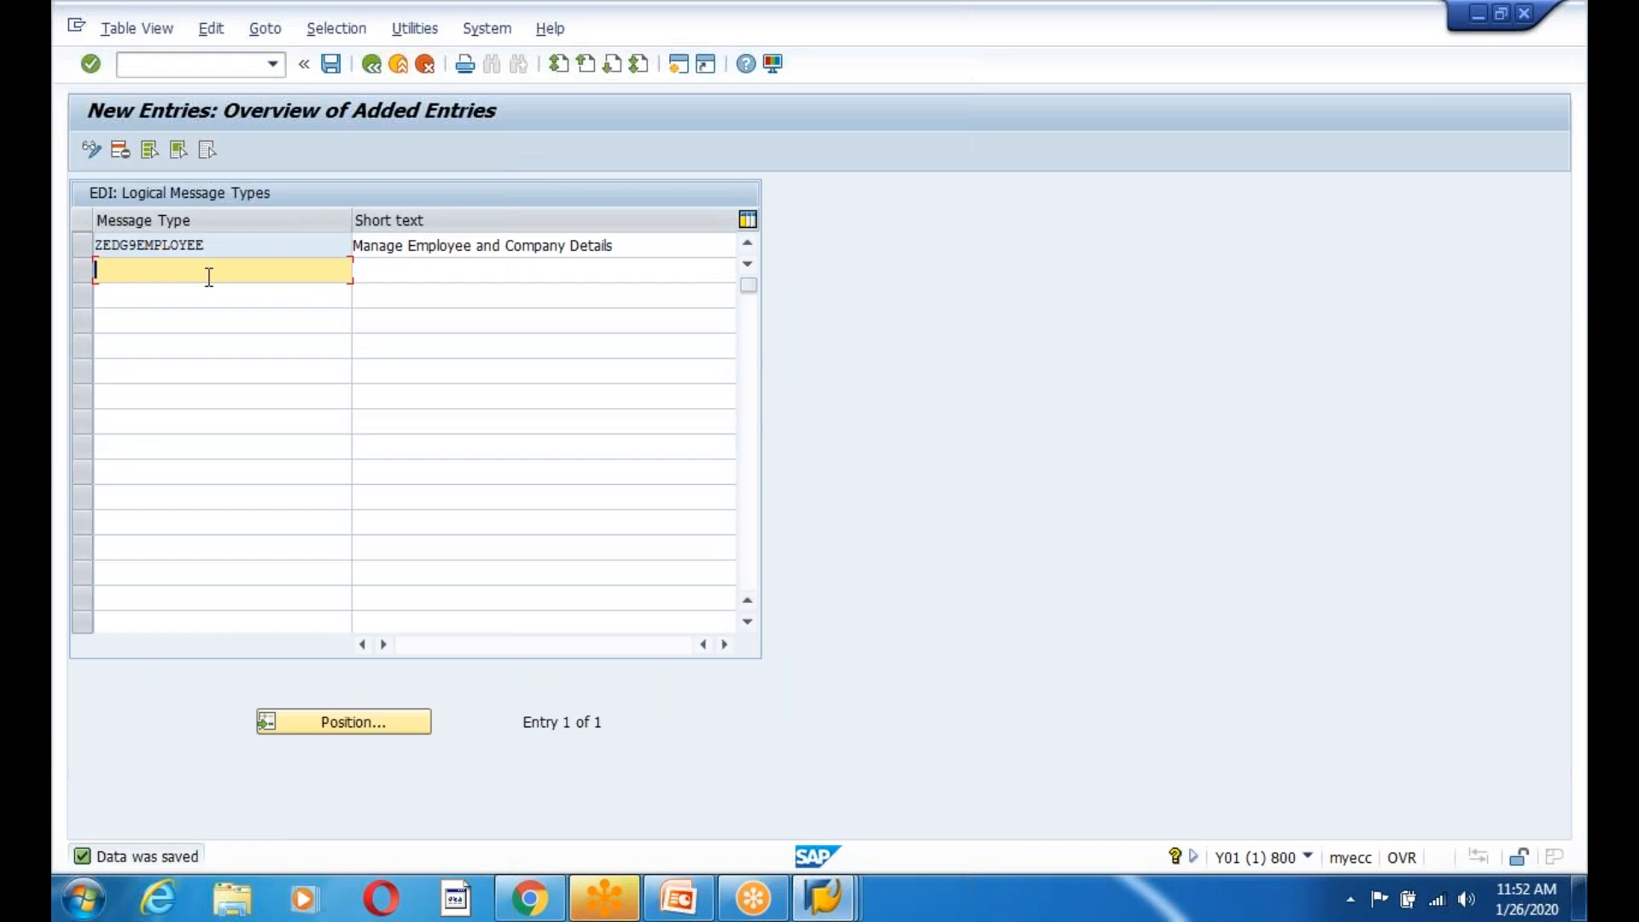
Save again in SAP, then add '- WE81' after 'Message type' on the CUSTOM IDOC slide.
{"action": "left_click", "coordinate": [331, 64]}
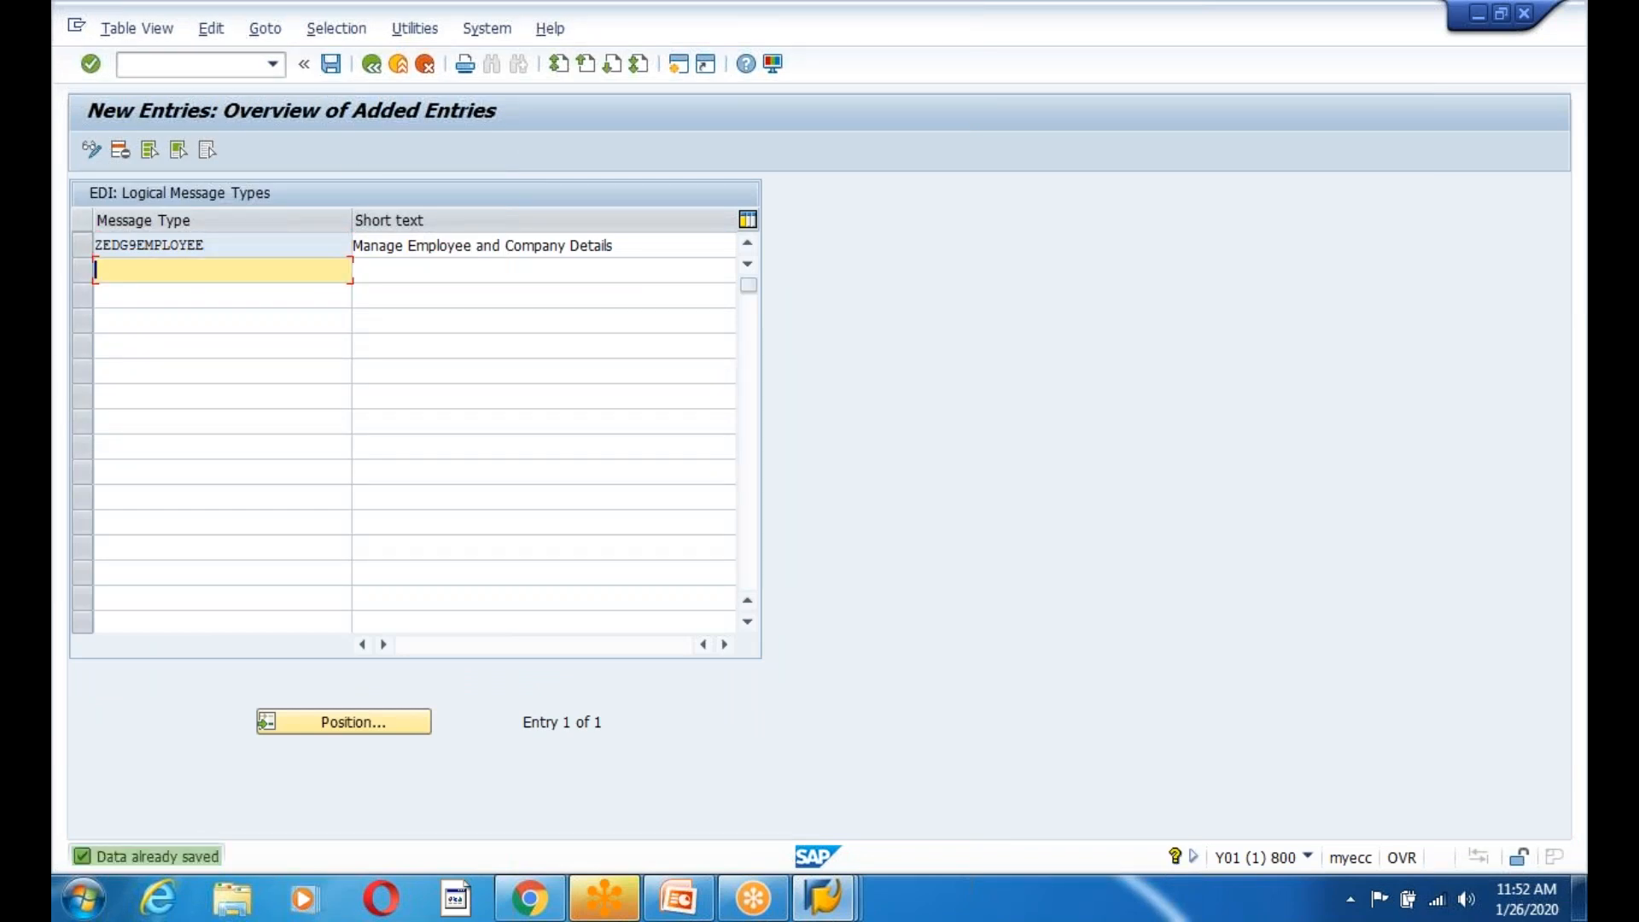
{"action": "left_click", "coordinate": [678, 897]}
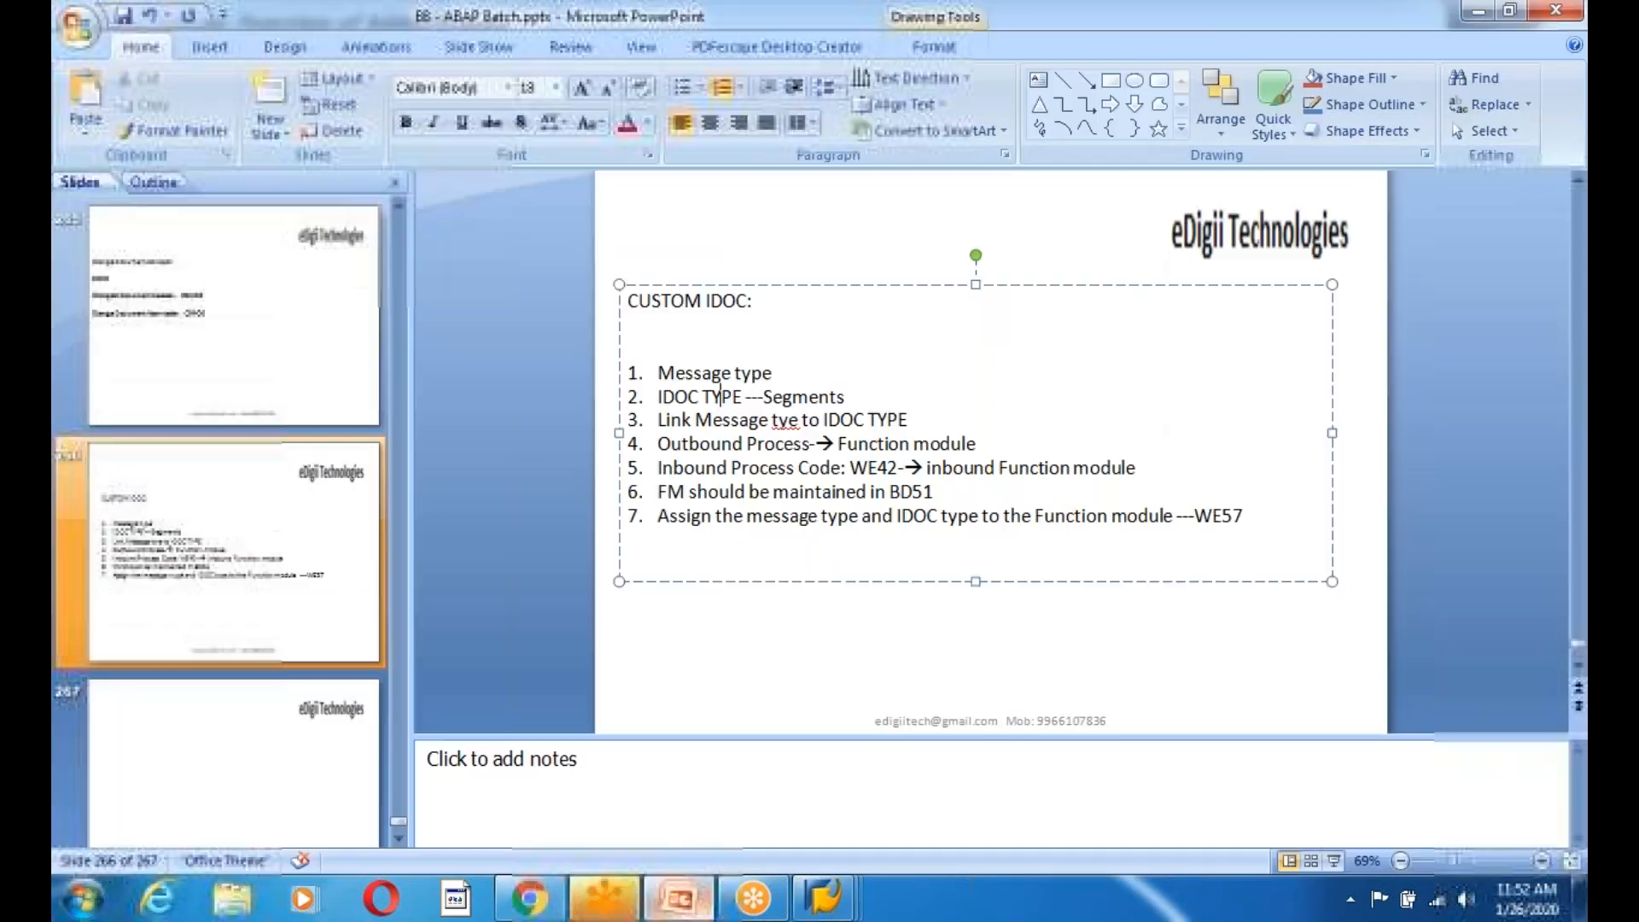
{"action": "left_click", "coordinate": [809, 375]}
{"action": "type", "text": "-  WE81"}
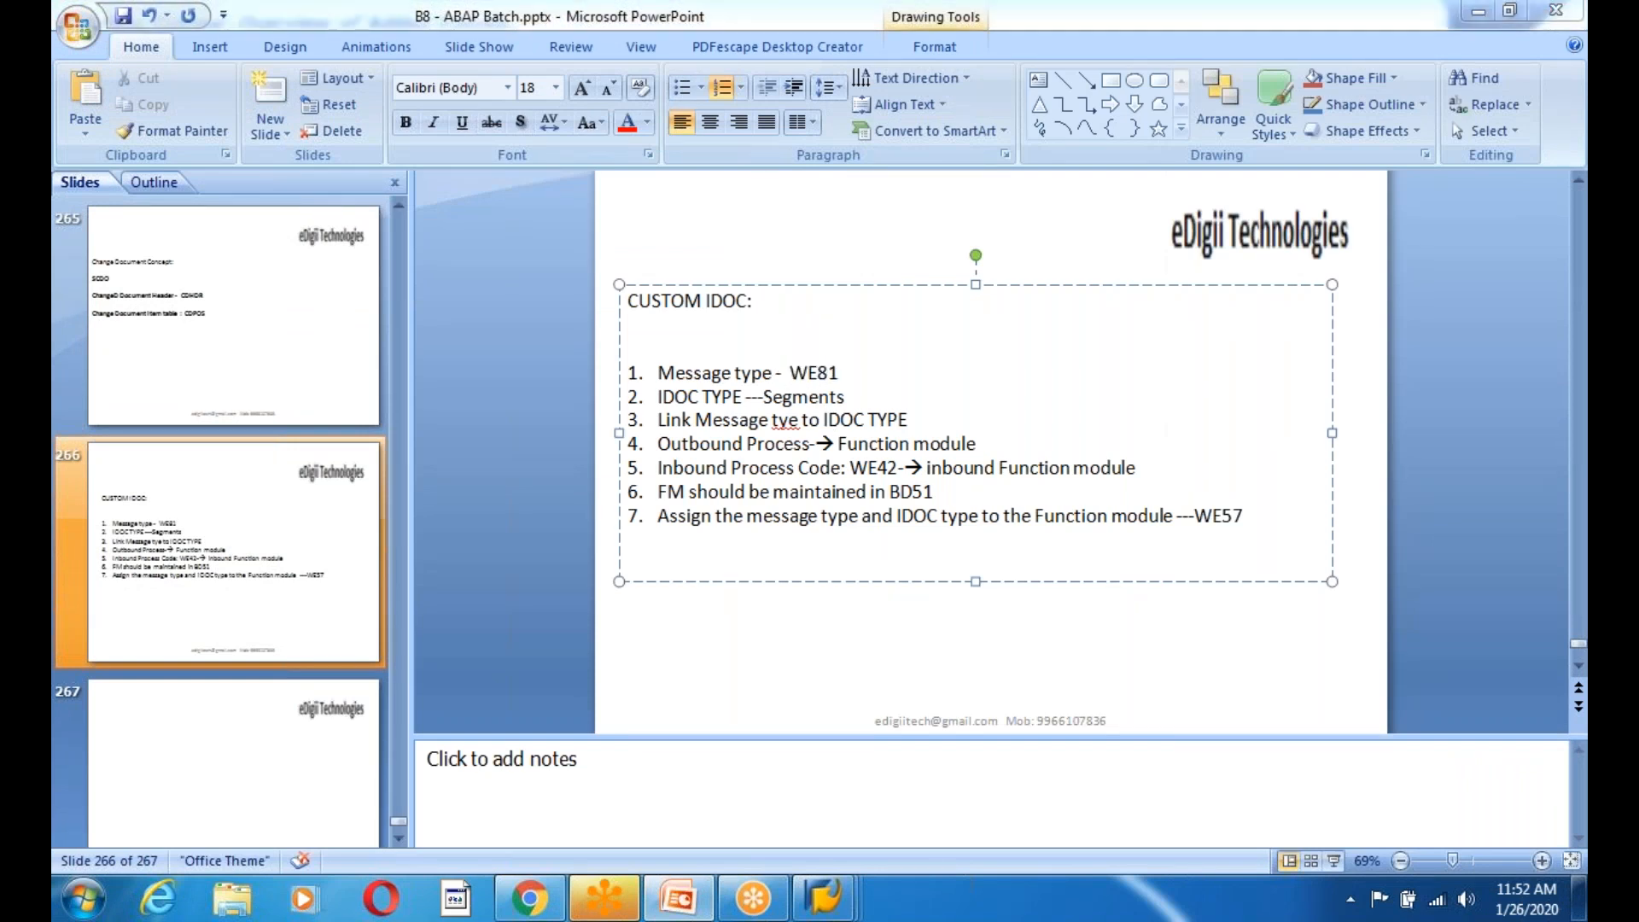
{"action": "key", "text": "alt+Tab"}
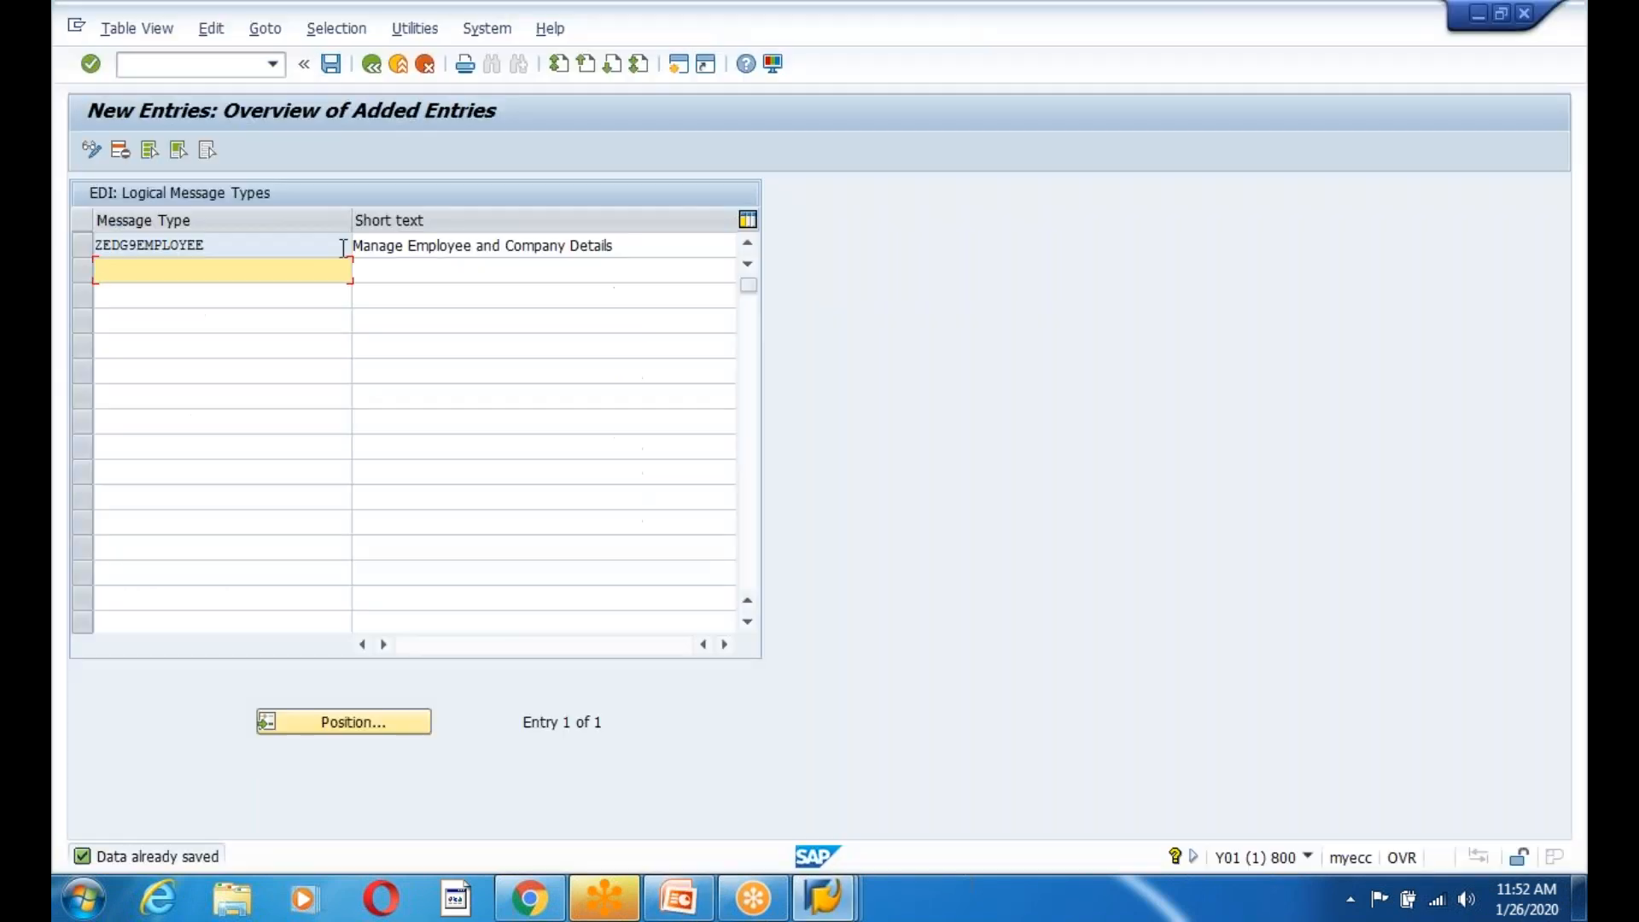
Go back to Easy Access, open WE31 and start the segment type name with ZE1.
{"action": "left_click", "coordinate": [372, 65]}
{"action": "left_click", "coordinate": [373, 65]}
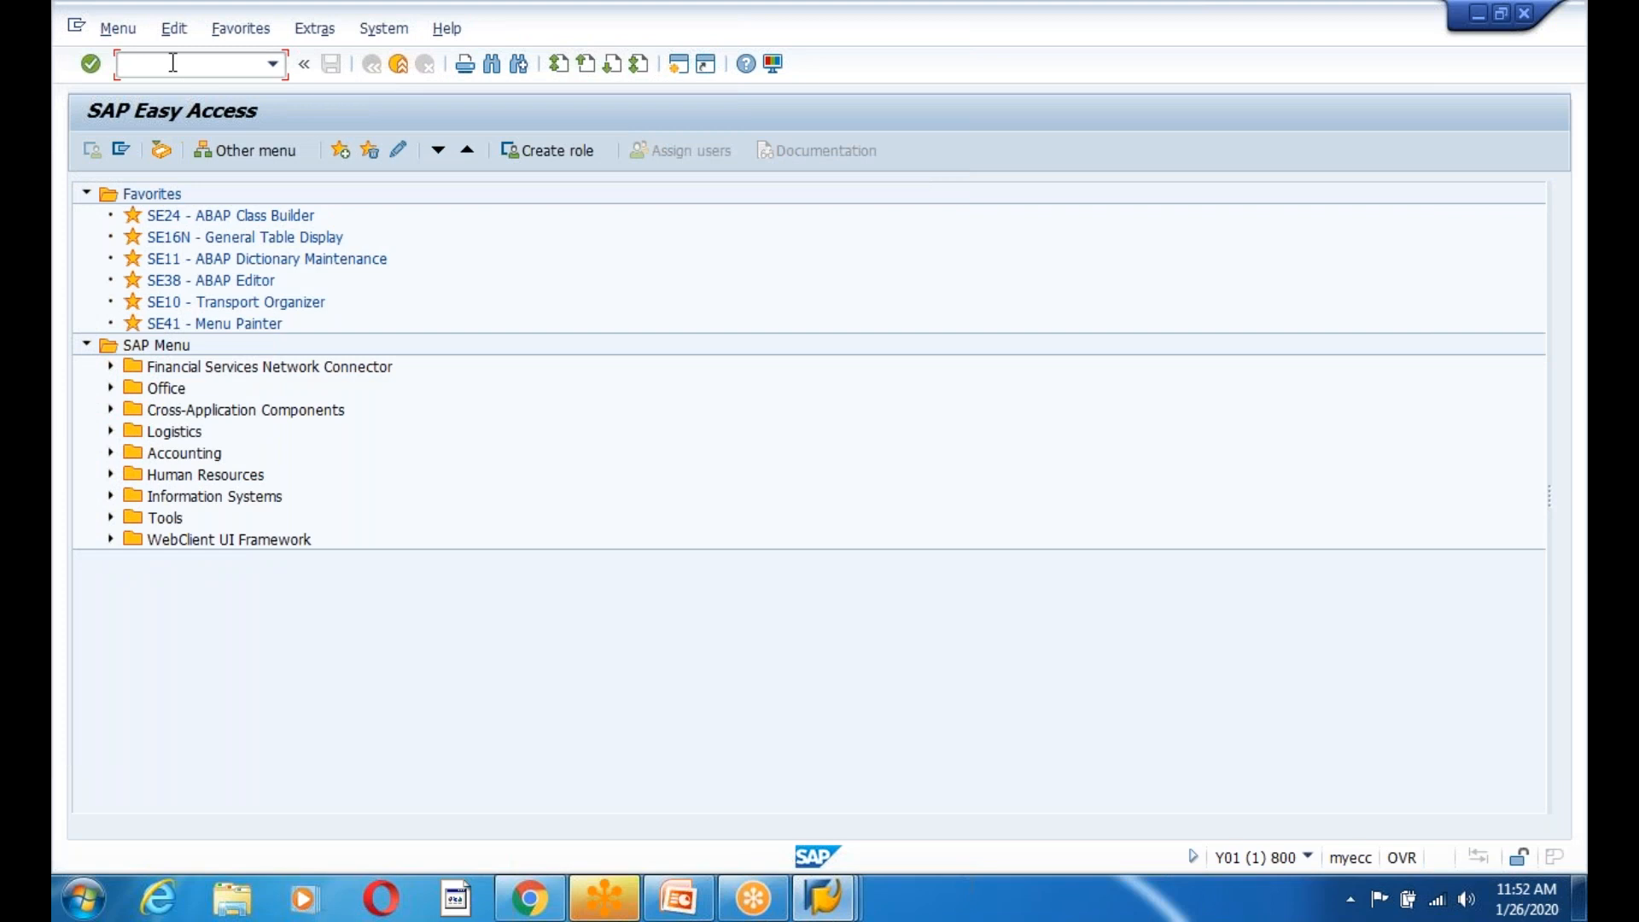
{"action": "type", "text": "we31"}
{"action": "key", "text": "Return"}
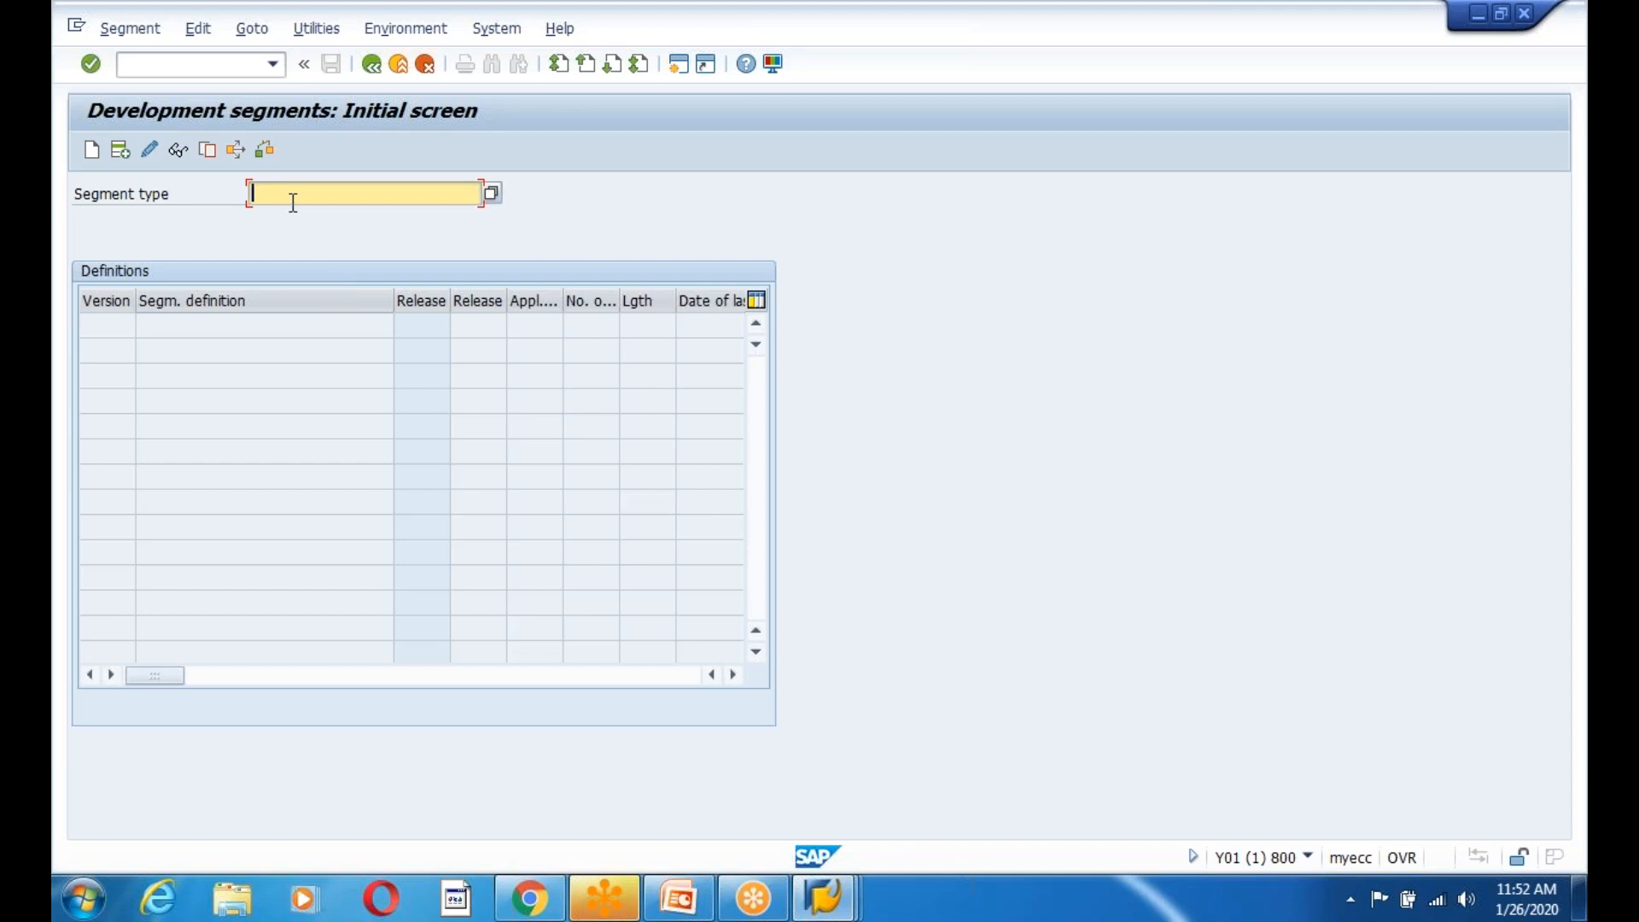
{"action": "type", "text": "Z"}
{"action": "key", "text": "BackSpace"}
{"action": "type", "text": "E1"}
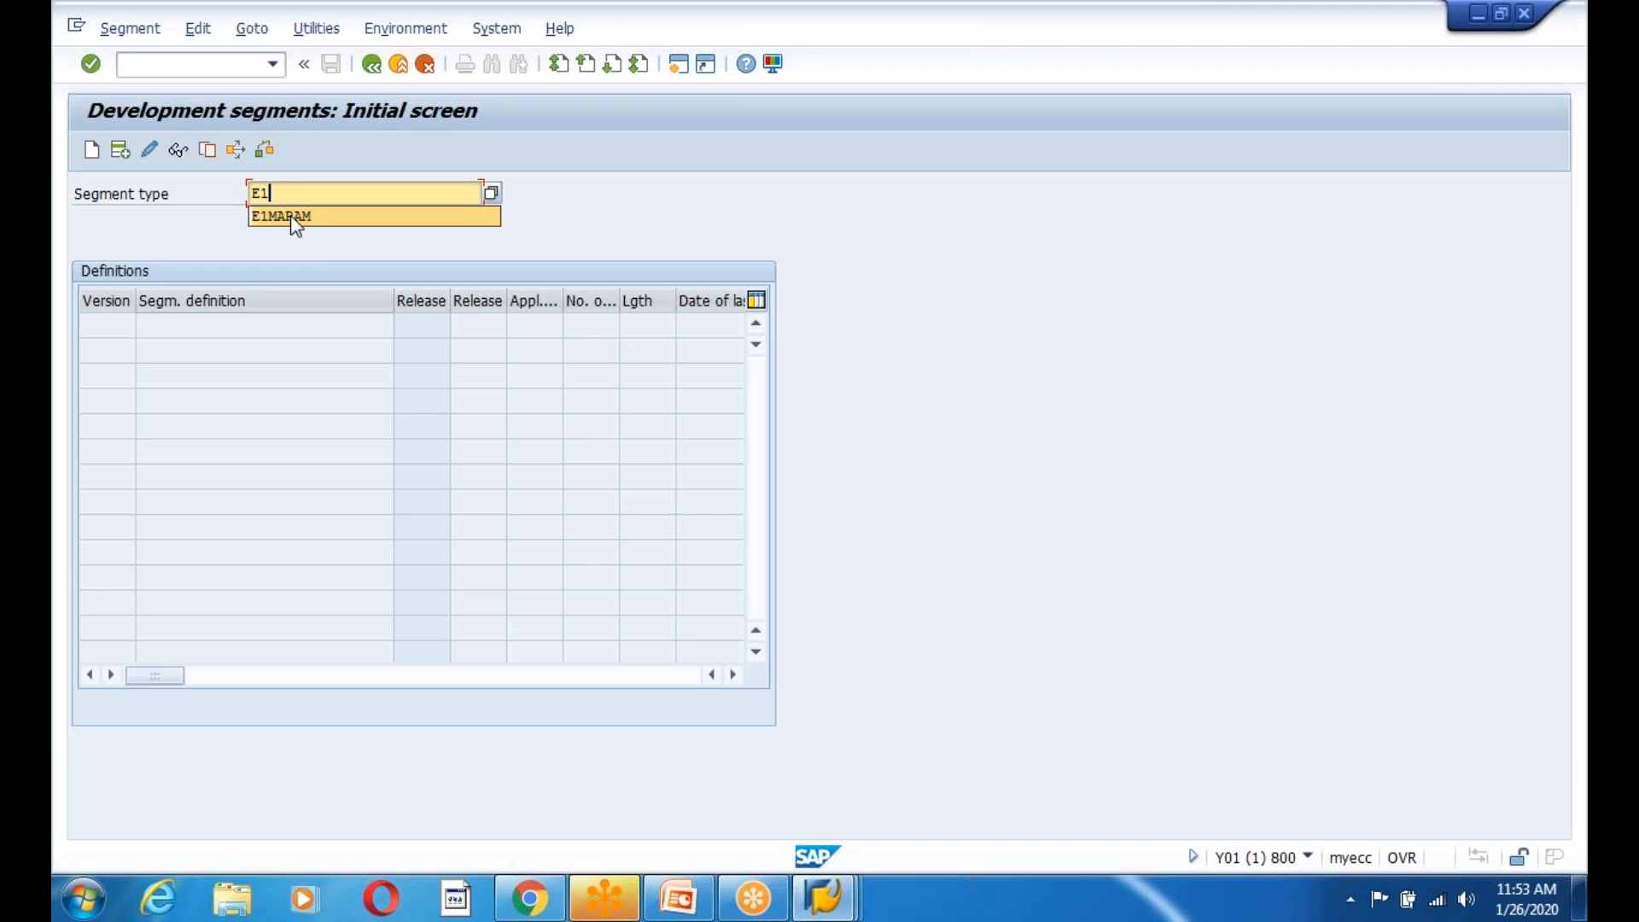
{"action": "left_click", "coordinate": [293, 217]}
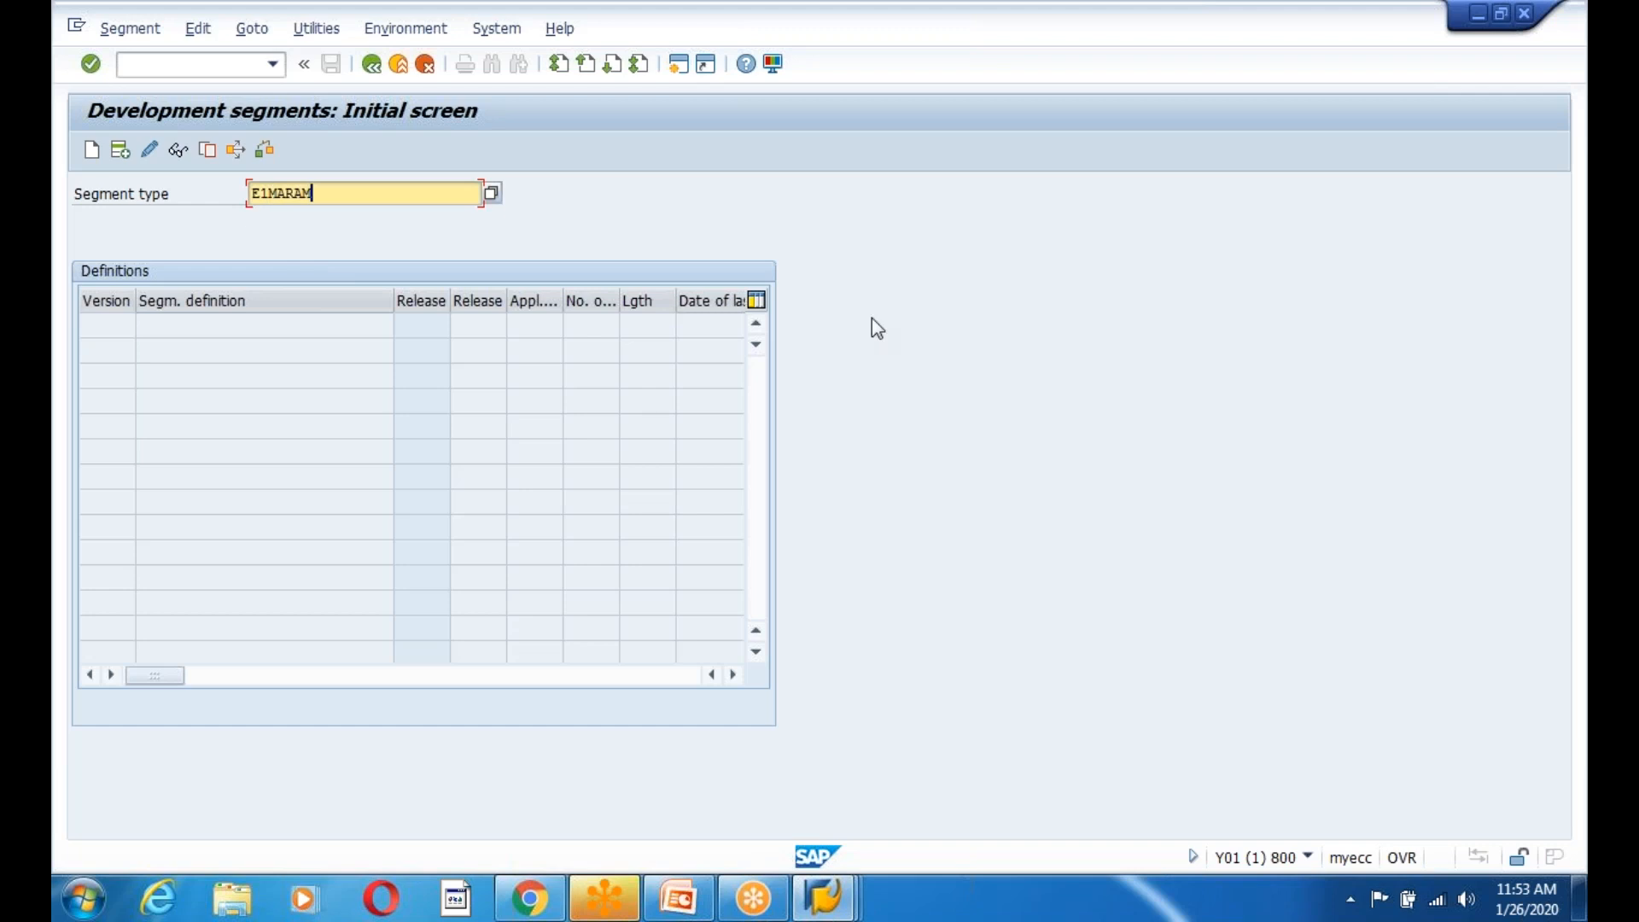
{"action": "key", "text": "BackSpace"}
{"action": "key", "text": "BackSpace"}
{"action": "key", "text": "BackSpace"}
{"action": "key", "text": "BackSpace"}
{"action": "key", "text": "BackSpace"}
{"action": "key", "text": "BackSpace"}
{"action": "key", "text": "BackSpace"}
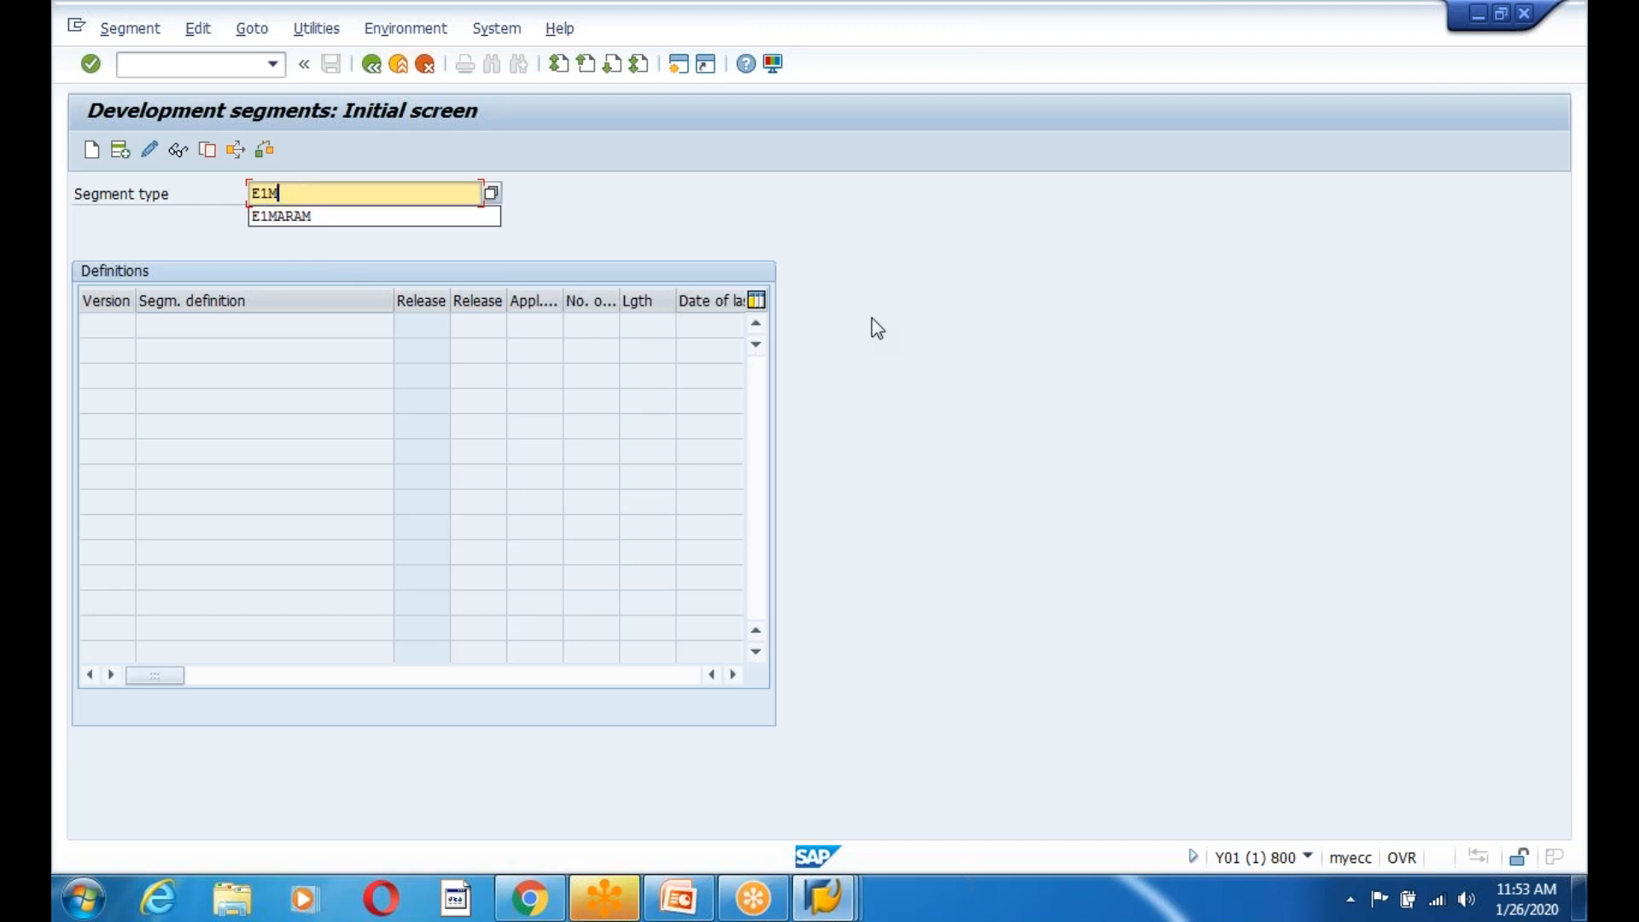
{"action": "type", "text": "ZE1"}
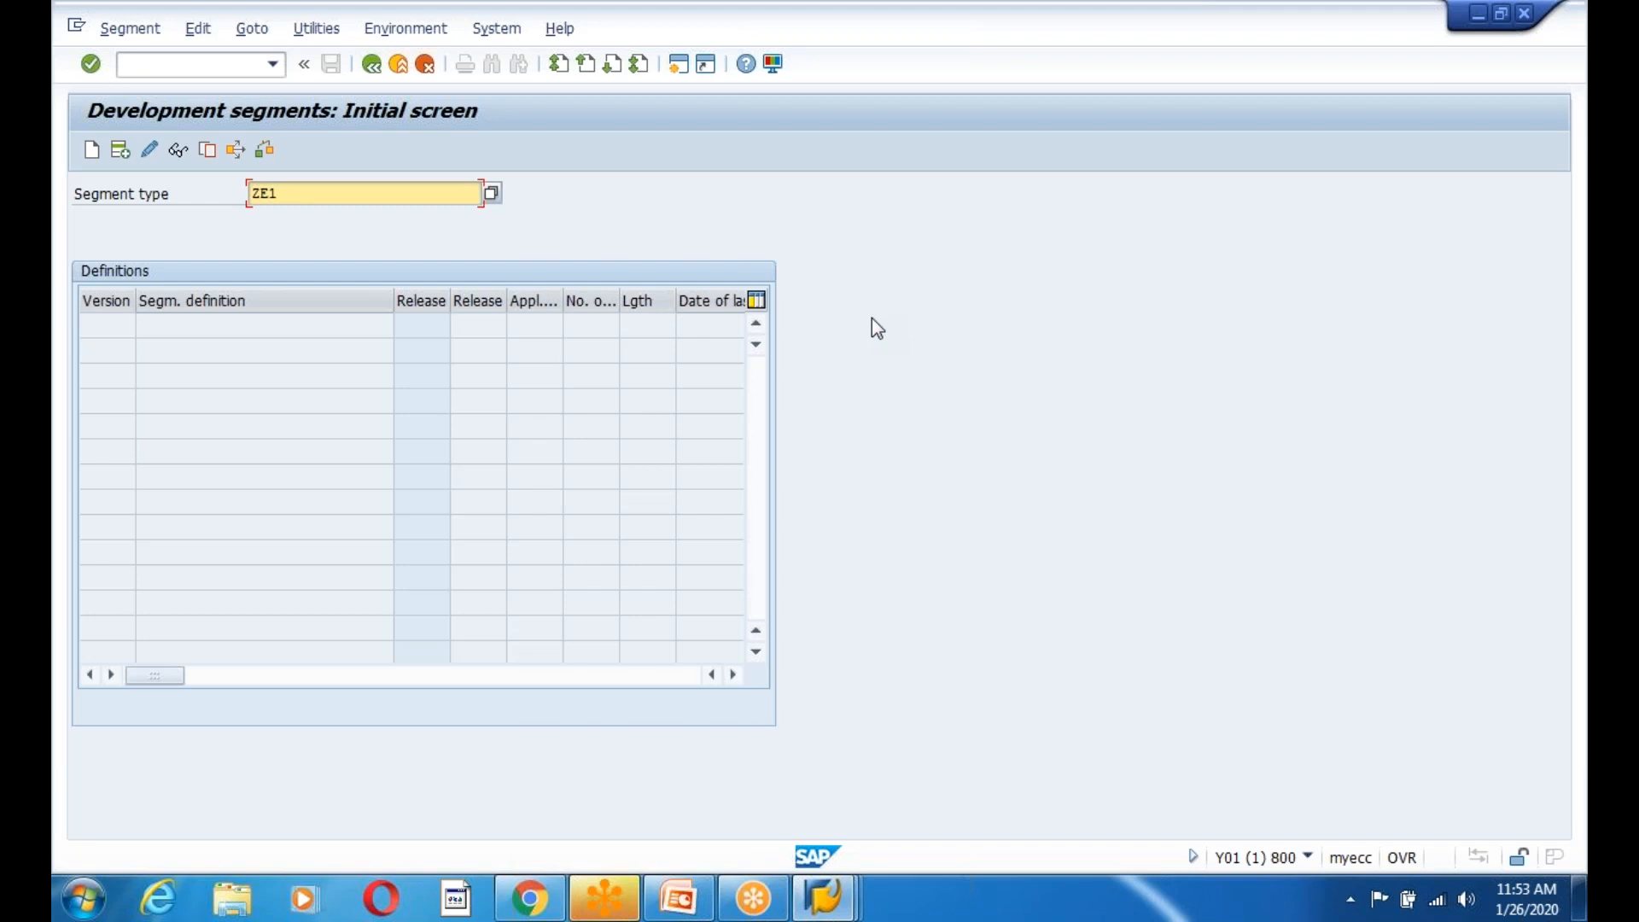
Check the ZEDG9EMPLOYEE table definition, then create segment type ZE1ZEDG9EMPLOYEE.
{"action": "key", "text": "alt+Tab"}
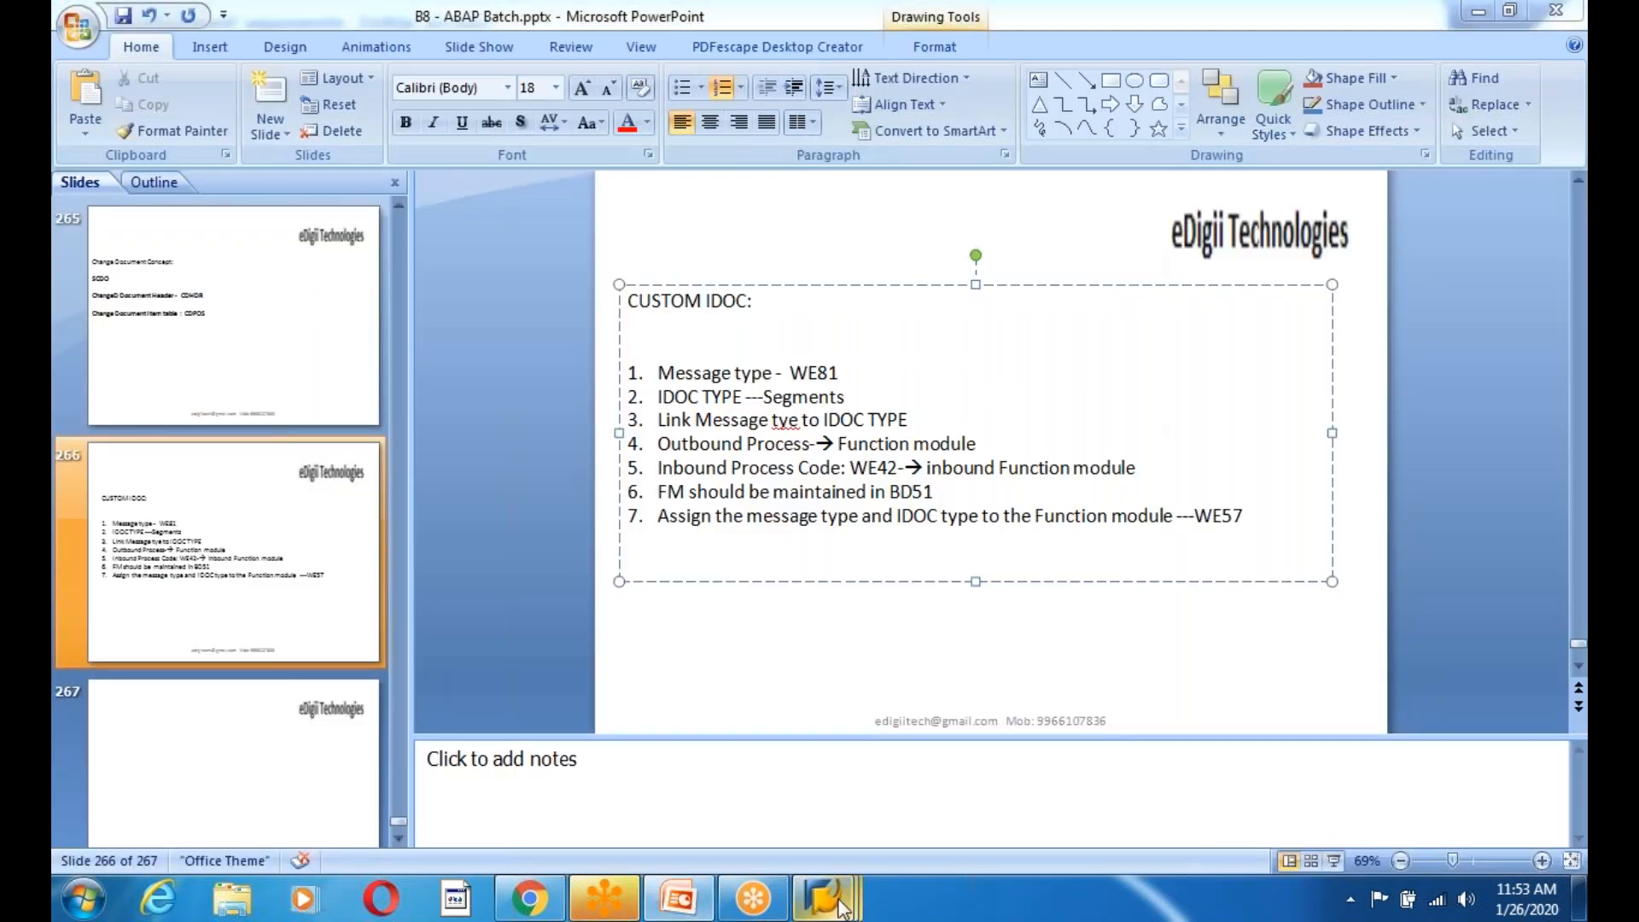
{"action": "mouse_move", "coordinate": [841, 907]}
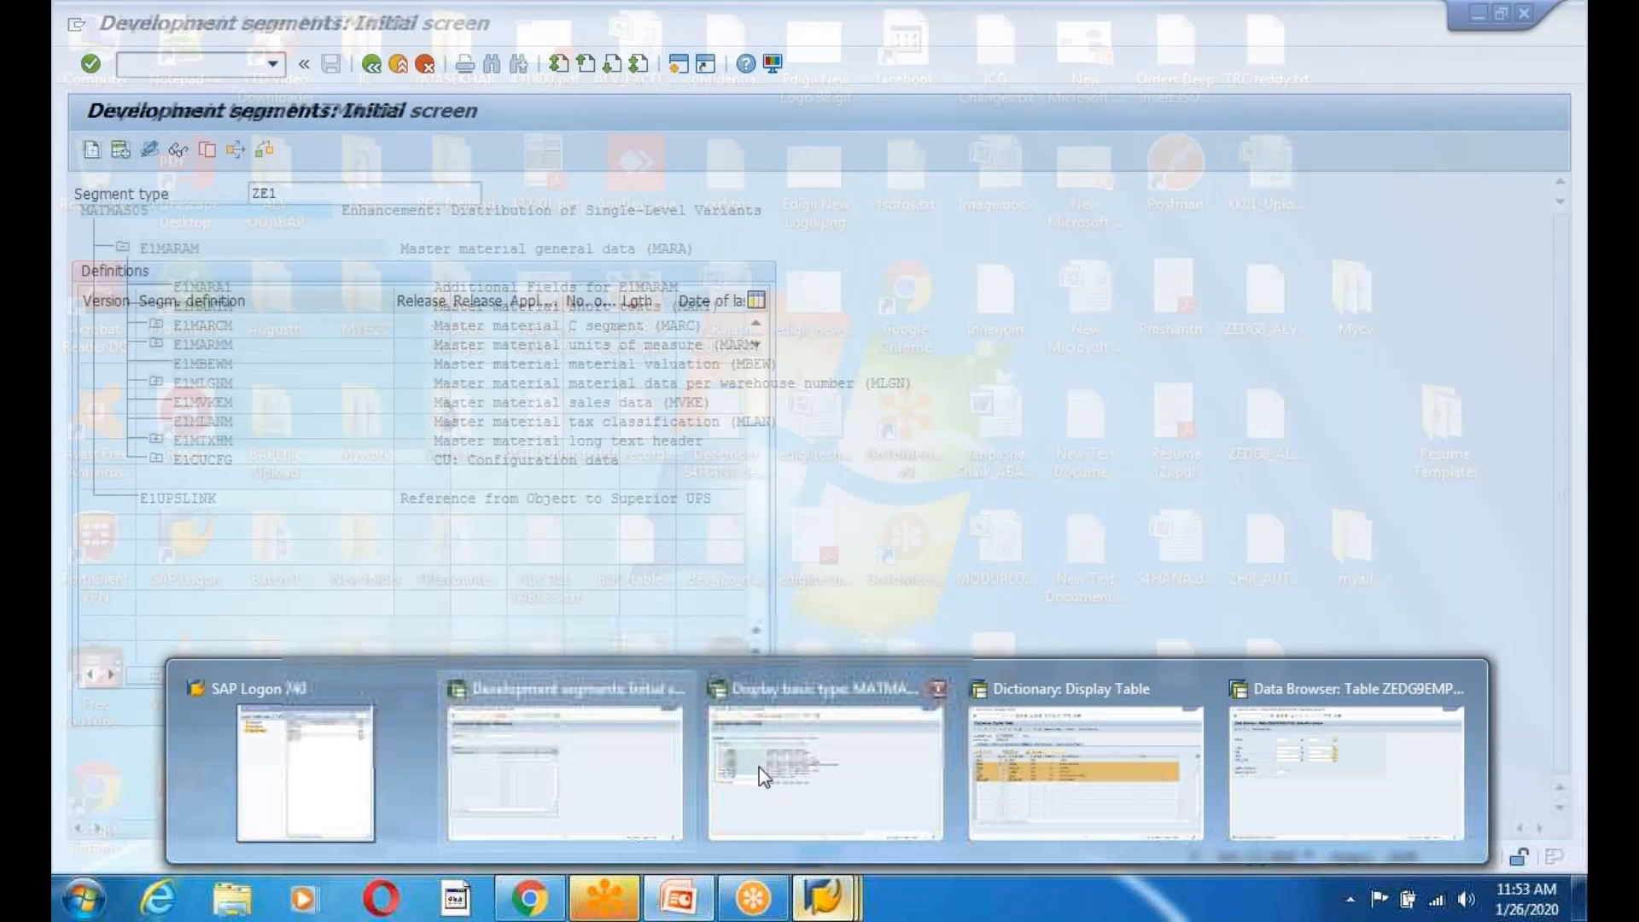
{"action": "left_click", "coordinate": [1084, 773]}
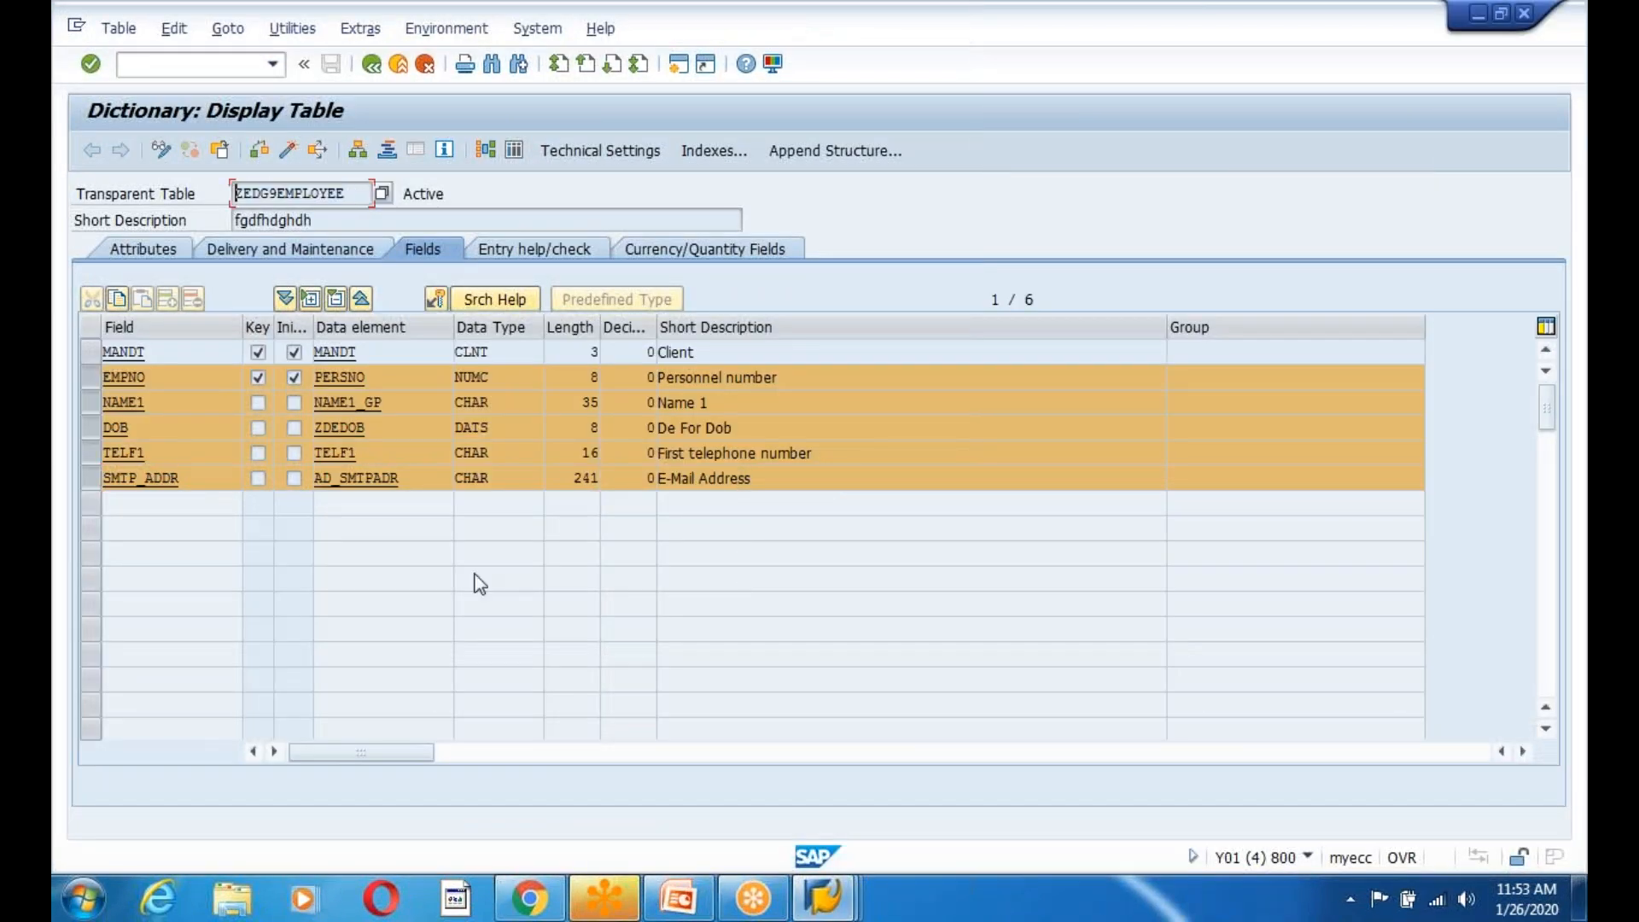
{"action": "key", "text": "alt+Tab"}
{"action": "left_click", "coordinate": [825, 899]}
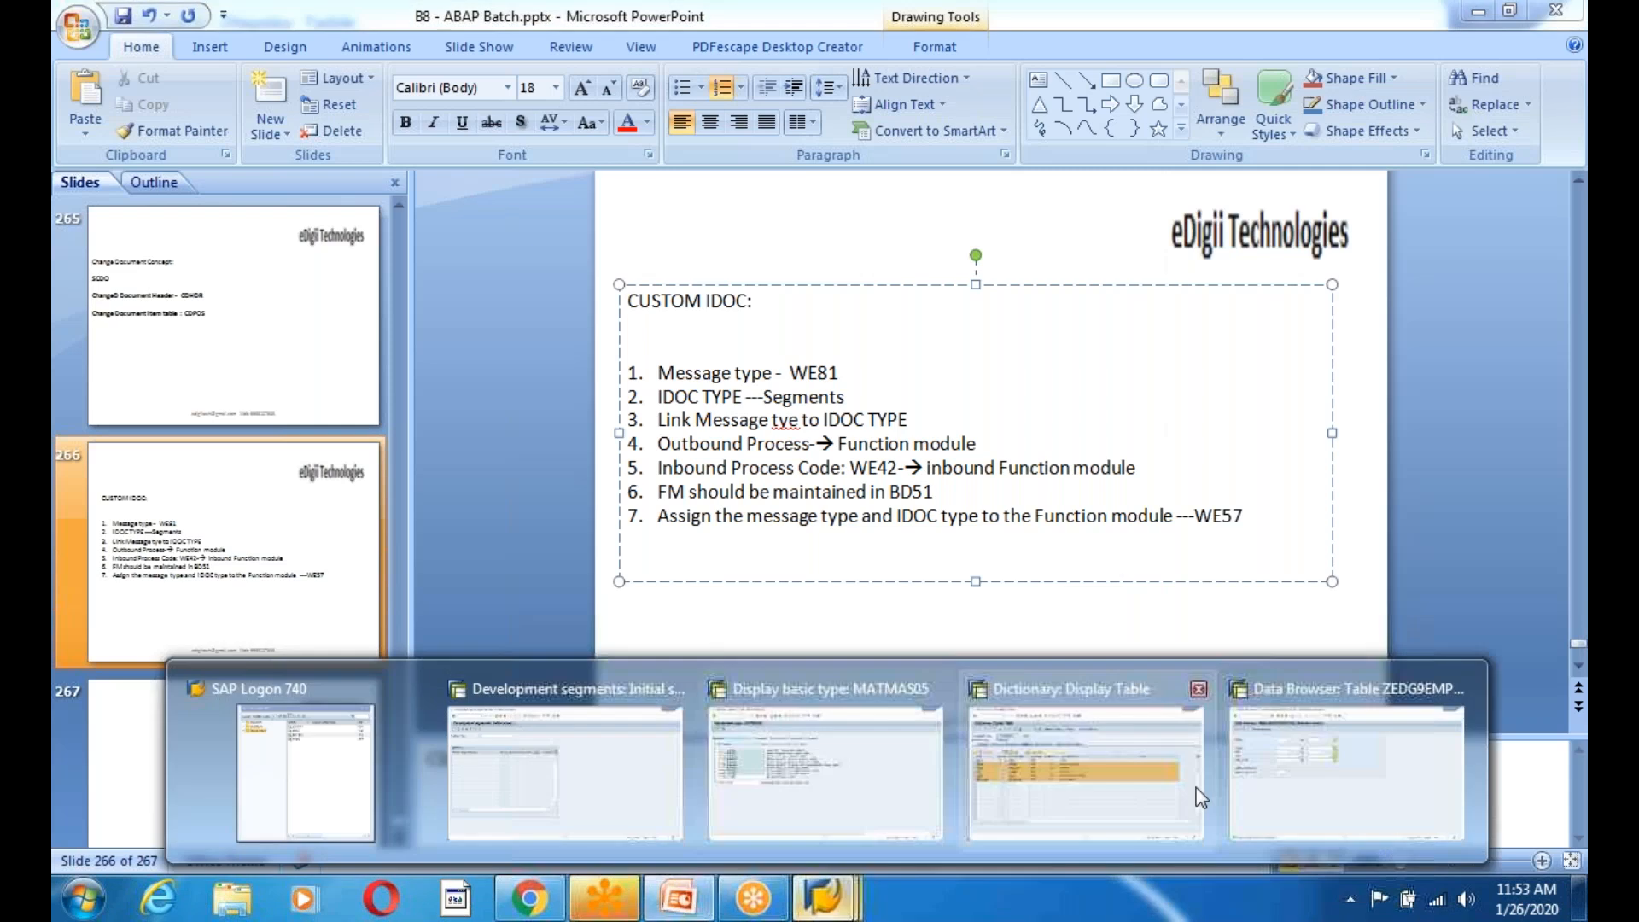
{"action": "left_click", "coordinate": [614, 744]}
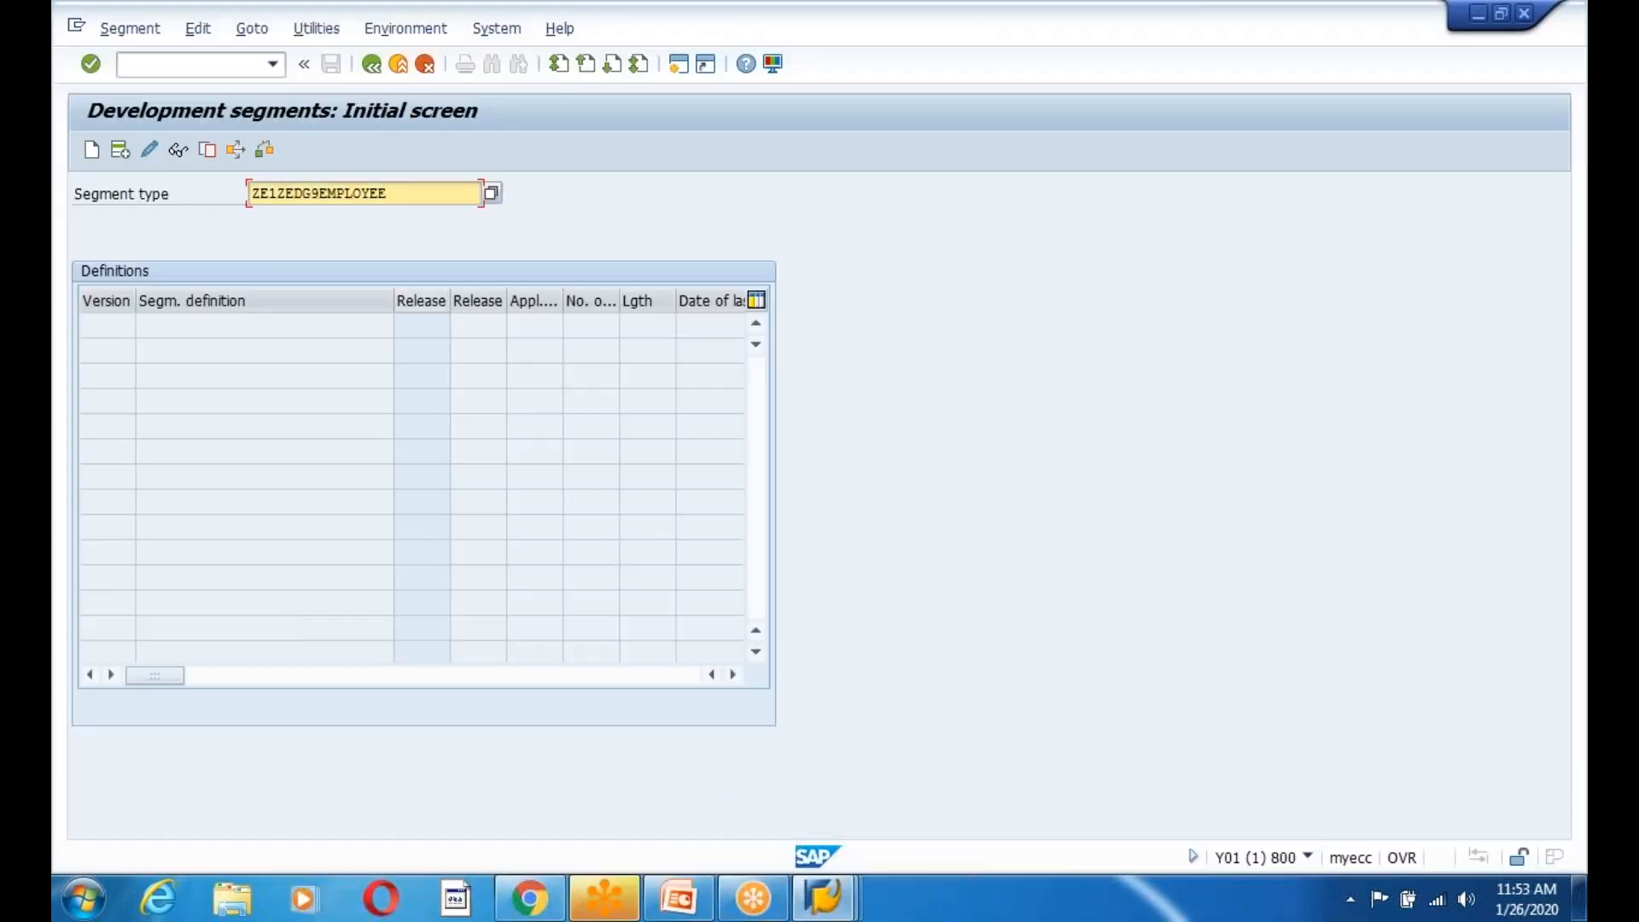
{"action": "double_click", "coordinate": [320, 194]}
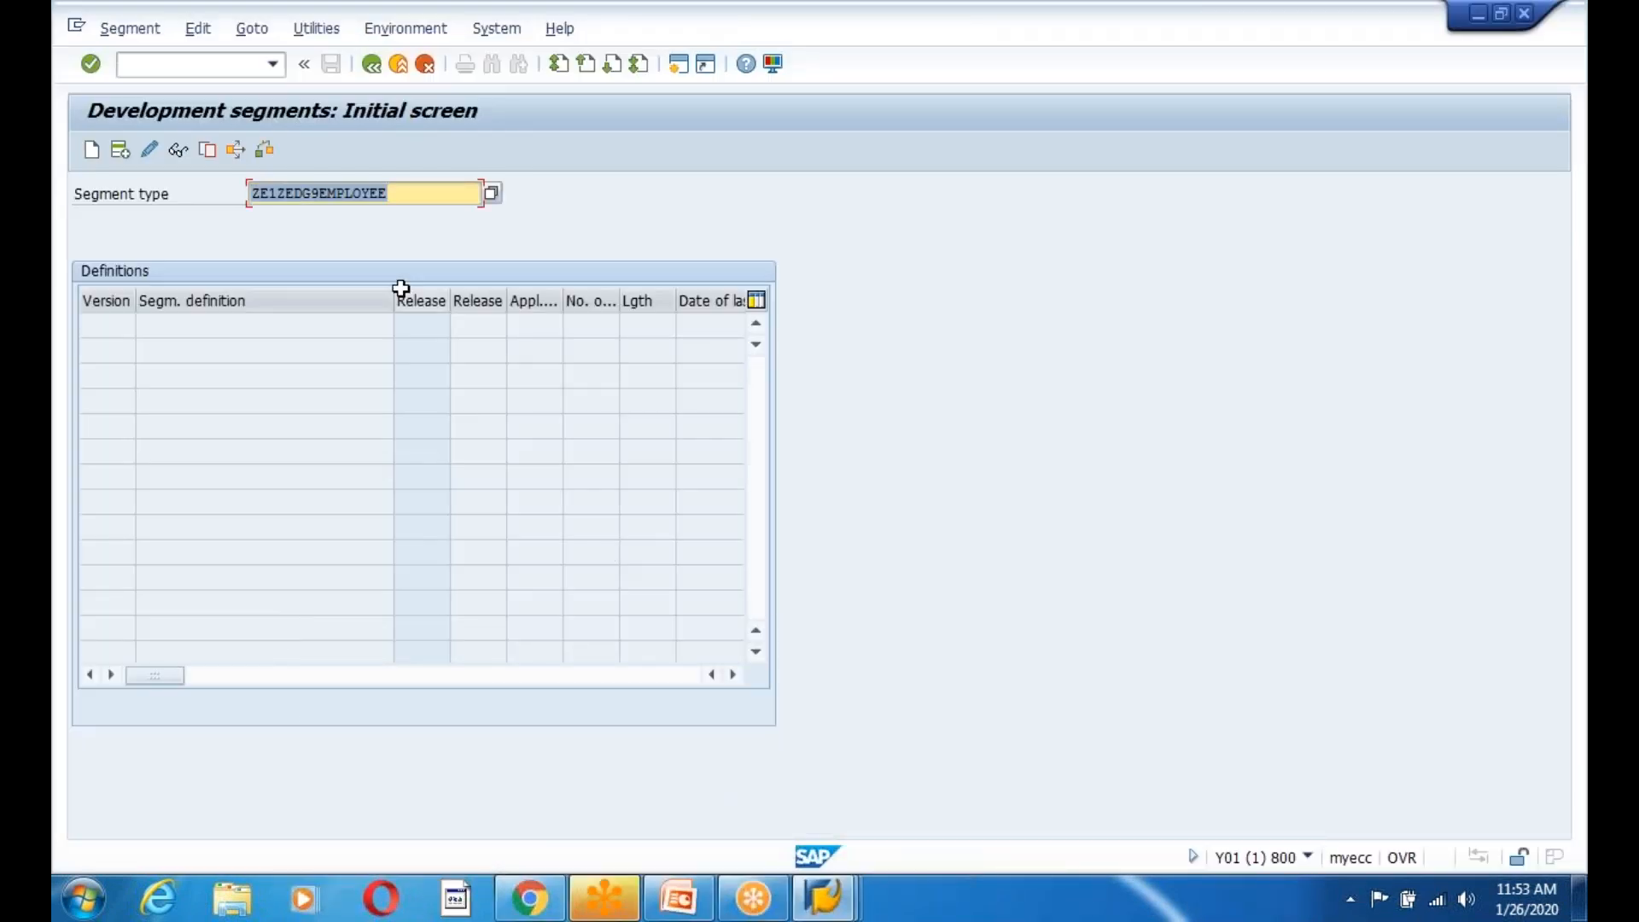
{"action": "left_click", "coordinate": [406, 195]}
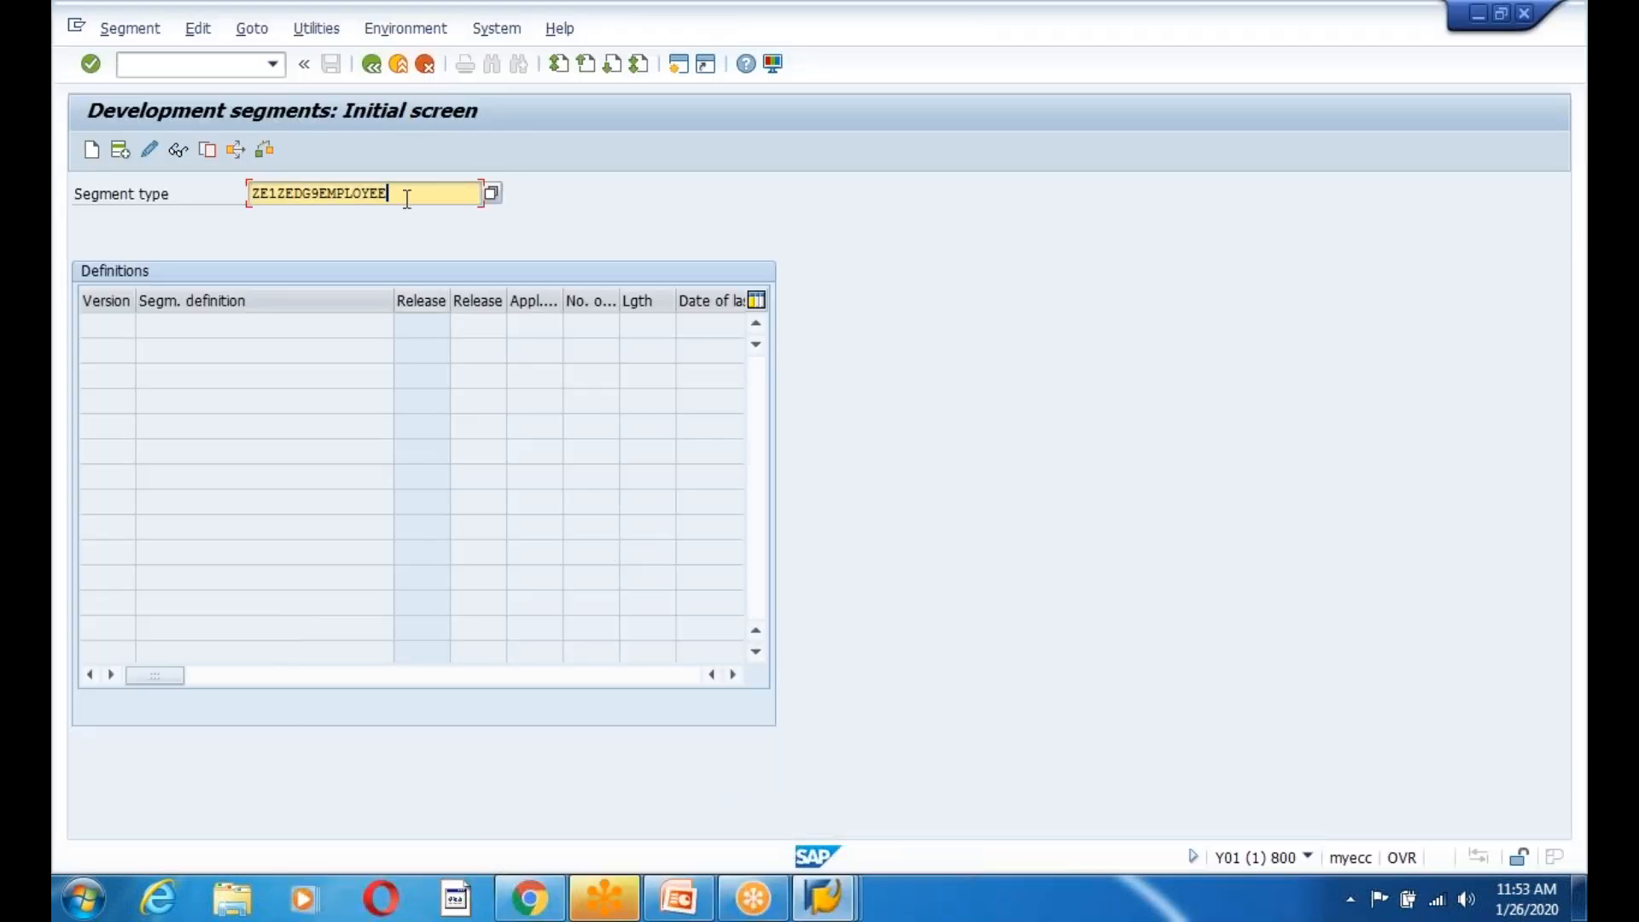
{"action": "left_click", "coordinate": [91, 157]}
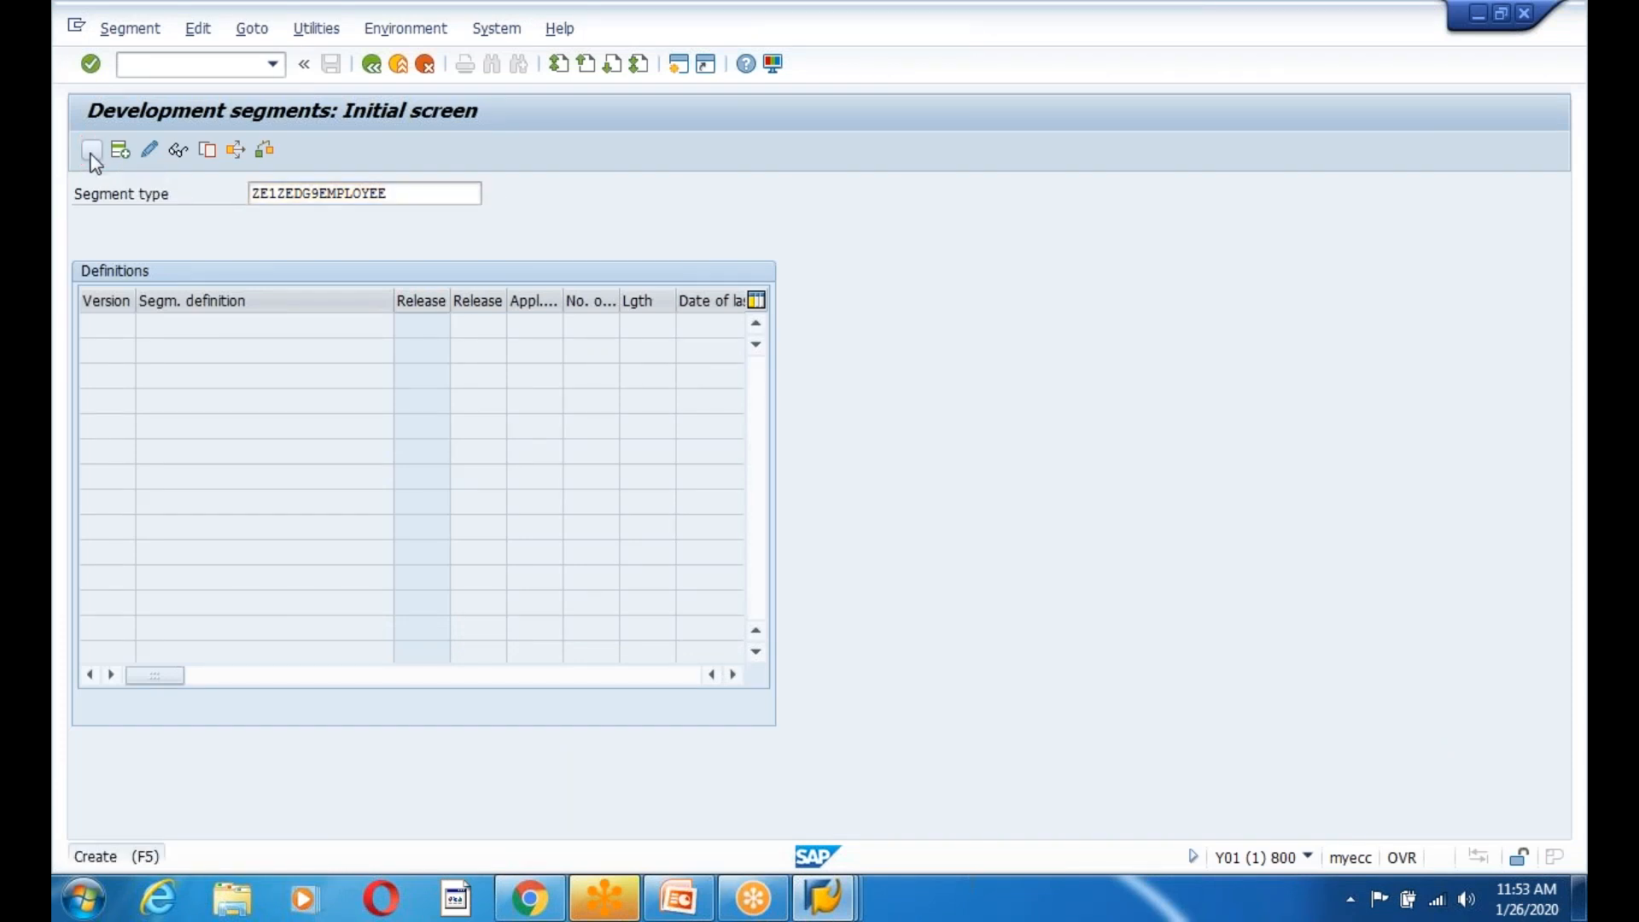
Confirm the transport request and give the segment short description 'Employee Segement'.
{"action": "left_click", "coordinate": [628, 662]}
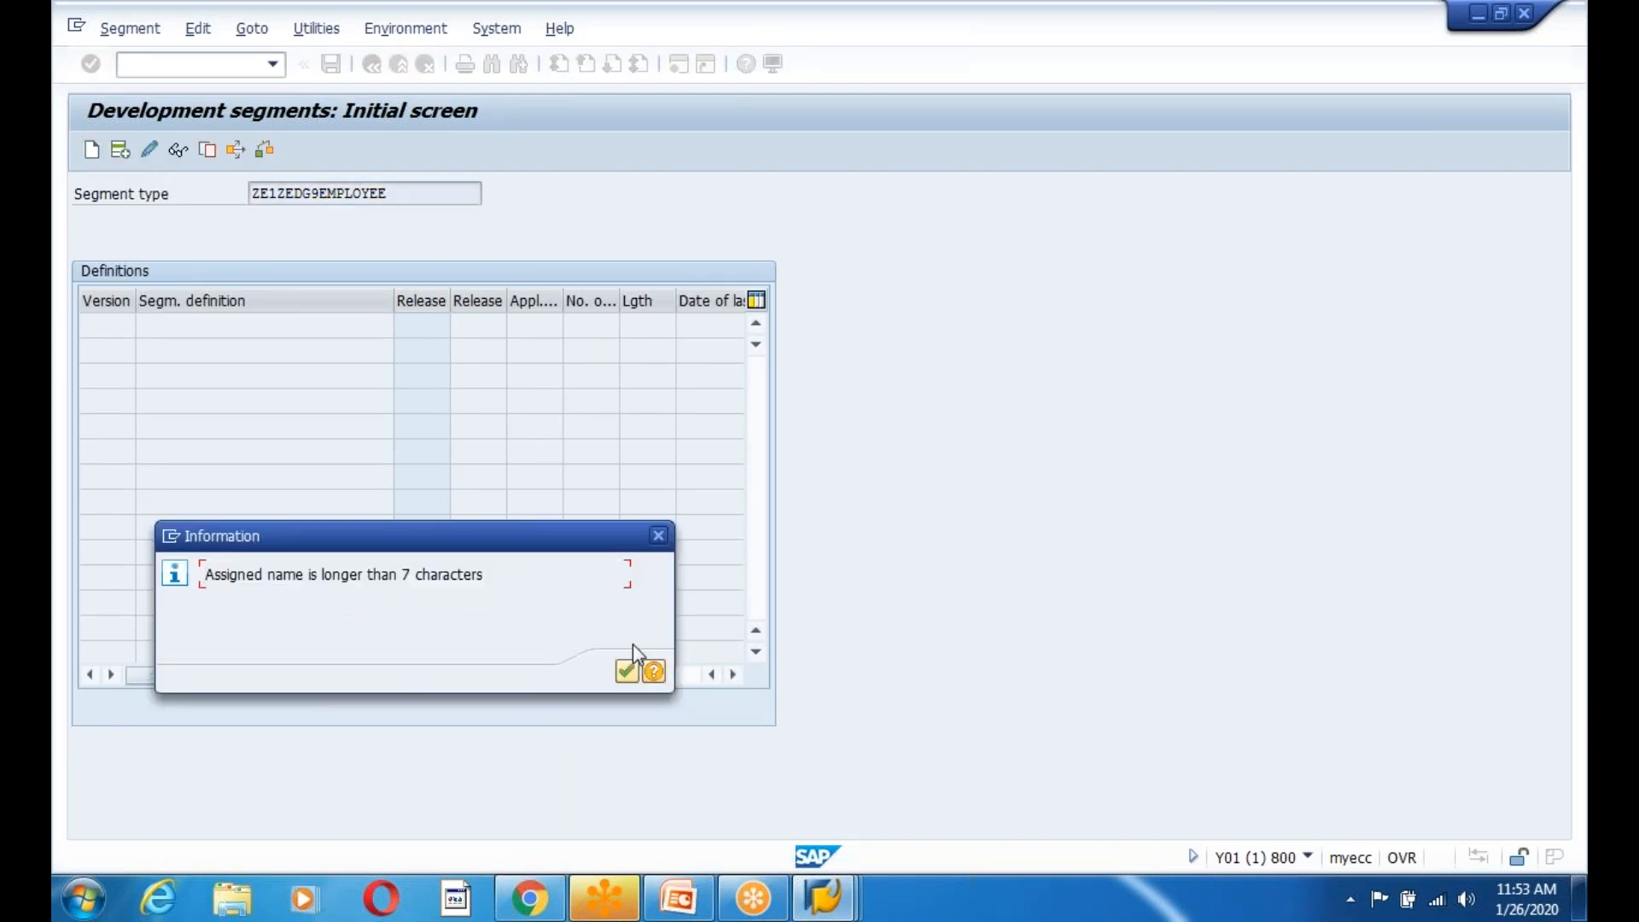
{"action": "left_click", "coordinate": [659, 542]}
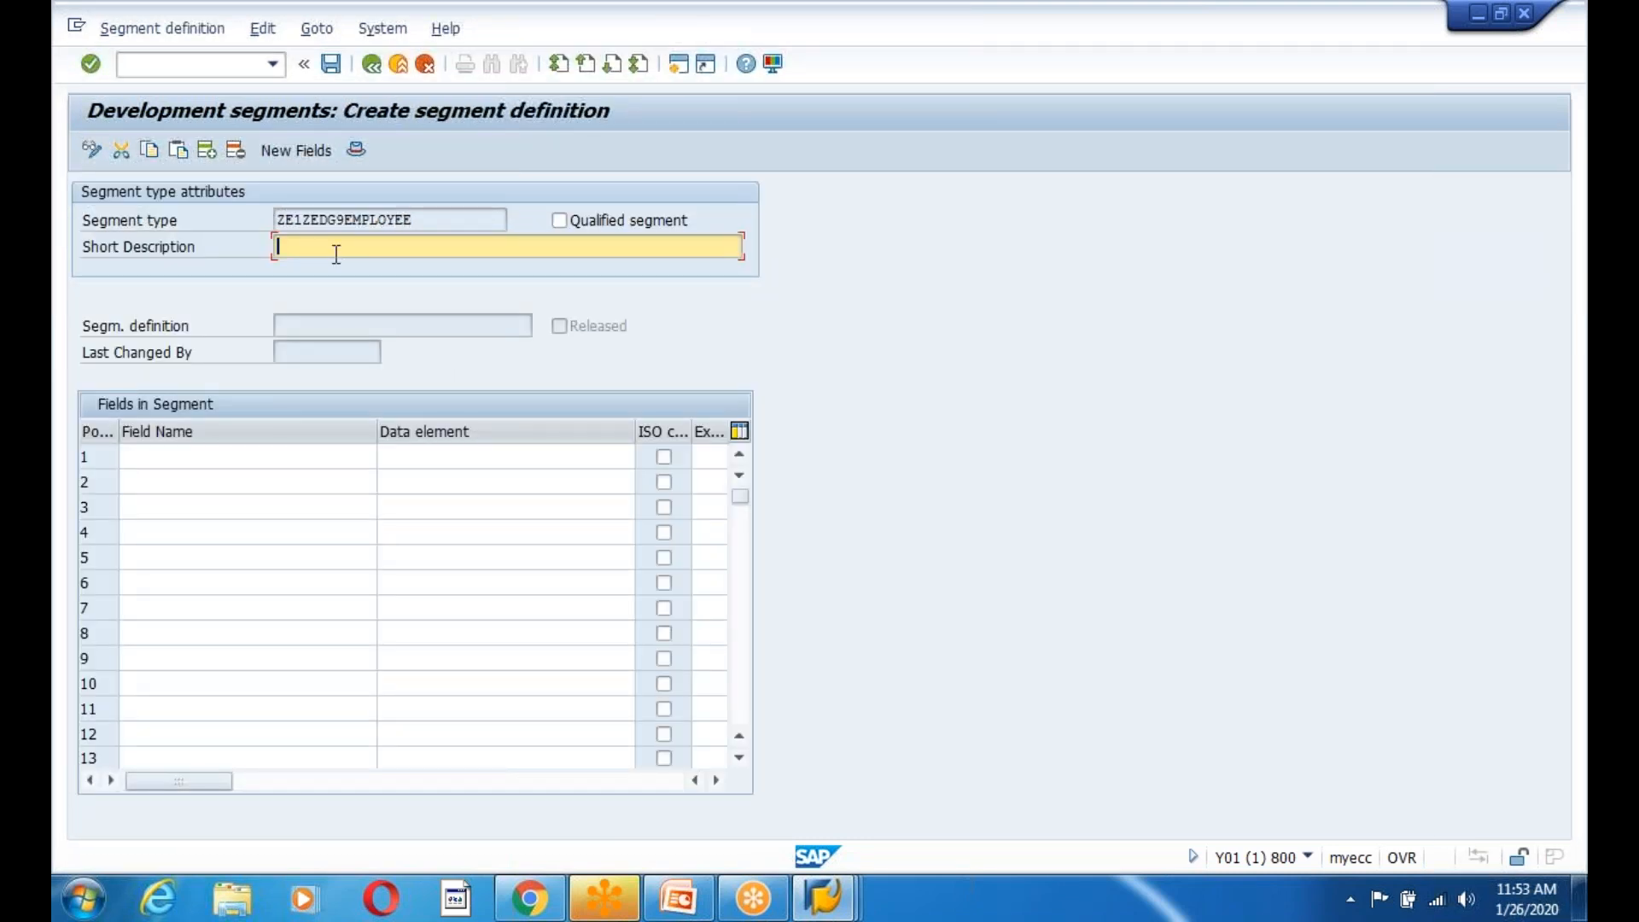
{"action": "type", "text": "Employee Segement"}
{"action": "left_click", "coordinate": [183, 458]}
Bring up the ZEDG9EMPLOYEE table definition window.
{"action": "key", "text": "alt+Tab"}
{"action": "key", "text": "alt+Tab"}
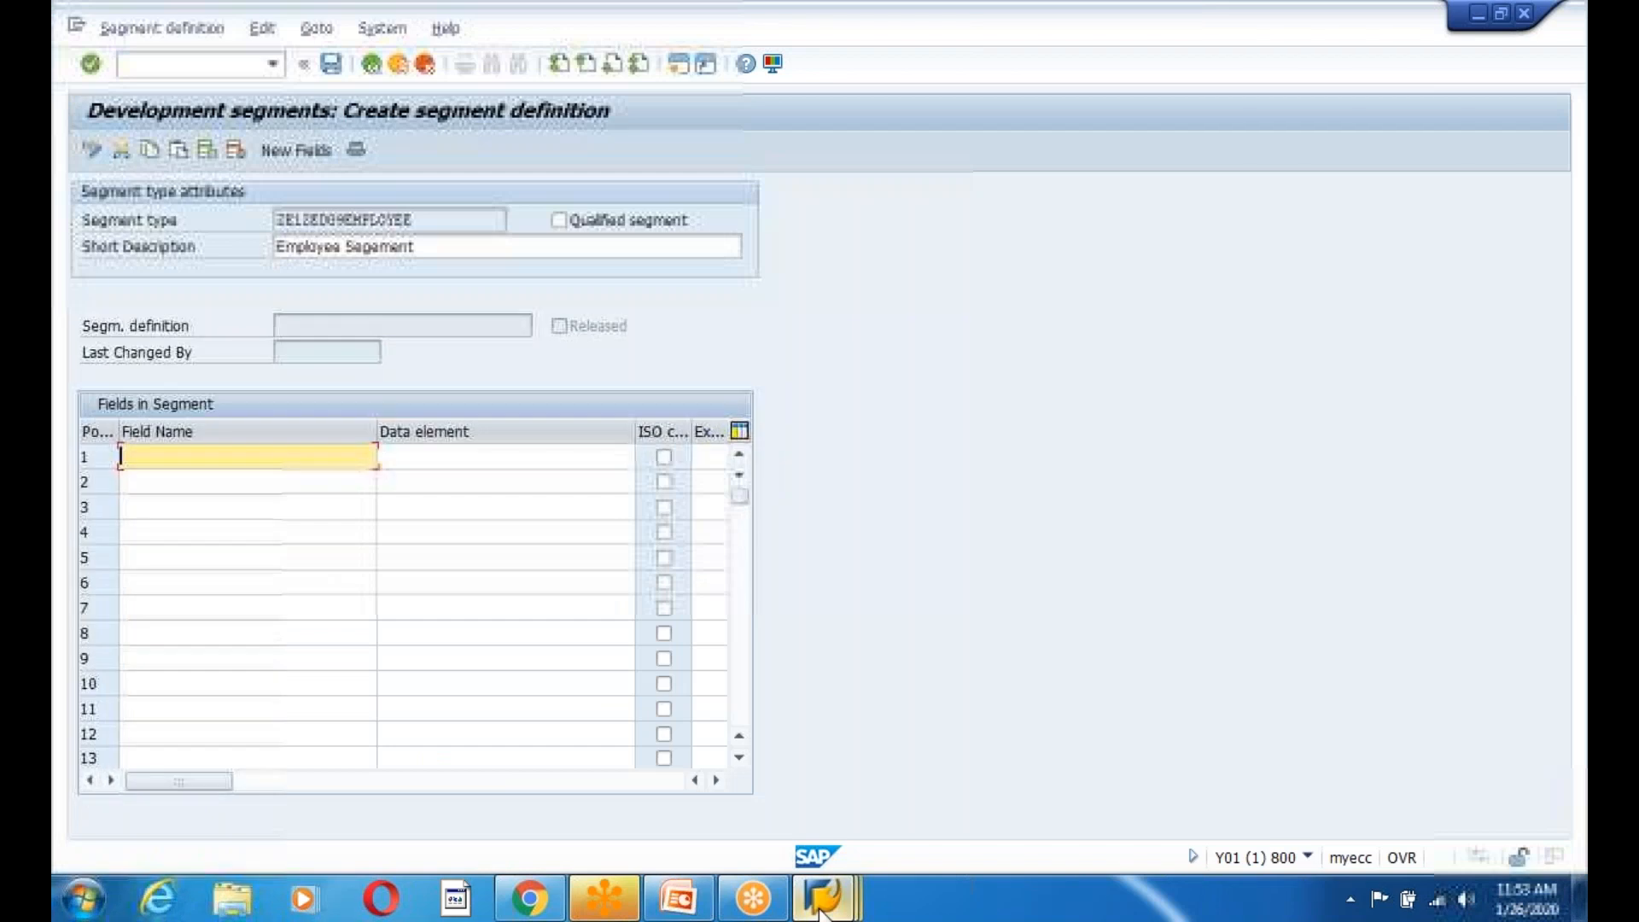
{"action": "mouse_move", "coordinate": [824, 897]}
{"action": "left_click", "coordinate": [1084, 772]}
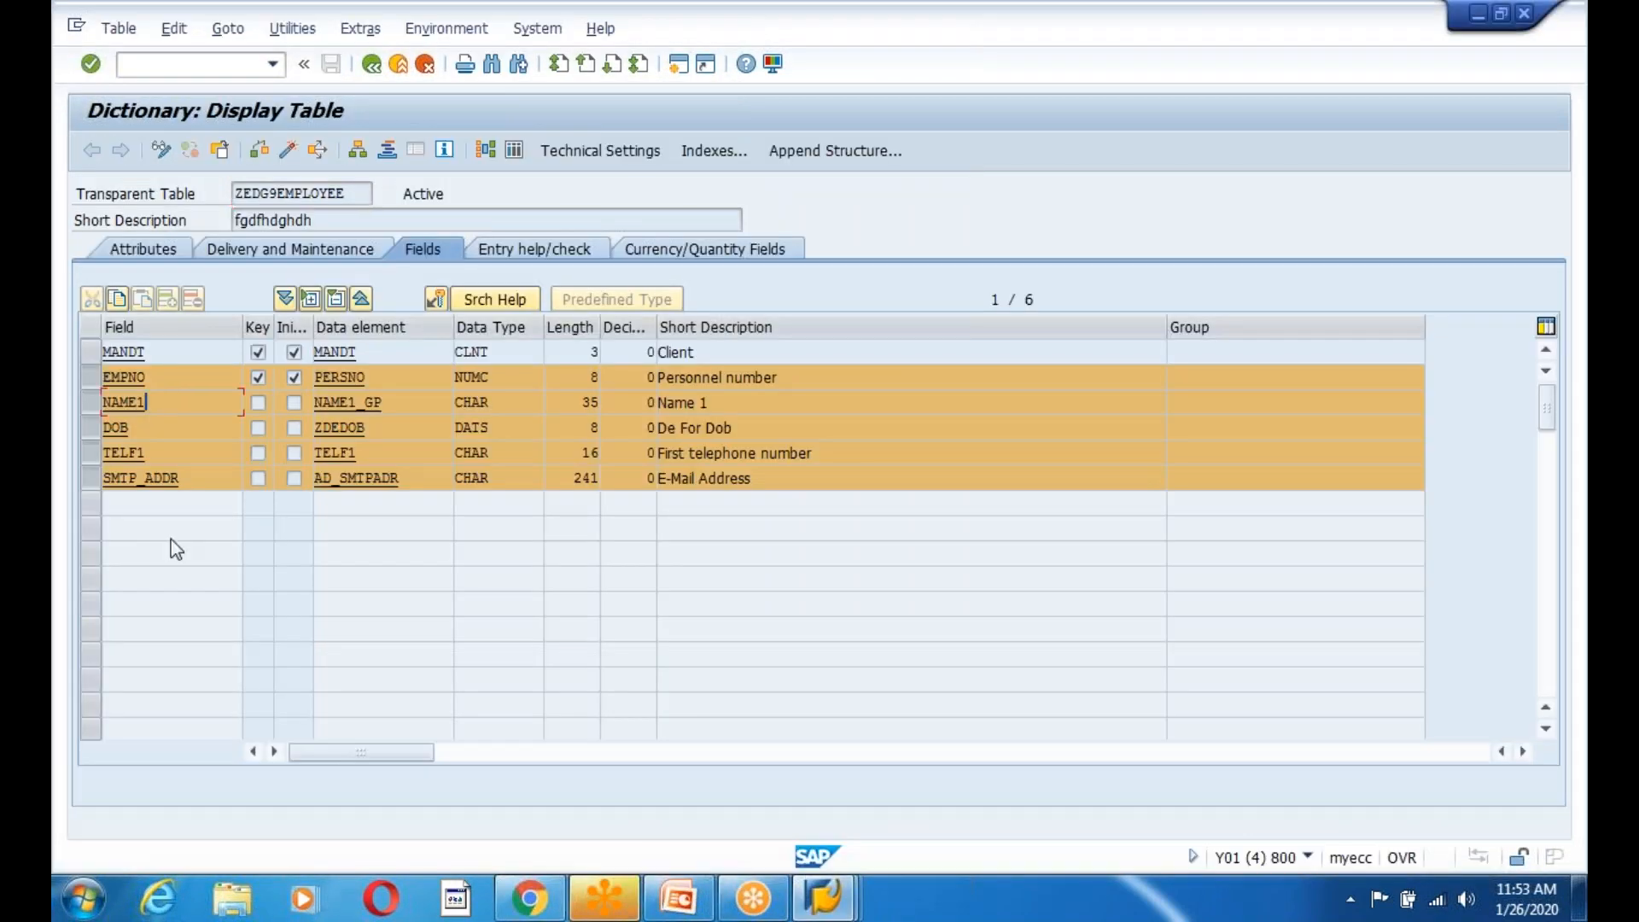
Copy field names EMPNO through SMTP_ADDR from the table into the segment's field rows.
{"action": "key", "text": "ctrl+y"}
{"action": "left_click_drag", "start_coordinate": [96, 375], "coordinate": [214, 499]}
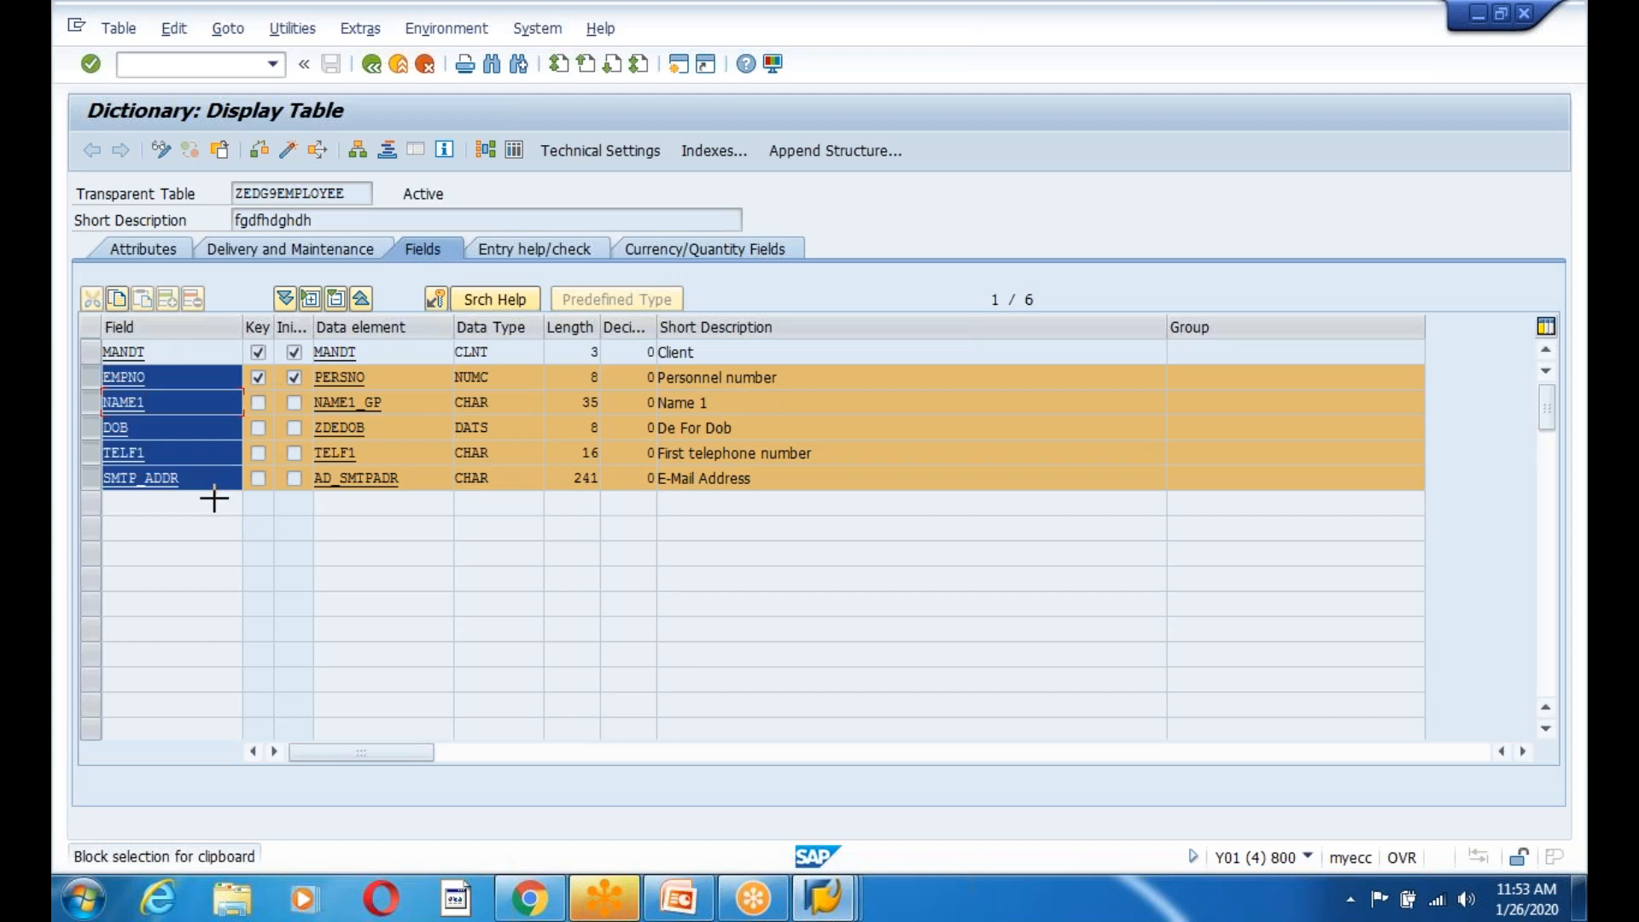
{"action": "key", "text": "ctrl+c"}
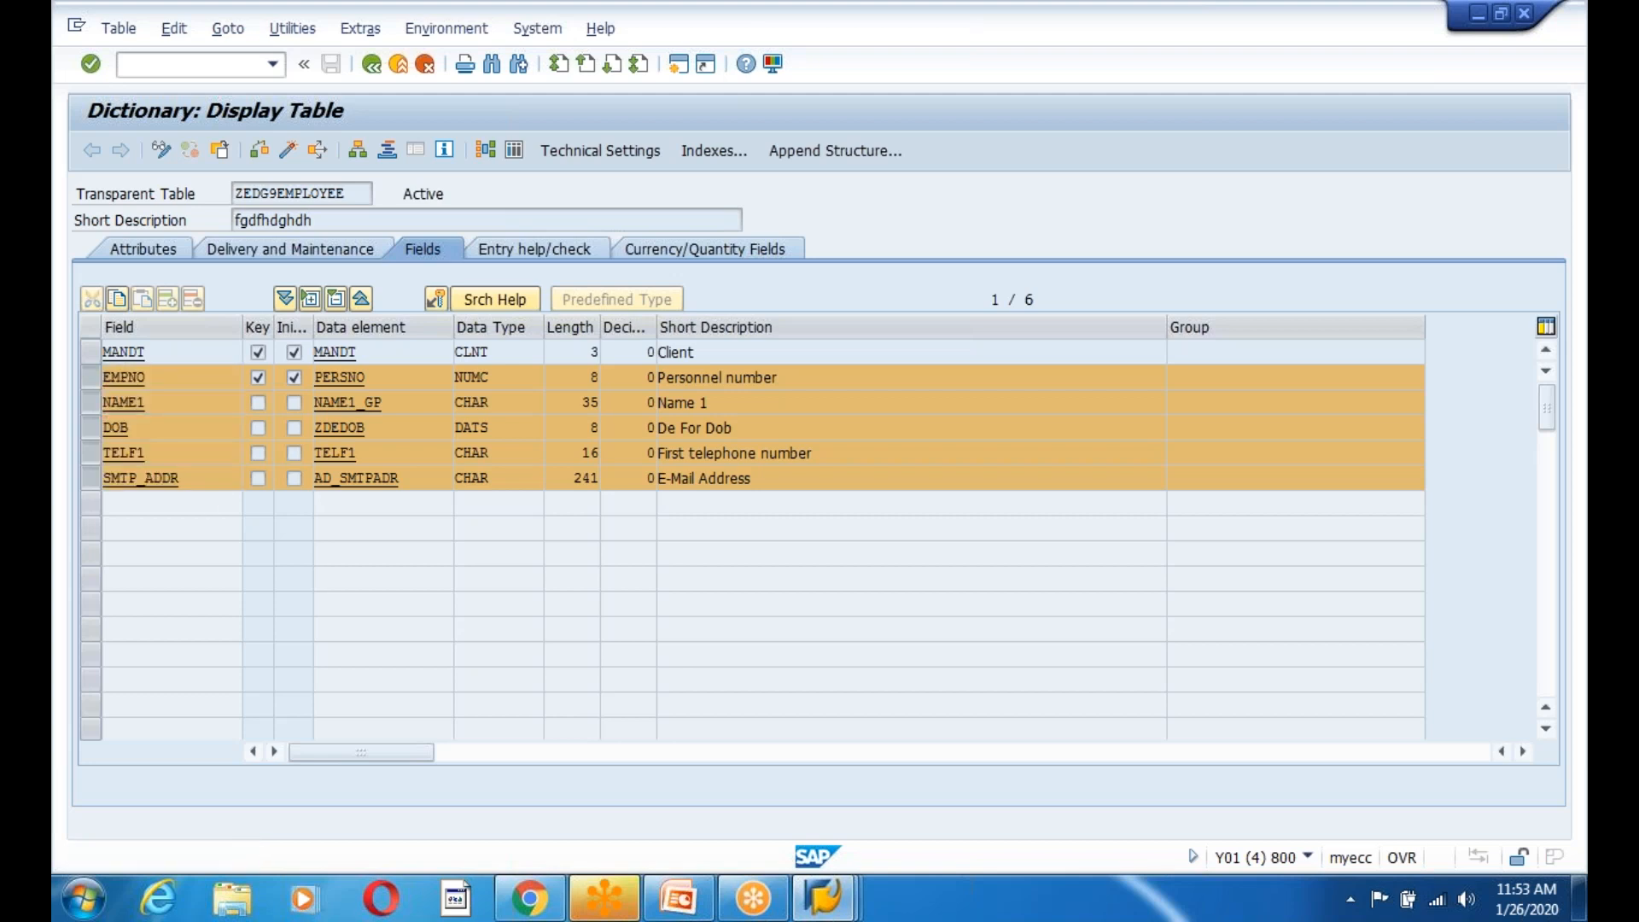
{"action": "key", "text": "alt+Tab"}
{"action": "key", "text": "ctrl+v"}
{"action": "key", "text": "Tab"}
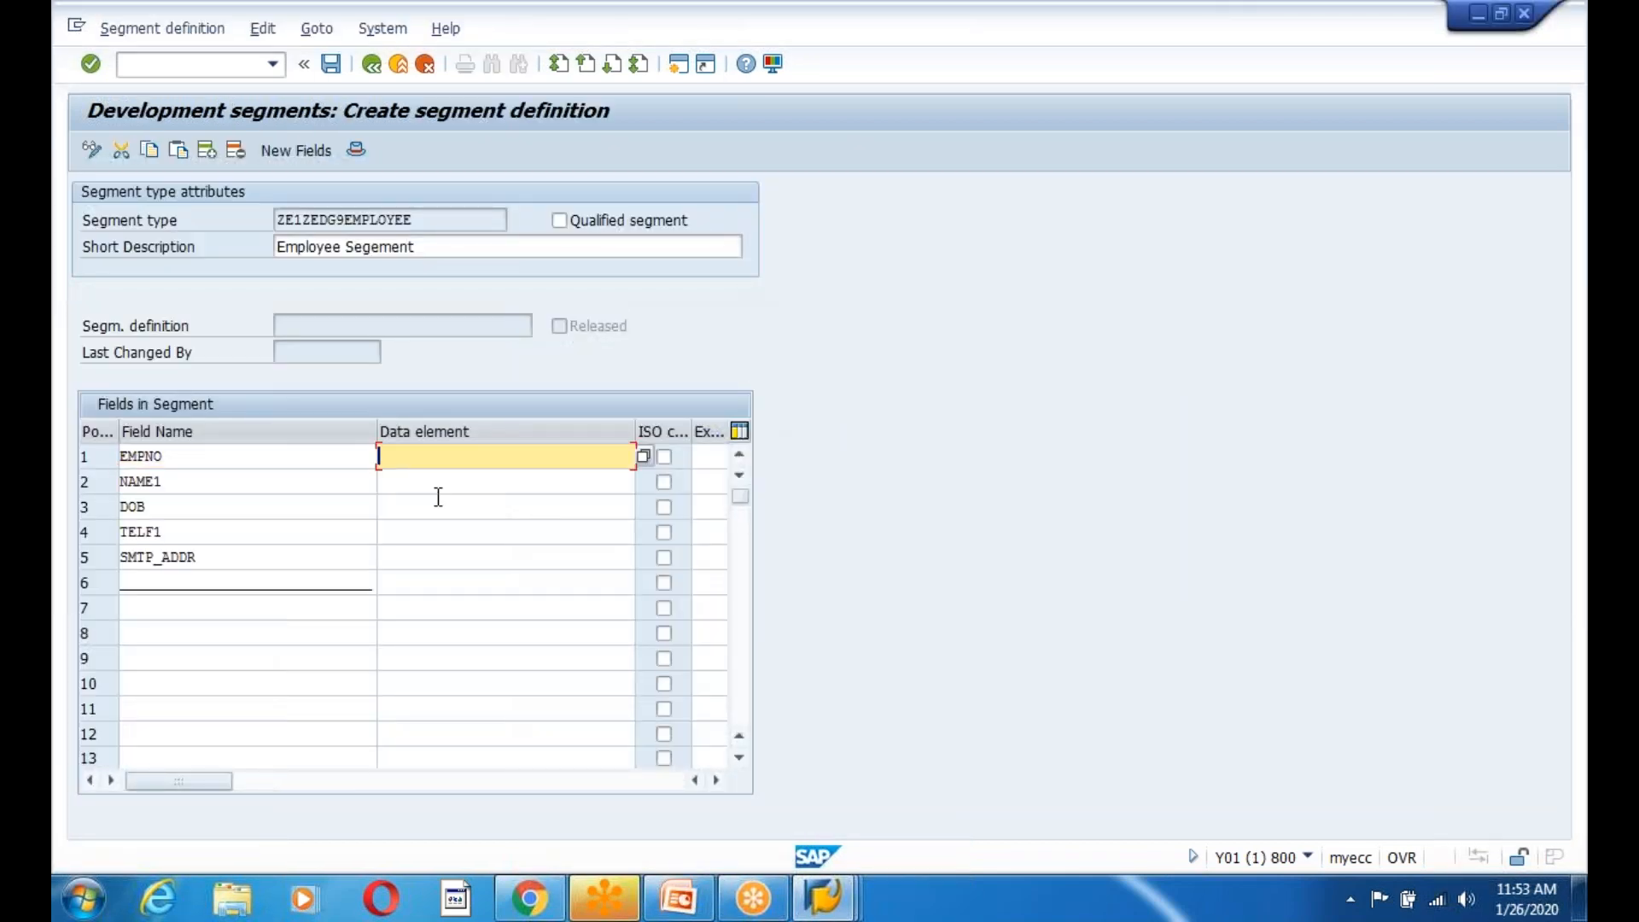
{"action": "key", "text": "alt+Tab"}
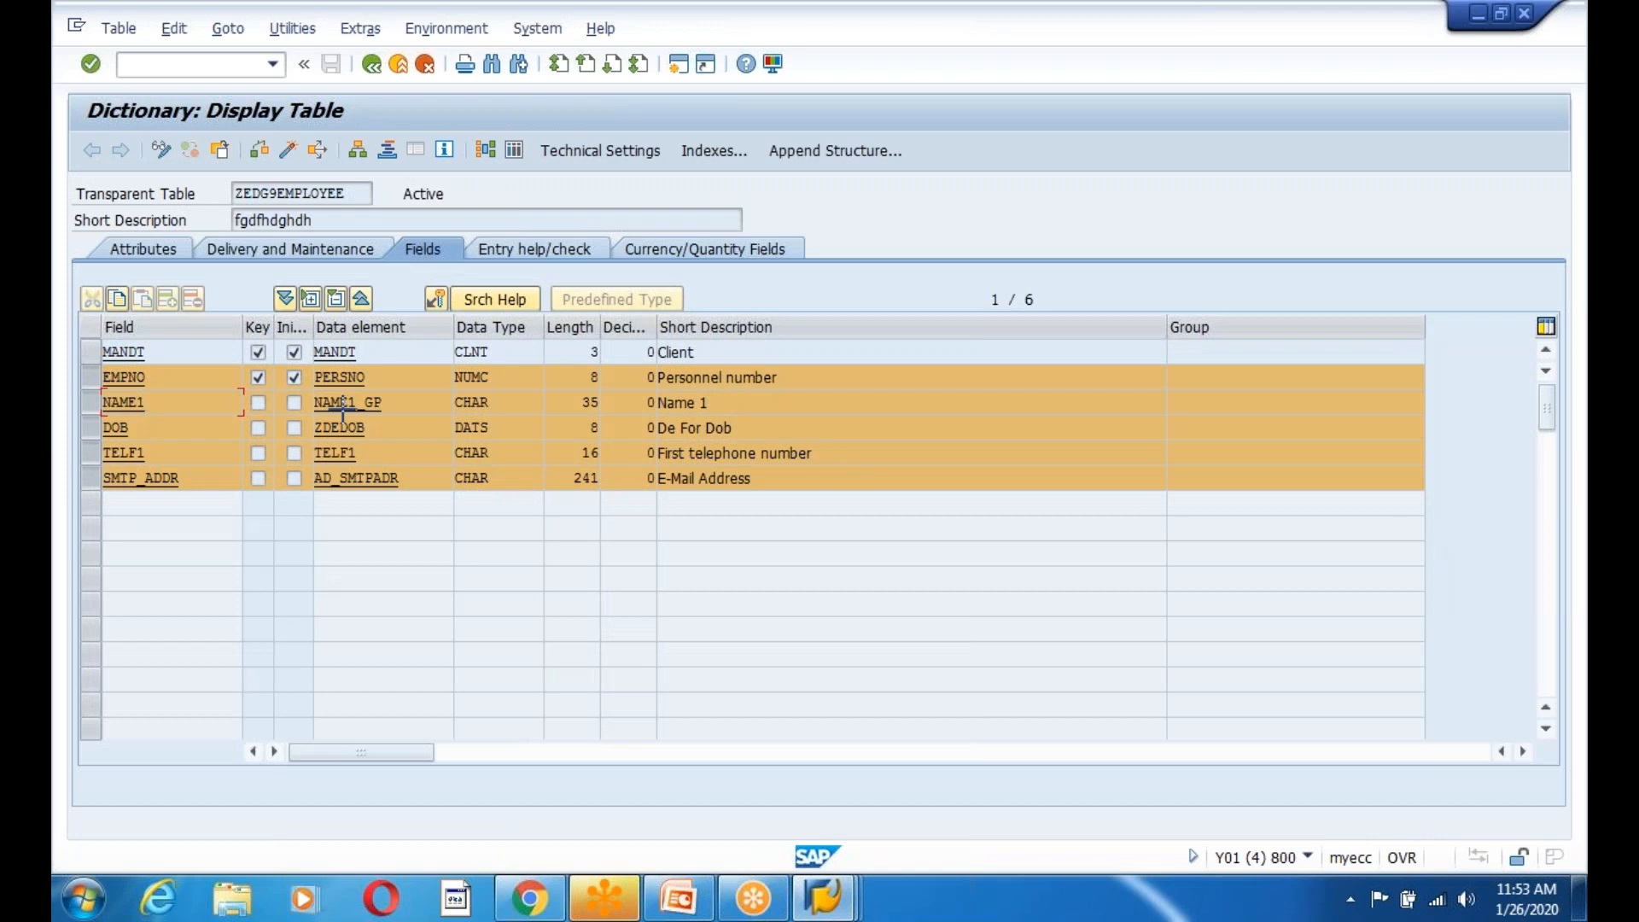
Copy data elements PERSNO through AD_SMTPADR into rows 1–5 and confirm so lengths fill in.
{"action": "key", "text": "ctrl+y"}
{"action": "left_click_drag", "start_coordinate": [316, 369], "coordinate": [406, 486]}
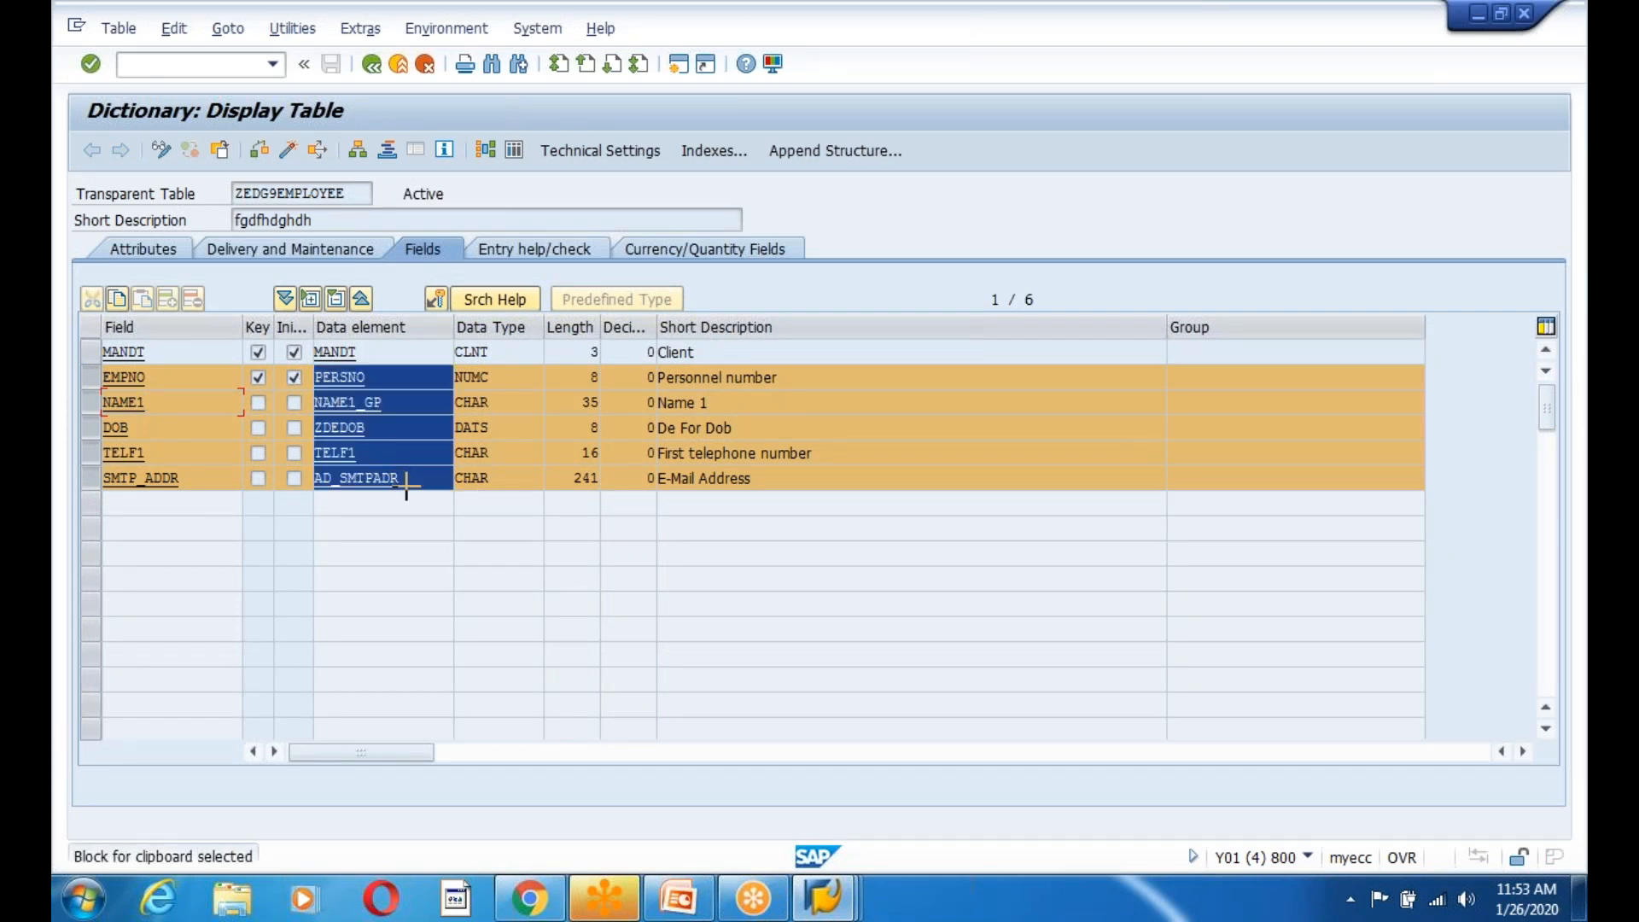
{"action": "key", "text": "ctrl+c"}
{"action": "key", "text": "alt+Tab"}
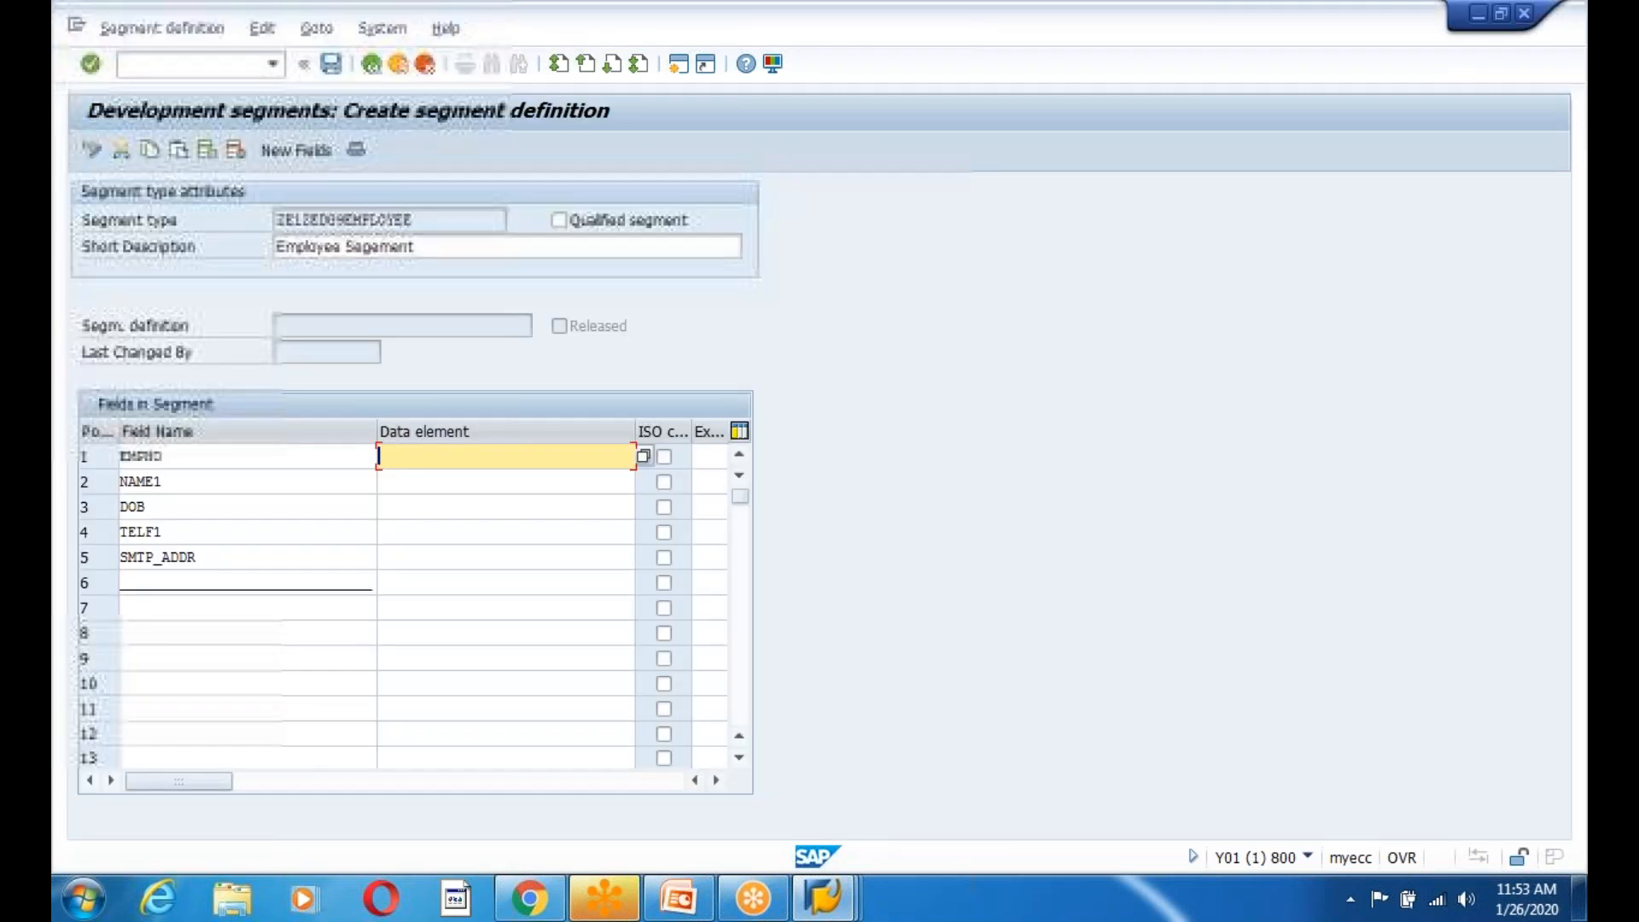
{"action": "key", "text": "ctrl+v"}
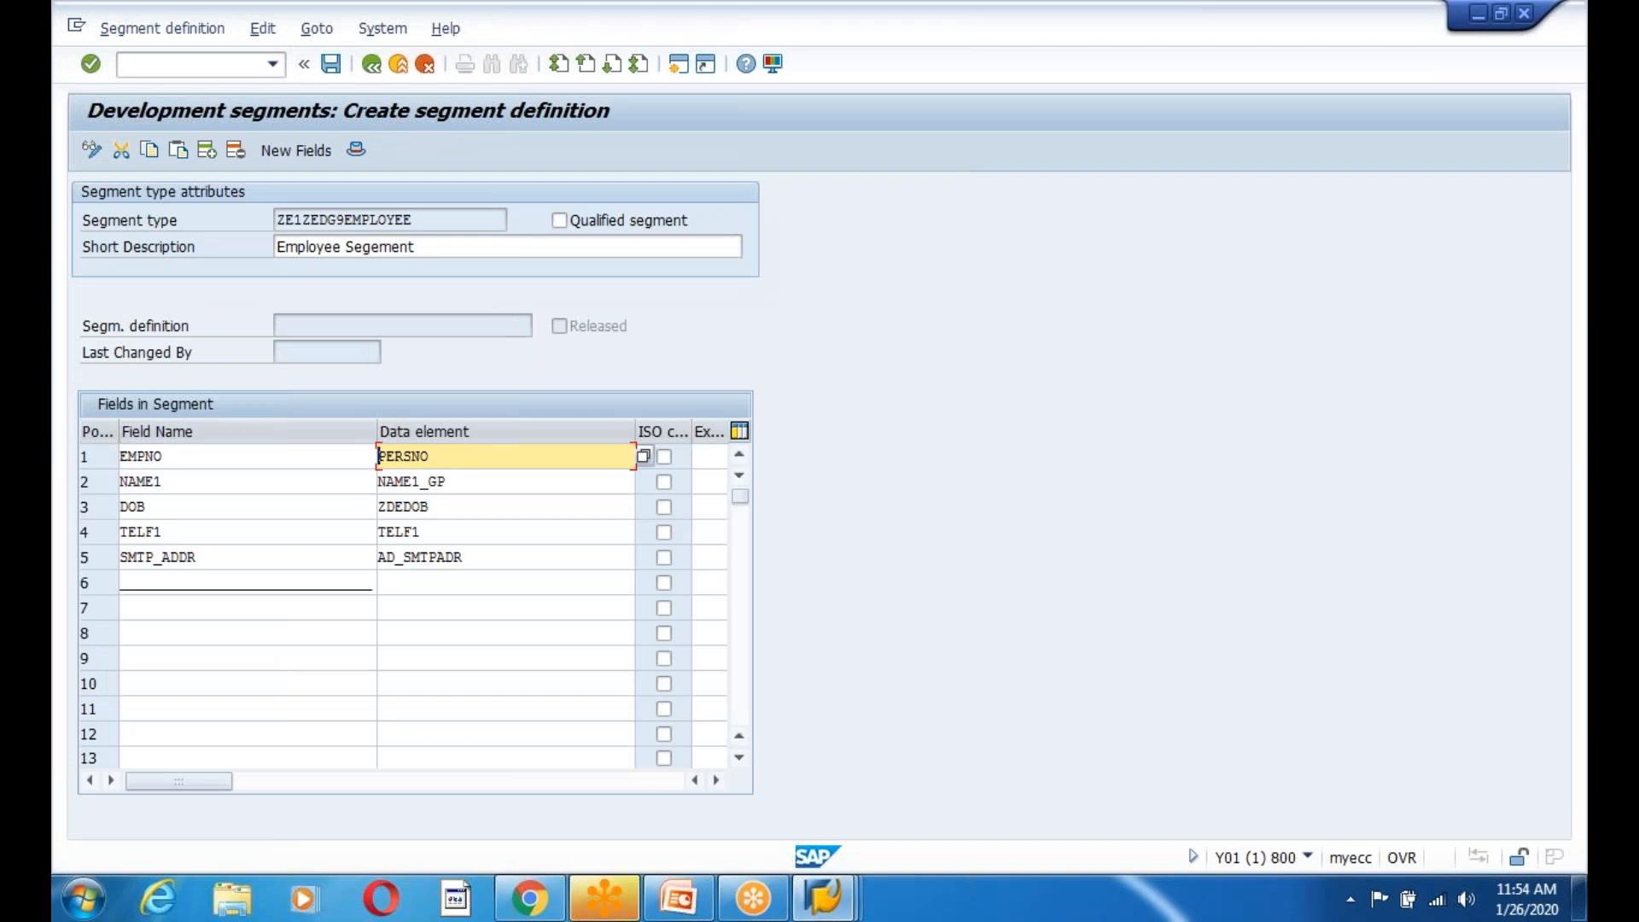
{"action": "key", "text": "Return"}
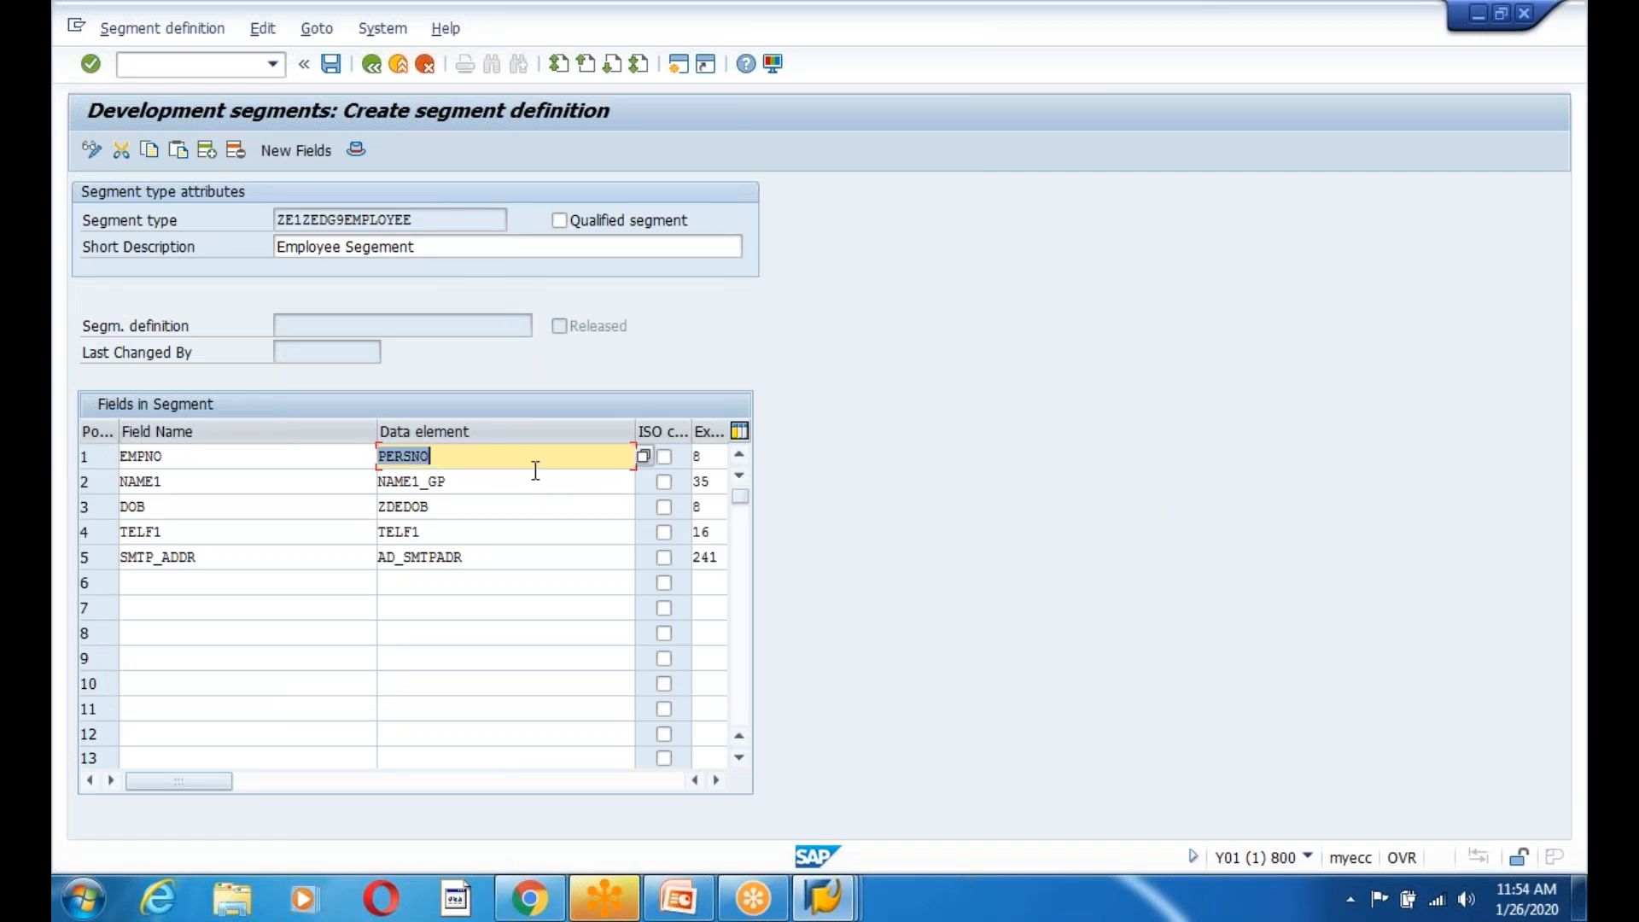
{"action": "left_click", "coordinate": [194, 462]}
{"action": "left_click", "coordinate": [189, 483]}
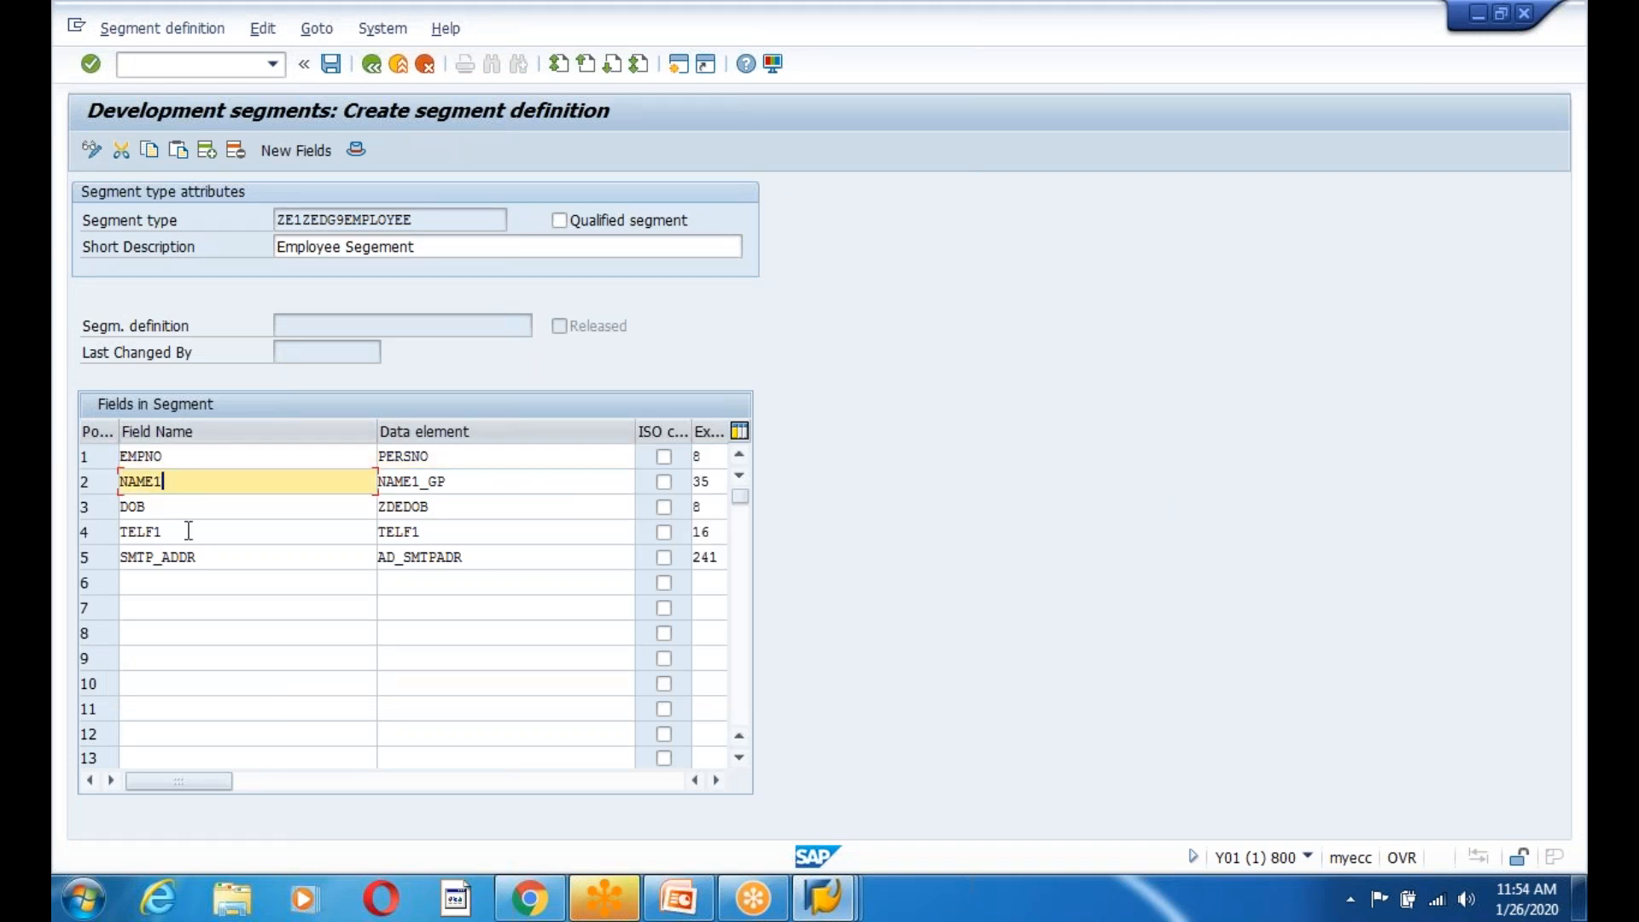
{"action": "left_click", "coordinate": [188, 531]}
Save the segment, confirming persons involved and entering package ZEDG8.
{"action": "left_click", "coordinate": [331, 70]}
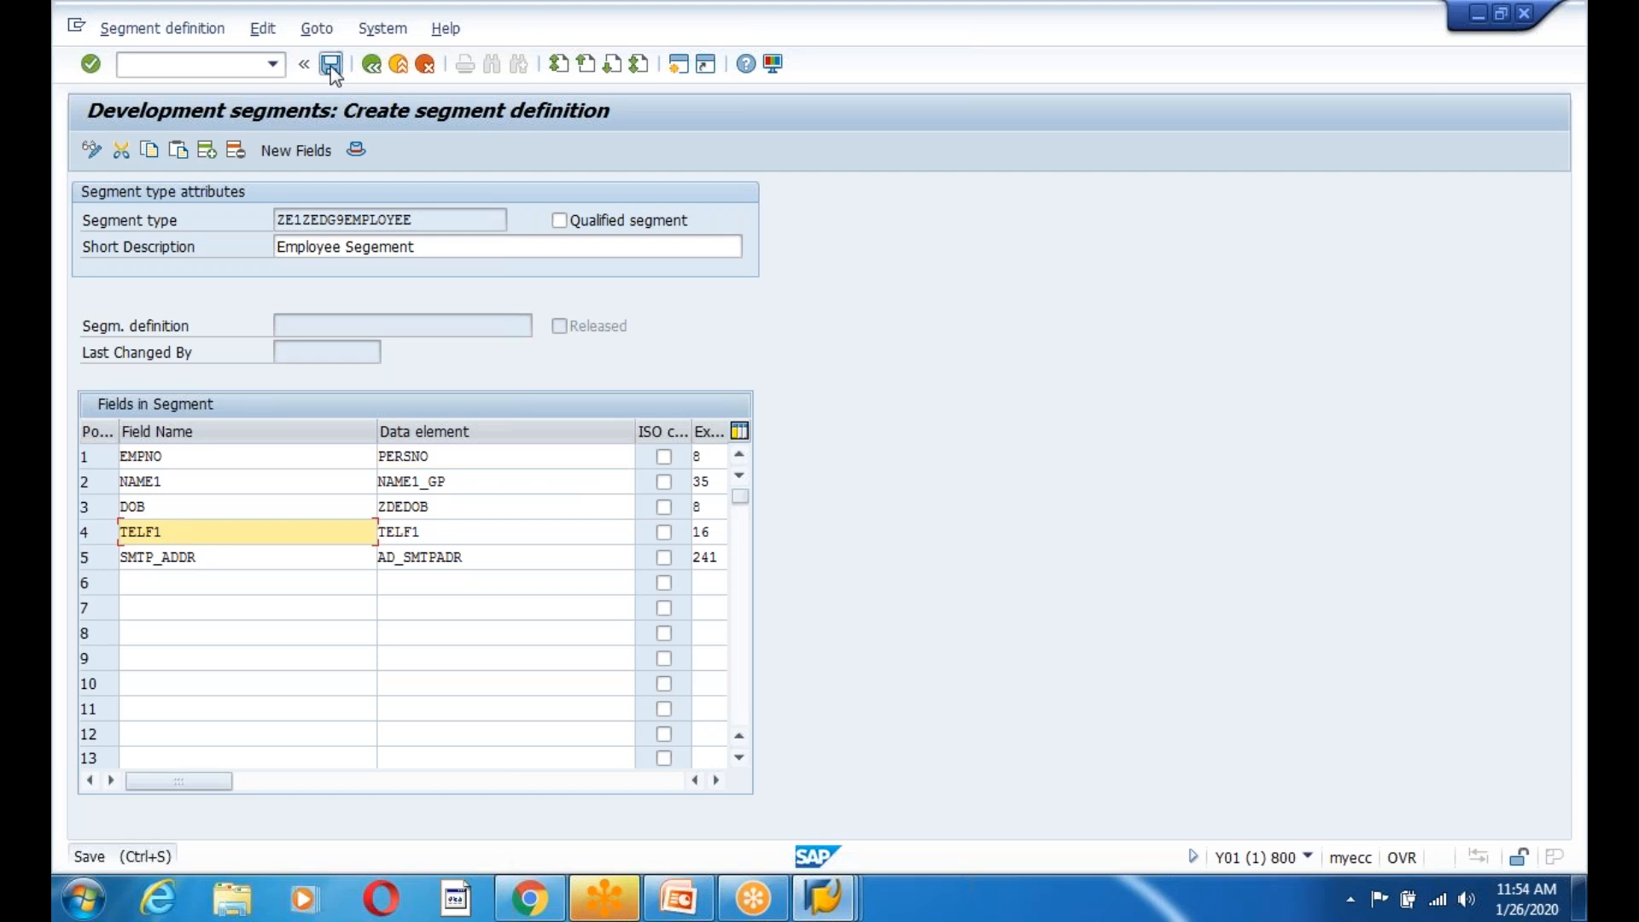
{"action": "key", "text": "Return"}
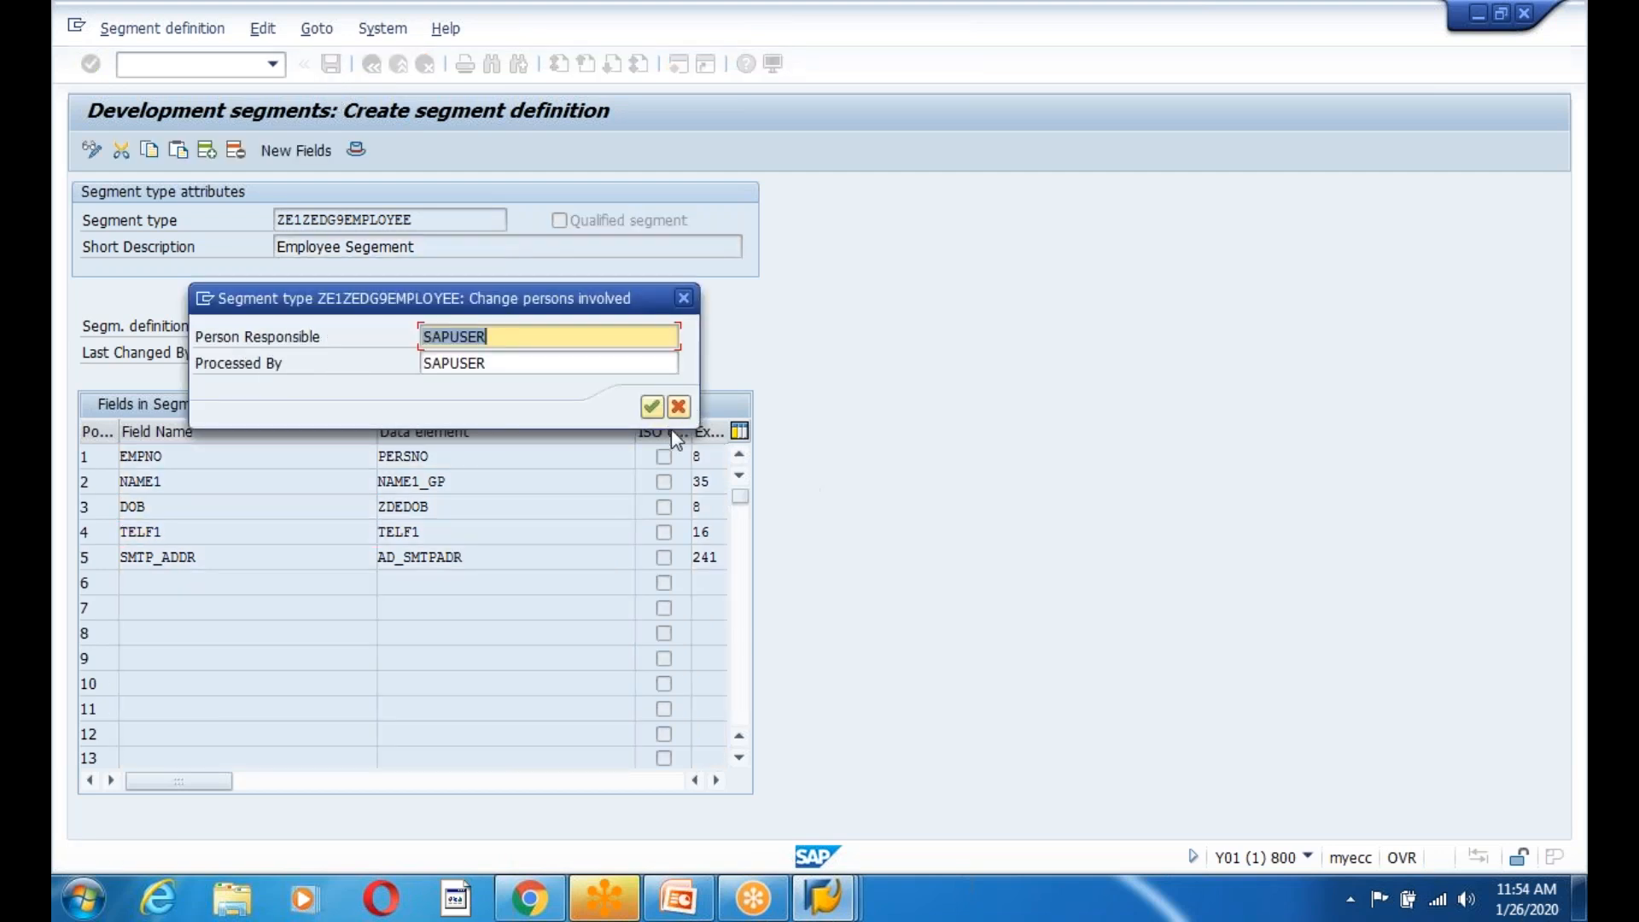
{"action": "left_click", "coordinate": [651, 406]}
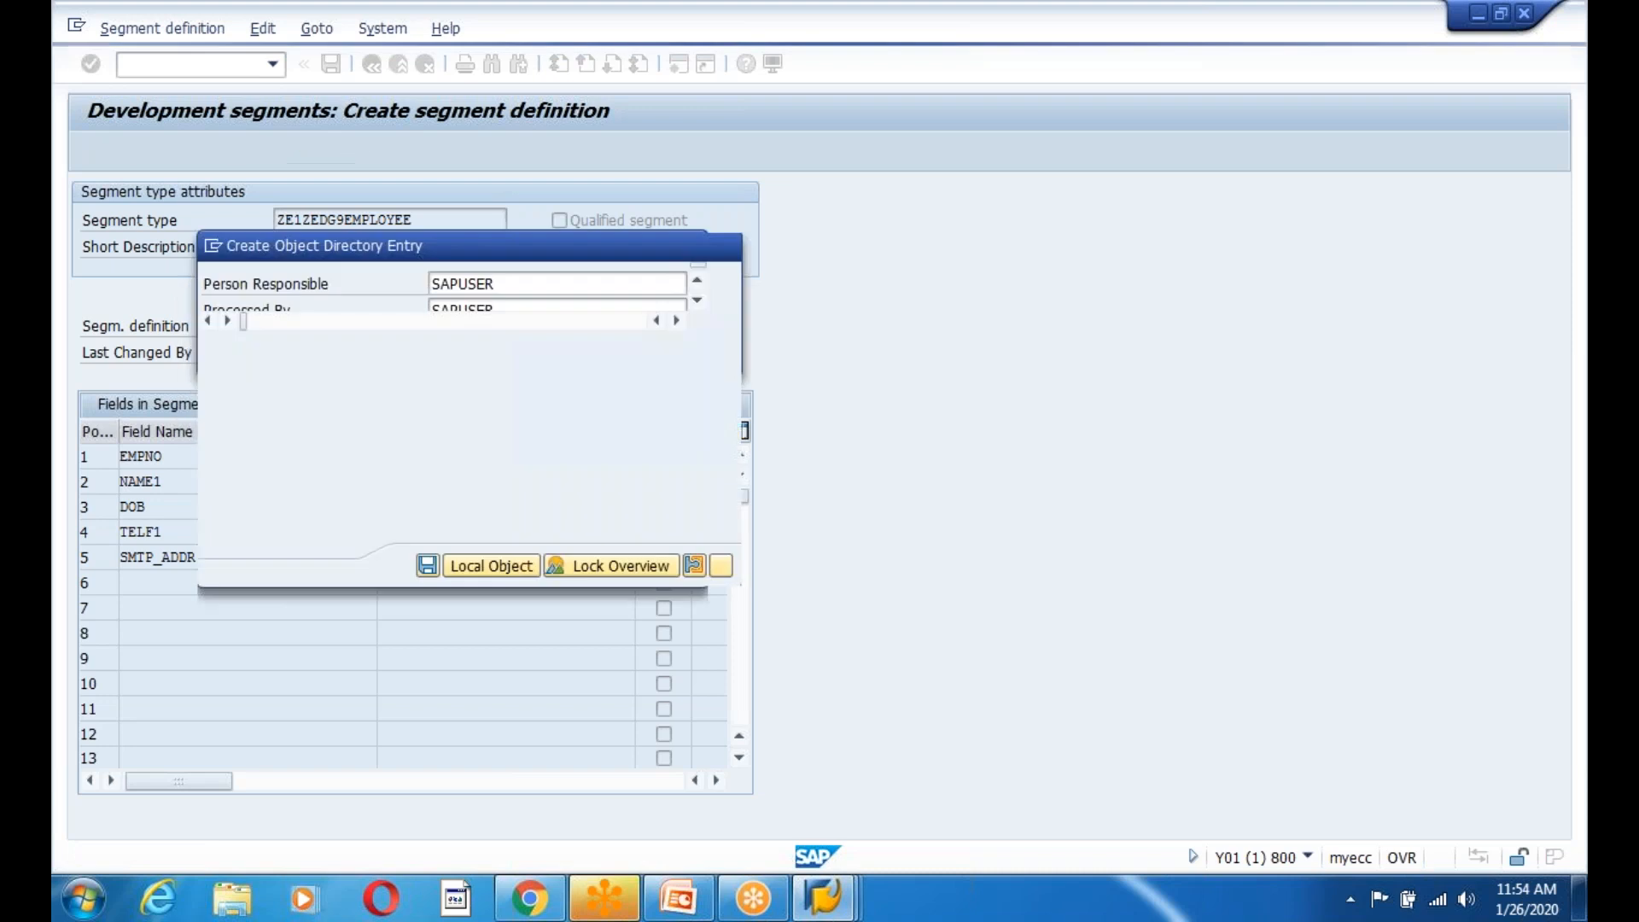
{"action": "type", "text": "ZEDG"}
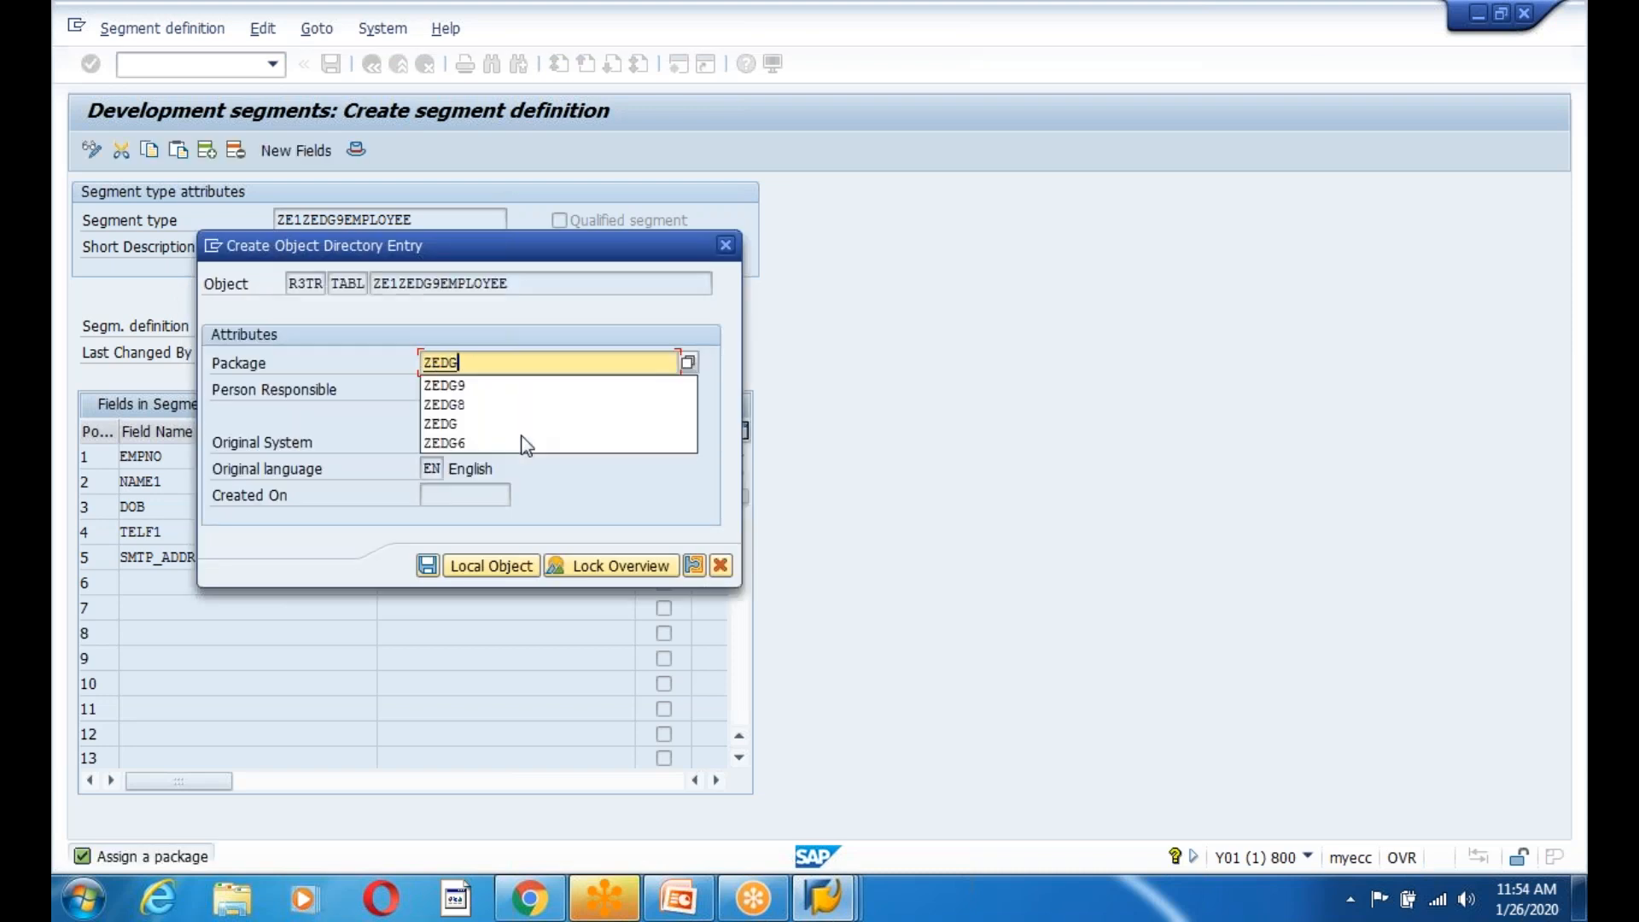
{"action": "left_click", "coordinate": [473, 385]}
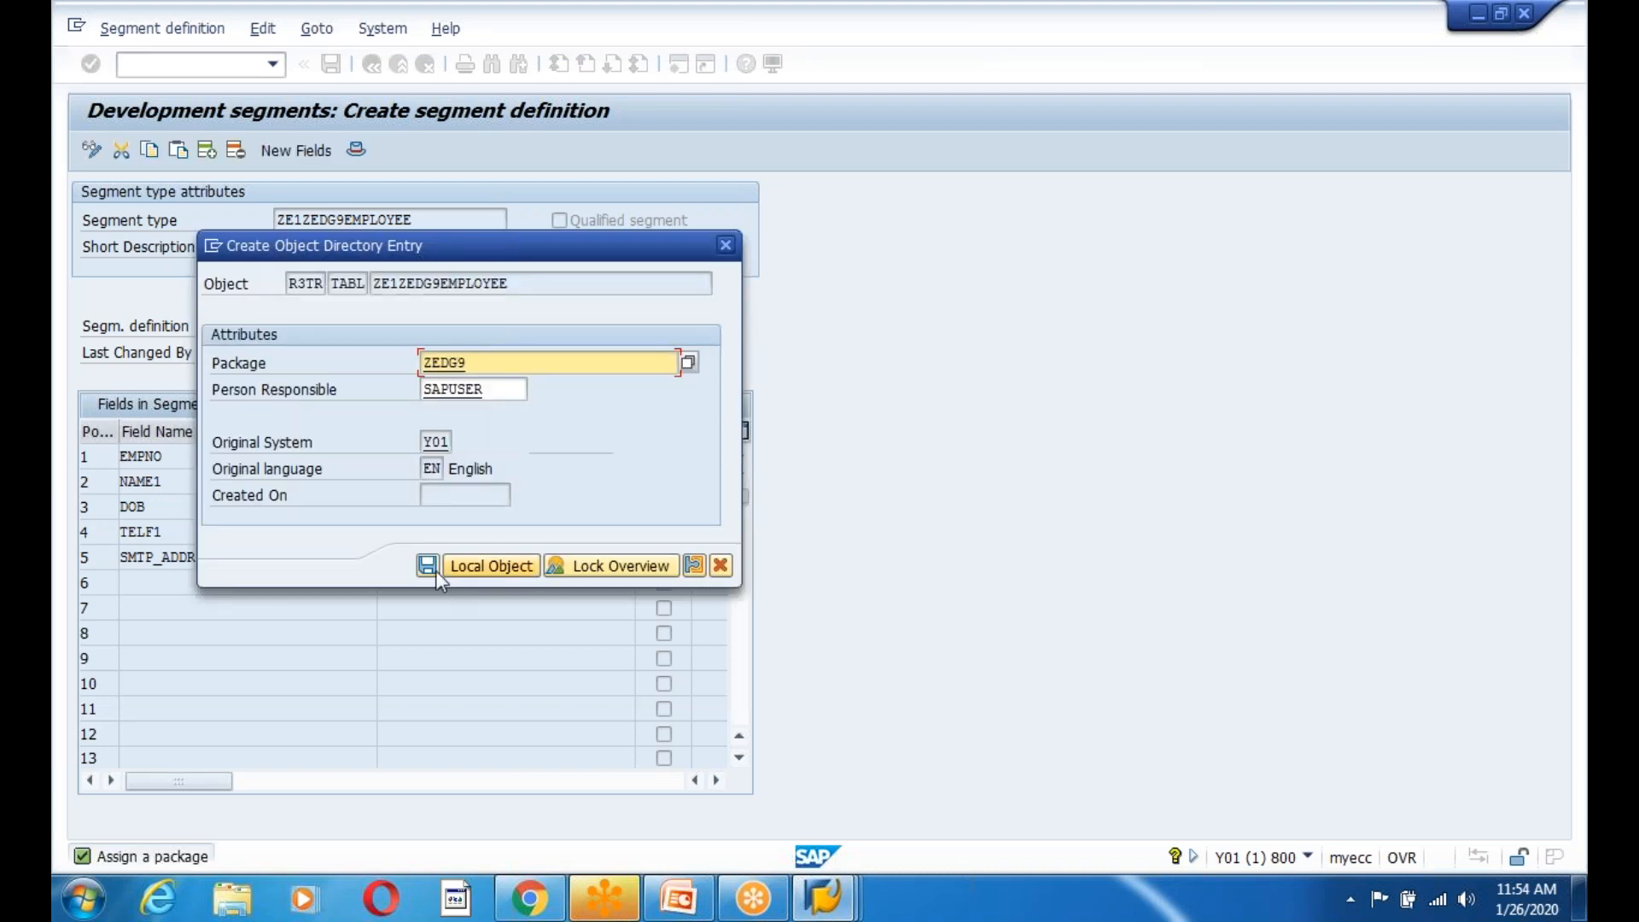
{"action": "left_click", "coordinate": [488, 369]}
{"action": "key", "text": "BackSpace"}
{"action": "type", "text": "9"}
{"action": "key", "text": "BackSpace"}
{"action": "type", "text": "8"}
Save the object directory entry under transport request Y01K900502.
{"action": "left_click", "coordinate": [427, 566]}
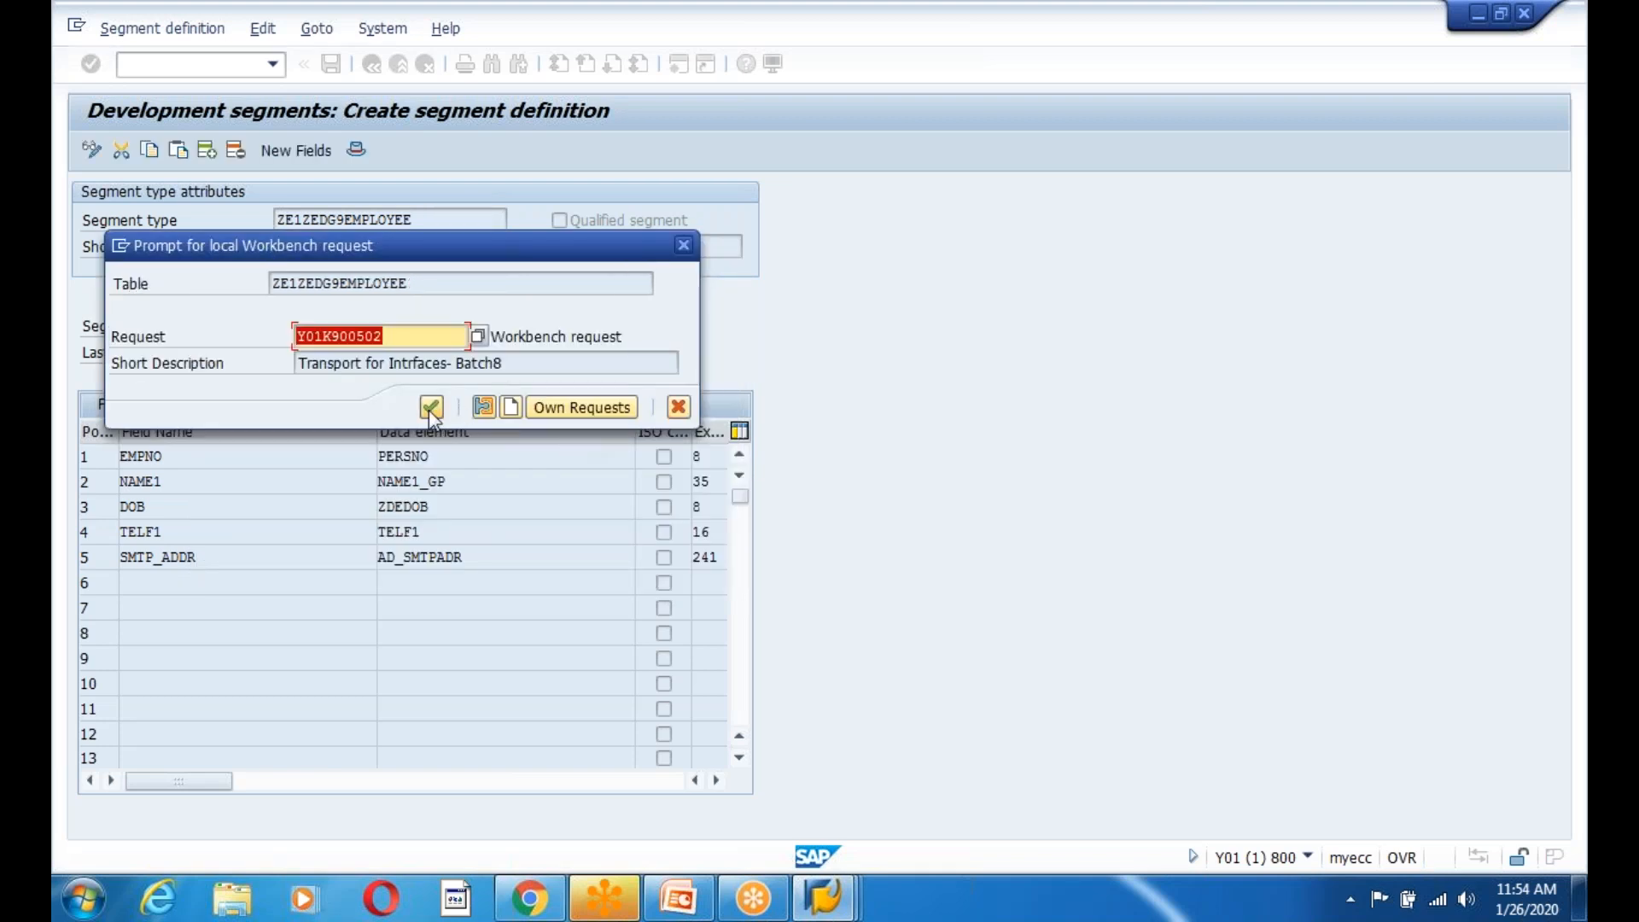
{"action": "left_click", "coordinate": [429, 408]}
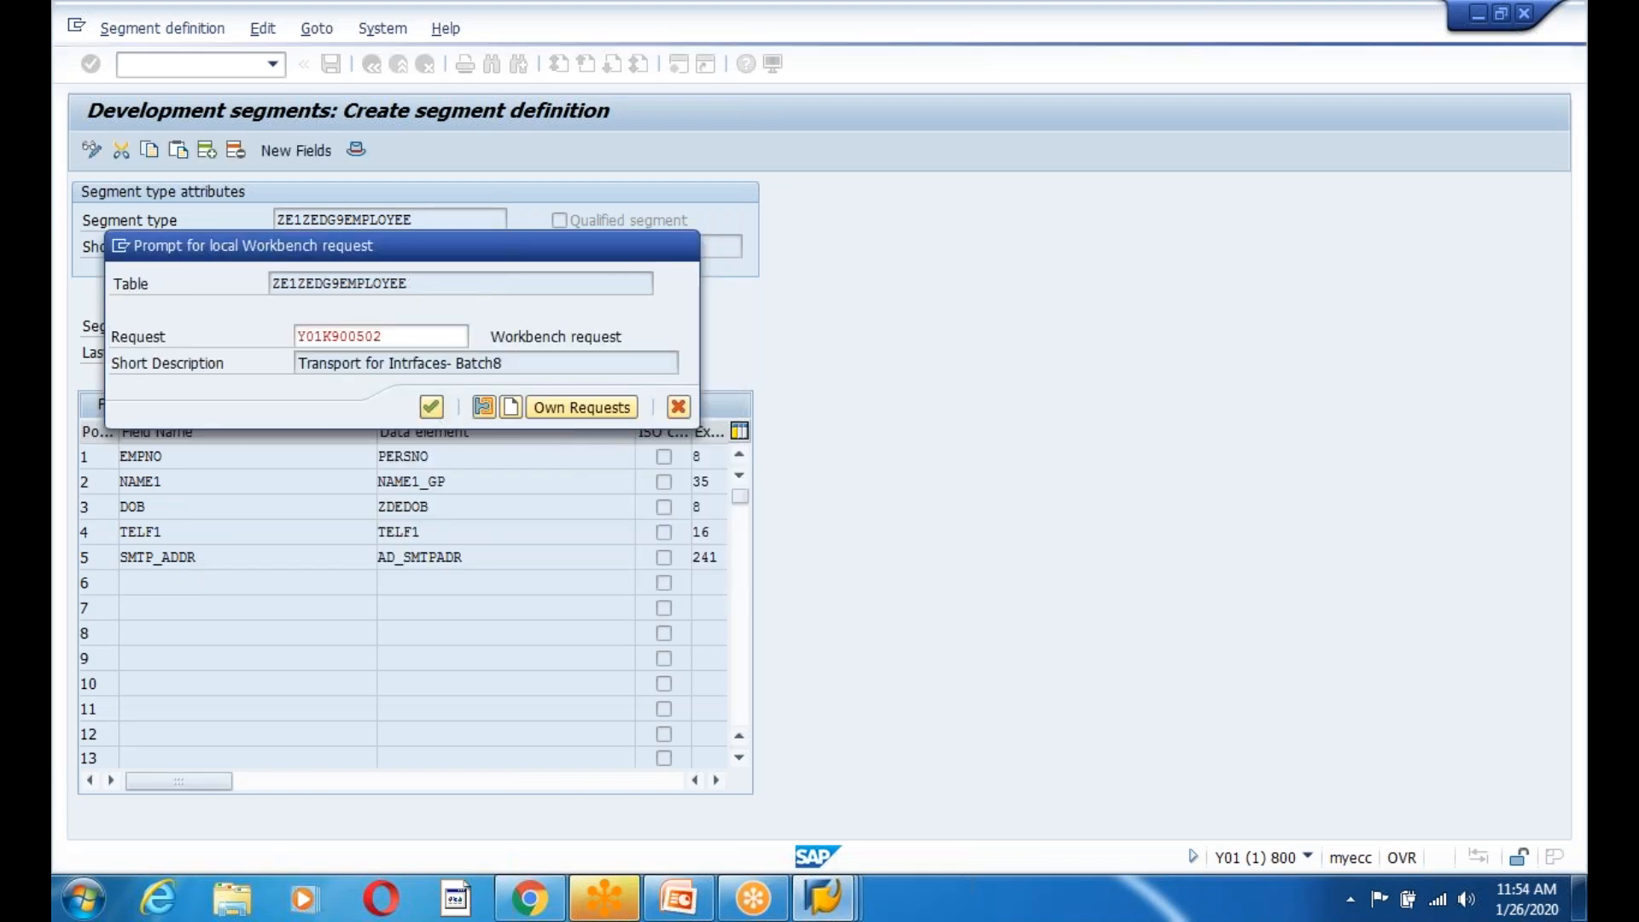
{"action": "left_click", "coordinate": [491, 565]}
{"action": "left_click", "coordinate": [331, 65]}
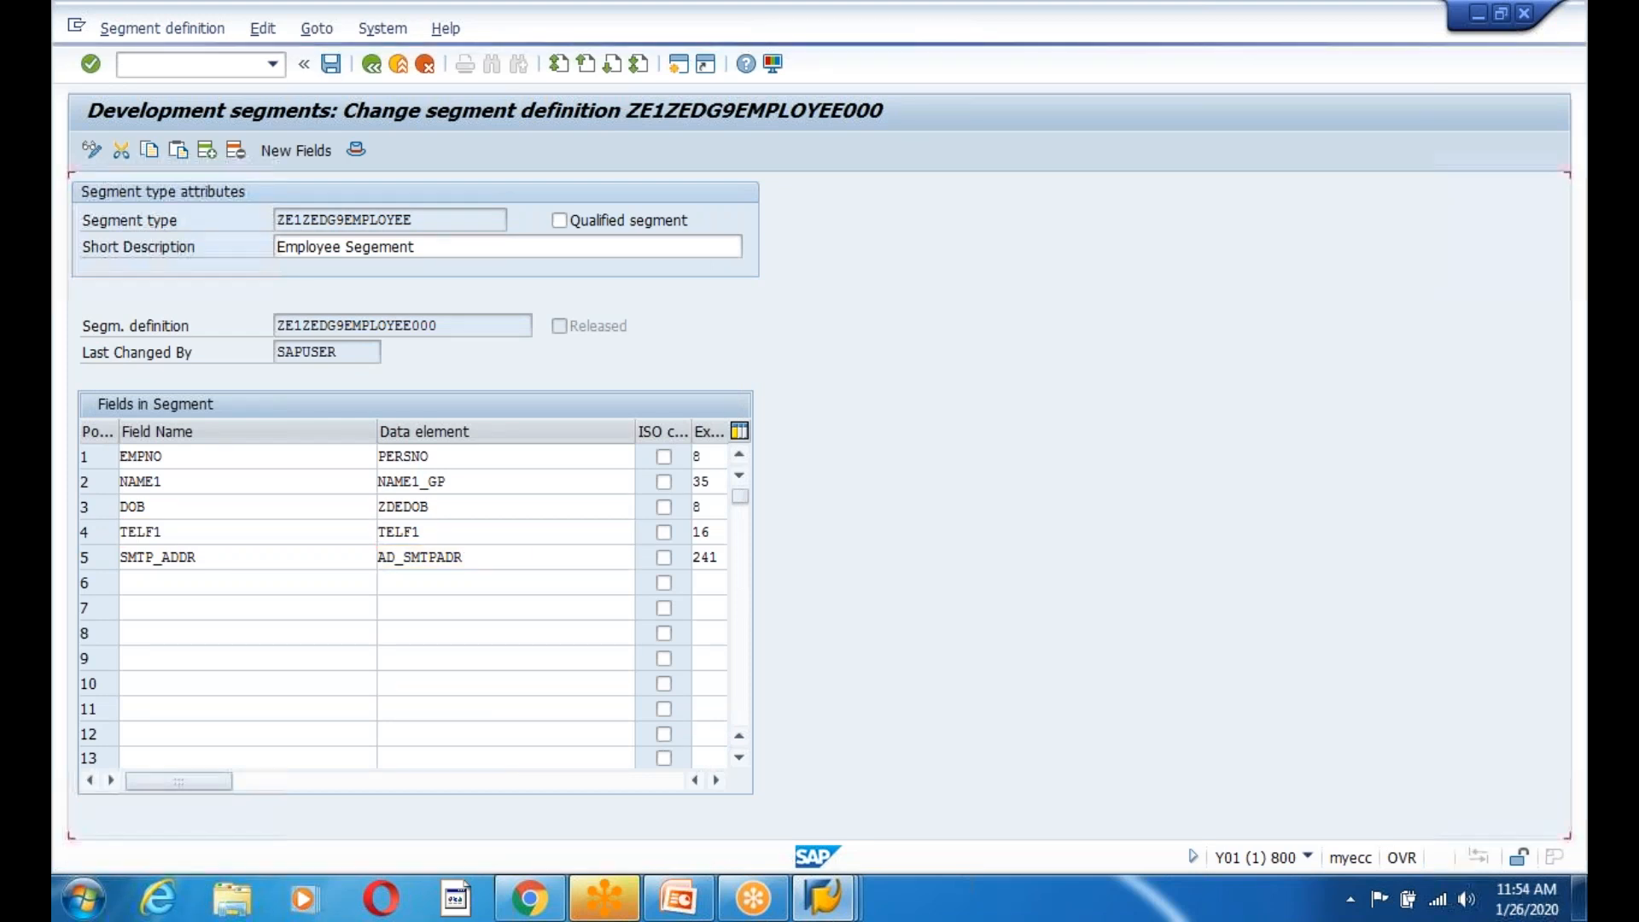
Toggle ZE1ZEDG9EMPLOYEE000 between display and change, then go back to the segments start screen.
{"action": "left_click", "coordinate": [161, 608]}
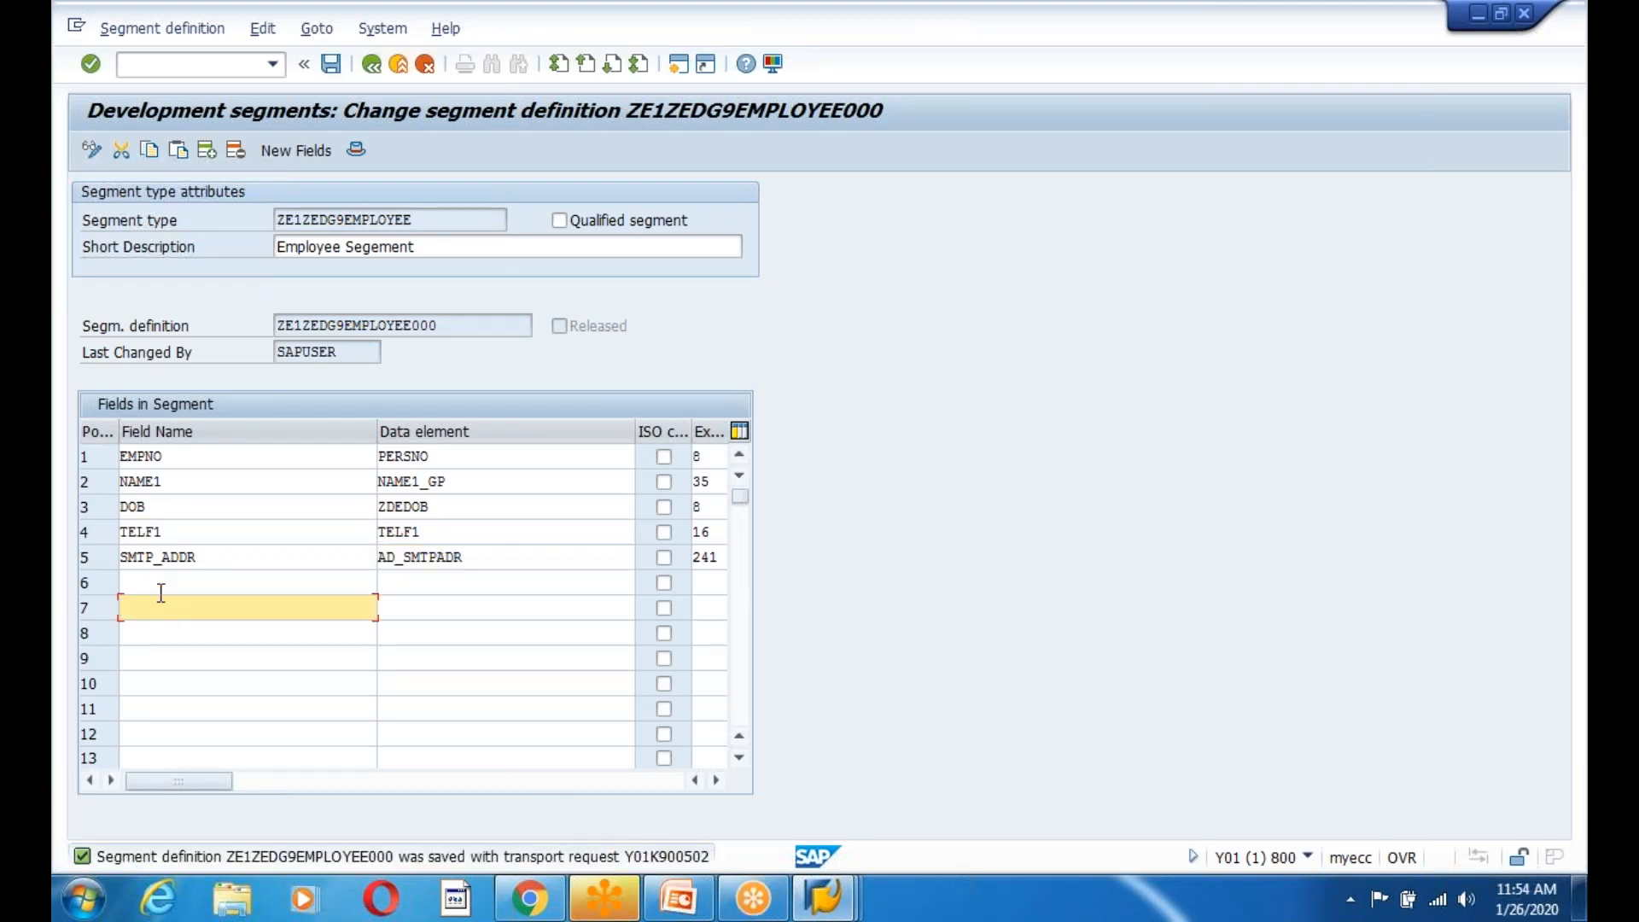
{"action": "left_click", "coordinate": [160, 587]}
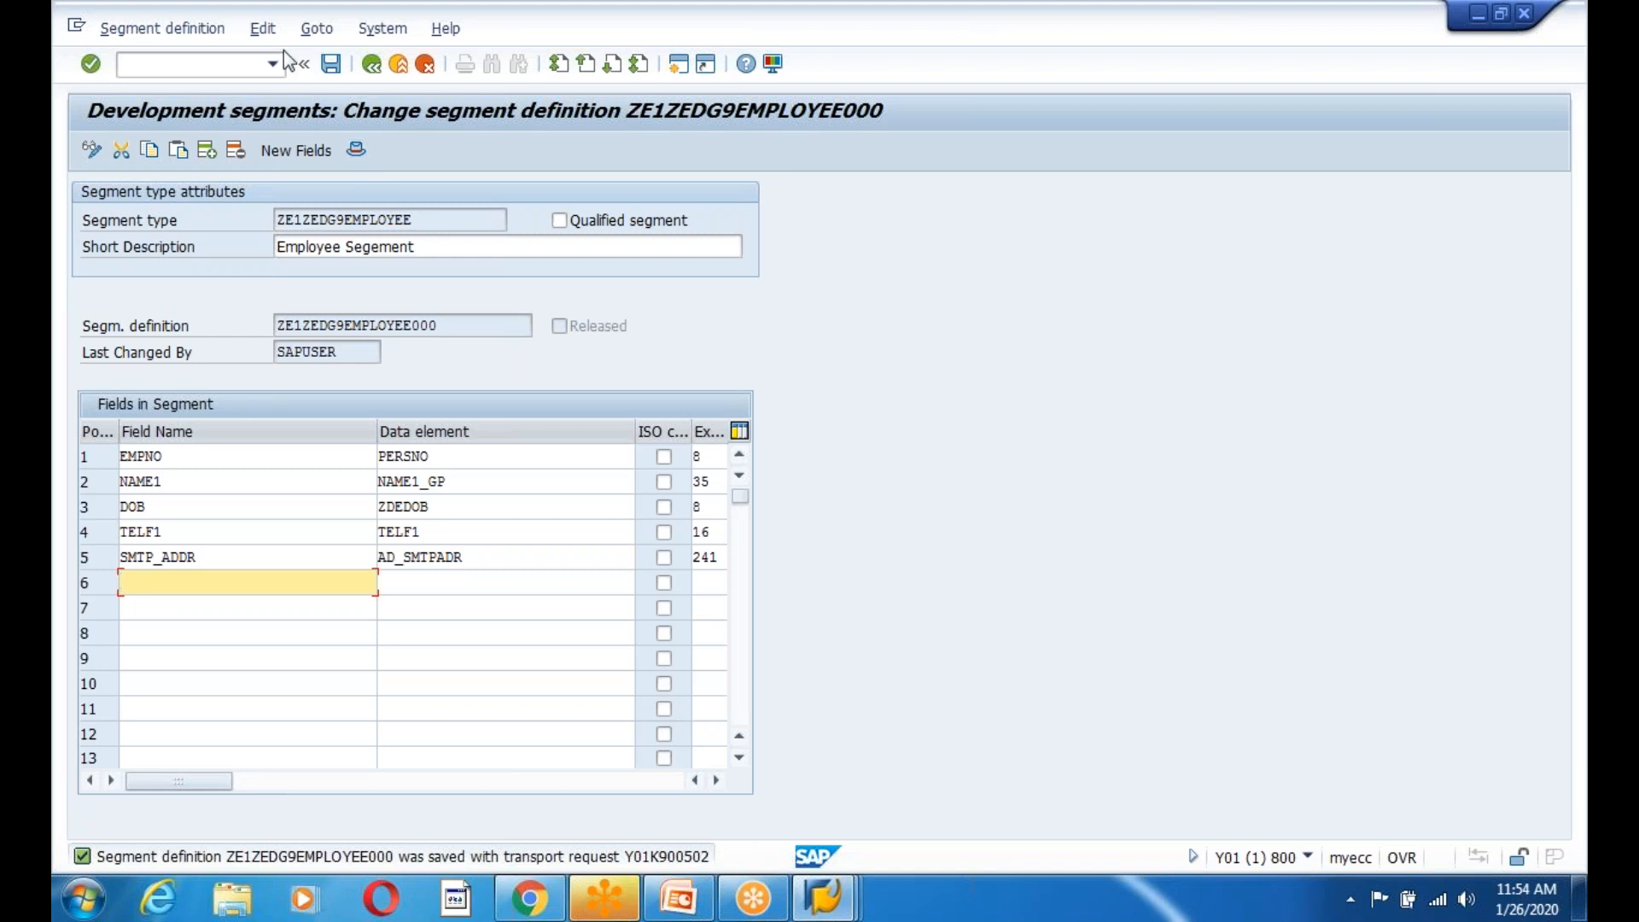
{"action": "left_click", "coordinate": [264, 30]}
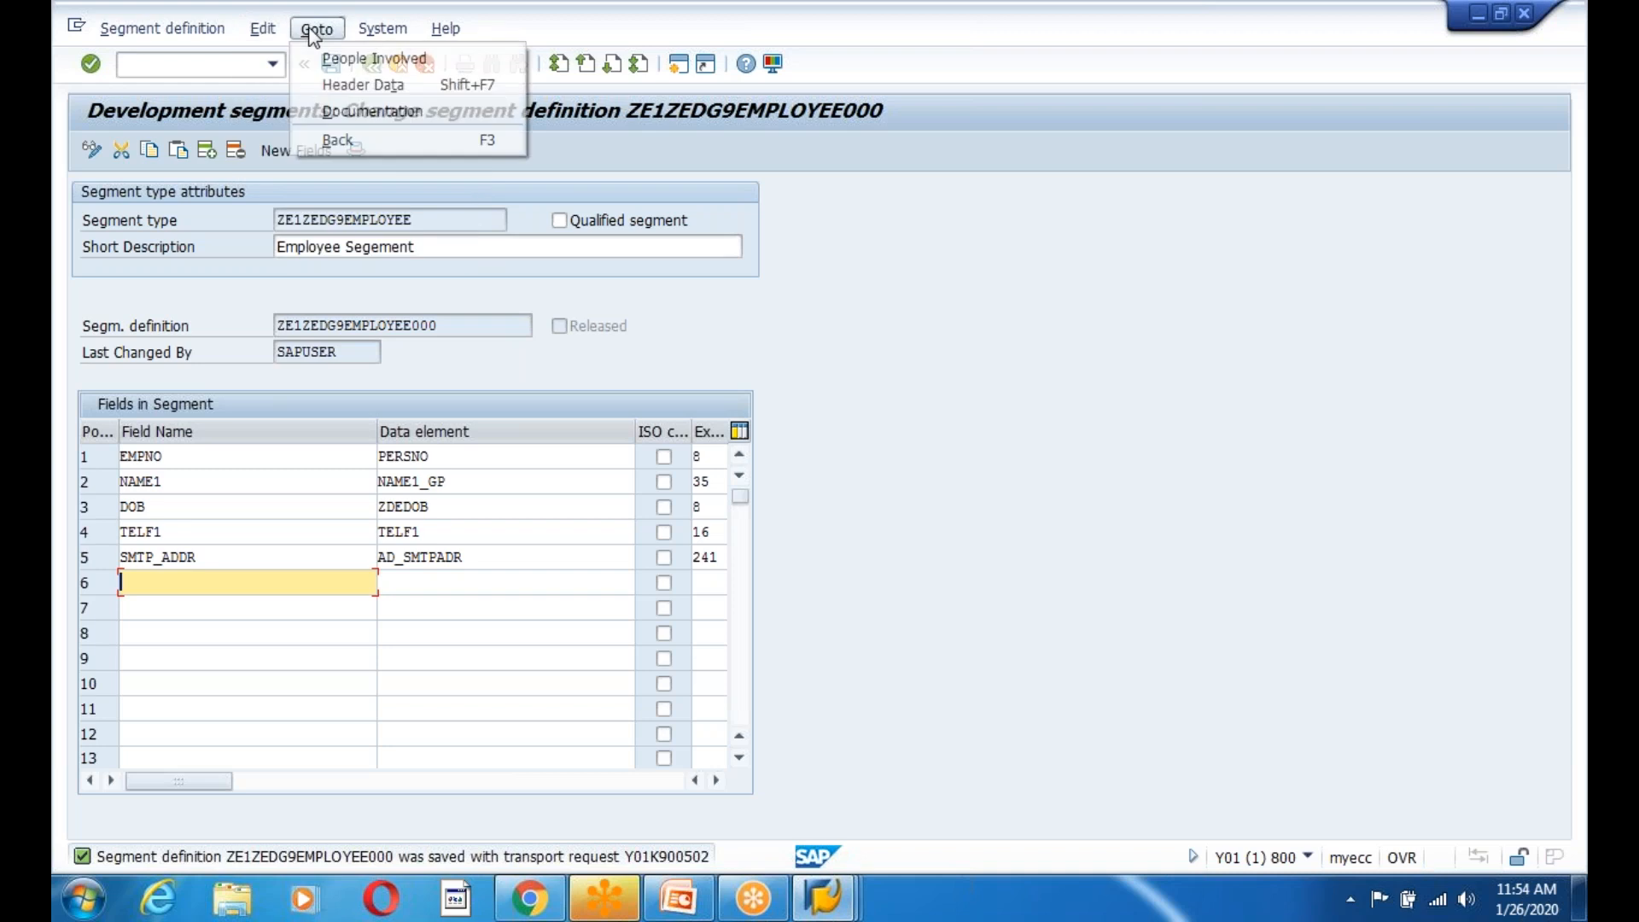
{"action": "mouse_move", "coordinate": [198, 29]}
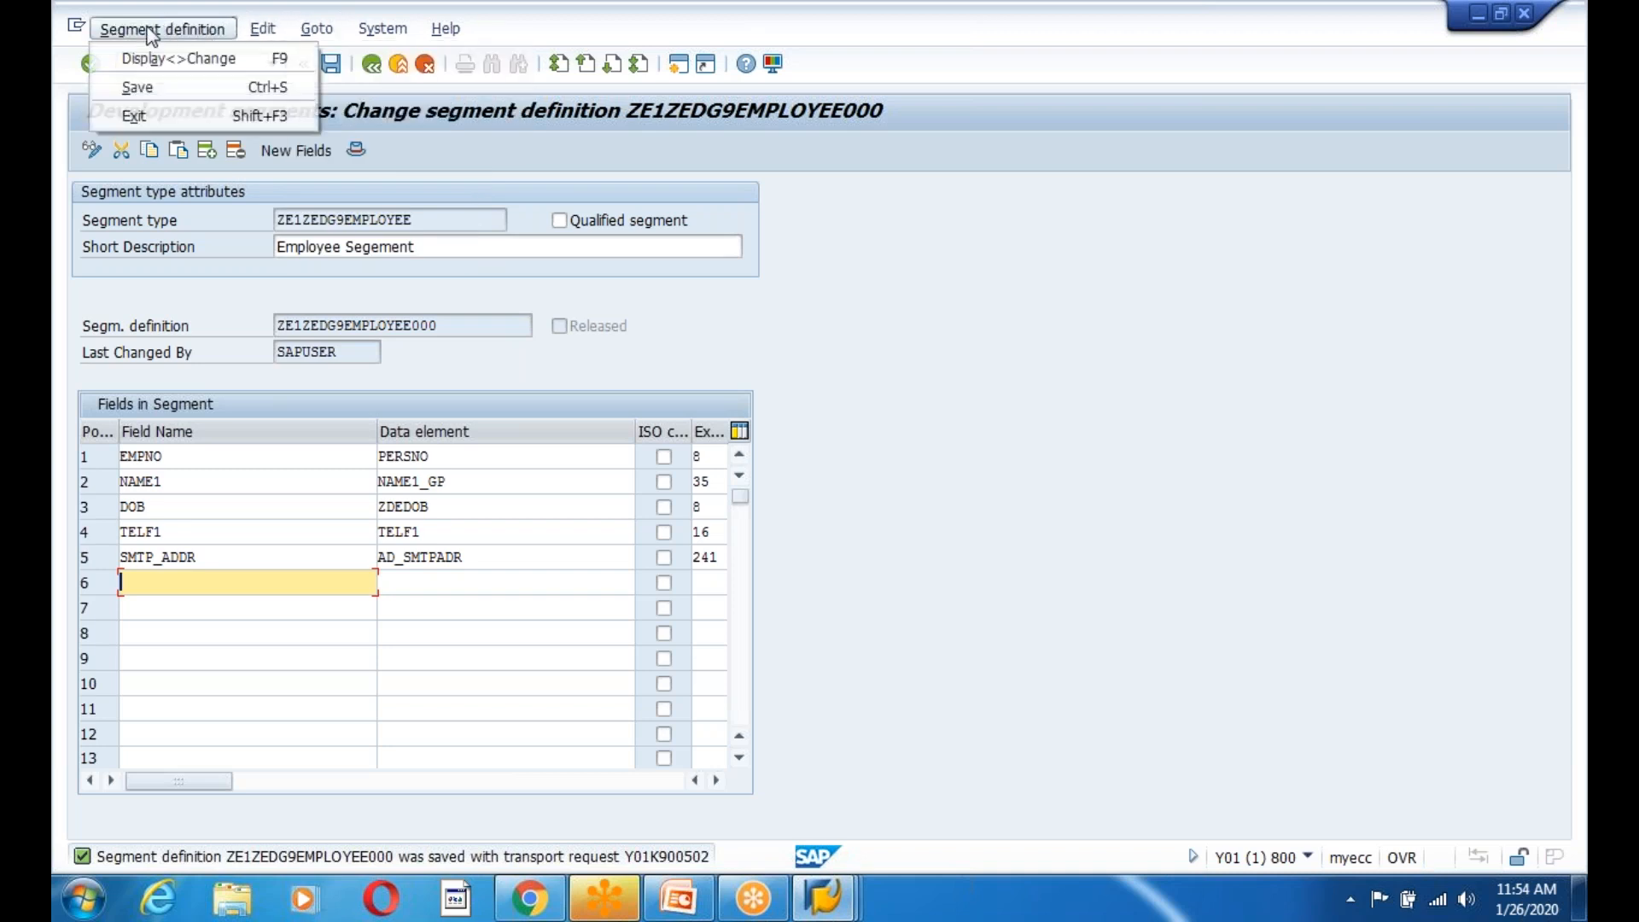
{"action": "left_click", "coordinate": [279, 60]}
{"action": "left_click", "coordinate": [331, 65]}
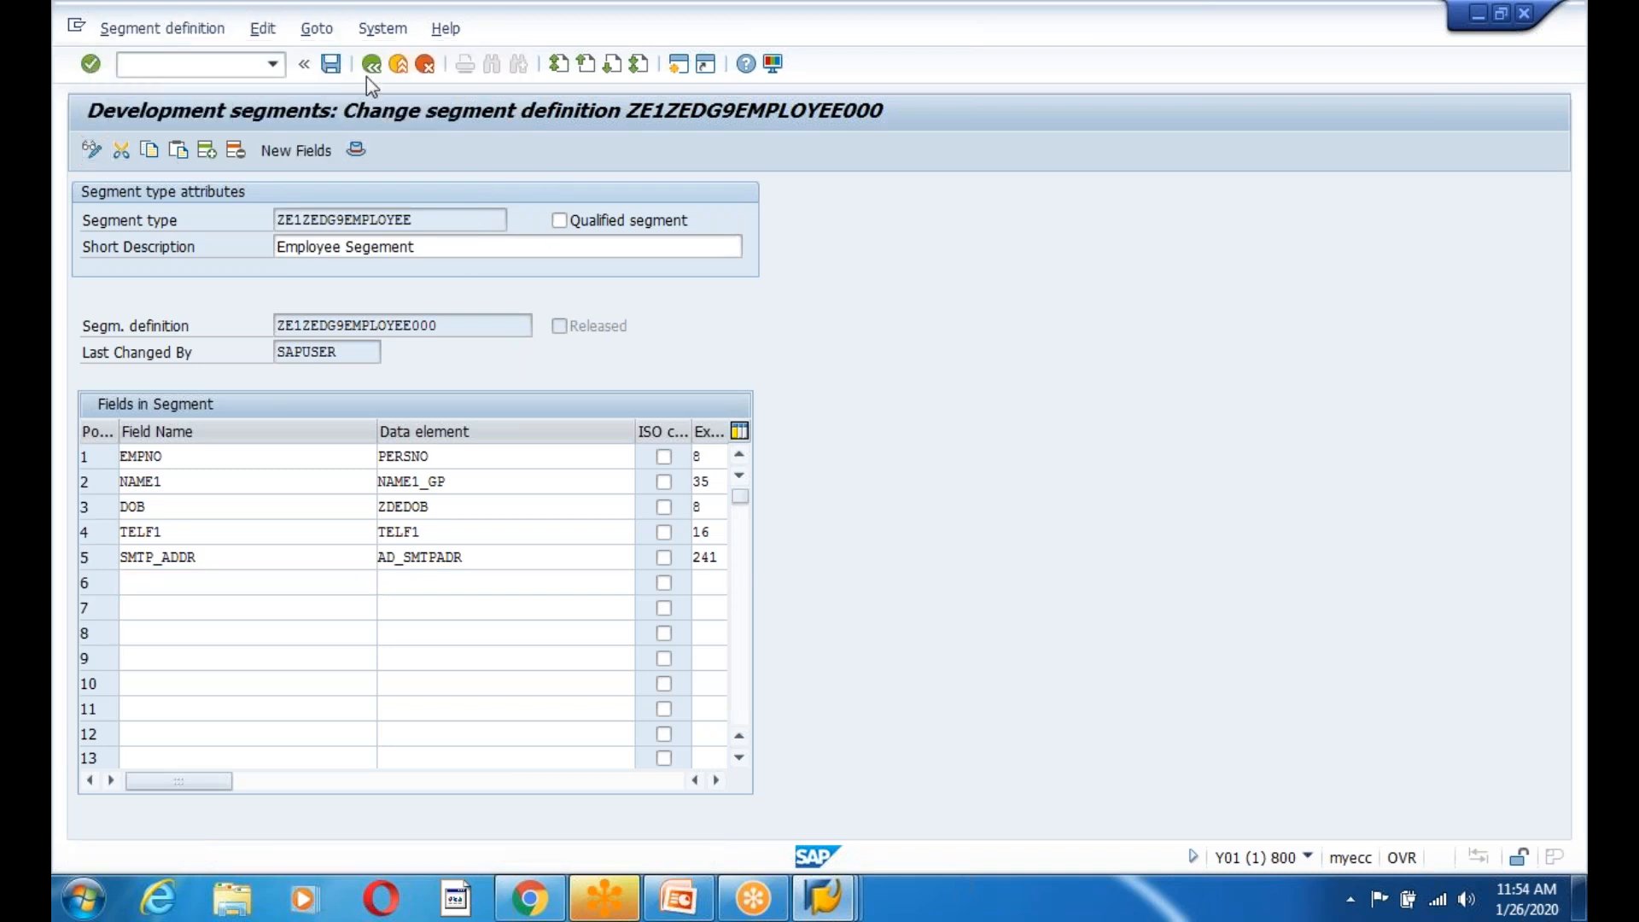
Set release for segment definition ZE1ZEDG9EMPLOYEE000 via the Edit menu.
{"action": "left_click", "coordinate": [370, 63]}
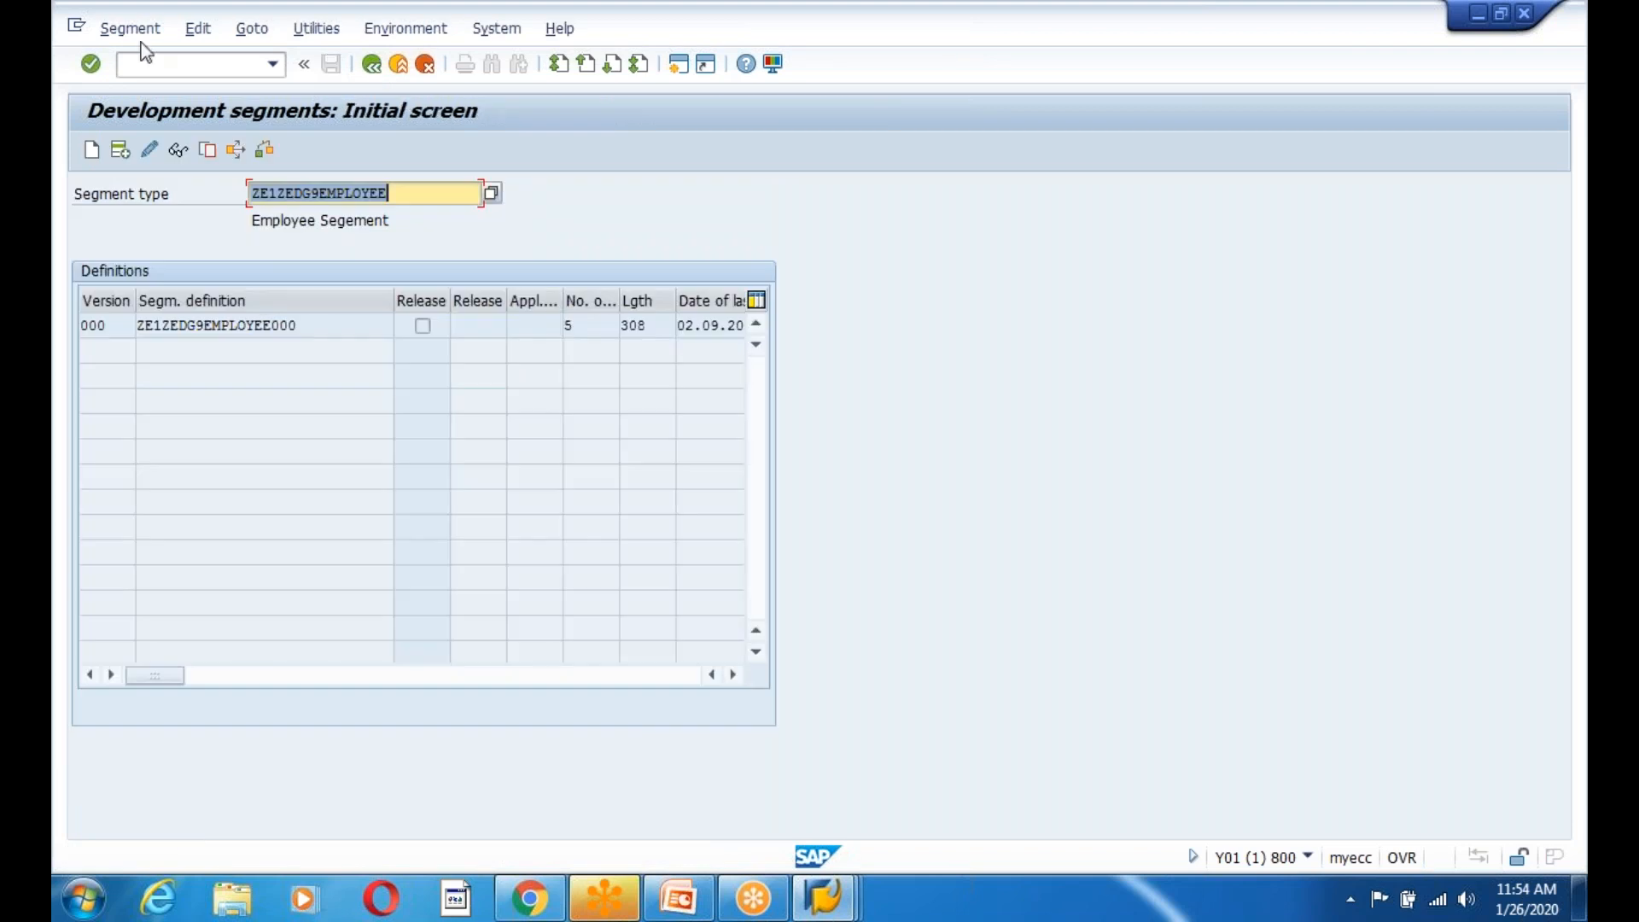
{"action": "left_click", "coordinate": [129, 30]}
{"action": "mouse_move", "coordinate": [197, 28]}
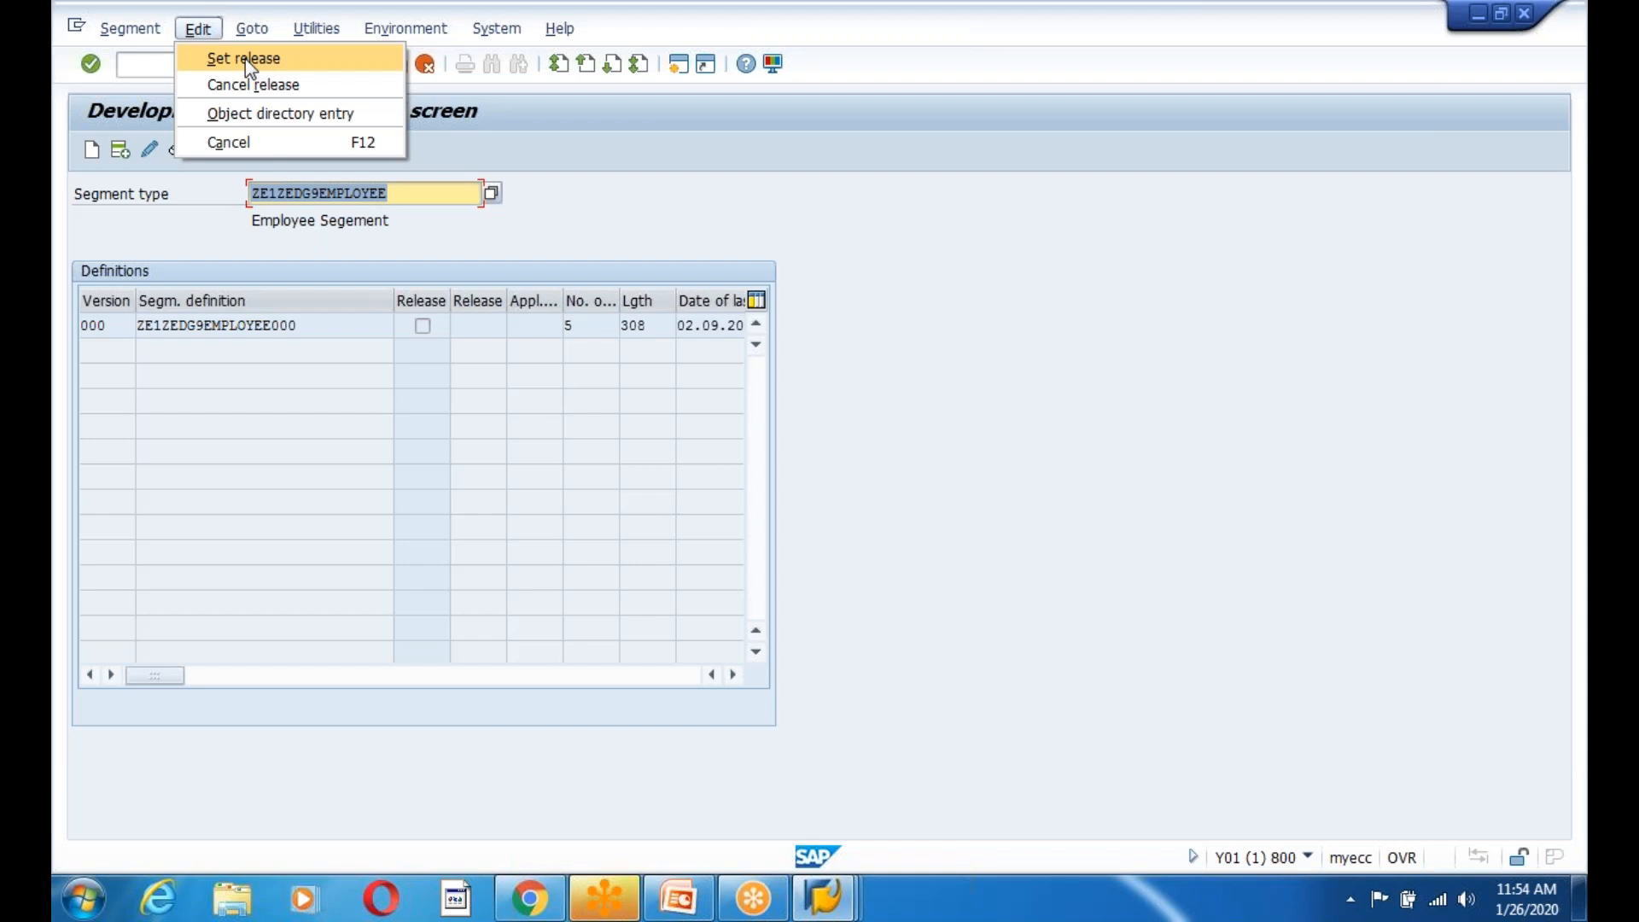
{"action": "left_click", "coordinate": [485, 327]}
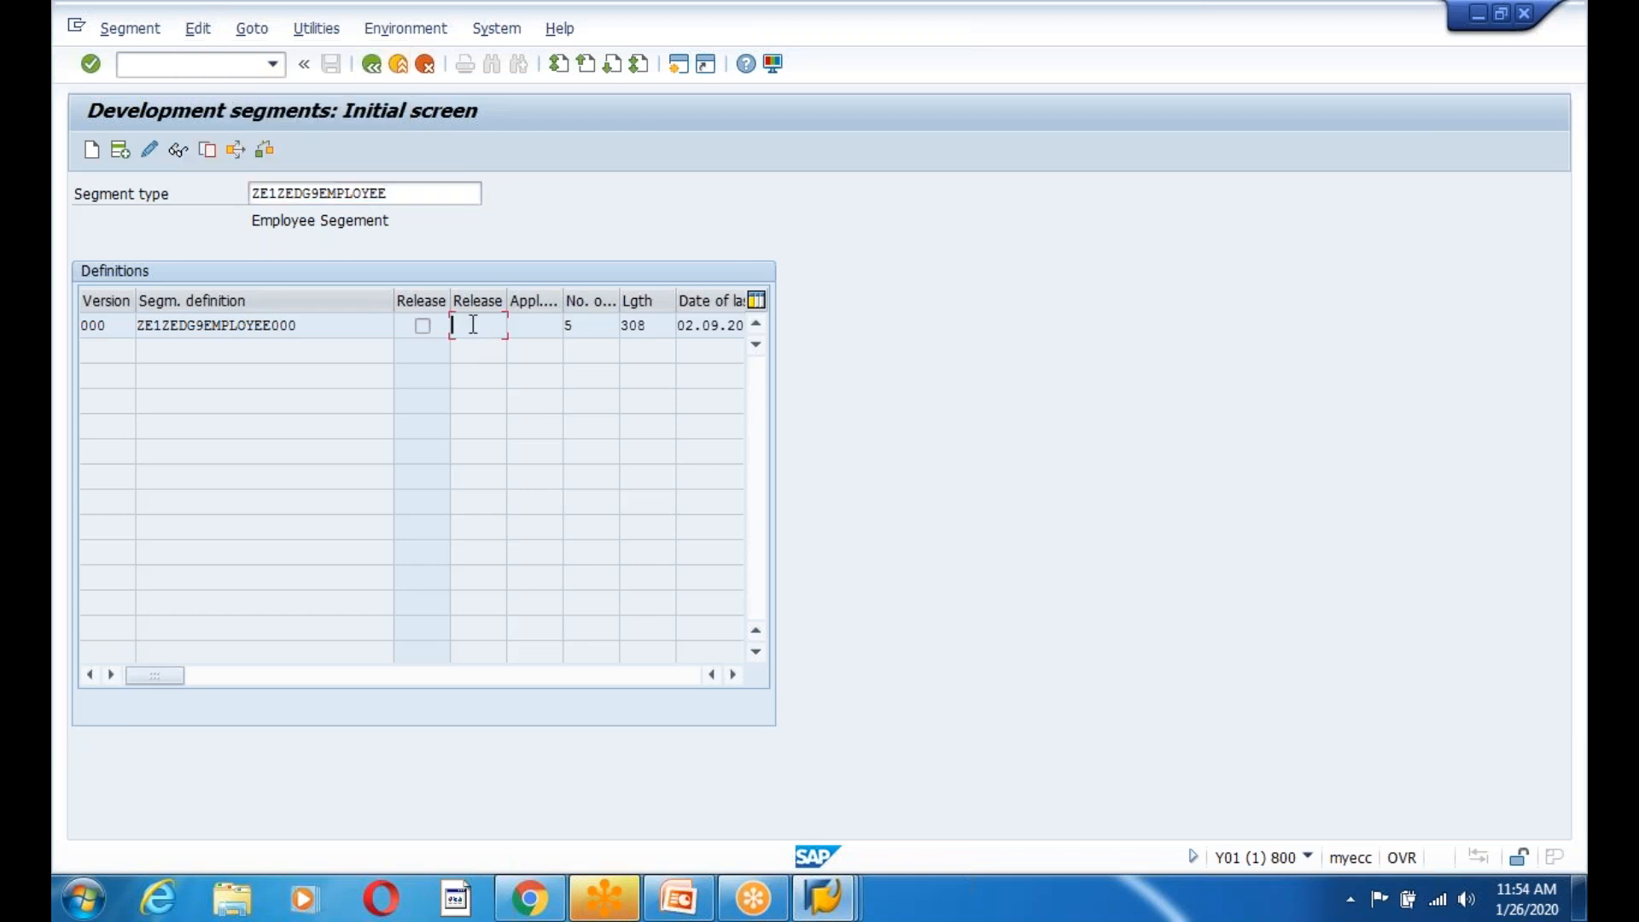
{"action": "left_click", "coordinate": [198, 28]}
{"action": "left_click", "coordinate": [248, 58]}
Switch to PowerPoint and bring up the context menu for the last slide, 267.
{"action": "left_click_drag", "start_coordinate": [401, 192], "coordinate": [223, 196]}
{"action": "left_click", "coordinate": [696, 905]}
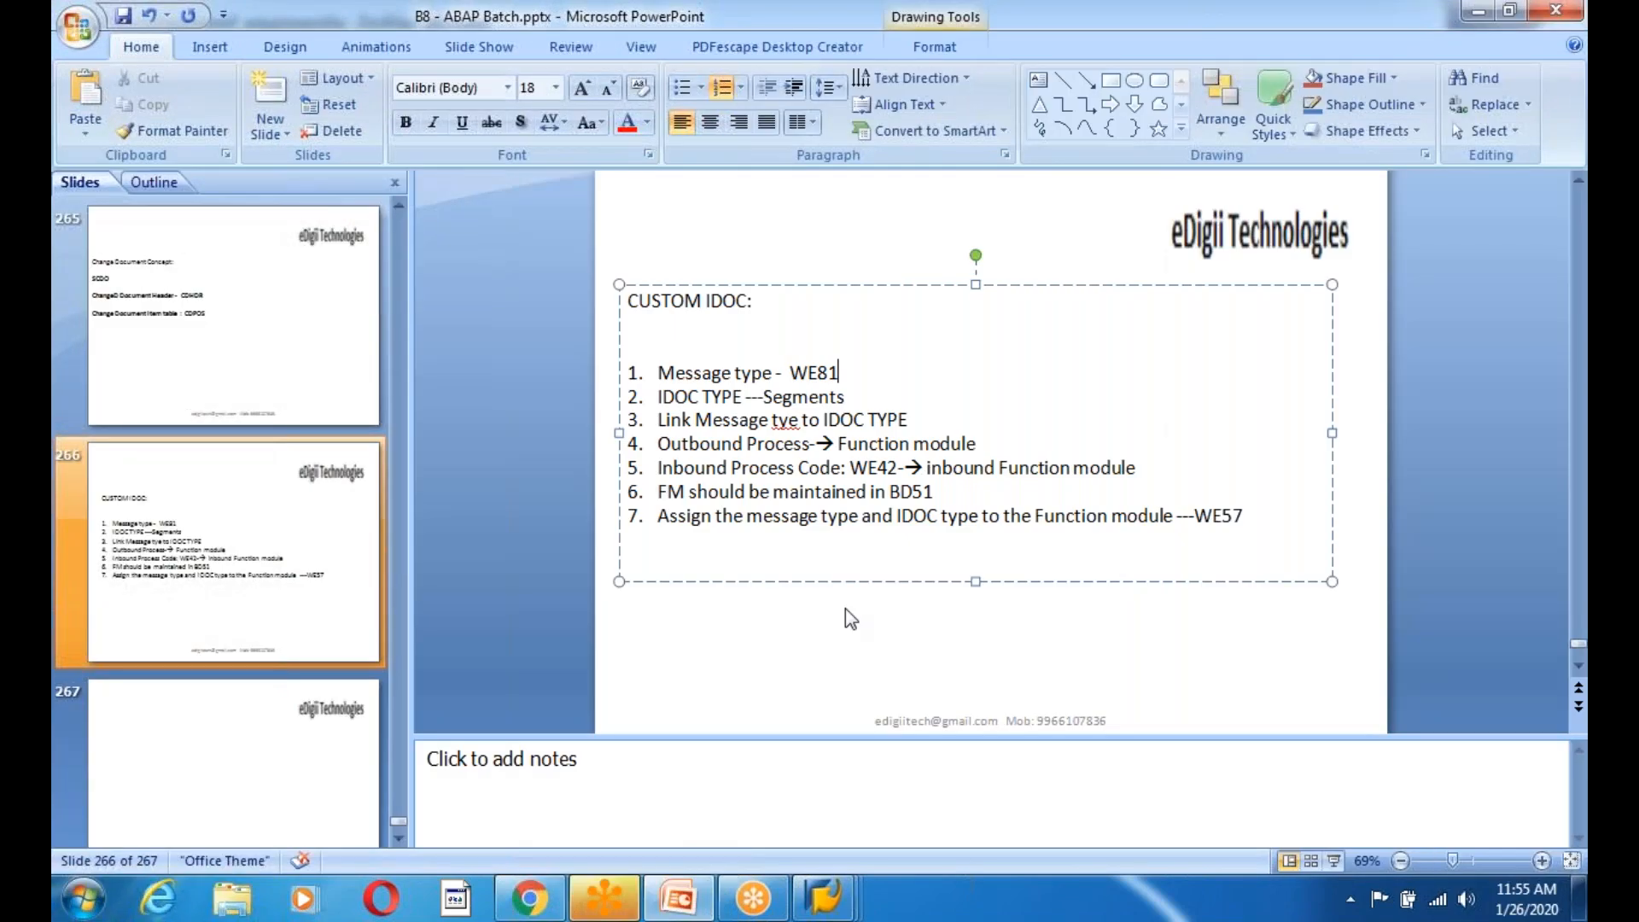
{"action": "left_click", "coordinate": [208, 757]}
{"action": "right_click", "coordinate": [208, 751]}
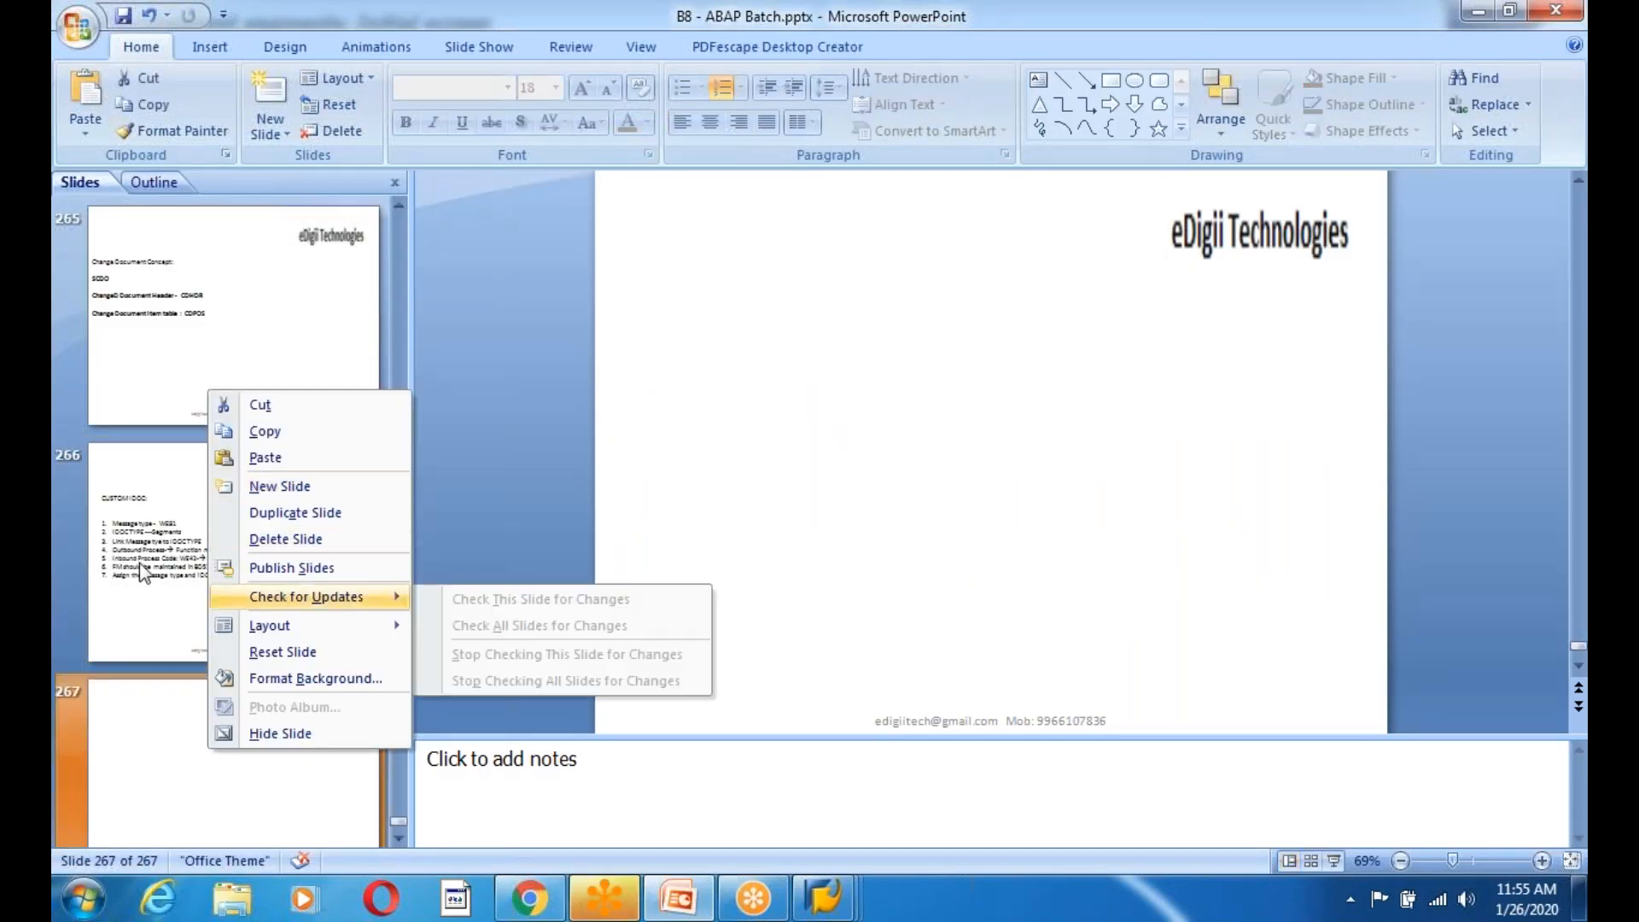
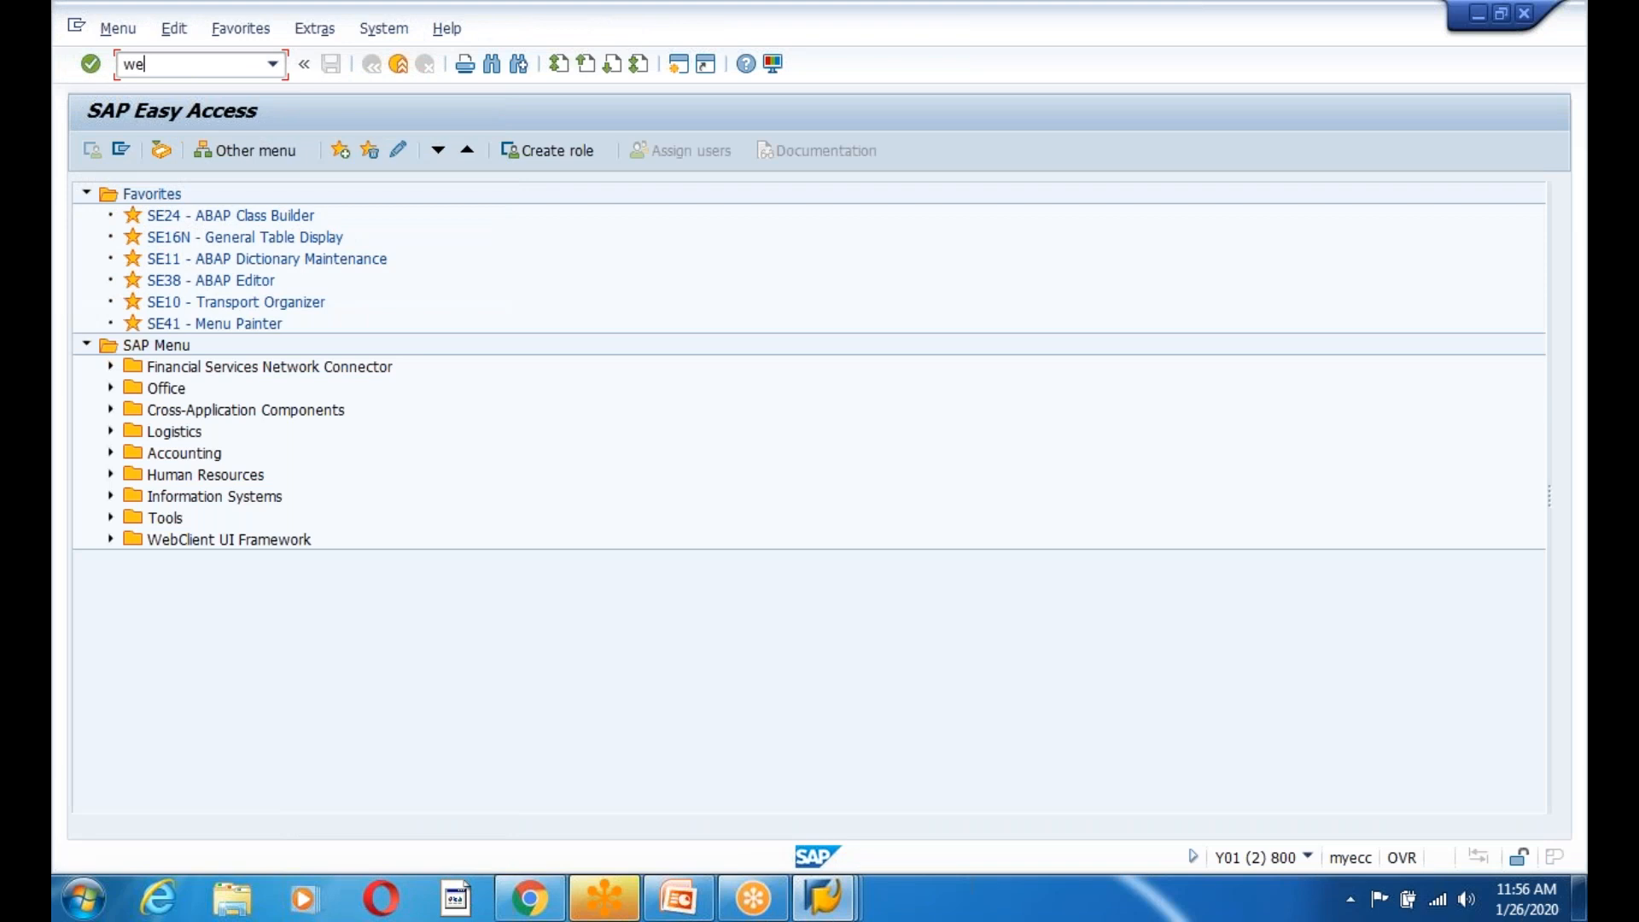
In WE31, start creating segment type ZE1ZEDG9COMPANY, dismissing the name-length notice.
{"action": "type", "text": "31"}
{"action": "key", "text": "Return"}
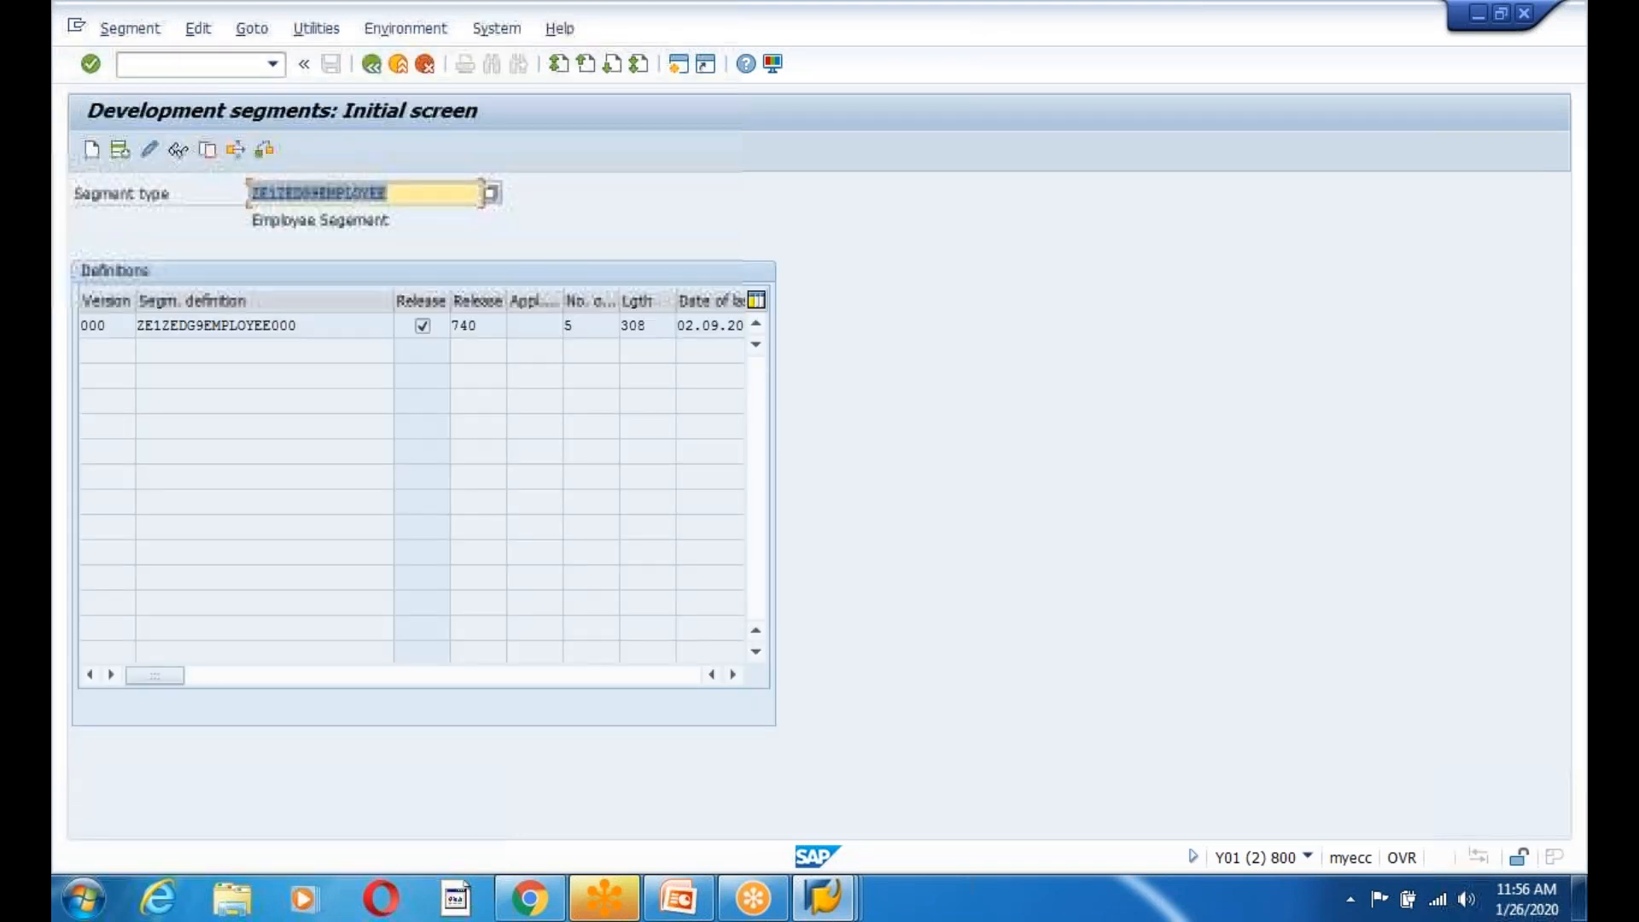
{"action": "left_click", "coordinate": [438, 197]}
{"action": "key", "text": "BackSpace"}
{"action": "key", "text": "BackSpace"}
{"action": "key", "text": "BackSpace"}
{"action": "key", "text": "BackSpace"}
{"action": "key", "text": "BackSpace"}
{"action": "key", "text": "BackSpace"}
{"action": "key", "text": "BackSpace"}
{"action": "key", "text": "BackSpace"}
{"action": "key", "text": "BackSpace"}
{"action": "key", "text": "BackSpace"}
{"action": "key", "text": "BackSpace"}
{"action": "key", "text": "BackSpace"}
{"action": "key", "text": "BackSpace"}
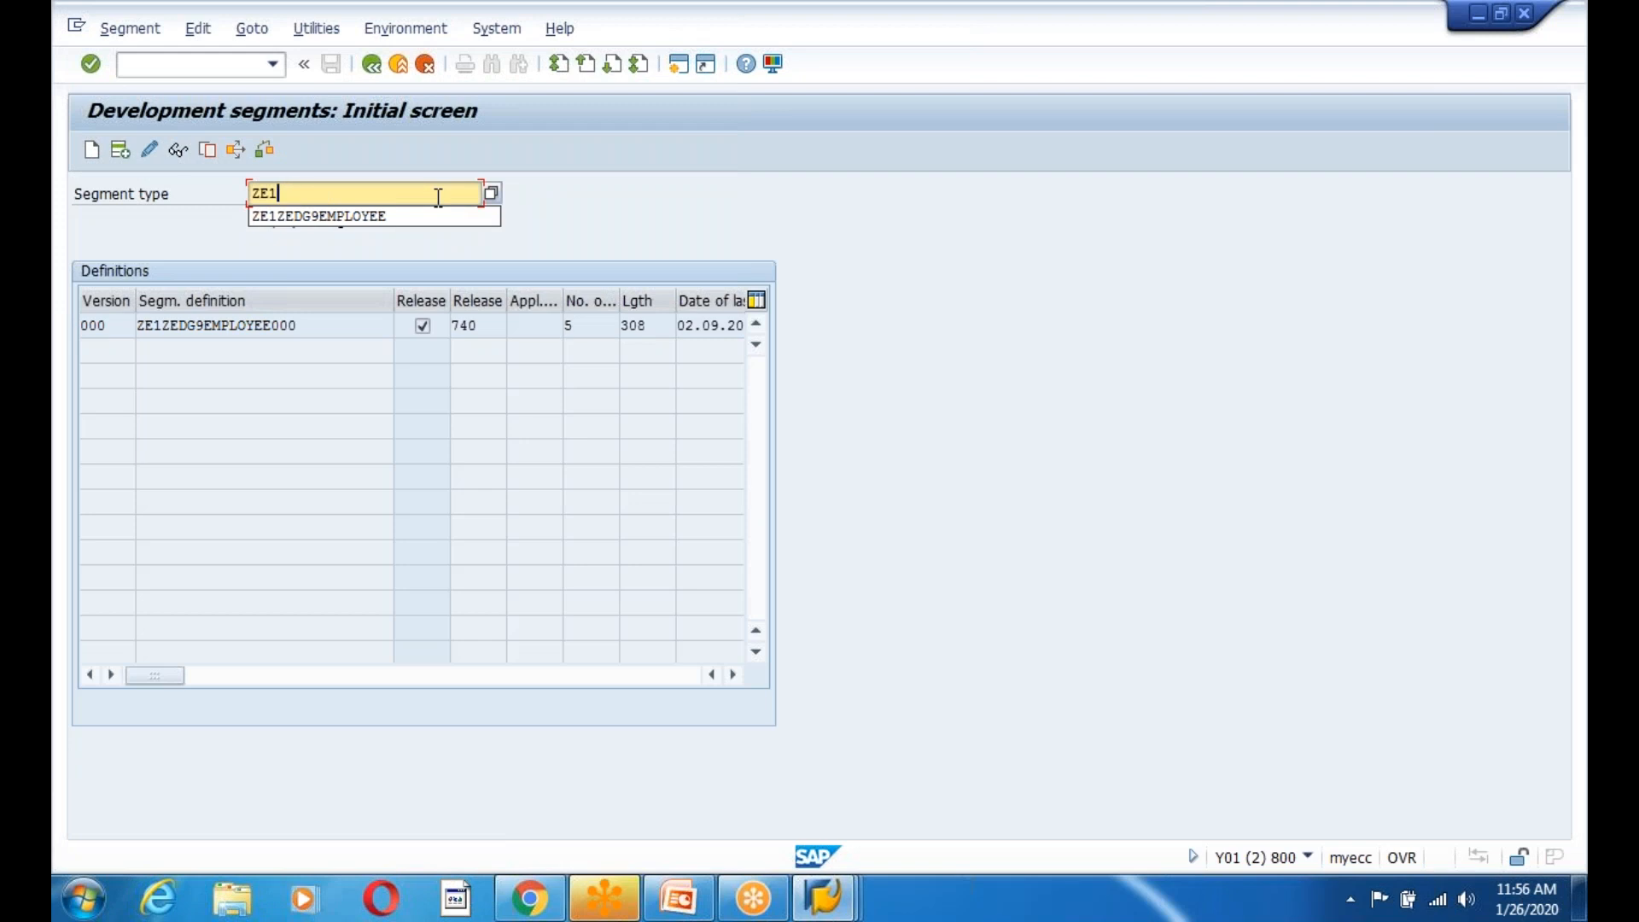
{"action": "type", "text": "ZEDG9COMPANY"}
{"action": "key", "text": "Return"}
{"action": "key", "text": "ctrl+c"}
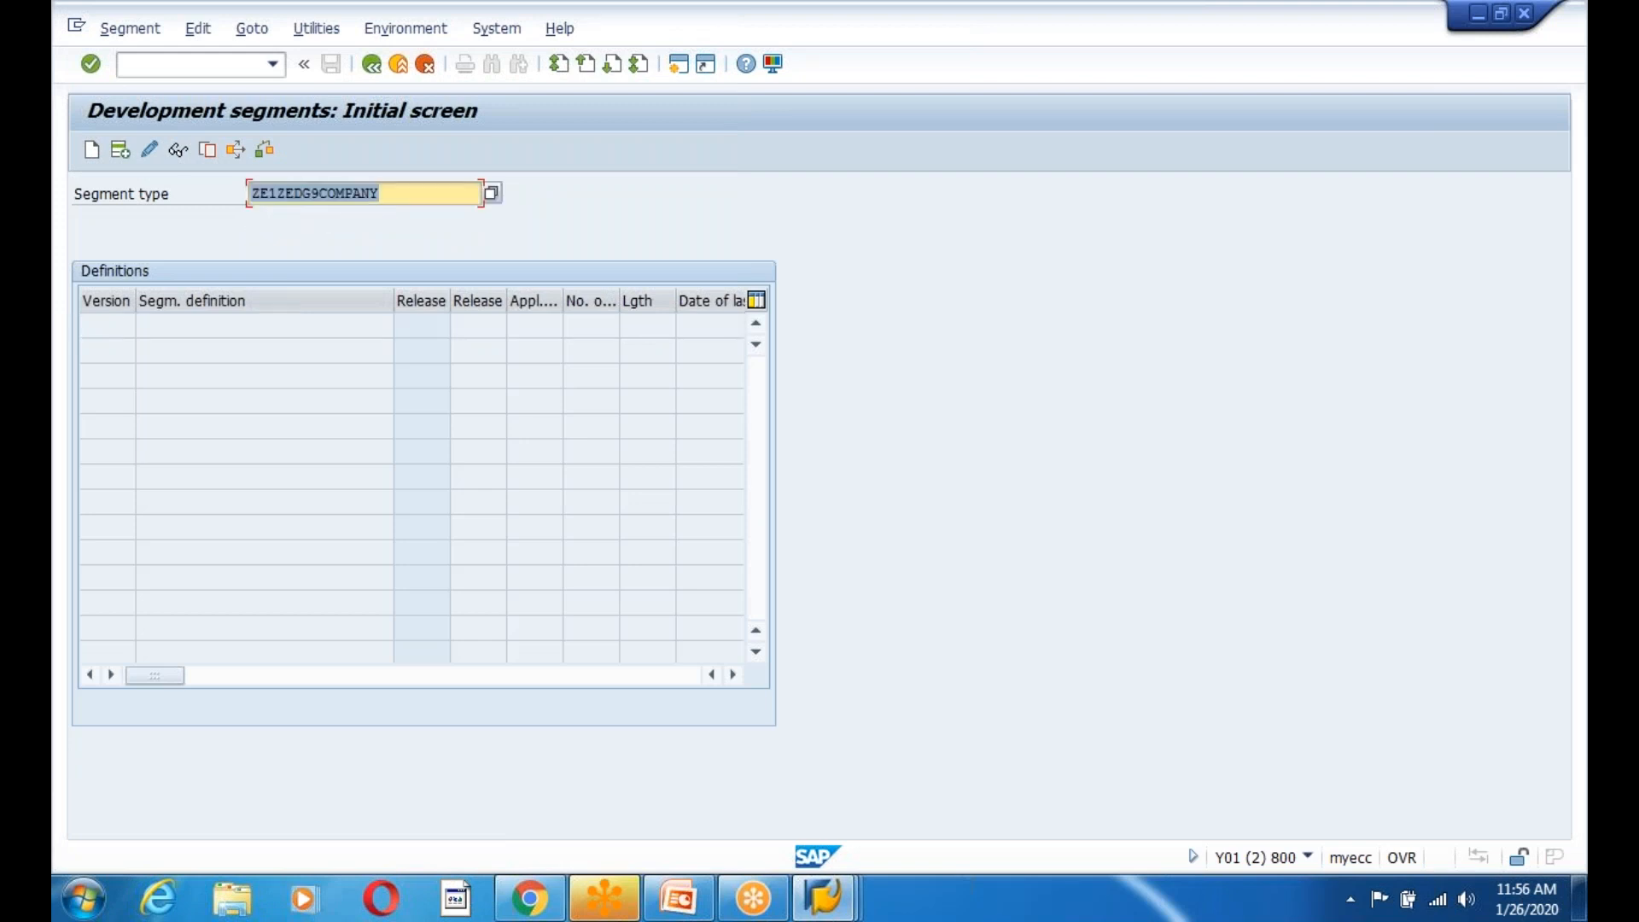
{"action": "left_click", "coordinate": [92, 150]}
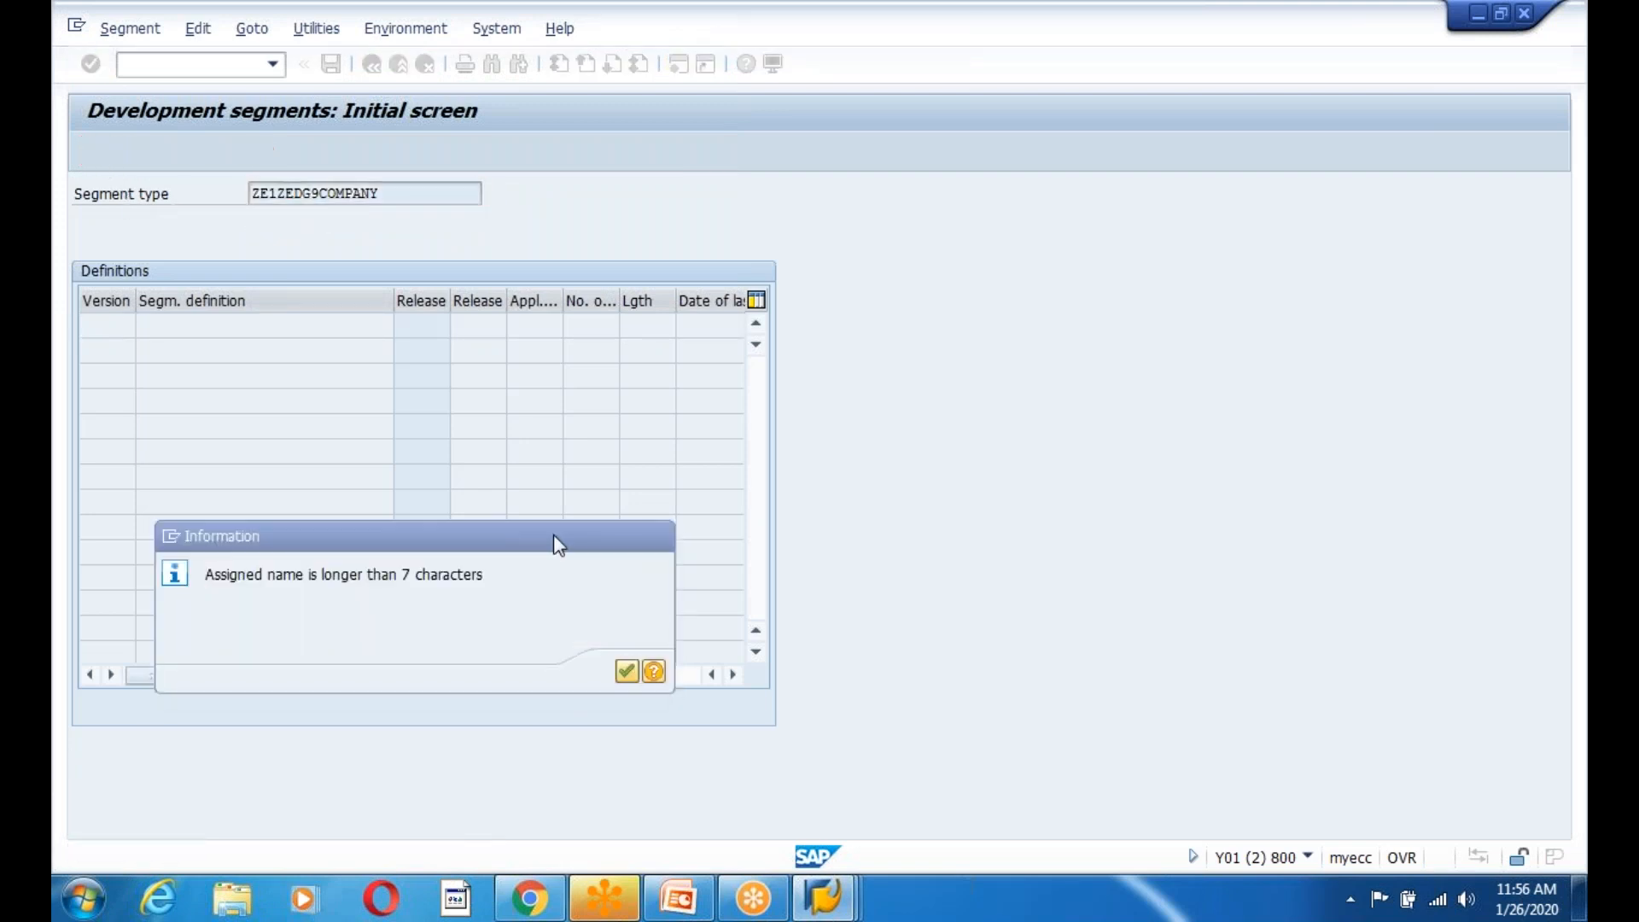
{"action": "key", "text": "Return"}
Add ZE1ZEDG9COMPANY as step 4 on the slide and enter short description 'Company Details'.
{"action": "left_click", "coordinate": [677, 903]}
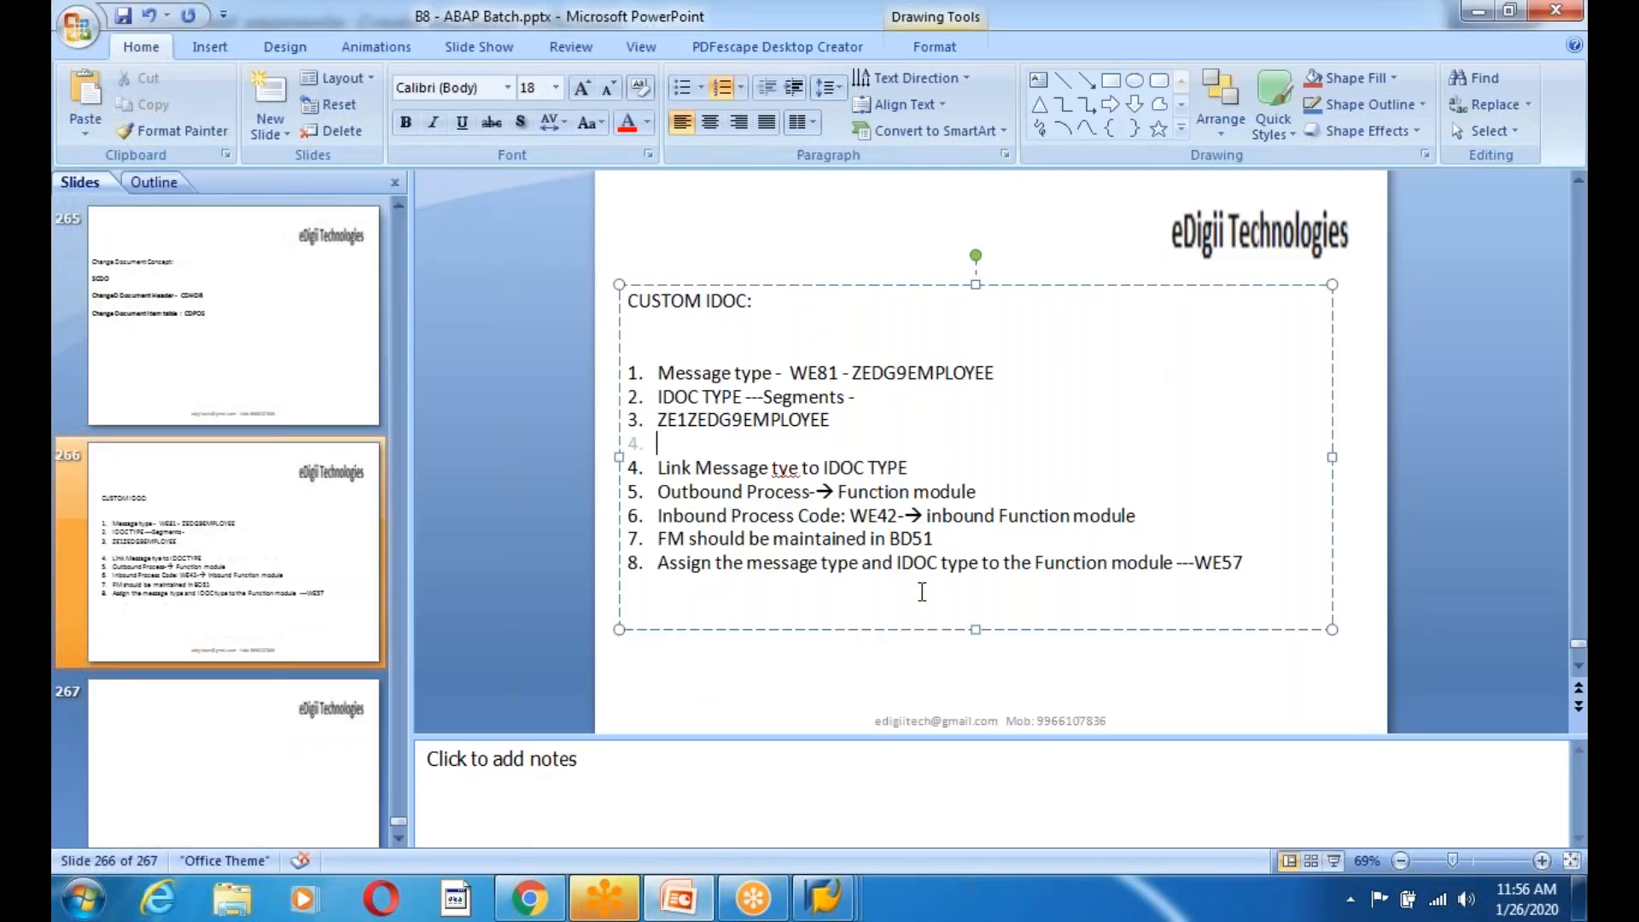
{"action": "key", "text": "ctrl+v"}
{"action": "key", "text": "alt+Tab"}
{"action": "left_click", "coordinate": [303, 246]}
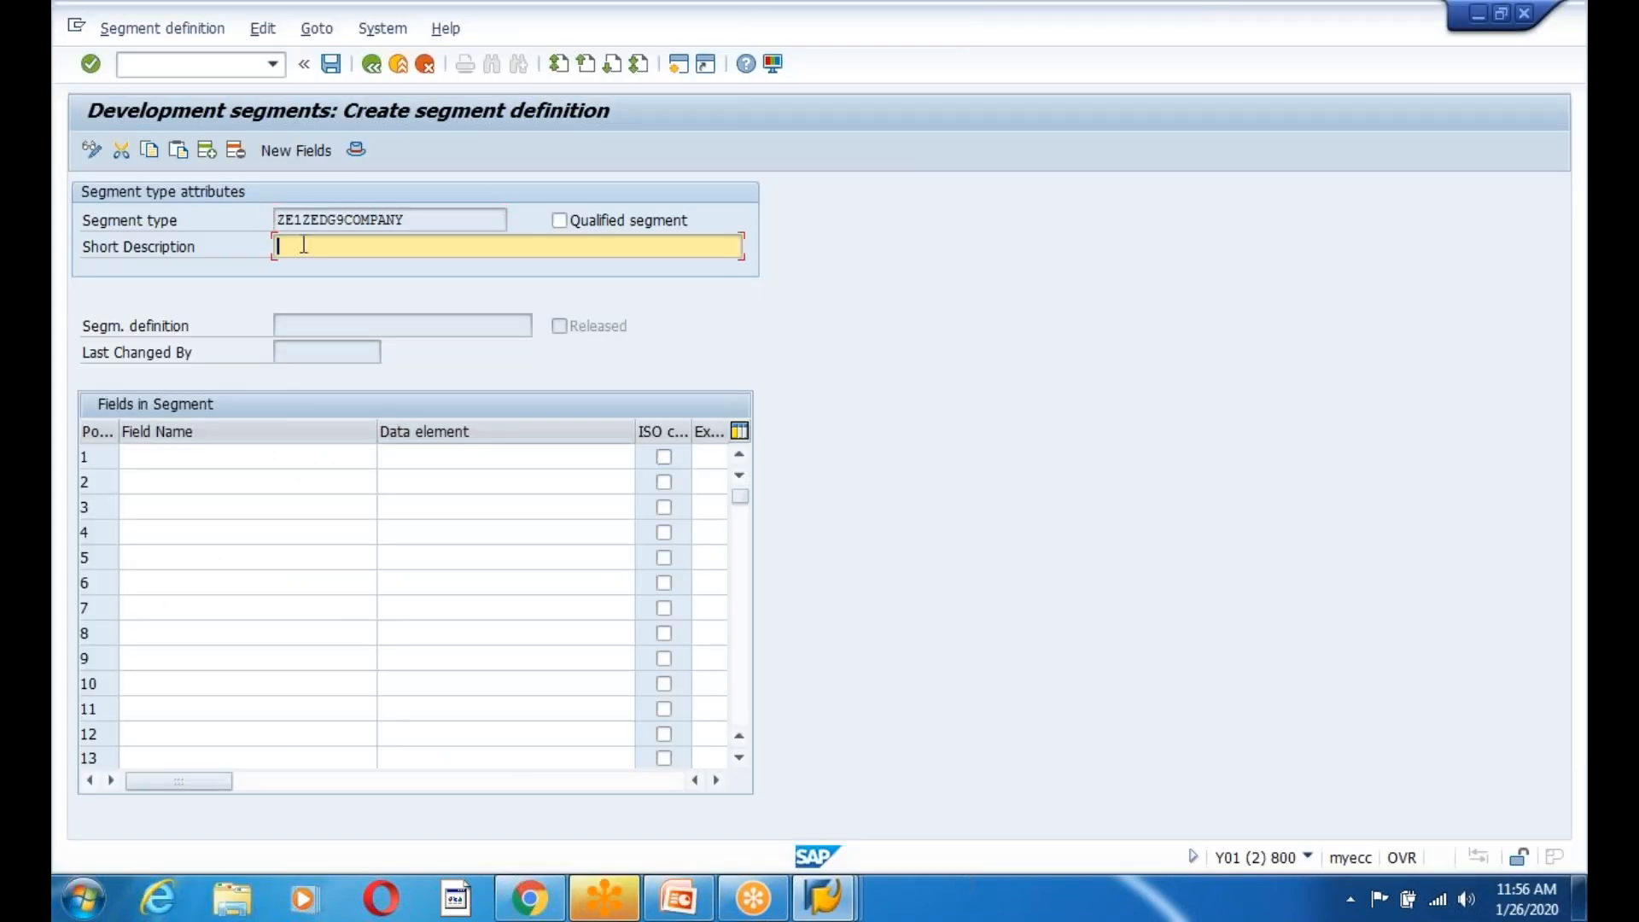
{"action": "type", "text": "Company Details"}
Copy the field names COMPAMNYID through EMAIL from table ZEDG9COMPANY.
{"action": "left_click", "coordinate": [216, 463]}
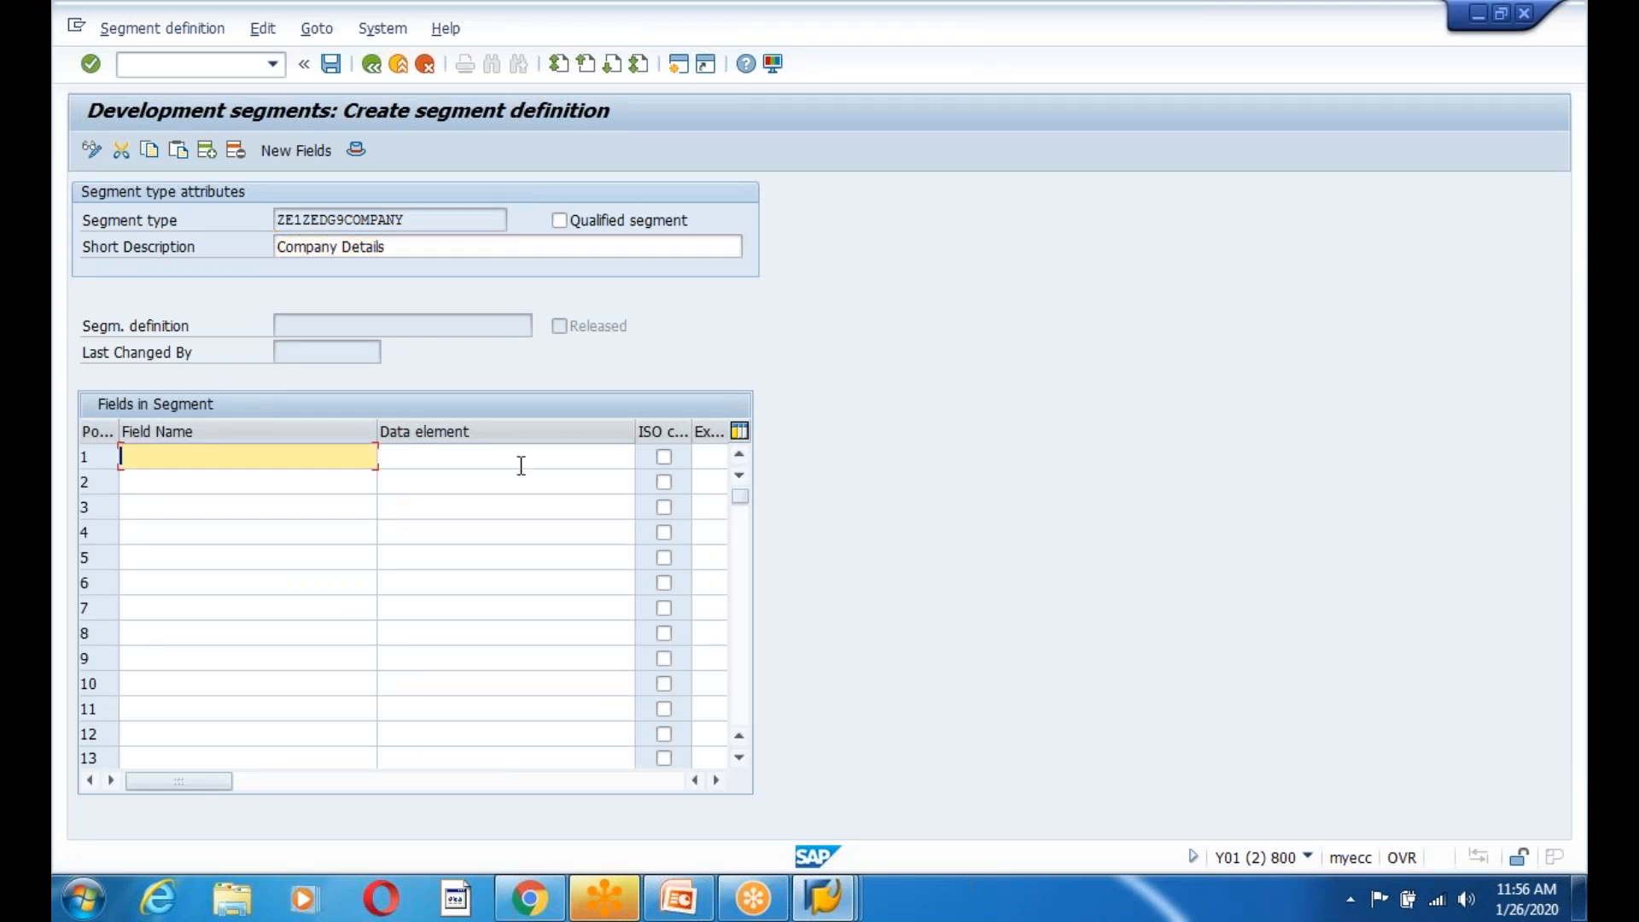
{"action": "left_click", "coordinate": [679, 898]}
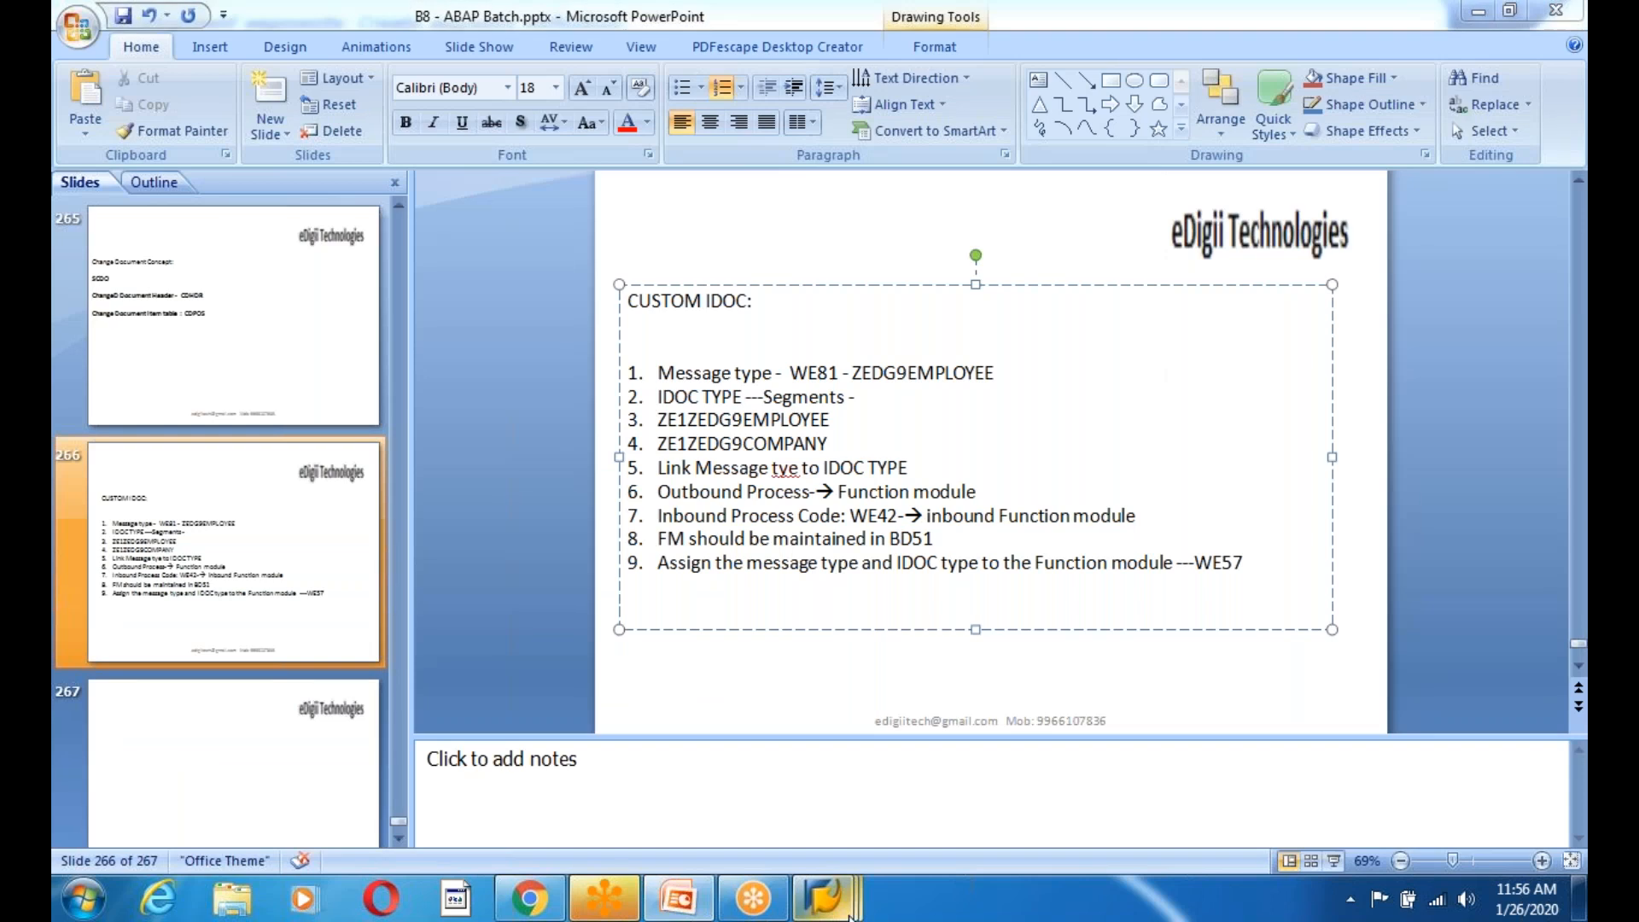
{"action": "mouse_move", "coordinate": [860, 887]}
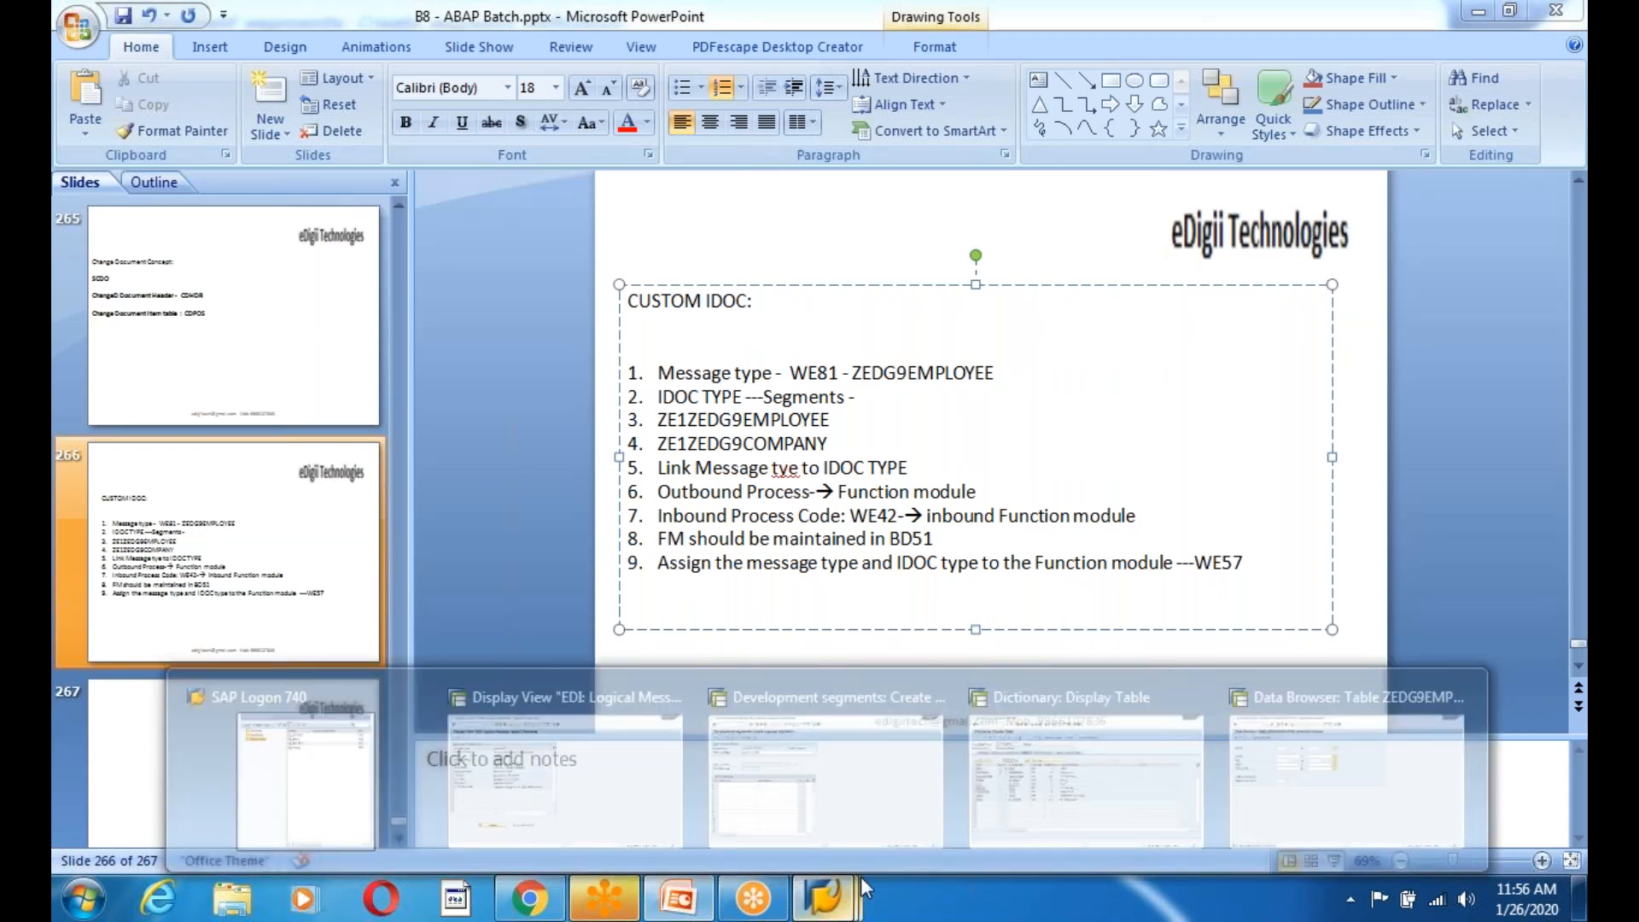
{"action": "left_click", "coordinate": [1103, 787]}
{"action": "key", "text": "ctrl+y"}
{"action": "left_click_drag", "start_coordinate": [102, 376], "coordinate": [239, 556]}
{"action": "key", "text": "ctrl+c"}
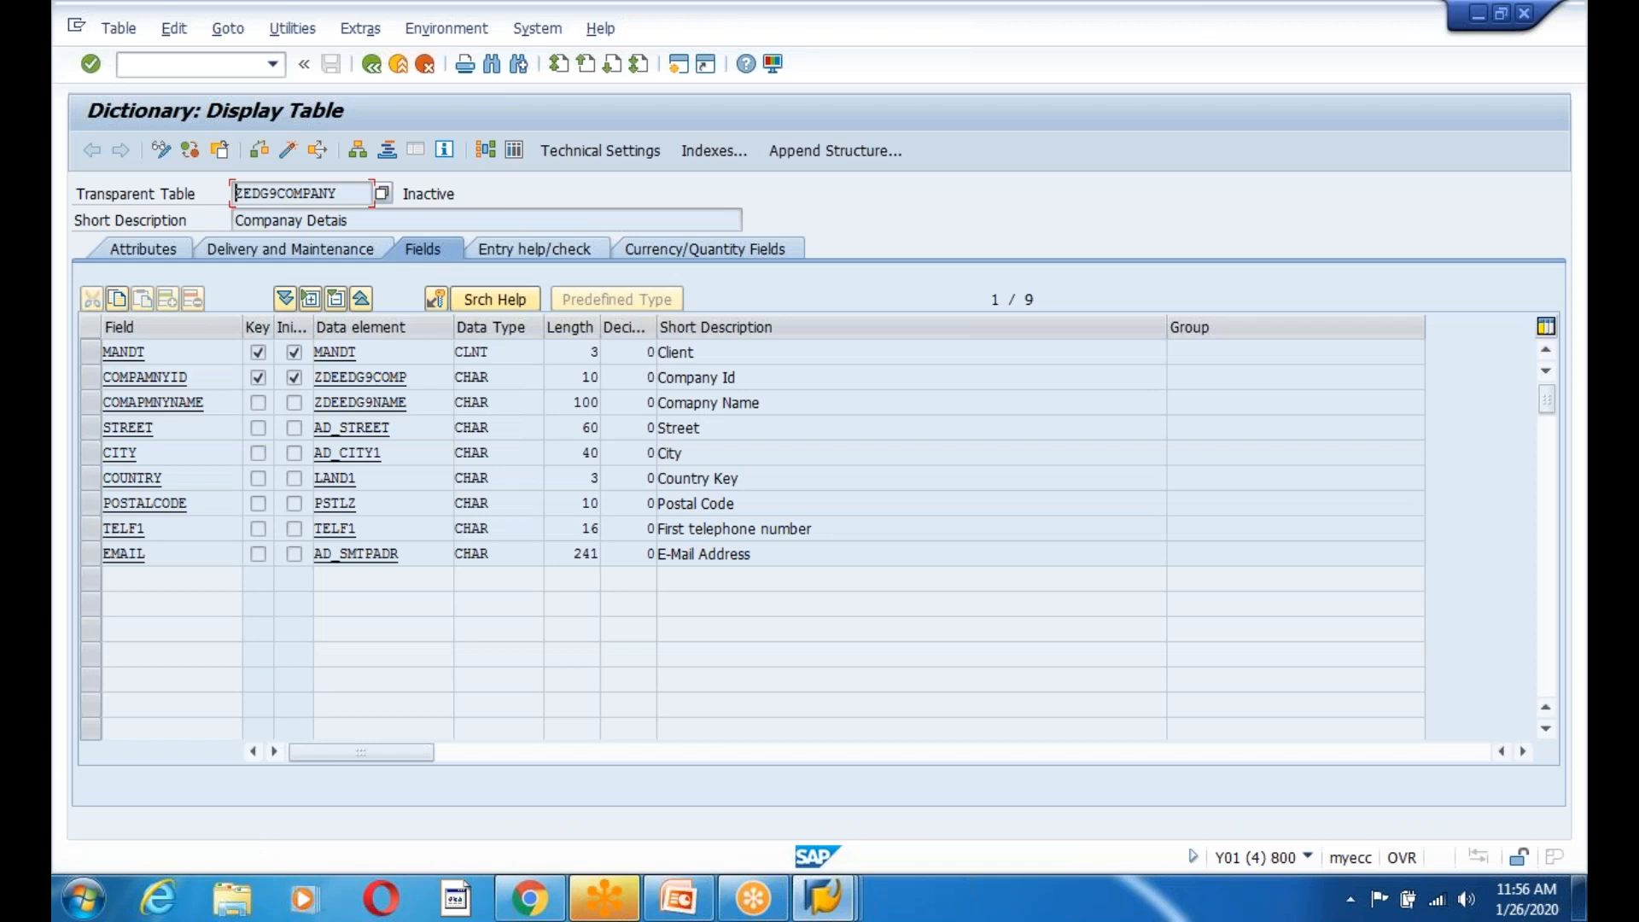
{"action": "left_click", "coordinate": [679, 898]}
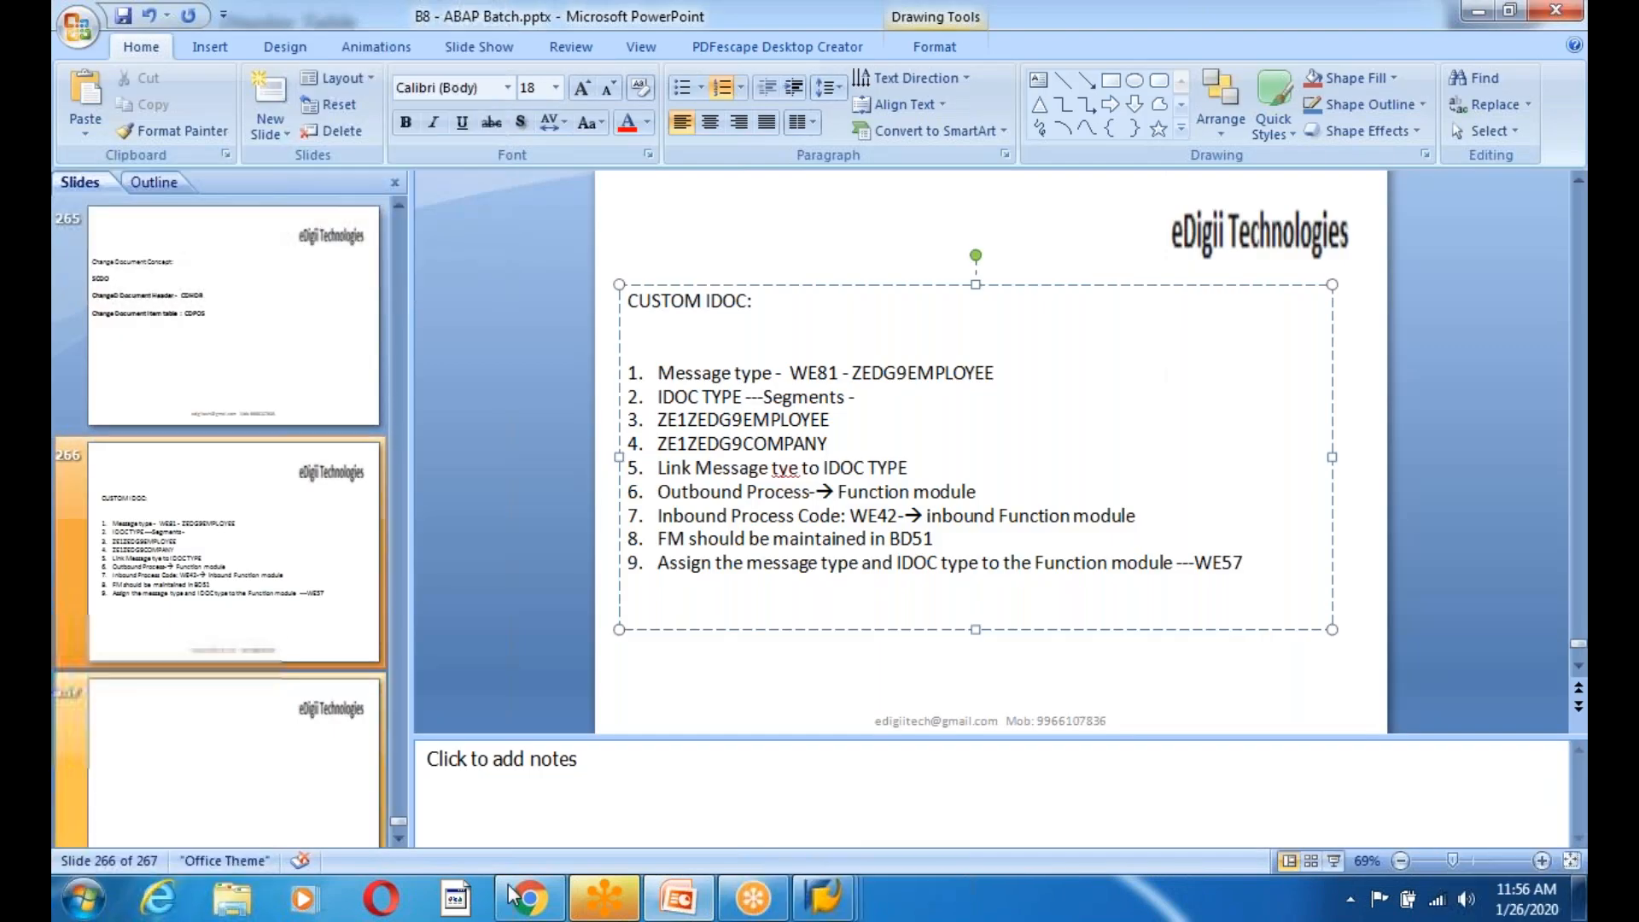
{"action": "mouse_move", "coordinate": [824, 896]}
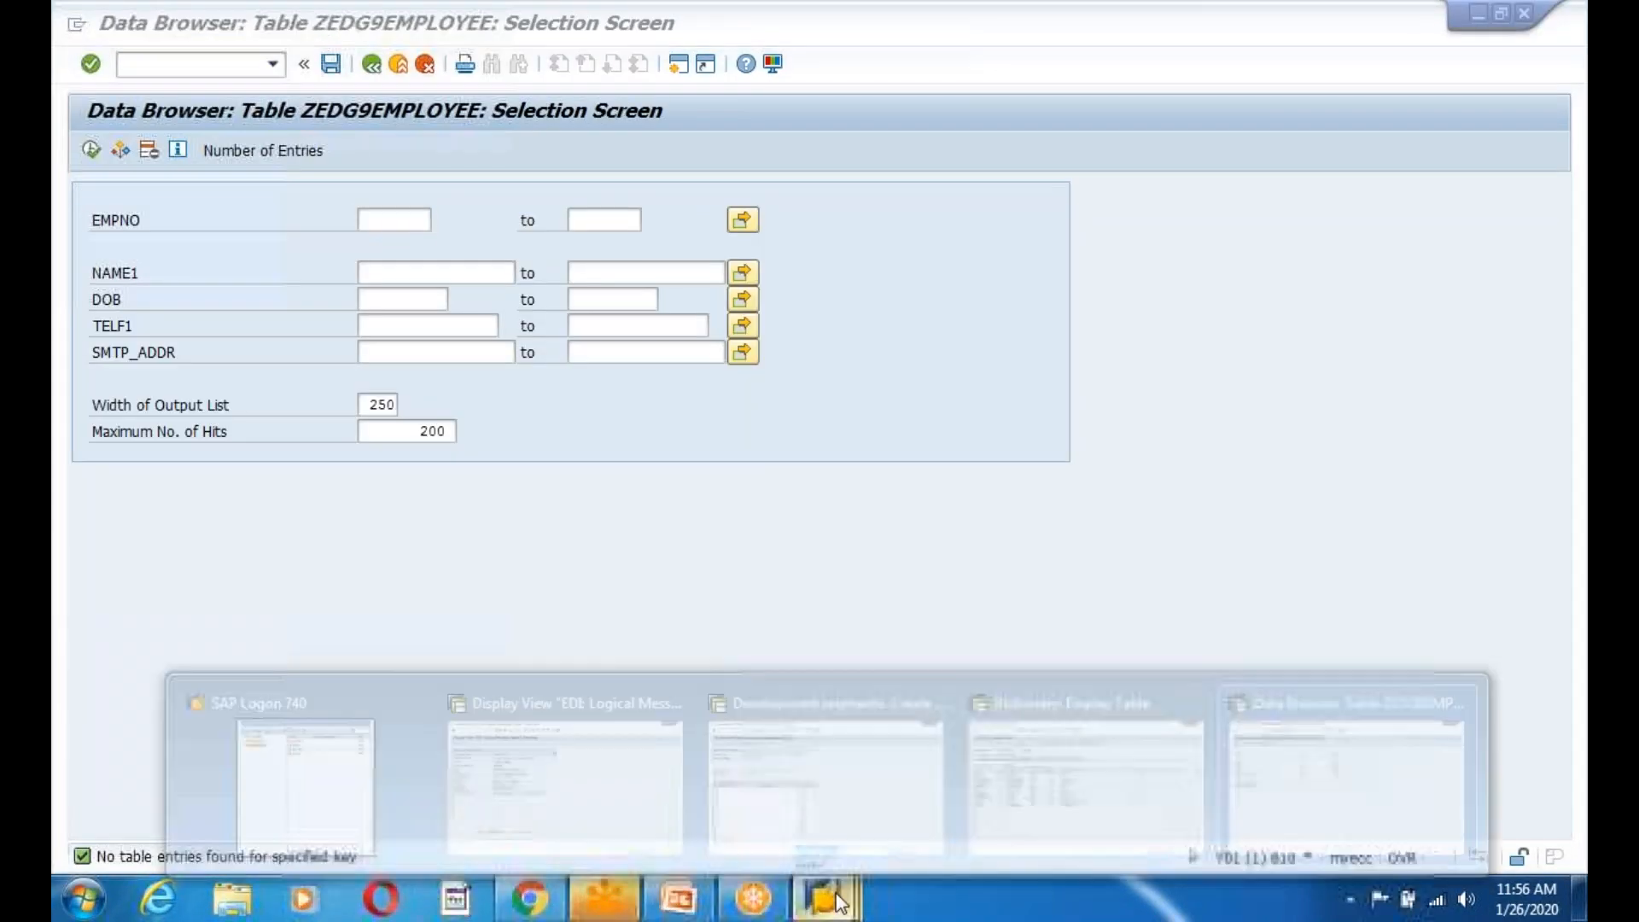
{"action": "left_click", "coordinate": [776, 845]}
Paste the eight field names into segment rows 1-8 and show the table fields again.
{"action": "left_click", "coordinate": [828, 908]}
{"action": "left_click", "coordinate": [1020, 802]}
{"action": "left_click", "coordinate": [830, 907]}
{"action": "left_click", "coordinate": [804, 812]}
{"action": "key", "text": "ctrl+v"}
{"action": "left_click", "coordinate": [391, 458]}
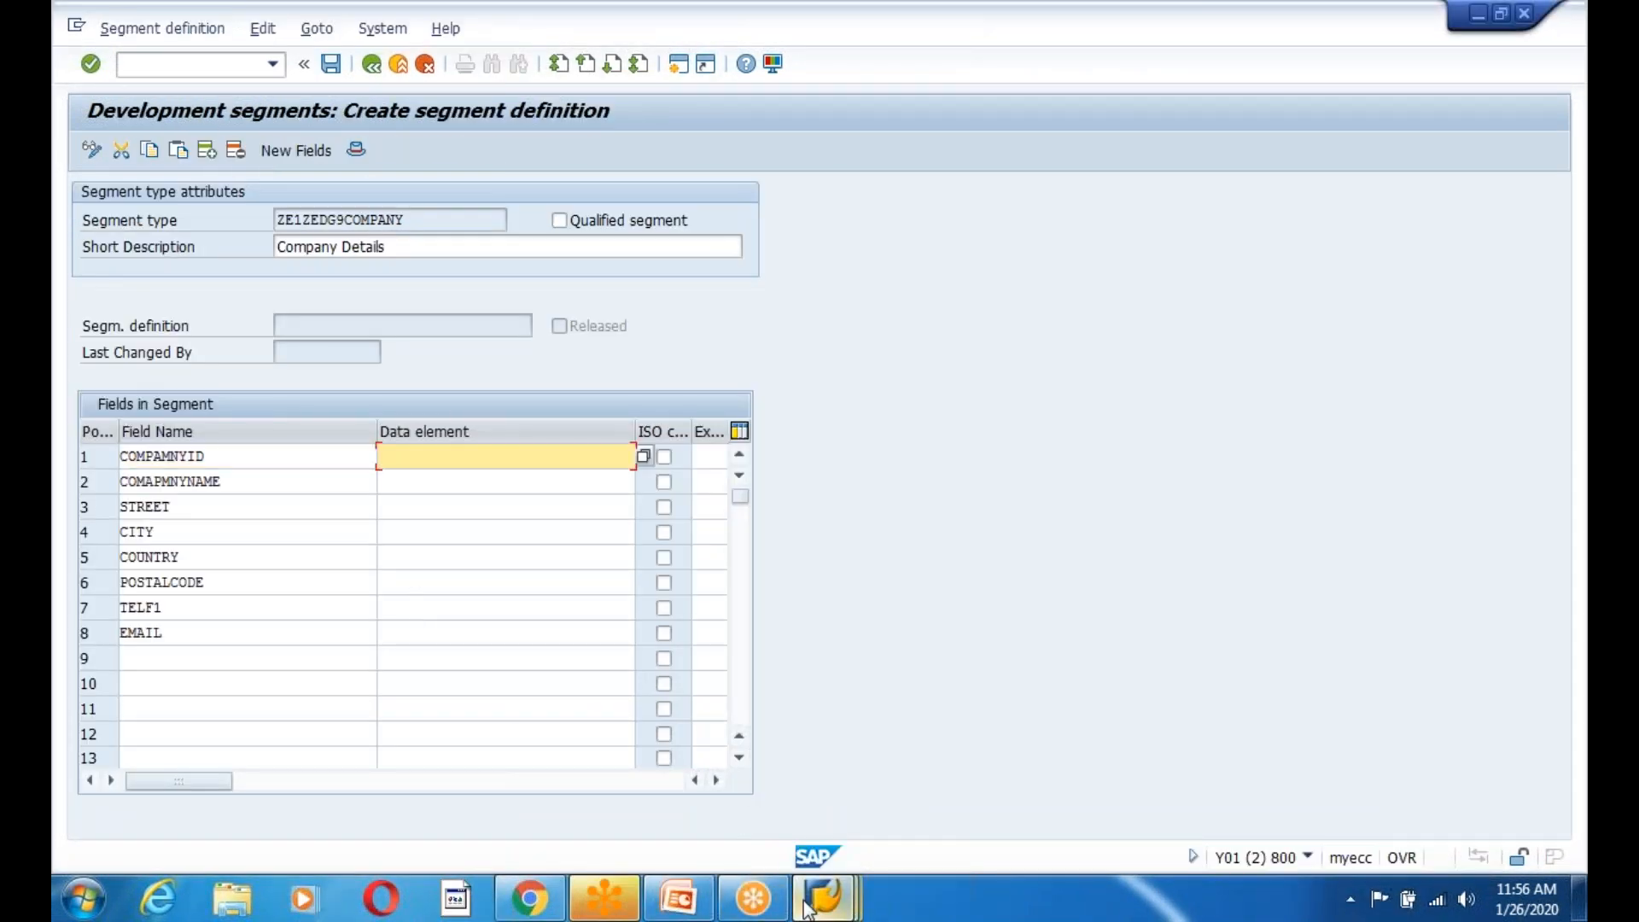
{"action": "left_click", "coordinate": [807, 907]}
{"action": "left_click", "coordinate": [990, 790]}
Copy data elements ZDEEDG9COMP through AD_SMTPADR from ZEDG9COMPANY into the eight segment fields.
{"action": "left_click", "coordinate": [921, 555]}
{"action": "left_click", "coordinate": [318, 377]}
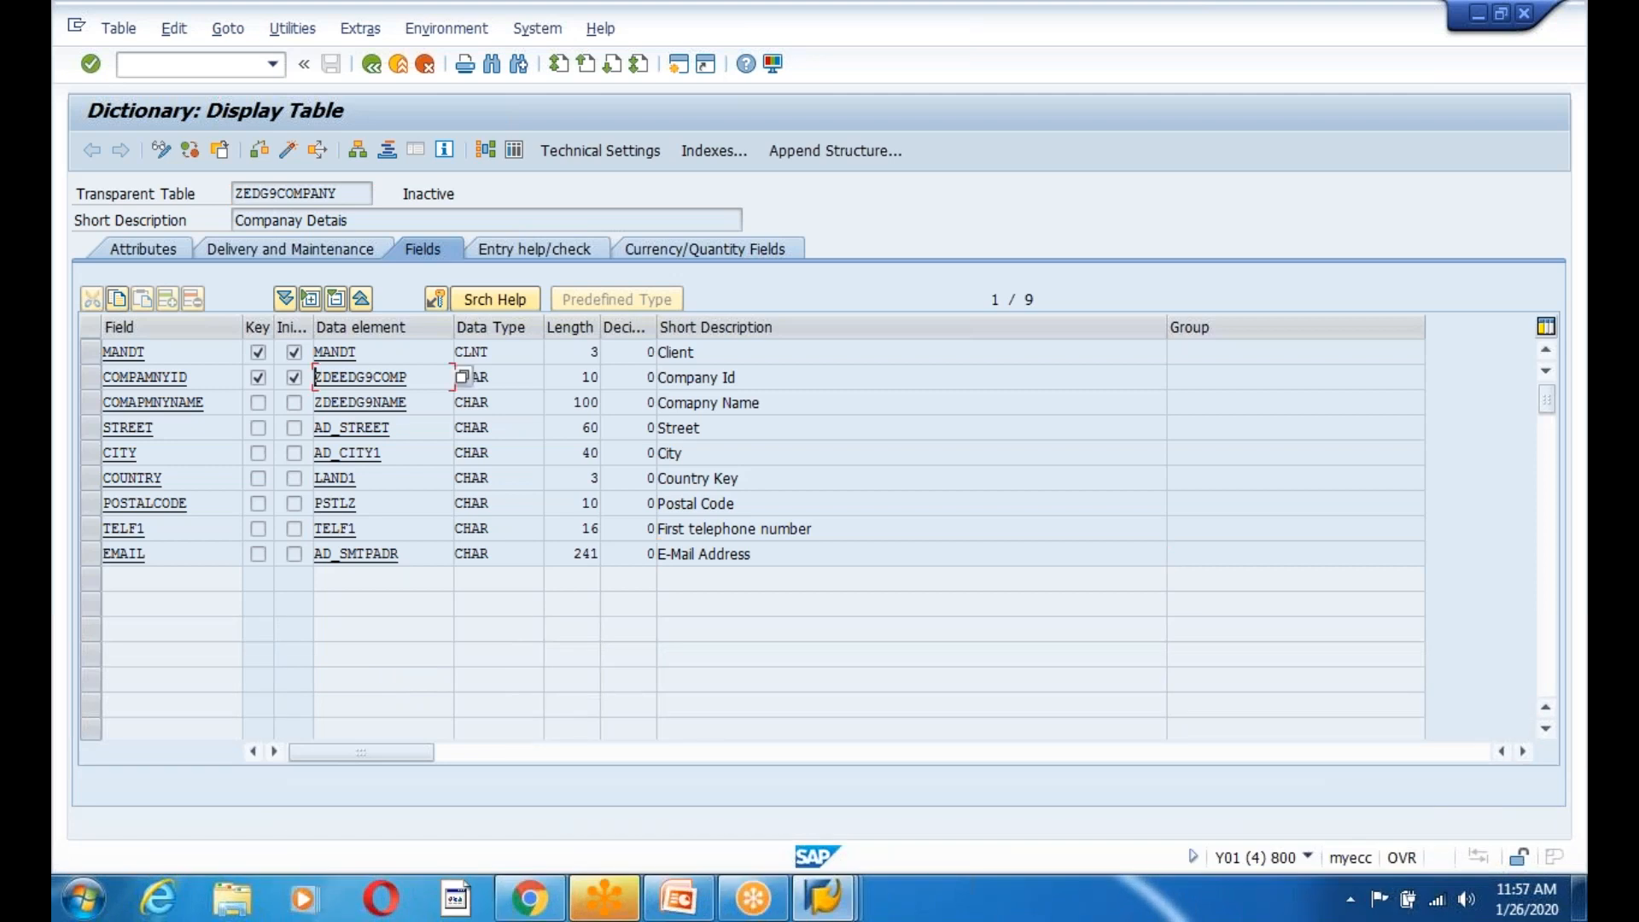
{"action": "key", "text": "ctrl+y"}
{"action": "left_click_drag", "start_coordinate": [319, 376], "coordinate": [390, 565]}
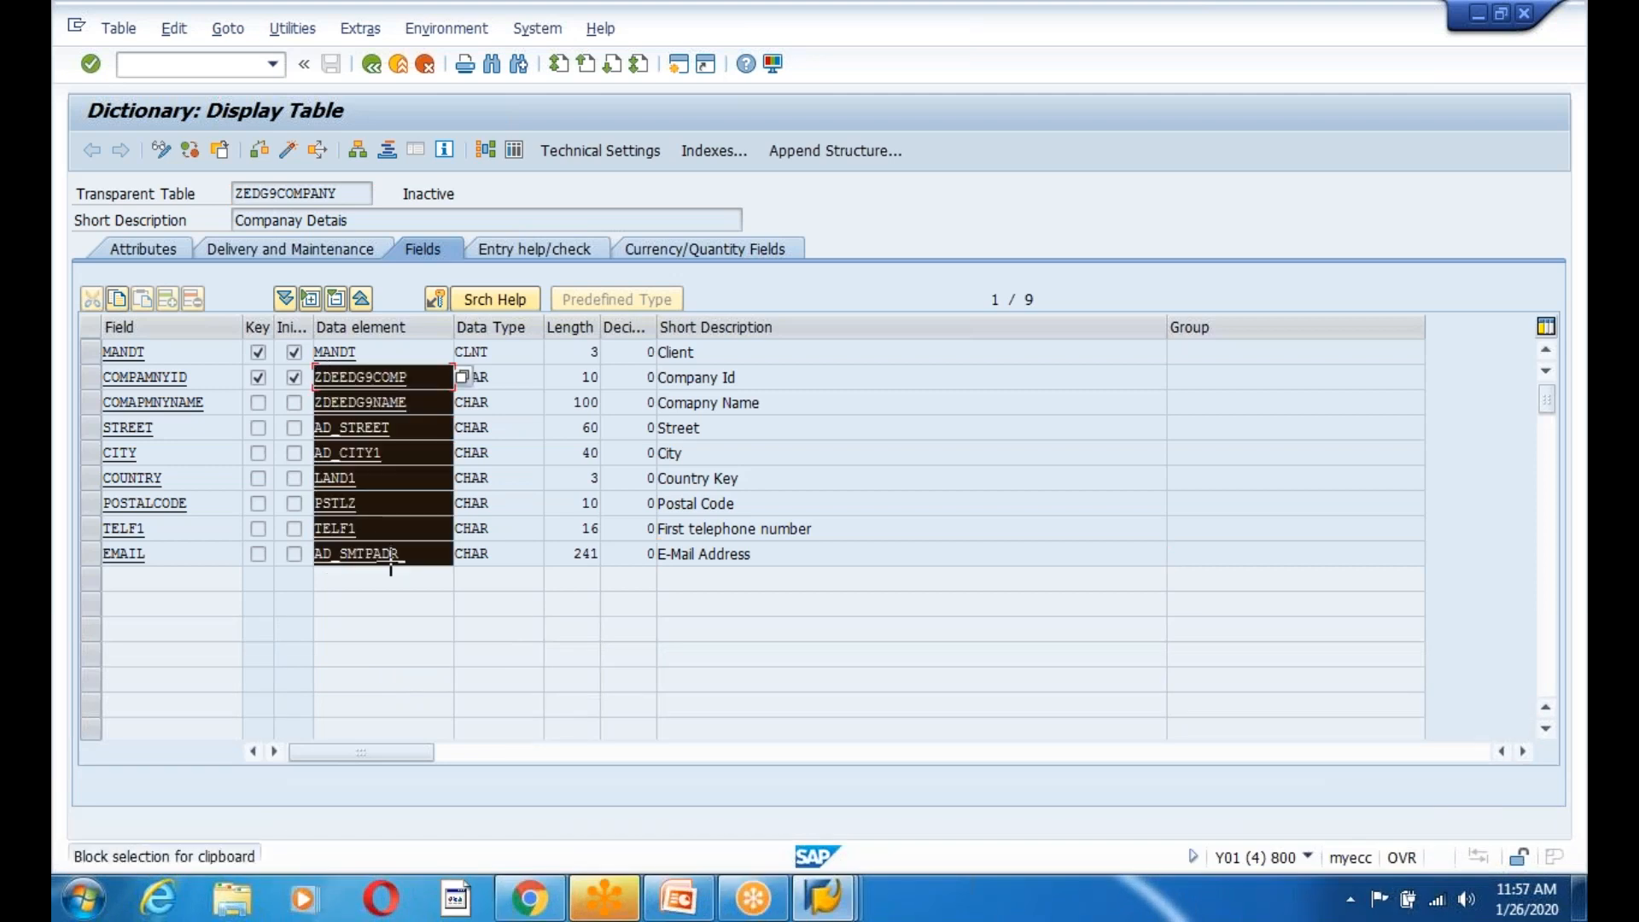
{"action": "key", "text": "ctrl+c"}
{"action": "key", "text": "alt+Tab"}
{"action": "left_click", "coordinate": [377, 454]}
{"action": "key", "text": "ctrl+v"}
{"action": "key", "text": "Return"}
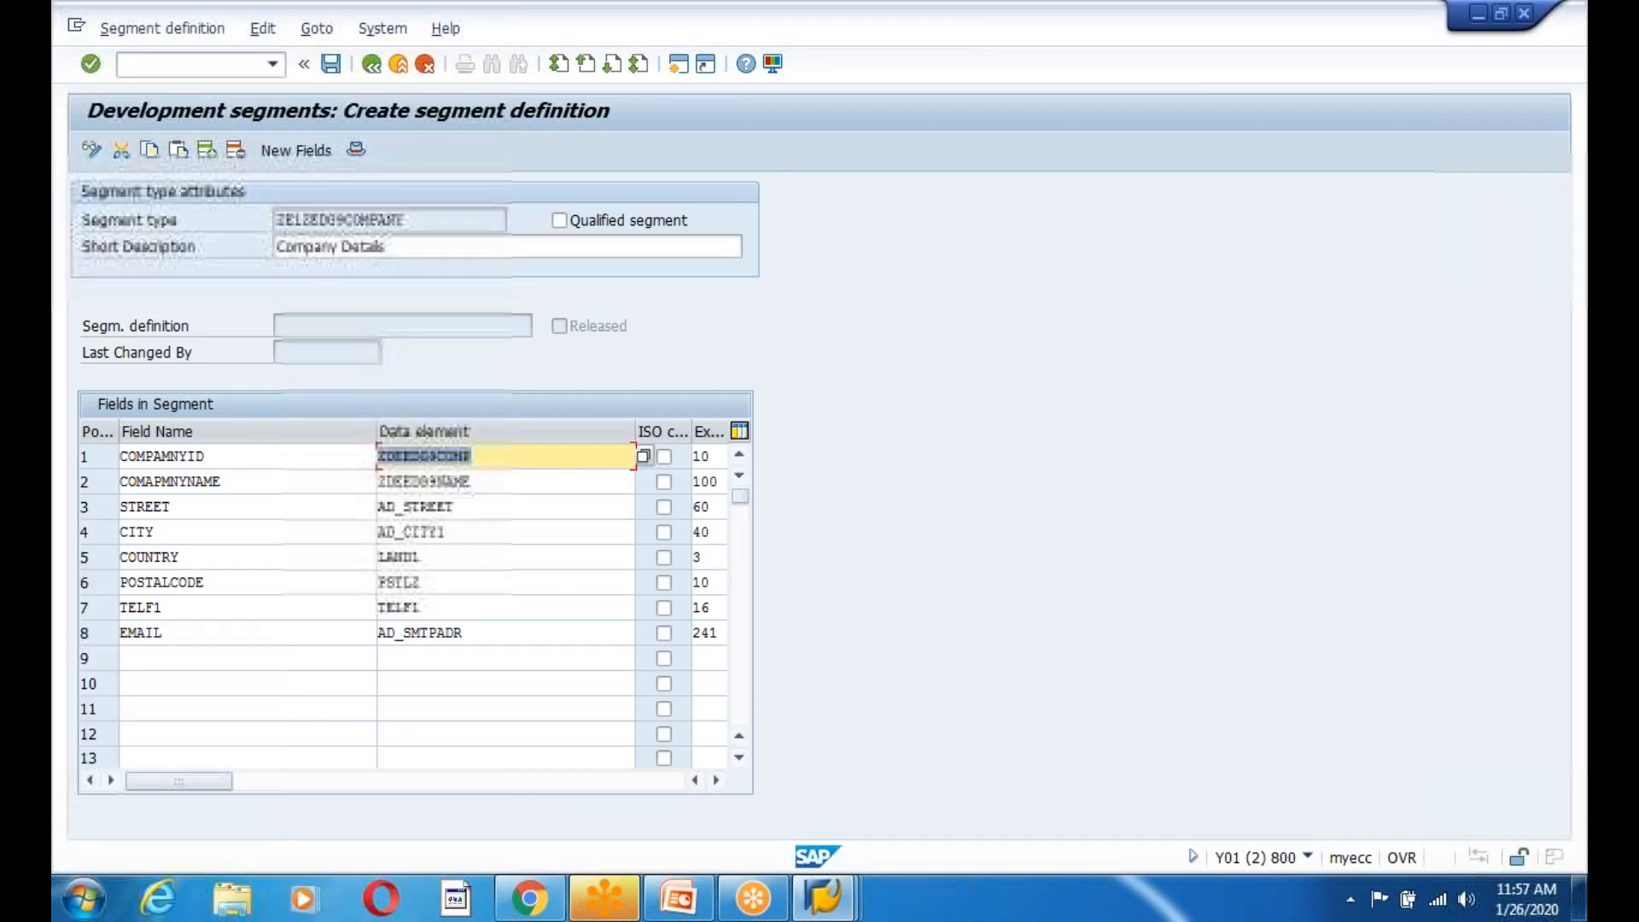
Save the segment as ZE1ZEDG9COMPANY000 in package ZEDG8 under a workbench request.
{"action": "left_click", "coordinate": [332, 65]}
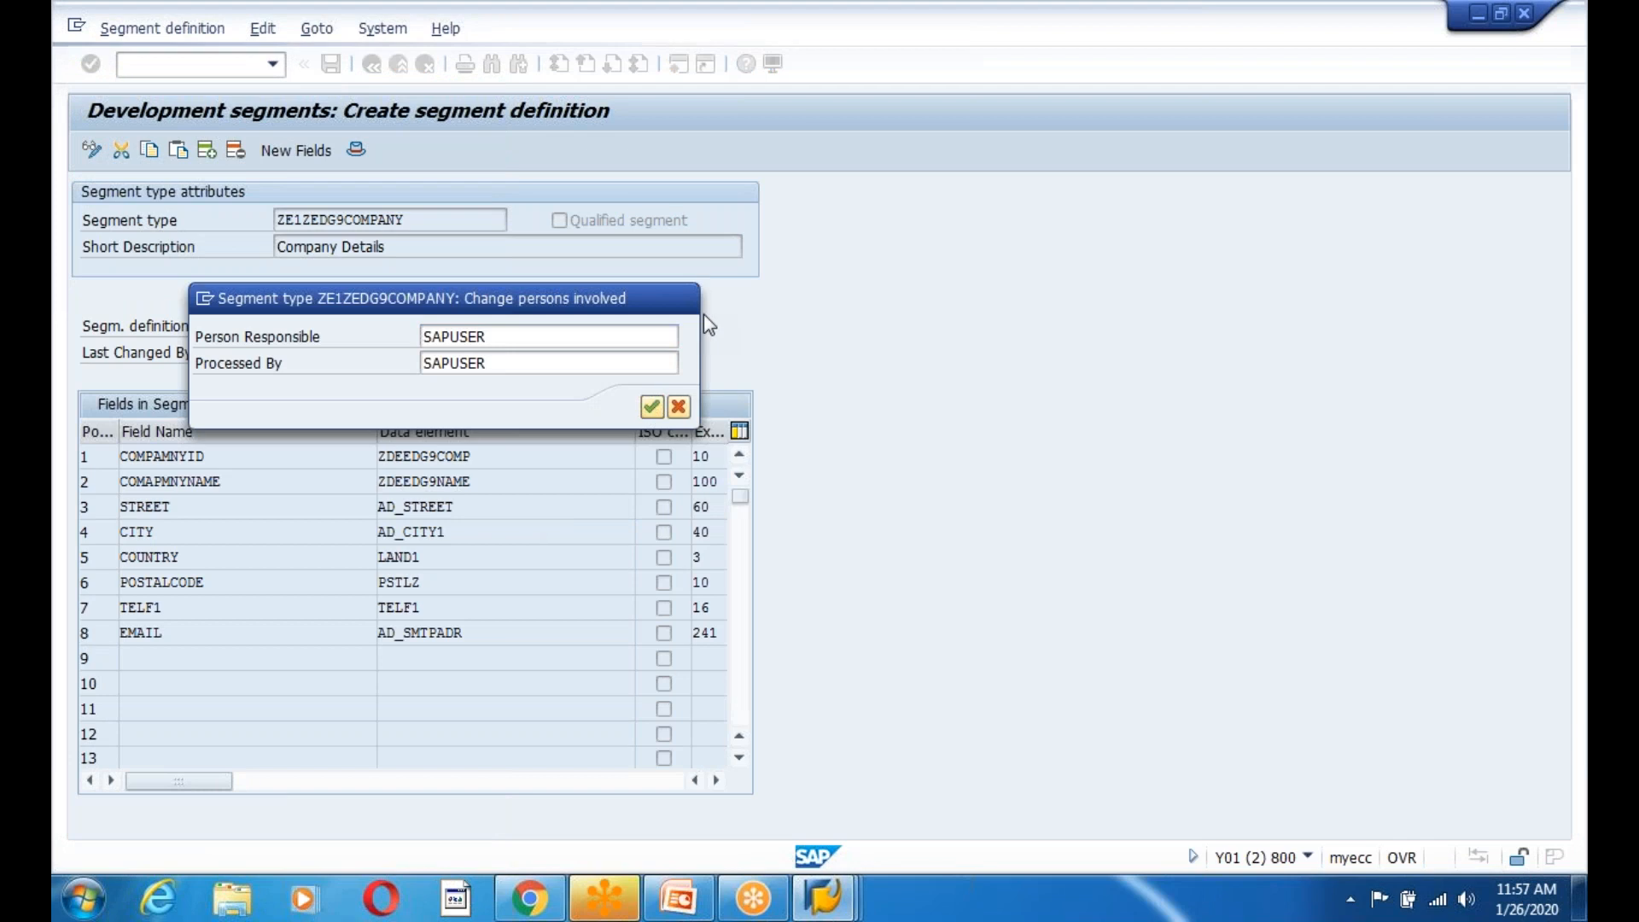
{"action": "left_click", "coordinate": [651, 406]}
{"action": "left_click", "coordinate": [427, 566]}
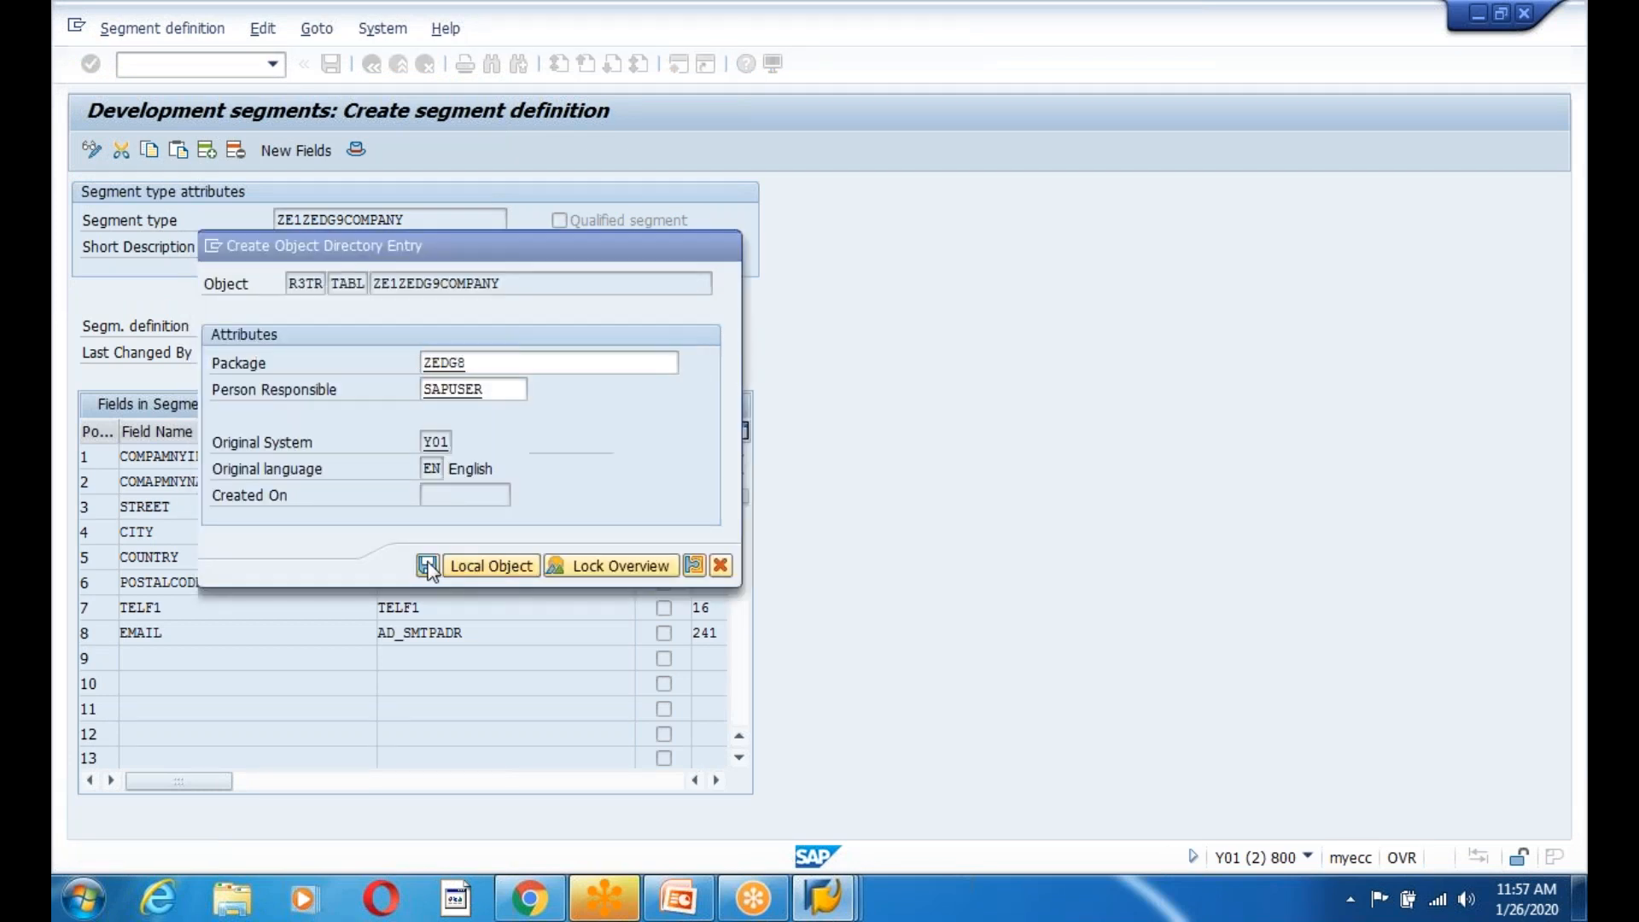
{"action": "left_click", "coordinate": [431, 411]}
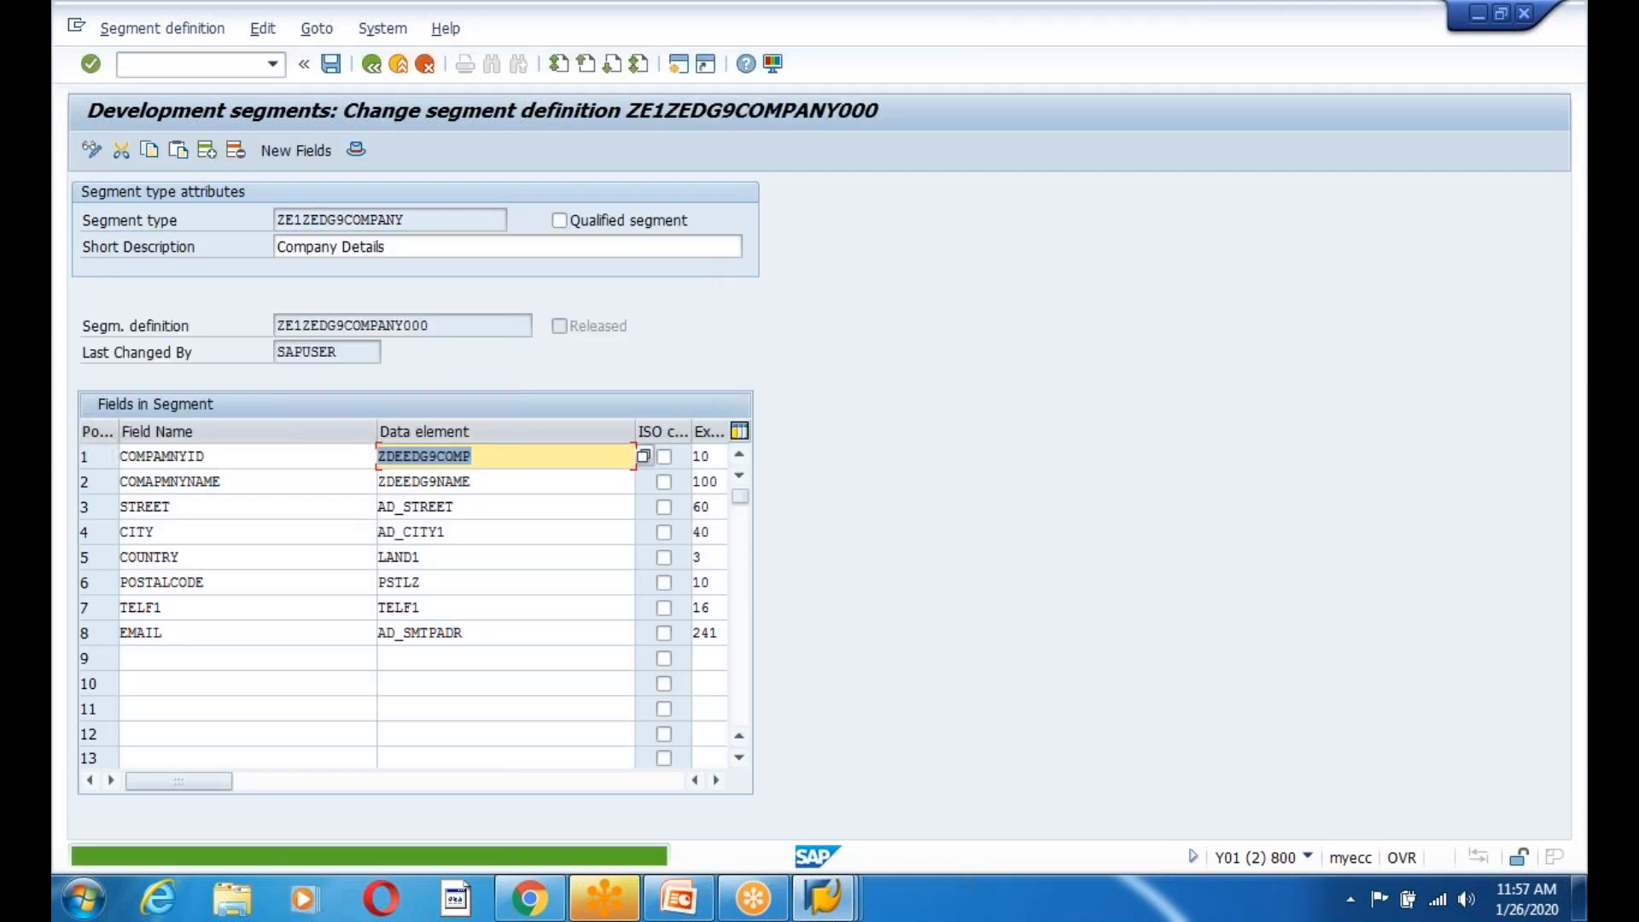
{"action": "left_click", "coordinate": [372, 65]}
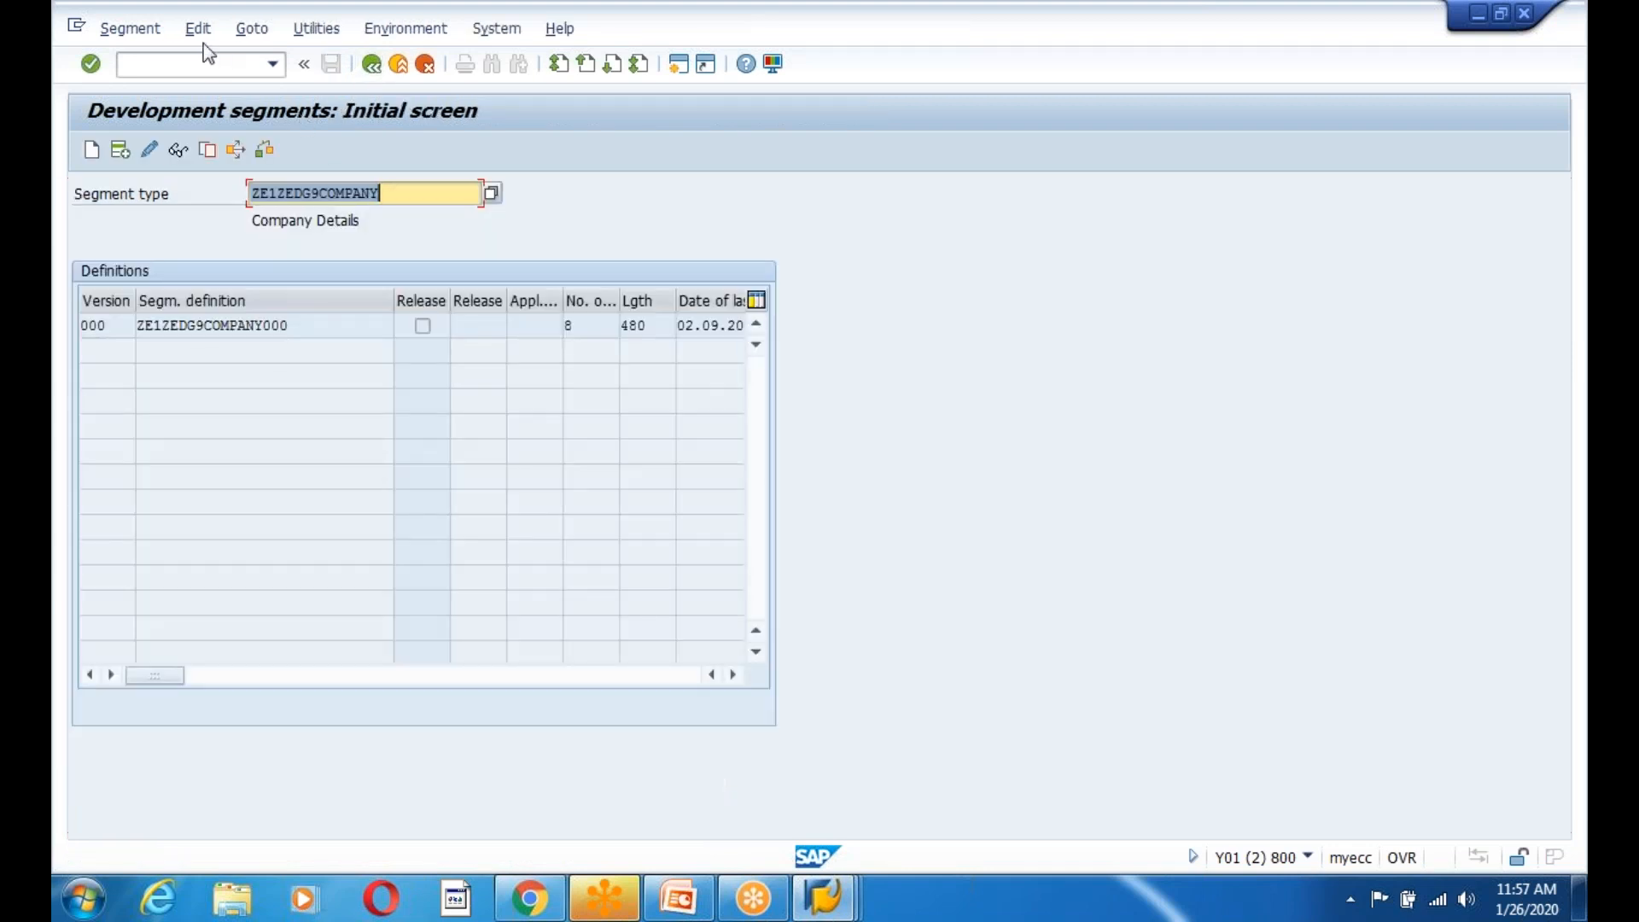
Set release for ZE1ZEDG9COMPANY000, copy the segment name, and return to SAP Easy Access.
{"action": "left_click", "coordinate": [197, 28]}
{"action": "left_click", "coordinate": [202, 56]}
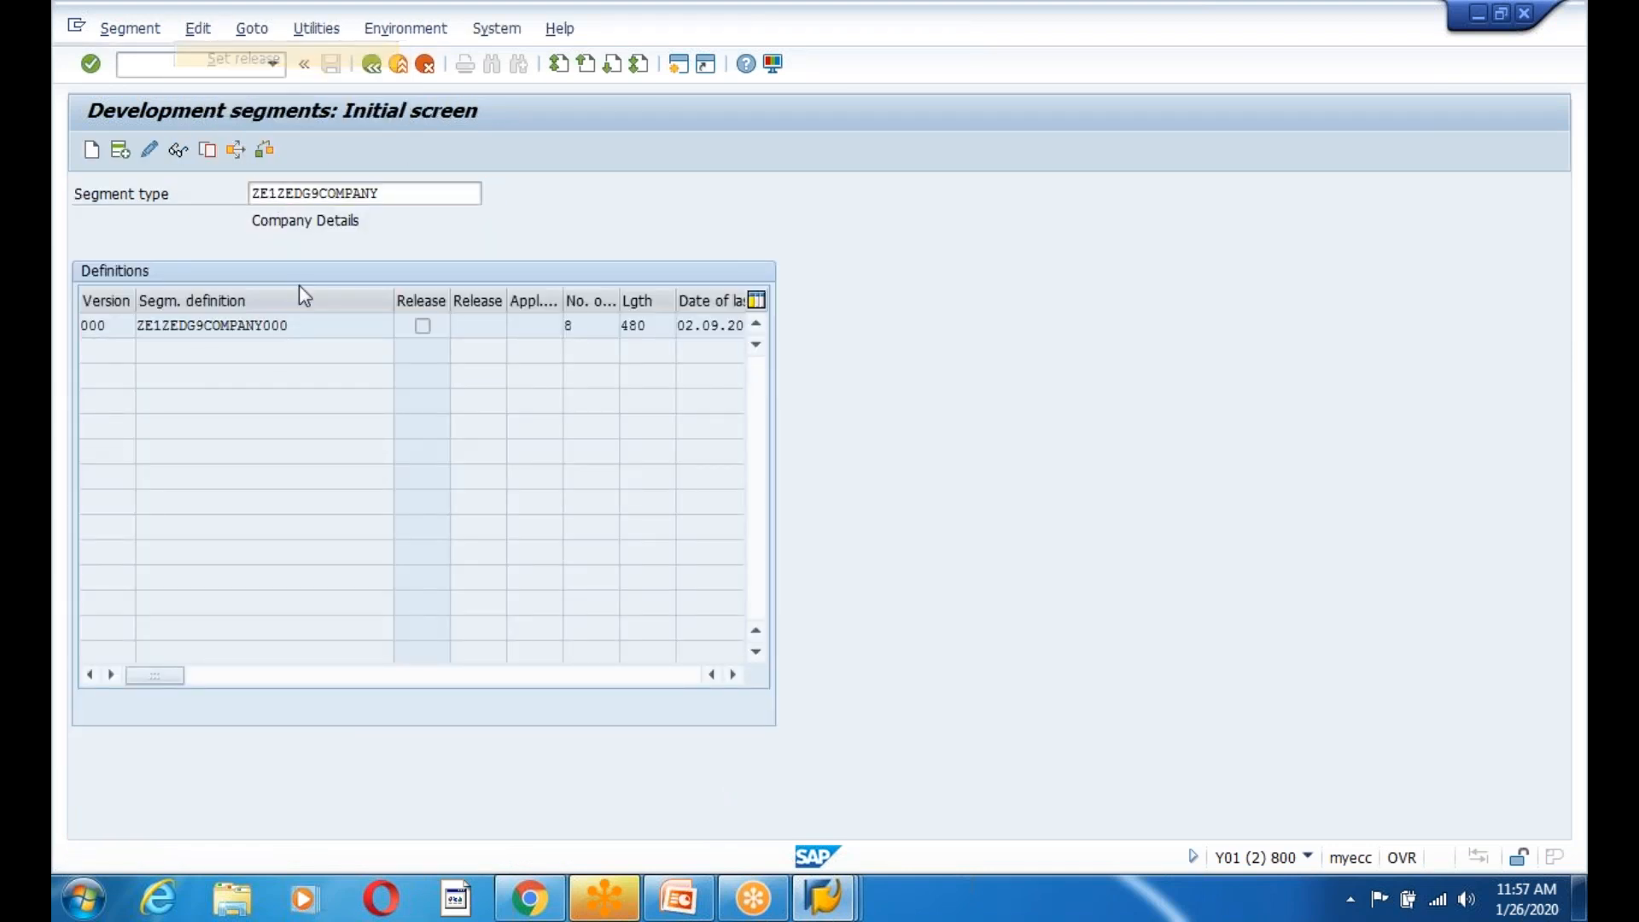
{"action": "left_click_drag", "start_coordinate": [392, 191], "coordinate": [221, 190]}
{"action": "key", "text": "ctrl+c"}
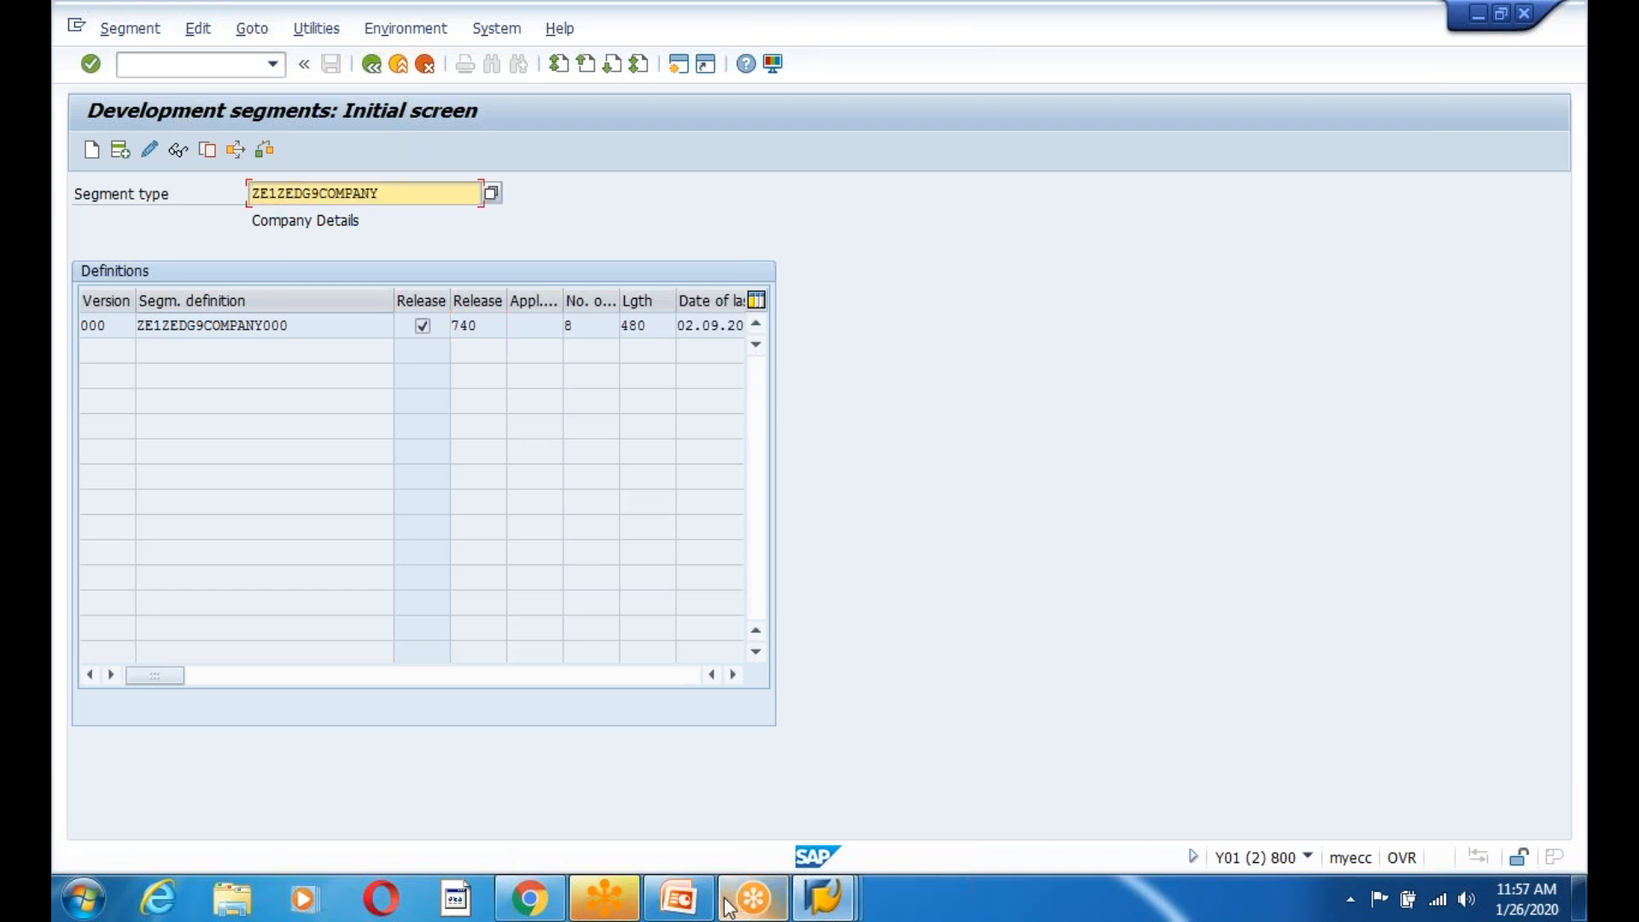
{"action": "left_click", "coordinate": [680, 898]}
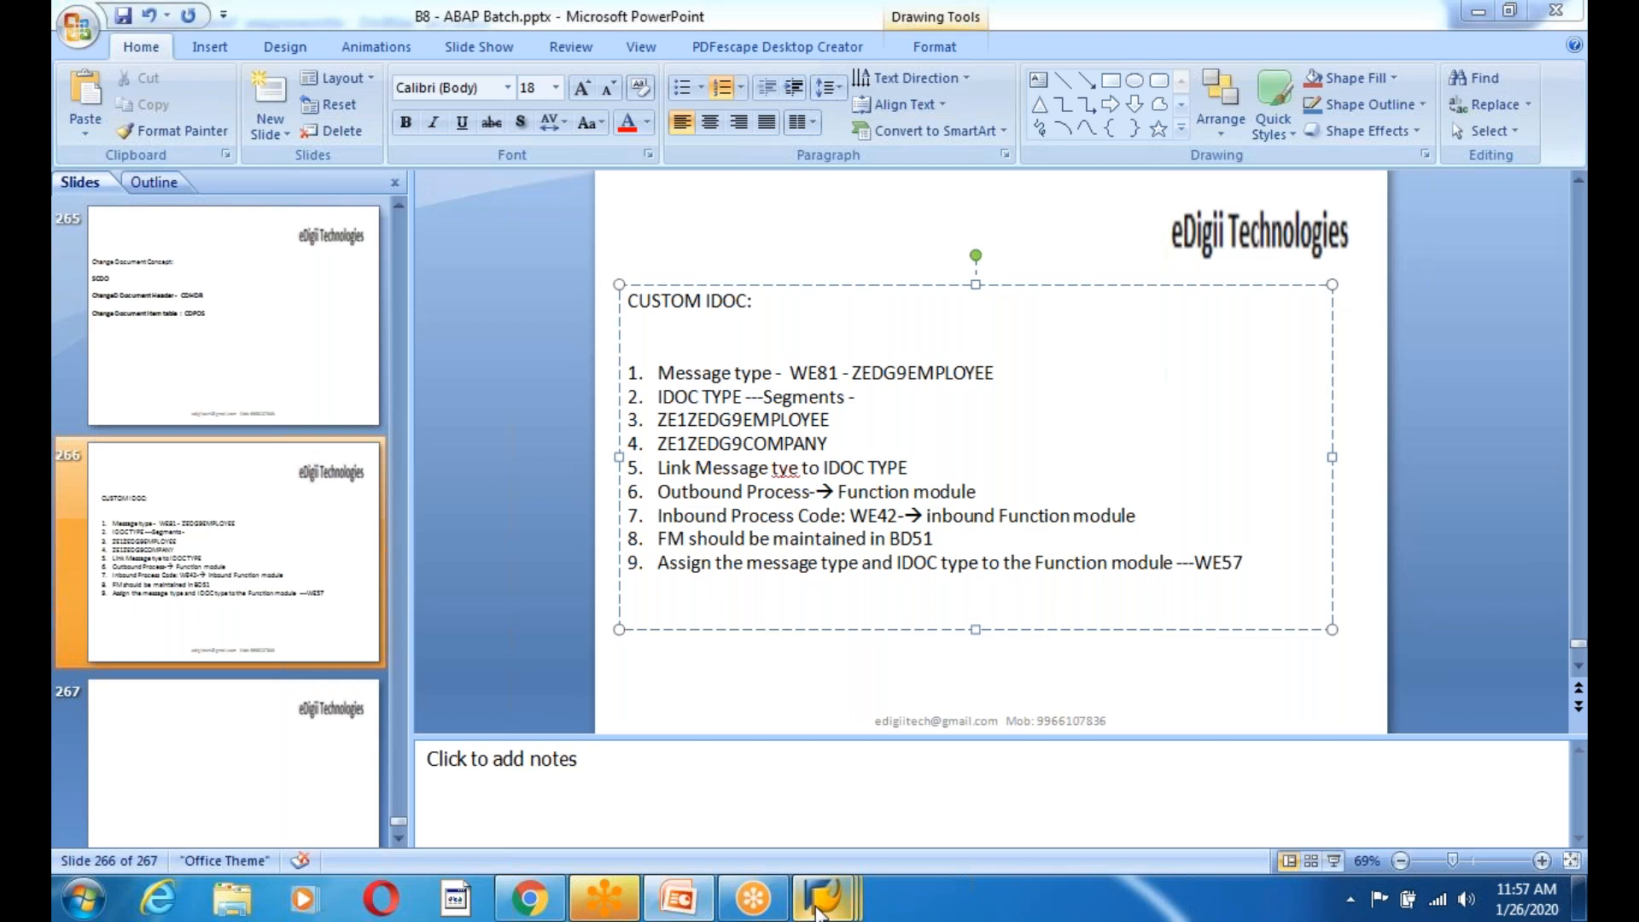
{"action": "mouse_move", "coordinate": [821, 907]}
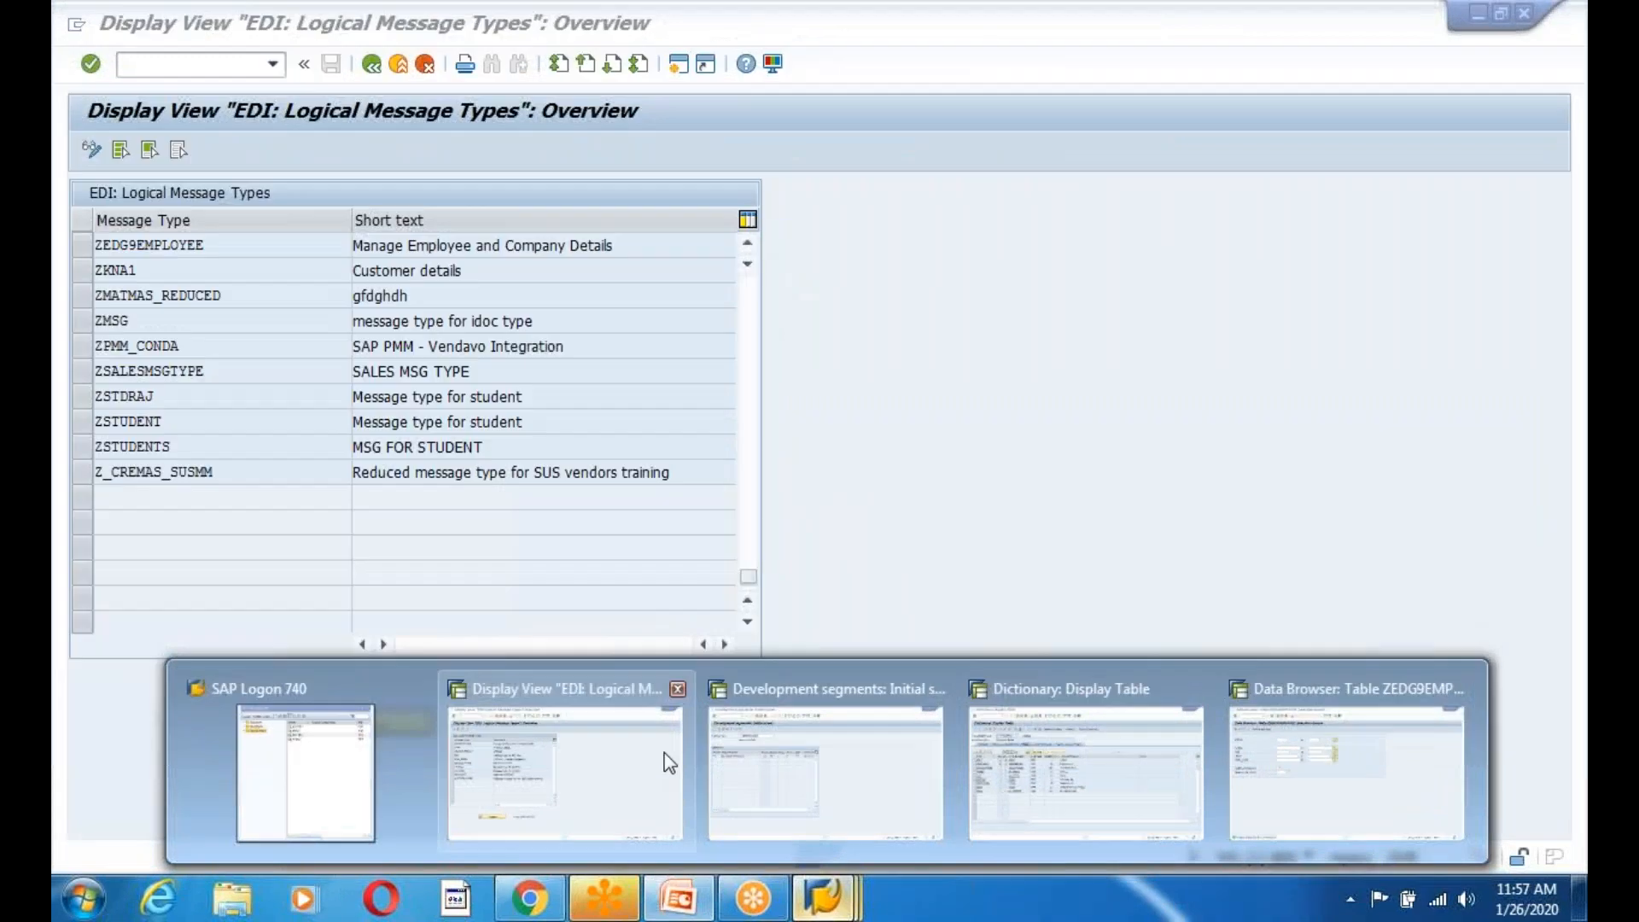
{"action": "left_click", "coordinate": [371, 64]}
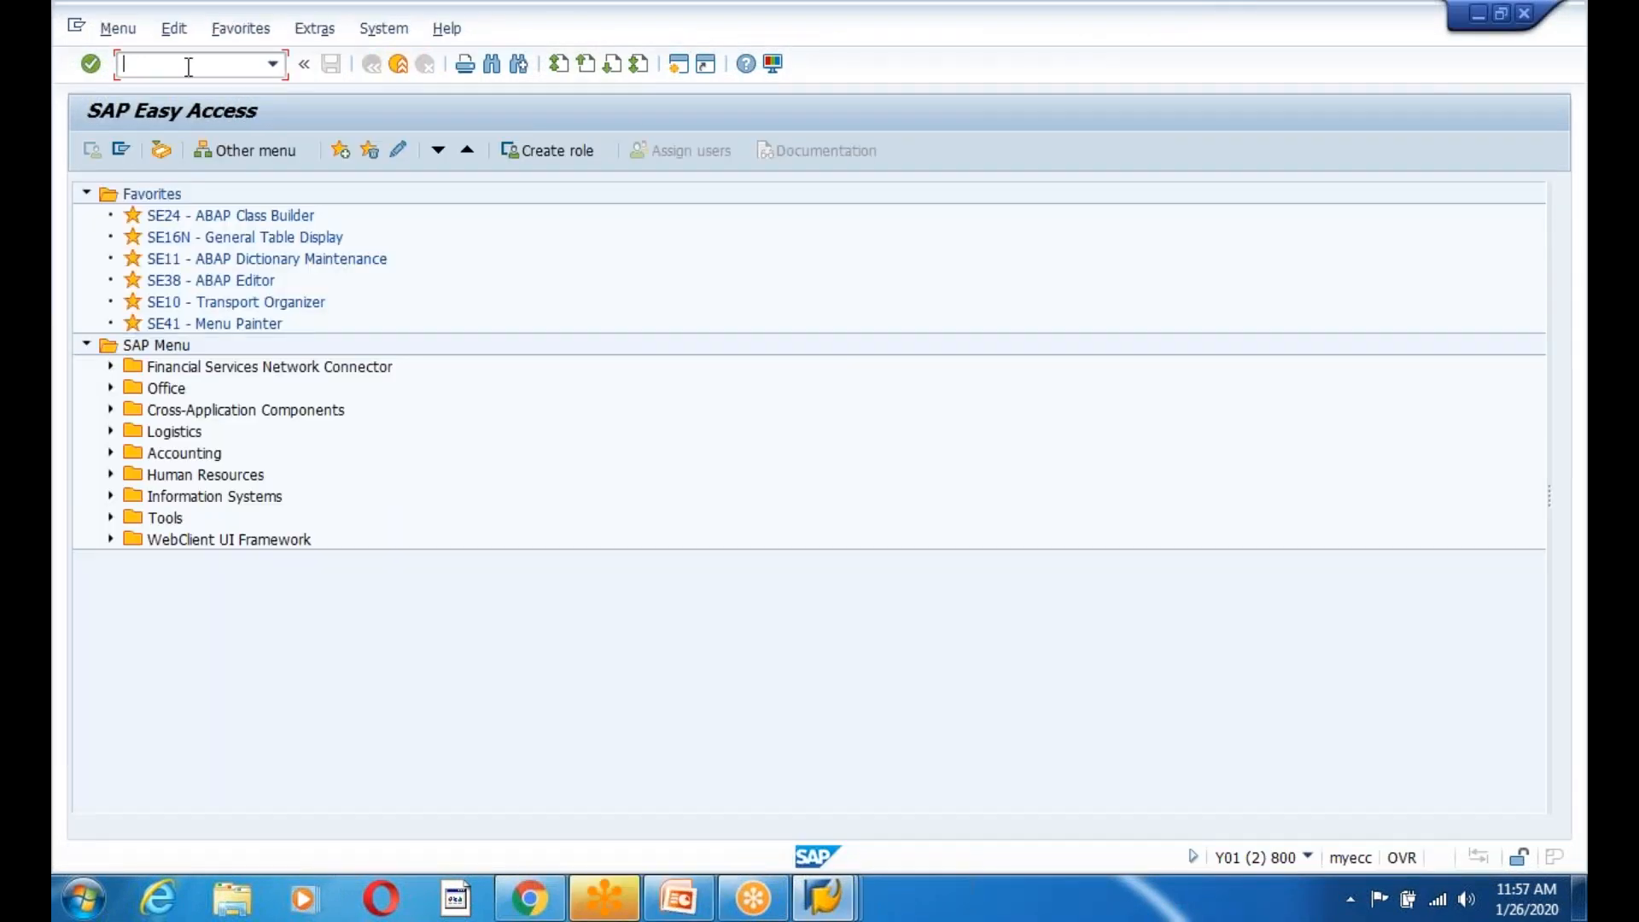
Open WE30 and replace the old object name MATMAS05 with a starting Z.
{"action": "left_click", "coordinate": [189, 66]}
{"action": "type", "text": "we30"}
{"action": "key", "text": "Return"}
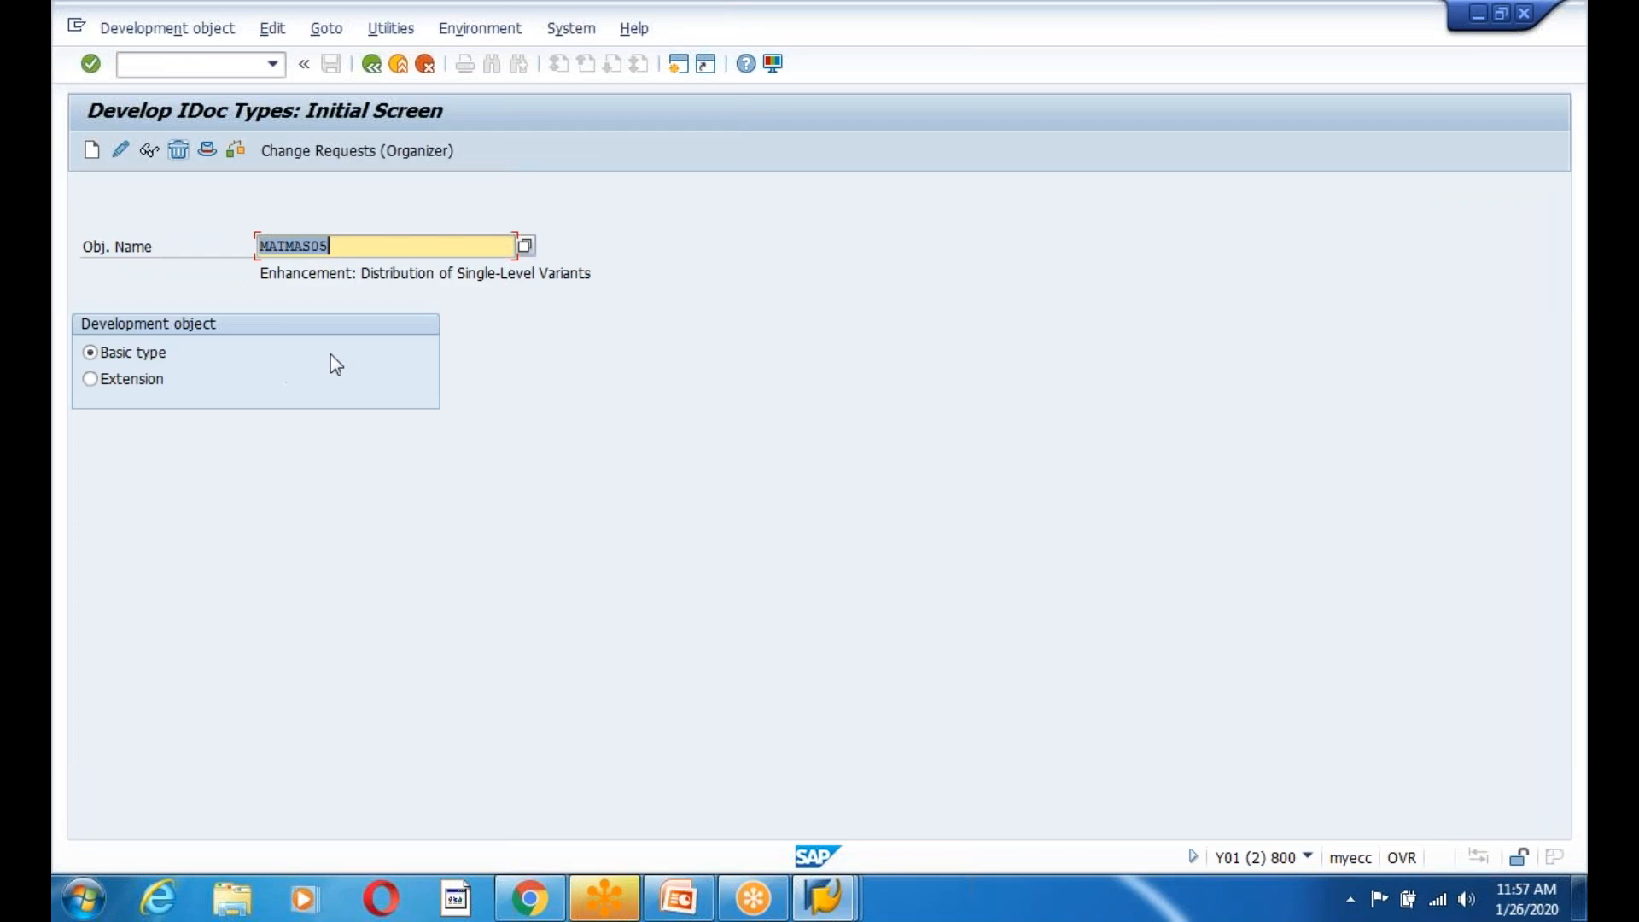
{"action": "left_click", "coordinate": [370, 245]}
{"action": "key", "text": "BackSpace"}
{"action": "key", "text": "BackSpace"}
{"action": "key", "text": "BackSpace"}
{"action": "key", "text": "BackSpace"}
{"action": "key", "text": "BackSpace"}
{"action": "key", "text": "BackSpace"}
{"action": "key", "text": "BackSpace"}
{"action": "key", "text": "BackSpace"}
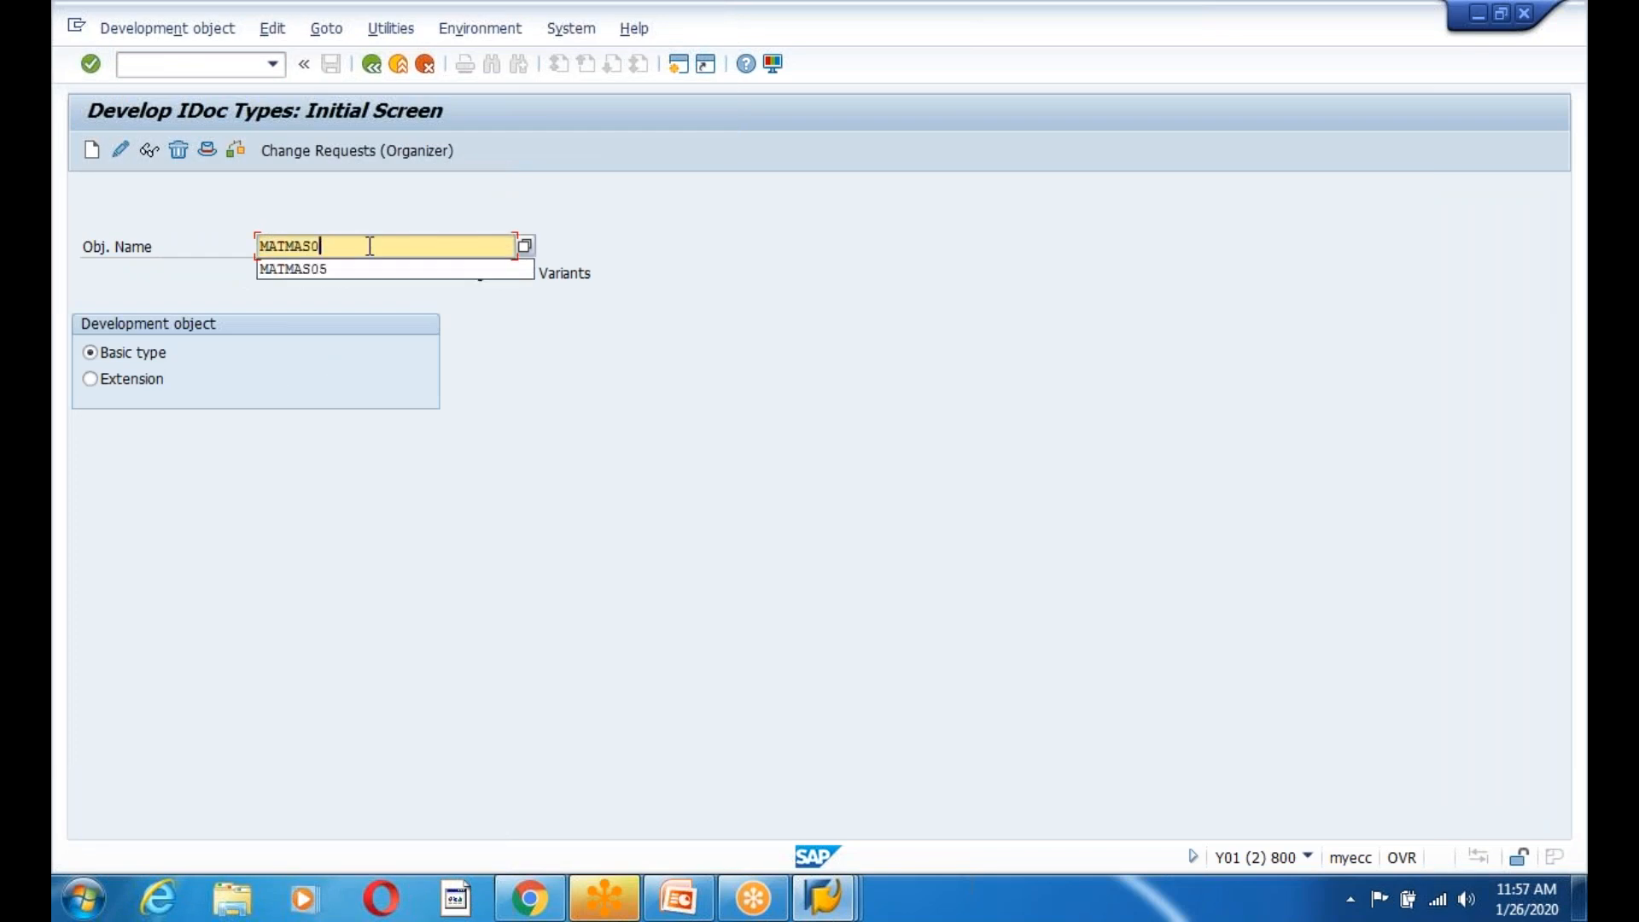
{"action": "type", "text": "Z"}
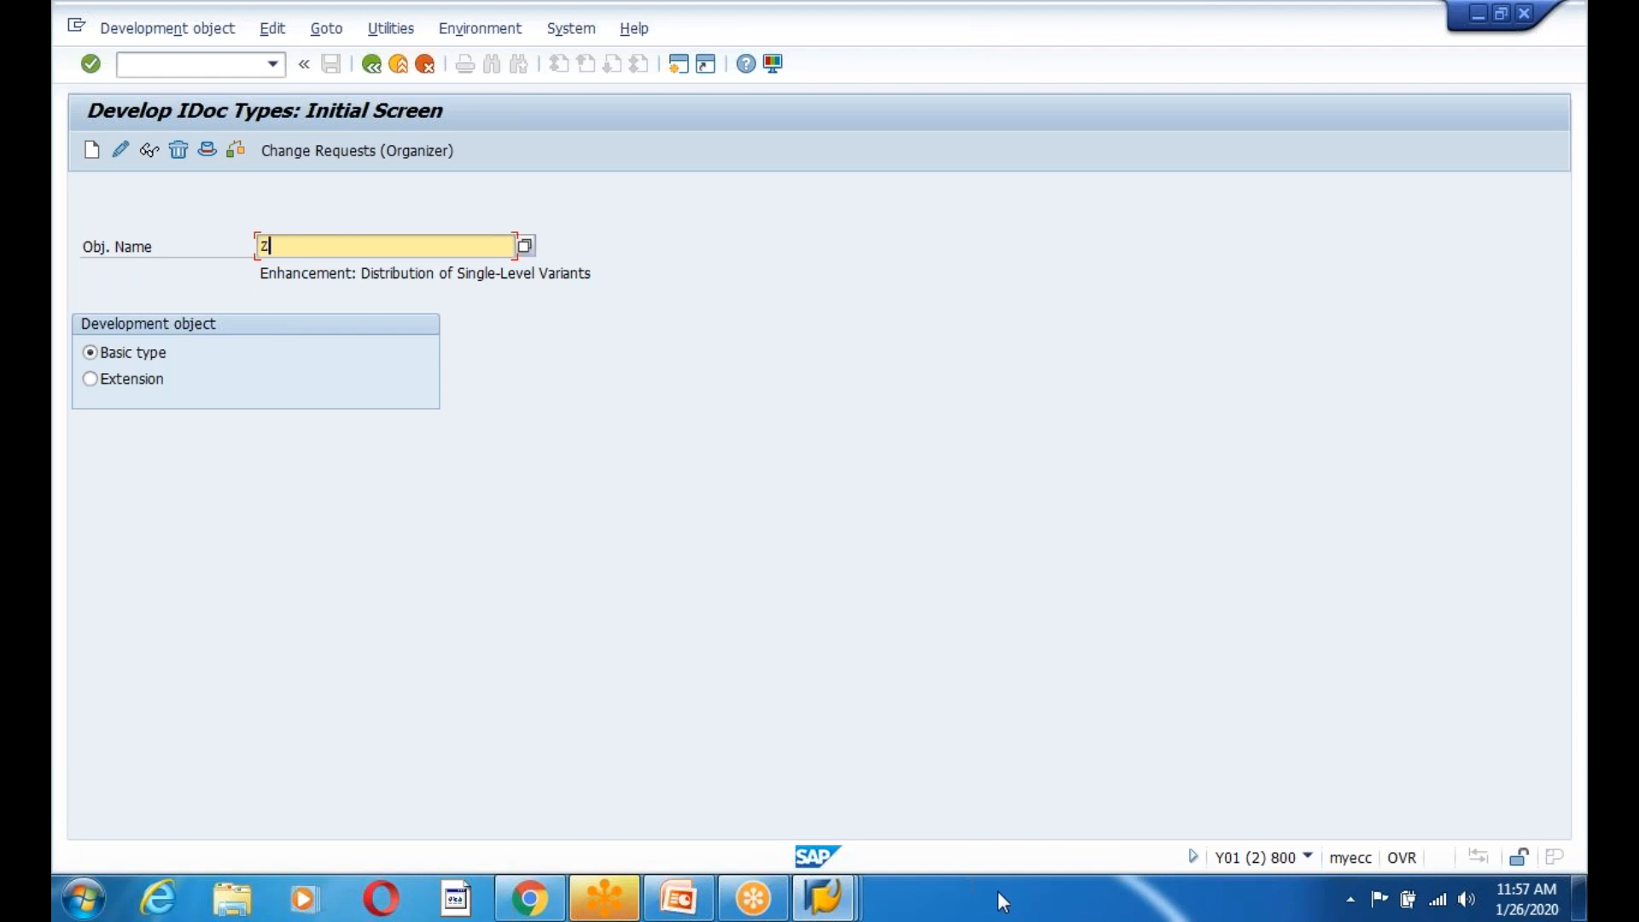
Enter basic type name ZEDG9EMPLOYEE01 from the slide and create it, acknowledging the length notice.
{"action": "left_click", "coordinate": [702, 906]}
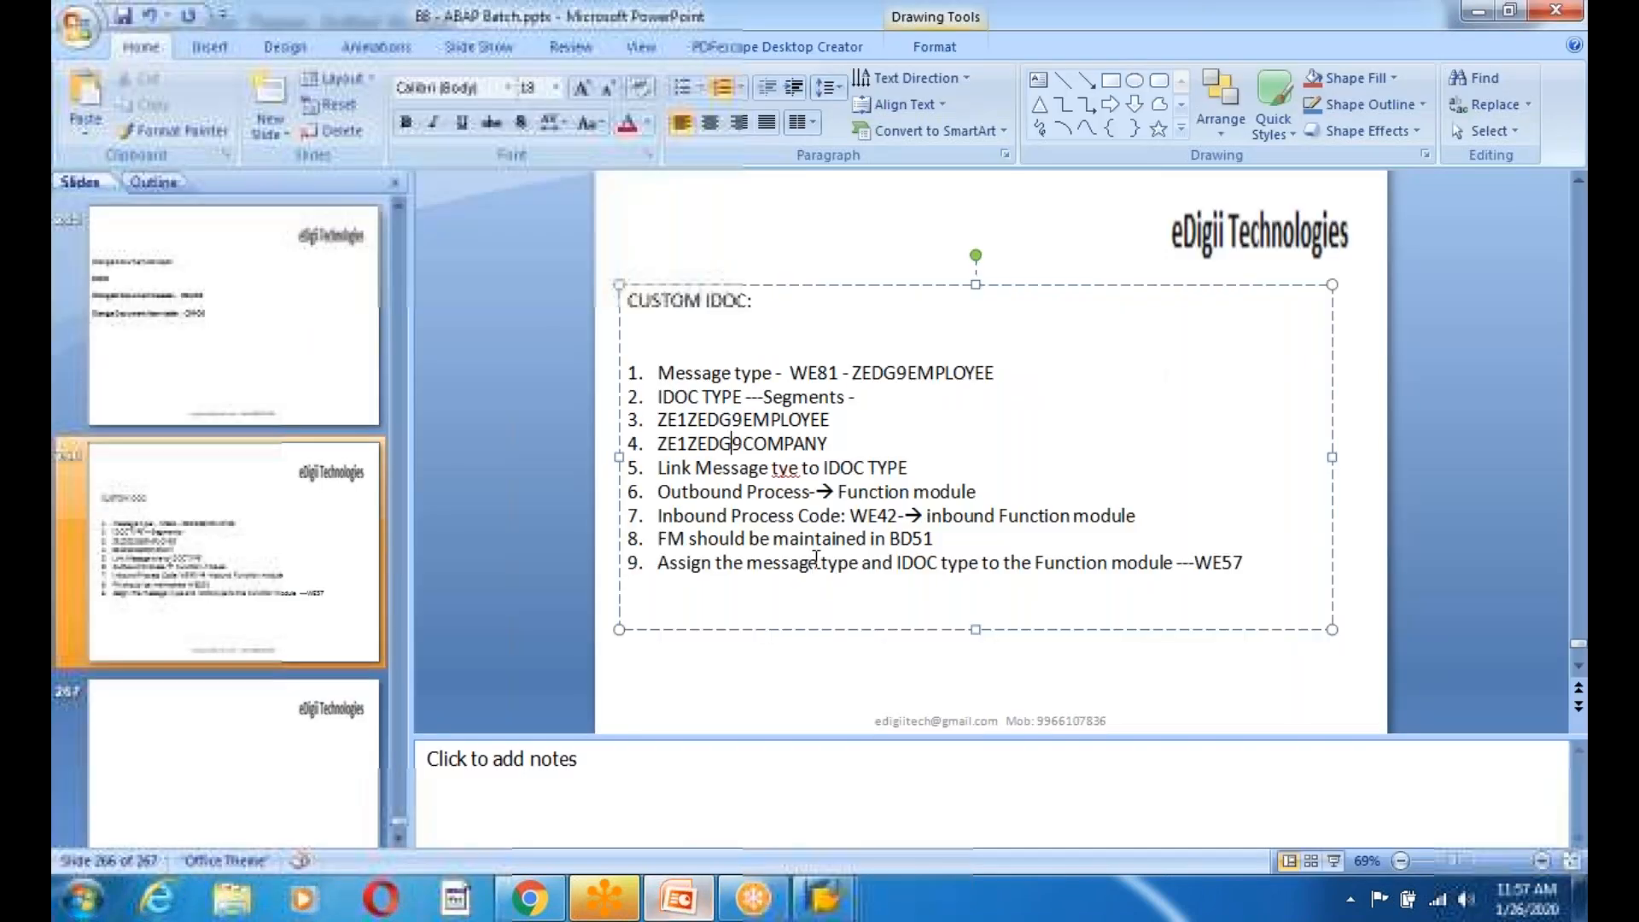
{"action": "left_click_drag", "start_coordinate": [853, 373], "coordinate": [1009, 375]}
{"action": "key", "text": "ctrl+c"}
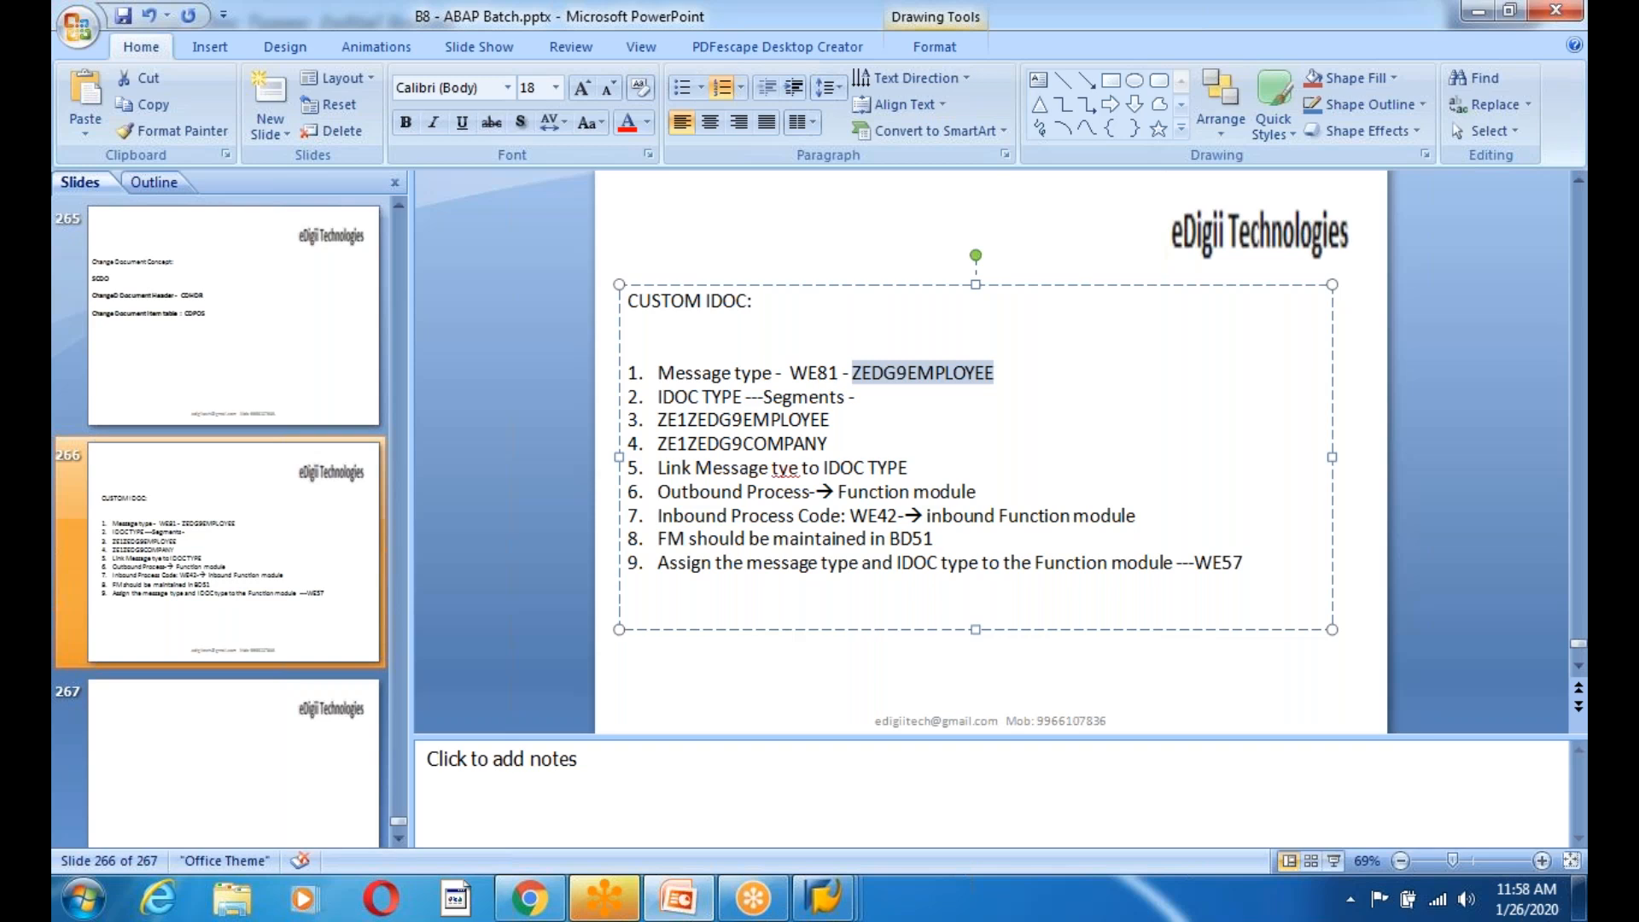
{"action": "key", "text": "alt+Tab"}
{"action": "key", "text": "ctrl+v"}
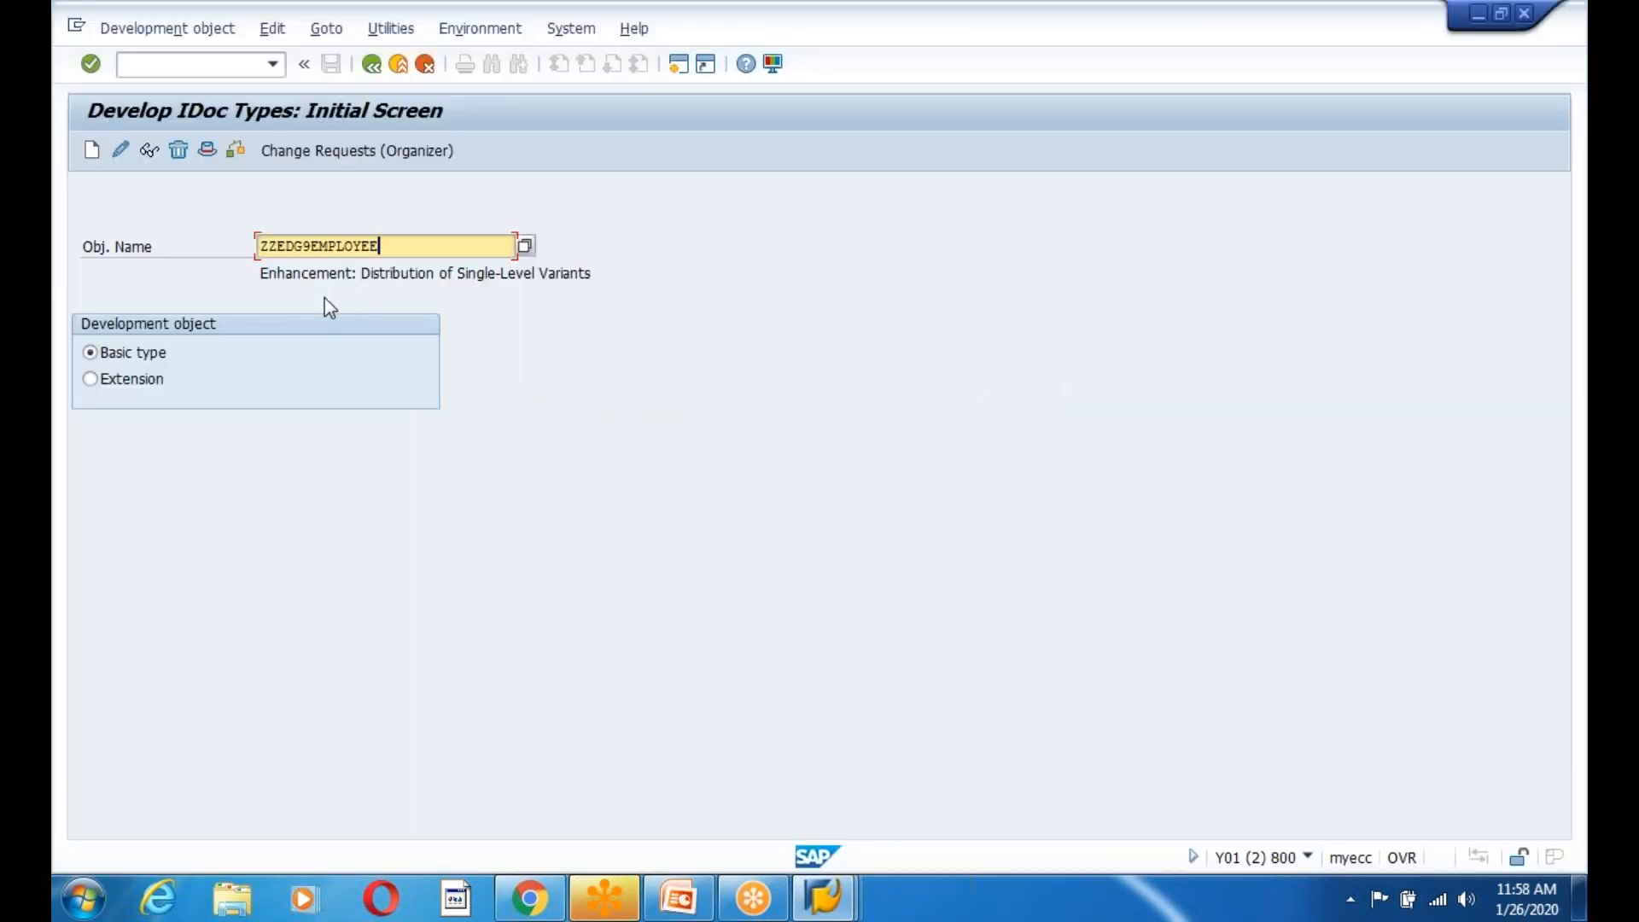
{"action": "key", "text": "BackSpace"}
{"action": "left_click", "coordinate": [402, 246]}
{"action": "type", "text": "01"}
{"action": "left_click", "coordinate": [89, 149]}
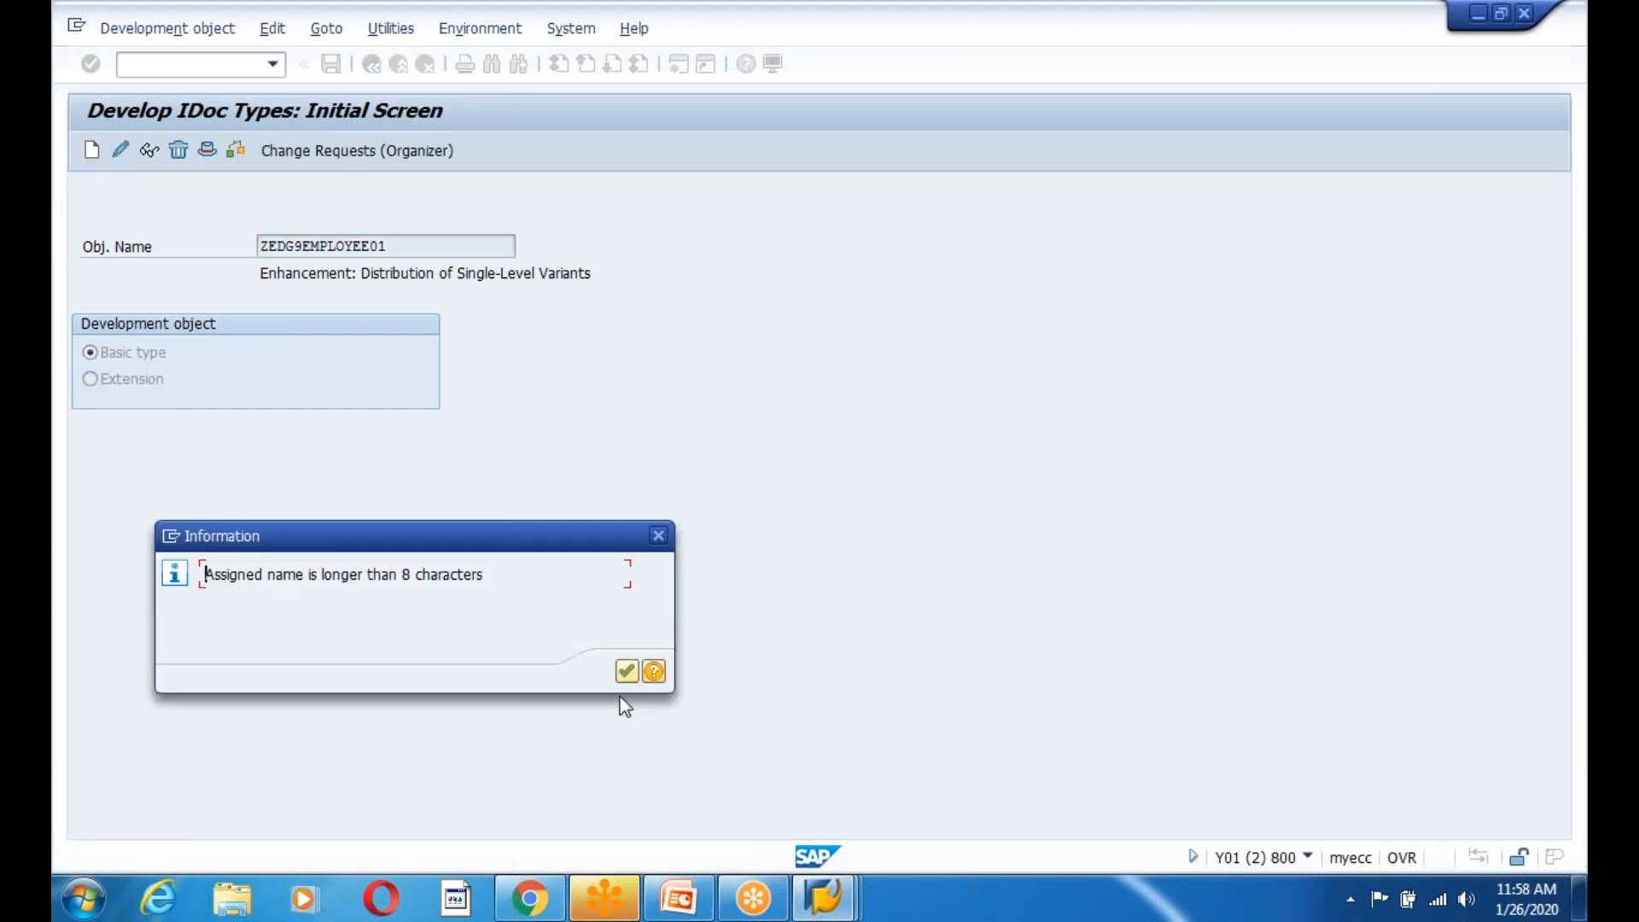
{"action": "left_click", "coordinate": [640, 674]}
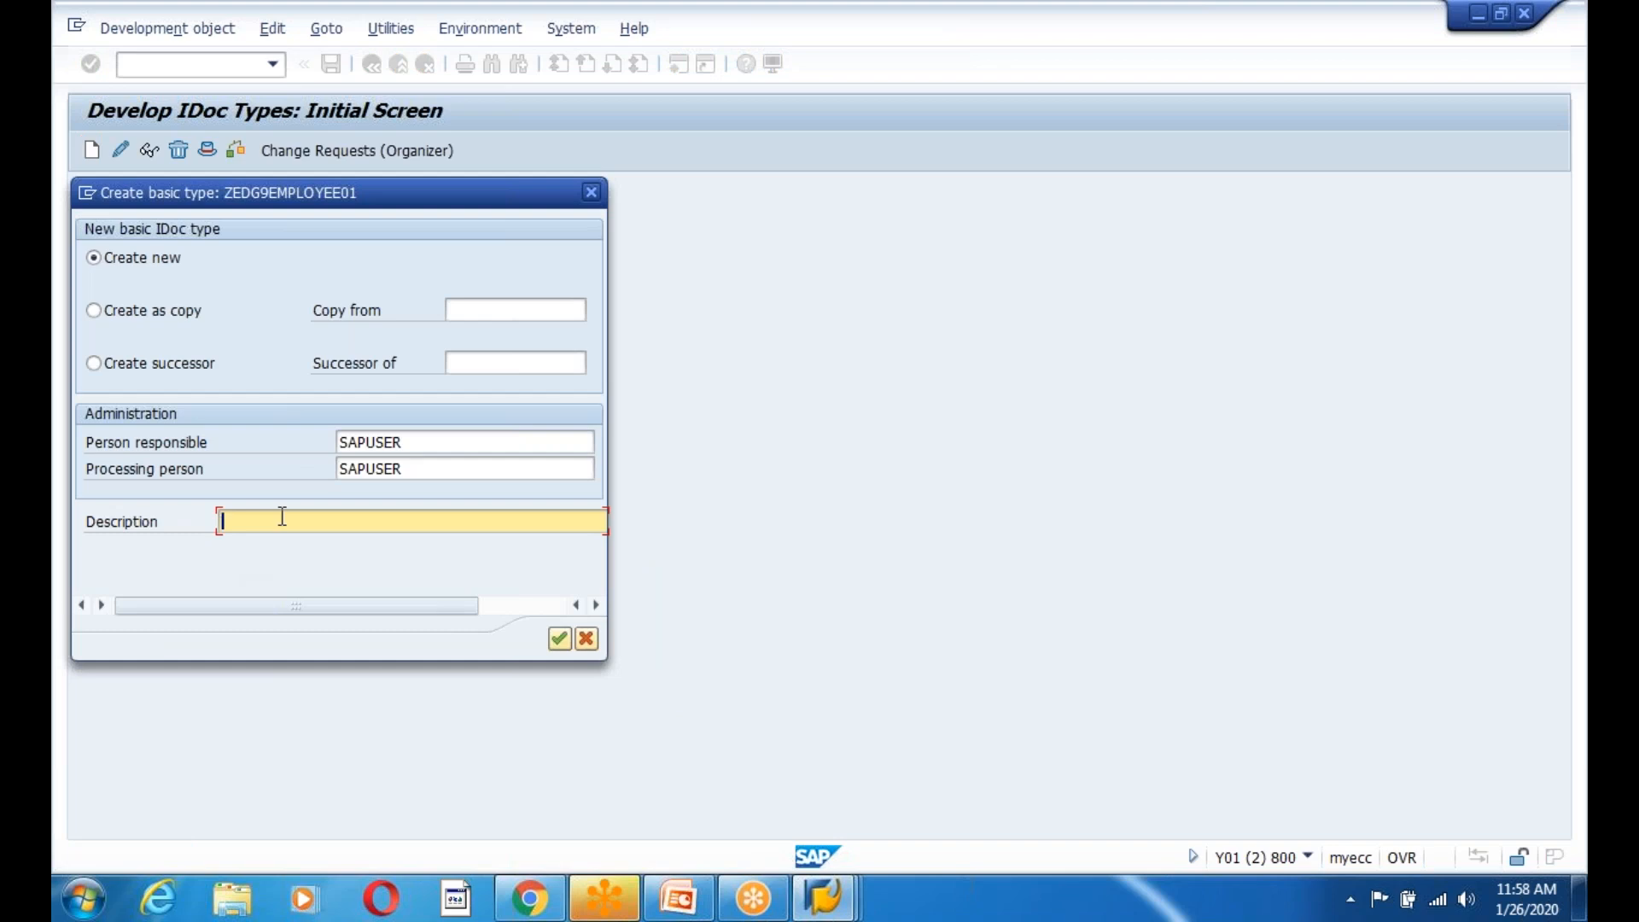
Create the basic type with description 'Employee and Company Idoc Type'.
{"action": "type", "text": "Employee and Company Idoc Type"}
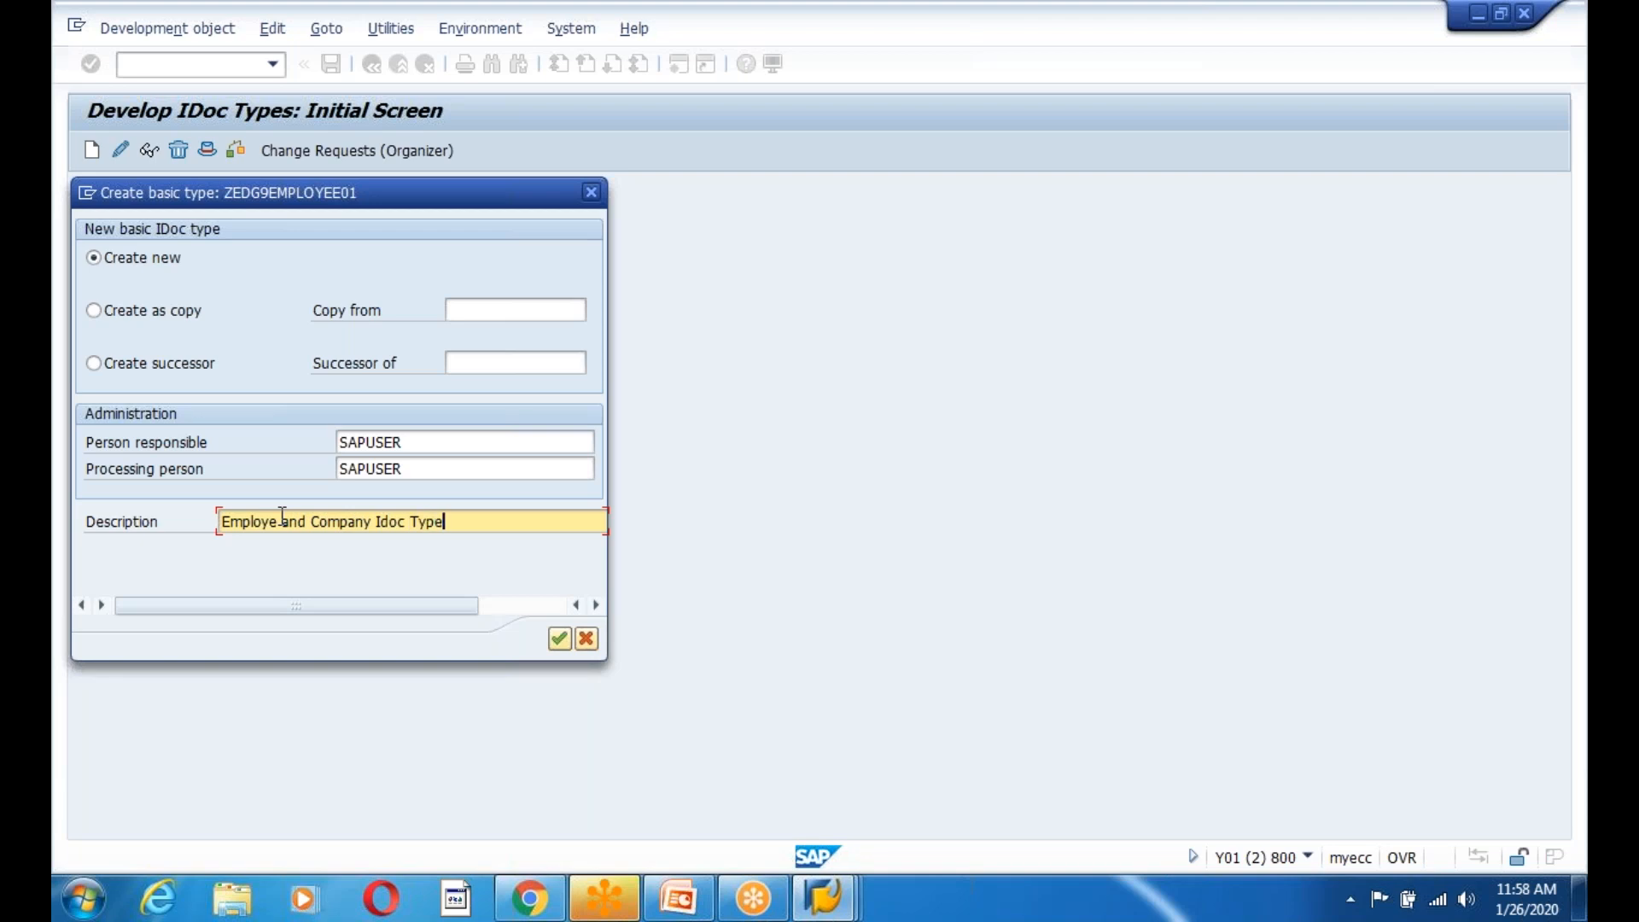
{"action": "left_click", "coordinate": [560, 640]}
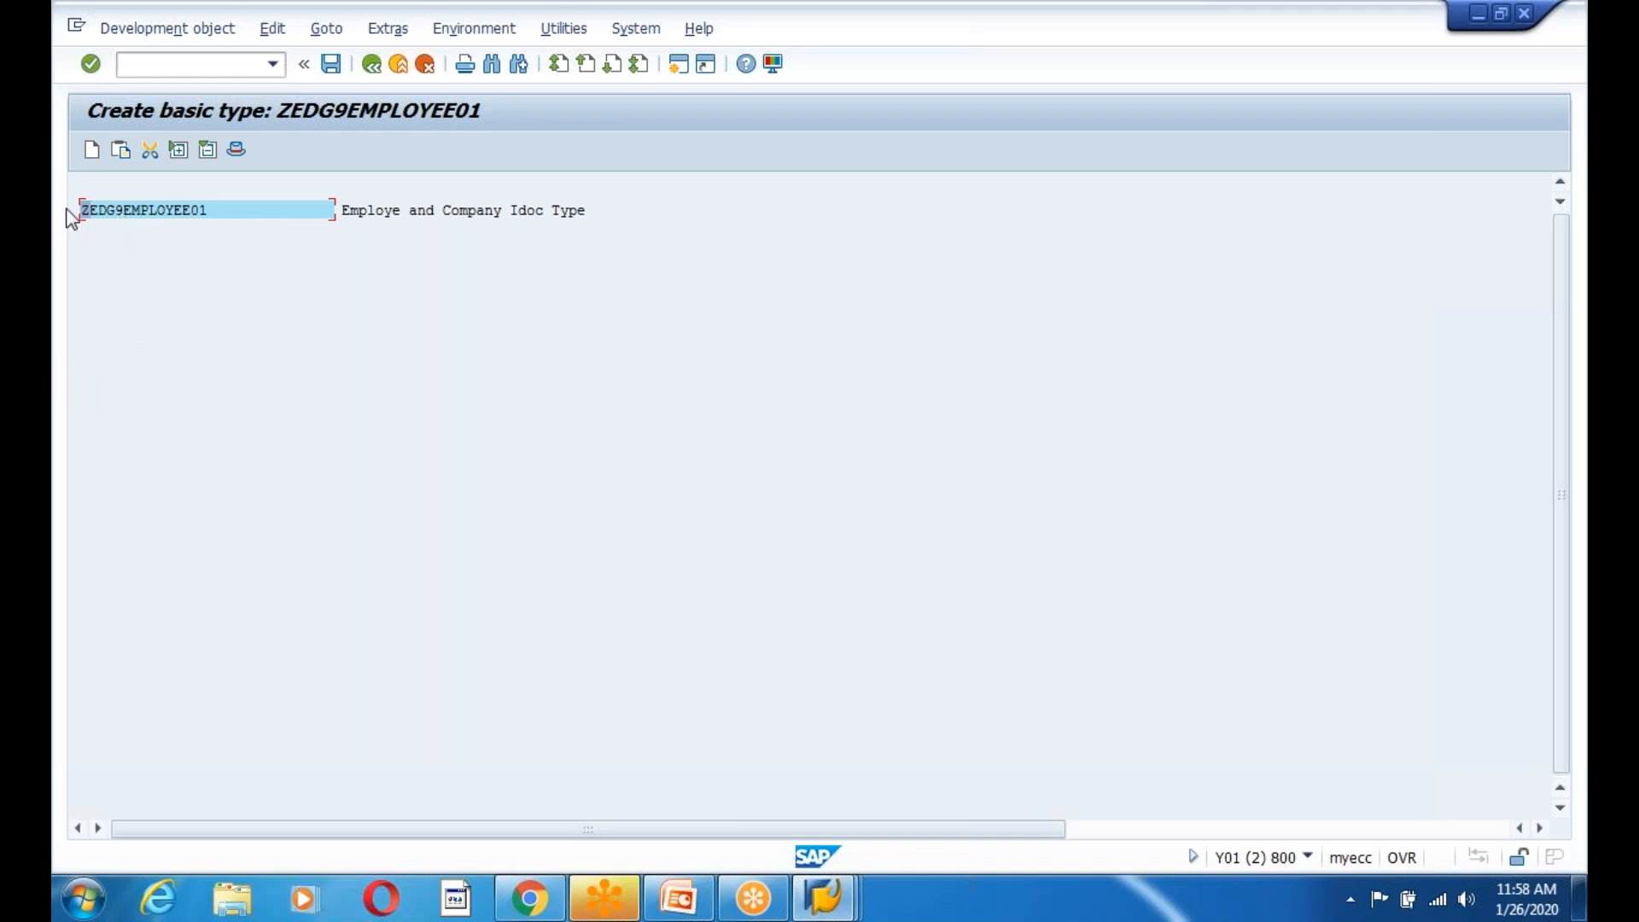
{"action": "left_click", "coordinate": [120, 210]}
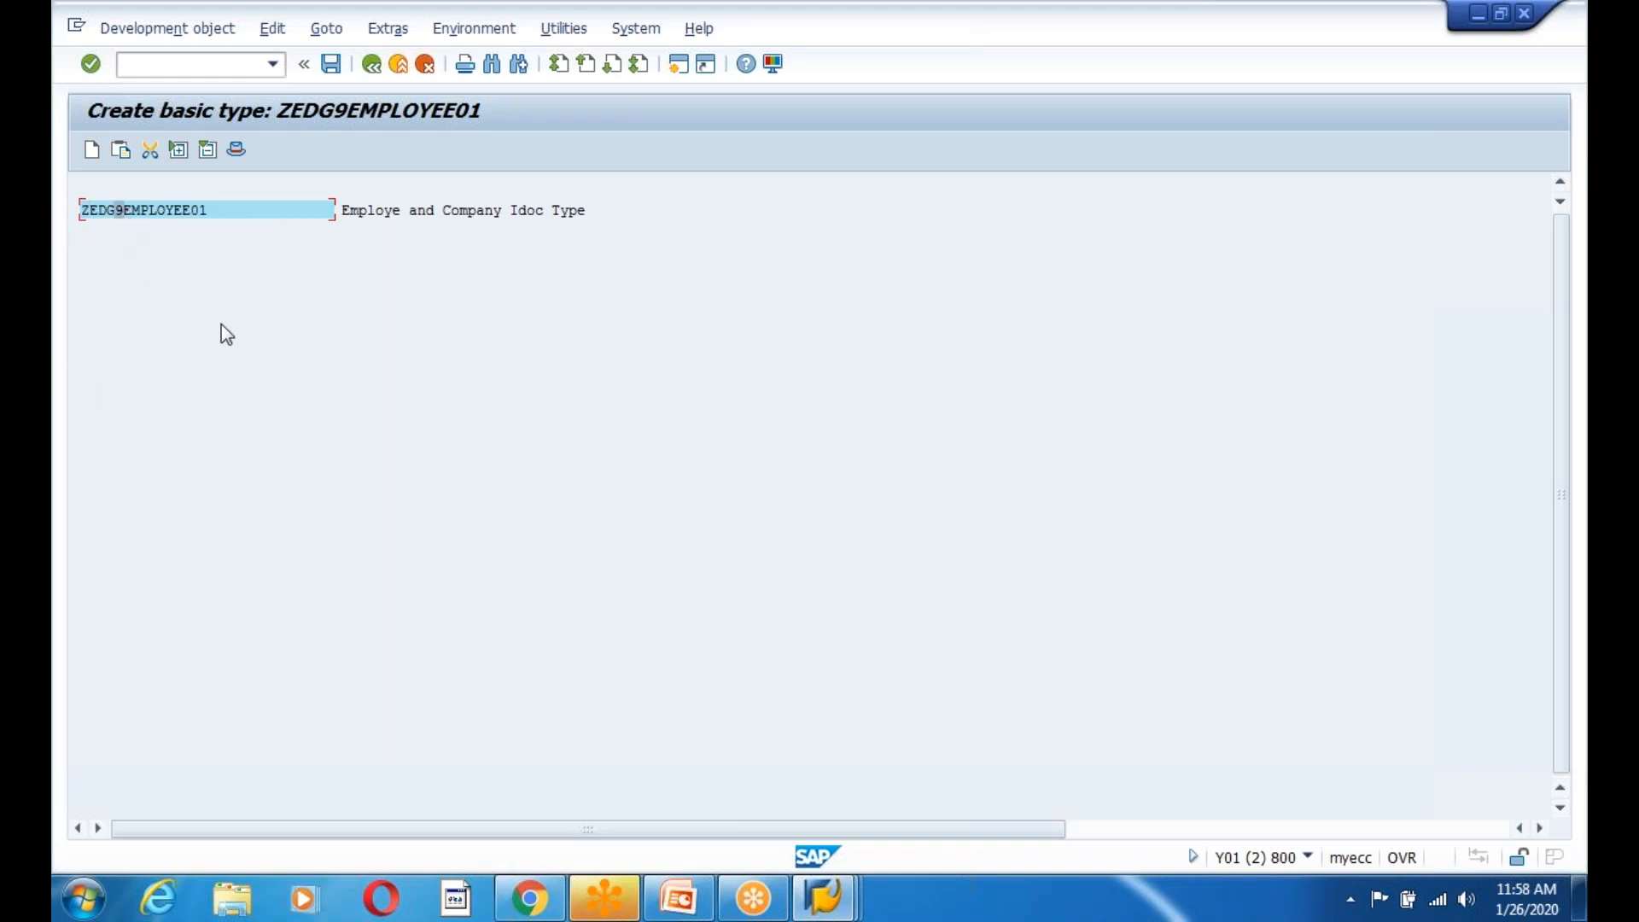
{"action": "left_click", "coordinate": [93, 152]}
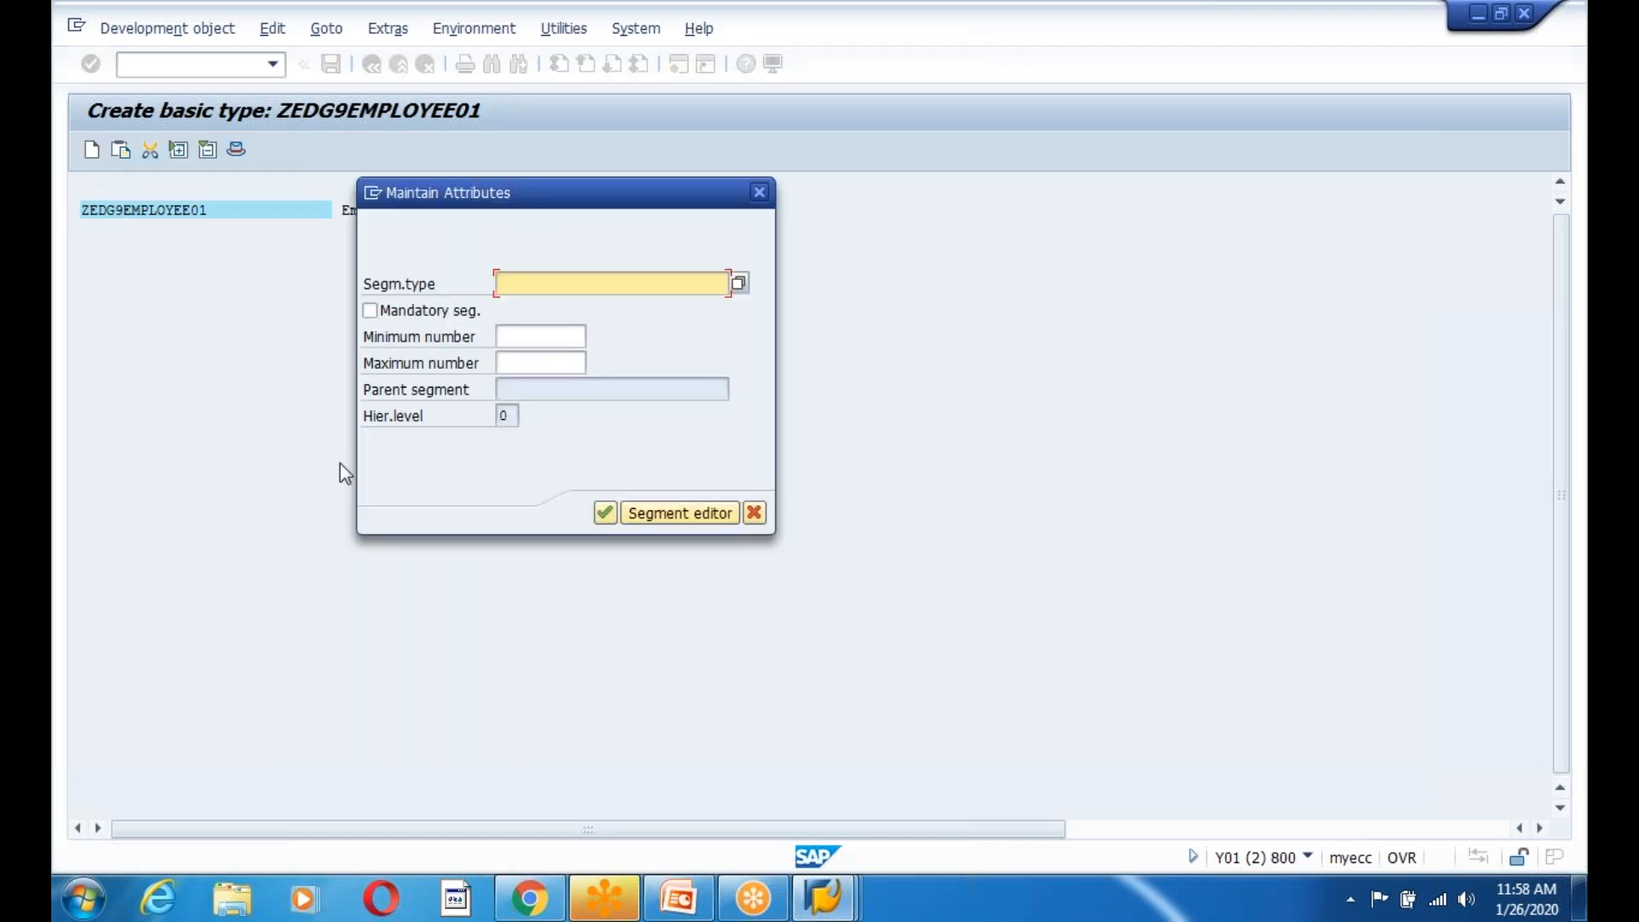
Set the new segment's type to ZE1ZEDG9EMPLOYEE from the slide and mark it mandatory.
{"action": "key", "text": "alt+Tab"}
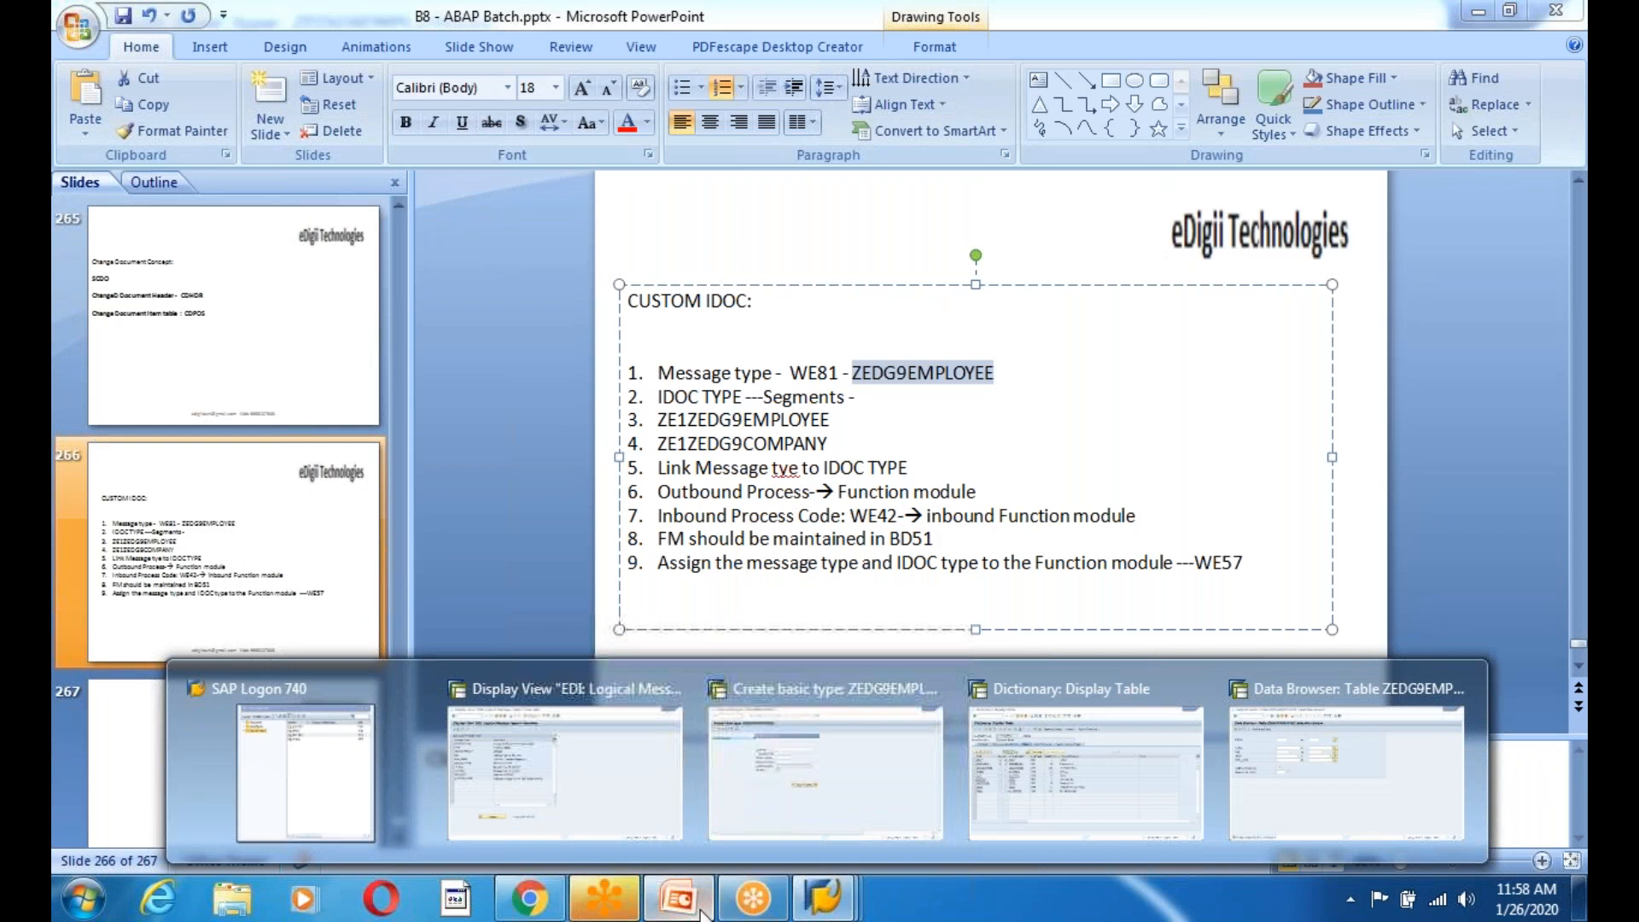
{"action": "left_click", "coordinate": [823, 768]}
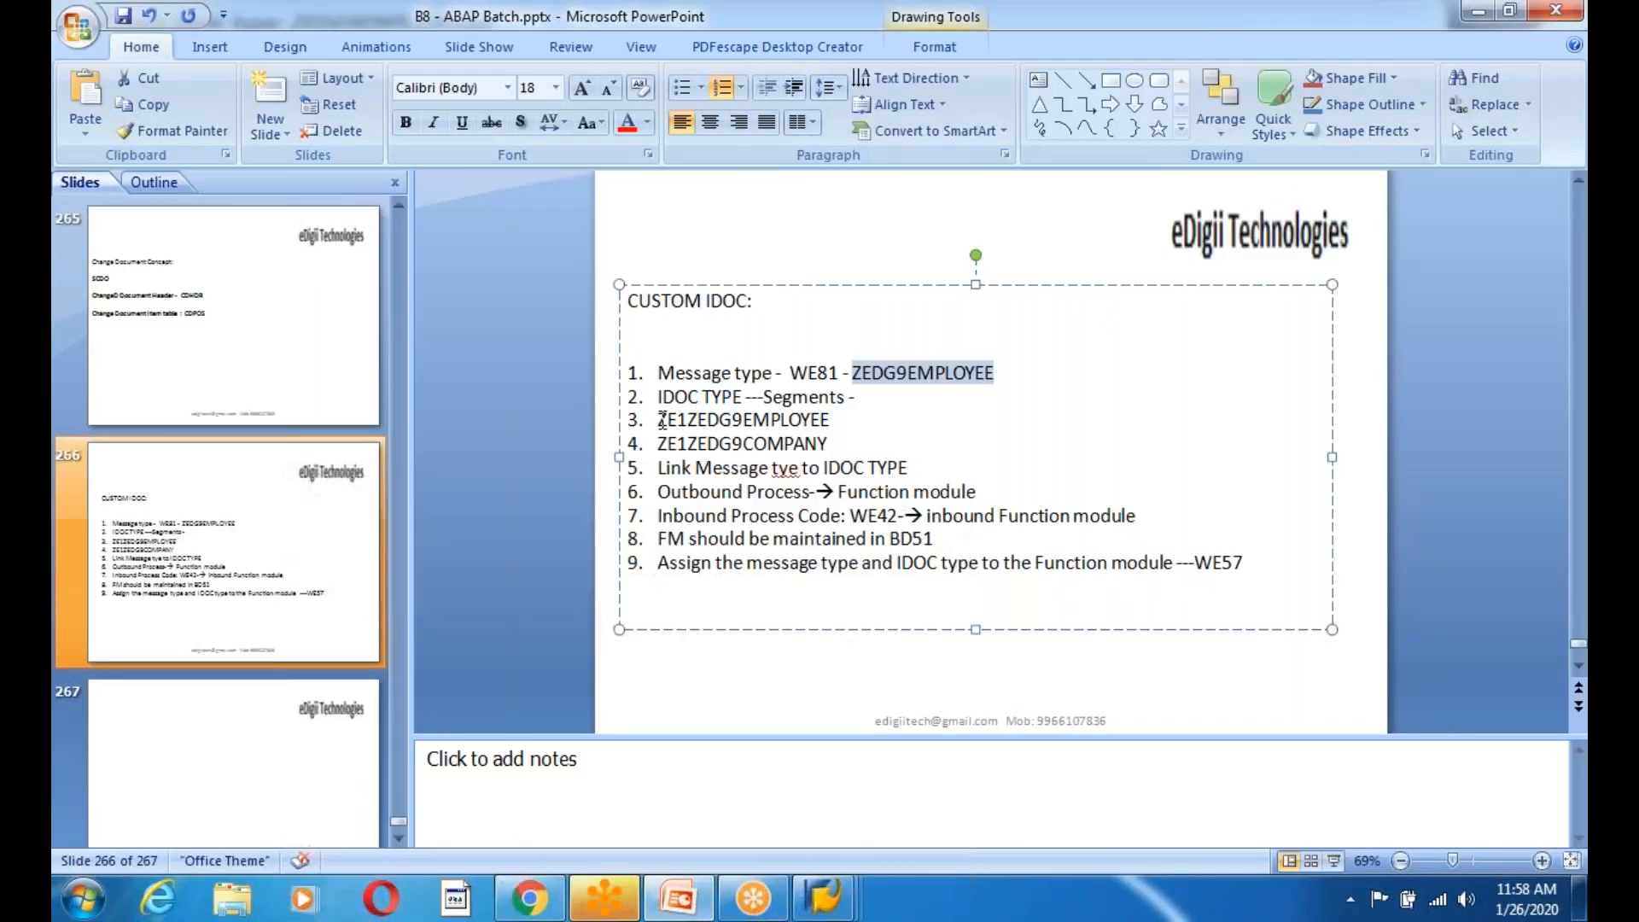
{"action": "left_click_drag", "start_coordinate": [657, 419], "coordinate": [835, 420]}
{"action": "key", "text": "ctrl+c"}
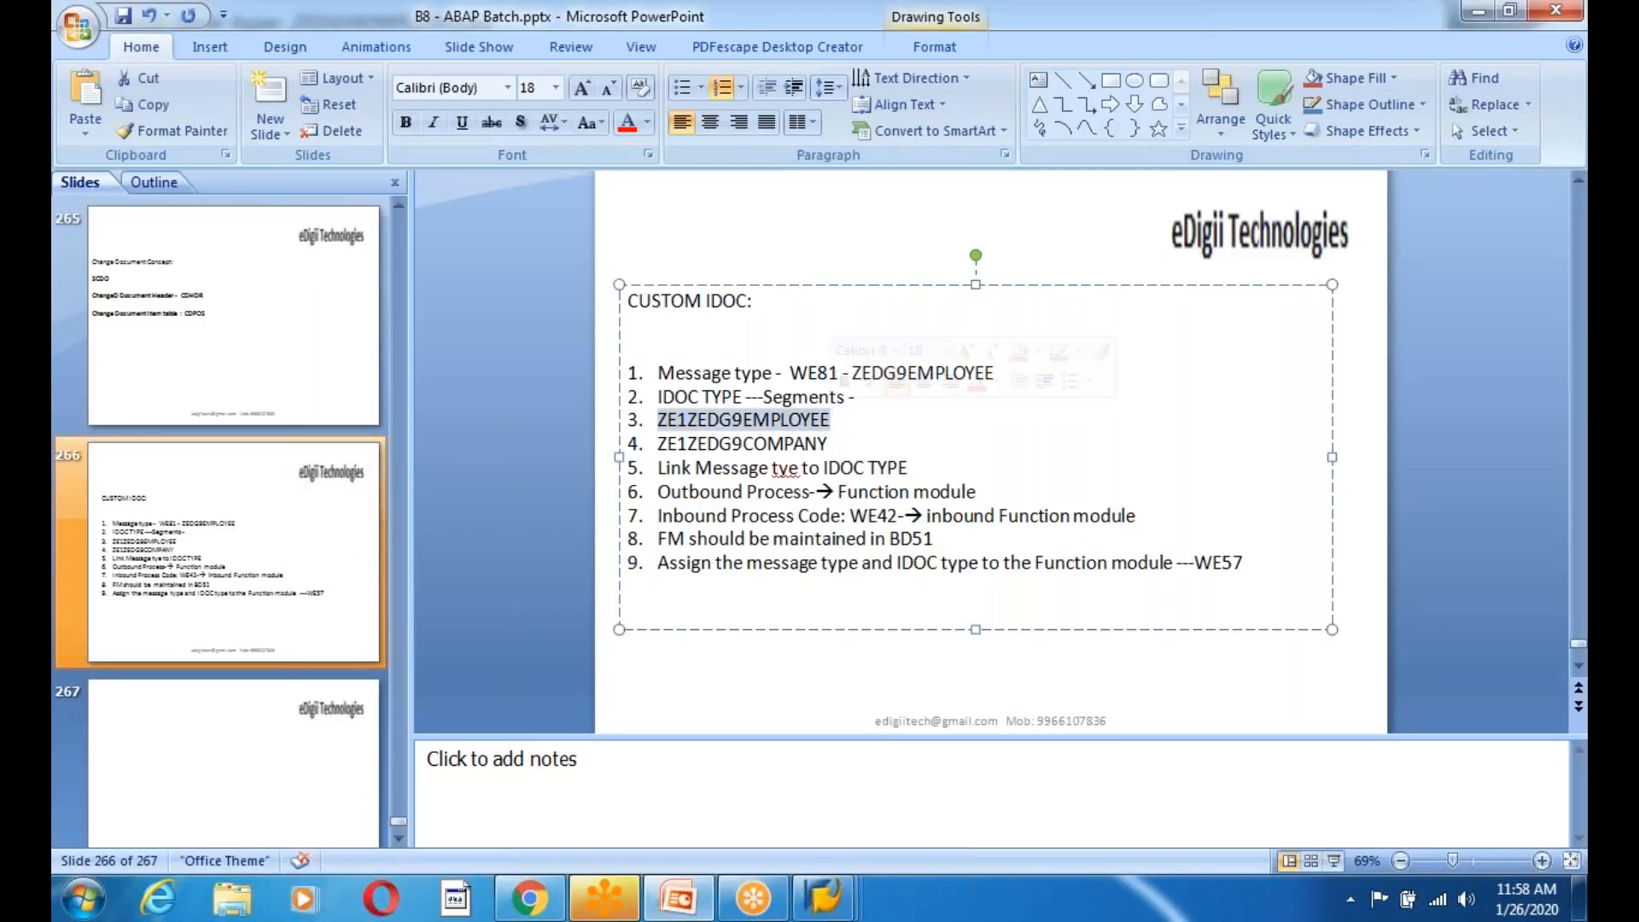
{"action": "key", "text": "alt+Tab"}
{"action": "key", "text": "ctrl+v"}
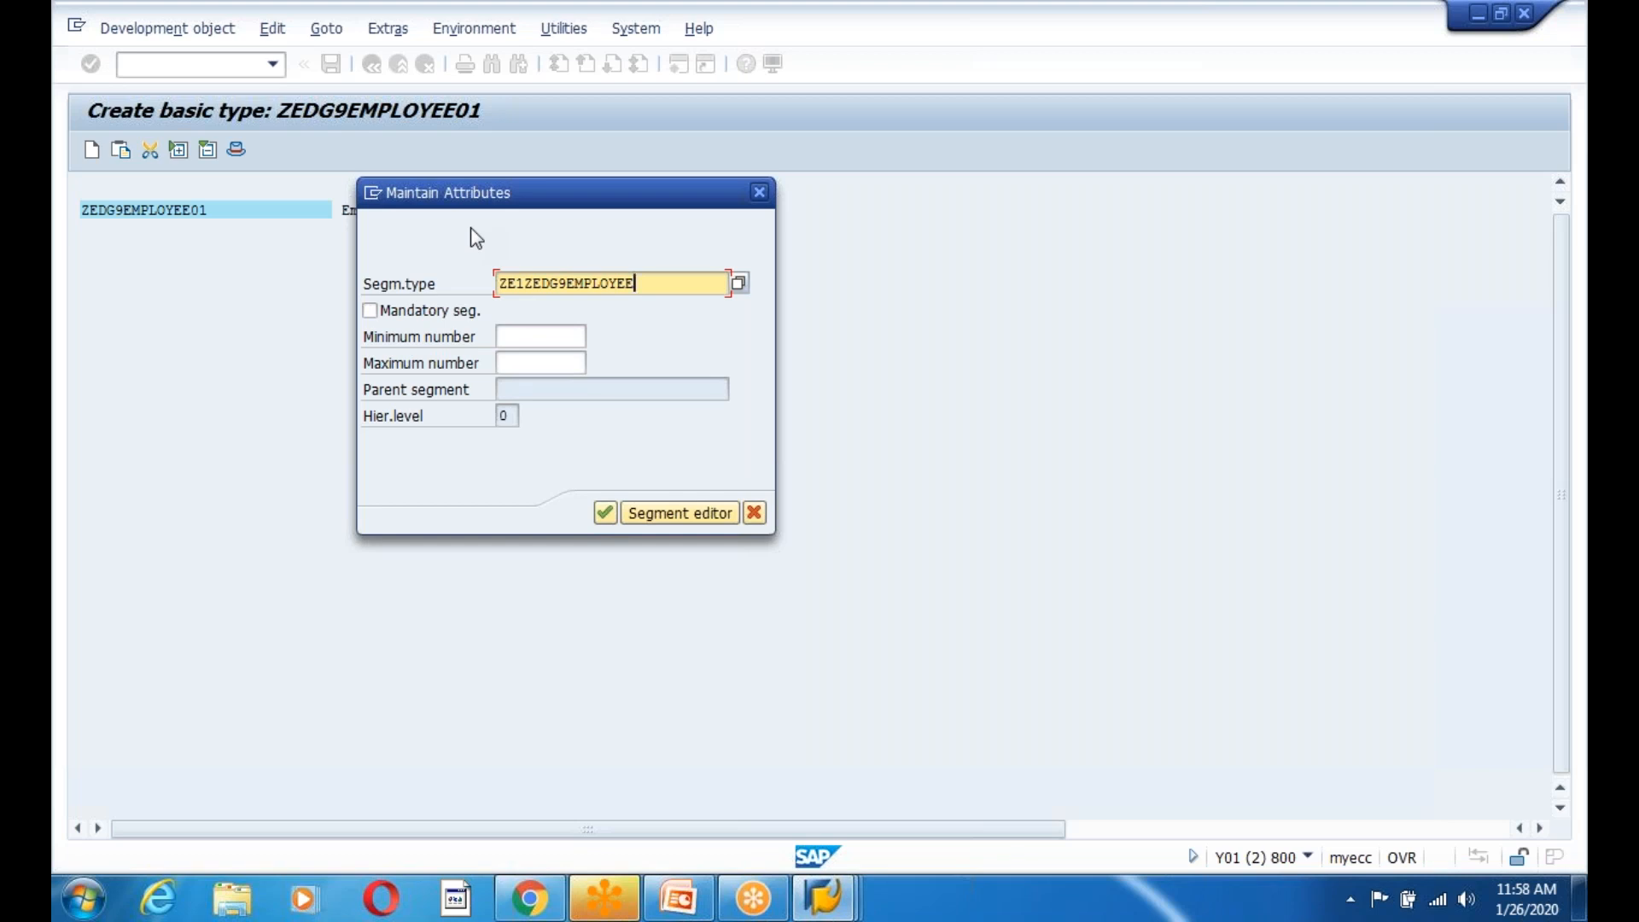
{"action": "left_click", "coordinate": [373, 311]}
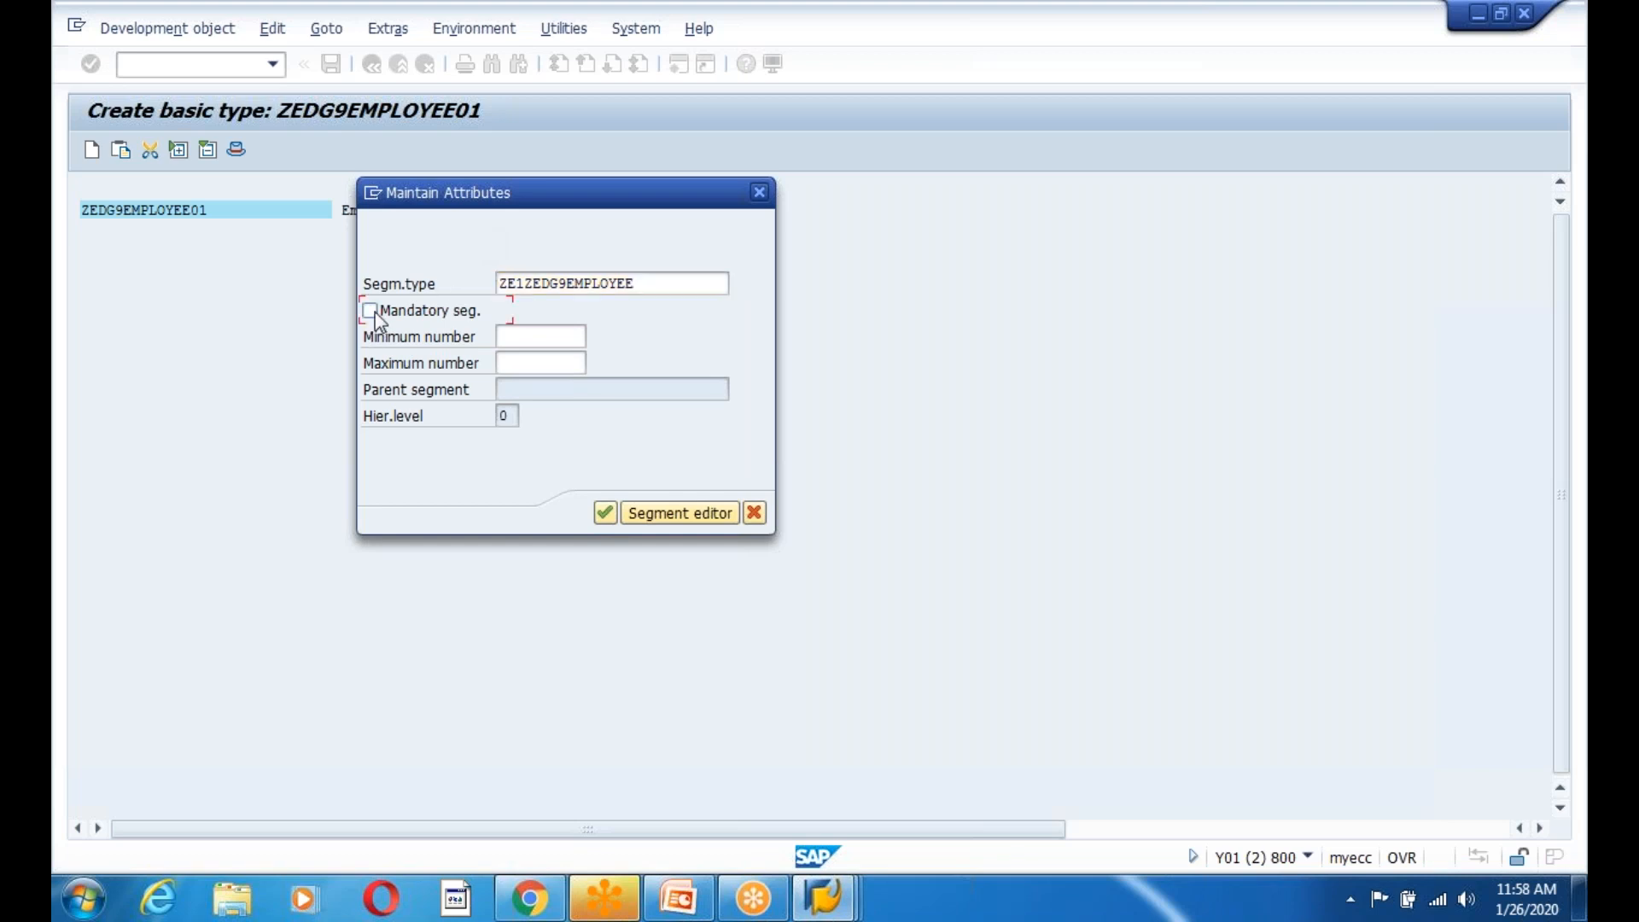
{"action": "left_click_drag", "start_coordinate": [637, 283], "coordinate": [483, 281]}
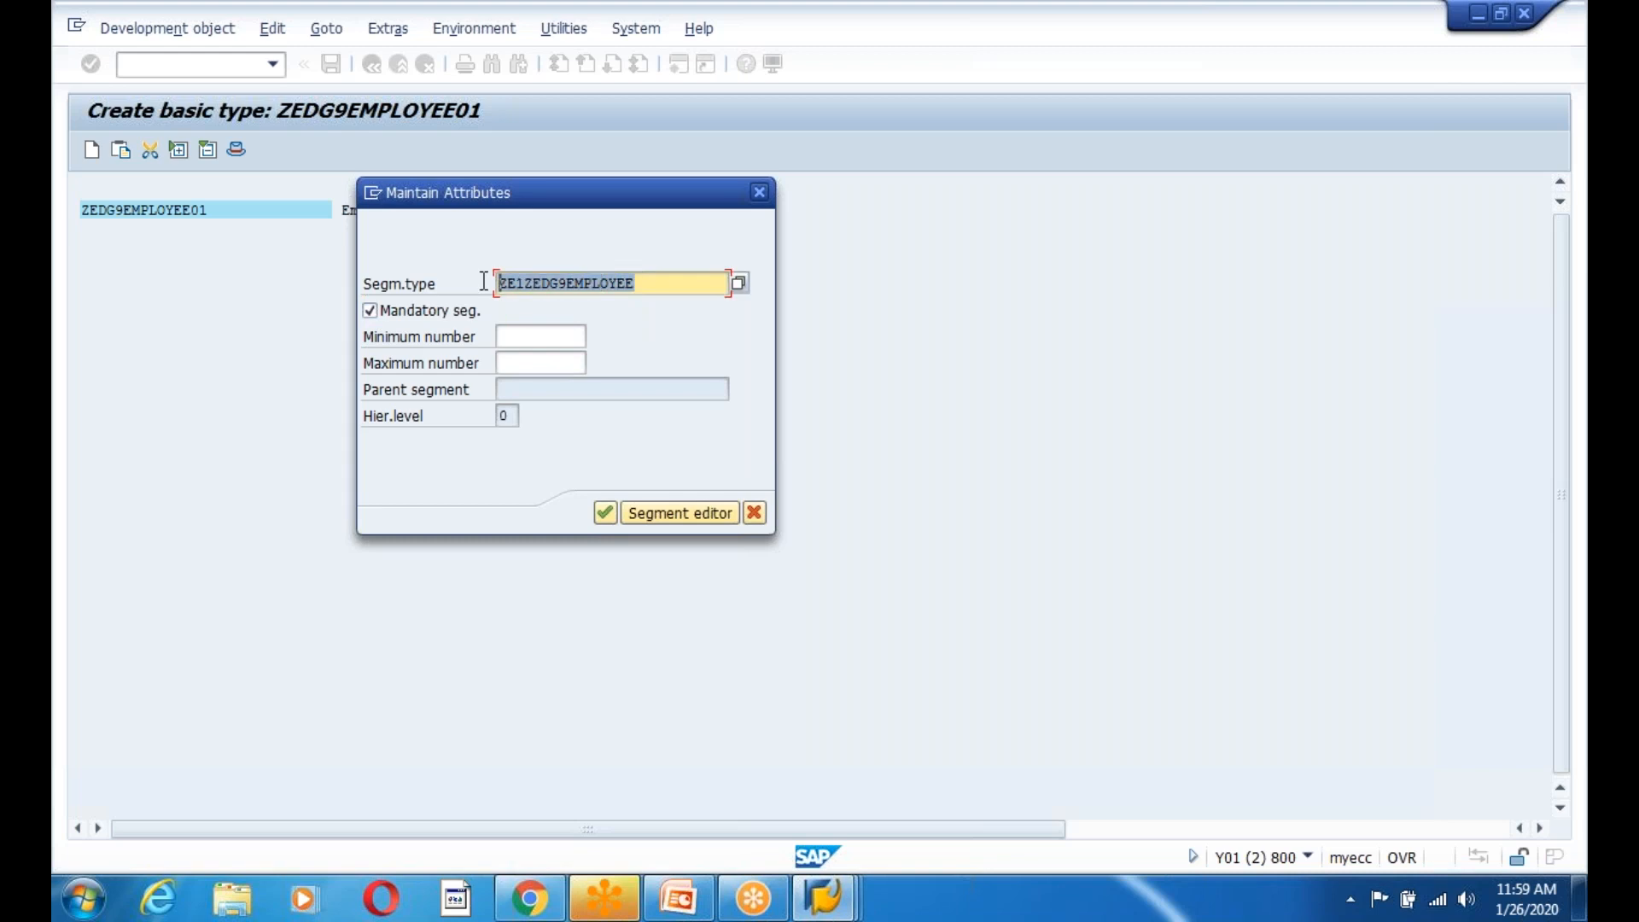
{"action": "left_click", "coordinate": [483, 281]}
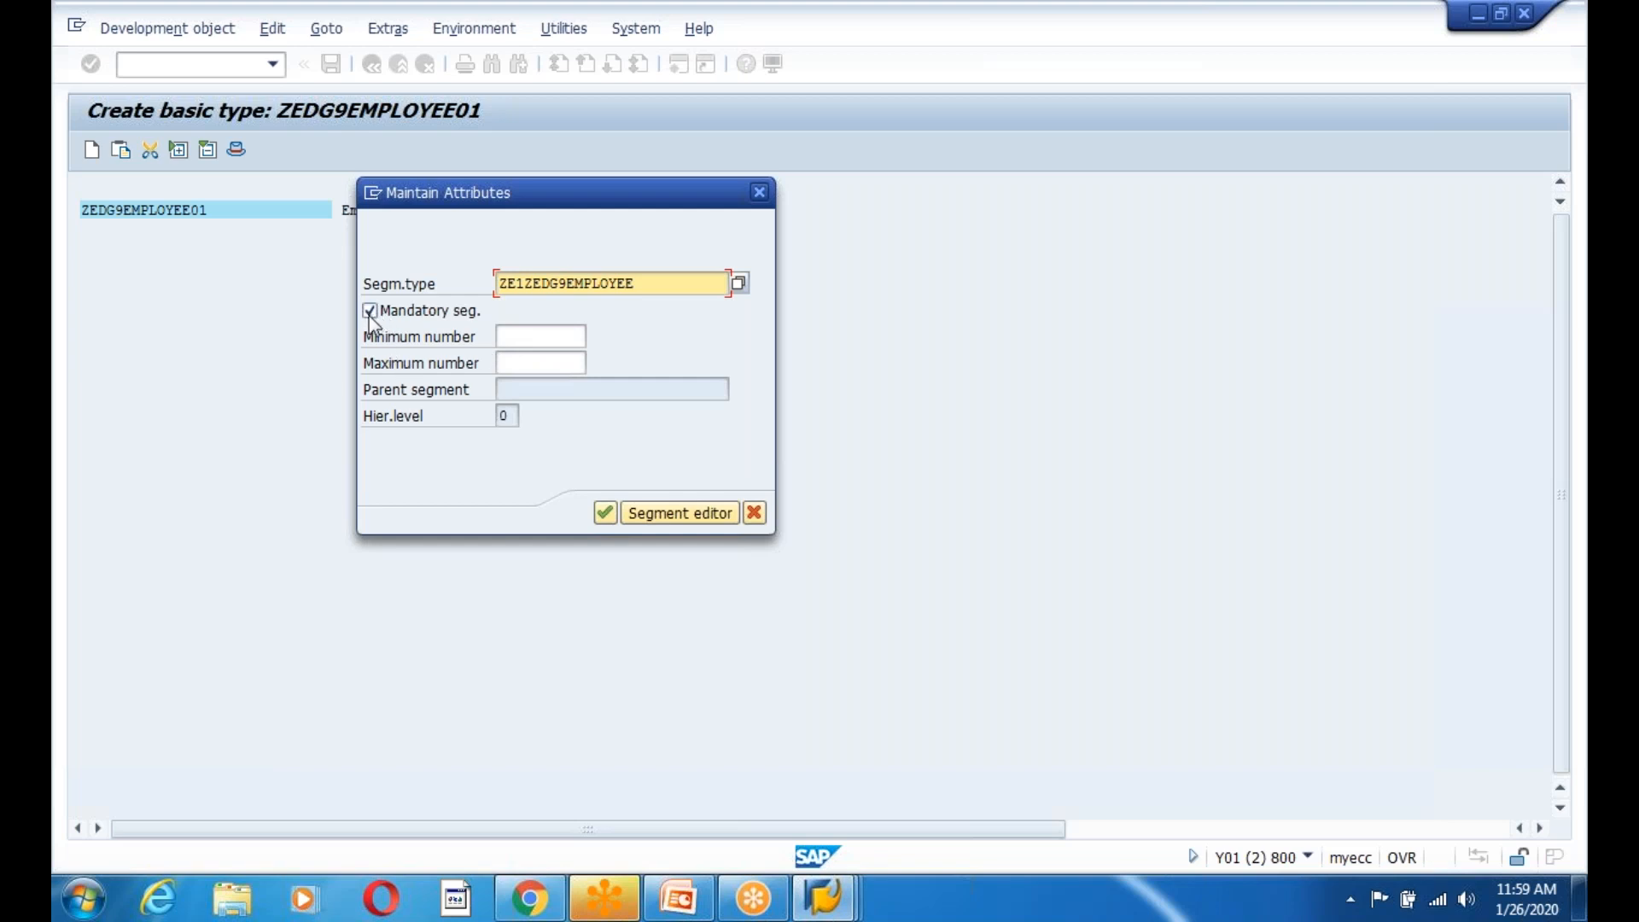
Give the employee segment minimum 1 and maximum 99999 occurrences and confirm.
{"action": "left_click", "coordinate": [534, 335]}
{"action": "type", "text": "1"}
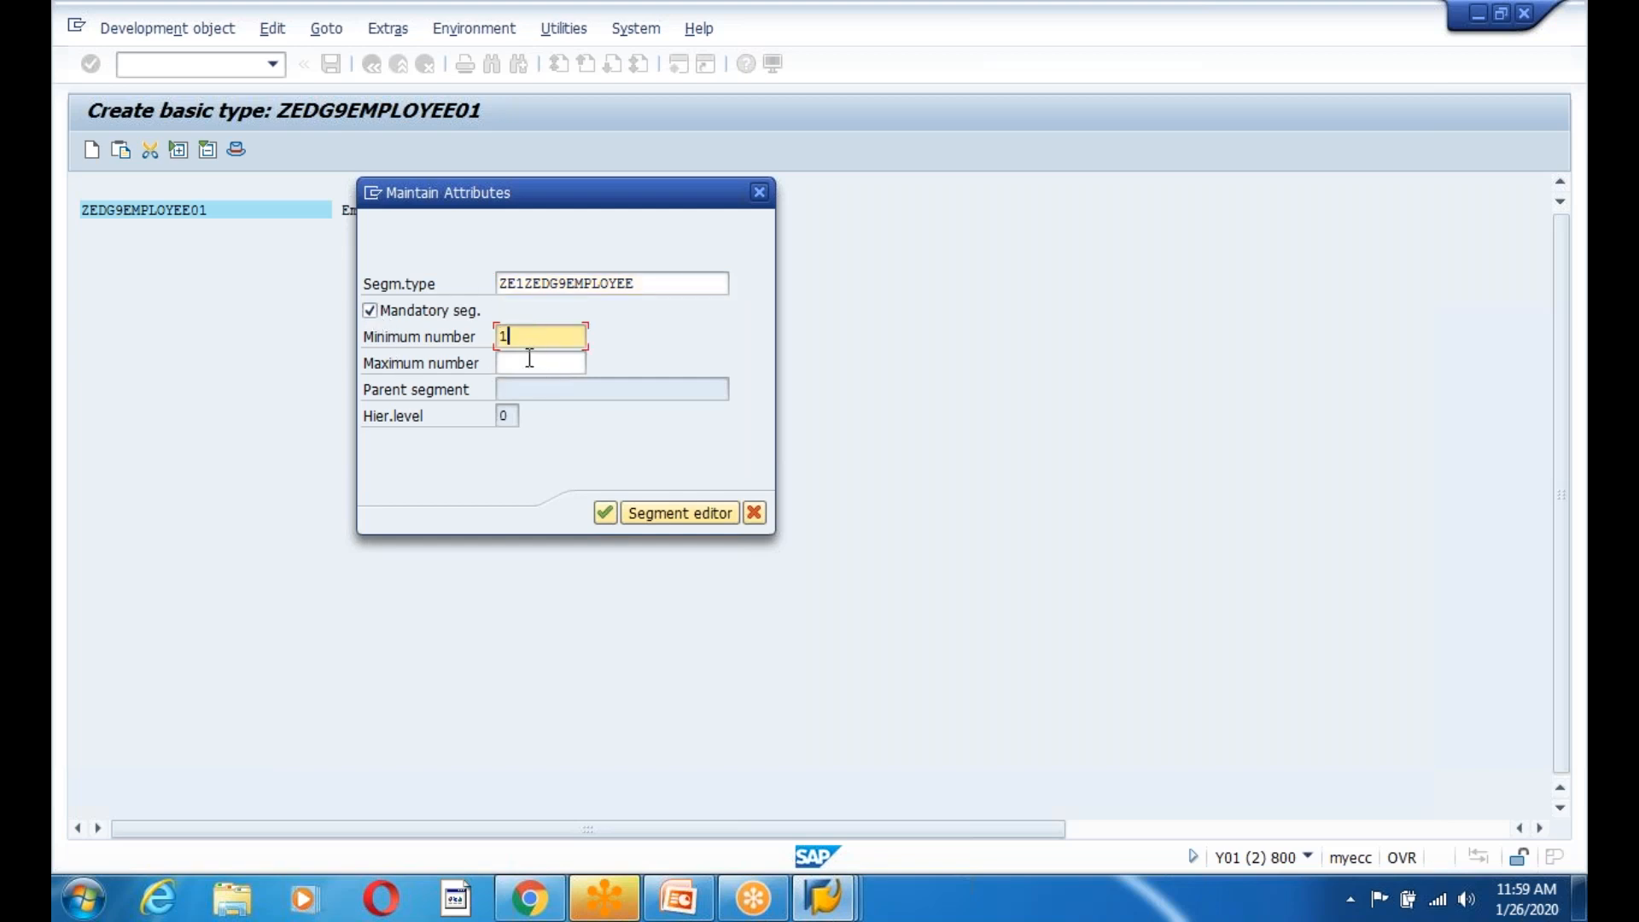
{"action": "left_click", "coordinate": [530, 362]}
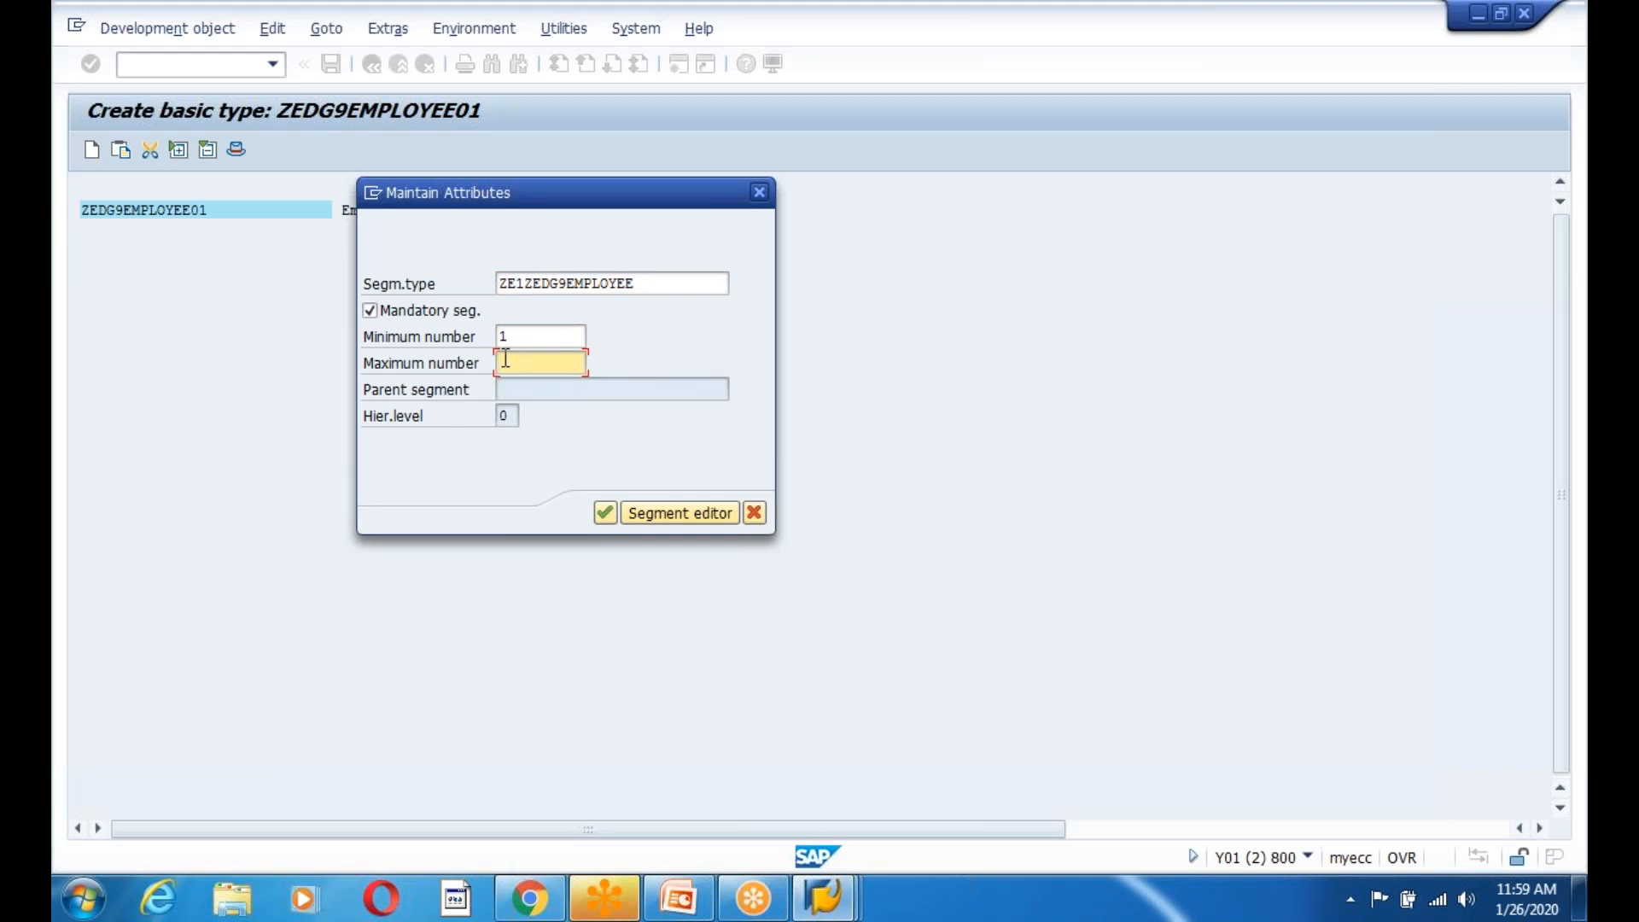
{"action": "left_click", "coordinate": [538, 341]}
{"action": "left_click", "coordinate": [529, 363]}
{"action": "type", "text": "99"}
{"action": "left_click_drag", "start_coordinate": [535, 363], "coordinate": [479, 362]}
{"action": "left_click", "coordinate": [559, 369]}
{"action": "type", "text": "999"}
{"action": "left_click", "coordinate": [602, 513]}
{"action": "left_click", "coordinate": [169, 248]}
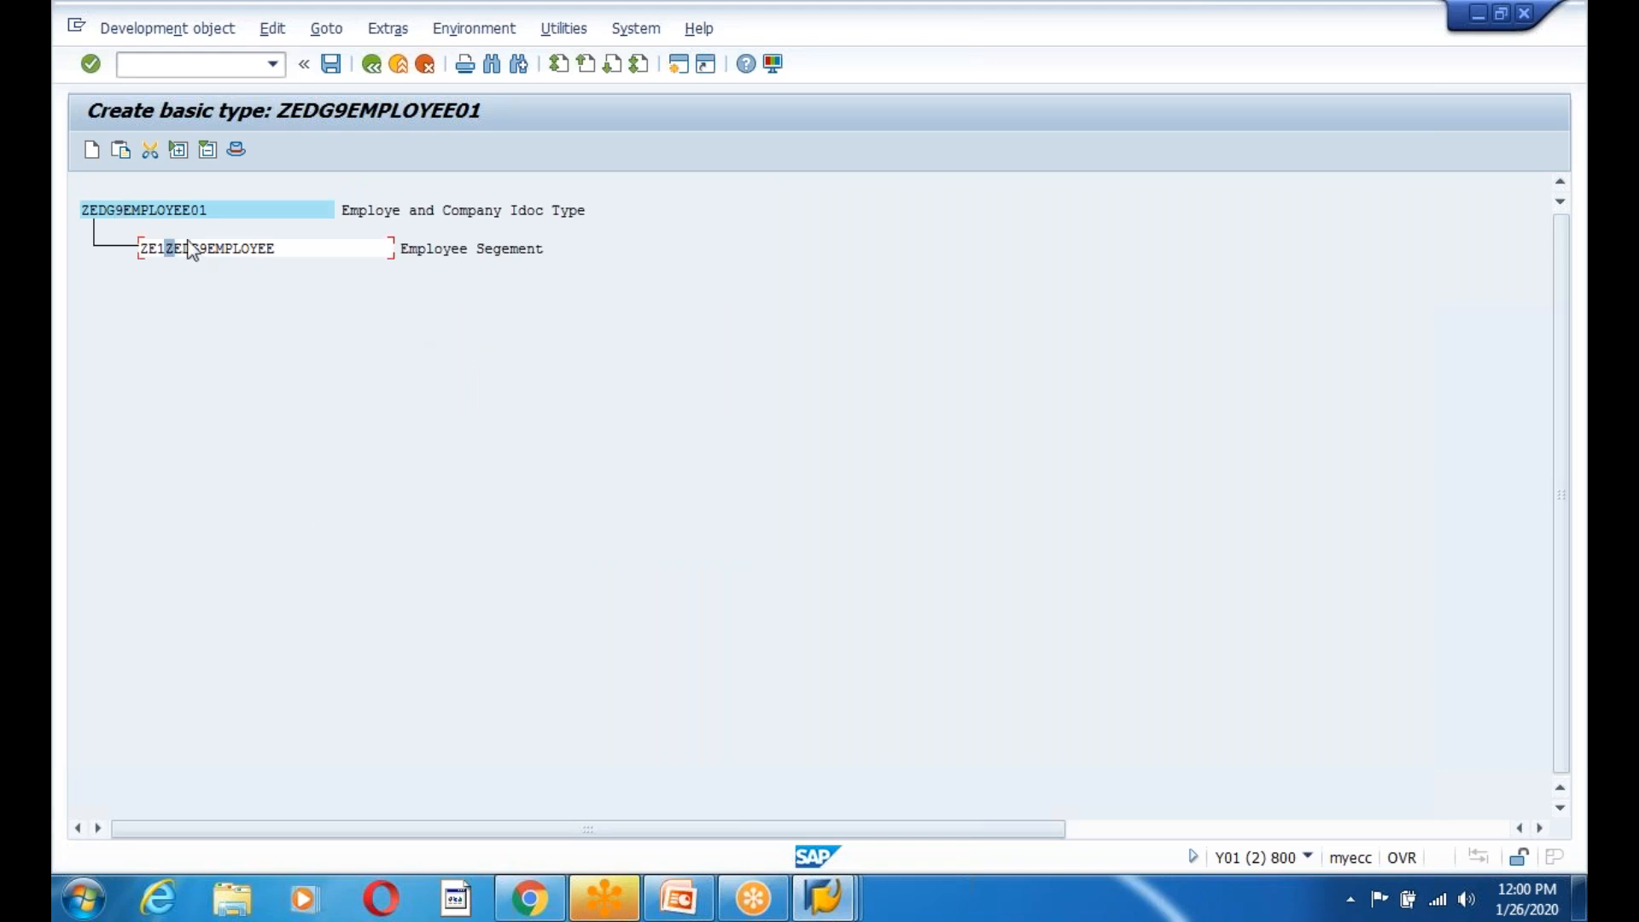
{"action": "left_click", "coordinate": [128, 210]}
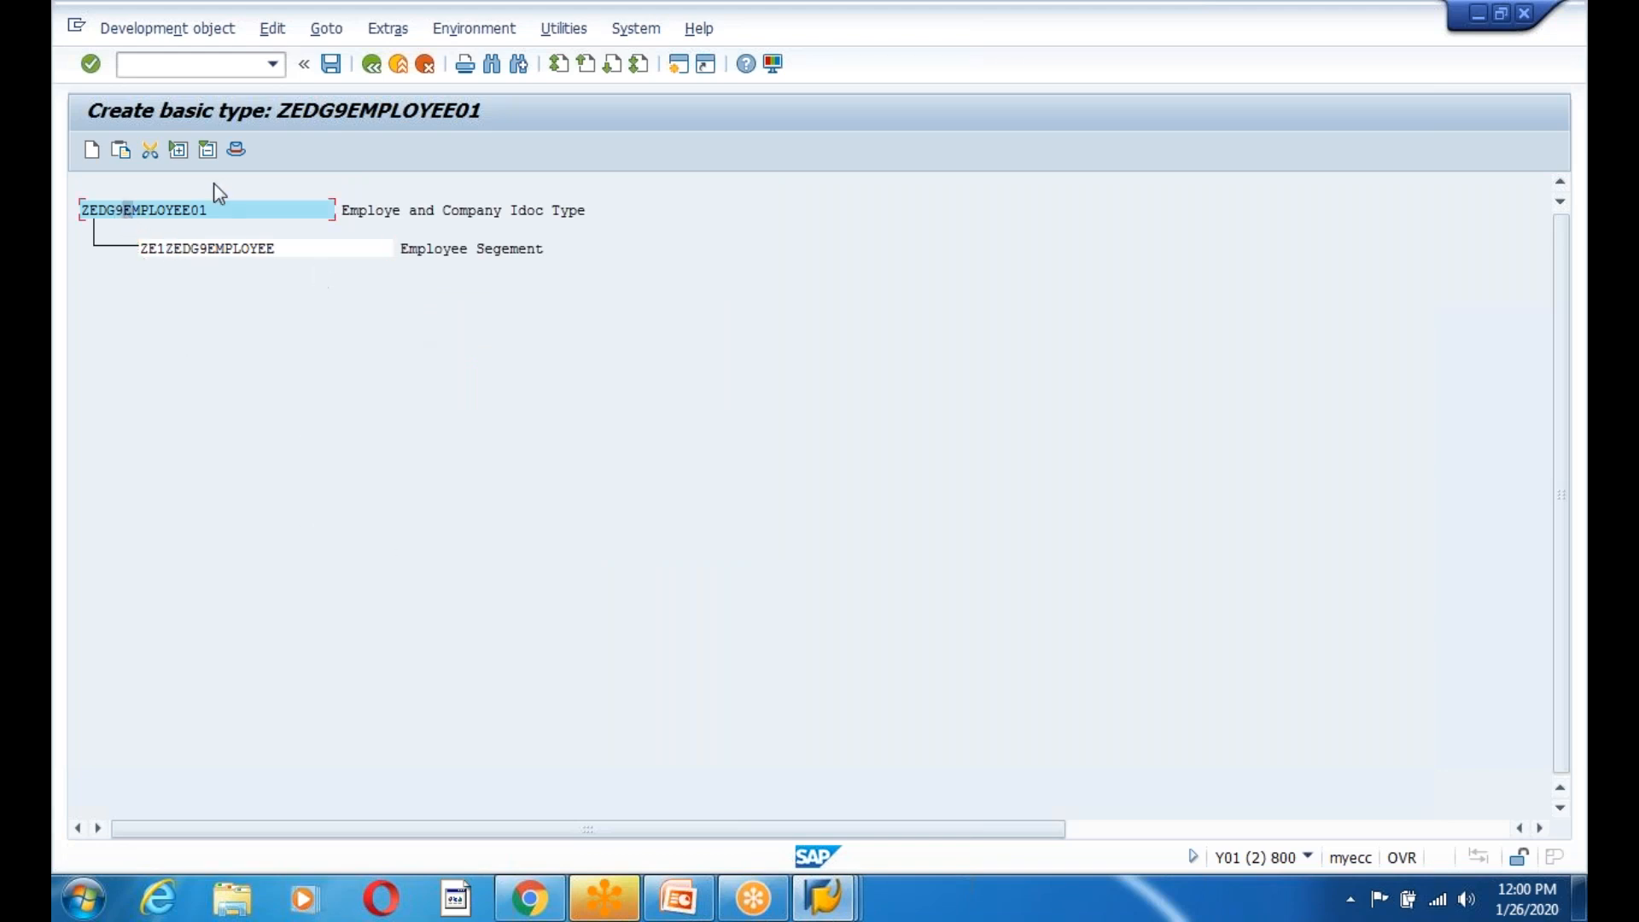
{"action": "left_click_drag", "start_coordinate": [147, 251], "coordinate": [283, 256]}
{"action": "left_click", "coordinate": [203, 251]}
{"action": "left_click", "coordinate": [187, 250]}
{"action": "left_click_drag", "start_coordinate": [146, 253], "coordinate": [289, 267]}
{"action": "left_click_drag", "start_coordinate": [86, 212], "coordinate": [299, 259]}
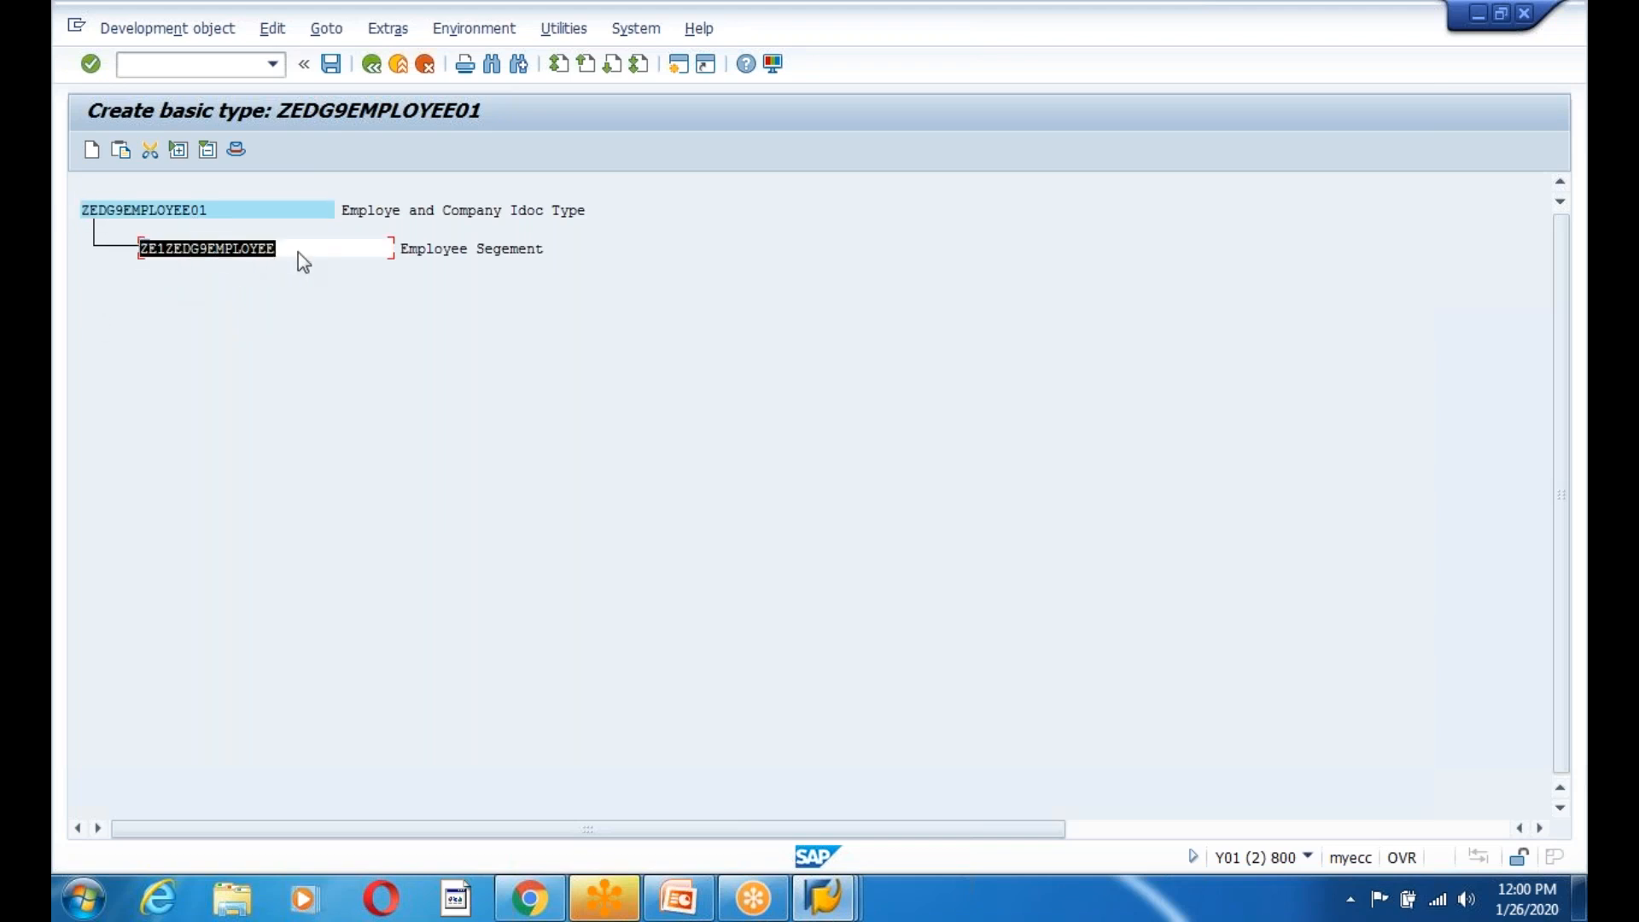
{"action": "left_click_drag", "start_coordinate": [82, 211], "coordinate": [333, 263]}
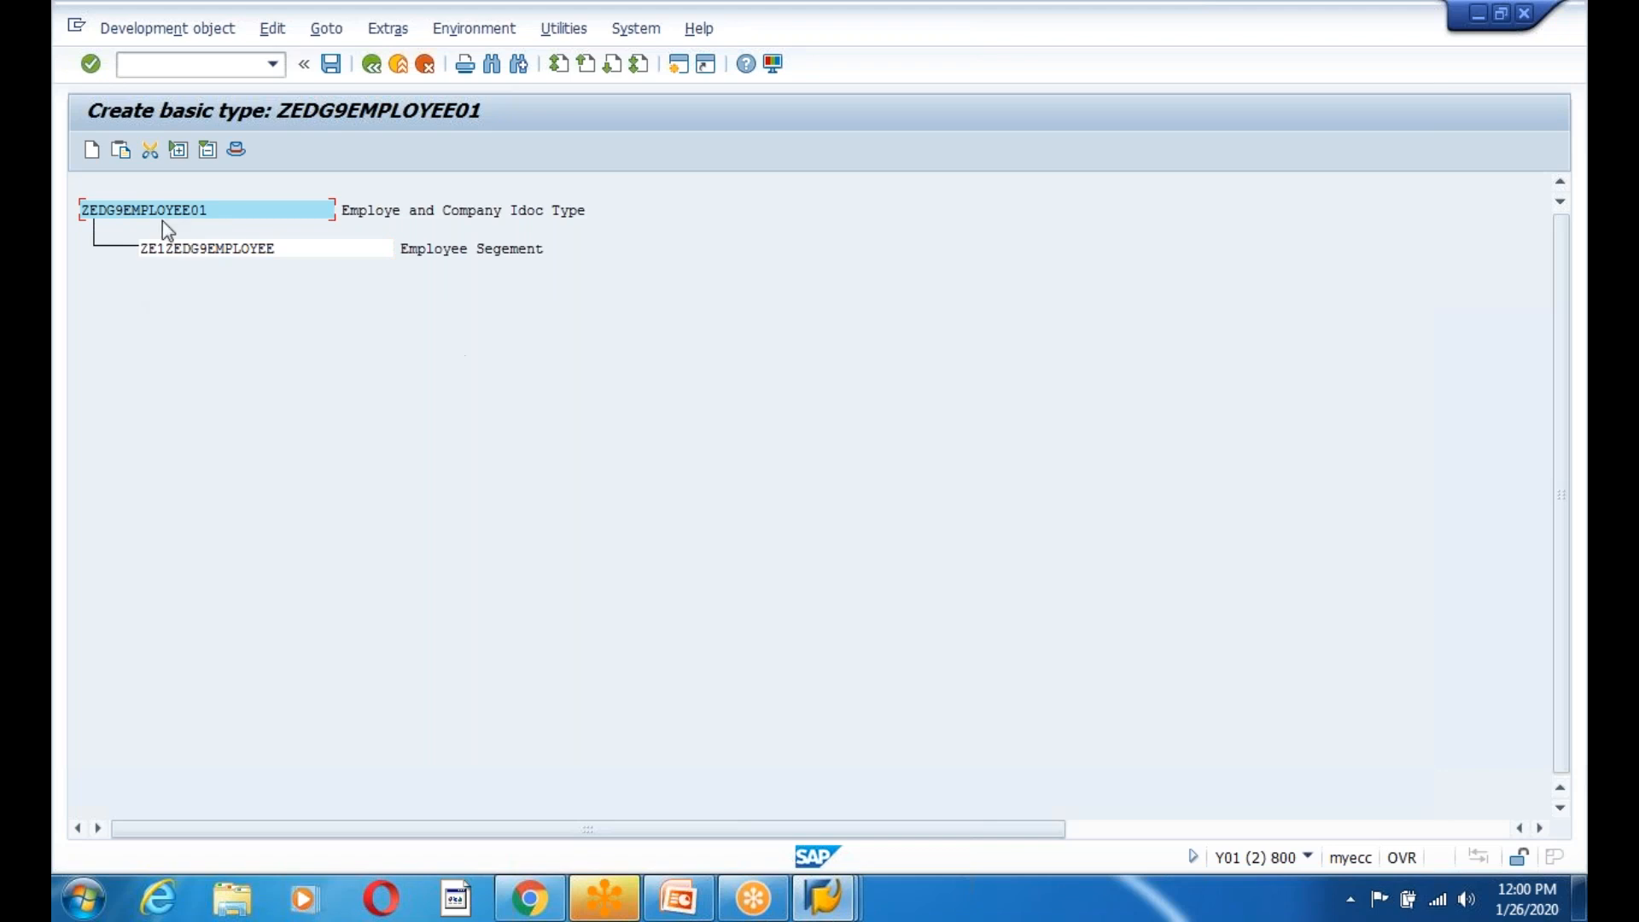
Add a second segment of type ZE1ZEDG9COMPANY, copied from the slide, marked mandatory.
{"action": "left_click", "coordinate": [93, 151]}
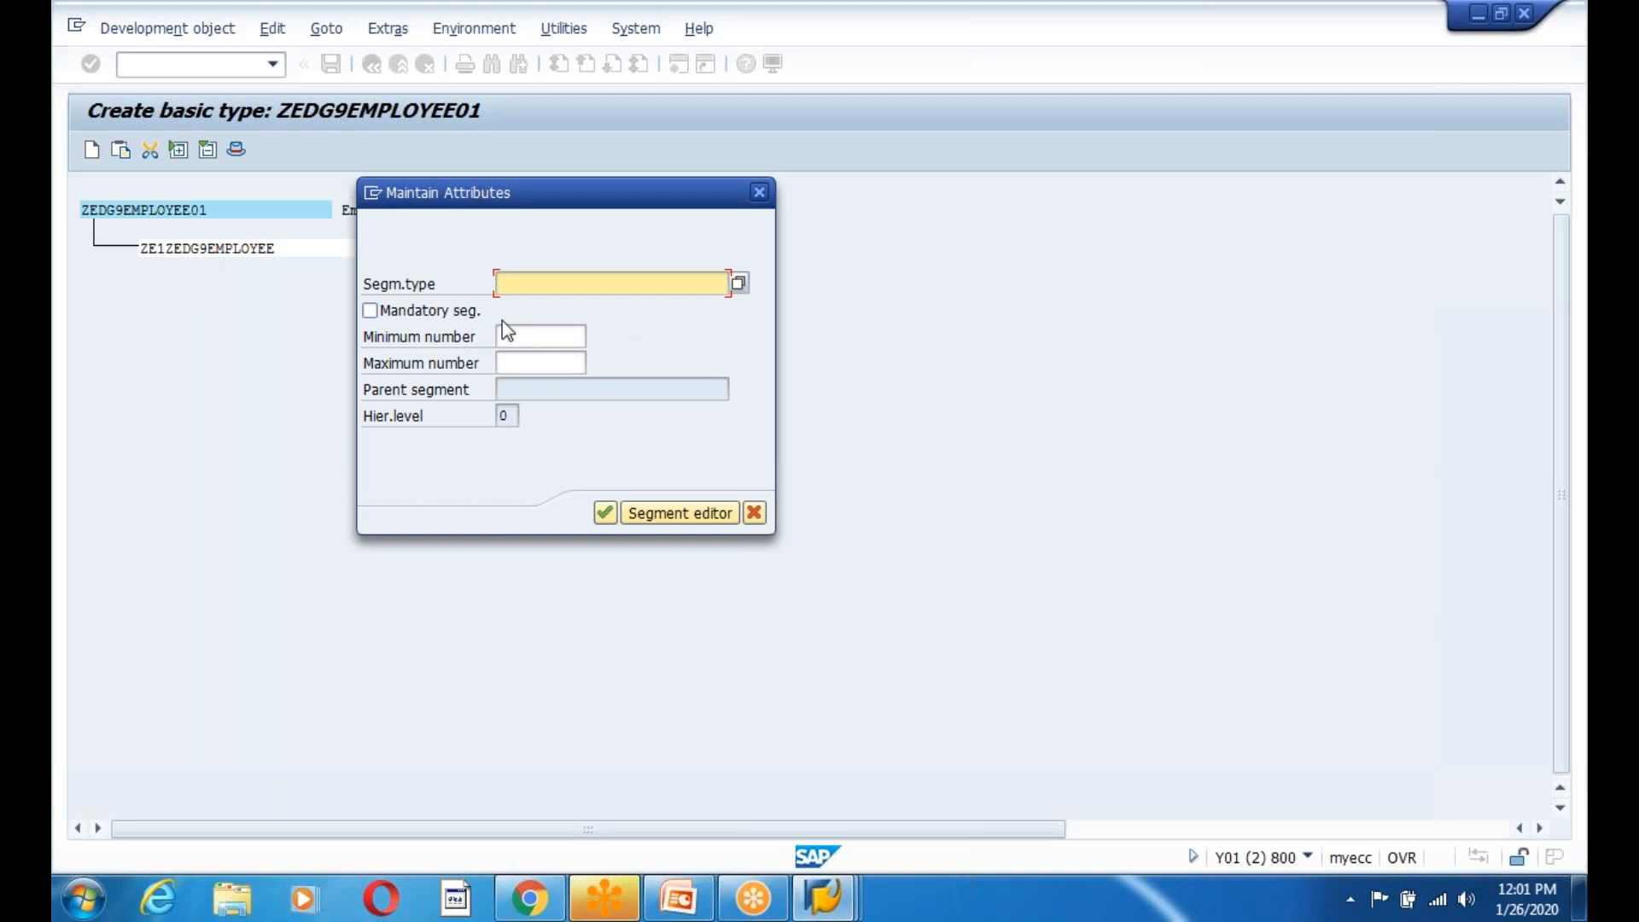
{"action": "left_click", "coordinate": [678, 898]}
{"action": "left_click_drag", "start_coordinate": [658, 444], "coordinate": [829, 445]}
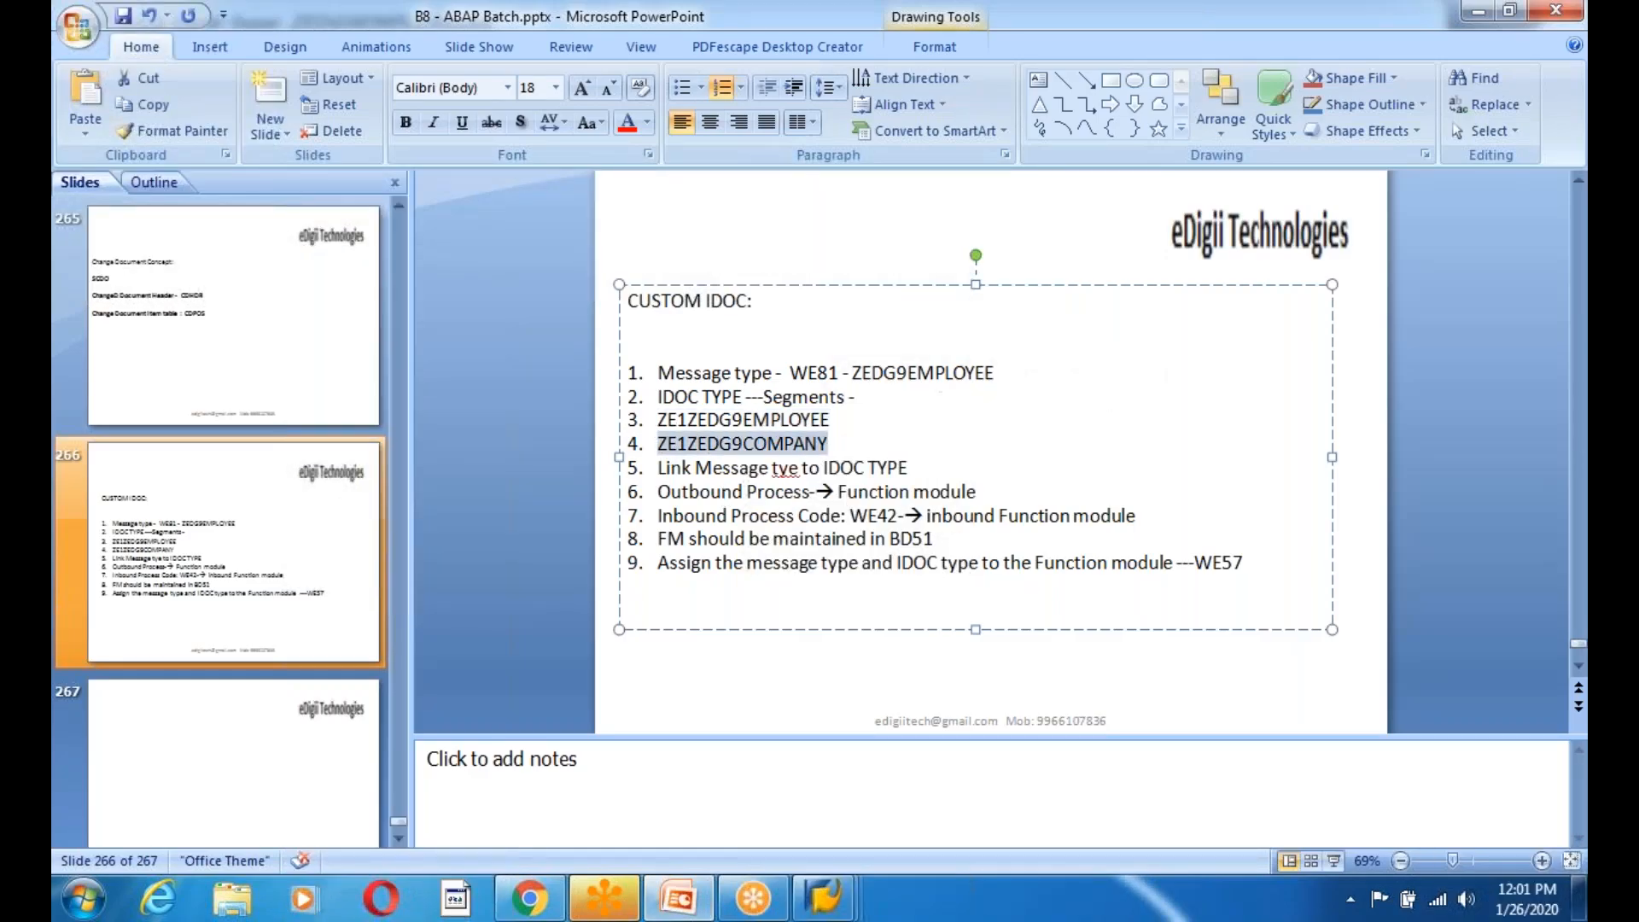
{"action": "key", "text": "ctrl+c"}
{"action": "key", "text": "alt+Tab"}
{"action": "key", "text": "ctrl+v"}
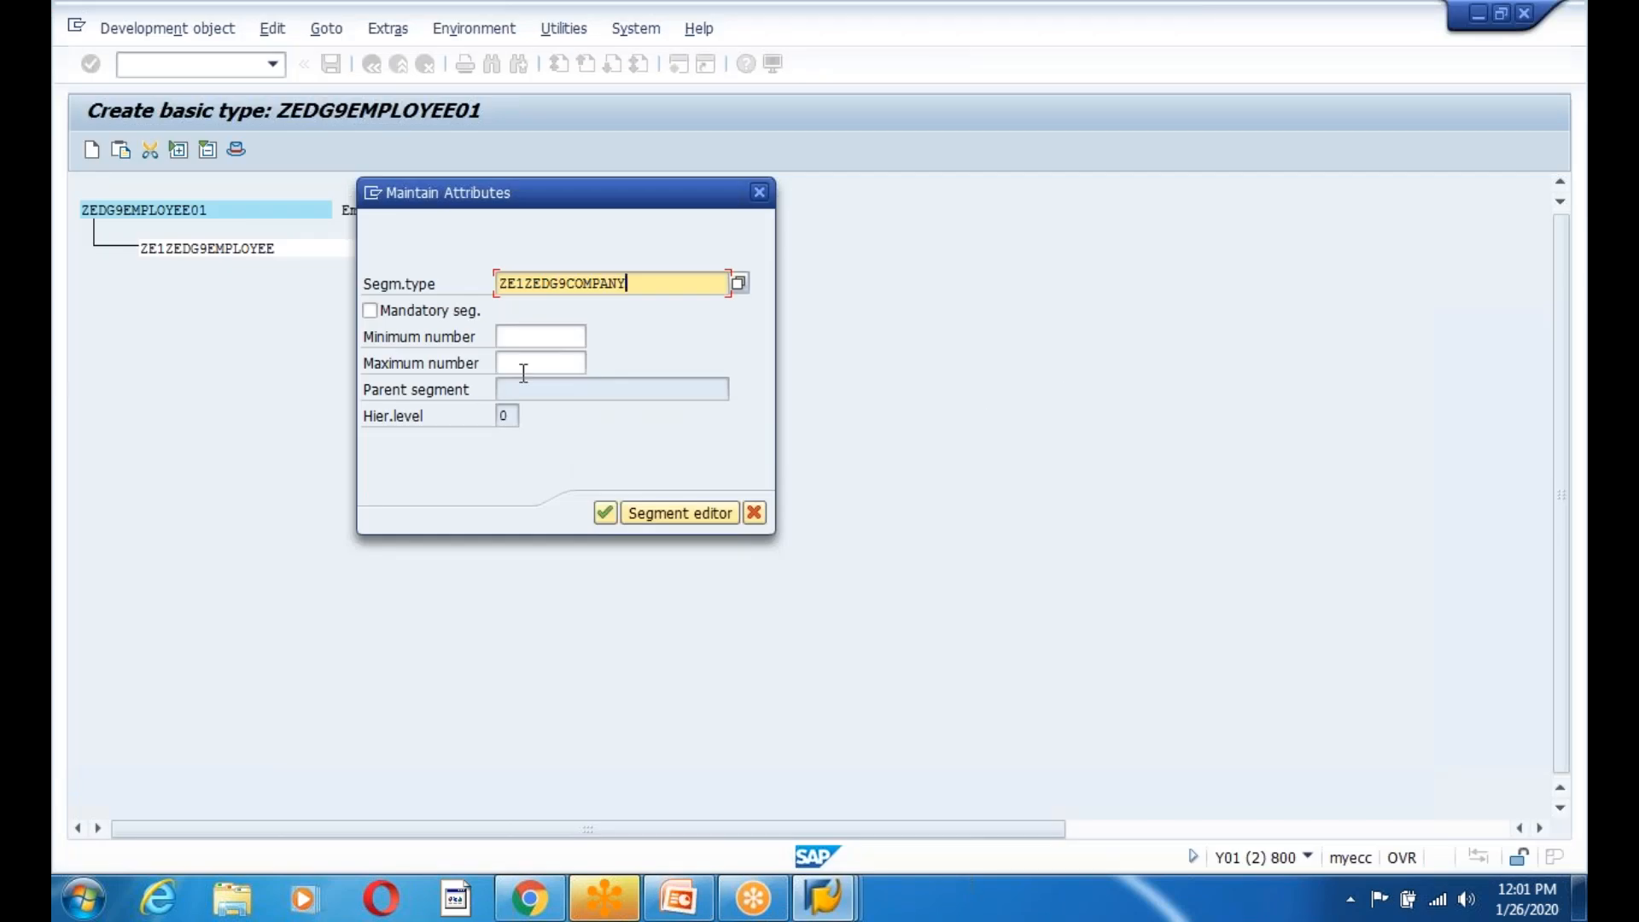
{"action": "left_click", "coordinate": [370, 311]}
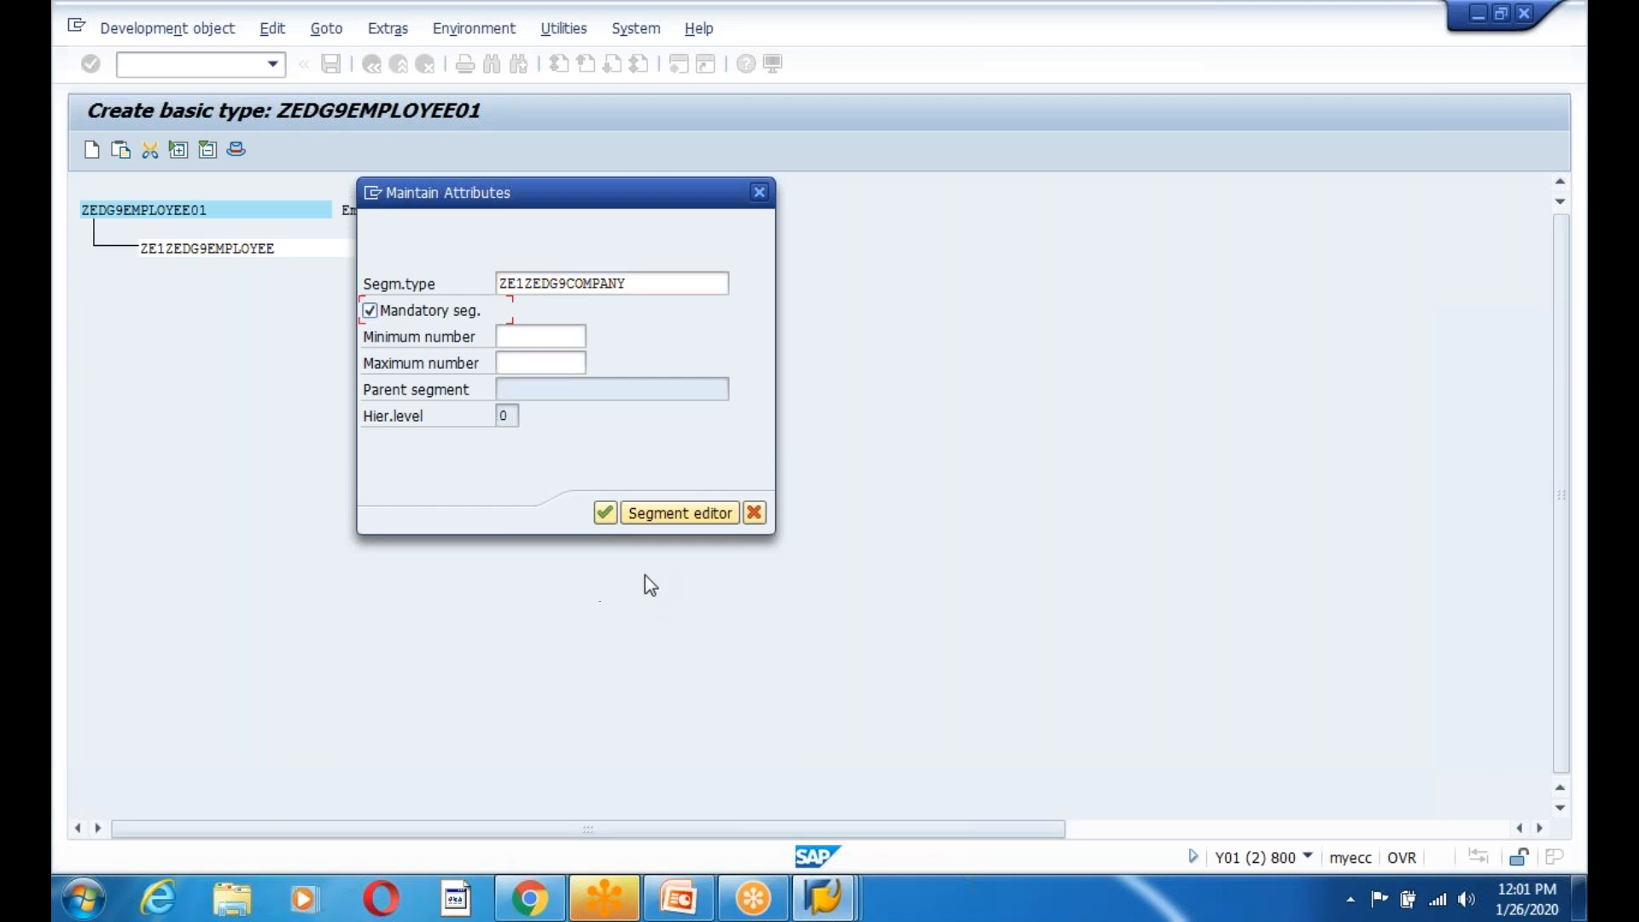
Set the company segment to minimum 1 and maximum 99999 occurrences and confirm.
{"action": "left_click", "coordinate": [541, 338]}
{"action": "type", "text": "1"}
{"action": "left_click", "coordinate": [529, 354]}
{"action": "type", "text": "99"}
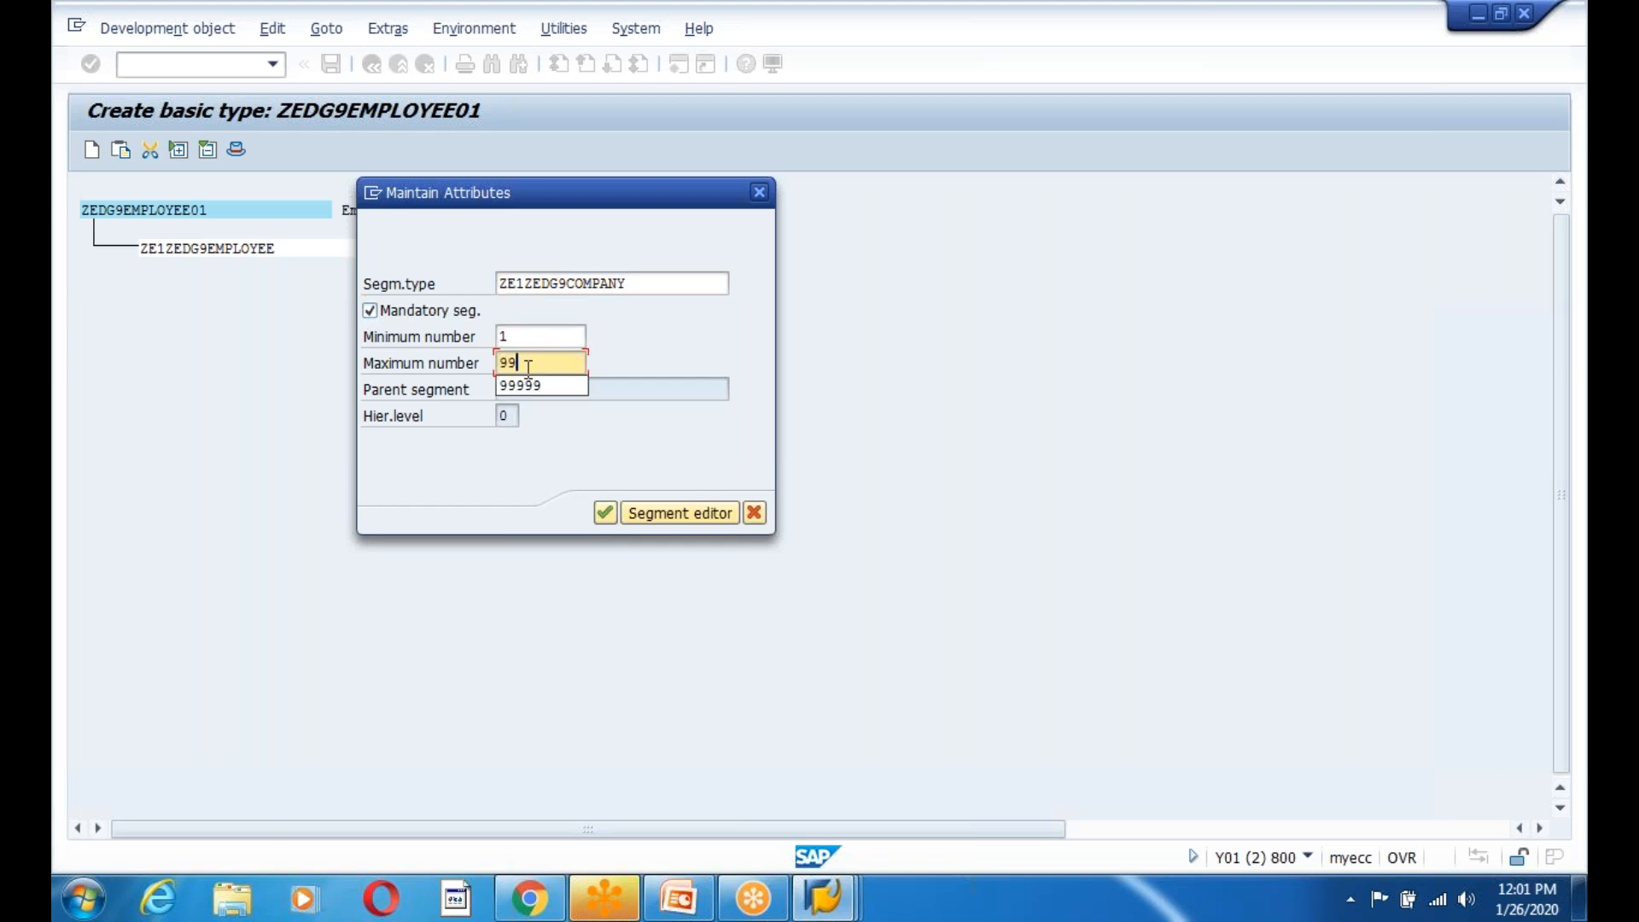
{"action": "left_click", "coordinate": [526, 391]}
{"action": "left_click", "coordinate": [603, 513]}
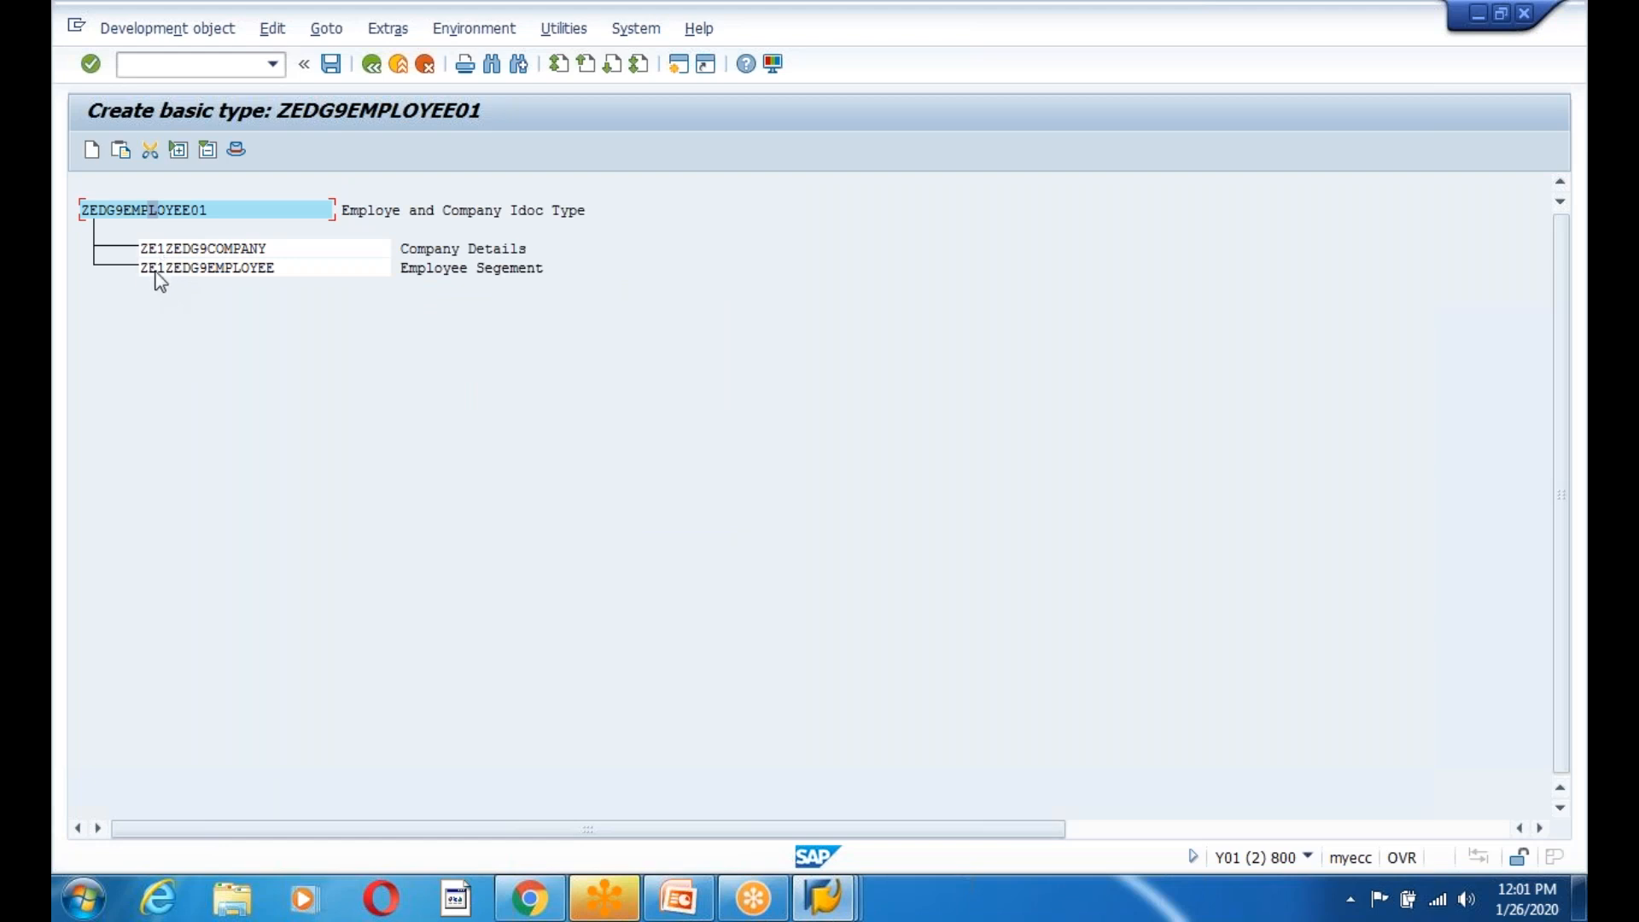
Save basic type ZEDG9EMPLOYEE01 in package ZEDG8 under a workbench request.
{"action": "left_click_drag", "start_coordinate": [142, 270], "coordinate": [281, 269]}
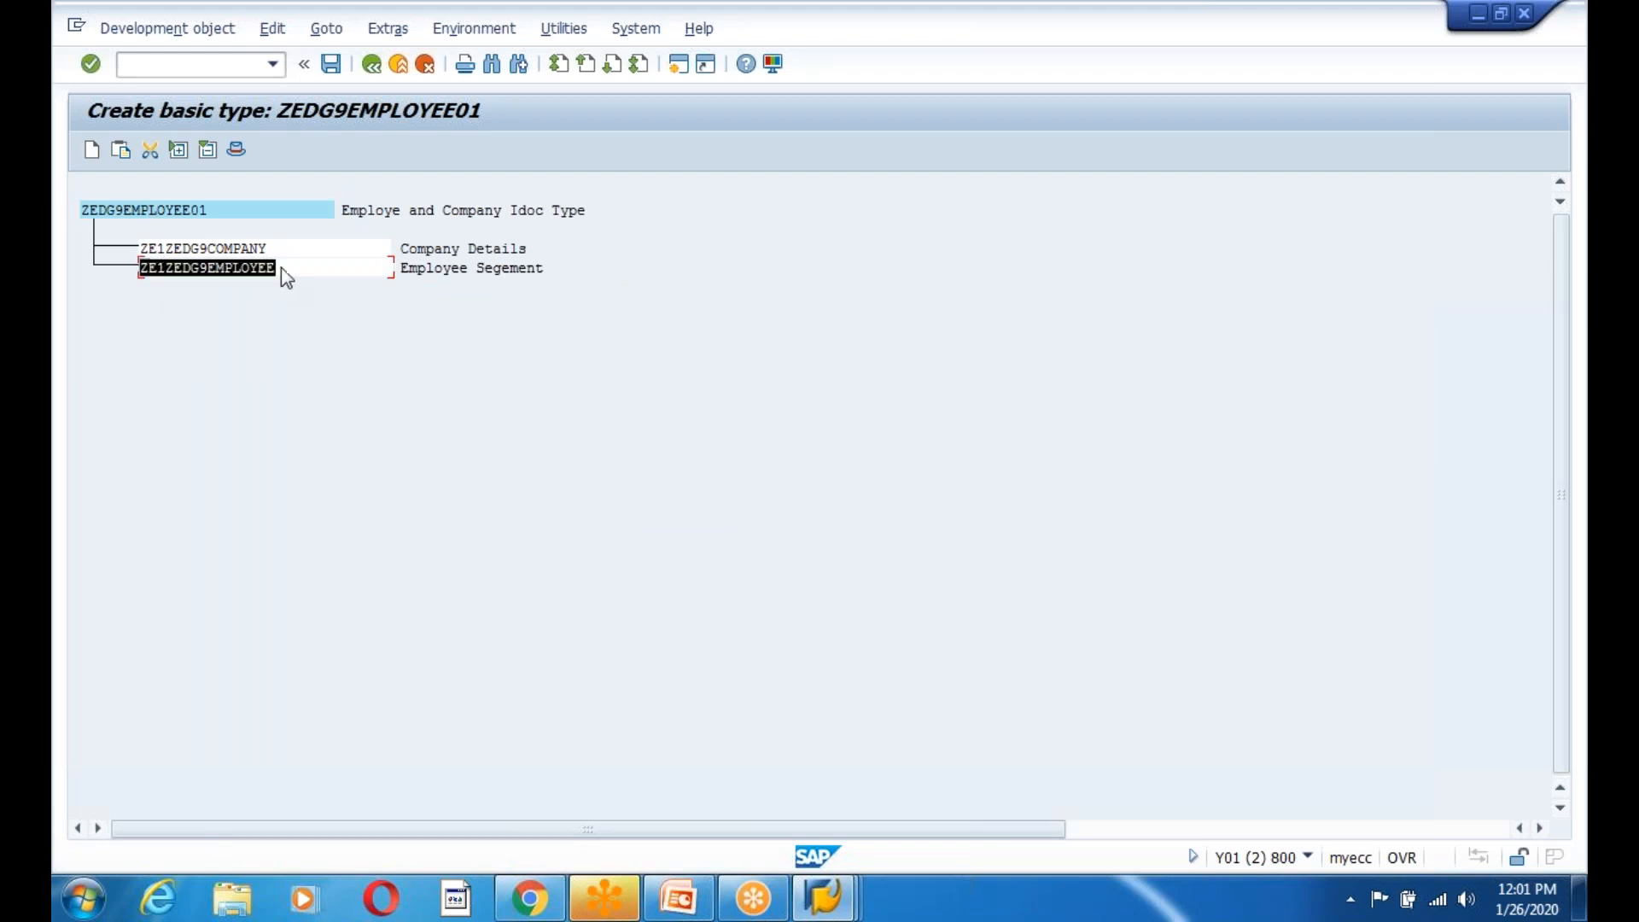
{"action": "key", "text": "ctrl+c"}
{"action": "left_click", "coordinate": [140, 22]}
{"action": "mouse_move", "coordinate": [271, 28]}
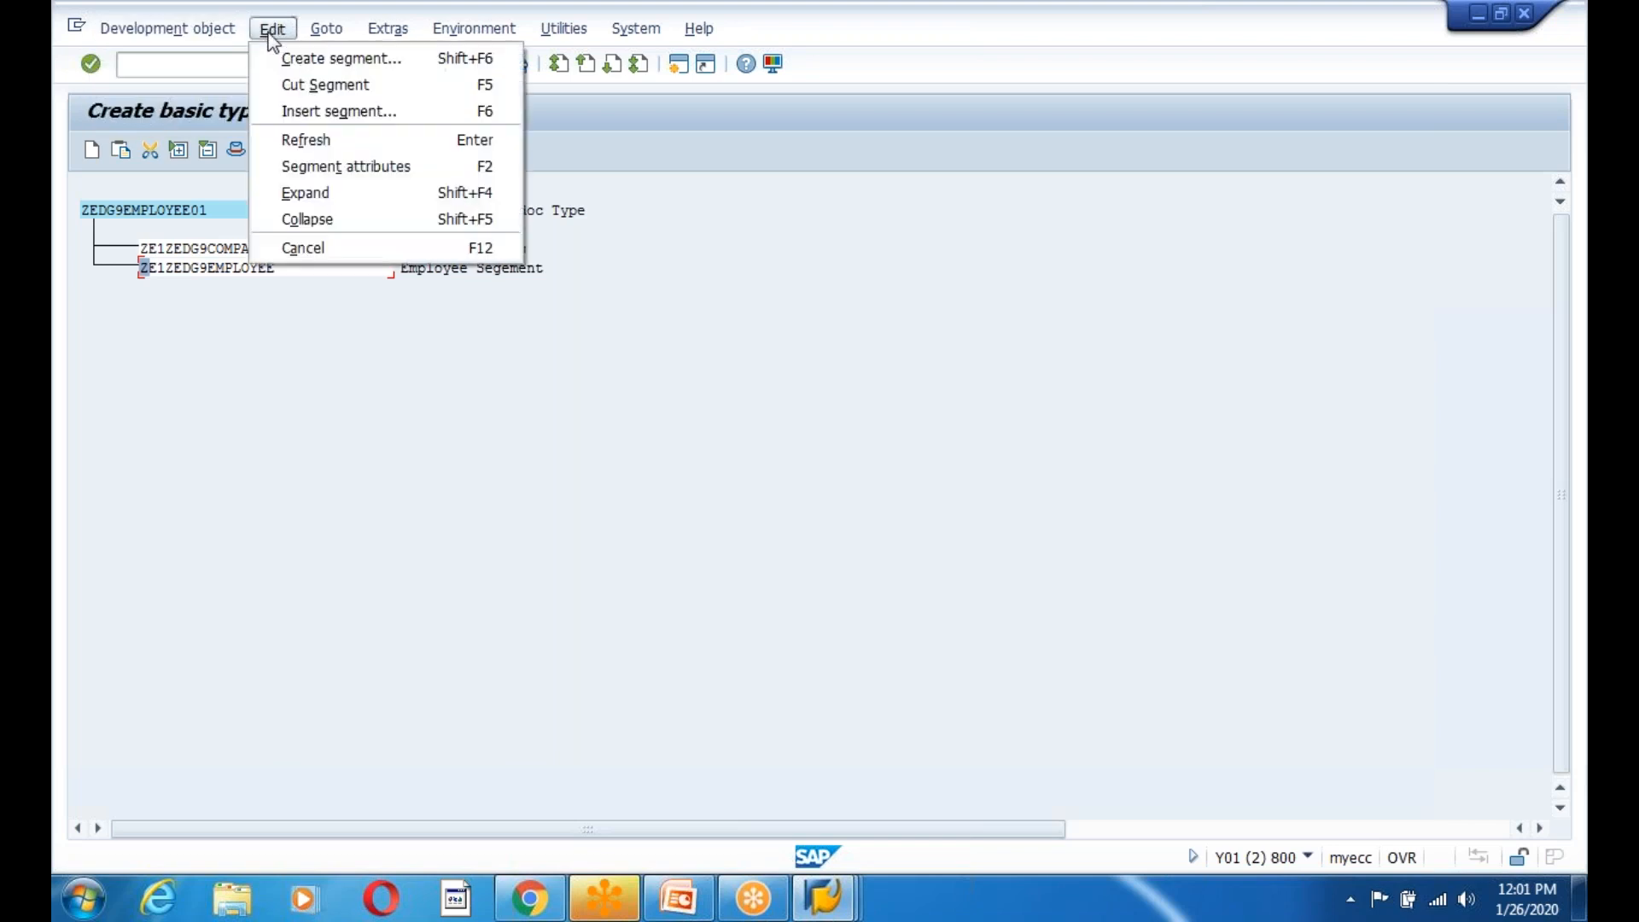
{"action": "left_click", "coordinate": [332, 397]}
{"action": "left_click", "coordinate": [330, 64]}
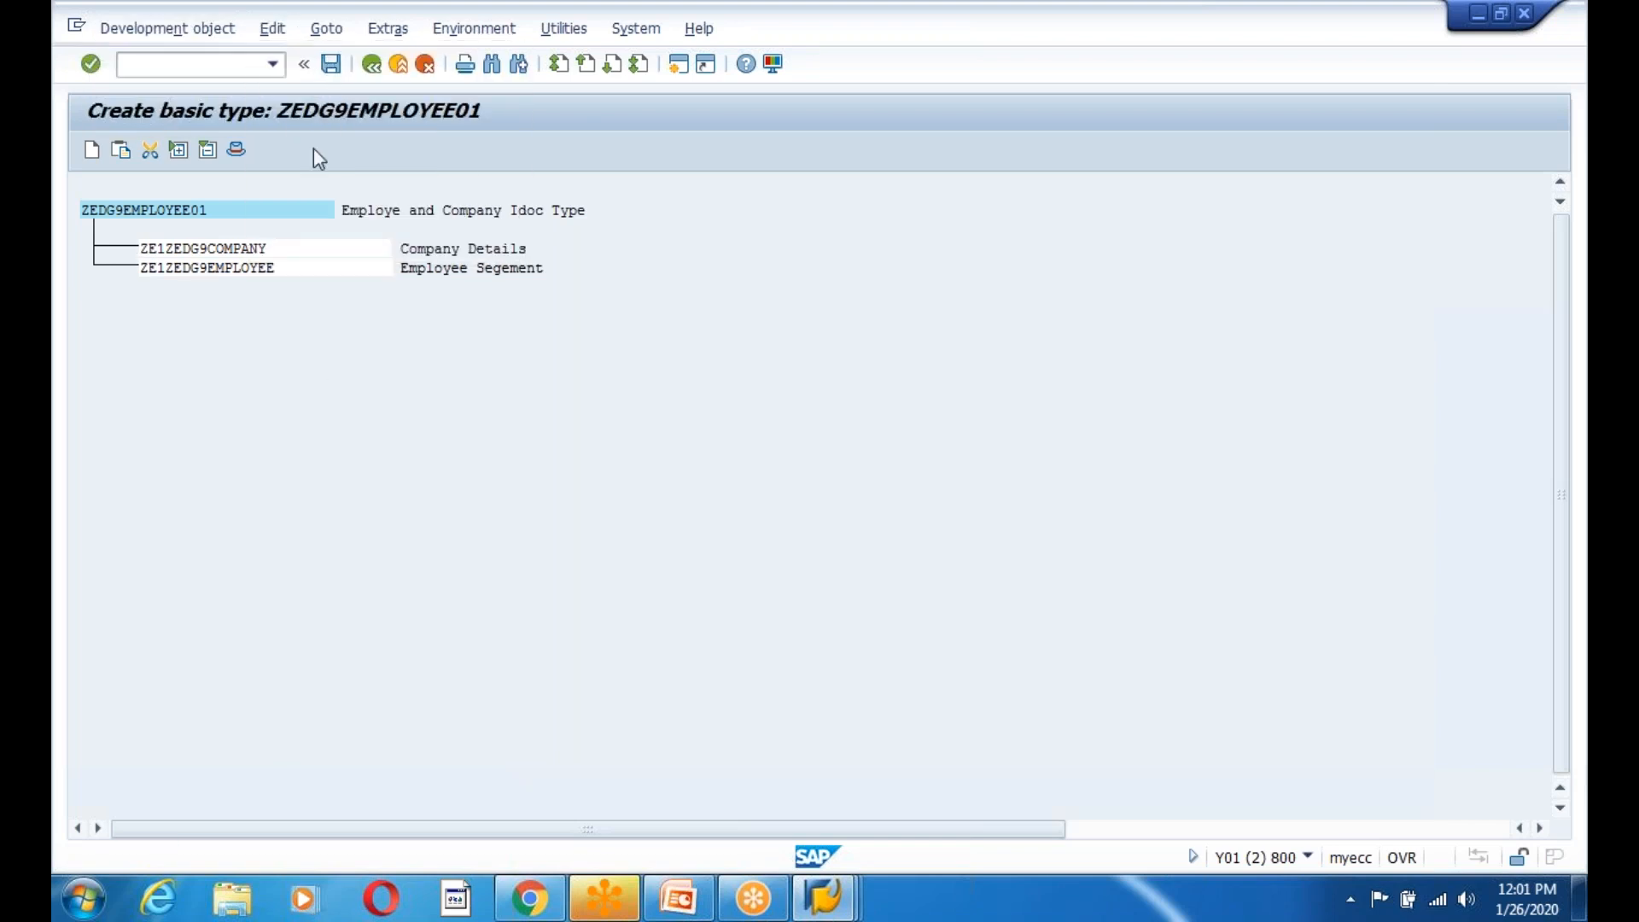
{"action": "left_click", "coordinate": [428, 551]}
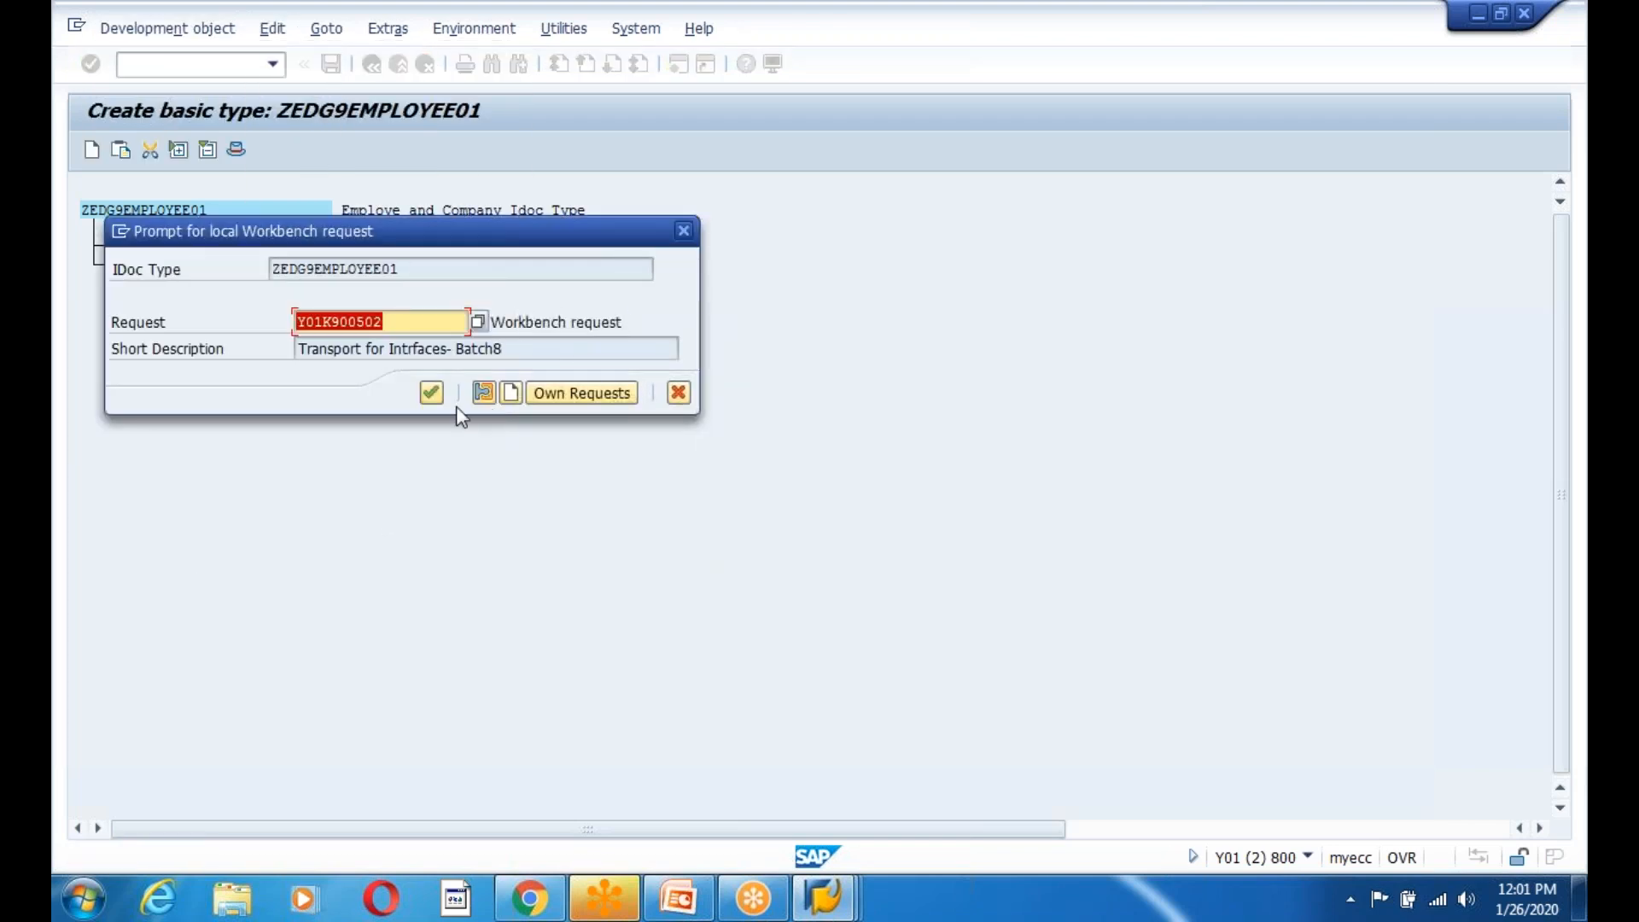
{"action": "left_click", "coordinate": [431, 393]}
{"action": "left_click", "coordinate": [147, 268]}
{"action": "key", "text": "ctrl+c"}
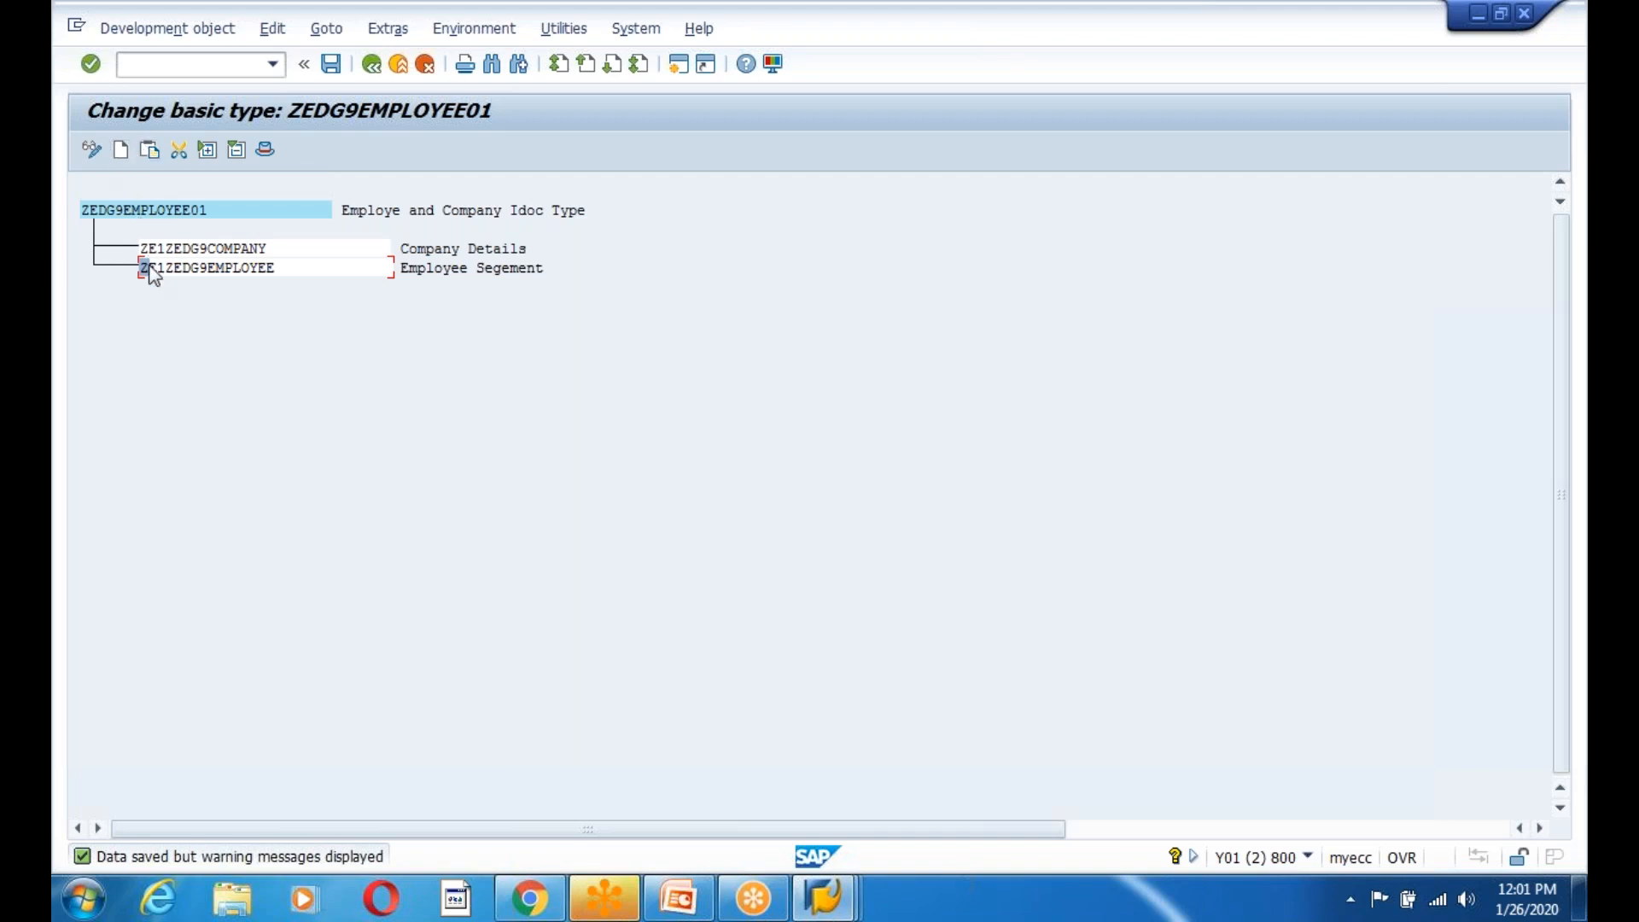
Cut segment ZE1ZEDG9COMPANY out of the basic type's tree.
{"action": "left_click", "coordinate": [195, 249]}
{"action": "left_click", "coordinate": [177, 248]}
{"action": "left_click", "coordinate": [272, 29]}
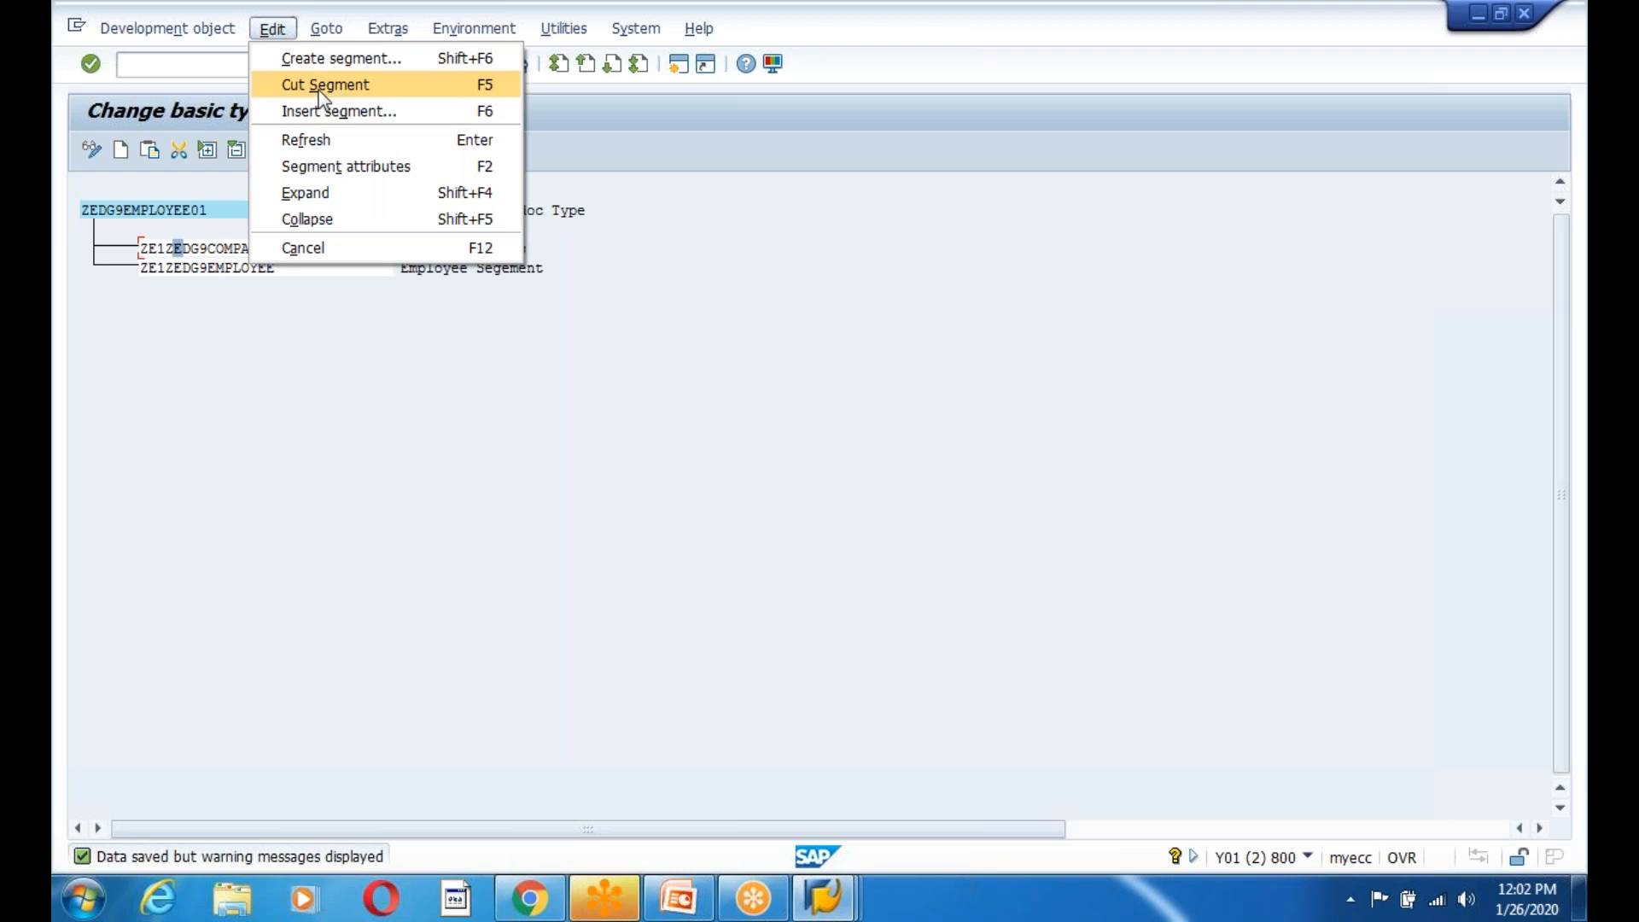
{"action": "left_click", "coordinate": [196, 271]}
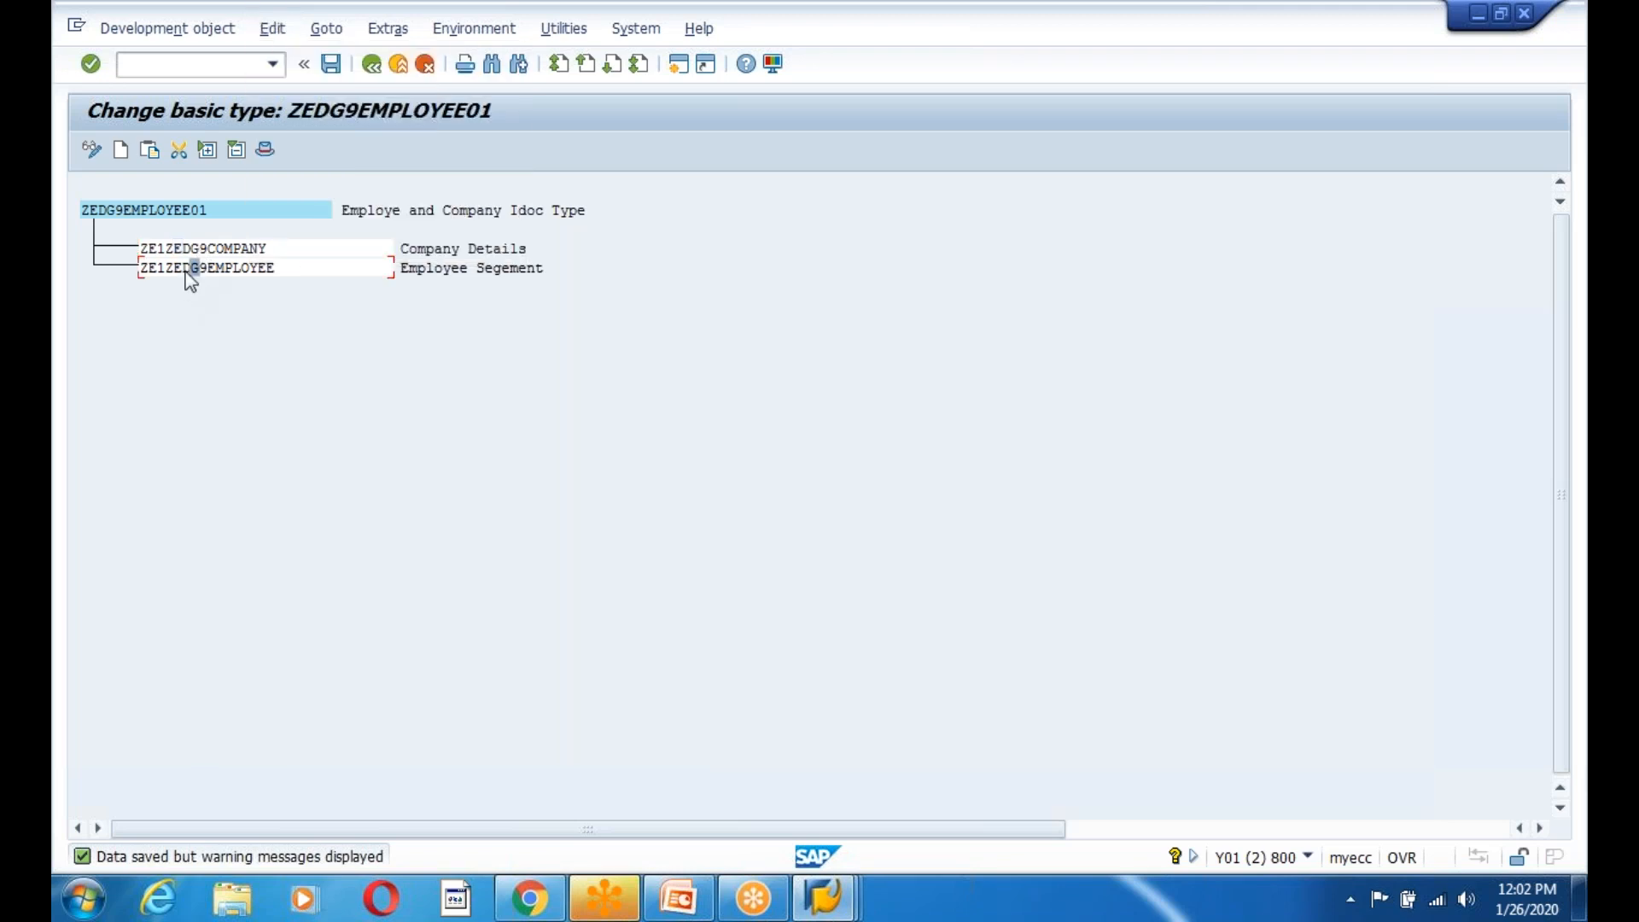
{"action": "left_click", "coordinate": [210, 248]}
{"action": "left_click", "coordinate": [272, 29]}
{"action": "left_click", "coordinate": [342, 81]}
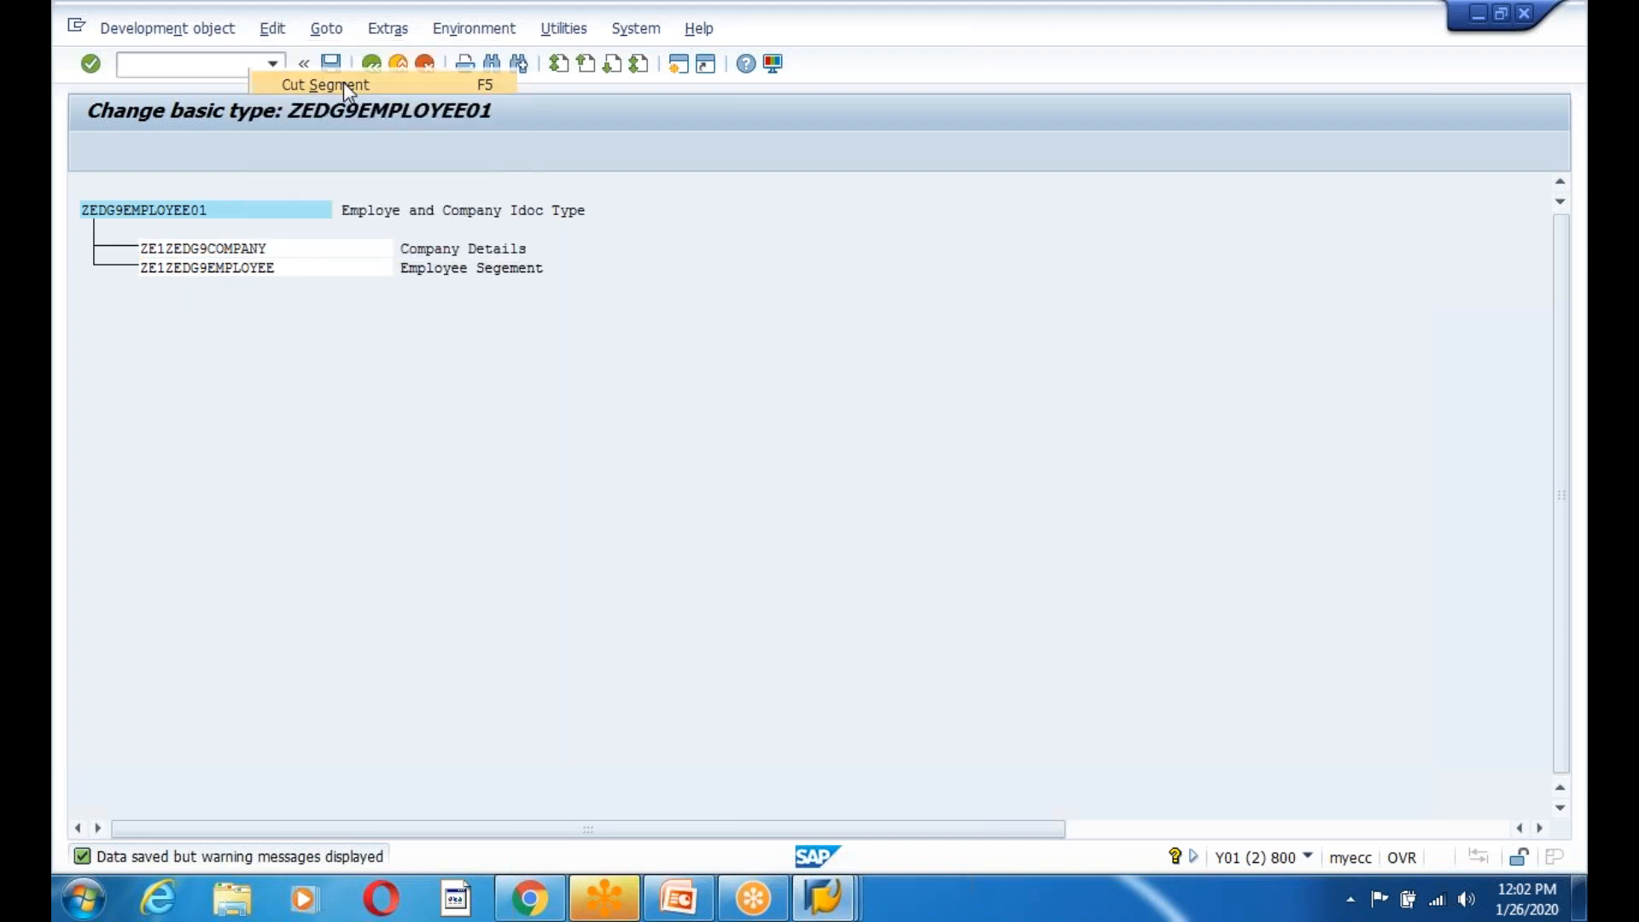
Insert the cut company segment at the same level after ZE1ZEDG9EMPLOYEE.
{"action": "left_click", "coordinate": [164, 214]}
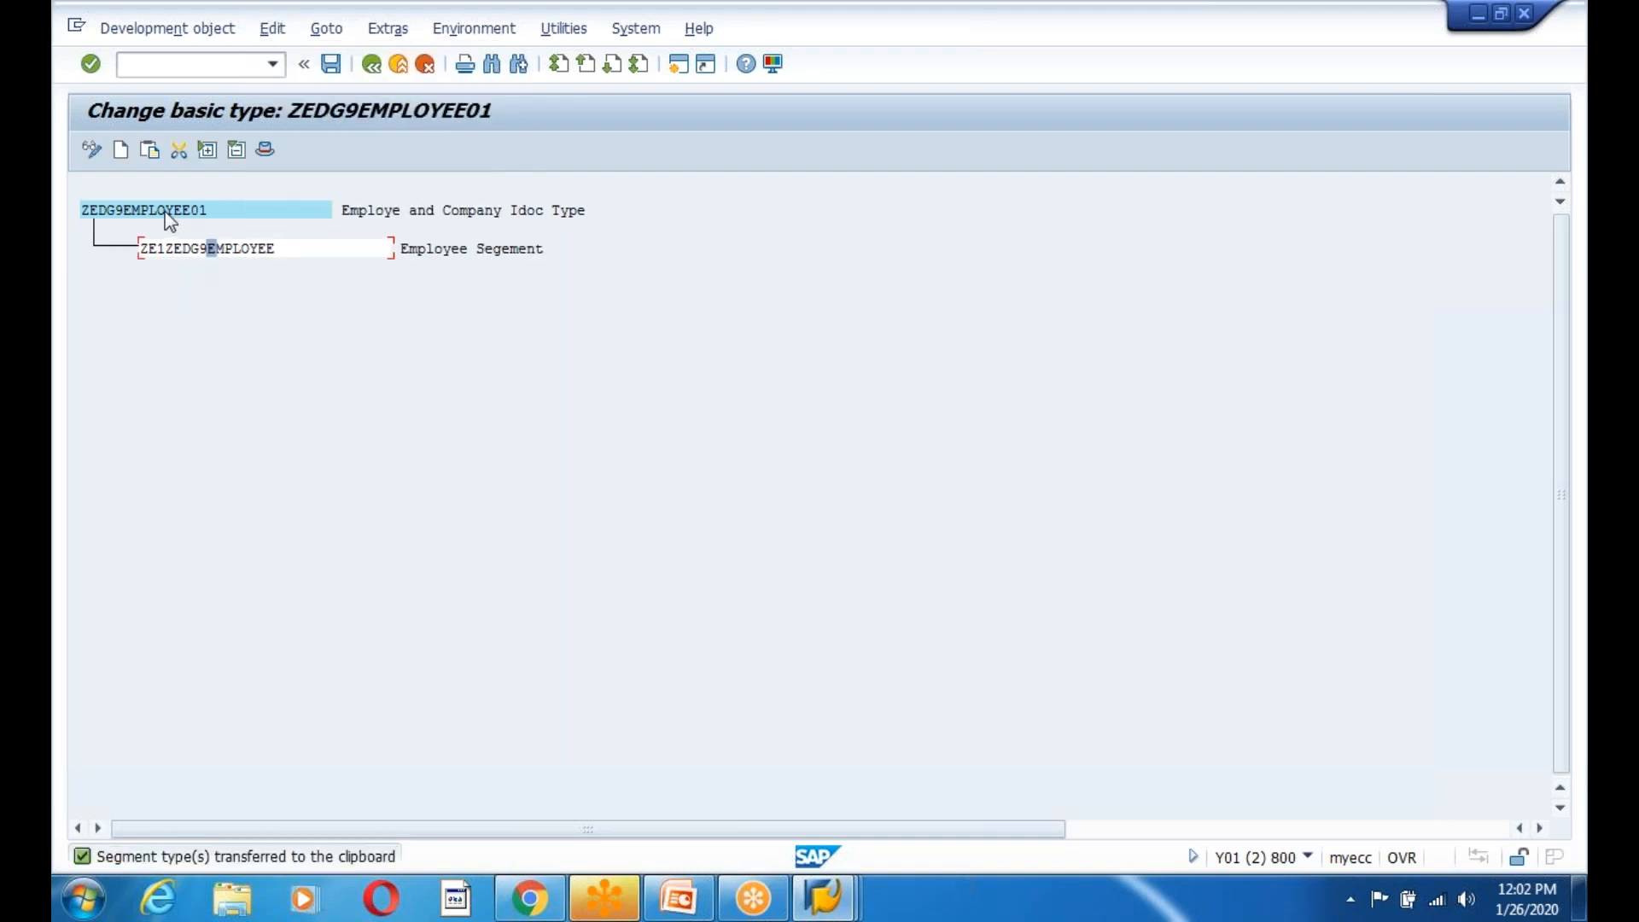
{"action": "left_click", "coordinate": [193, 249]}
{"action": "left_click", "coordinate": [270, 31]}
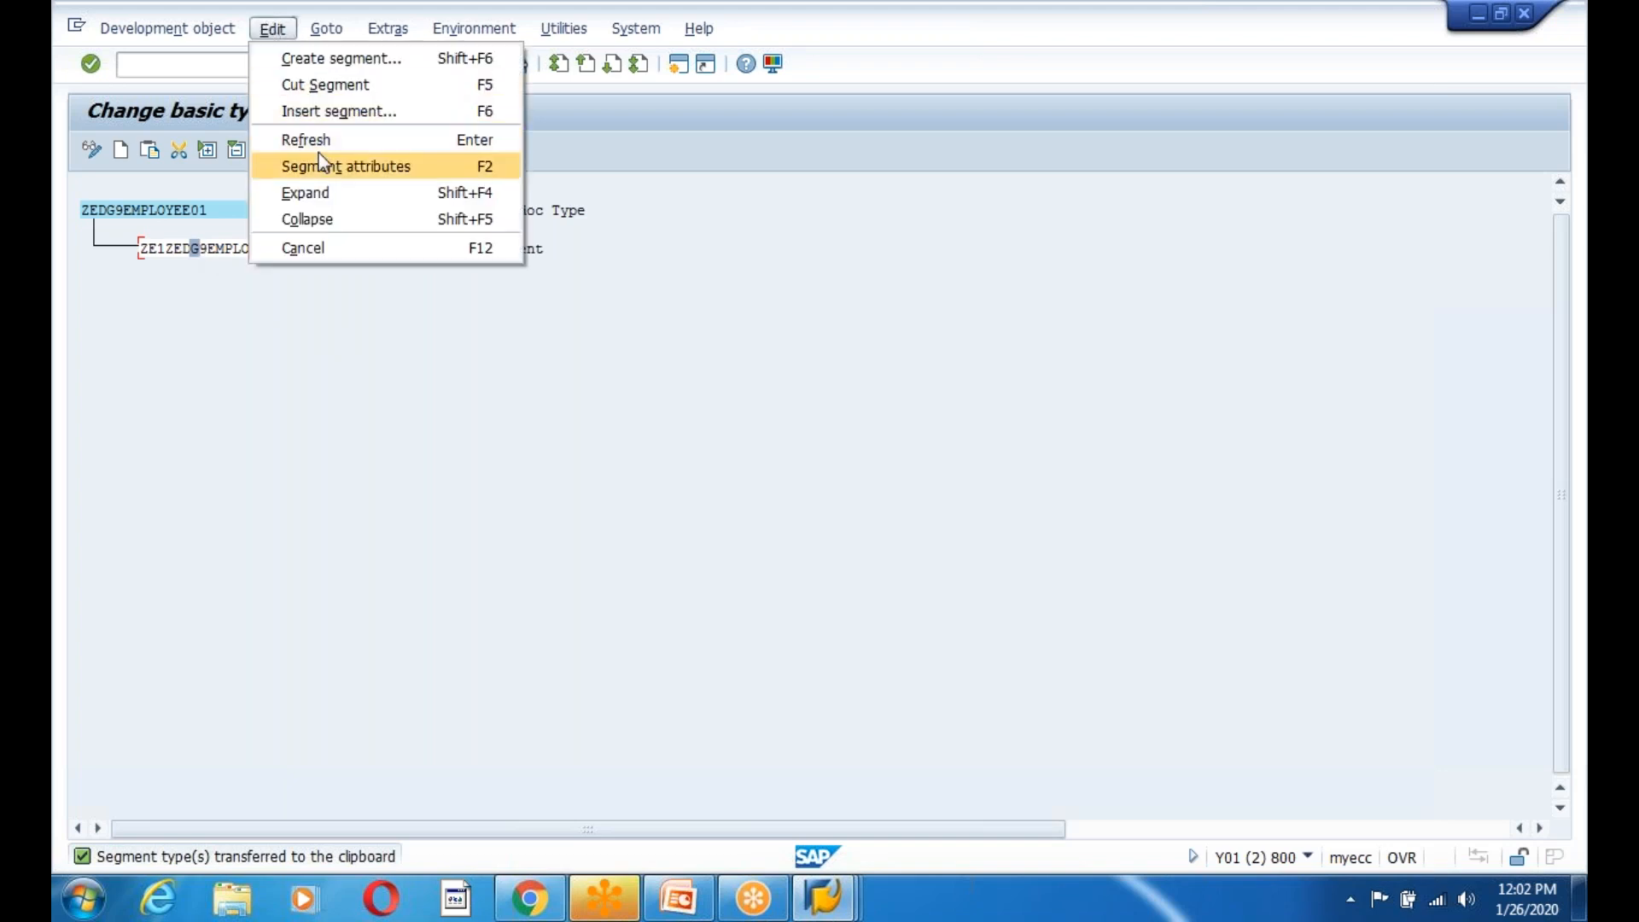
{"action": "left_click", "coordinate": [340, 113]}
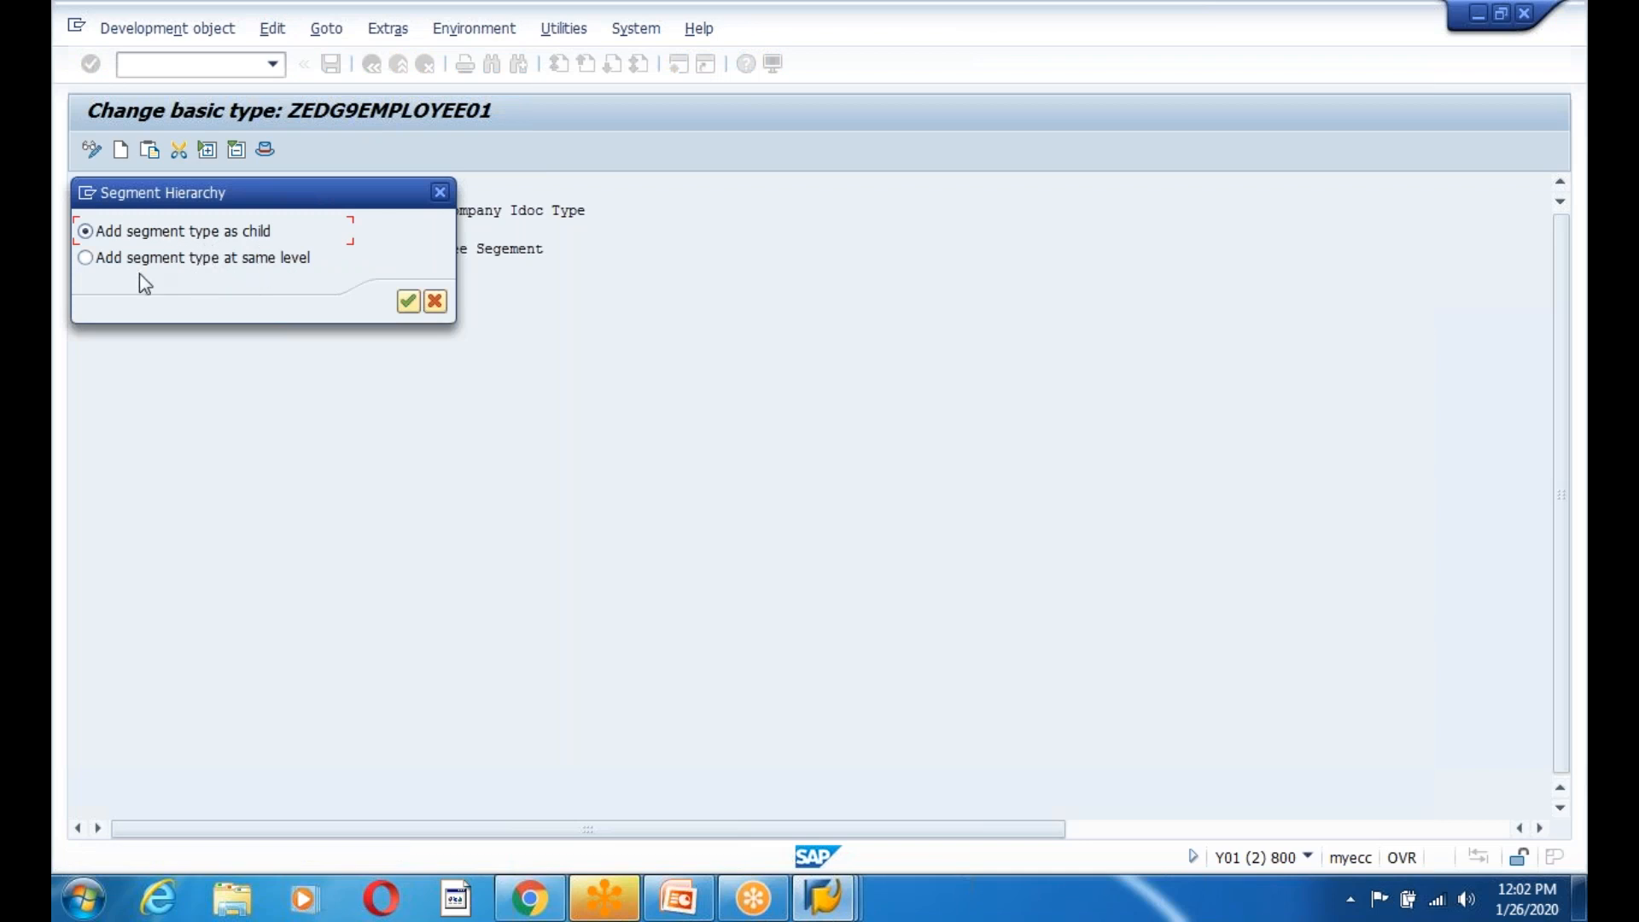
{"action": "left_click", "coordinate": [86, 257]}
{"action": "left_click", "coordinate": [407, 302]}
{"action": "left_click", "coordinate": [141, 268]}
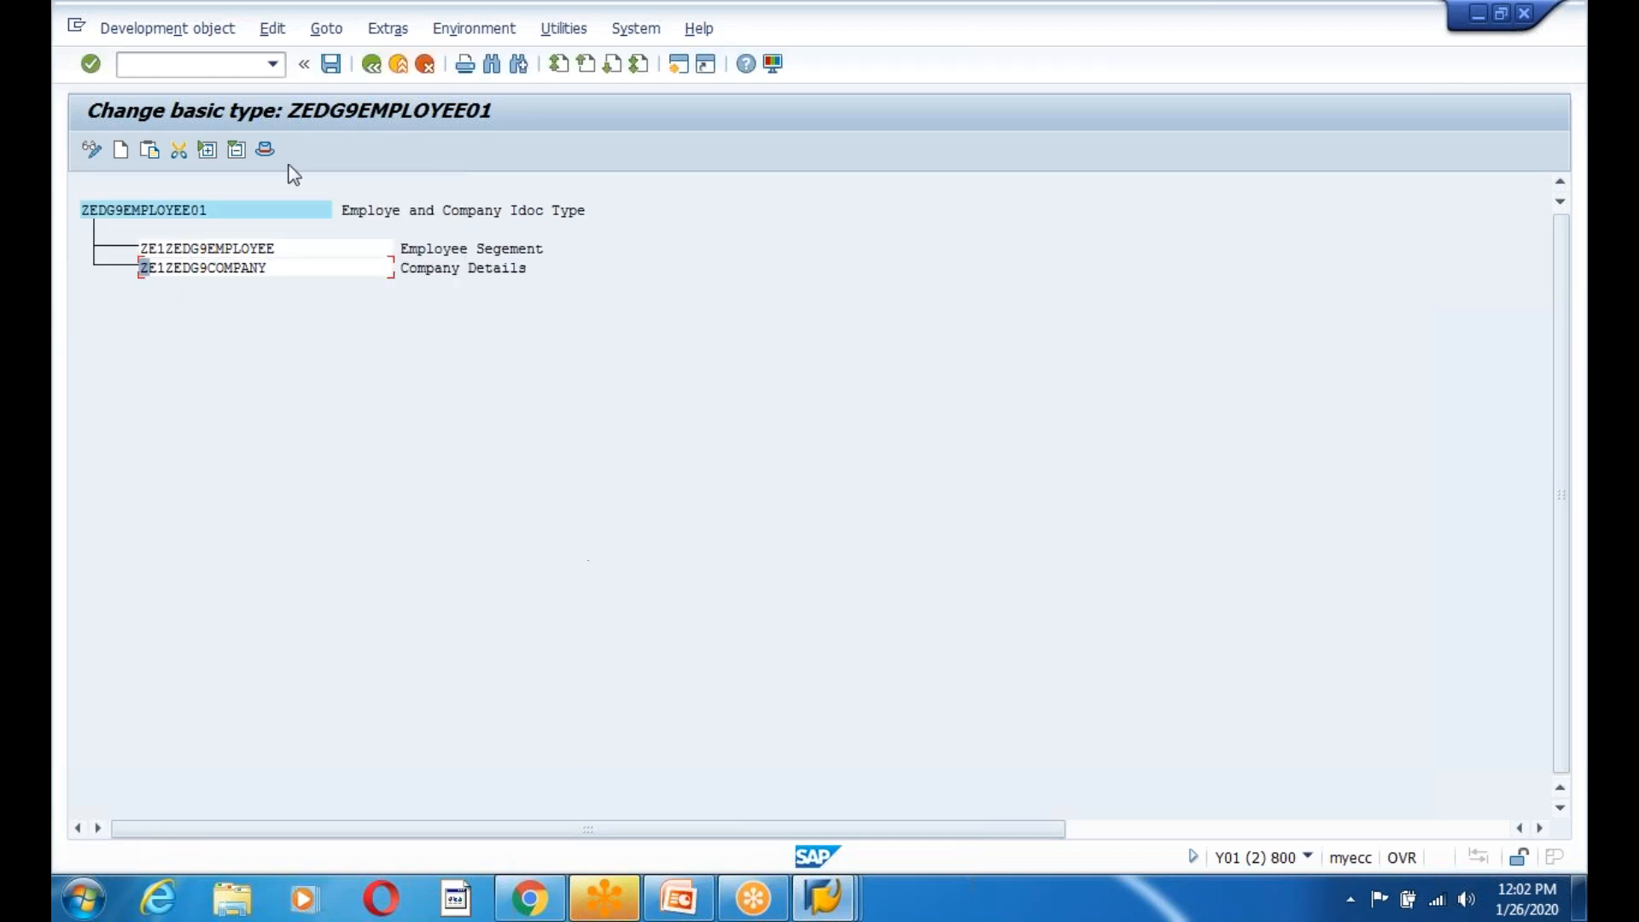
Save the reordered basic type, then select ZE1ZEDG9COMPANY for cutting again.
{"action": "left_click", "coordinate": [332, 64]}
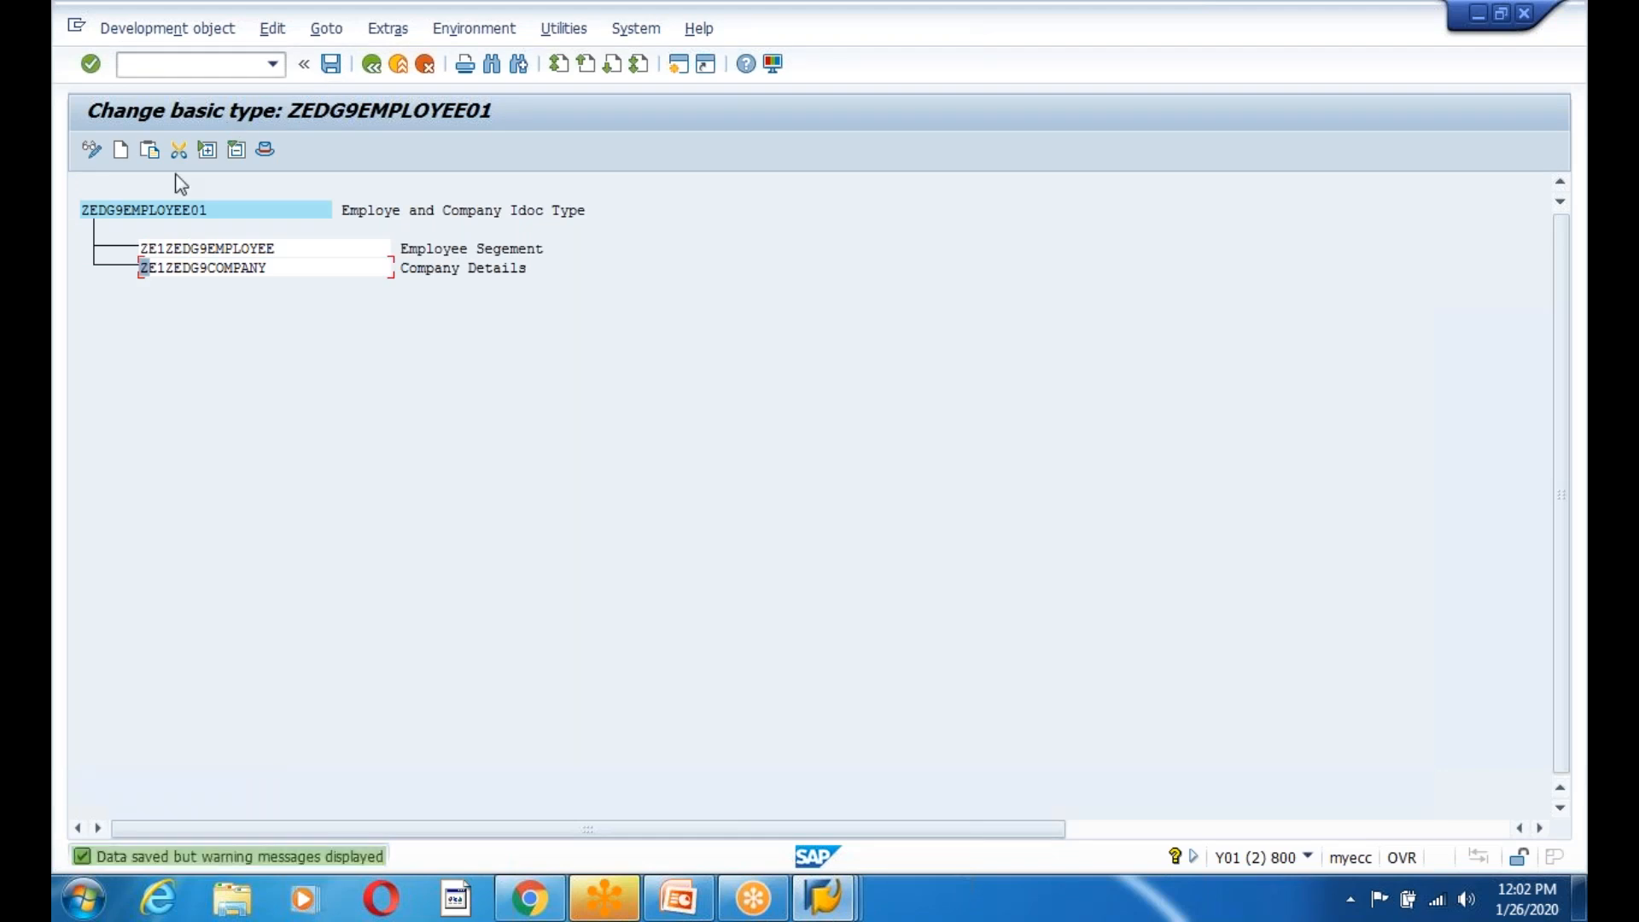
{"action": "left_click", "coordinate": [128, 211]}
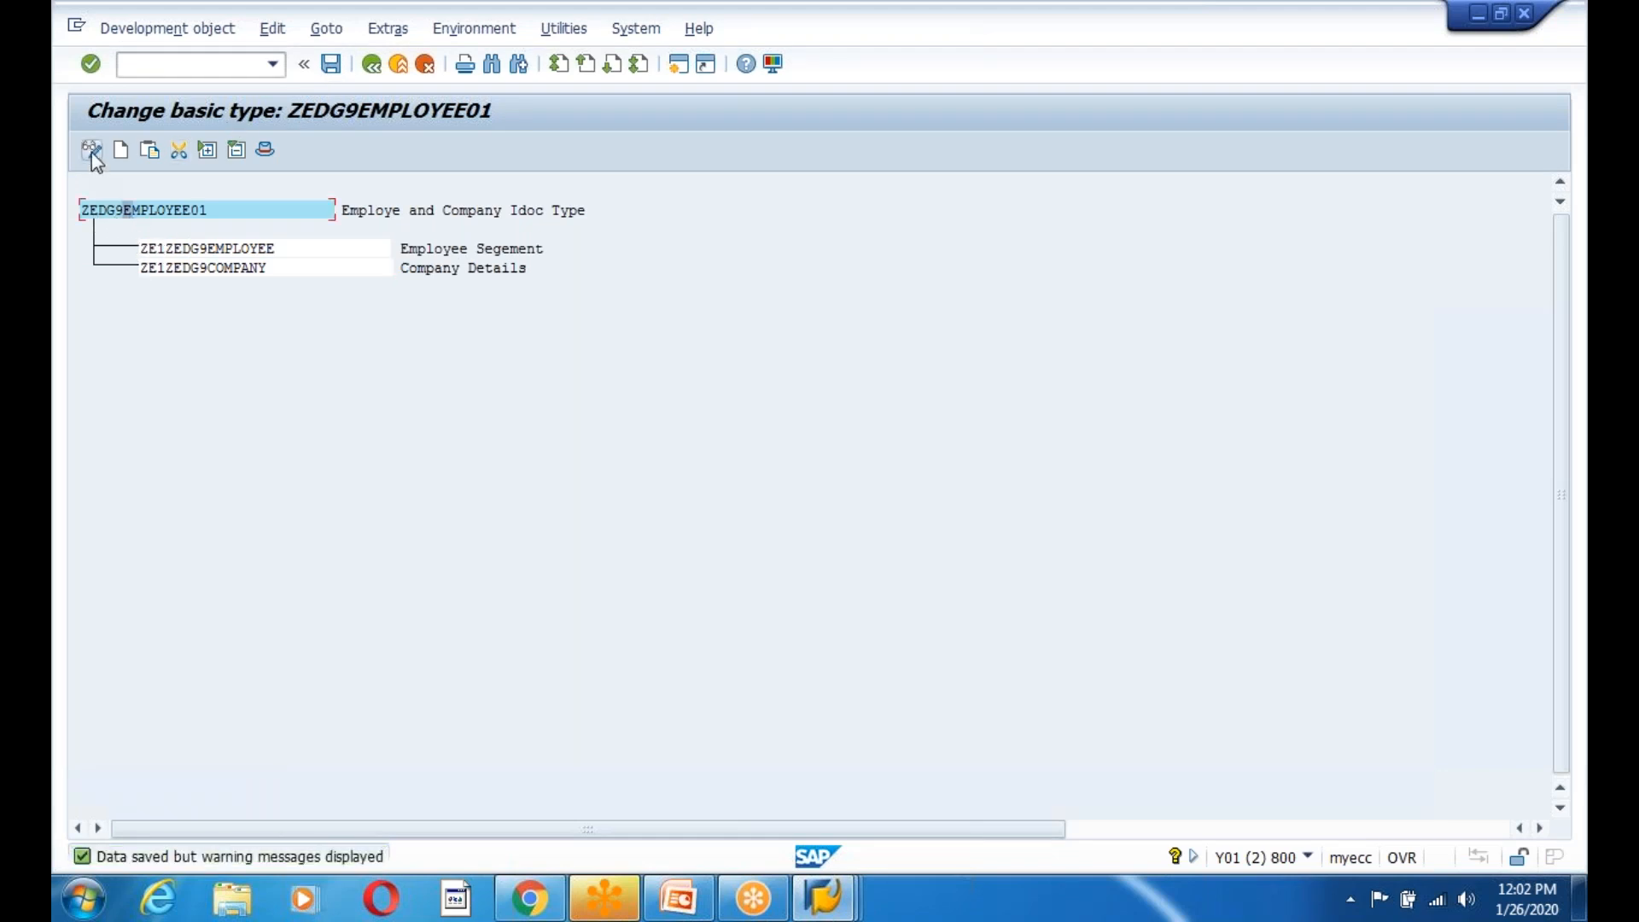
{"action": "left_click", "coordinate": [329, 68]}
{"action": "left_click", "coordinate": [210, 269]}
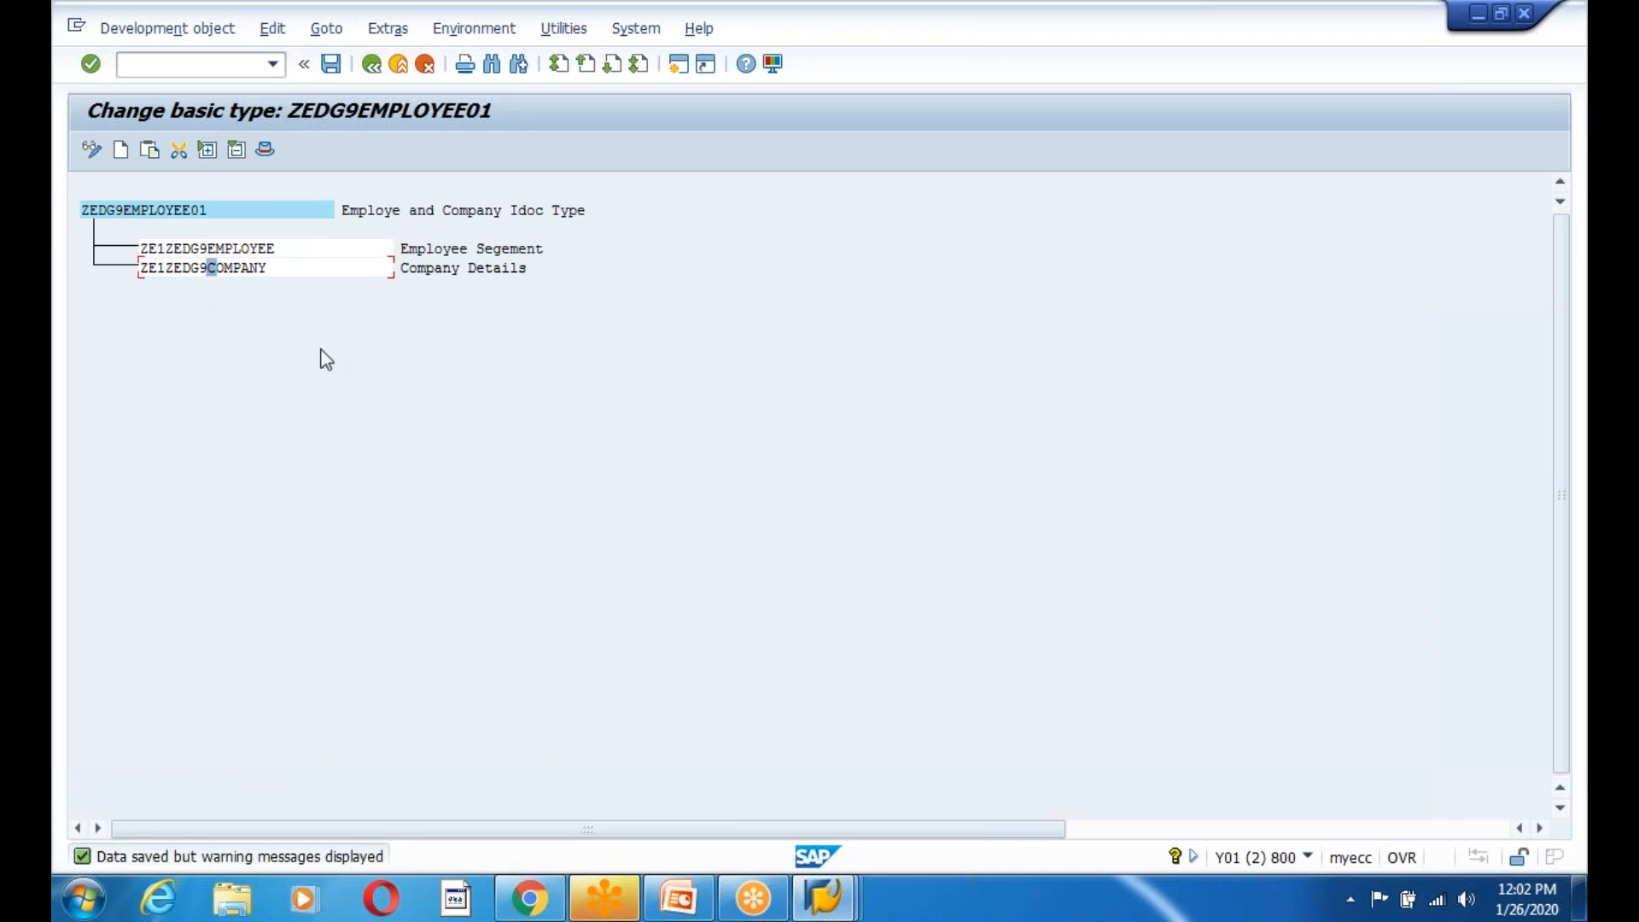
{"action": "left_click", "coordinate": [177, 268]}
{"action": "left_click", "coordinate": [195, 270]}
{"action": "left_click", "coordinate": [272, 29]}
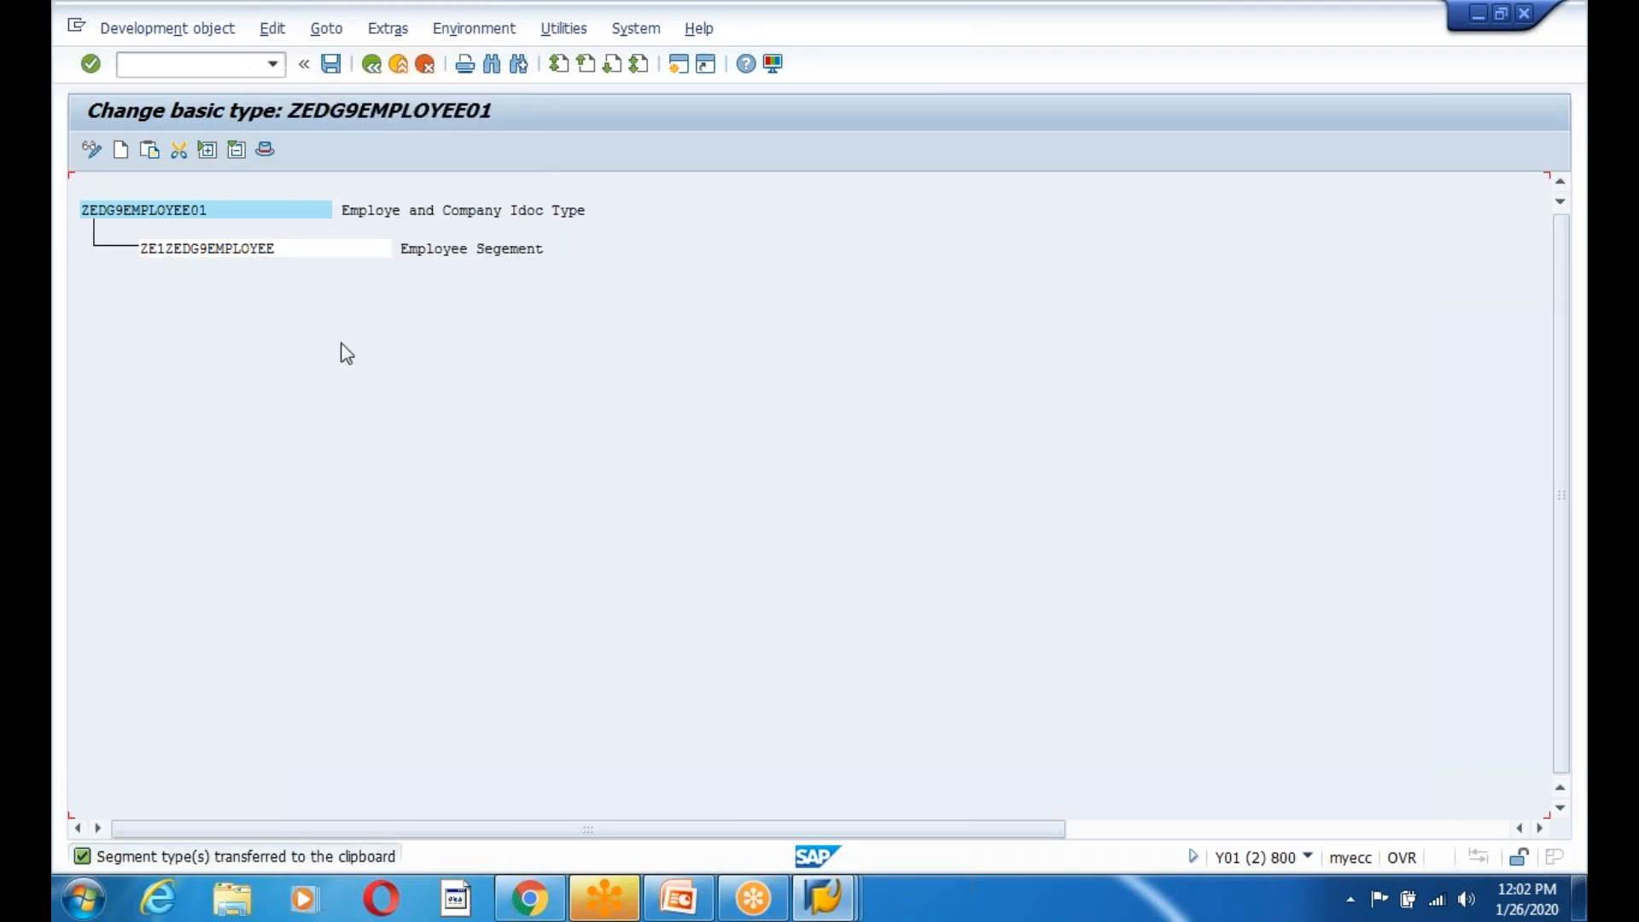
Add segment ZE1ZEDG9COMPANY at the same level as ZE1ZEDG9EMPLOYEE, mandatory, min 1, max 99999.
{"action": "left_click", "coordinate": [185, 249]}
{"action": "left_click", "coordinate": [202, 248]}
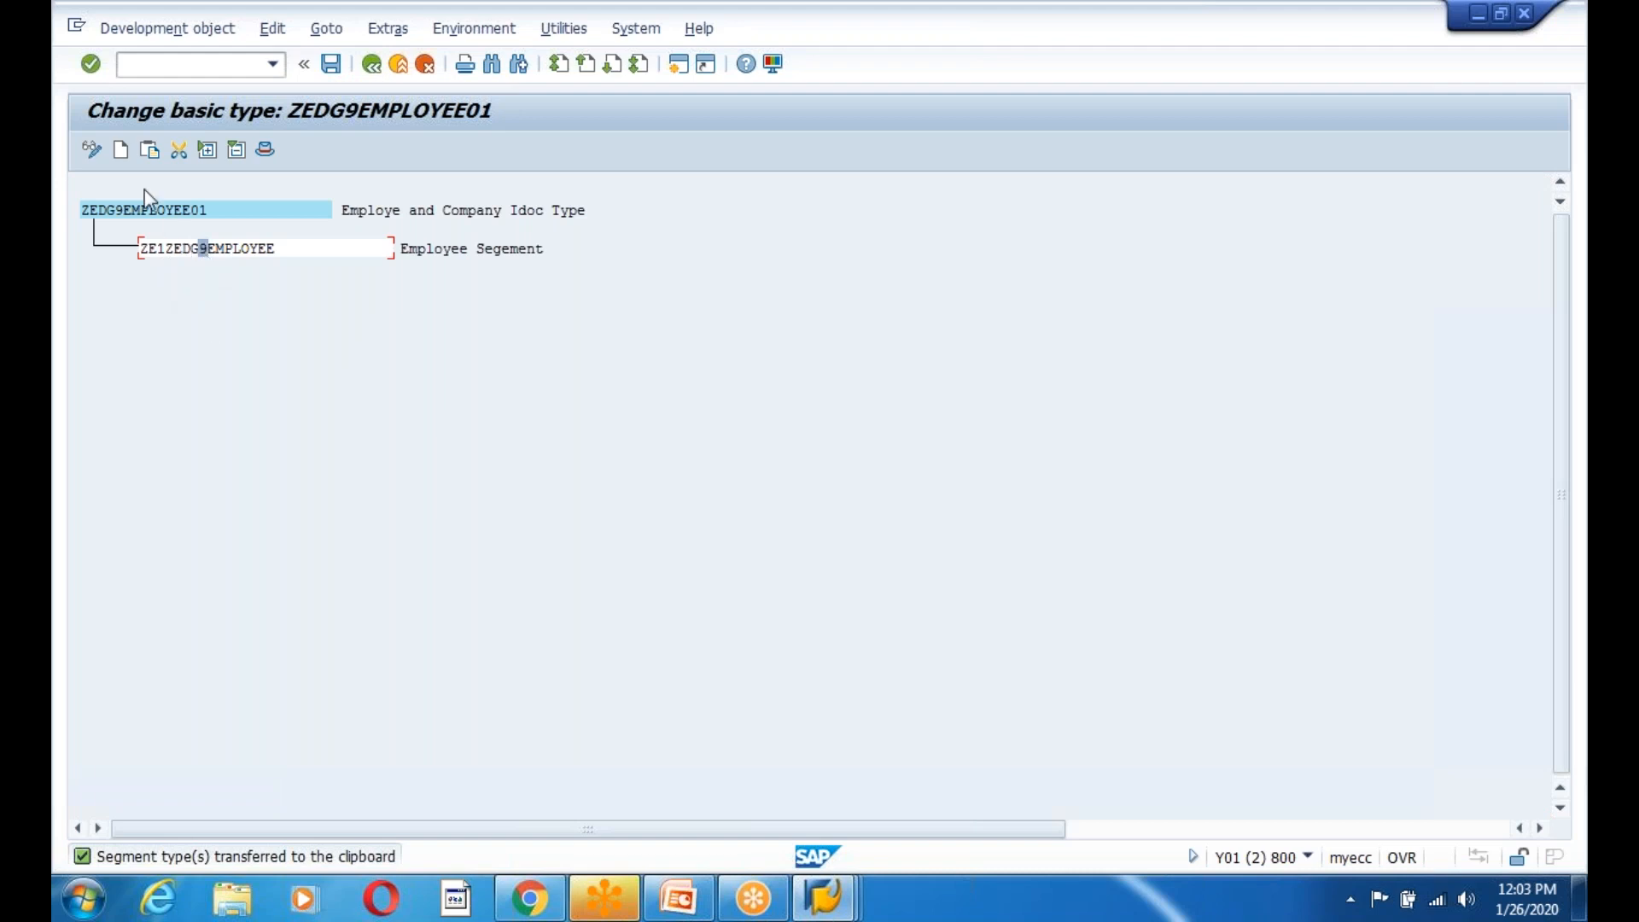
{"action": "left_click", "coordinate": [120, 152]}
{"action": "left_click_drag", "start_coordinate": [204, 198], "coordinate": [488, 257]}
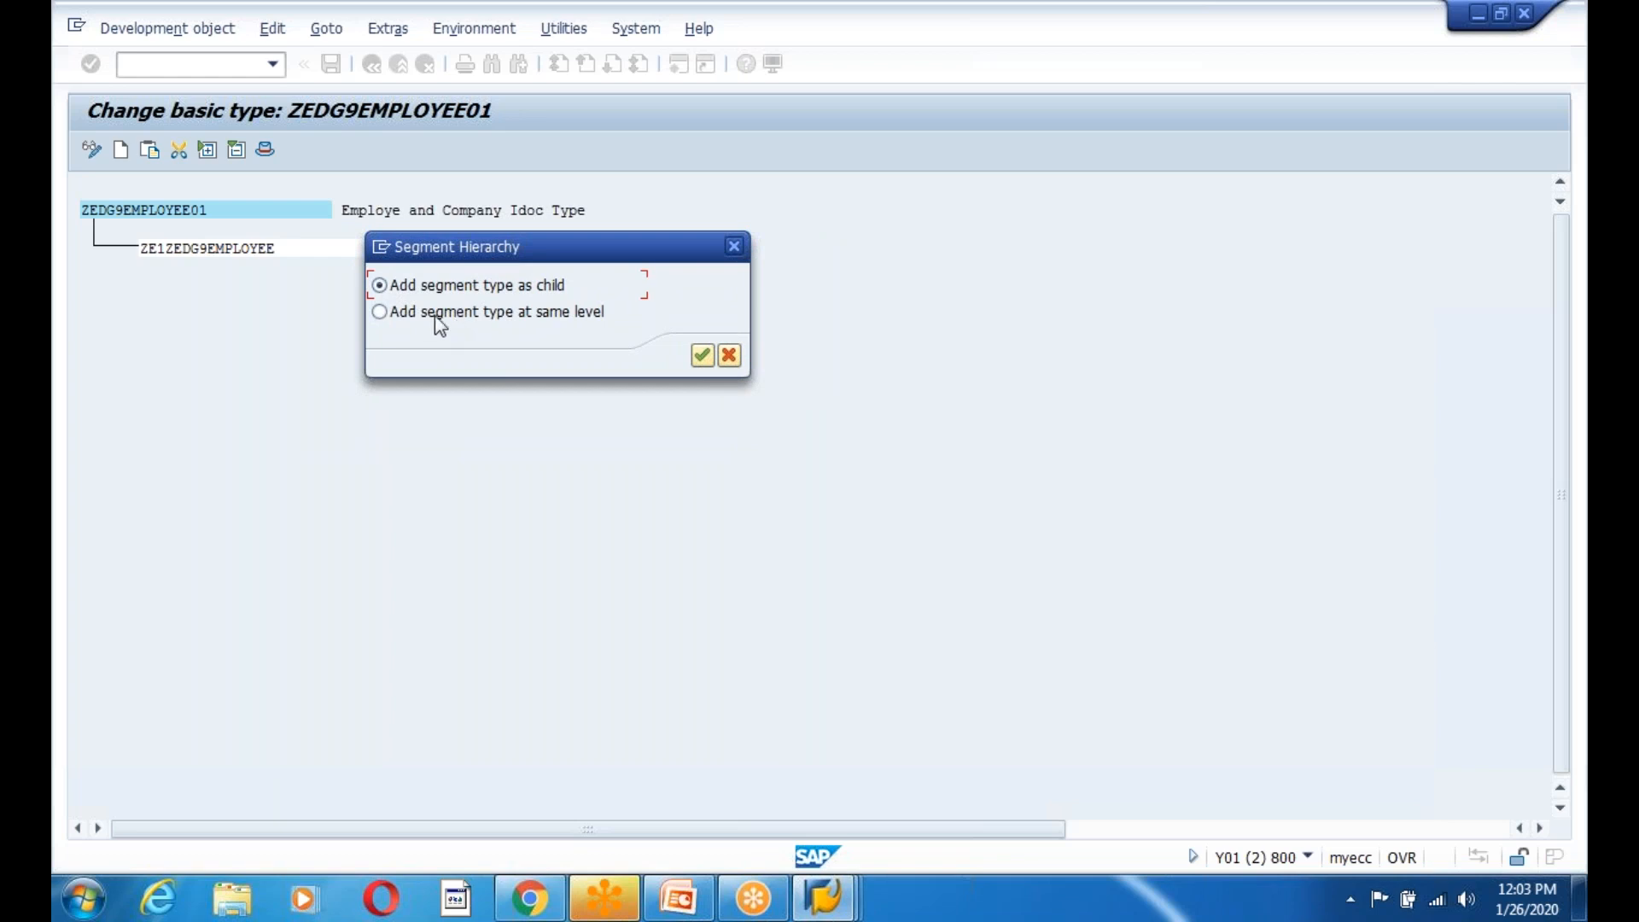
{"action": "left_click", "coordinate": [379, 312]}
{"action": "left_click", "coordinate": [700, 355]}
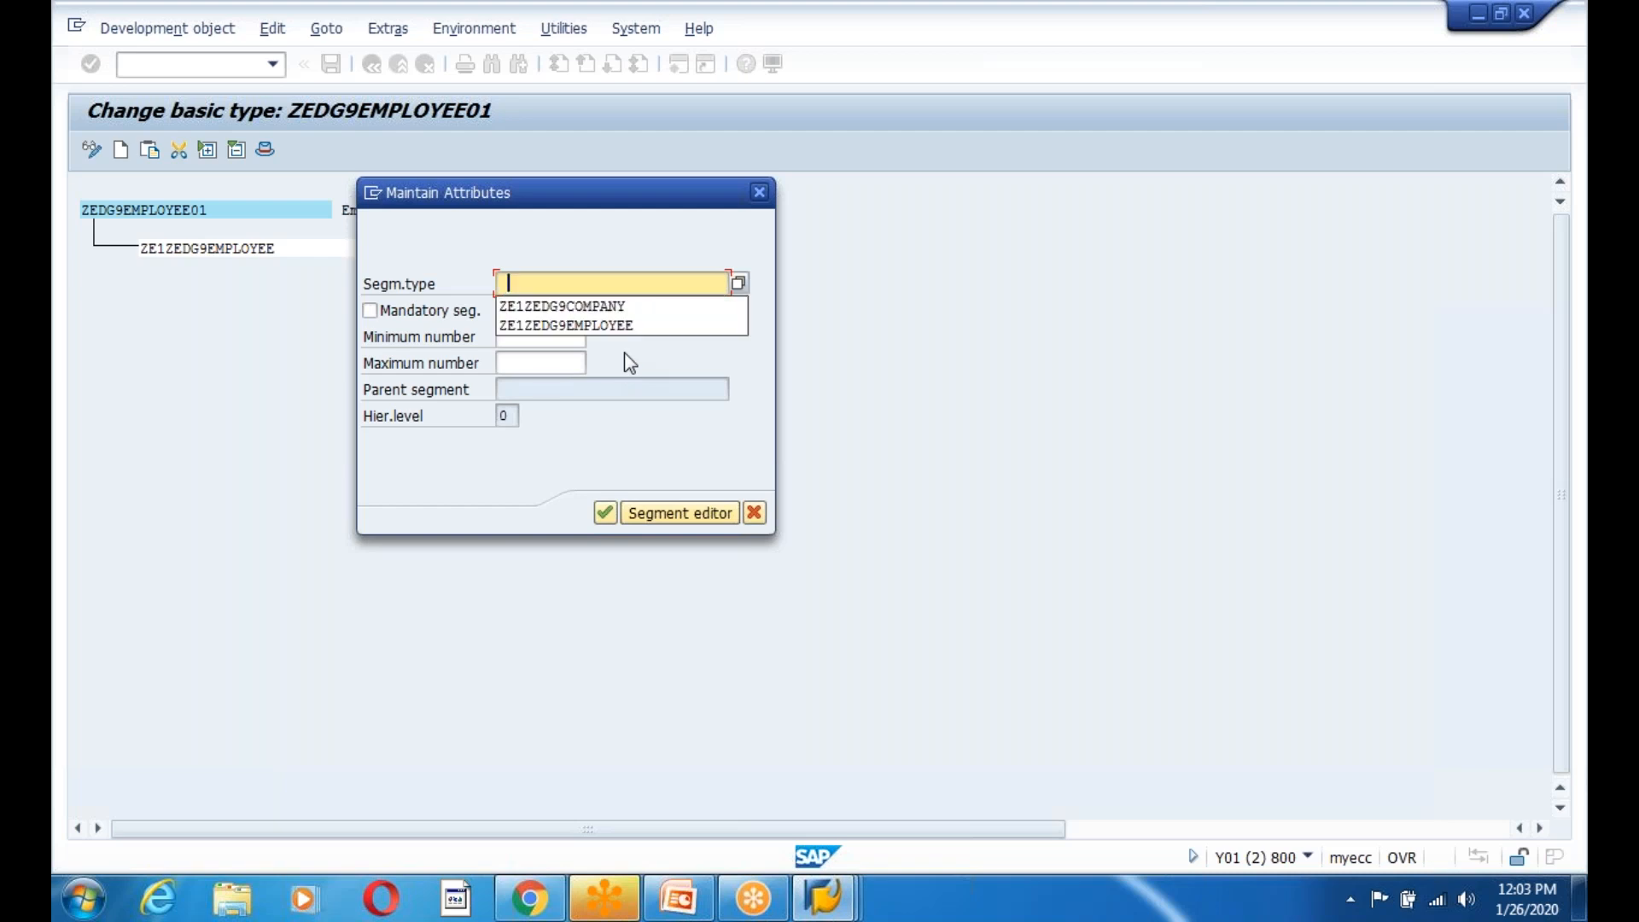
{"action": "left_click", "coordinate": [563, 306]}
{"action": "left_click", "coordinate": [369, 310]}
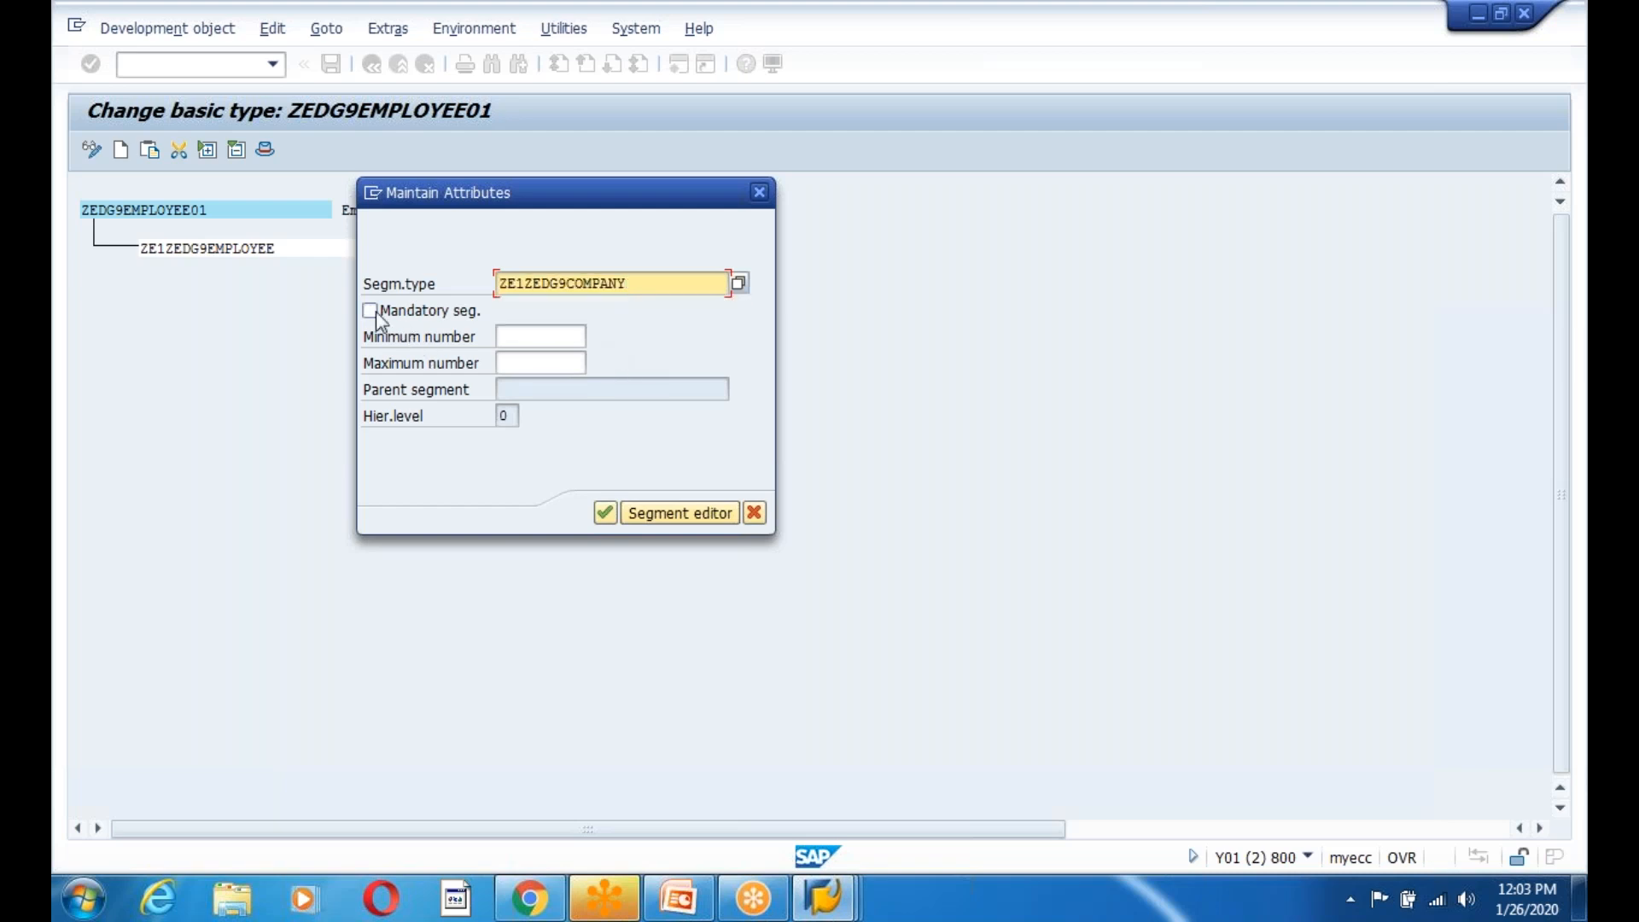
{"action": "left_click", "coordinate": [530, 338]}
{"action": "left_click", "coordinate": [514, 362]}
{"action": "left_click", "coordinate": [515, 362]}
{"action": "left_click", "coordinate": [524, 390]}
{"action": "left_click", "coordinate": [604, 513]}
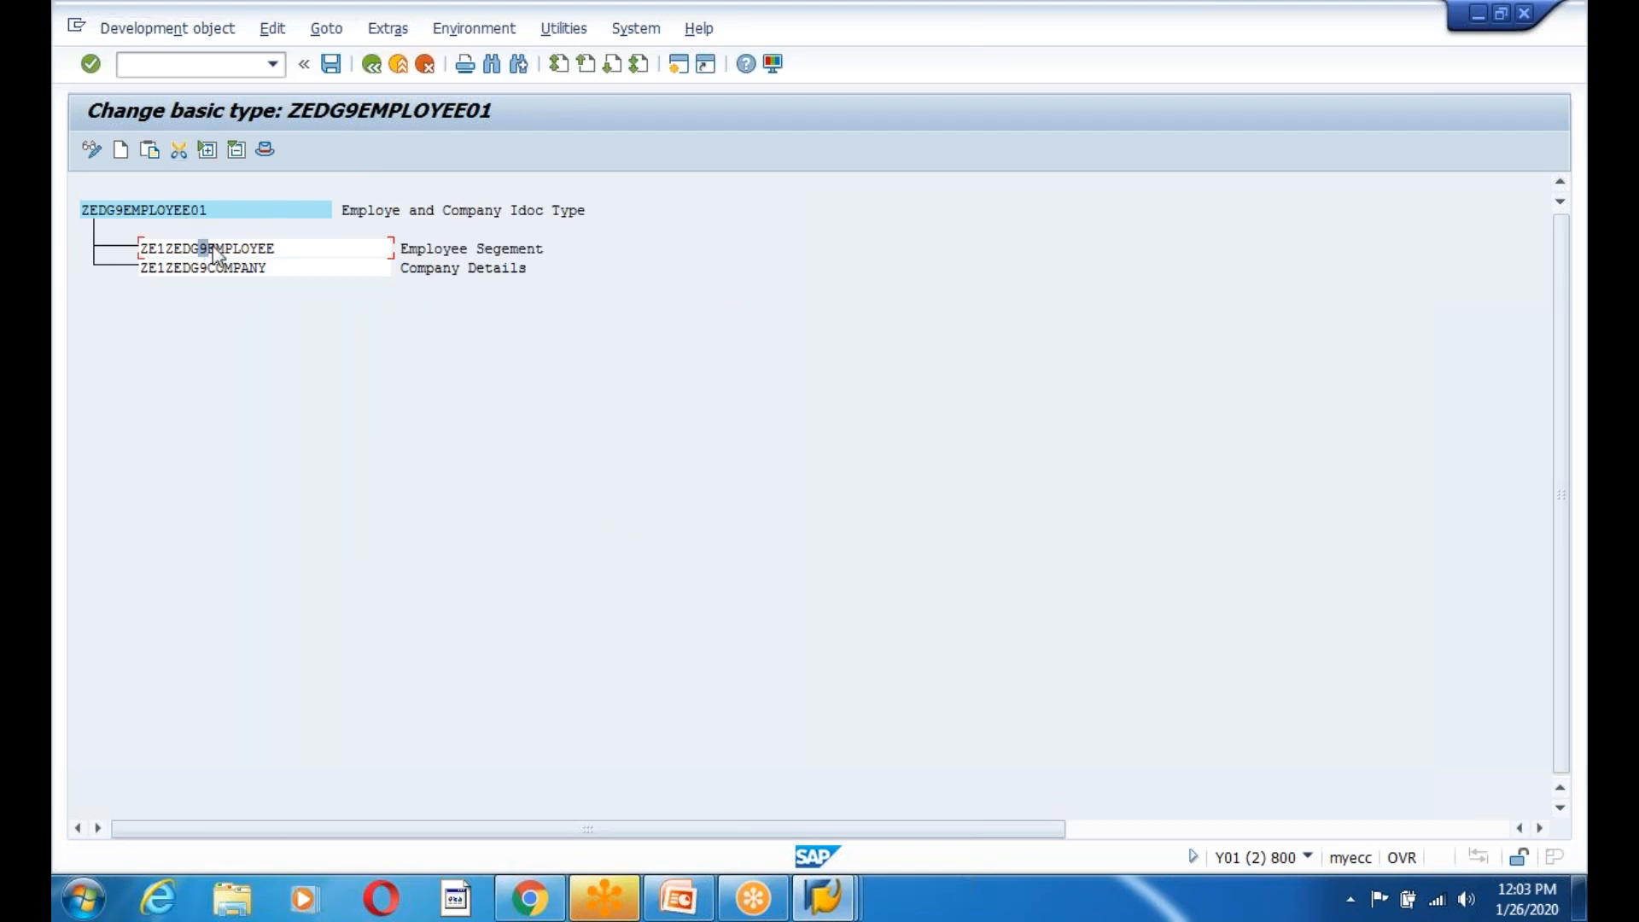
Save basic type ZEDG9EMPLOYEE01 with the new company segment and go back to the initial screen.
{"action": "left_click", "coordinate": [170, 248]}
{"action": "left_click_drag", "start_coordinate": [143, 248], "coordinate": [287, 255]}
{"action": "left_click_drag", "start_coordinate": [146, 268], "coordinate": [330, 275]}
{"action": "left_click", "coordinate": [338, 409]}
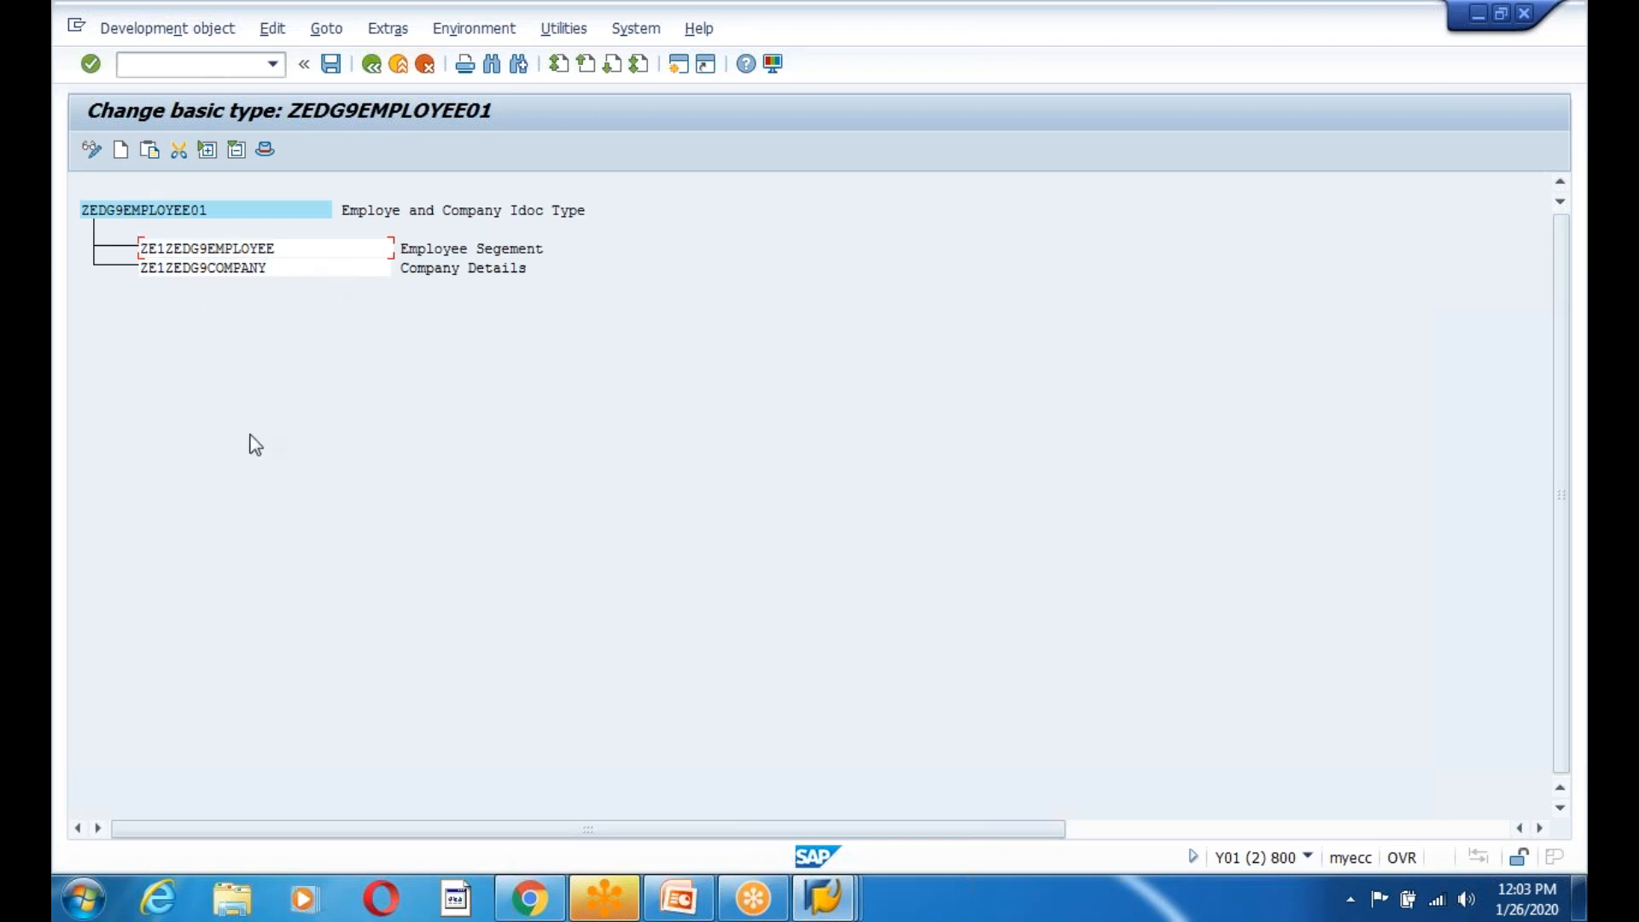
{"action": "left_click", "coordinate": [330, 65]}
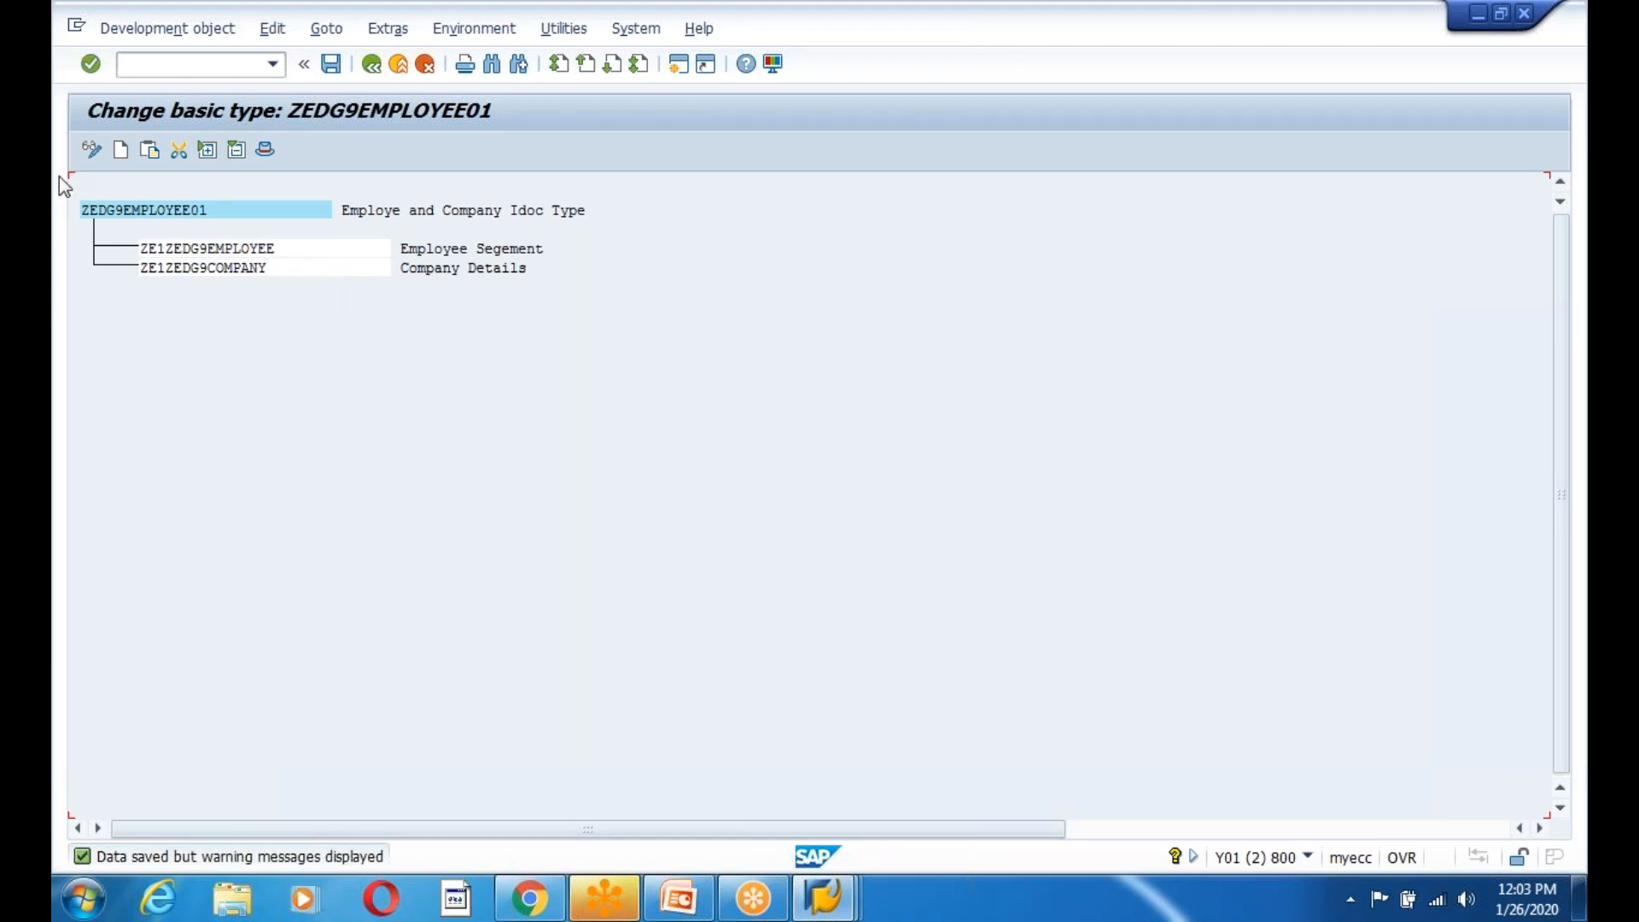
{"action": "left_click", "coordinate": [96, 215]}
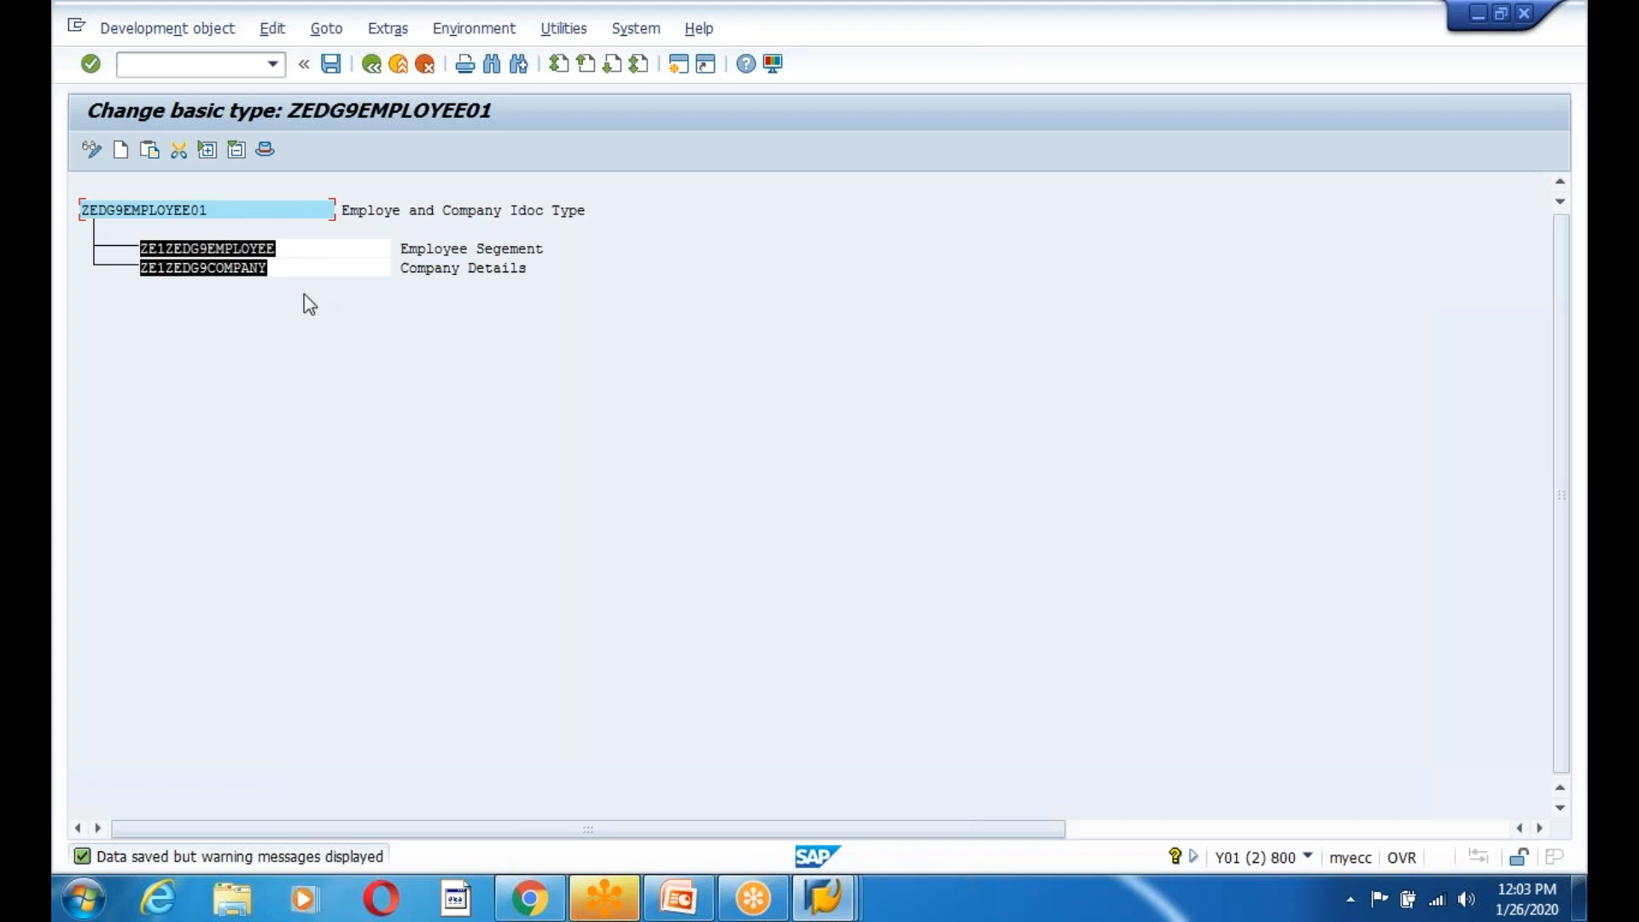
{"action": "left_click", "coordinate": [144, 249]}
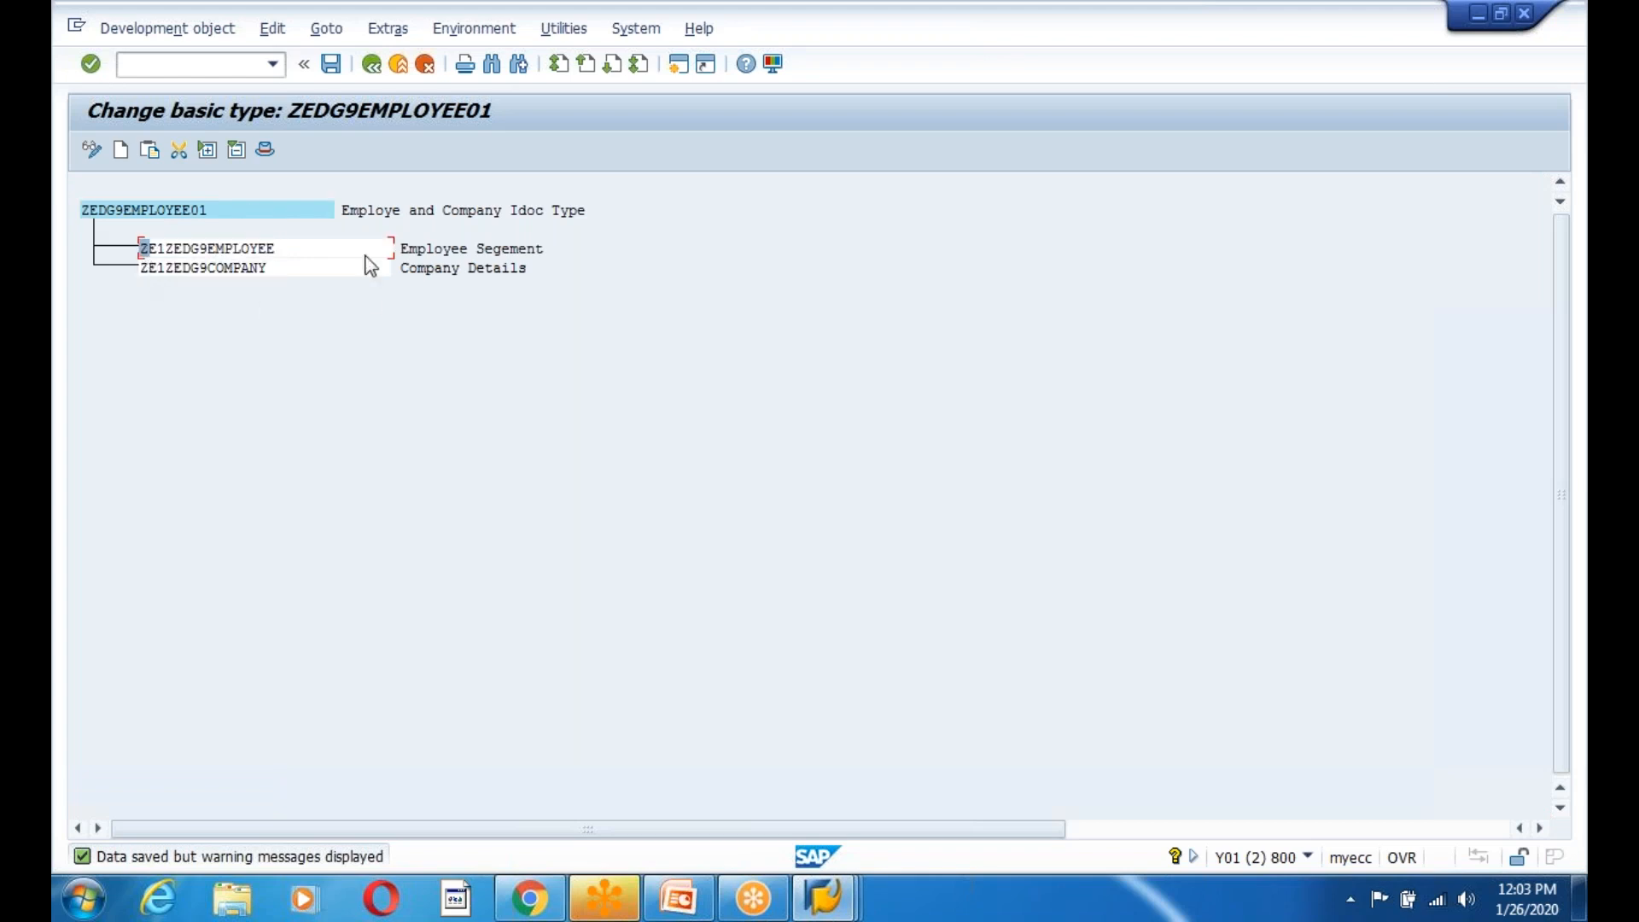
{"action": "left_click", "coordinate": [332, 64]}
{"action": "left_click", "coordinate": [271, 34]}
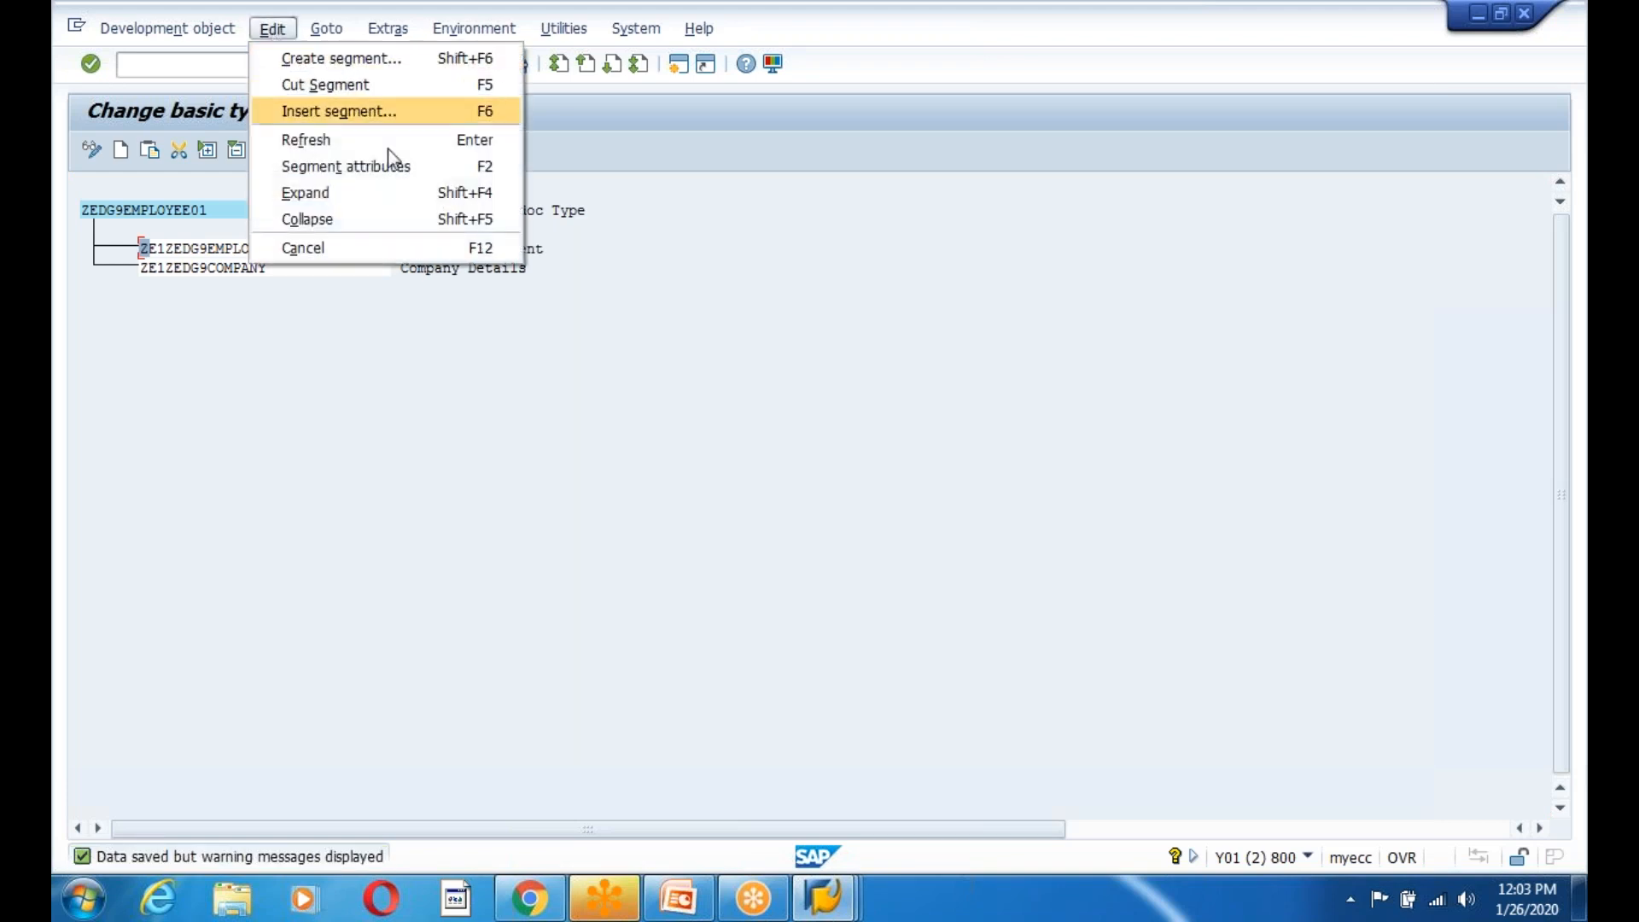
{"action": "key", "text": "Escape"}
{"action": "left_click", "coordinate": [372, 65]}
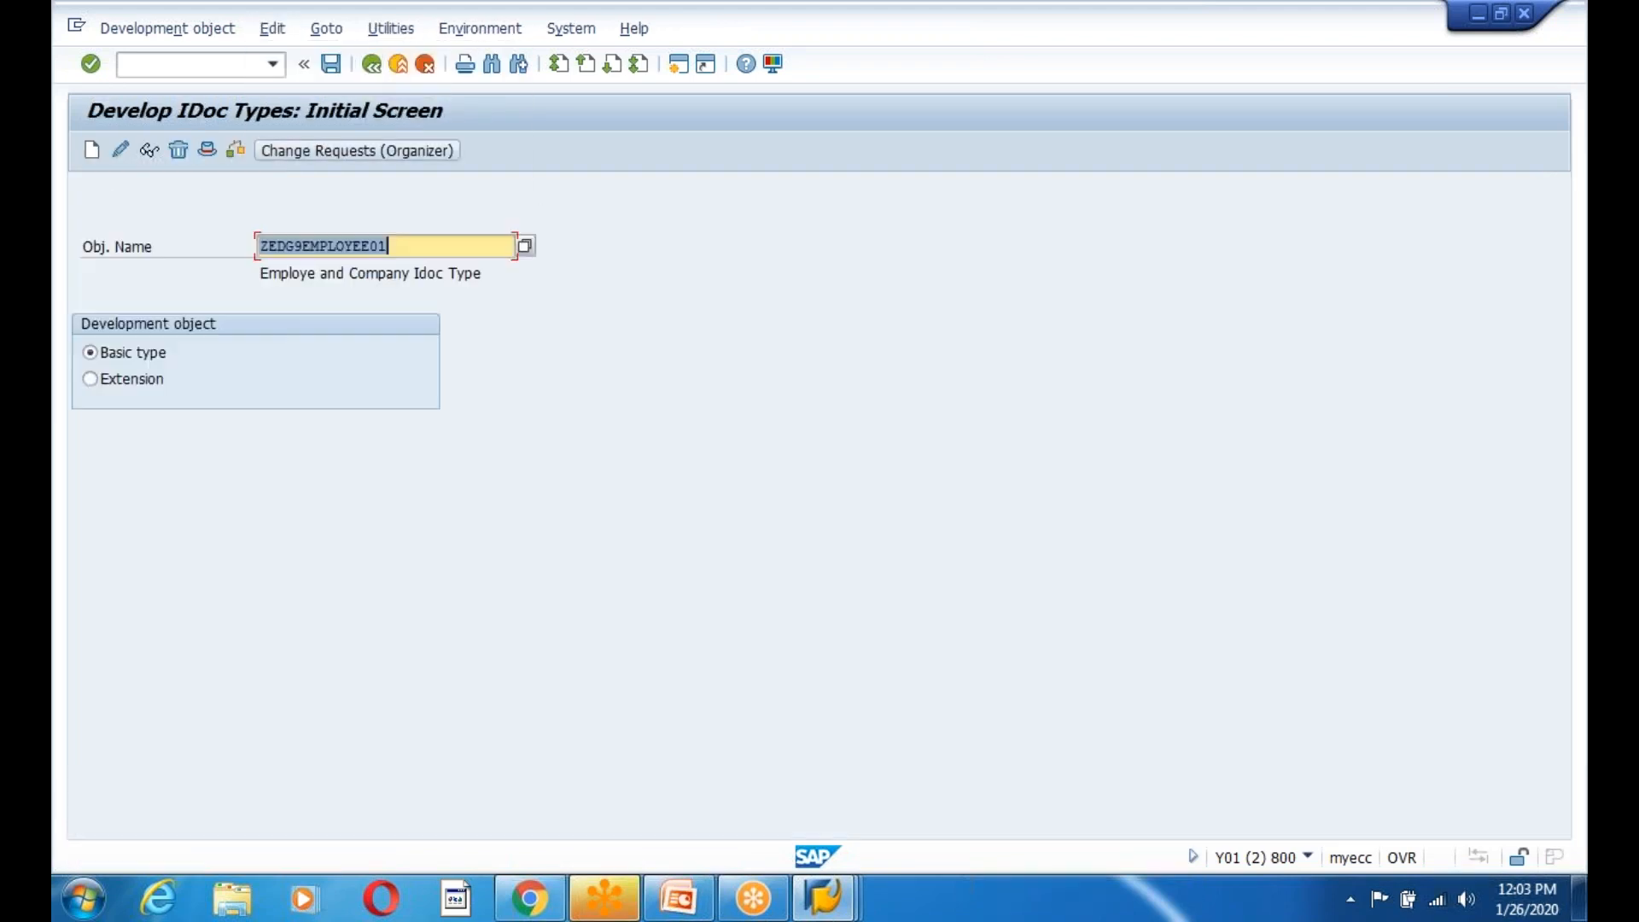
{"action": "left_click", "coordinate": [273, 34]}
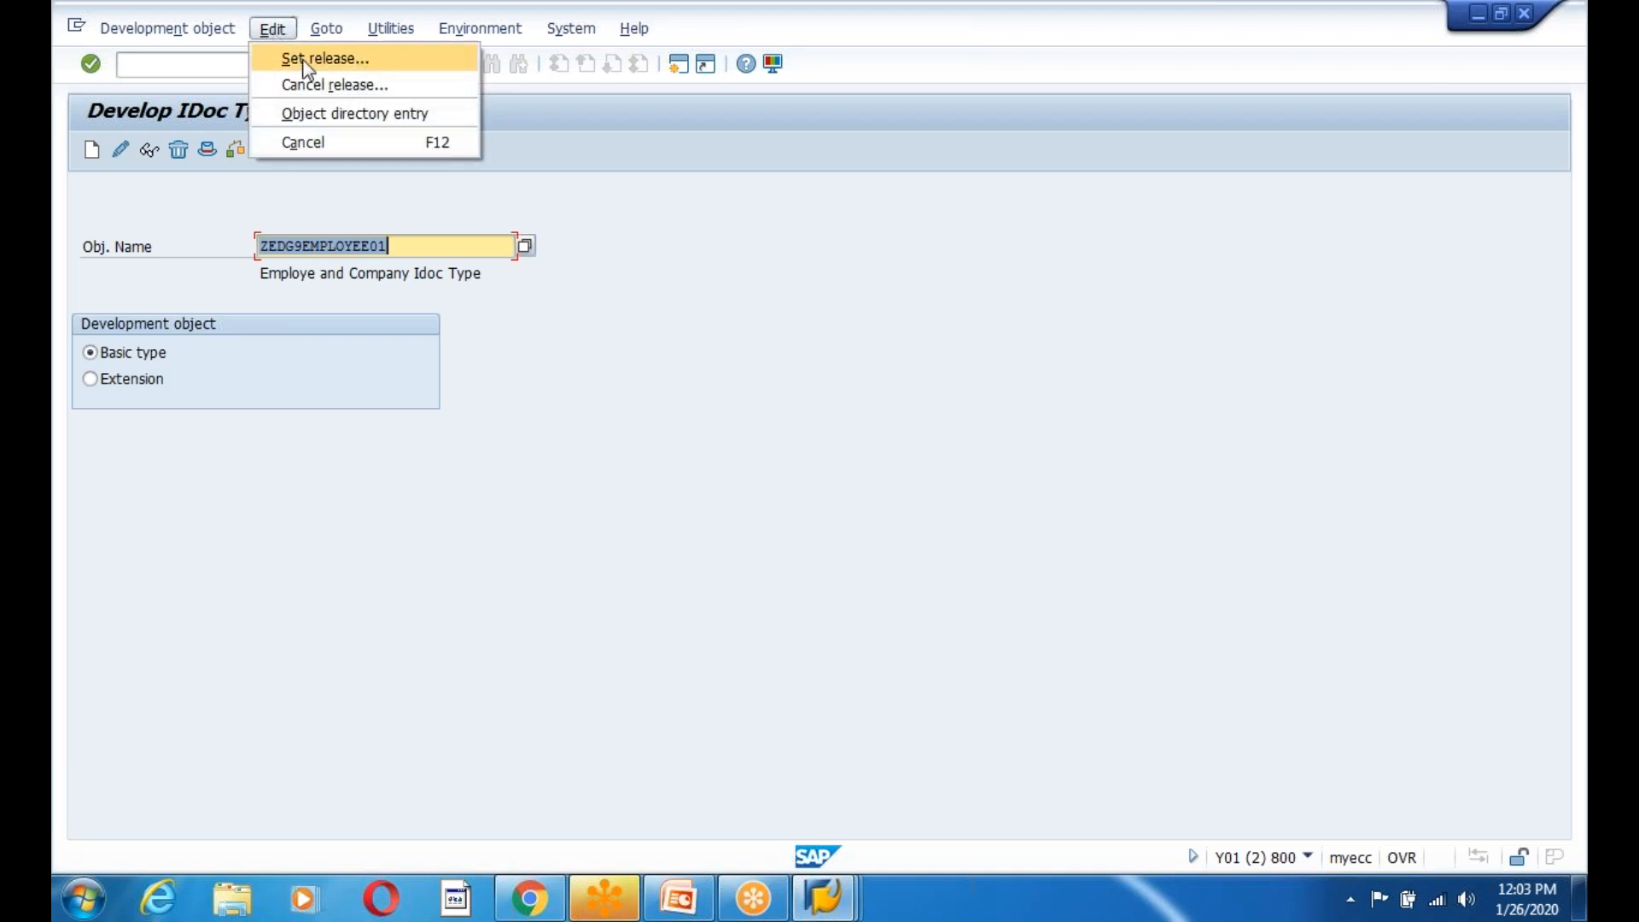
Set release on basic type ZEDG9EMPLOYEE01, reading the warning and confirming Yes.
{"action": "left_click", "coordinate": [309, 60]}
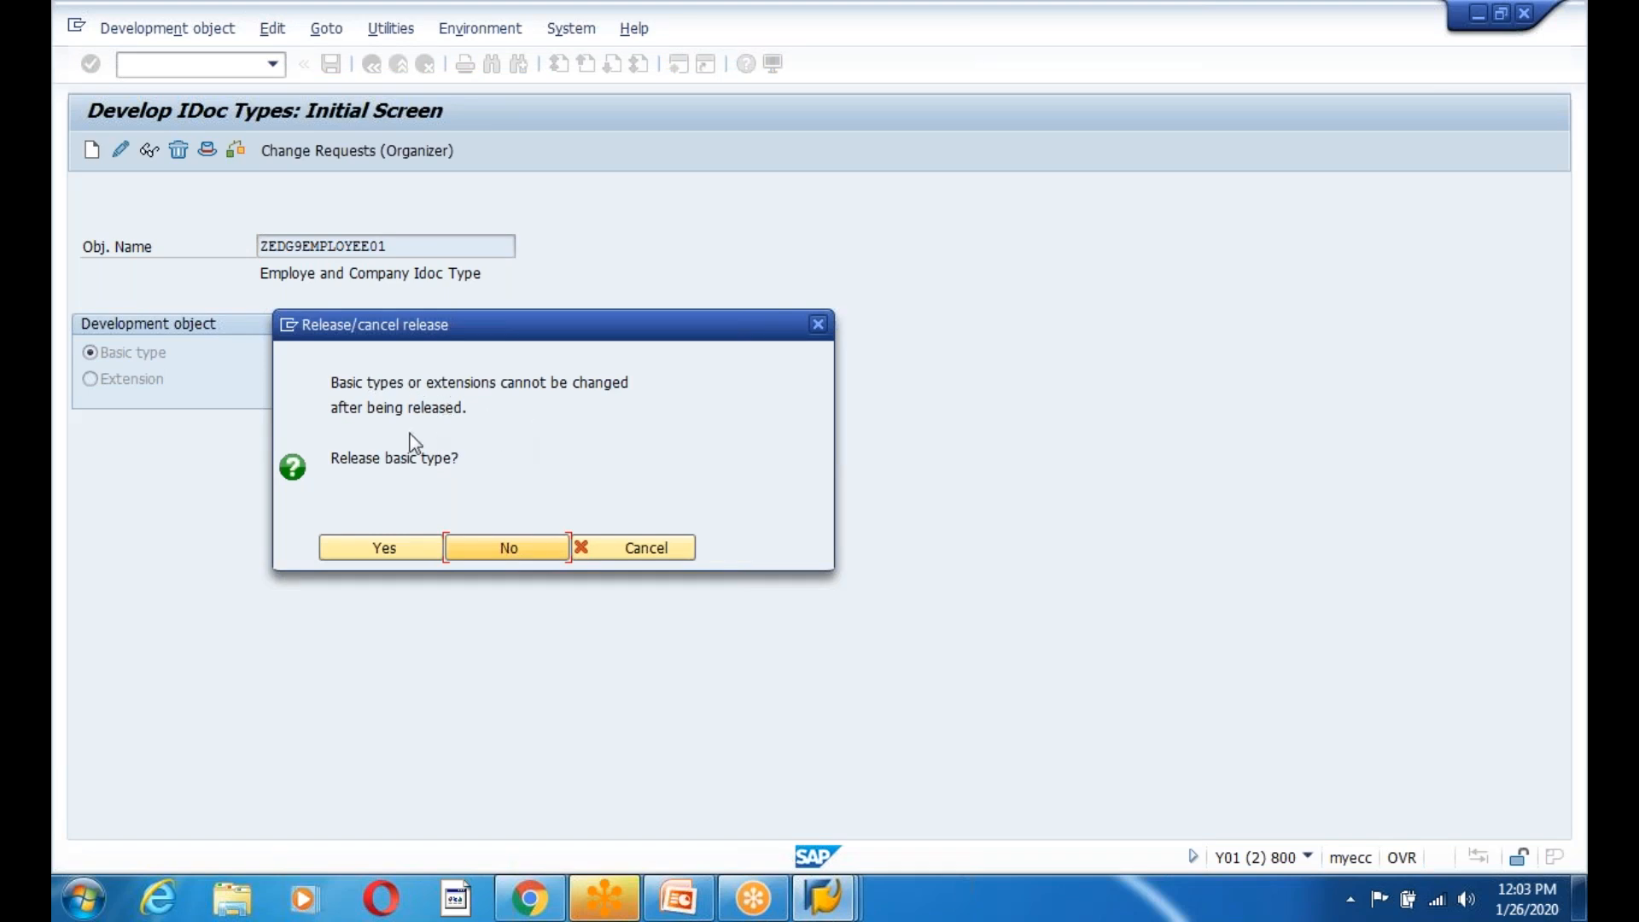
{"action": "left_click_drag", "start_coordinate": [329, 381], "coordinate": [496, 419]}
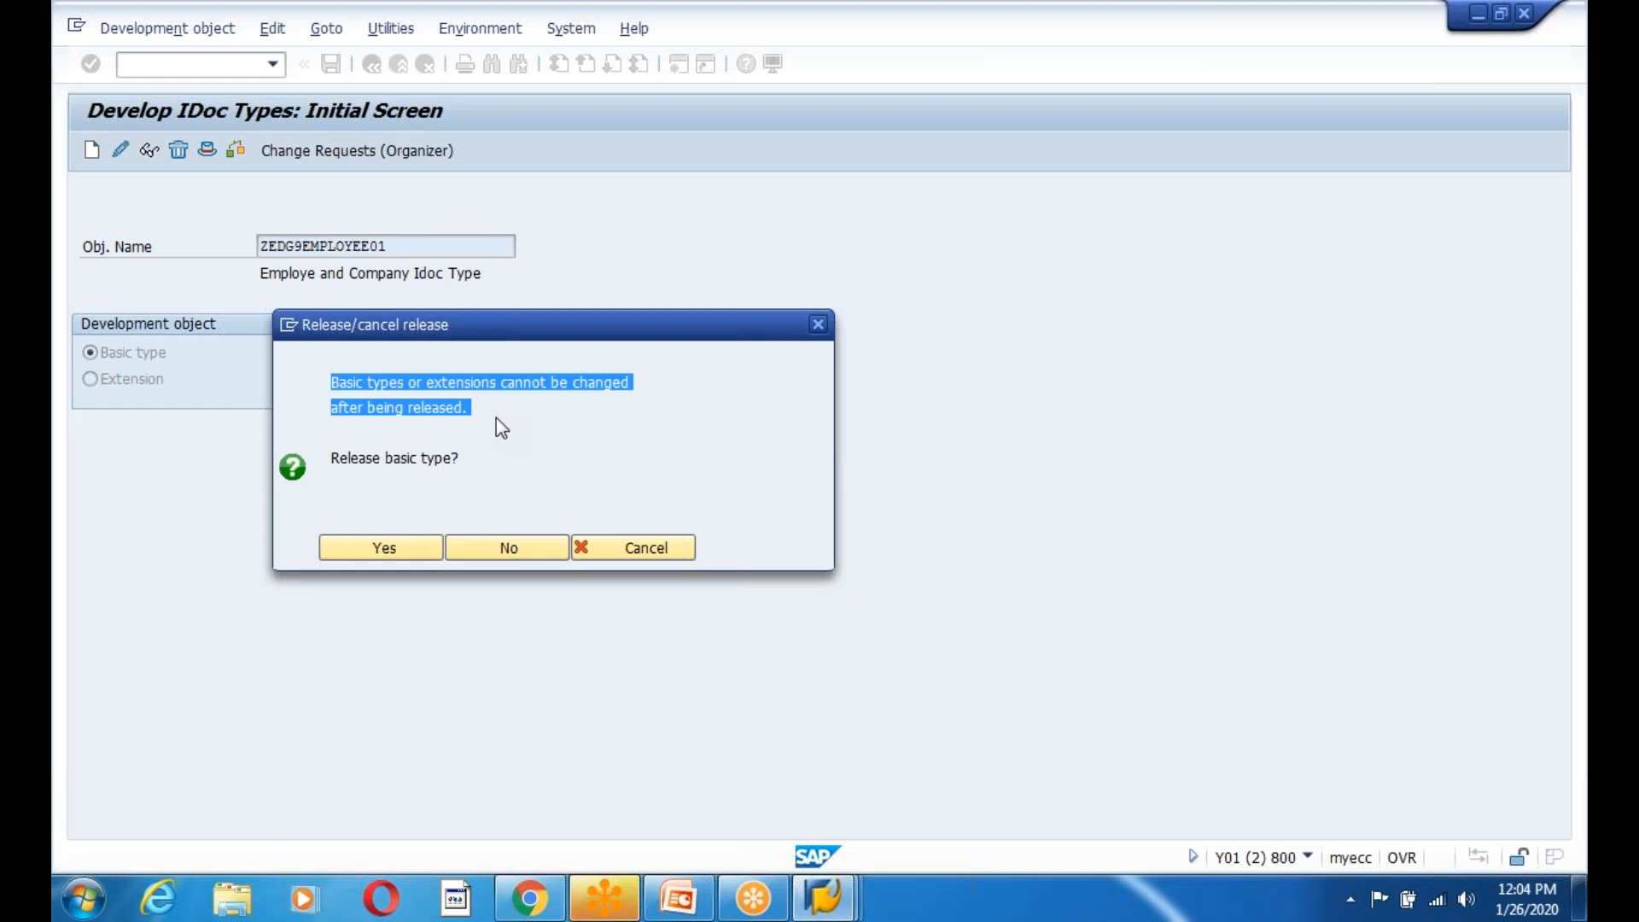
{"action": "left_click", "coordinate": [333, 432]}
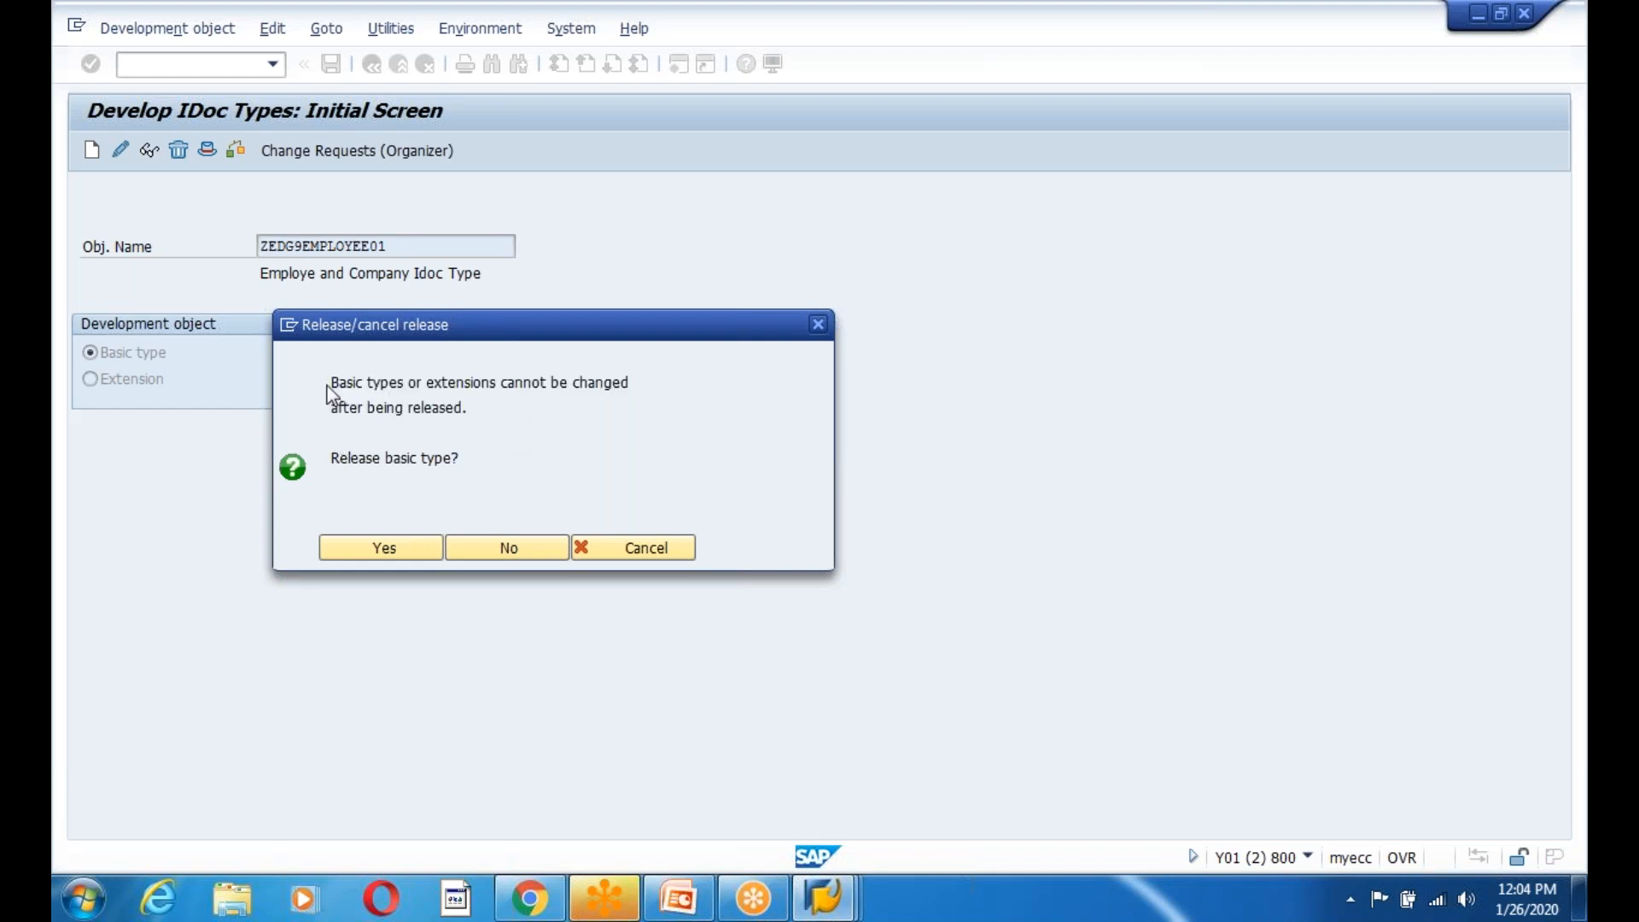
{"action": "left_click_drag", "start_coordinate": [331, 384], "coordinate": [613, 439]}
{"action": "left_click", "coordinate": [504, 453]}
{"action": "left_click_drag", "start_coordinate": [330, 416], "coordinate": [538, 436]}
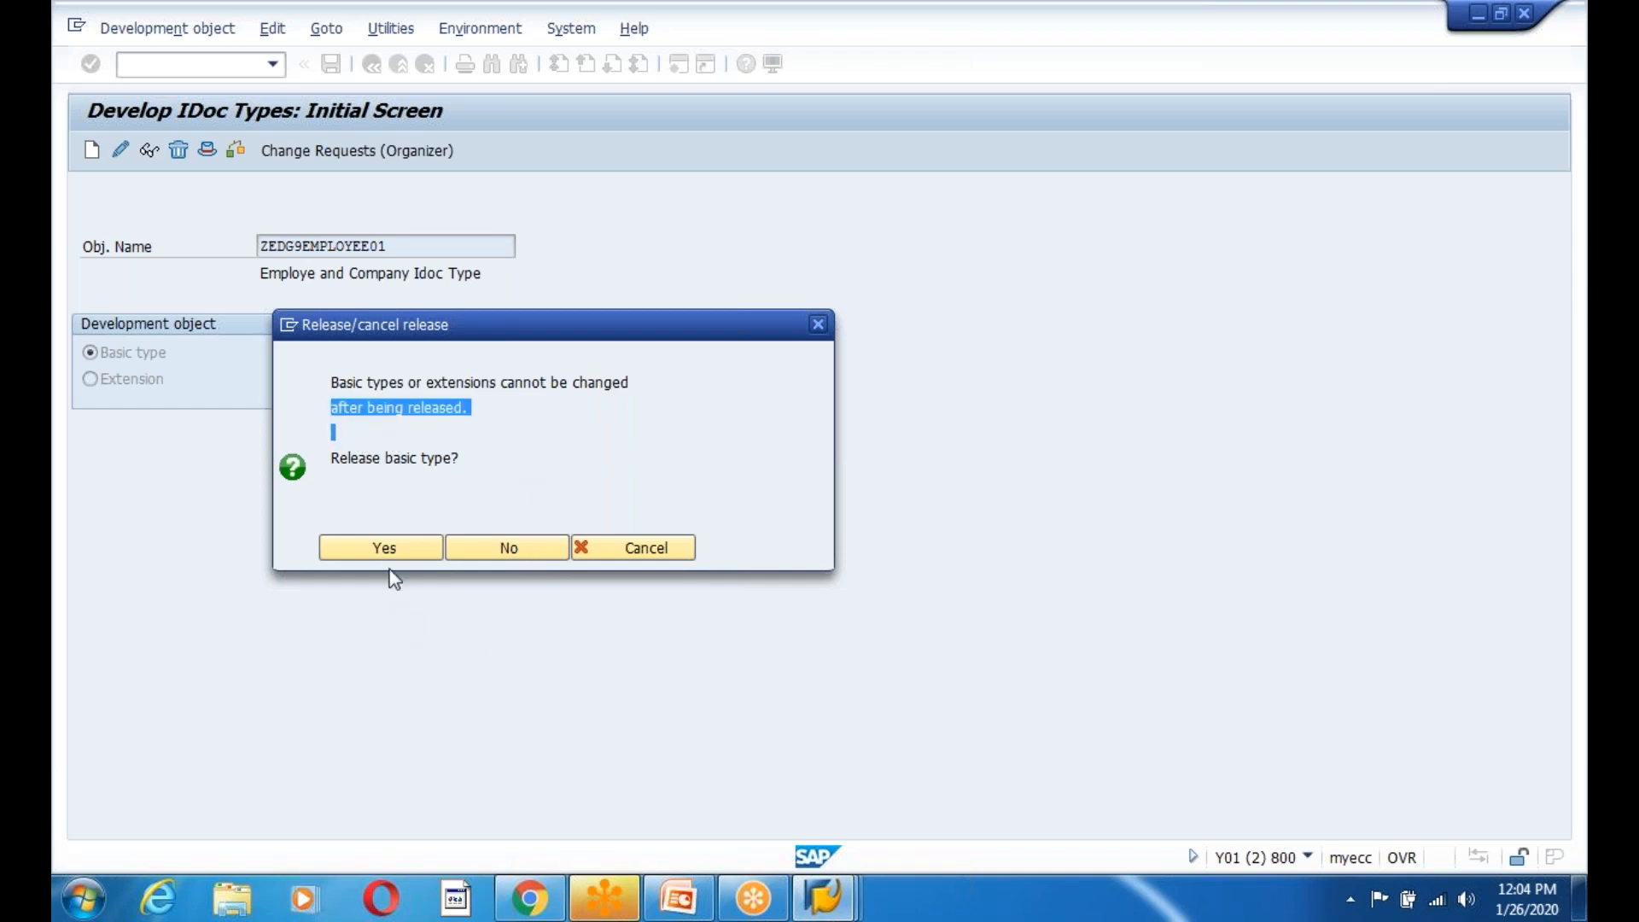
{"action": "left_click", "coordinate": [381, 548]}
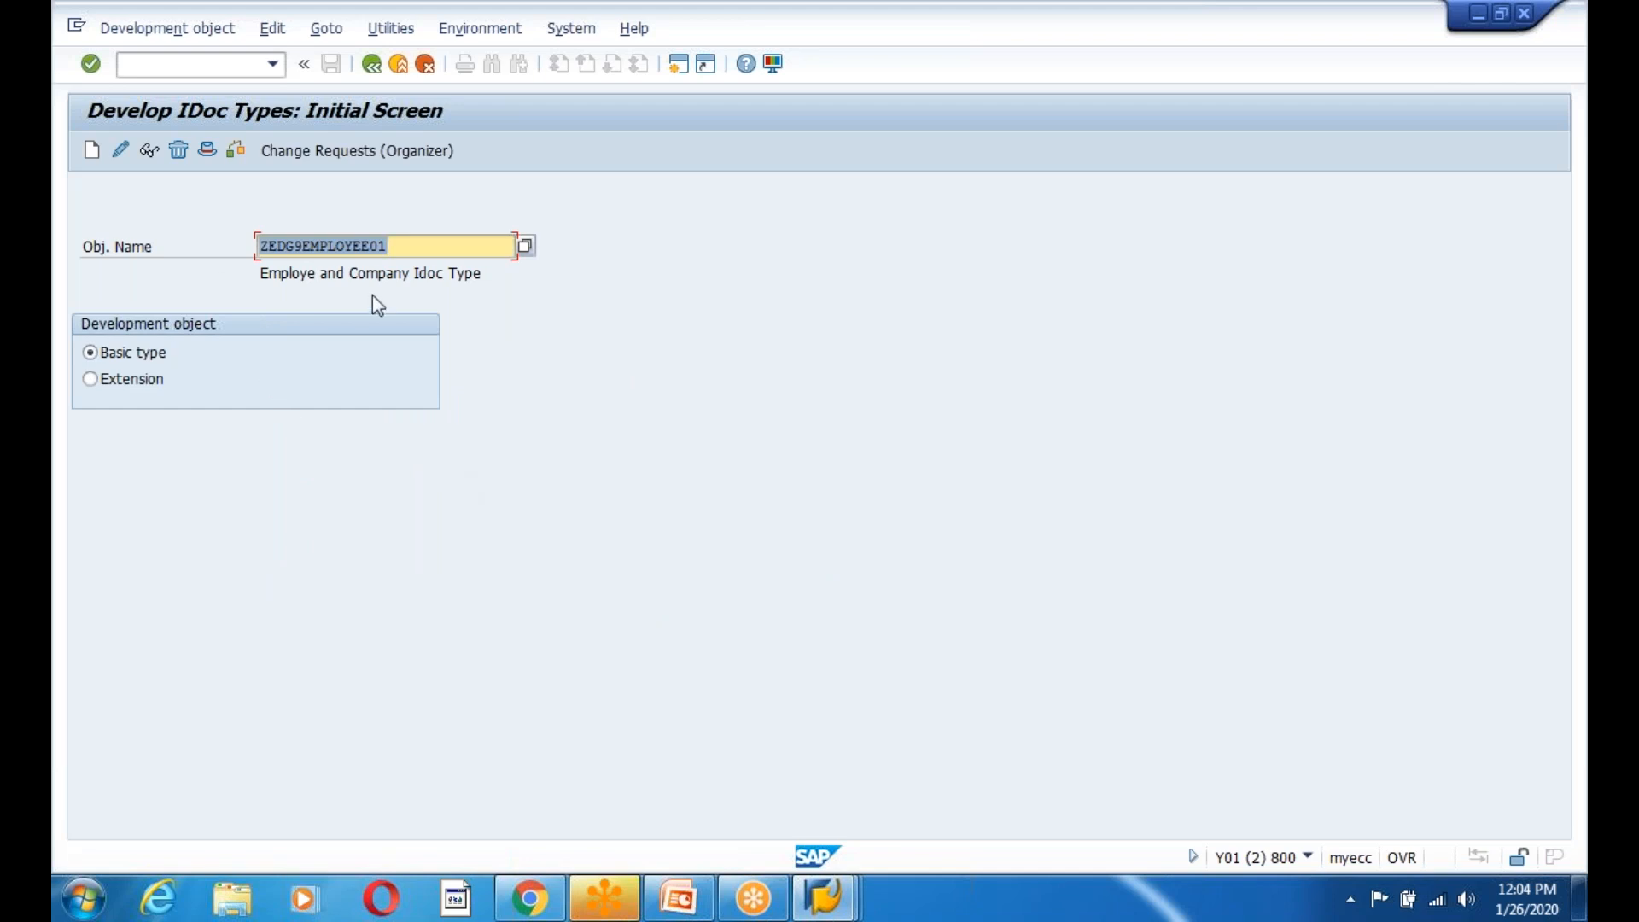
{"action": "left_click_drag", "start_coordinate": [405, 247], "coordinate": [243, 248]}
{"action": "key", "text": "ctrl+c"}
On the slide, paste ZEDG9EMPLOYEE01 after IDOC TYPE on line 2 and close it with ')'.
{"action": "left_click", "coordinate": [661, 909]}
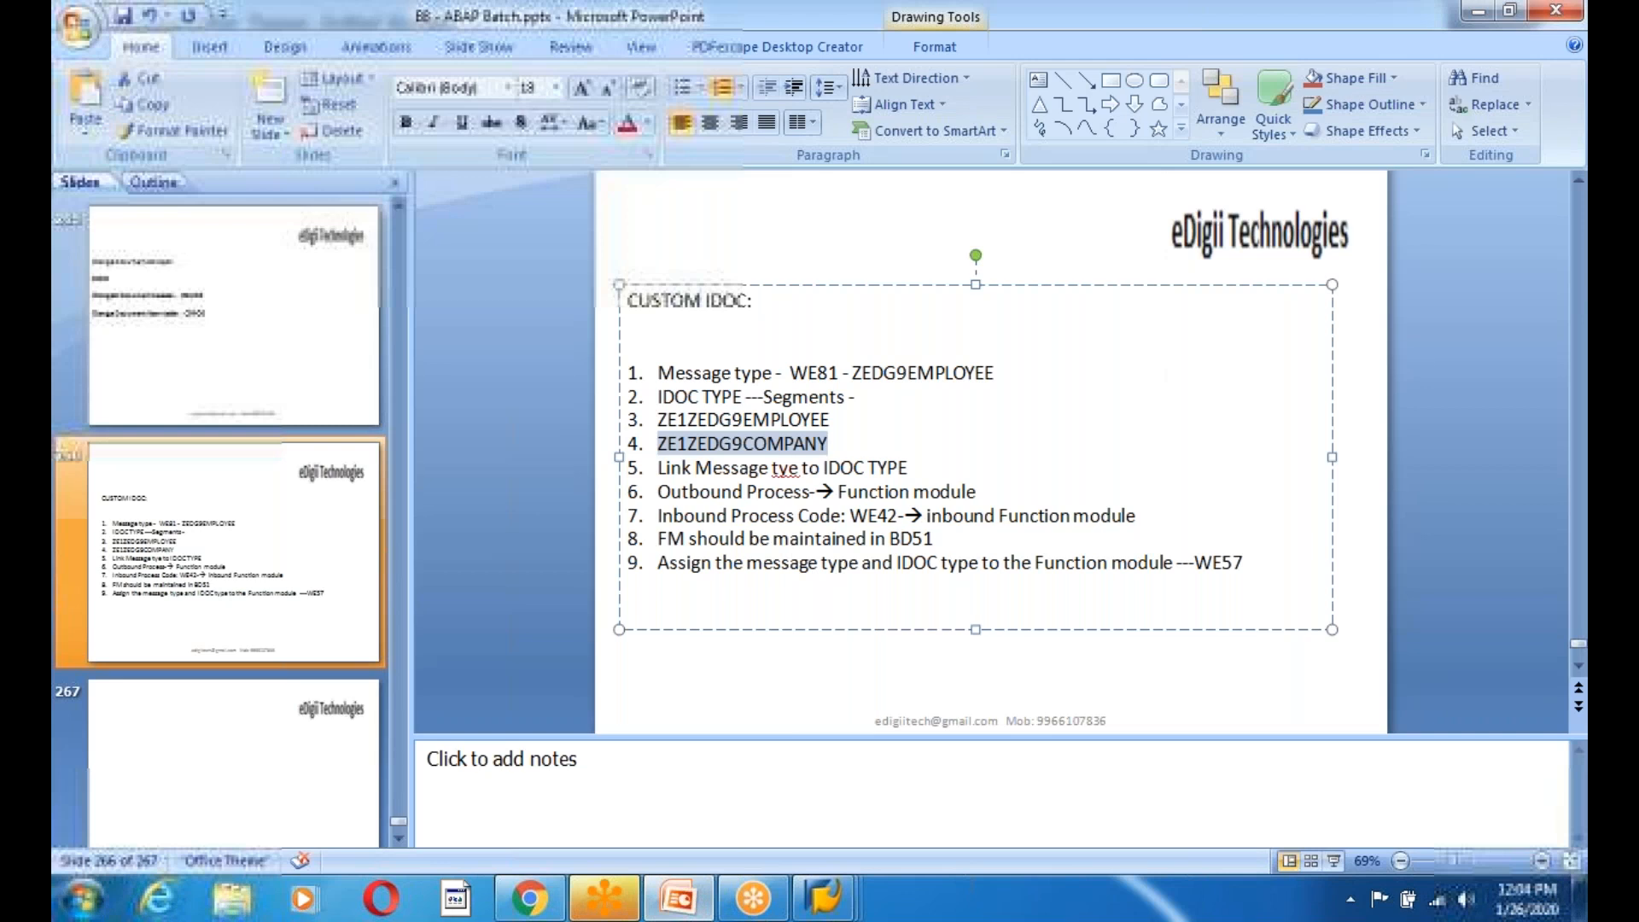
{"action": "left_click", "coordinate": [744, 397]}
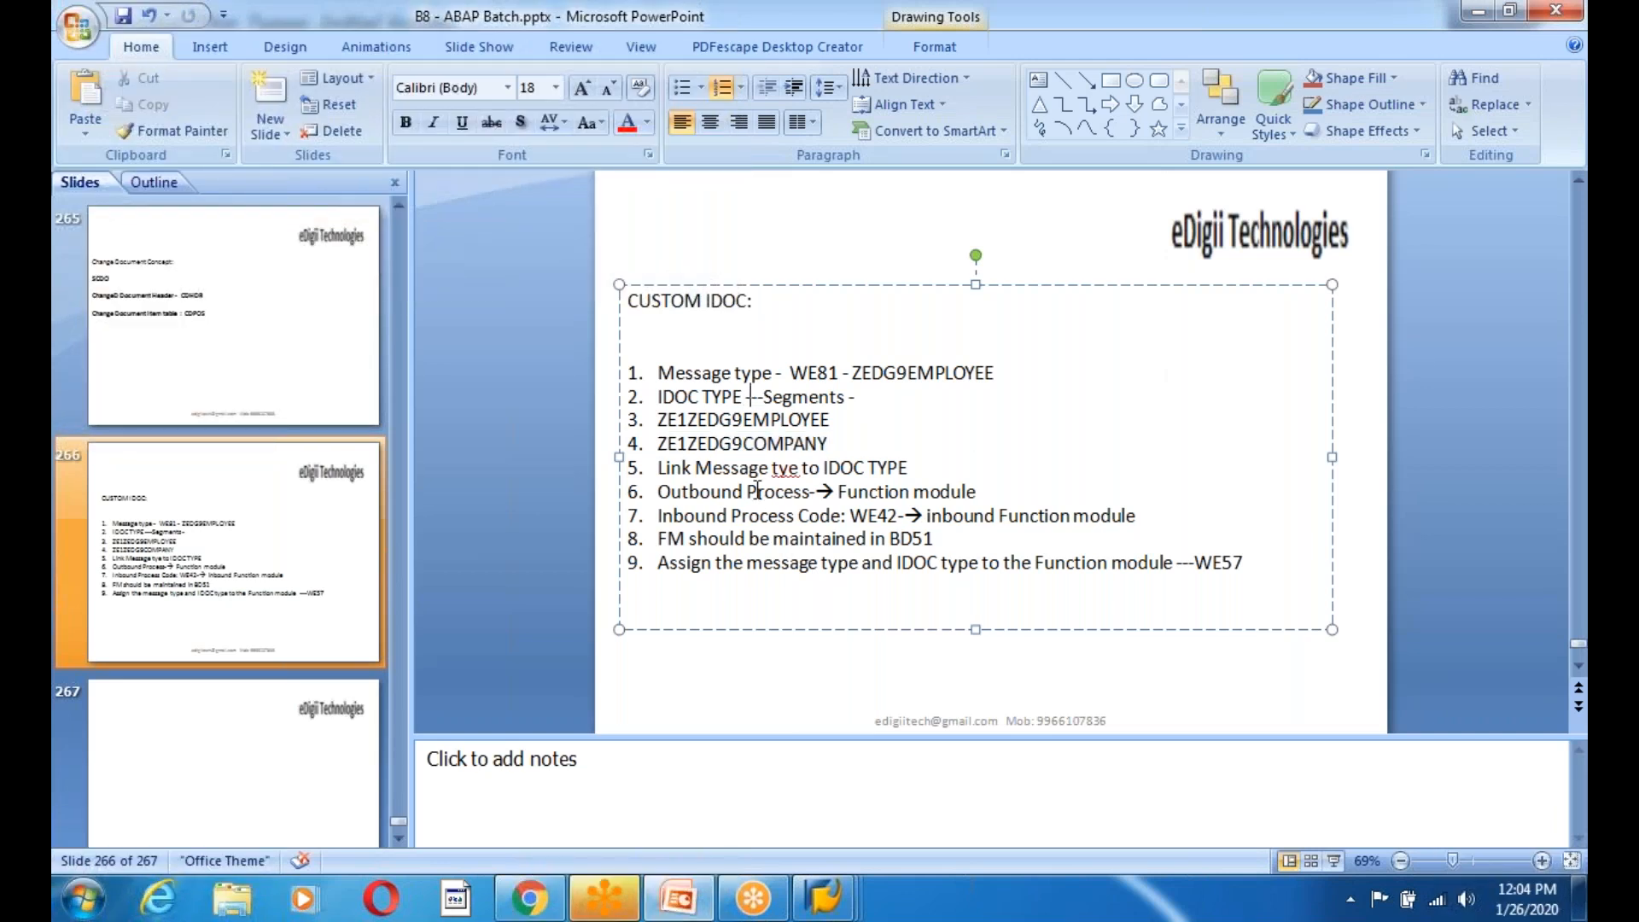
{"action": "key", "text": "ctrl+v"}
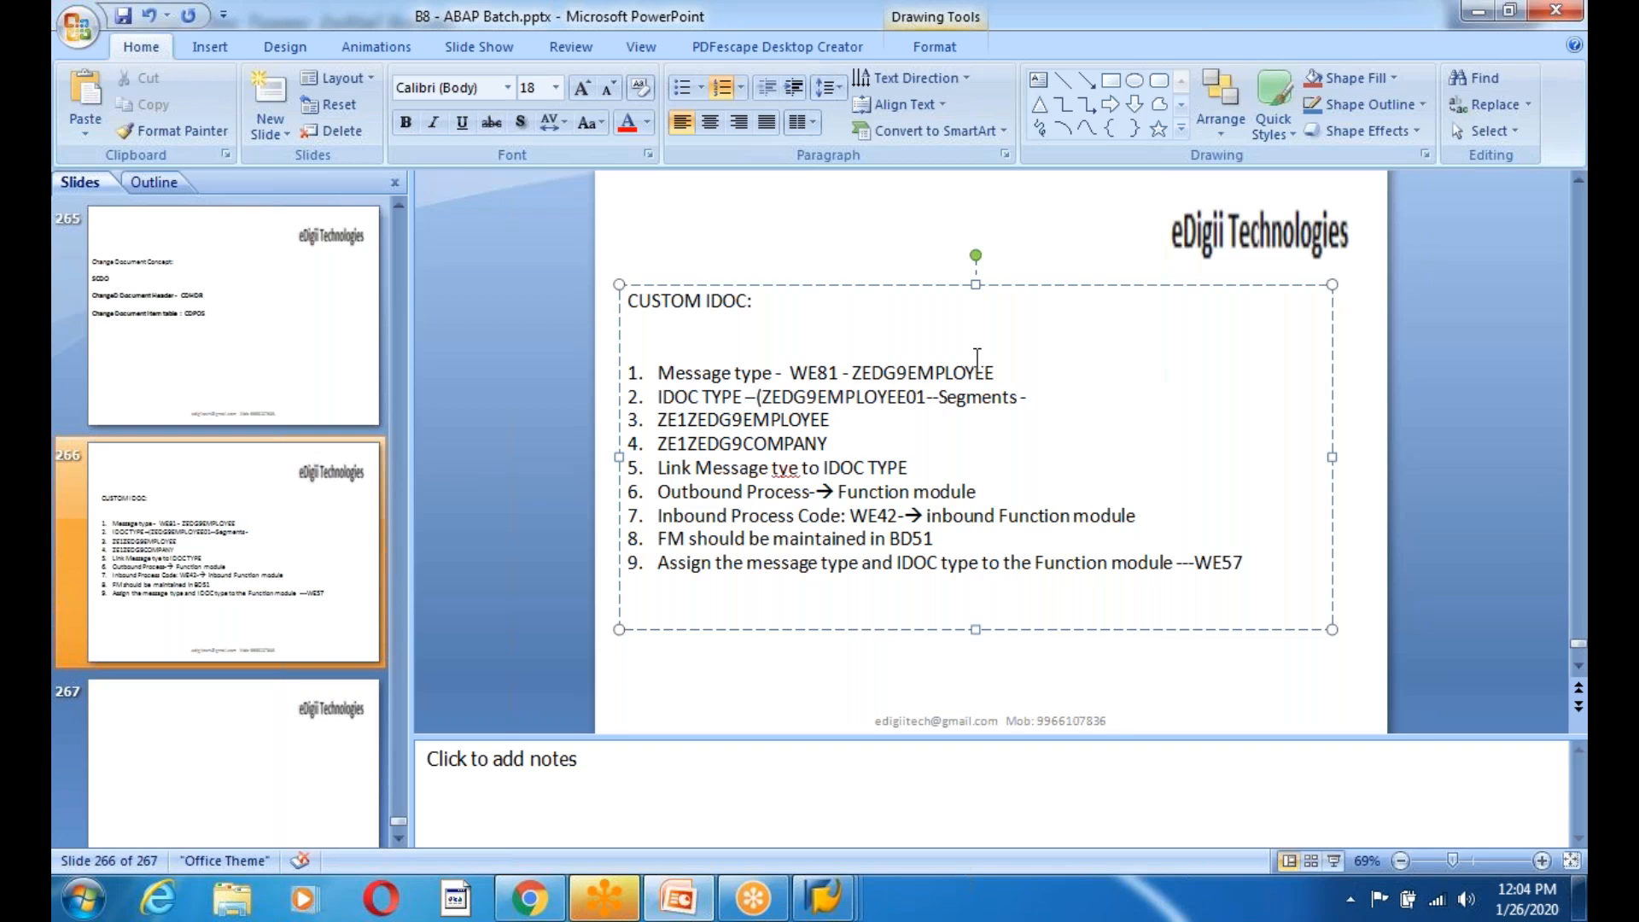
{"action": "left_click", "coordinate": [928, 395]}
{"action": "type", "text": ")"}
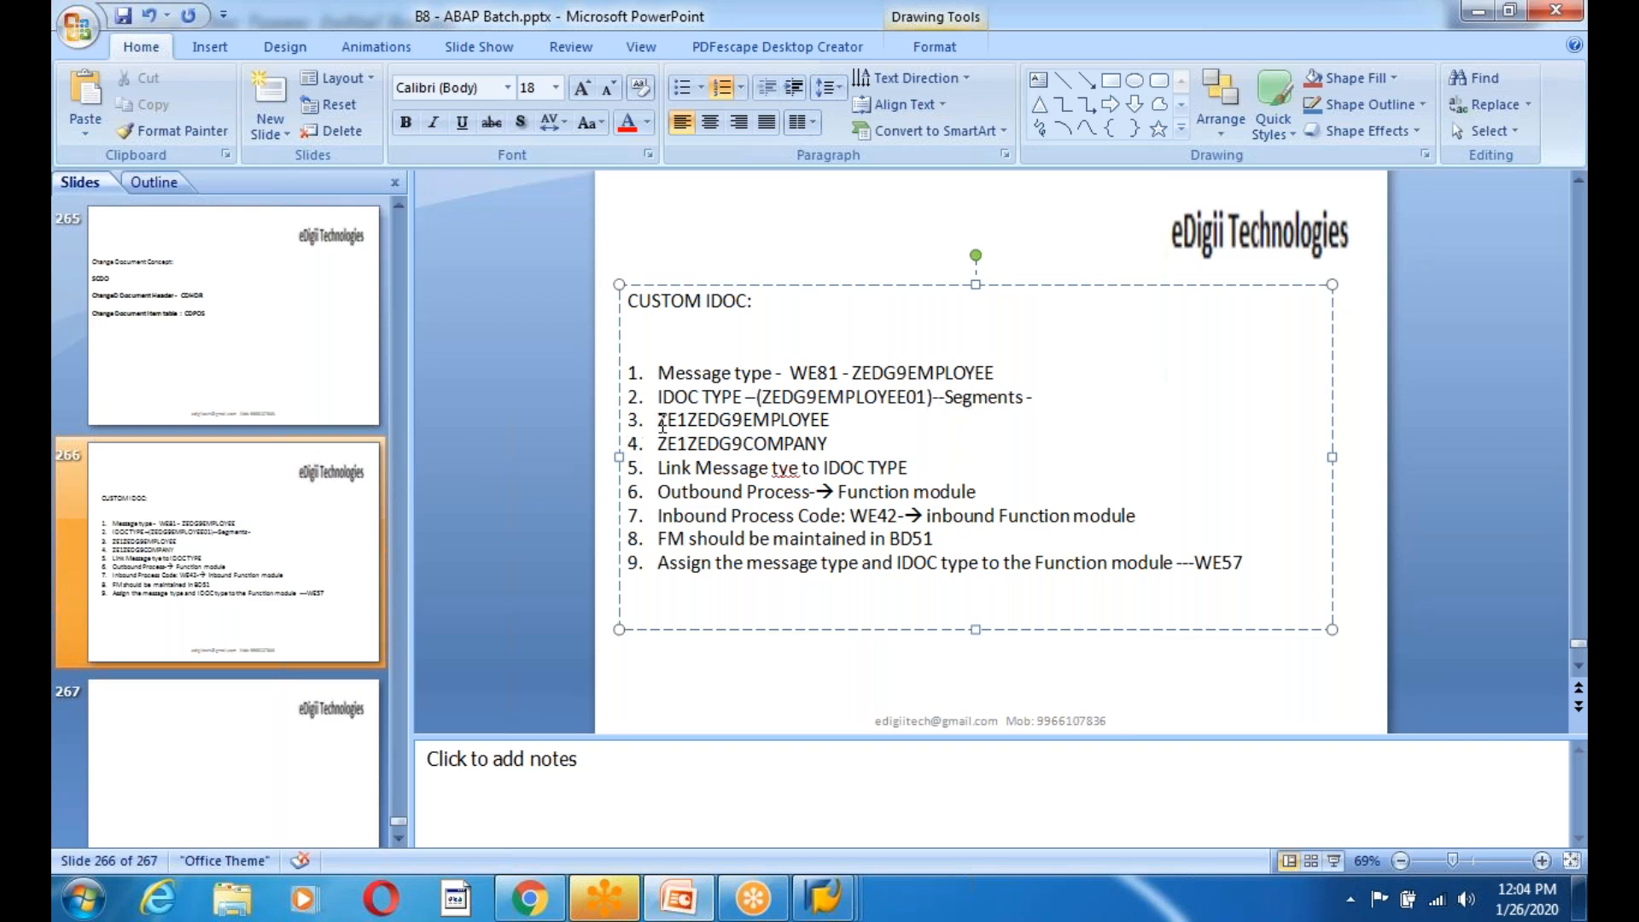
{"action": "left_click_drag", "start_coordinate": [659, 419], "coordinate": [828, 445]}
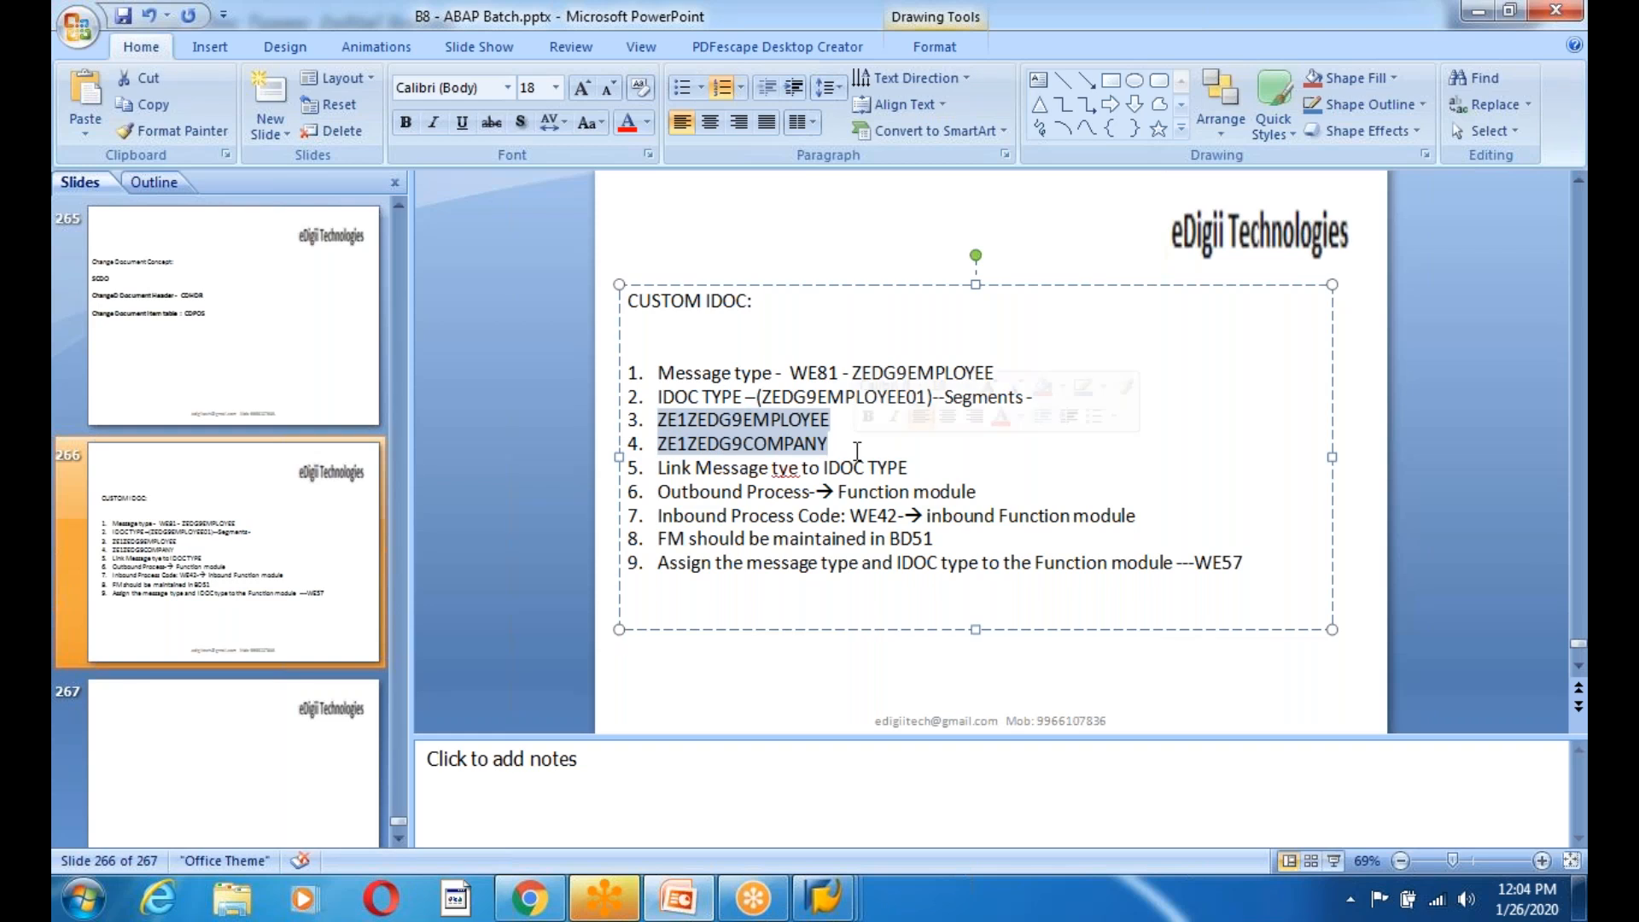
{"action": "left_click_drag", "start_coordinate": [660, 467], "coordinate": [923, 458]}
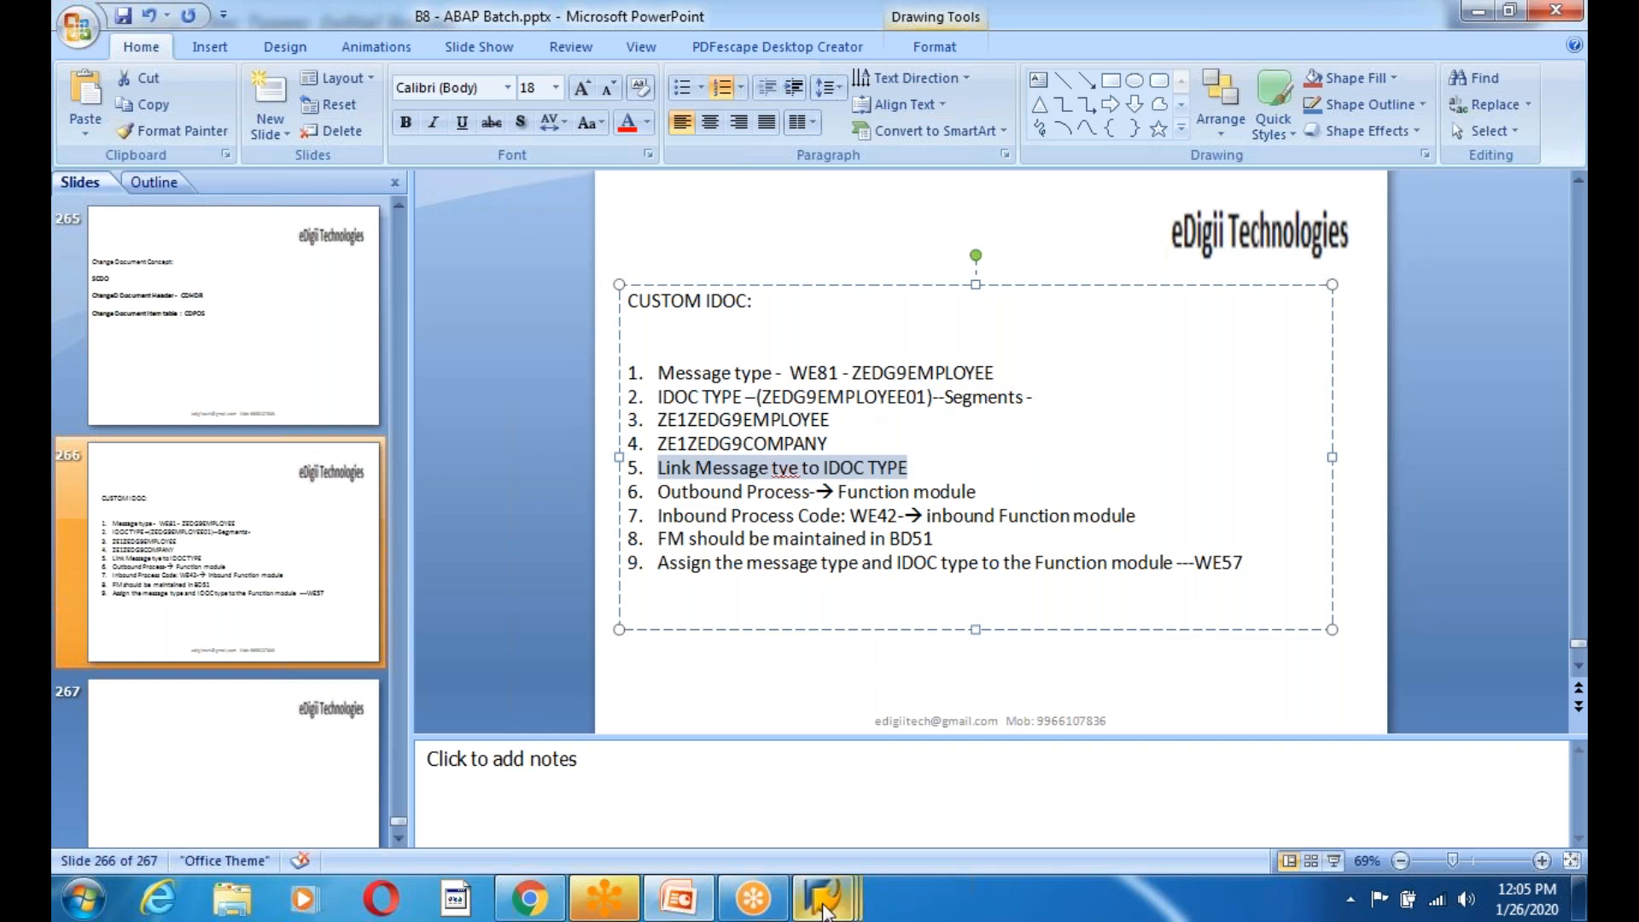
Open WE82 in change mode and start a new message-to-IDoc-type entry.
{"action": "mouse_move", "coordinate": [824, 909]}
{"action": "left_click", "coordinate": [597, 755]}
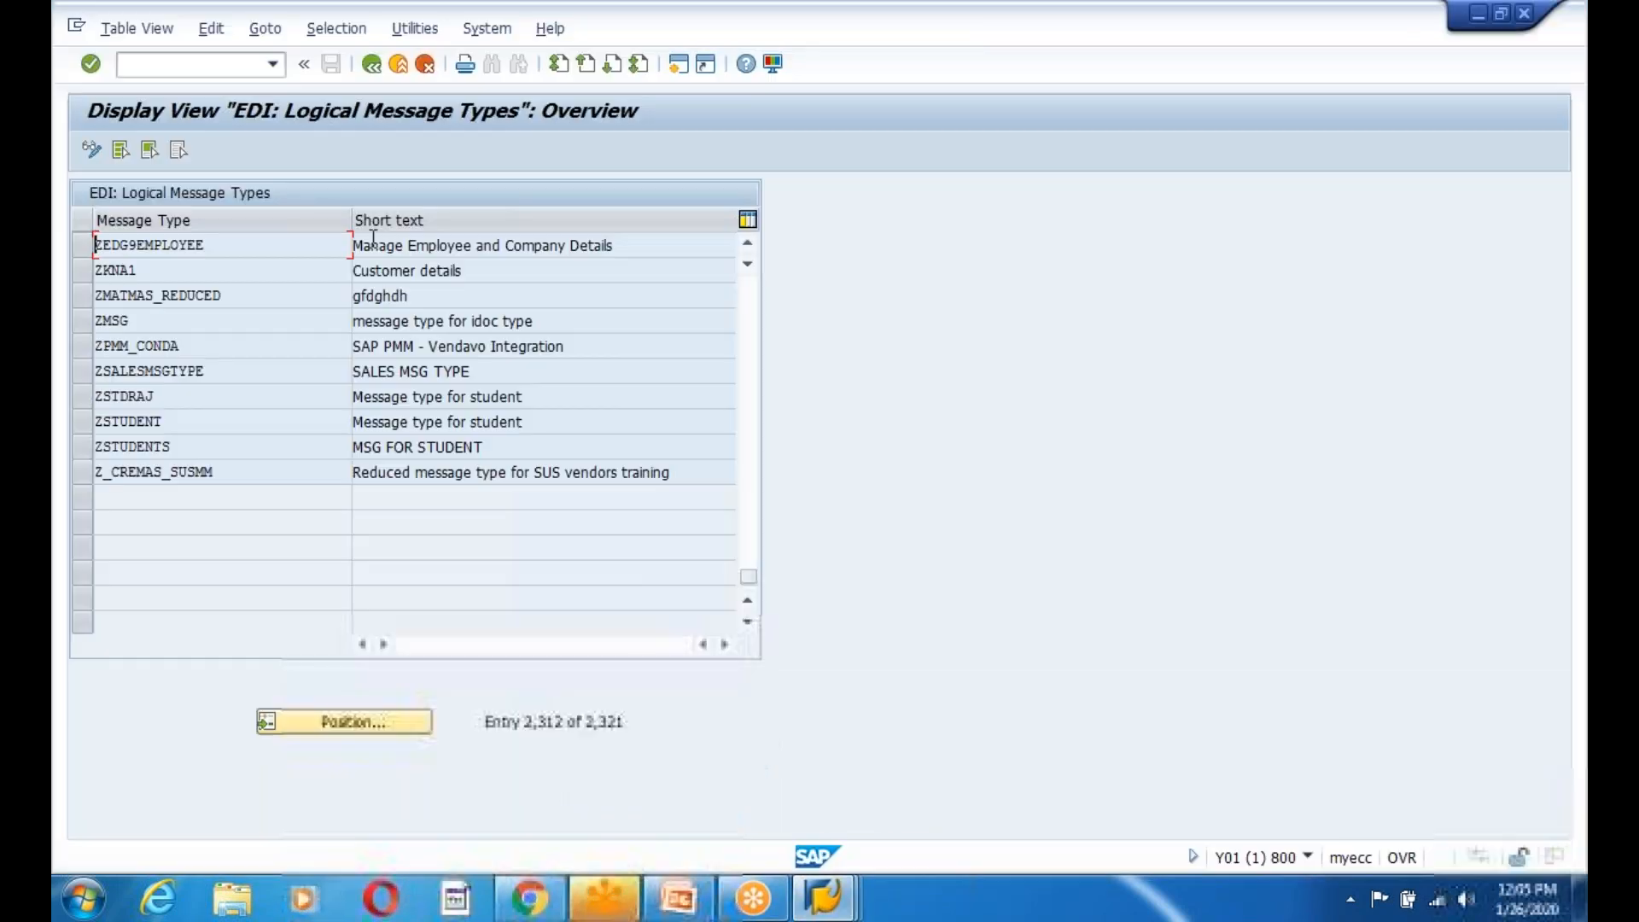
{"action": "left_click", "coordinate": [367, 63]}
{"action": "type", "text": "we82"}
{"action": "key", "text": "Return"}
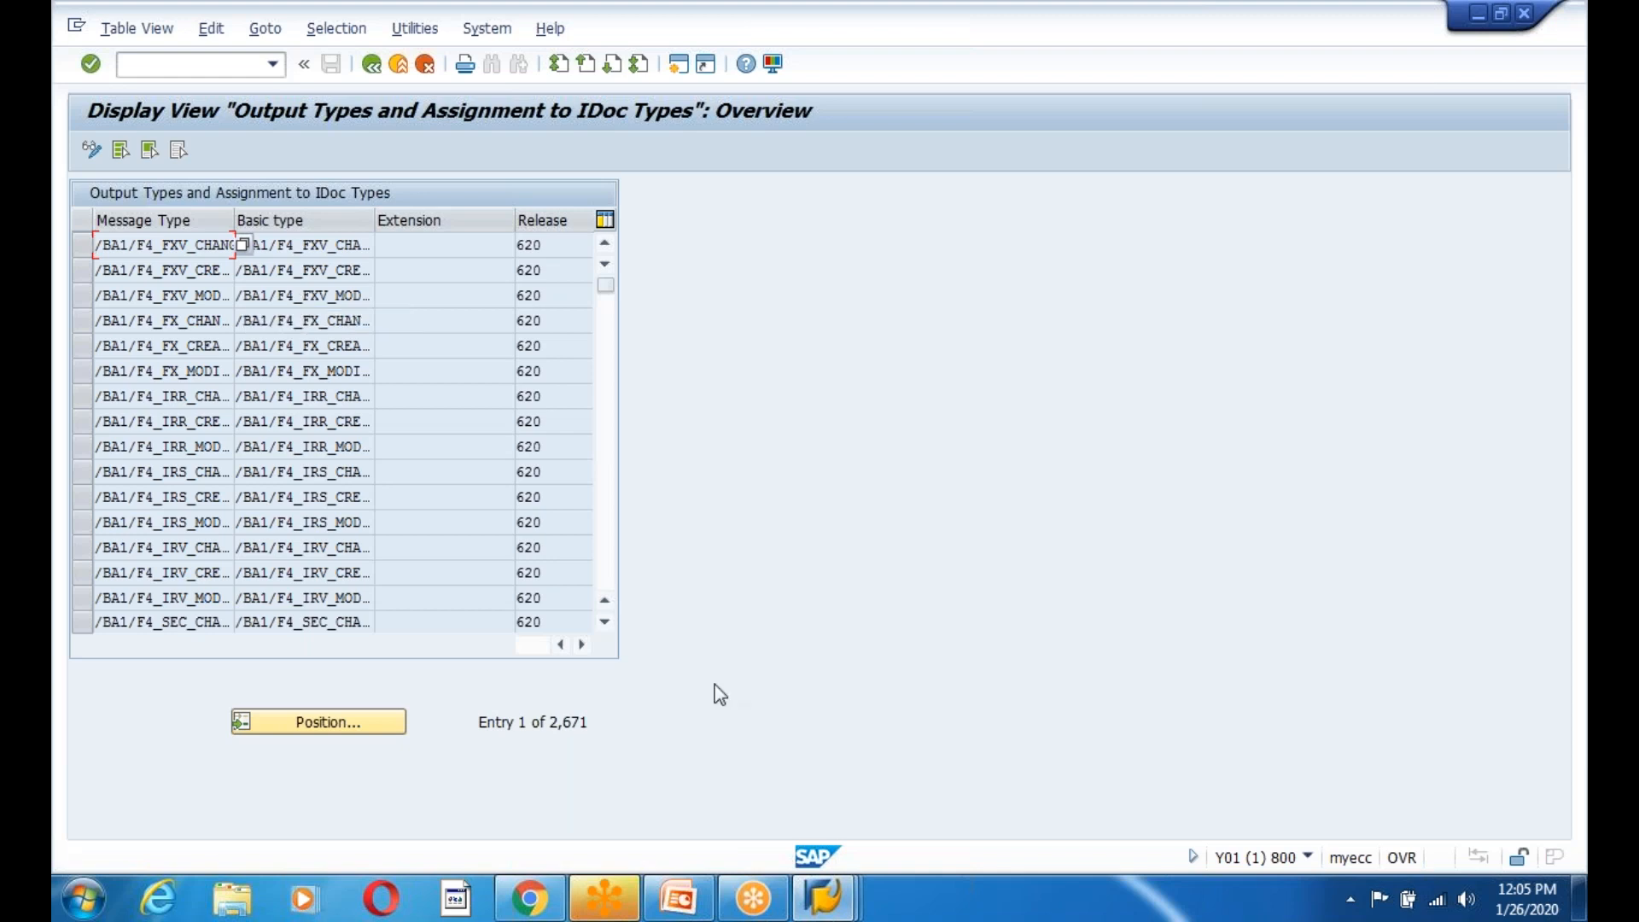
{"action": "left_click", "coordinate": [92, 150]}
{"action": "key", "text": "Return"}
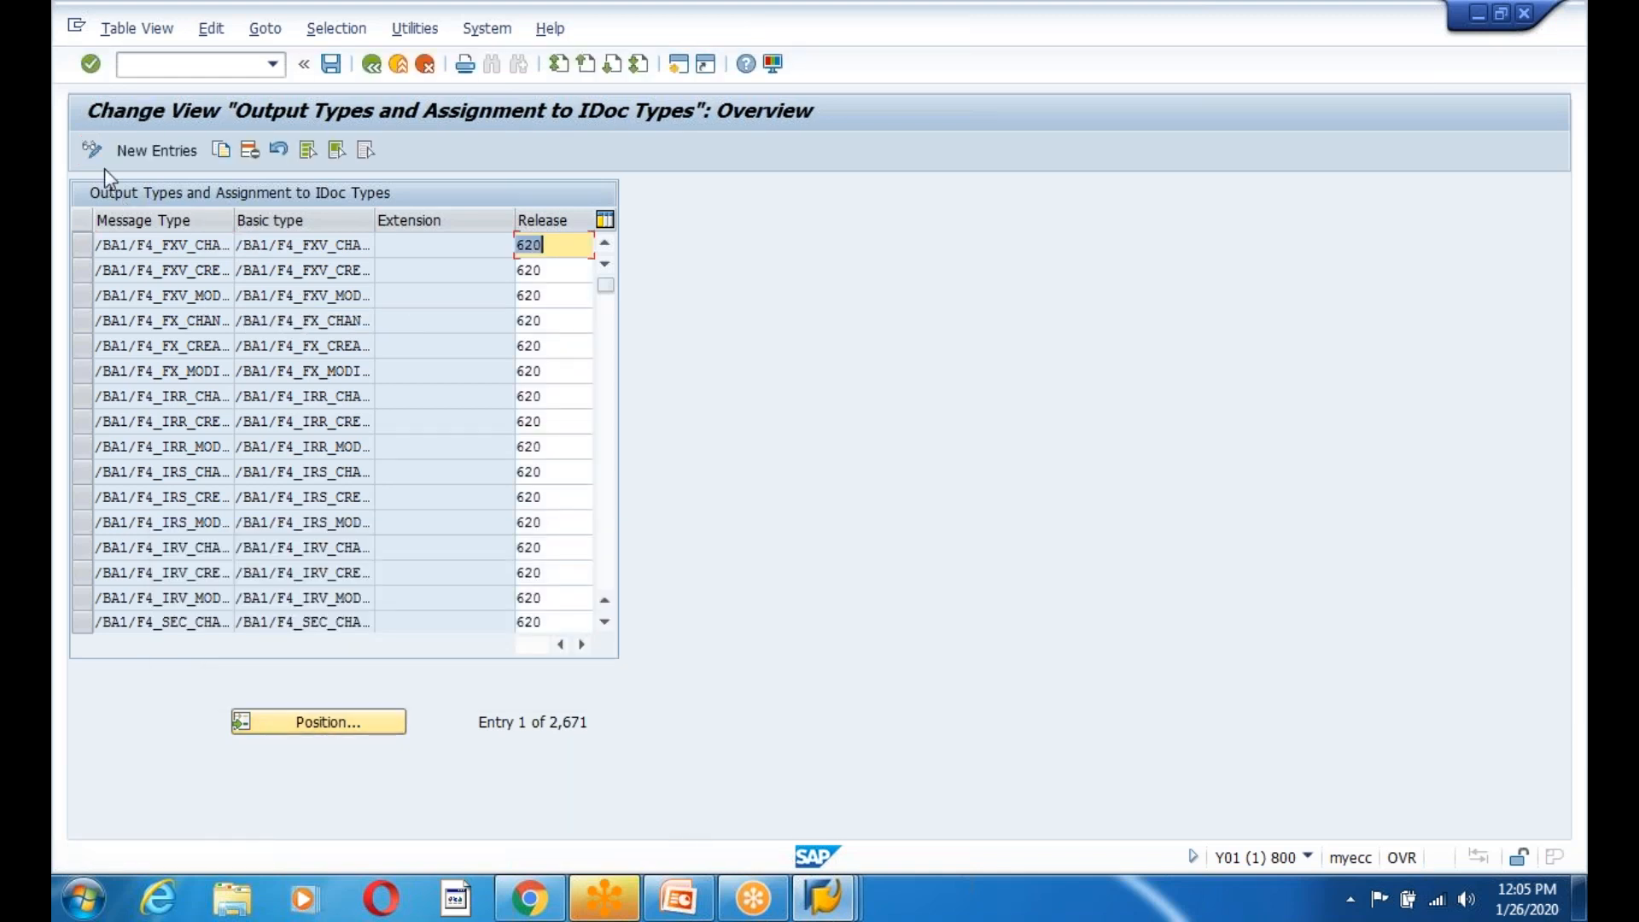
{"action": "left_click", "coordinate": [142, 148]}
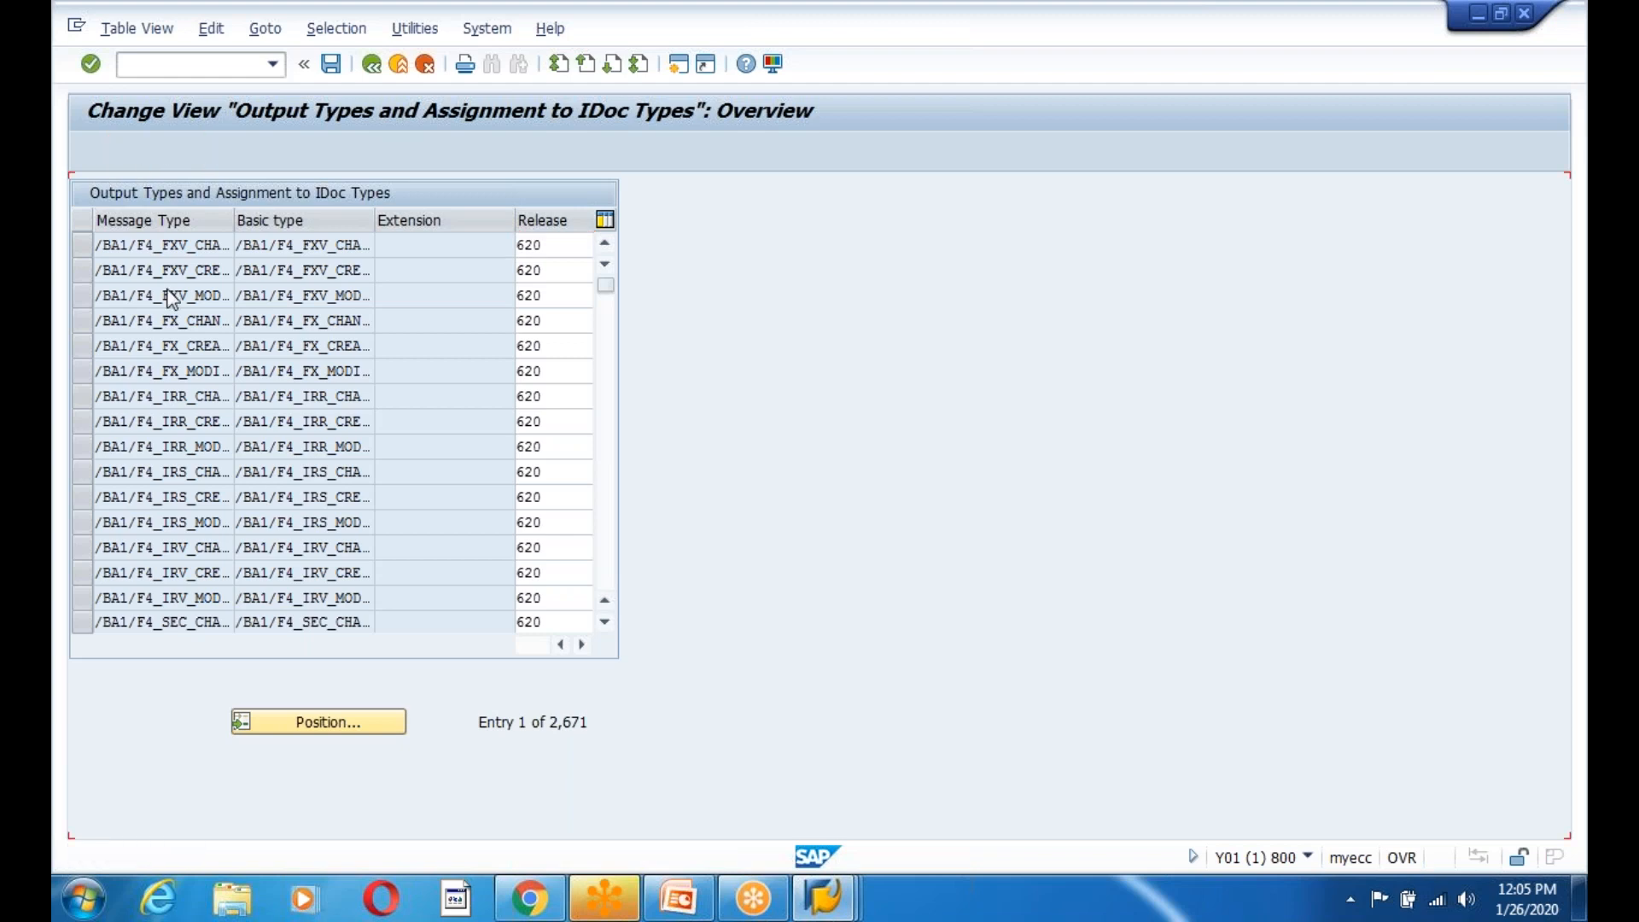
Fill the row with message type ZEDG9EMPLOYEE, basic type ZEDG9EMPLOYEE01 and release 740.
{"action": "left_click", "coordinate": [705, 907]}
{"action": "left_click_drag", "start_coordinate": [852, 373], "coordinate": [1011, 367]}
{"action": "key", "text": "ctrl+c"}
{"action": "key", "text": "alt+Tab"}
{"action": "key", "text": "ctrl+v"}
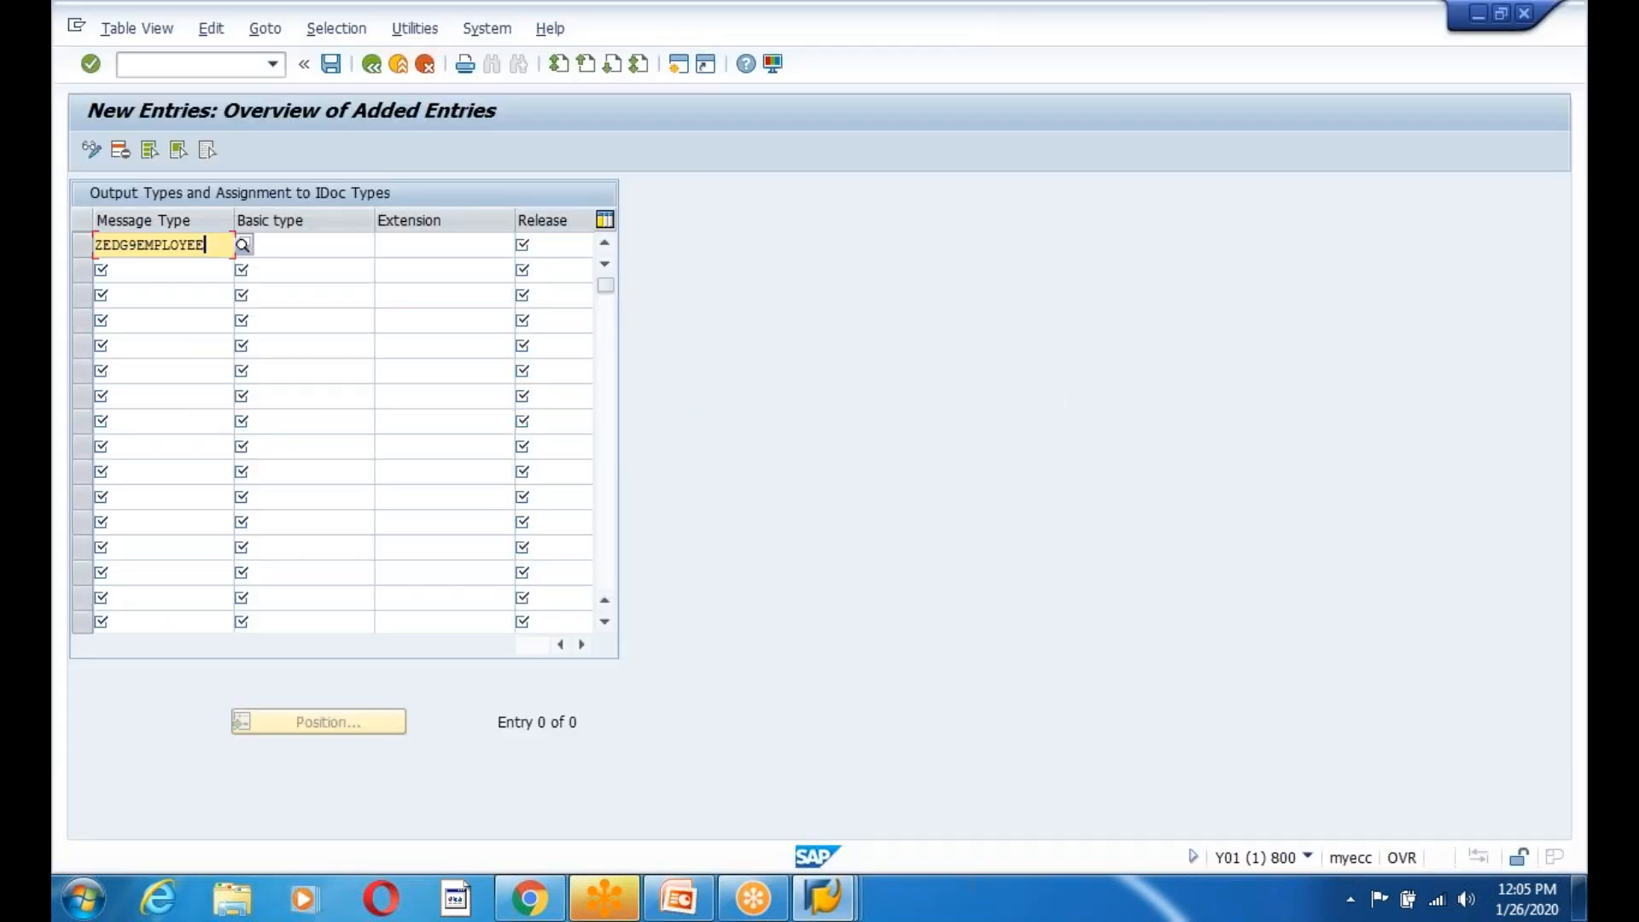
{"action": "left_click", "coordinate": [311, 244]}
{"action": "key", "text": "alt+Tab"}
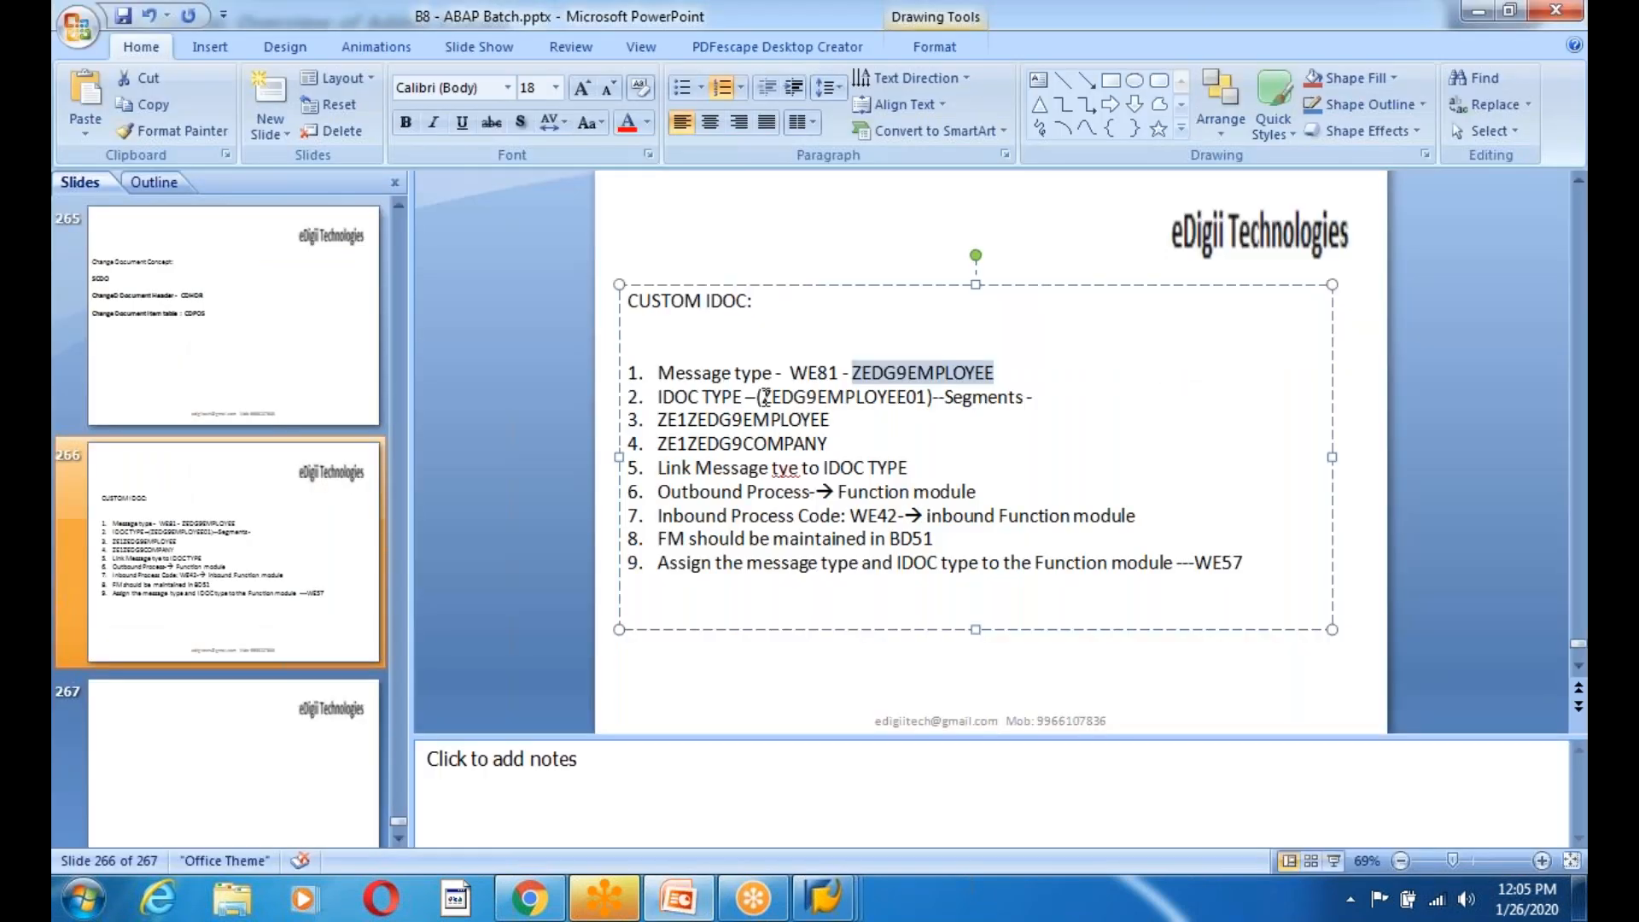
{"action": "left_click_drag", "start_coordinate": [766, 396], "coordinate": [931, 397]}
{"action": "key", "text": "ctrl+c"}
{"action": "key", "text": "alt+Tab"}
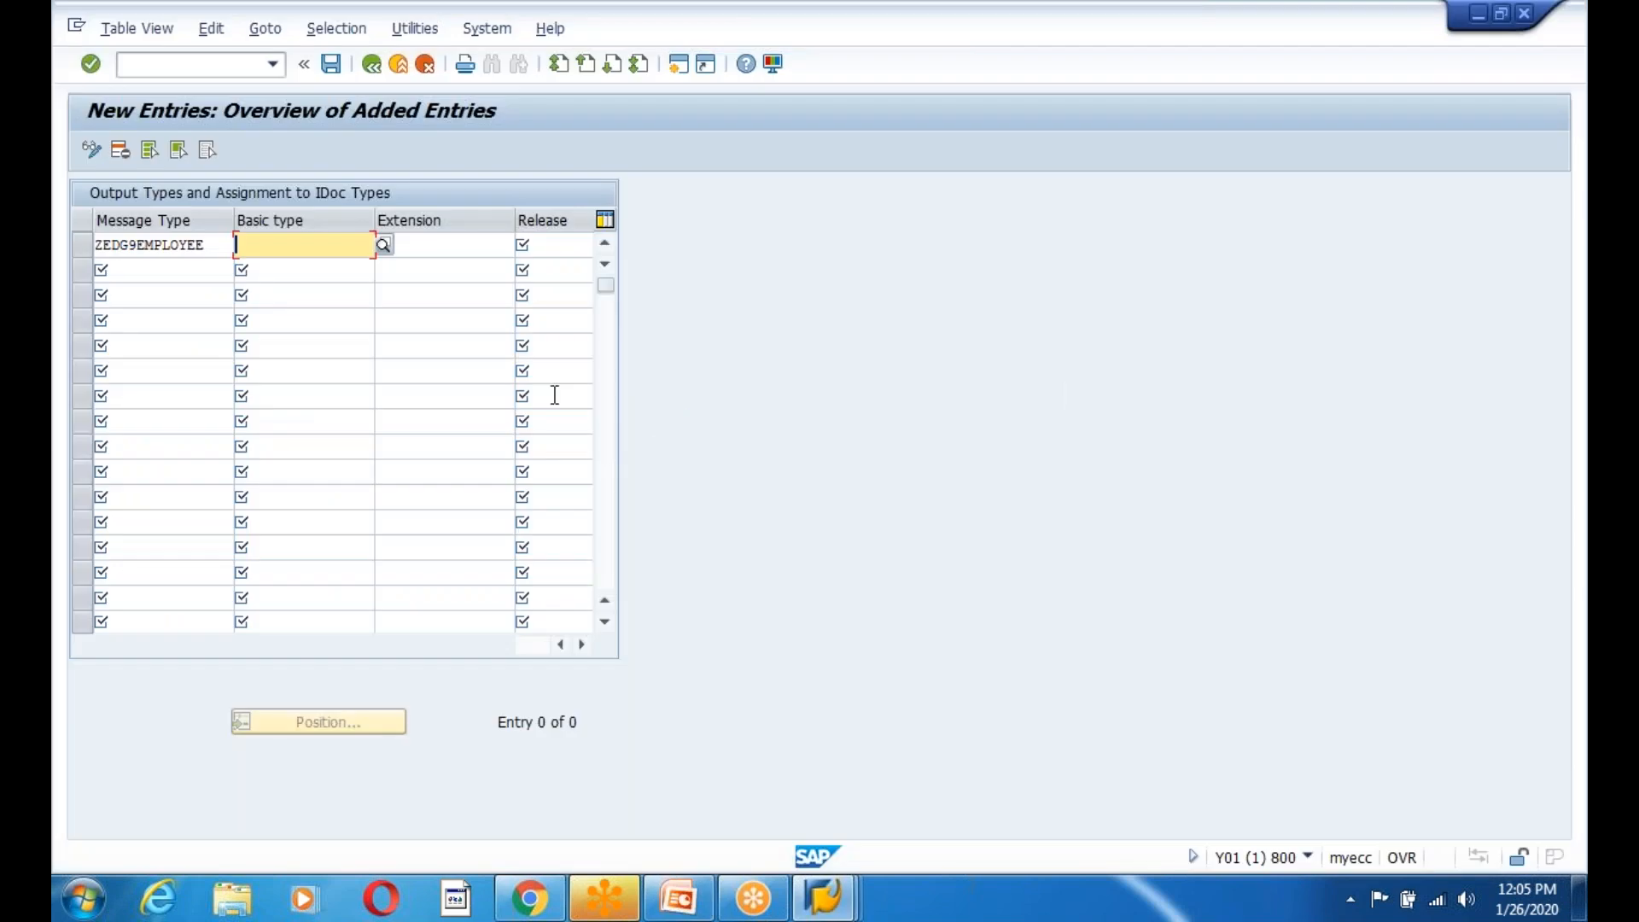
{"action": "key", "text": "ctrl+v"}
{"action": "left_click", "coordinate": [413, 246]}
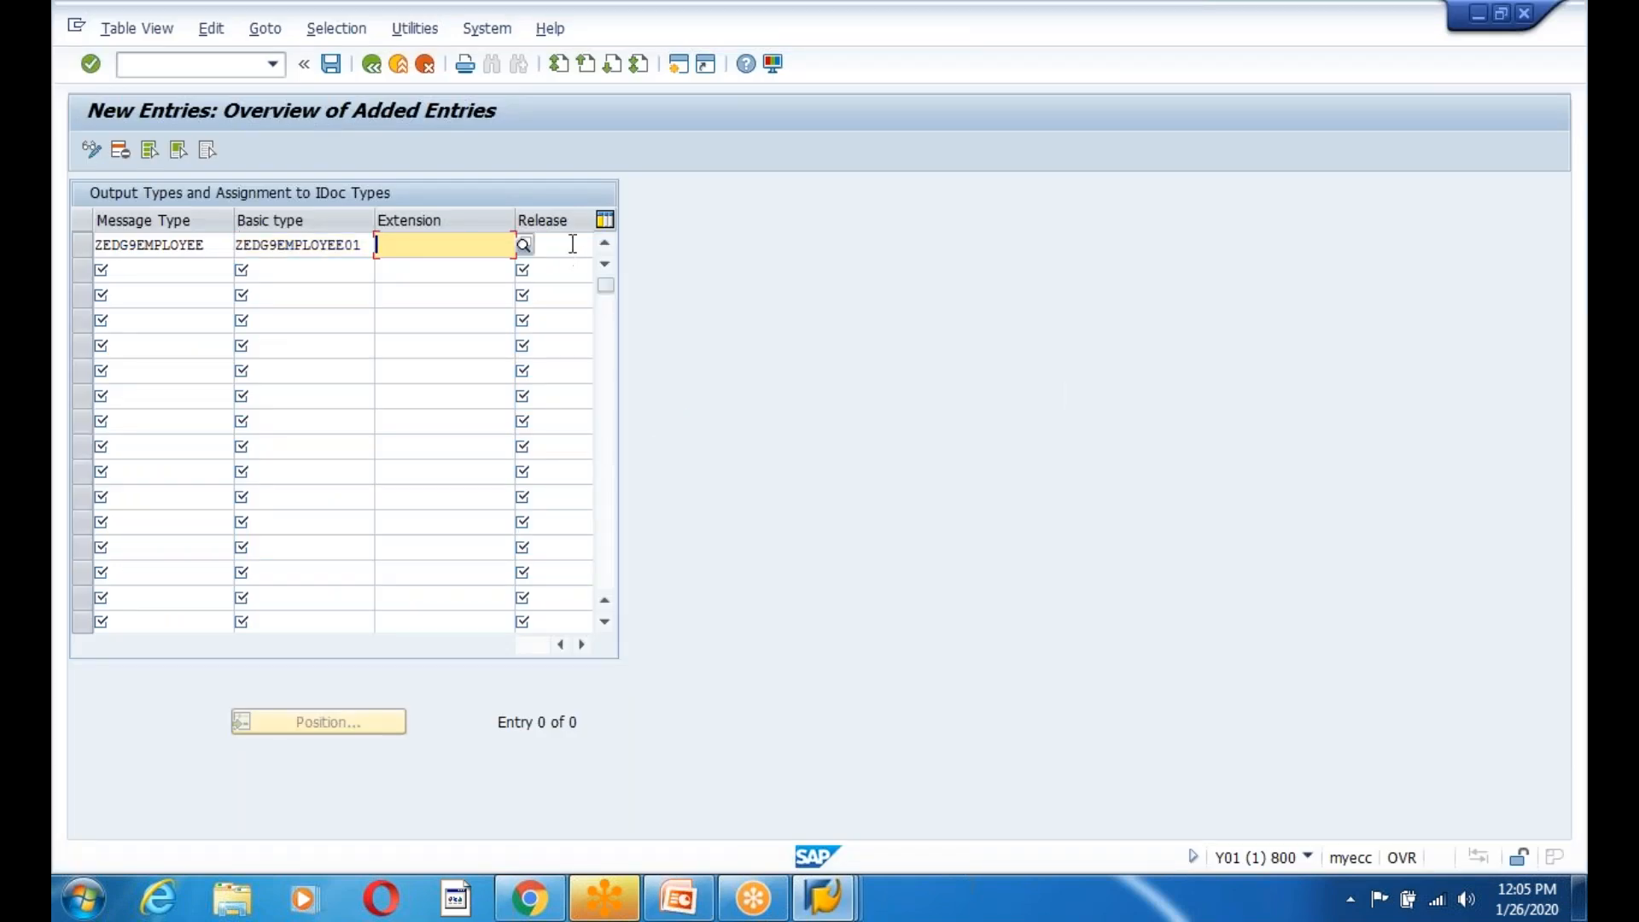
{"action": "left_click", "coordinate": [572, 244]}
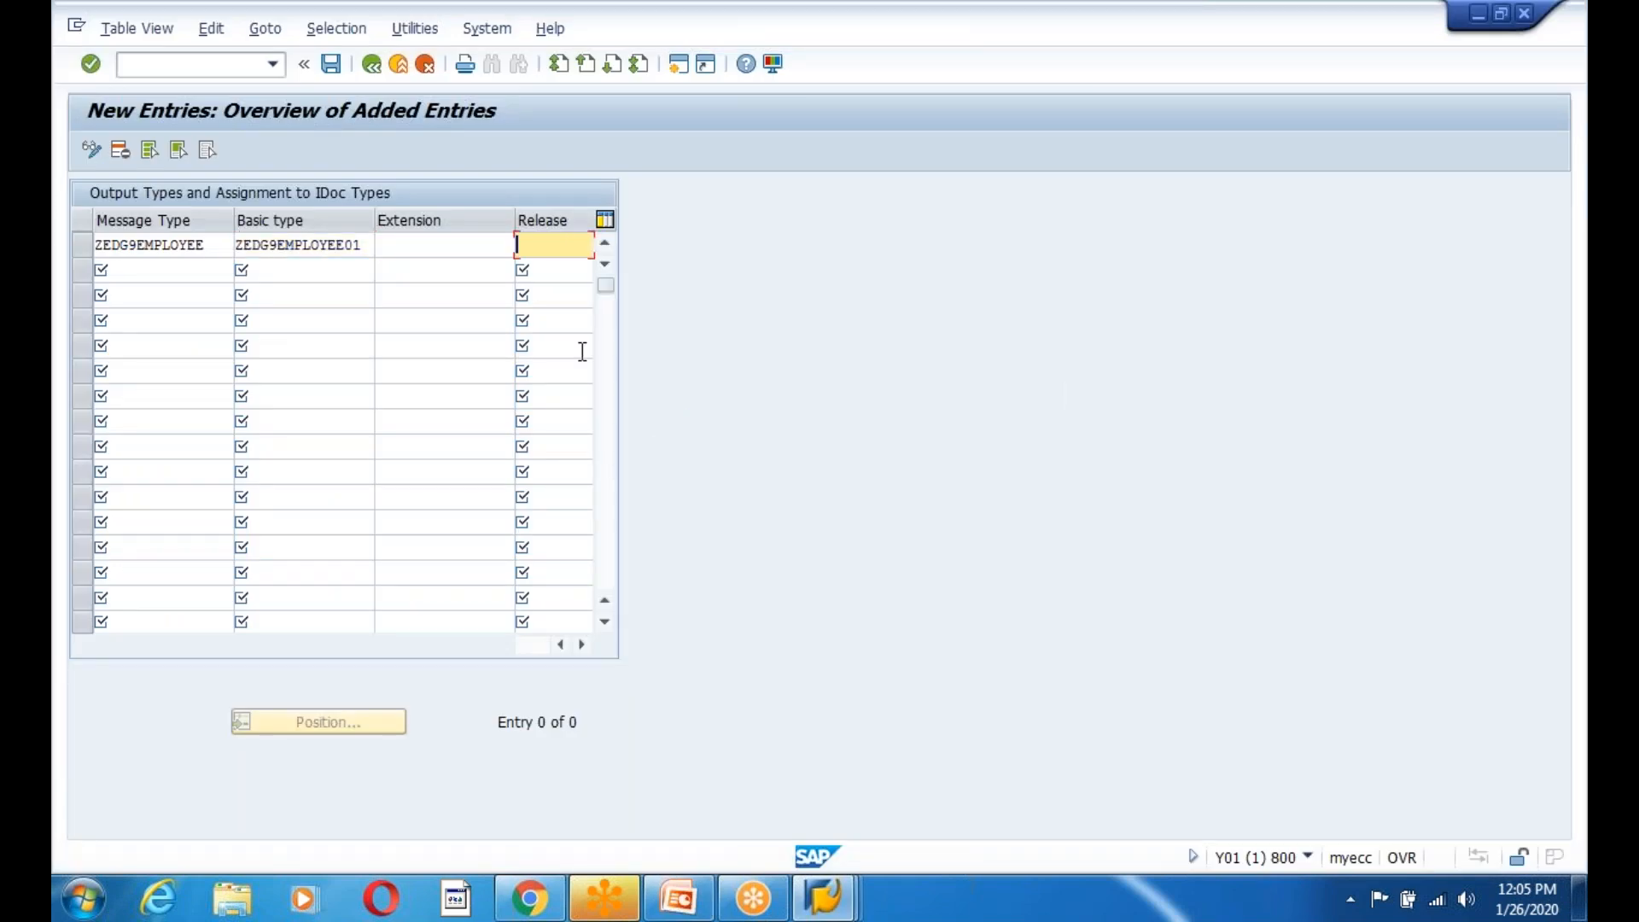
{"action": "key", "text": "Return"}
{"action": "type", "text": "740"}
{"action": "key", "text": "Return"}
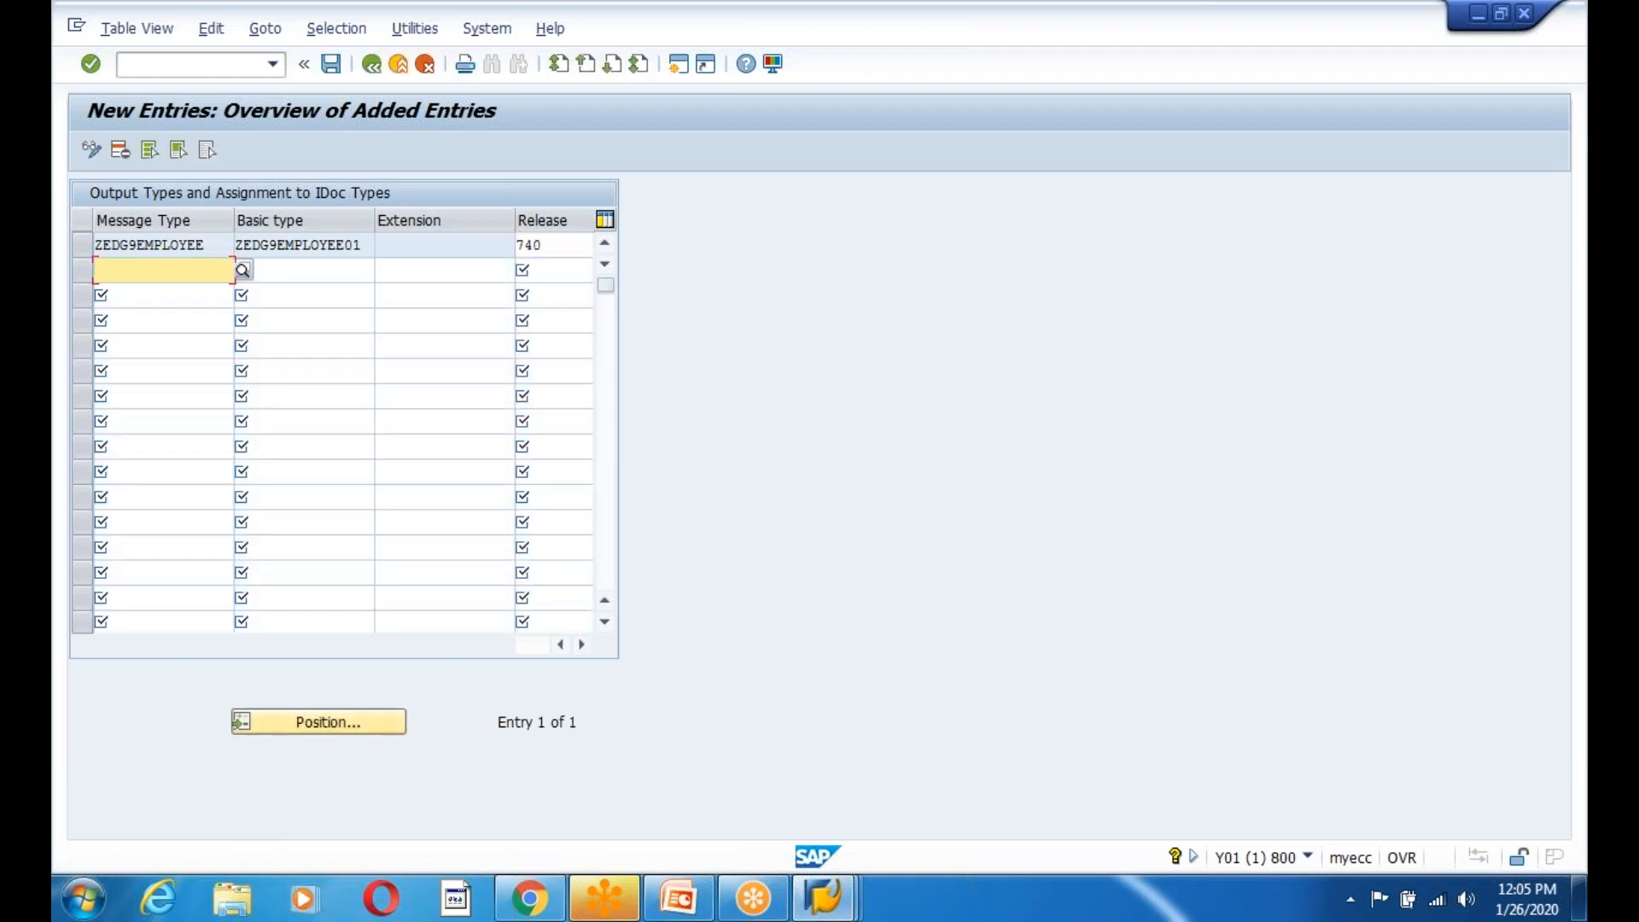
Save the assignment to the workbench transport request and back out to the Easy Access menu.
{"action": "left_click", "coordinate": [331, 64]}
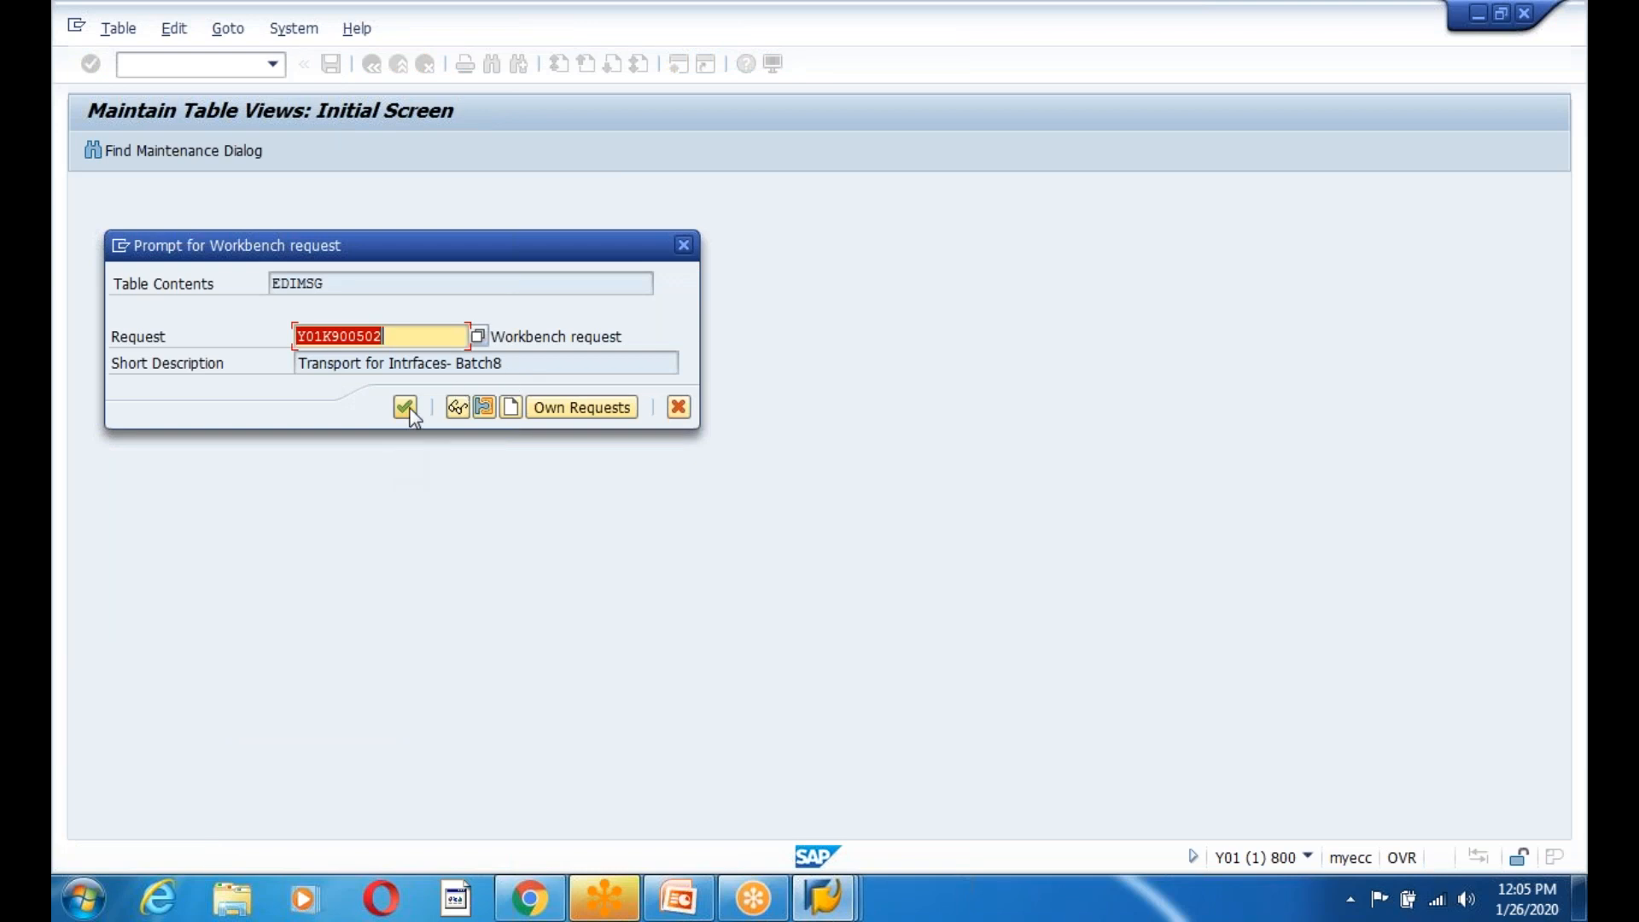
{"action": "left_click", "coordinate": [405, 408]}
{"action": "left_click_drag", "start_coordinate": [213, 250], "coordinate": [79, 251]}
{"action": "left_click", "coordinate": [93, 254]}
{"action": "left_click_drag", "start_coordinate": [363, 249], "coordinate": [232, 249]}
{"action": "left_click", "coordinate": [233, 249]}
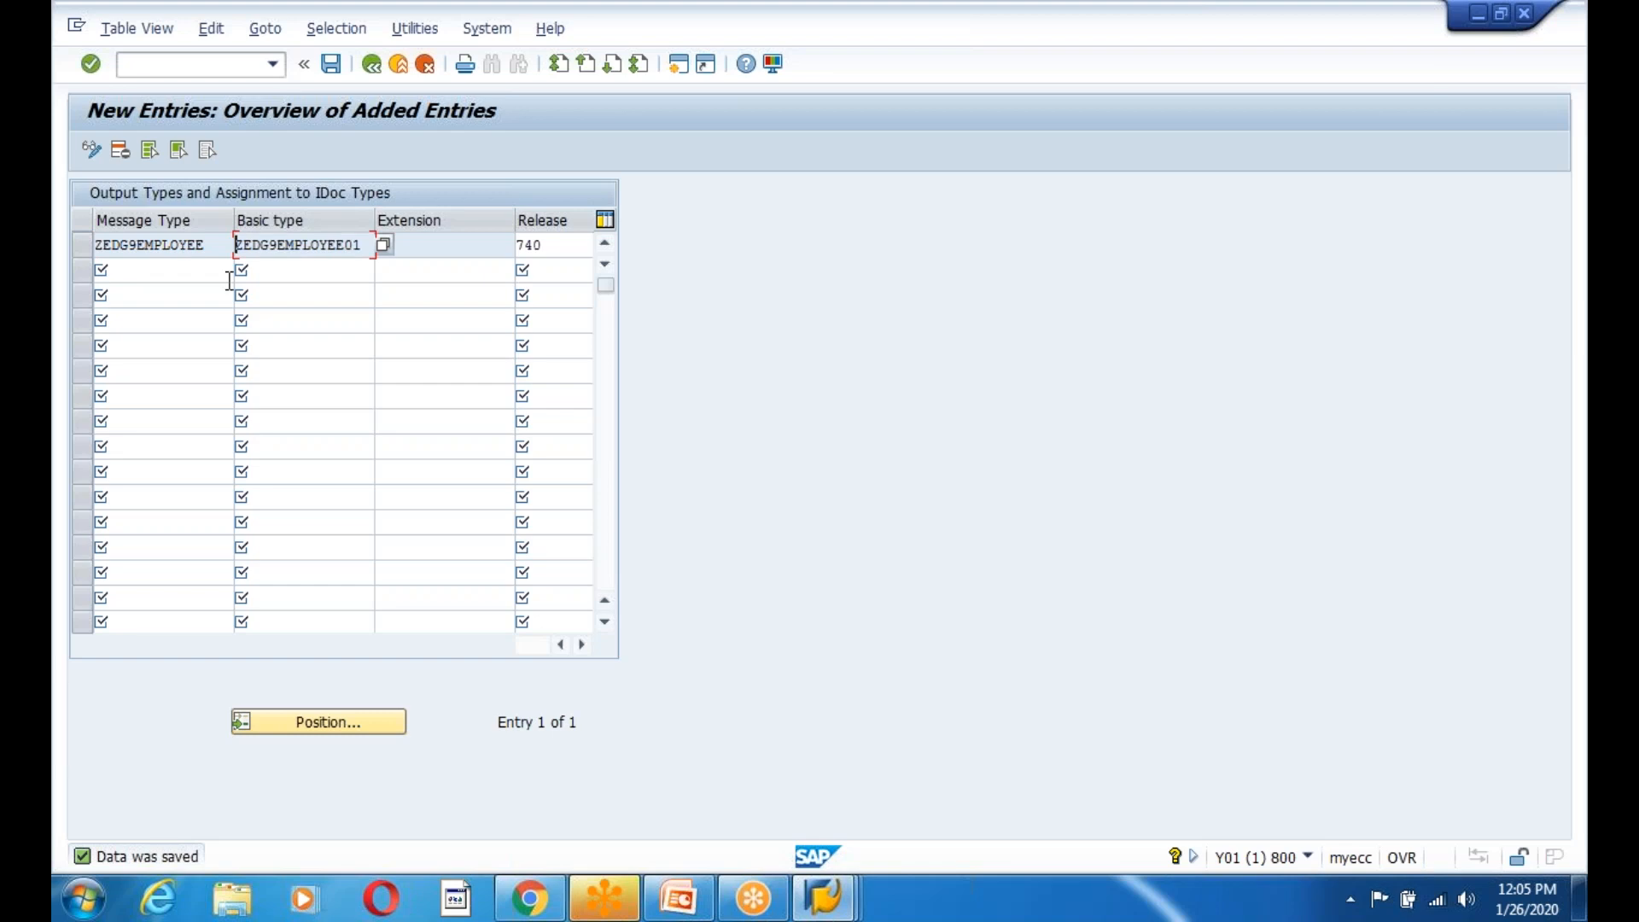
{"action": "left_click", "coordinate": [331, 65]}
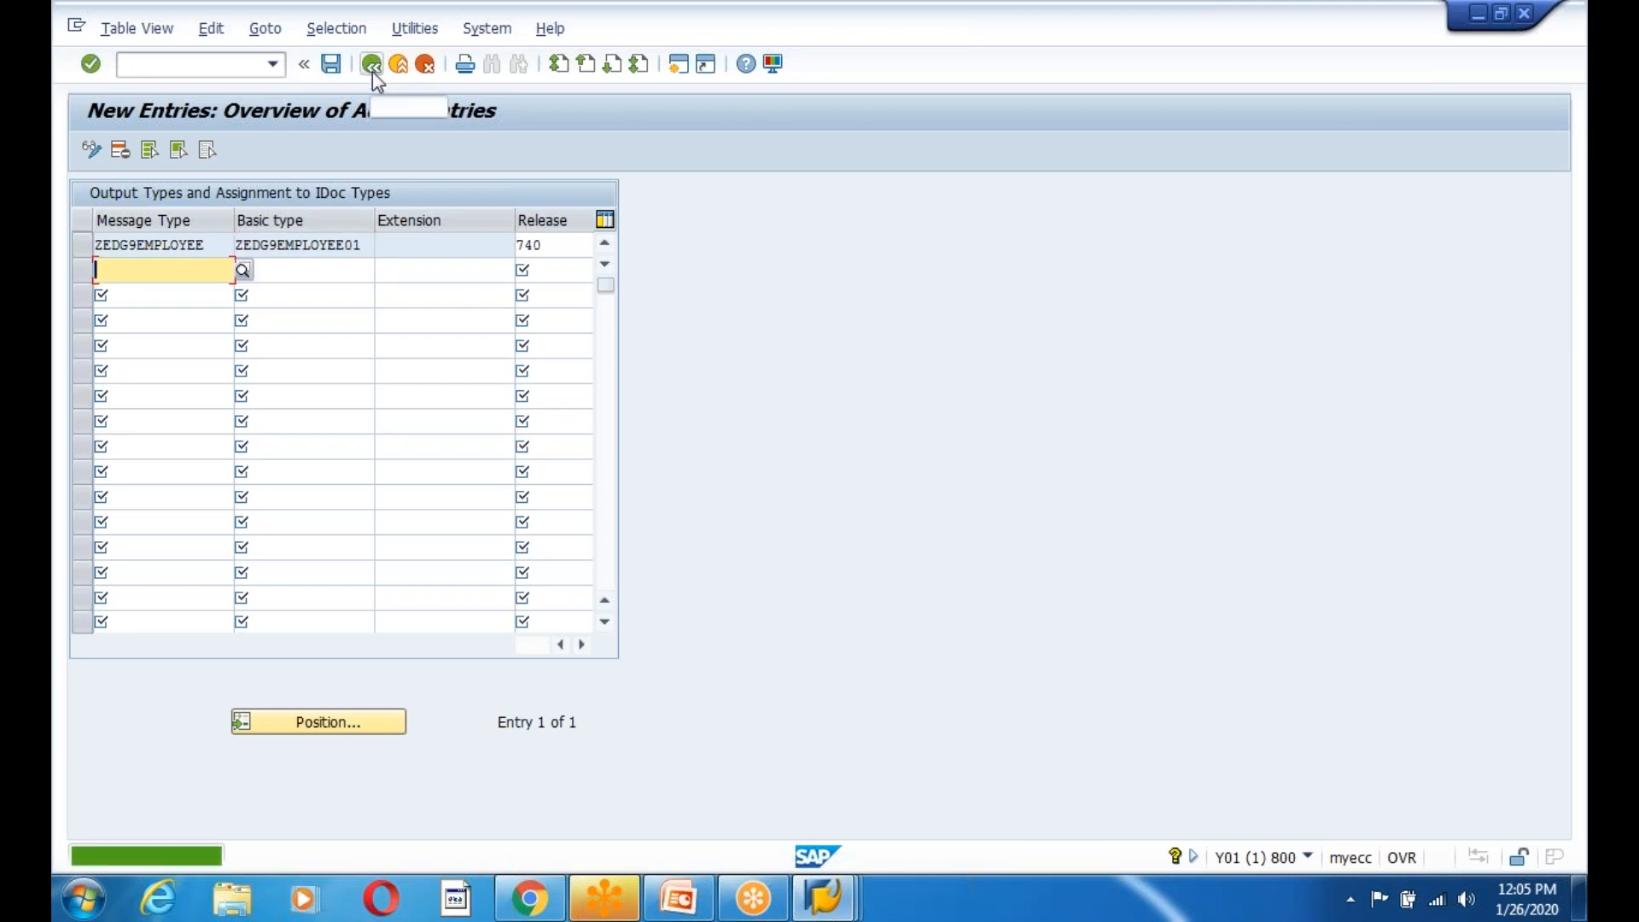
{"action": "left_click", "coordinate": [371, 75]}
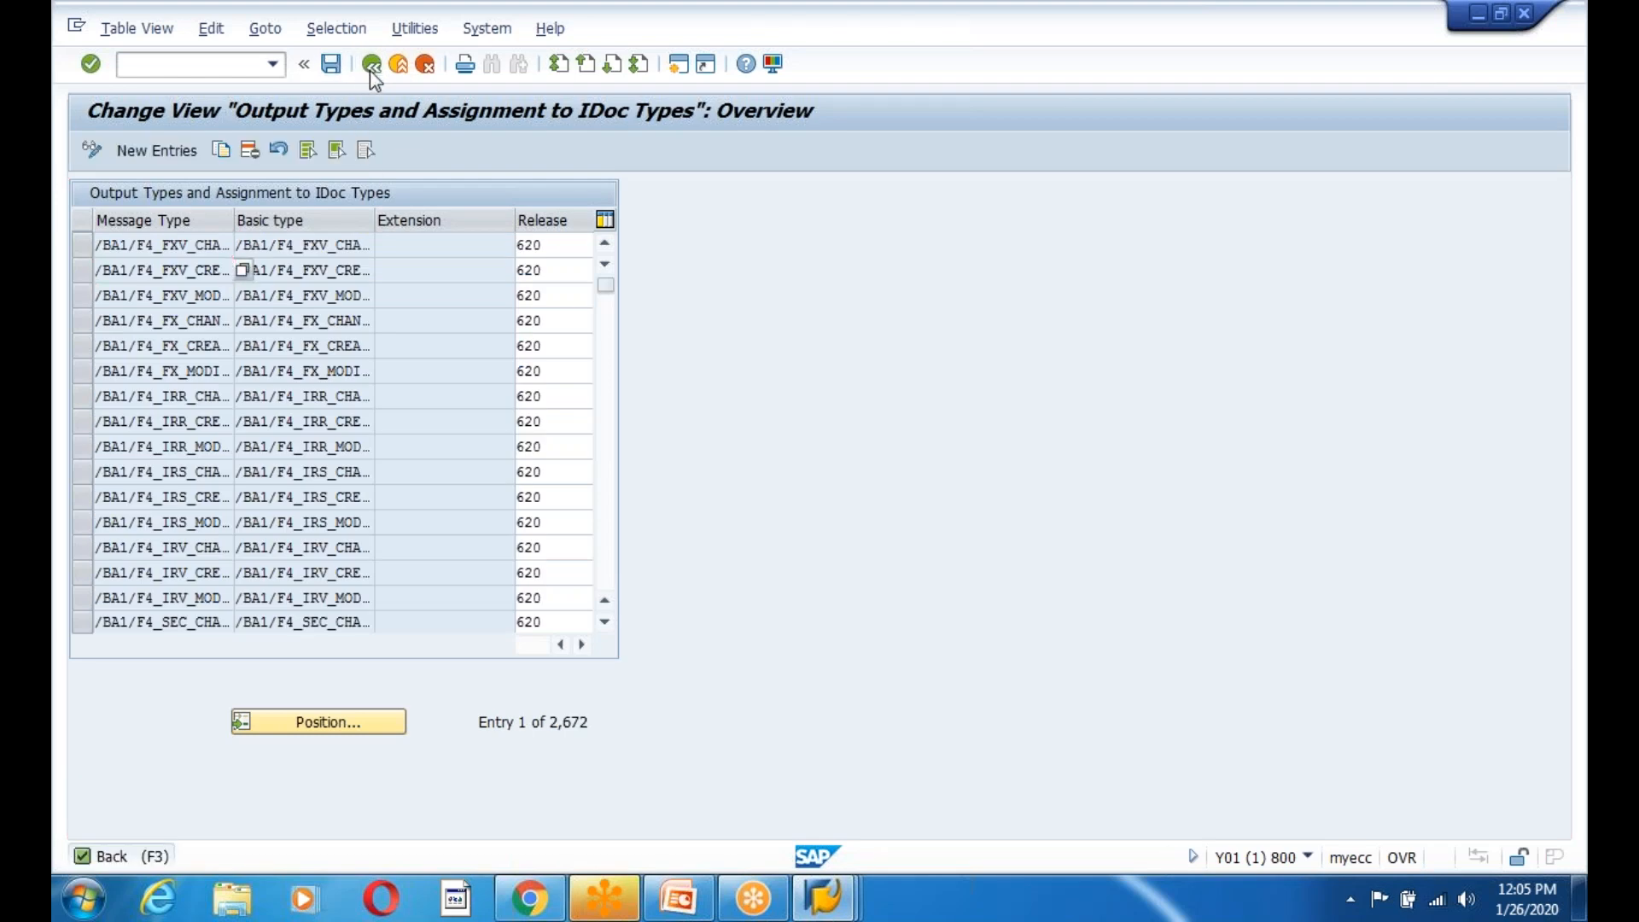
{"action": "left_click", "coordinate": [371, 75]}
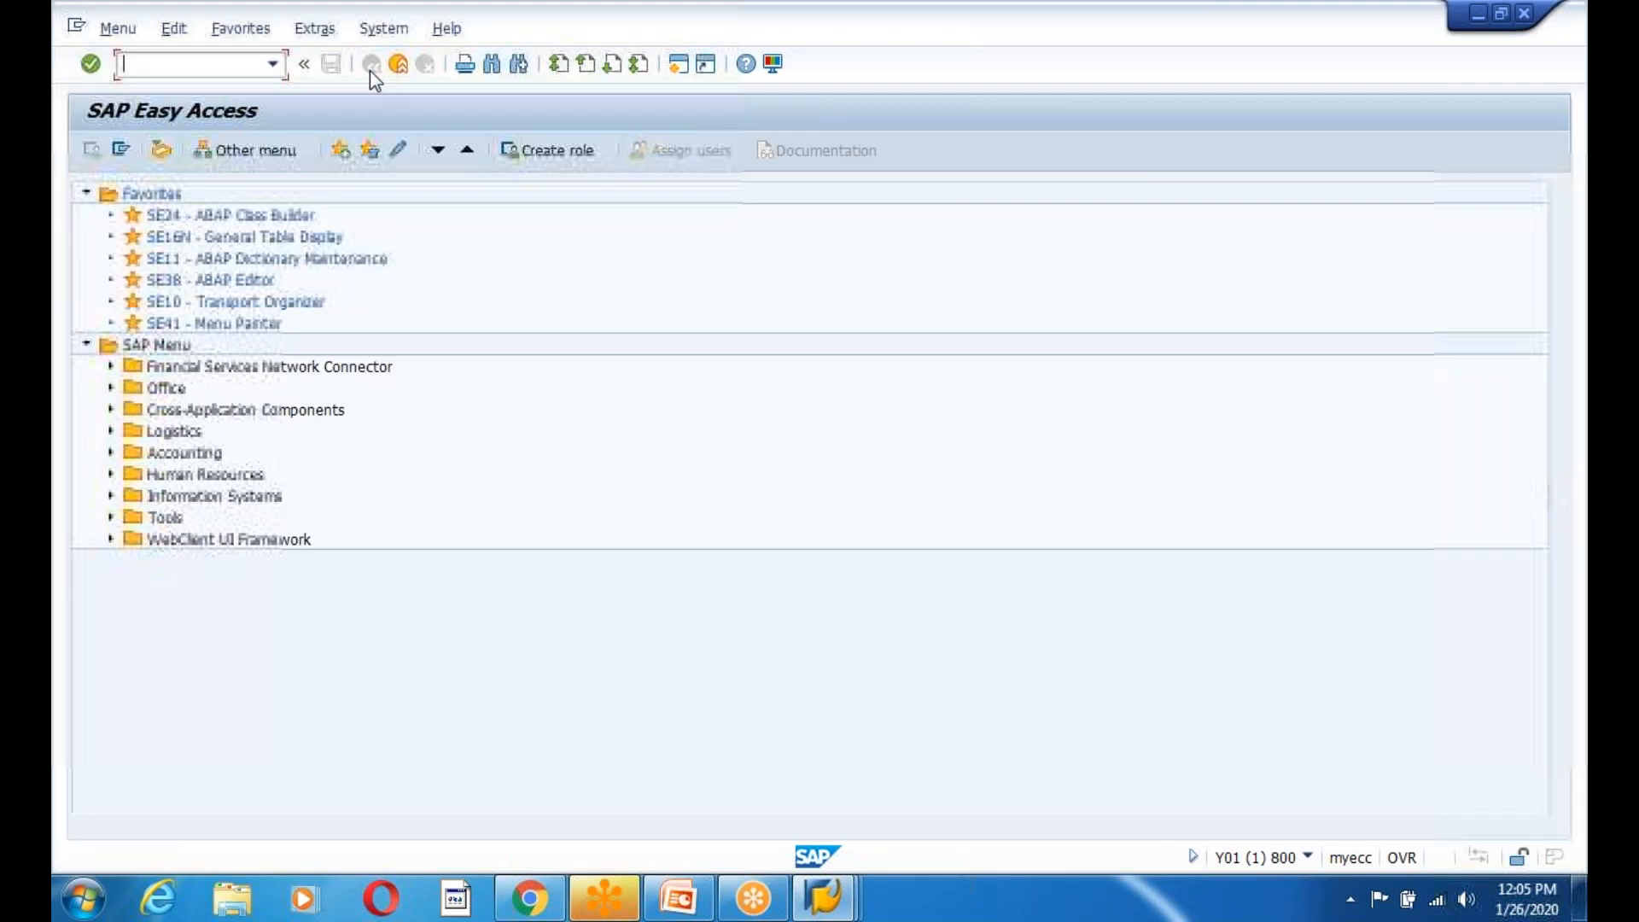
{"action": "key", "text": "alt+Tab"}
{"action": "left_click", "coordinate": [919, 373]}
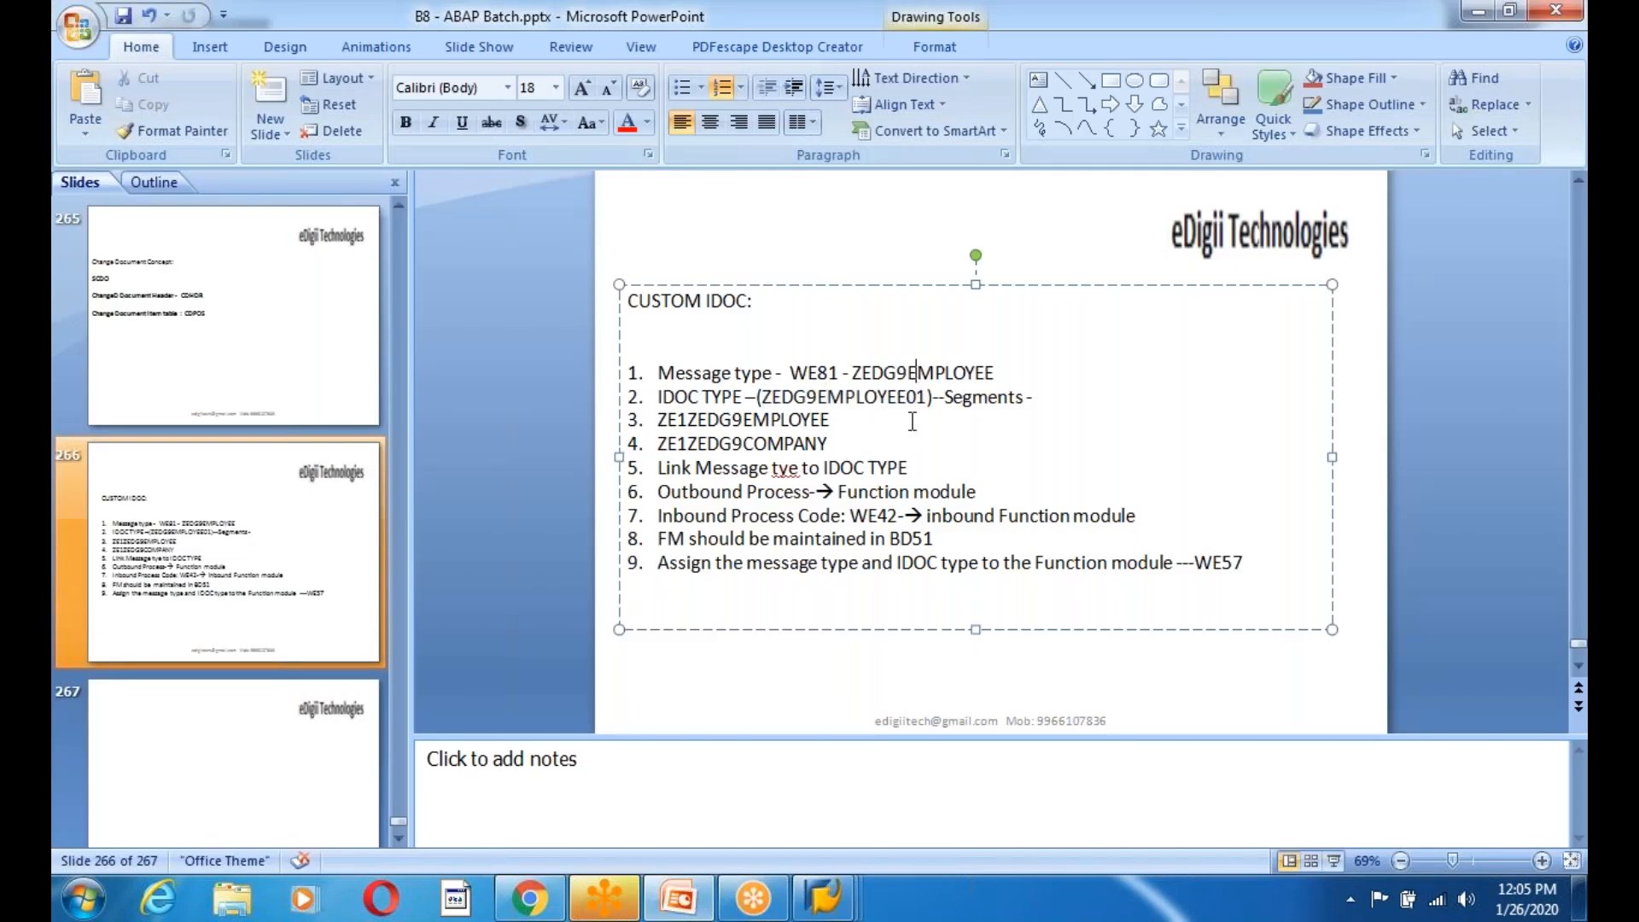
Review 'Message tye to IDOC TYPE' on slide line 5, then run WE20 in SAP.
{"action": "left_click", "coordinate": [716, 469]}
{"action": "left_click_drag", "start_coordinate": [750, 474], "coordinate": [942, 476]}
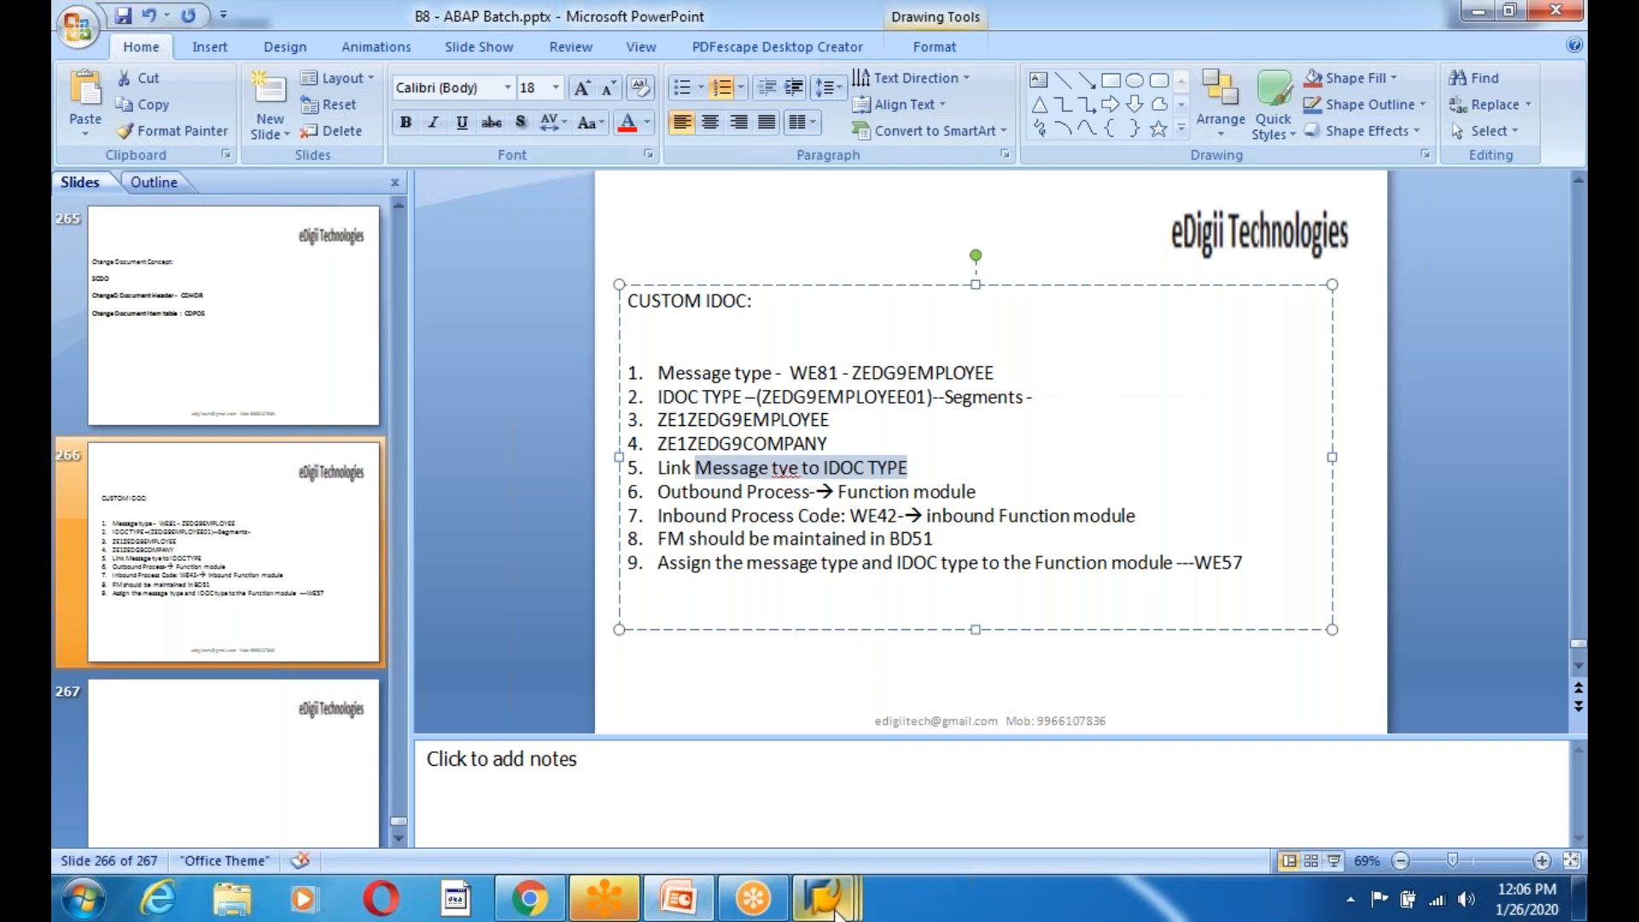
{"action": "mouse_move", "coordinate": [837, 912]}
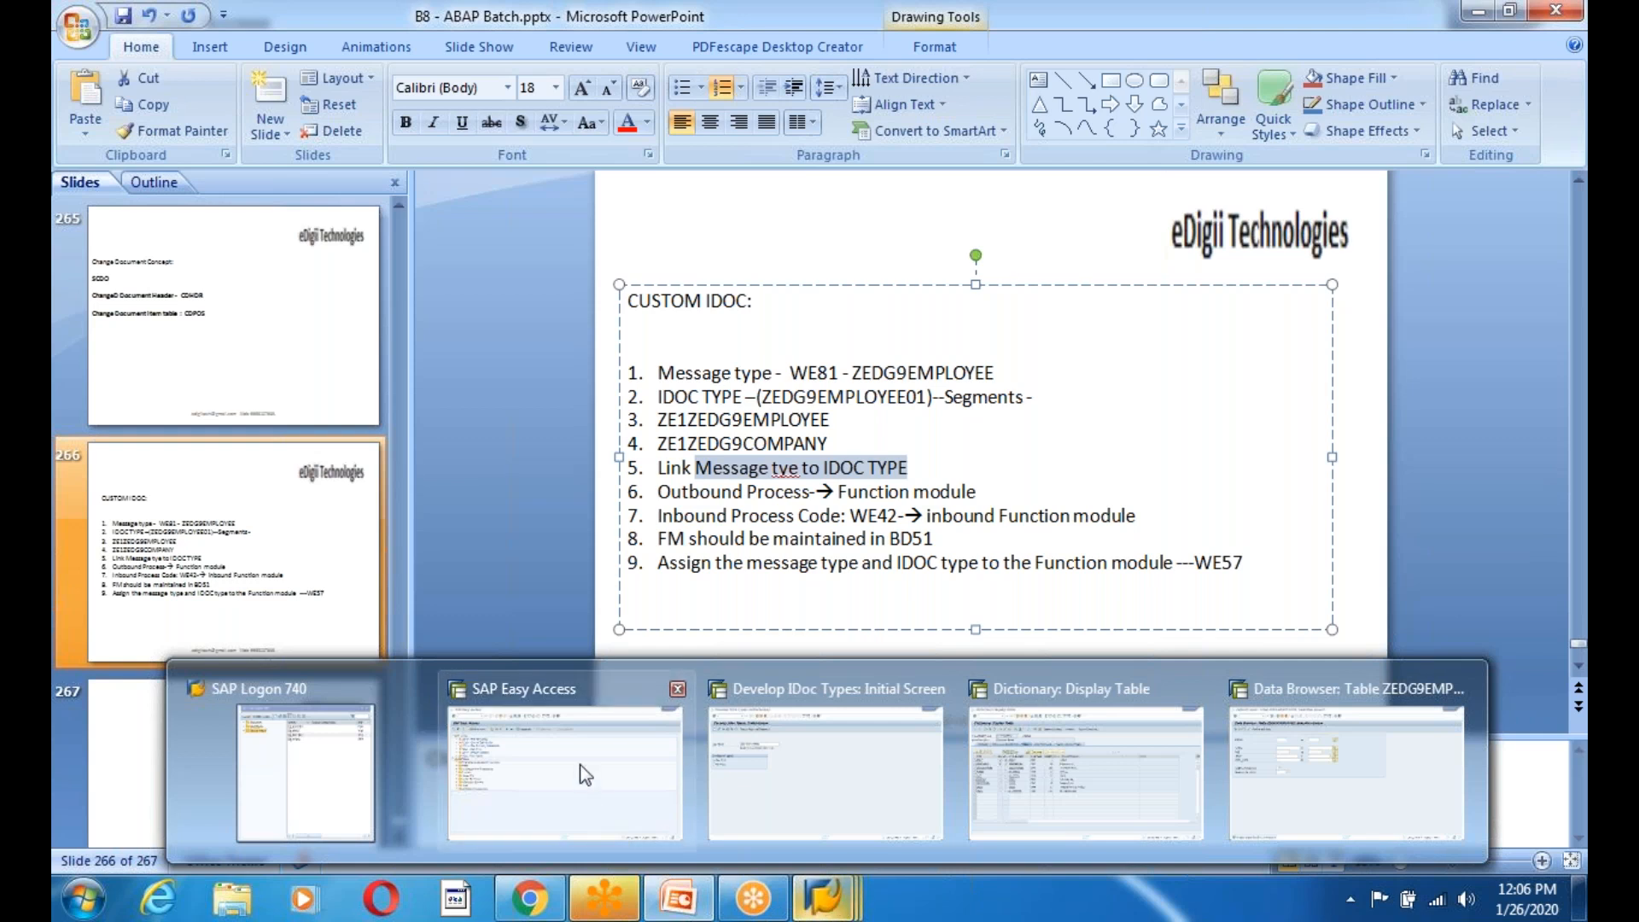
{"action": "left_click", "coordinate": [601, 813]}
{"action": "type", "text": "we20"}
{"action": "key", "text": "Return"}
Open partner ZIFFU810's profile under logical systems in change mode.
{"action": "left_click", "coordinate": [112, 341]}
{"action": "scroll", "coordinate": [371, 315], "scroll_direction": "down", "scroll_amount": 2}
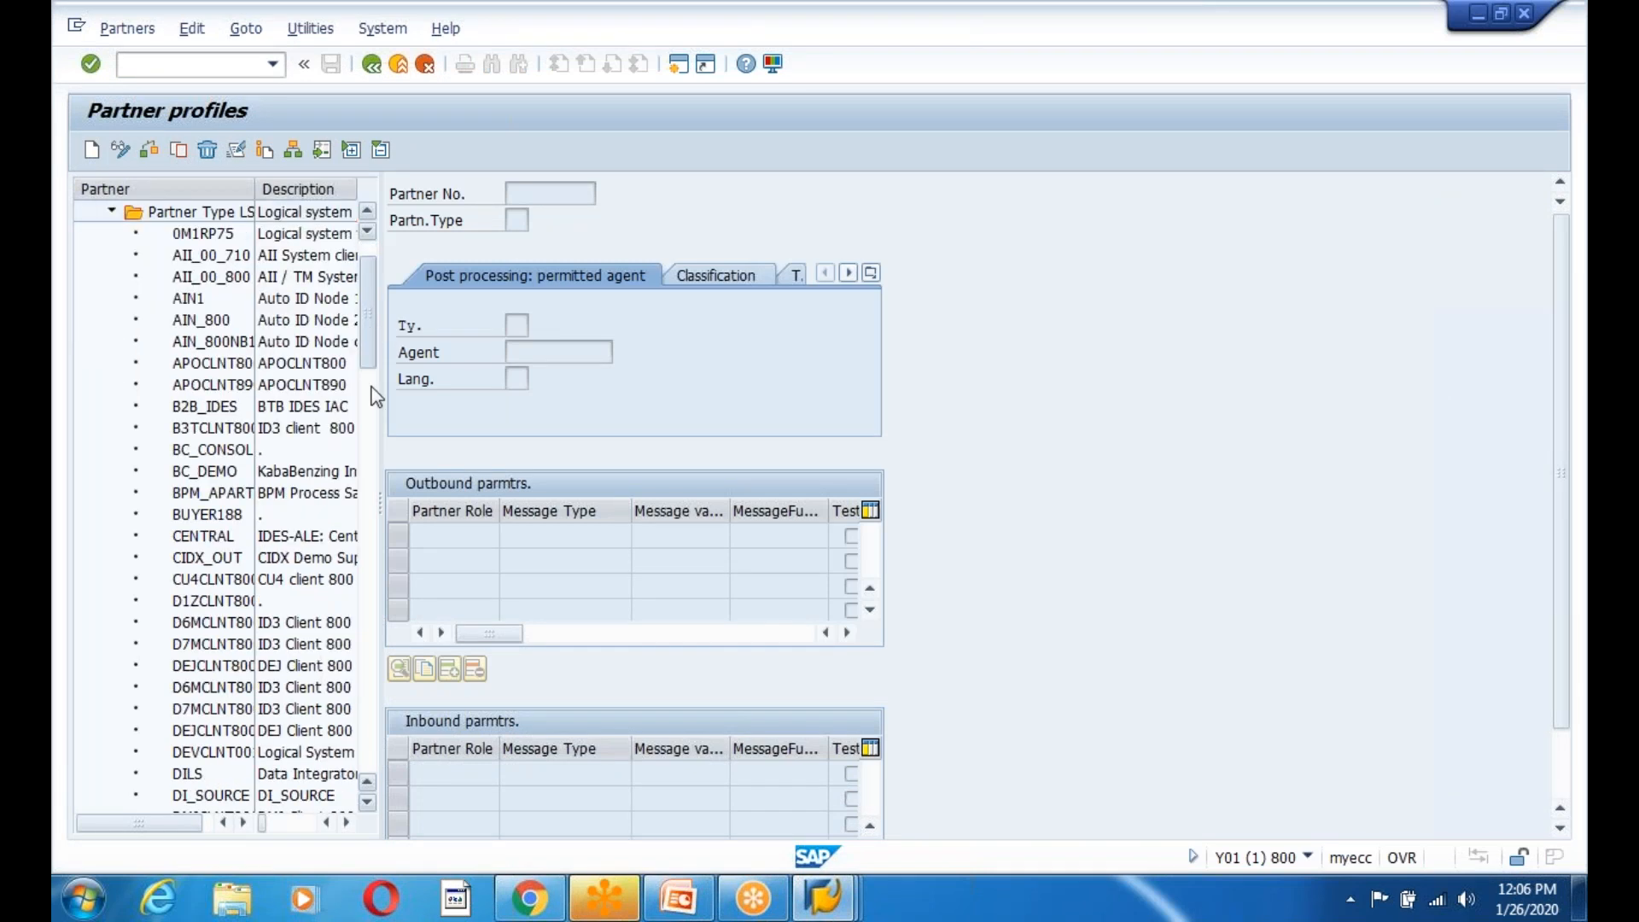
{"action": "scroll", "coordinate": [376, 397], "scroll_direction": "down", "scroll_amount": 10}
{"action": "double_click", "coordinate": [203, 751]}
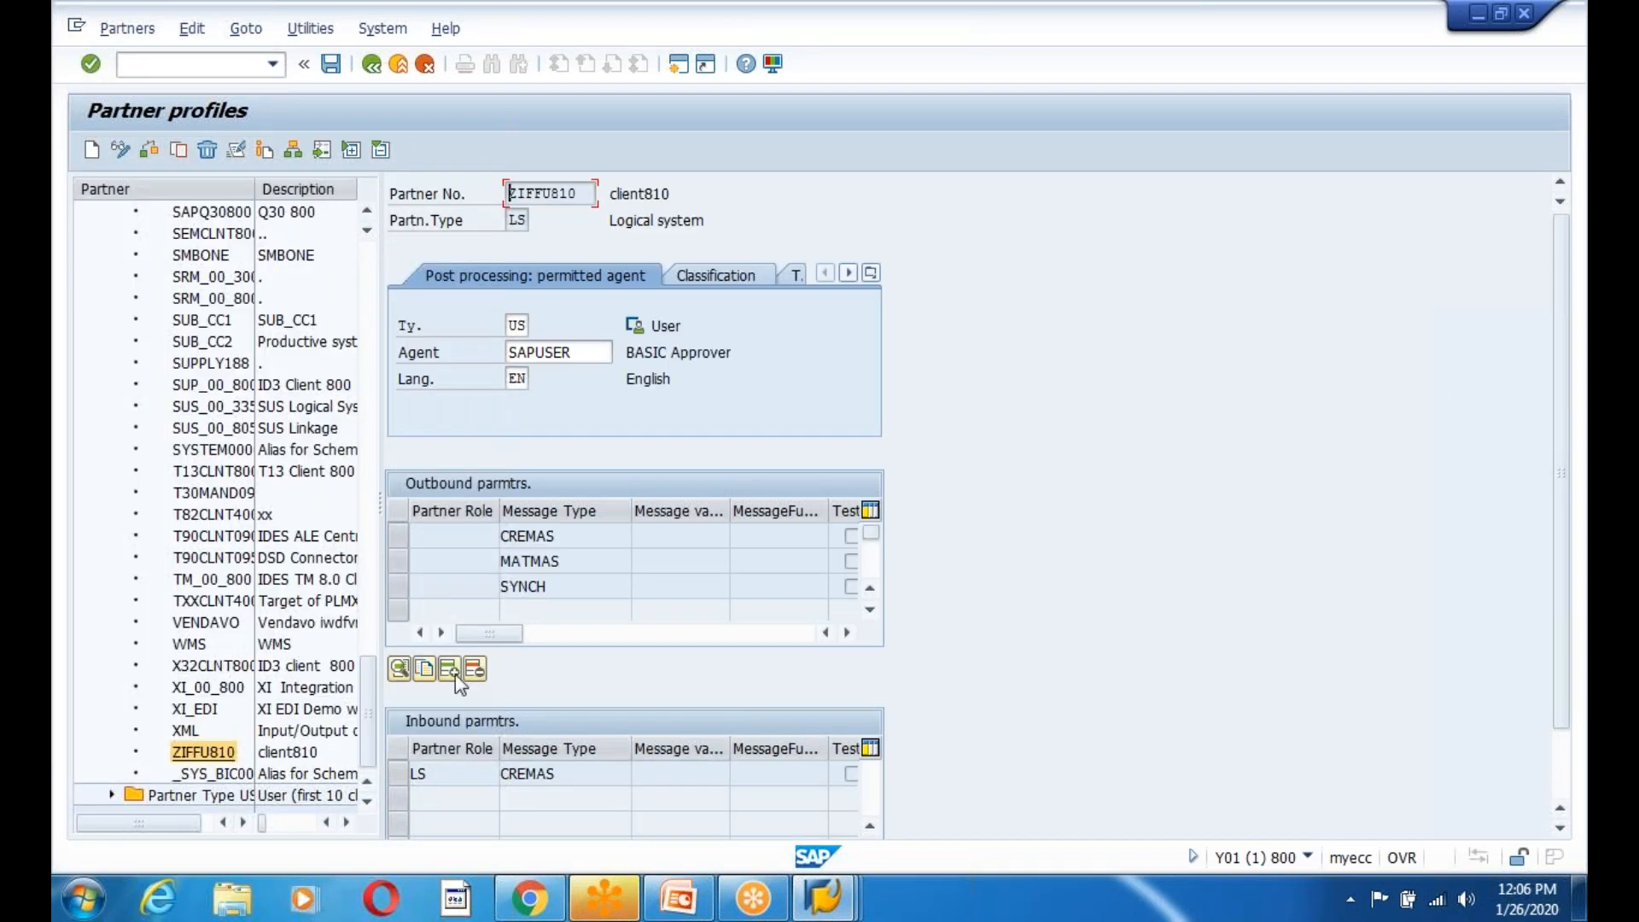
{"action": "left_click", "coordinate": [120, 149]}
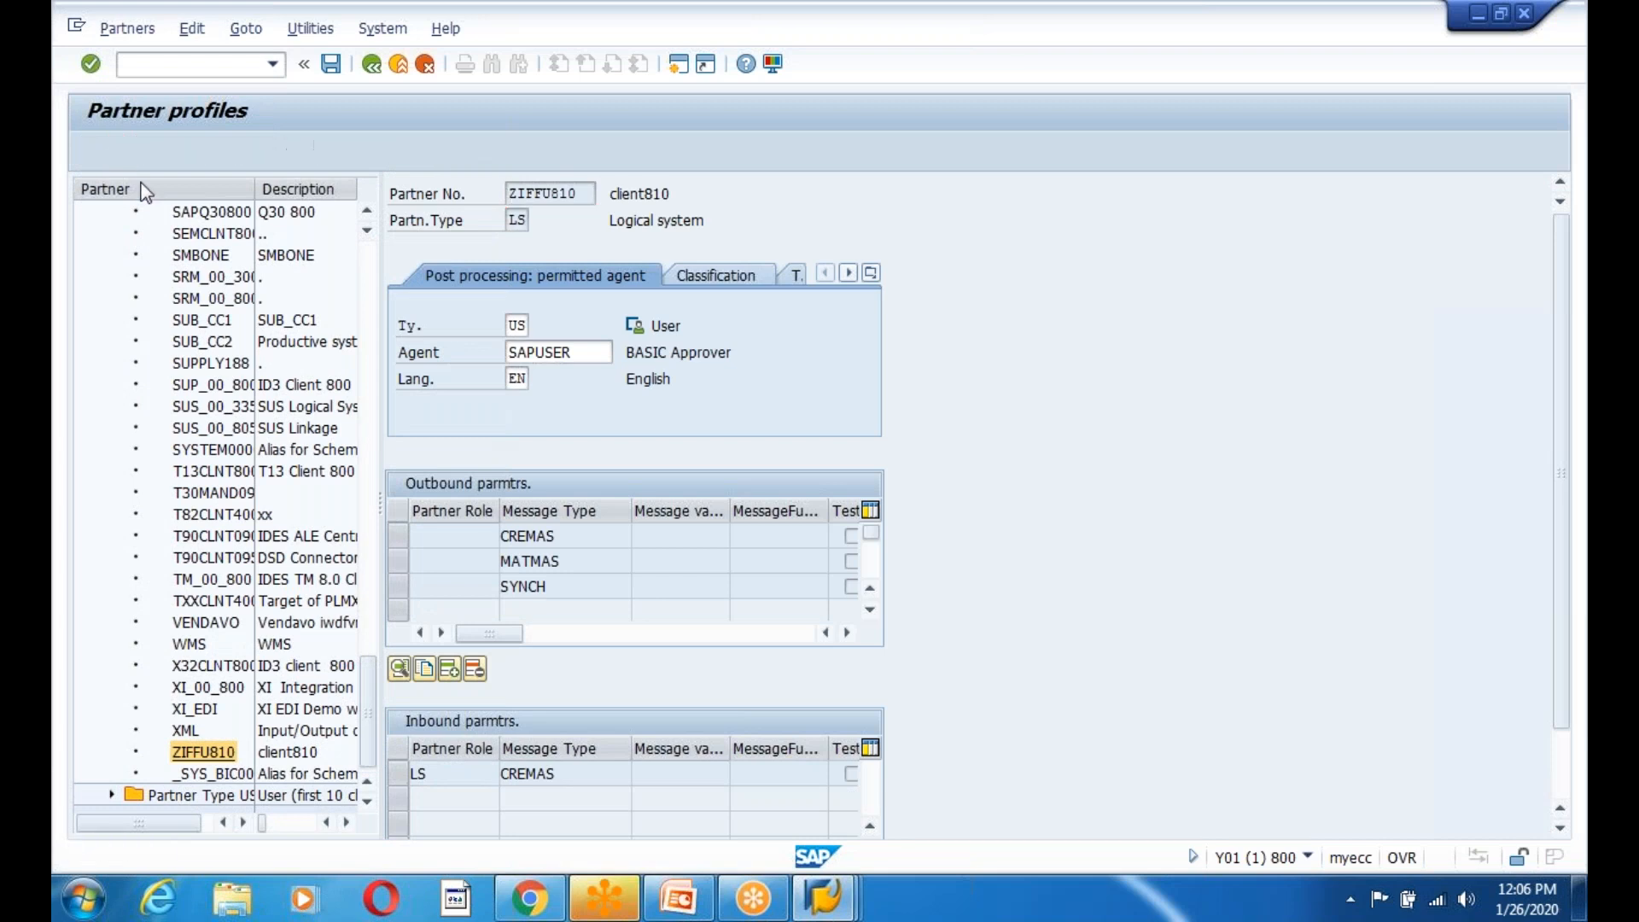
Add an outbound parameter for ZEDG9EMPLOYEE with receiver port A000000066 and immediate transfer.
{"action": "left_click", "coordinate": [450, 670]}
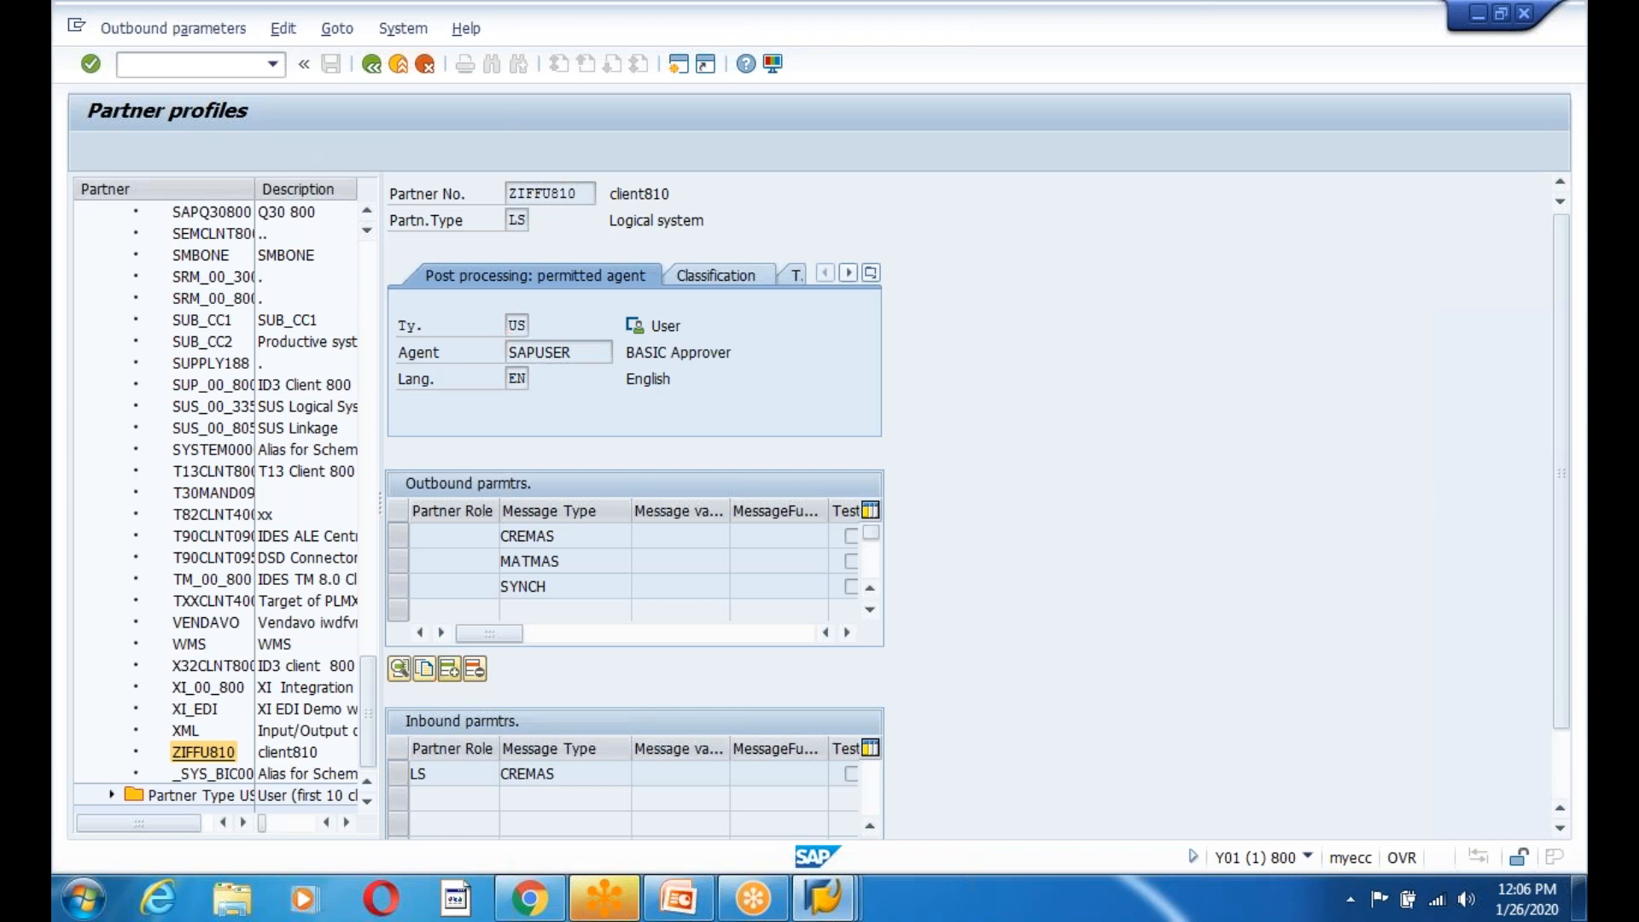
{"action": "left_click", "coordinate": [298, 300]}
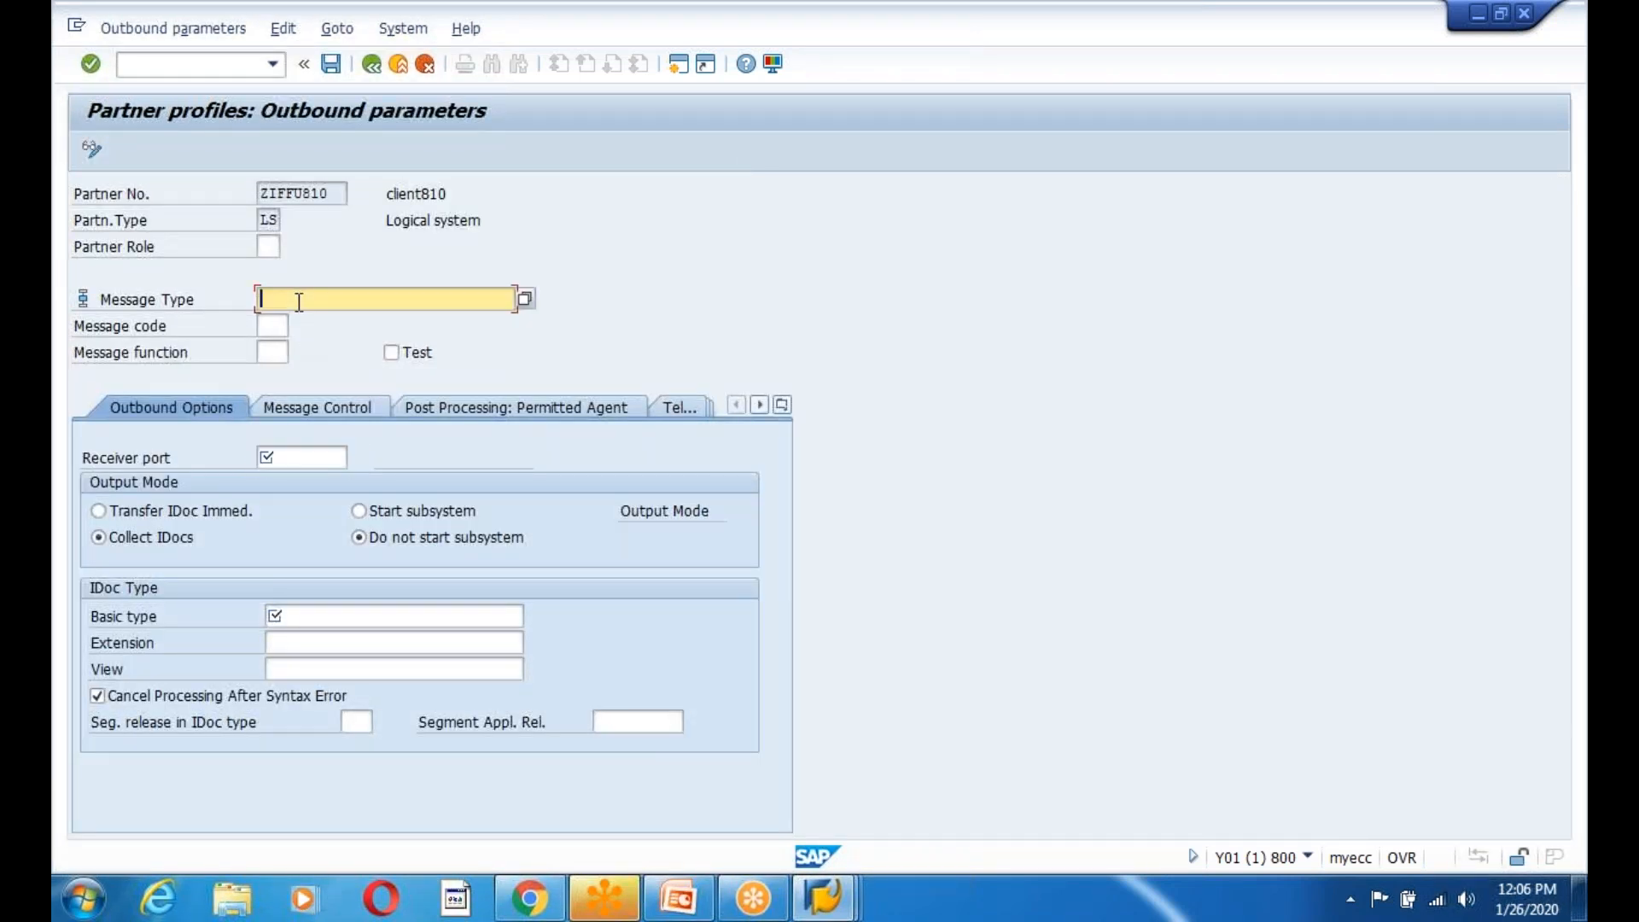
{"action": "left_click", "coordinate": [679, 898]}
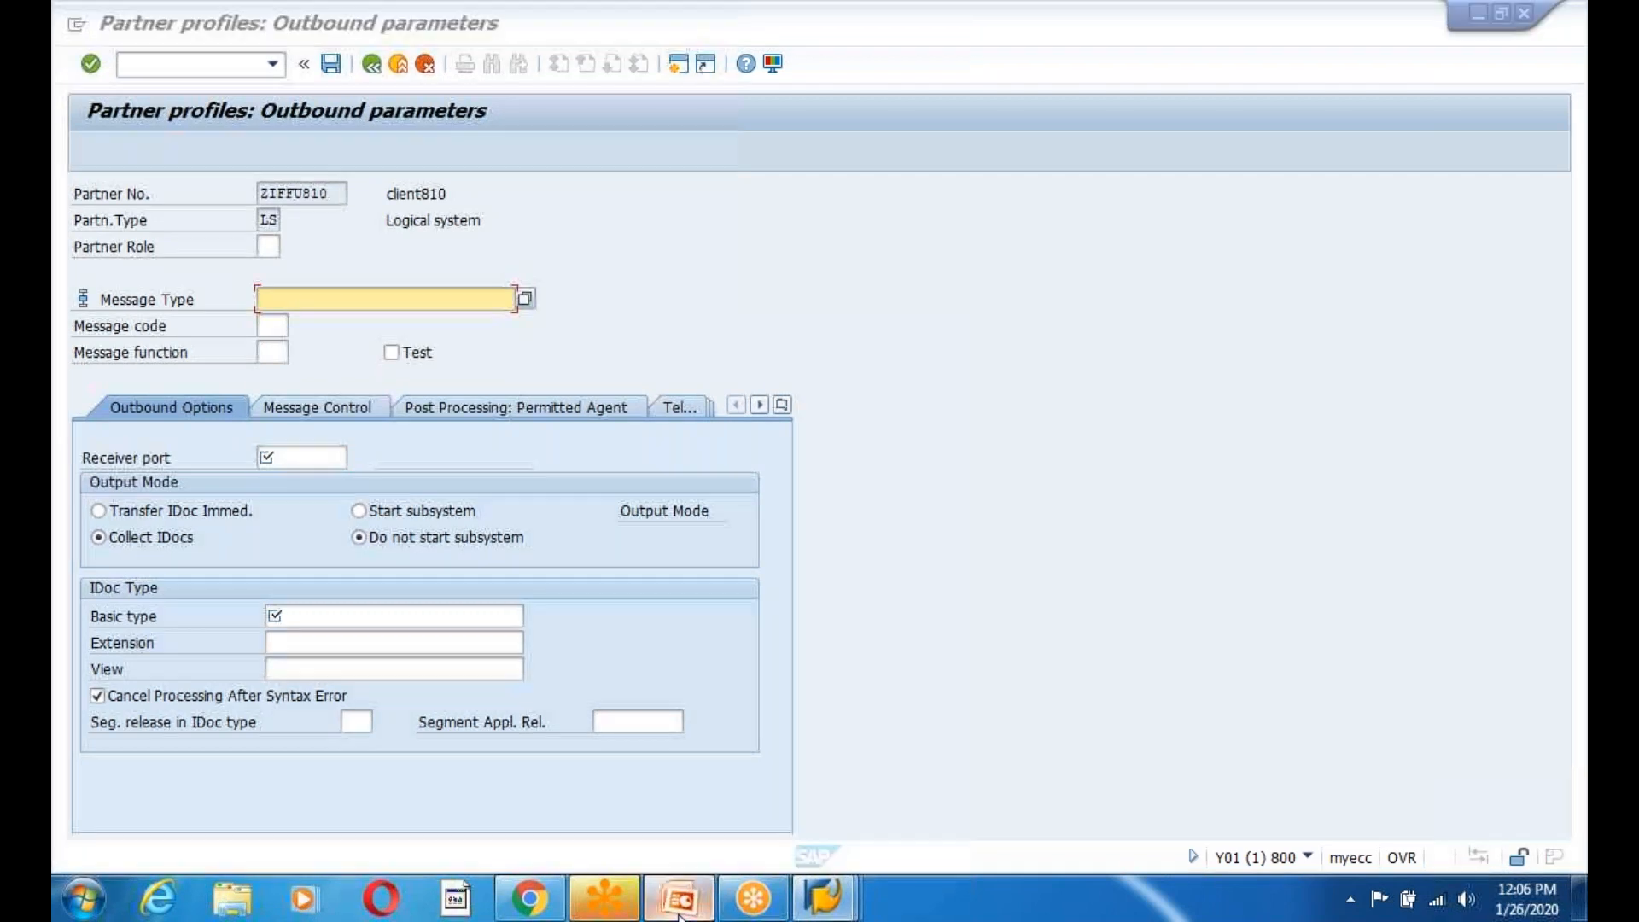
{"action": "left_click_drag", "start_coordinate": [852, 373], "coordinate": [994, 377]}
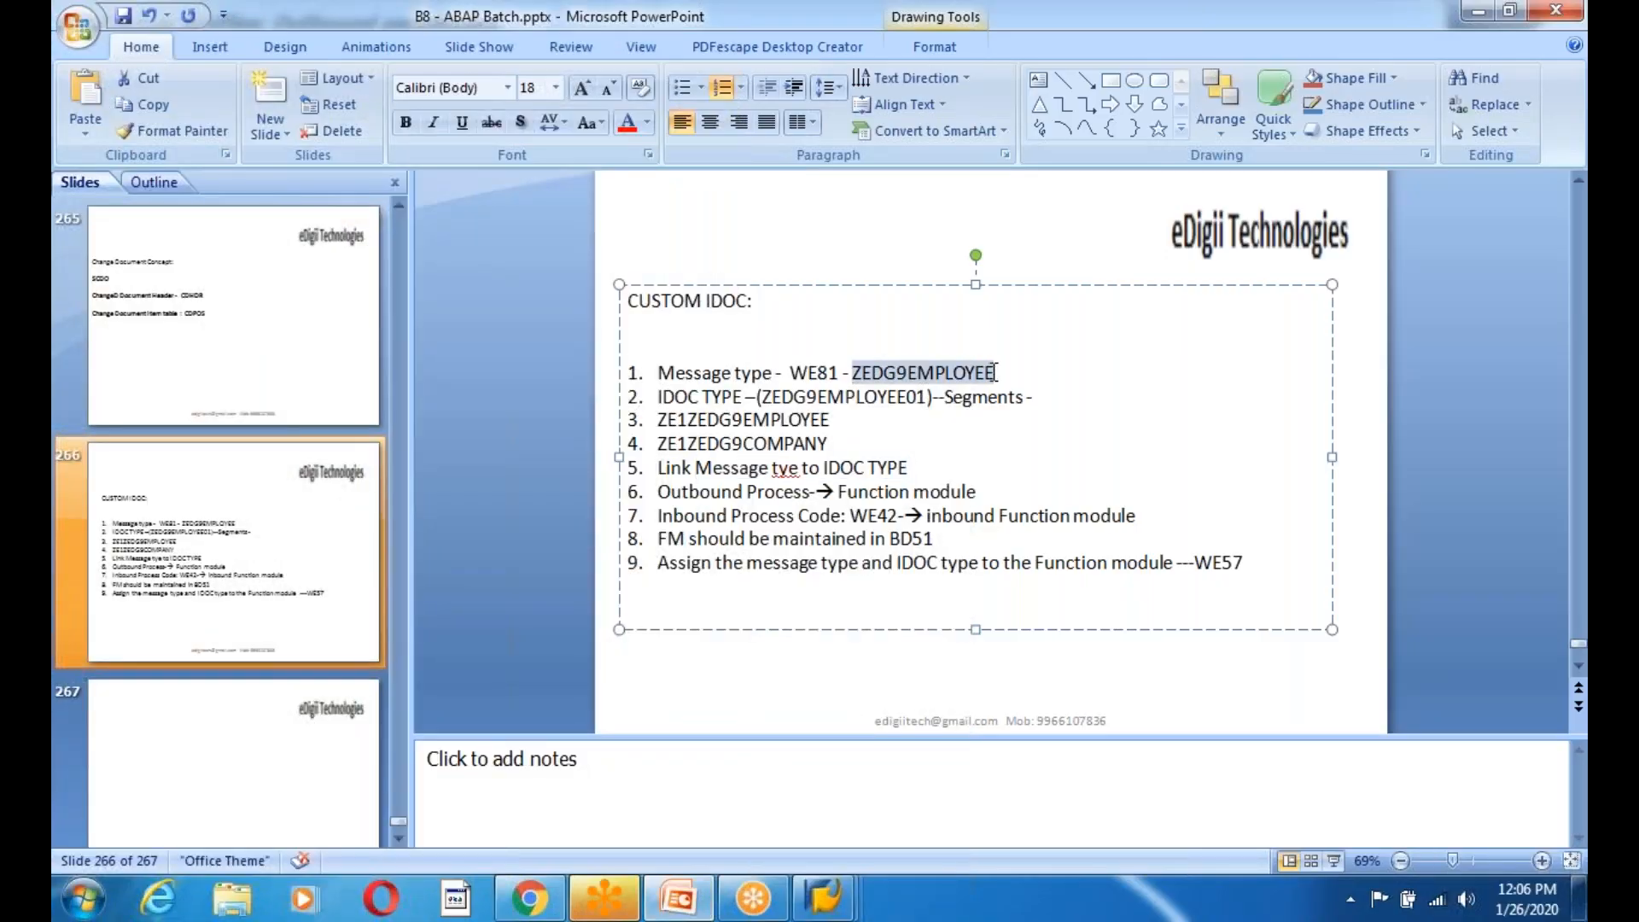
{"action": "key", "text": "ctrl+c"}
{"action": "key", "text": "alt+Tab"}
{"action": "key", "text": "ctrl+v"}
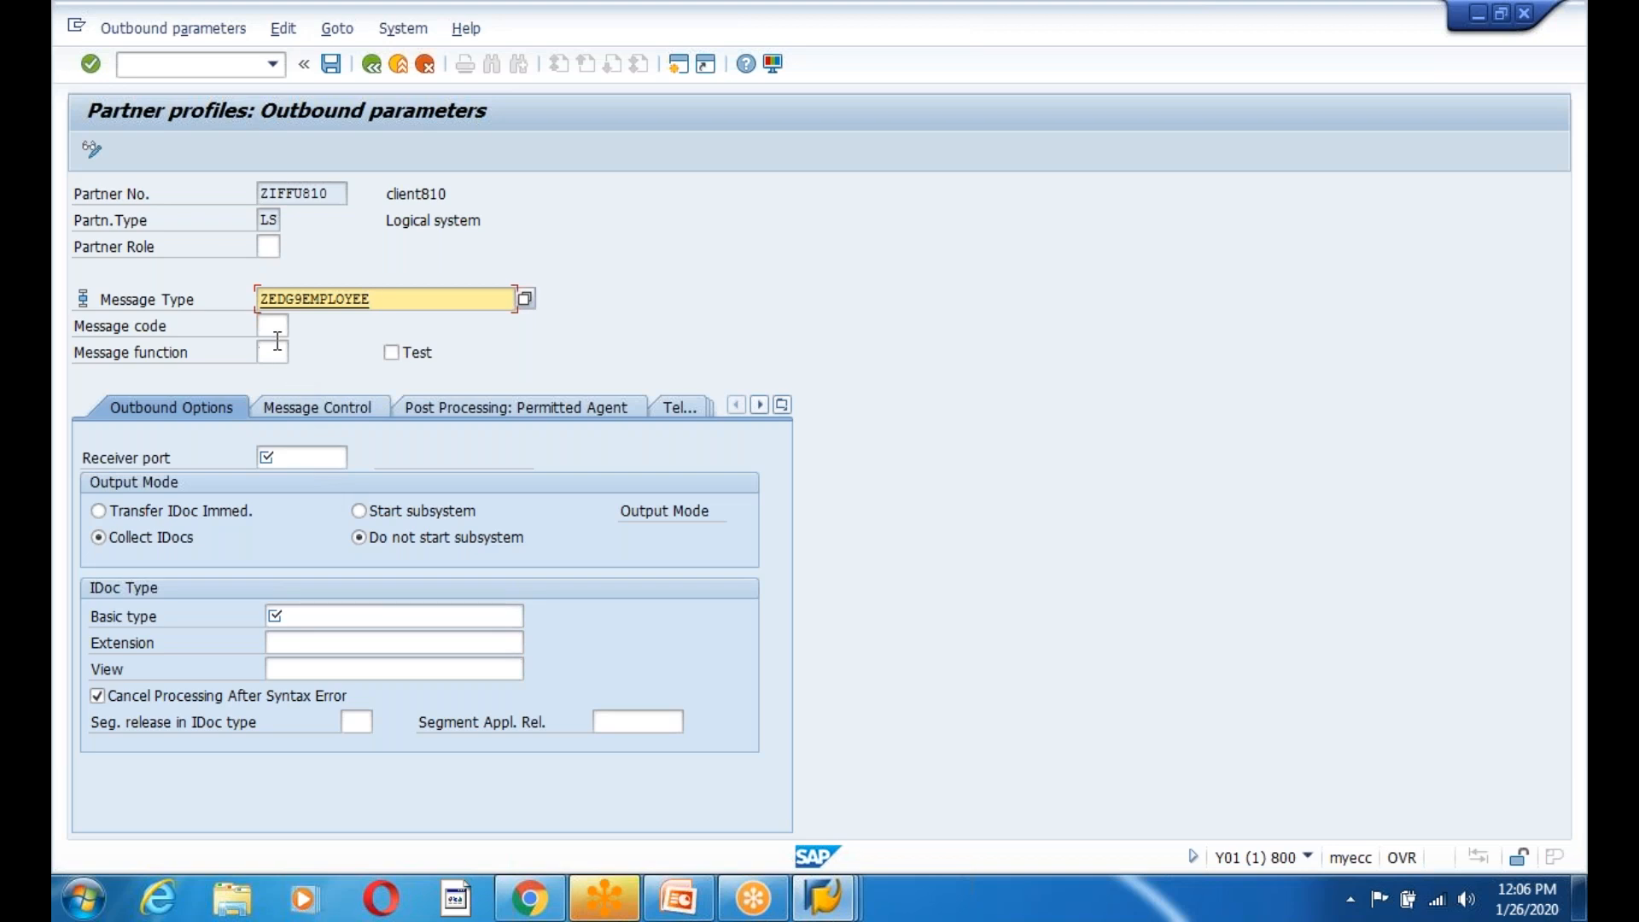
{"action": "left_click", "coordinate": [287, 459]}
{"action": "left_click", "coordinate": [329, 480]}
{"action": "left_click", "coordinate": [99, 512]}
Enter basic type ZEDG9EMPLOYEE01 copied from the slide and save.
{"action": "left_click", "coordinate": [312, 614]}
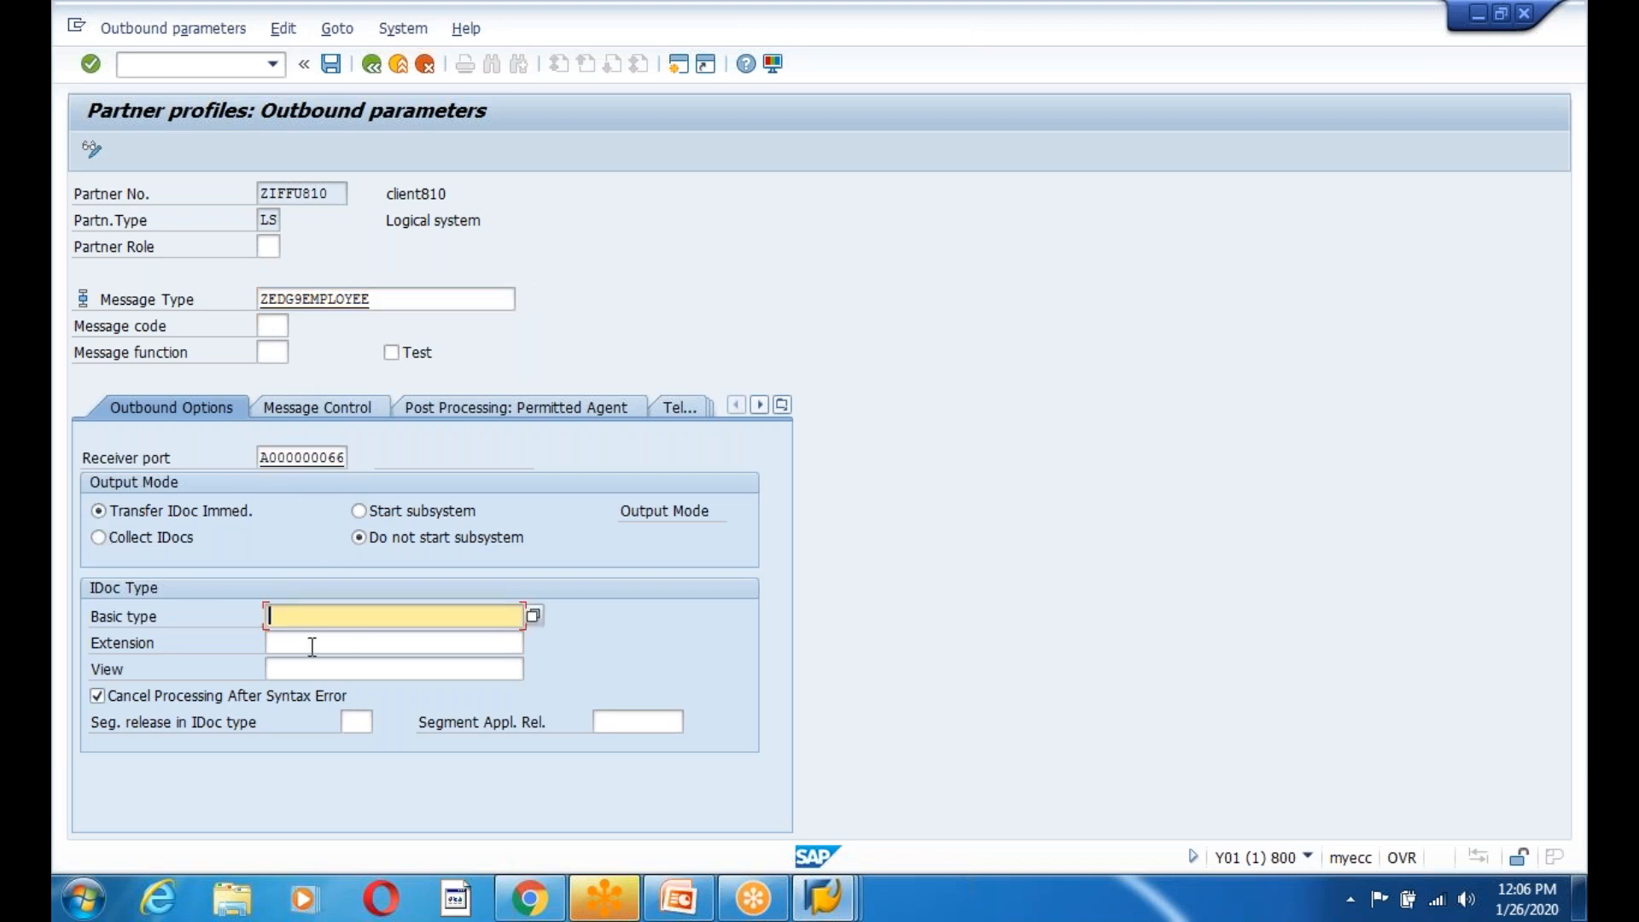
{"action": "key", "text": "alt+Tab"}
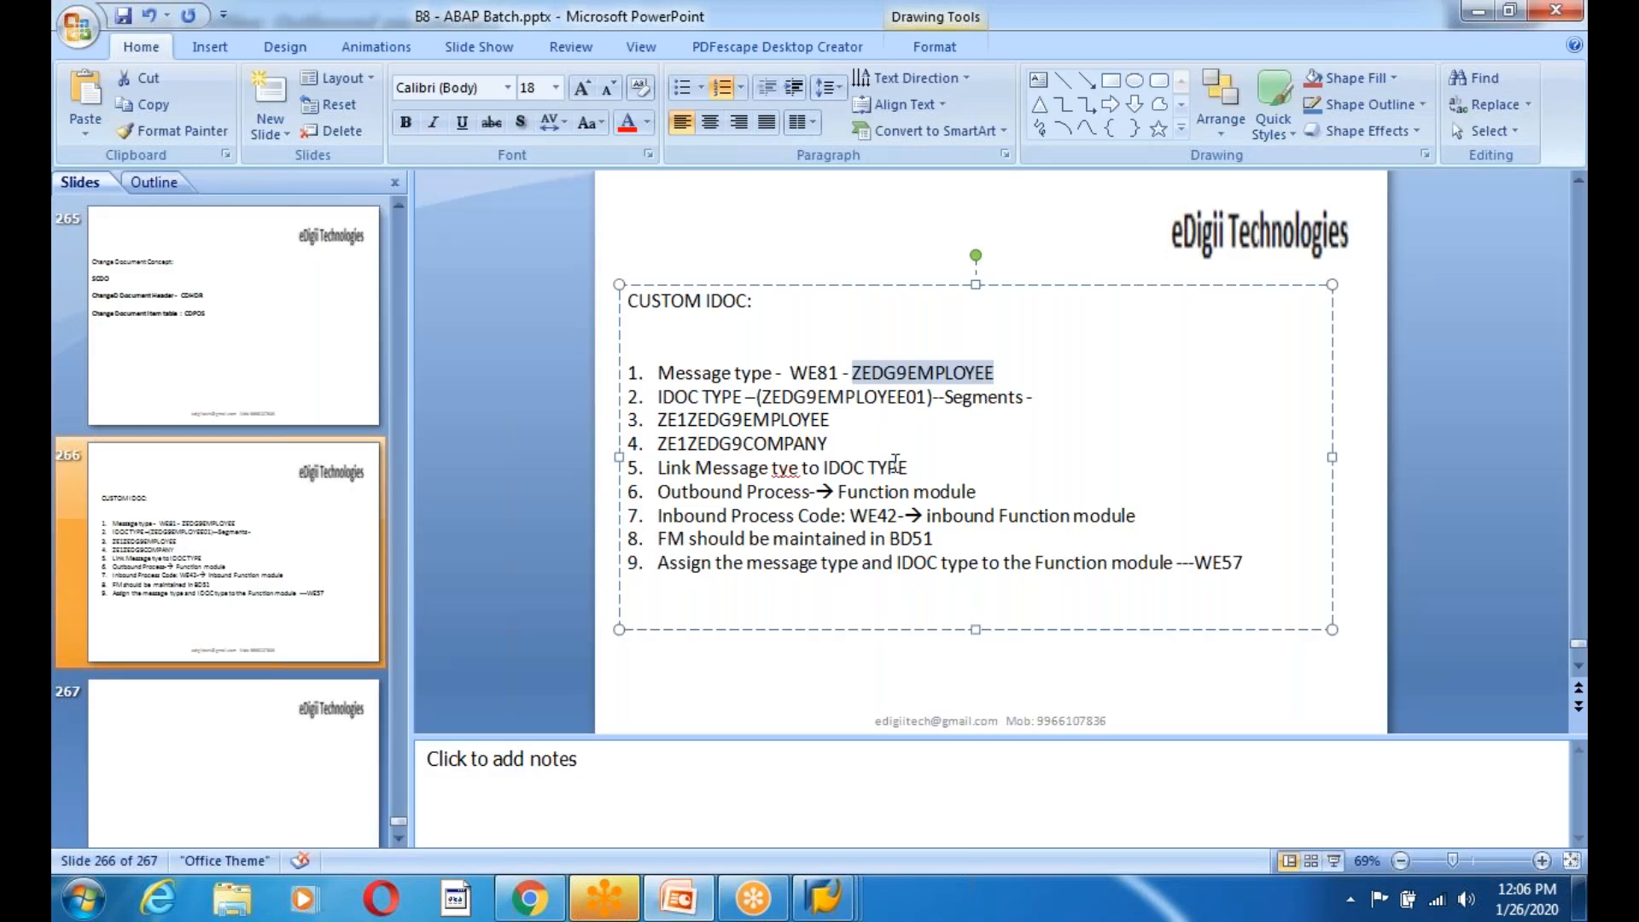
{"action": "left_click_drag", "start_coordinate": [762, 397], "coordinate": [927, 397]}
{"action": "key", "text": "ctrl+c"}
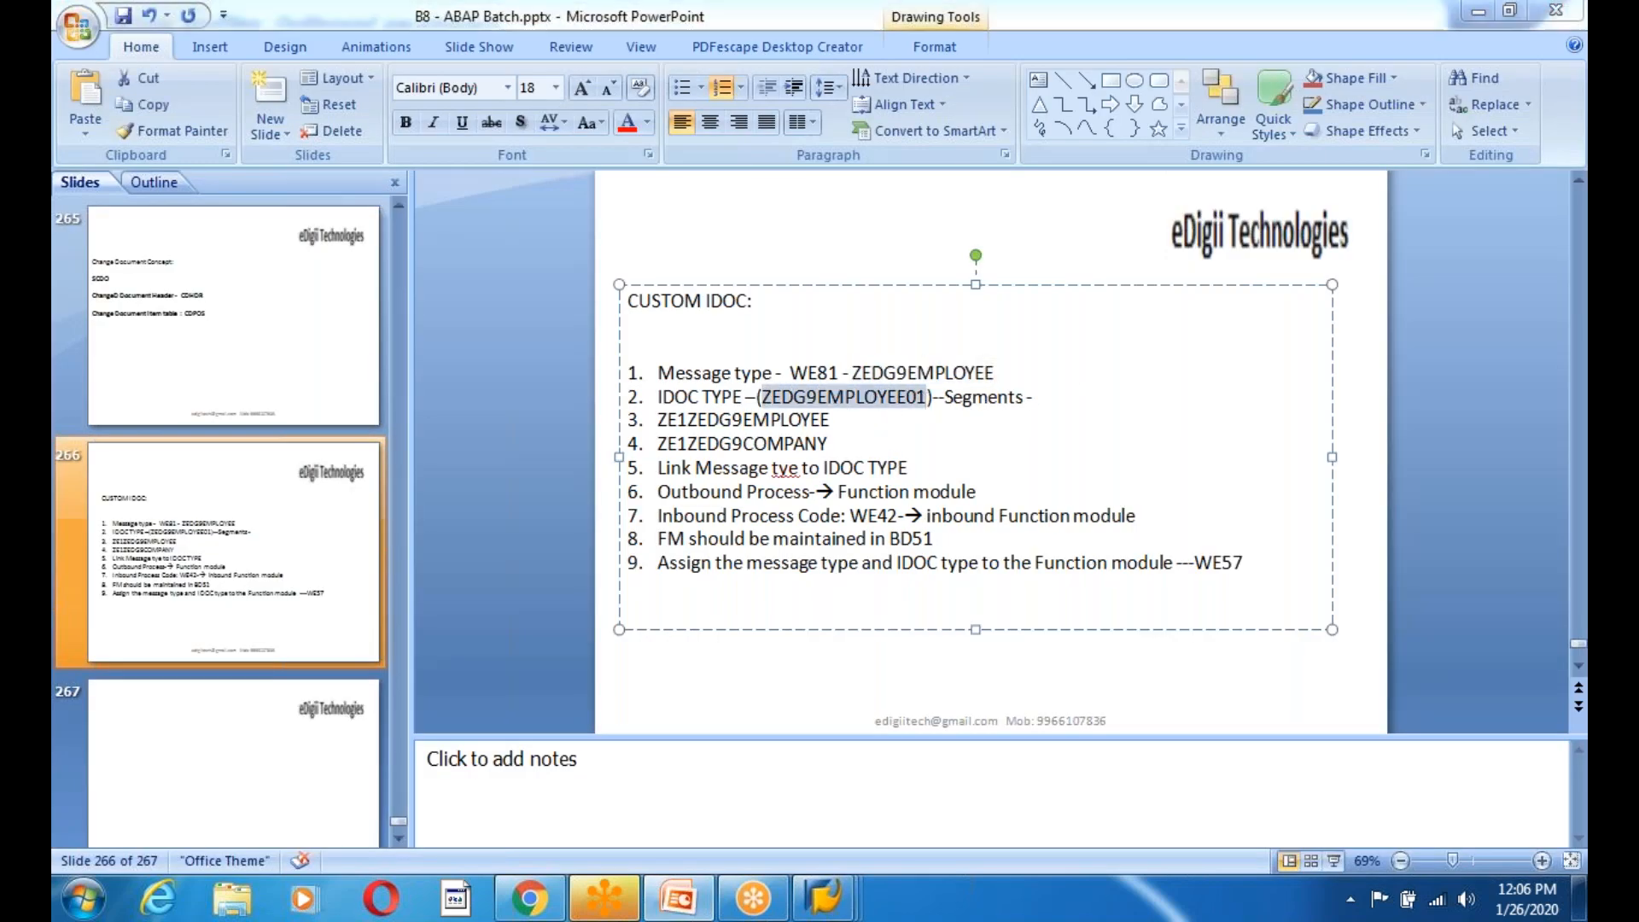
{"action": "key", "text": "alt+Tab"}
{"action": "key", "text": "ctrl+v"}
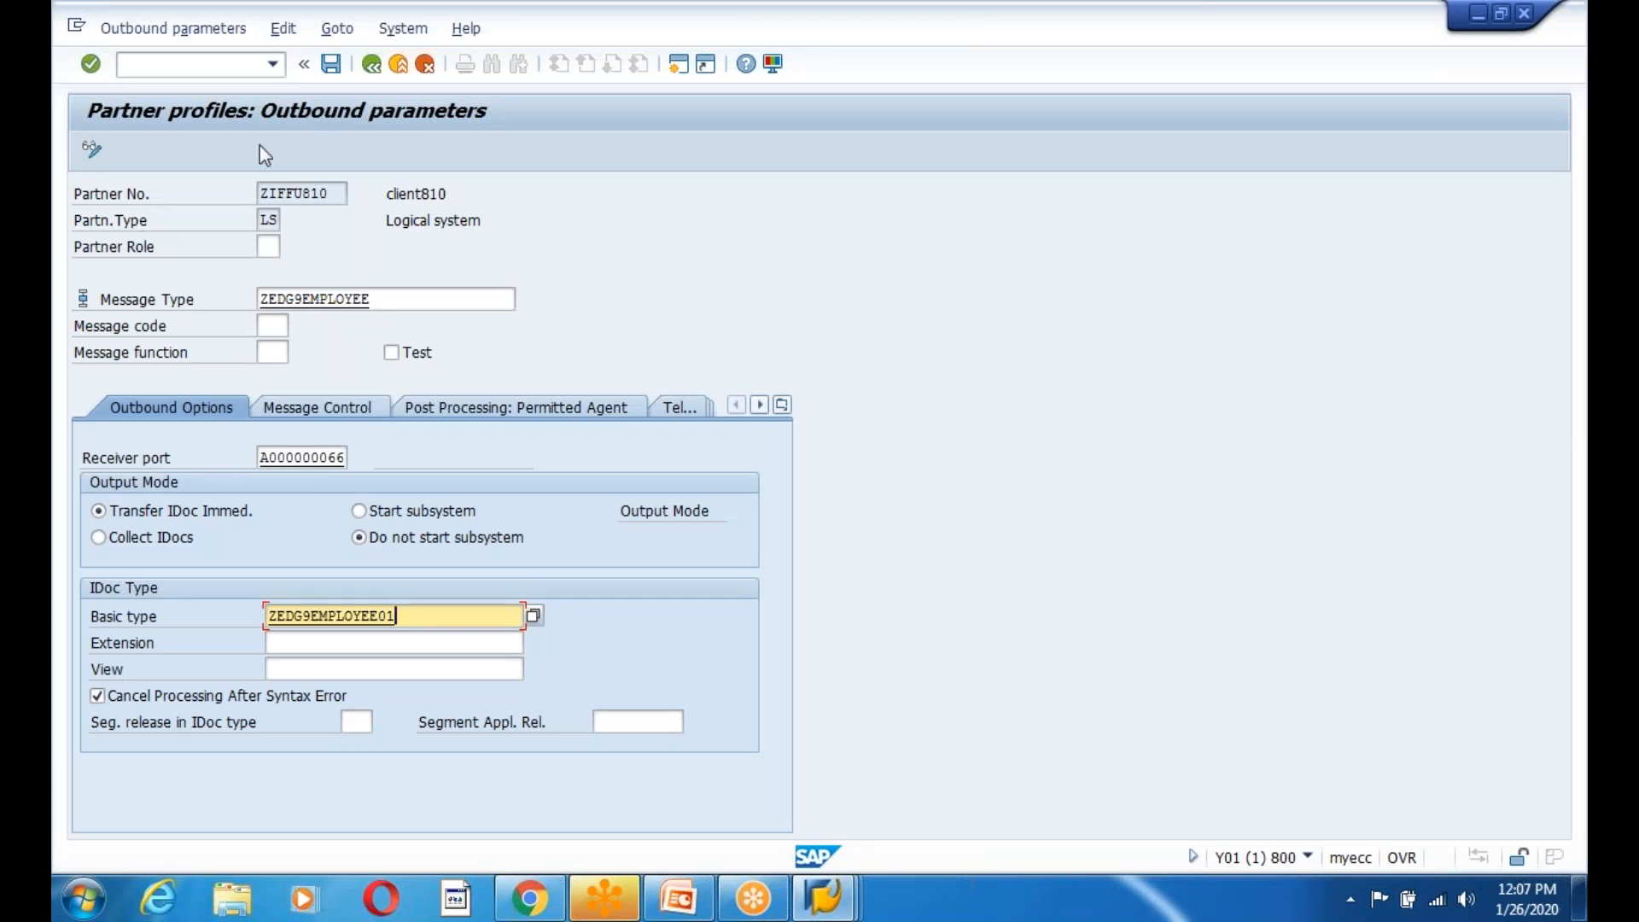
{"action": "left_click", "coordinate": [331, 67]}
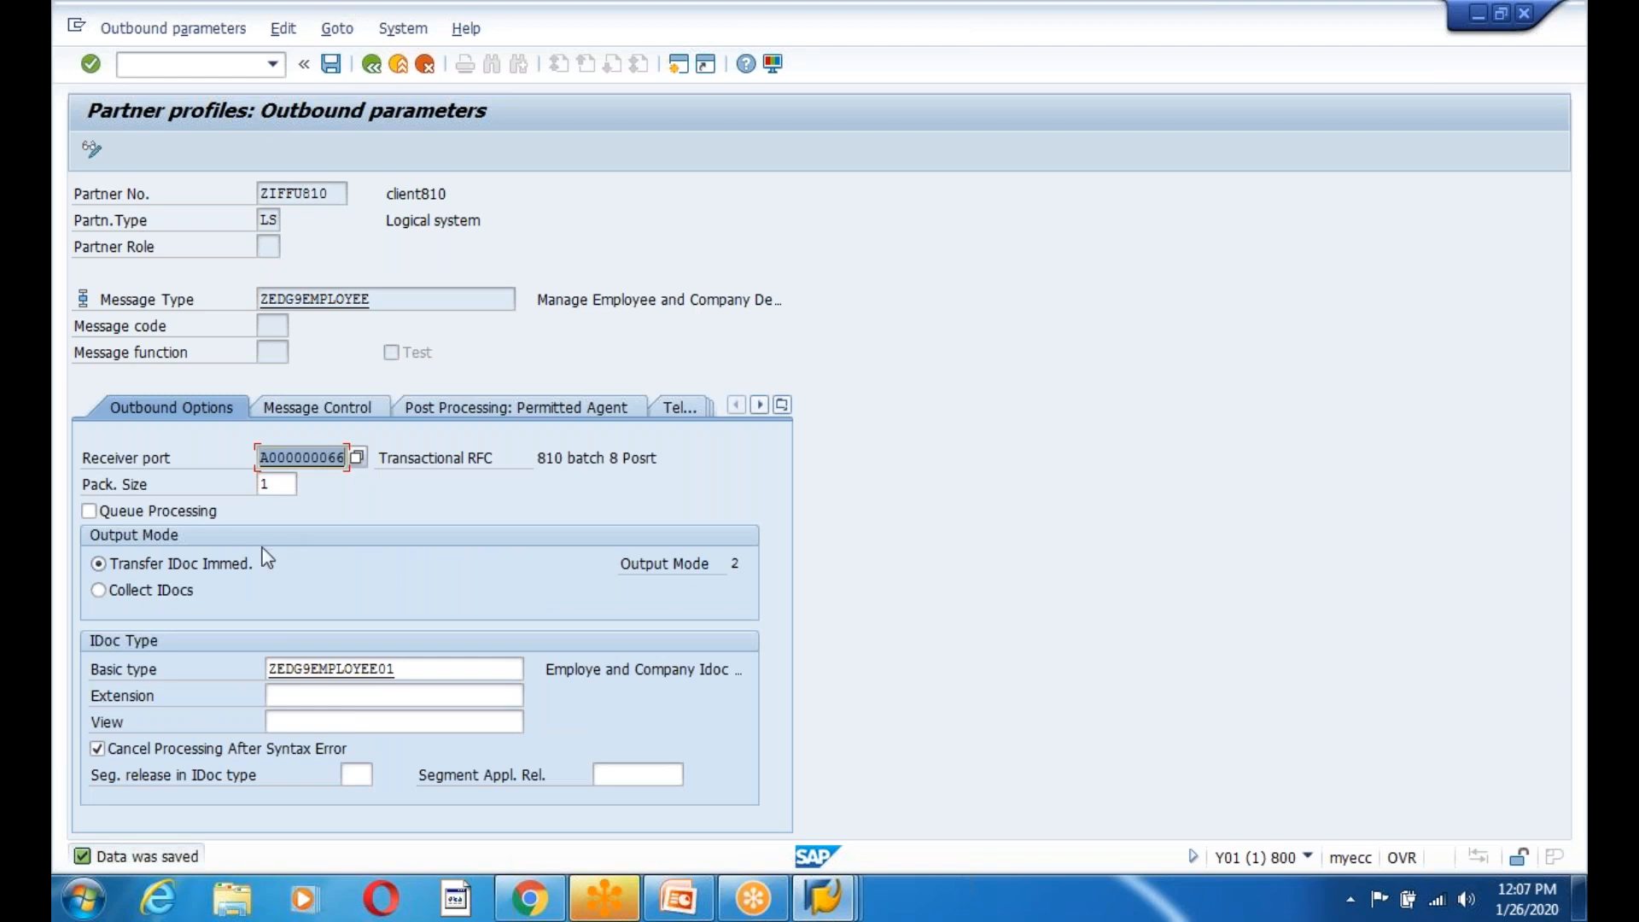
Adjust the package size, save again, and return to the partner profiles overview.
{"action": "left_click", "coordinate": [290, 483]}
{"action": "type", "text": "00"}
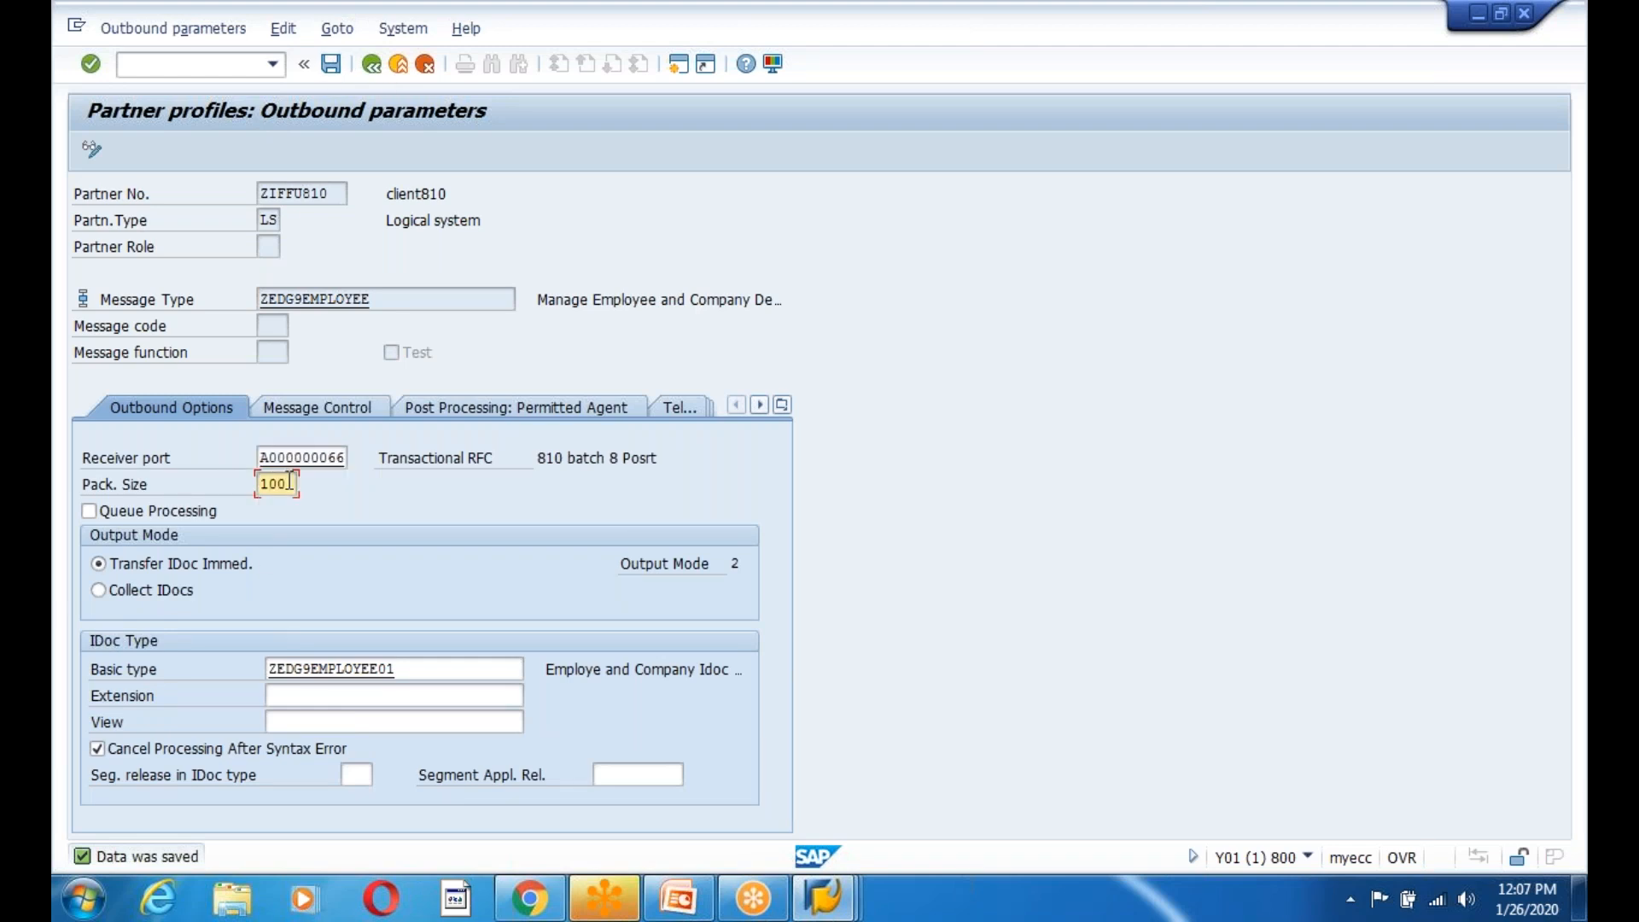
{"action": "left_click", "coordinate": [331, 64]}
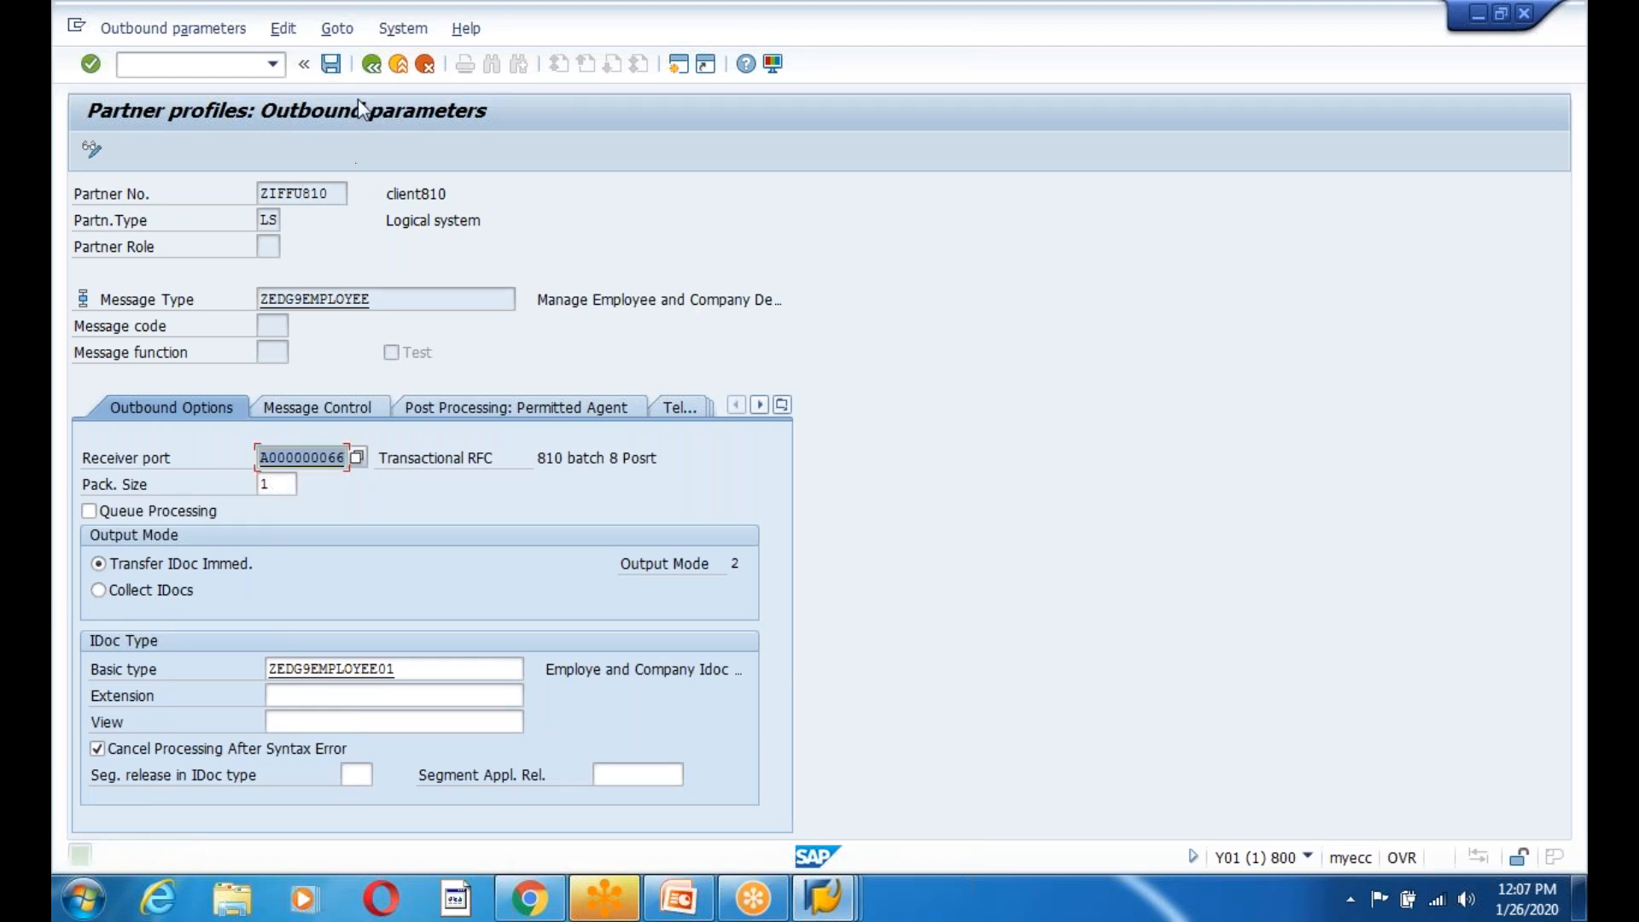
{"action": "left_click", "coordinate": [371, 64]}
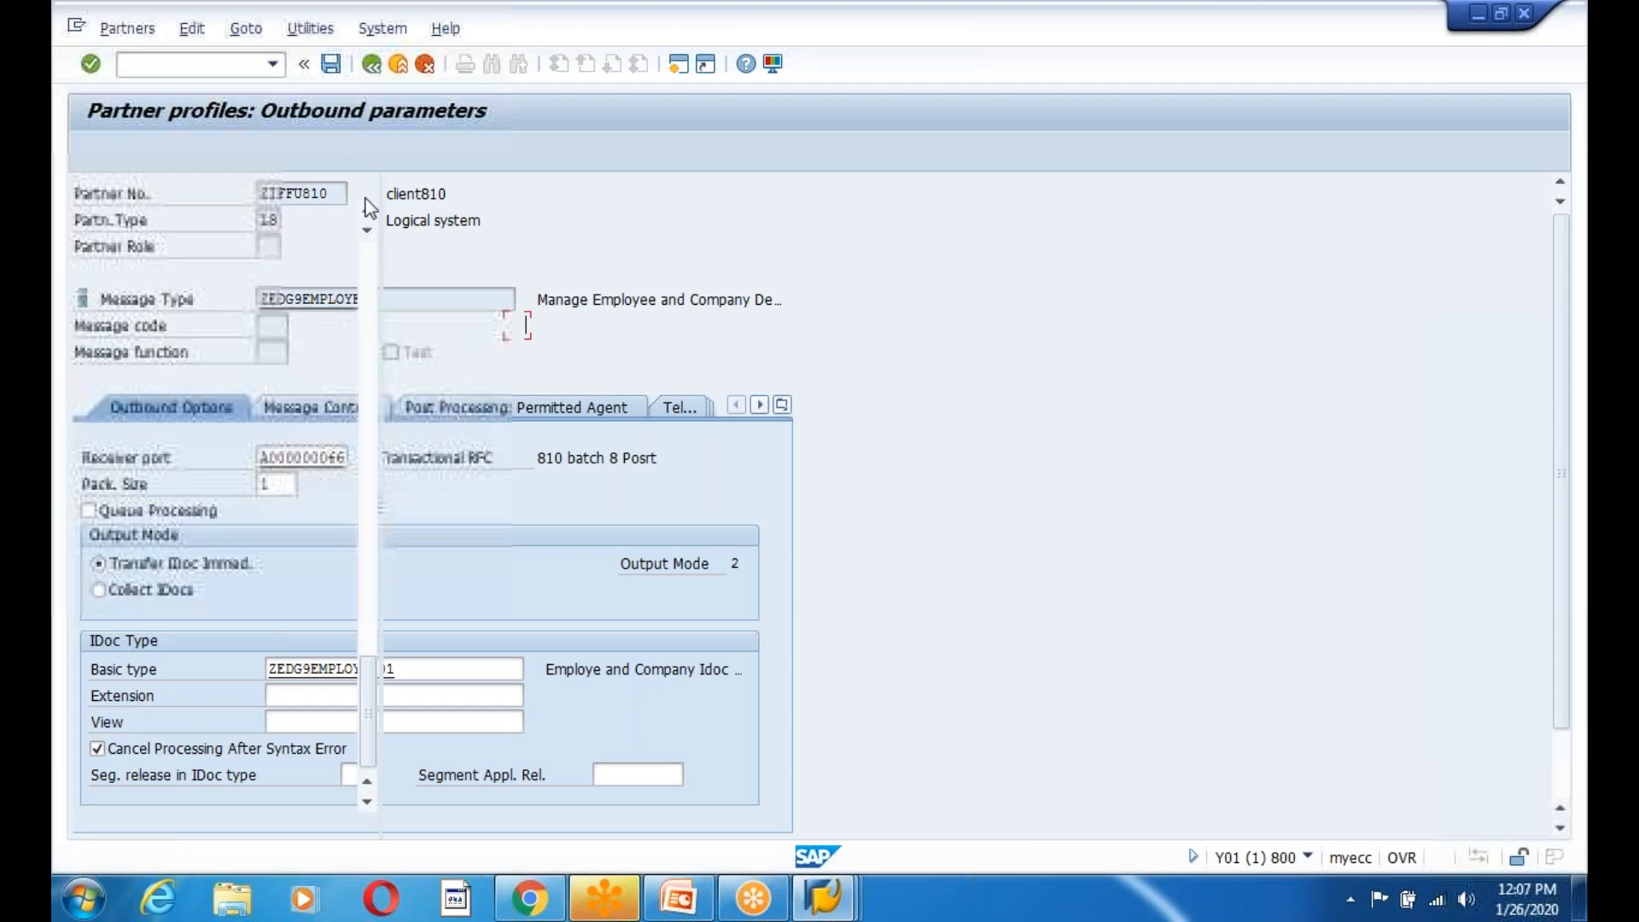
{"action": "mouse_move", "coordinate": [822, 896]}
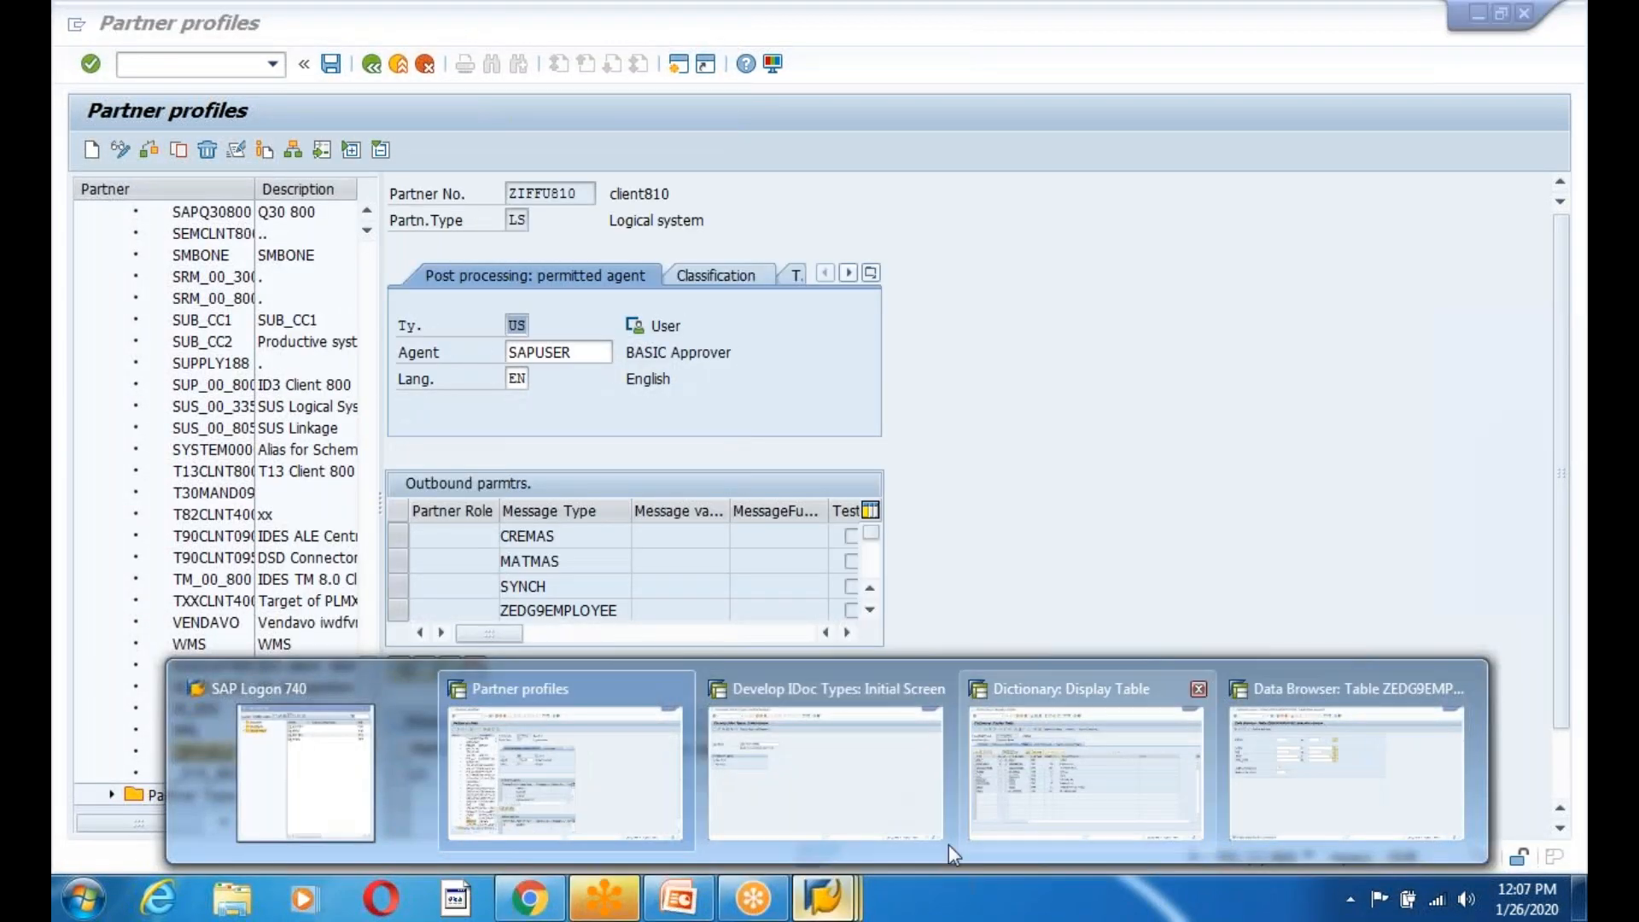
{"action": "mouse_move", "coordinate": [720, 834]}
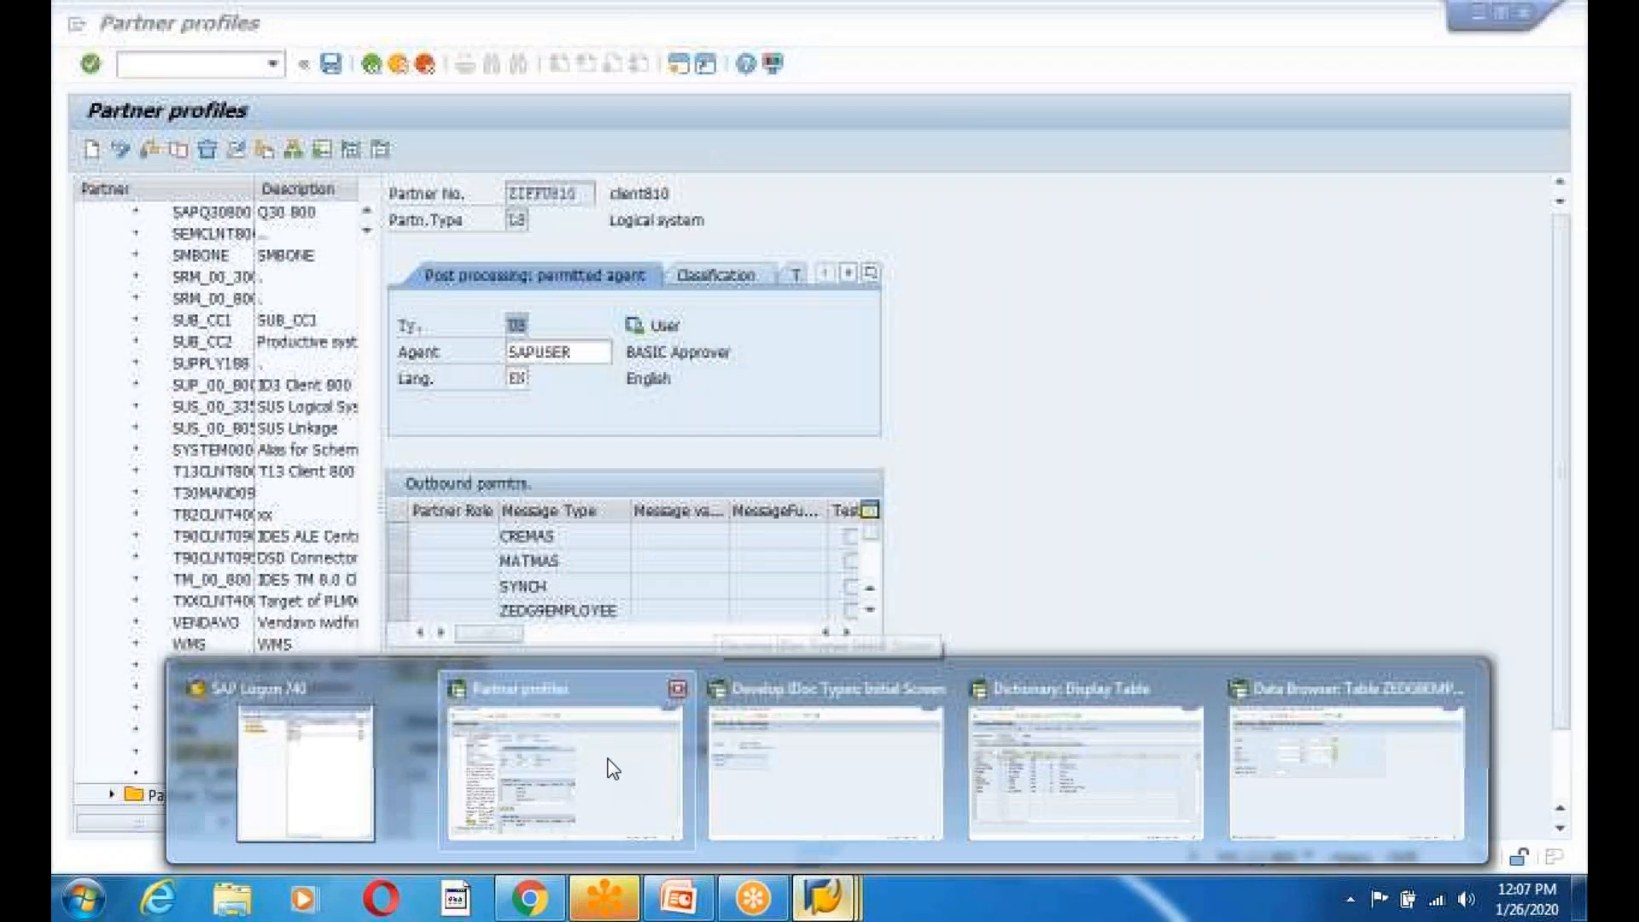
{"action": "left_click", "coordinate": [613, 769]}
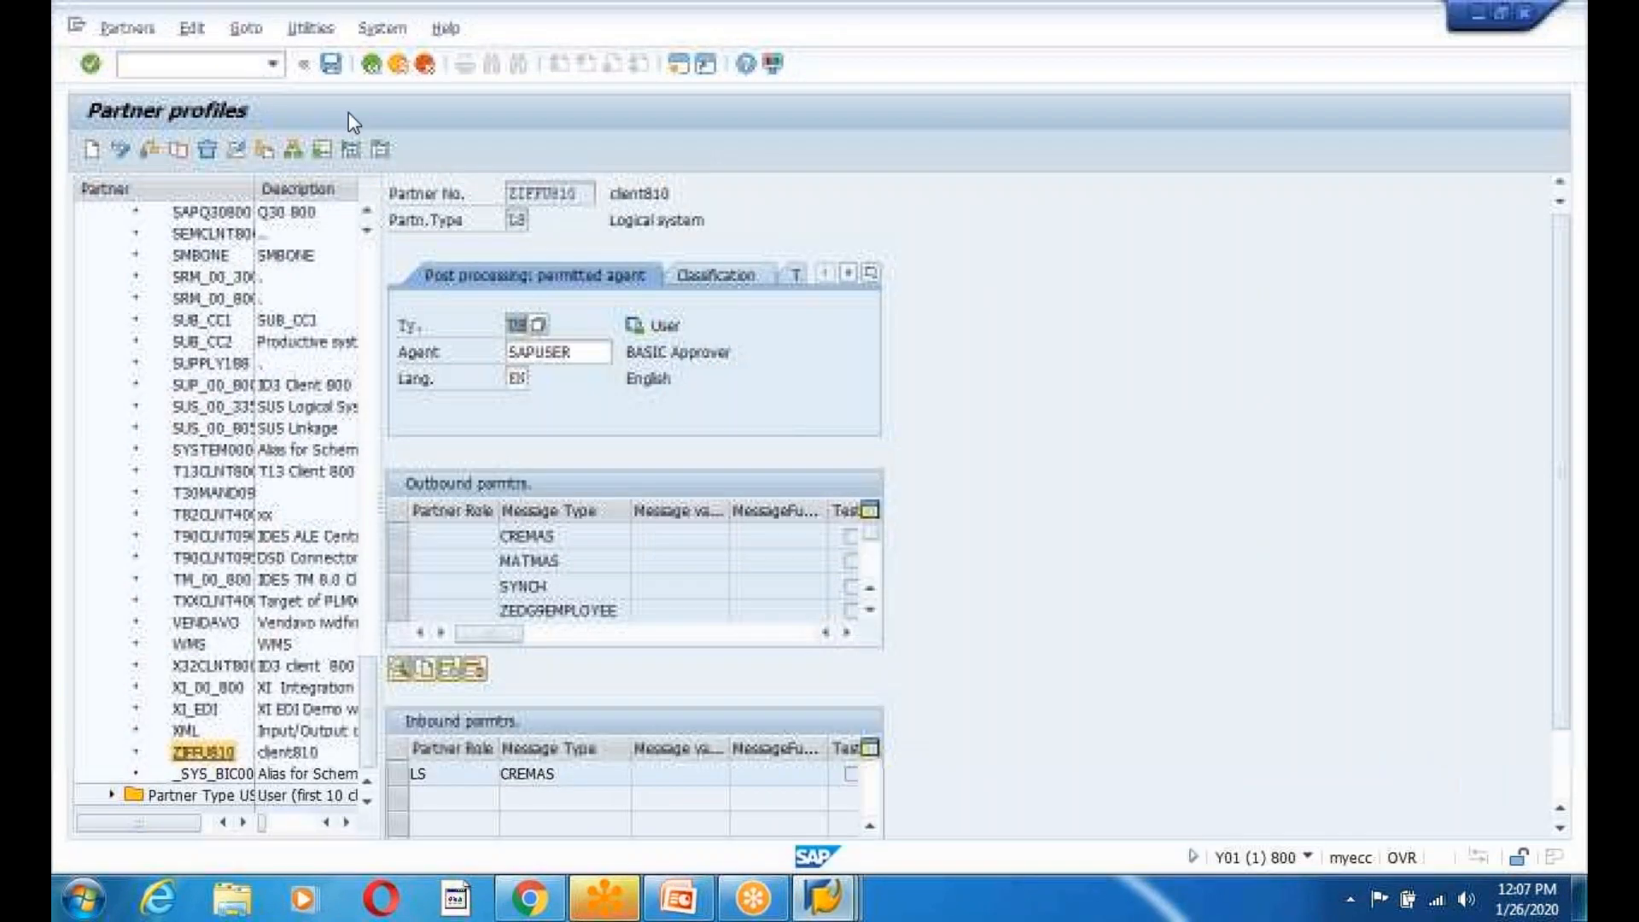
Run BD64, switch the distribution model to change mode, and add a message type to model view ZEDGNEW.
{"action": "left_click", "coordinate": [372, 66]}
{"action": "type", "text": "bd64"}
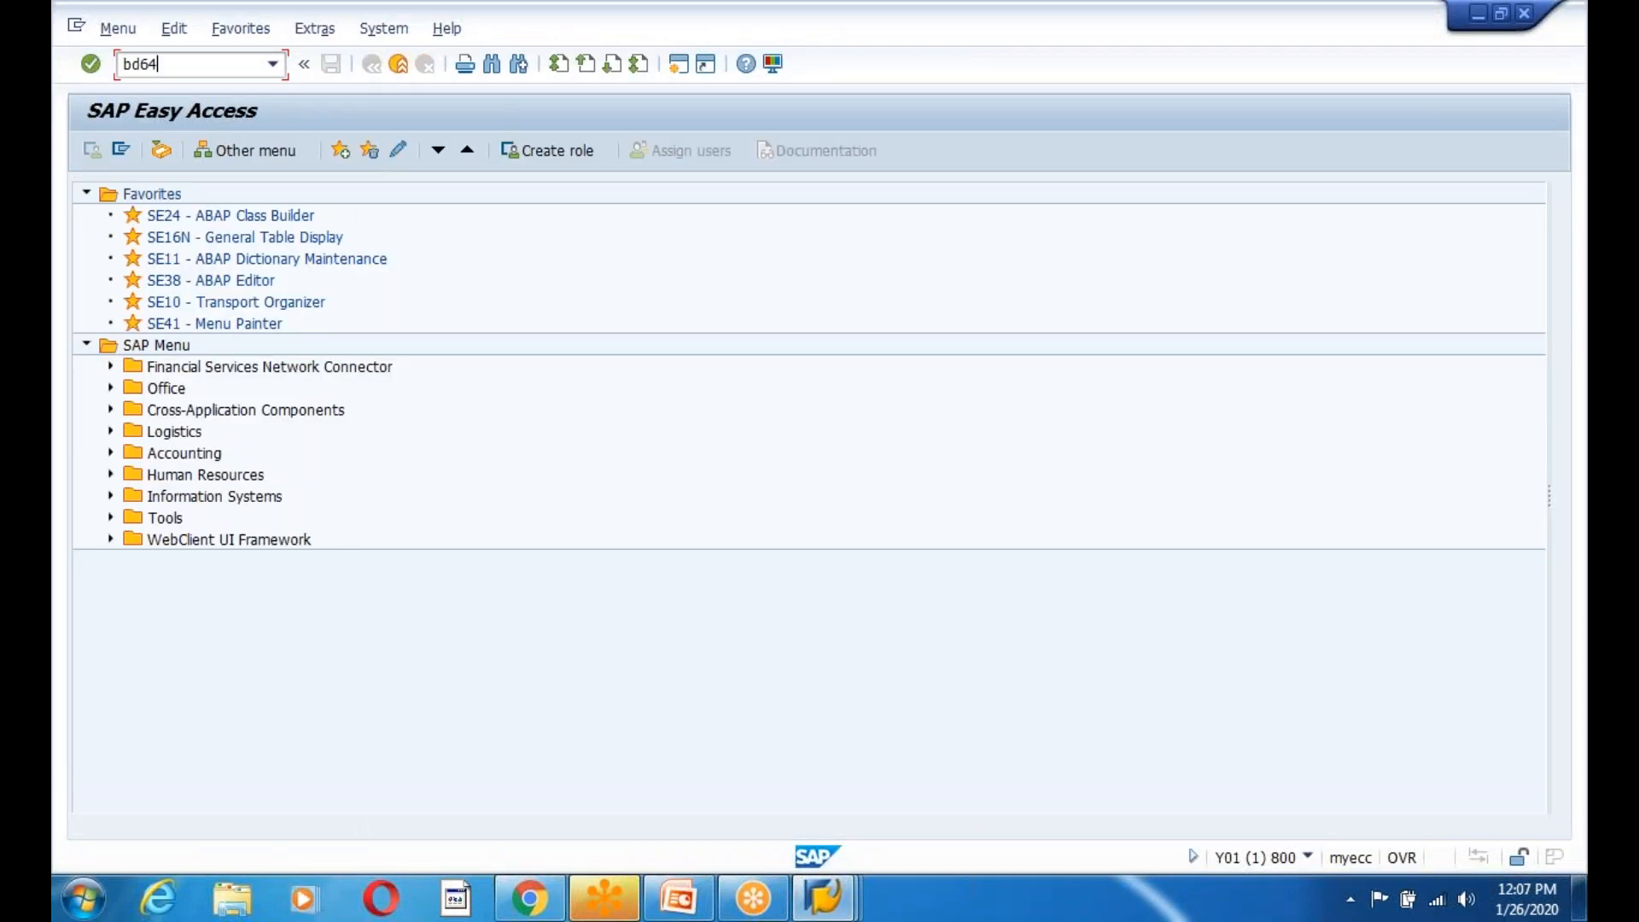
{"action": "key", "text": "Return"}
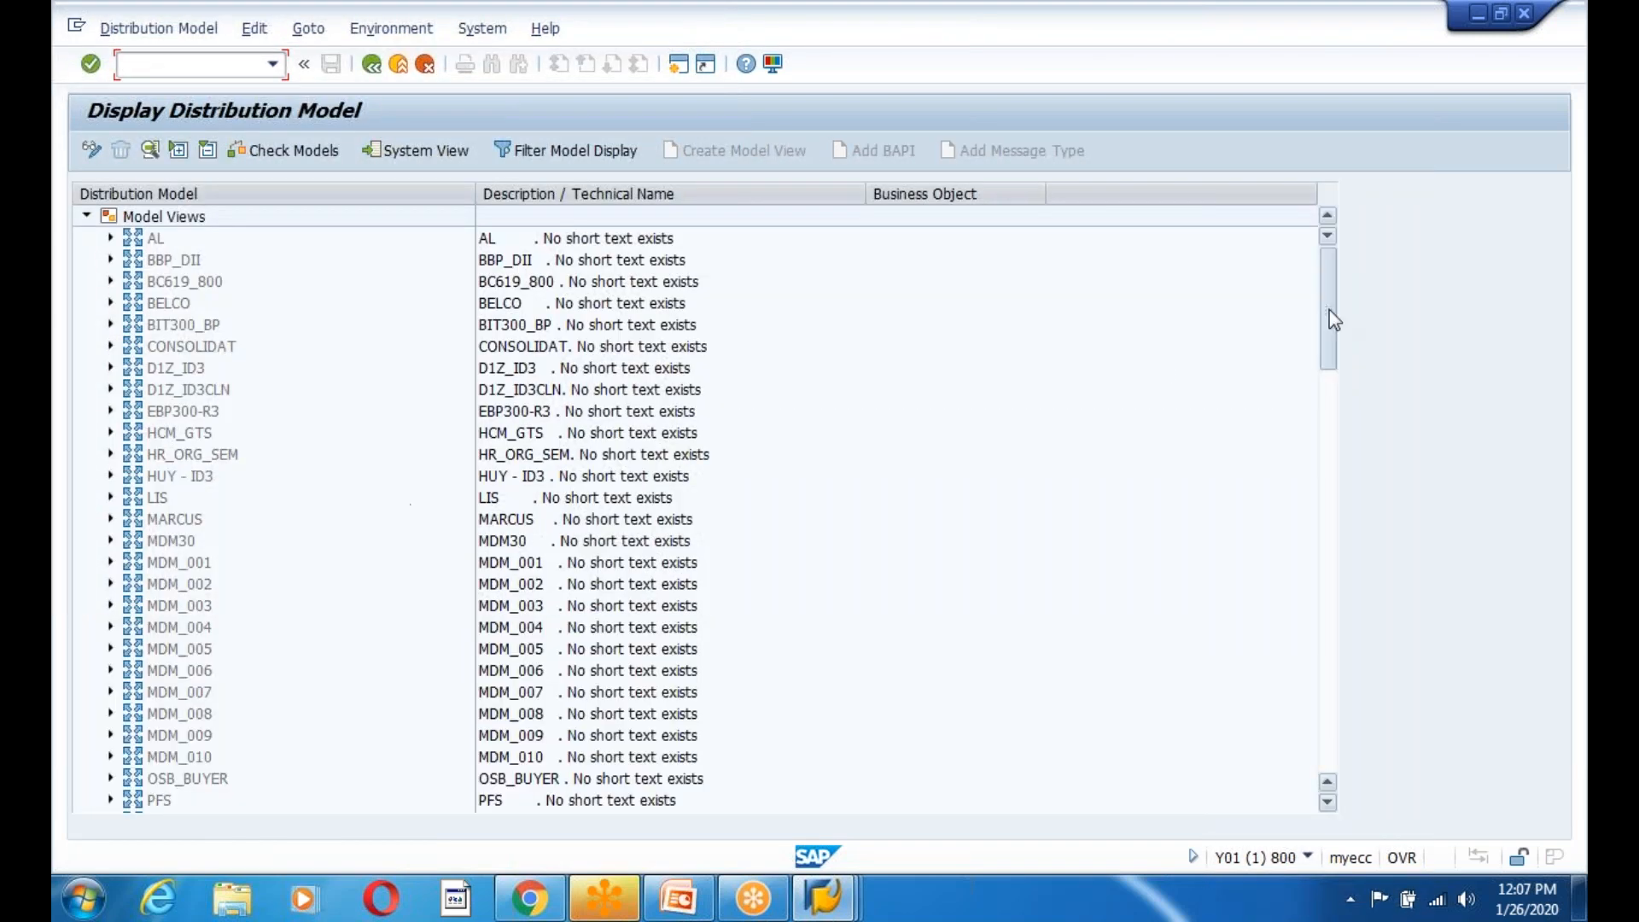
{"action": "left_click_drag", "start_coordinate": [1334, 319], "coordinate": [1372, 761]}
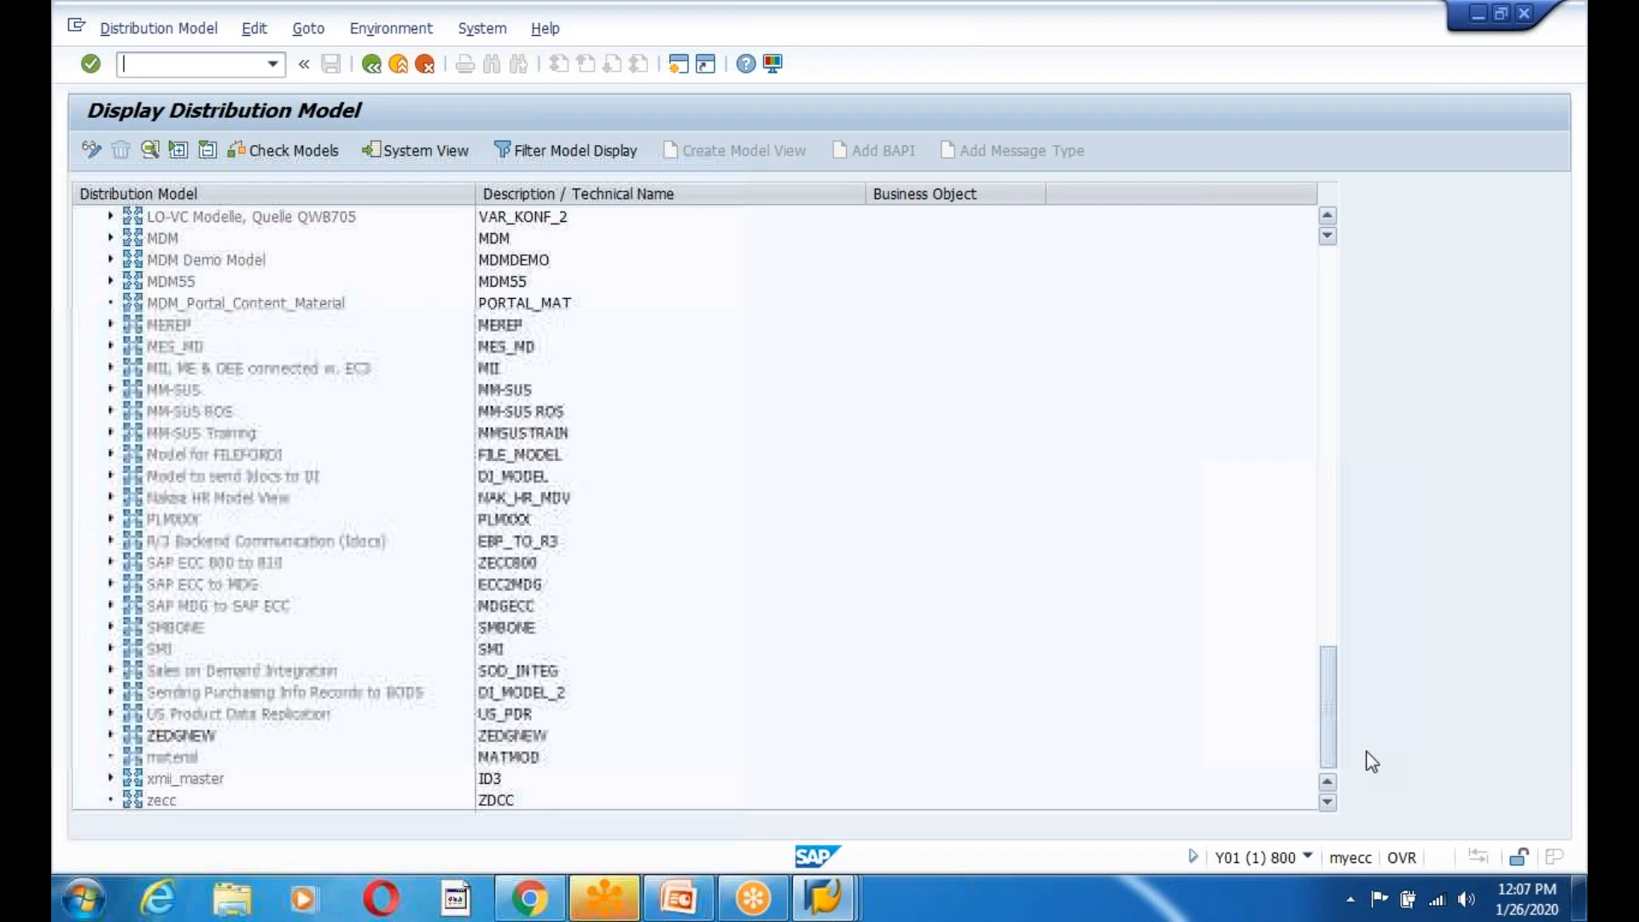
{"action": "left_click", "coordinate": [90, 148]}
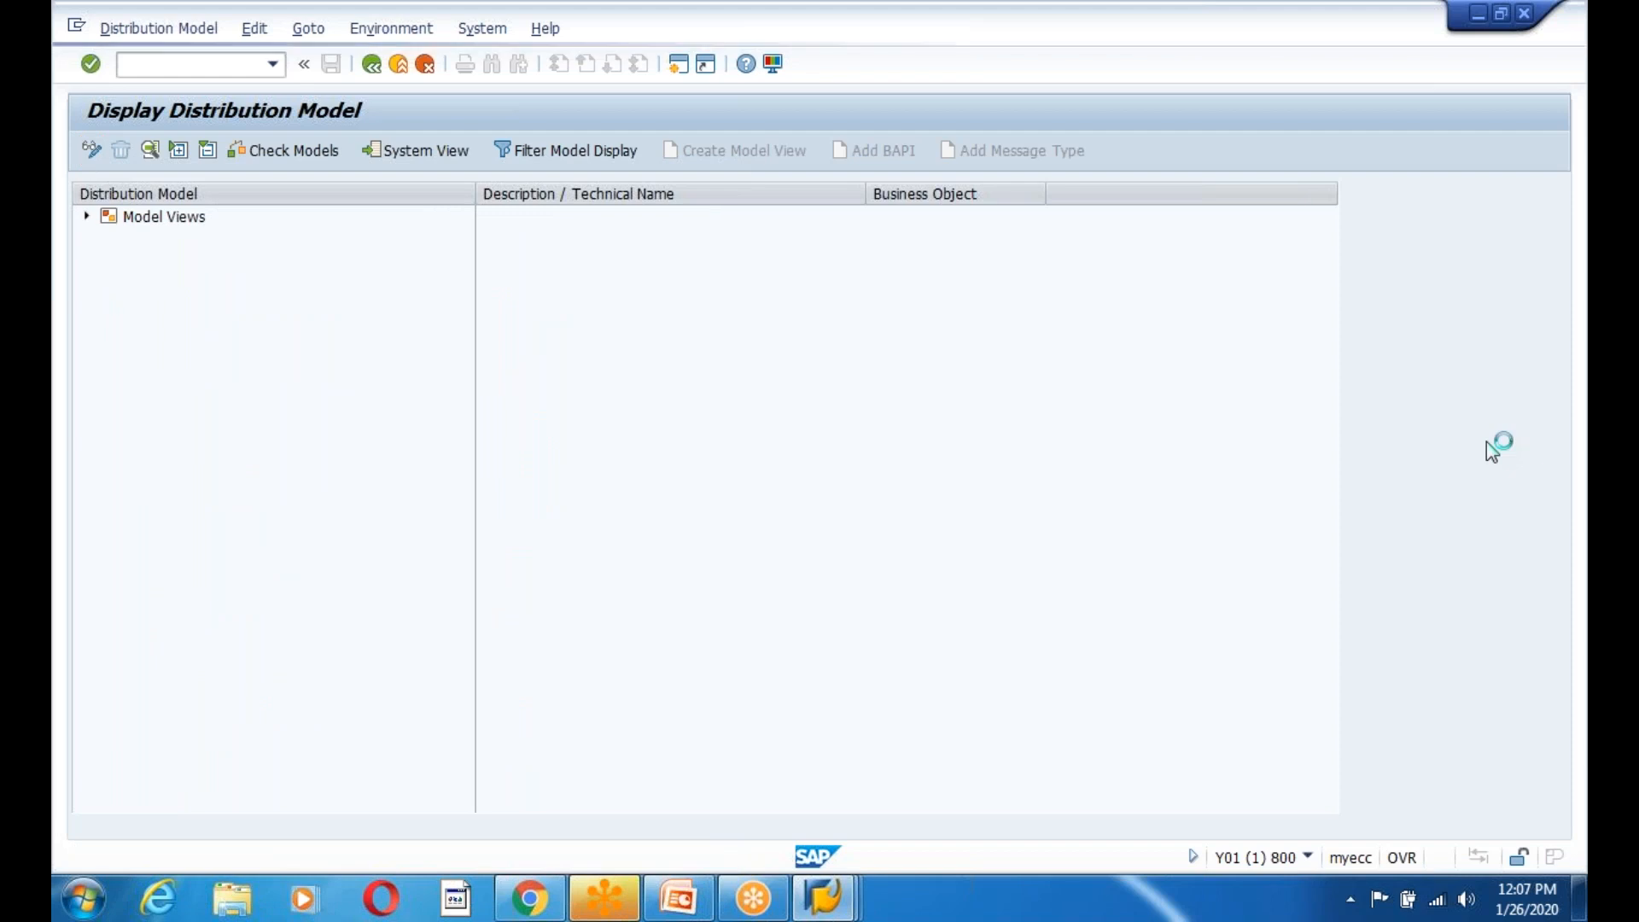
{"action": "left_click_drag", "start_coordinate": [1326, 309], "coordinate": [1330, 466]}
{"action": "left_click_drag", "start_coordinate": [1352, 570], "coordinate": [1340, 726]}
{"action": "left_click", "coordinate": [188, 737]}
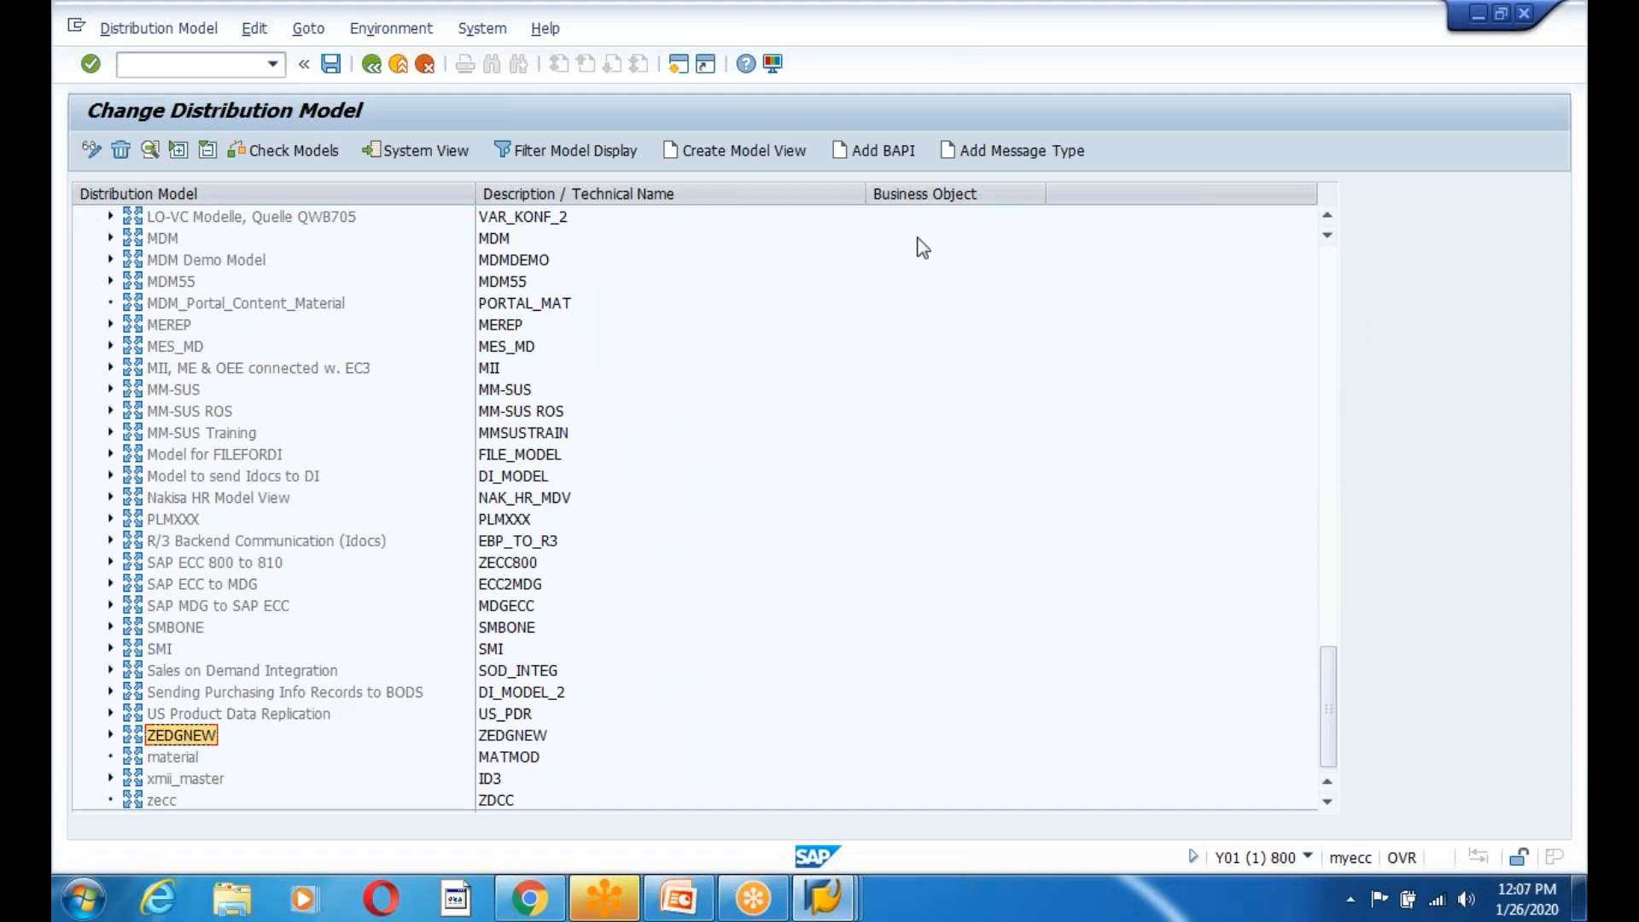
{"action": "left_click", "coordinate": [1000, 141]}
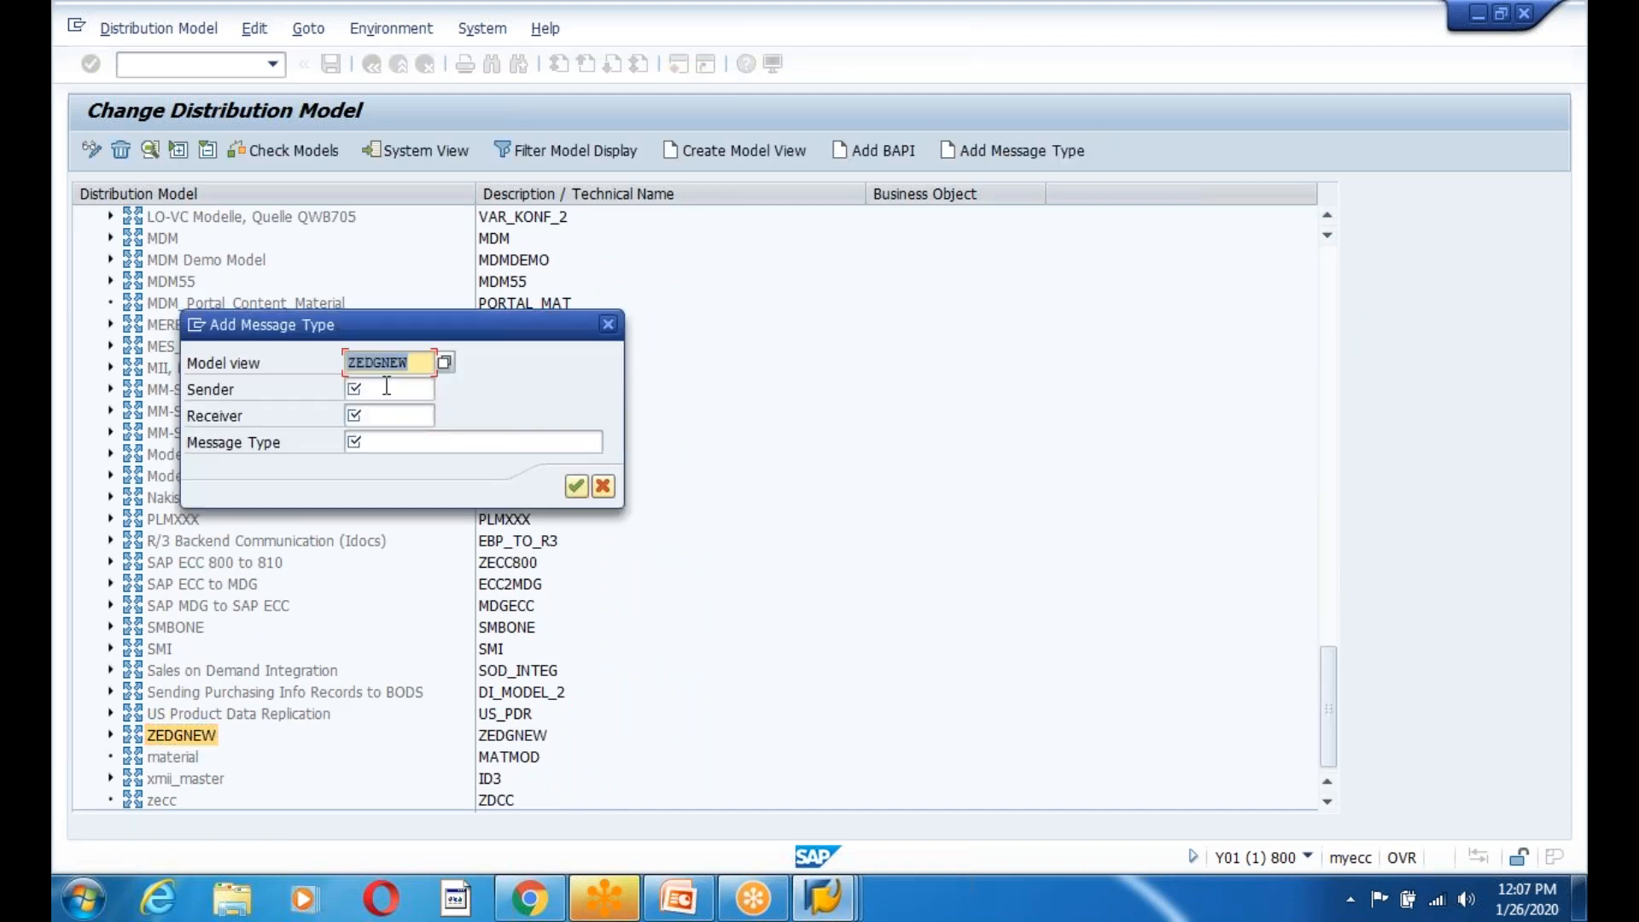
Pick ZIFFU800 for sender and receiver from the recent systems lists.
{"action": "left_click", "coordinate": [388, 390]}
{"action": "left_click", "coordinate": [396, 432]}
{"action": "left_click", "coordinate": [384, 416]}
{"action": "left_click", "coordinate": [382, 439]}
{"action": "left_click", "coordinate": [359, 442]}
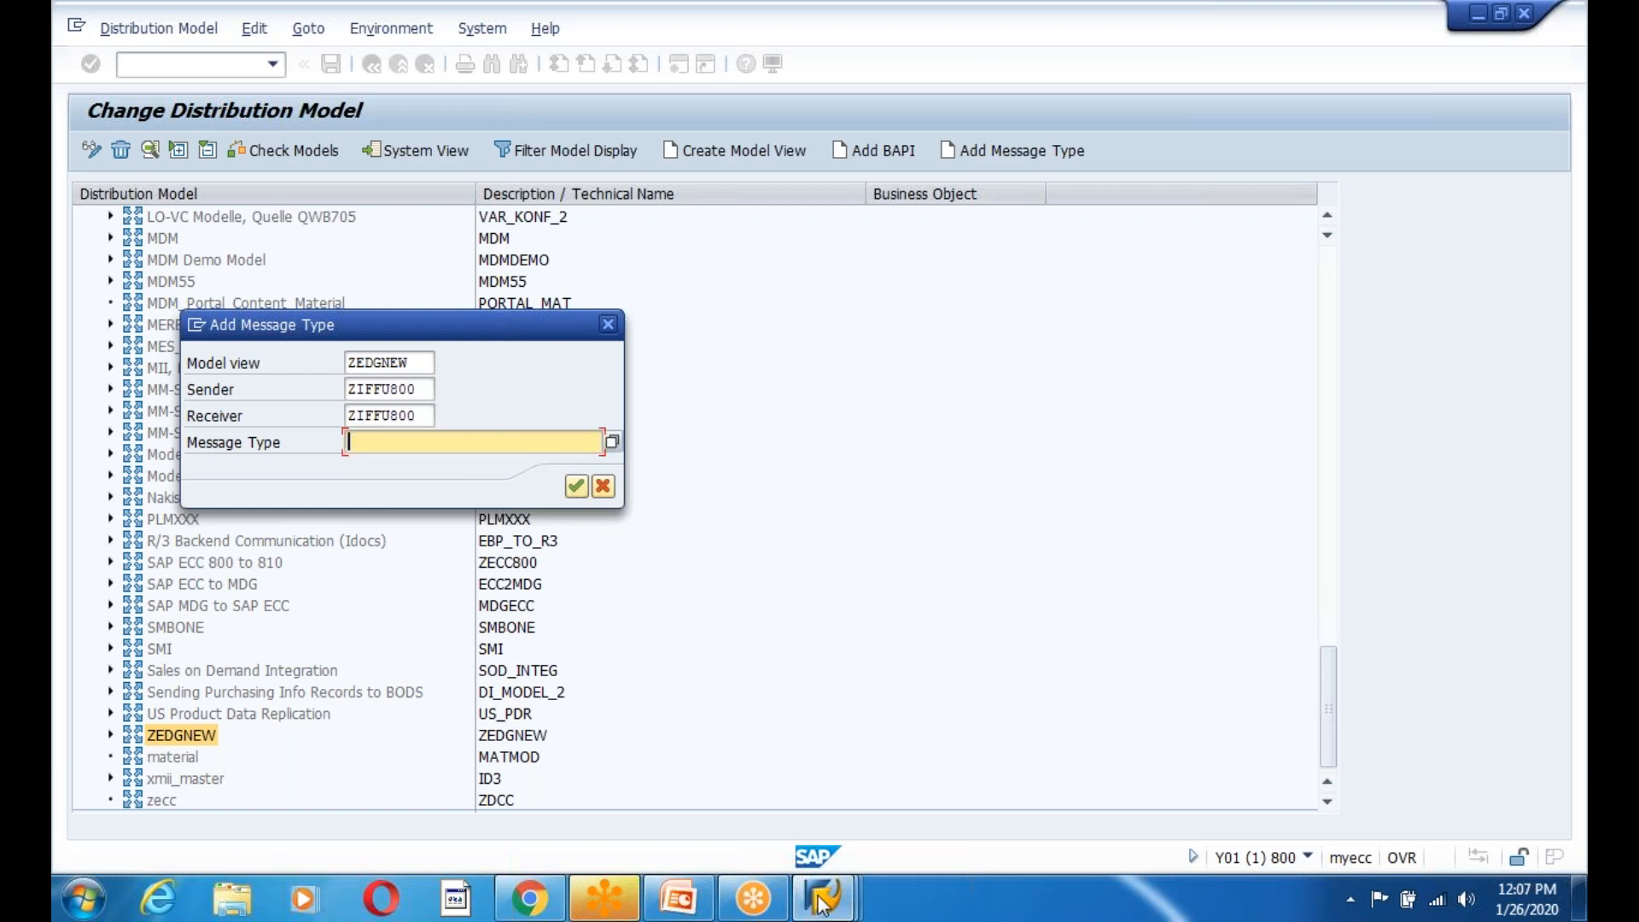
Paste message type ZEDG9EMPLOYEE, correct the receiver to ZIFFU810, and confirm.
{"action": "left_click", "coordinate": [674, 903]}
{"action": "left_click_drag", "start_coordinate": [856, 373], "coordinate": [1026, 373]}
{"action": "left_click", "coordinate": [954, 401]}
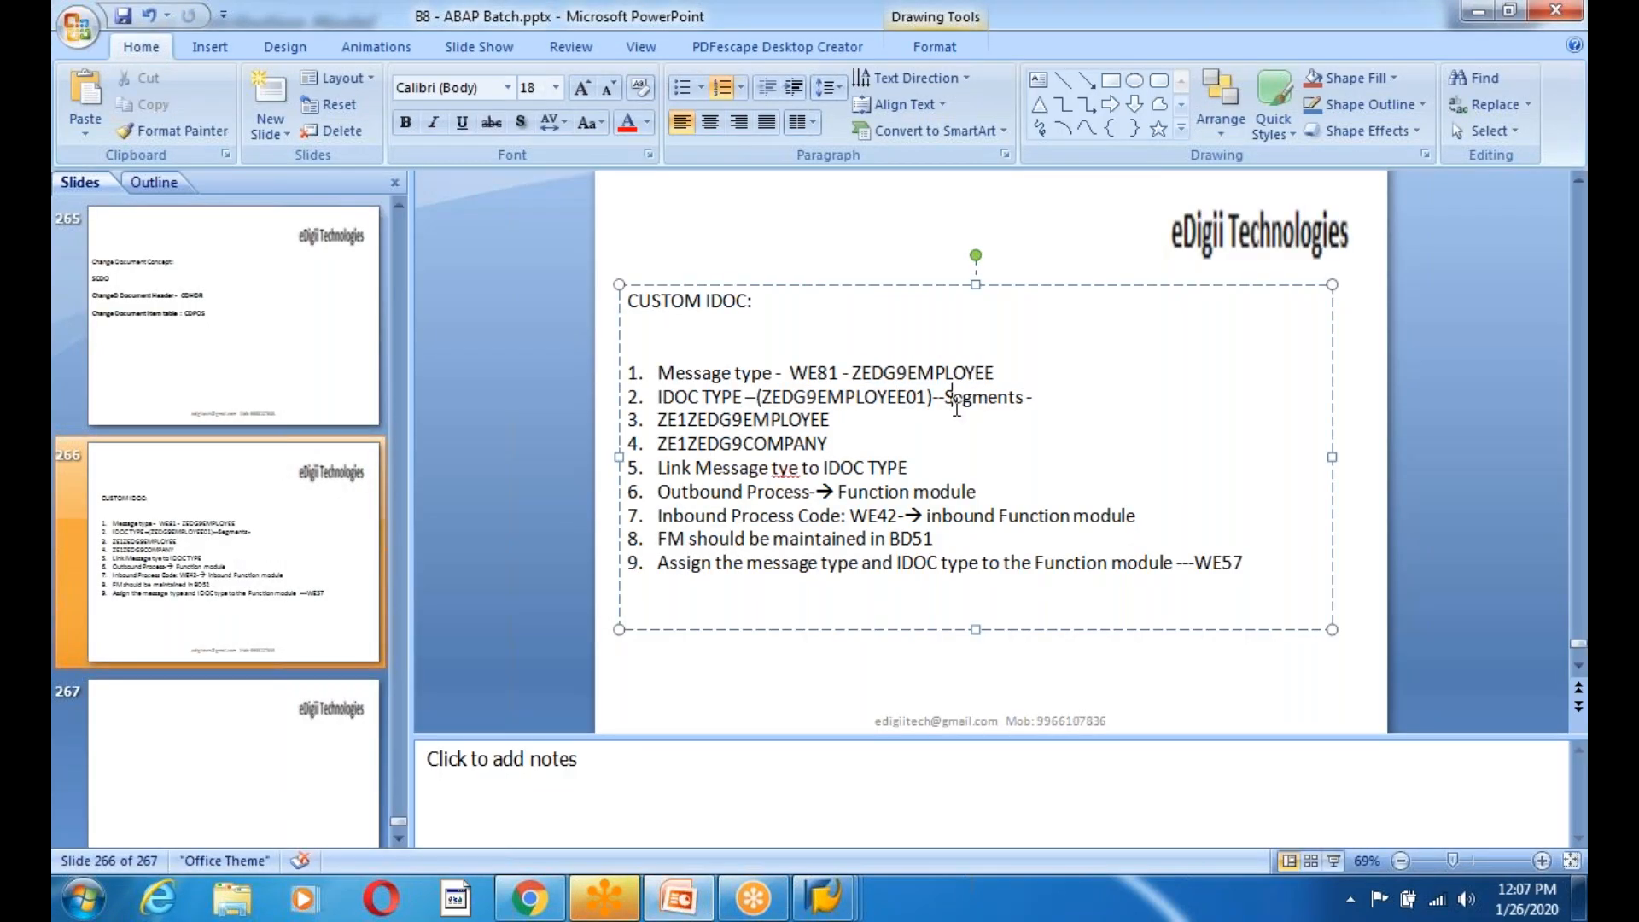
{"action": "left_click_drag", "start_coordinate": [852, 373], "coordinate": [1001, 369]}
{"action": "key", "text": "ctrl+c"}
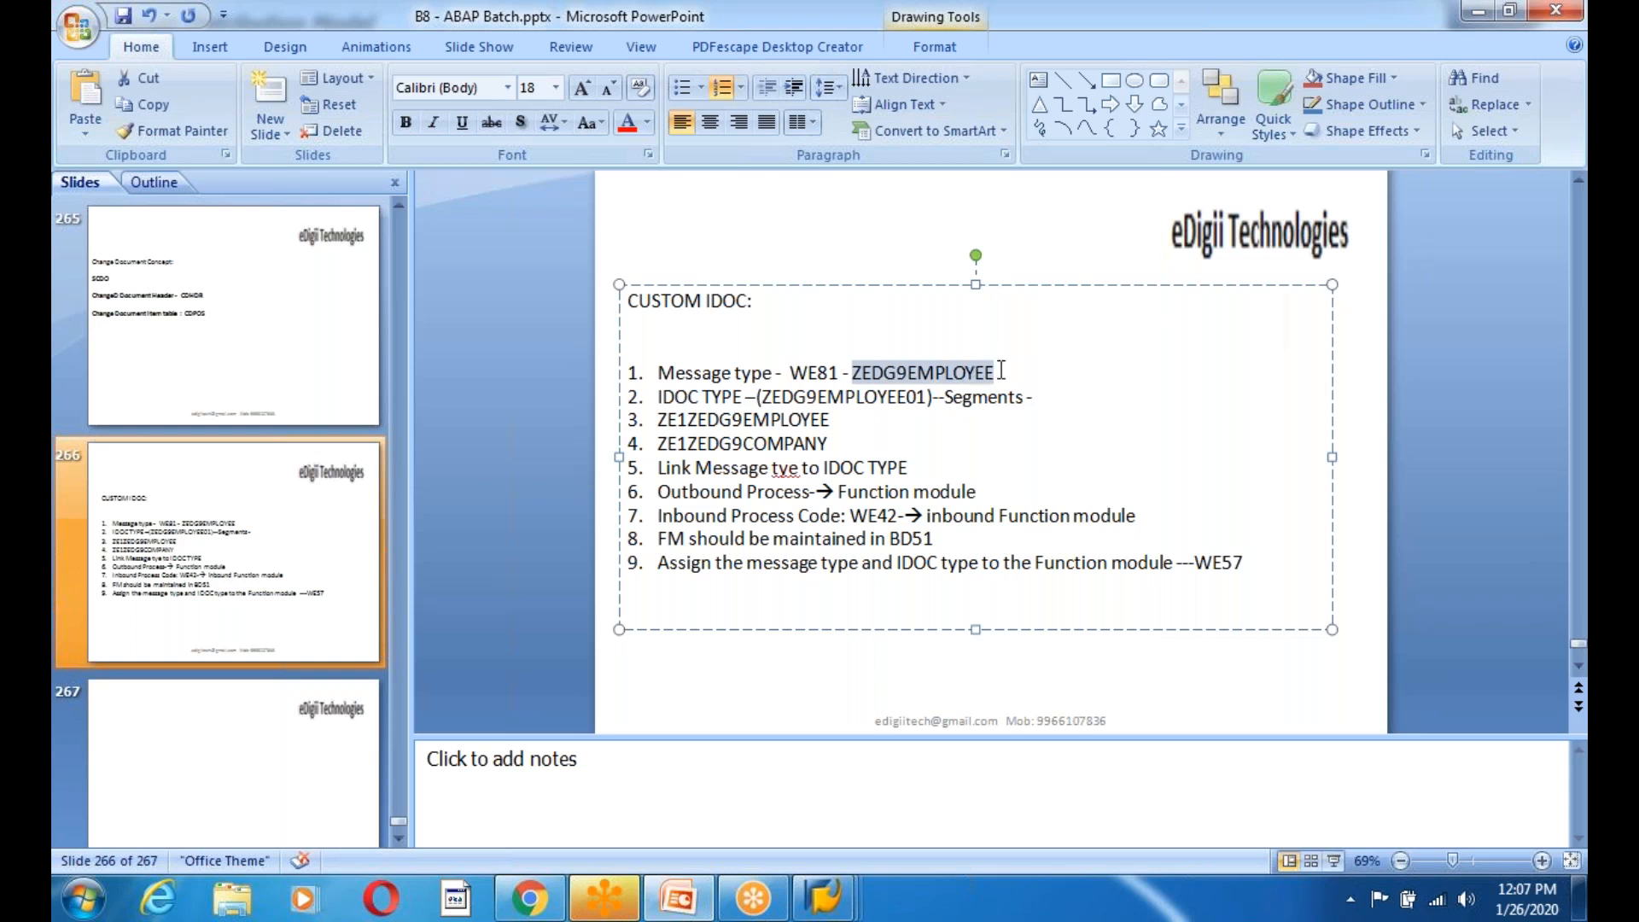
{"action": "key", "text": "alt+Tab"}
{"action": "key", "text": "ctrl+v"}
{"action": "left_click", "coordinate": [416, 412]}
{"action": "key", "text": "BackSpace"}
{"action": "key", "text": "BackSpace"}
{"action": "type", "text": "10"}
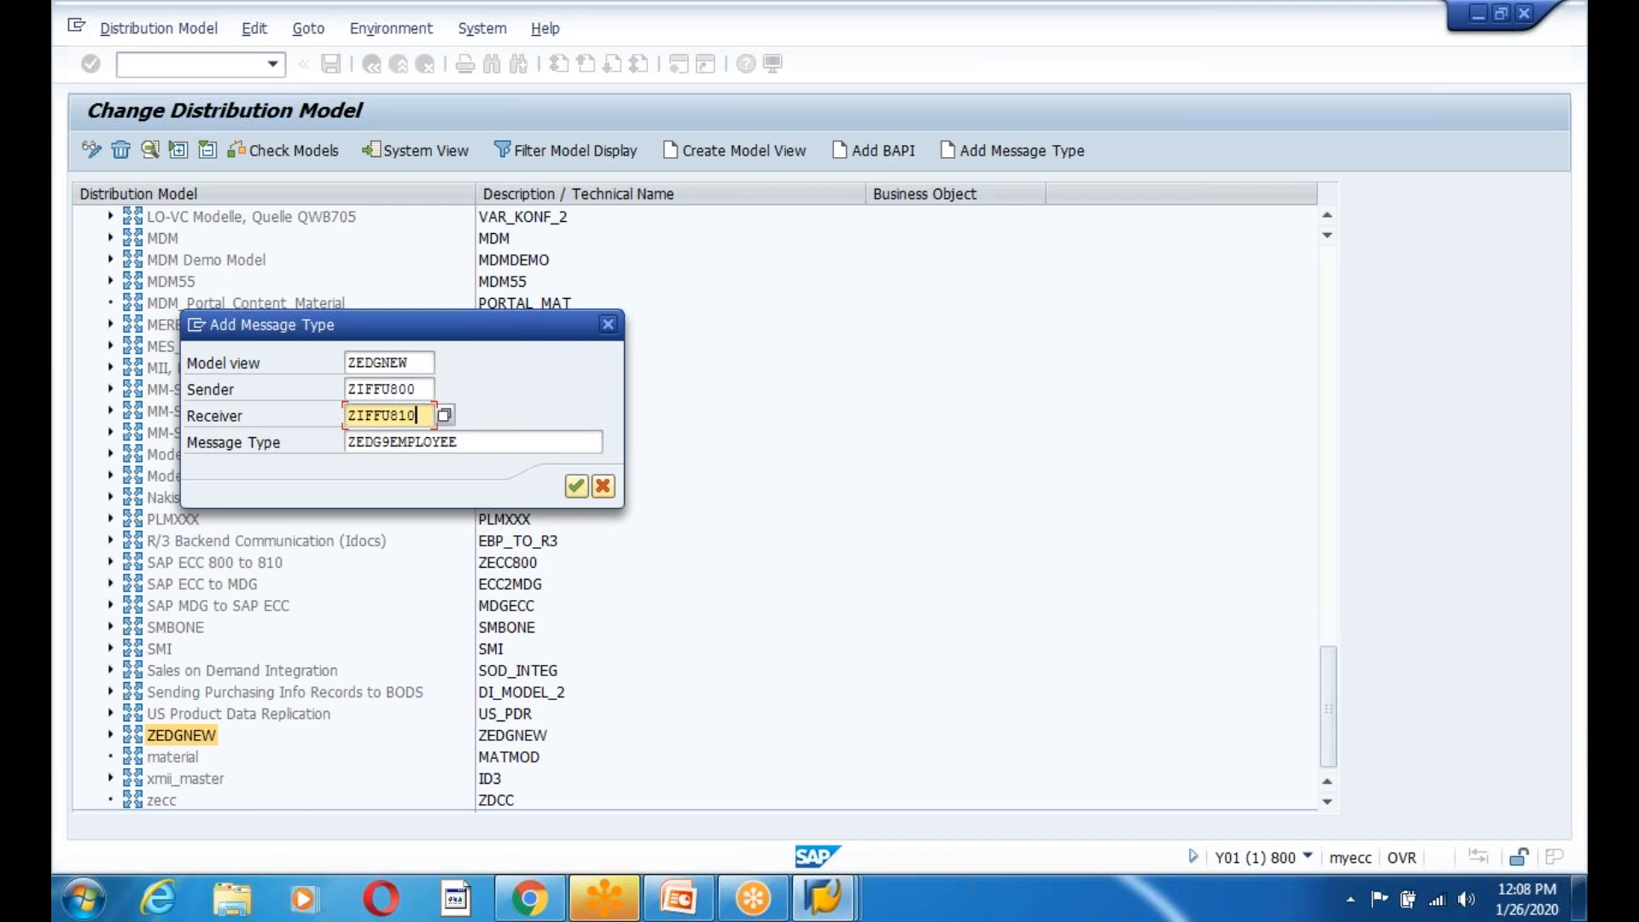
{"action": "left_click", "coordinate": [576, 485]}
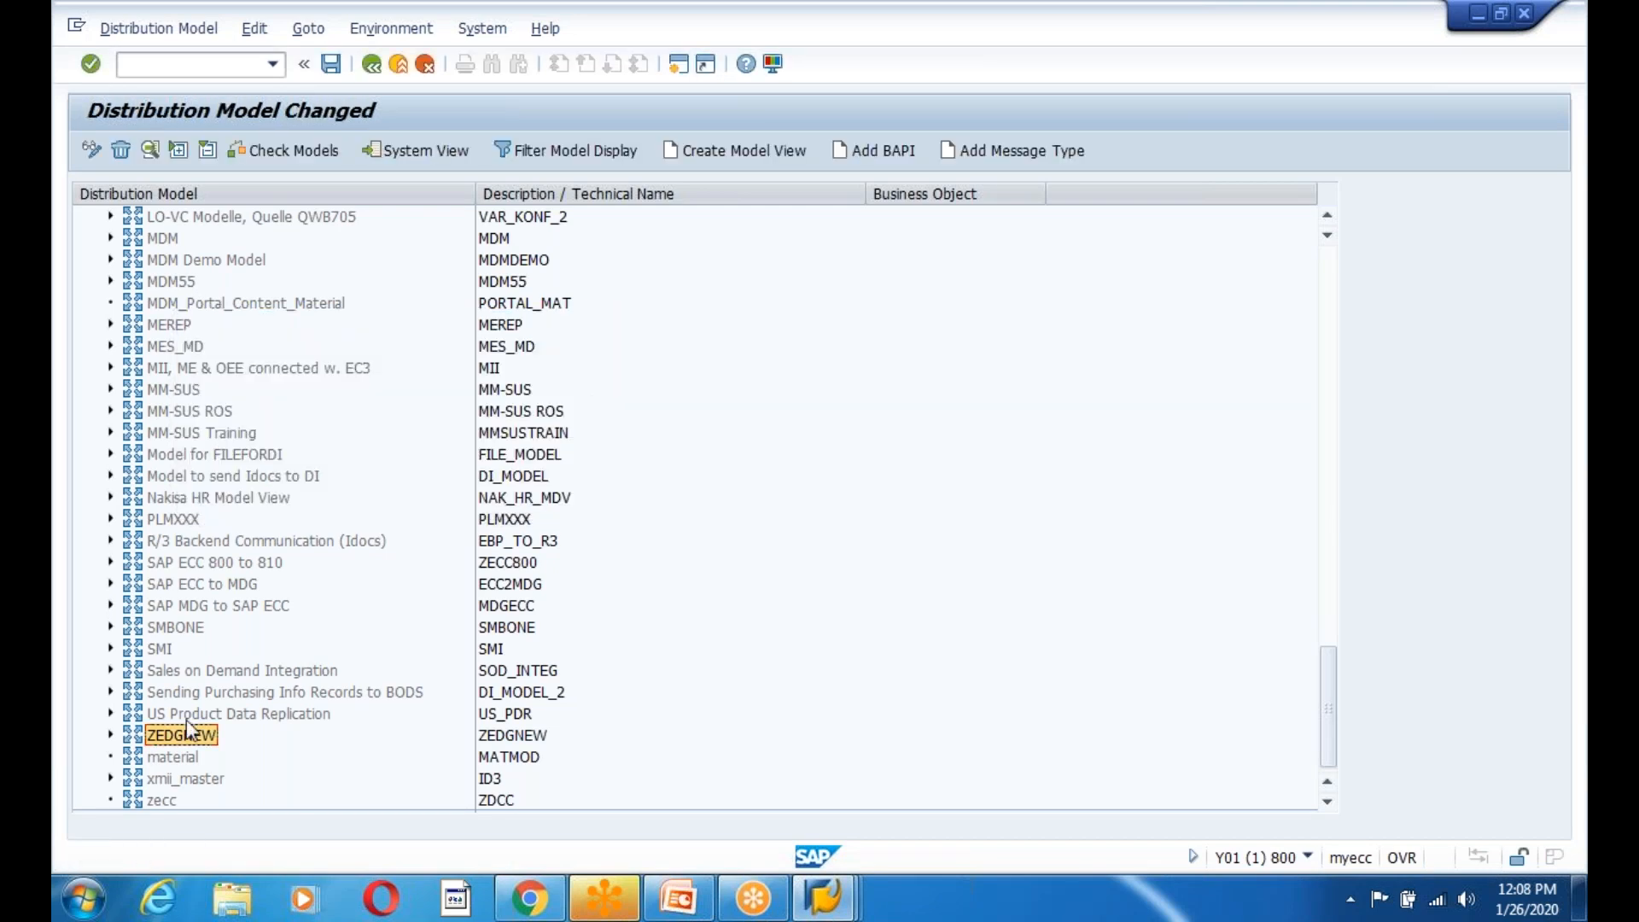
Add message type ZEDG9EMPLOYEE from sender ZIFFU810 to receiver ZIFFU800, then save the model.
{"action": "left_click", "coordinate": [1022, 152]}
{"action": "left_click", "coordinate": [400, 390]}
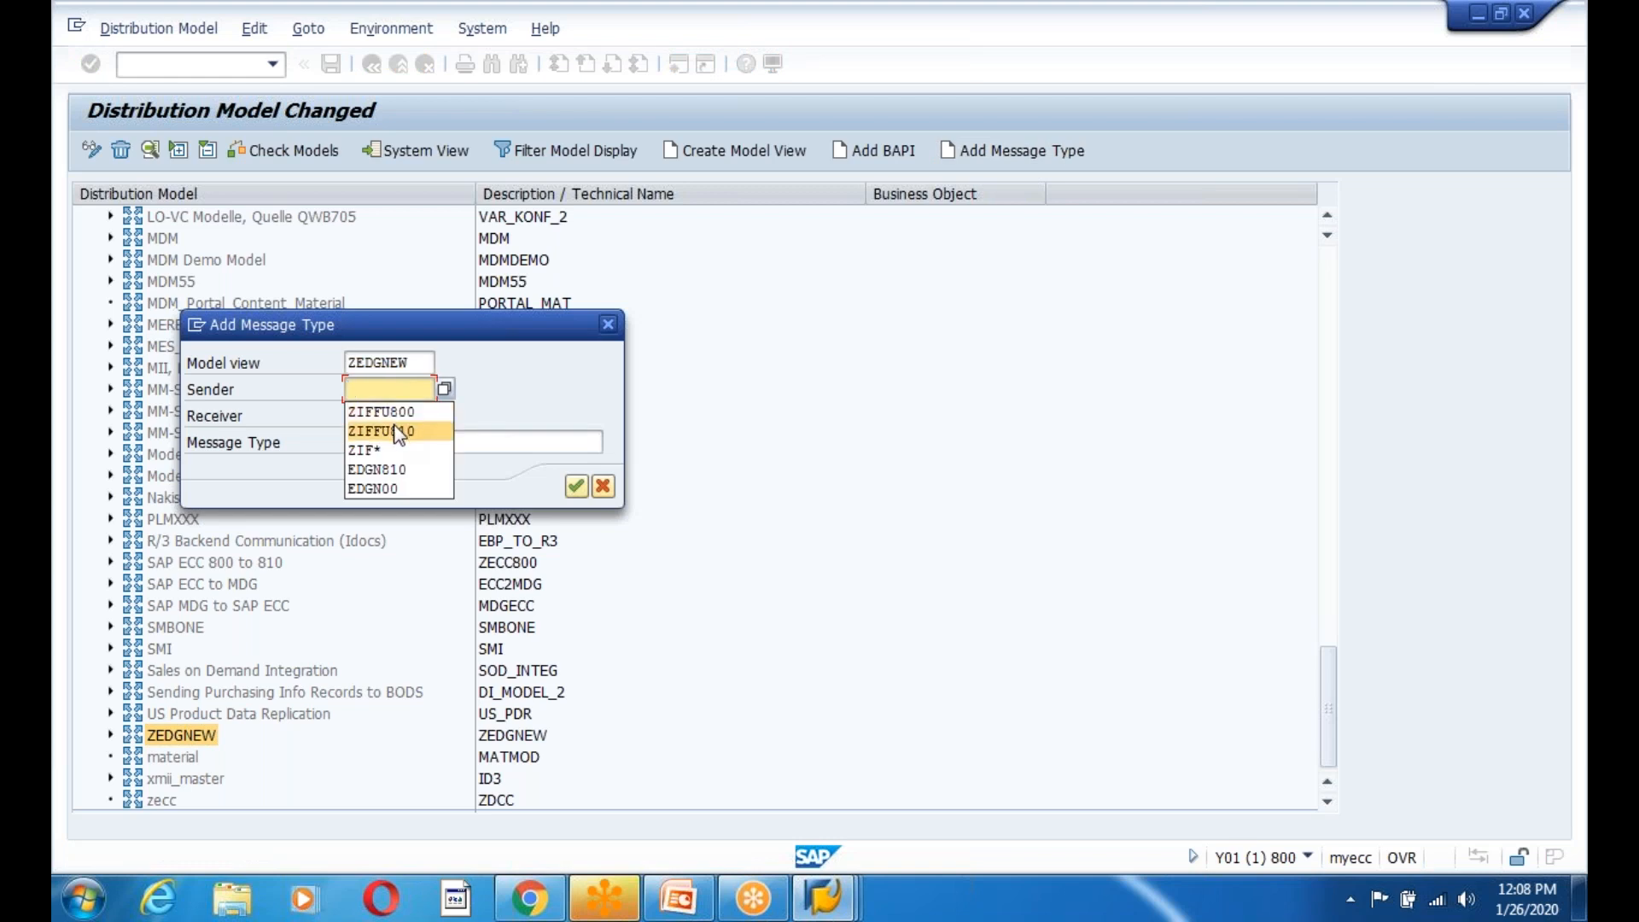
{"action": "left_click", "coordinate": [395, 413]}
{"action": "left_click", "coordinate": [396, 416]}
{"action": "left_click", "coordinate": [391, 450]}
{"action": "left_click", "coordinate": [388, 442]}
{"action": "left_click", "coordinate": [384, 465]}
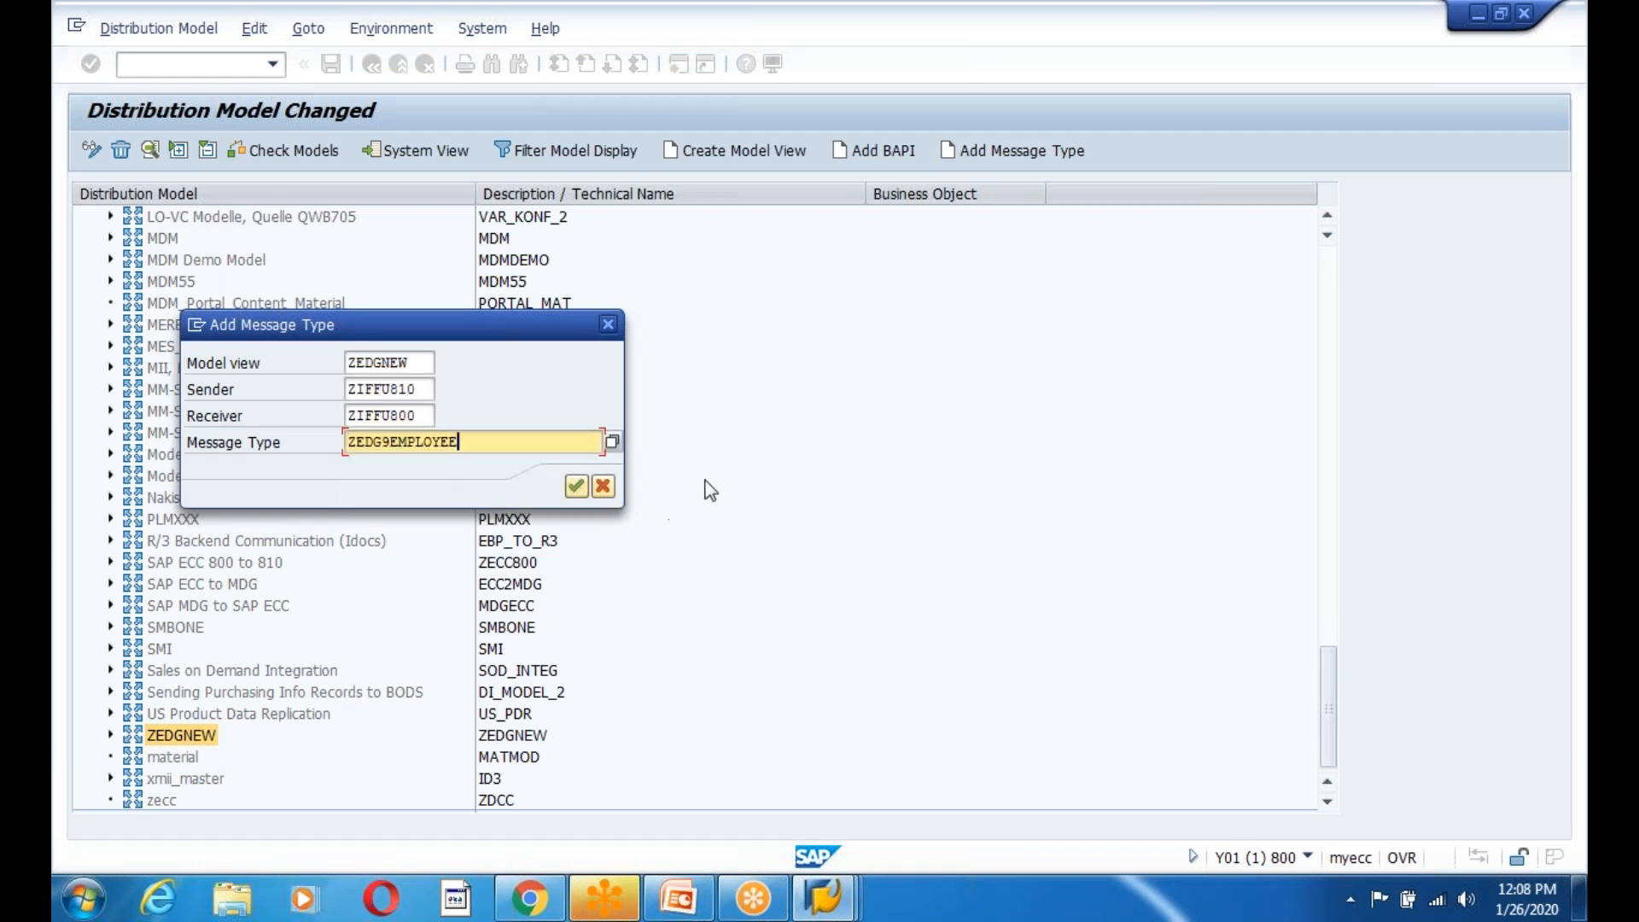
{"action": "left_click", "coordinate": [576, 487]}
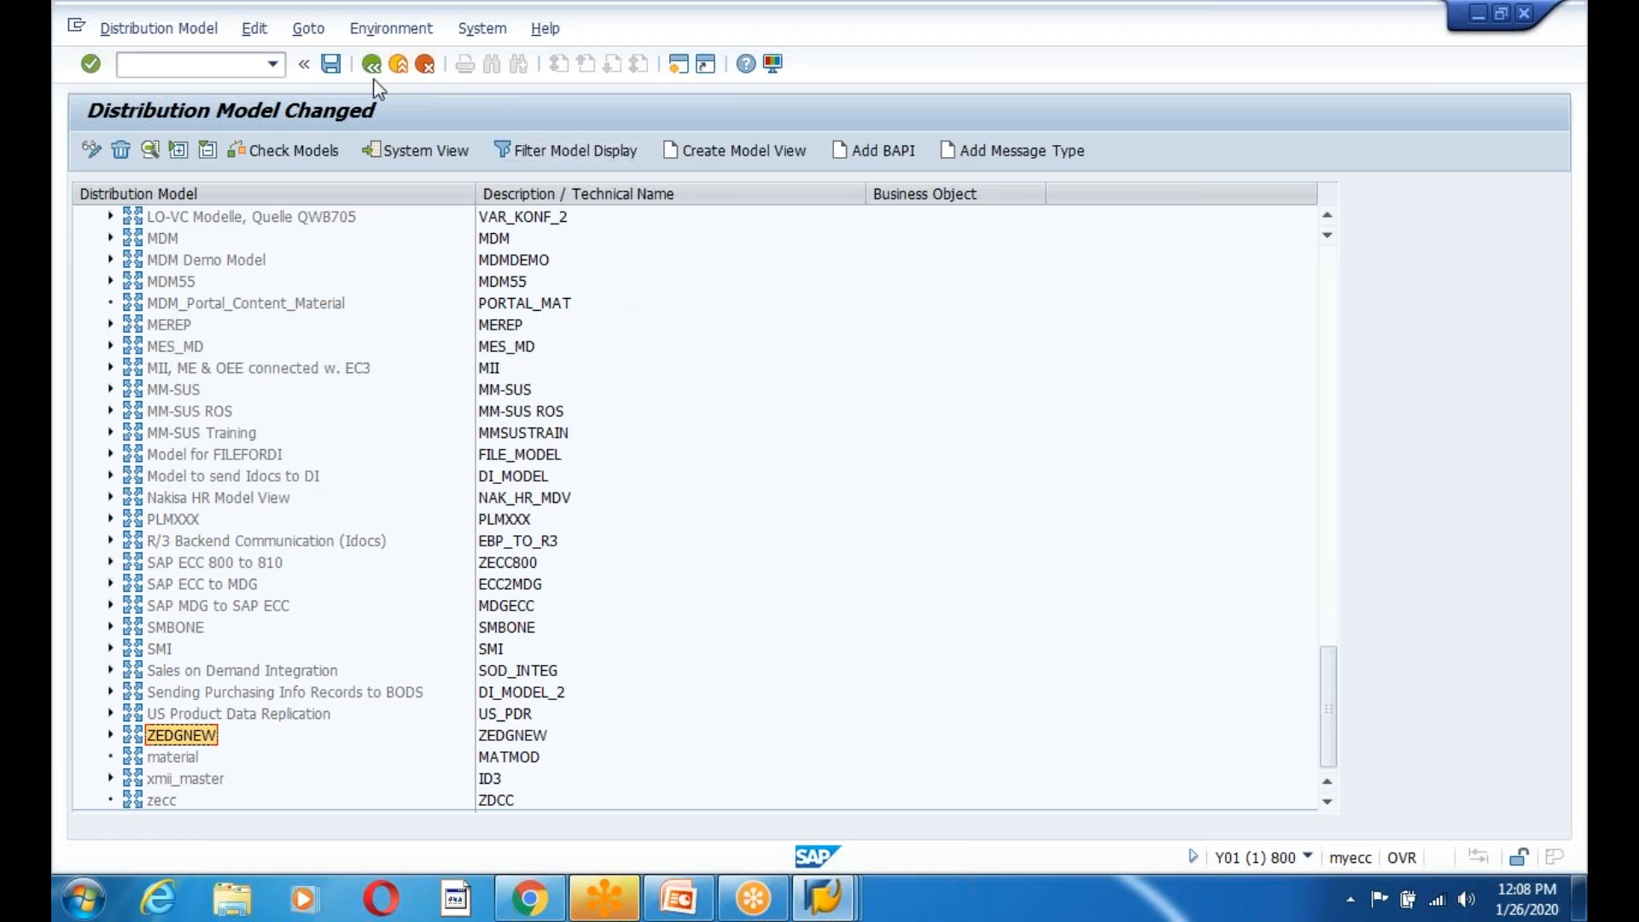
{"action": "left_click", "coordinate": [331, 64]}
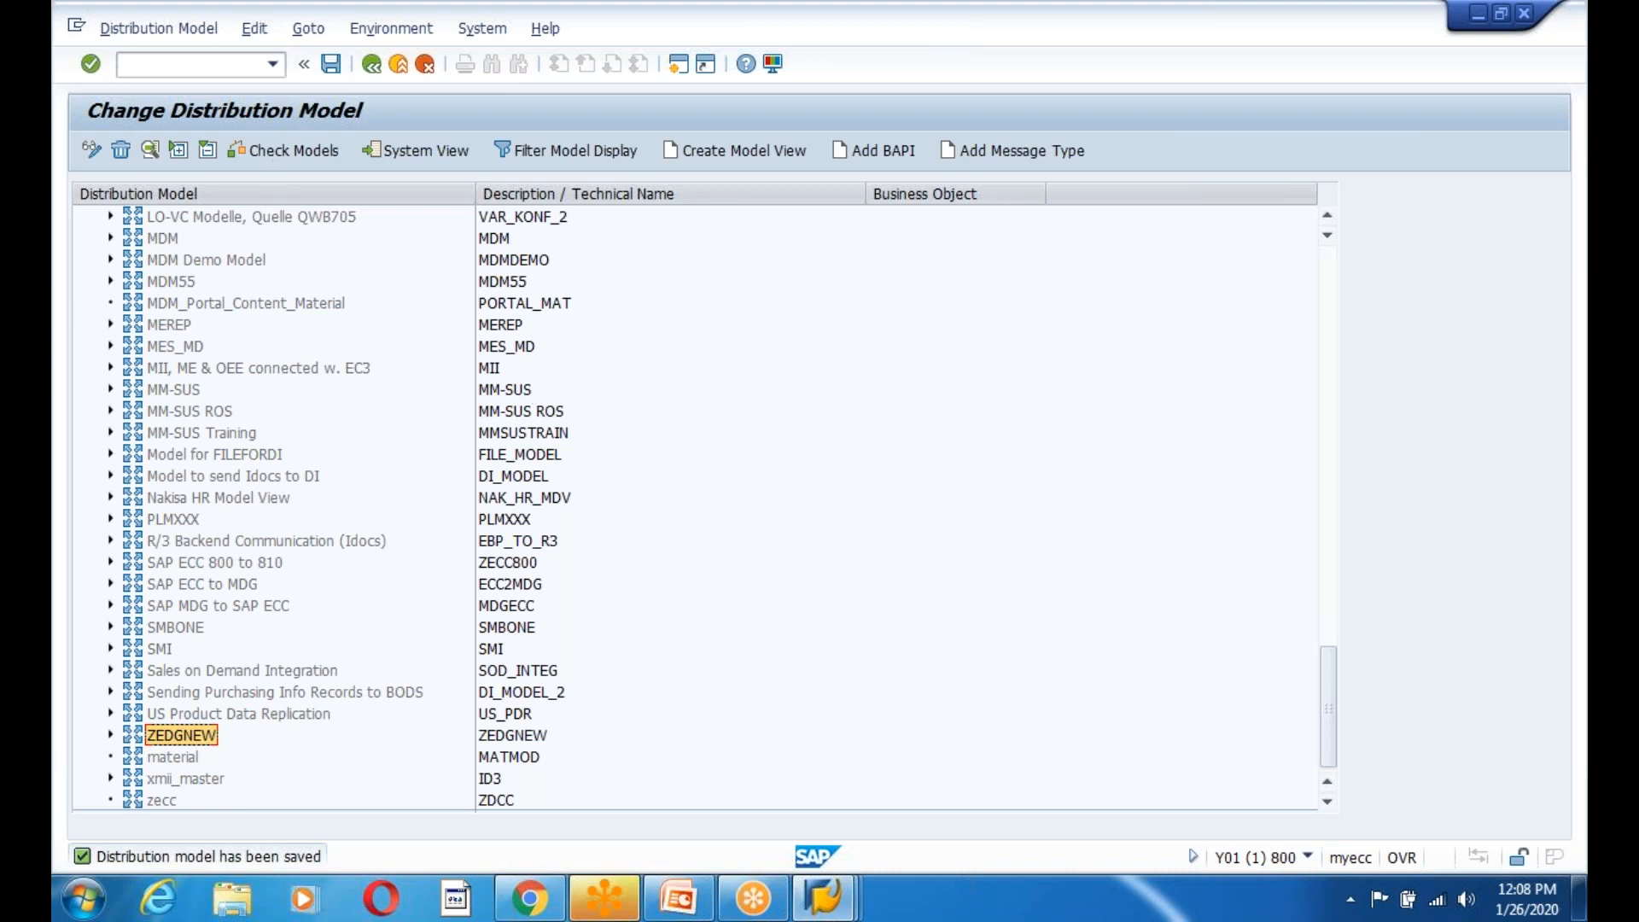
{"action": "left_click", "coordinate": [250, 31]}
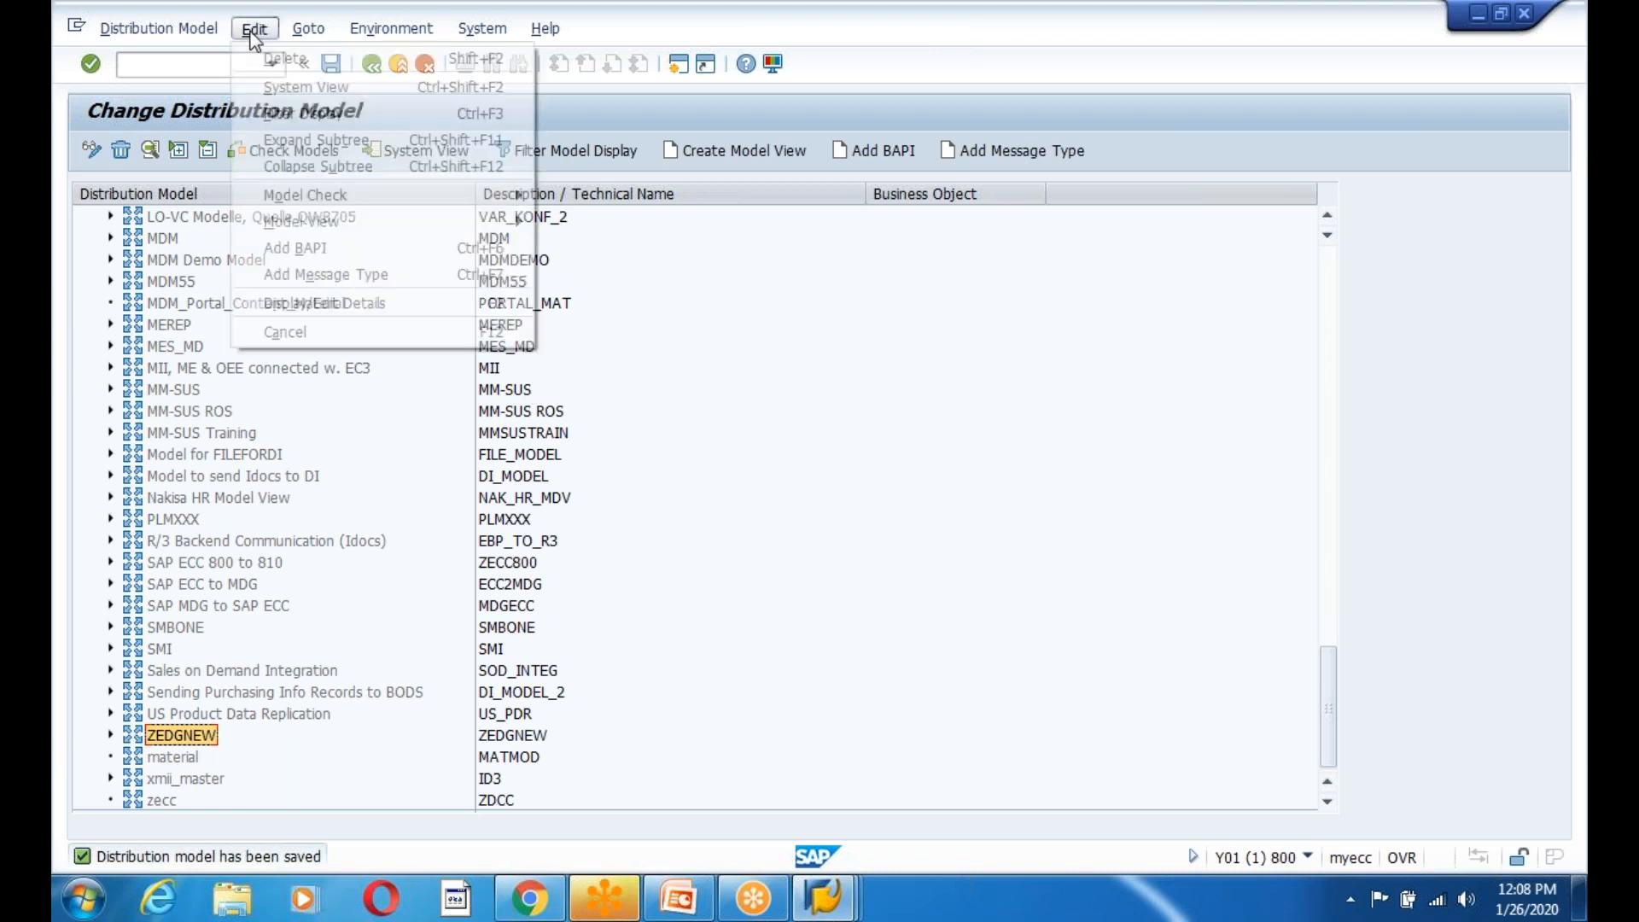
Distribute model view ZEDGNEW, confirm the receiver list, and go back to the model list.
{"action": "left_click", "coordinate": [815, 589]}
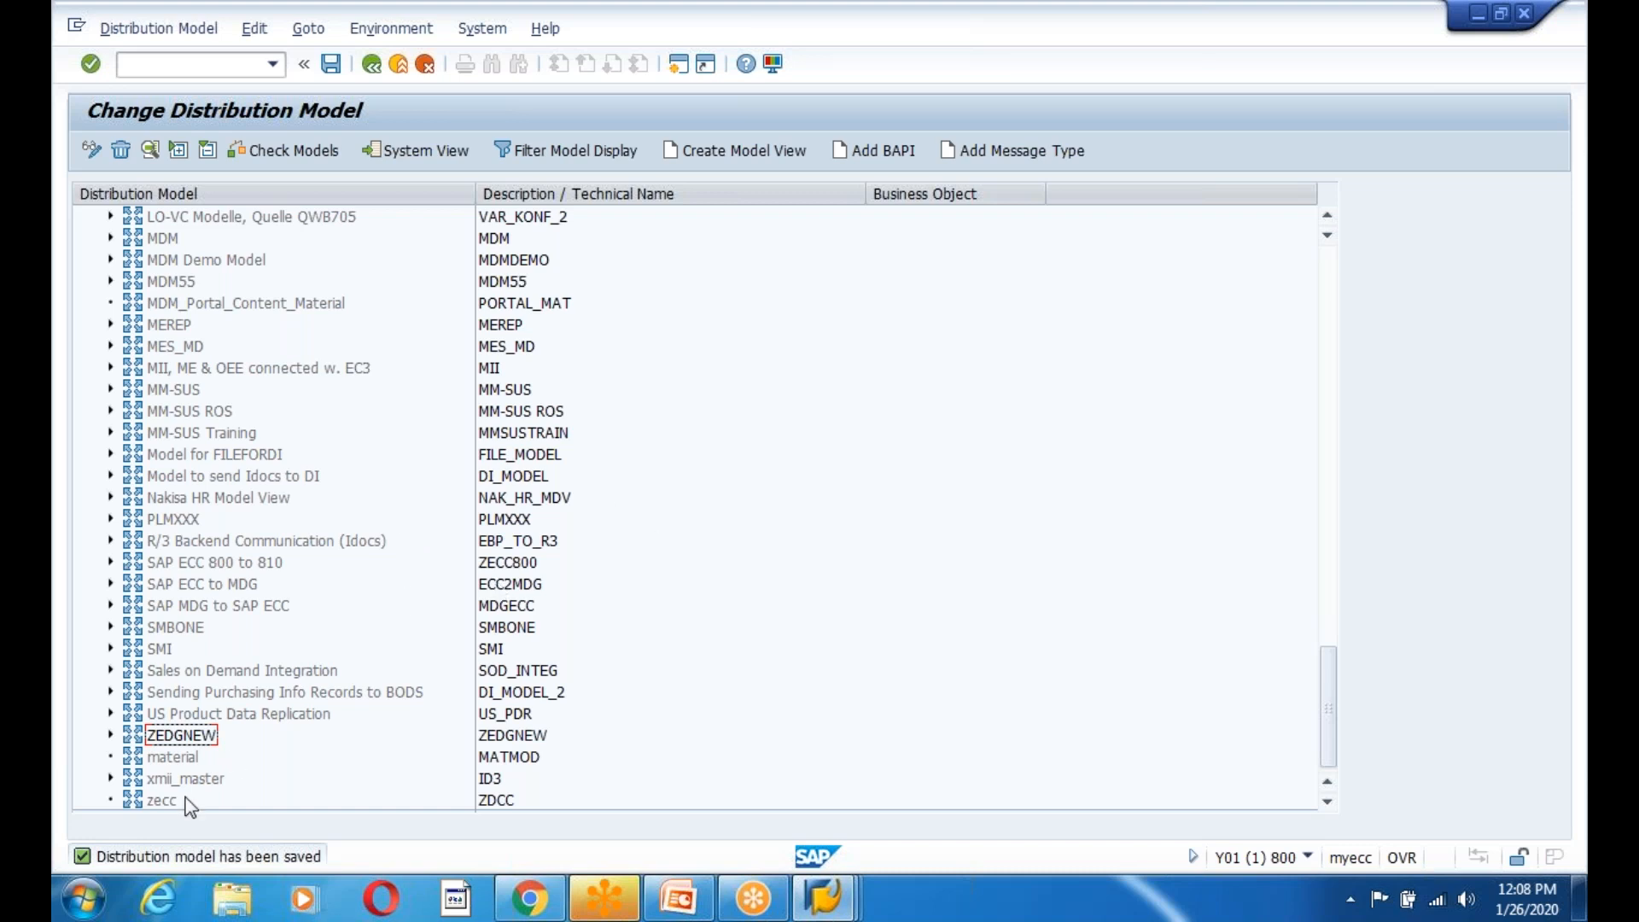
{"action": "left_click", "coordinate": [177, 736]}
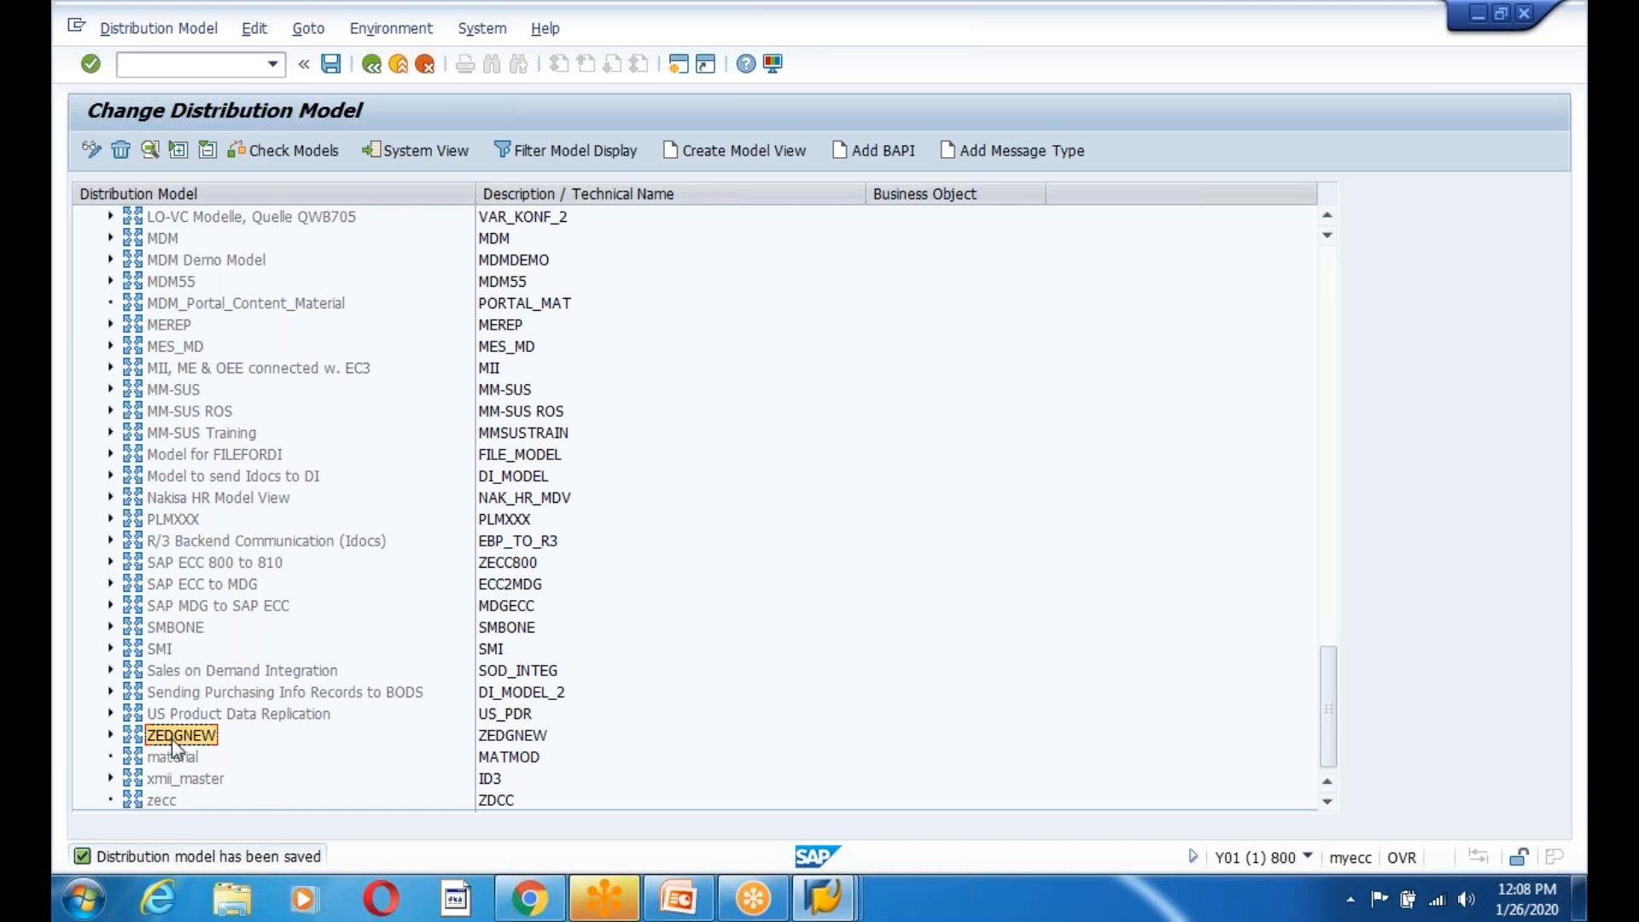
{"action": "left_click", "coordinate": [253, 29]}
{"action": "mouse_move", "coordinate": [431, 220]}
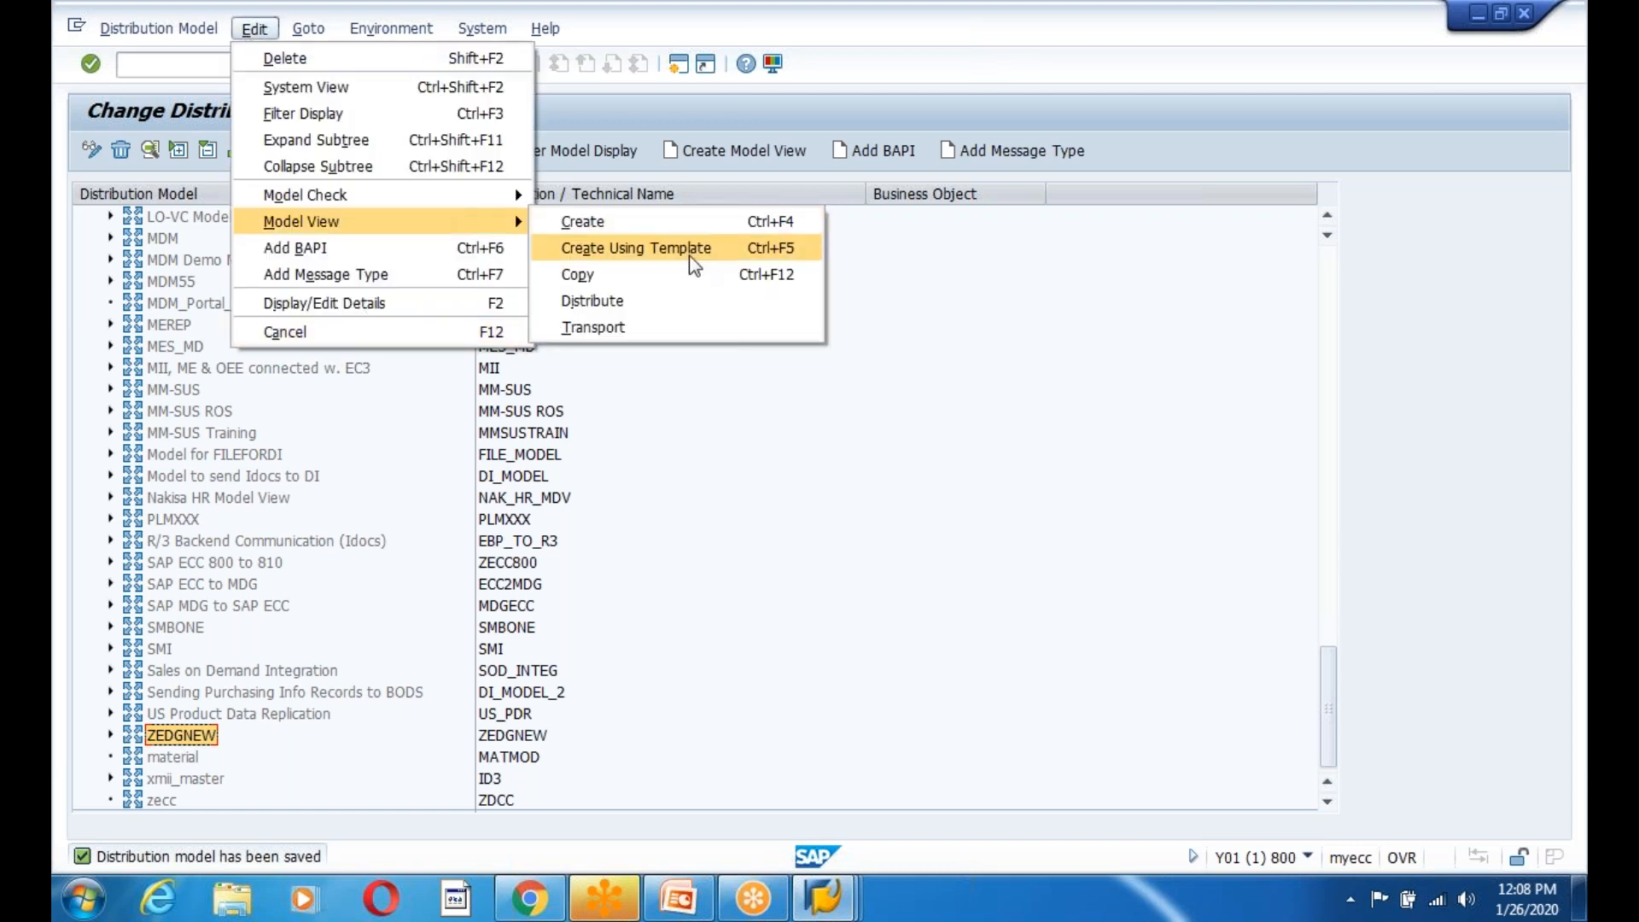
{"action": "left_click", "coordinate": [642, 299]}
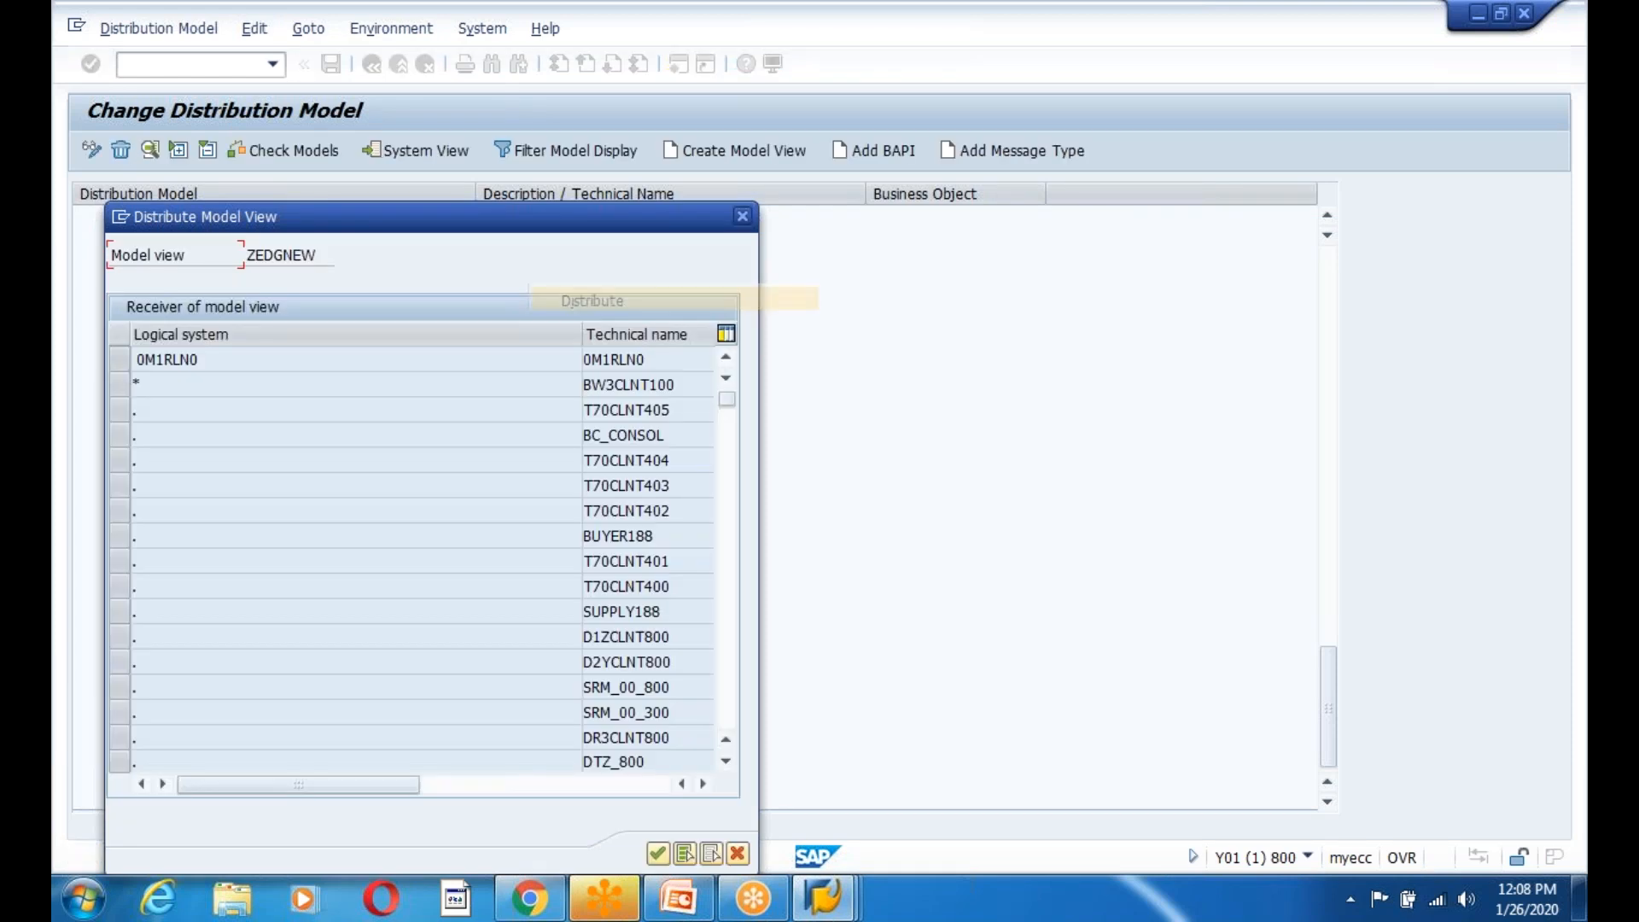
{"action": "left_click", "coordinate": [658, 854]}
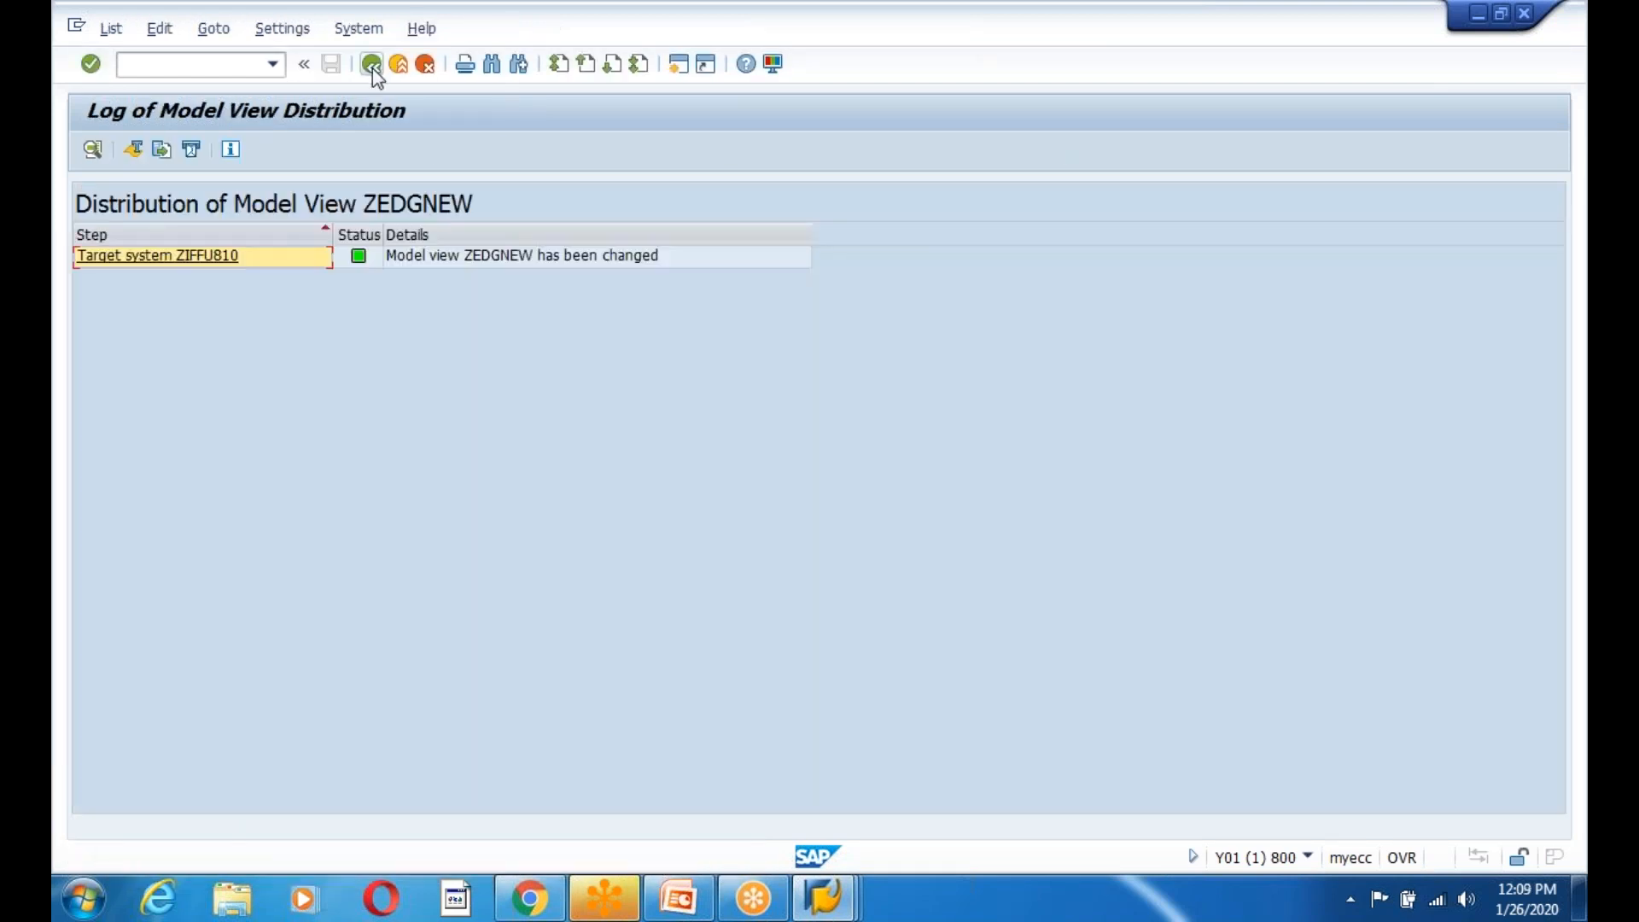
{"action": "left_click", "coordinate": [372, 66]}
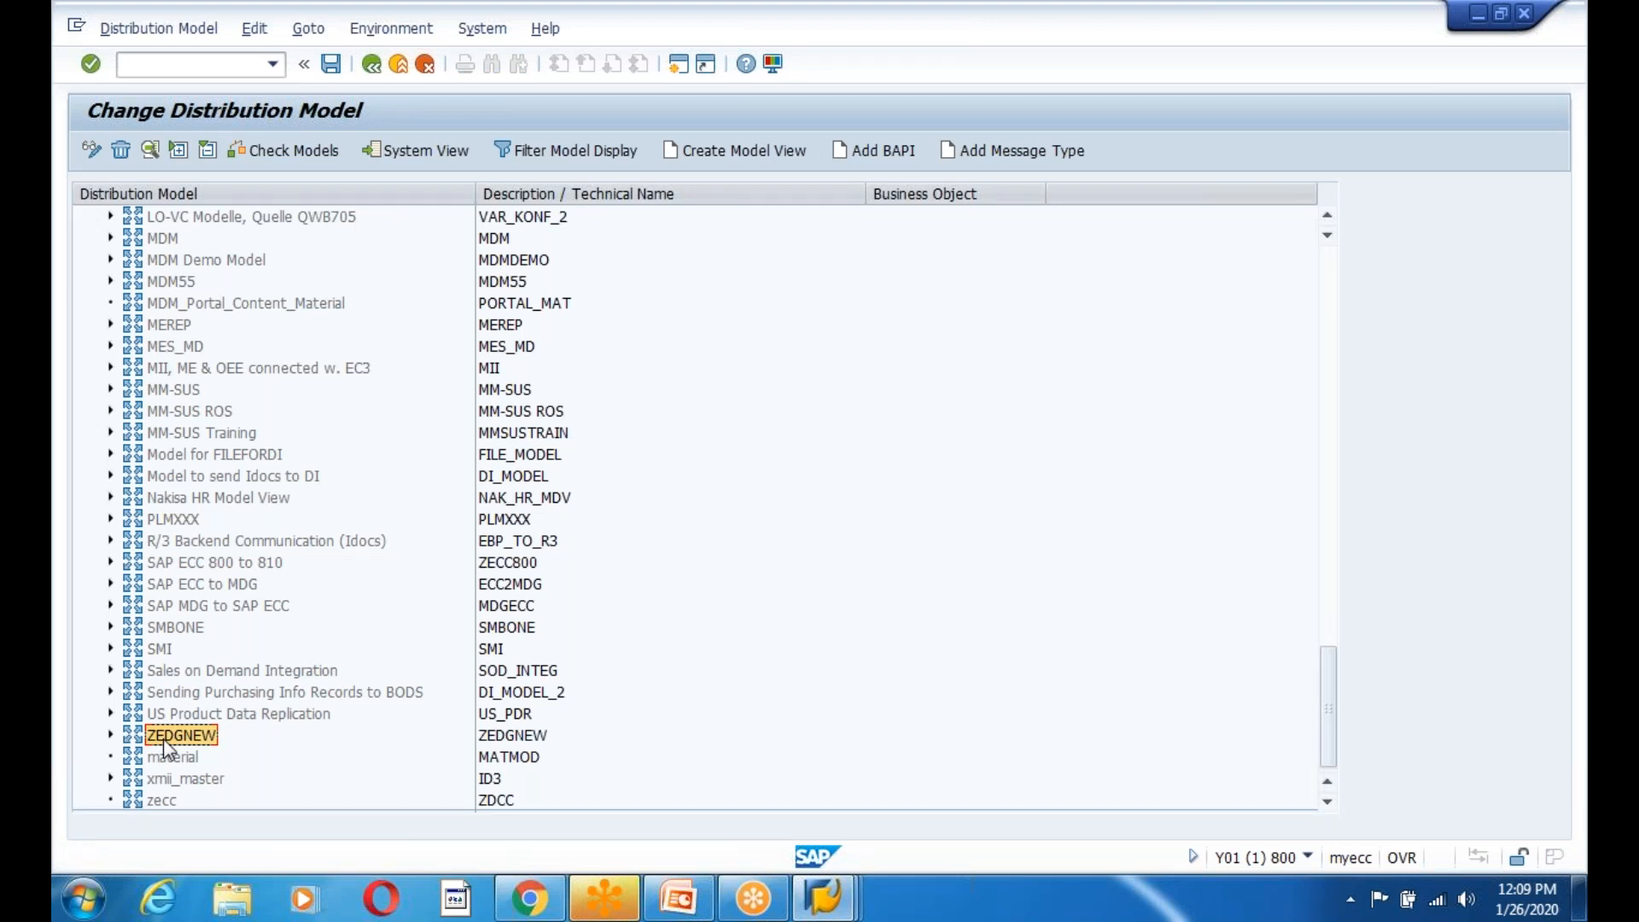
Bring up the CUSTOM IDOC slide and highlight the WE42 inbound and Outbound Process lines.
{"action": "left_click", "coordinate": [691, 911]}
{"action": "left_click", "coordinate": [739, 467]}
{"action": "left_click_drag", "start_coordinate": [850, 517], "coordinate": [940, 517]}
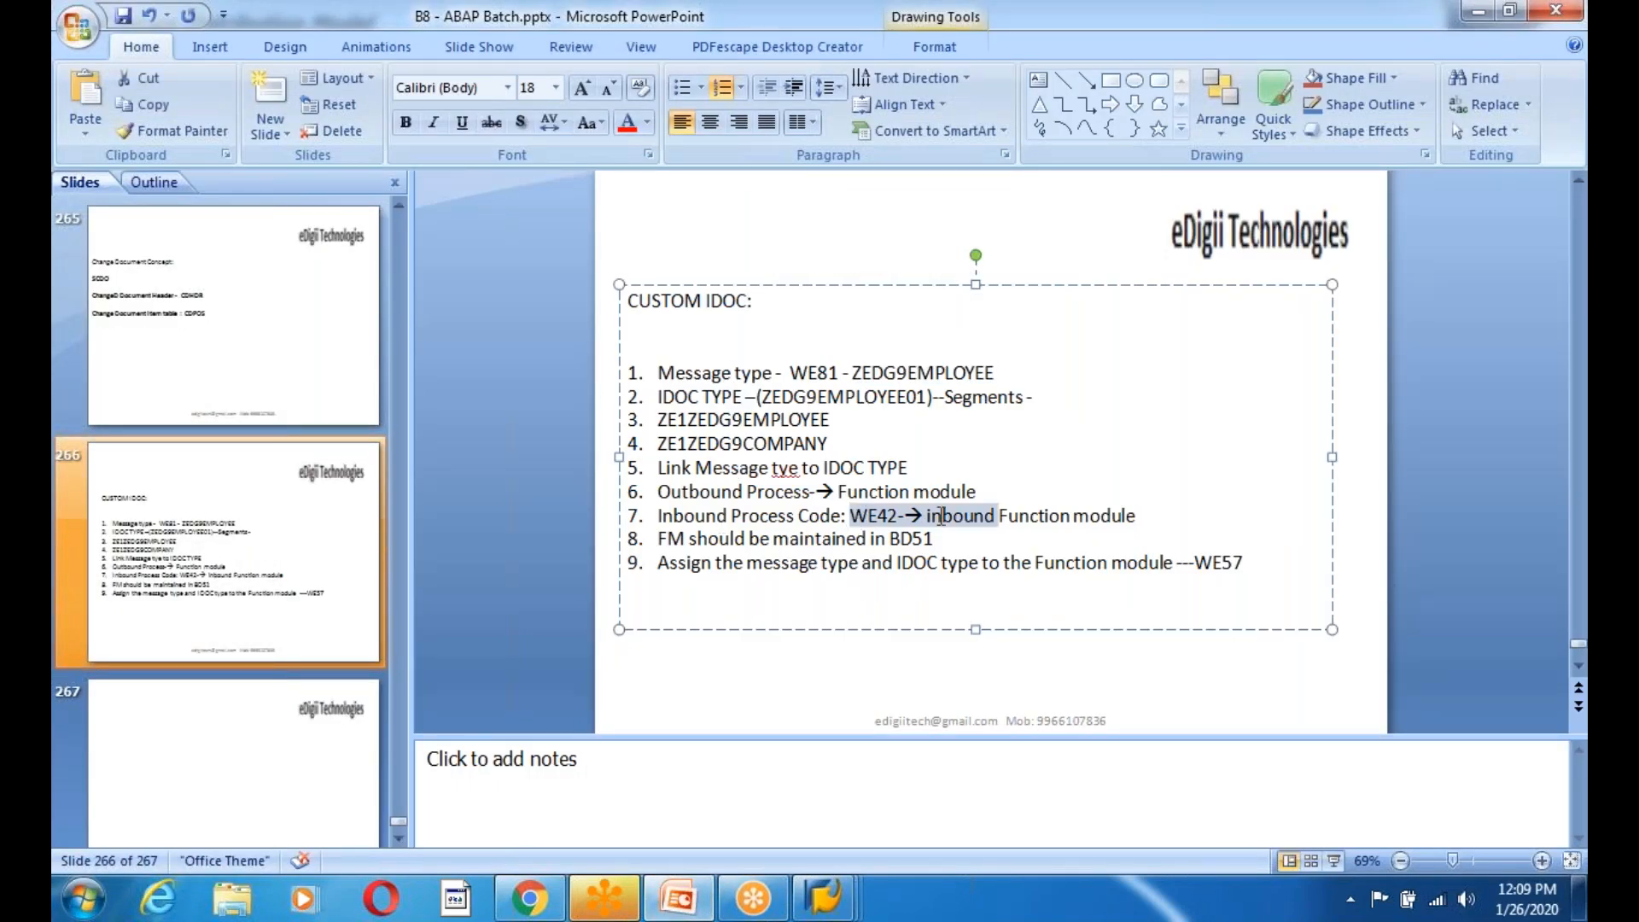
{"action": "left_click", "coordinate": [940, 550]}
{"action": "left_click_drag", "start_coordinate": [657, 492], "coordinate": [992, 494]}
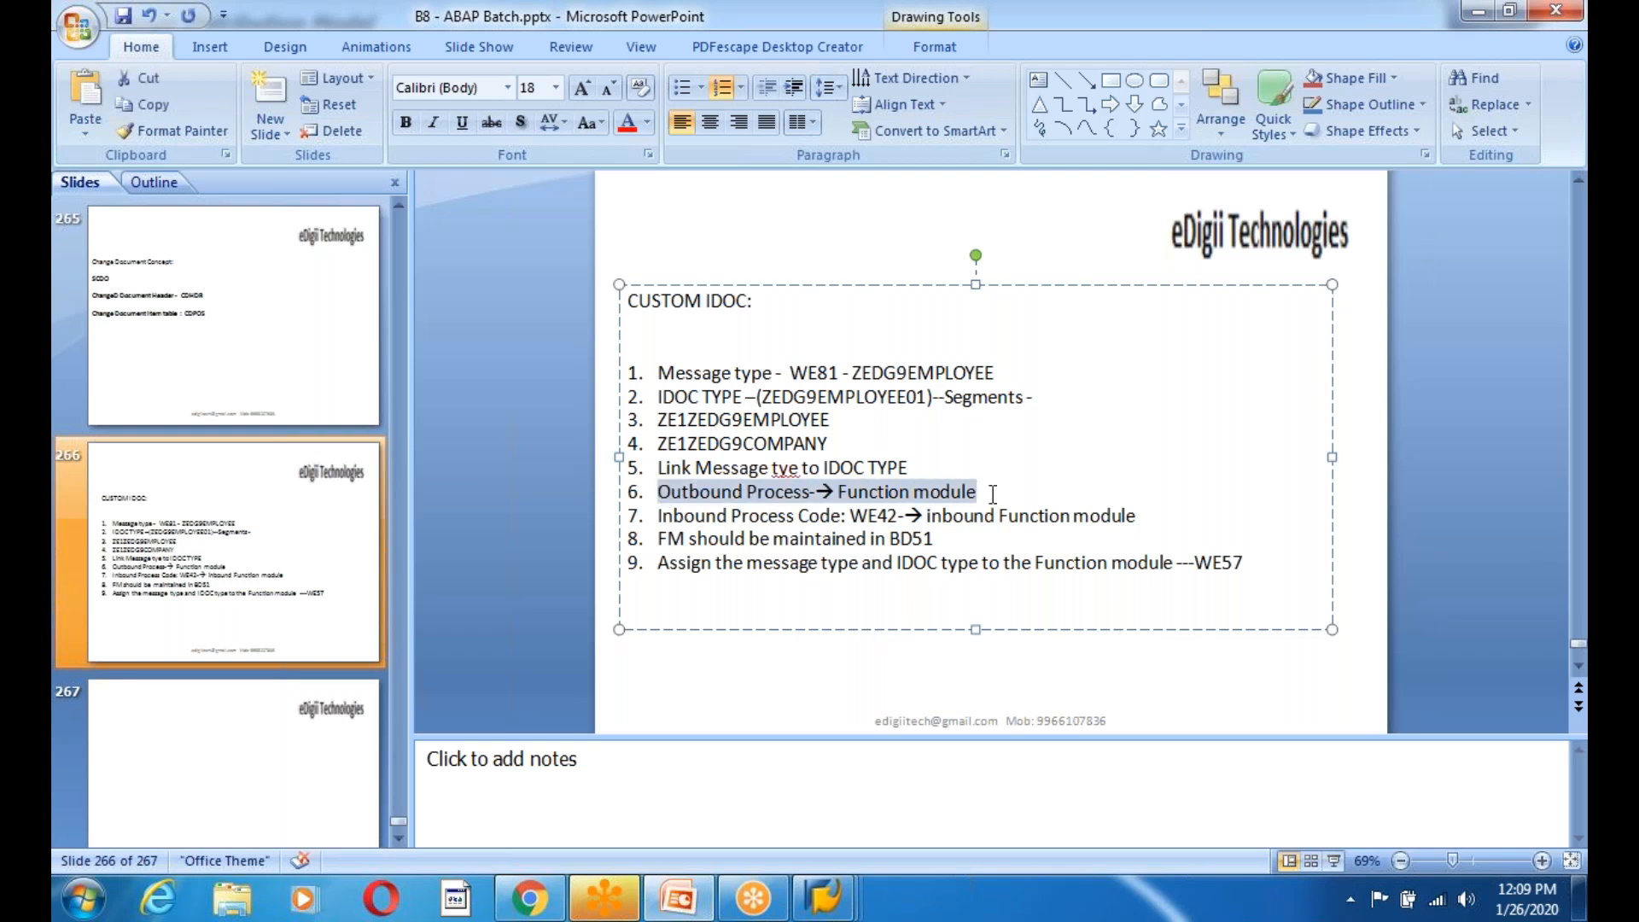
{"action": "left_click", "coordinate": [718, 536]}
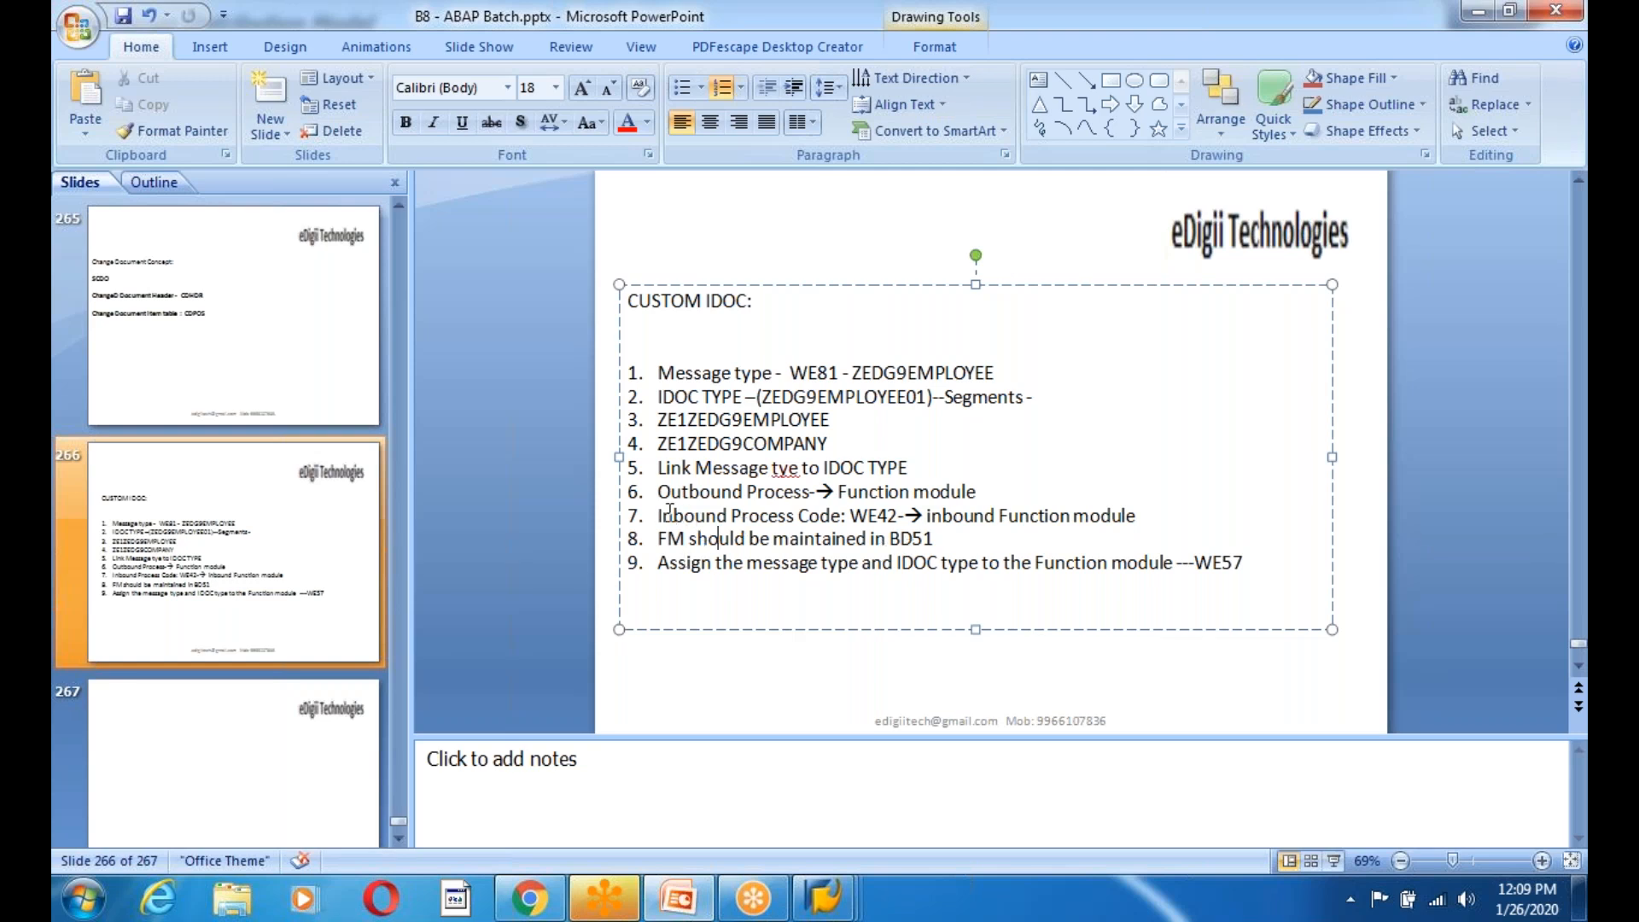
Highlight the outbound process line and the inbound Function module step on line 7.
{"action": "left_click_drag", "start_coordinate": [656, 491], "coordinate": [978, 493]}
{"action": "left_click_drag", "start_coordinate": [659, 518], "coordinate": [1167, 517]}
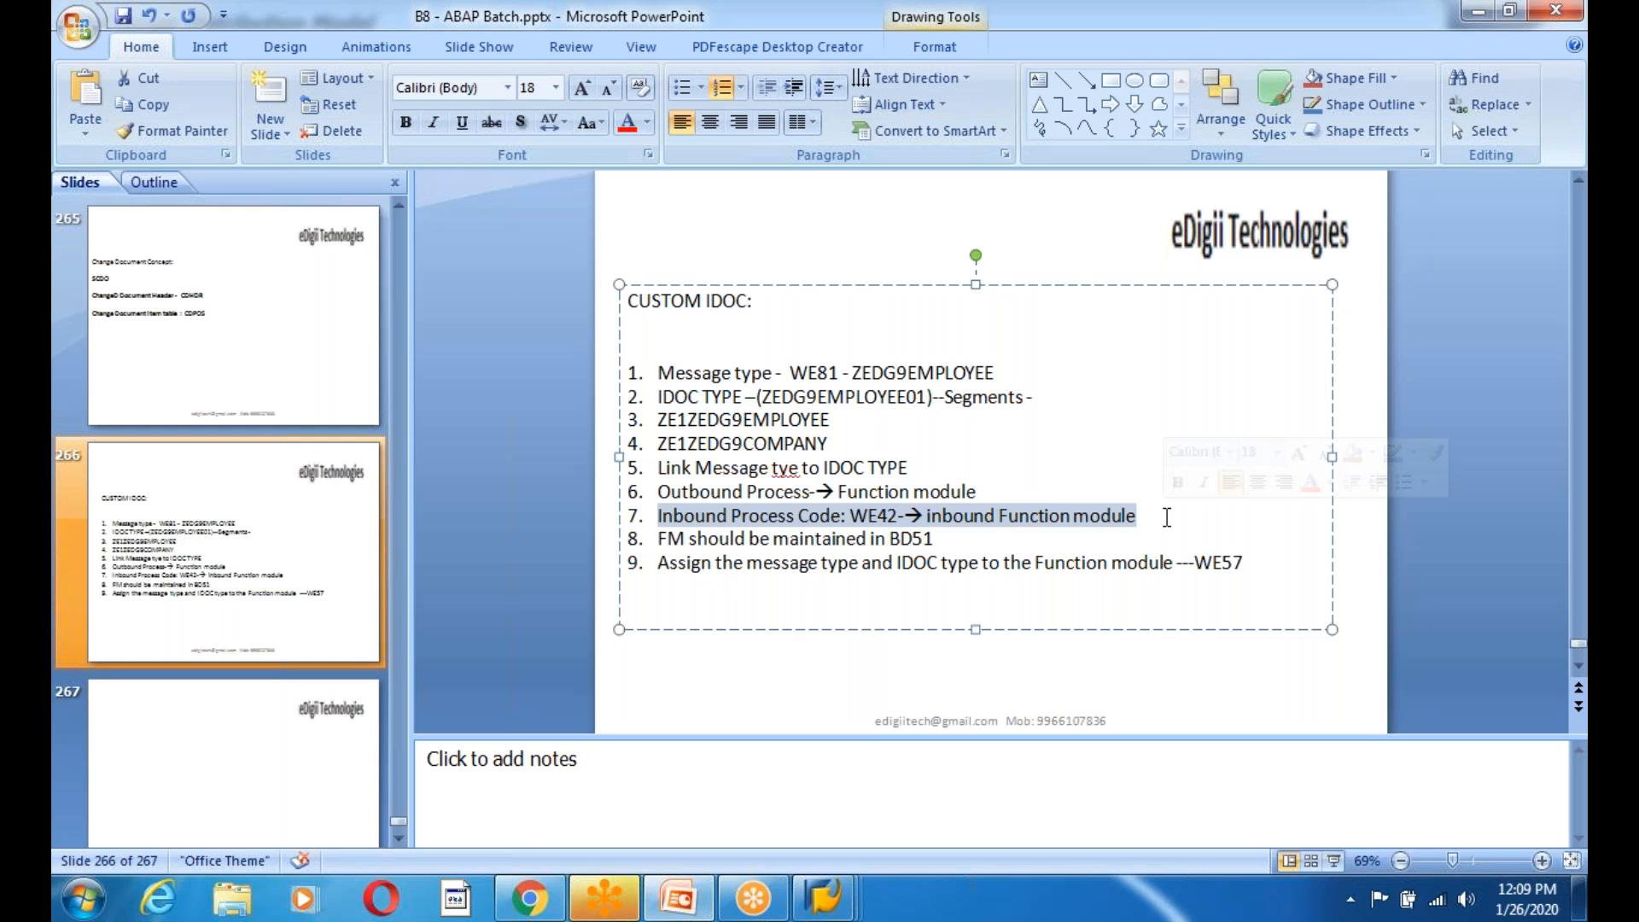
{"action": "left_click", "coordinate": [992, 543]}
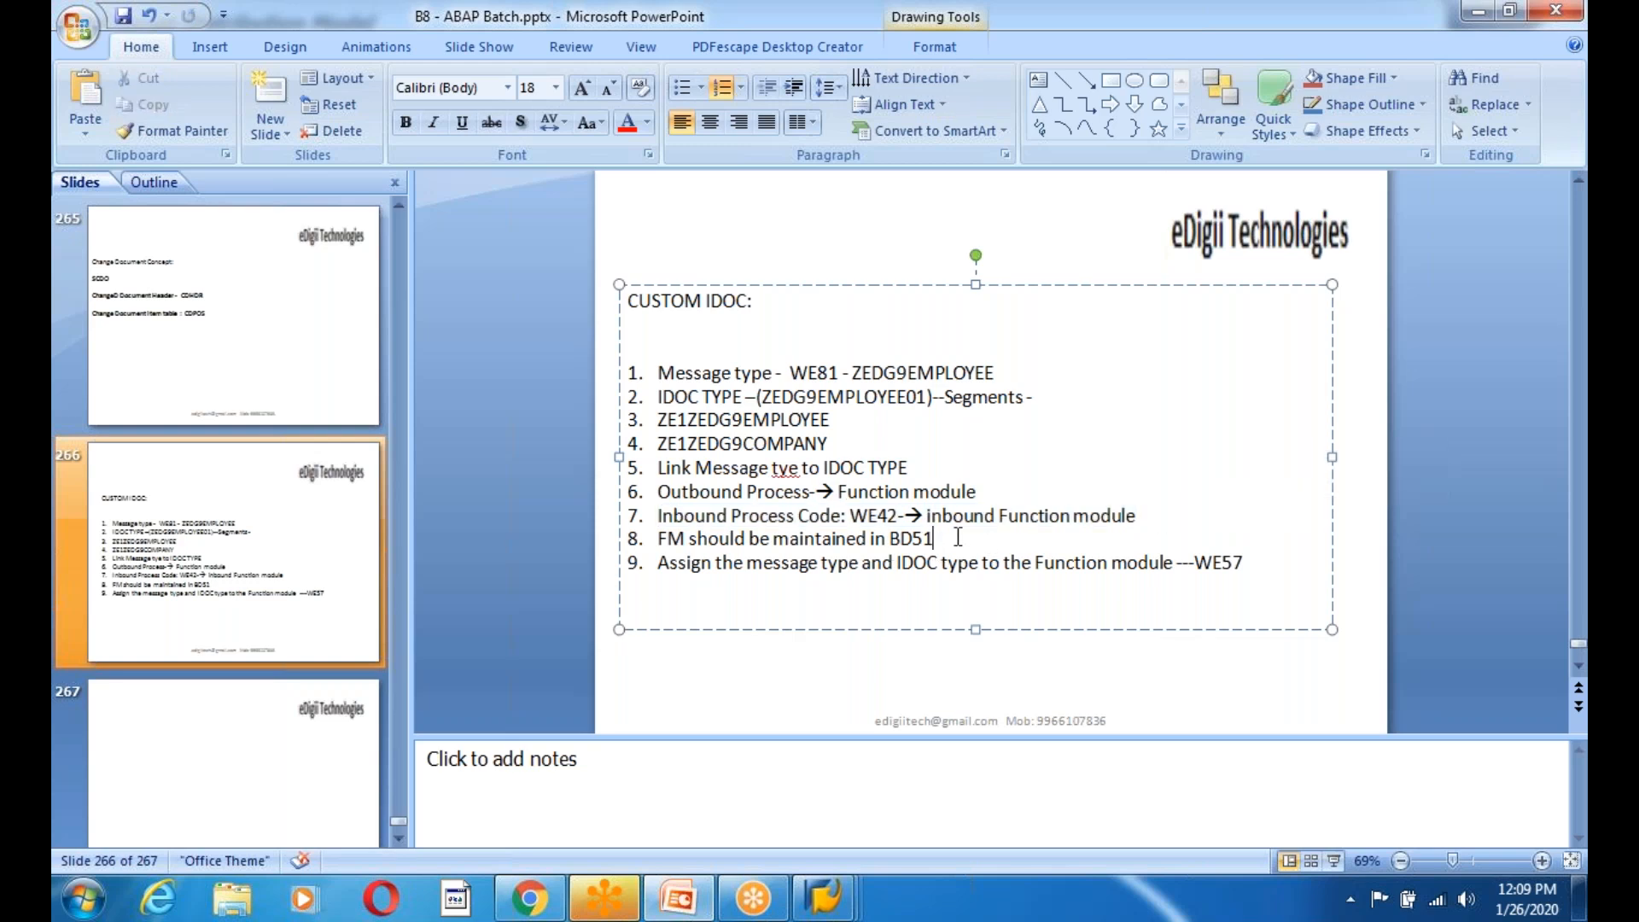
{"action": "left_click_drag", "start_coordinate": [927, 516], "coordinate": [1135, 515]}
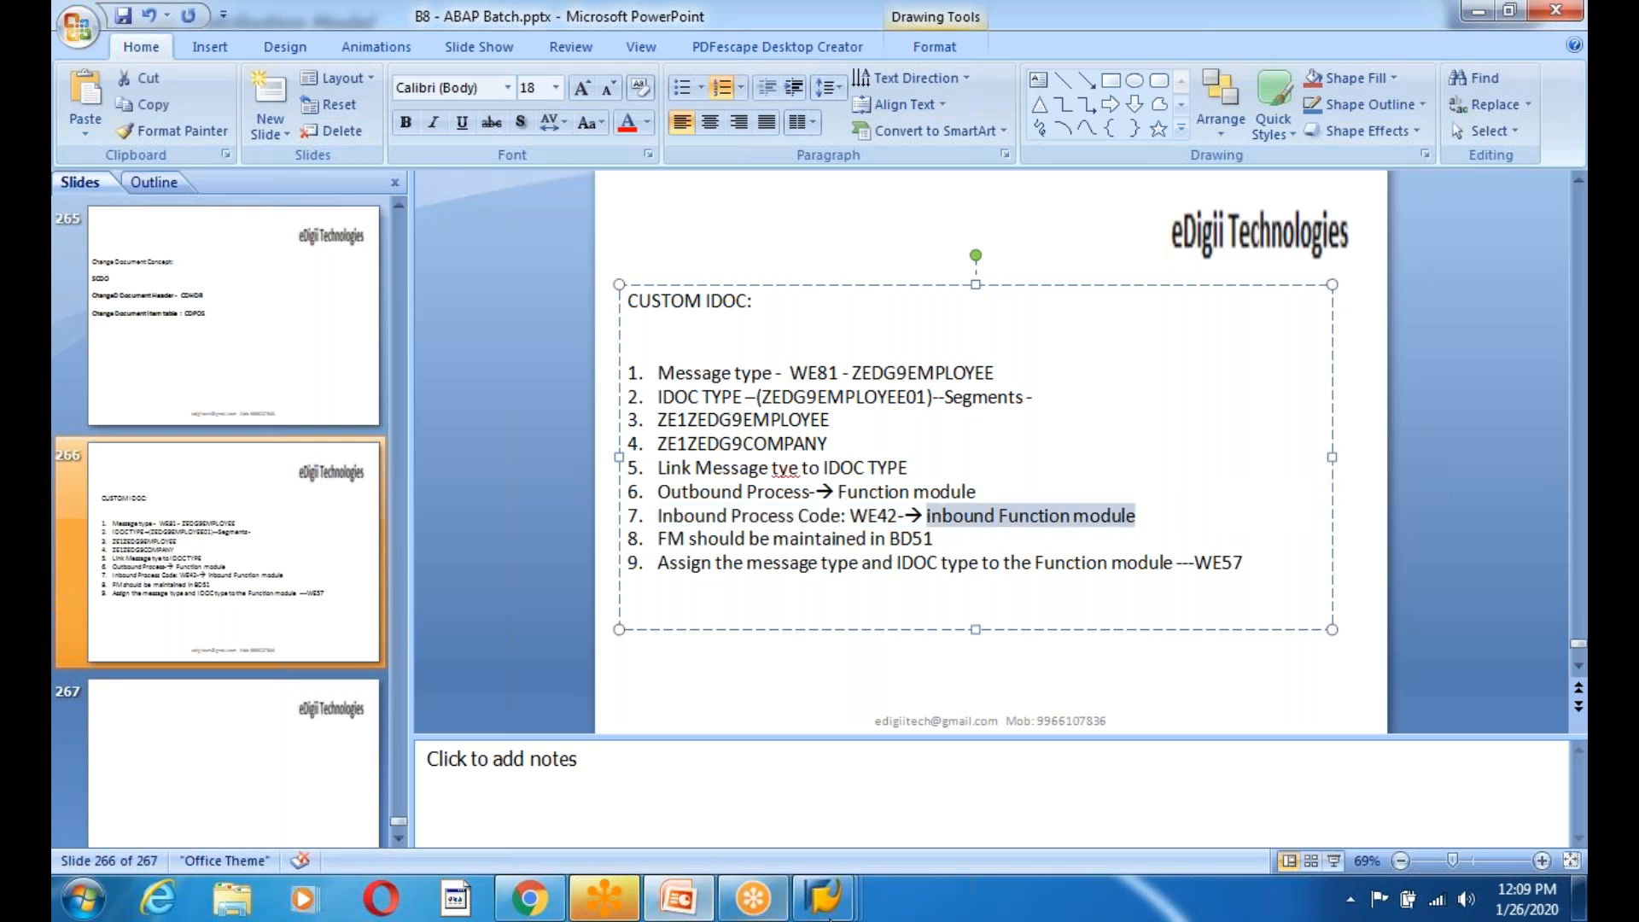
{"action": "left_click", "coordinate": [828, 898]}
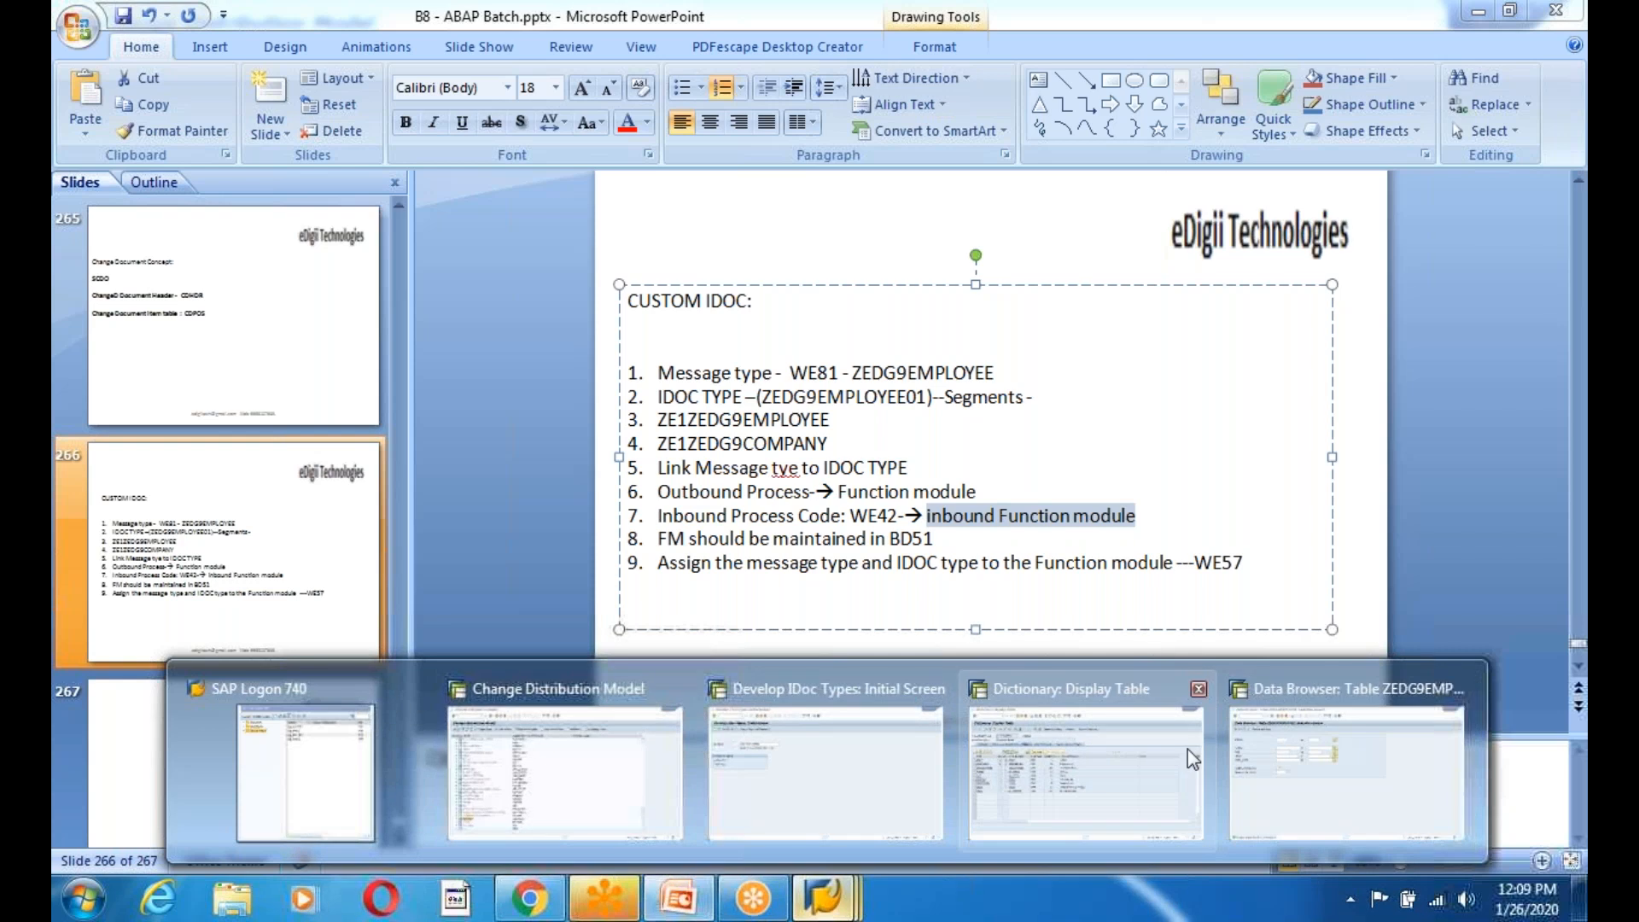
Return to SAP, run SE37 for the Function Builder, and choose Create Group.
{"action": "left_click", "coordinate": [1263, 794]}
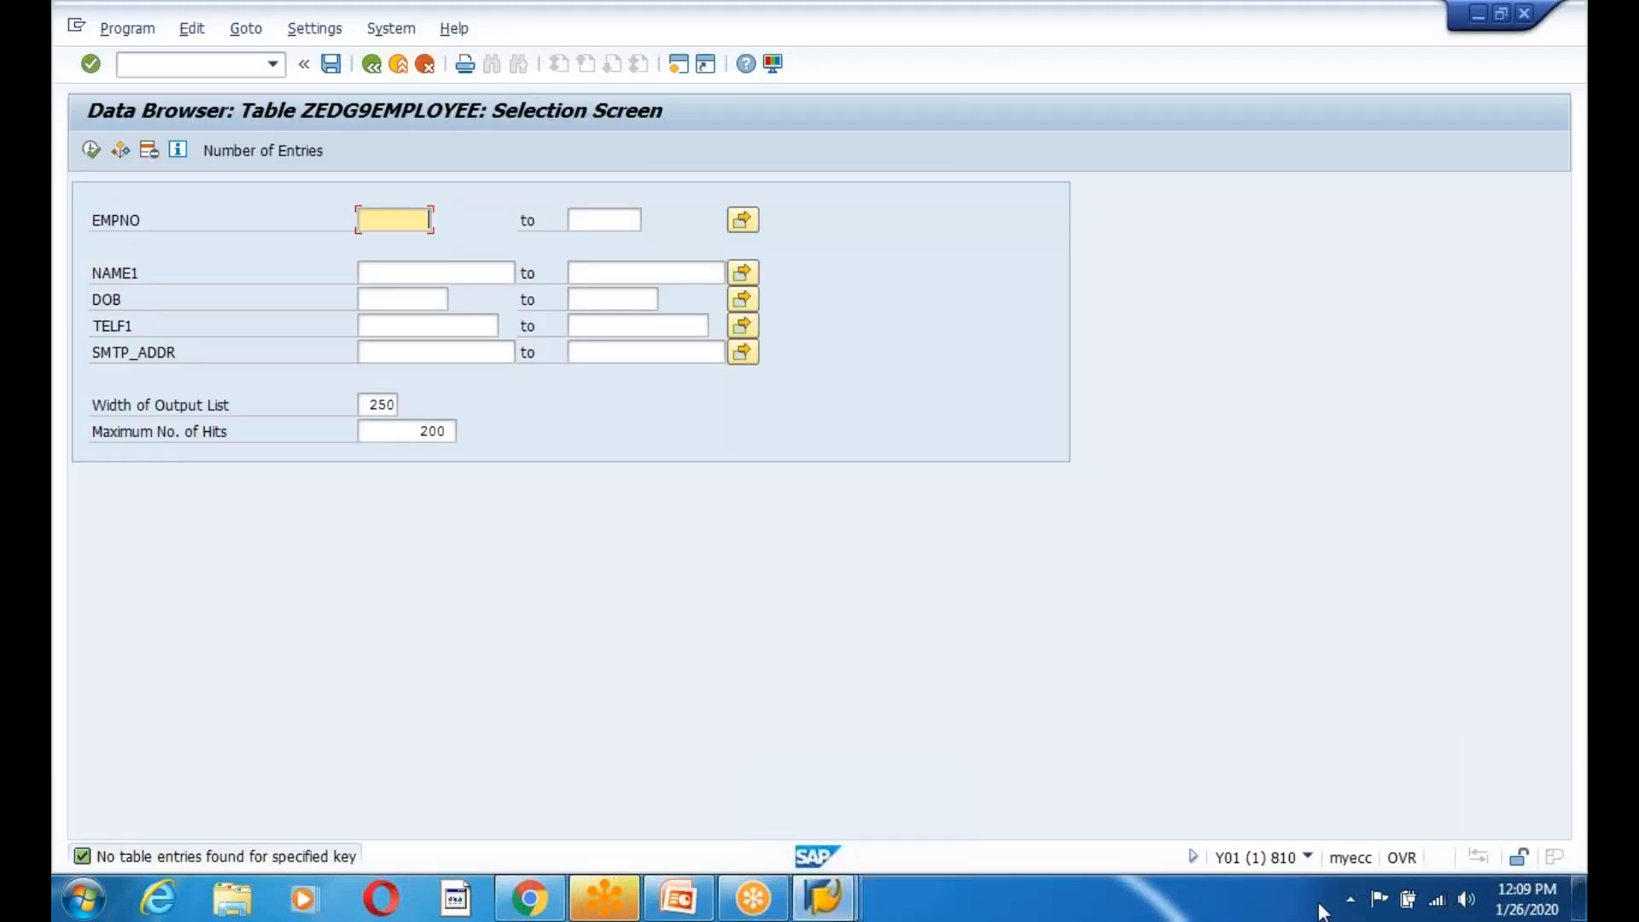
{"action": "left_click", "coordinate": [372, 64]}
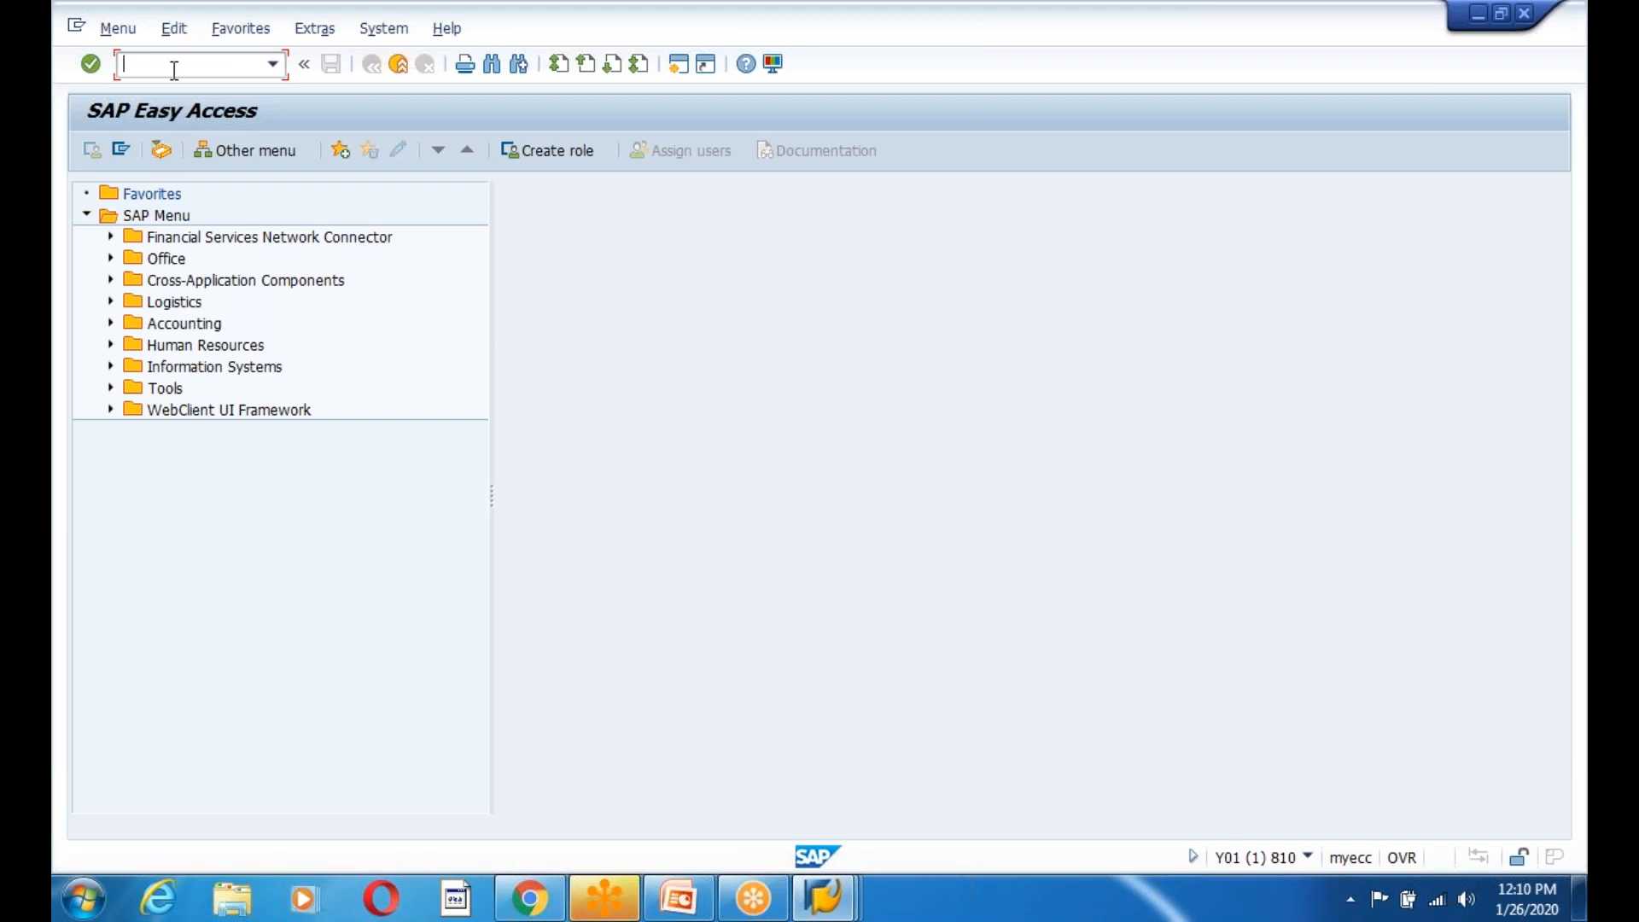
{"action": "type", "text": "se37"}
{"action": "key", "text": "Return"}
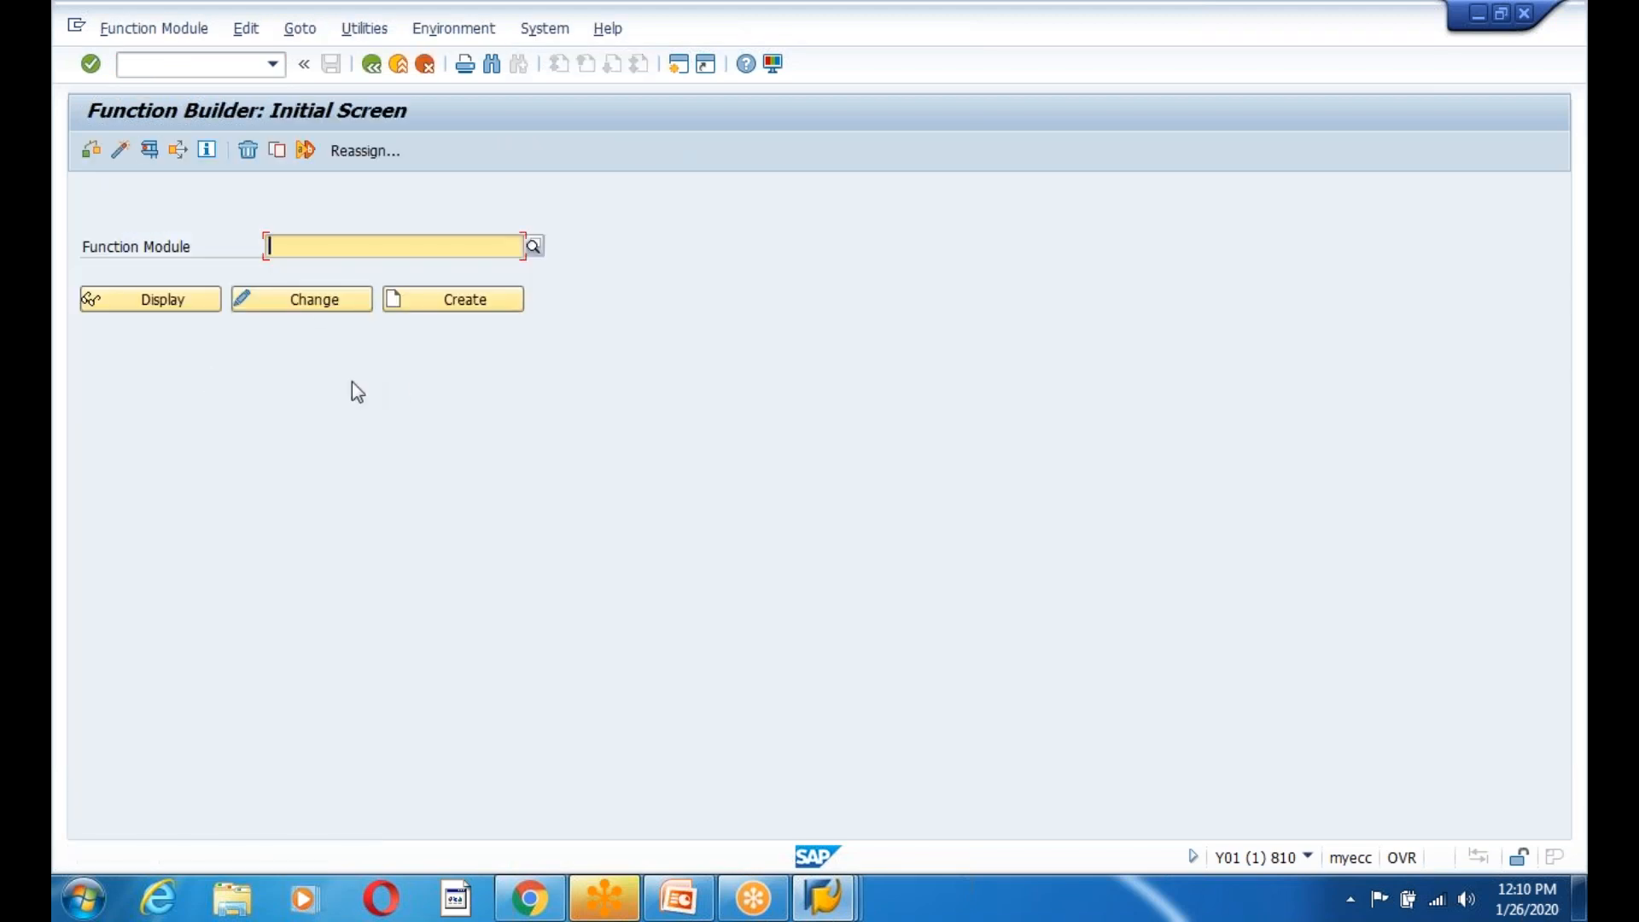
{"action": "left_click", "coordinate": [296, 32]}
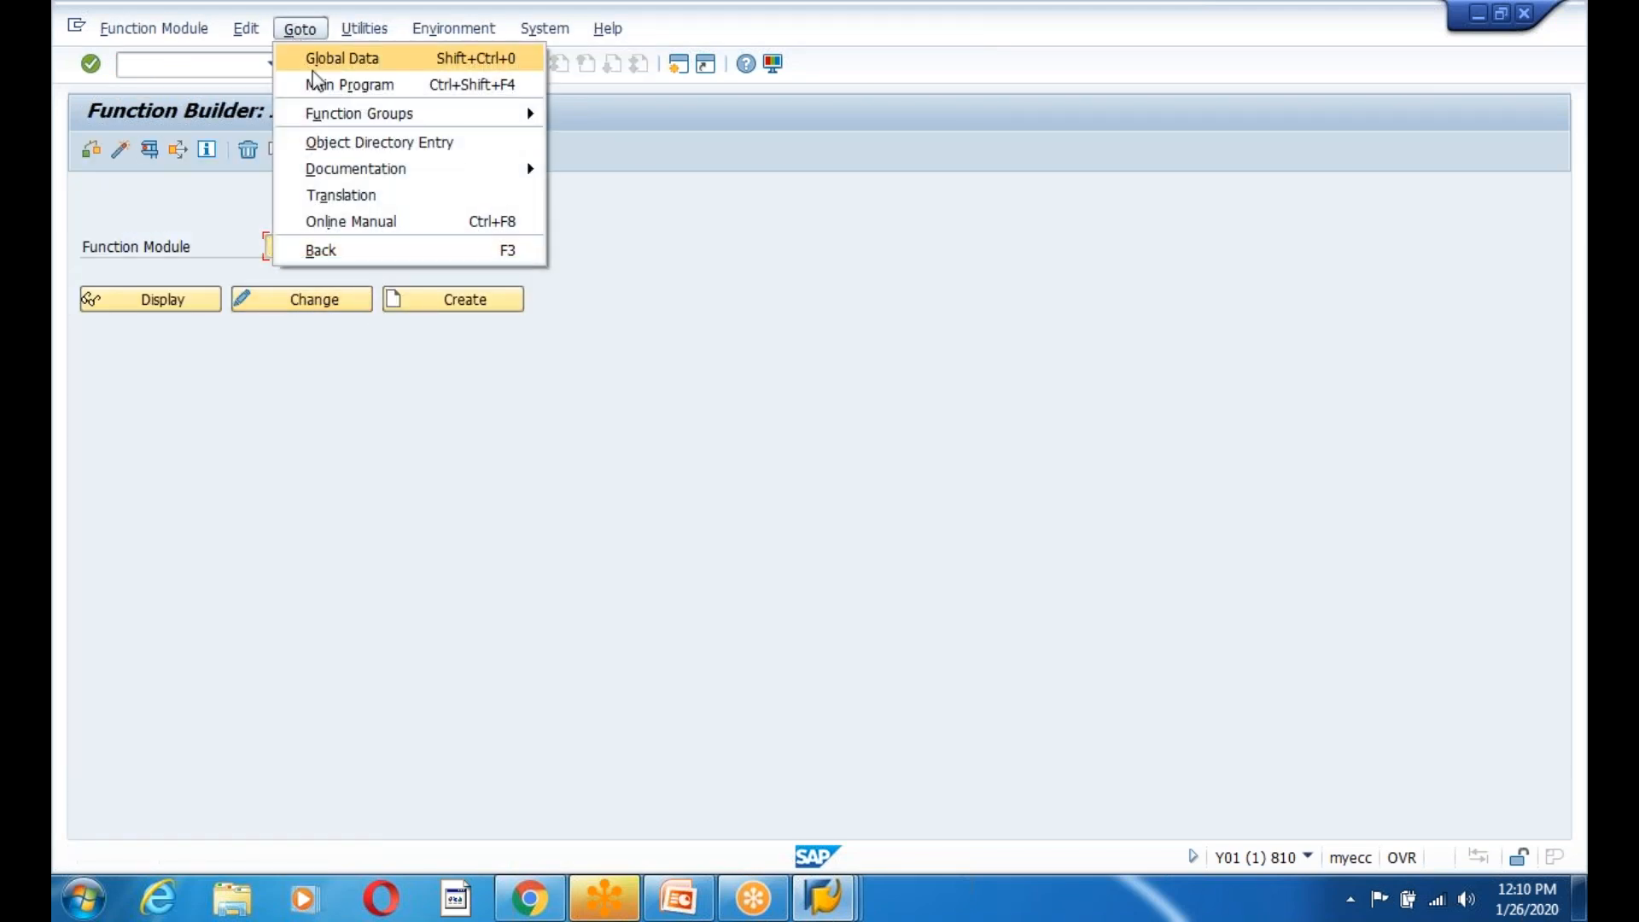
{"action": "left_click", "coordinate": [651, 120]}
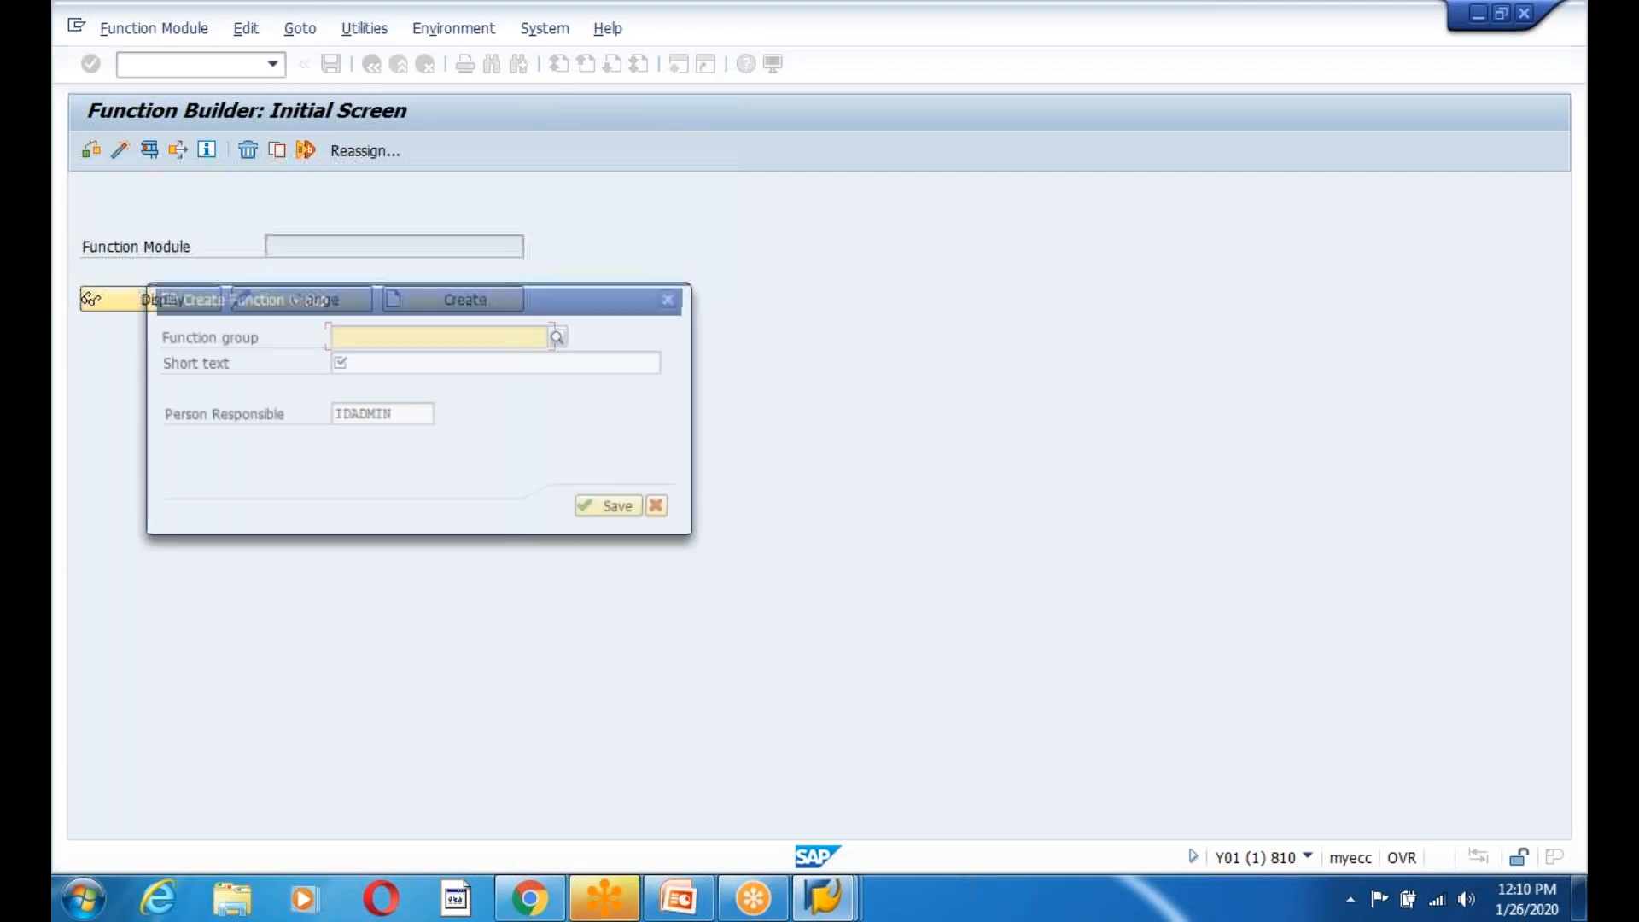
Enter function group ZIDOCEMPOLOYEE with short text 'Employee Inbound Idoc FG', then copy the group name.
{"action": "left_click", "coordinate": [339, 359]}
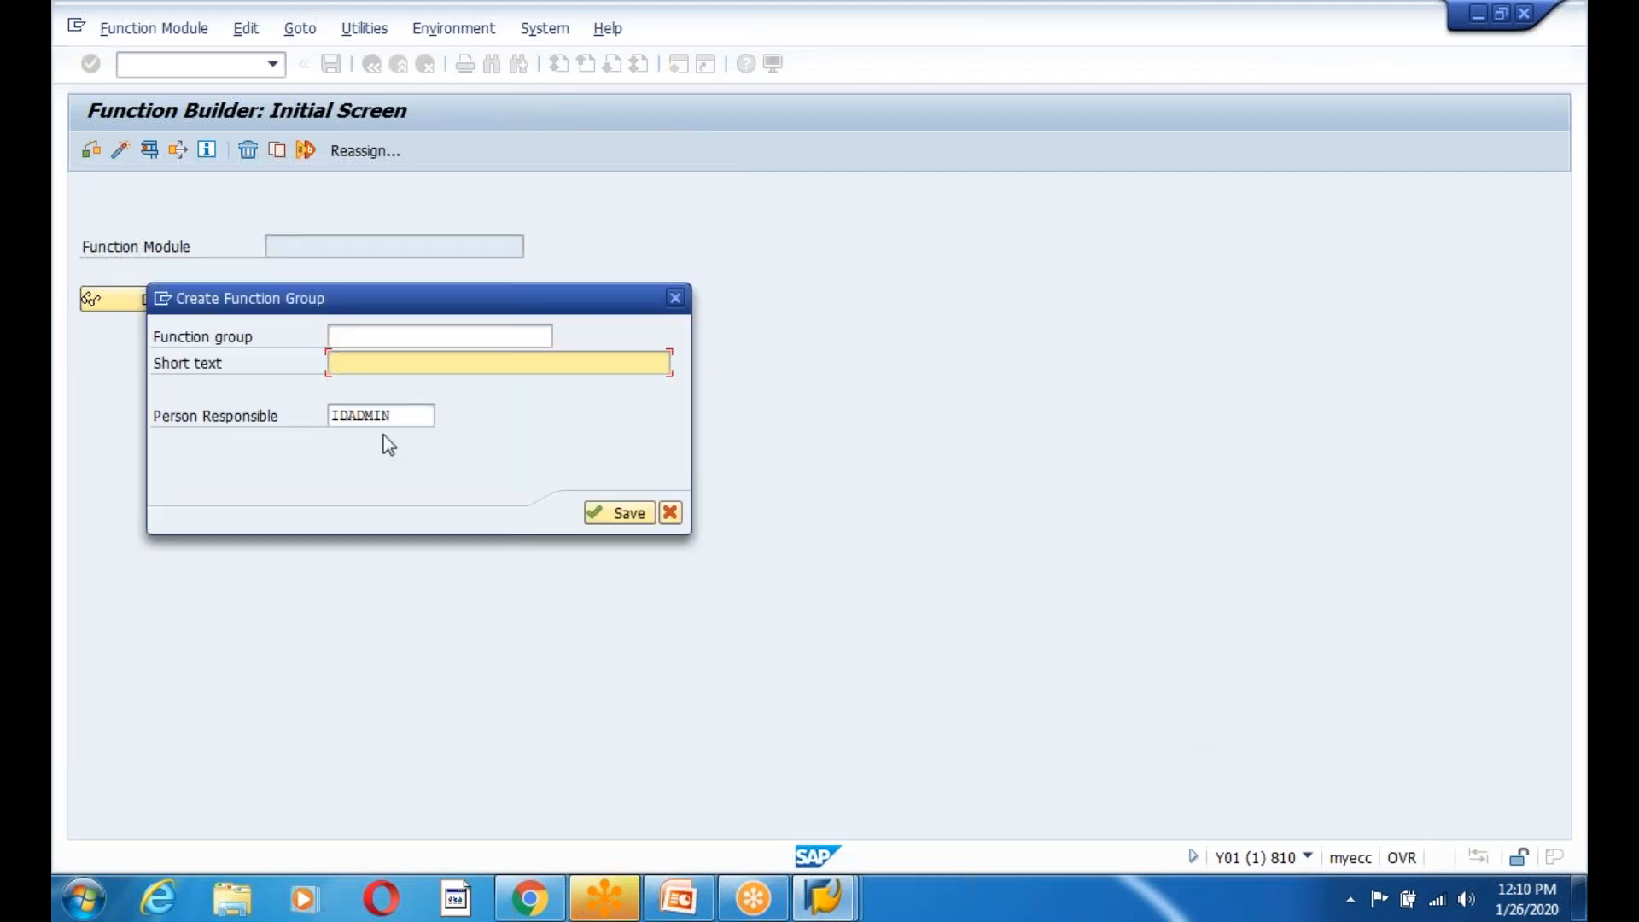
{"action": "left_click", "coordinate": [378, 338]}
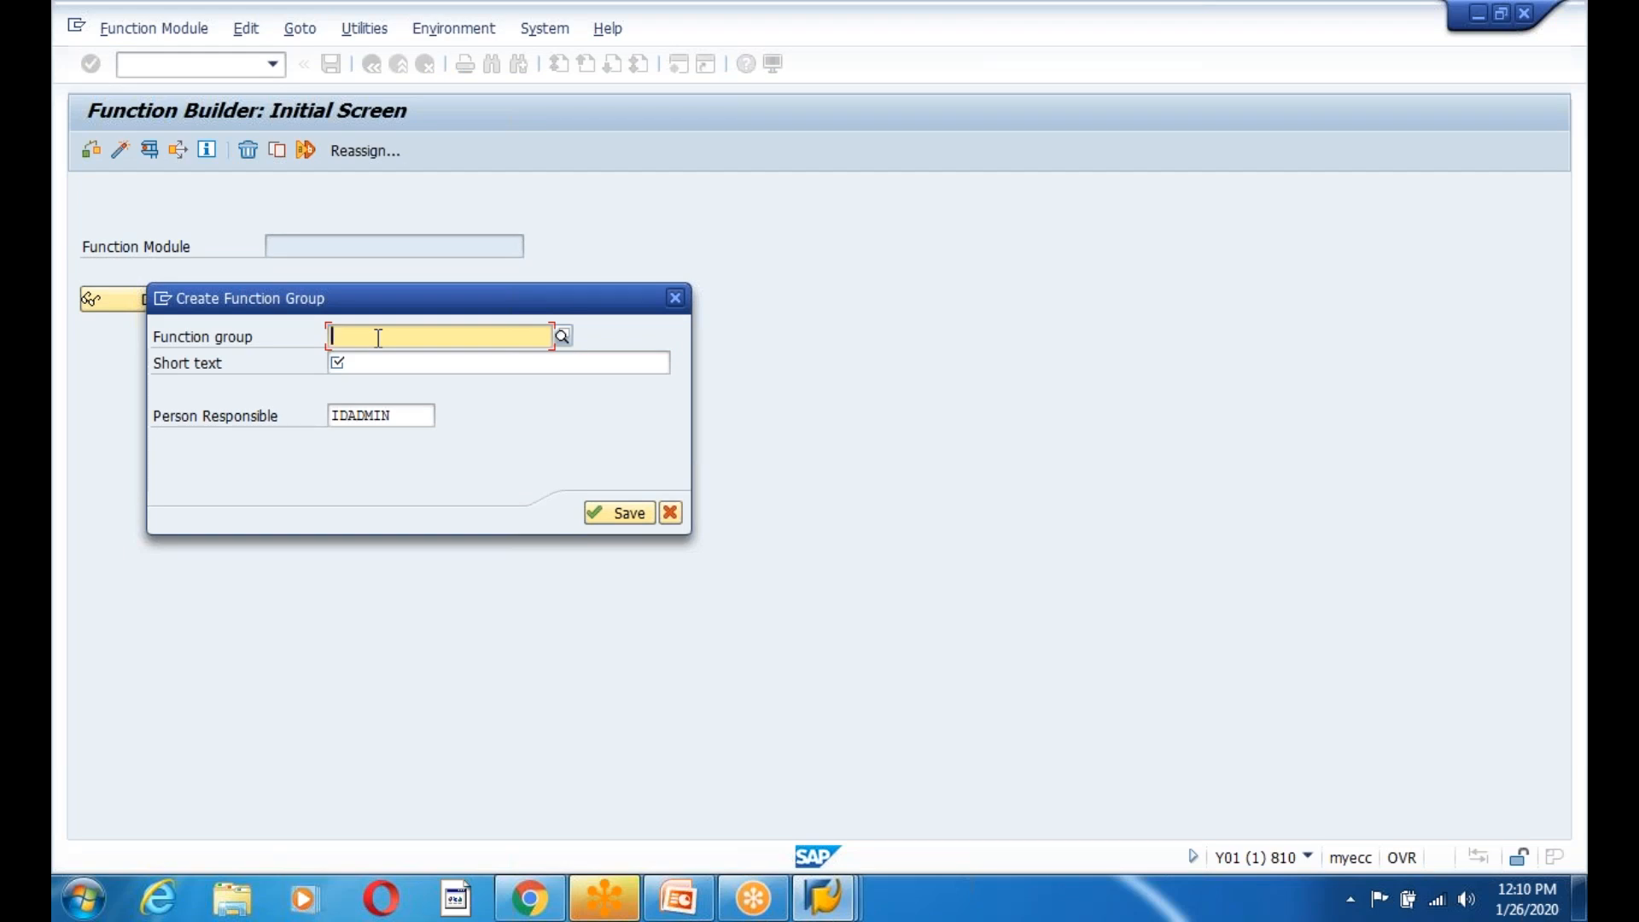
{"action": "type", "text": "Z"}
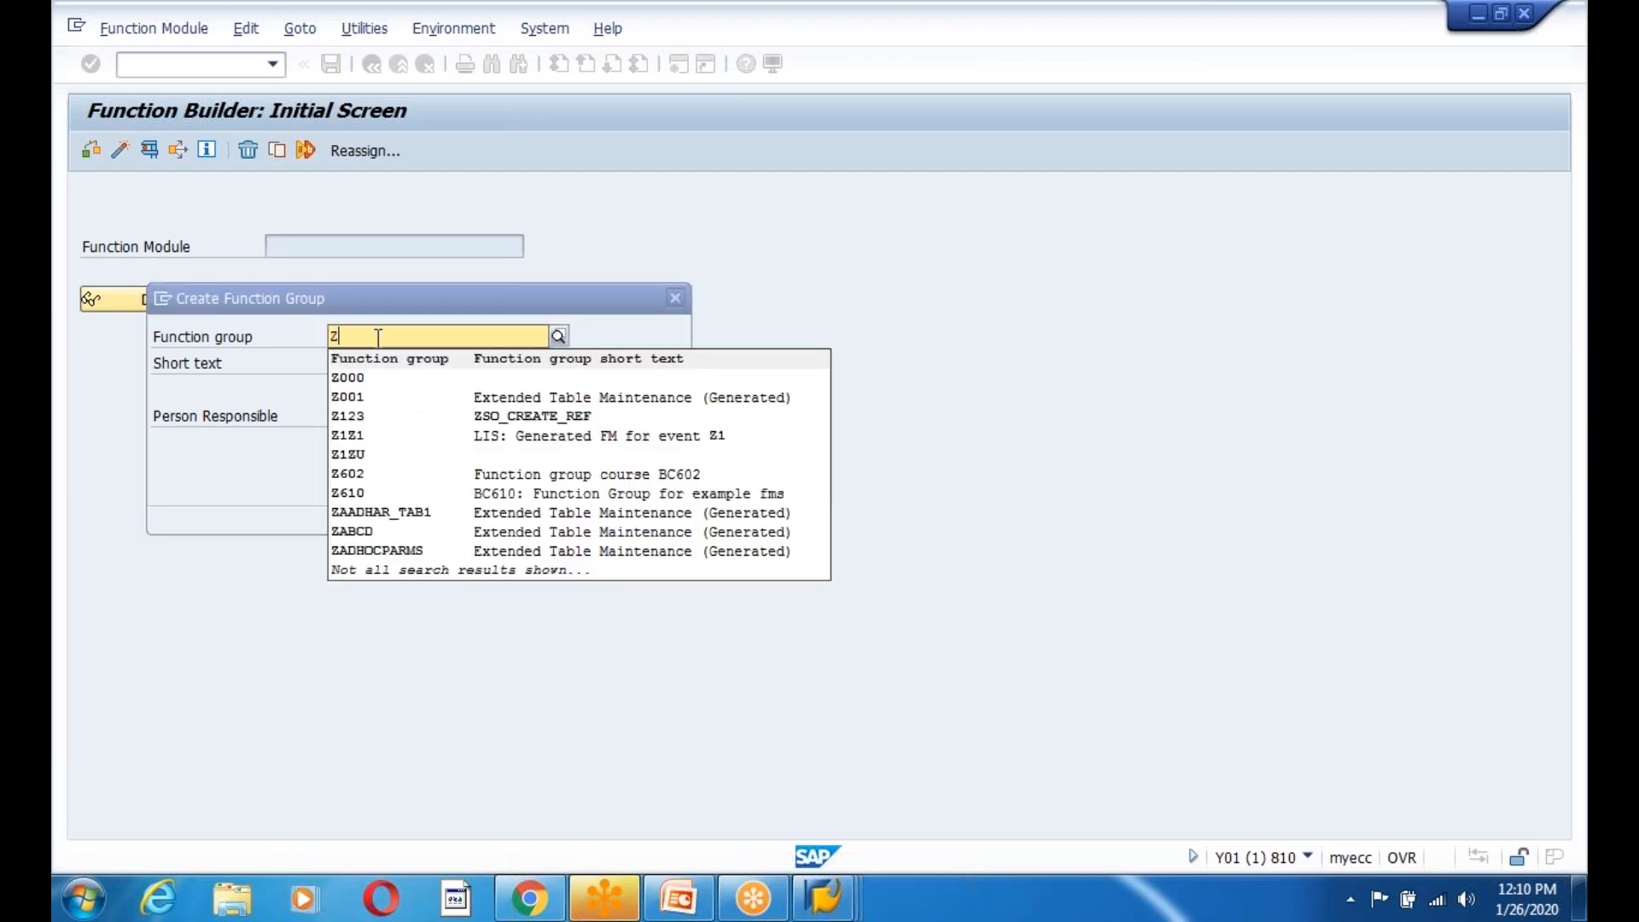
{"action": "type", "text": "IDOC"}
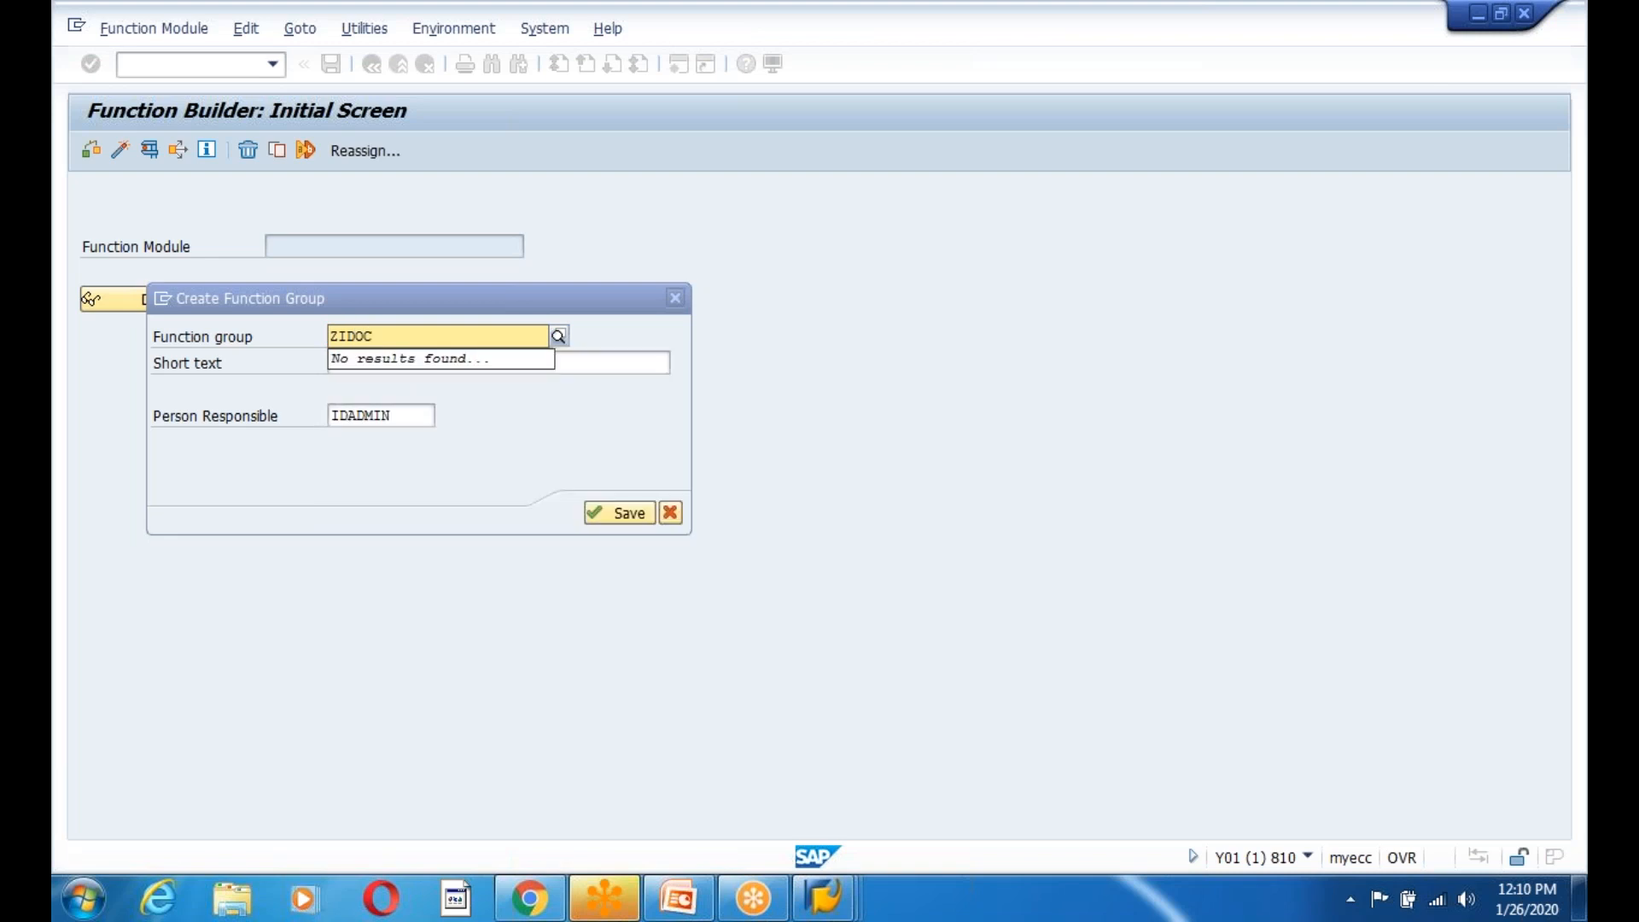
{"action": "type", "text": "EMPOLOYEE"}
{"action": "left_click", "coordinate": [448, 365]}
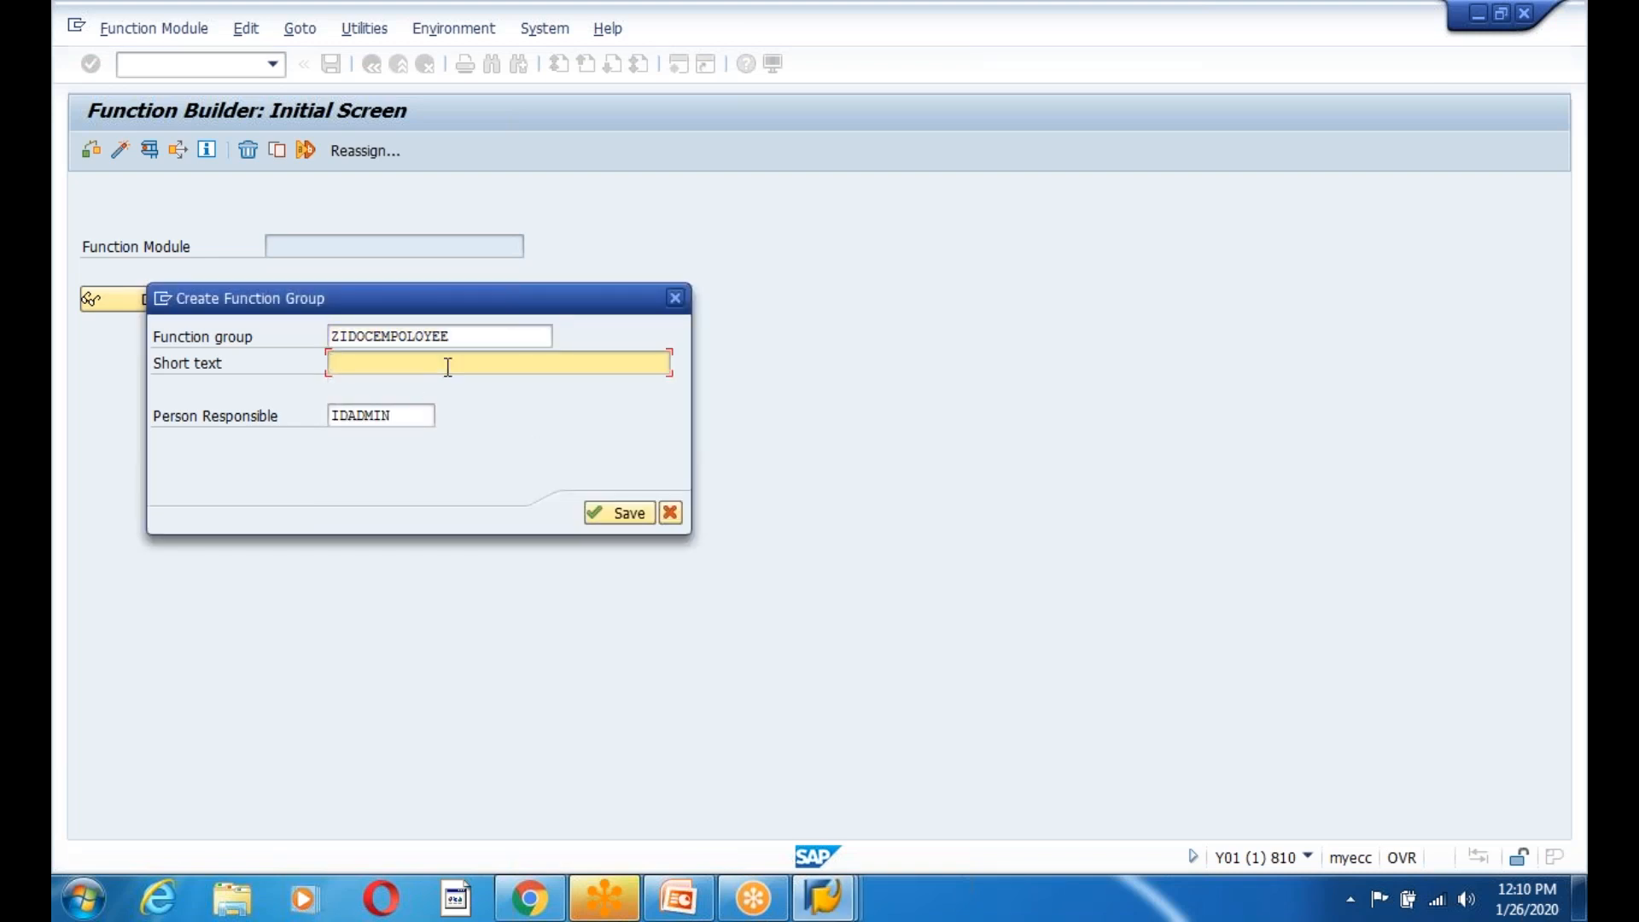
{"action": "type", "text": "Employee Inbound Idoc FH"}
{"action": "key", "text": "BackSpace"}
{"action": "type", "text": "G"}
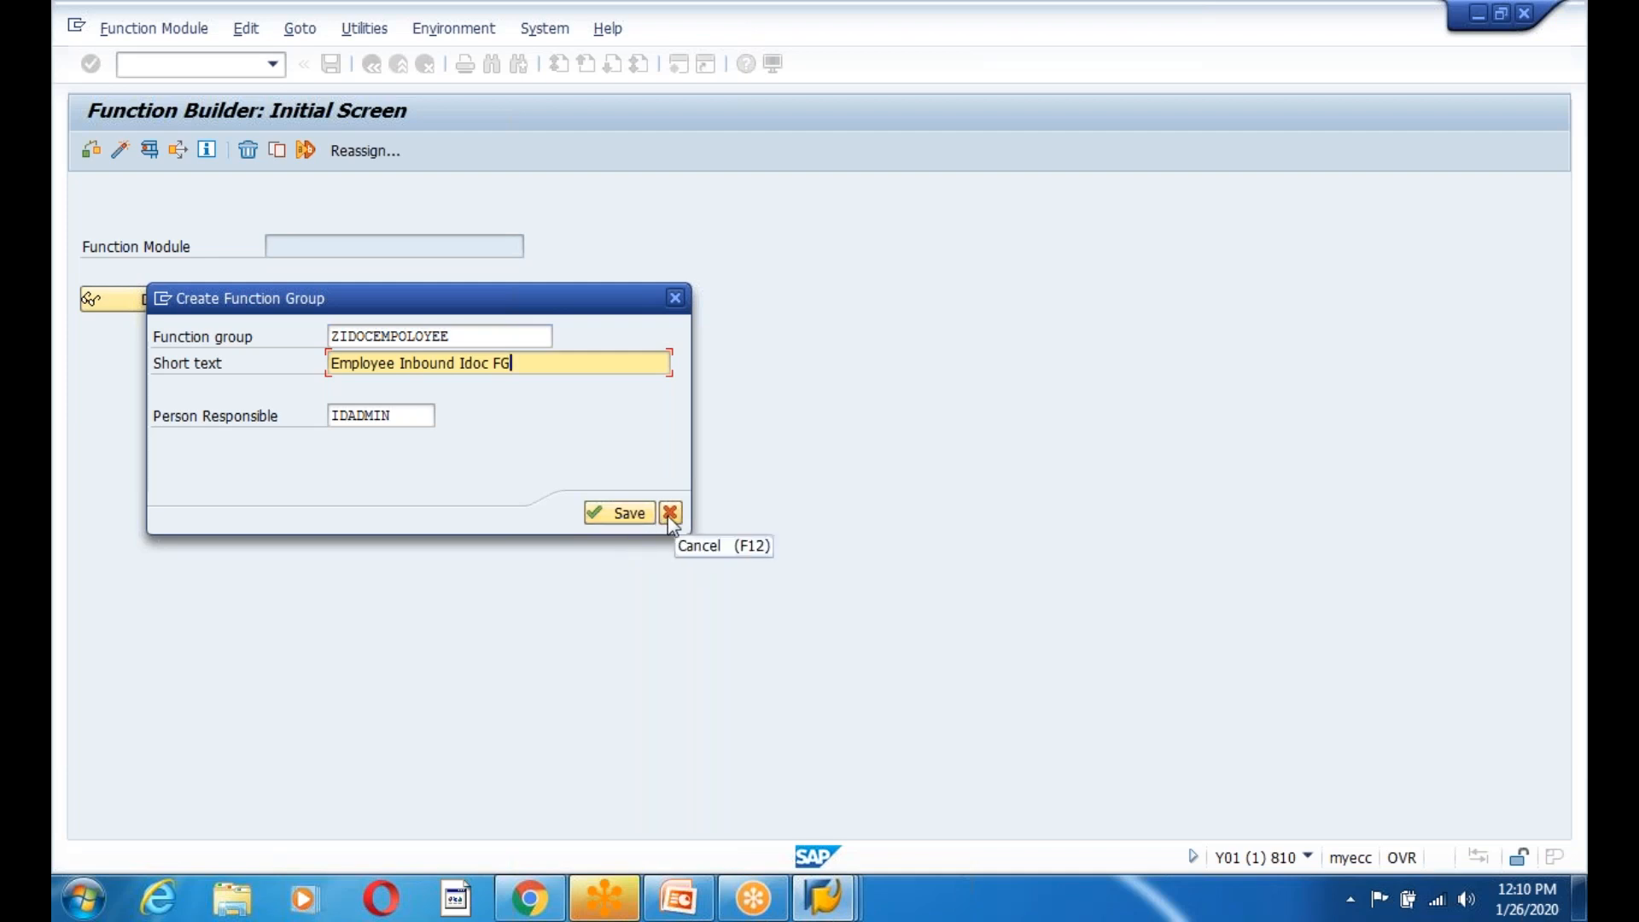
{"action": "left_click_drag", "start_coordinate": [473, 335], "coordinate": [321, 336]}
{"action": "key", "text": "ctrl+c"}
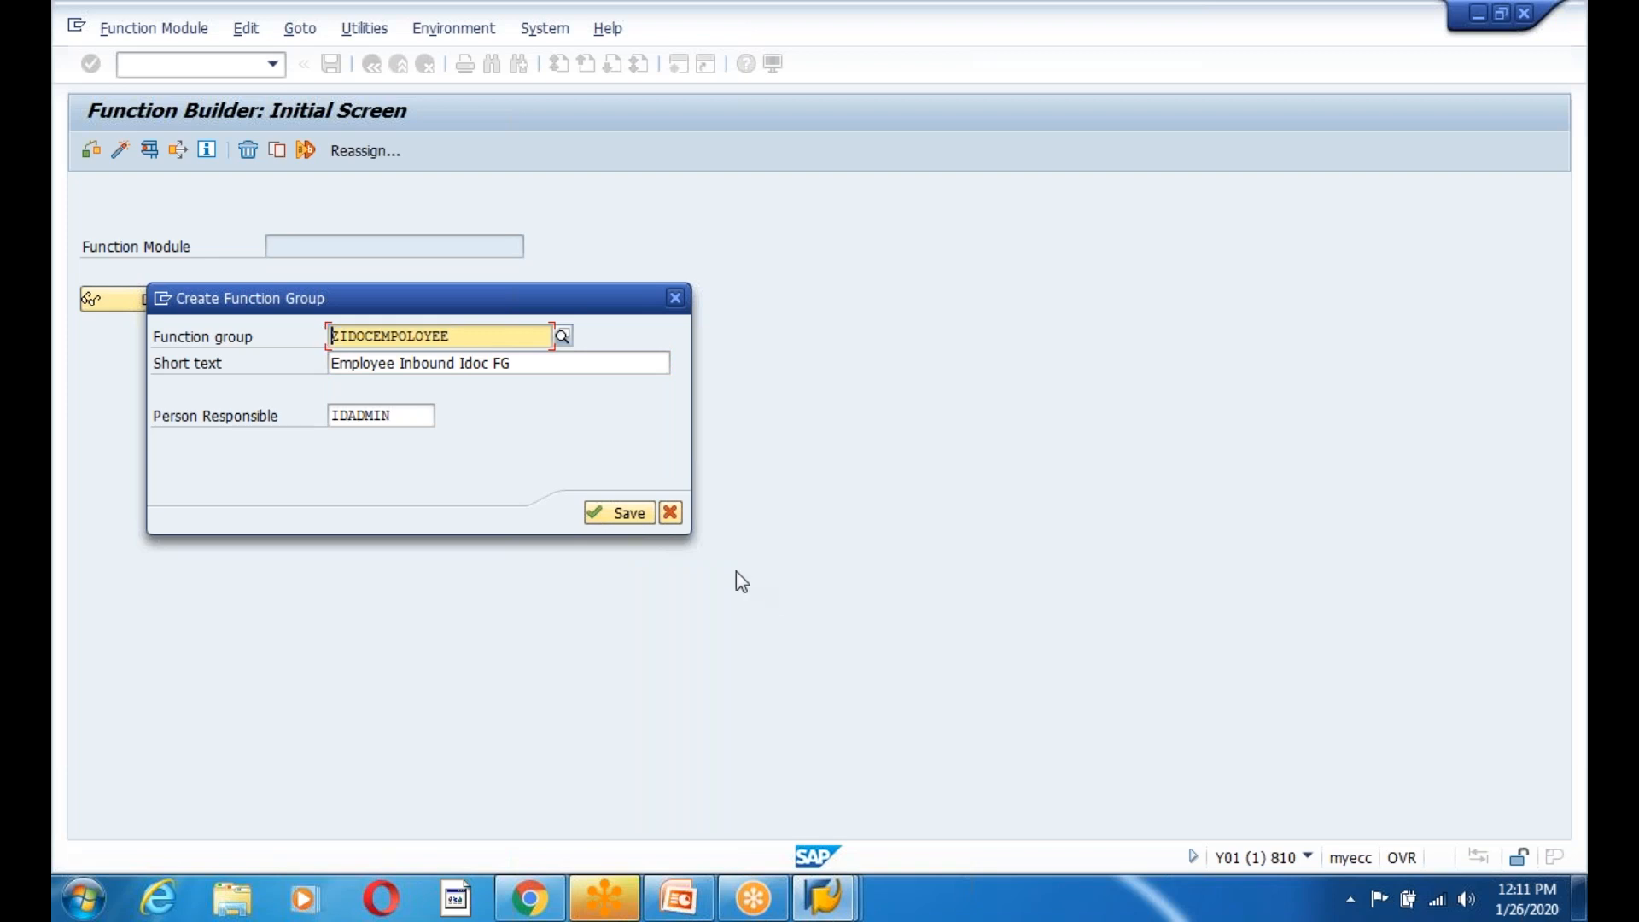
Close the group form and display function module IDOC_INPUT_MATMAS01.
{"action": "left_click", "coordinate": [674, 516]}
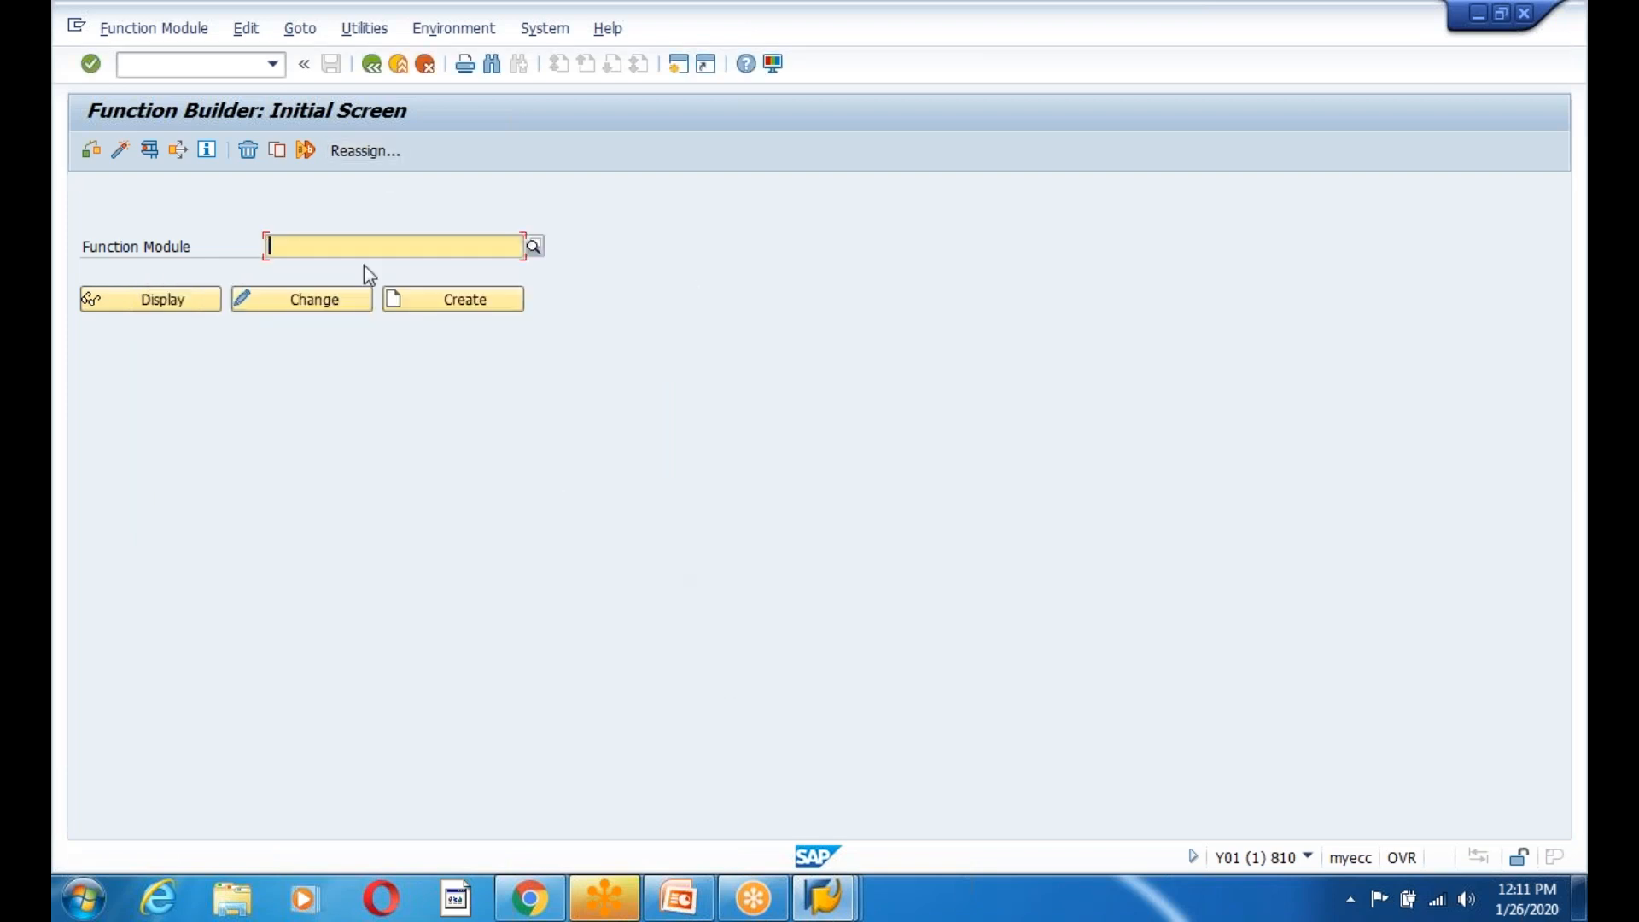
{"action": "type", "text": "ID"}
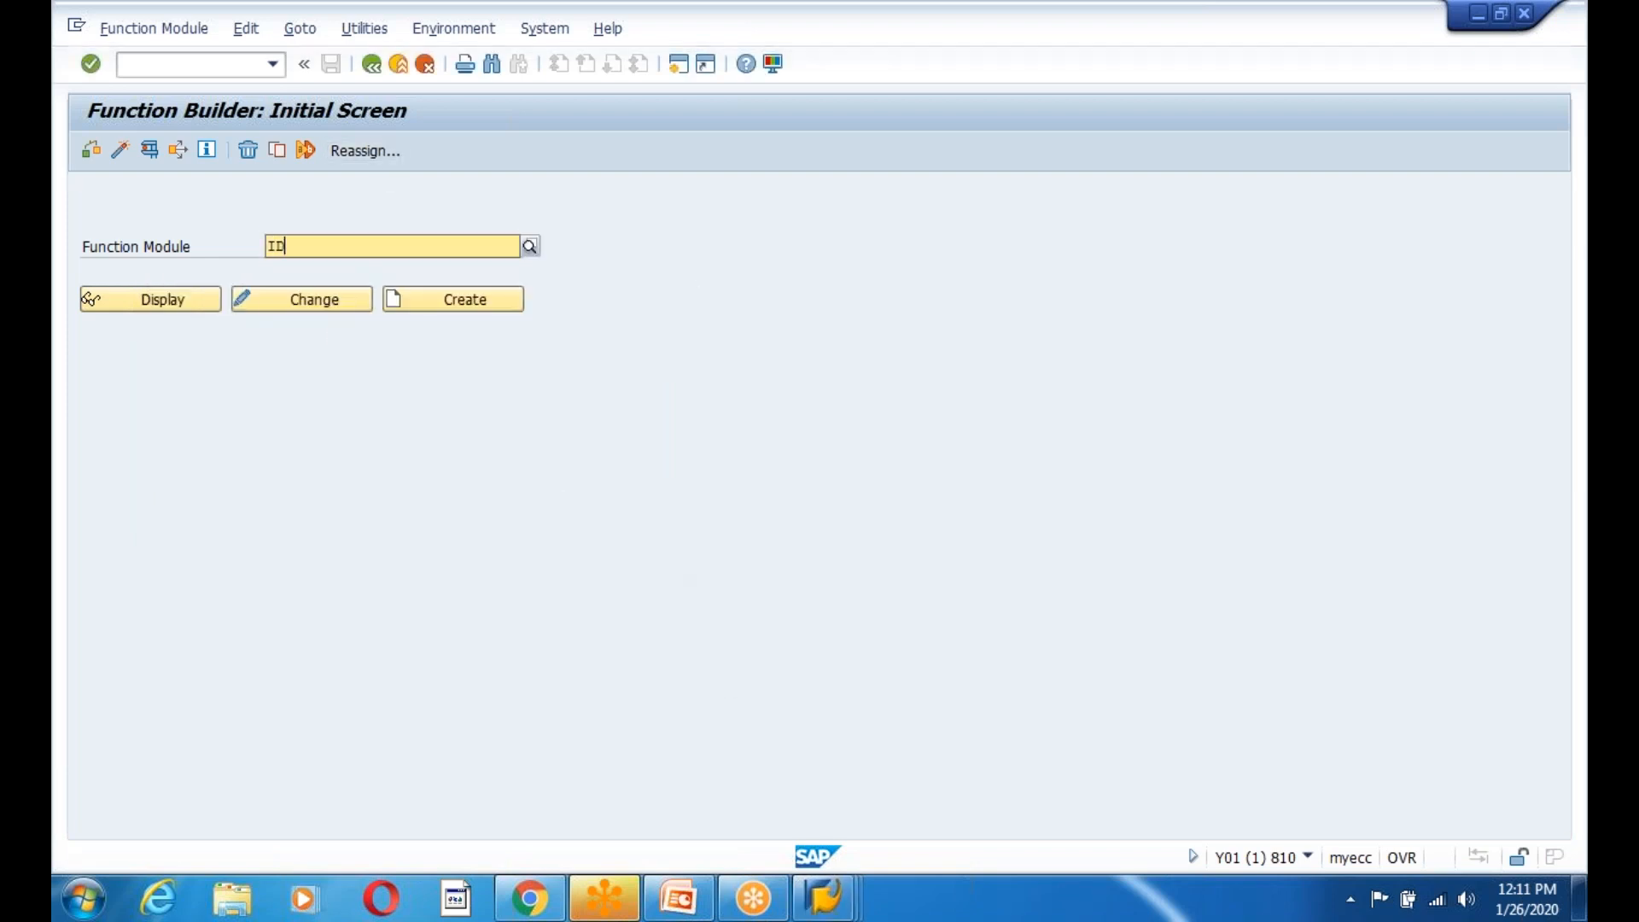
{"action": "type", "text": "OC_"}
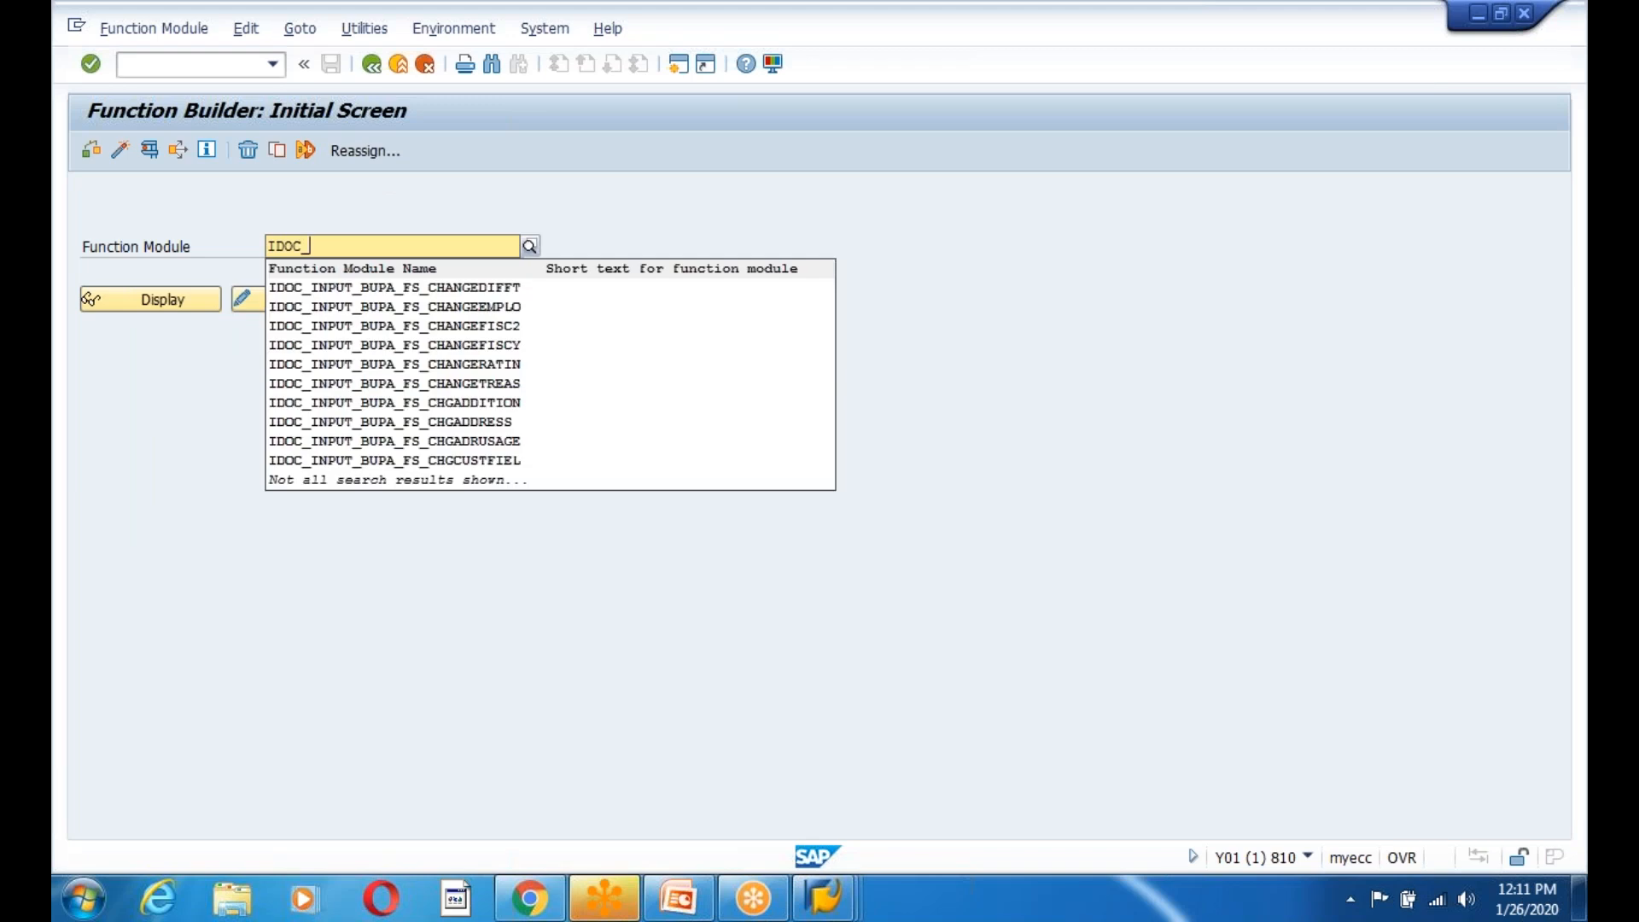
{"action": "type", "text": "INPUT"}
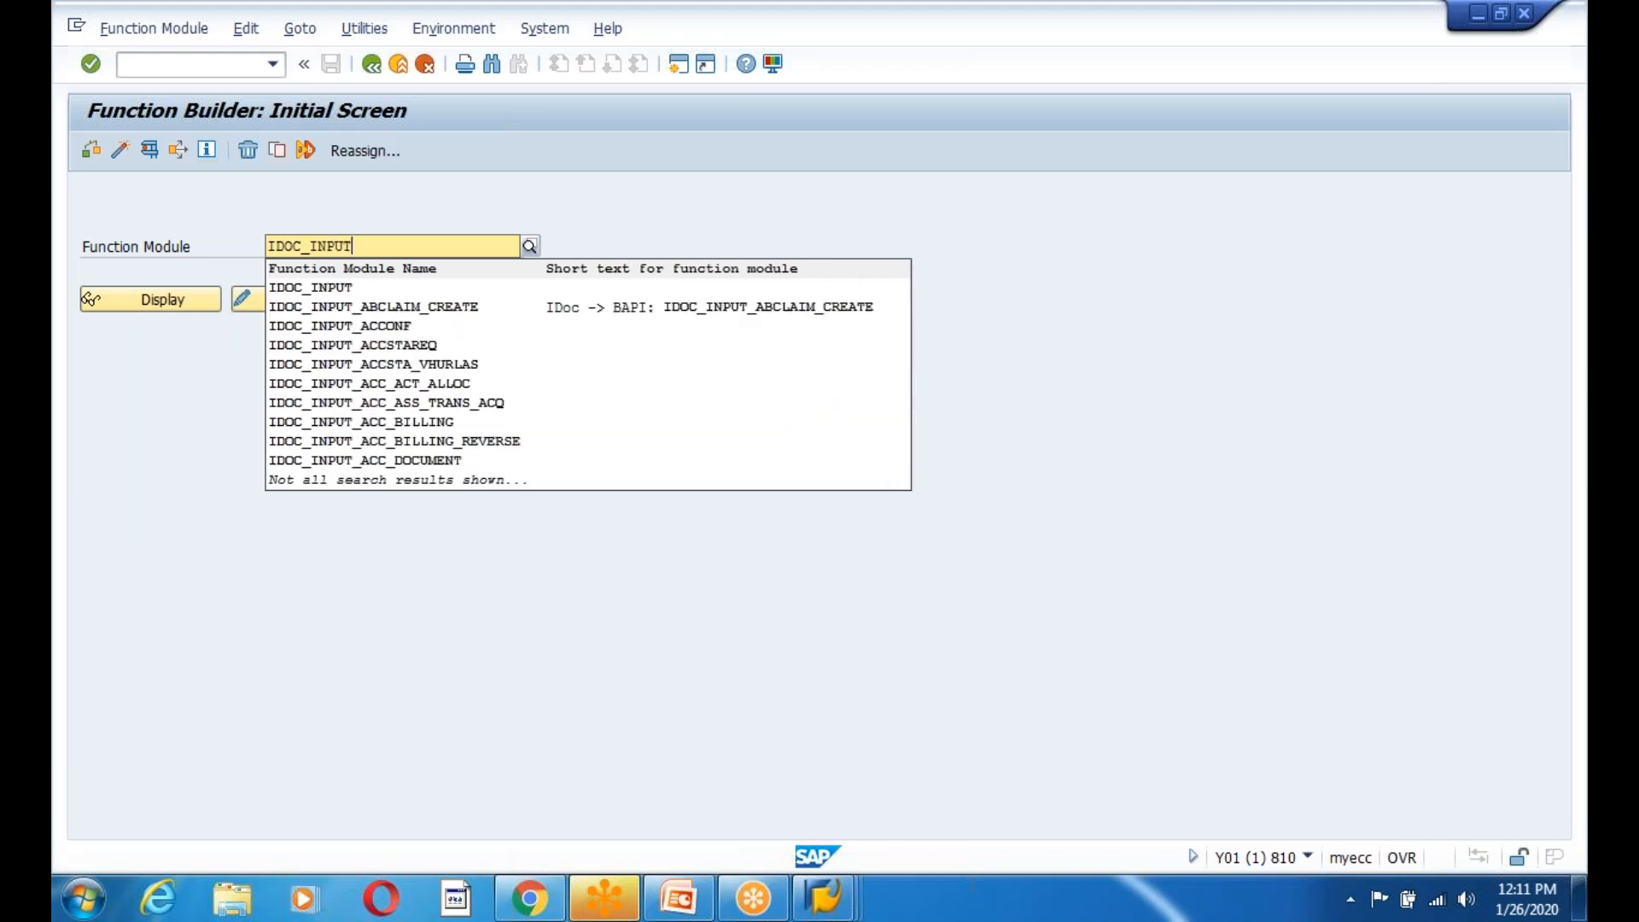
{"action": "type", "text": "_MA"}
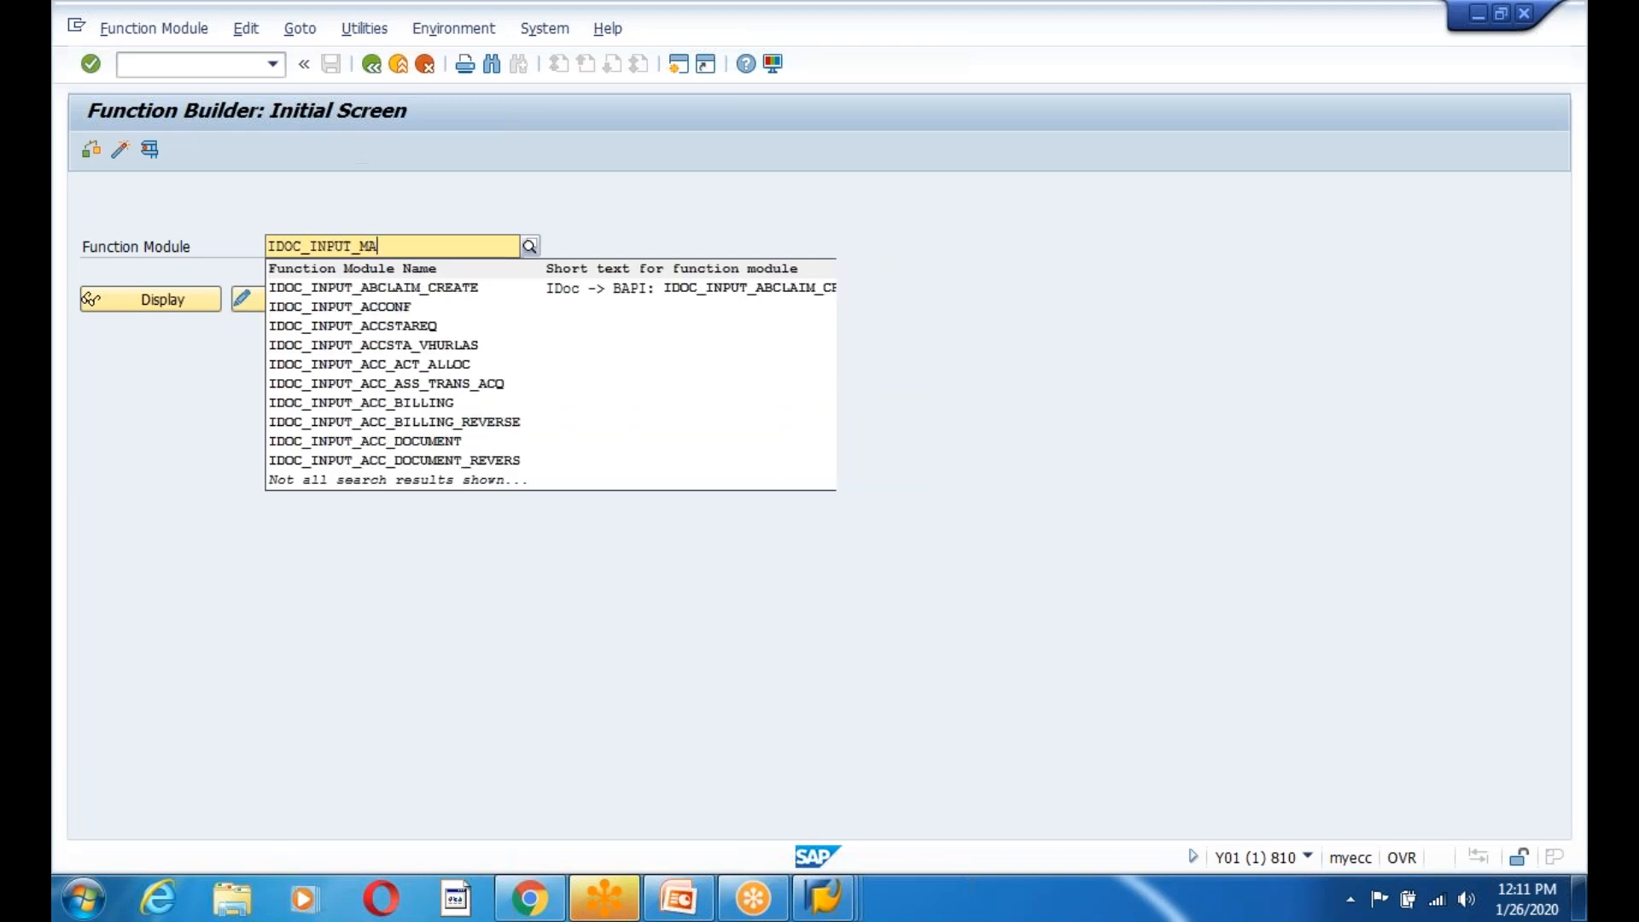
{"action": "type", "text": "TMAS"}
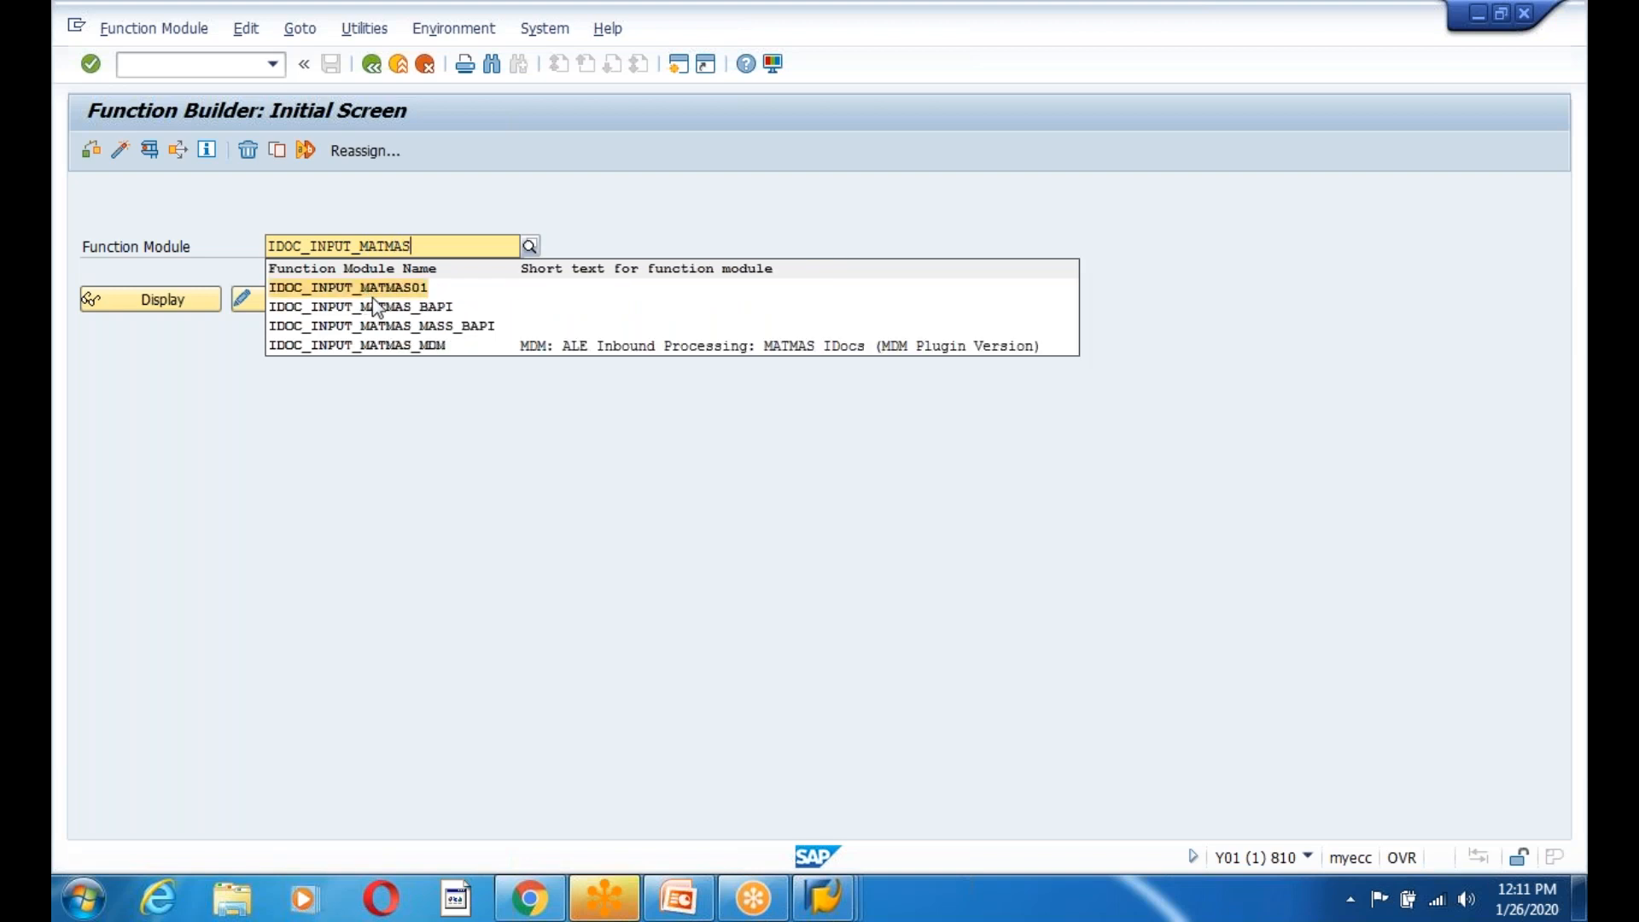
{"action": "left_click", "coordinate": [383, 295]}
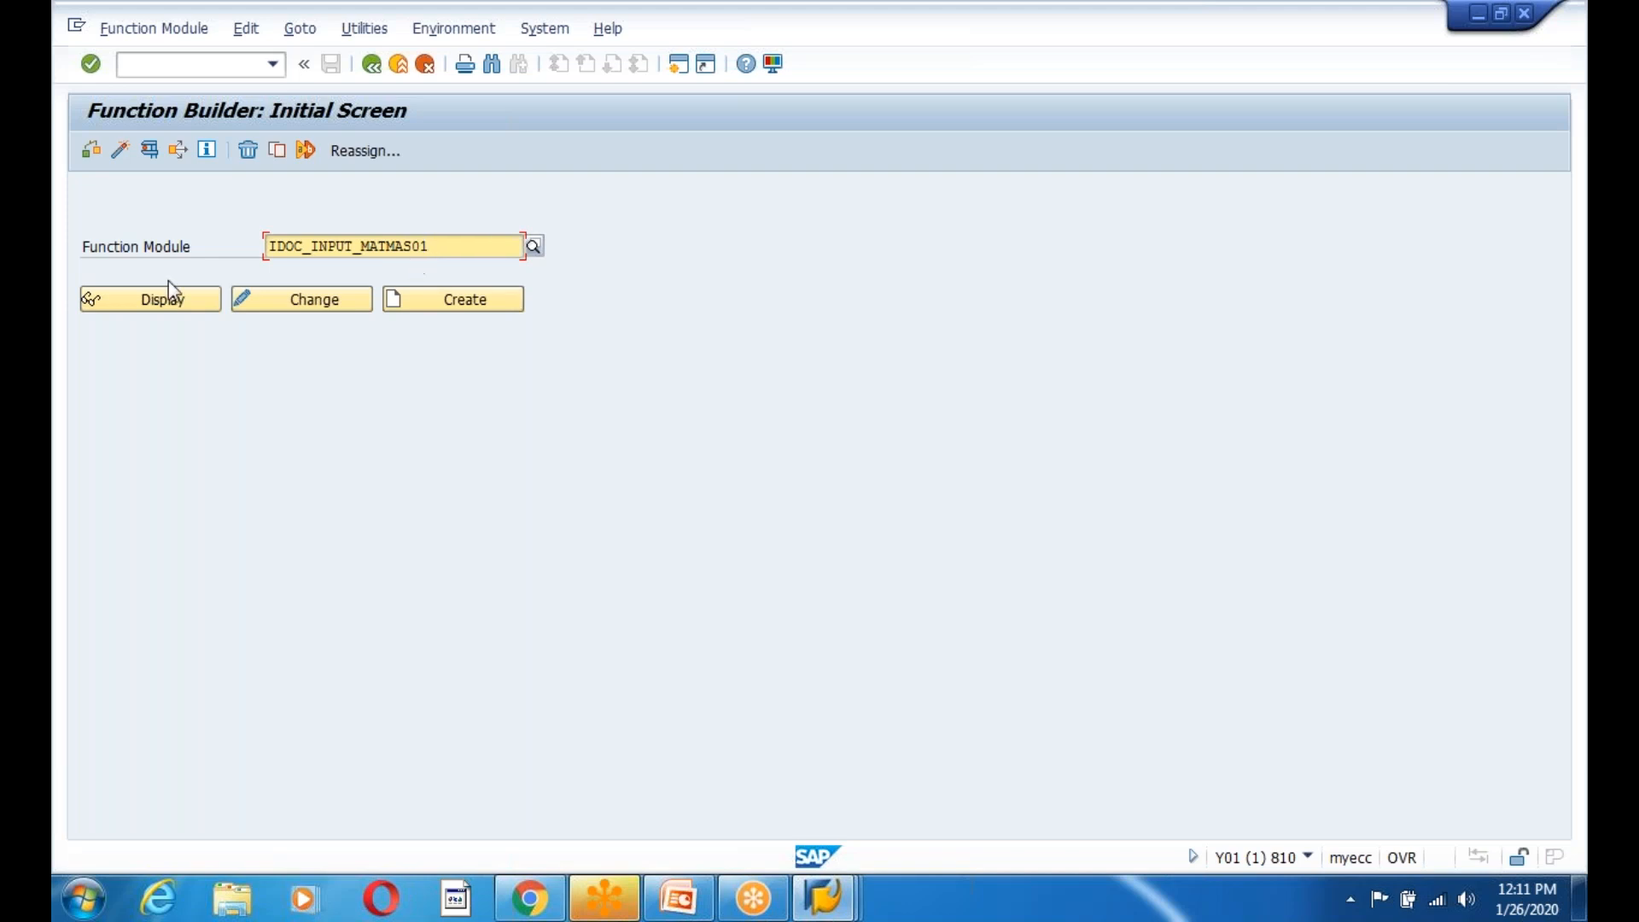
{"action": "left_click", "coordinate": [159, 304]}
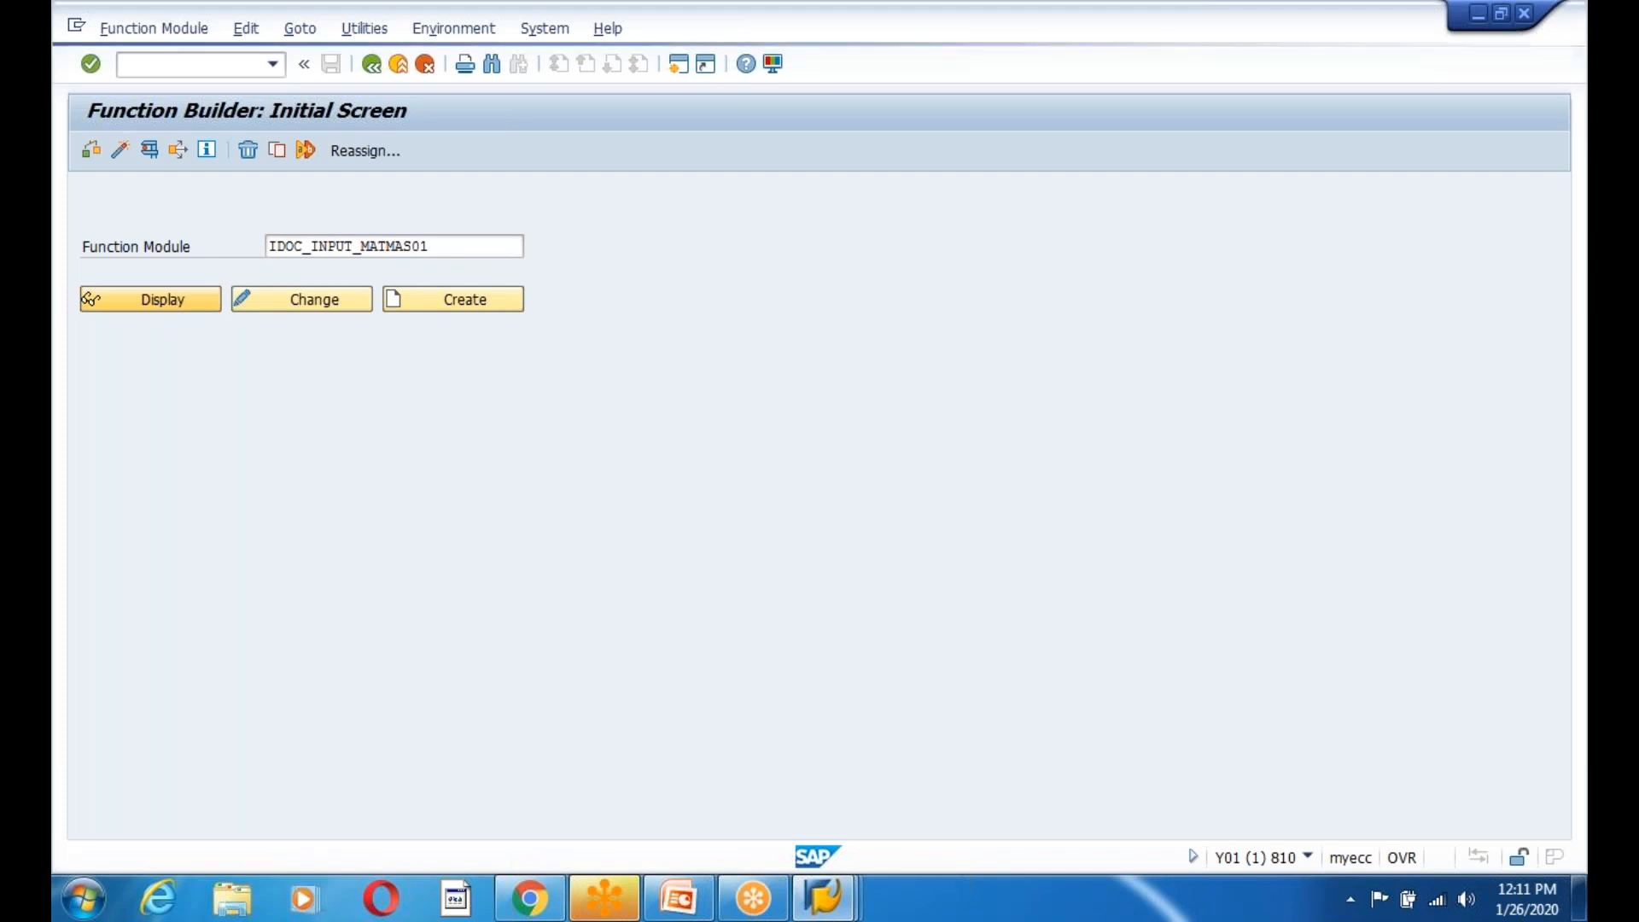
Review its import parameters such as INPUT_METHOD, MASS_PROCESSING and NO_APPLICATION_LOG.
{"action": "left_click", "coordinate": [229, 223]}
{"action": "left_click_drag", "start_coordinate": [227, 376], "coordinate": [77, 377]}
{"action": "left_click", "coordinate": [186, 400]}
{"action": "left_click", "coordinate": [199, 424]}
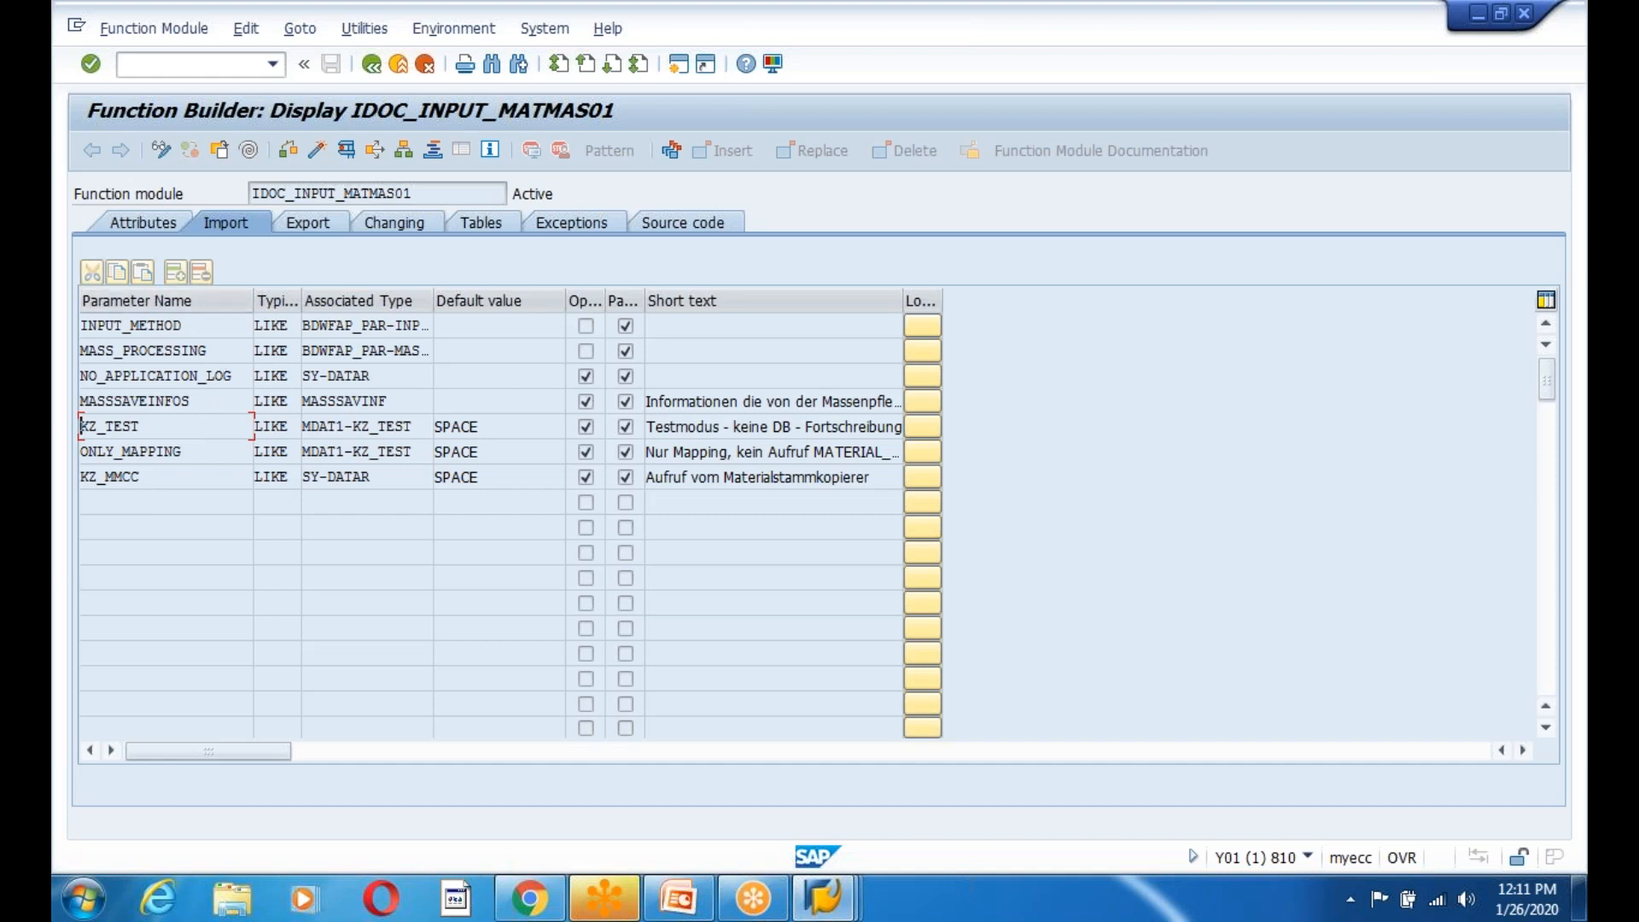
{"action": "left_click_drag", "start_coordinate": [194, 327], "coordinate": [71, 339]}
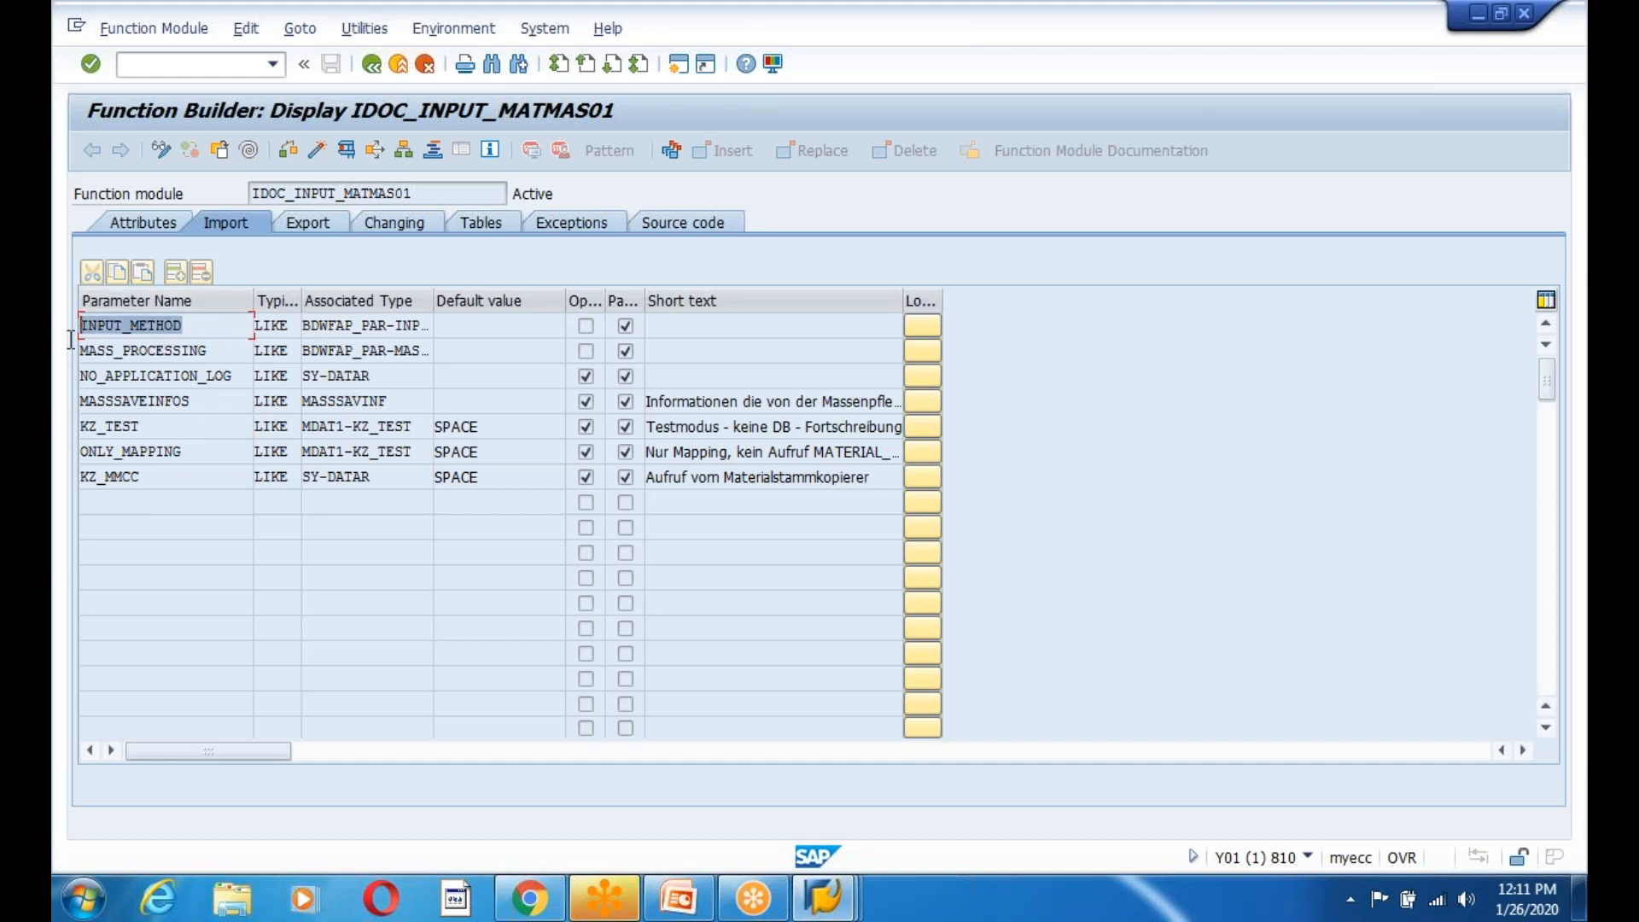
{"action": "left_click_drag", "start_coordinate": [229, 352], "coordinate": [71, 362]}
{"action": "left_click_drag", "start_coordinate": [232, 377], "coordinate": [71, 377]}
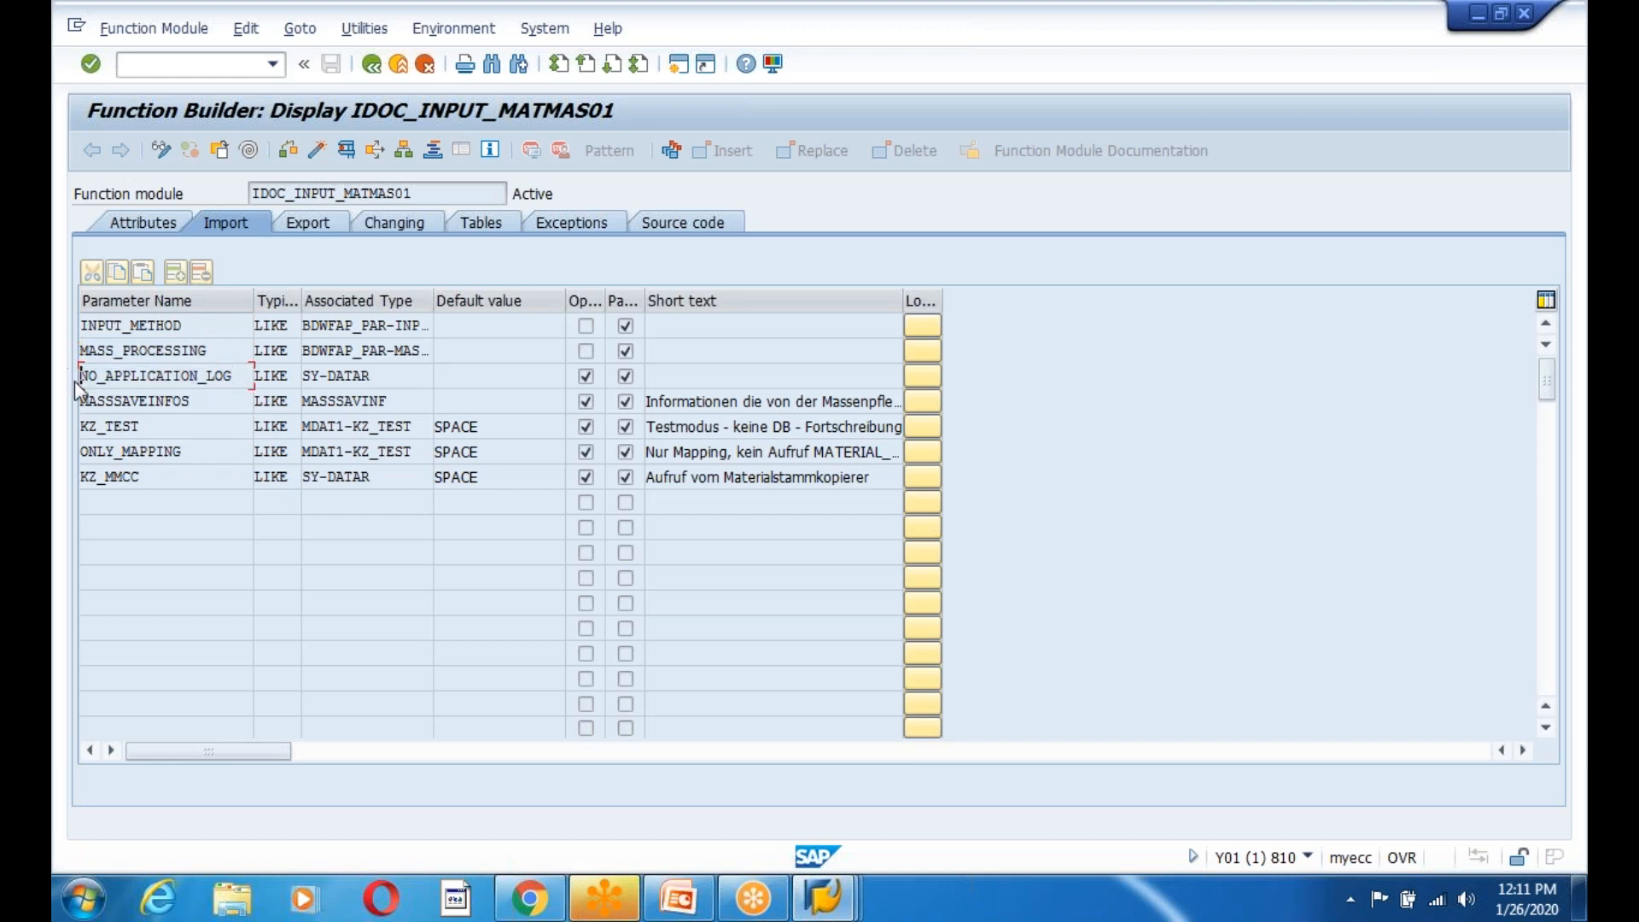
{"action": "left_click_drag", "start_coordinate": [194, 403], "coordinate": [71, 412]}
{"action": "left_click_drag", "start_coordinate": [212, 354], "coordinate": [71, 359]}
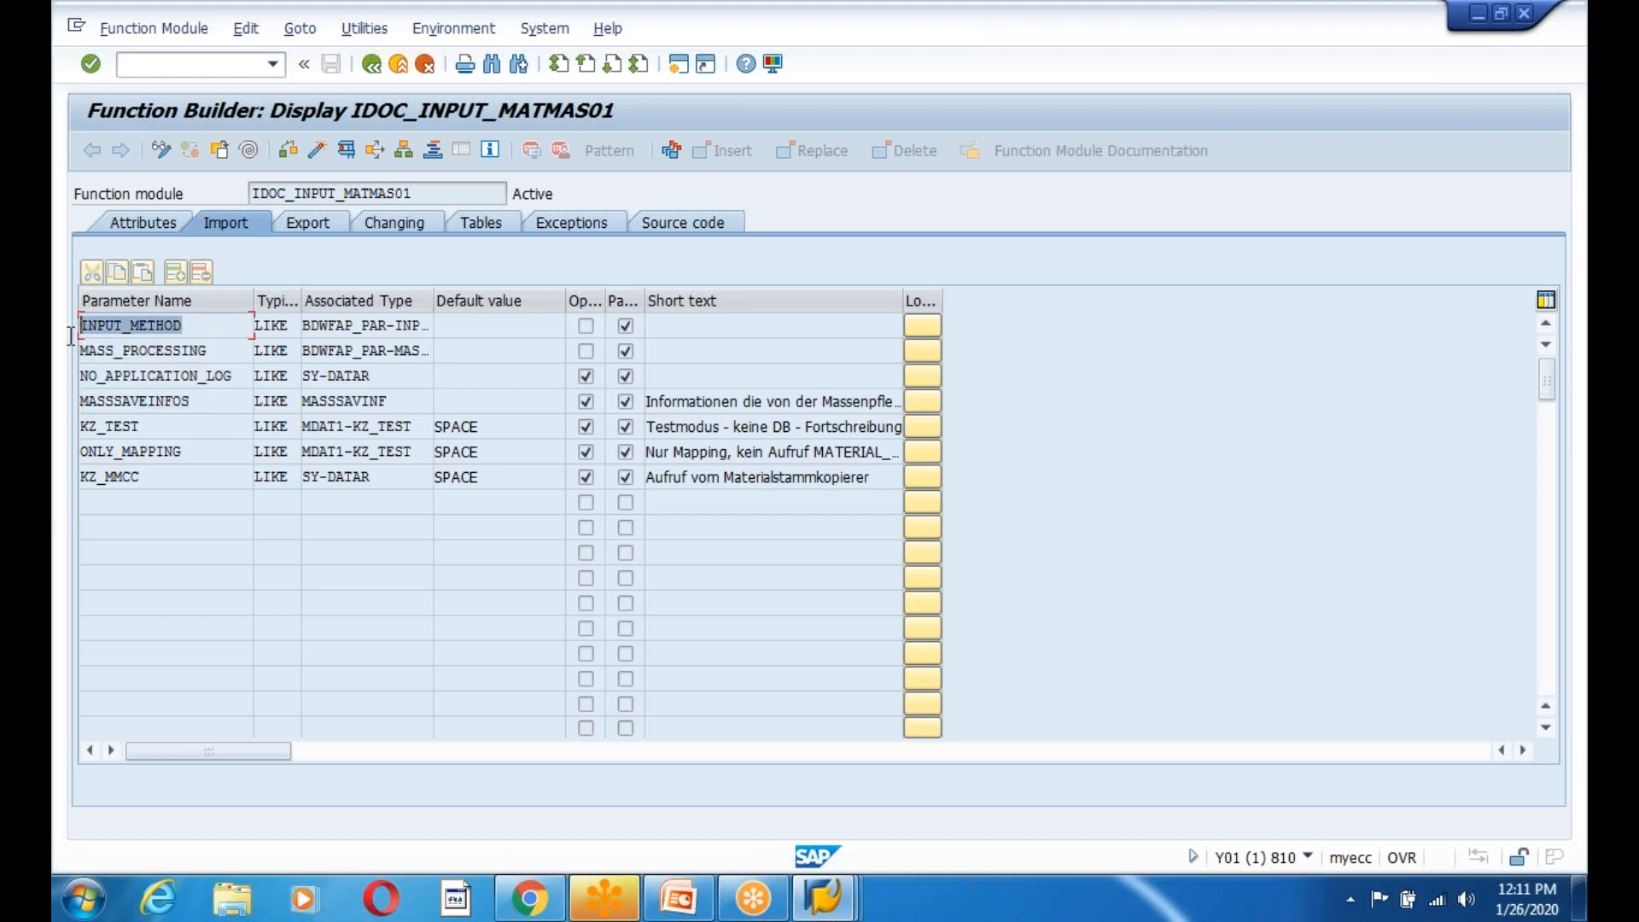
Read function group MV02 on the Attributes tab, then return to the initial screen.
{"action": "left_click", "coordinate": [153, 223]}
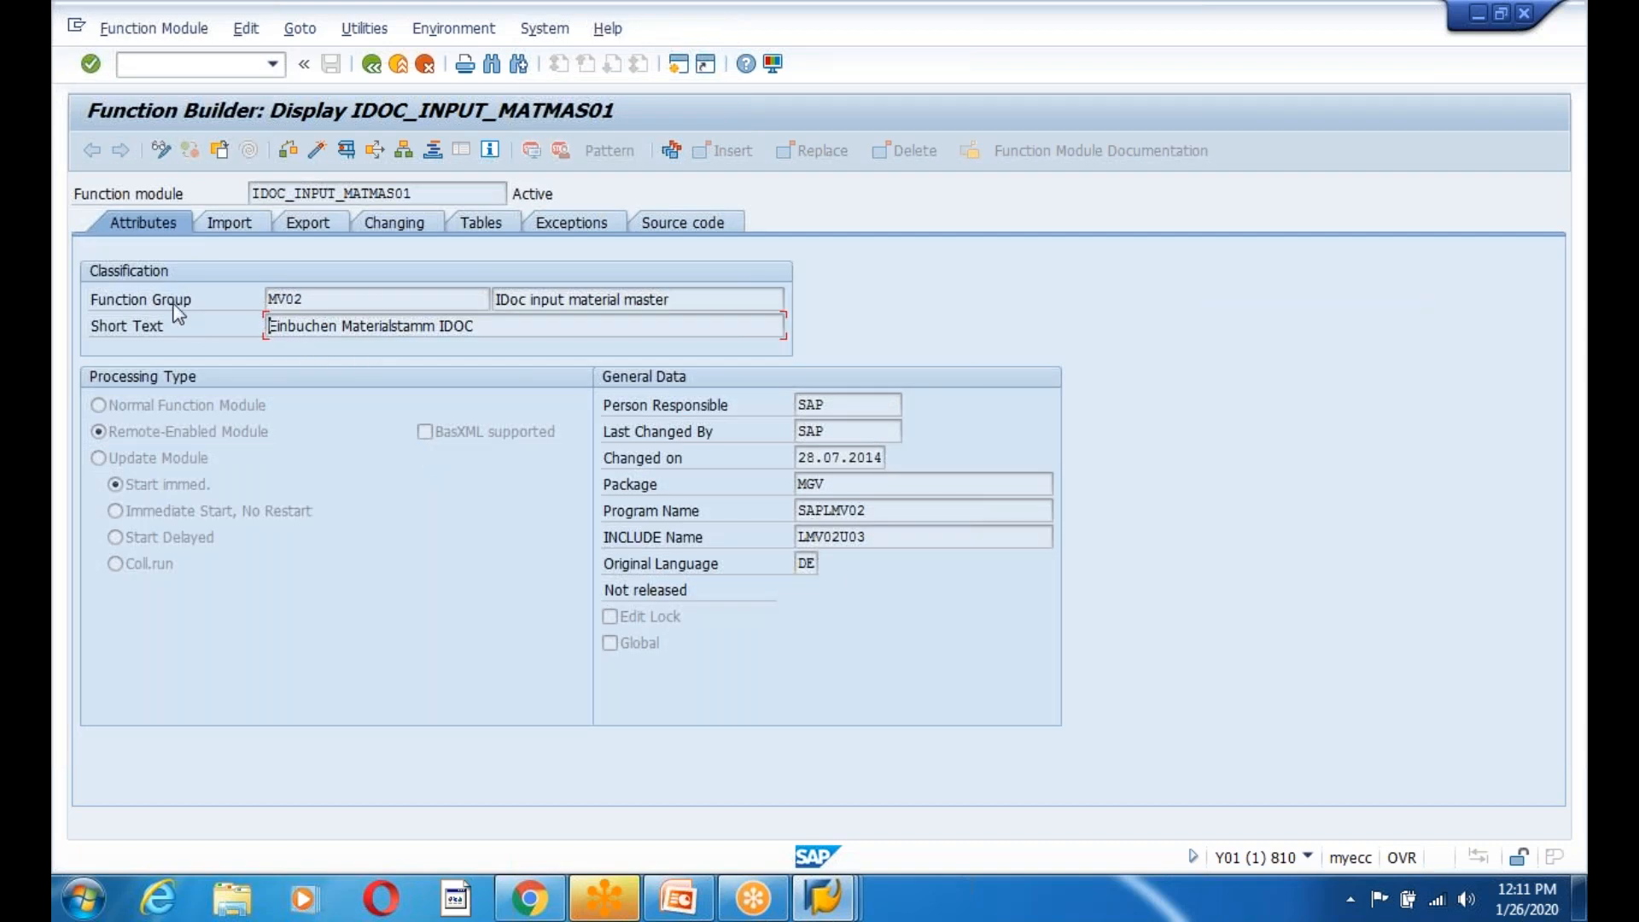
{"action": "left_click_drag", "start_coordinate": [320, 298], "coordinate": [250, 299]}
{"action": "key", "text": "ctrl+c"}
{"action": "left_click", "coordinate": [371, 64]}
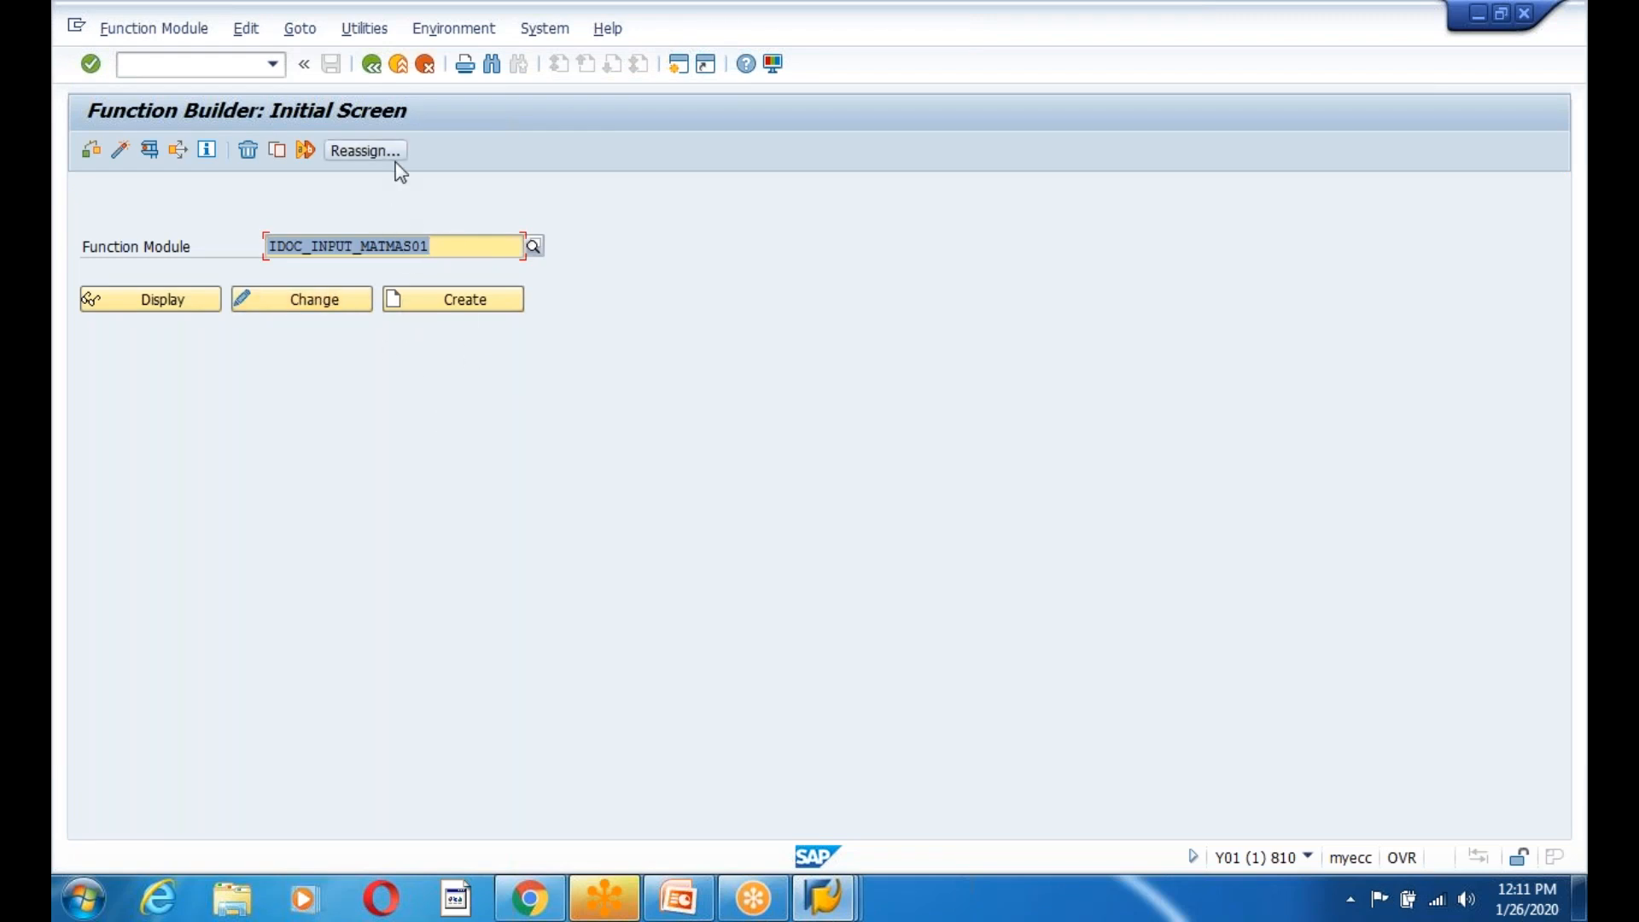
Display function group MV02 via Goto > Function Groups and open its main program SAPLMV02.
{"action": "left_click", "coordinate": [350, 32]}
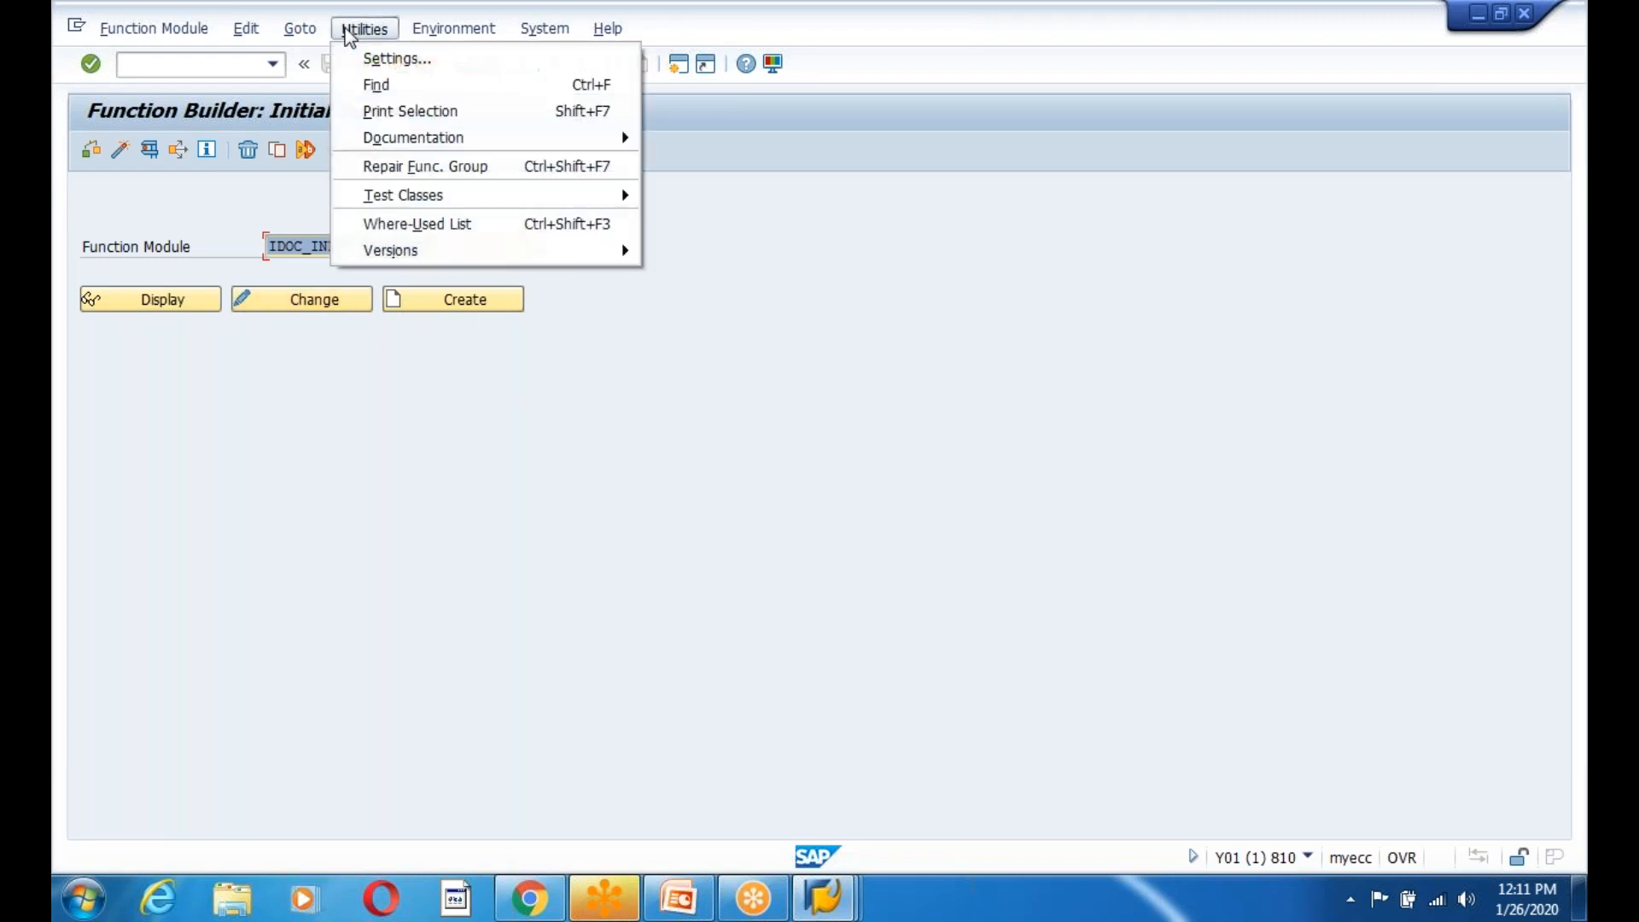
{"action": "mouse_move", "coordinate": [301, 39]}
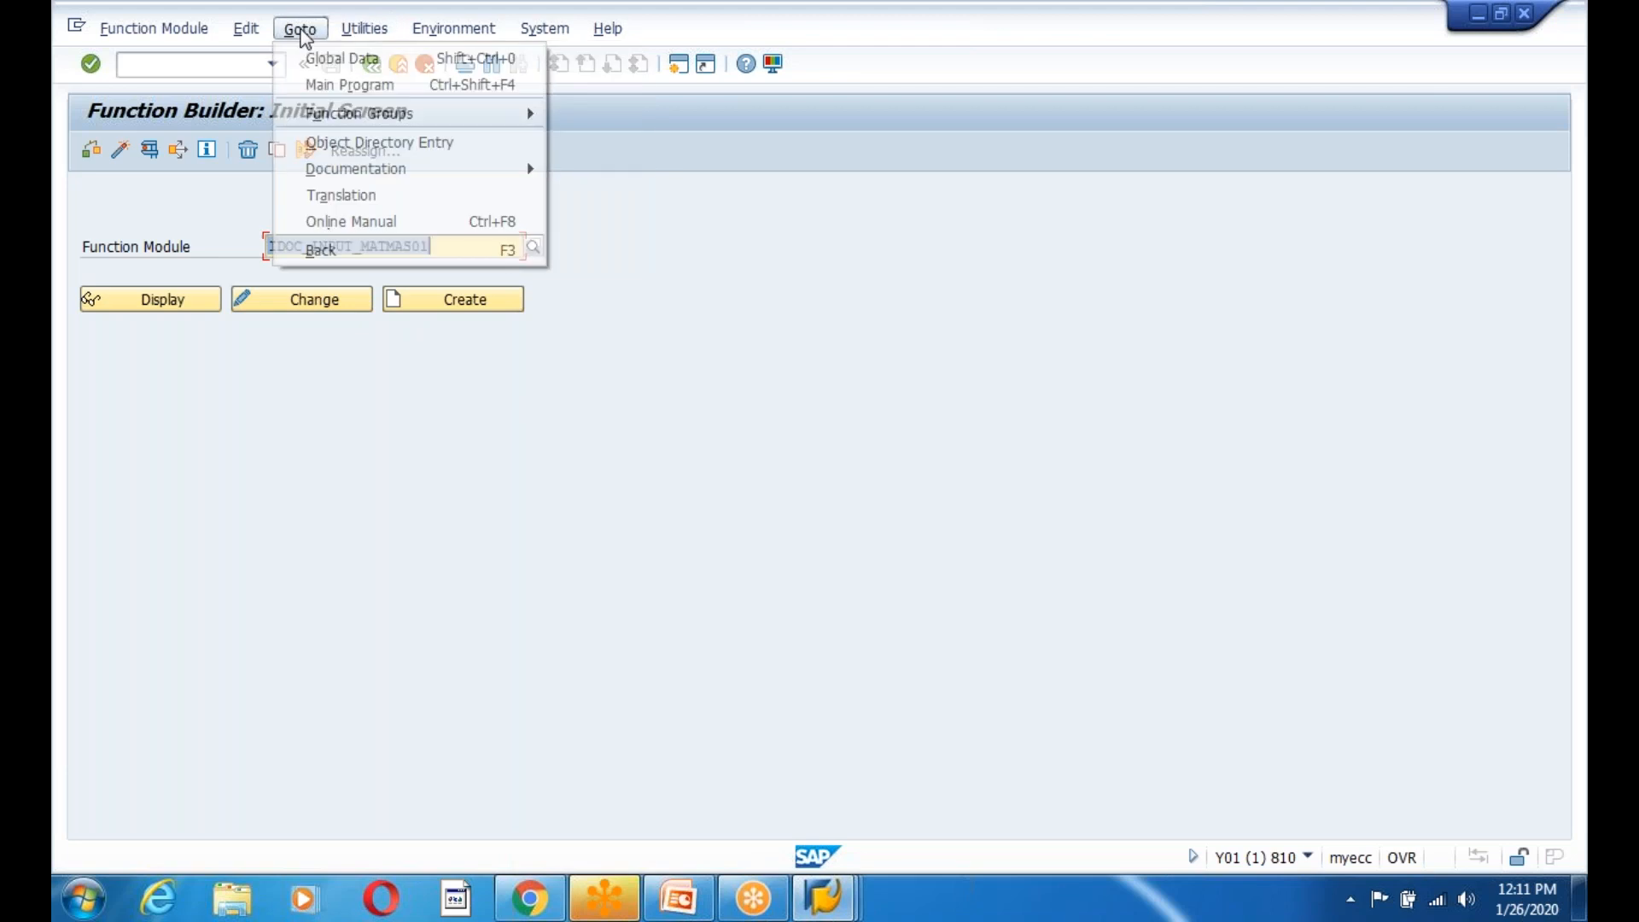
{"action": "mouse_move", "coordinate": [442, 122]}
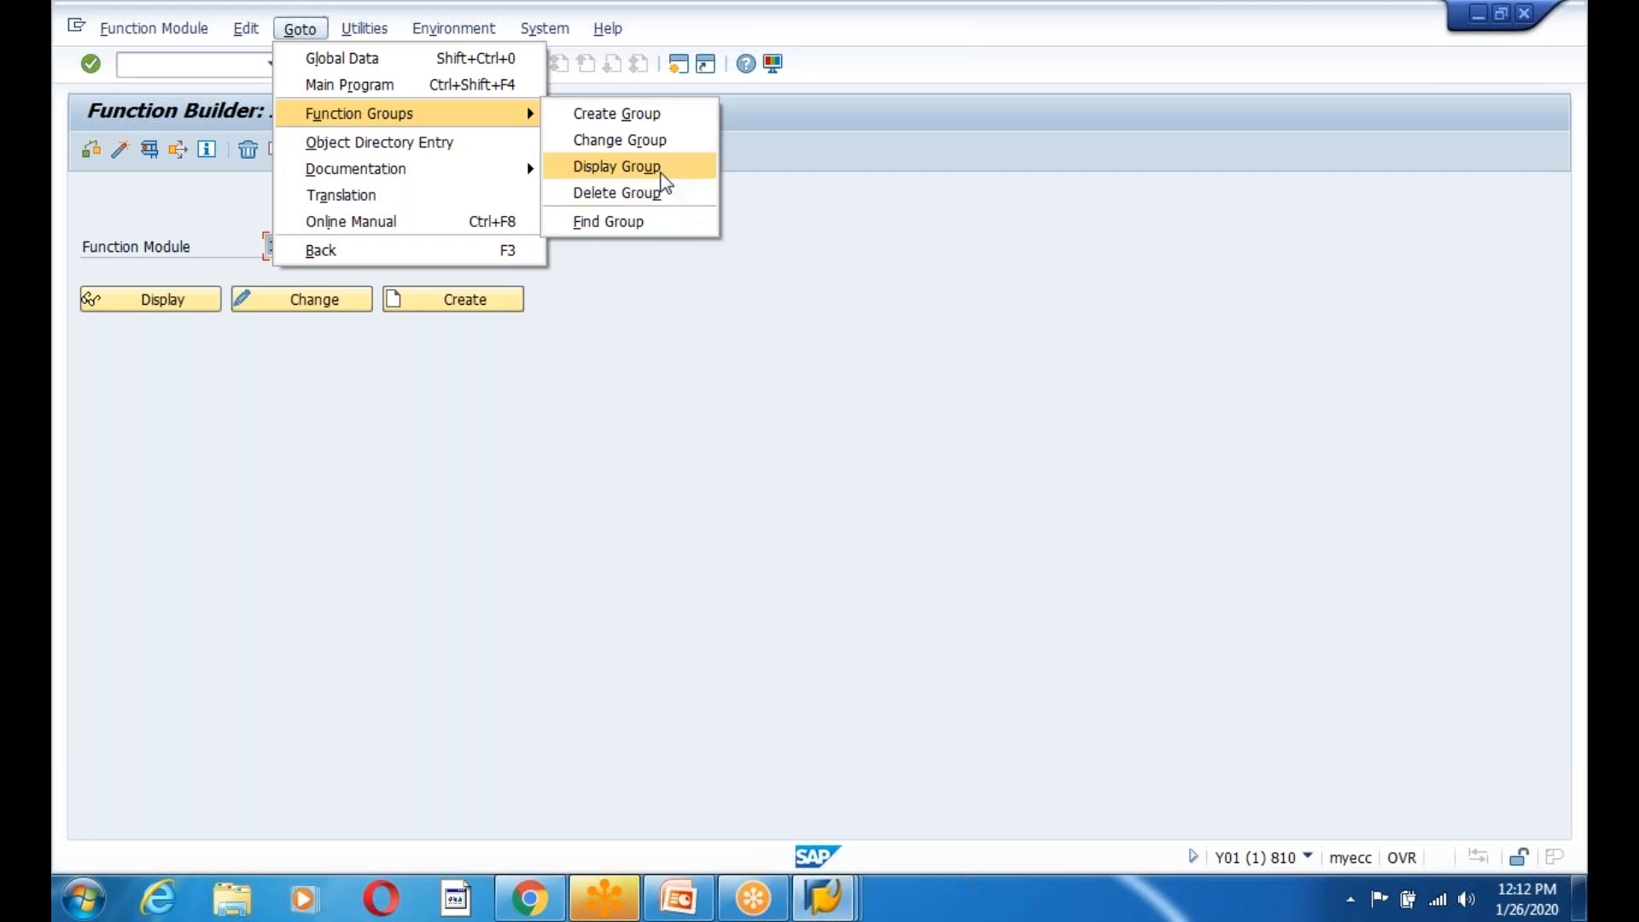
{"action": "left_click", "coordinate": [664, 171]}
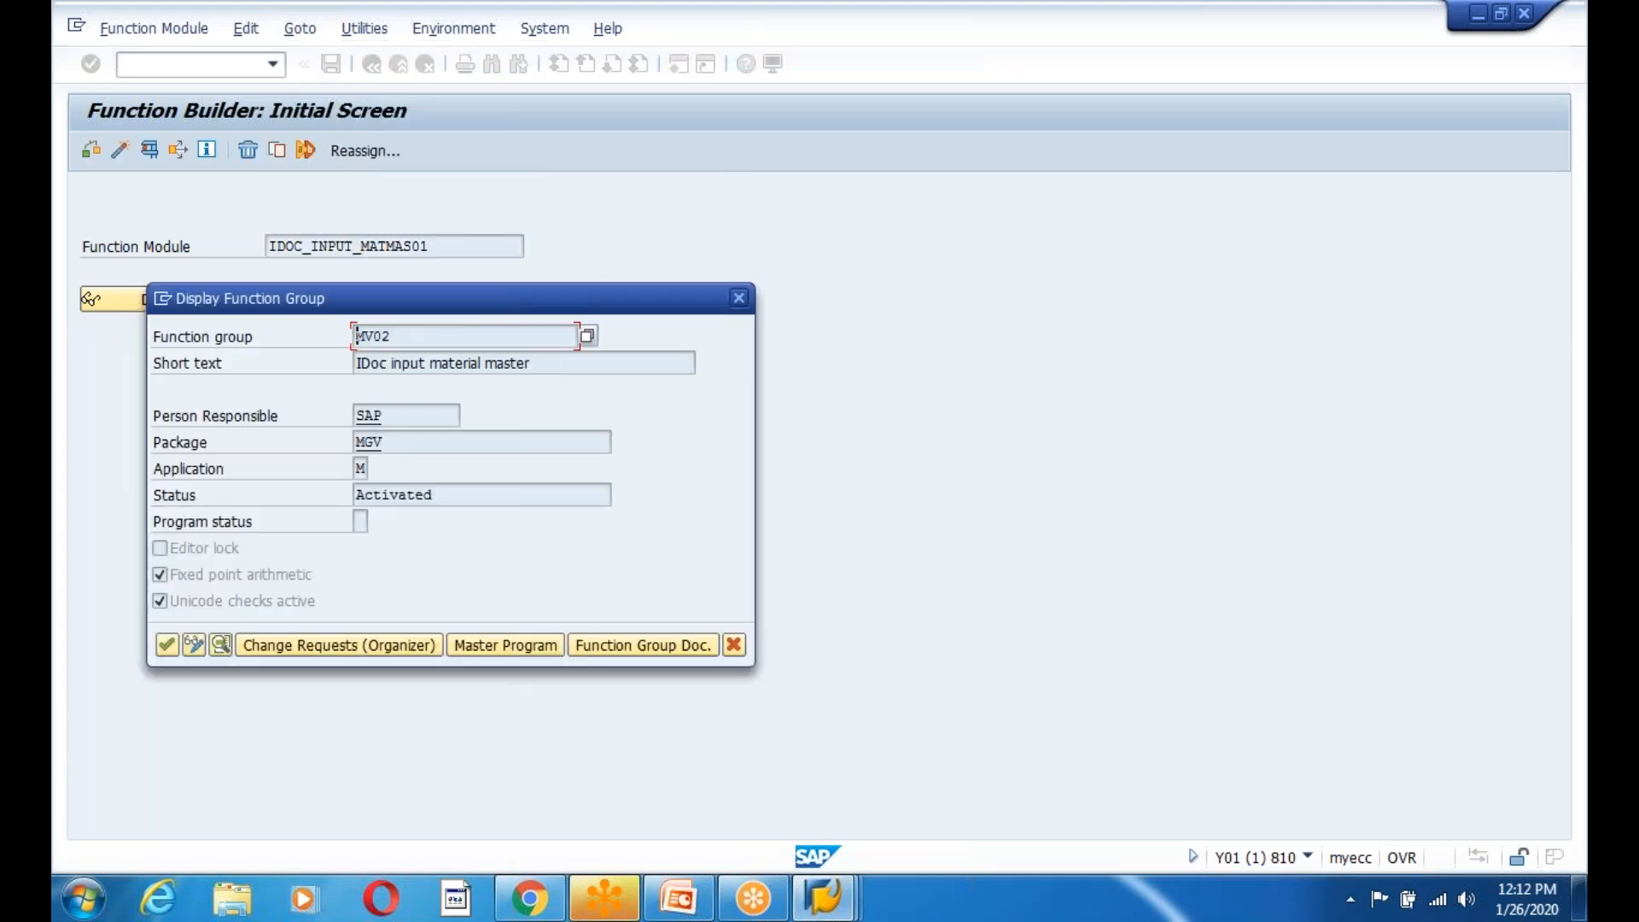
{"action": "left_click", "coordinate": [502, 648]}
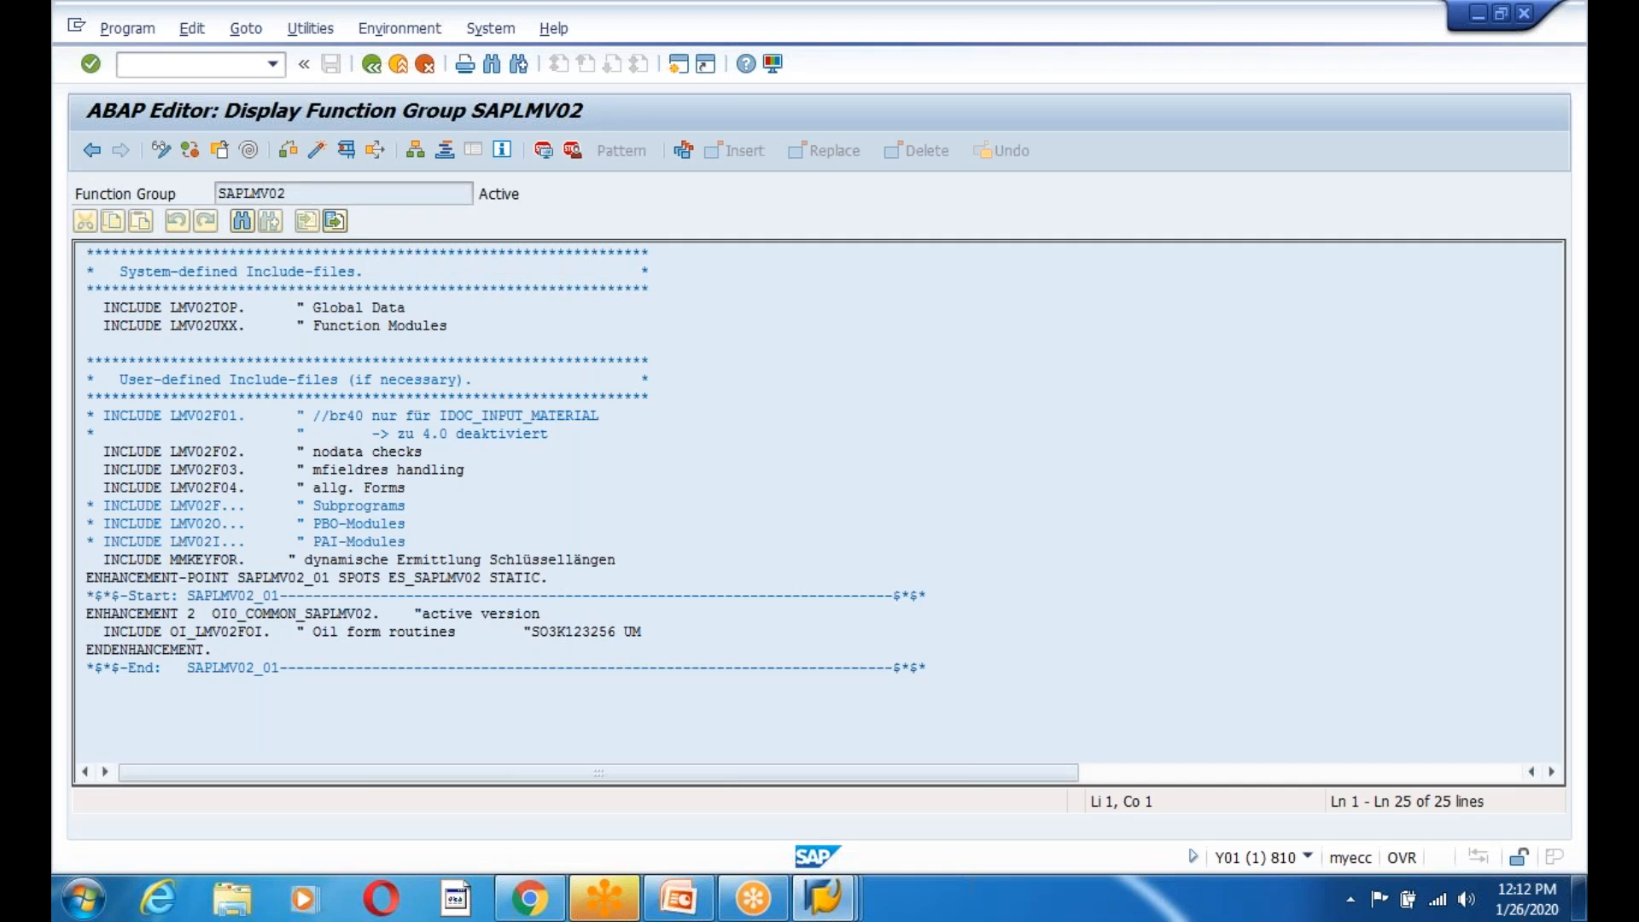
Try copying MV02 to ZIDOCEMPLOYEE, dismiss the access-key refusal, and return to the Function Builder.
{"action": "right_click", "coordinate": [151, 543]}
{"action": "left_click", "coordinate": [208, 586]}
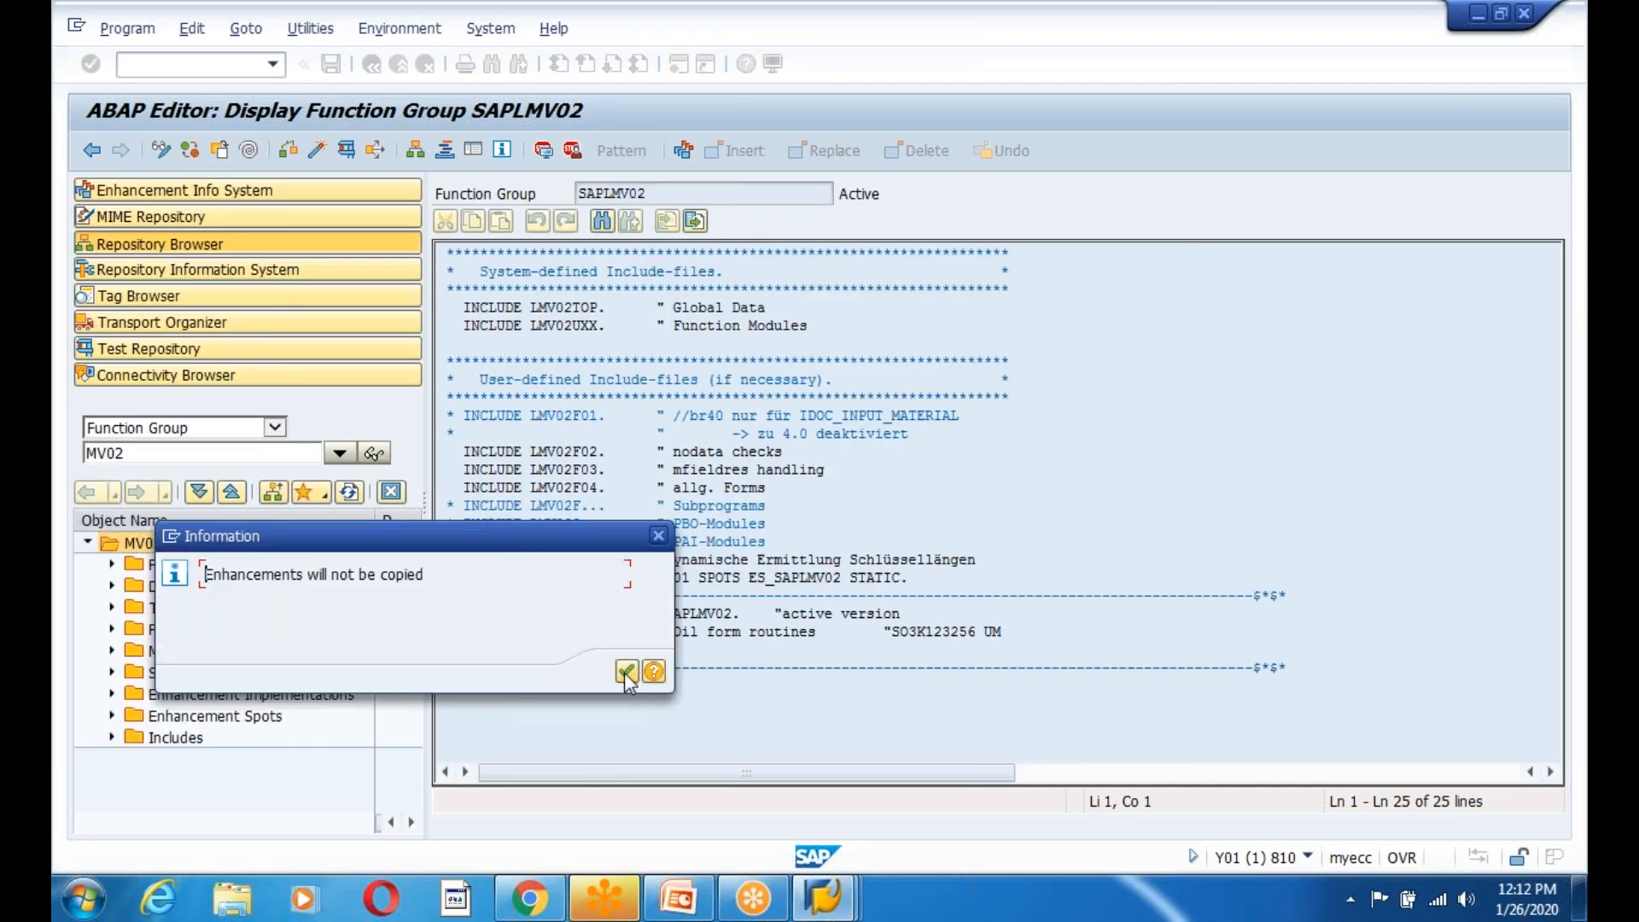
{"action": "left_click", "coordinate": [625, 672]}
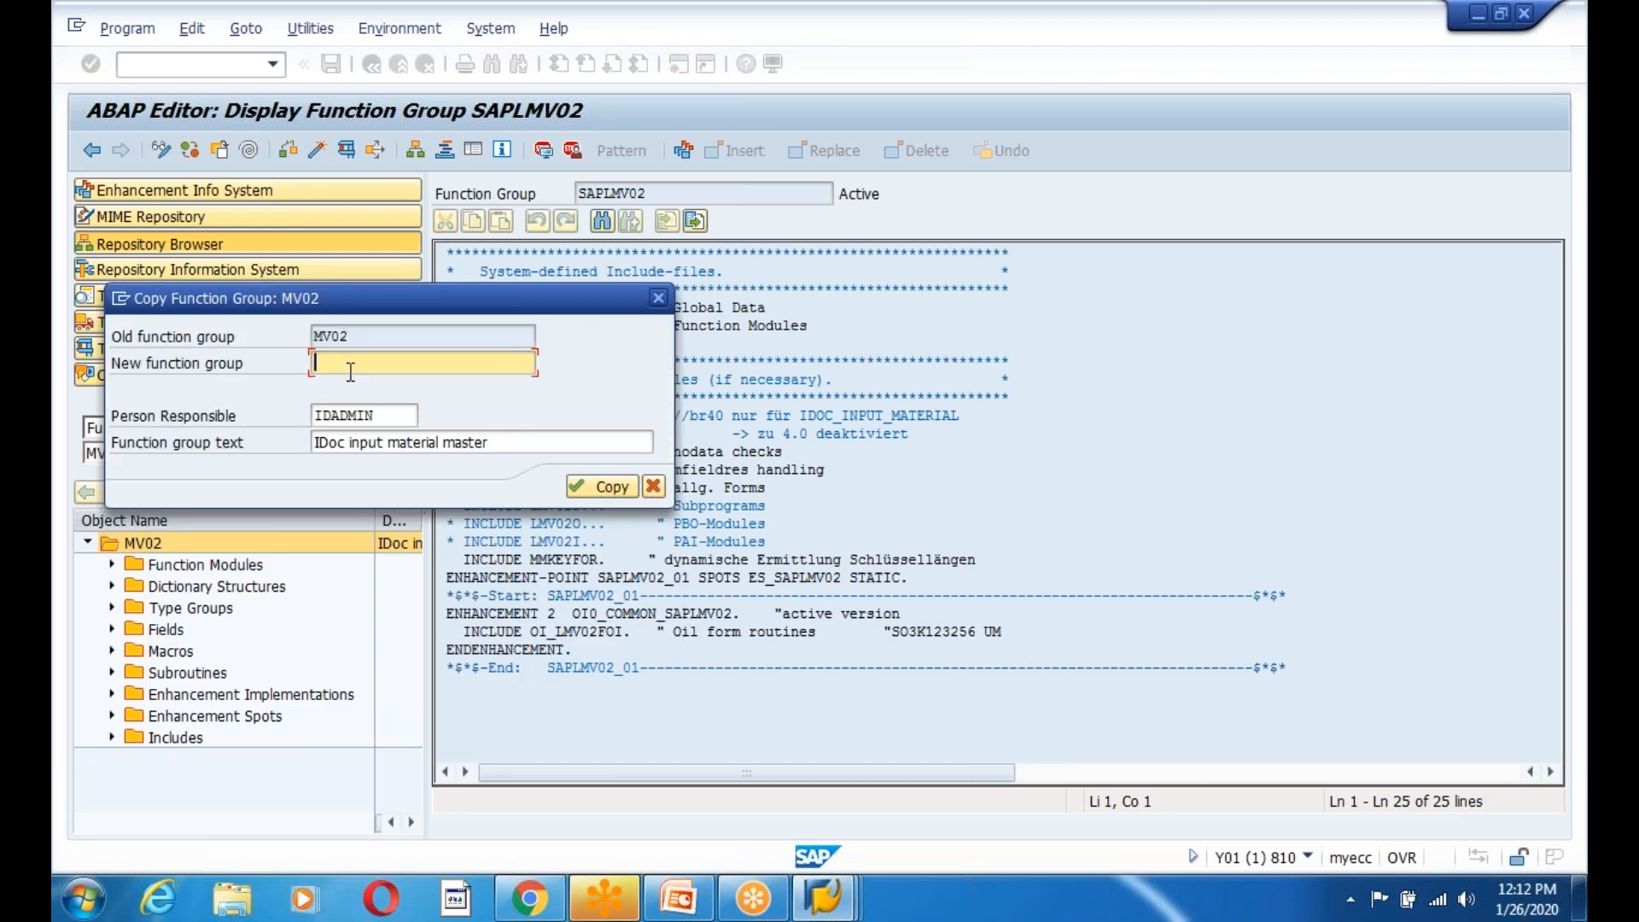
{"action": "type", "text": "ZIDOCEMPLOYEE"}
{"action": "left_click", "coordinate": [589, 486]}
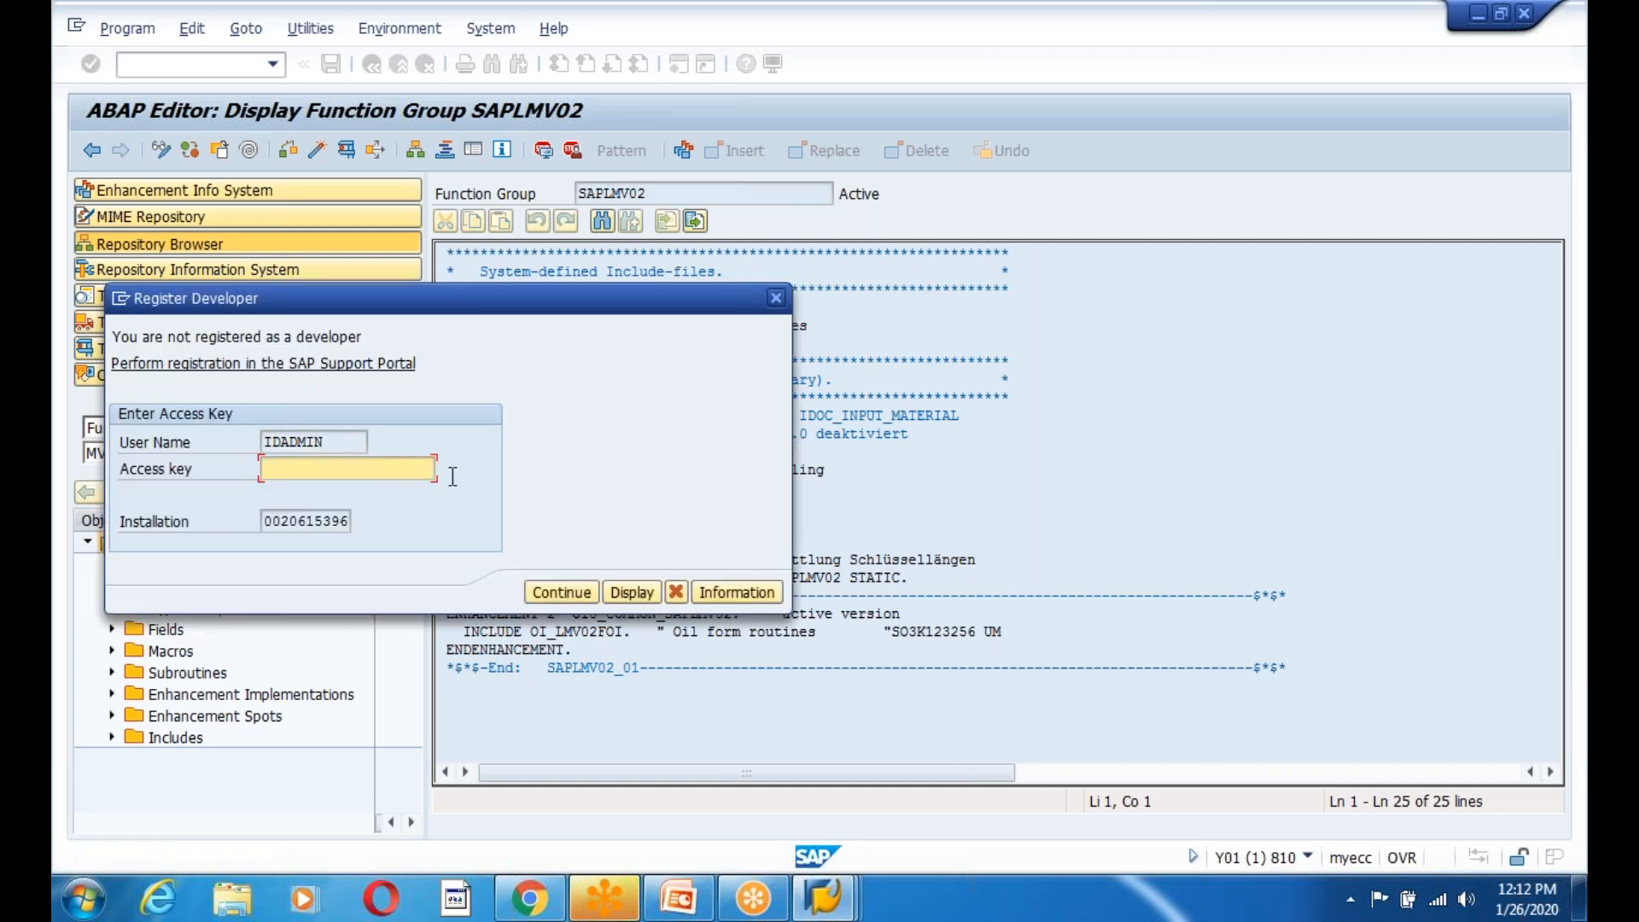
{"action": "left_click", "coordinate": [776, 297]}
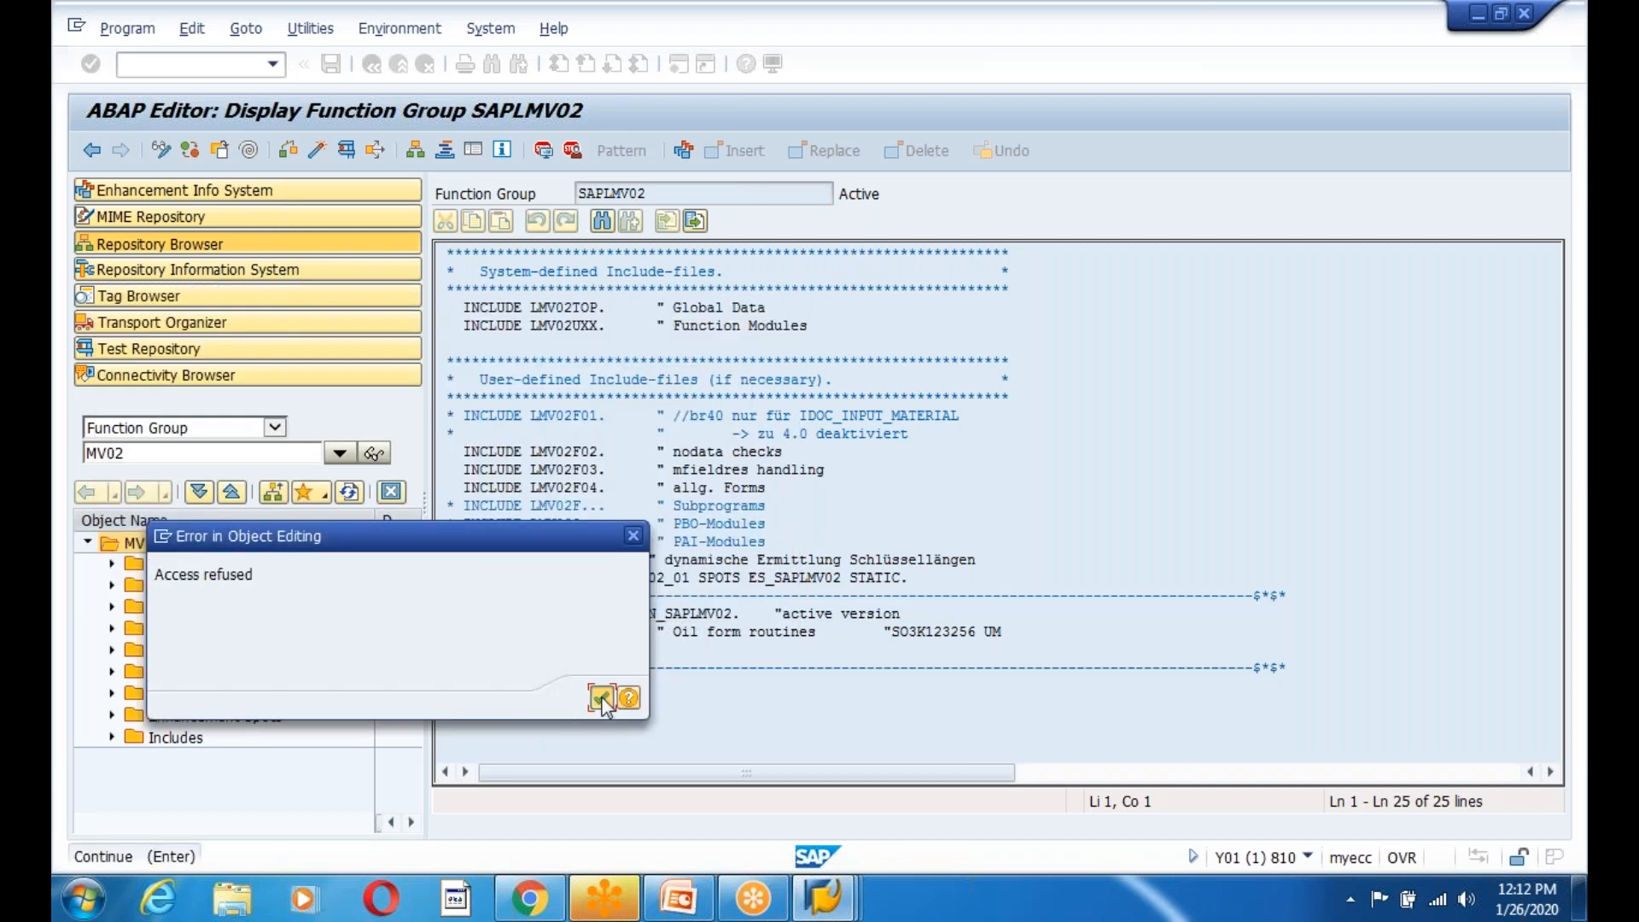
{"action": "left_click", "coordinate": [602, 698]}
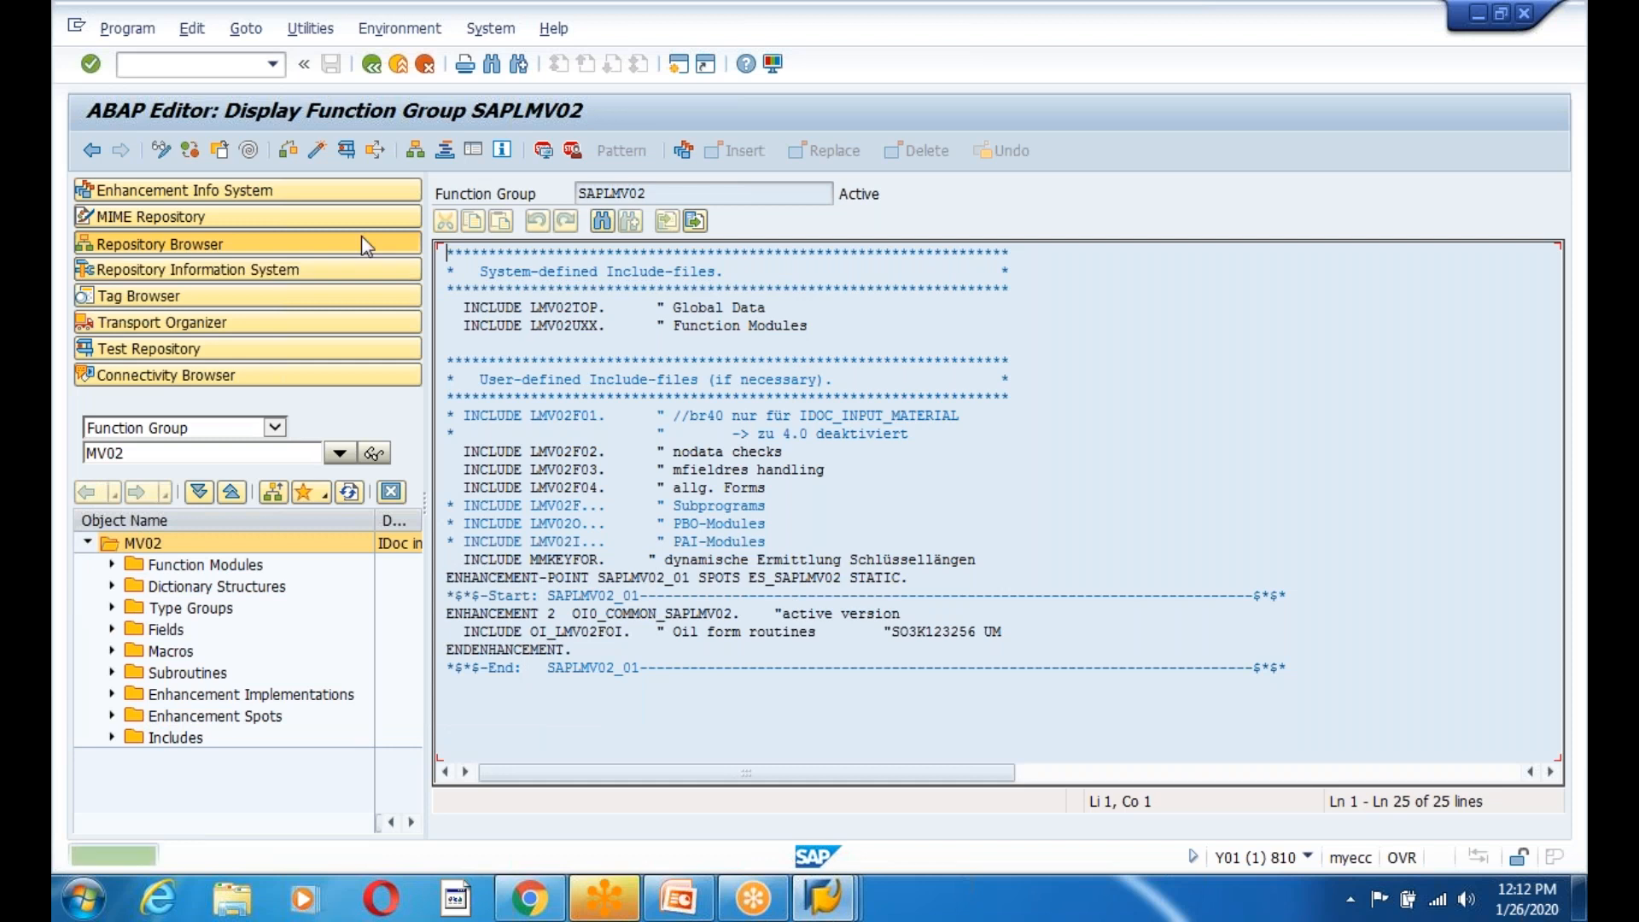
{"action": "left_click", "coordinate": [372, 65]}
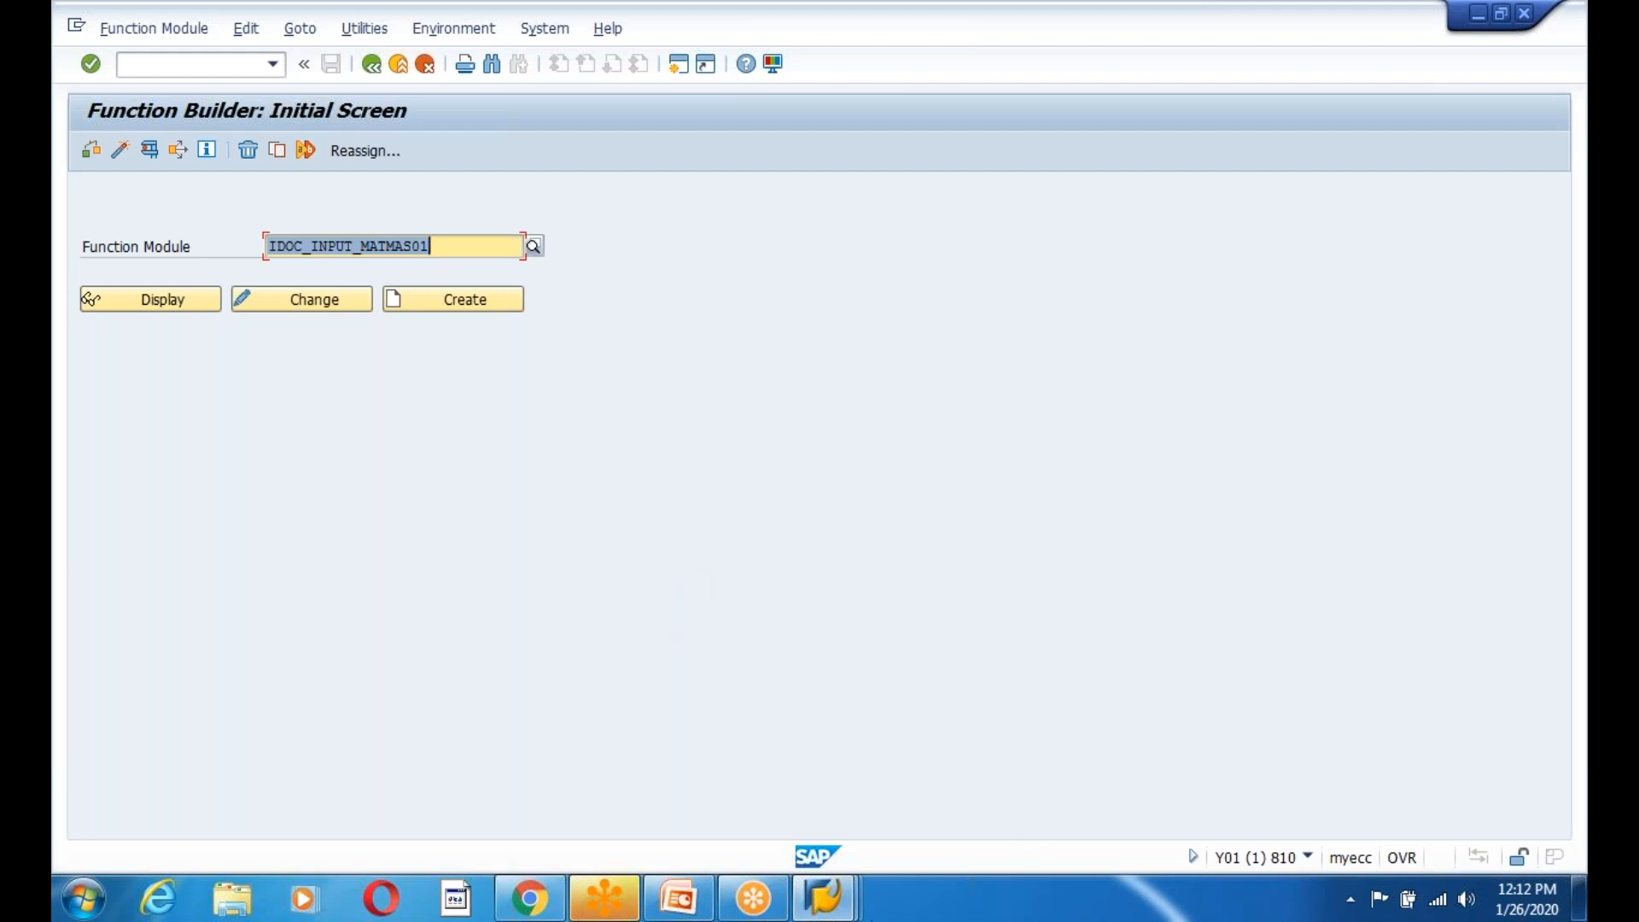
Switch to the Develop IDoc Types session and return to SAP Easy Access, briefly running se37.
{"action": "left_click", "coordinate": [824, 905]}
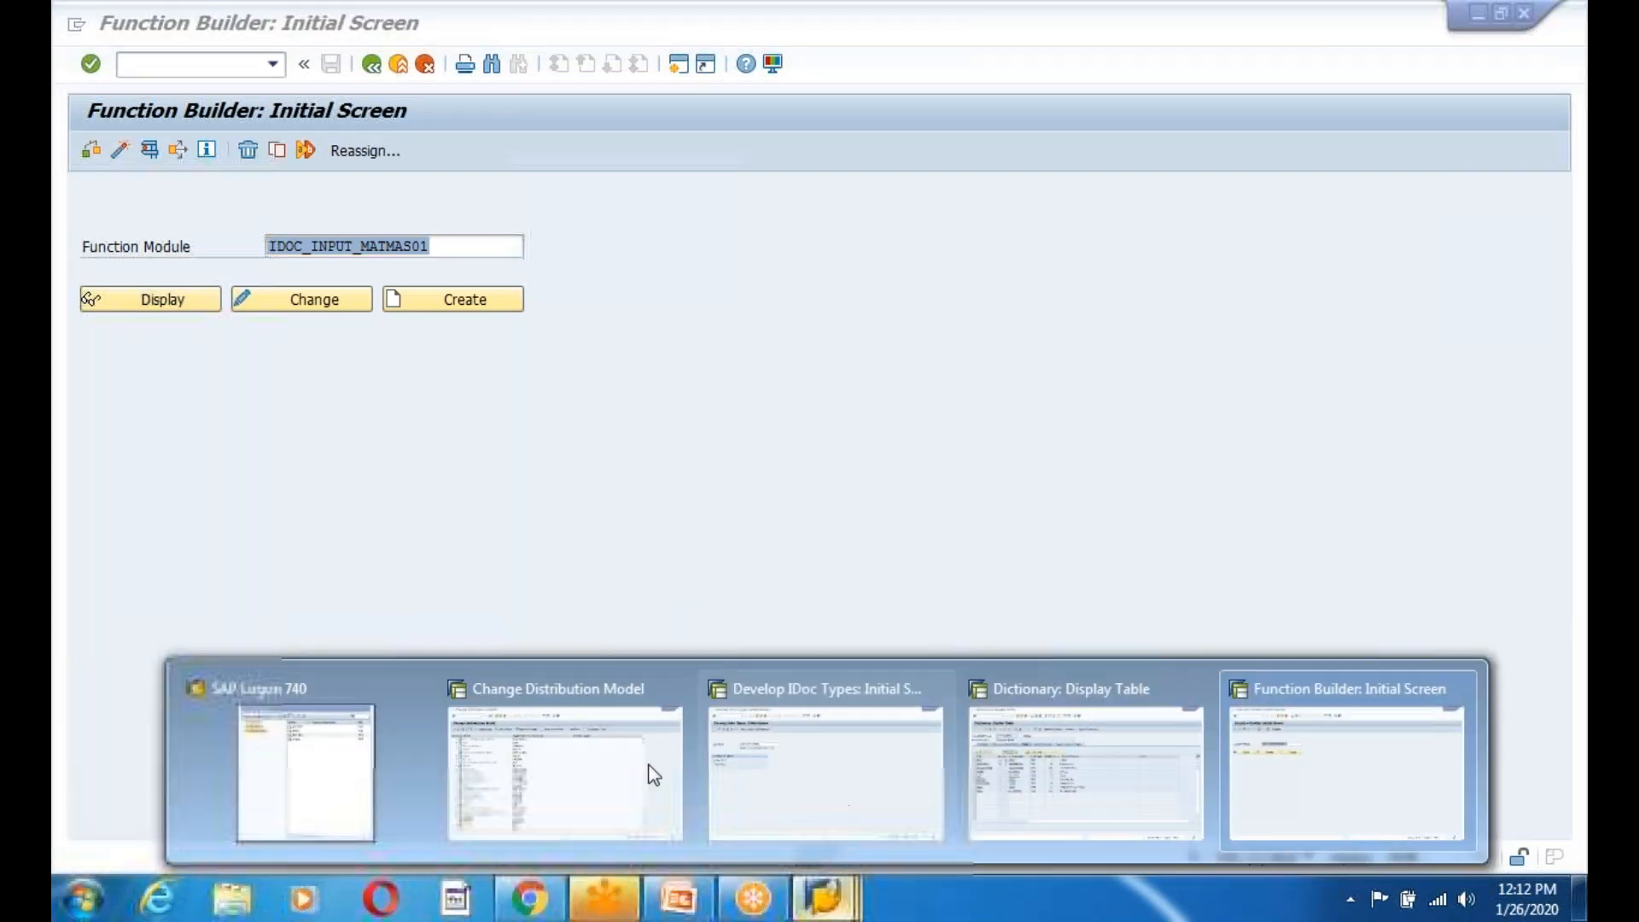
{"action": "left_click", "coordinate": [854, 821]}
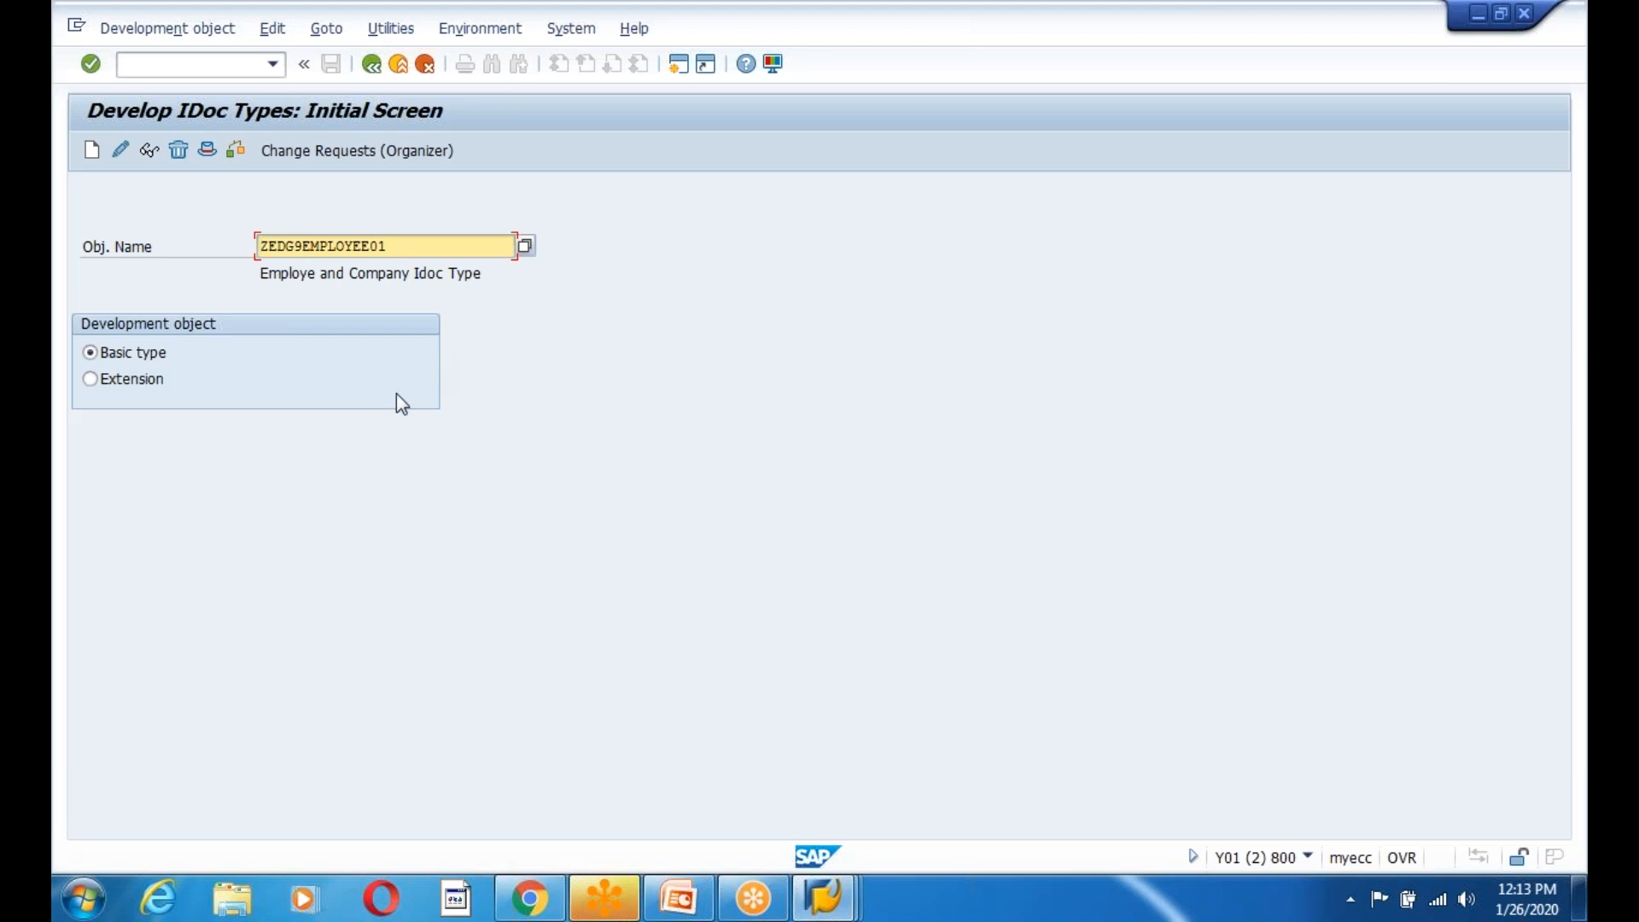
{"action": "left_click", "coordinate": [380, 69]}
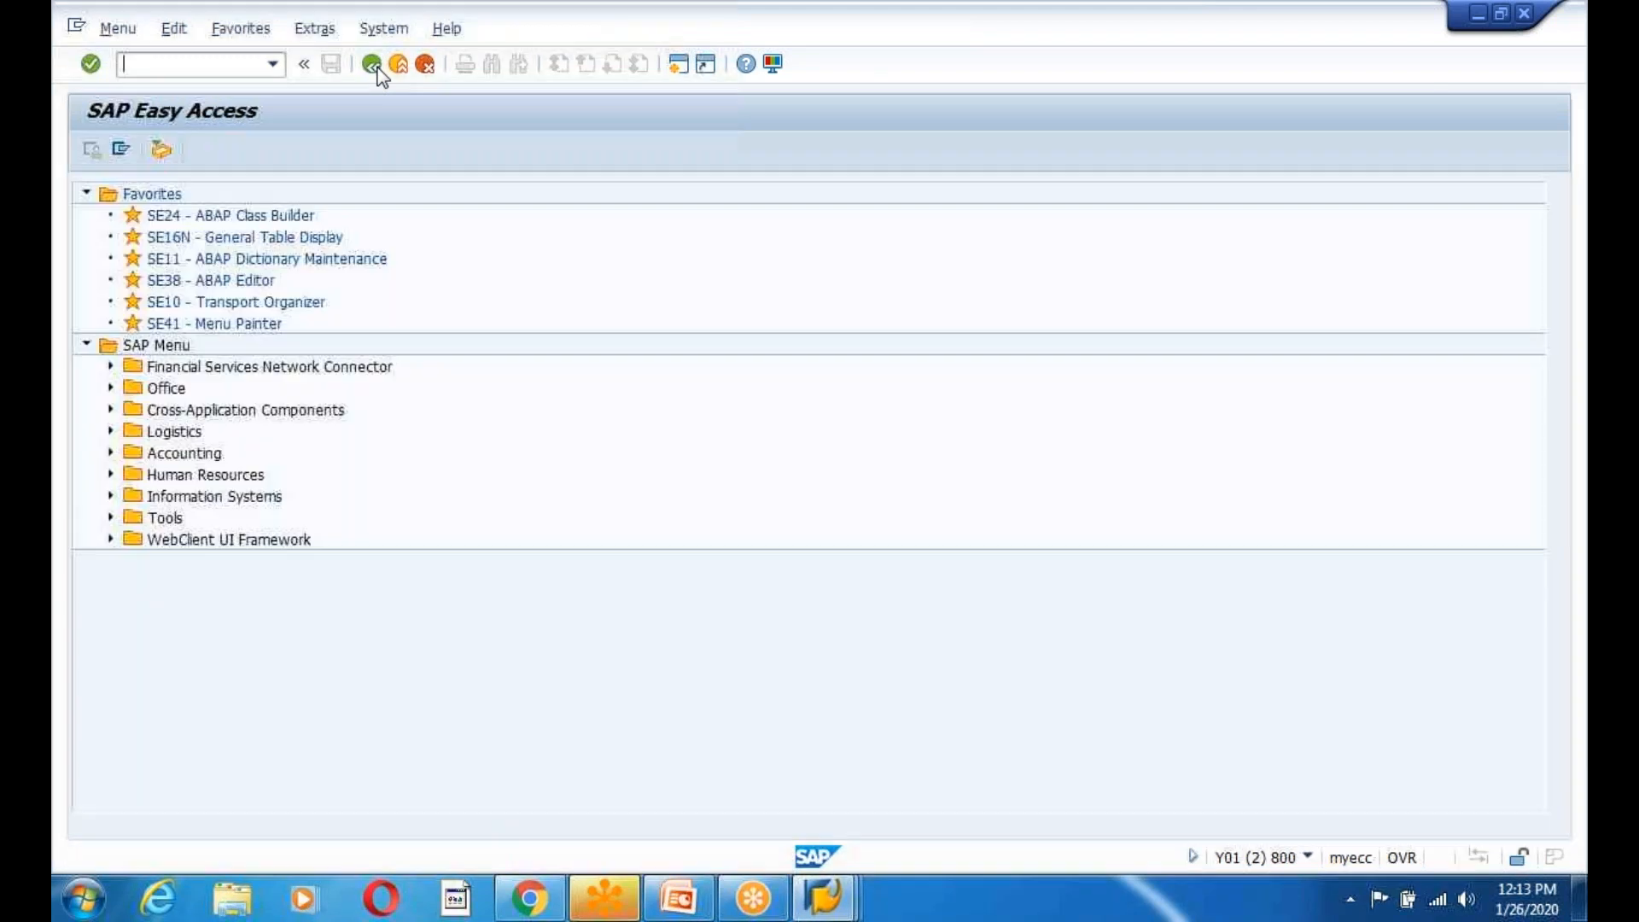
{"action": "left_click", "coordinate": [233, 73]}
{"action": "type", "text": "se37"}
{"action": "key", "text": "Return"}
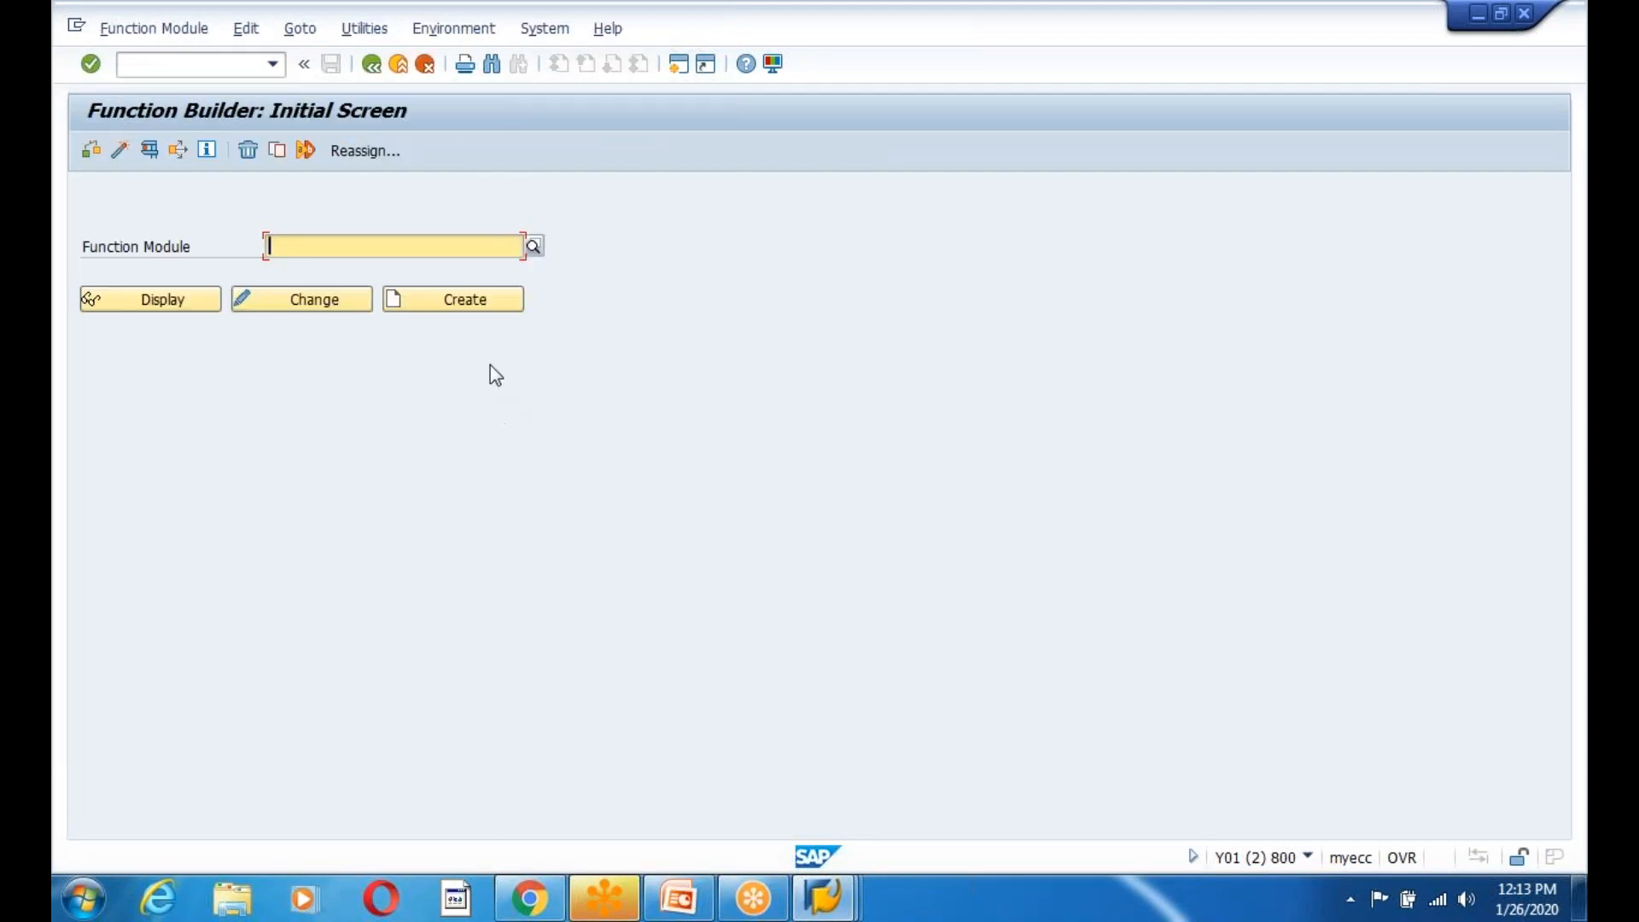
{"action": "left_click", "coordinate": [414, 208]}
{"action": "left_click", "coordinate": [370, 64]}
{"action": "left_click", "coordinate": [198, 67]}
Run se80 and load function group MV02 in the Object Navigator.
{"action": "type", "text": "se80"}
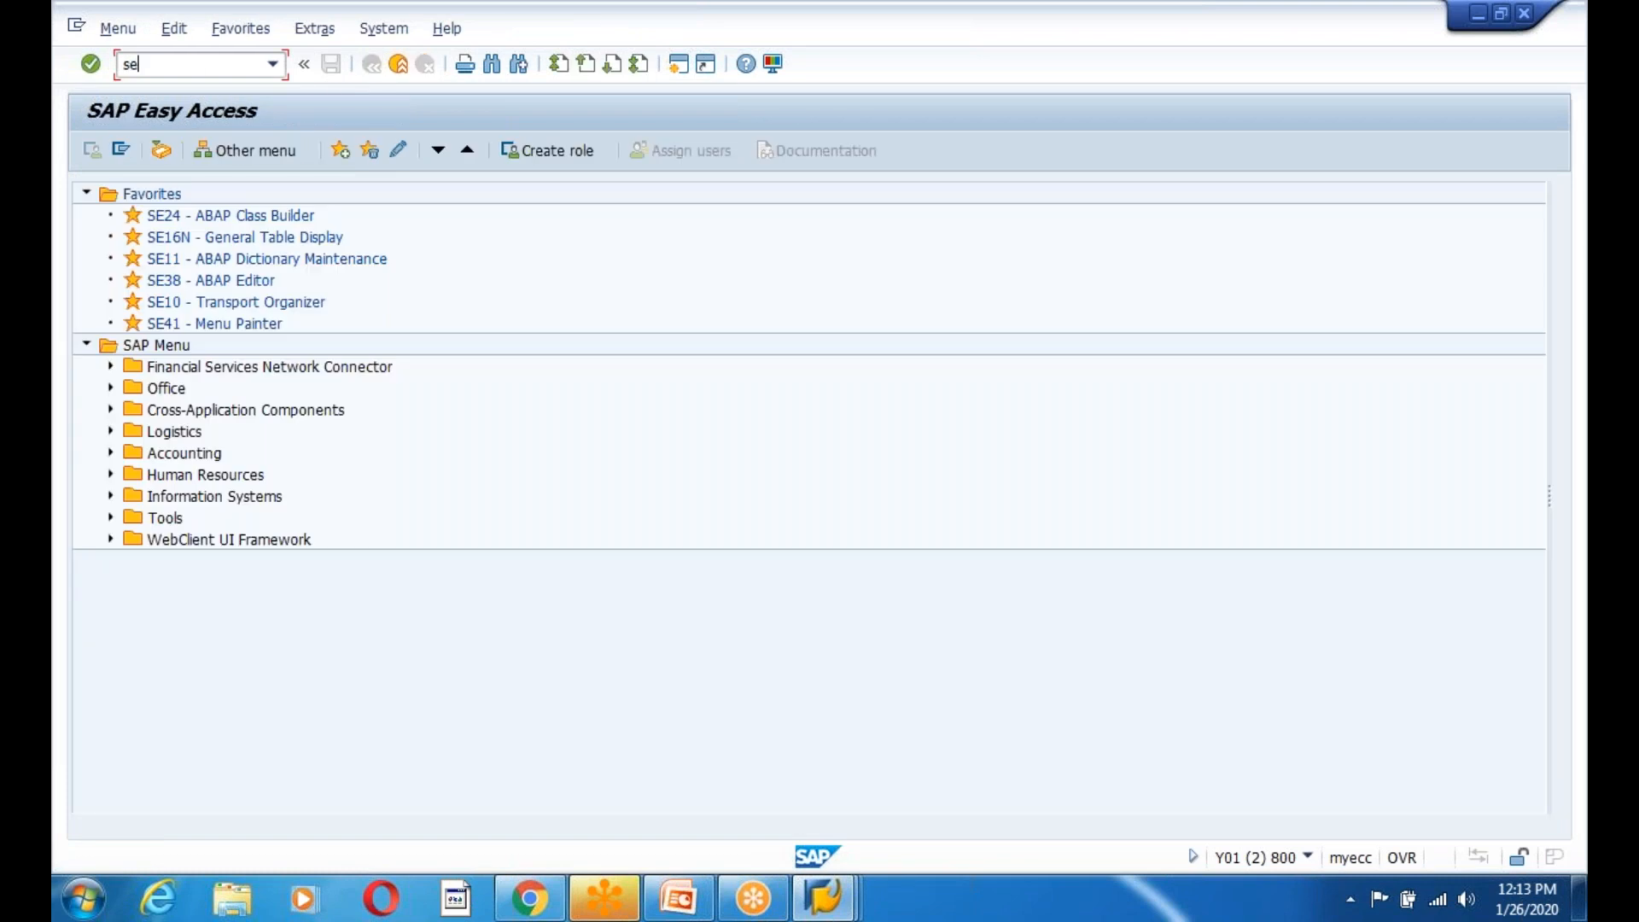
{"action": "key", "text": "Return"}
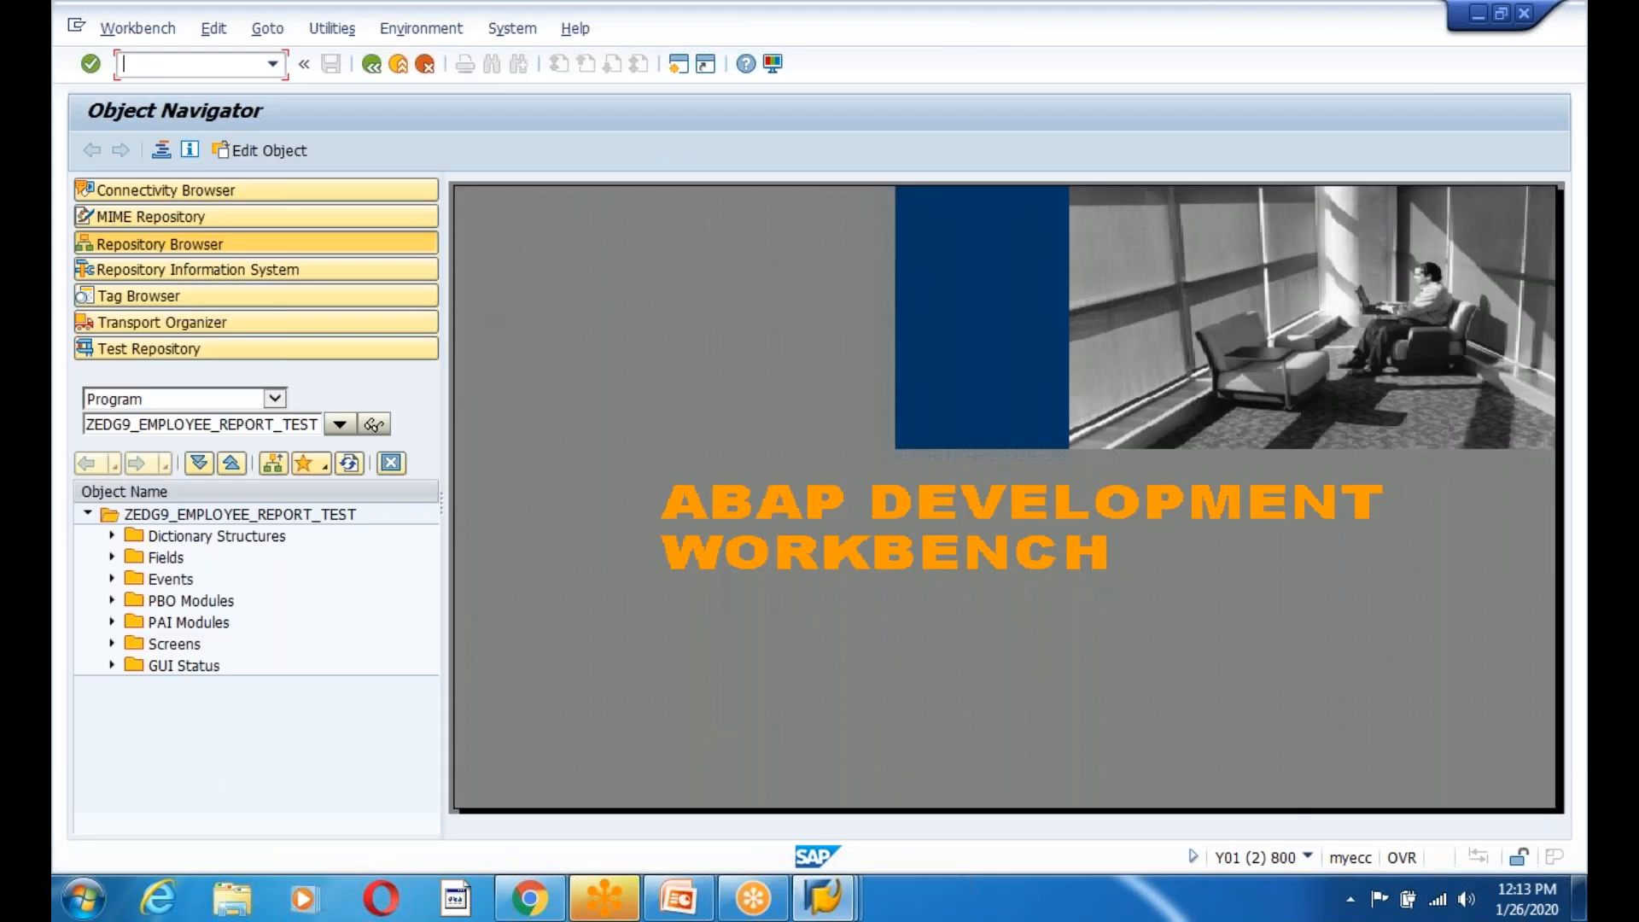
{"action": "left_click", "coordinate": [274, 398]}
{"action": "left_click", "coordinate": [192, 486]}
{"action": "type", "text": "MV02"}
{"action": "key", "text": "Return"}
Copy the MV02 node, acknowledging that enhancements won't be copied.
{"action": "left_click", "coordinate": [141, 515]}
{"action": "right_click", "coordinate": [141, 514]}
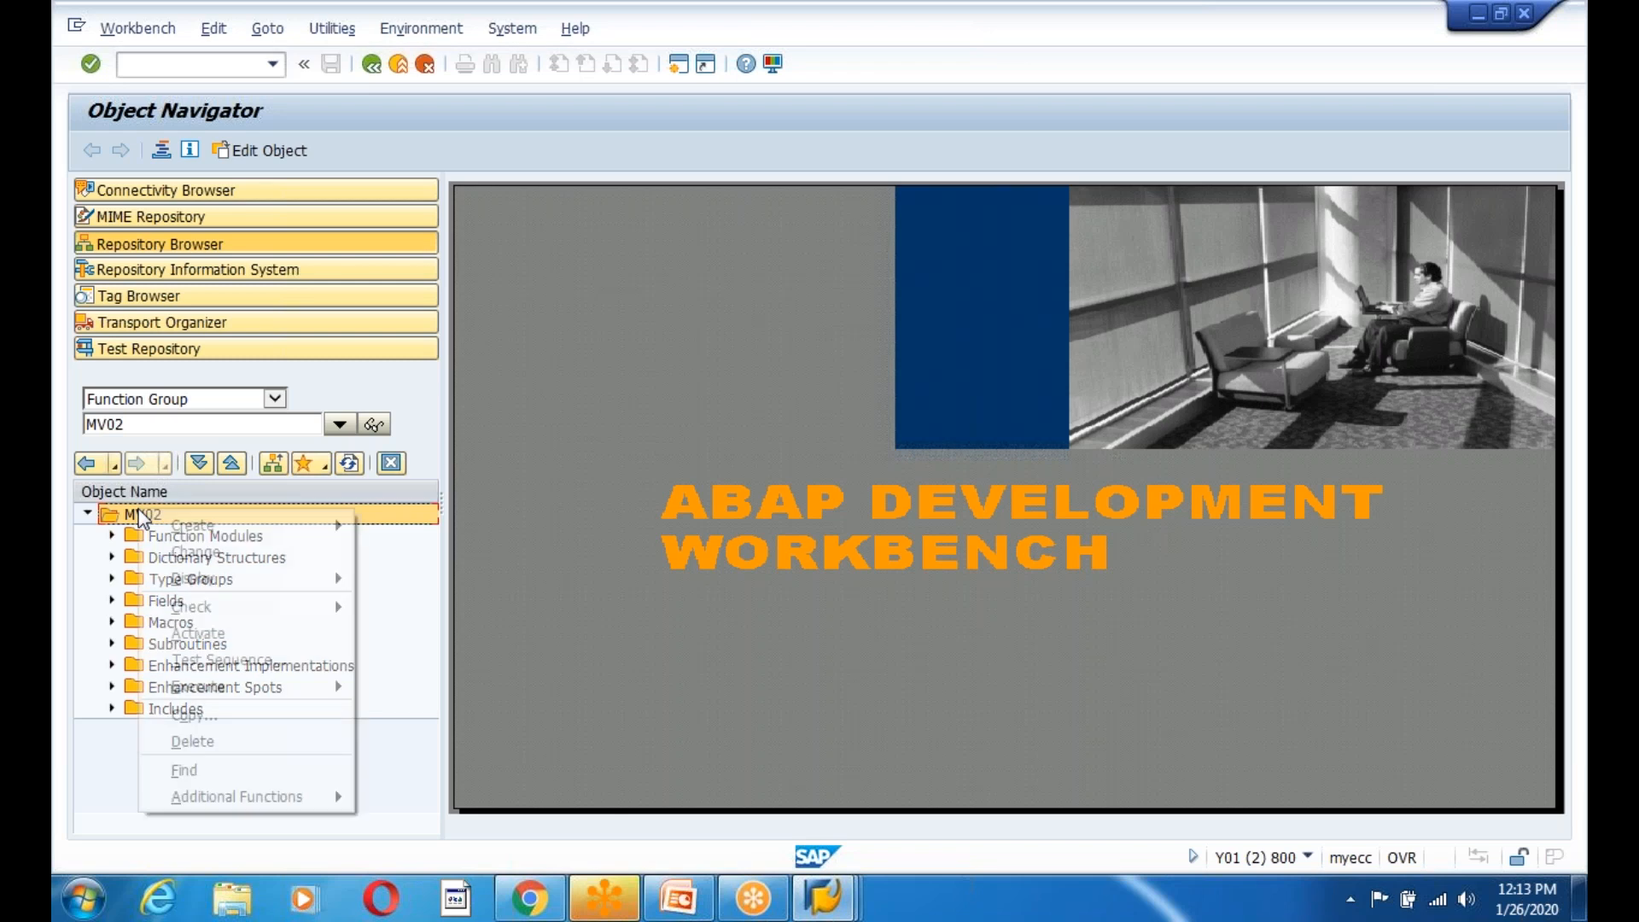
{"action": "left_click", "coordinate": [195, 714]}
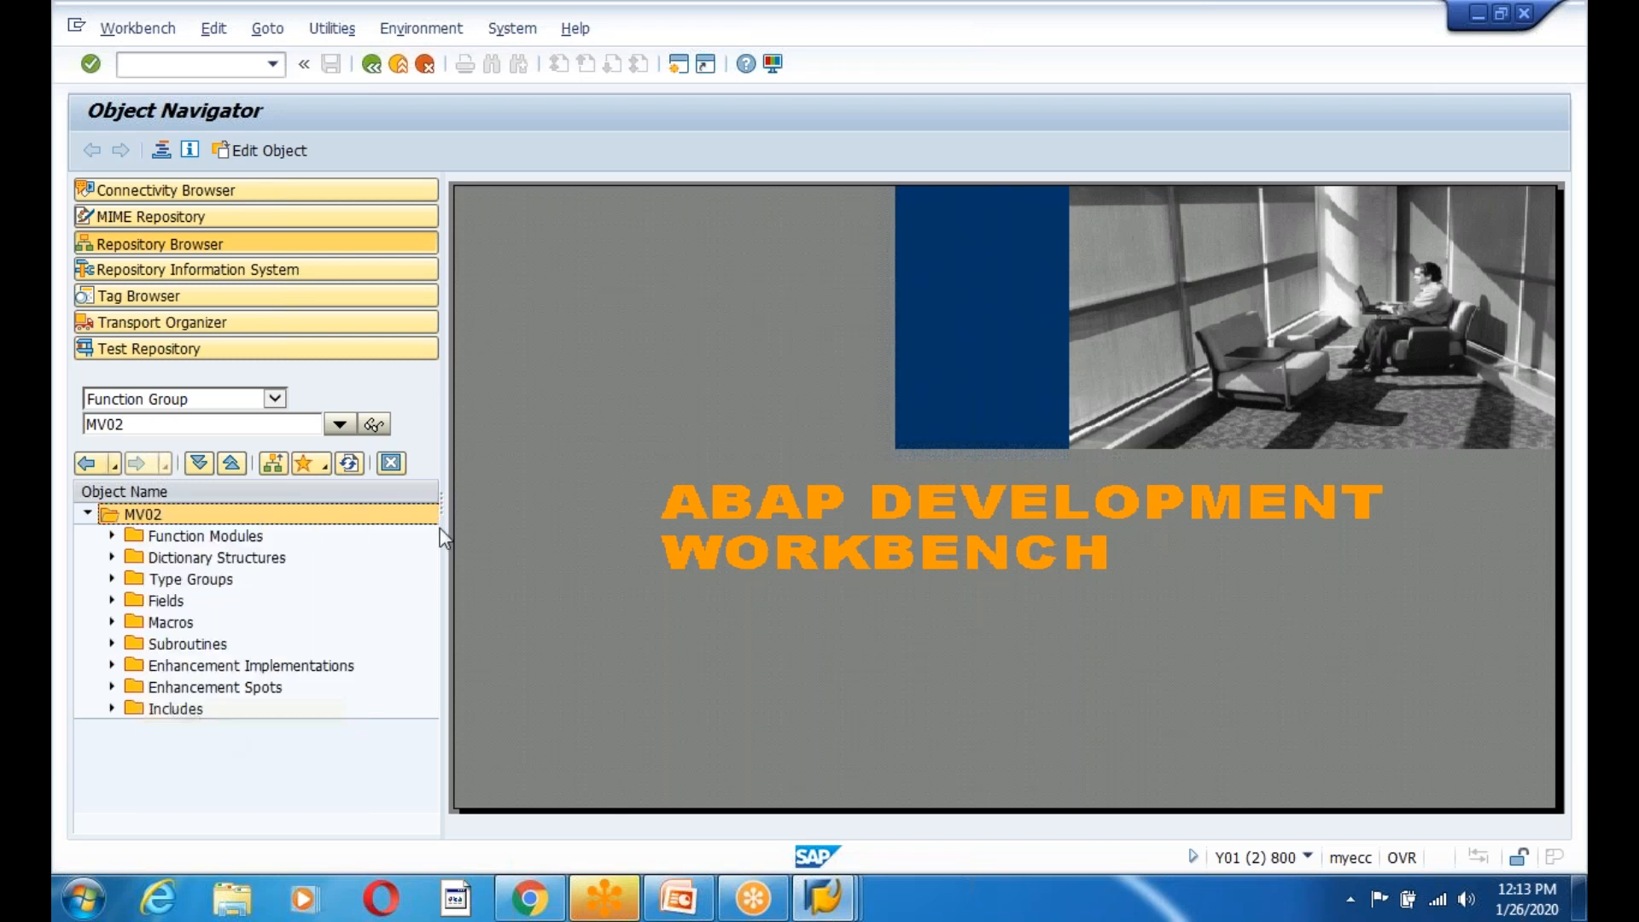
{"action": "left_click", "coordinate": [625, 671]}
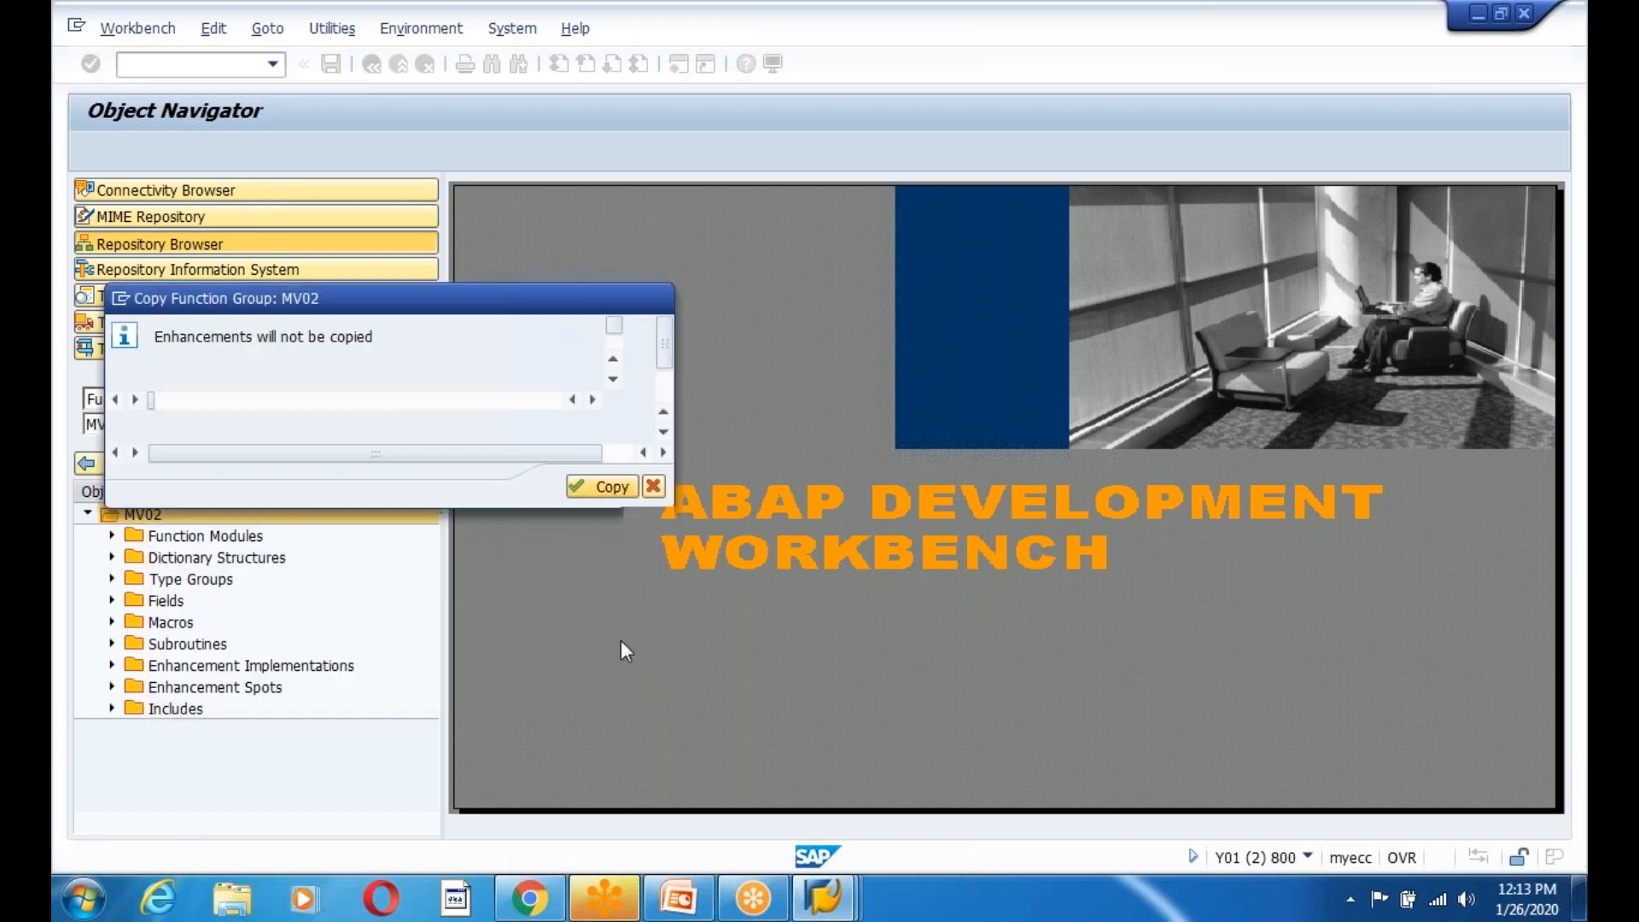
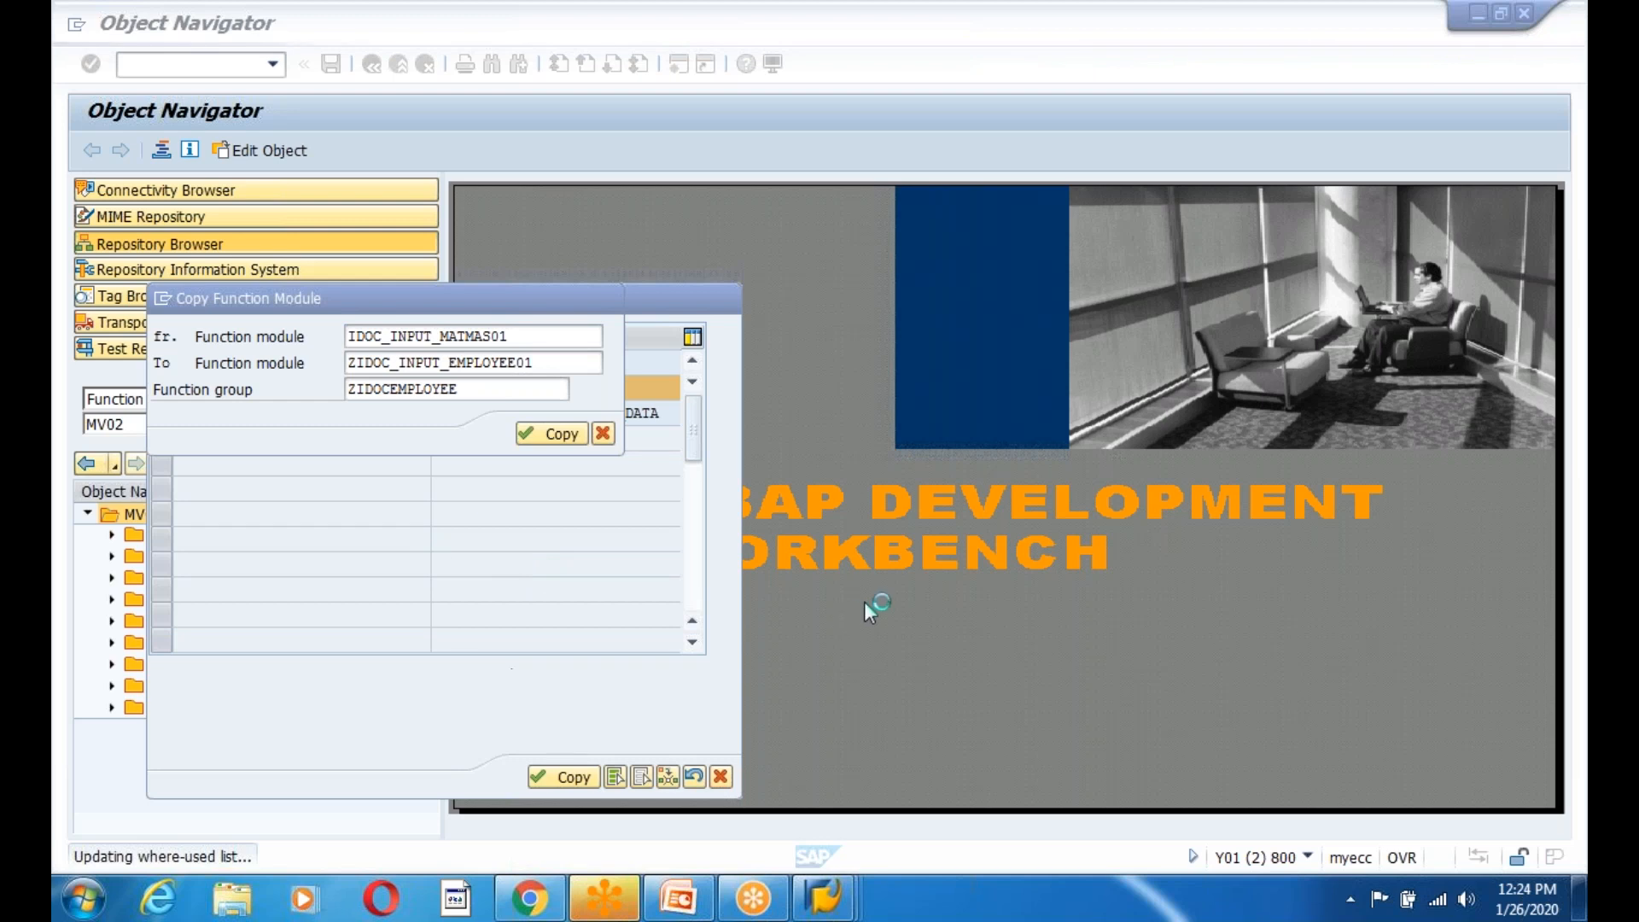
Show the taskbar thumbnails of the open SAP windows while the ZIDOC_INPUT_EMPLOYEE01 copy runs.
{"action": "mouse_move", "coordinate": [826, 912]}
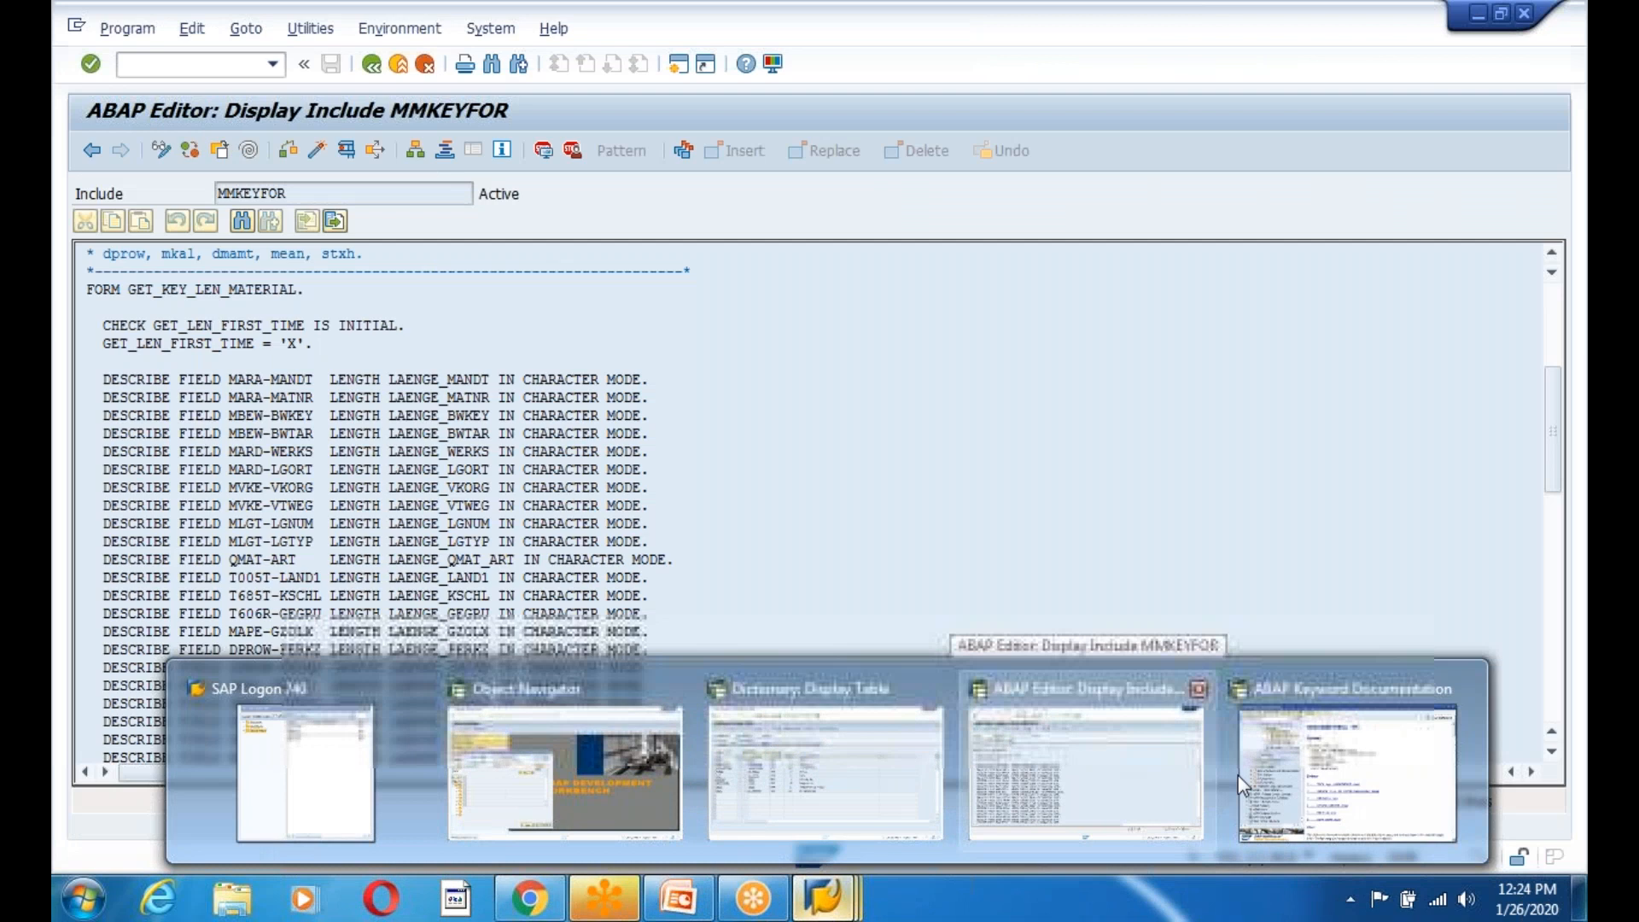
Switch to the DESCRIBE FIELD keyword documentation and highlight the sentence about the return value type.
{"action": "left_click", "coordinate": [1242, 775]}
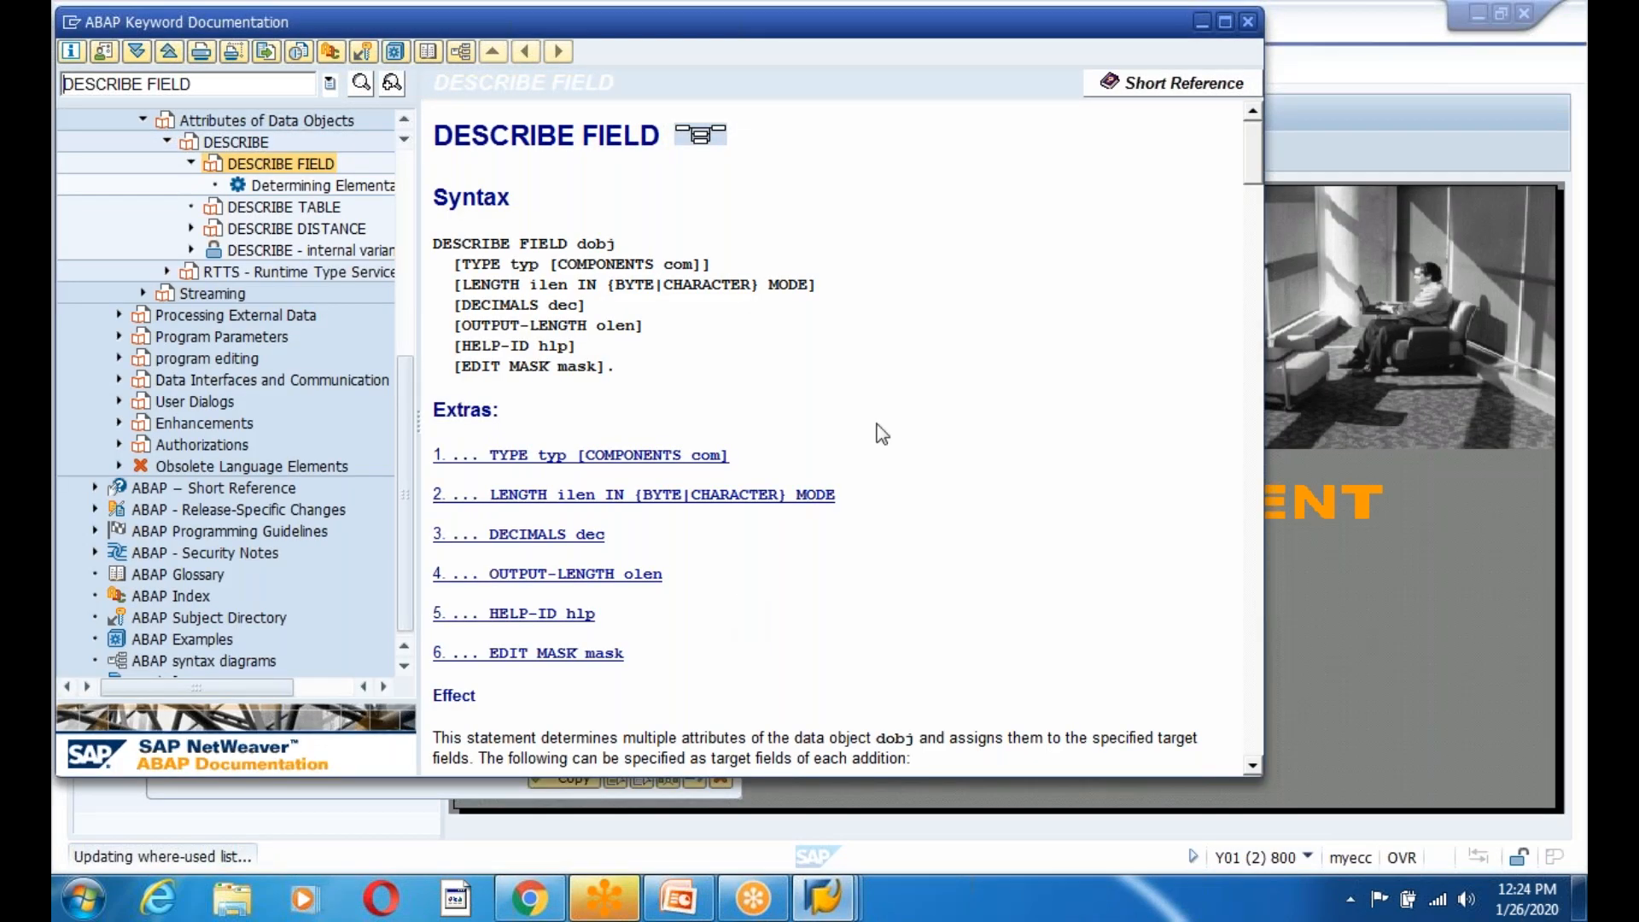
{"action": "scroll", "coordinate": [894, 441], "scroll_direction": "down", "scroll_amount": 4}
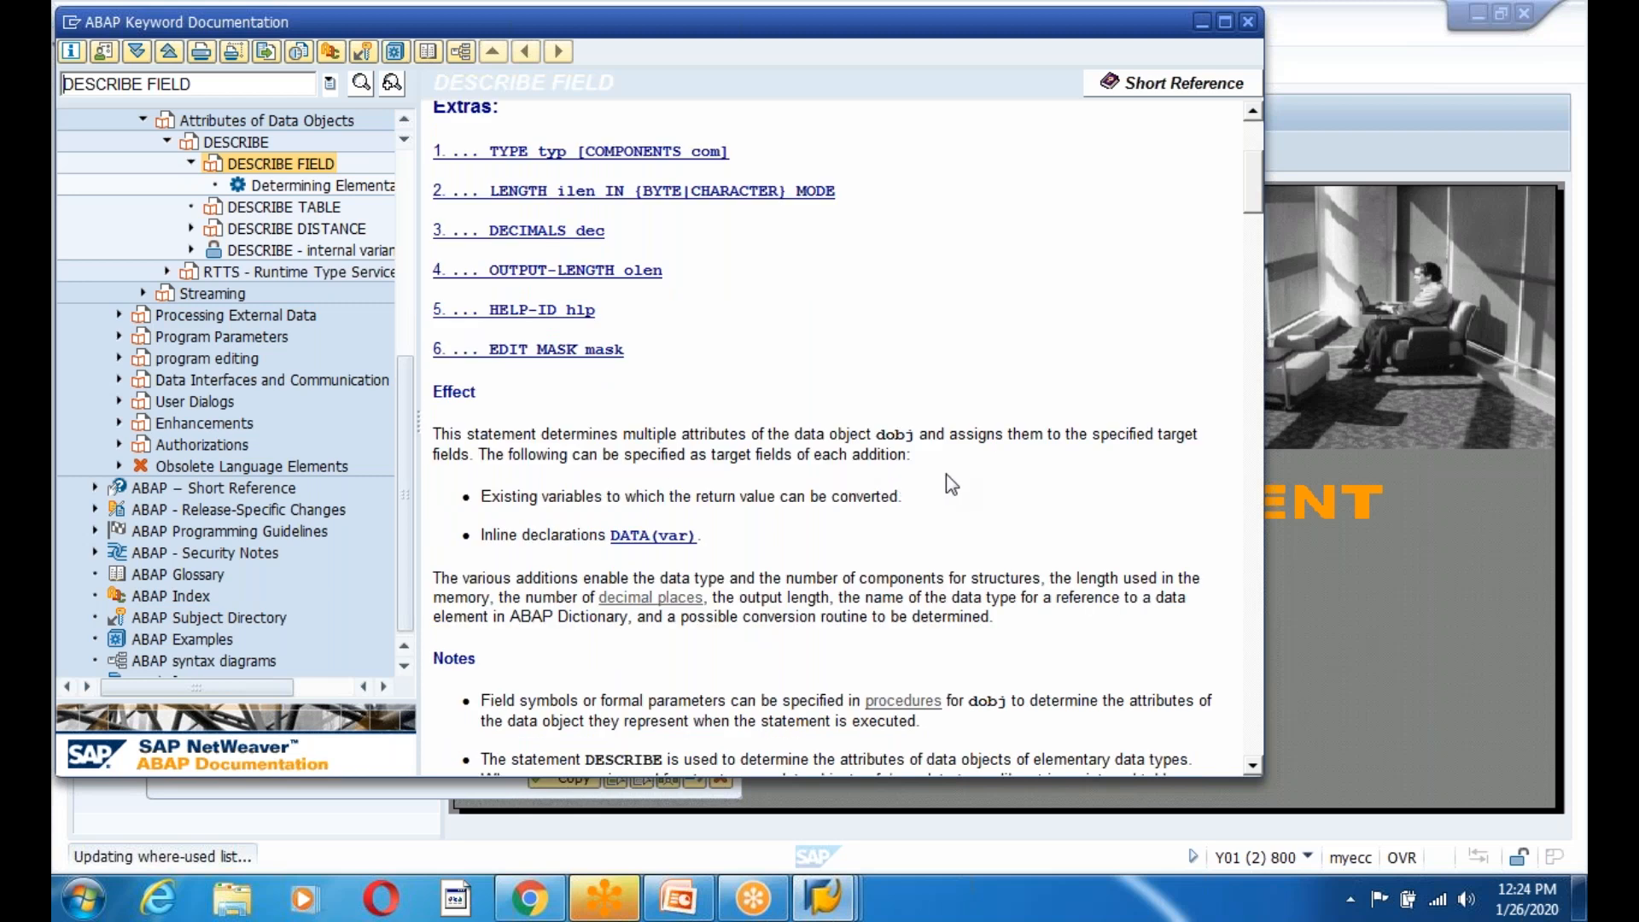
{"action": "scroll", "coordinate": [946, 474], "scroll_direction": "down", "scroll_amount": 1}
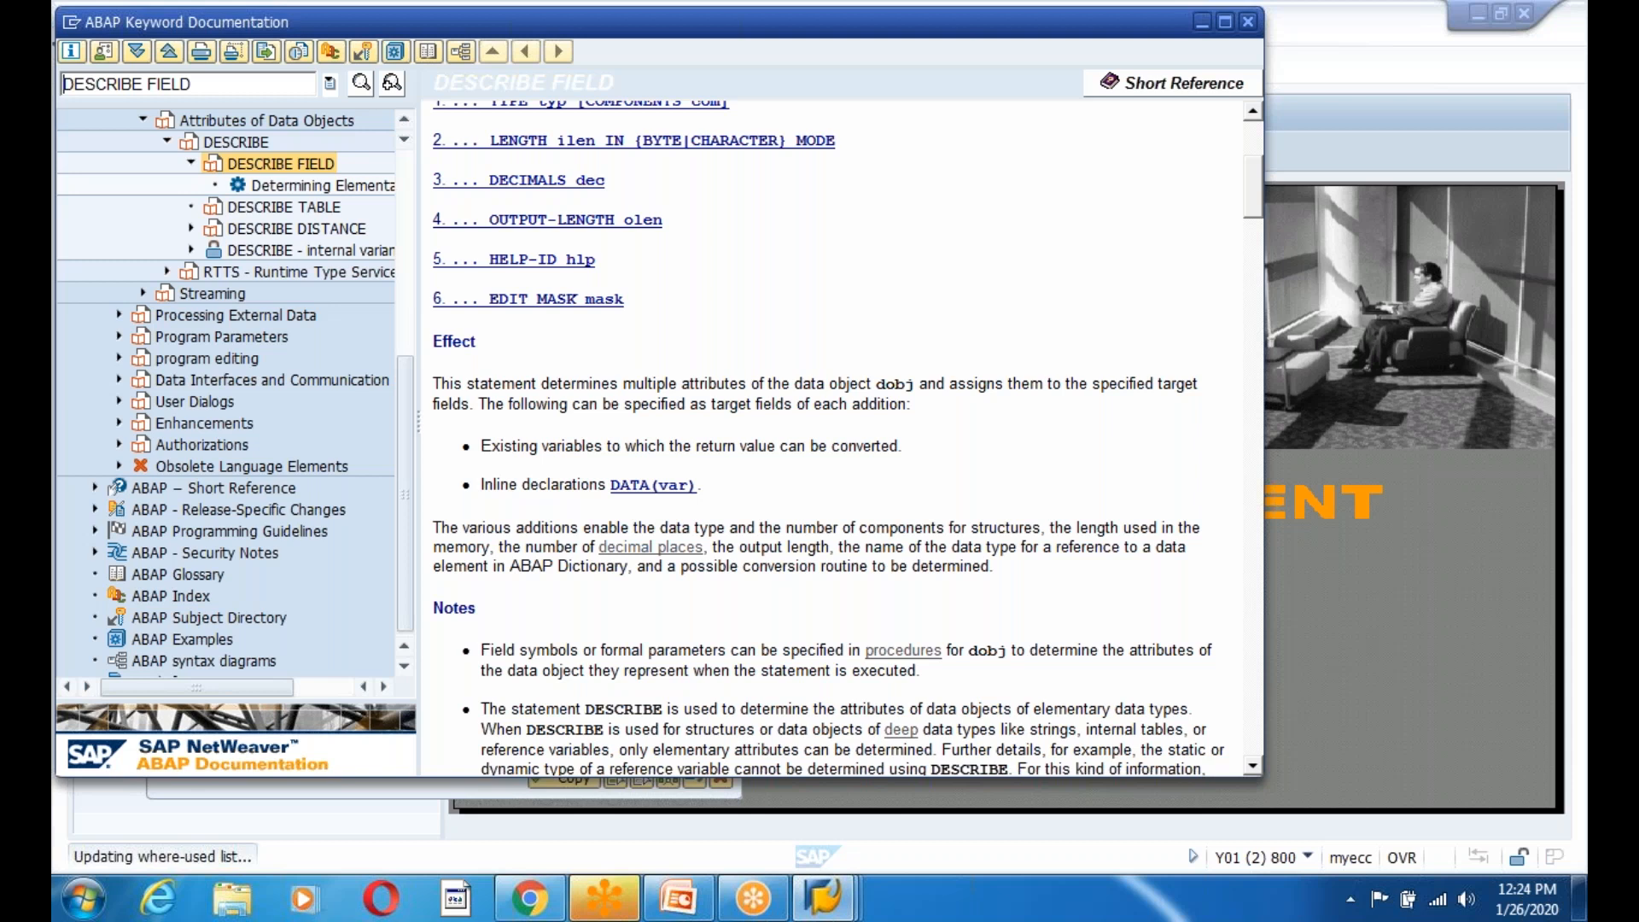
{"action": "scroll", "coordinate": [837, 435], "scroll_direction": "down", "scroll_amount": 6}
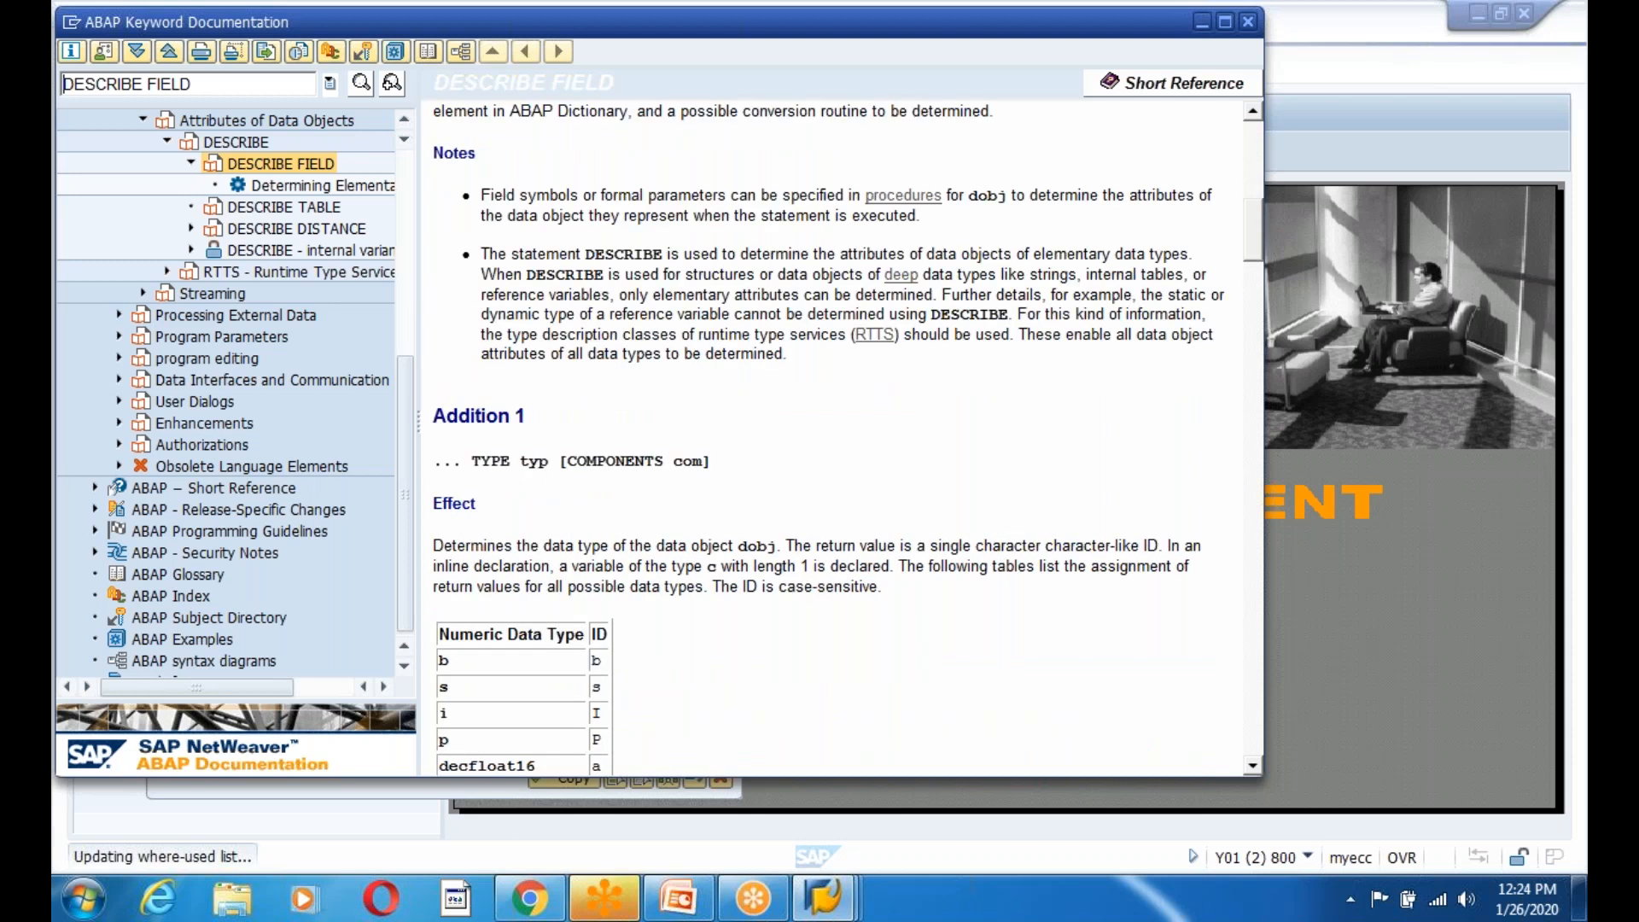
{"action": "scroll", "coordinate": [836, 435], "scroll_direction": "down", "scroll_amount": 4}
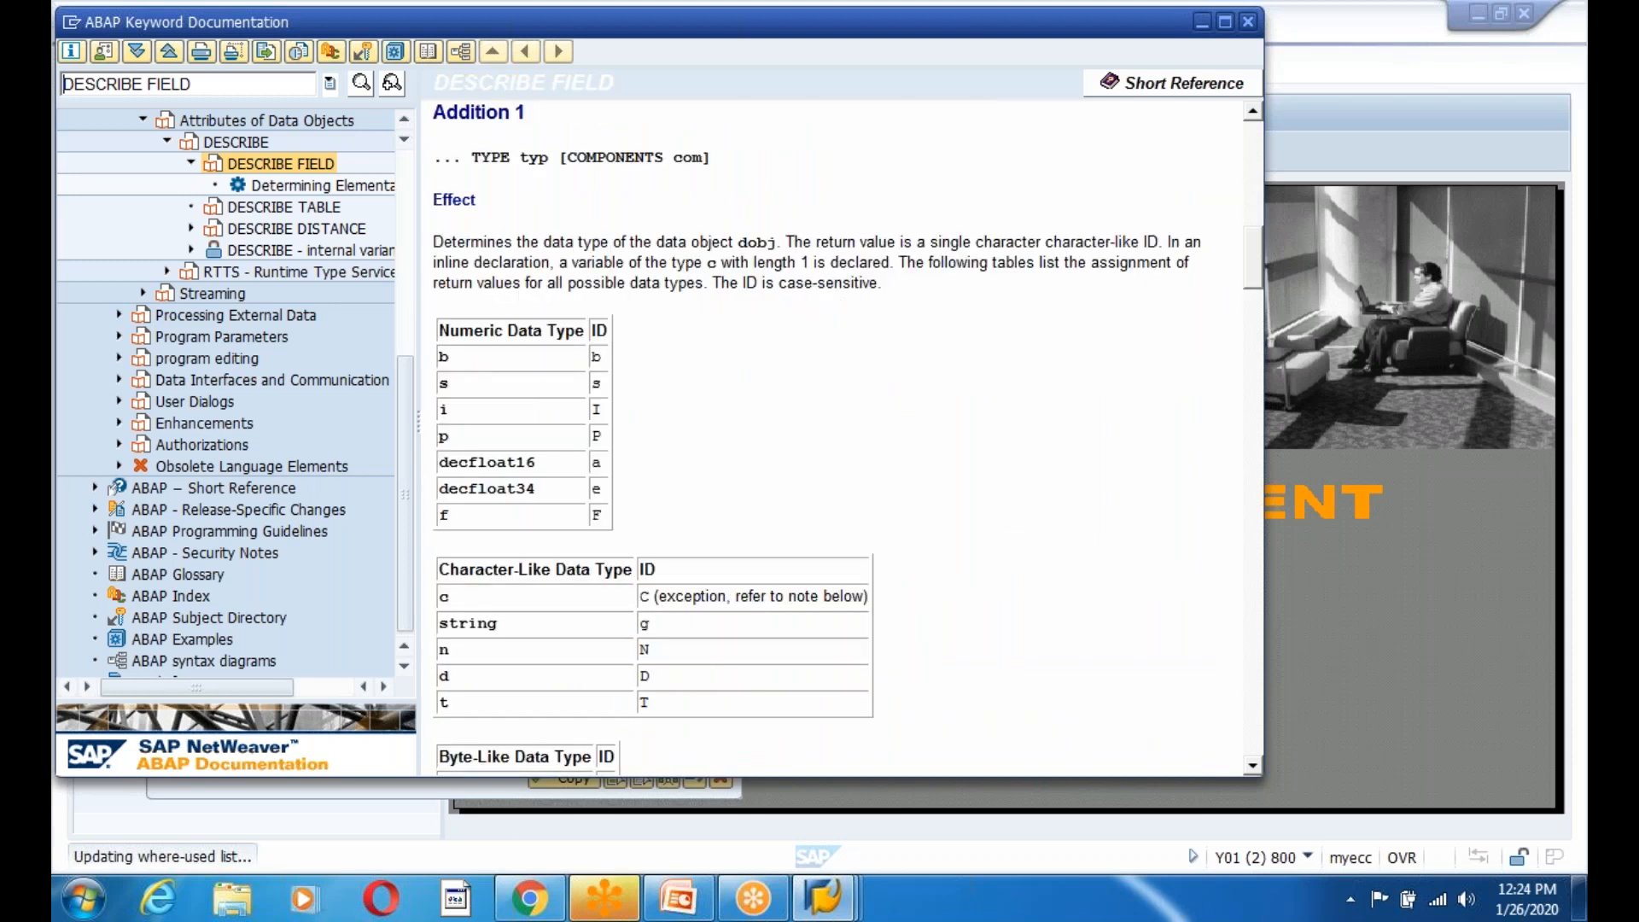
{"action": "scroll", "coordinate": [836, 435], "scroll_direction": "down", "scroll_amount": 9}
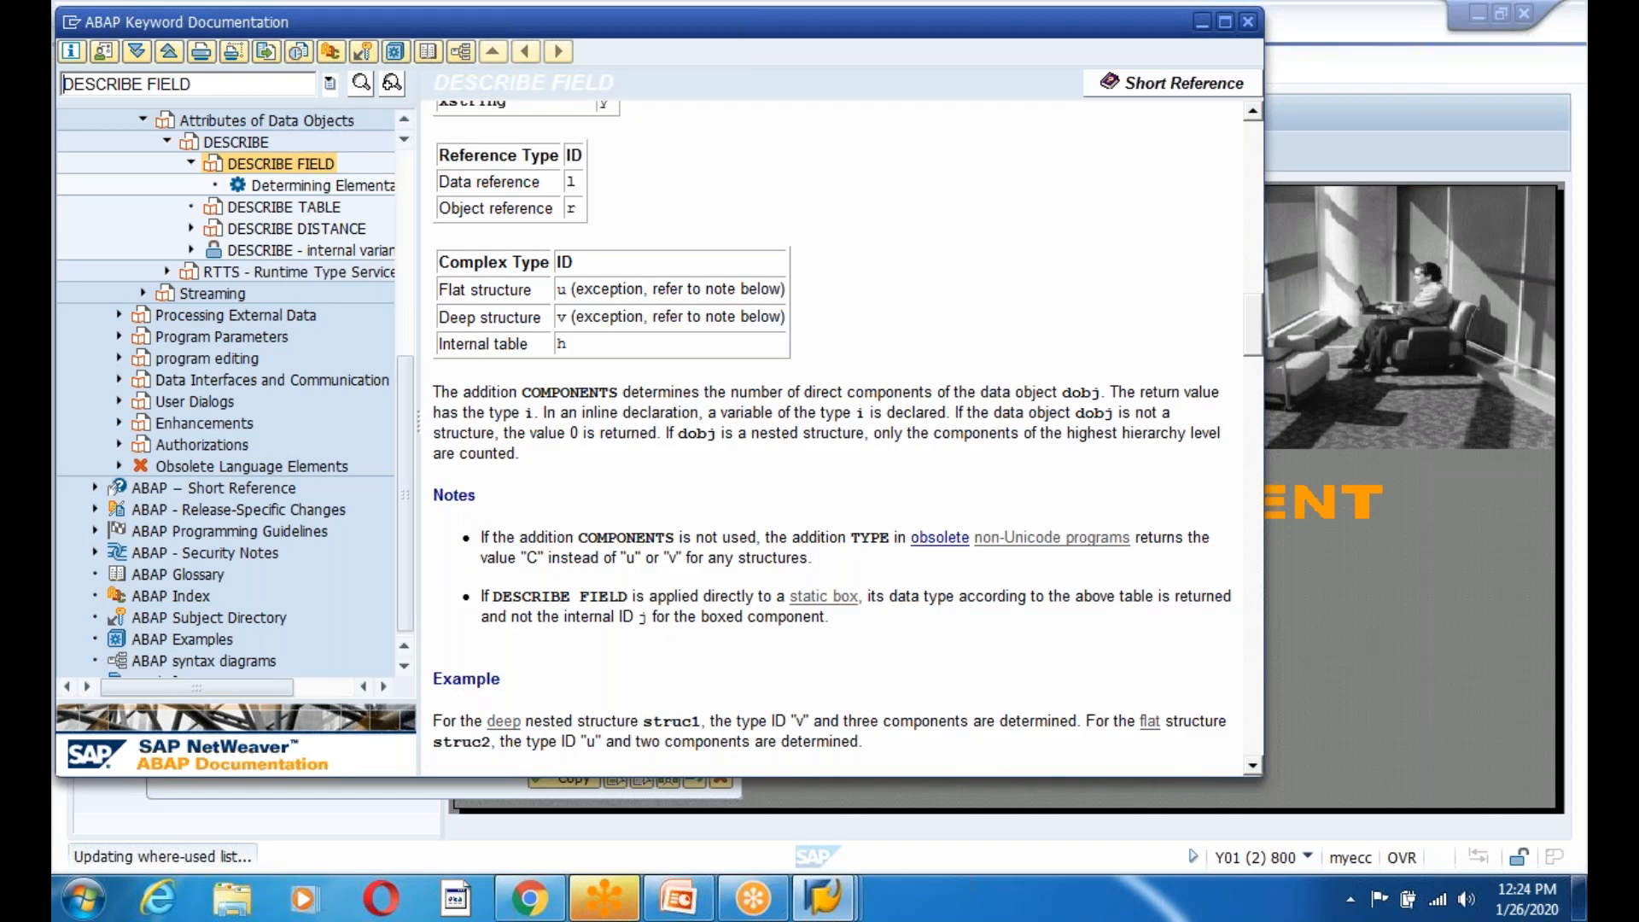
{"action": "scroll", "coordinate": [694, 703], "scroll_direction": "down", "scroll_amount": 5}
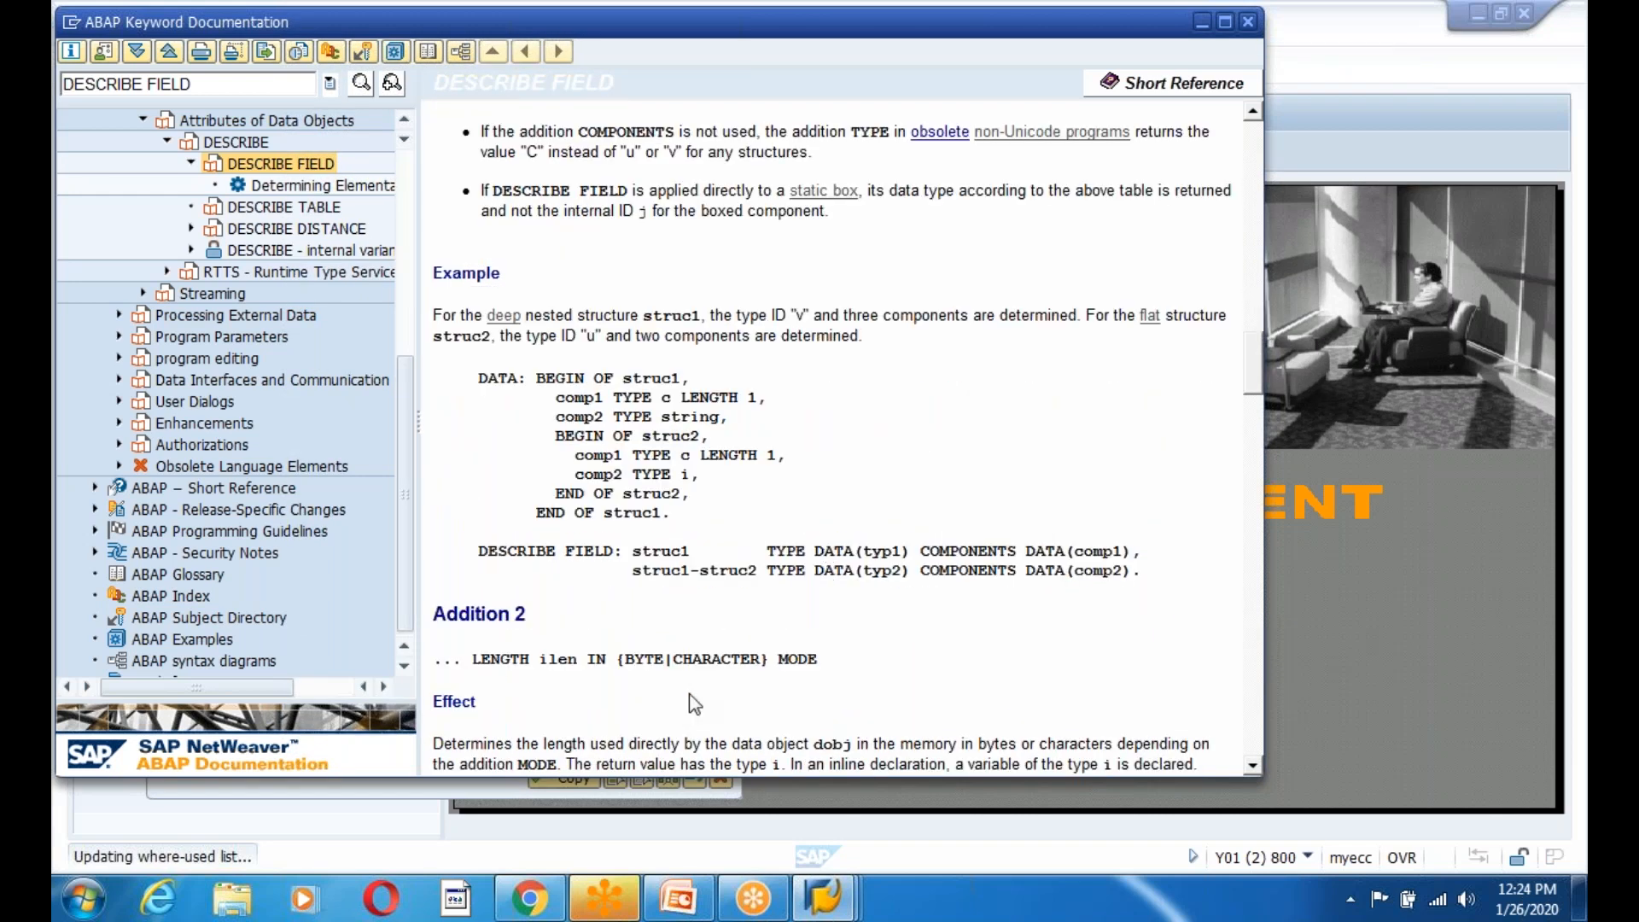
{"action": "scroll", "coordinate": [787, 575], "scroll_direction": "down", "scroll_amount": 3}
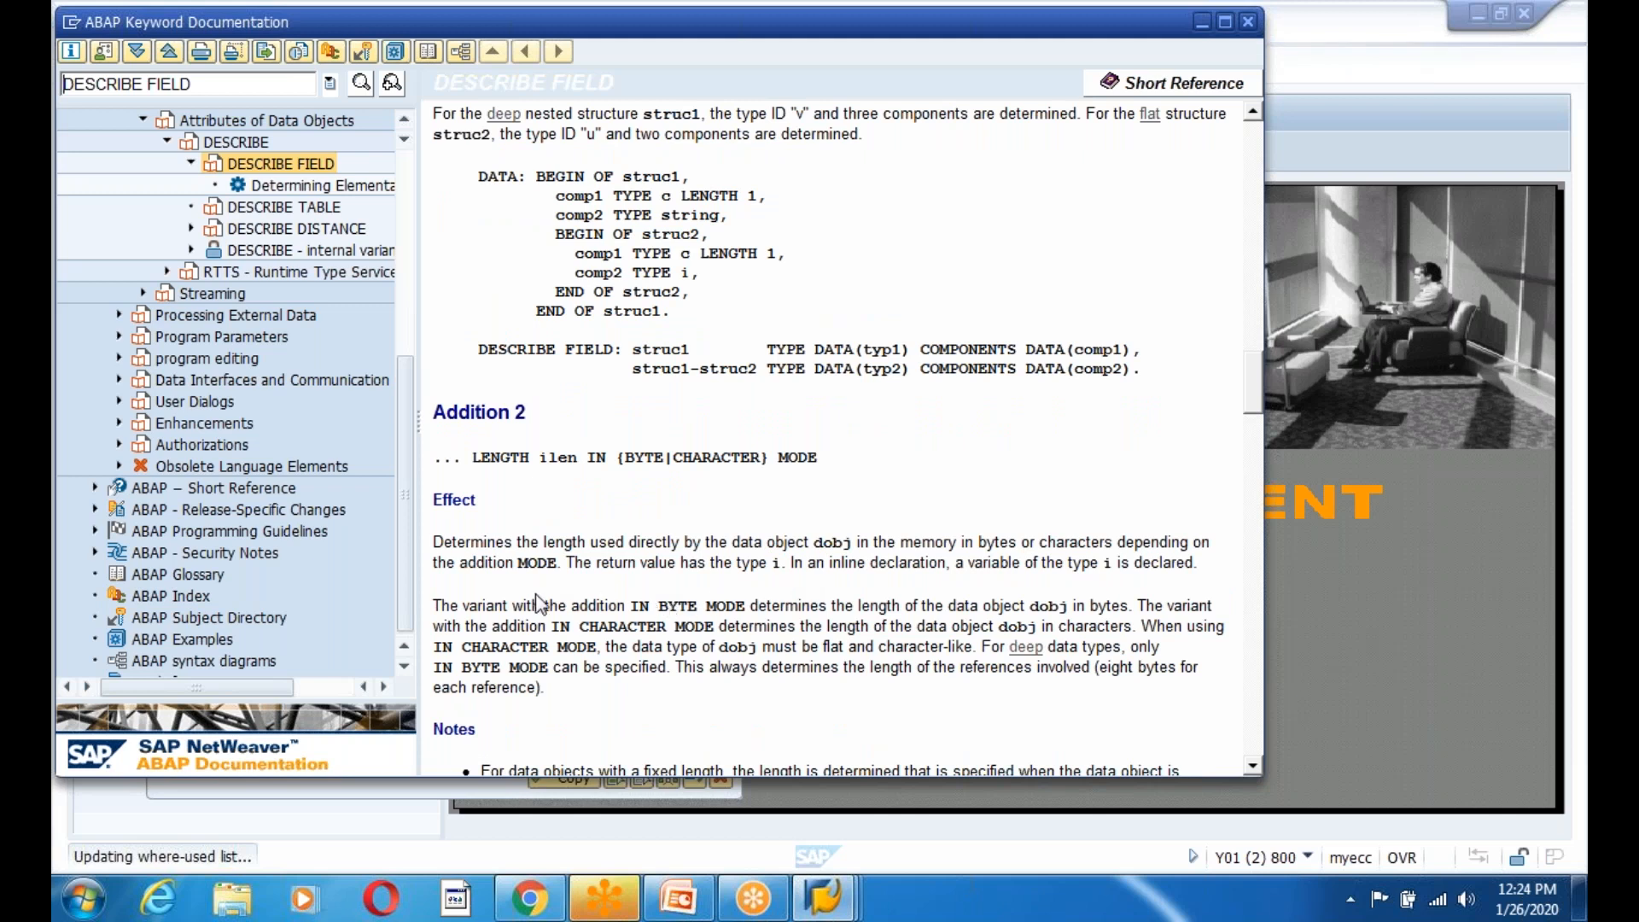
{"action": "left_click_drag", "start_coordinate": [567, 562], "coordinate": [747, 607]}
{"action": "left_click", "coordinate": [857, 585]}
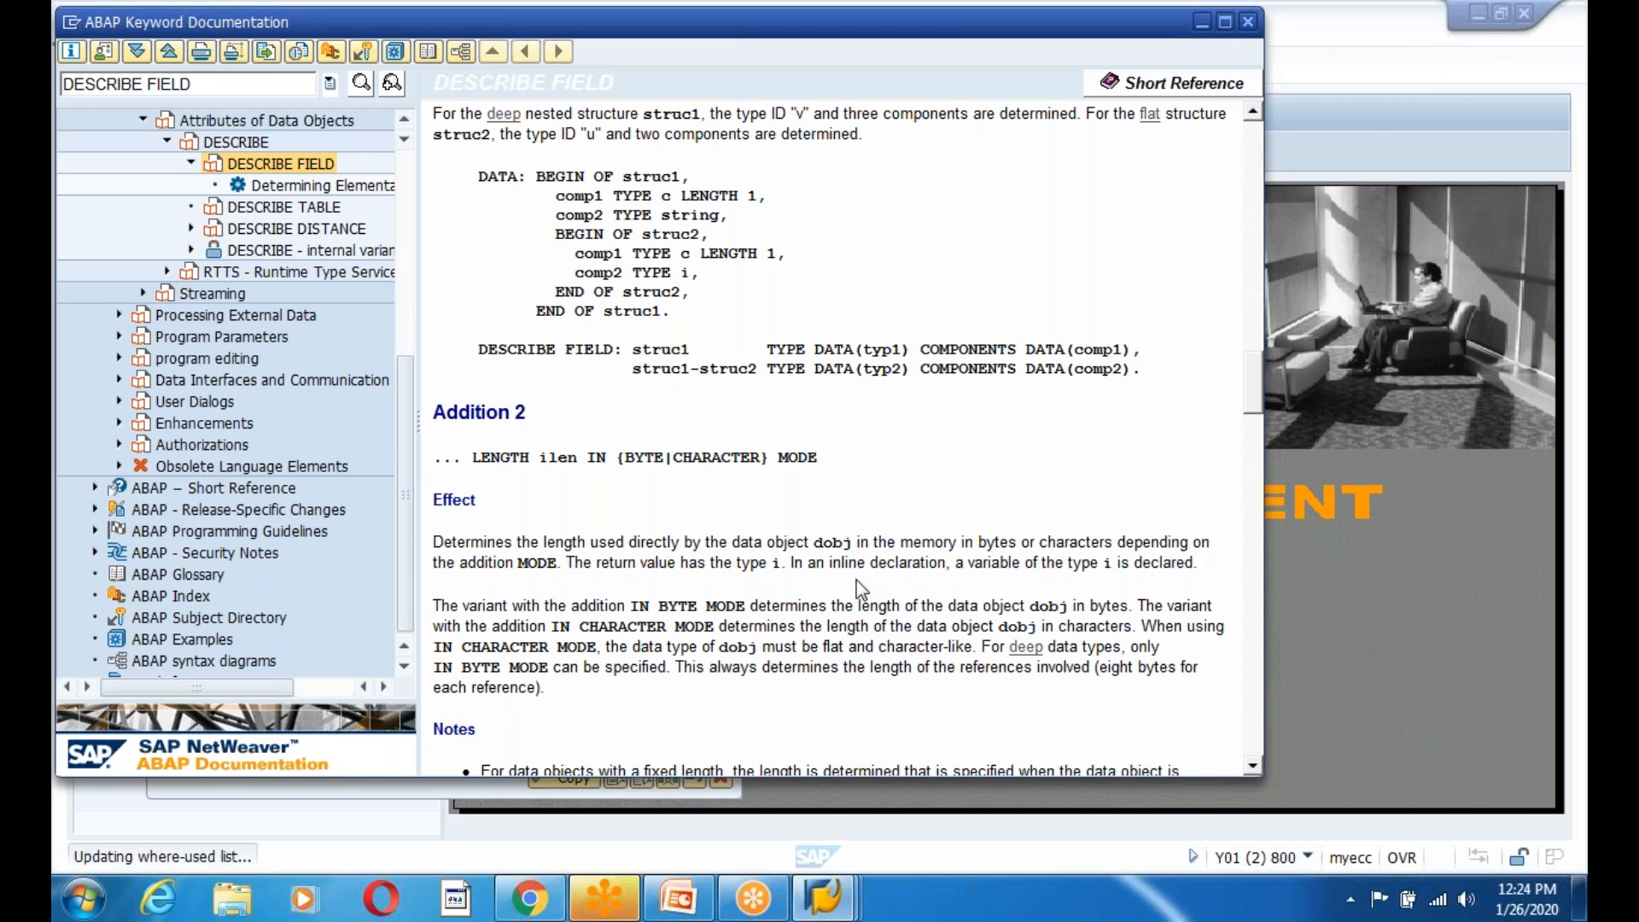
Scroll to the examples and highlight the LENGTH lines in byte mode and character mode.
{"action": "scroll", "coordinate": [766, 583], "scroll_direction": "down", "scroll_amount": 3}
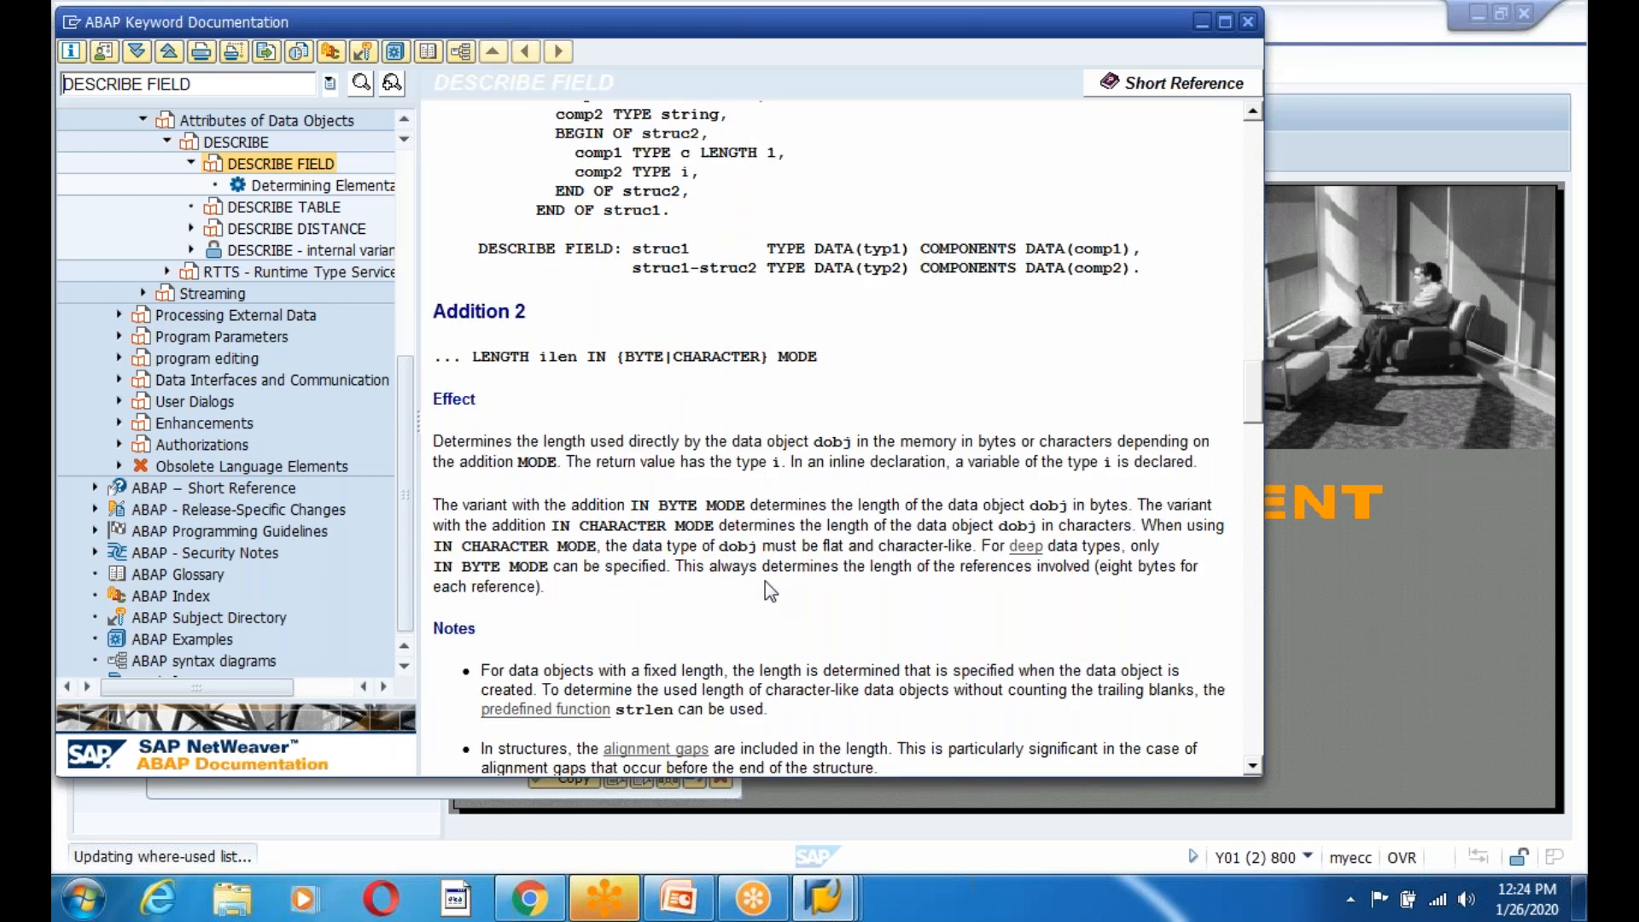
{"action": "scroll", "coordinate": [764, 581], "scroll_direction": "down", "scroll_amount": 2}
{"action": "scroll", "coordinate": [765, 581], "scroll_direction": "down", "scroll_amount": 3}
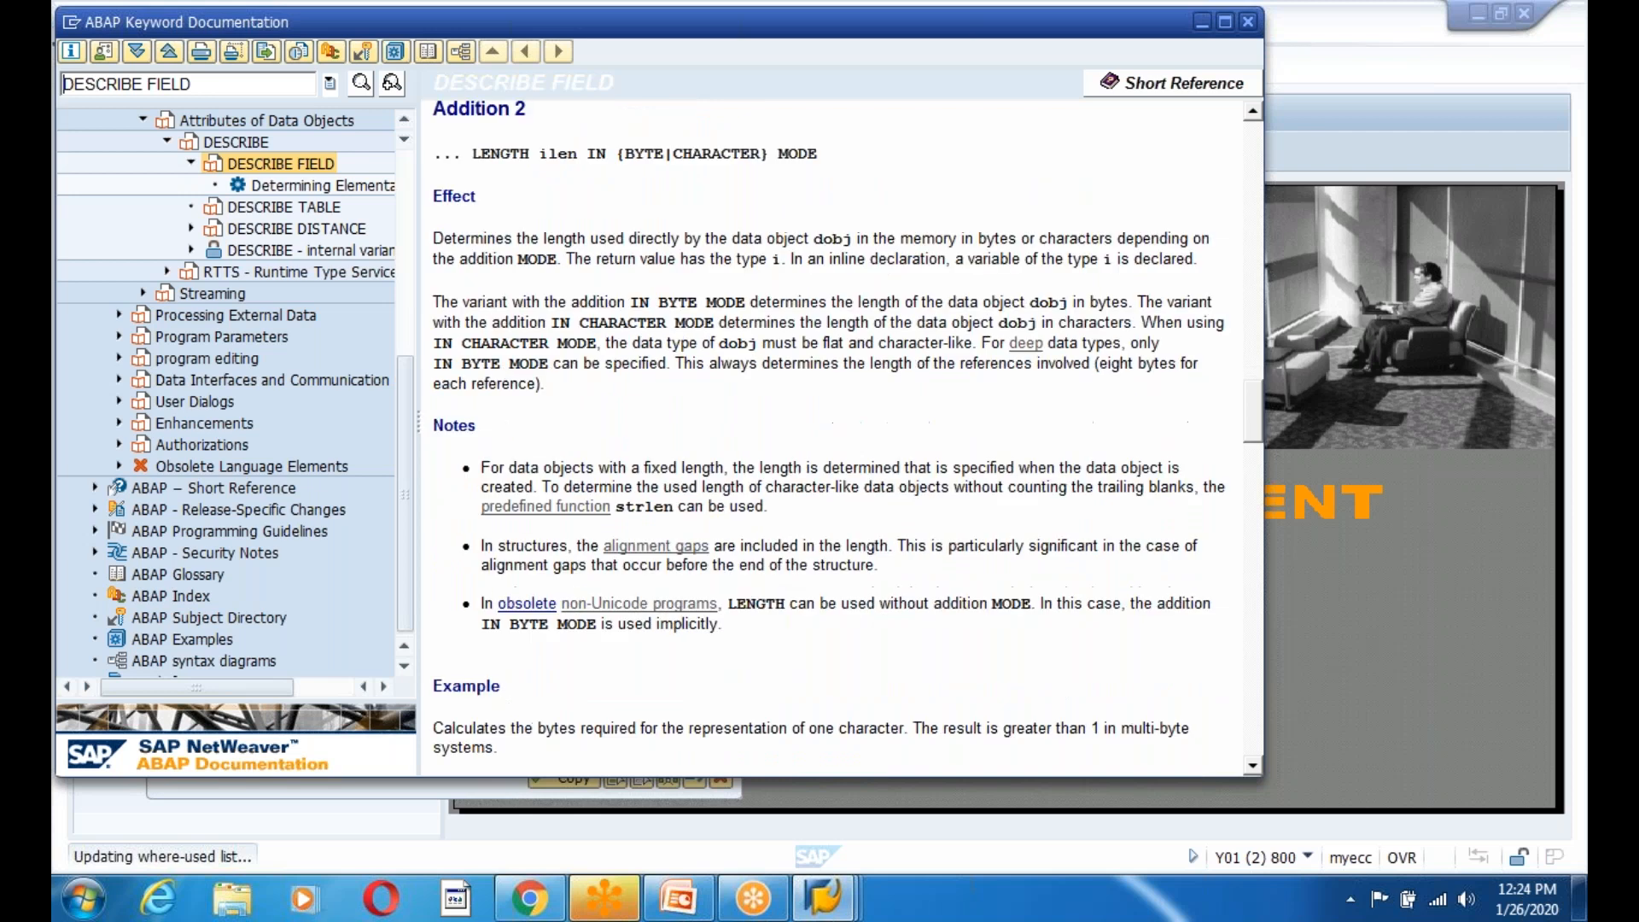
{"action": "scroll", "coordinate": [679, 546], "scroll_direction": "down", "scroll_amount": 3}
{"action": "double_click", "coordinate": [695, 545]}
{"action": "left_click", "coordinate": [759, 555]}
{"action": "left_click_drag", "start_coordinate": [739, 551], "coordinate": [1035, 564]}
{"action": "left_click", "coordinate": [861, 599]}
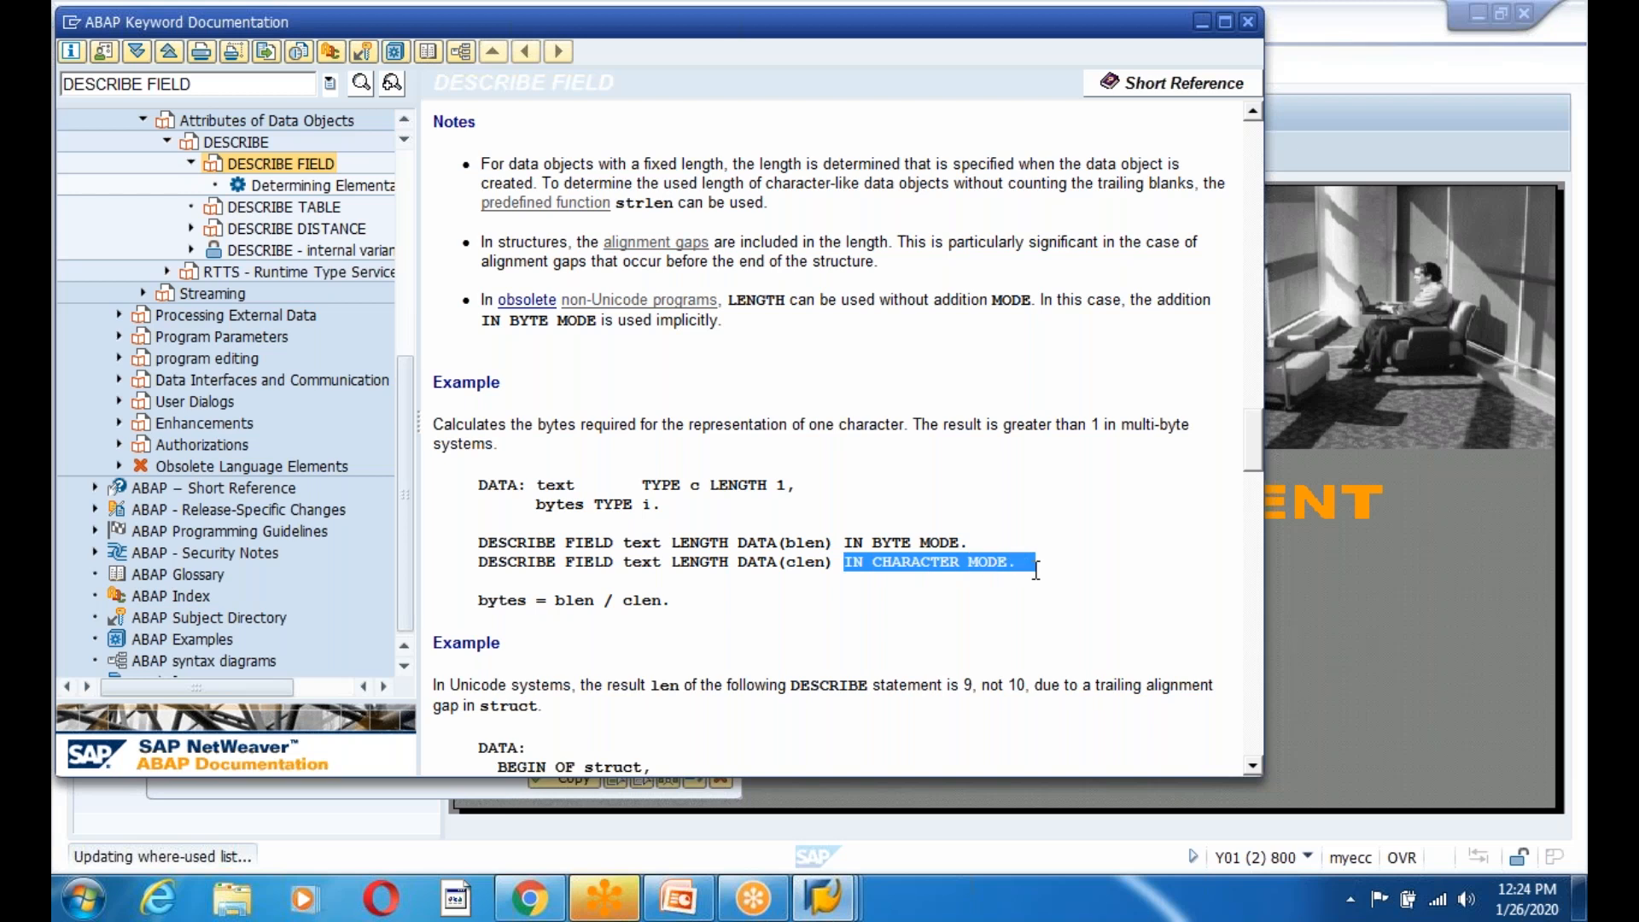
{"action": "left_click", "coordinate": [708, 612]}
{"action": "left_click_drag", "start_coordinate": [477, 562], "coordinate": [928, 580]}
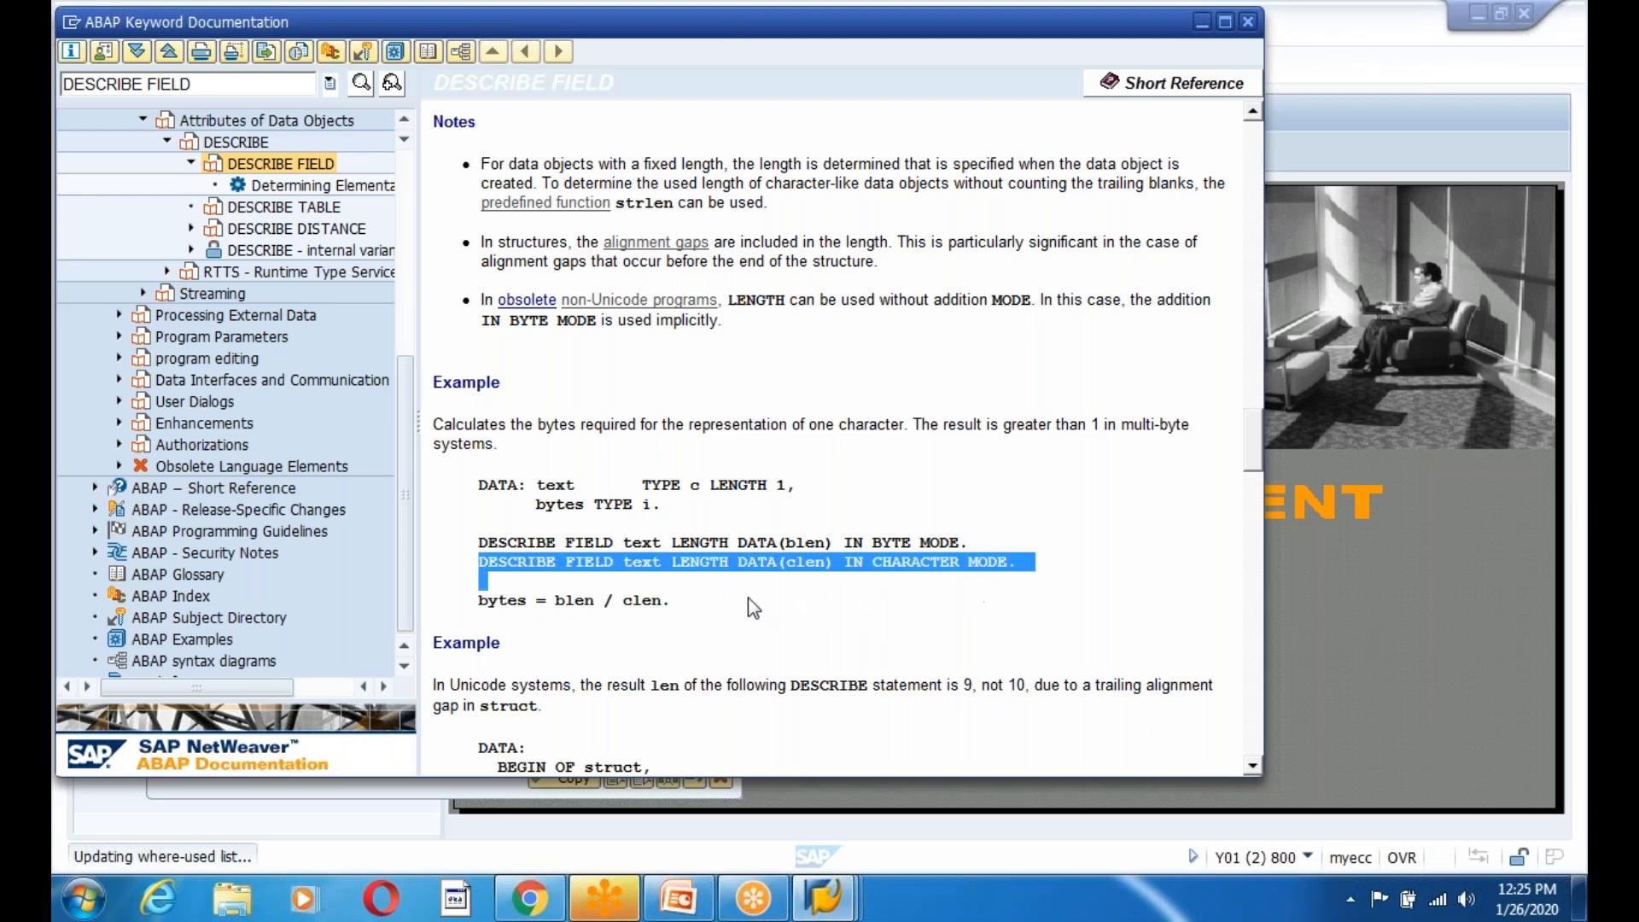
{"action": "left_click", "coordinate": [744, 600]}
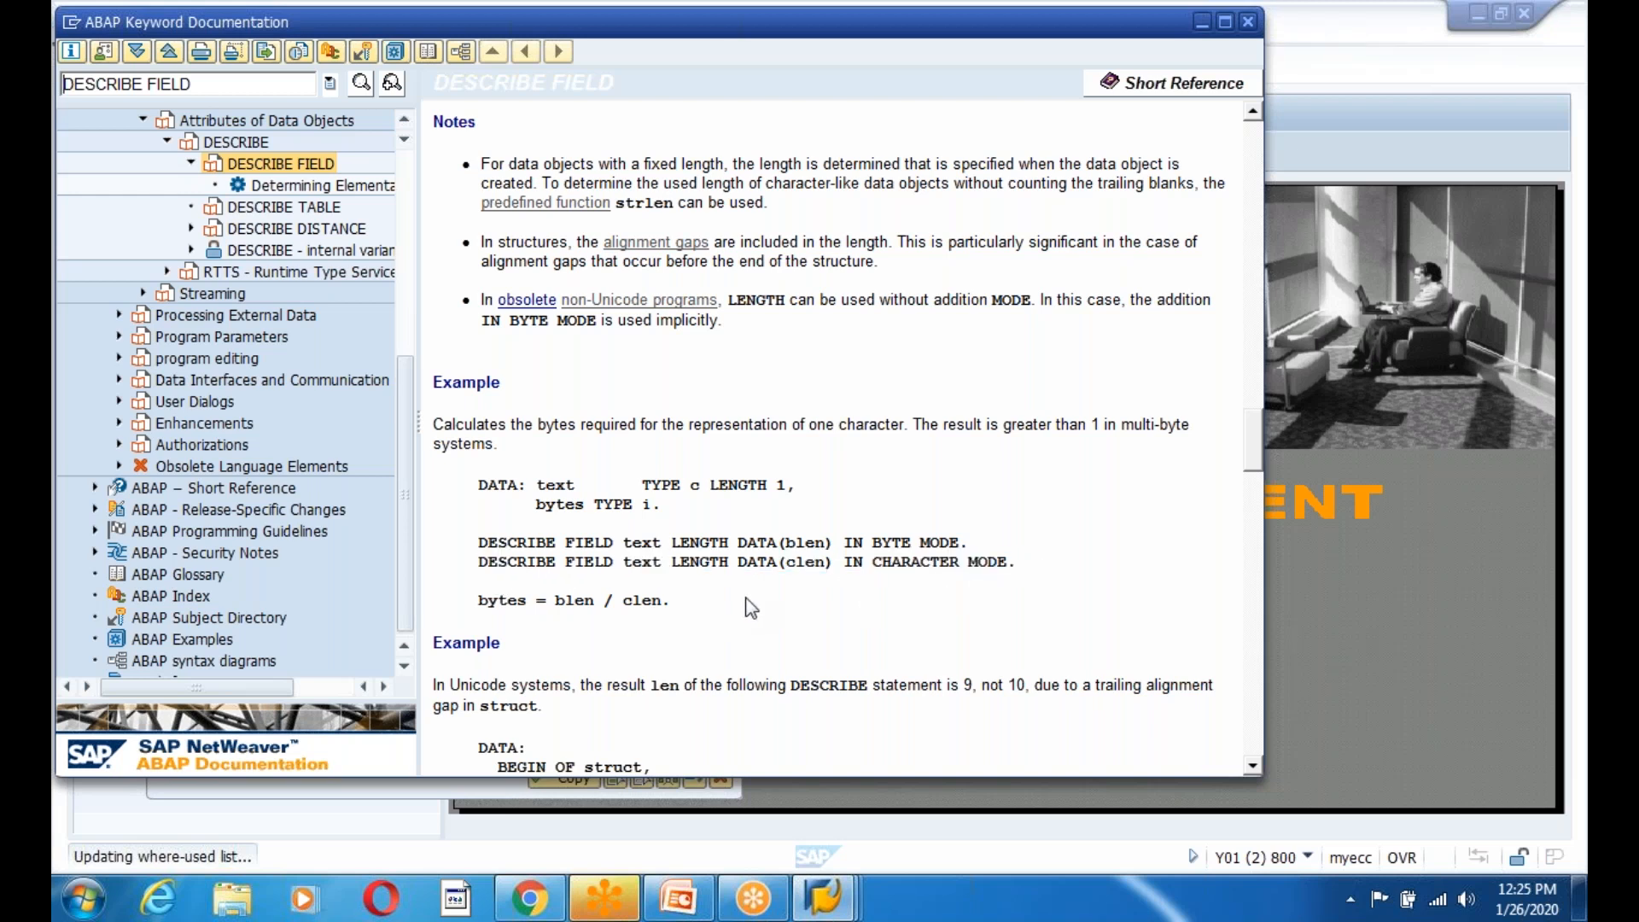
{"action": "left_click", "coordinate": [812, 912]}
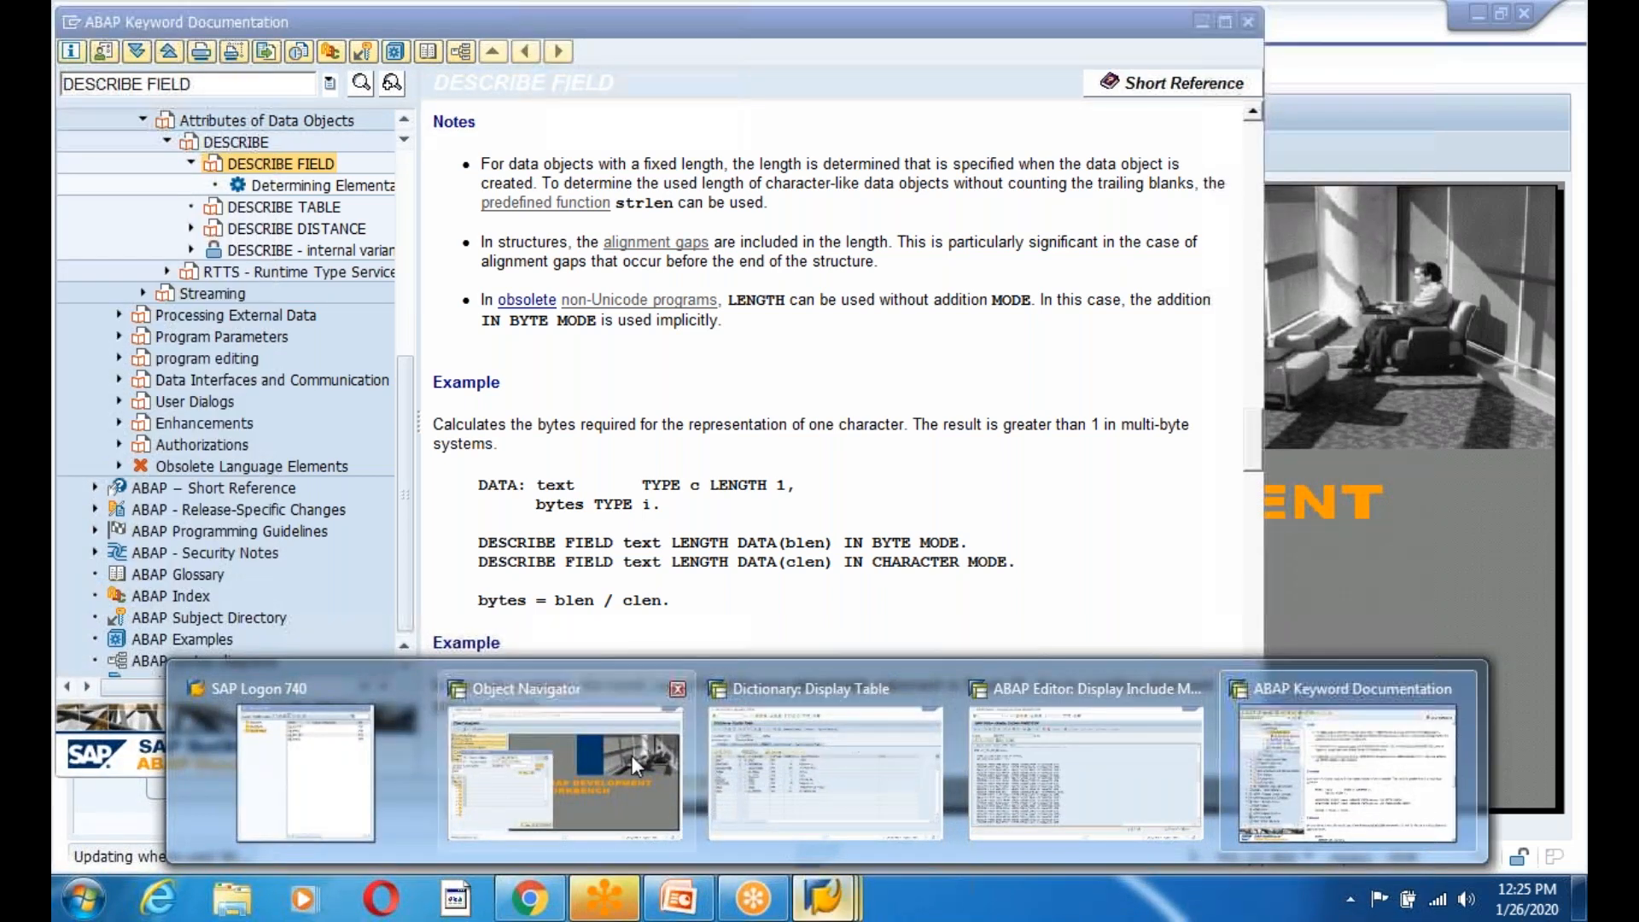
Leave the Dictionary window for SAP Easy Access and start the ABAP Editor with se38.
{"action": "left_click", "coordinate": [564, 768]}
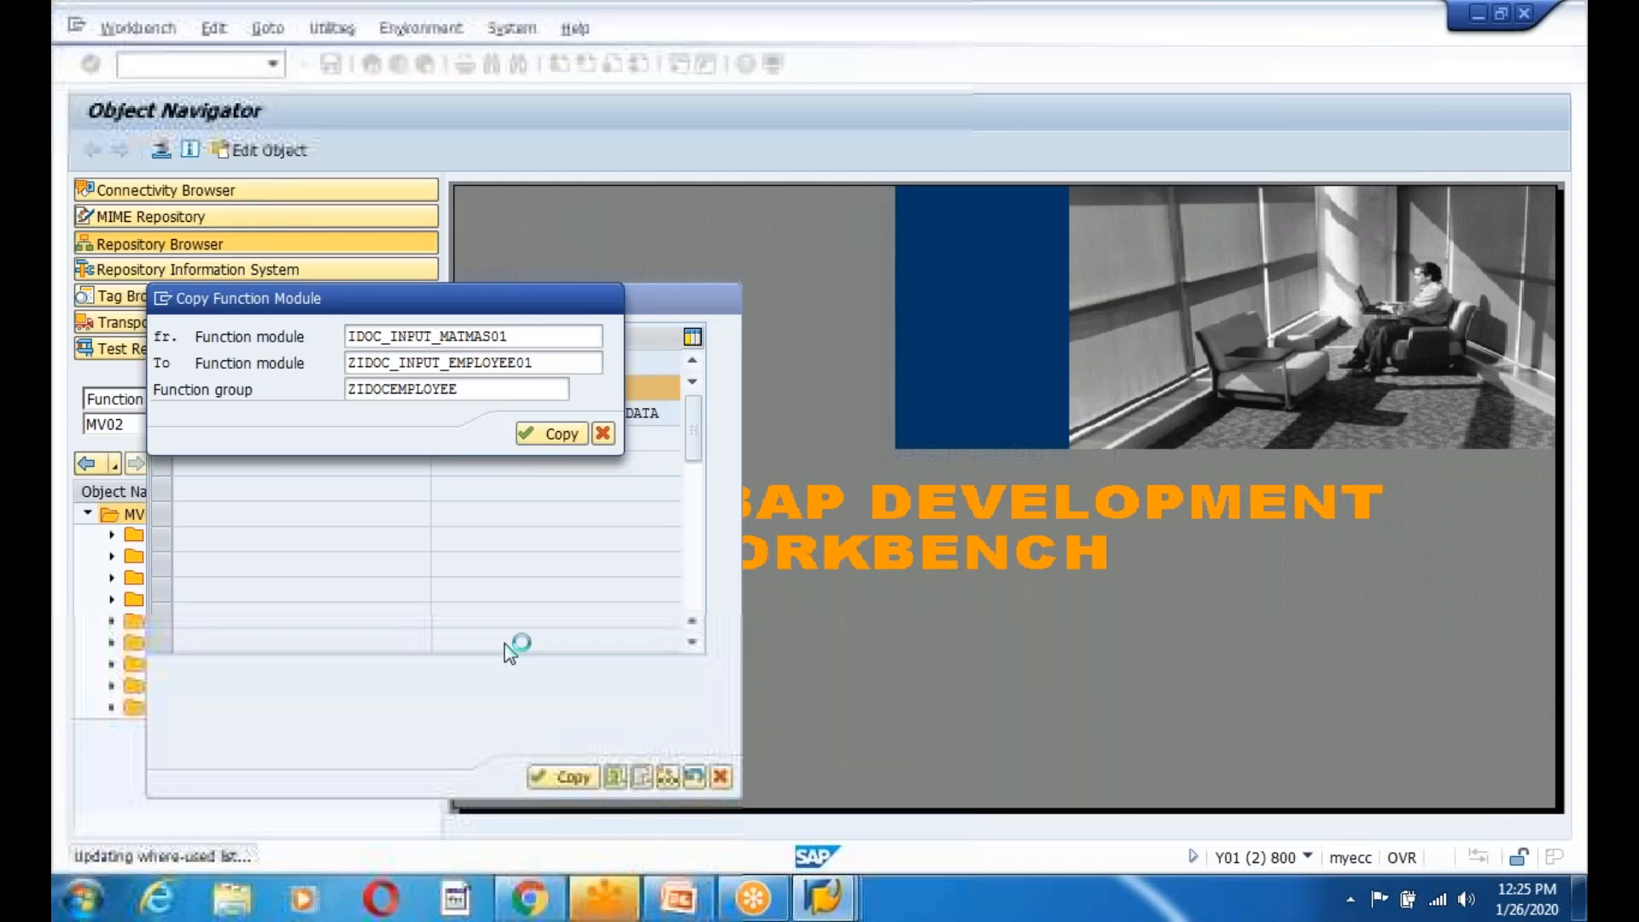
{"action": "left_click", "coordinate": [804, 909]}
{"action": "left_click", "coordinate": [869, 669]}
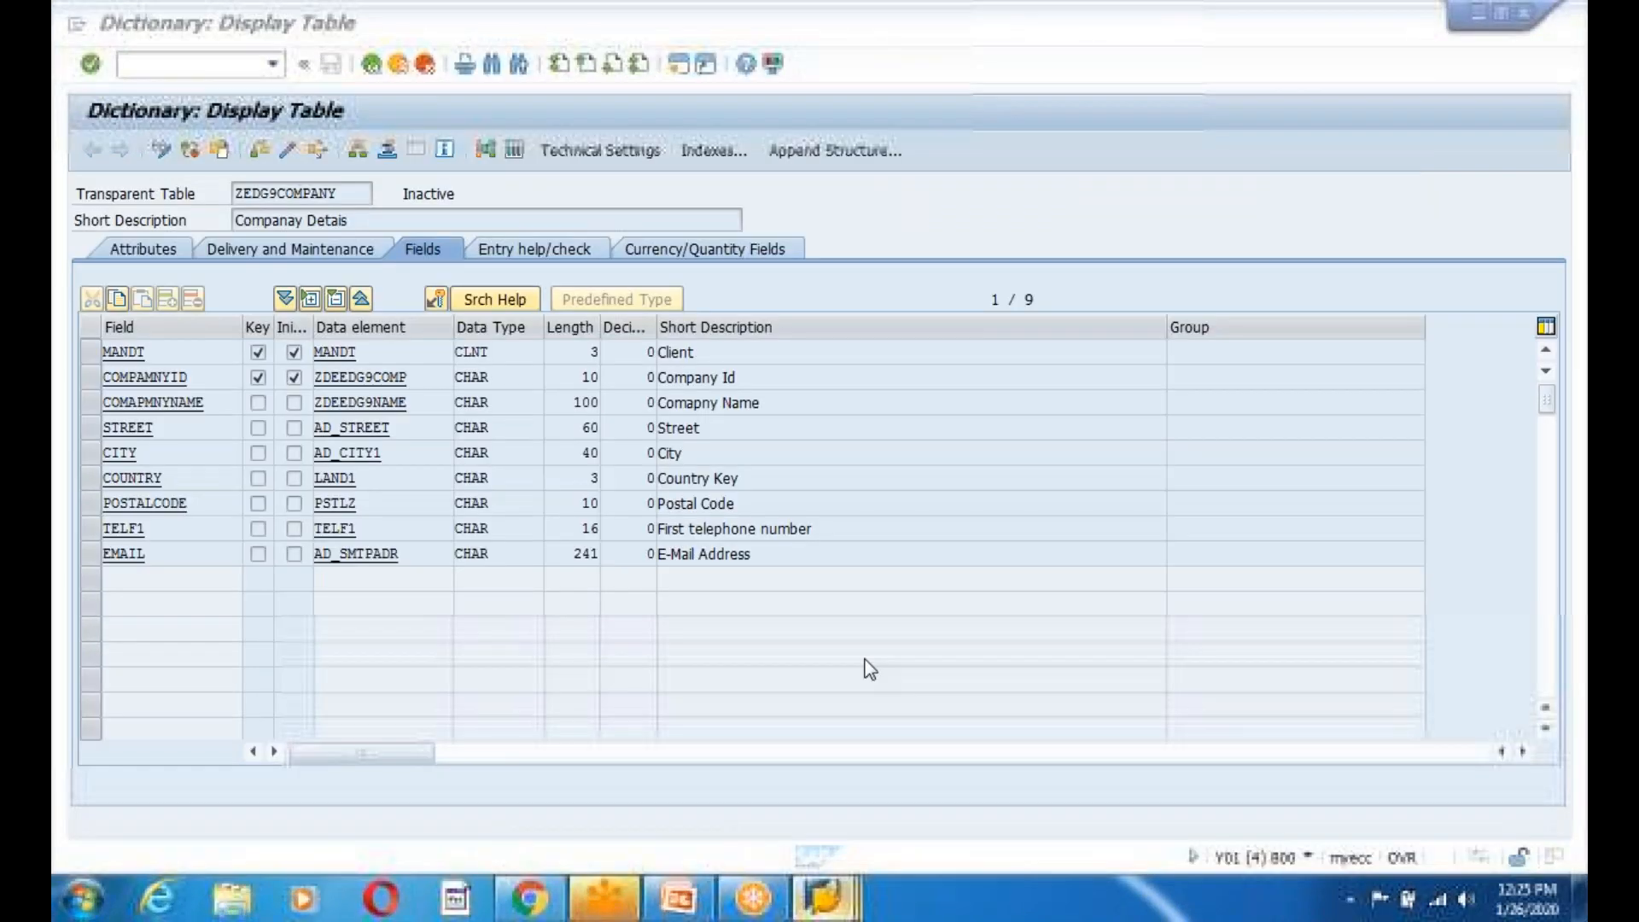
{"action": "left_click", "coordinate": [372, 66]}
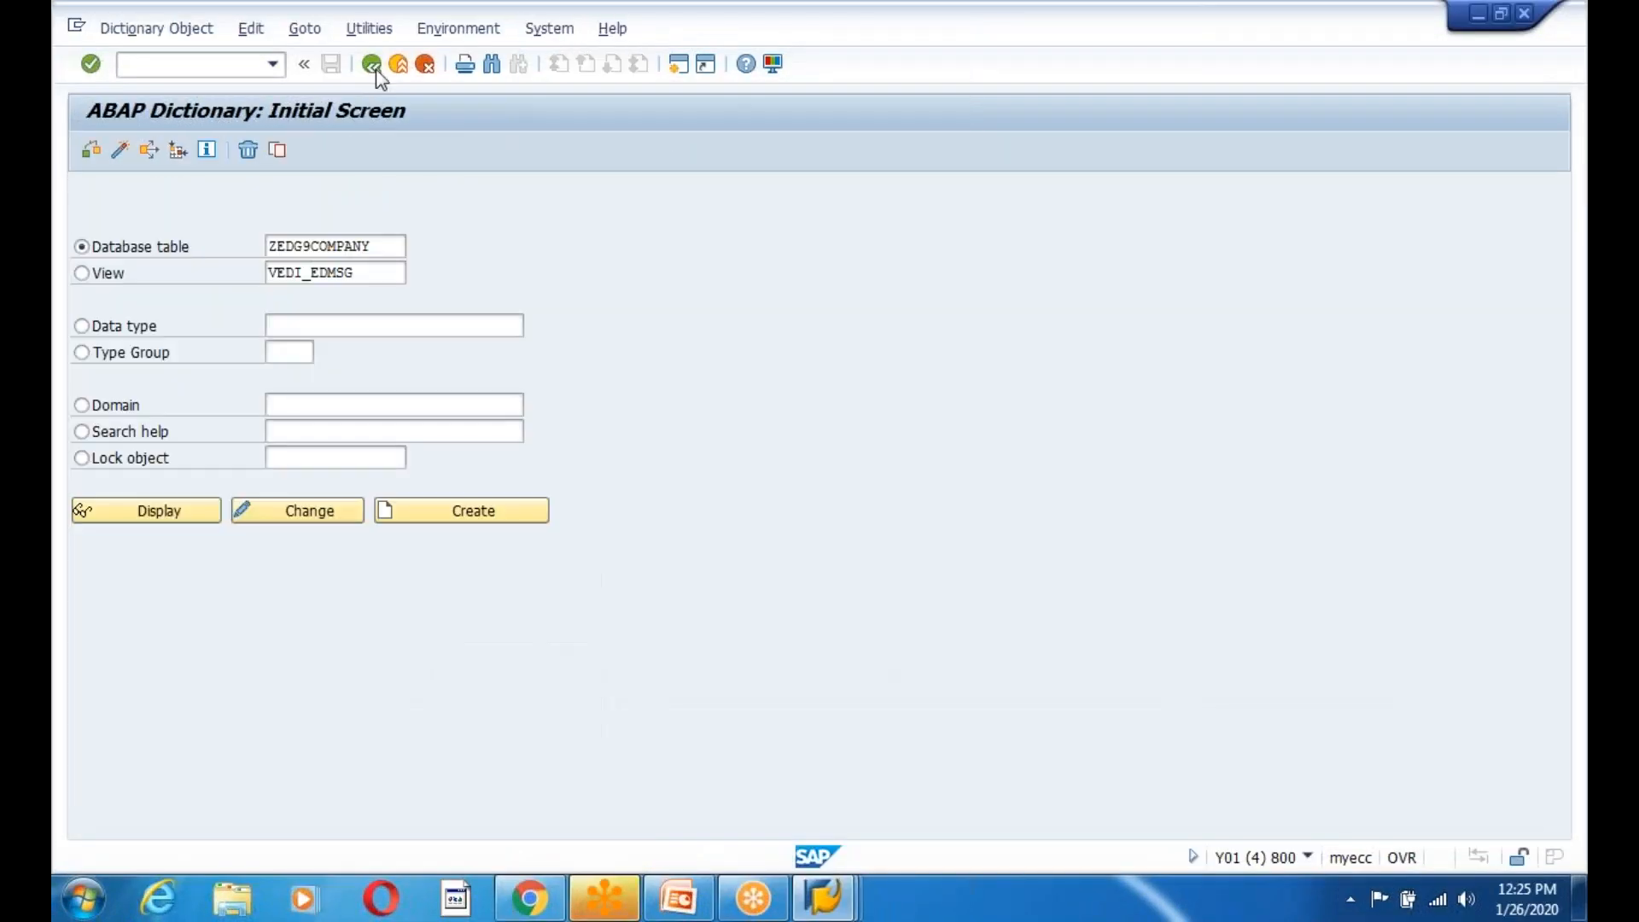
{"action": "left_click", "coordinate": [372, 66]}
{"action": "left_click", "coordinate": [193, 65]}
{"action": "type", "text": "se38"}
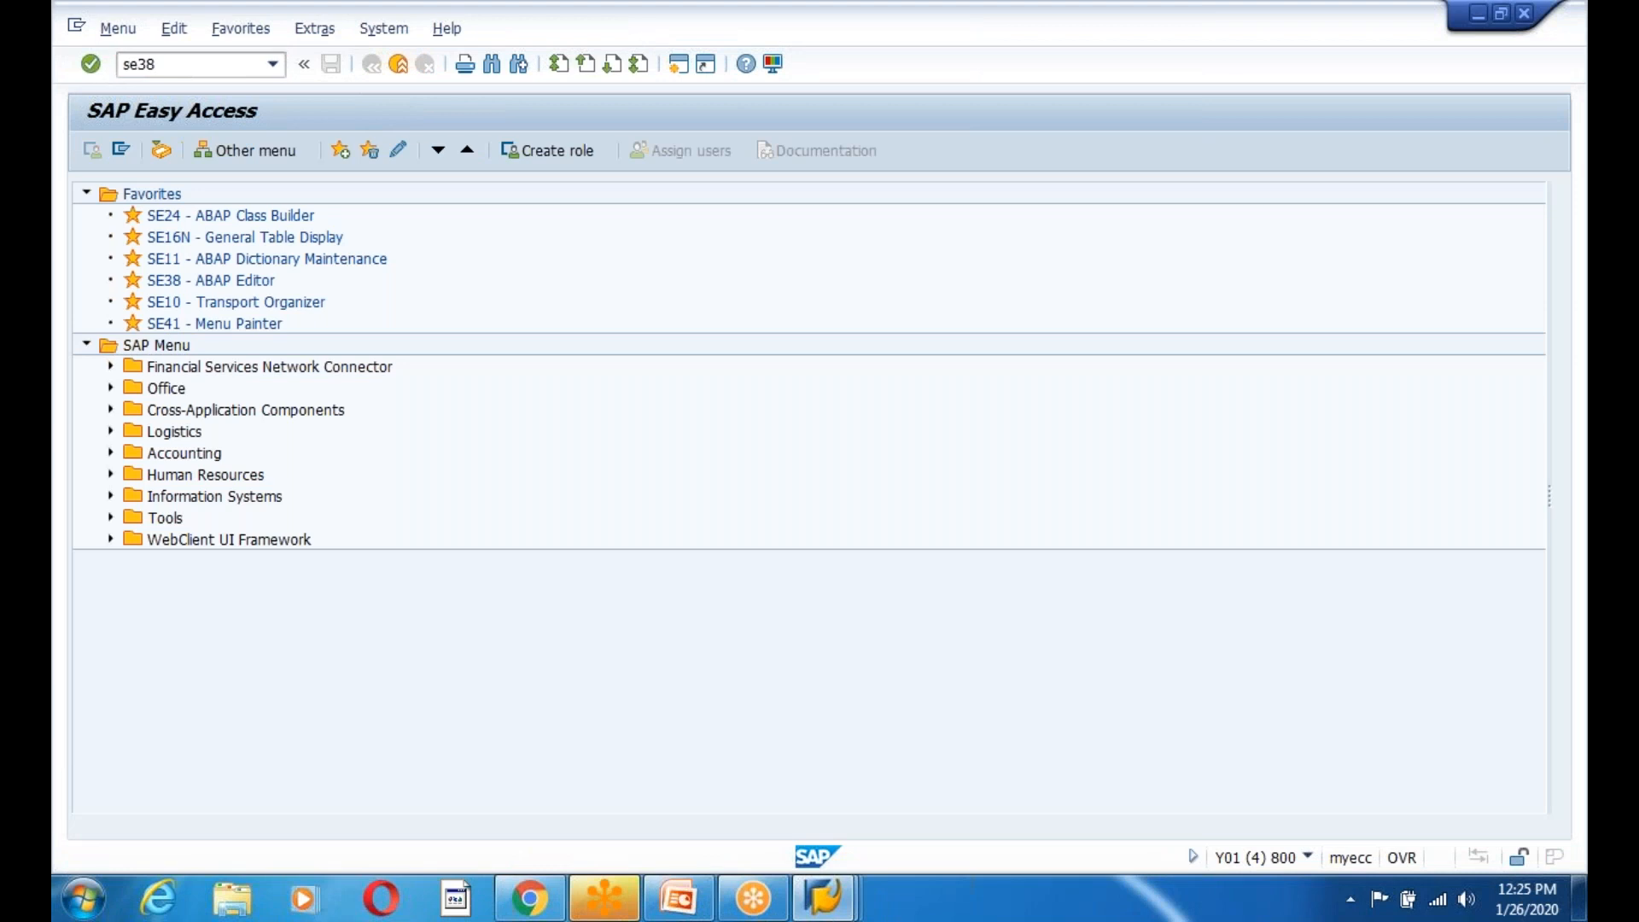
{"action": "key", "text": "Return"}
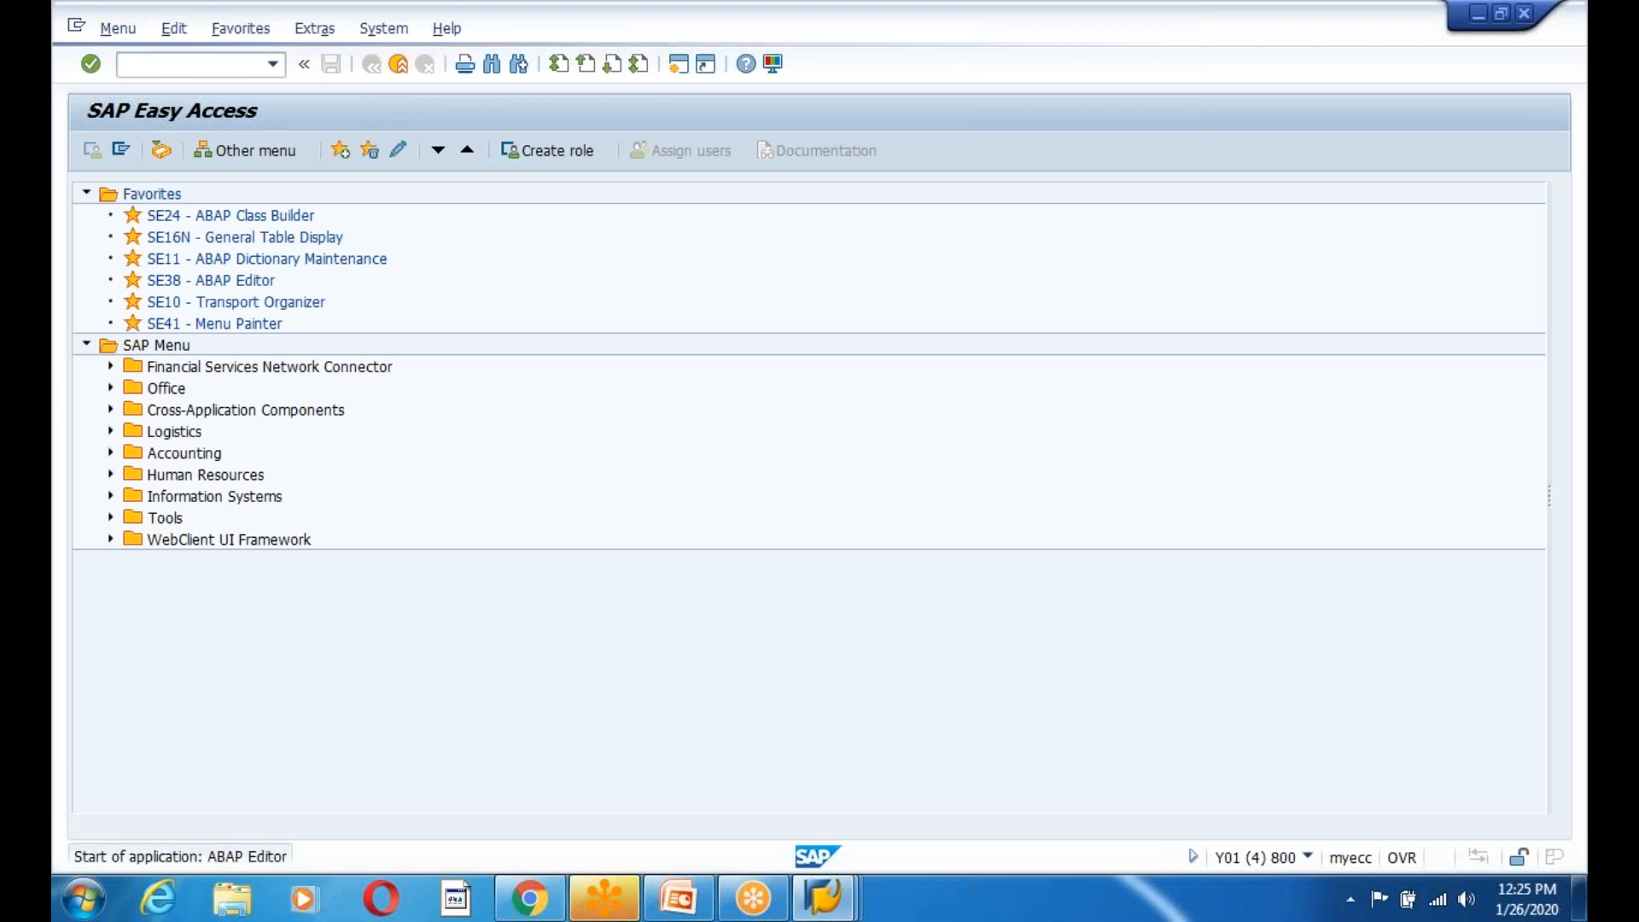
Create executable program ZDESCRIBEFILED, 'Demo for Describe field', in package ZEDGE under request Y01K900502.
{"action": "type", "text": "Z"}
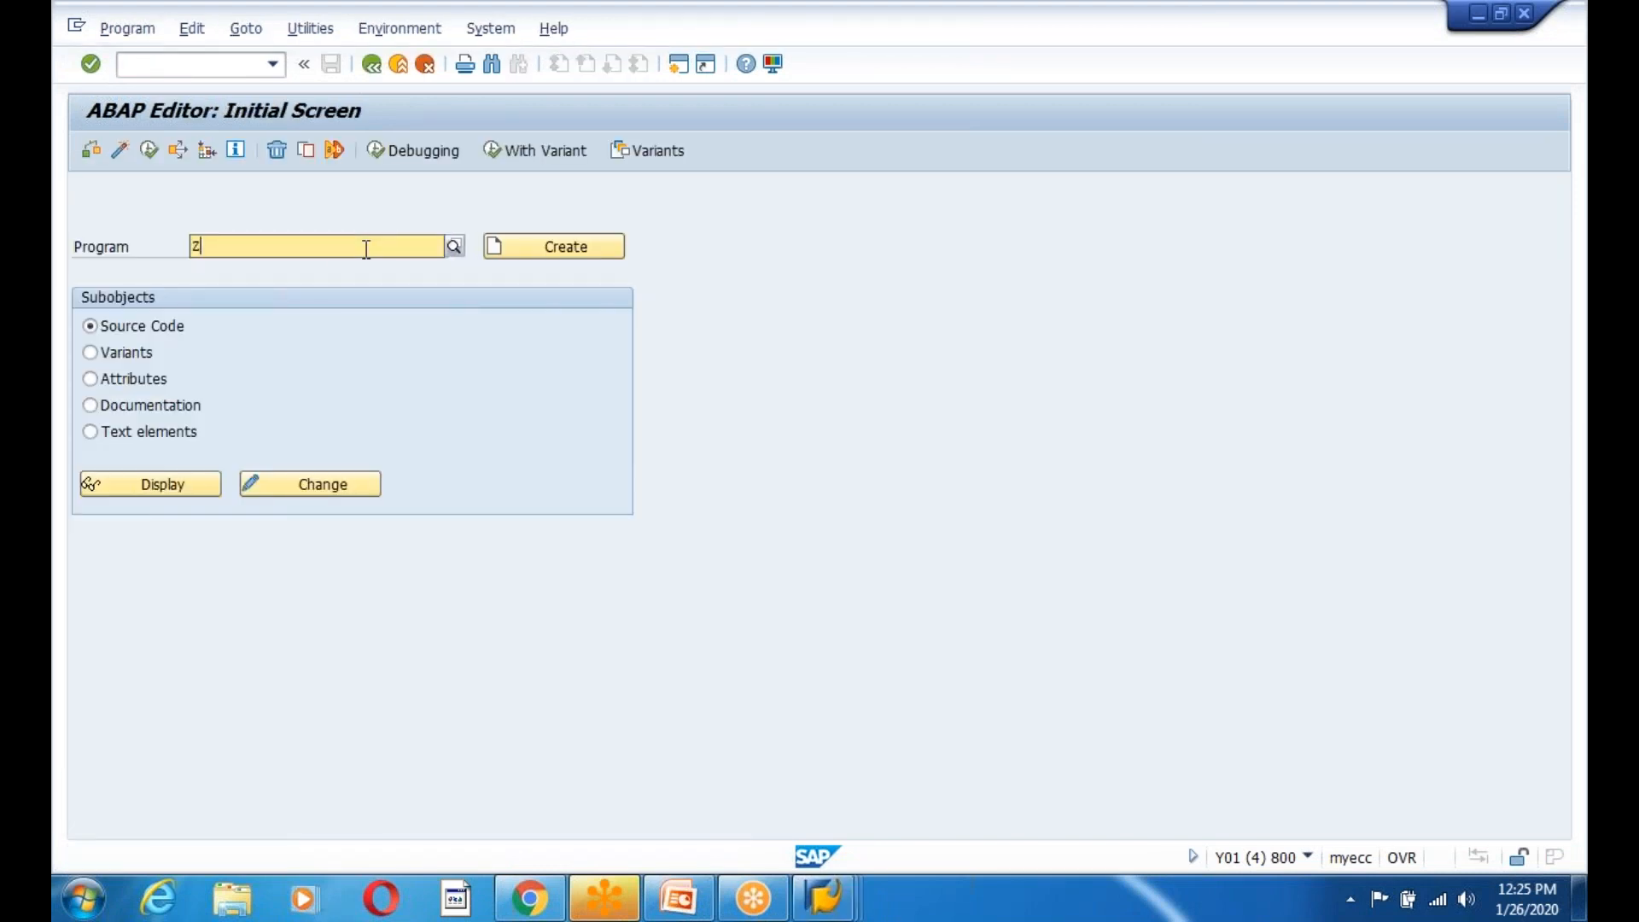
{"action": "type", "text": "DESCRIBEFILE"}
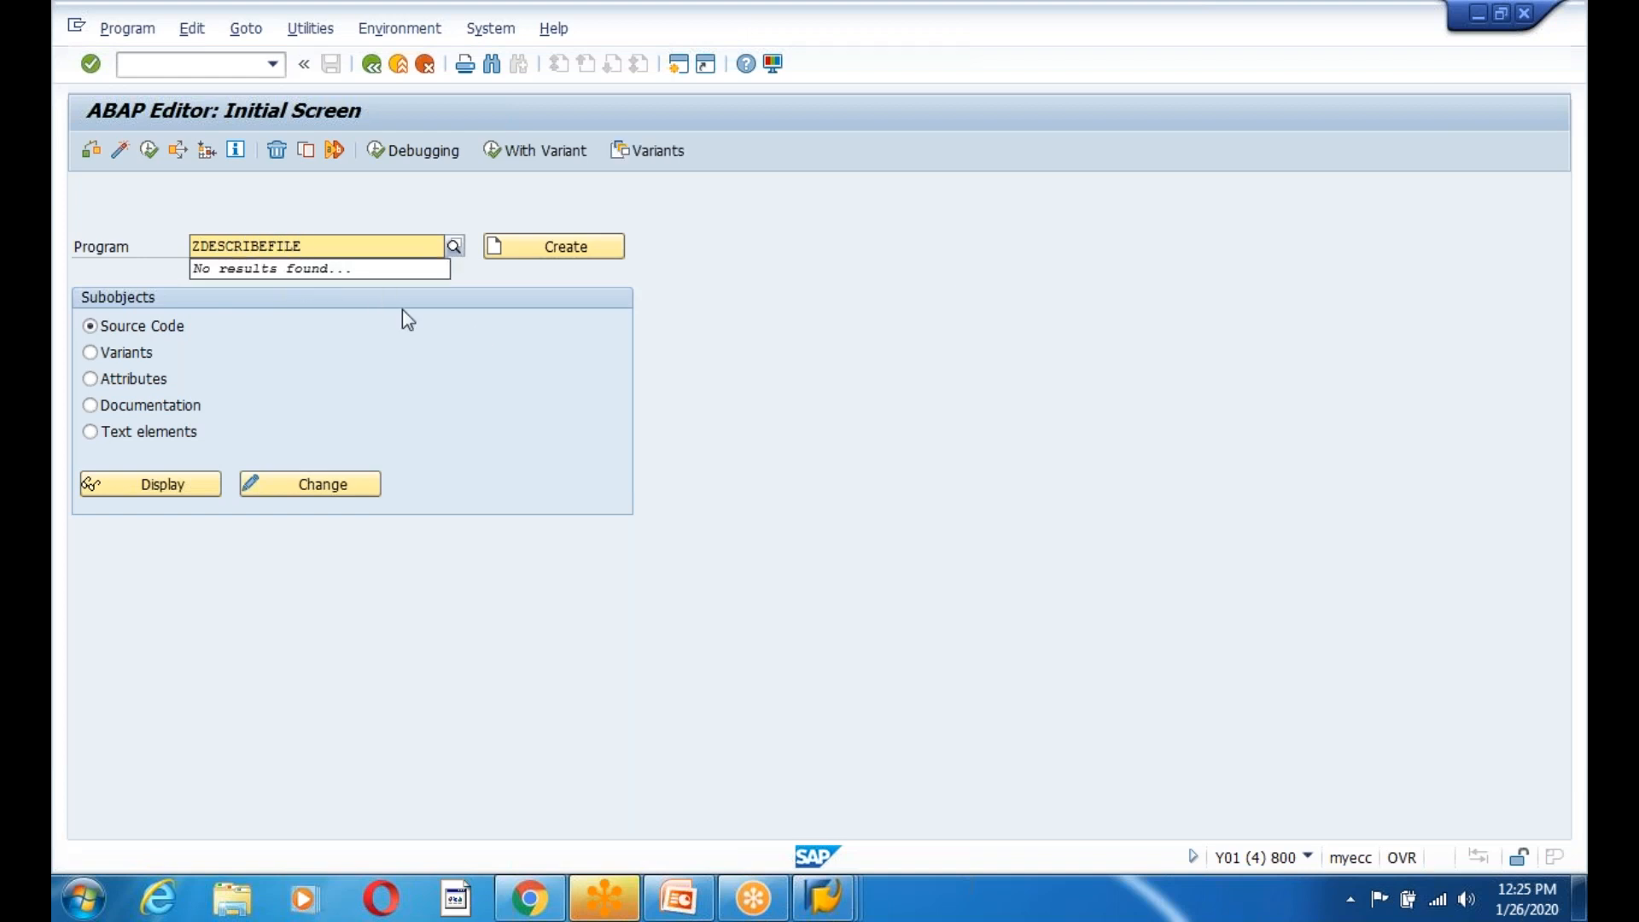
{"action": "type", "text": "D"}
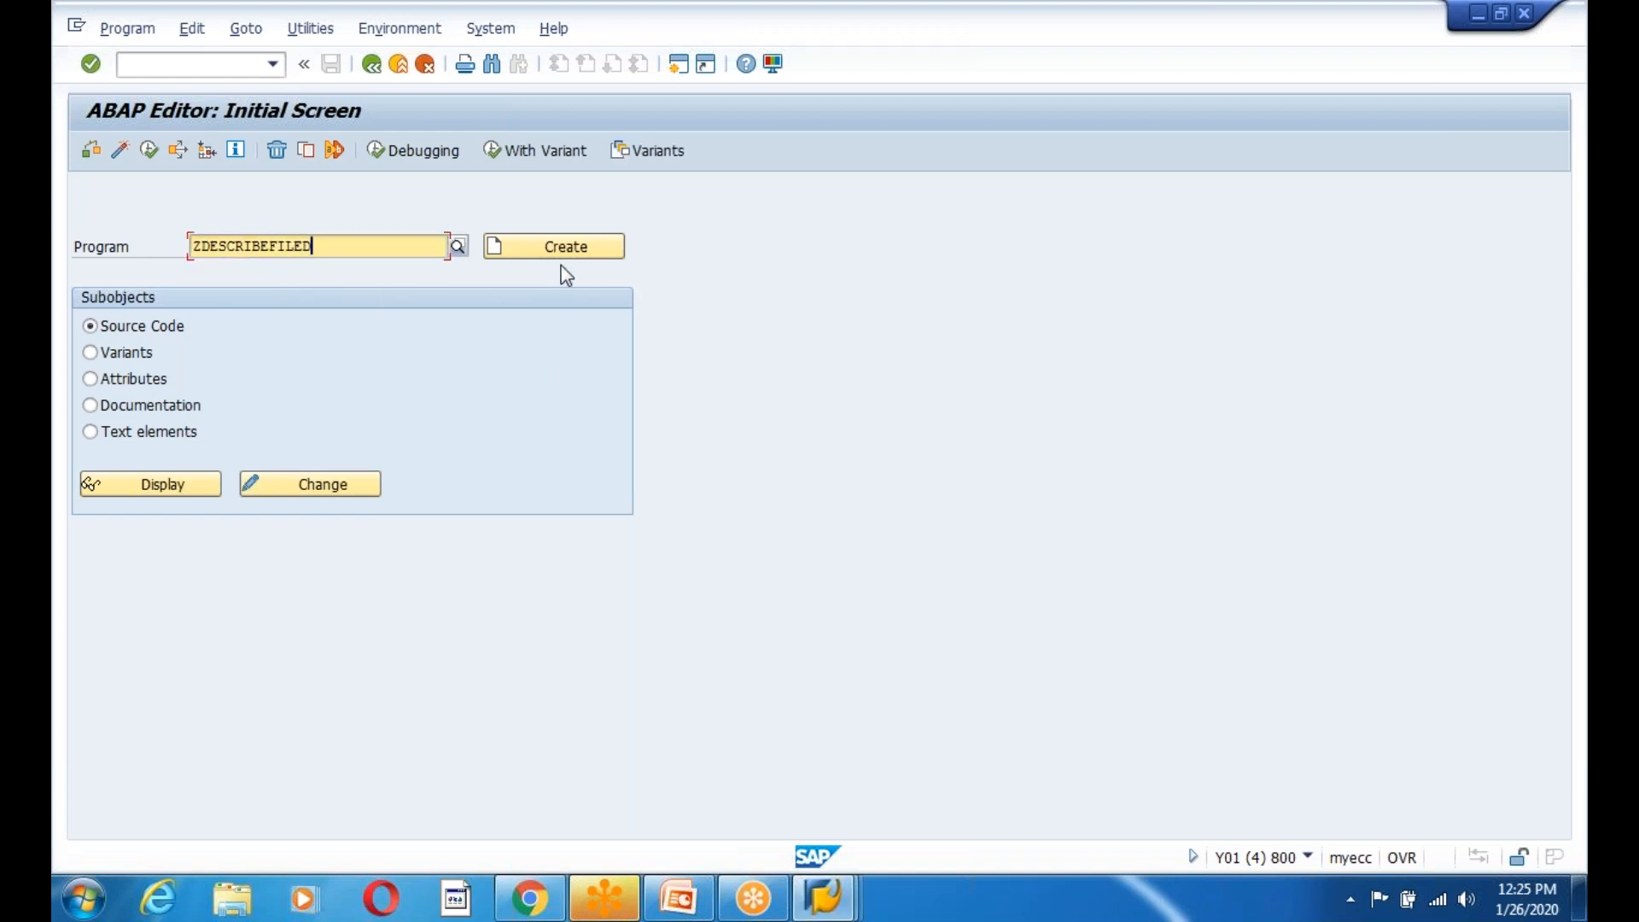
{"action": "left_click", "coordinate": [563, 252]}
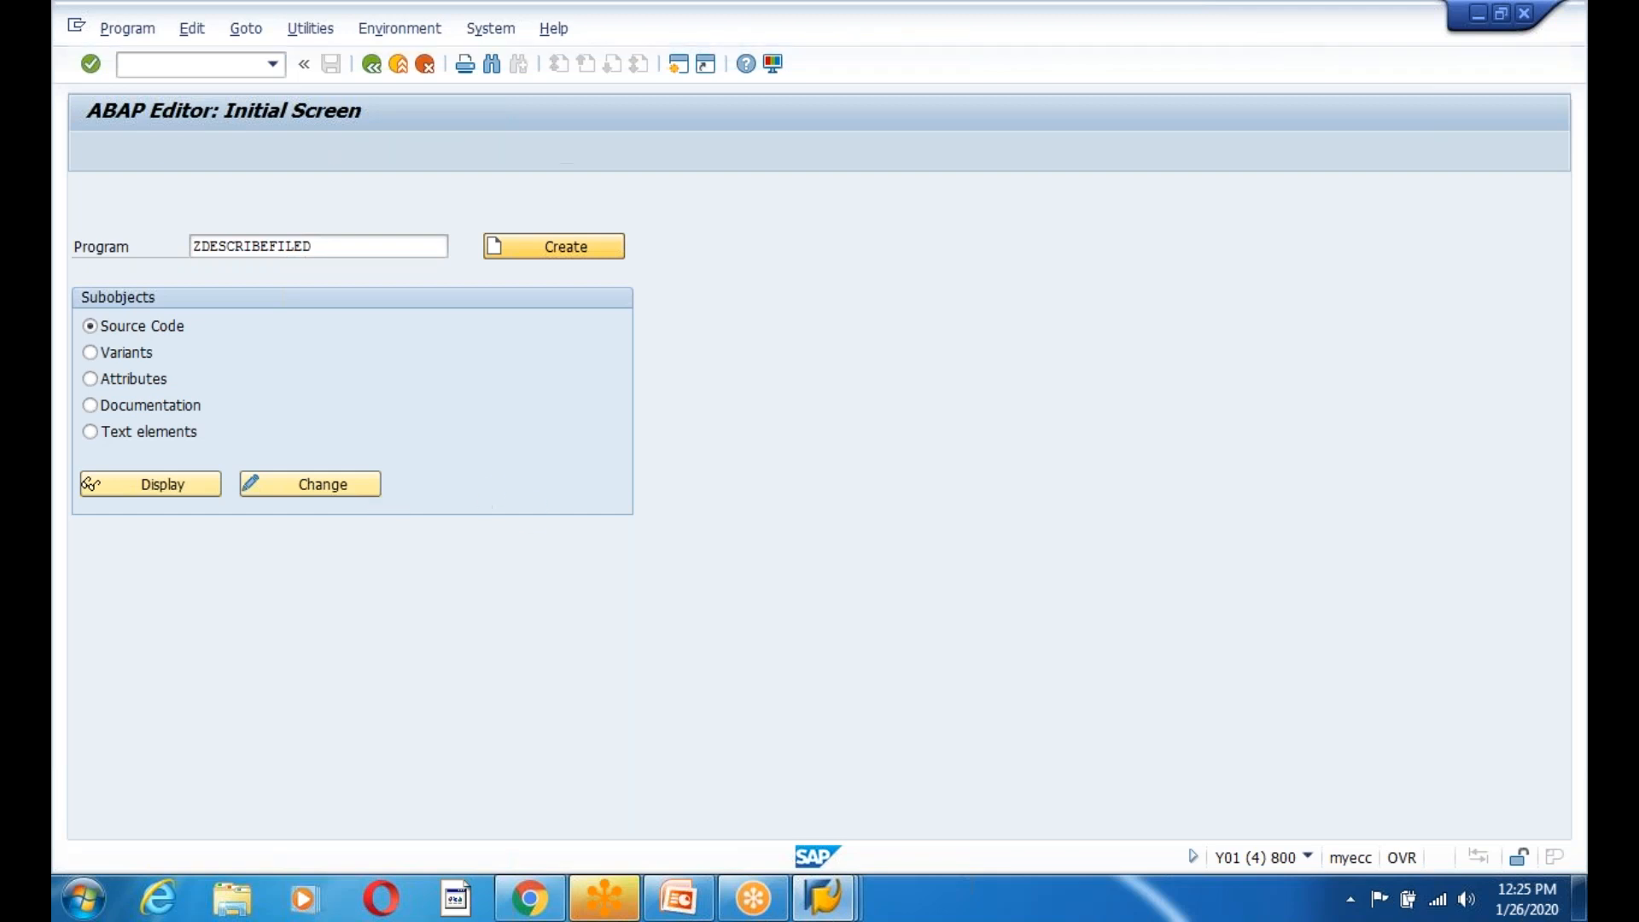
{"action": "type", "text": "Demo for Descr"}
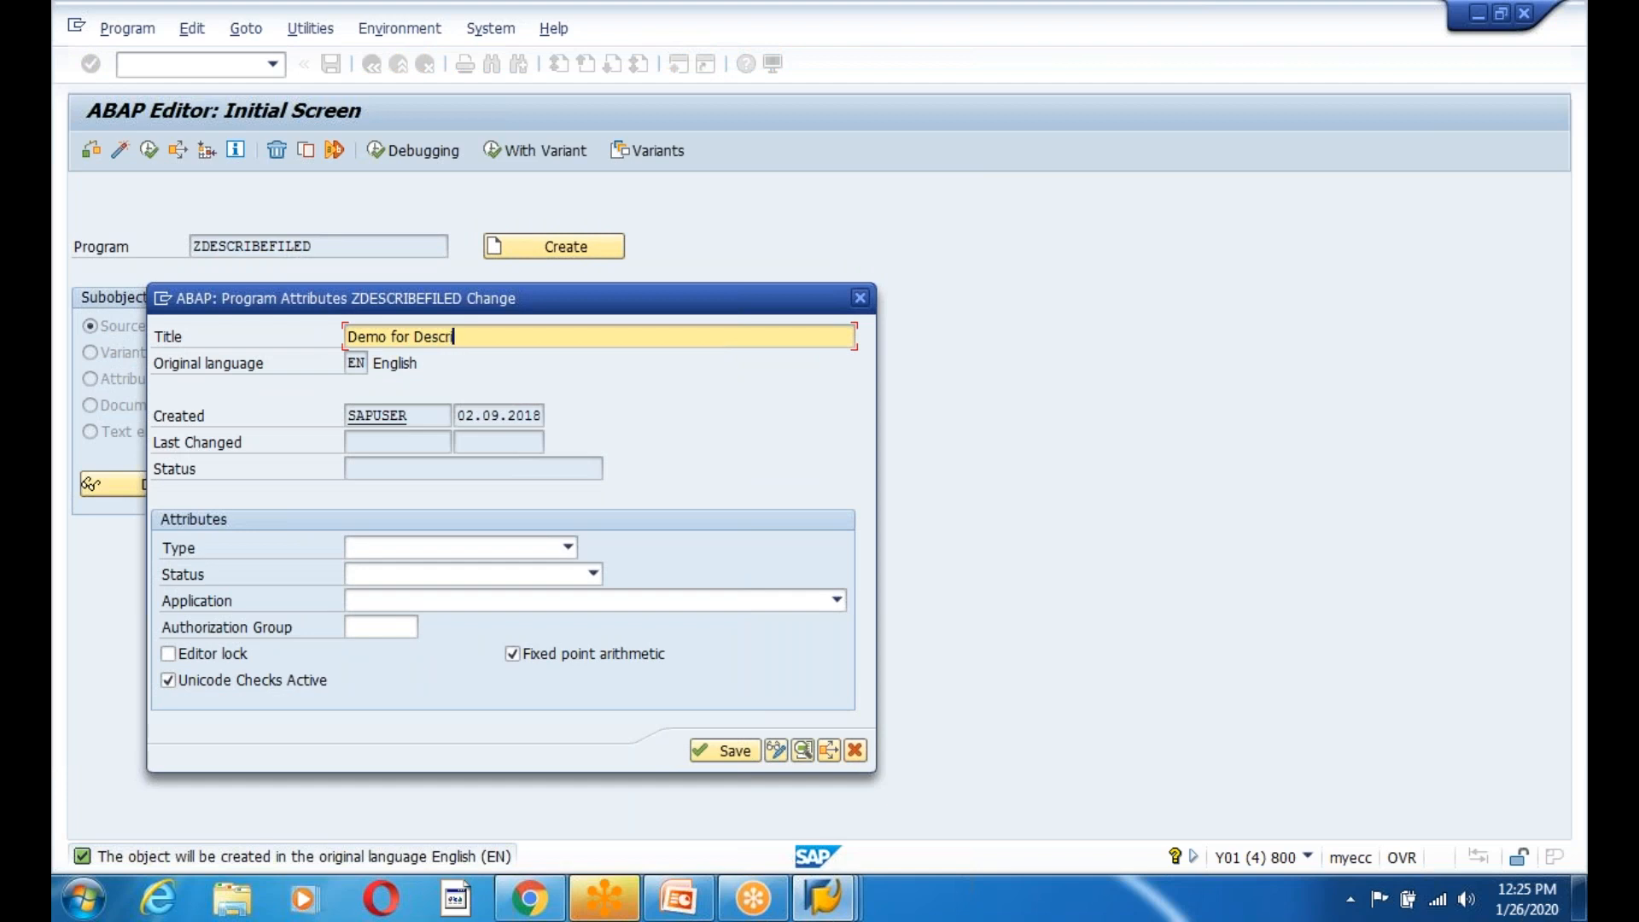
{"action": "type", "text": "ibe field"}
{"action": "left_click", "coordinate": [434, 541]}
{"action": "left_click", "coordinate": [418, 572]}
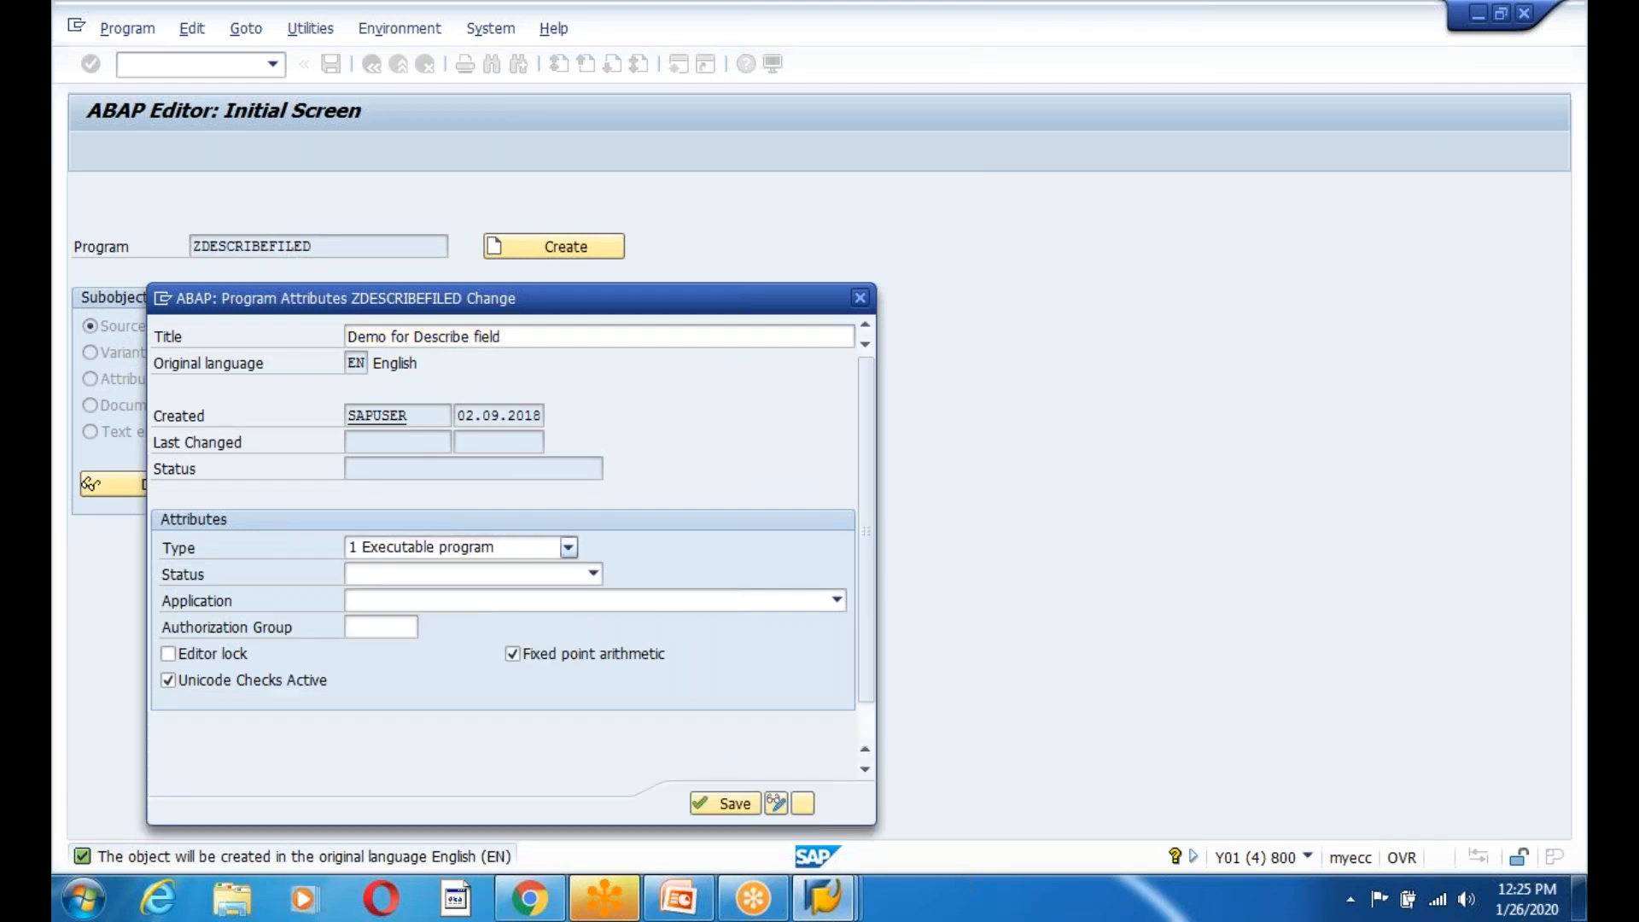
{"action": "left_click", "coordinate": [712, 802]}
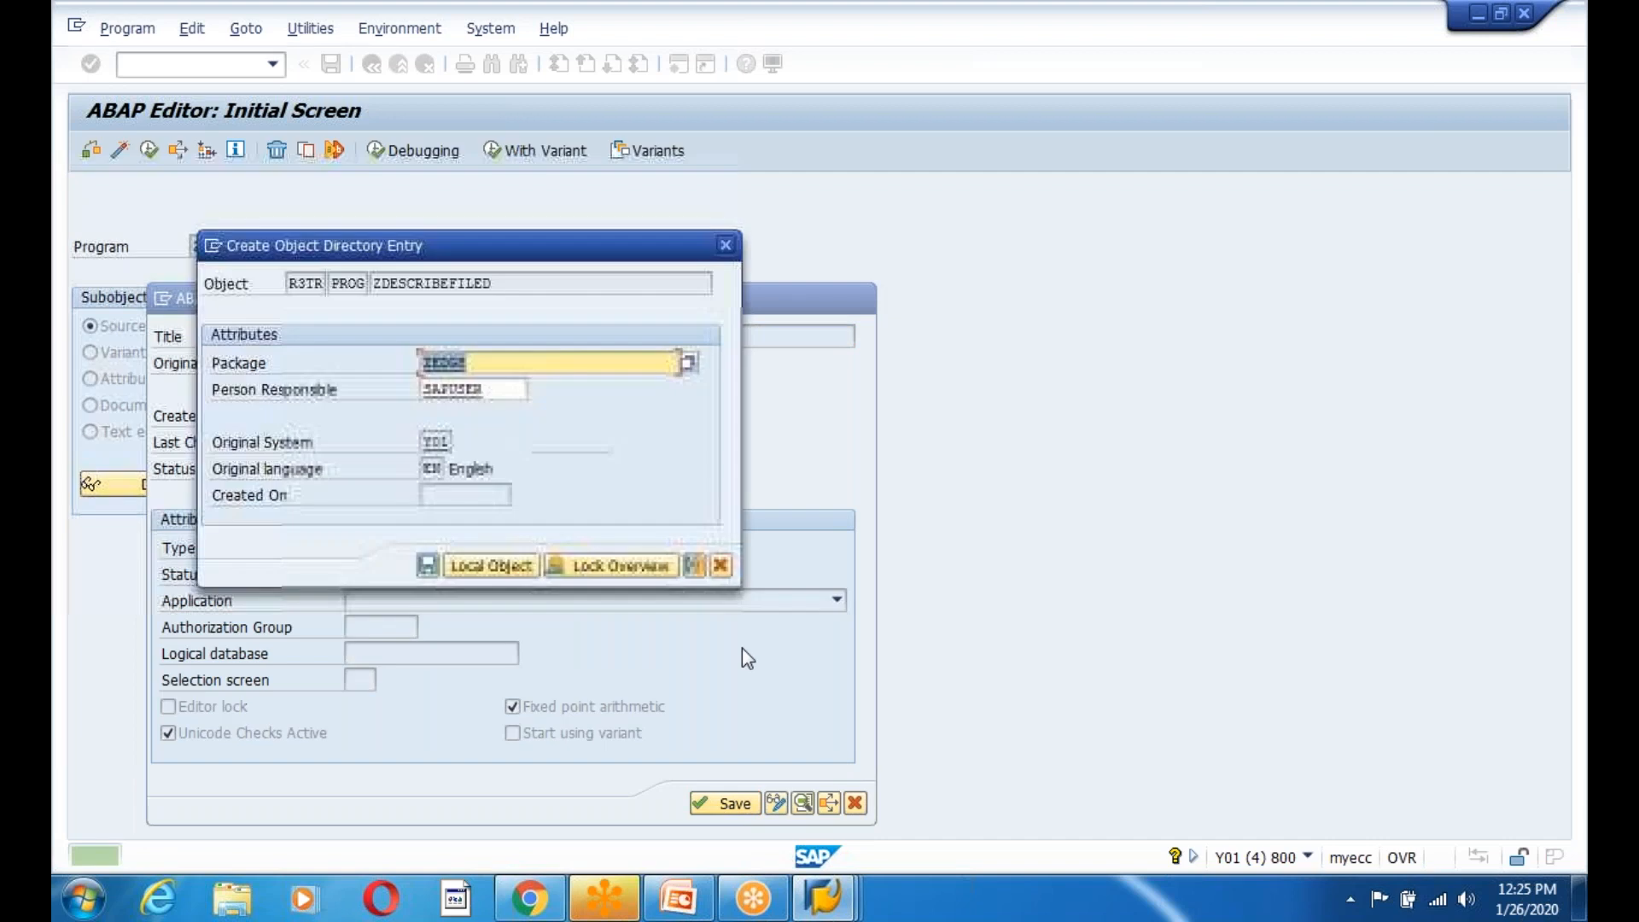
{"action": "key", "text": "Return"}
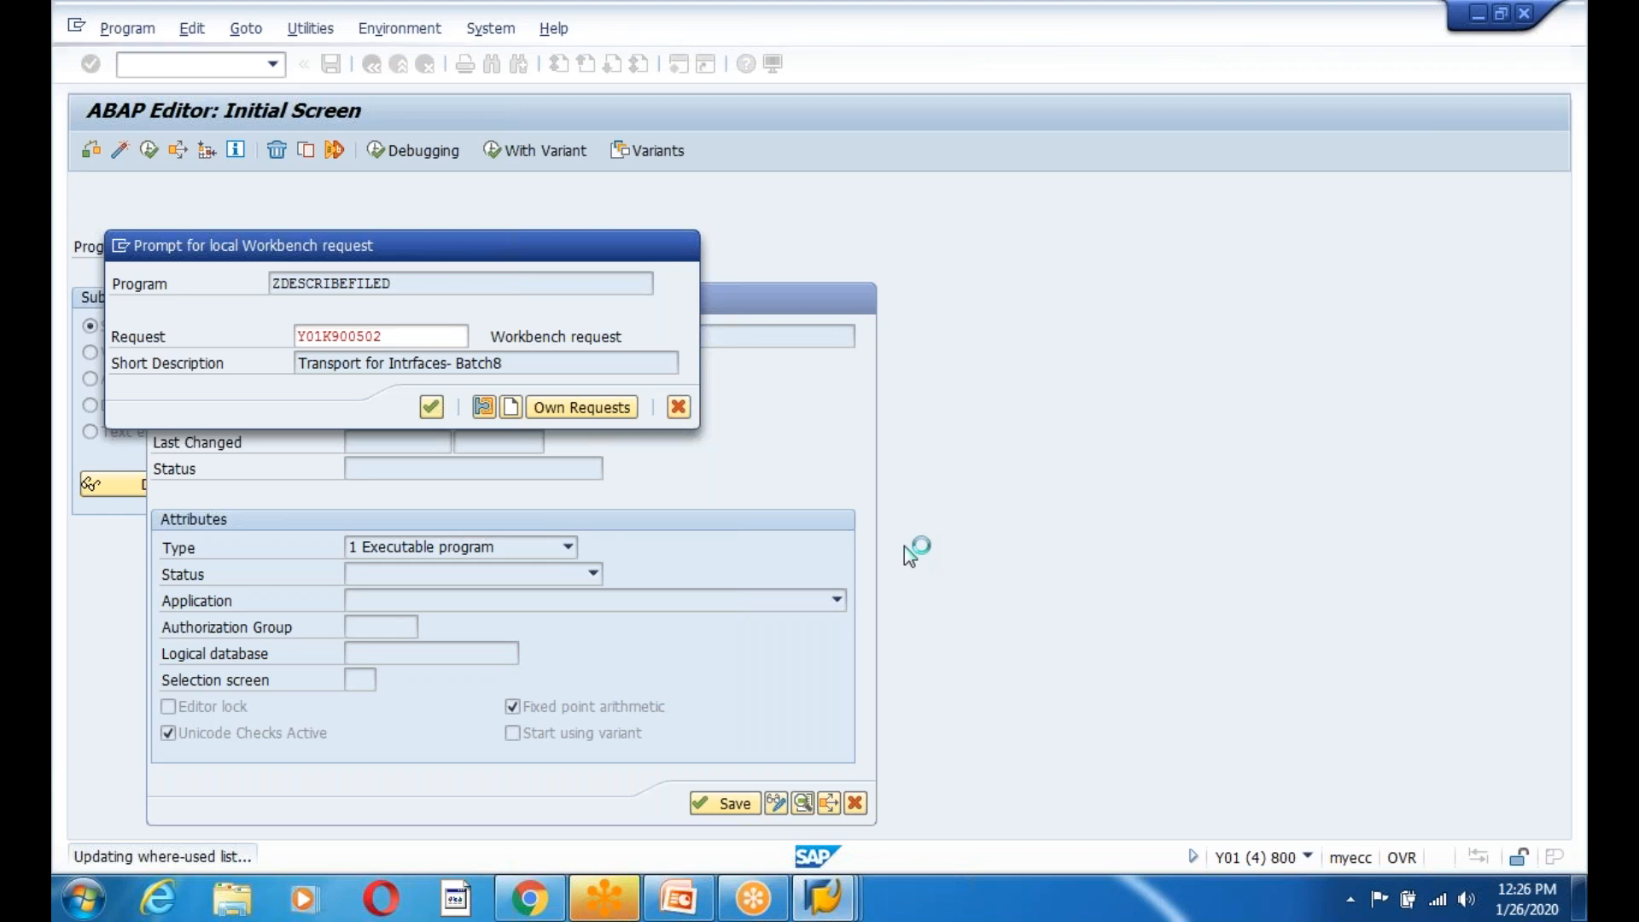
{"action": "mouse_move", "coordinate": [851, 892]}
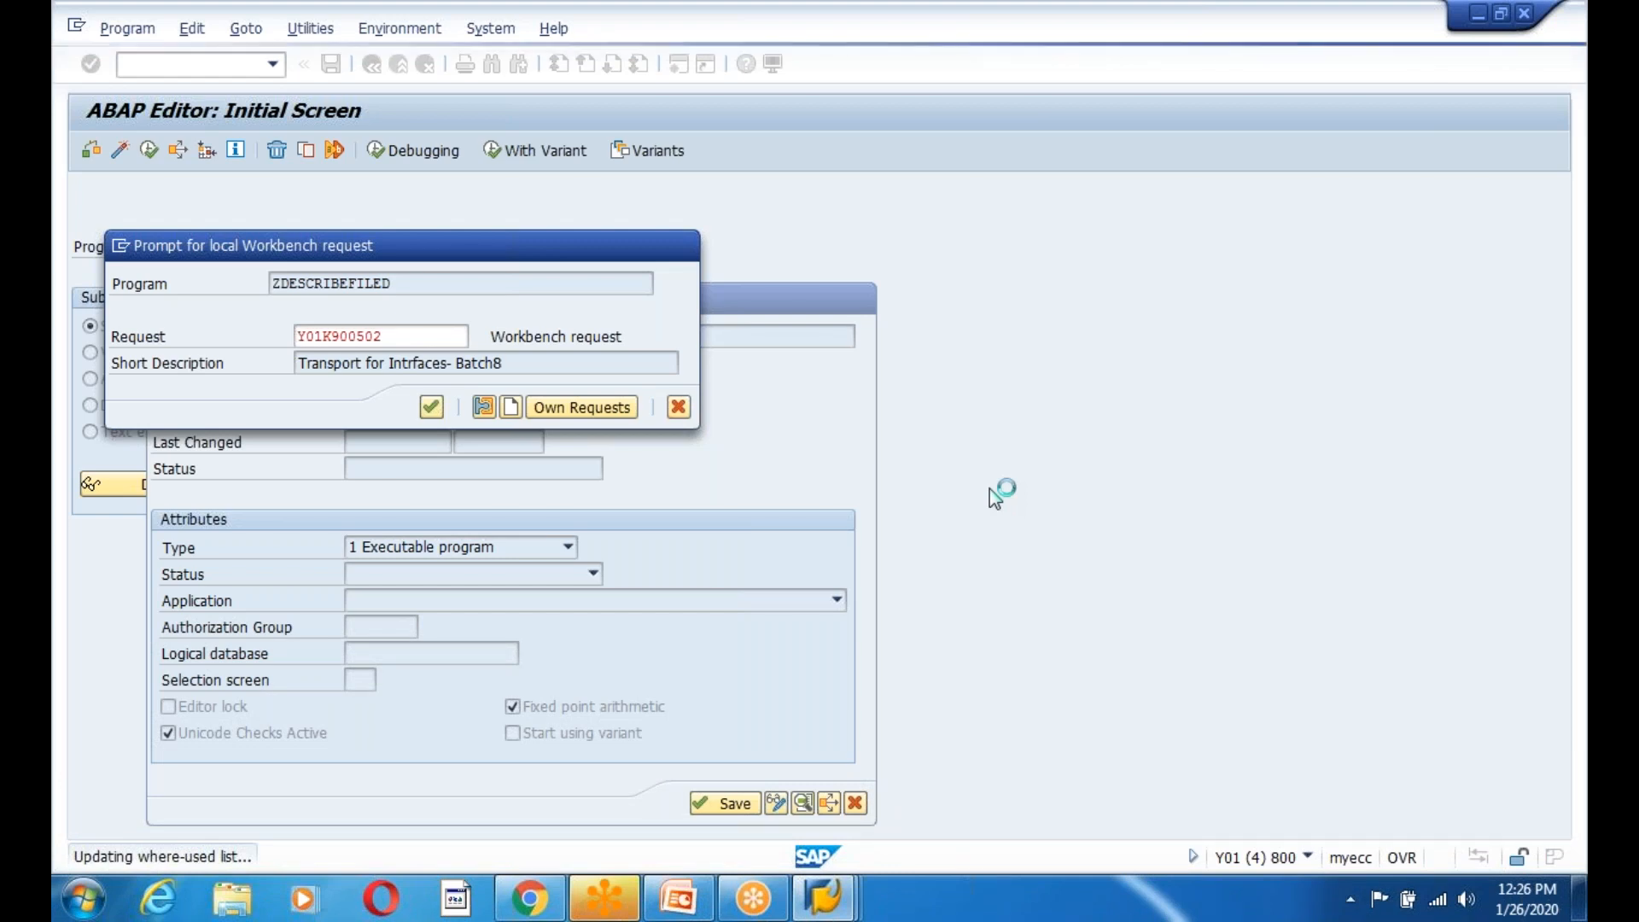
{"action": "key", "text": "Return"}
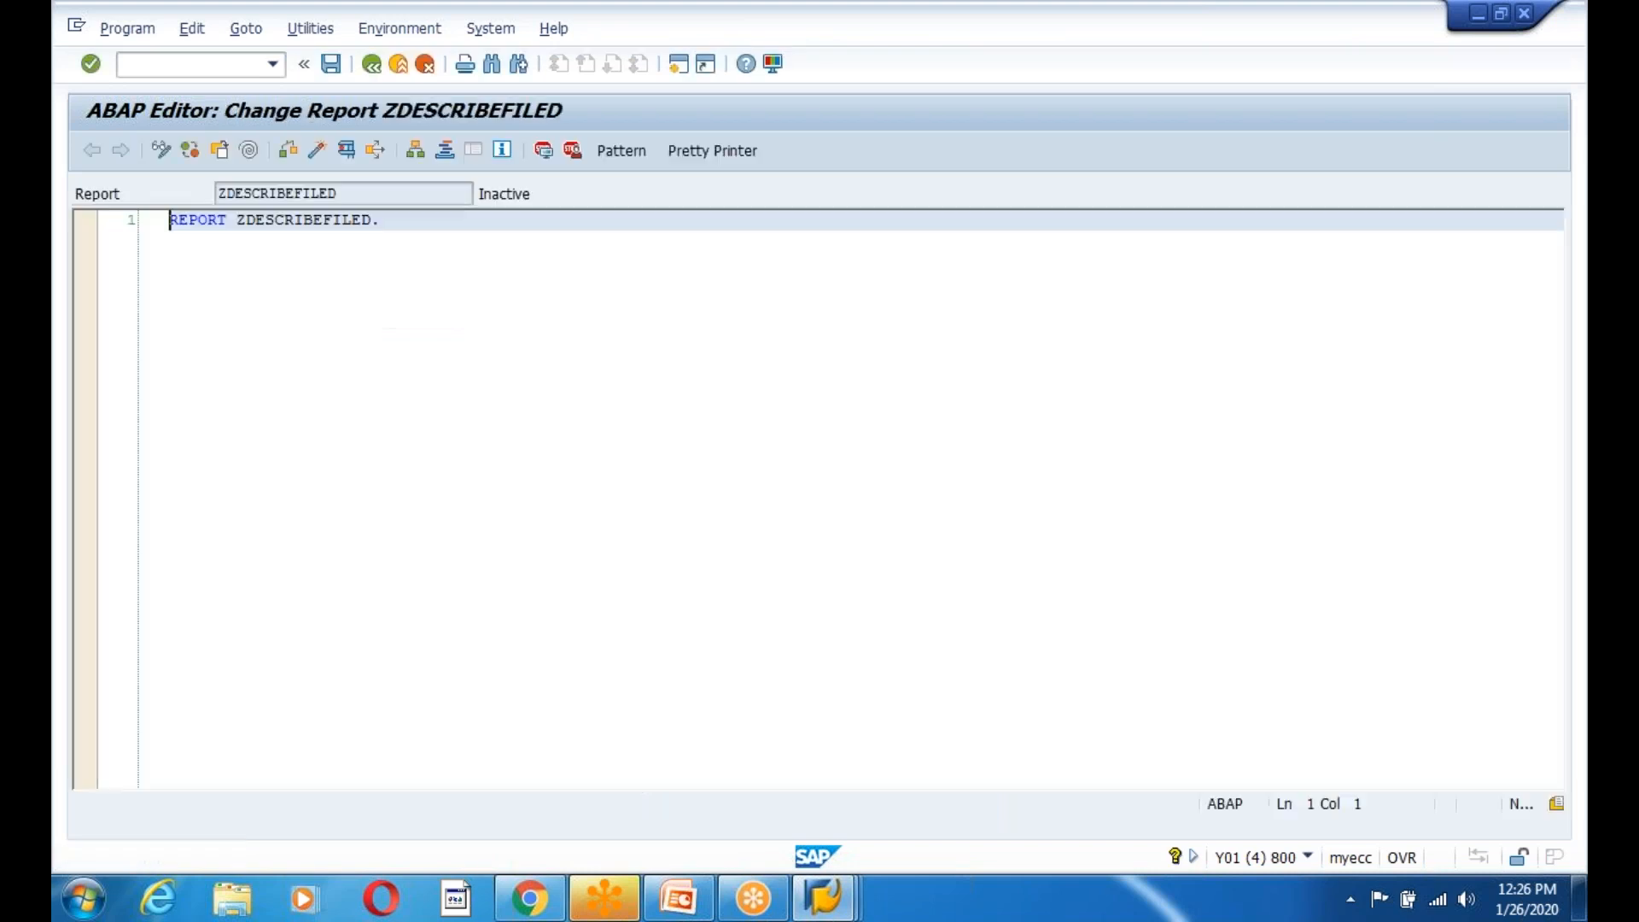
{"action": "left_click", "coordinate": [412, 229]}
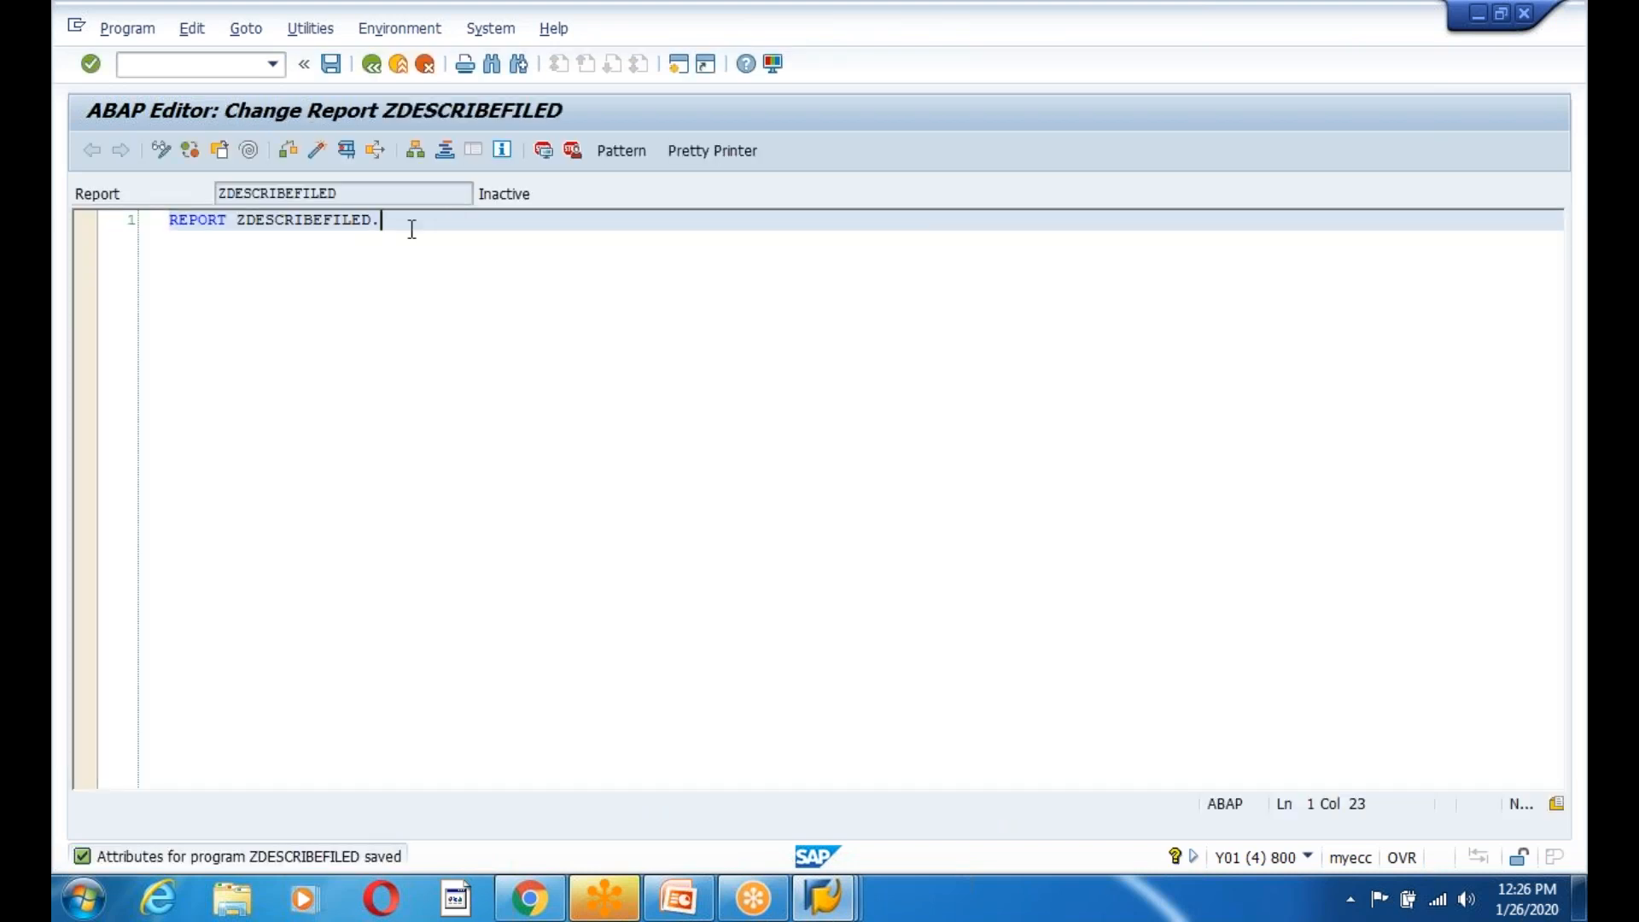
Declare gv_name TYPE string, start a DESCRIBE FIELD line, and assign a full-name literal to gv_name.
{"action": "key", "text": "Return"}
{"action": "key", "text": "Return"}
{"action": "type", "text": "data:"}
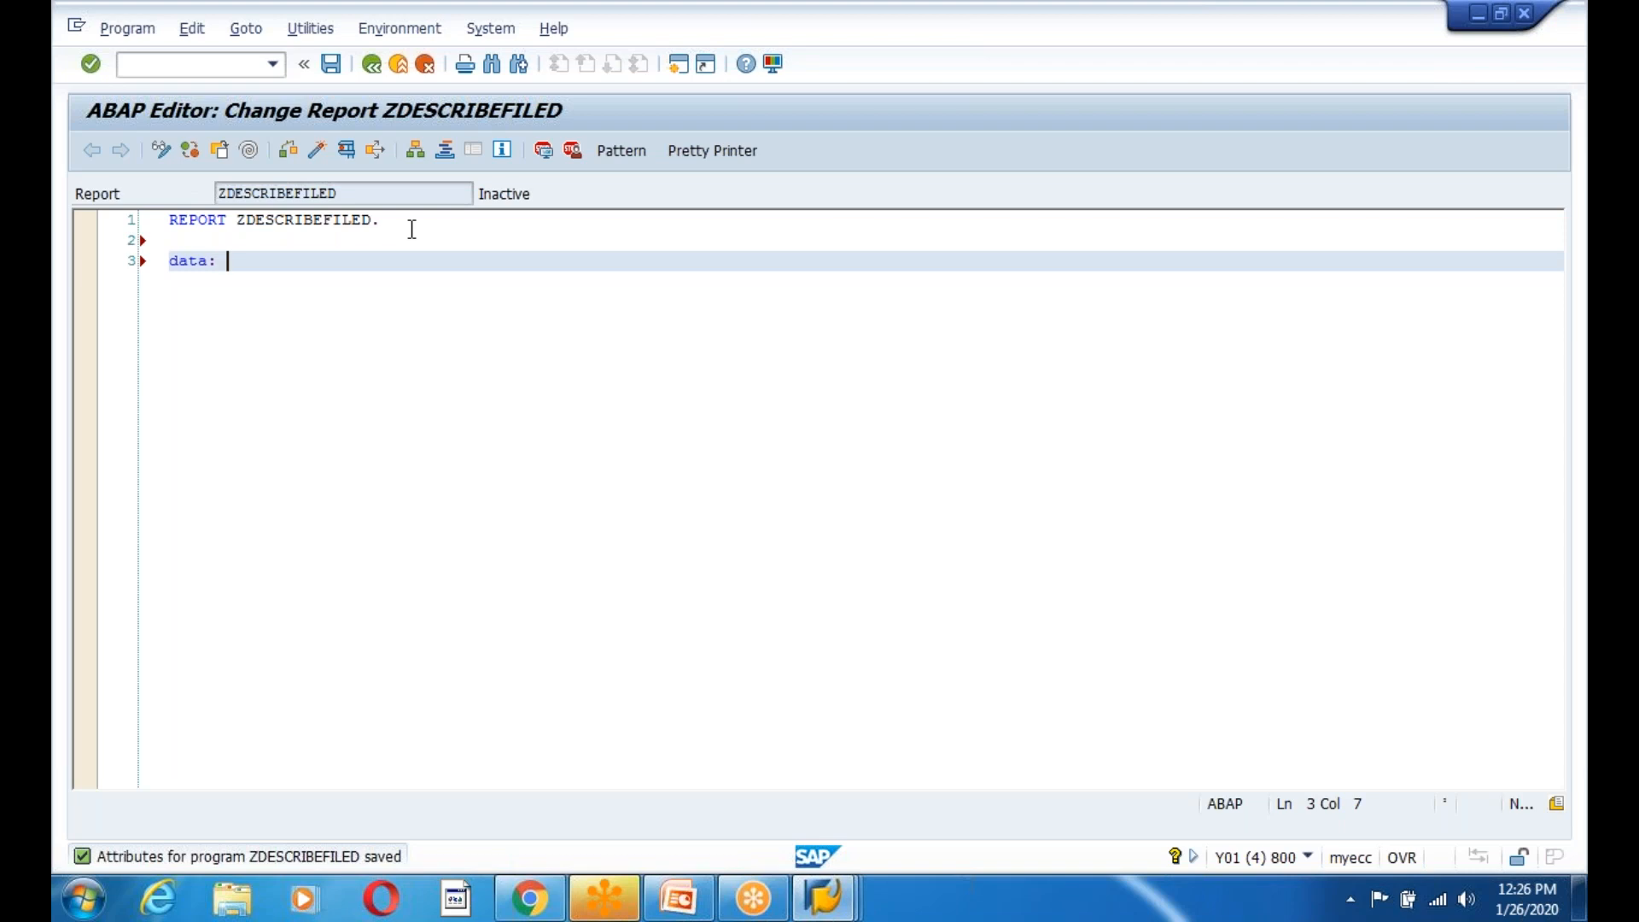
{"action": "type", "text": " gv_name type string."}
{"action": "key", "text": "Return"}
{"action": "key", "text": "Return"}
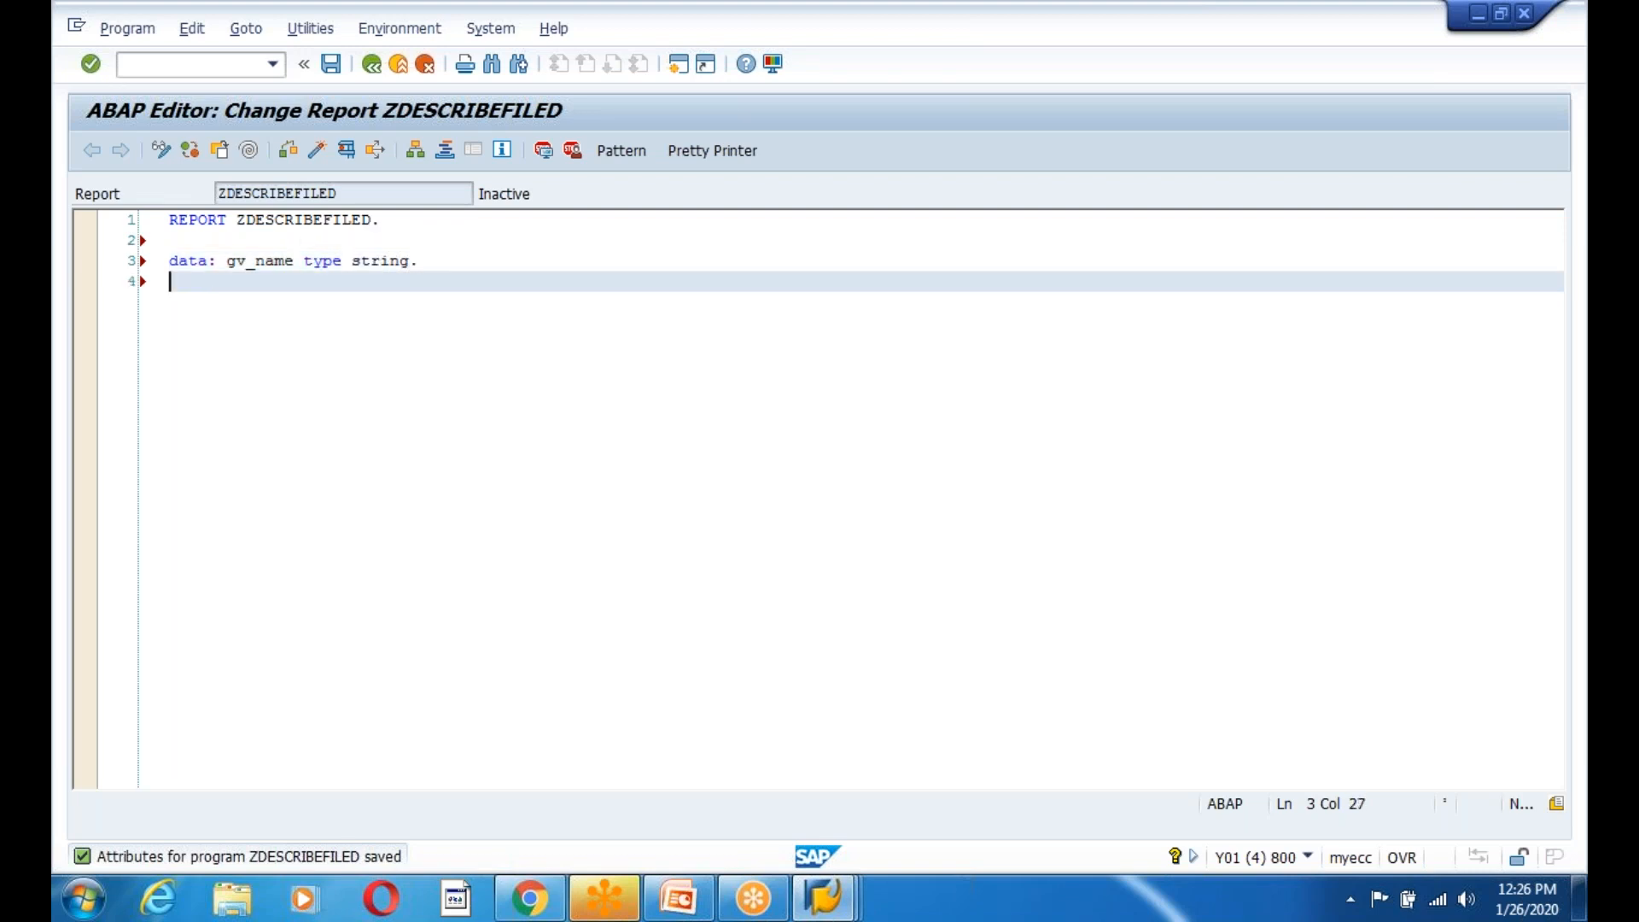
{"action": "type", "text": "descr"}
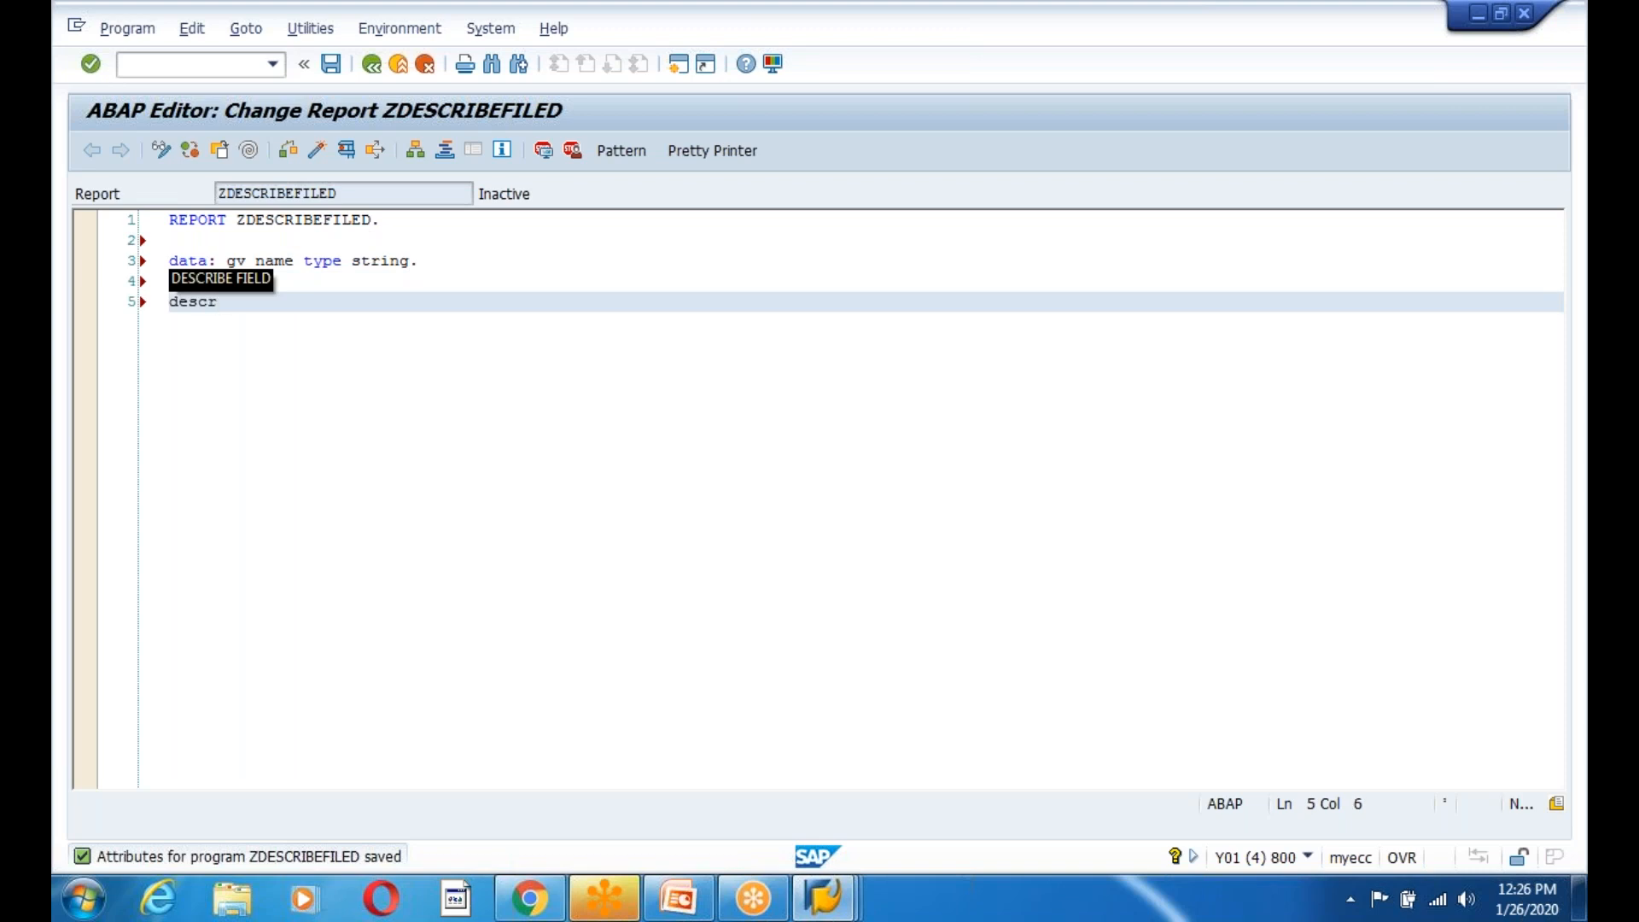
{"action": "key", "text": "Tab"}
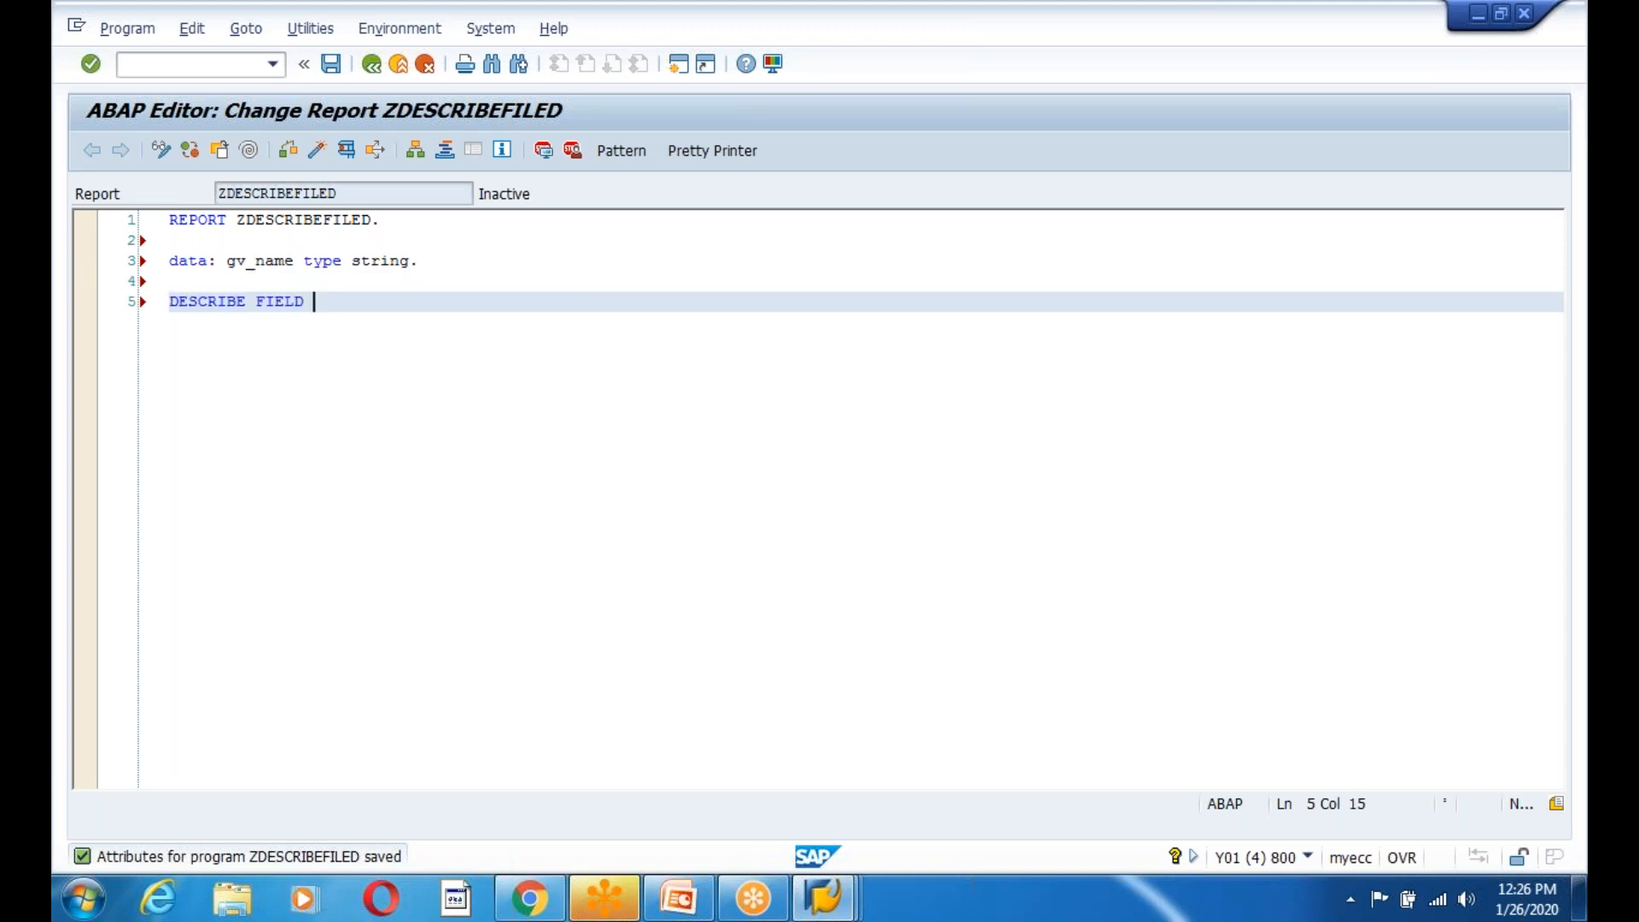
{"action": "type", "text": "gv"}
{"action": "key", "text": "Up"}
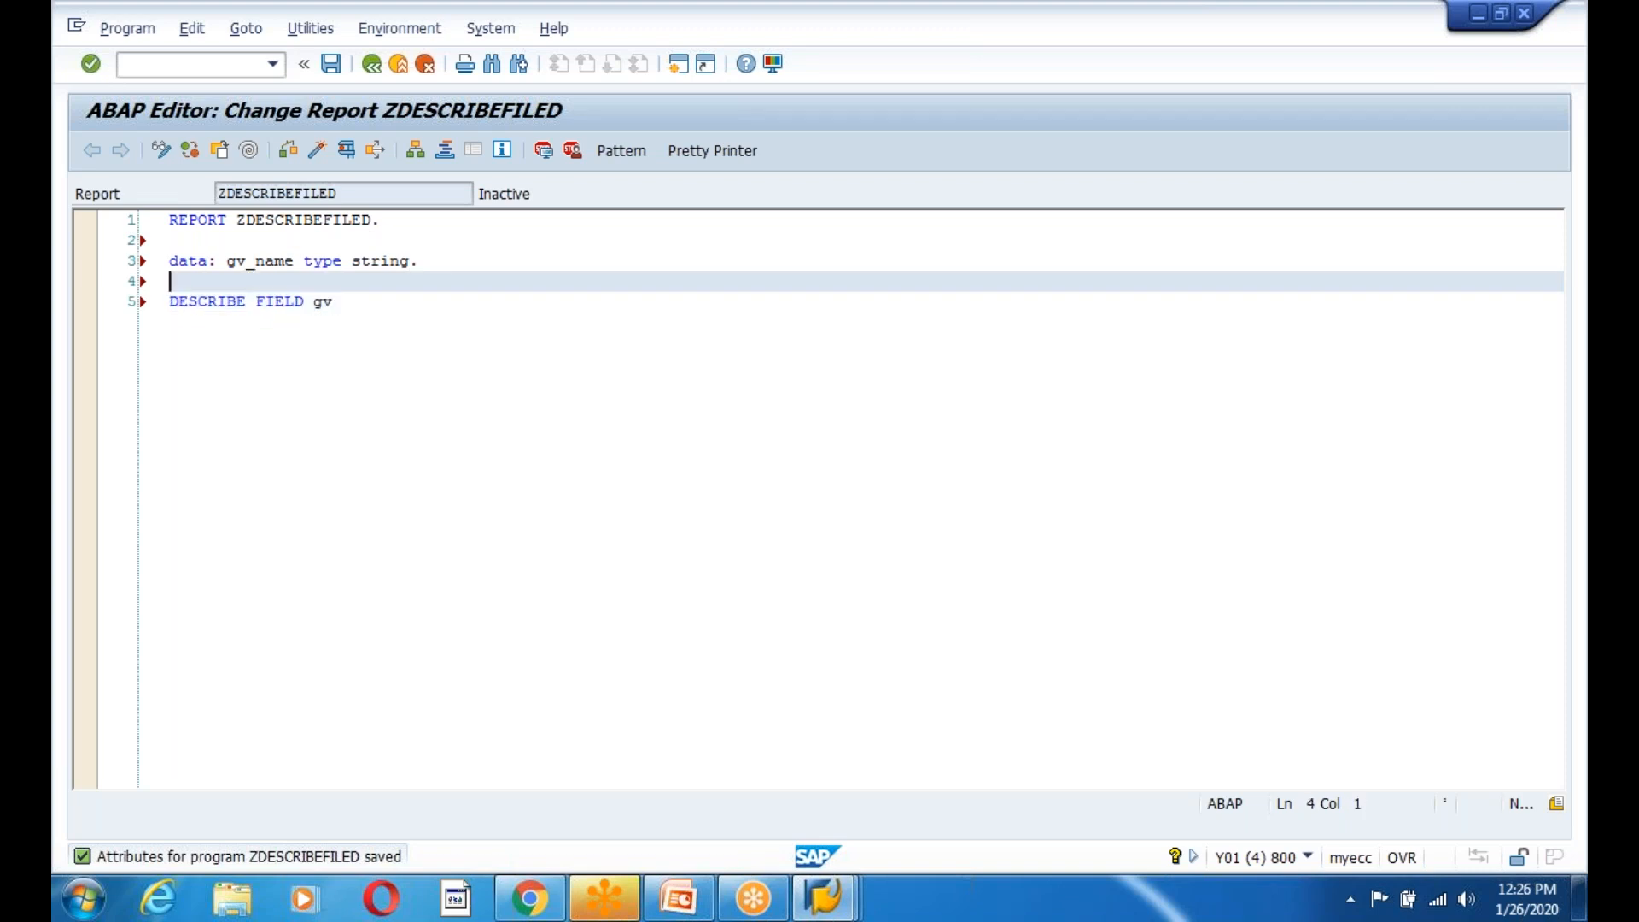
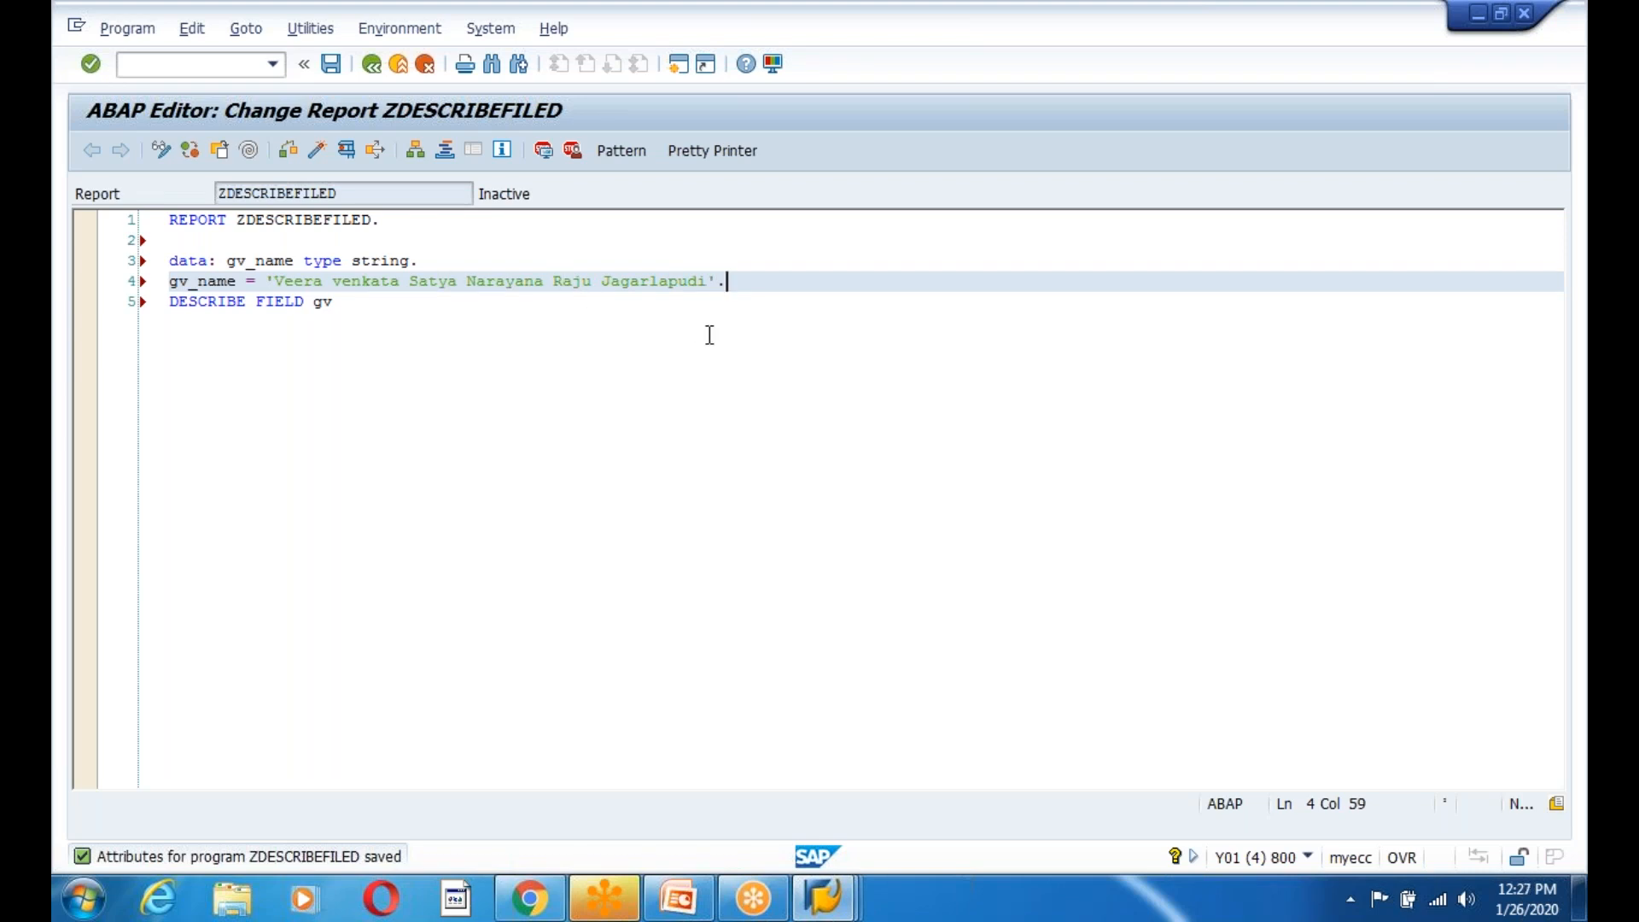
{"action": "key", "text": "Return"}
Complete the statement as DESCRIBE FIELD gv_name LENGTH DATA(gv_len) IN CHARACTER MODE.
{"action": "left_click_drag", "start_coordinate": [274, 282], "coordinate": [720, 286]}
{"action": "left_click", "coordinate": [348, 364]}
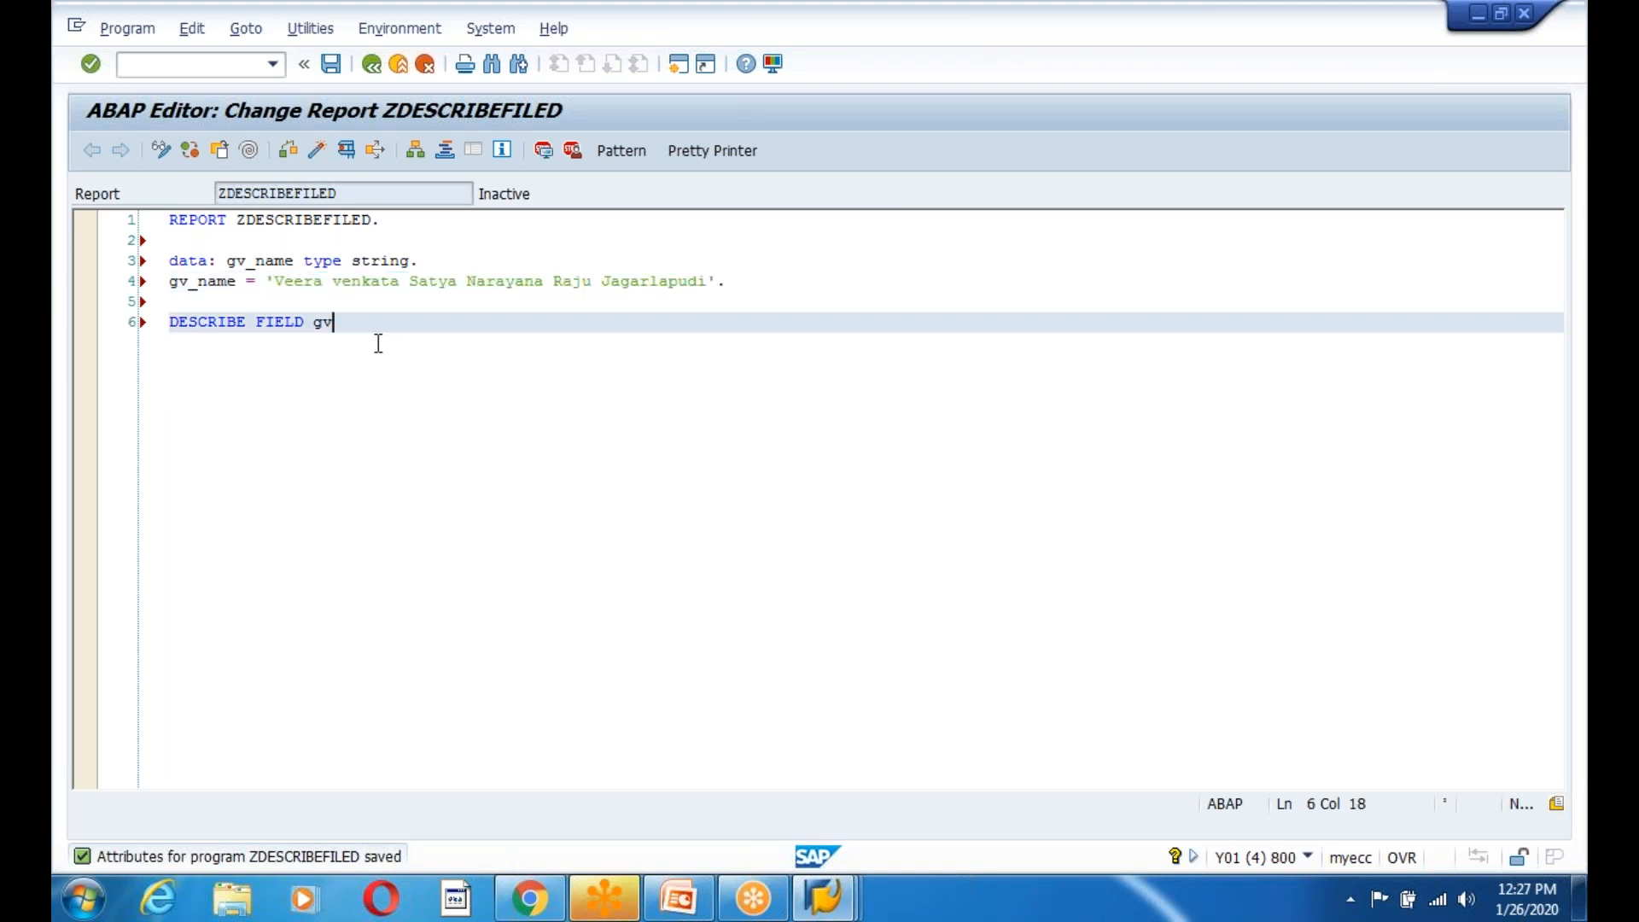
{"action": "type", "text": "_name"}
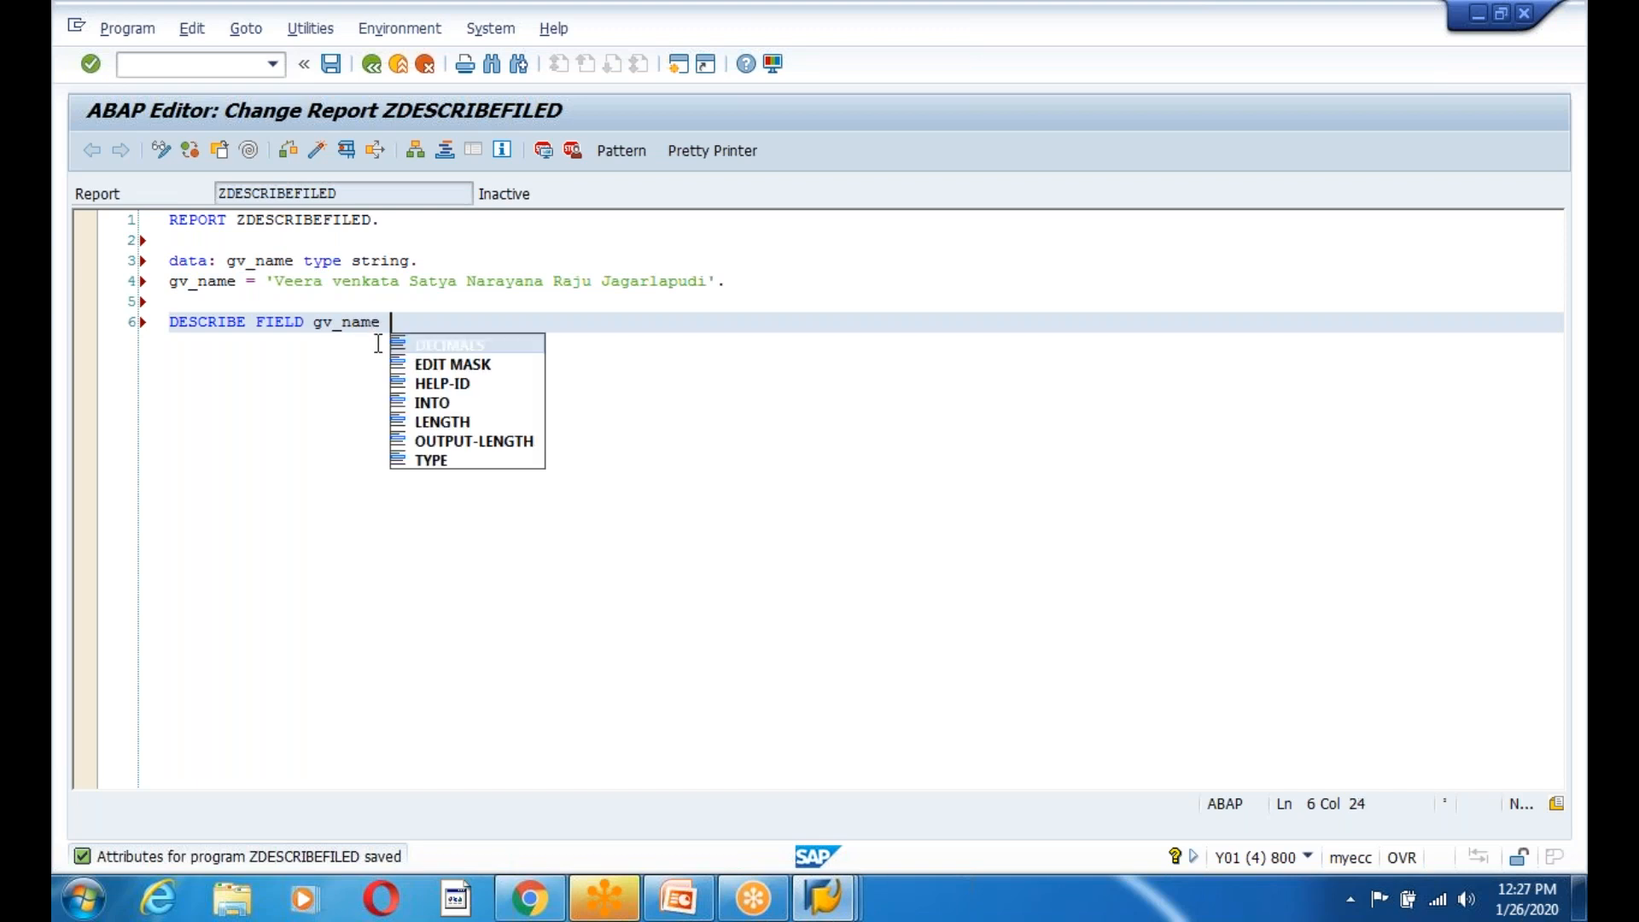
{"action": "key", "text": "Down"}
{"action": "key", "text": "Down"}
{"action": "key", "text": "Down"}
{"action": "key", "text": "Down"}
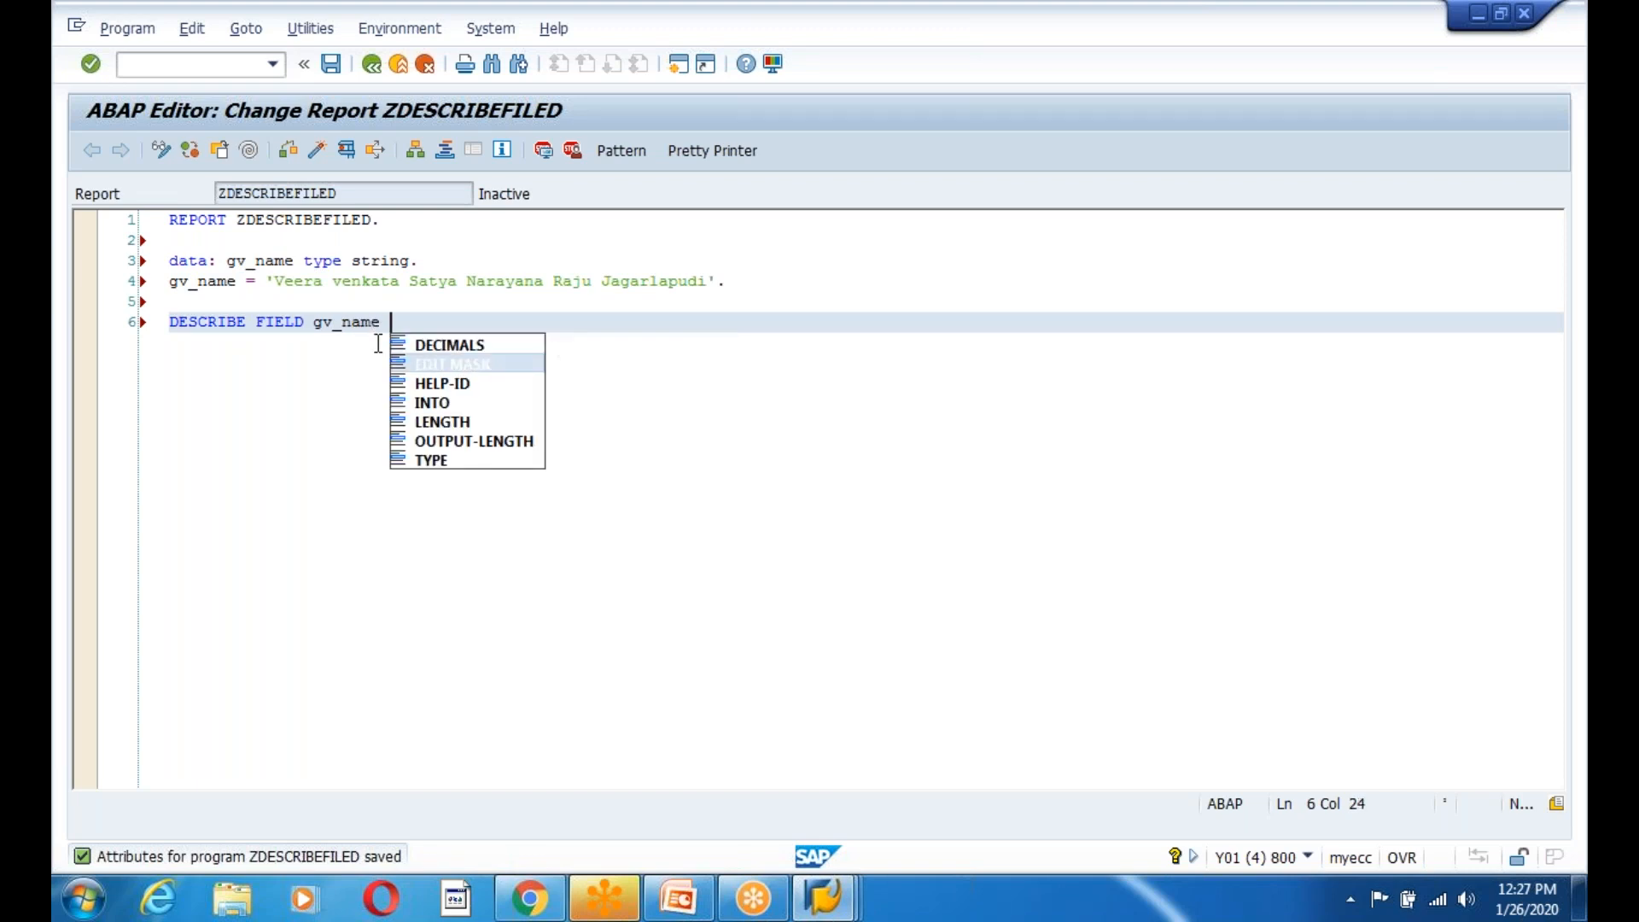
{"action": "key", "text": "Return"}
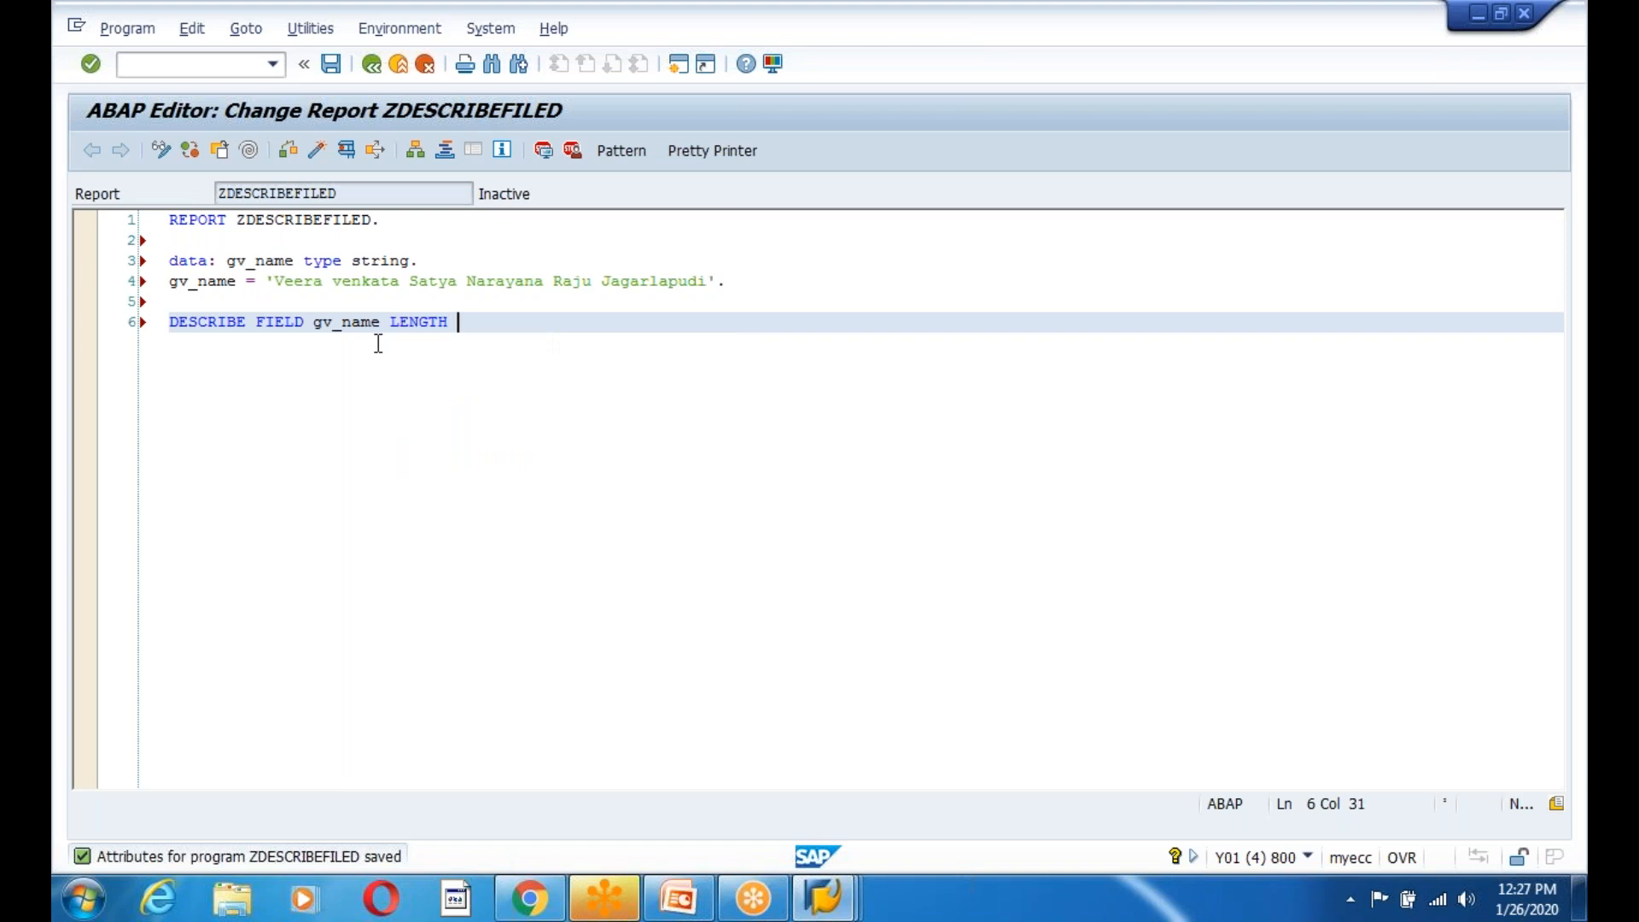
{"action": "type", "text": "data(gv_len) in "}
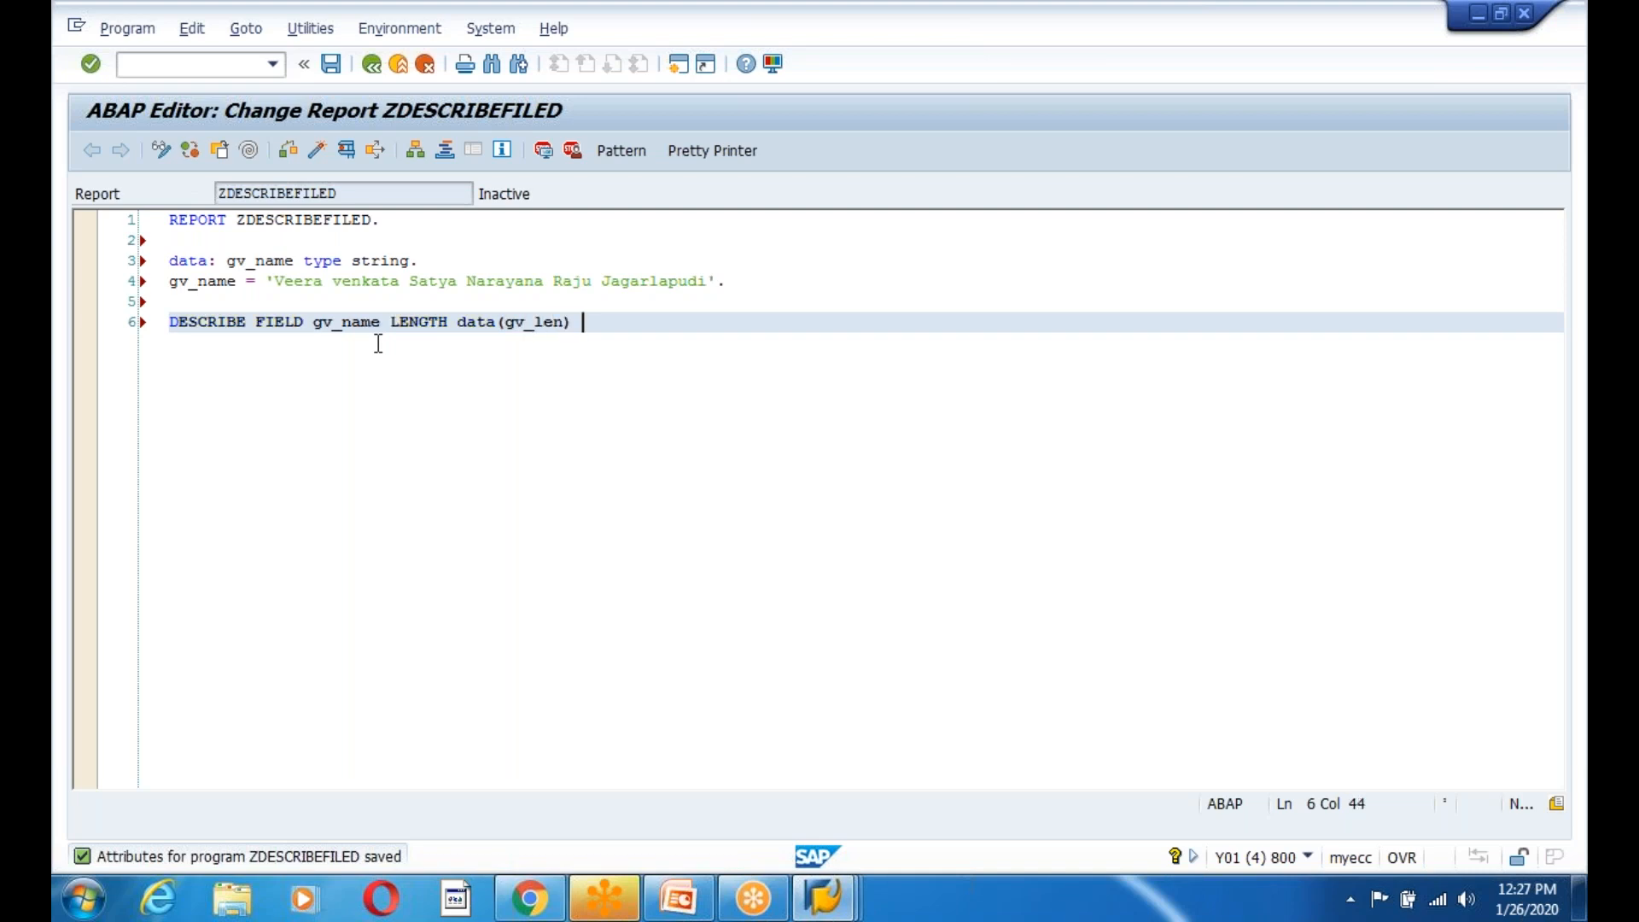
{"action": "type", "text": "ch"}
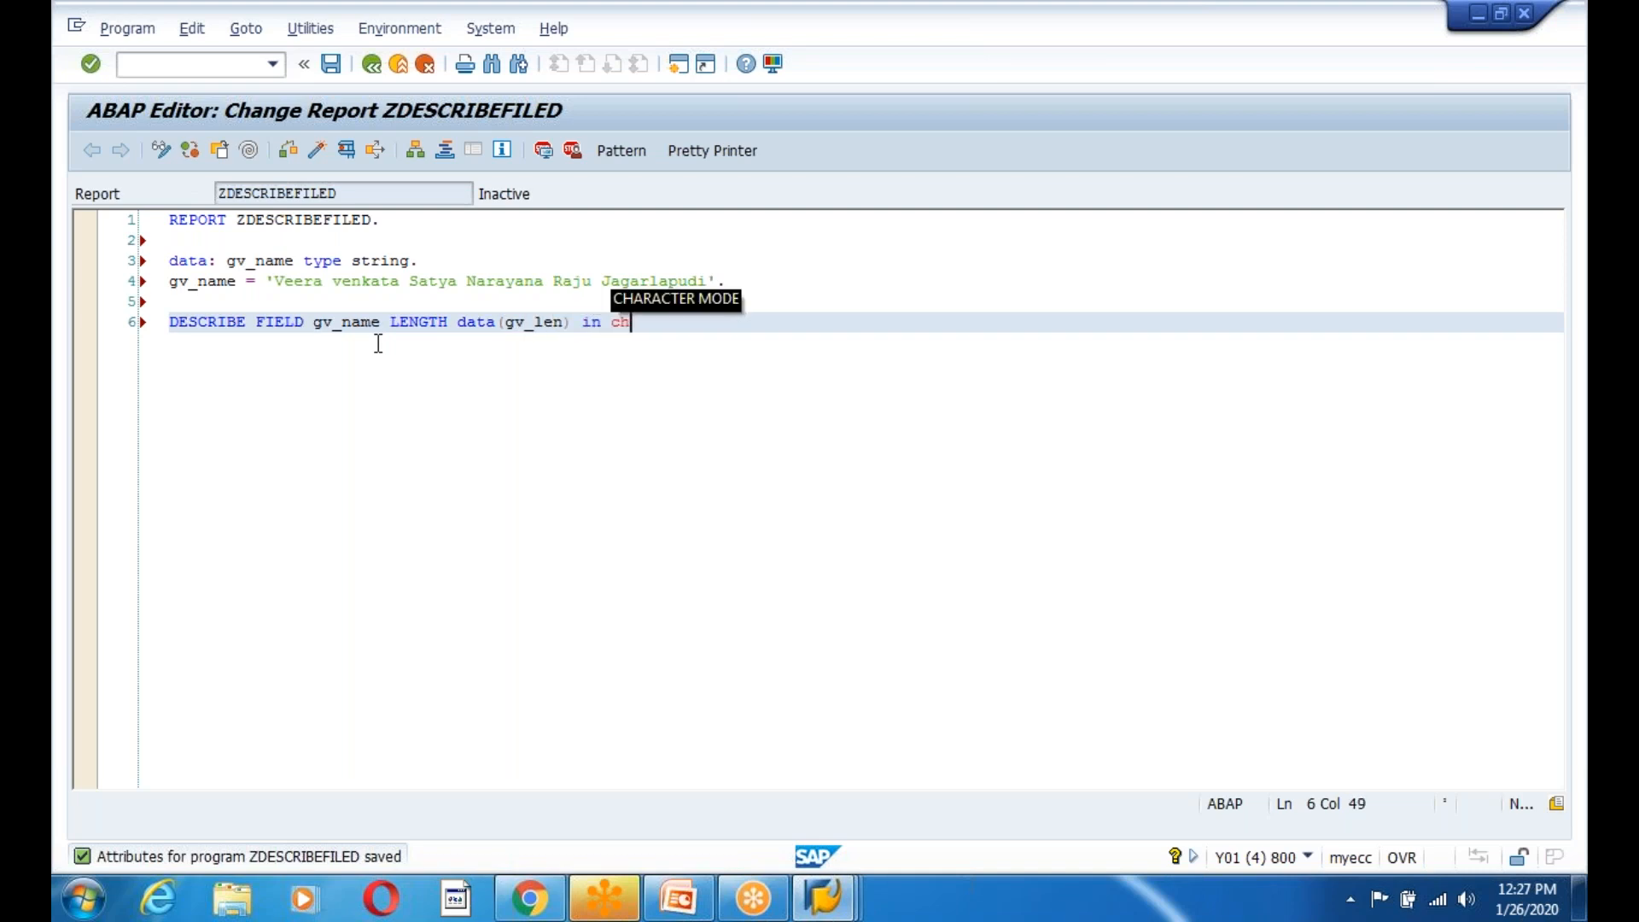
{"action": "key", "text": "Tab"}
{"action": "type", "text": "."}
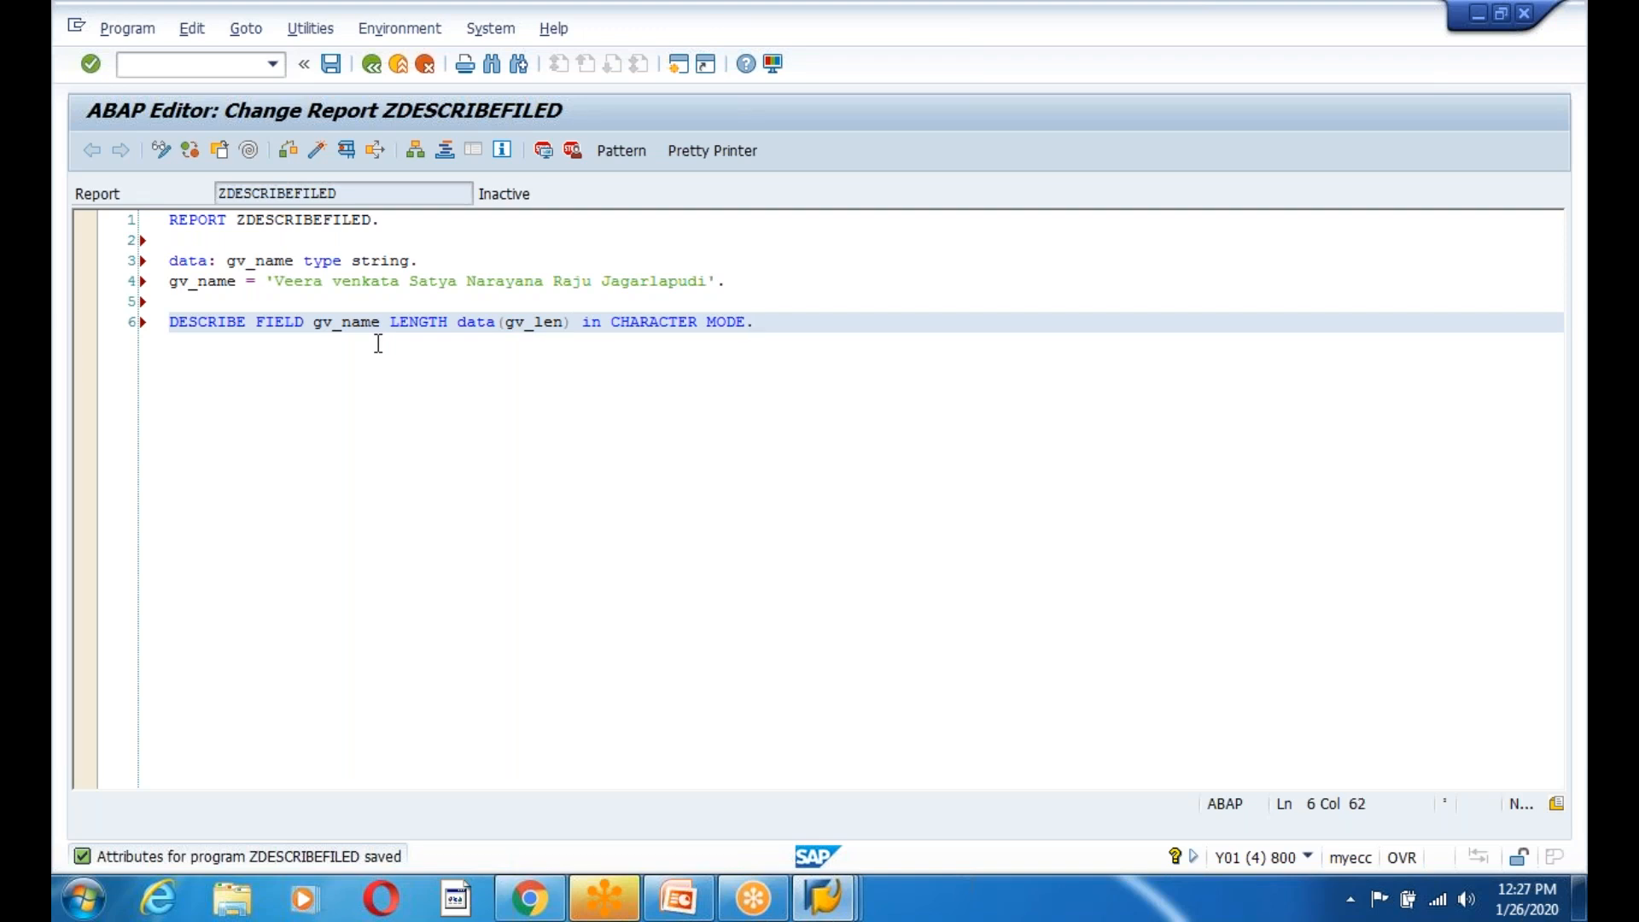
Add WRITE gv_len., then save, pretty-print and syntax-check the report.
{"action": "key", "text": "Return"}
{"action": "key", "text": "Return"}
{"action": "type", "text": "write g"}
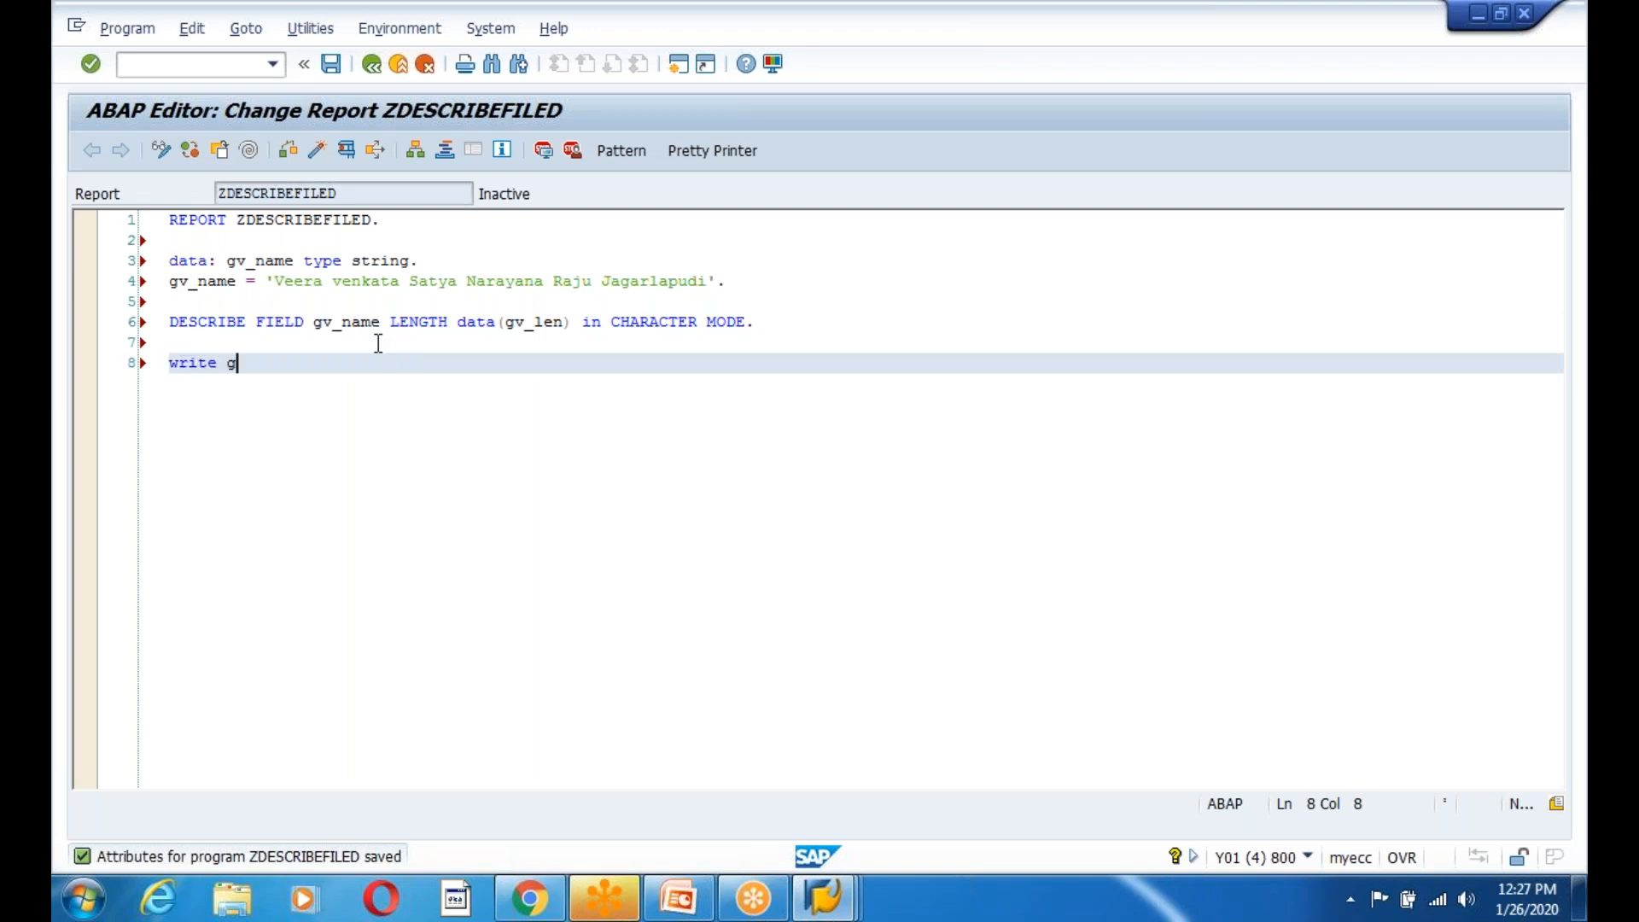
{"action": "type", "text": "v_len."}
{"action": "left_click", "coordinate": [330, 68]}
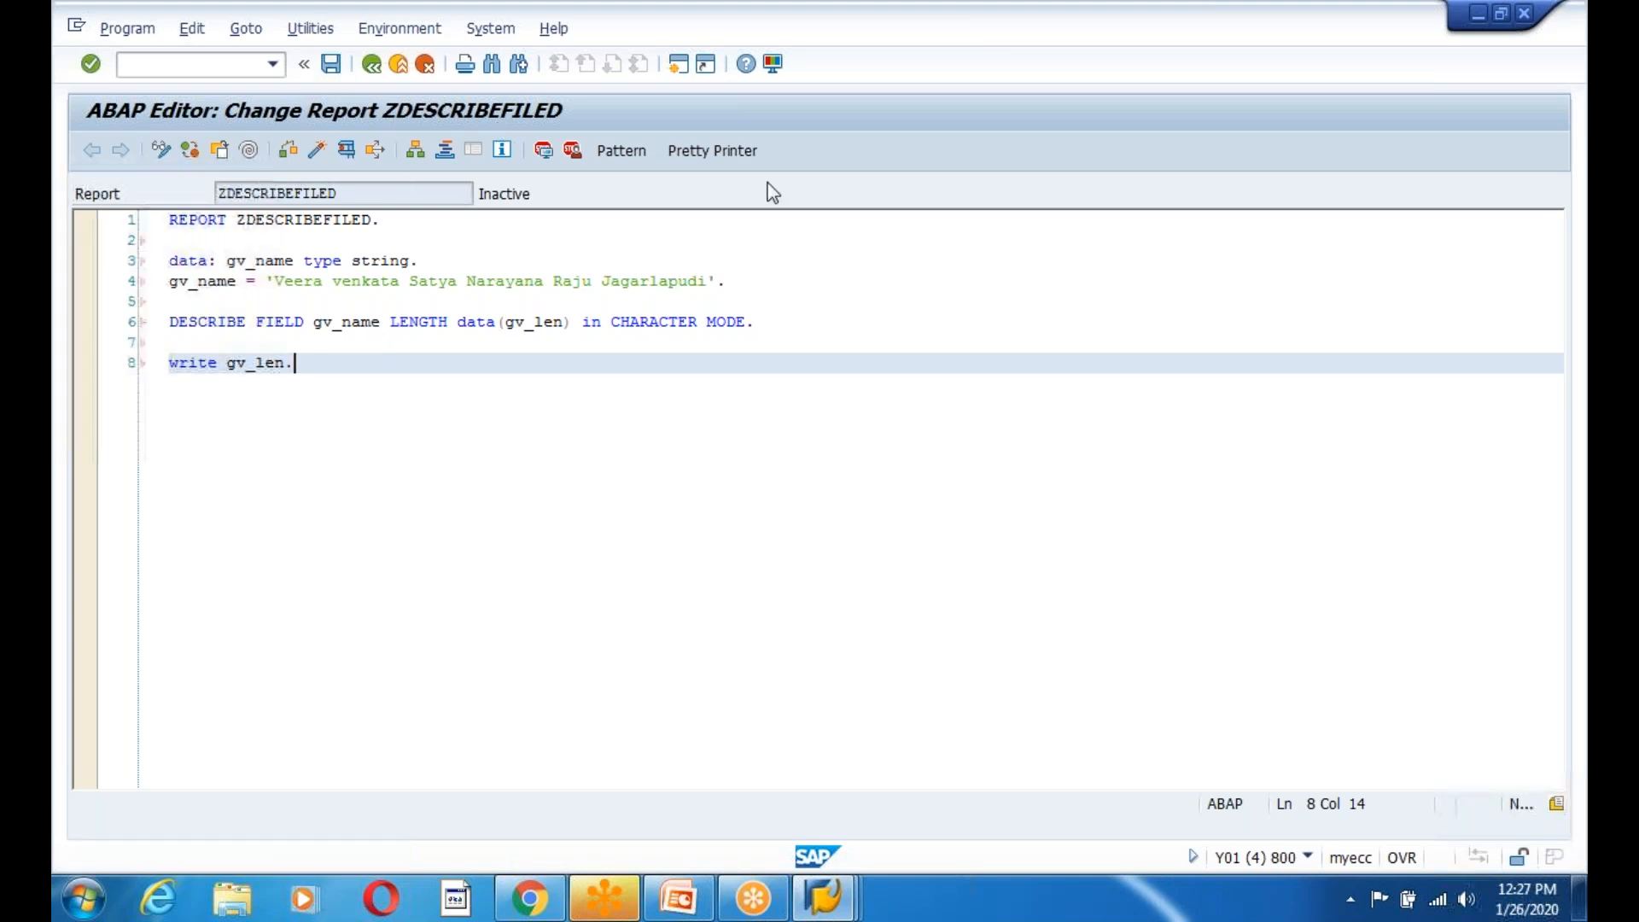
{"action": "left_click", "coordinate": [729, 157]}
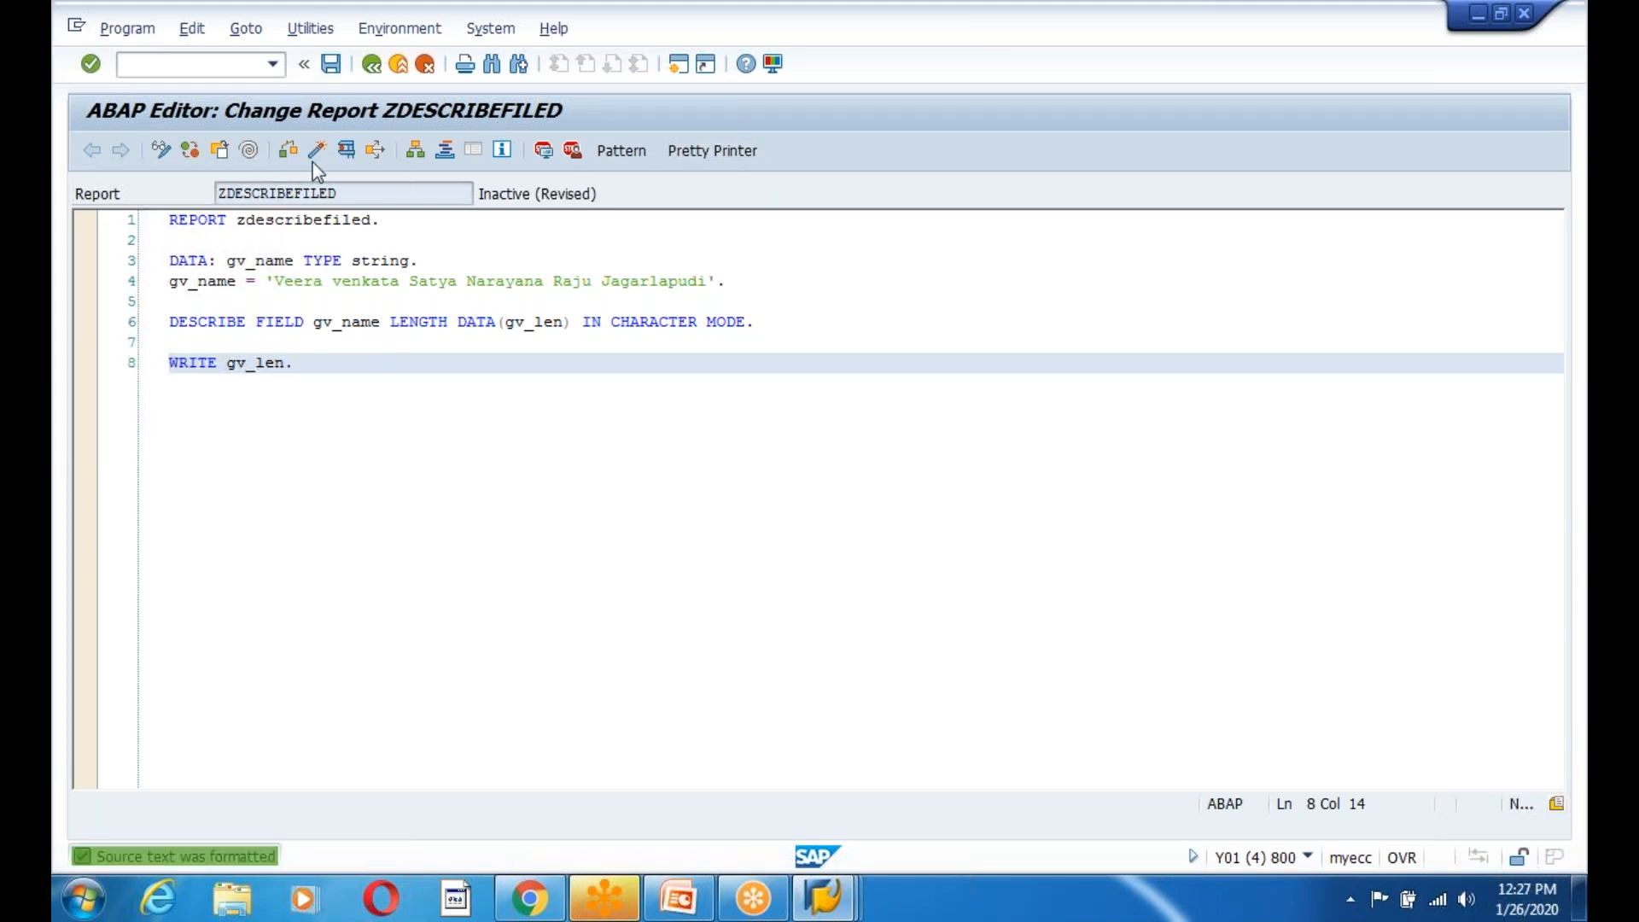
{"action": "left_click", "coordinate": [290, 148]}
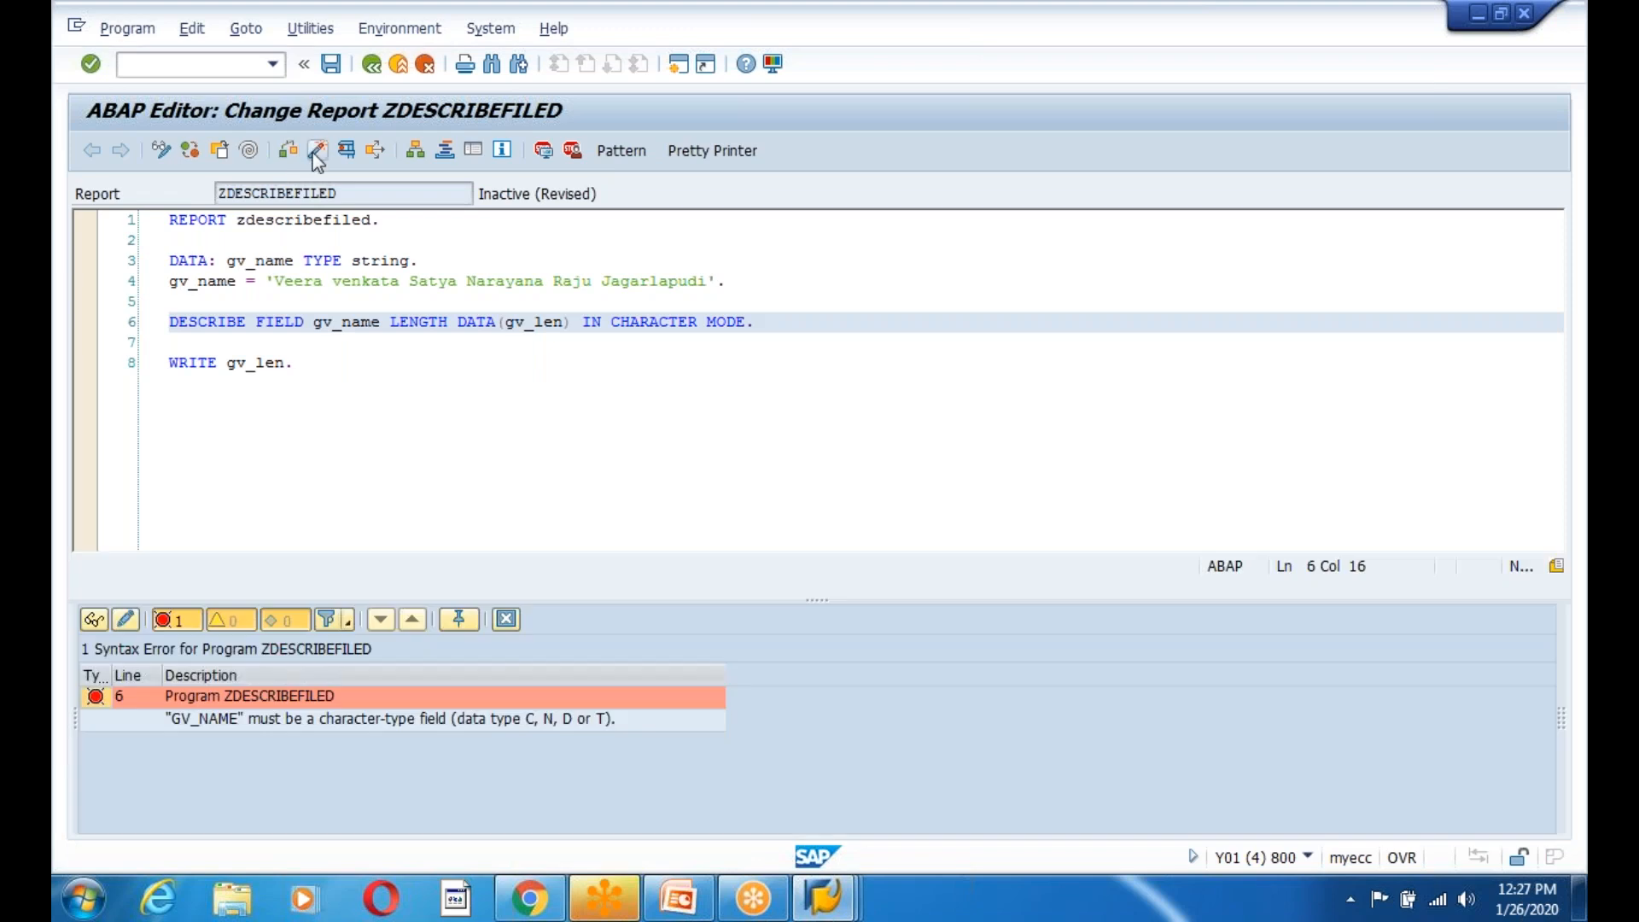
Review the character-type syntax error, change gv_name to TYPE char255, and recheck.
{"action": "left_click", "coordinate": [306, 723]}
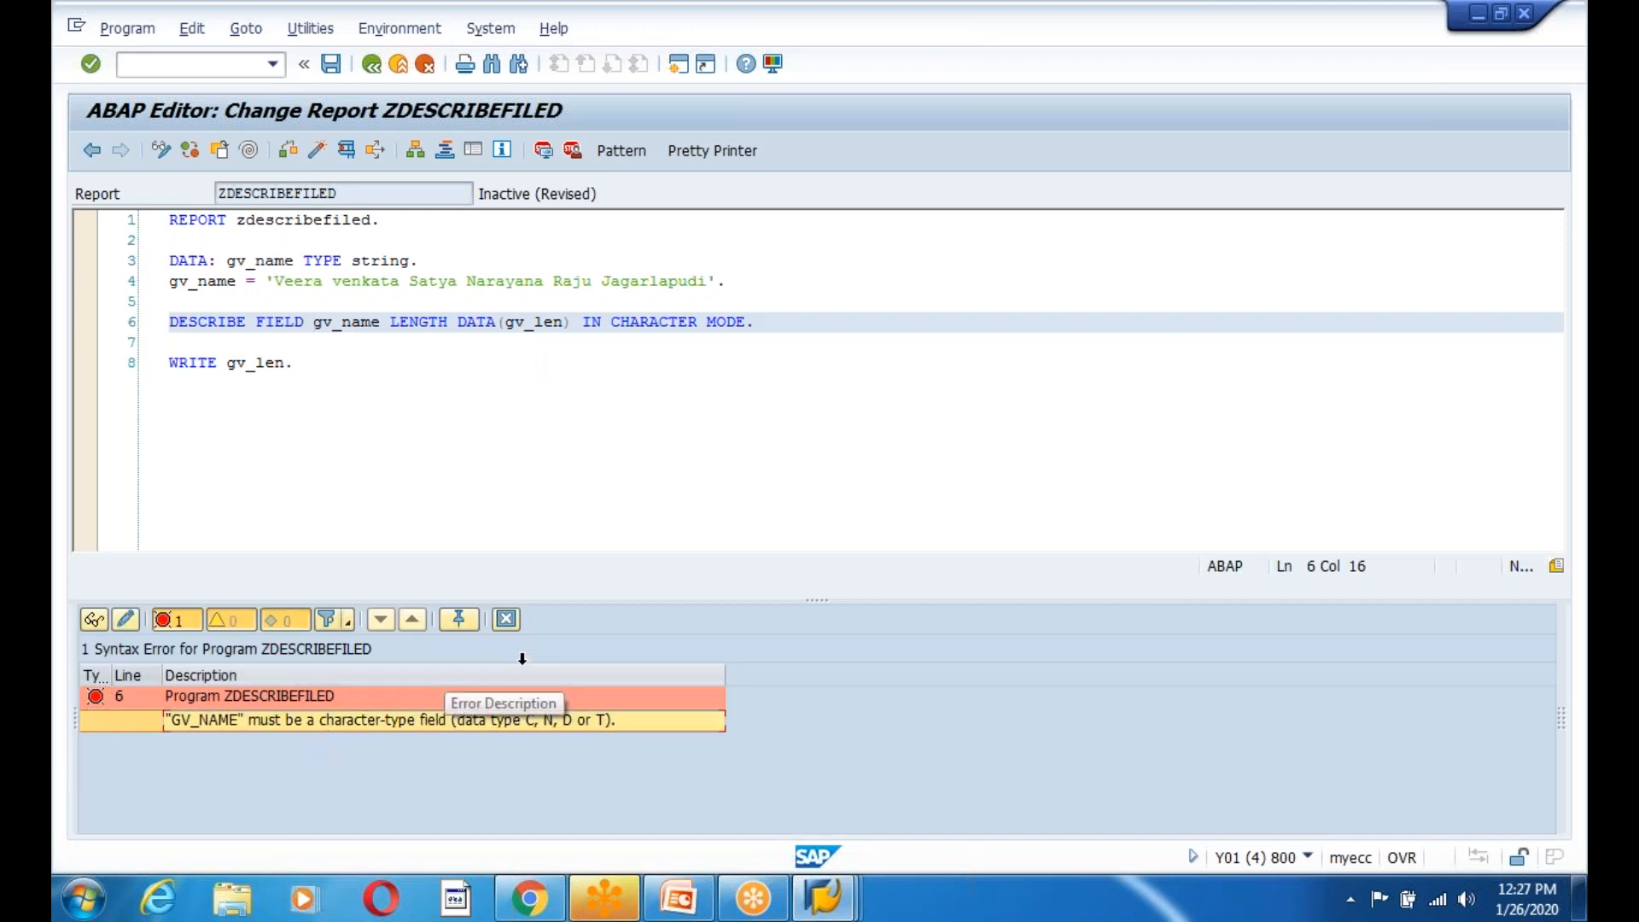
{"action": "left_click", "coordinate": [506, 619]}
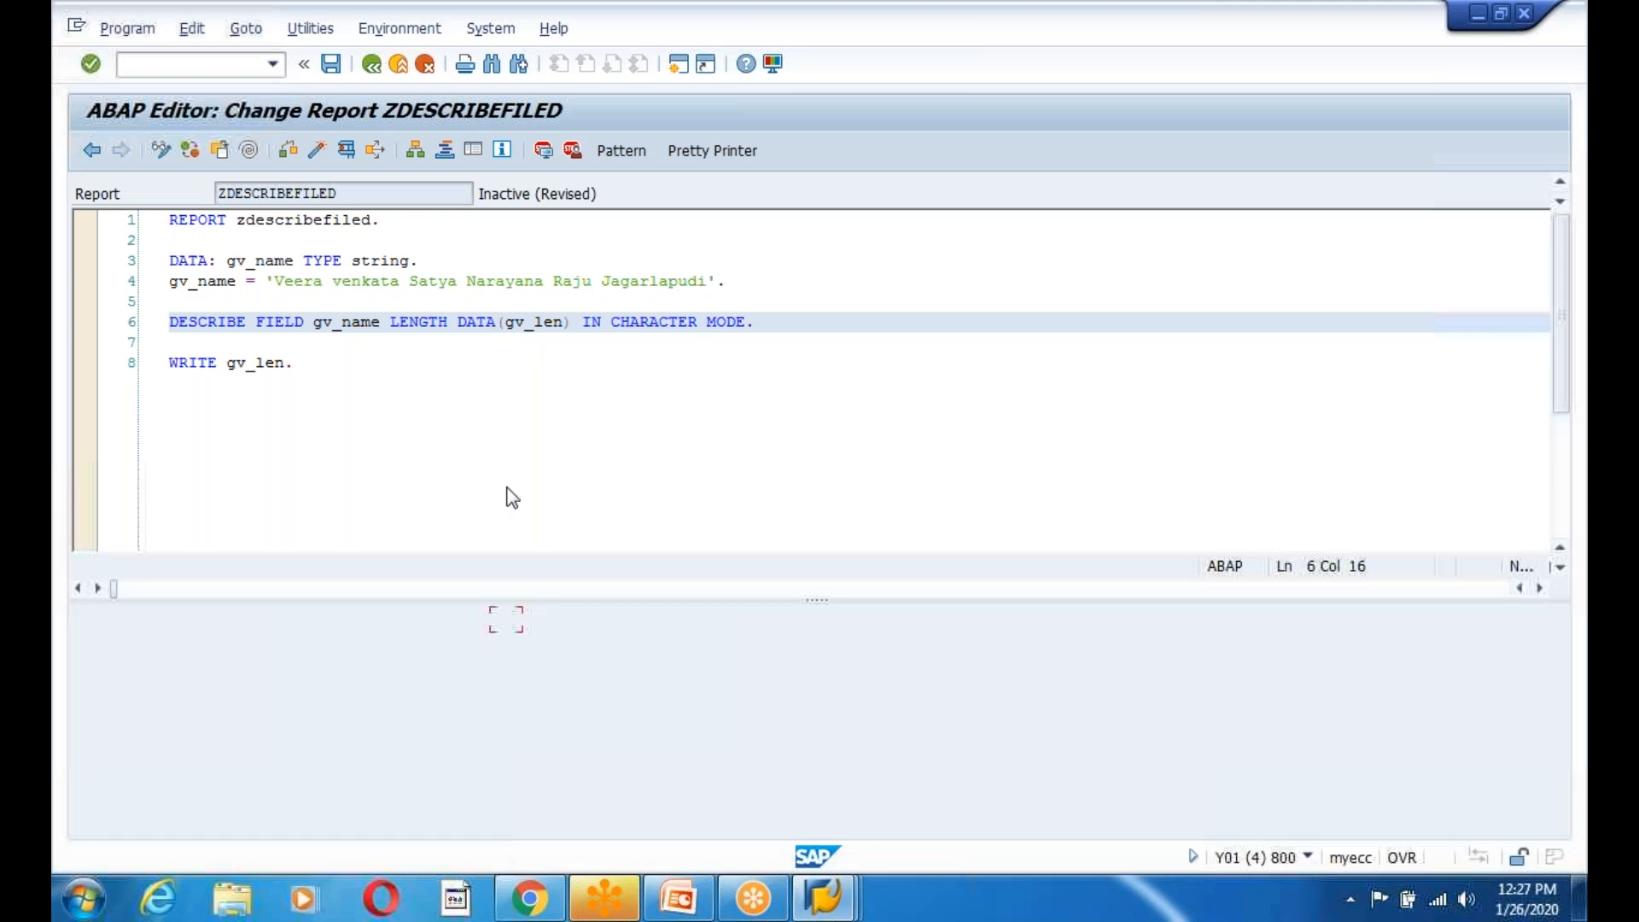
{"action": "left_click", "coordinate": [418, 261]}
{"action": "key", "text": "BackSpace"}
{"action": "key", "text": "BackSpace"}
{"action": "key", "text": "BackSpace"}
{"action": "key", "text": "BackSpace"}
{"action": "key", "text": "BackSpace"}
{"action": "key", "text": "BackSpace"}
{"action": "key", "text": "BackSpace"}
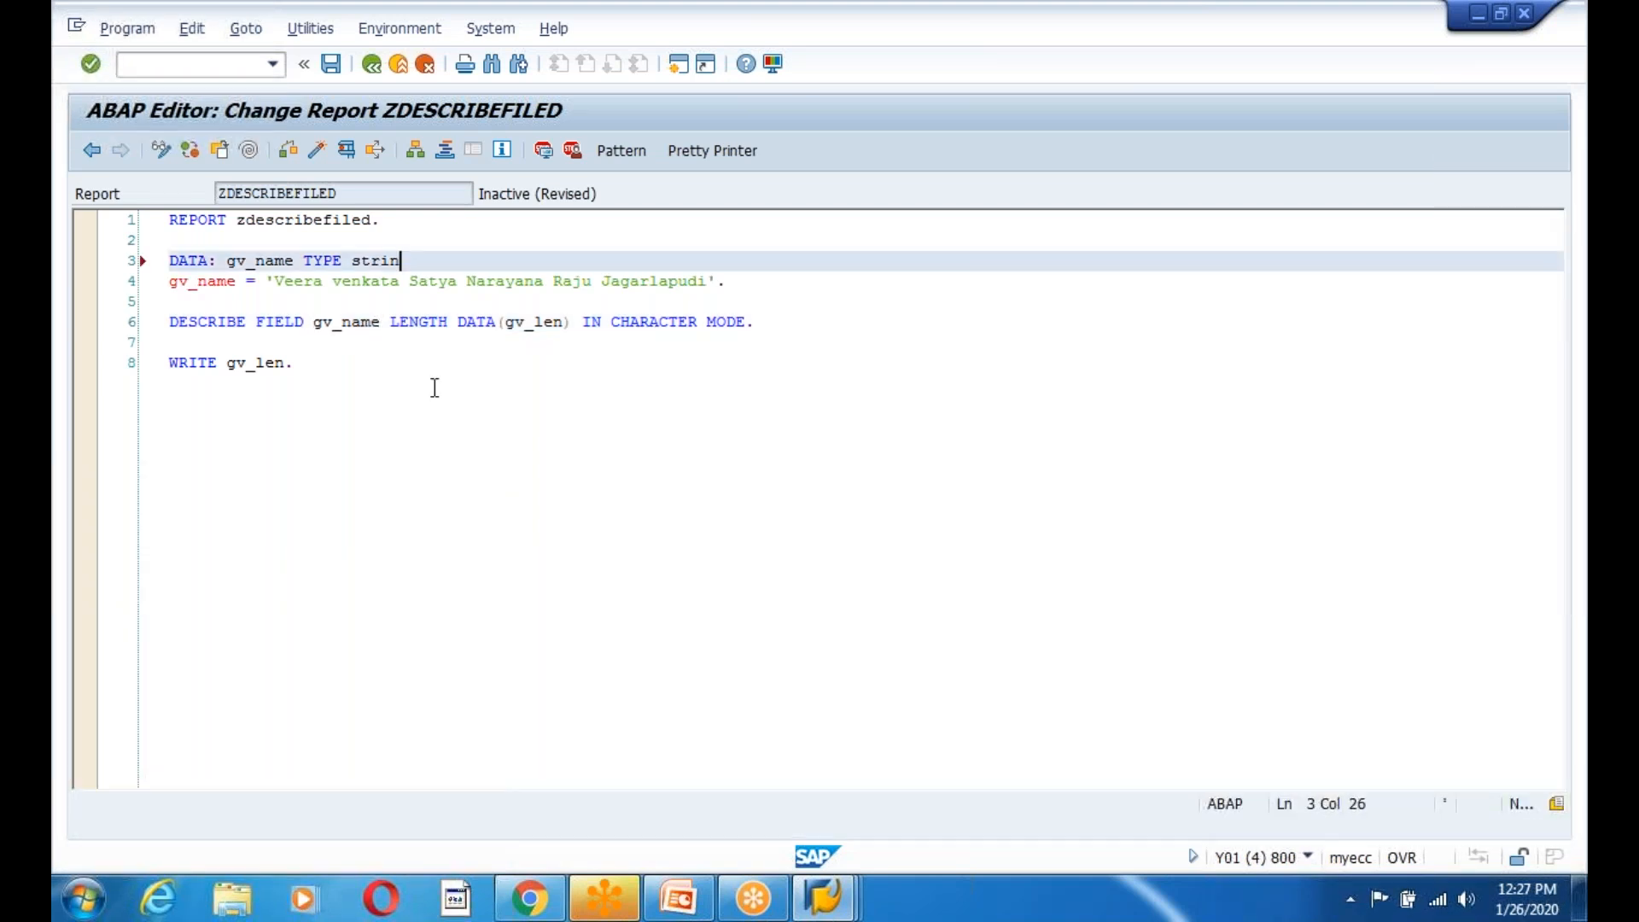
{"action": "type", "text": "char255."}
{"action": "left_click", "coordinate": [287, 153]}
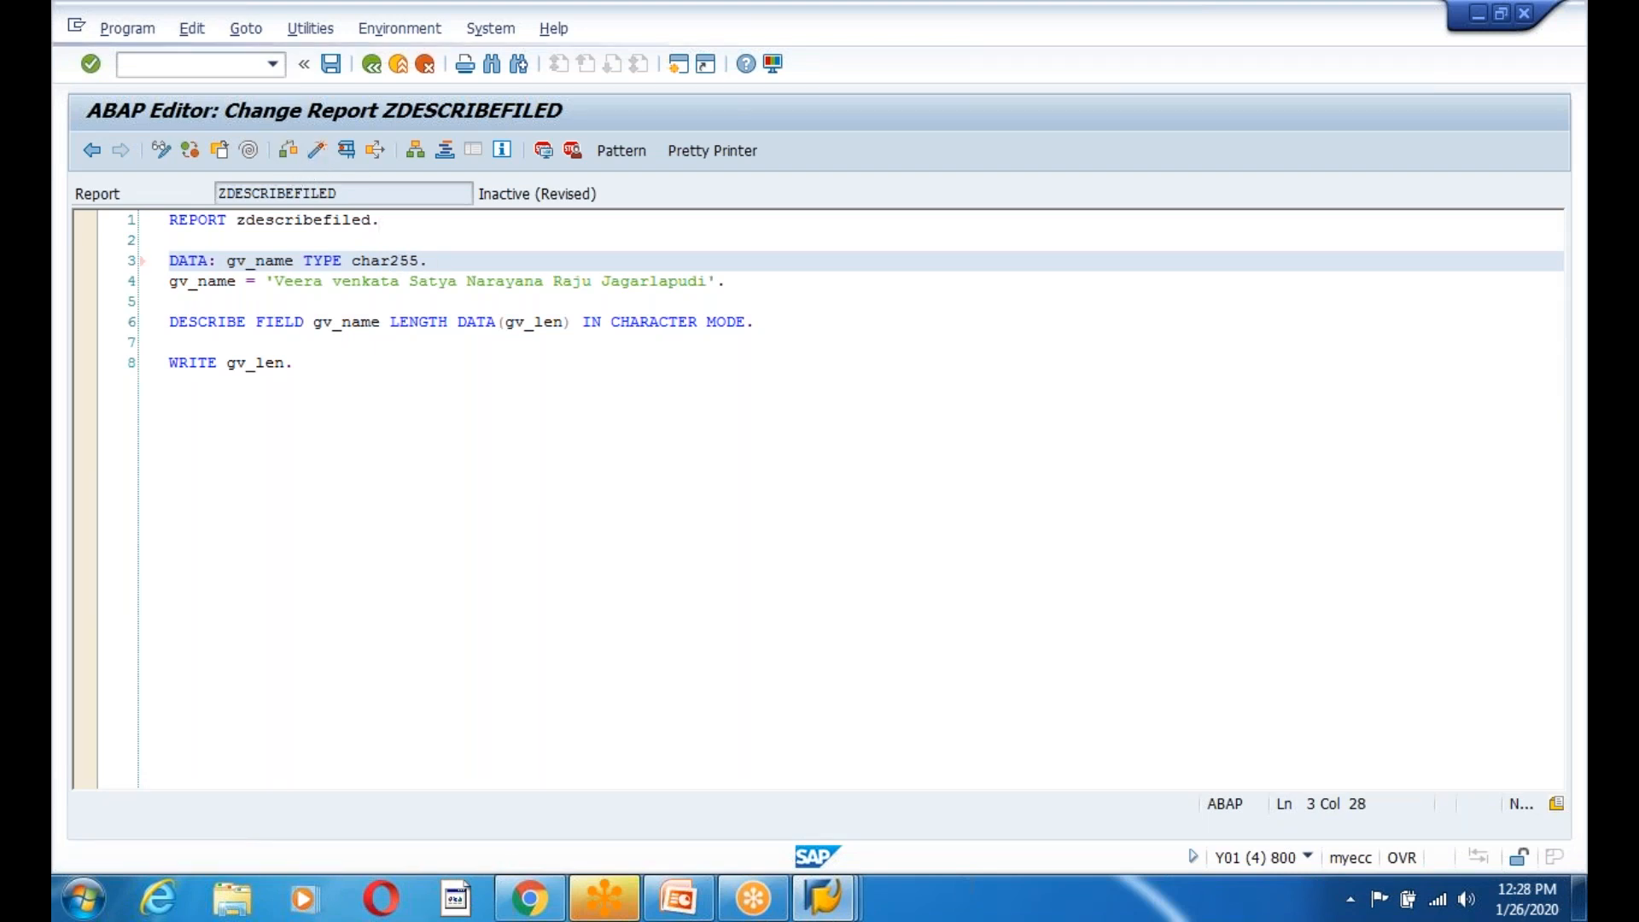
Activate the report, set a breakpoint on line 4, and run it in the debugger.
{"action": "key", "text": "ctrl+F3"}
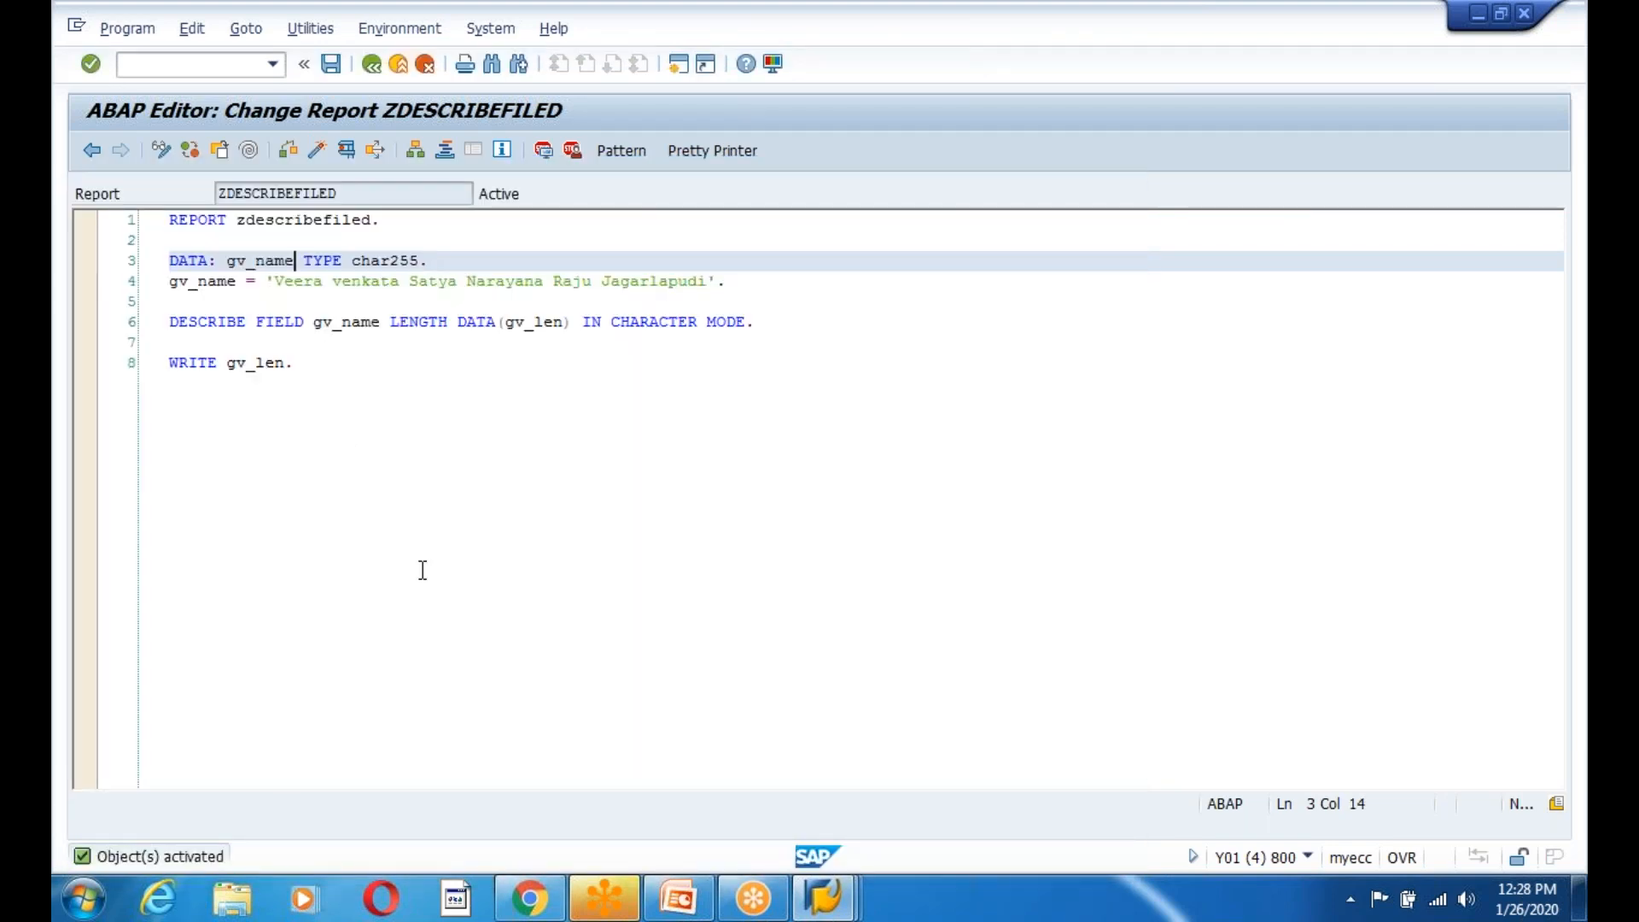
{"action": "left_click", "coordinate": [318, 151]}
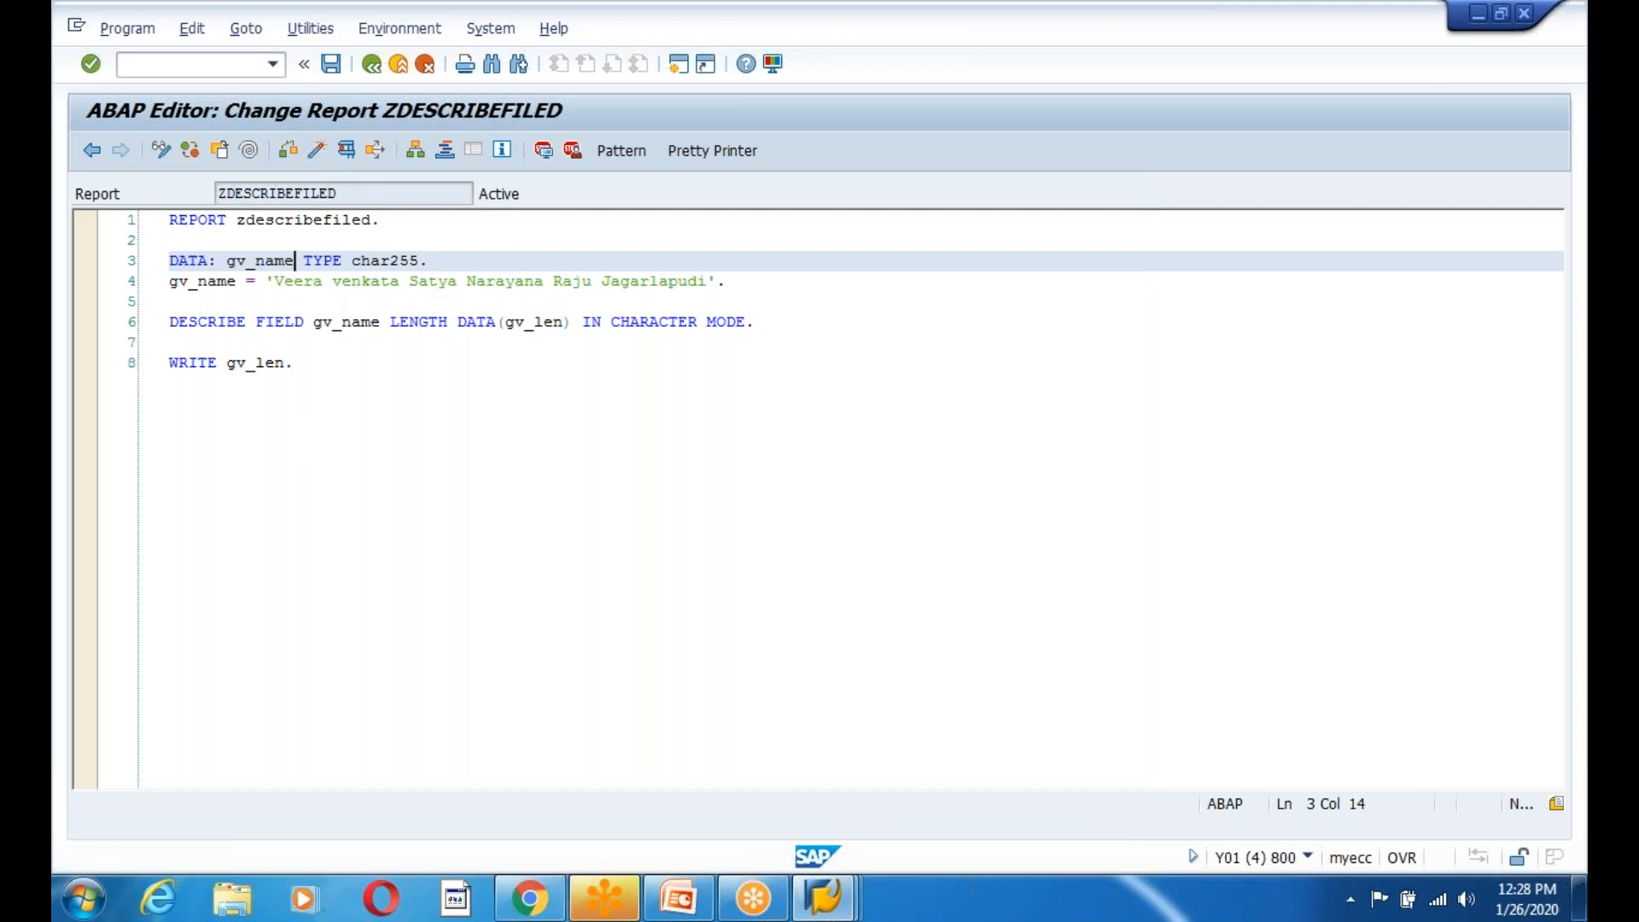
{"action": "left_click", "coordinate": [208, 283]}
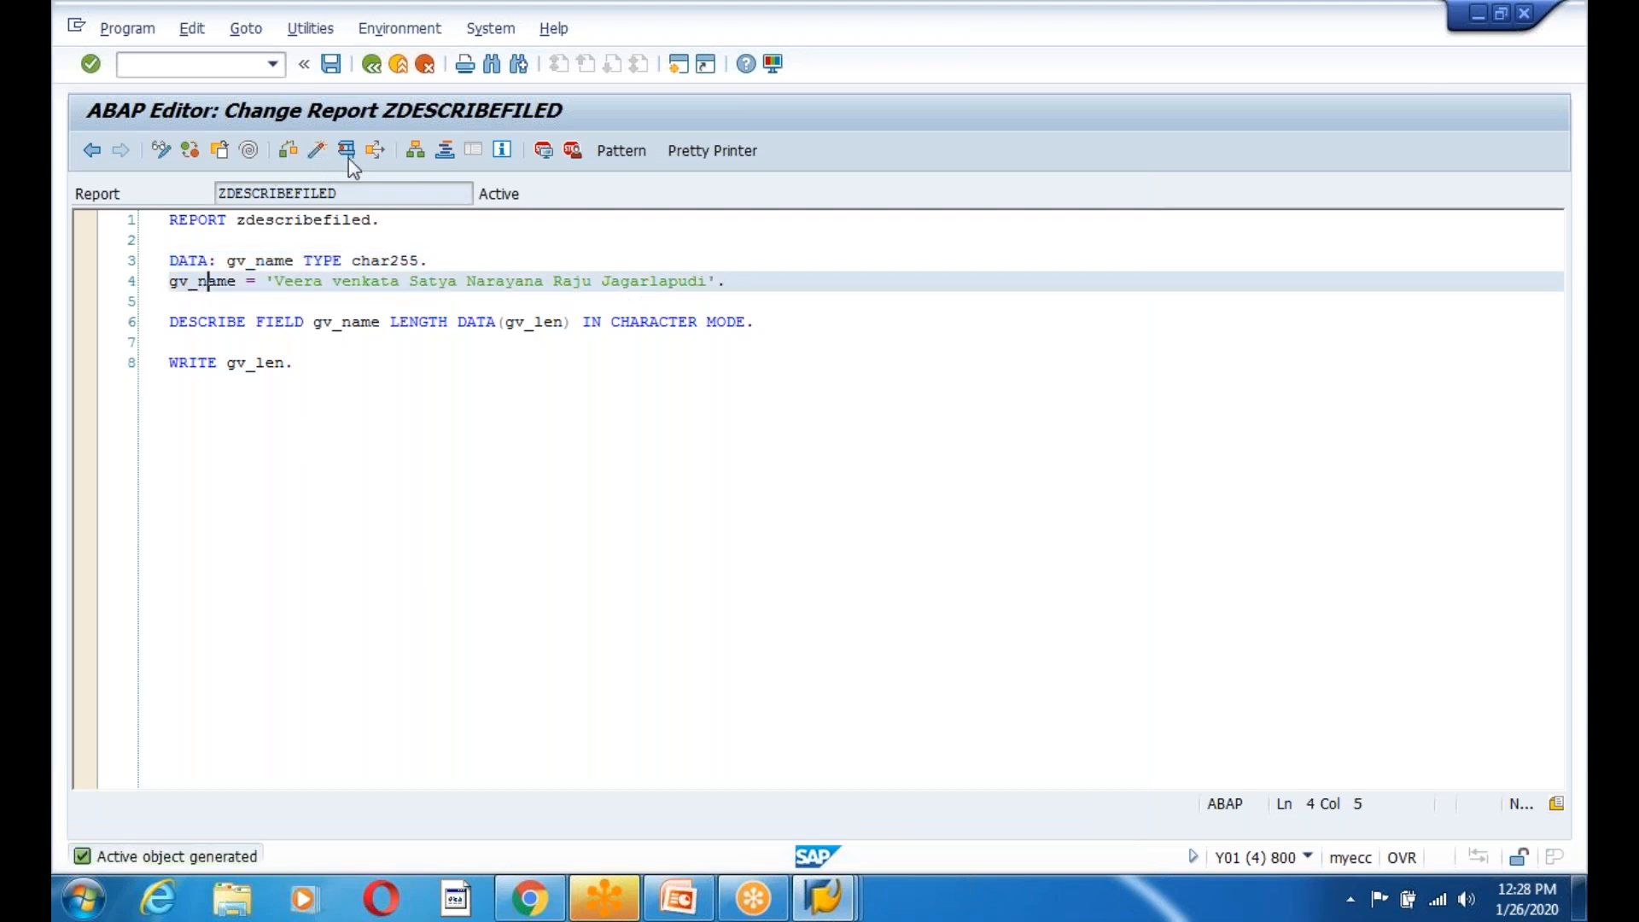
{"action": "left_click", "coordinate": [543, 150]}
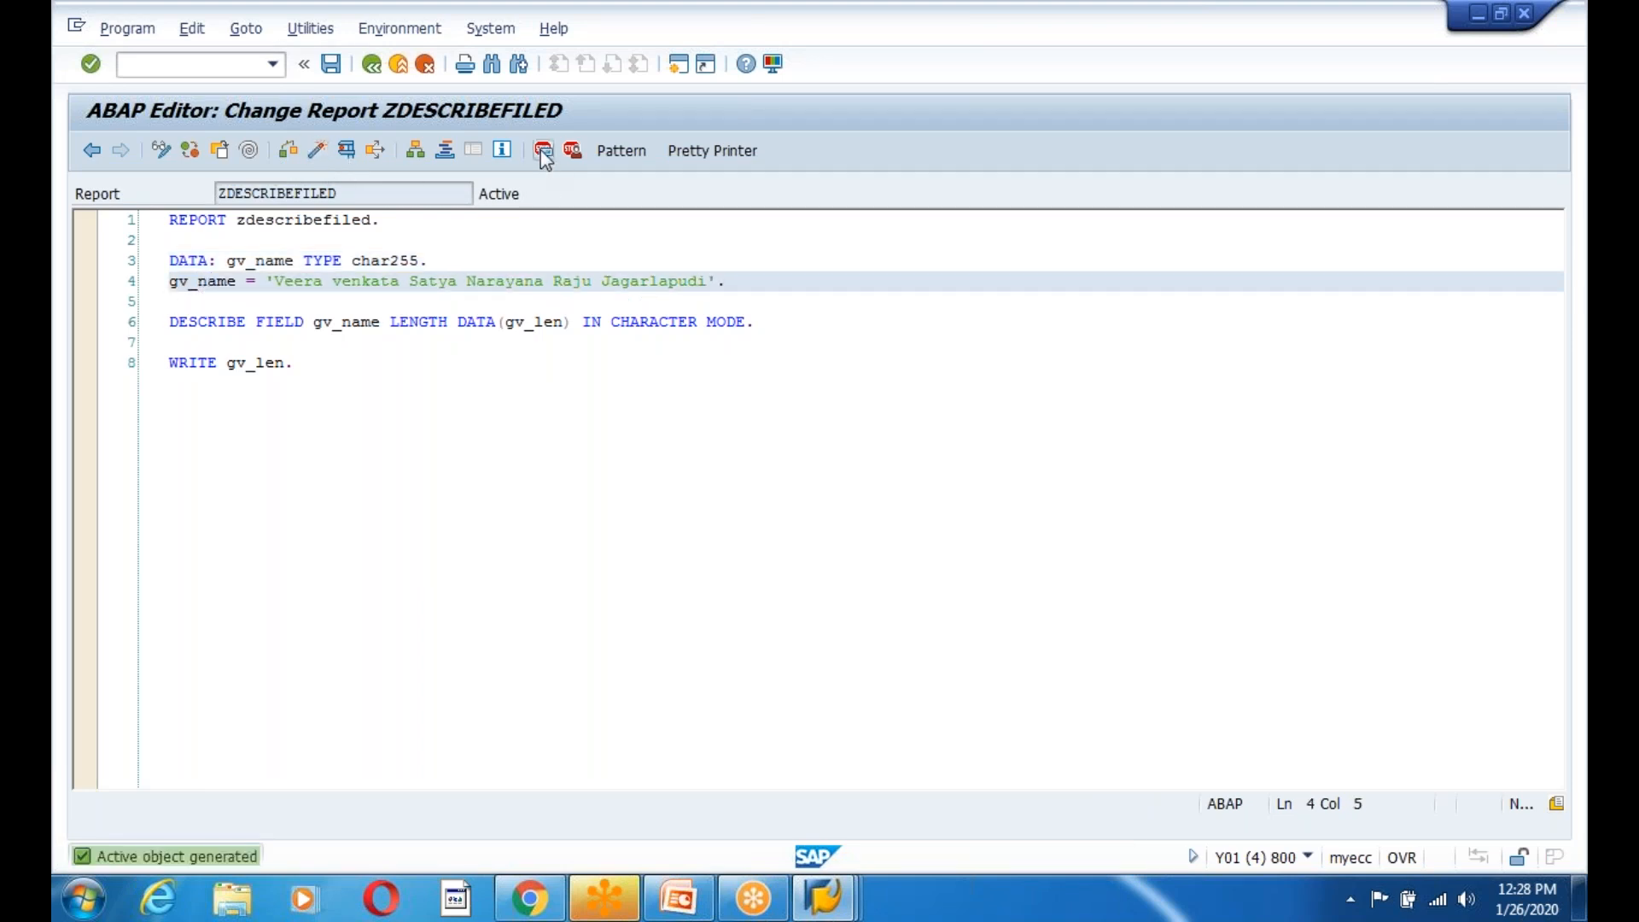
{"action": "left_click", "coordinate": [346, 151]}
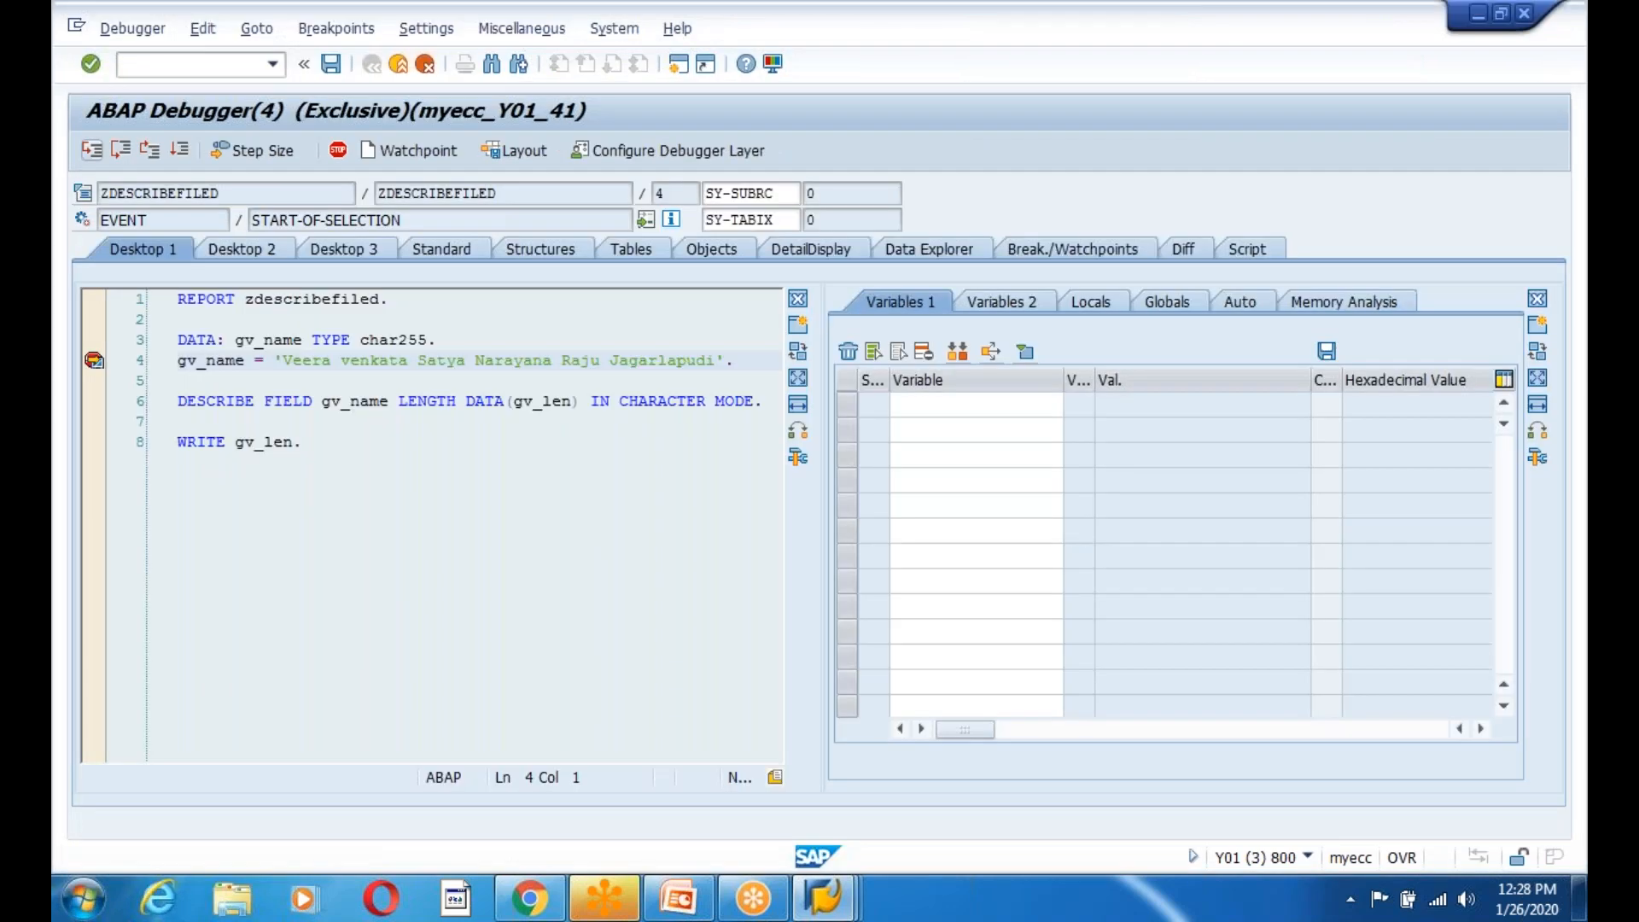
Step past the assignment to the WRITE statement and add gv_len to the watched variables.
{"action": "key", "text": "F5"}
{"action": "left_click", "coordinate": [330, 360]}
{"action": "left_click", "coordinate": [293, 570]}
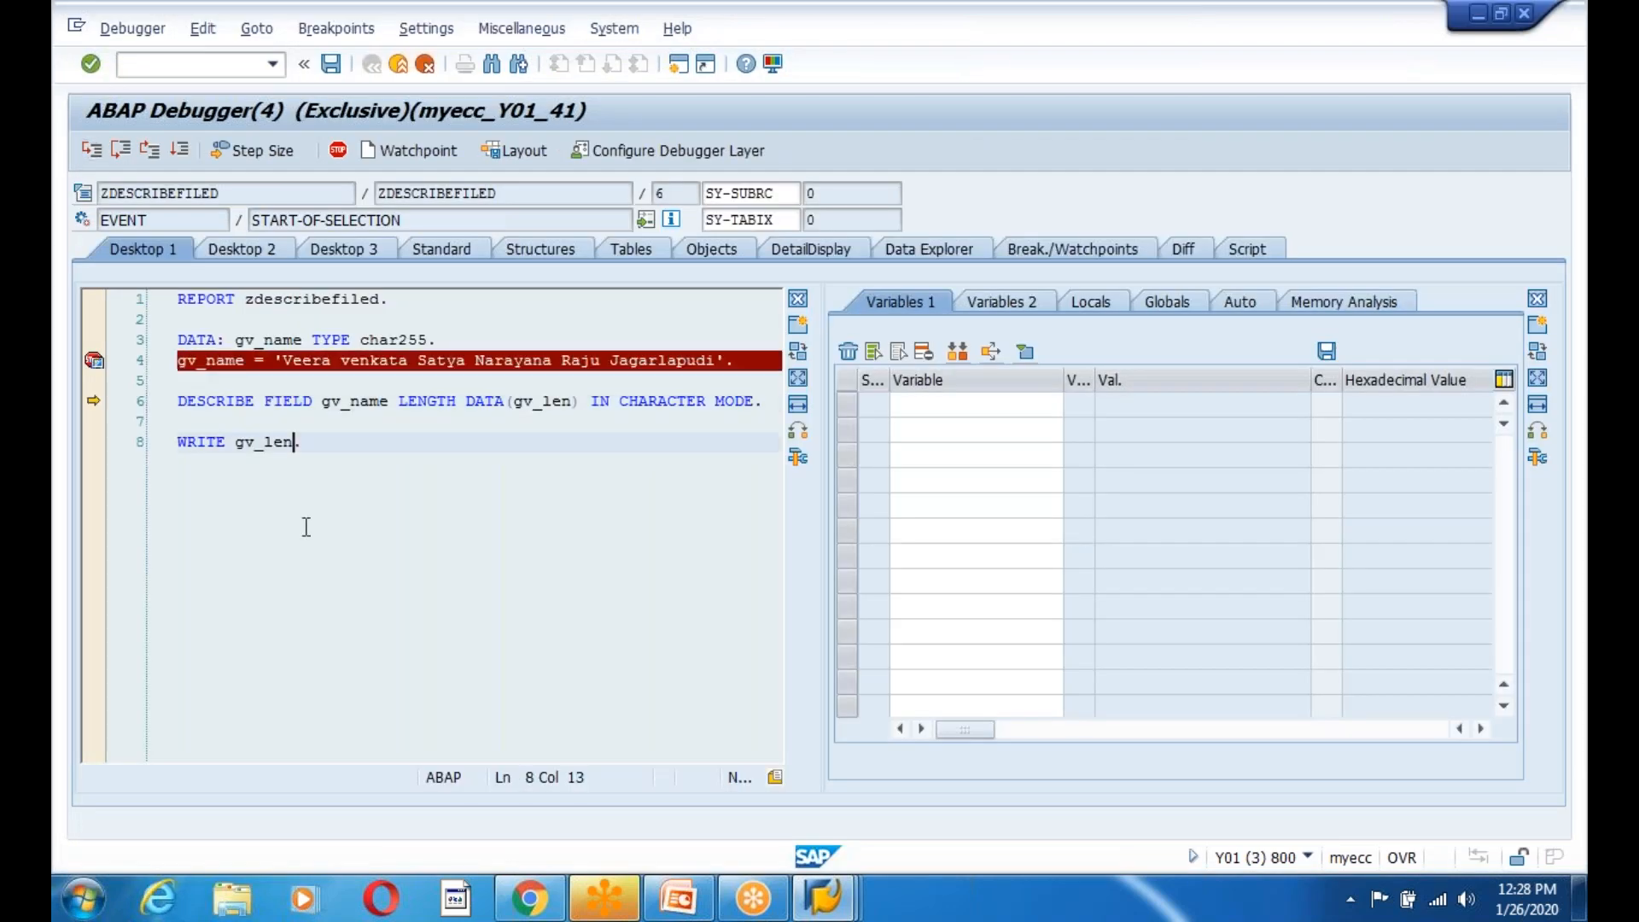
{"action": "left_click", "coordinate": [95, 151]}
{"action": "double_click", "coordinate": [258, 442]}
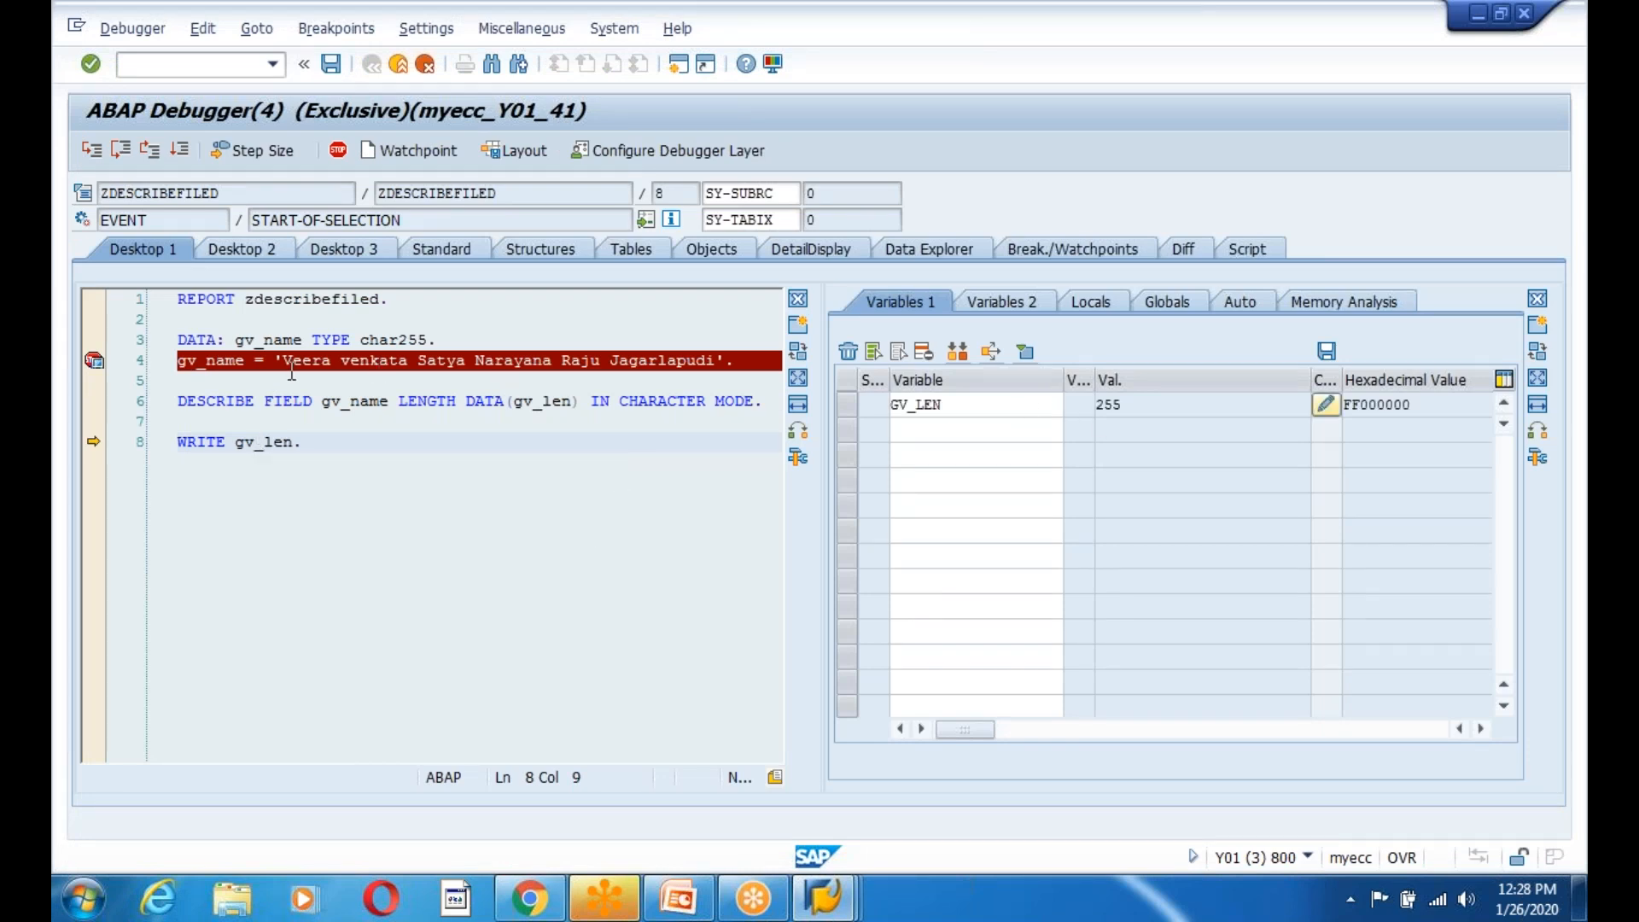
Compare the char255 declaration and name text with GV_LEN 255, then continue to the end.
{"action": "left_click_drag", "start_coordinate": [284, 359], "coordinate": [717, 369]}
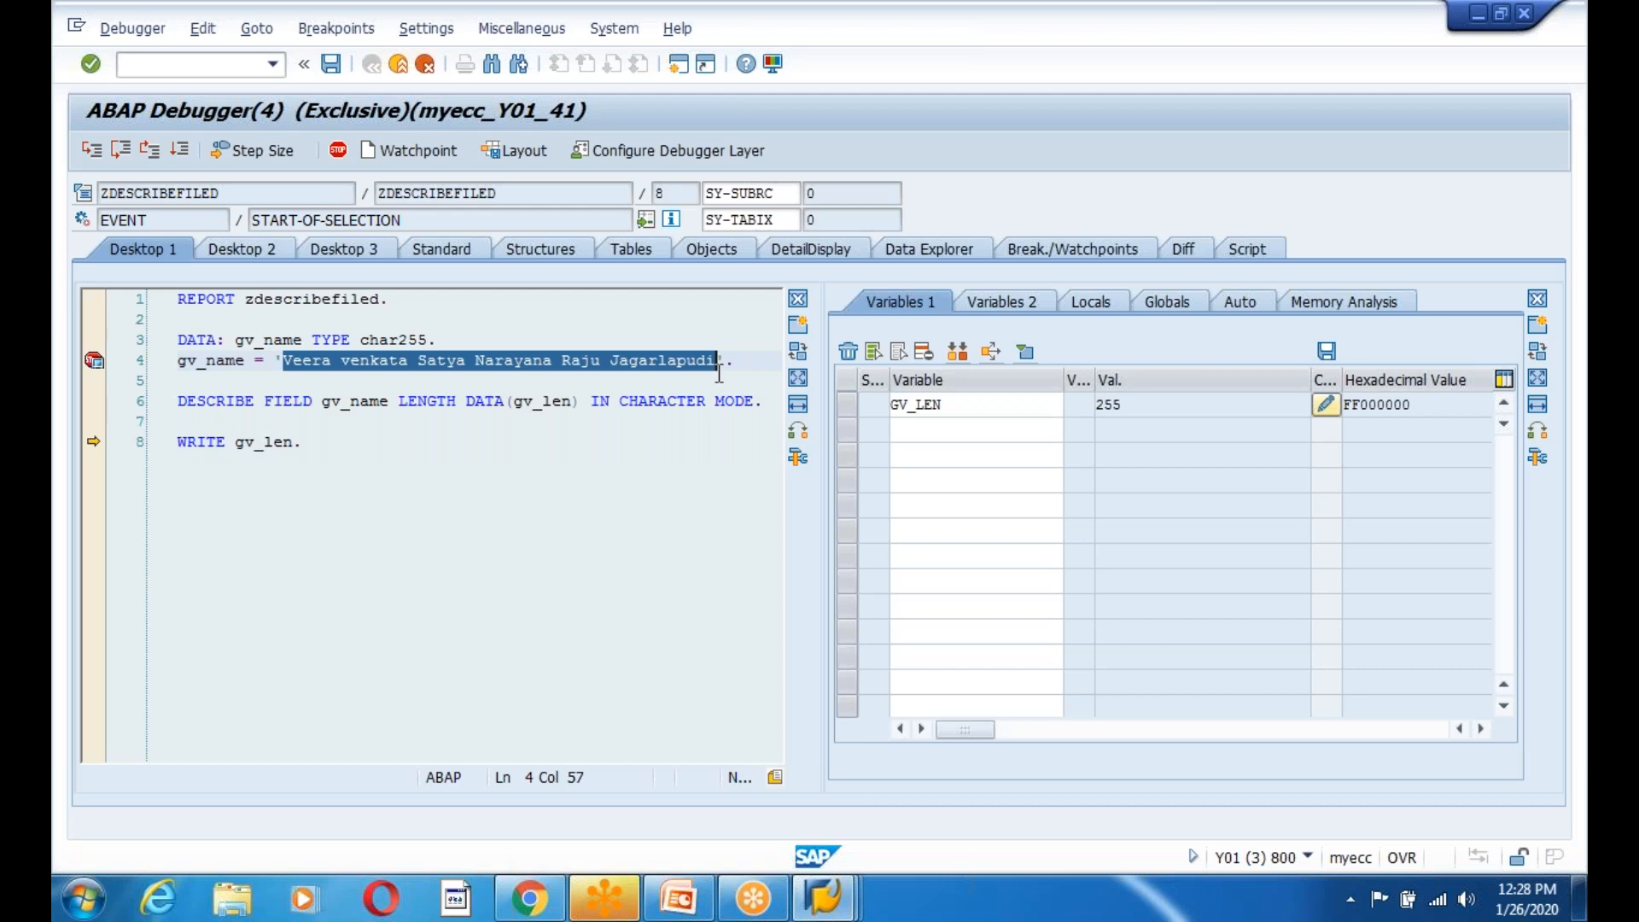
{"action": "left_click", "coordinate": [1096, 405]}
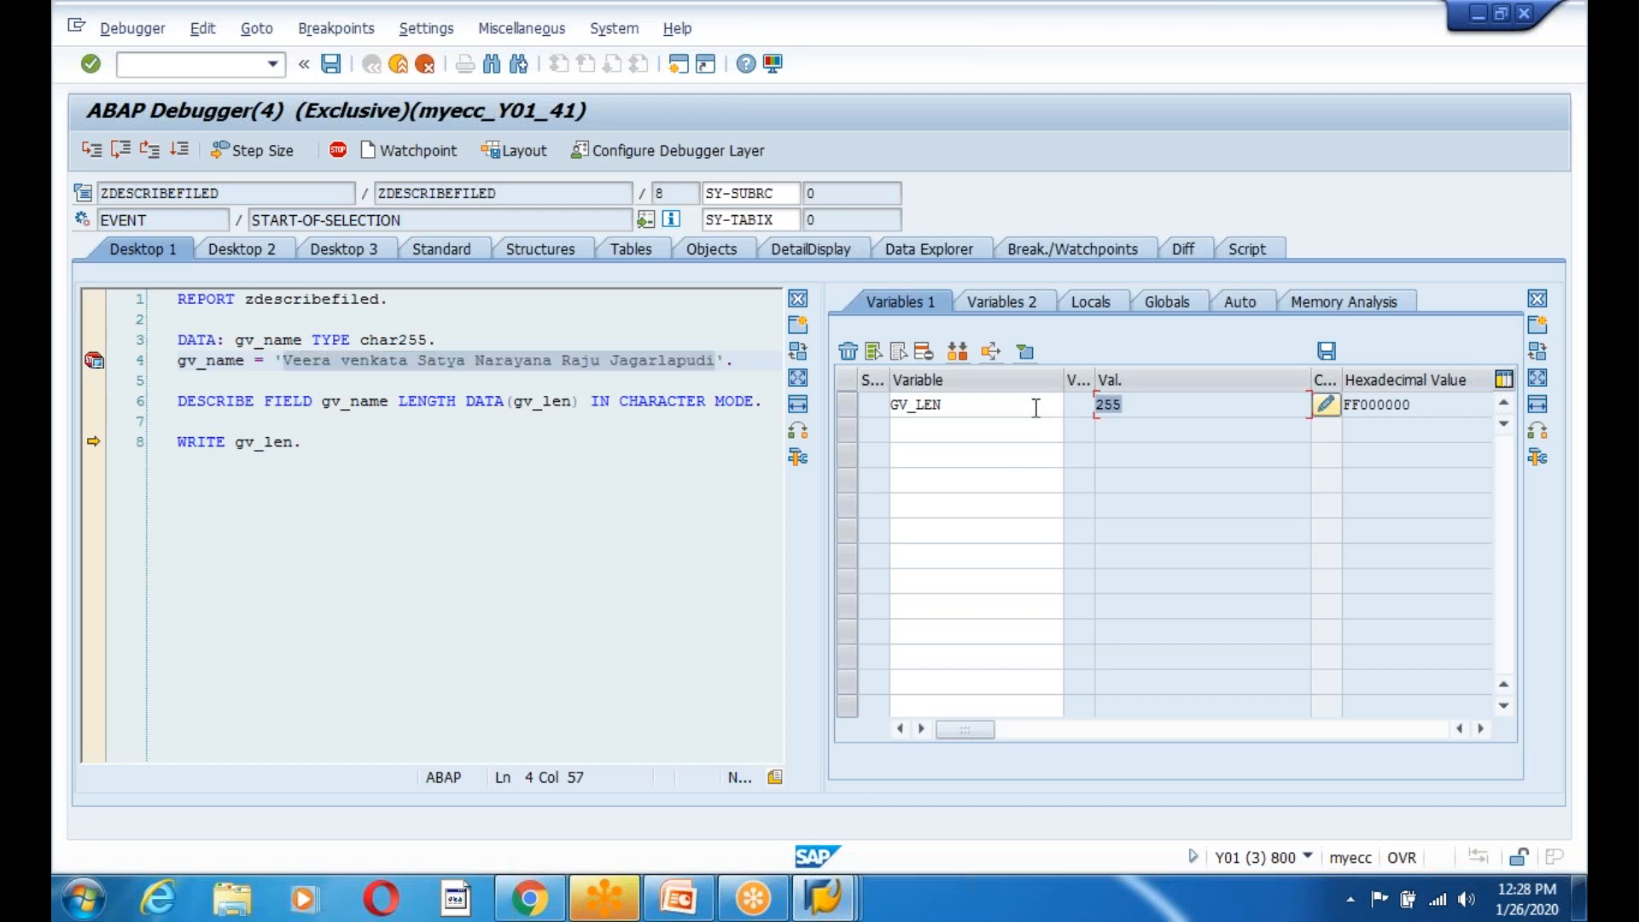
{"action": "left_click", "coordinate": [411, 339]}
{"action": "left_click_drag", "start_coordinate": [410, 340], "coordinate": [458, 340]}
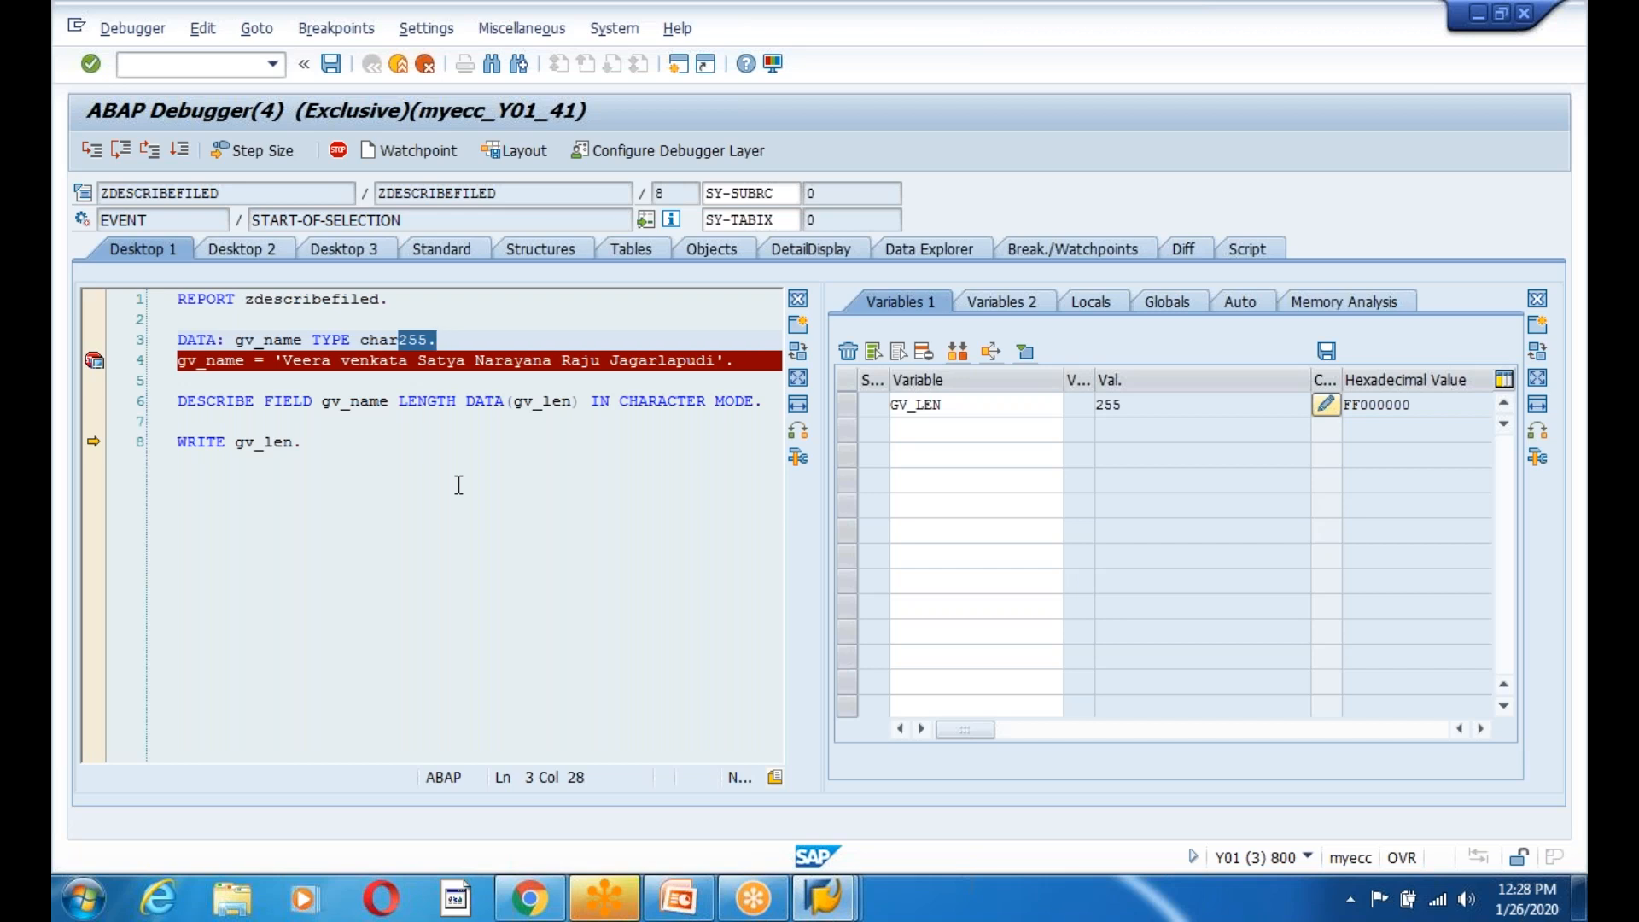
{"action": "left_click", "coordinate": [957, 405]}
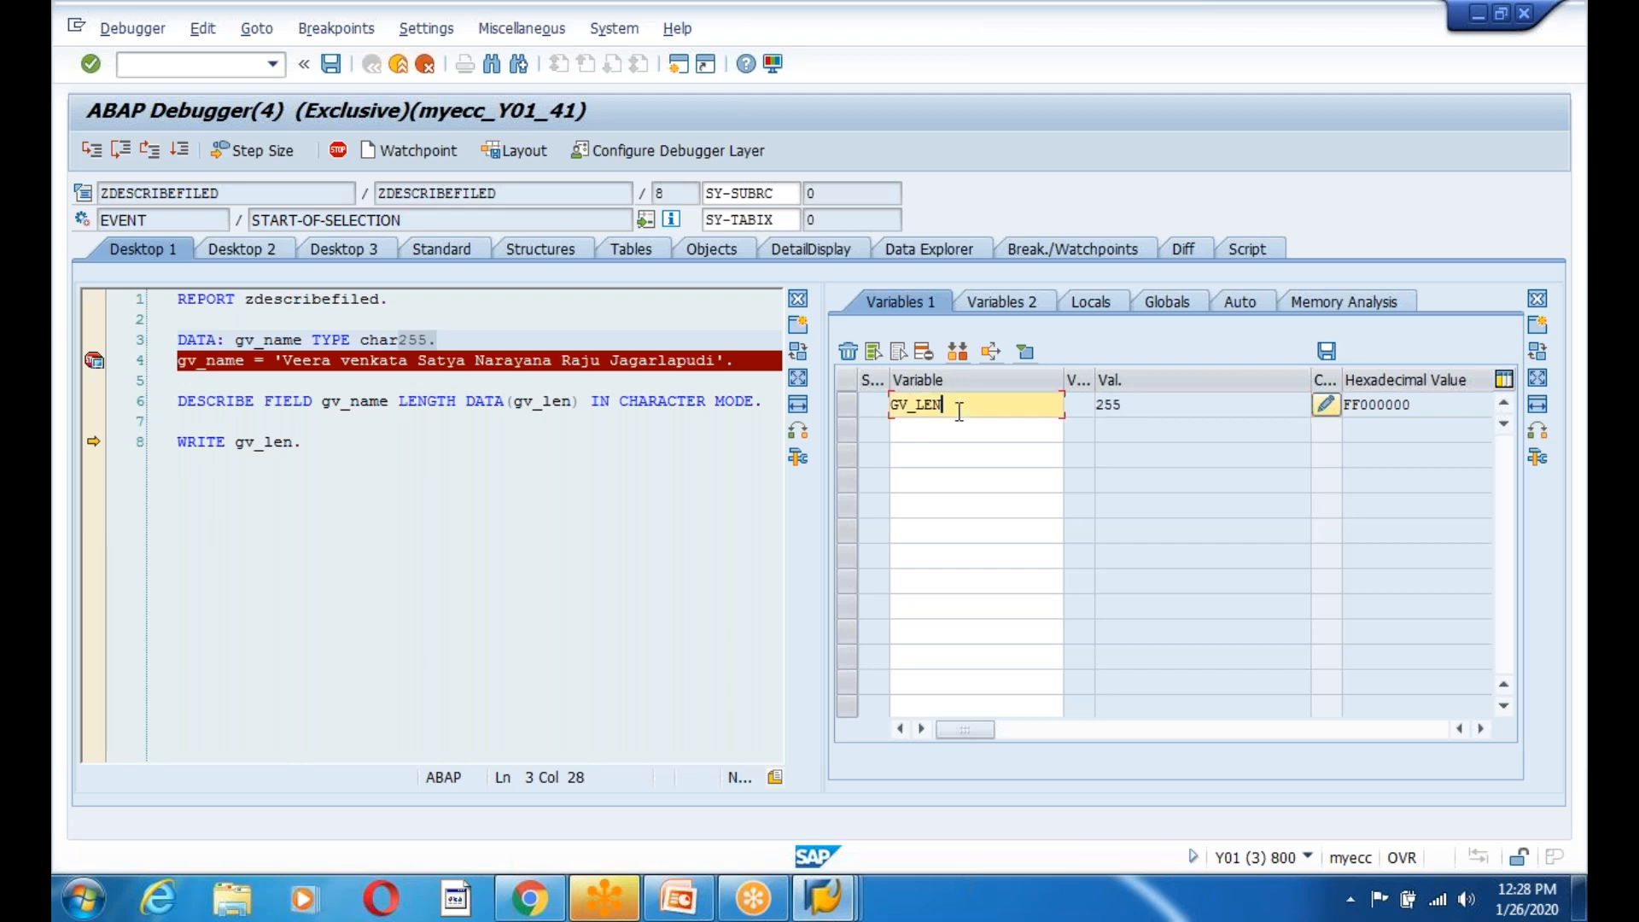
{"action": "left_click_drag", "start_coordinate": [285, 362], "coordinate": [721, 367]}
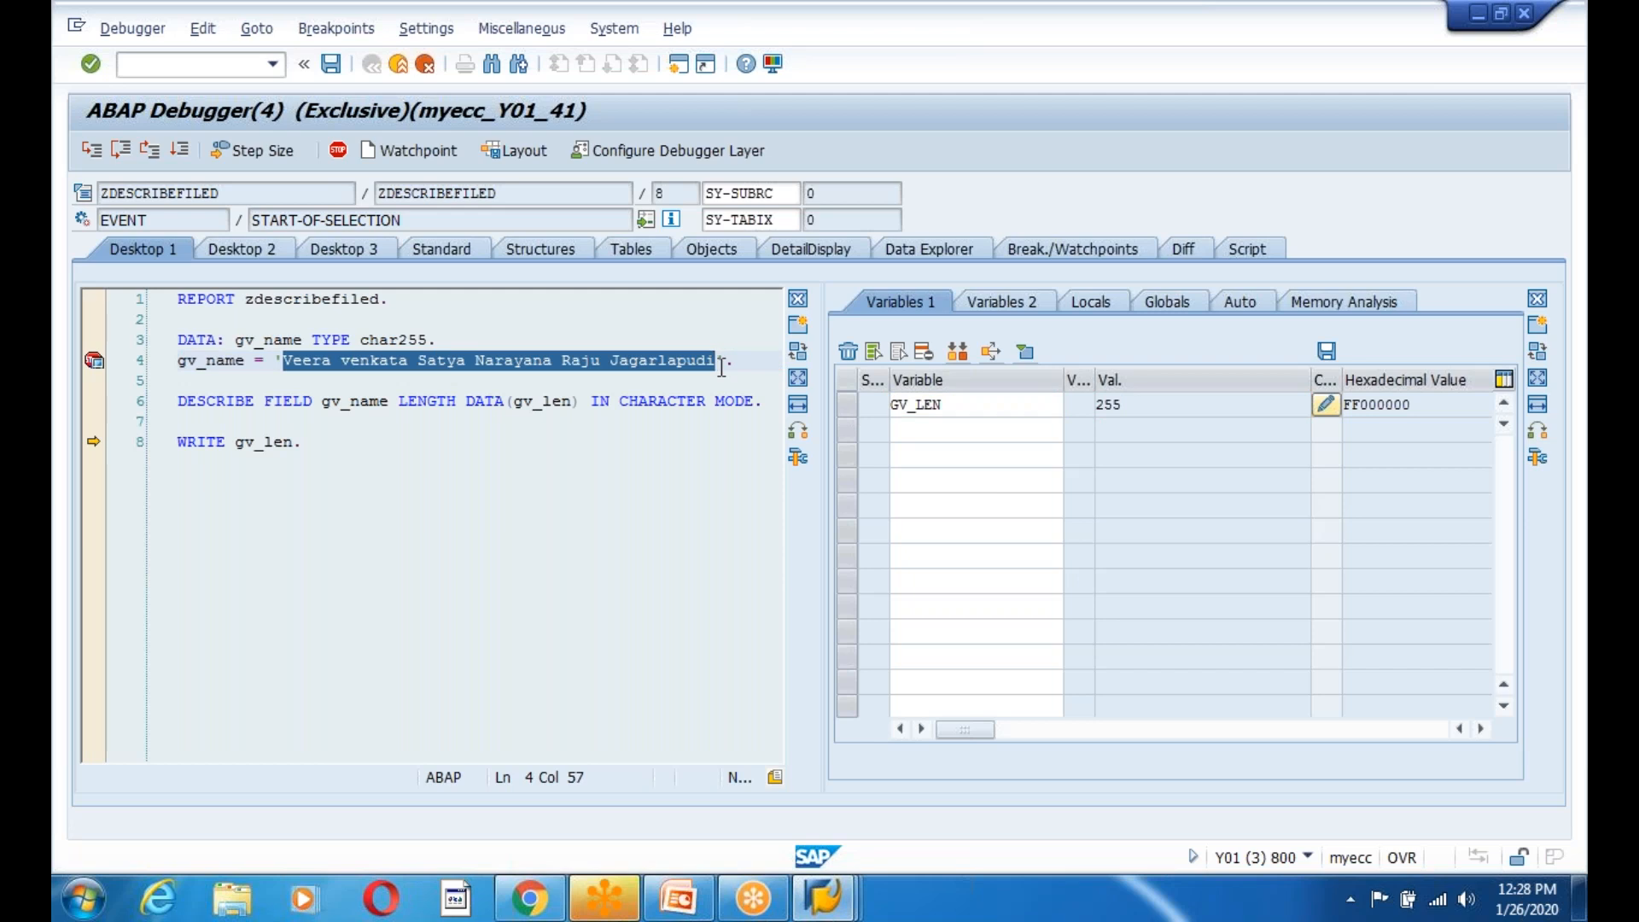
{"action": "left_click", "coordinate": [587, 538]}
{"action": "left_click_drag", "start_coordinate": [286, 359], "coordinate": [718, 360]}
{"action": "left_click", "coordinate": [179, 151]}
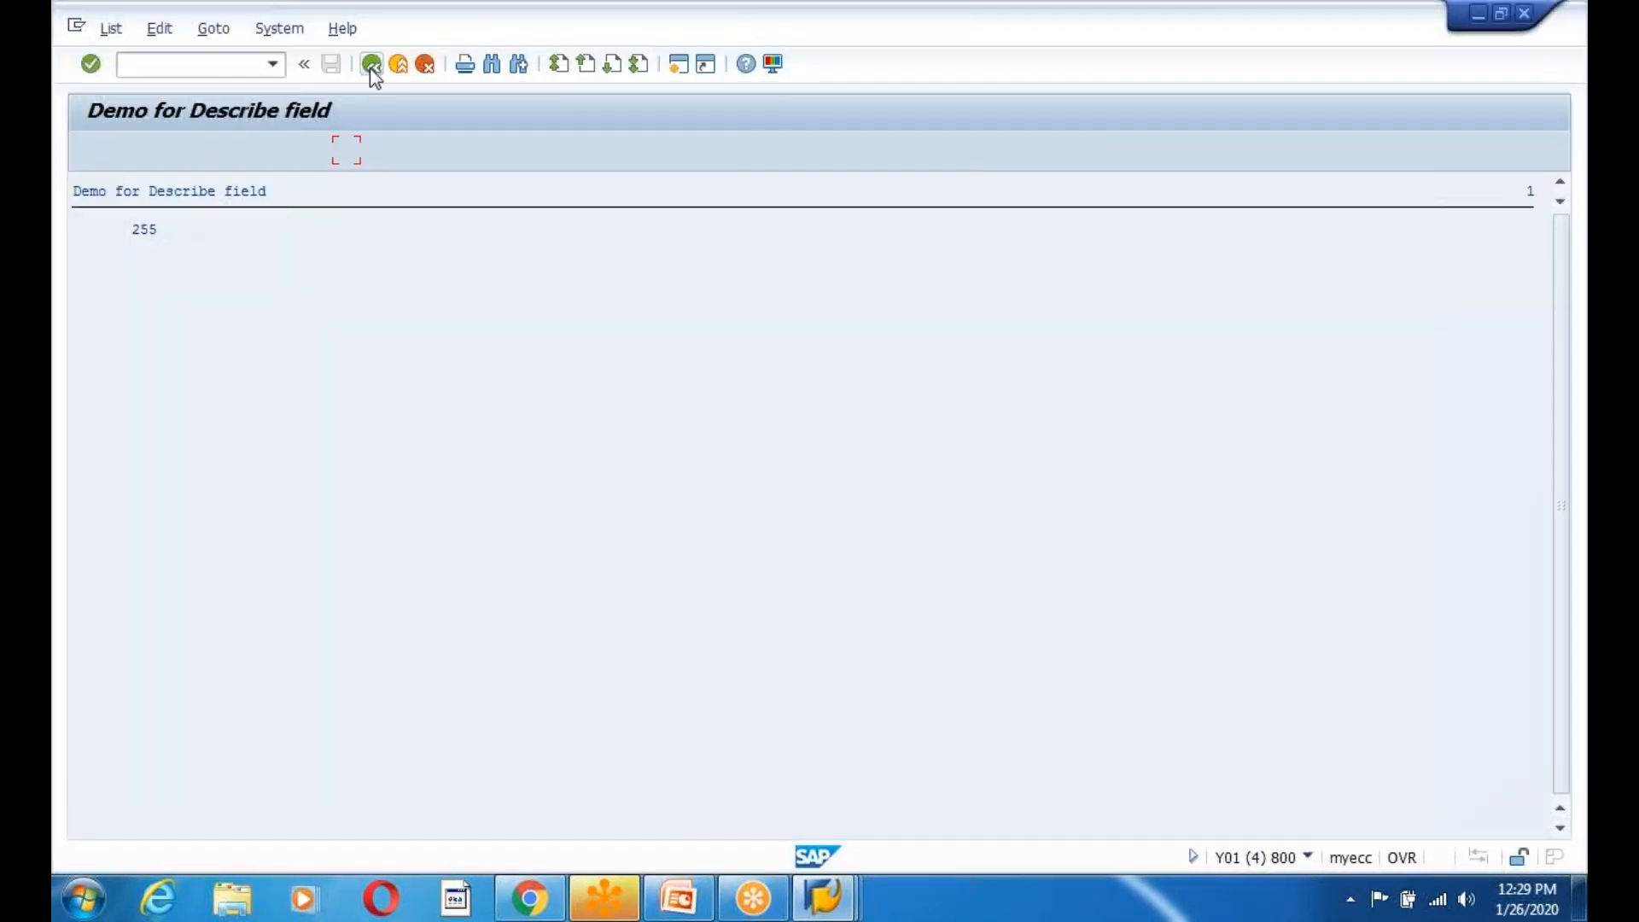
Replace the DESCRIBE FIELD statement with data(gv_len) = strlen(gv_name).
{"action": "left_click", "coordinate": [372, 65]}
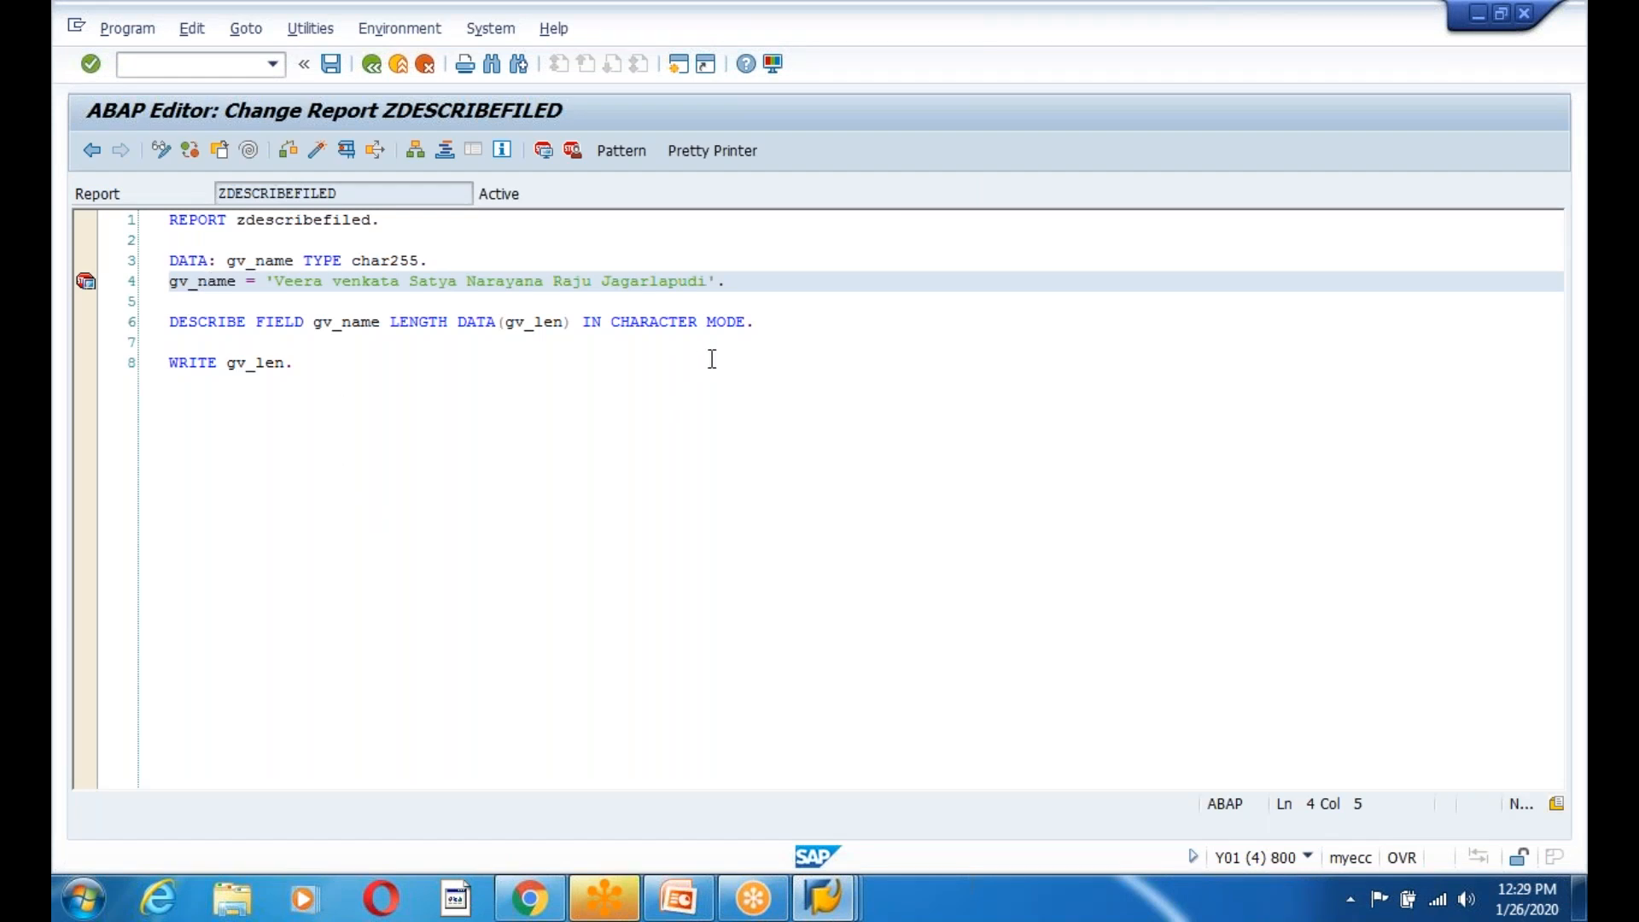
{"action": "left_click_drag", "start_coordinate": [783, 321], "coordinate": [101, 321]}
{"action": "key", "text": "Delete"}
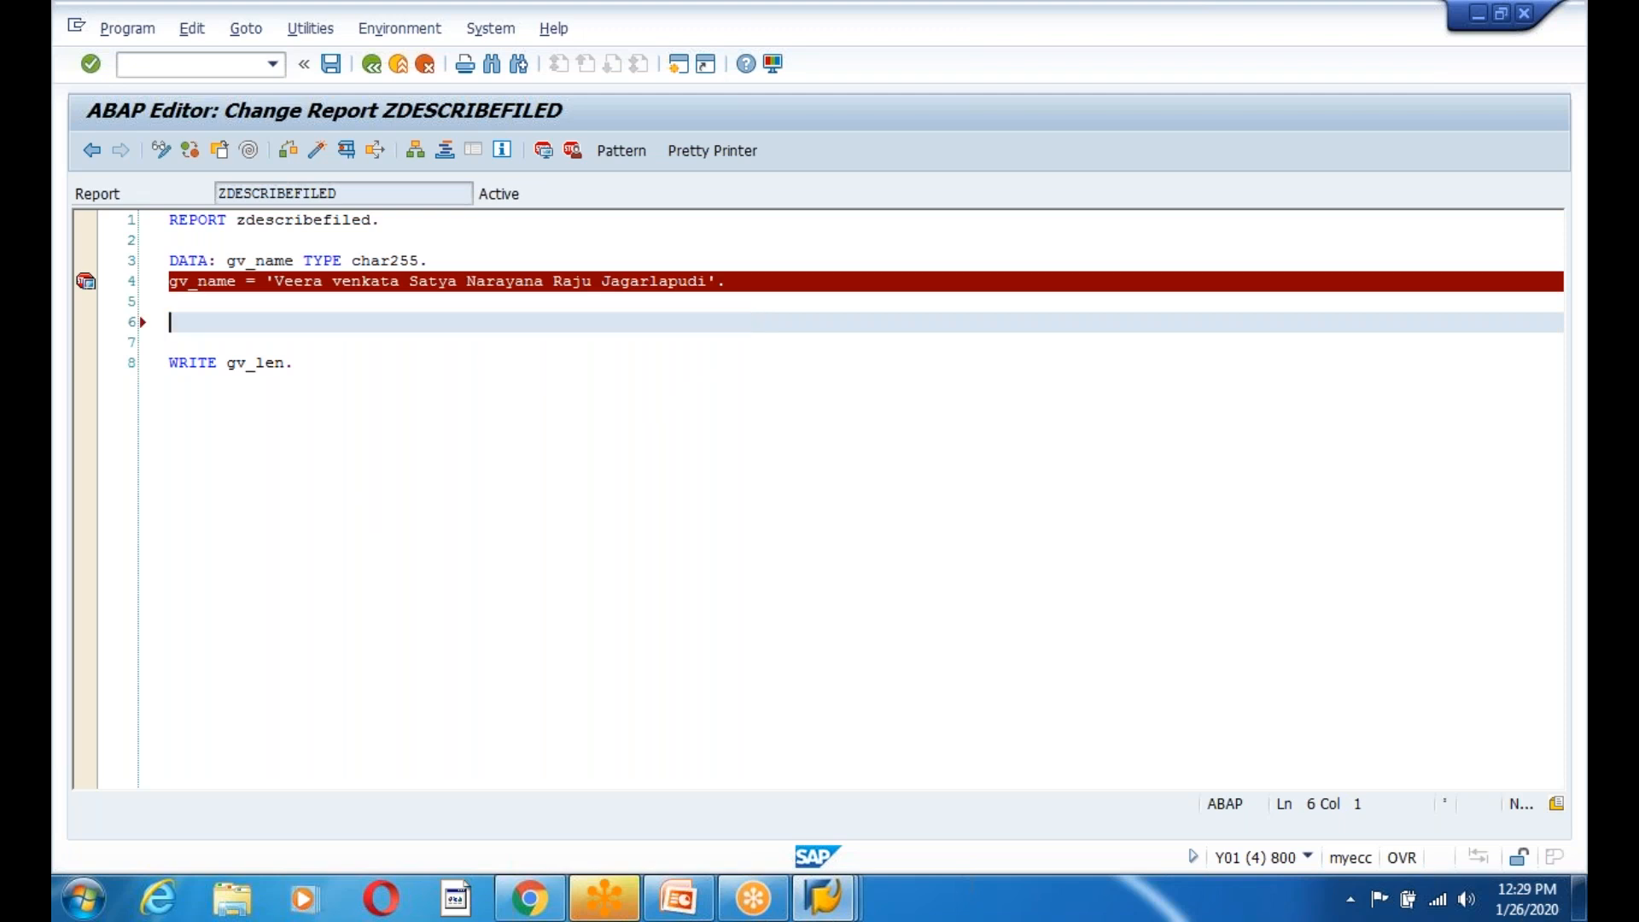
{"action": "type", "text": "gv_len"}
{"action": "key", "text": "BackSpace"}
{"action": "key", "text": "BackSpace"}
{"action": "key", "text": "BackSpace"}
{"action": "key", "text": "BackSpace"}
{"action": "key", "text": "BackSpace"}
{"action": "key", "text": "BackSpace"}
{"action": "key", "text": "BackSpace"}
{"action": "type", "text": "data(gv_len) = strlen("}
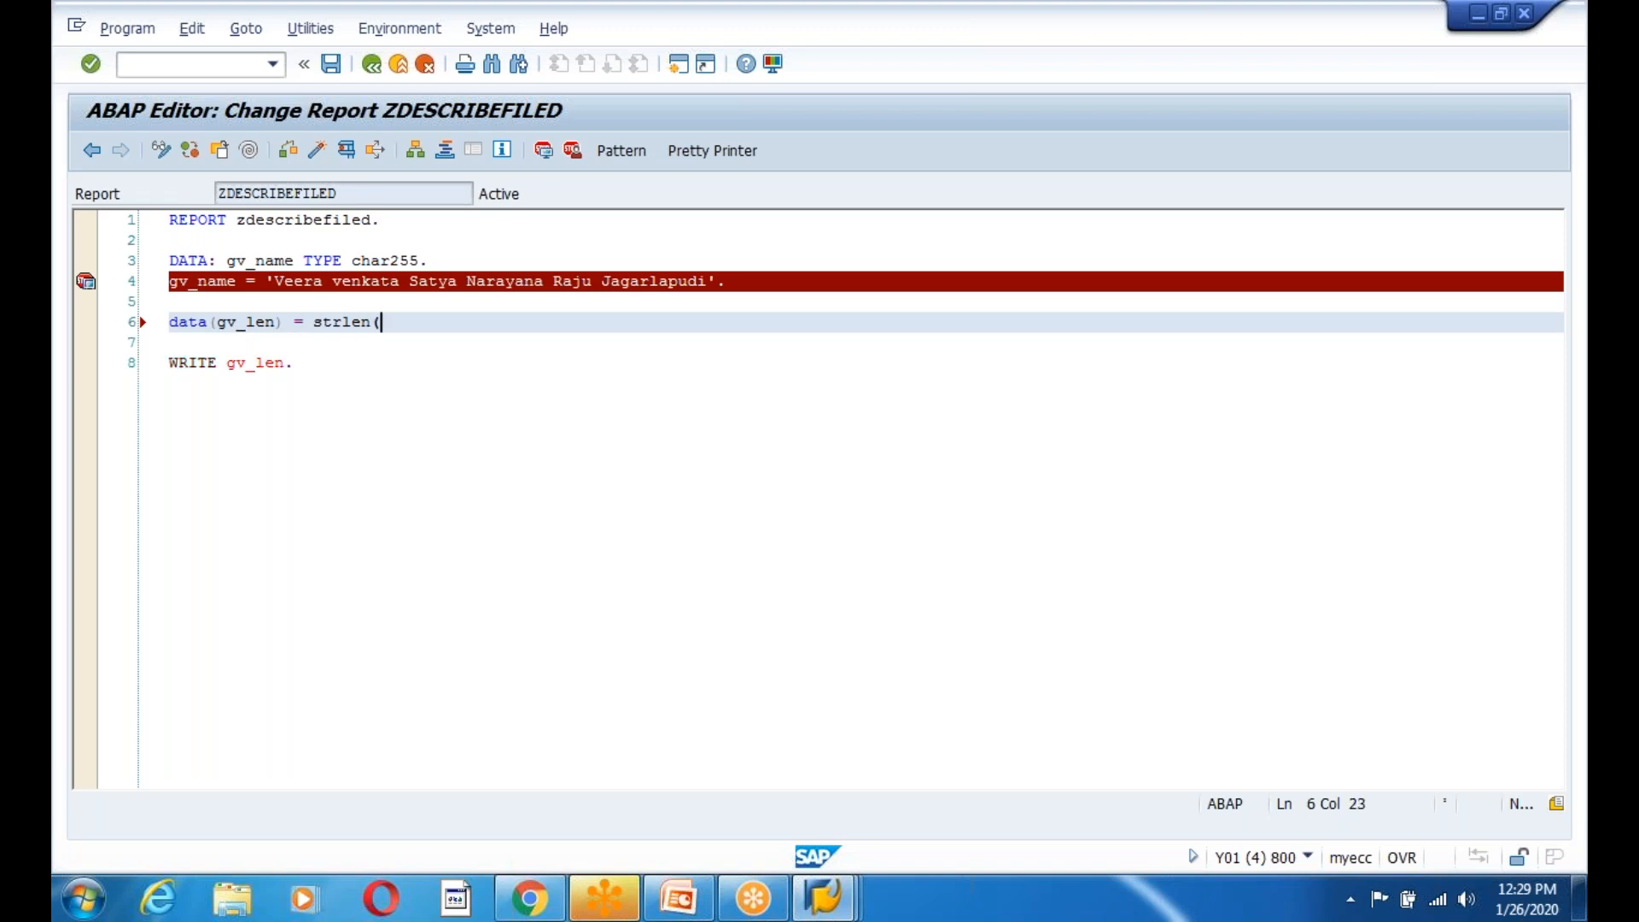
{"action": "type", "text": "gv_name"}
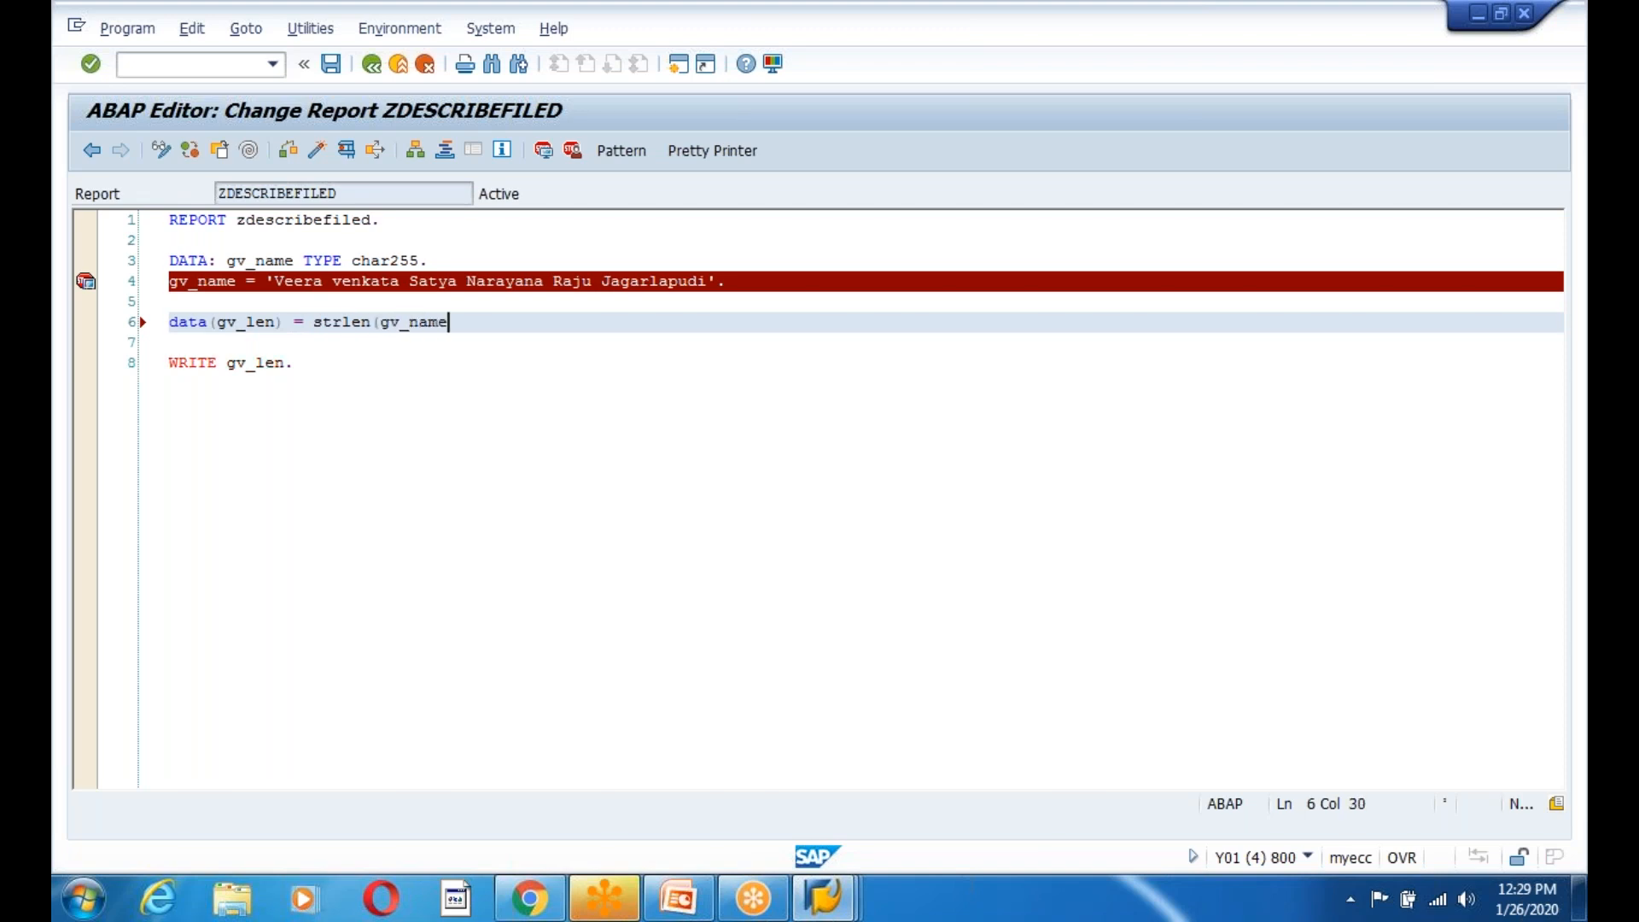
{"action": "type", "text": ")."}
Fix the spacing to strlen( gv_name ), check, activate, and run the report to output 45.
{"action": "left_click", "coordinate": [288, 152]}
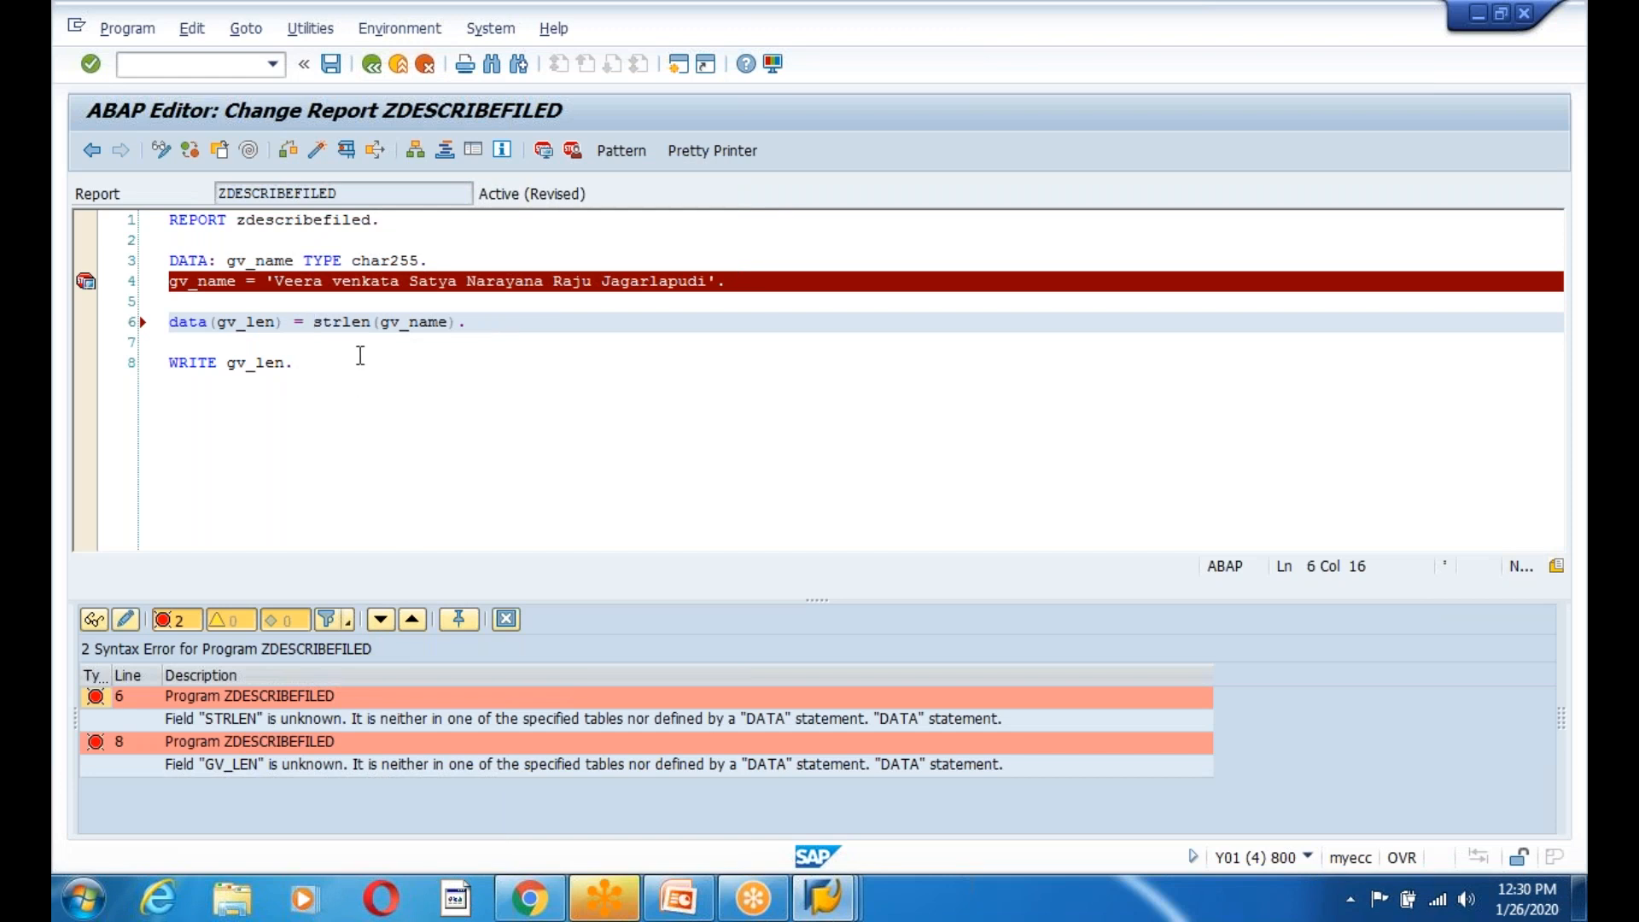
{"action": "left_click", "coordinate": [373, 321]}
{"action": "left_click", "coordinate": [382, 322]}
{"action": "left_click", "coordinate": [457, 322]}
{"action": "left_click", "coordinate": [287, 151]}
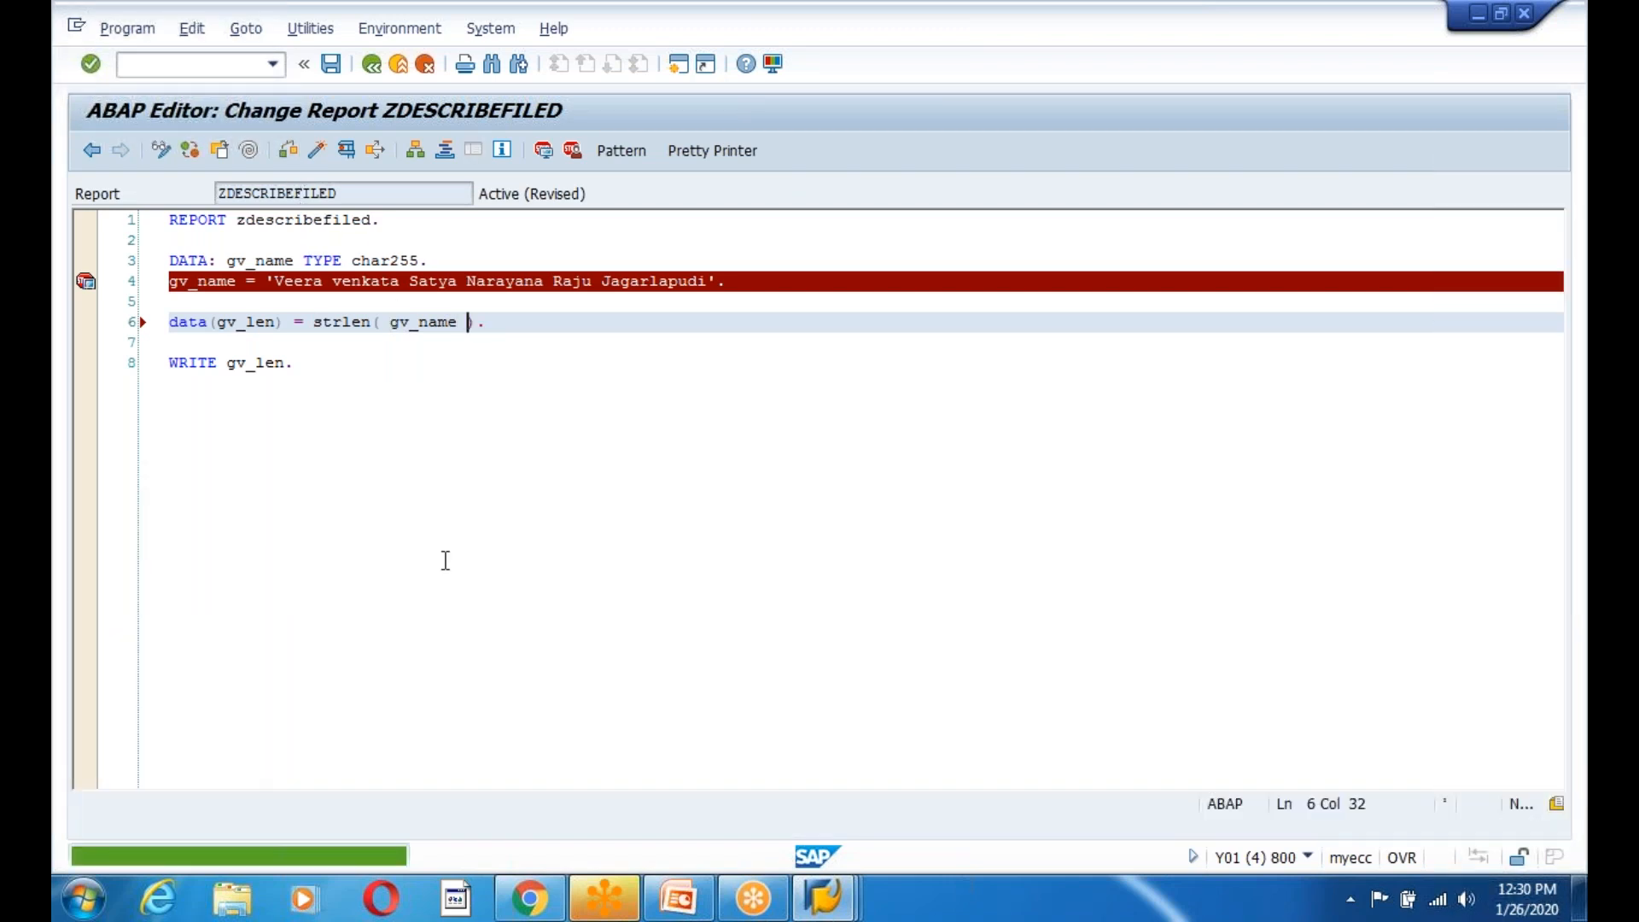
{"action": "left_click", "coordinate": [316, 151]}
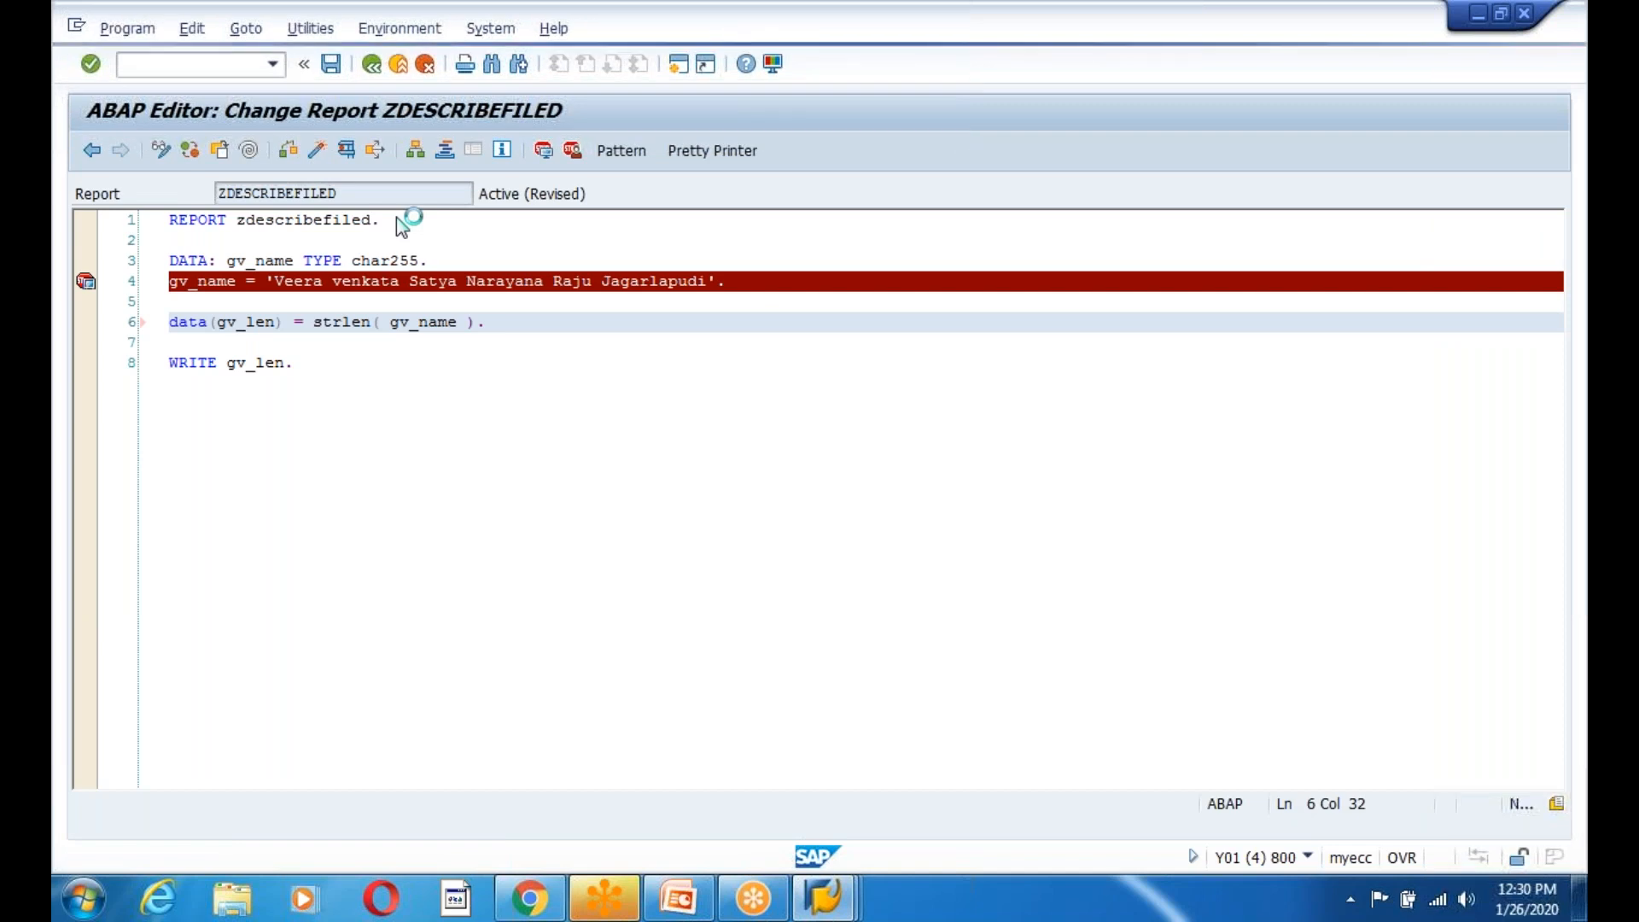
{"action": "key", "text": "Return"}
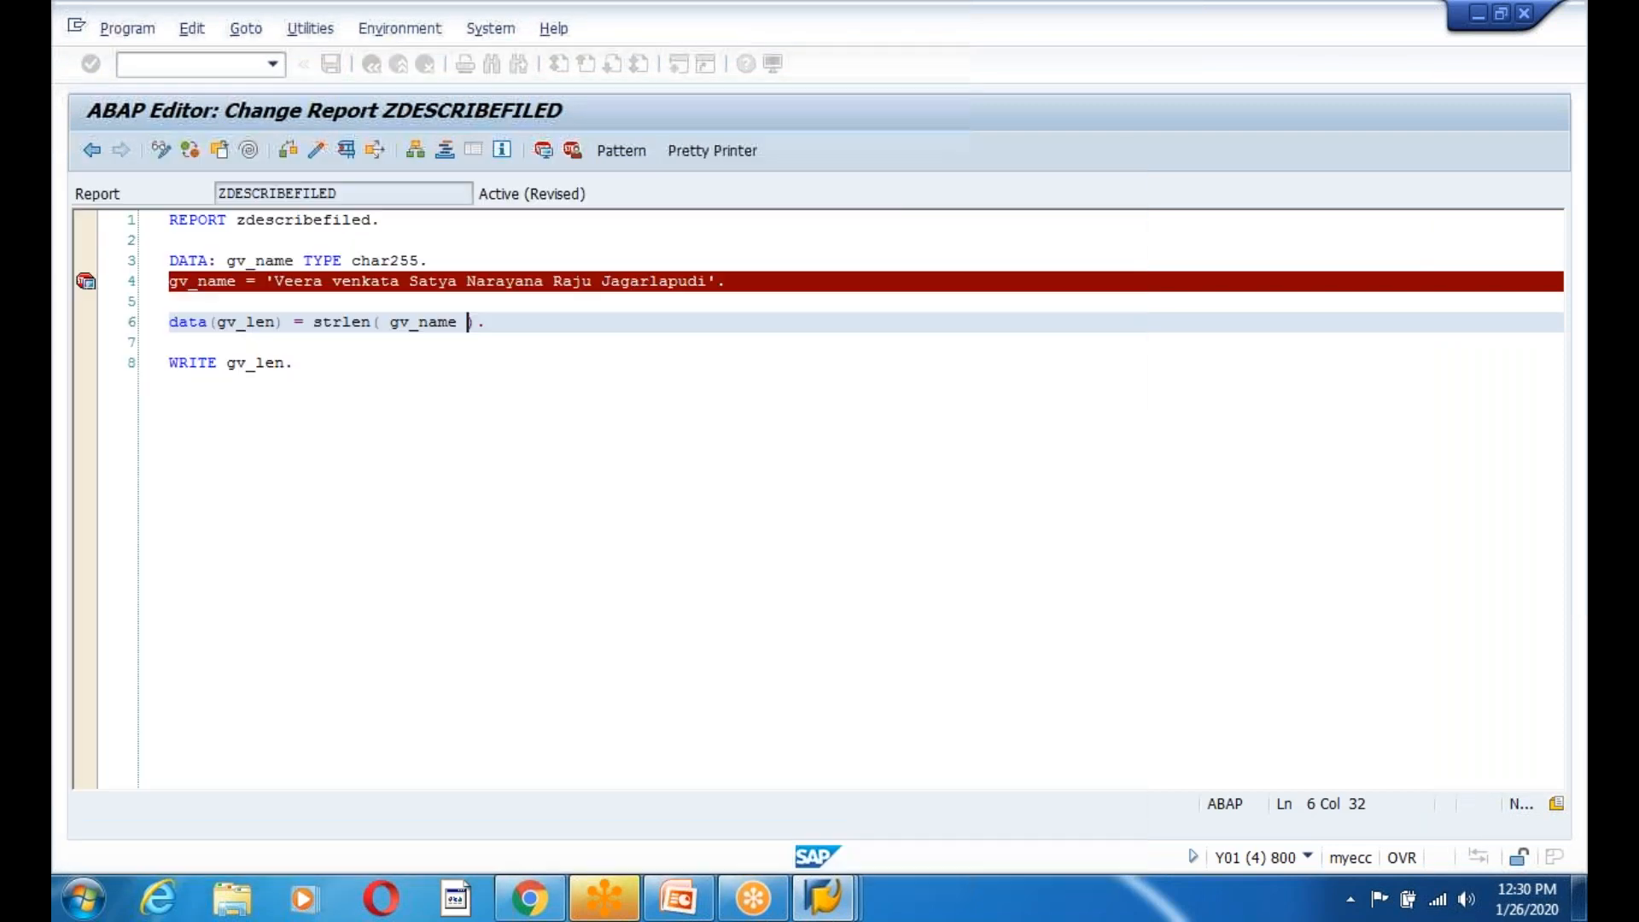
{"action": "key", "text": "F8"}
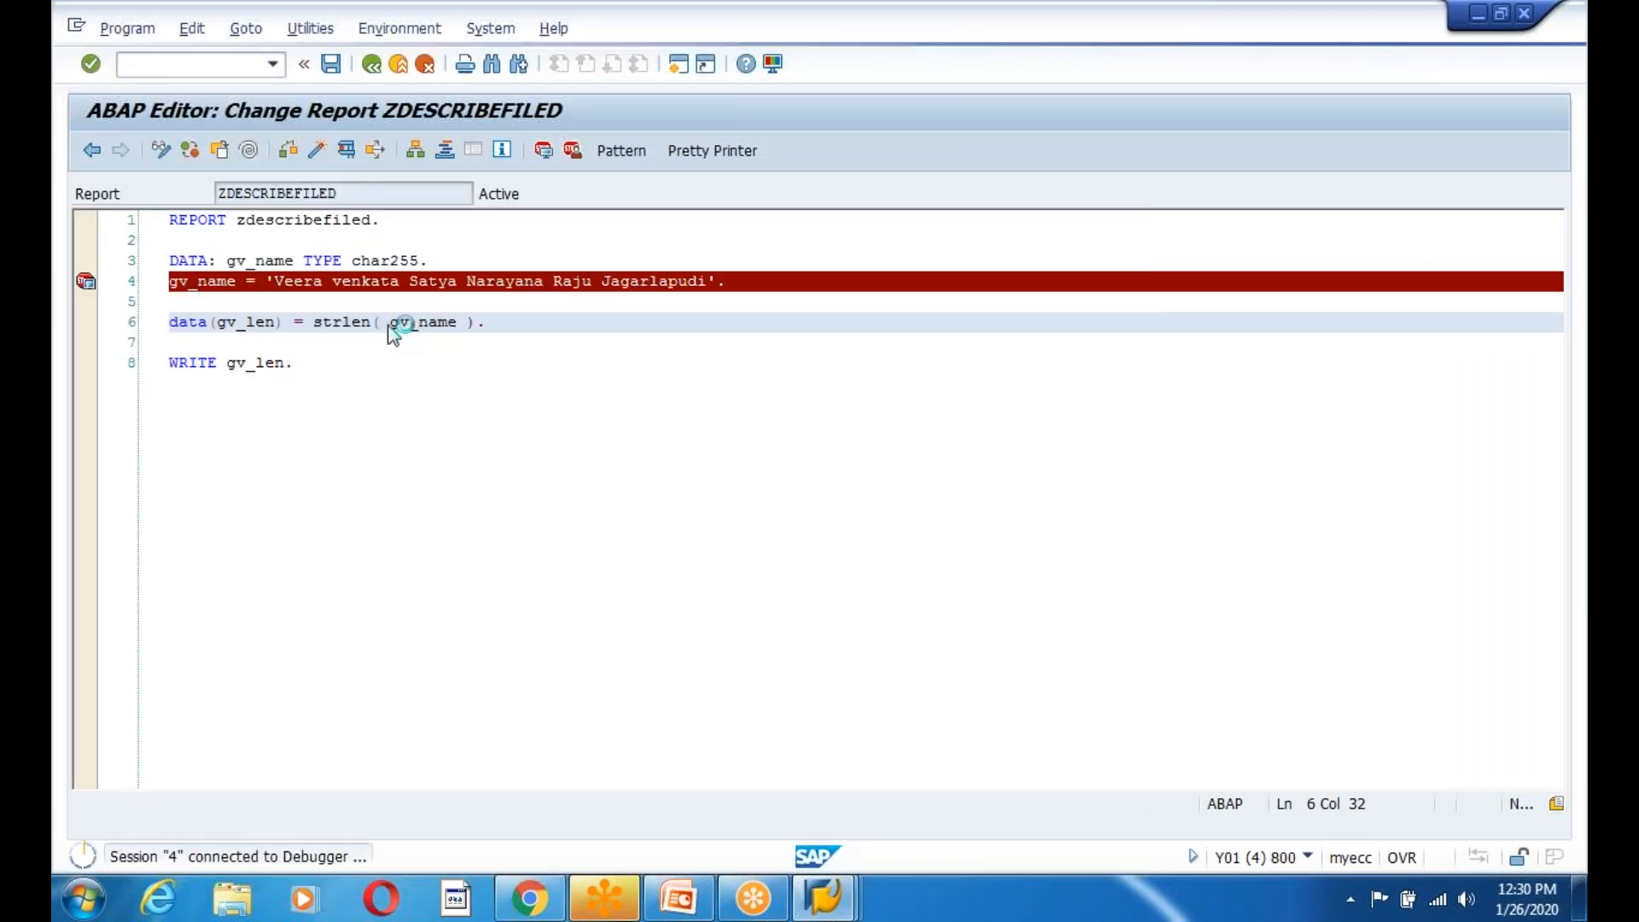
{"action": "key", "text": "F8"}
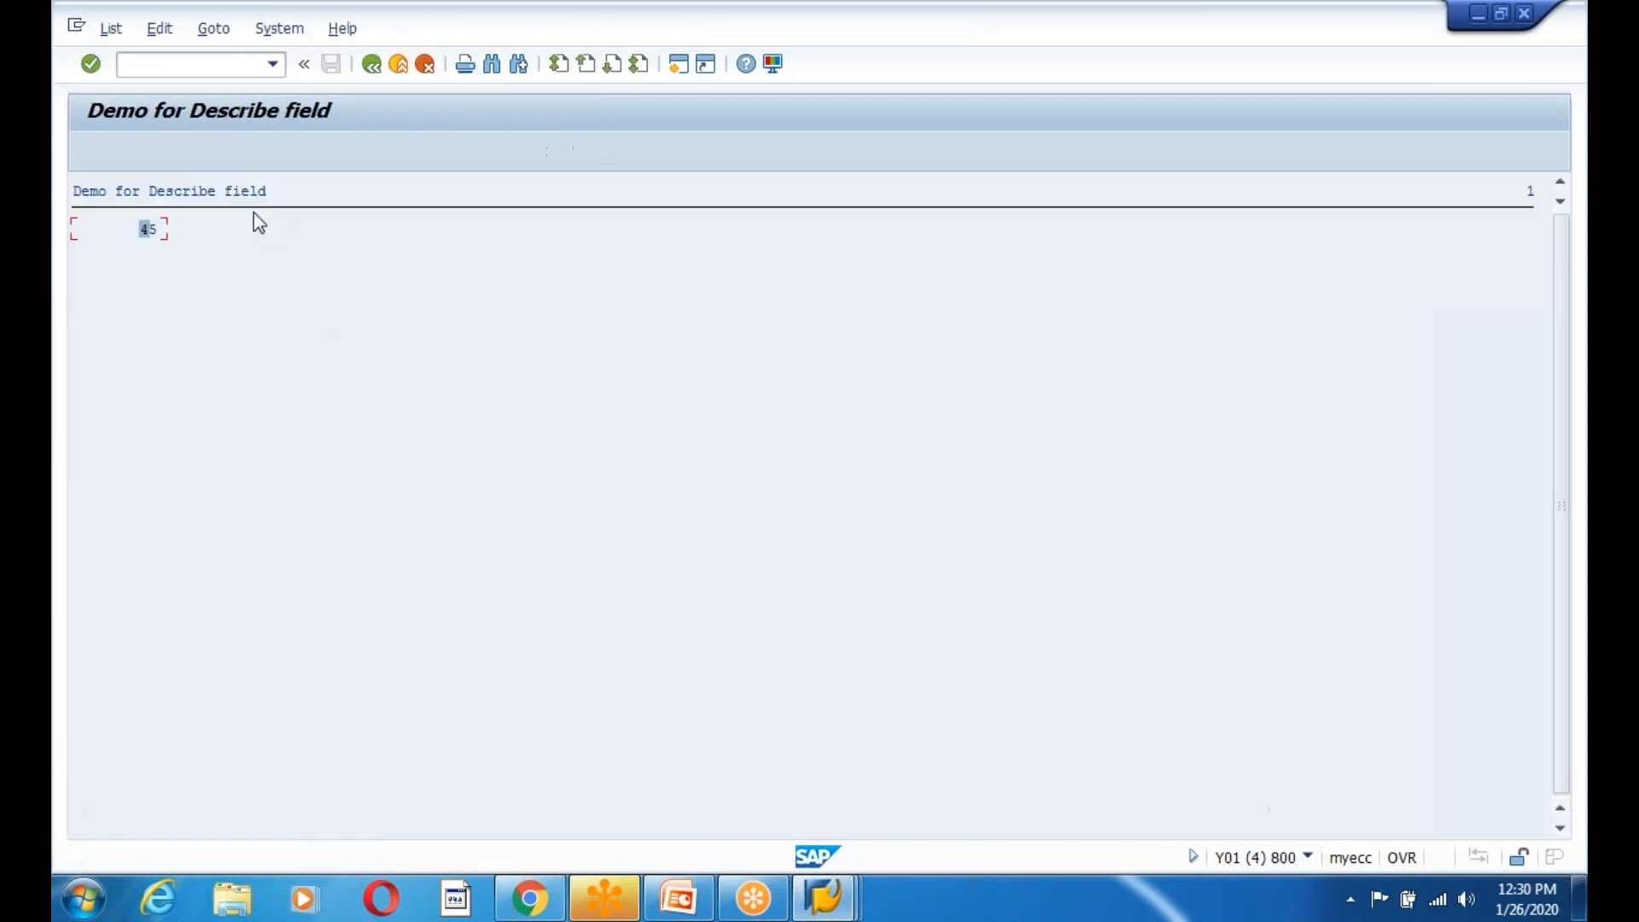
Insert a blank line after the gv_name declaration and reactivate ZDESCRIBEFILED.
{"action": "left_click", "coordinate": [370, 69]}
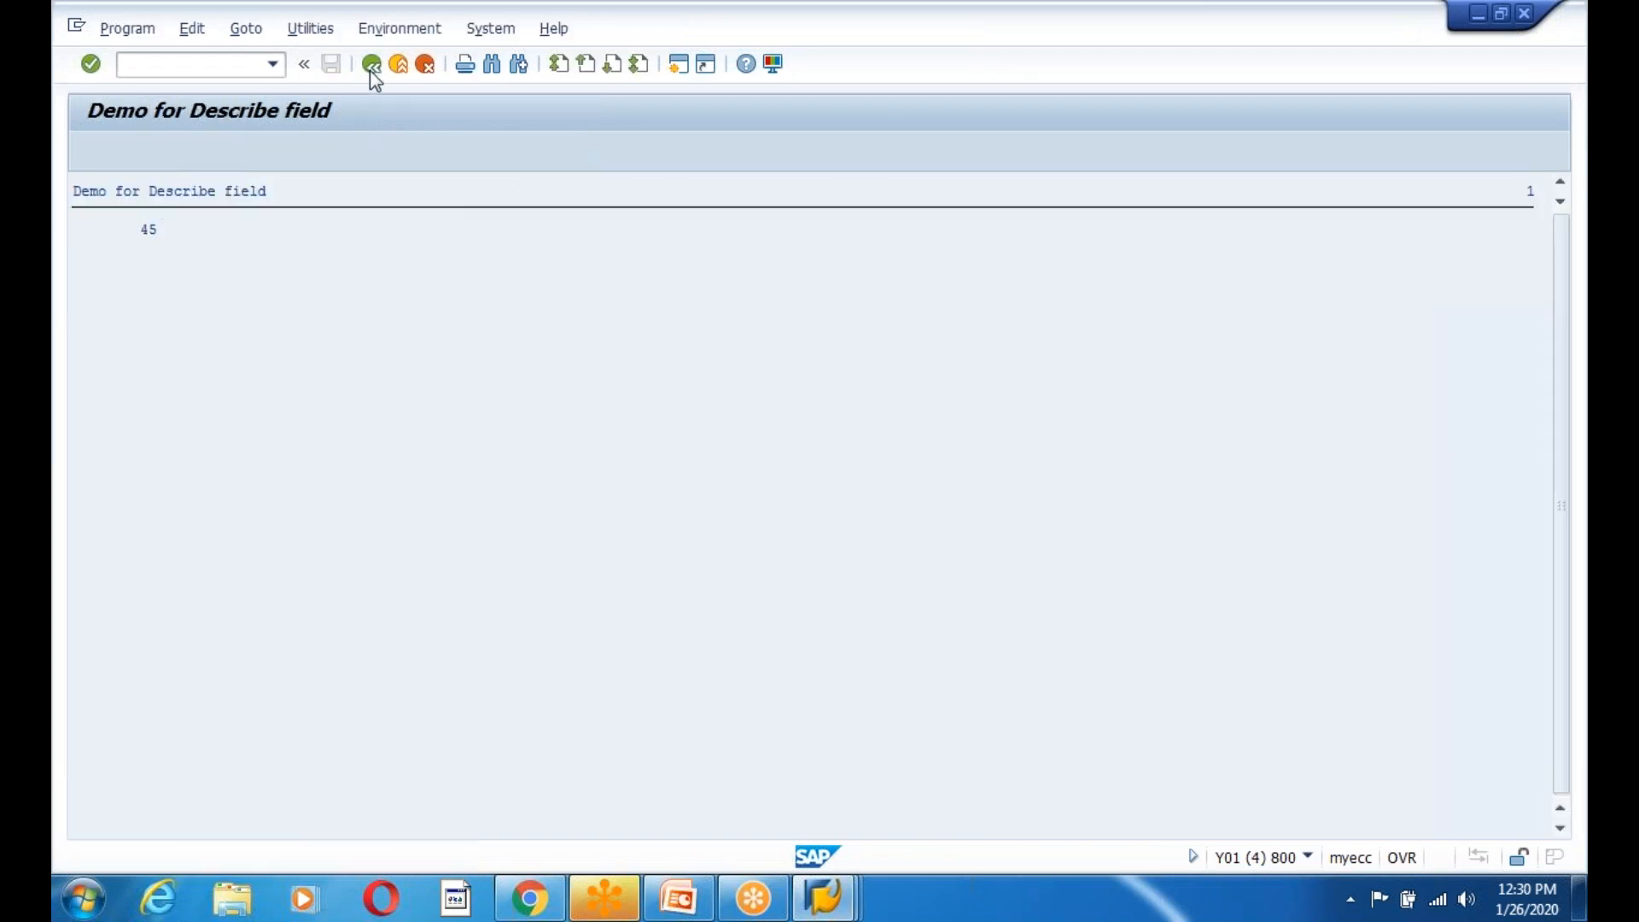
{"action": "left_click", "coordinate": [372, 415]}
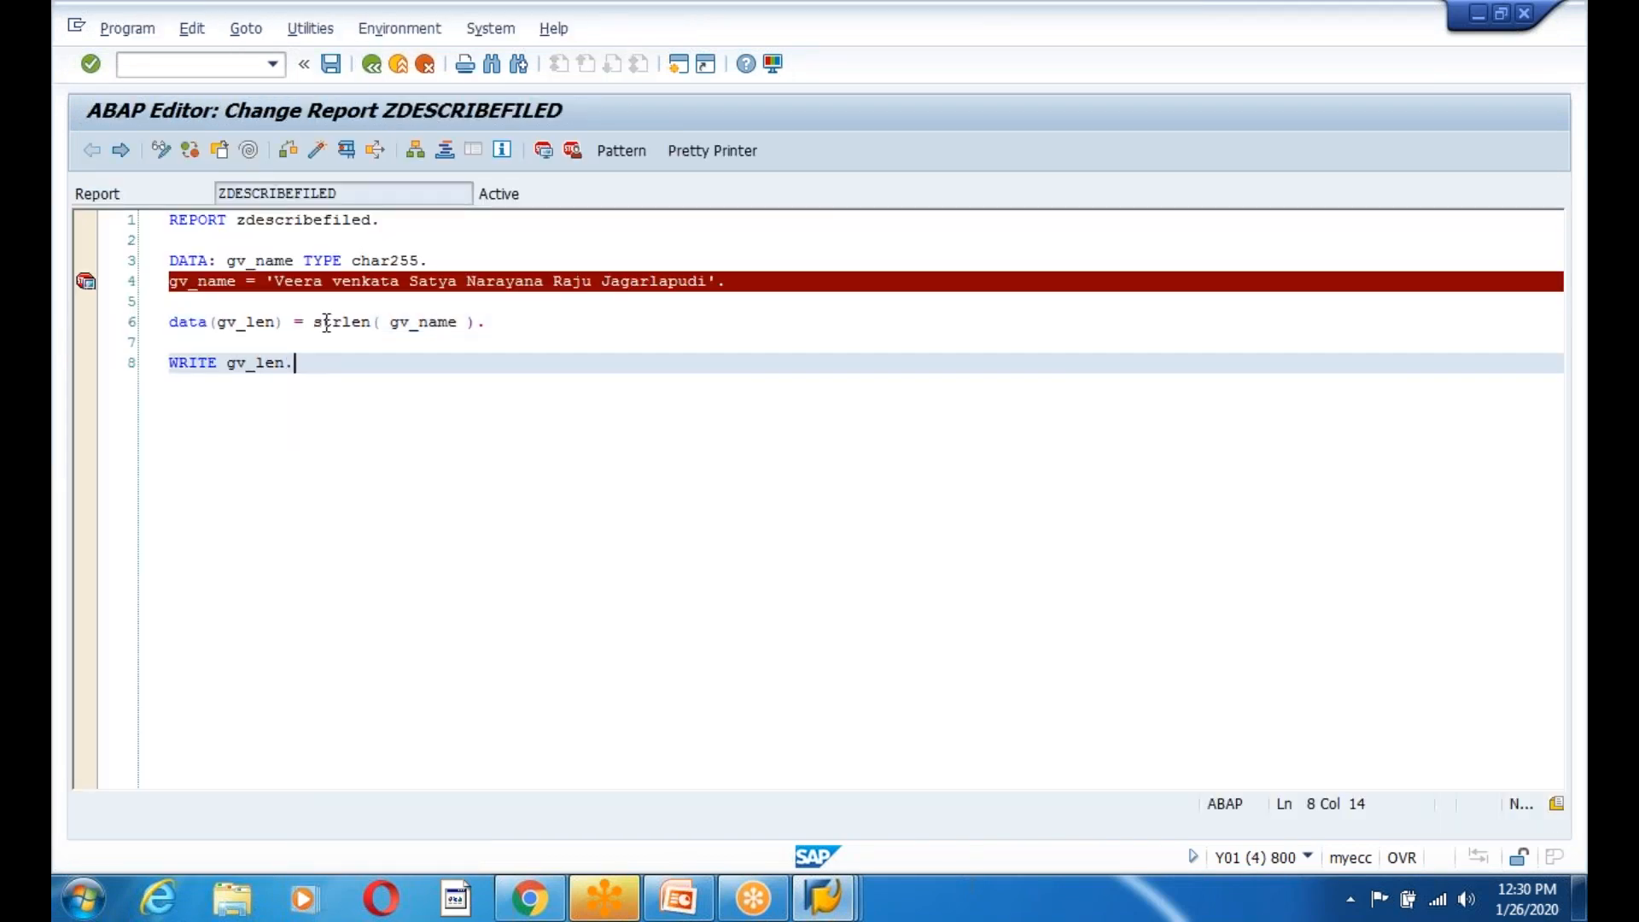
{"action": "left_click_drag", "start_coordinate": [314, 322], "coordinate": [373, 322]}
{"action": "left_click", "coordinate": [367, 449]}
{"action": "left_click", "coordinate": [377, 348]}
{"action": "left_click", "coordinate": [405, 303]}
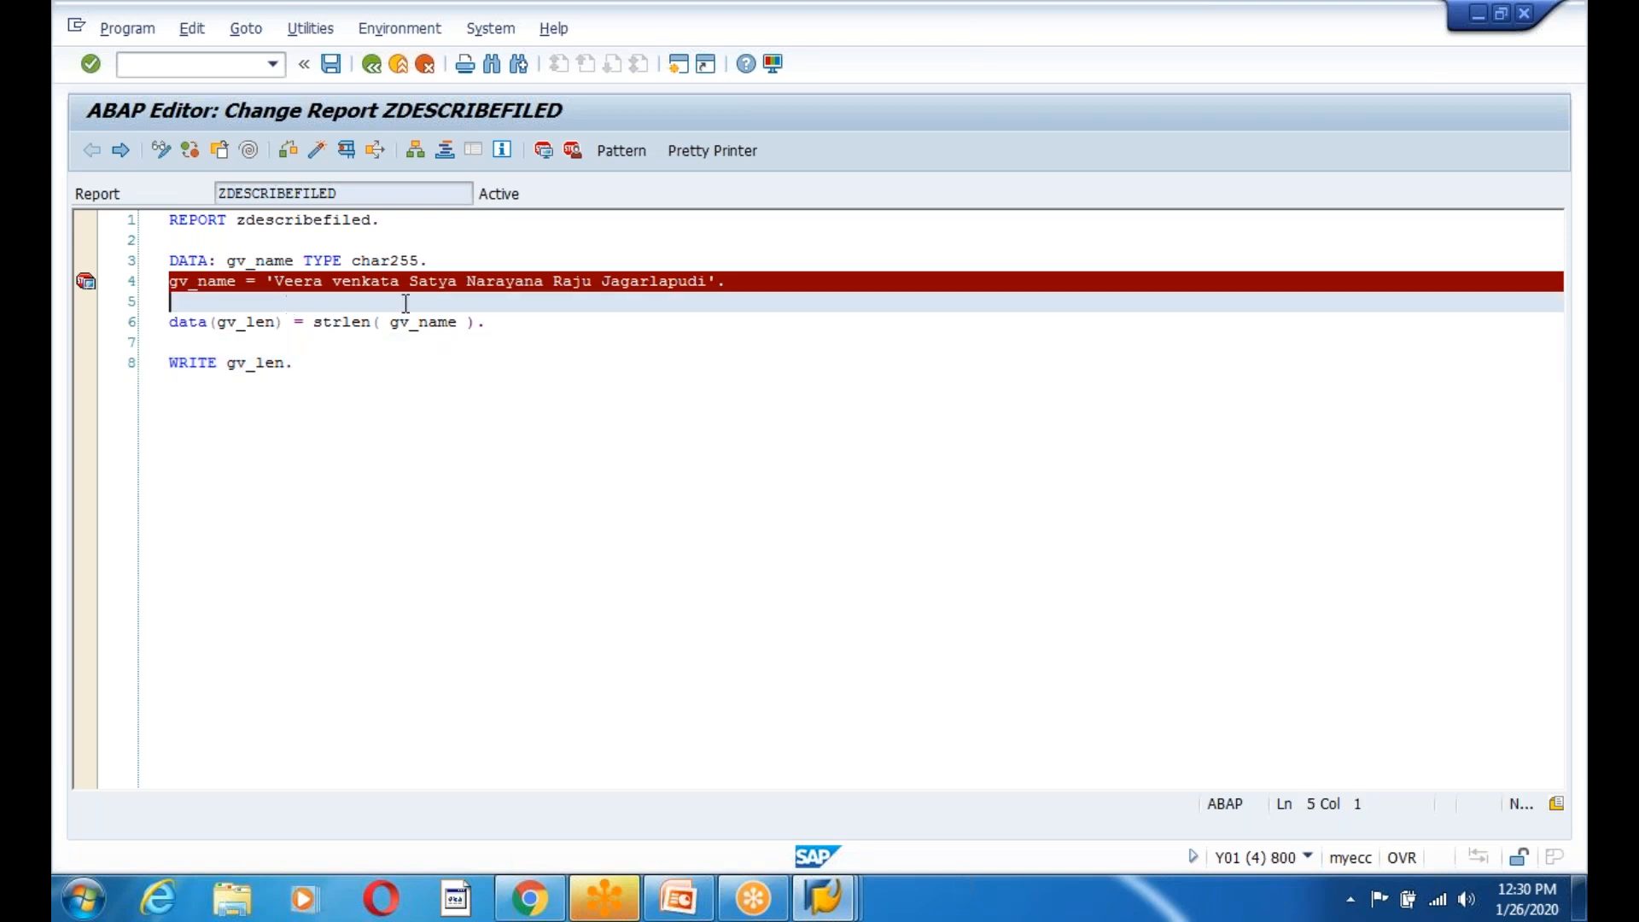
{"action": "left_click", "coordinate": [465, 260]}
{"action": "key", "text": "Return"}
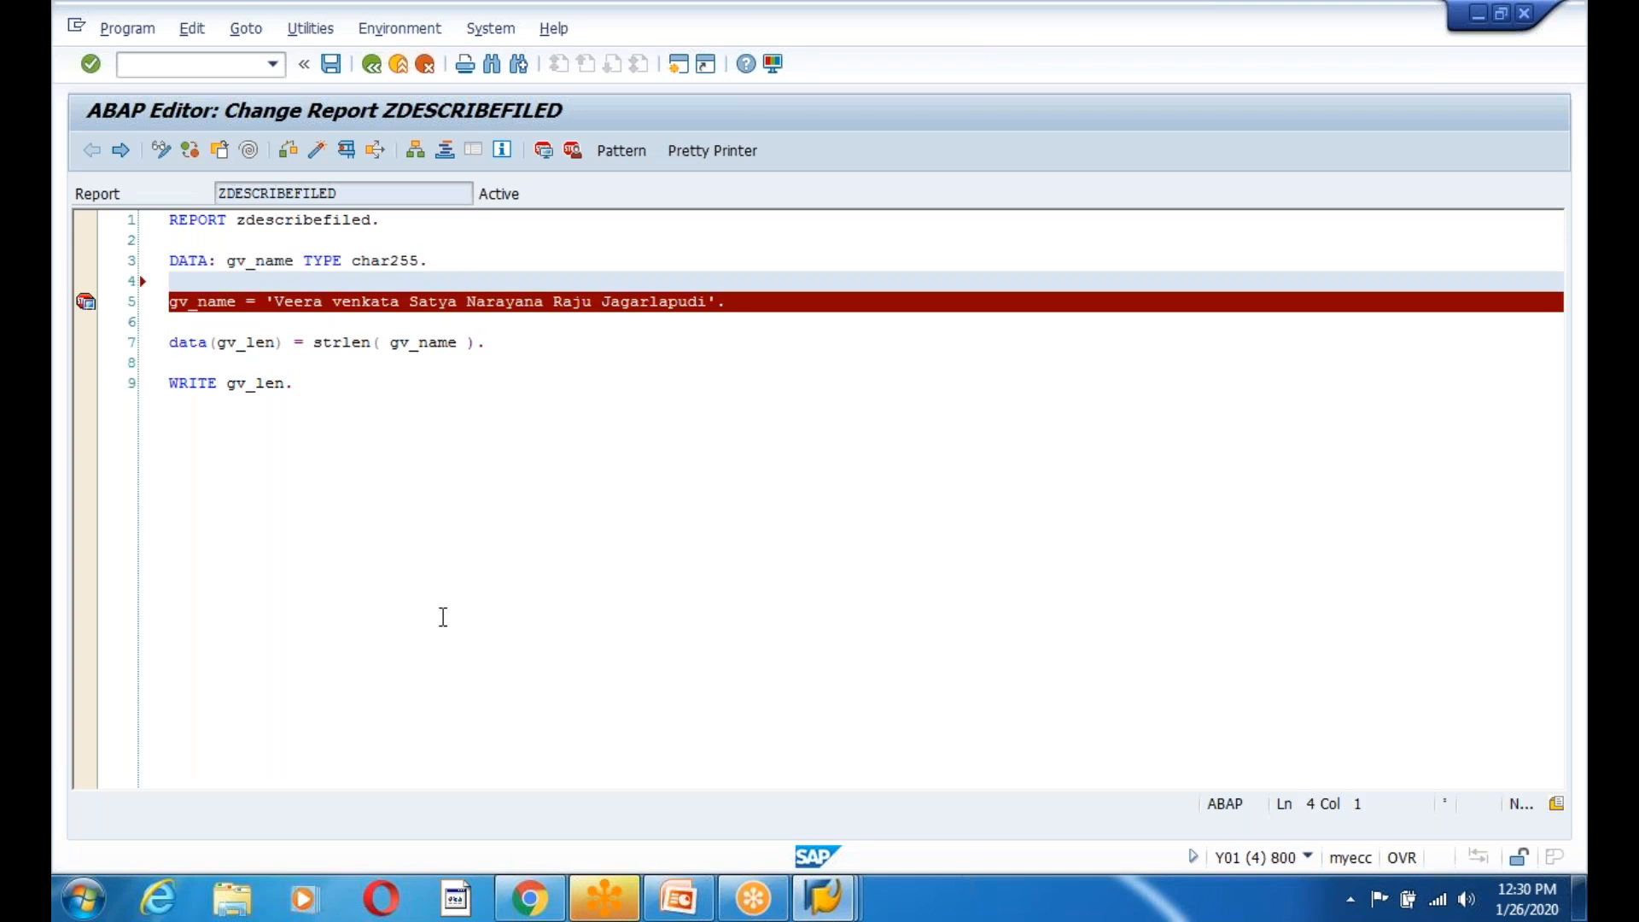
{"action": "left_click", "coordinate": [373, 440]}
{"action": "left_click", "coordinate": [316, 151]}
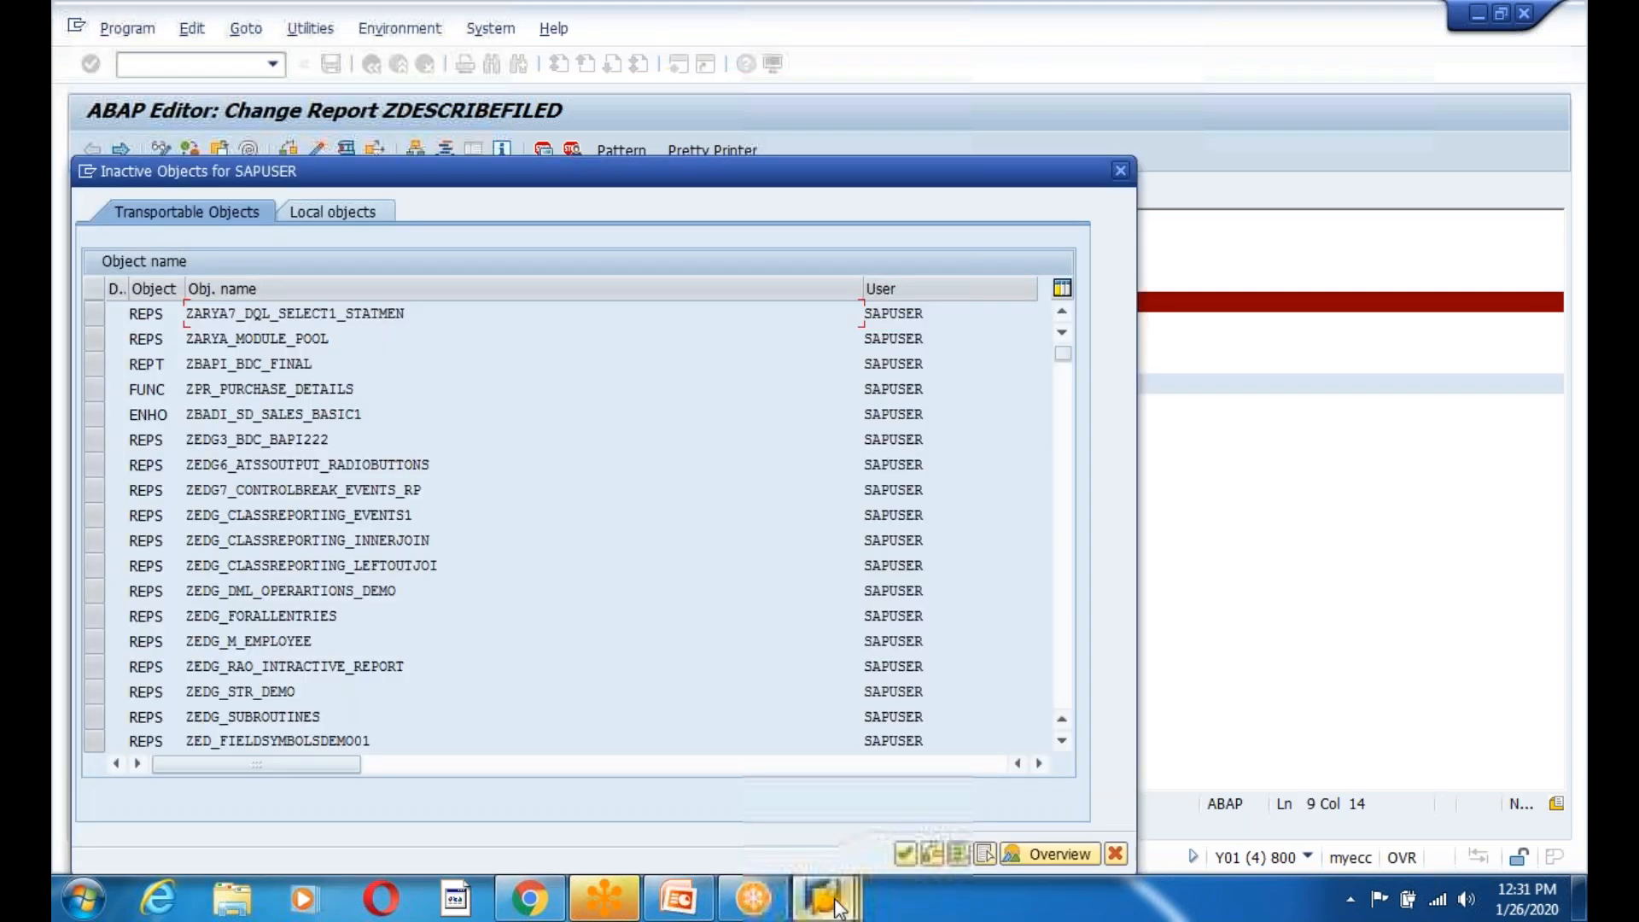
{"action": "mouse_move", "coordinate": [824, 897]}
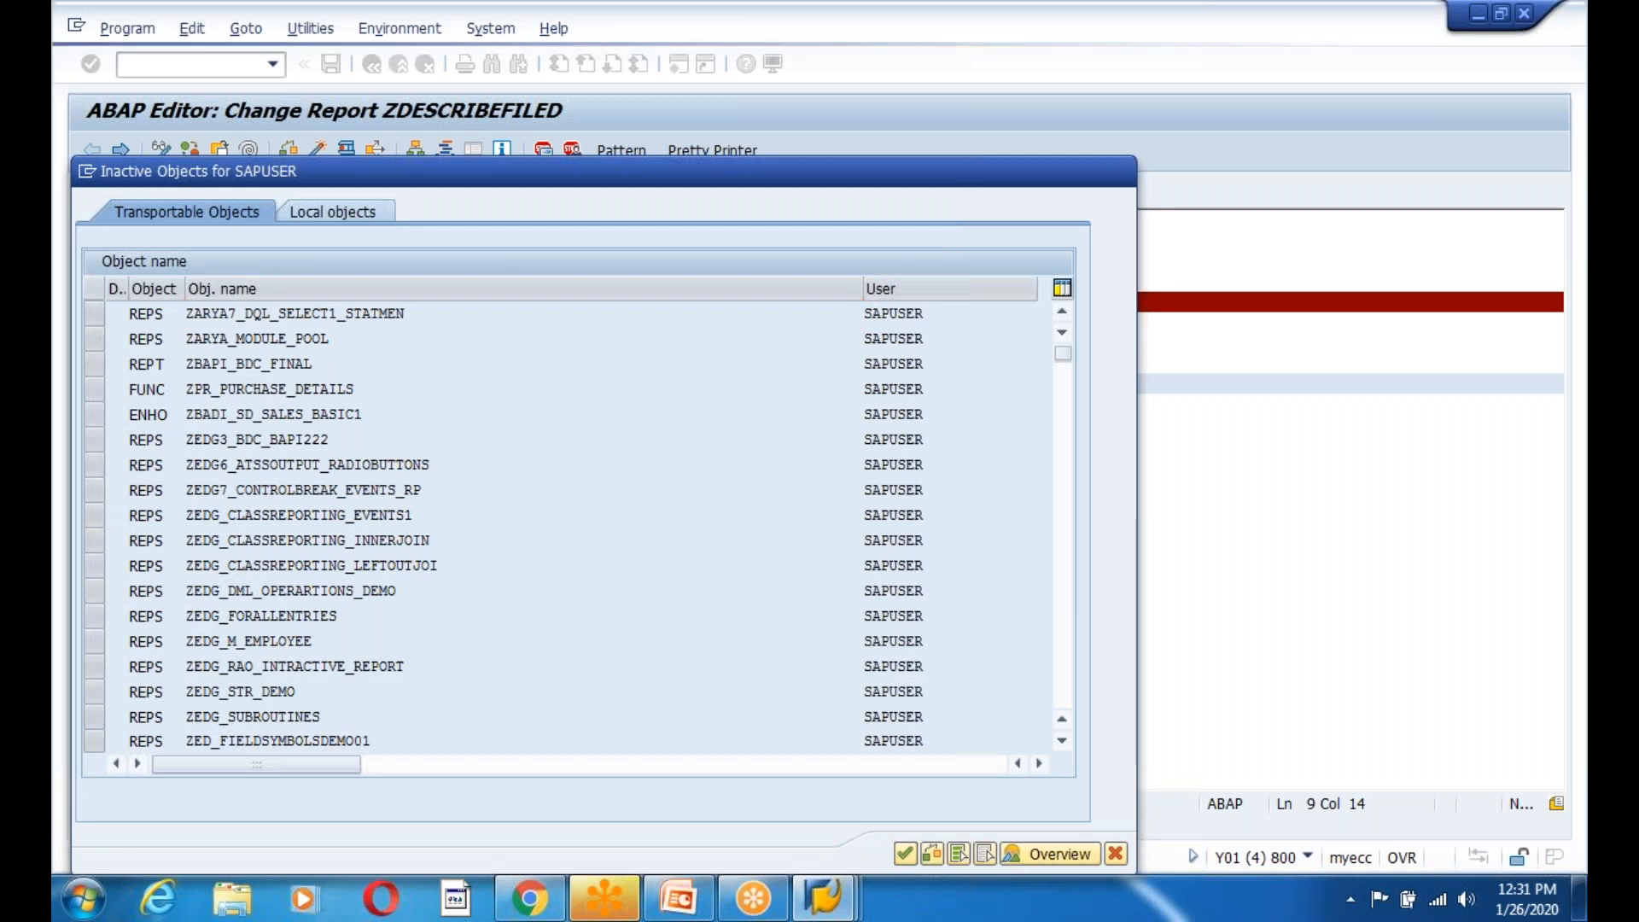
{"action": "key", "text": "Return"}
Open the Repository Information System from Environment and restore the editor window beside it.
{"action": "left_click", "coordinate": [830, 907]}
{"action": "left_click", "coordinate": [823, 773]}
{"action": "left_click", "coordinate": [415, 26]}
{"action": "left_click", "coordinate": [474, 87]}
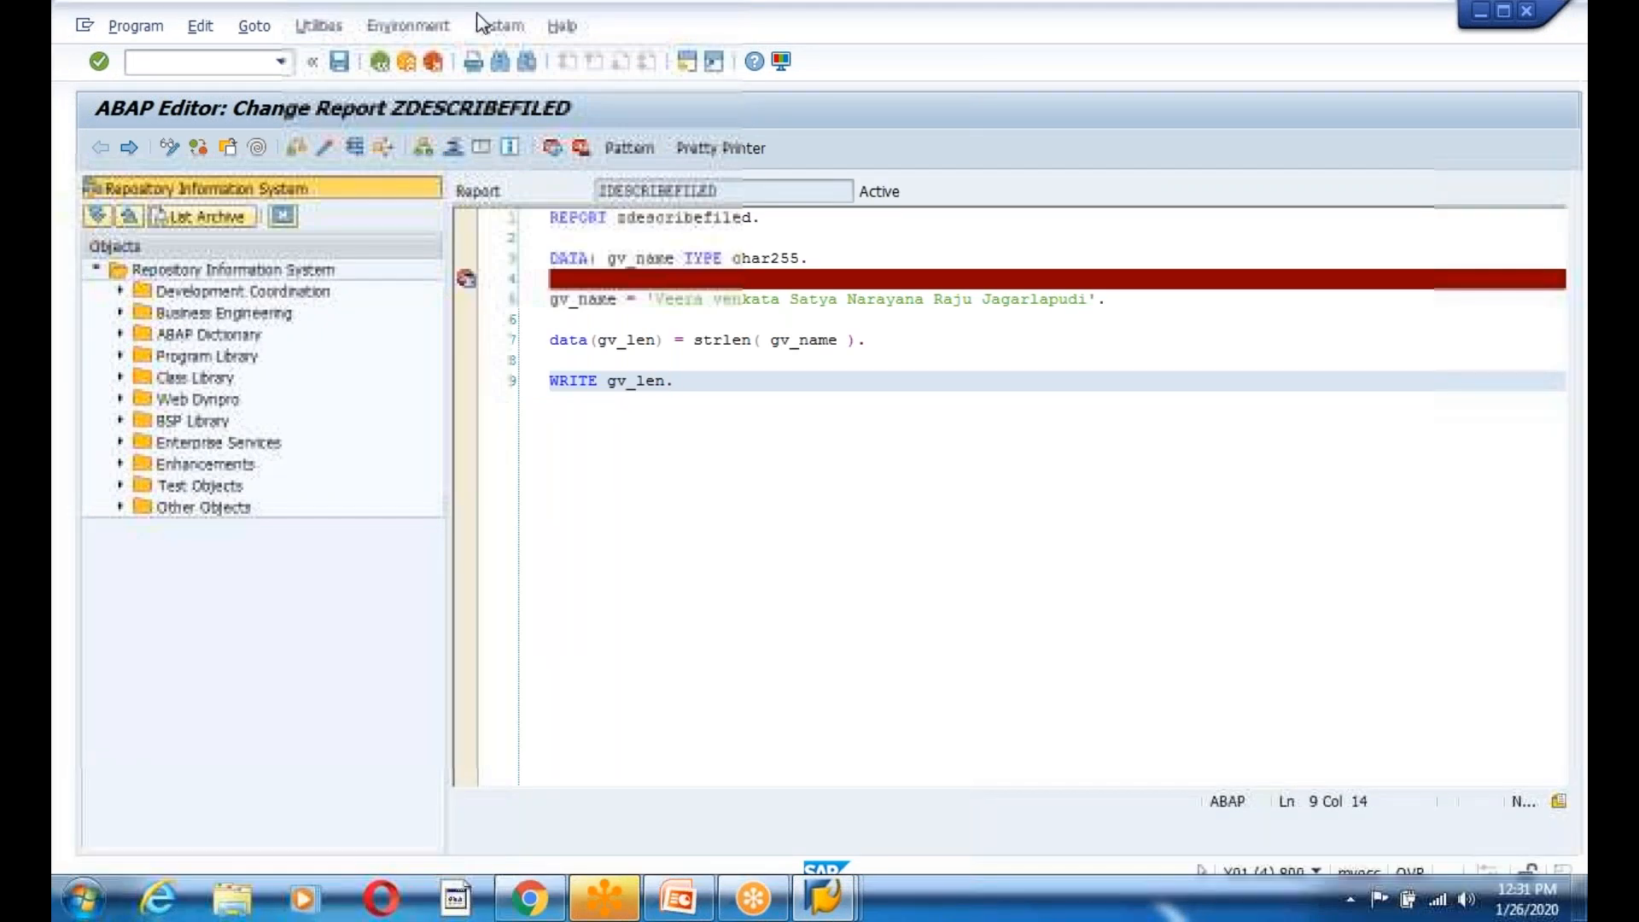
{"action": "left_click", "coordinate": [1504, 10]}
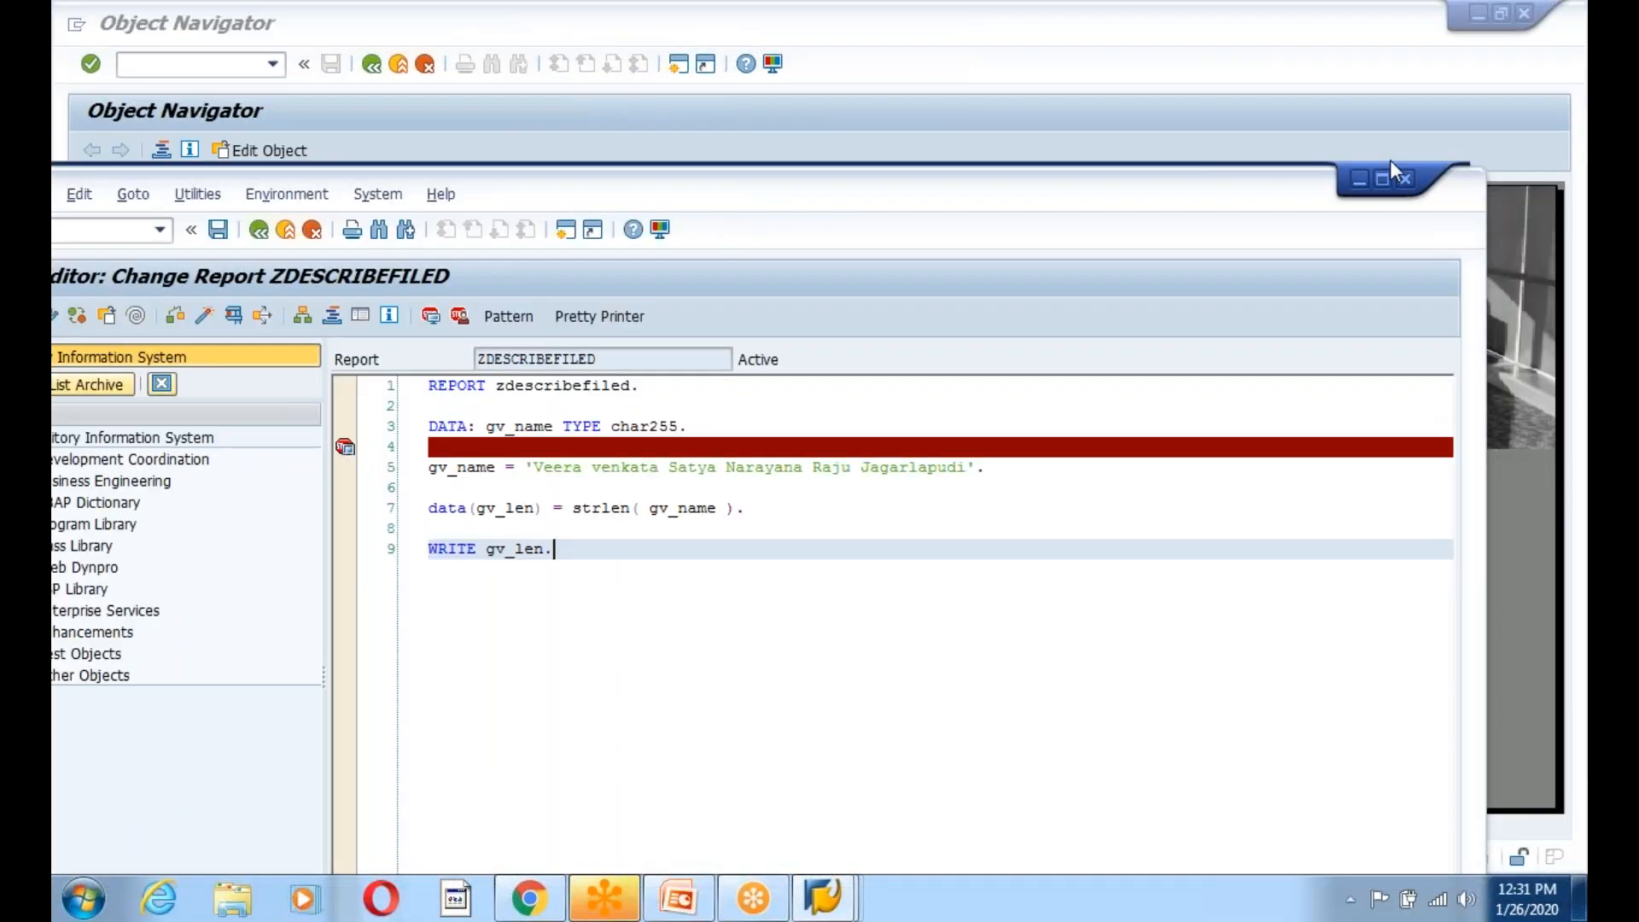
Try activating function module ZIDOC_INPUT_EMPLOYEE01 and dismiss the activation and syntax errors.
{"action": "left_click", "coordinate": [1400, 184]}
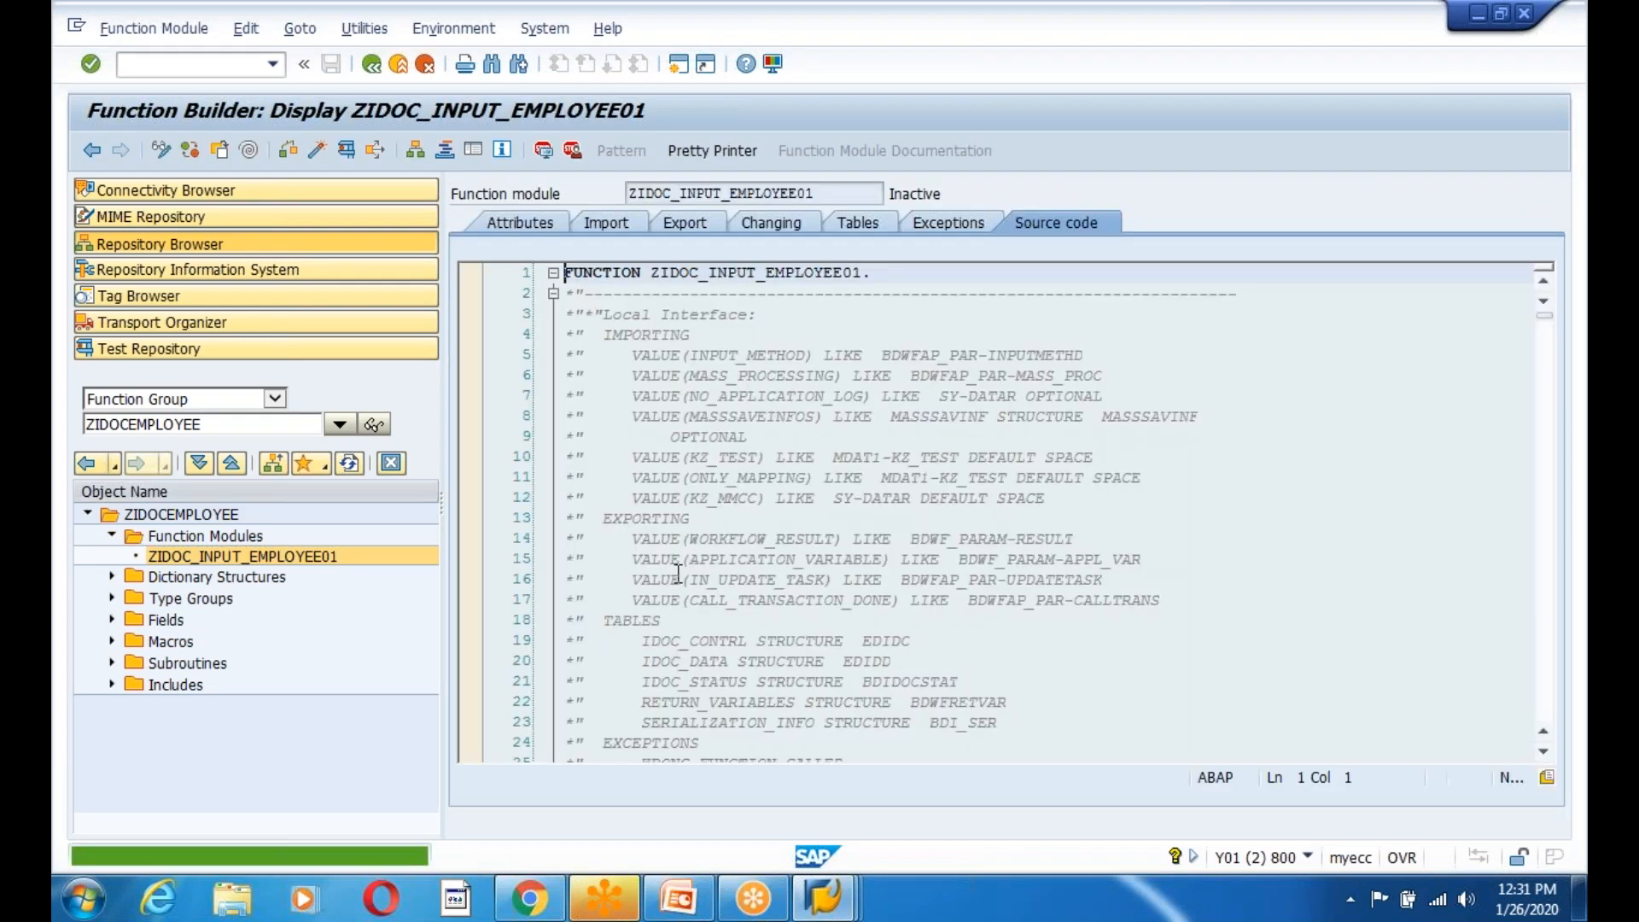
{"action": "scroll", "coordinate": [860, 538], "scroll_direction": "down", "scroll_amount": 7}
{"action": "scroll", "coordinate": [861, 538], "scroll_direction": "down", "scroll_amount": 4}
{"action": "left_click_drag", "start_coordinate": [858, 558], "coordinate": [920, 538]}
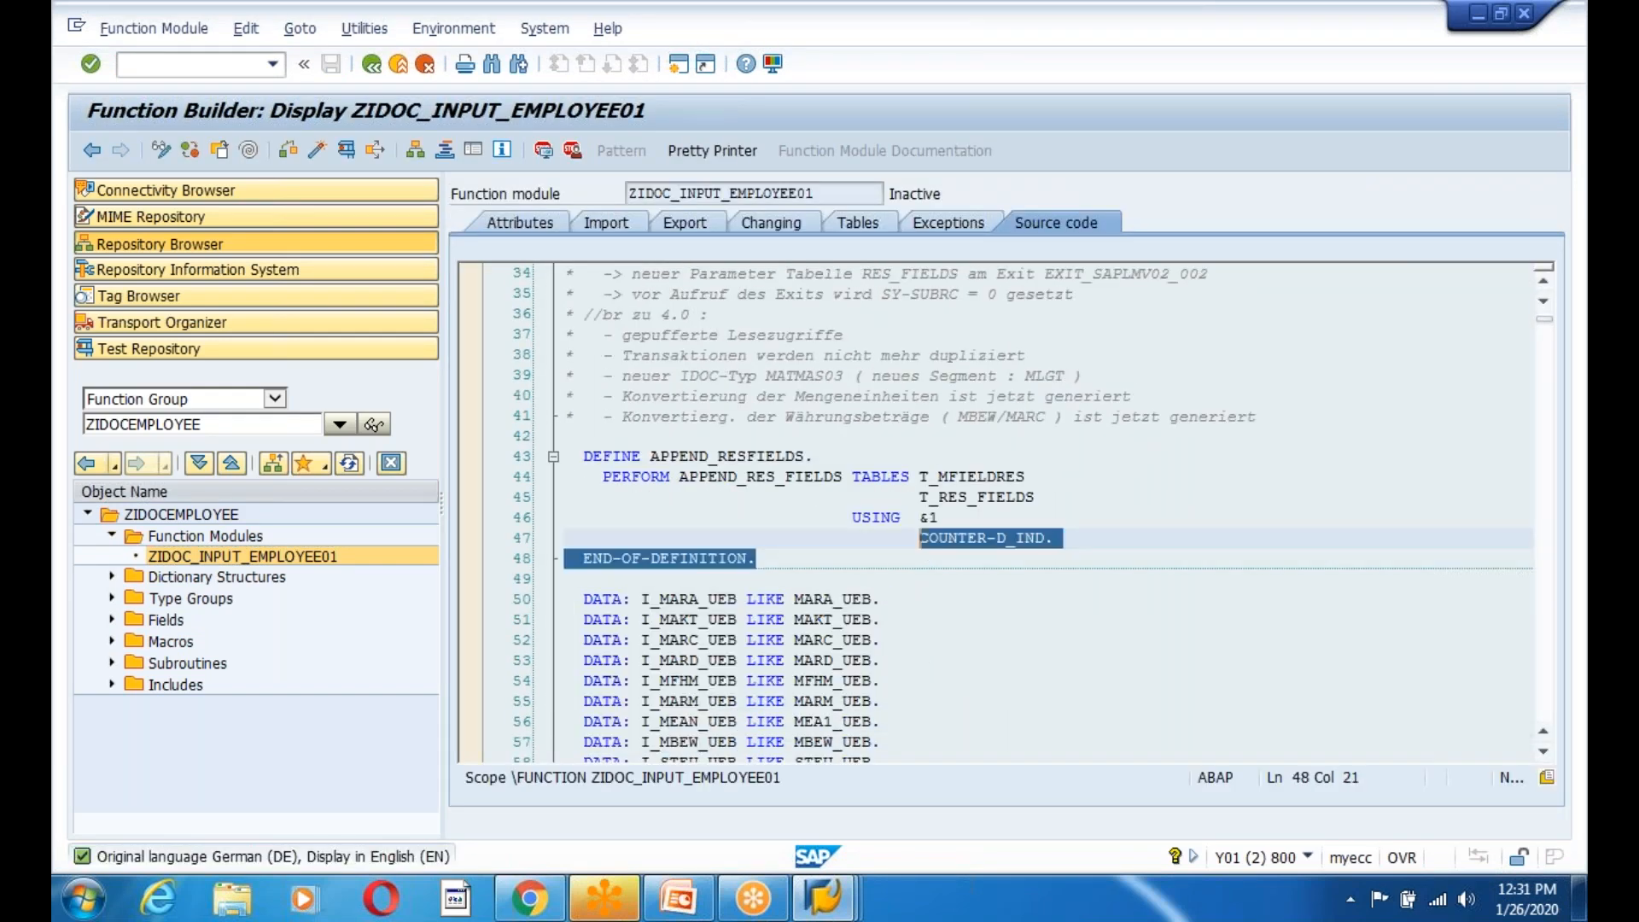
{"action": "left_click", "coordinate": [317, 149]}
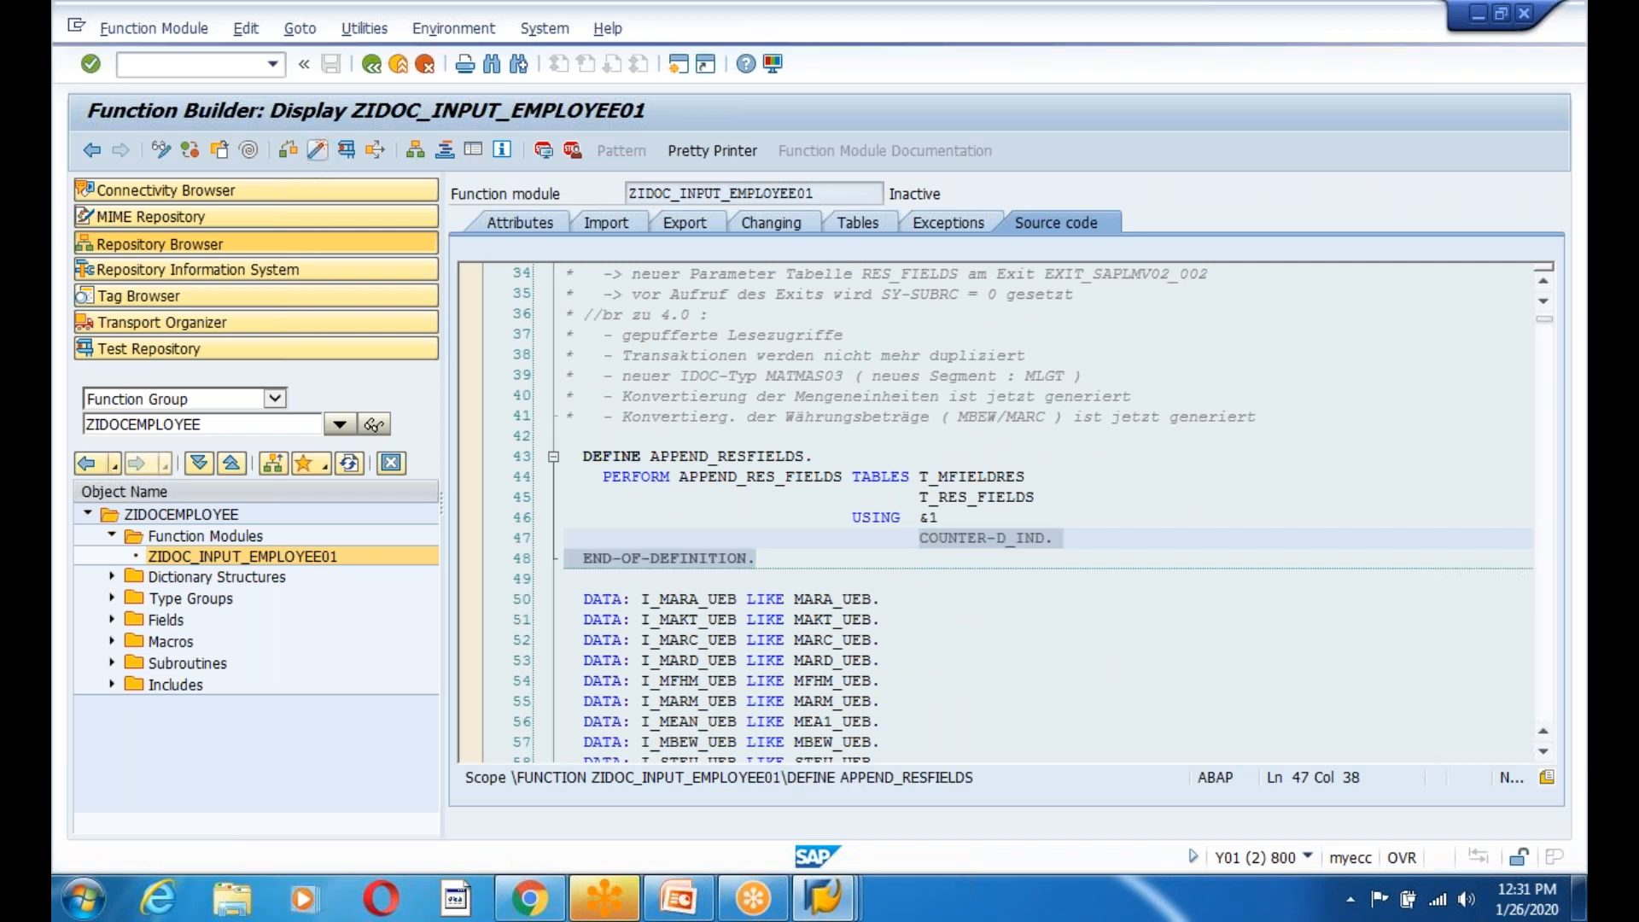
{"action": "key", "text": "Return"}
{"action": "left_click", "coordinate": [322, 475]}
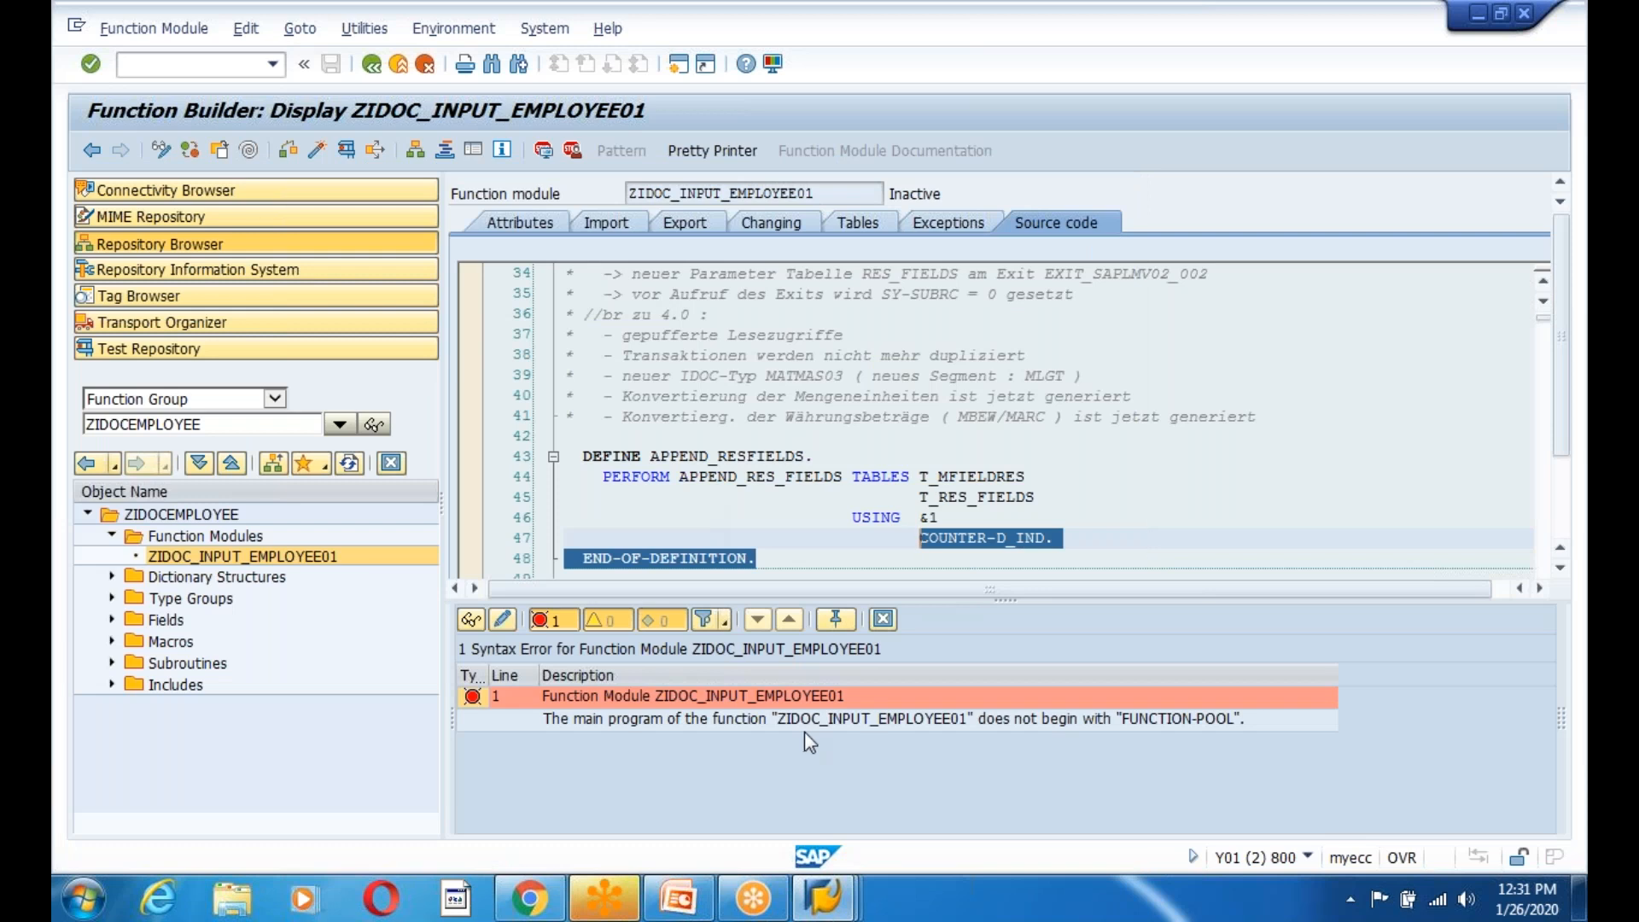
{"action": "left_click", "coordinate": [882, 618]}
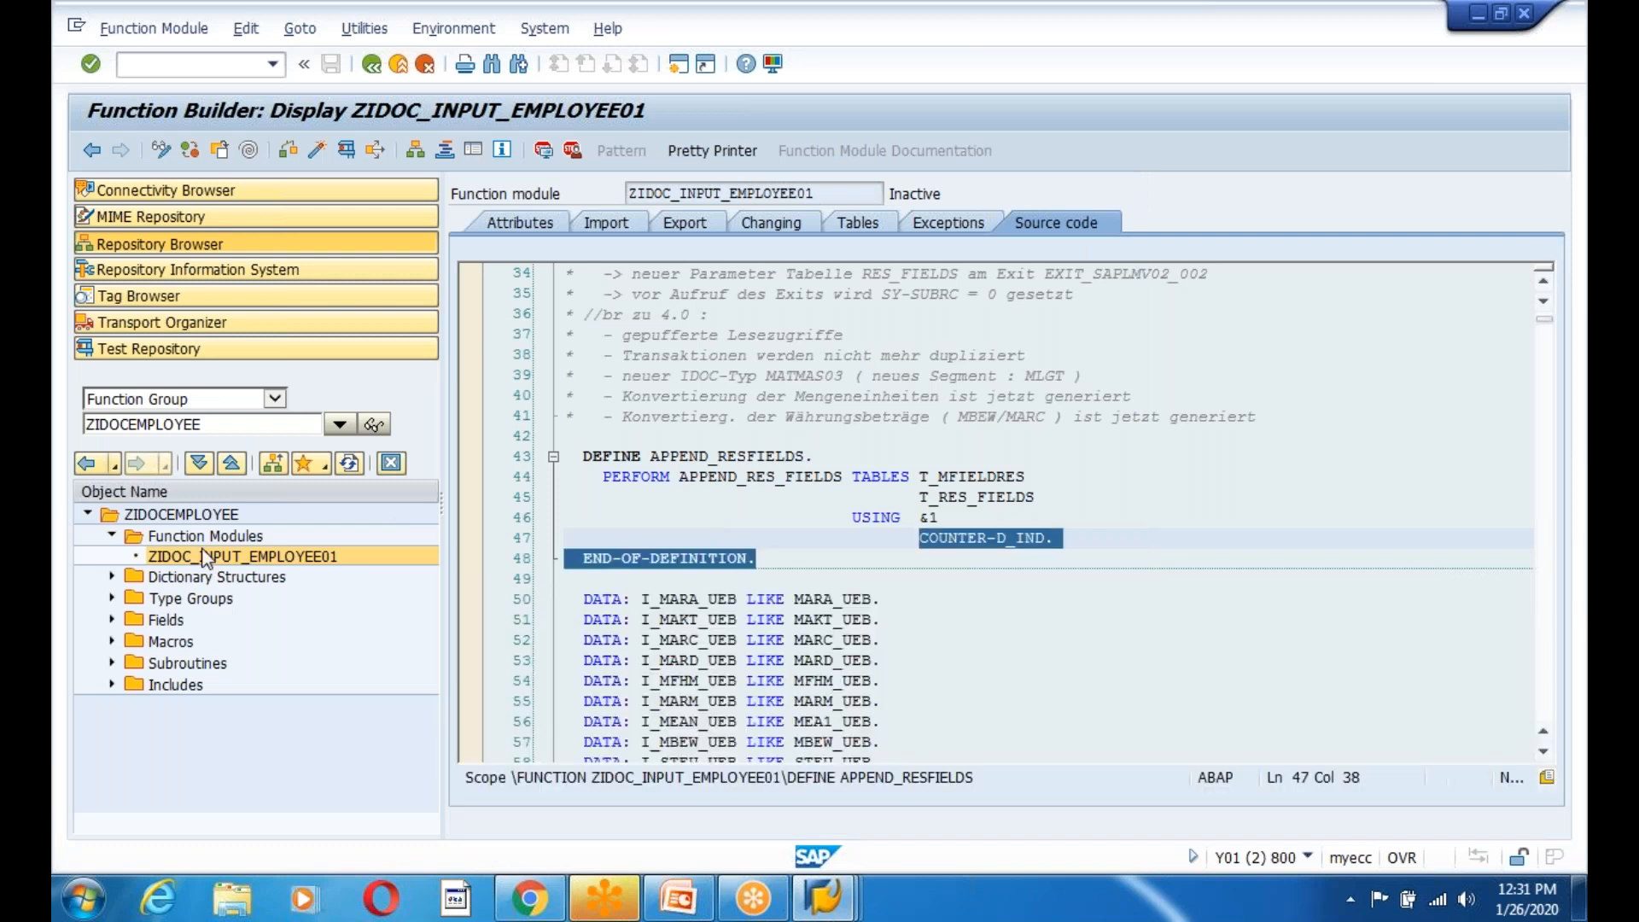
Activate the whole ZIDOCEMPLOYEE function group from its context menu.
{"action": "left_click", "coordinate": [209, 517]}
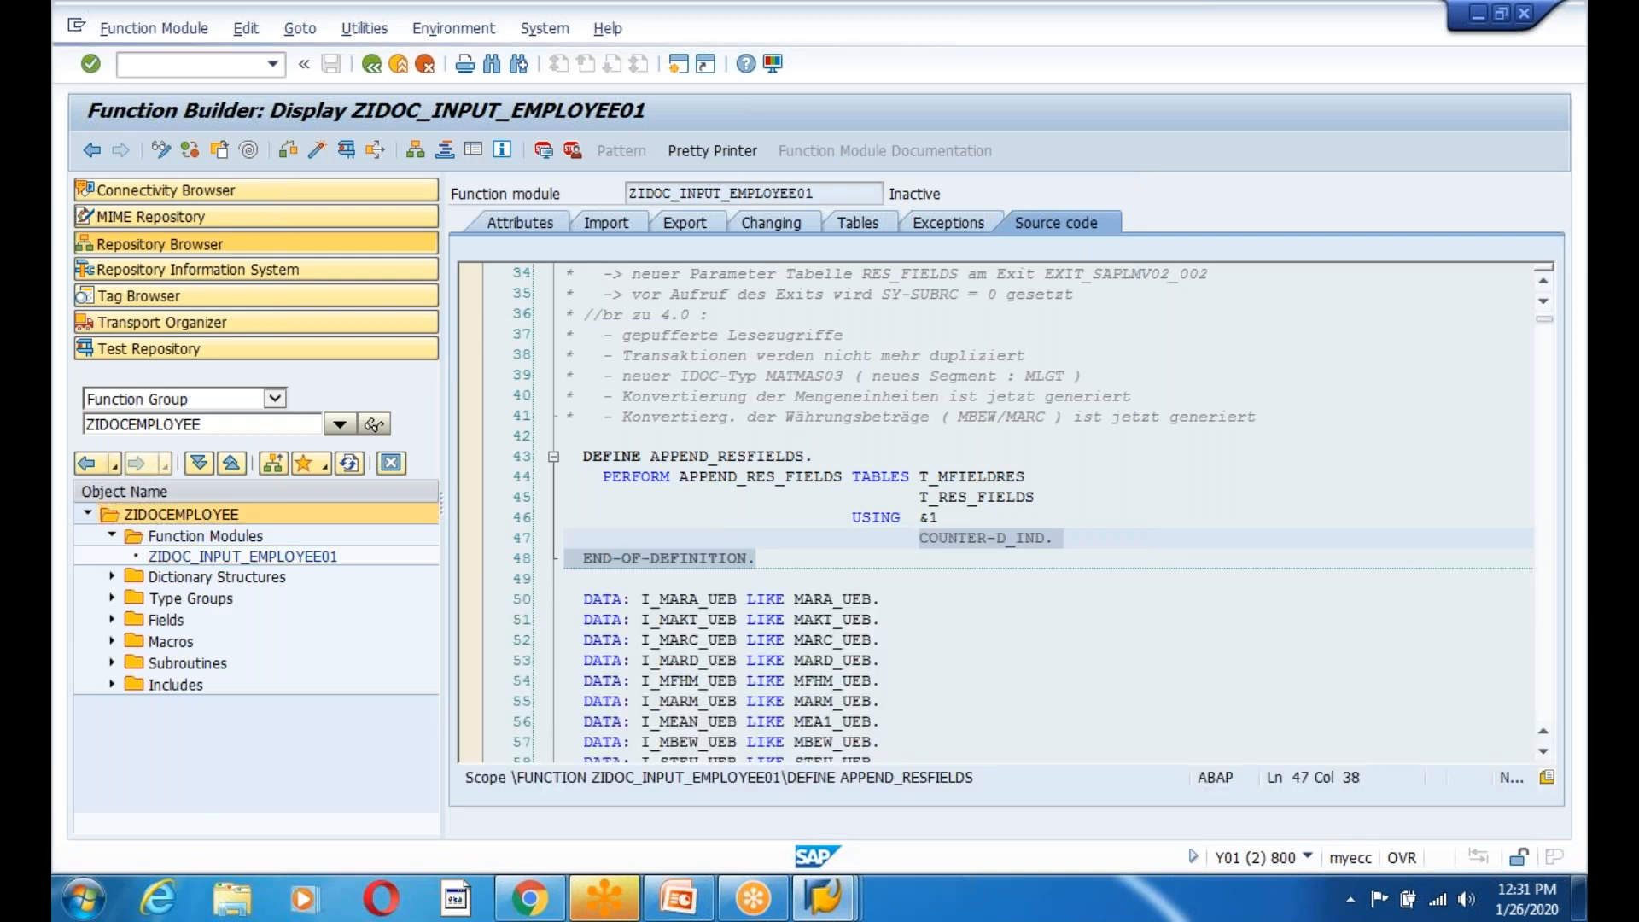
{"action": "right_click", "coordinate": [208, 518]}
{"action": "left_click", "coordinate": [265, 639]}
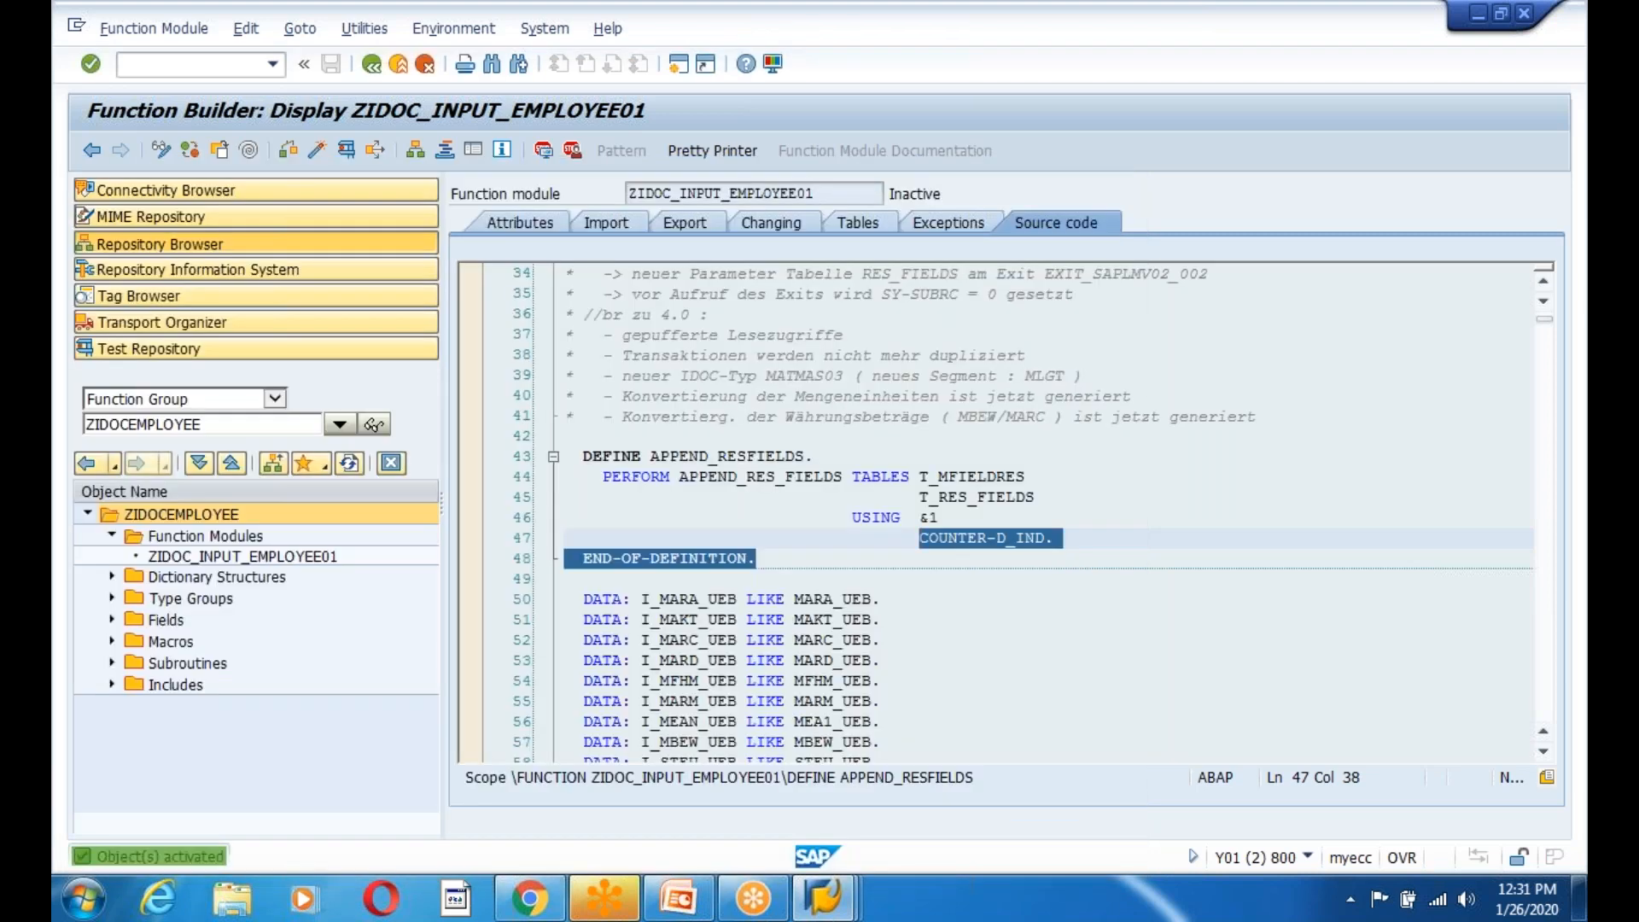
Review the ZIDOC_INPUT_EMPLOYEE01 source, its macro definition, data declarations and module name.
{"action": "left_click", "coordinate": [215, 557]}
{"action": "left_click", "coordinate": [757, 559]}
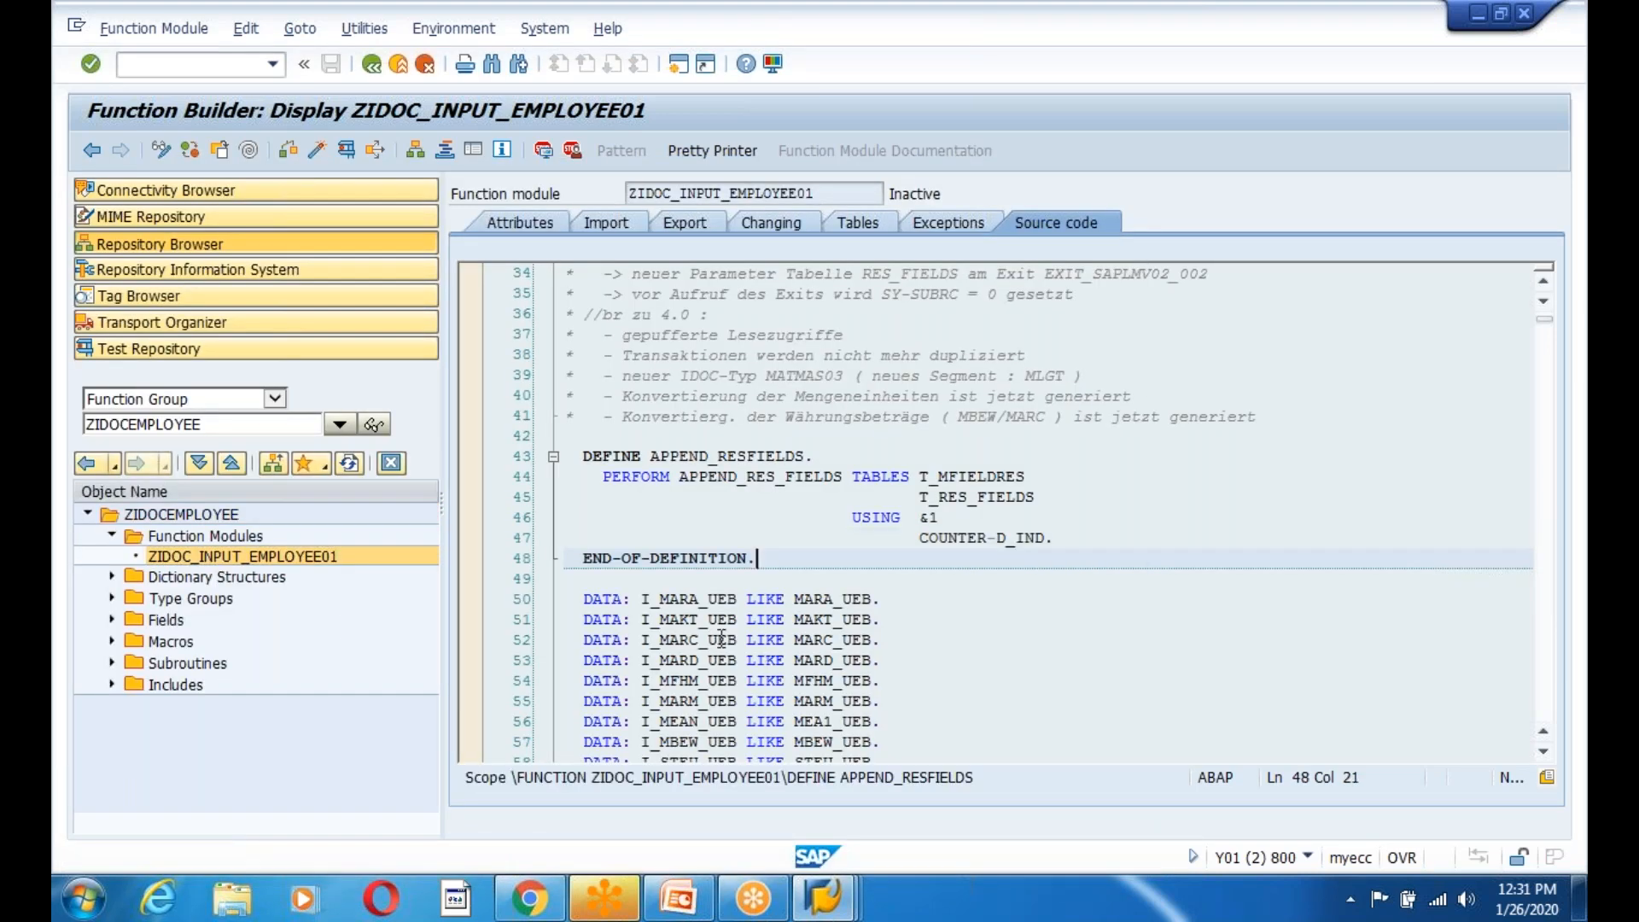
{"action": "left_click_drag", "start_coordinate": [602, 456], "coordinate": [972, 799]}
{"action": "left_click", "coordinate": [894, 580]}
{"action": "left_click_drag", "start_coordinate": [819, 193], "coordinate": [627, 193]}
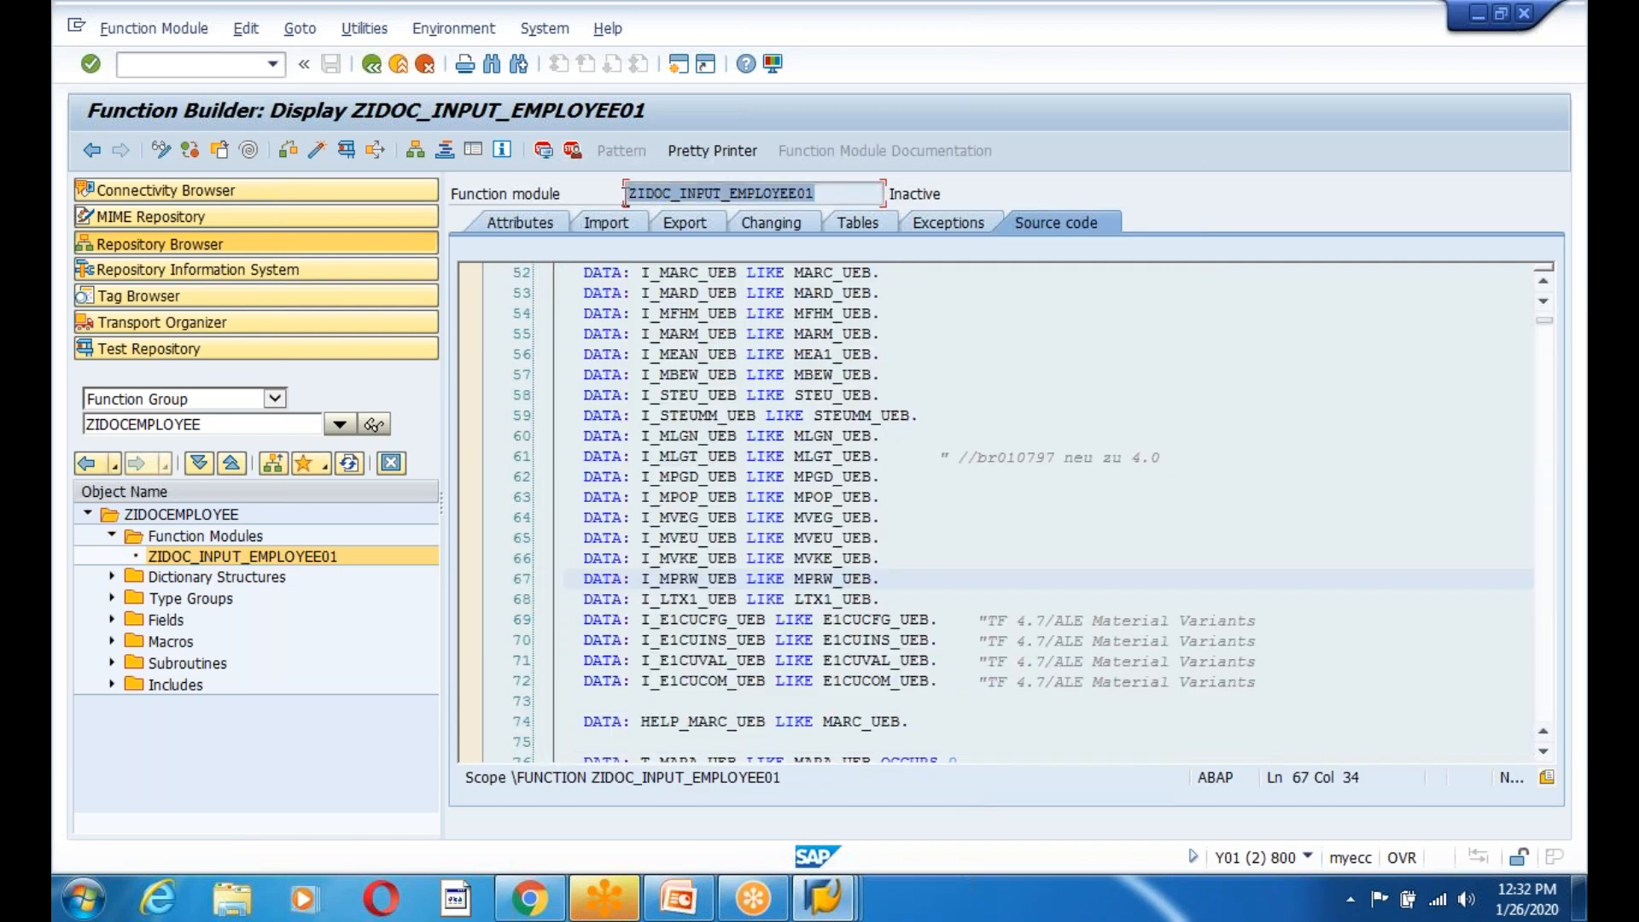
{"action": "left_click", "coordinate": [627, 195]}
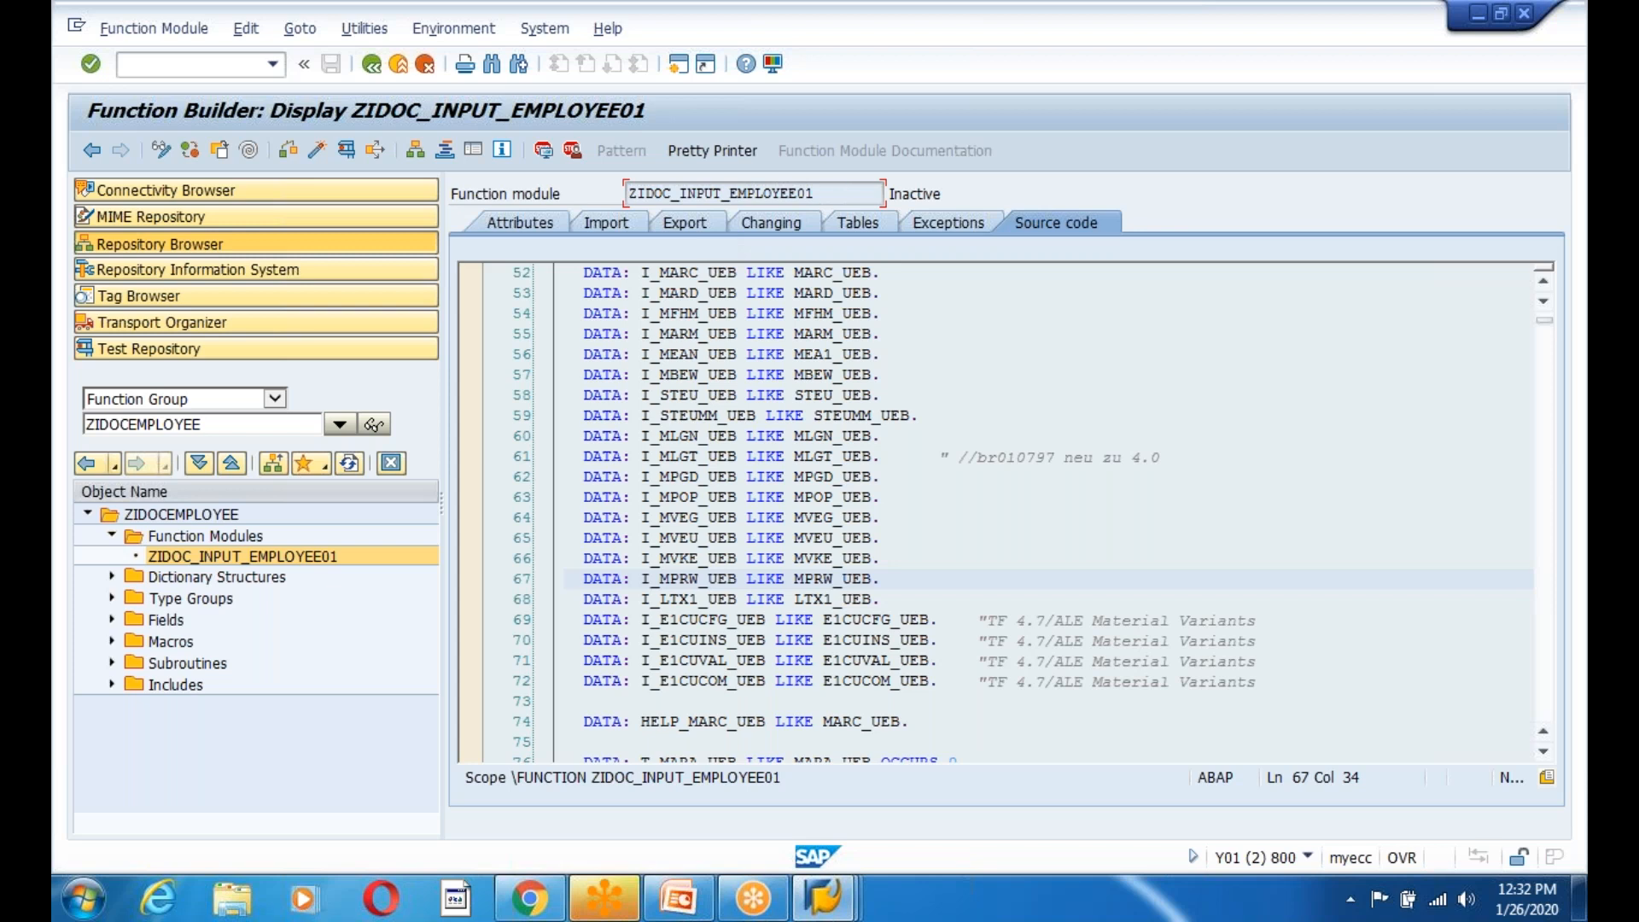
Close the ABAP Keyword Documentation window from the SAP taskbar thumbnails.
{"action": "left_click", "coordinate": [824, 900]}
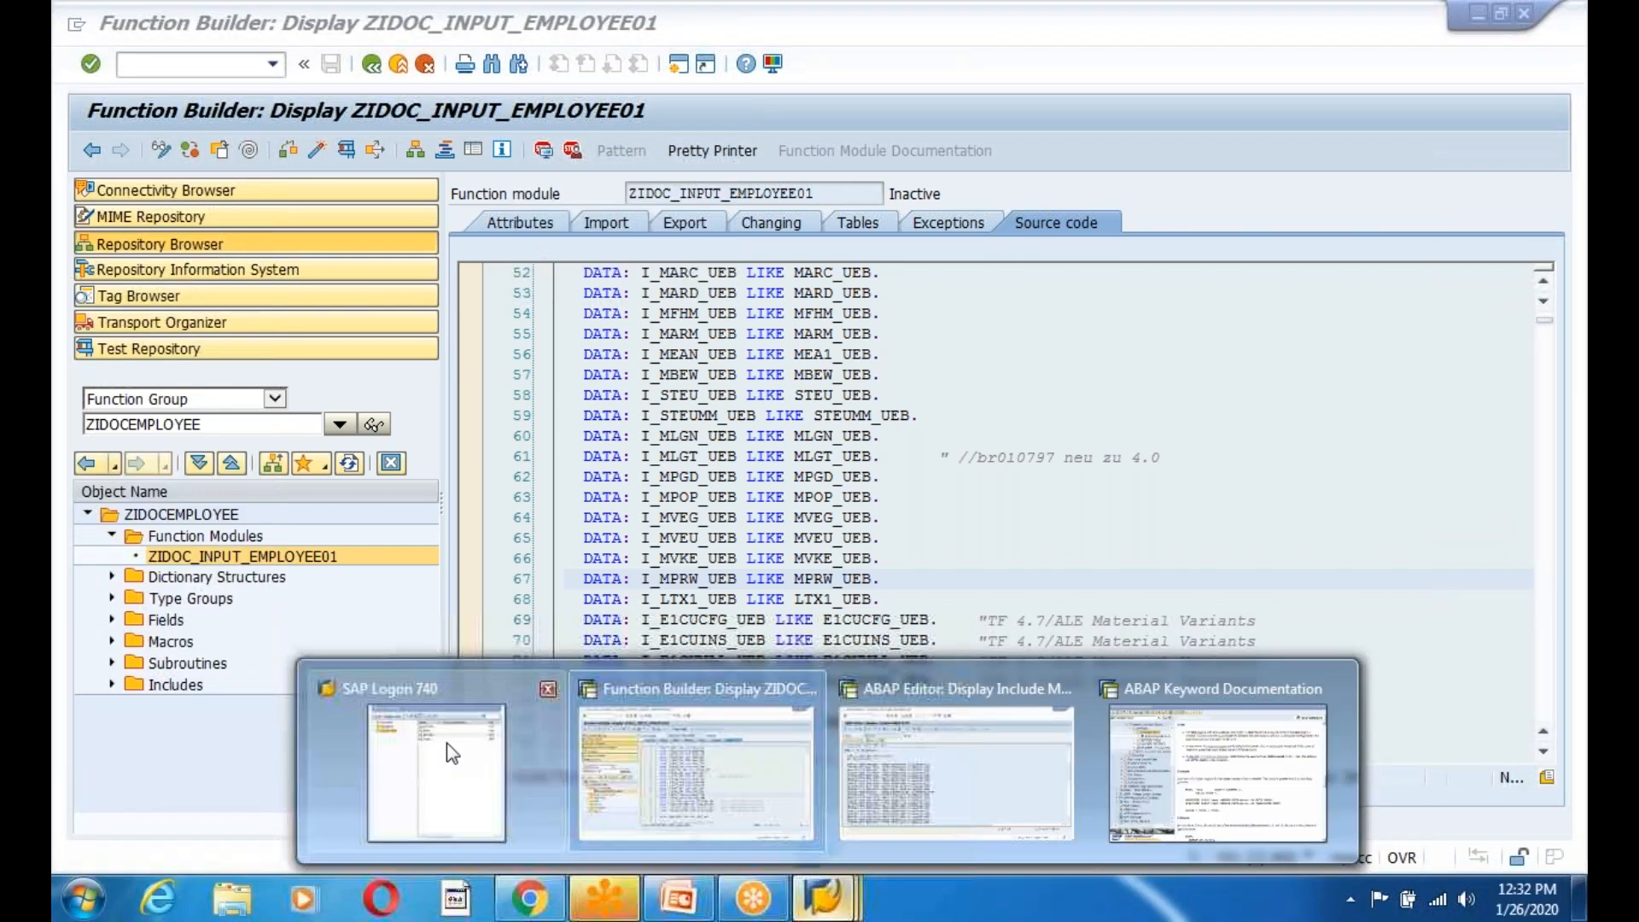
{"action": "left_click", "coordinate": [447, 742]}
{"action": "mouse_move", "coordinate": [824, 901]}
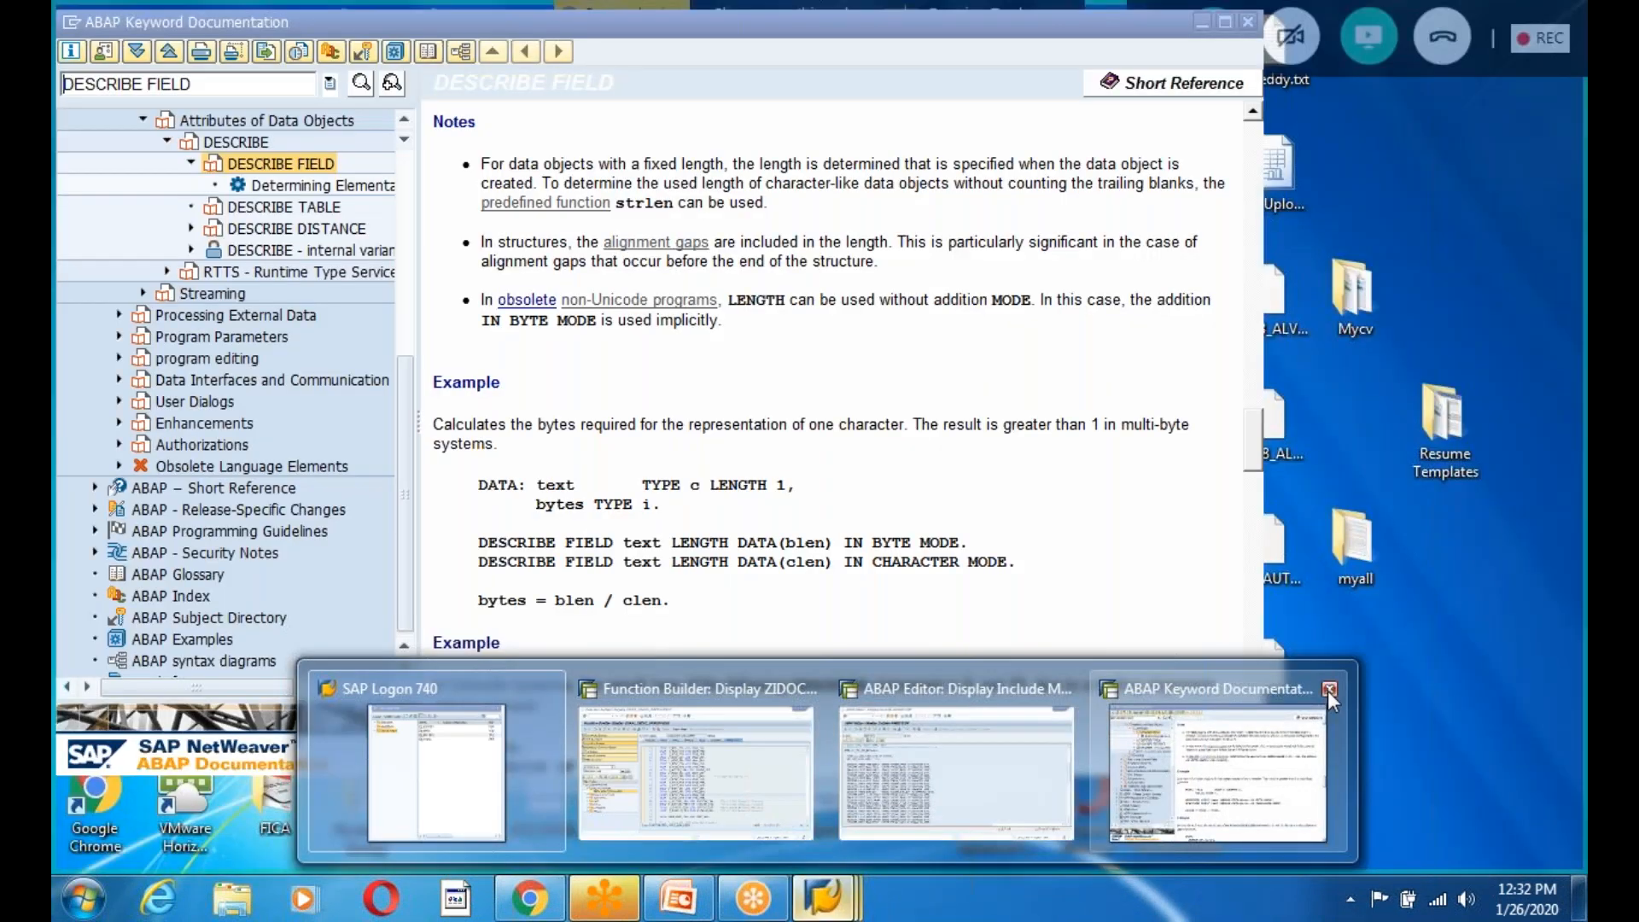
{"action": "left_click", "coordinate": [1328, 689]}
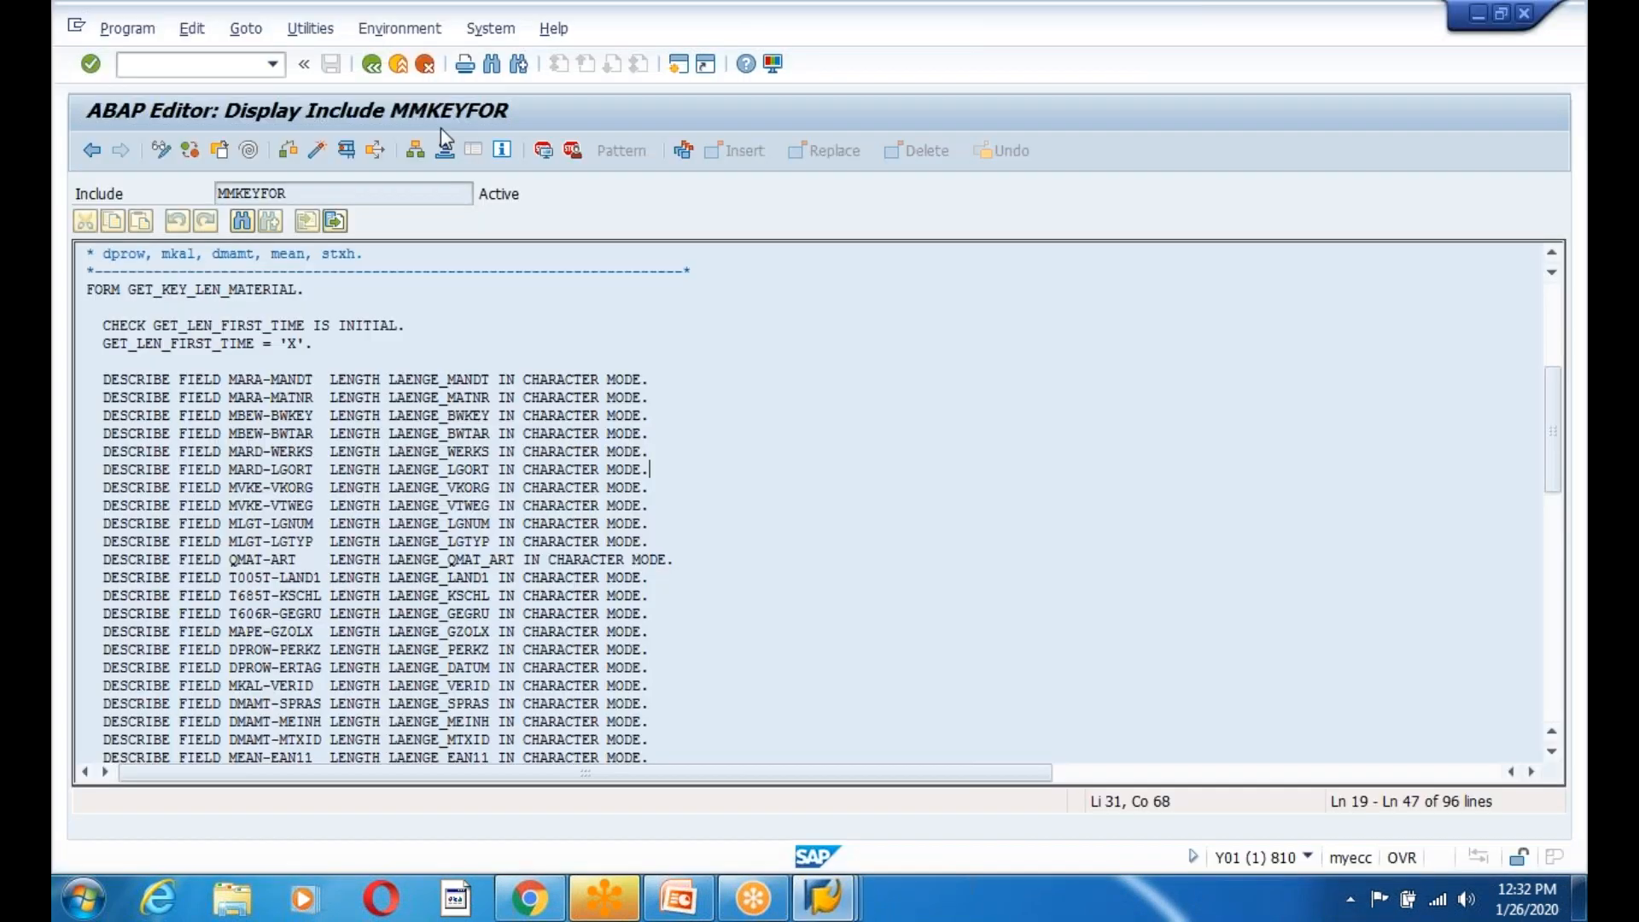
In WE42, add process code ZEMPC described 'Inboudn Process Code fro EMpoyee and Company'.
{"action": "left_click", "coordinate": [371, 64]}
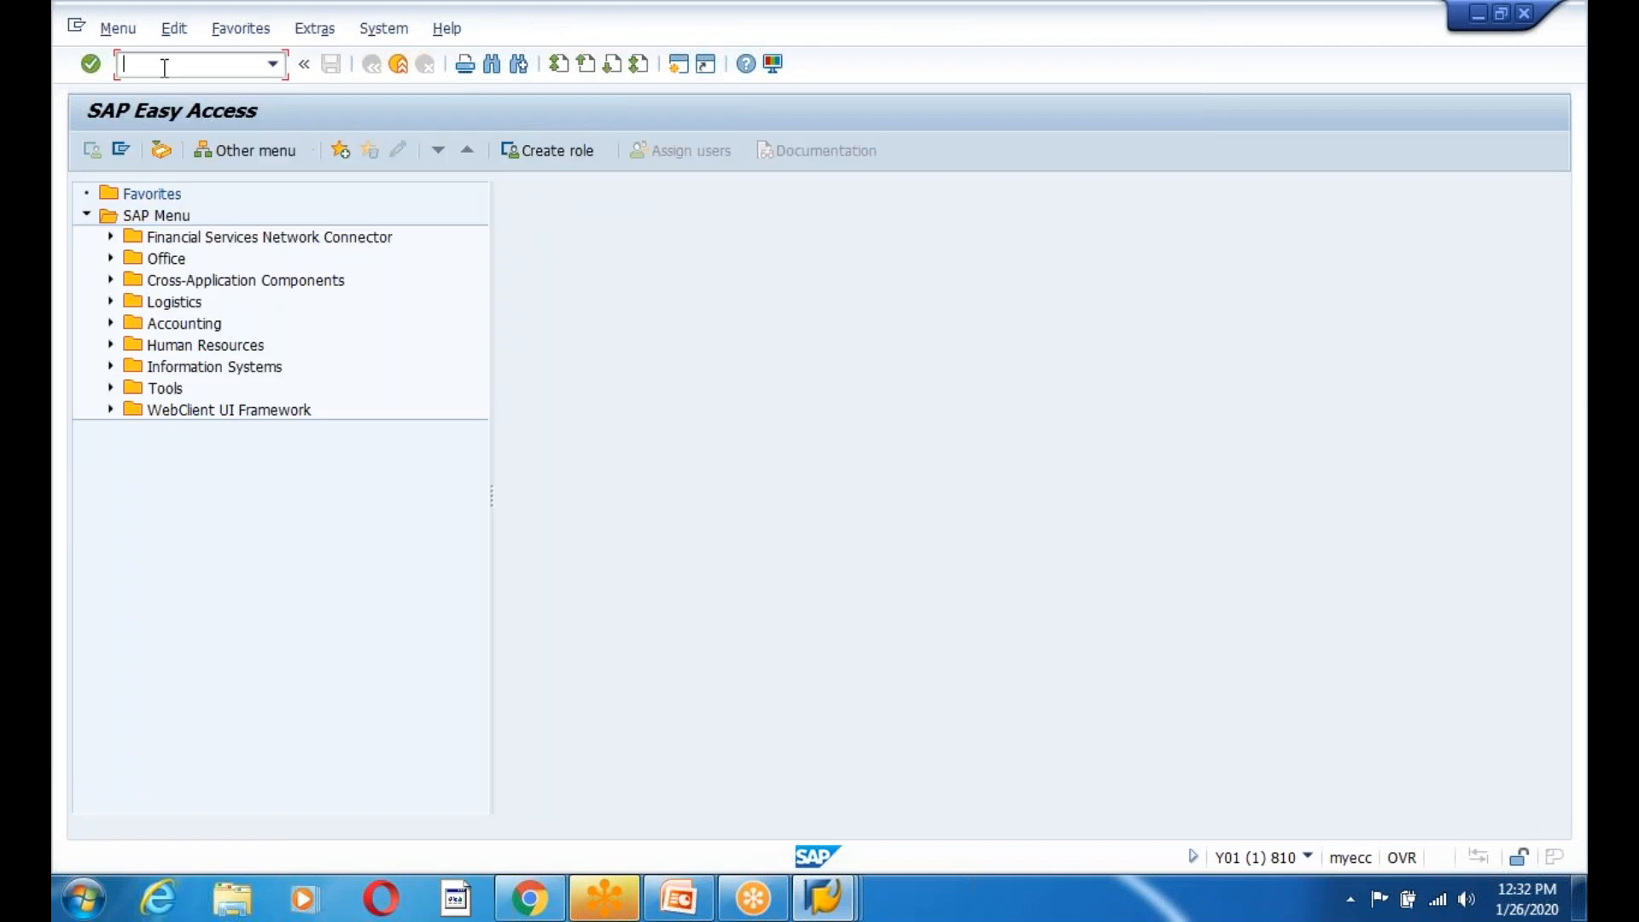
{"action": "type", "text": "we42"}
{"action": "key", "text": "Return"}
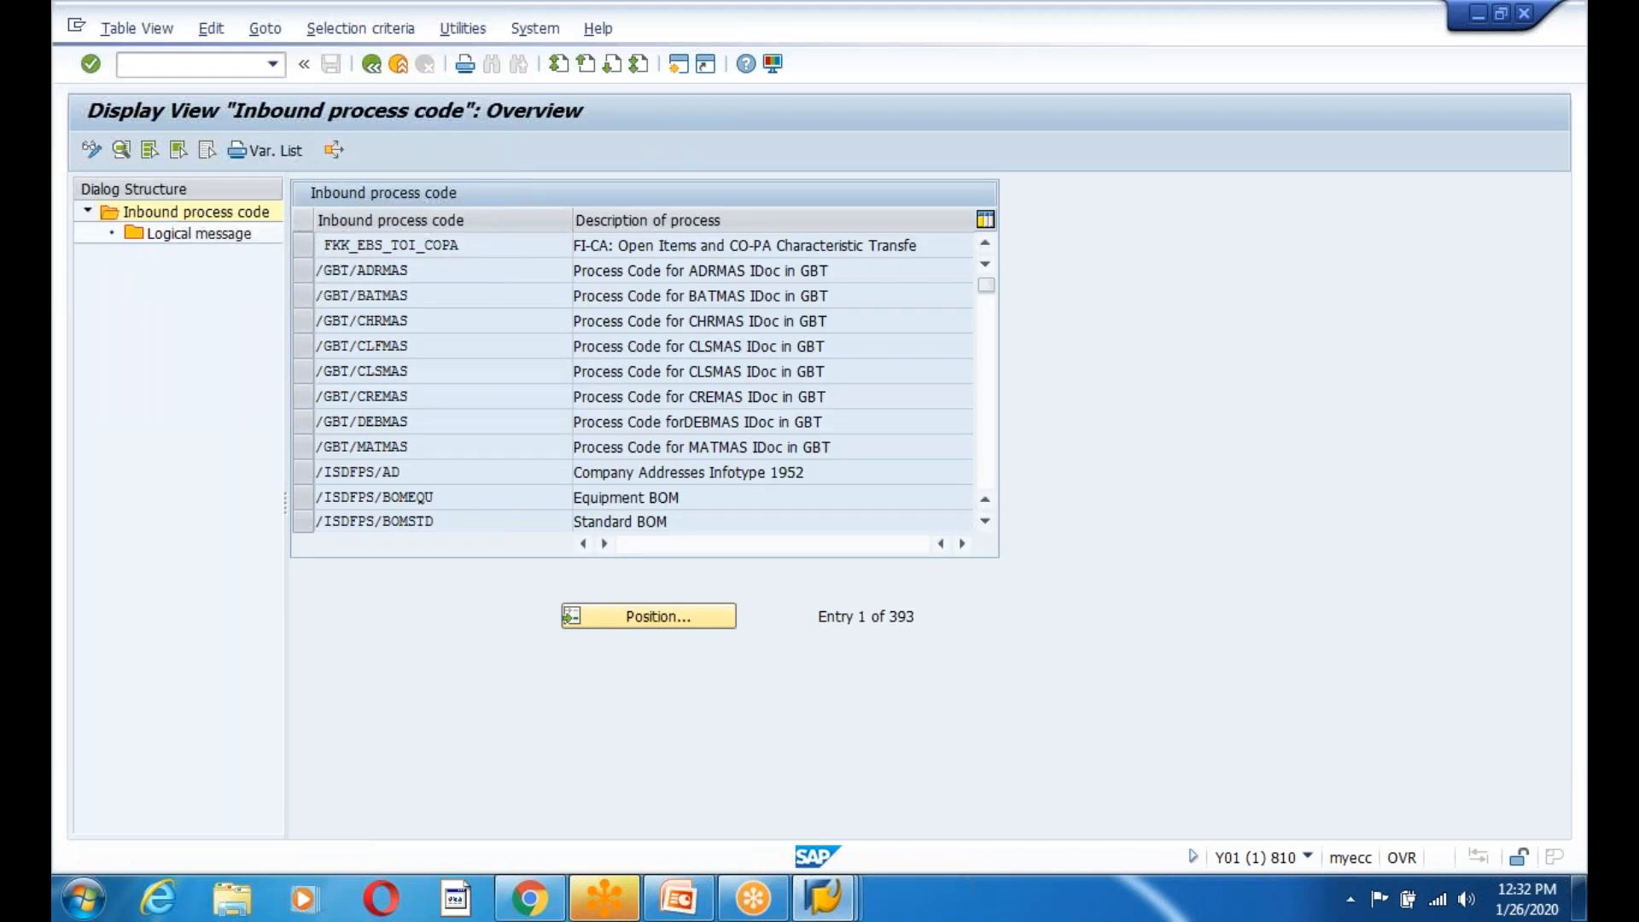
{"action": "left_click", "coordinate": [91, 150]}
{"action": "left_click", "coordinate": [174, 152]}
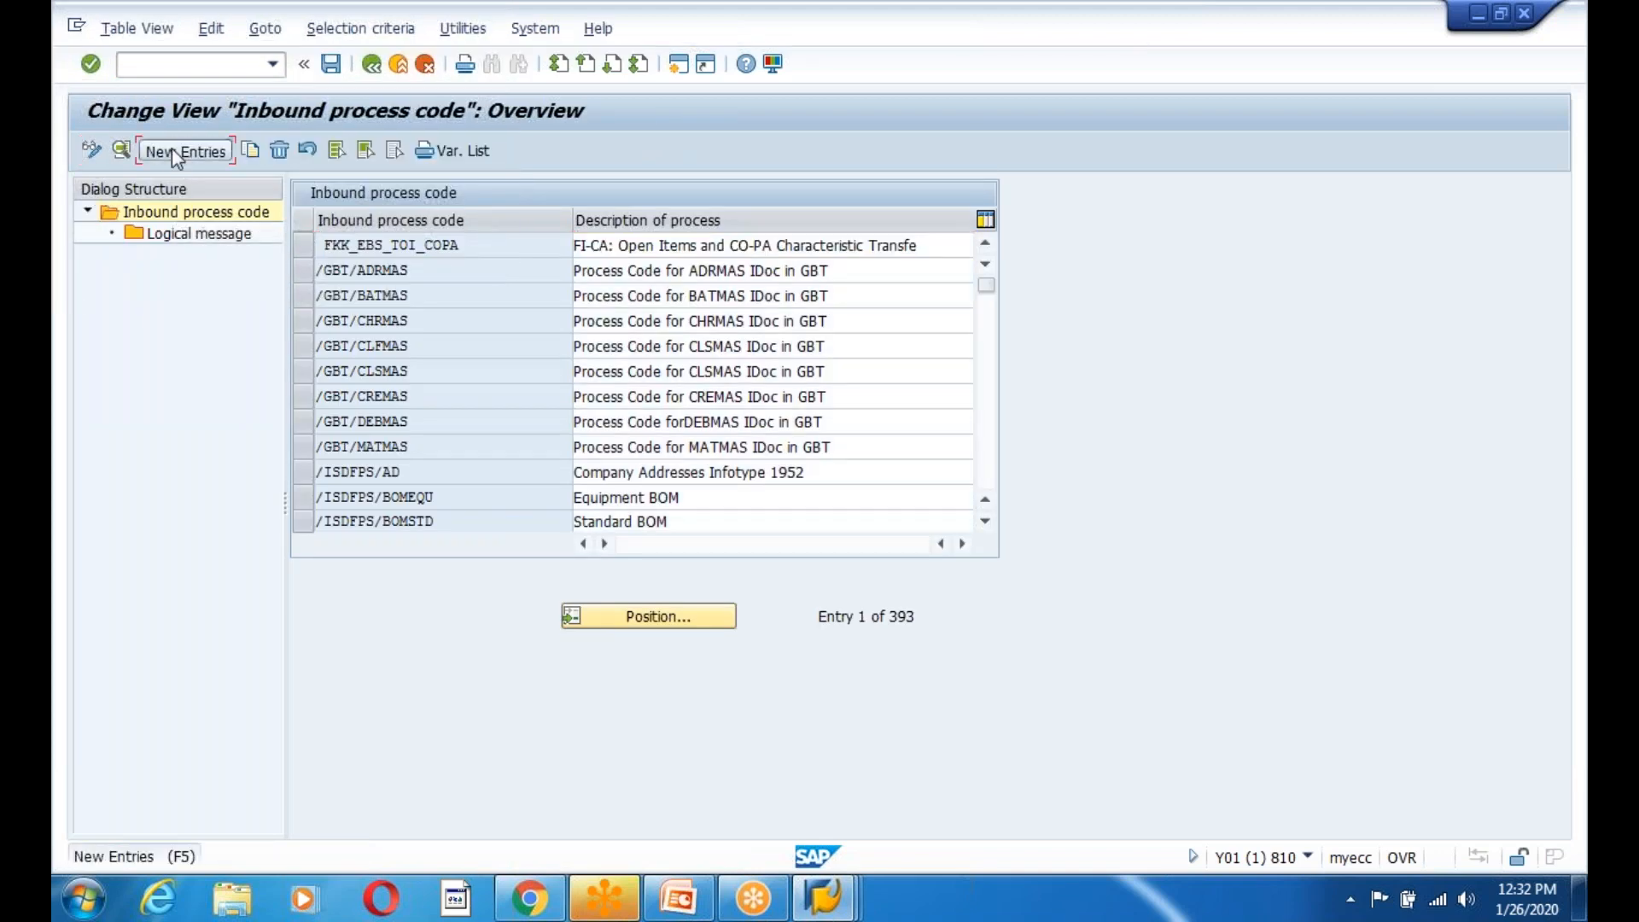
{"action": "type", "text": "ZEMP"}
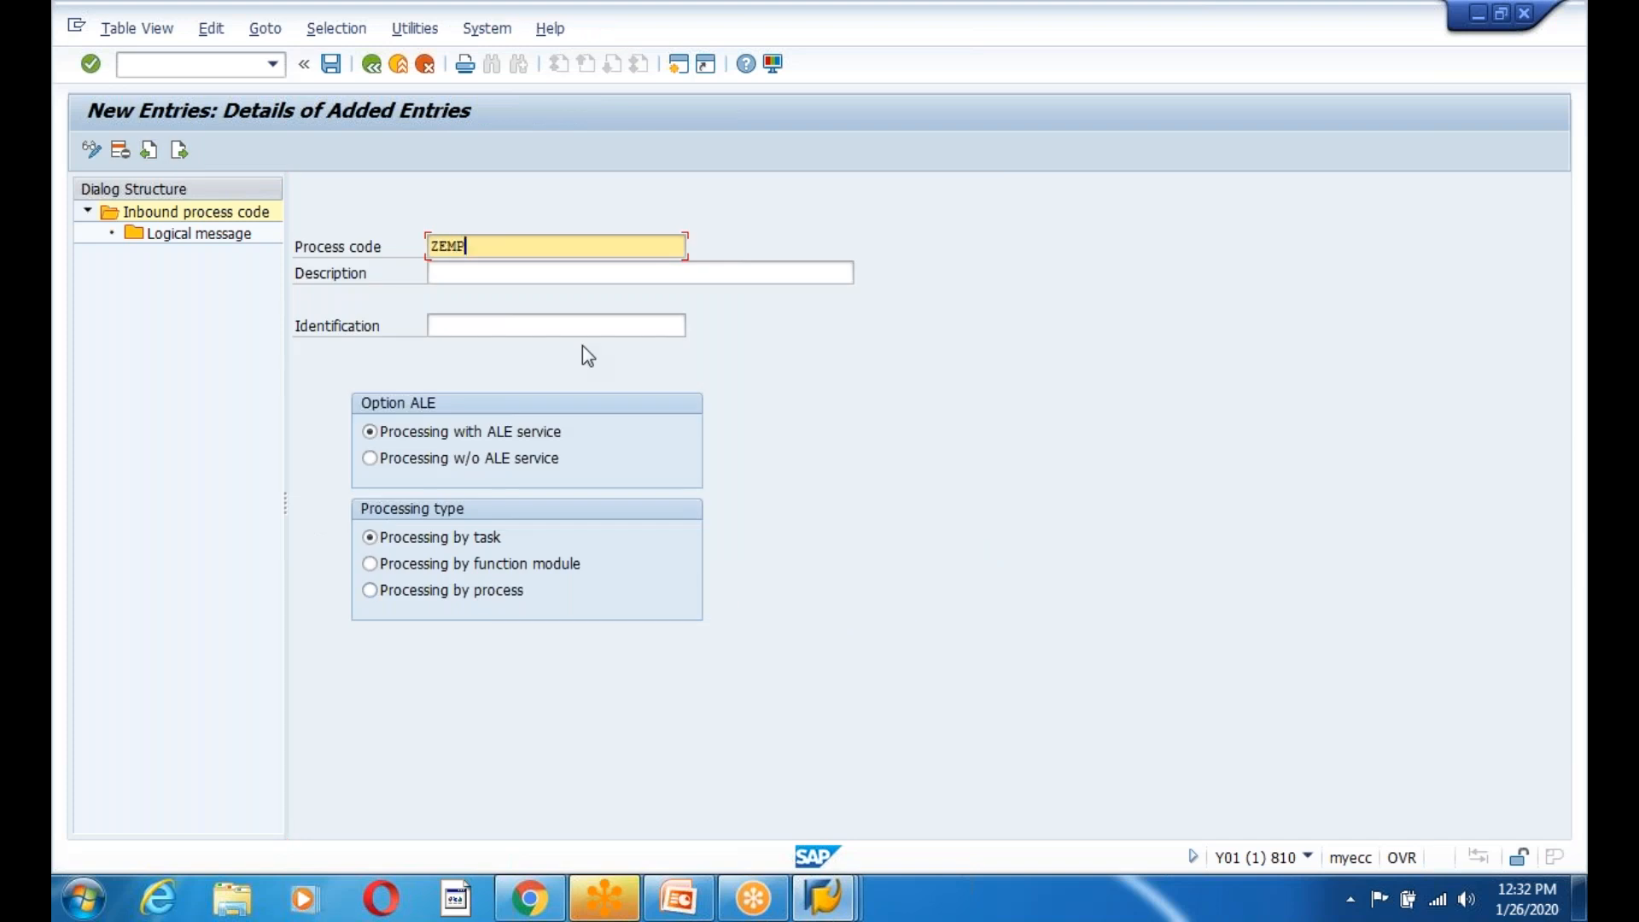
{"action": "type", "text": "C"}
{"action": "left_click", "coordinate": [497, 282]}
{"action": "type", "text": "Inb"}
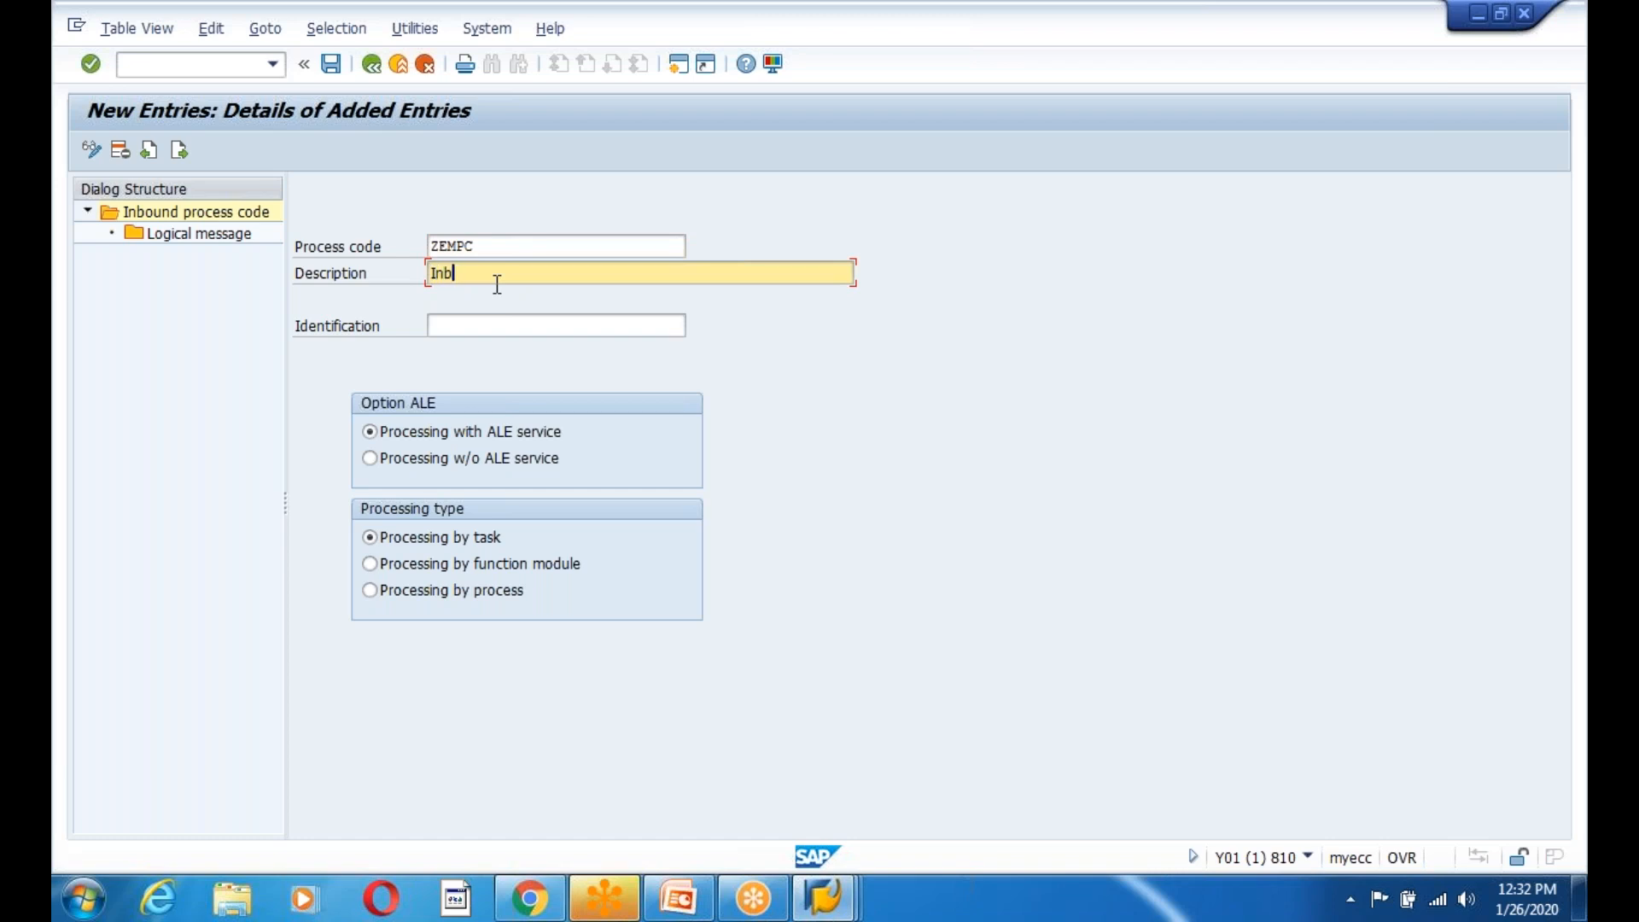
{"action": "type", "text": "oudn Process Code fro EMpoyee and Company"}
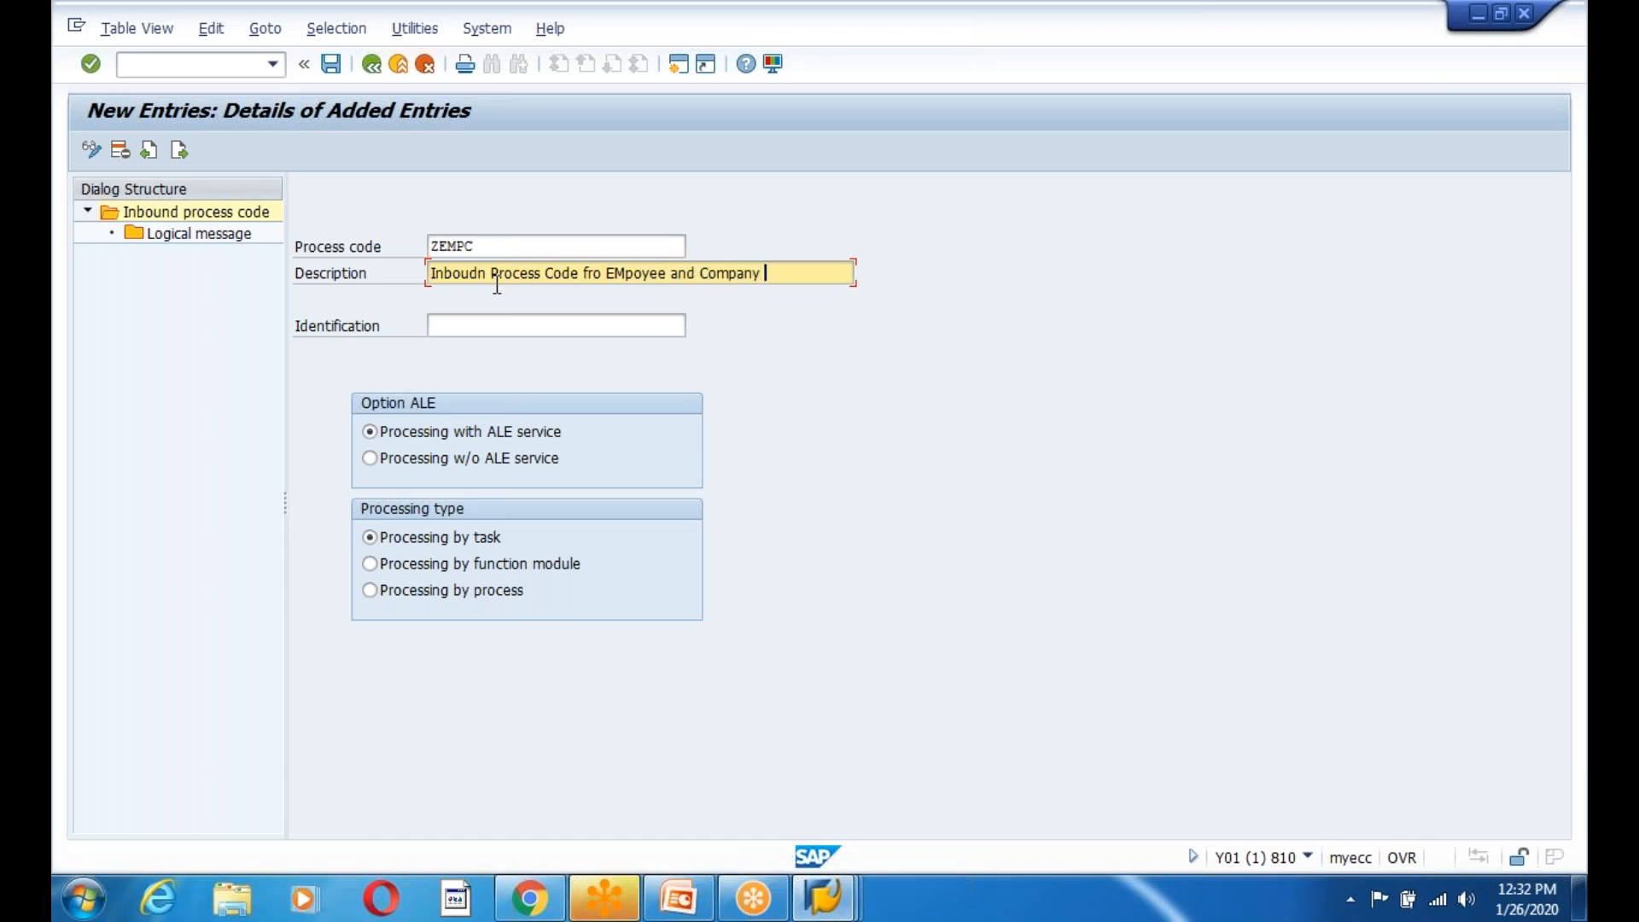
Save ZEMPC, confirming the customizing request and the logical message reminder.
{"action": "left_click", "coordinate": [458, 330]}
{"action": "left_click", "coordinate": [331, 64]}
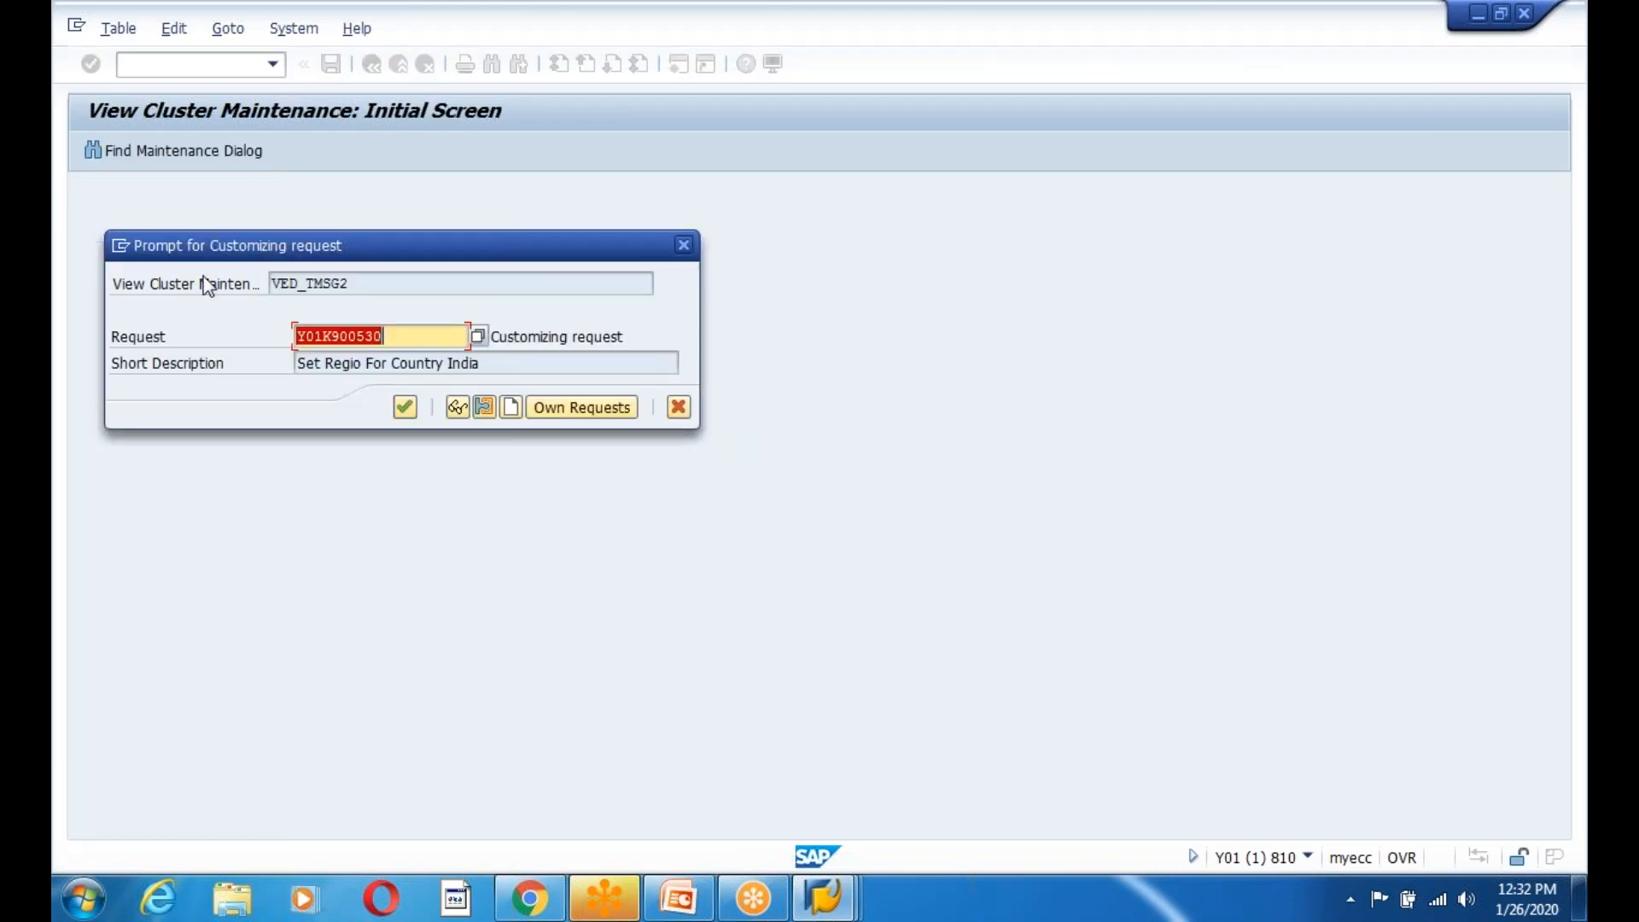
{"action": "left_click", "coordinate": [401, 408]}
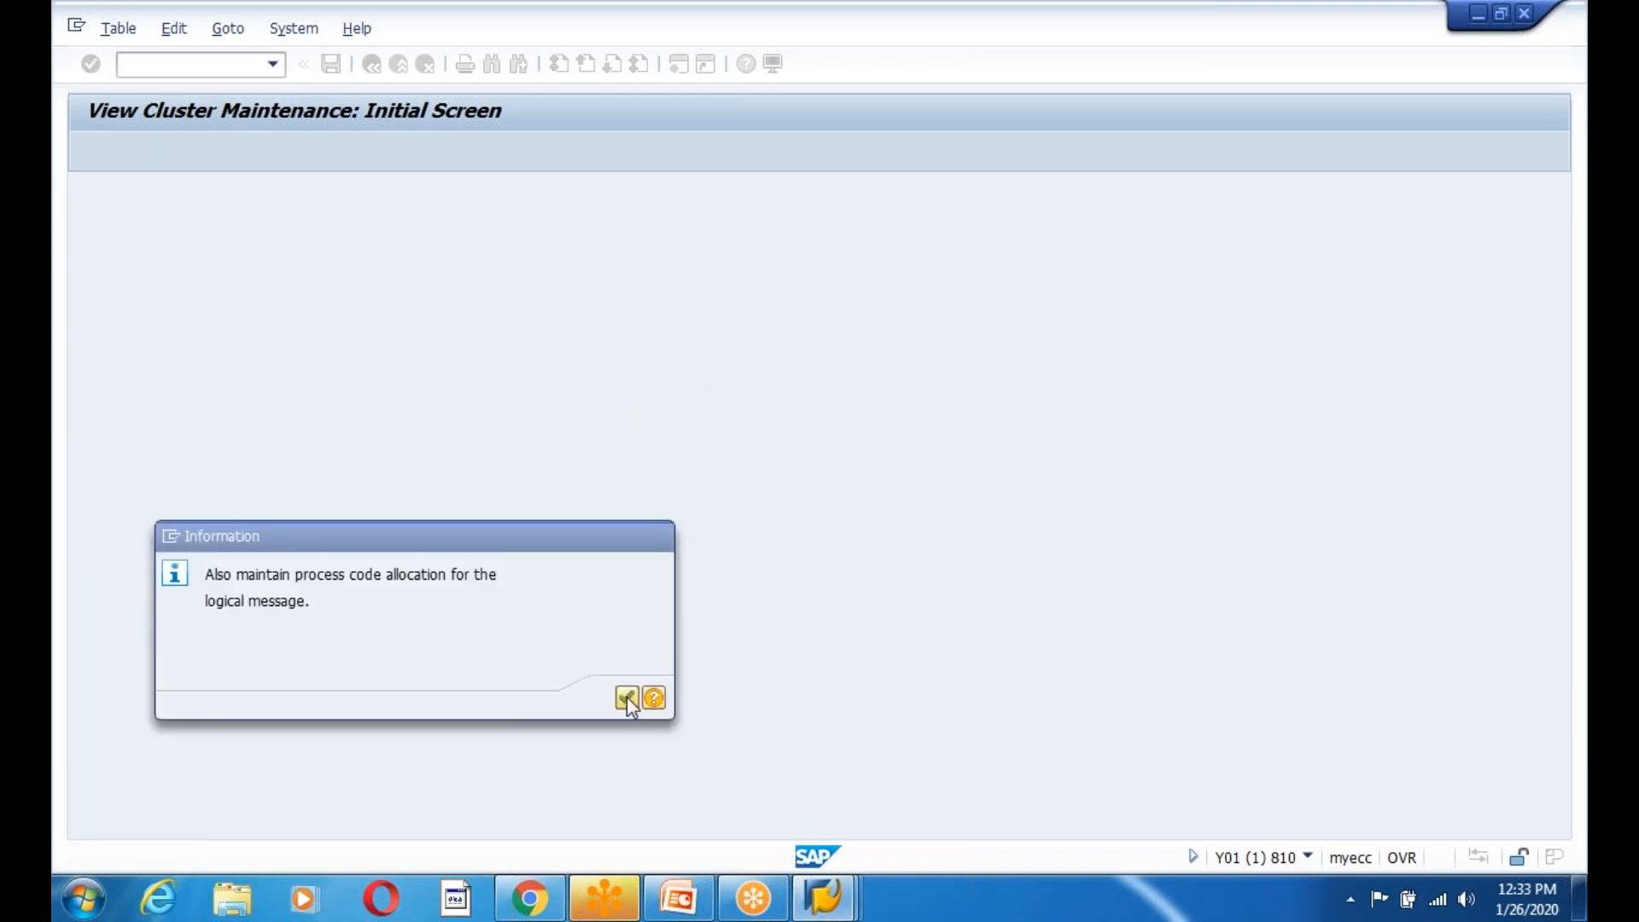
{"action": "left_click", "coordinate": [627, 698]}
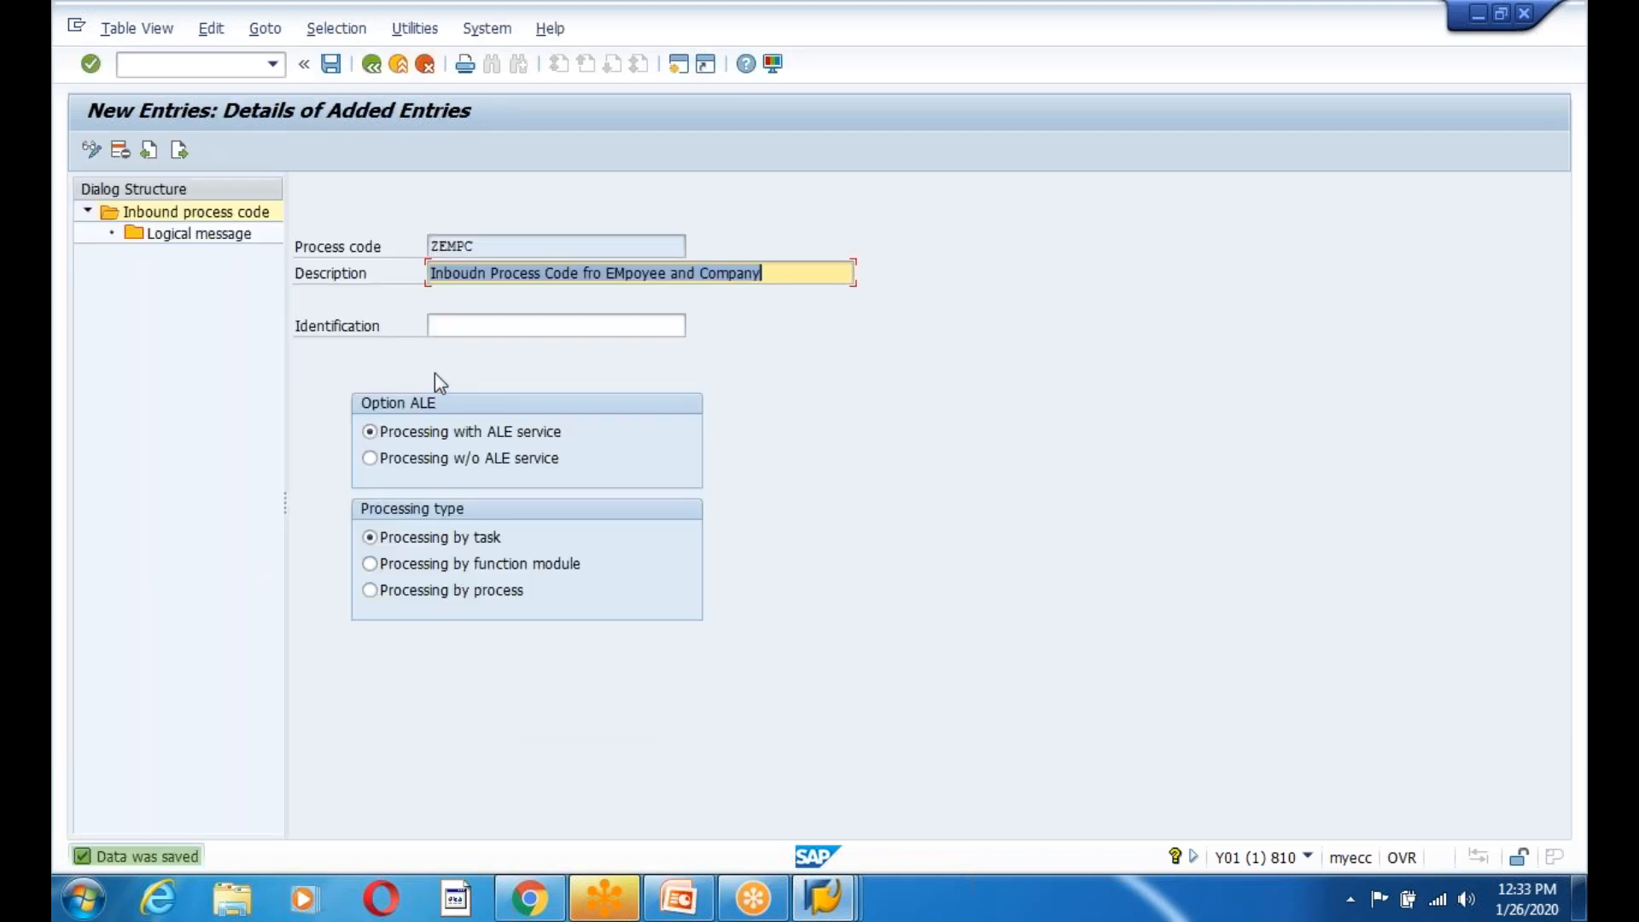
{"action": "key", "text": "Tab"}
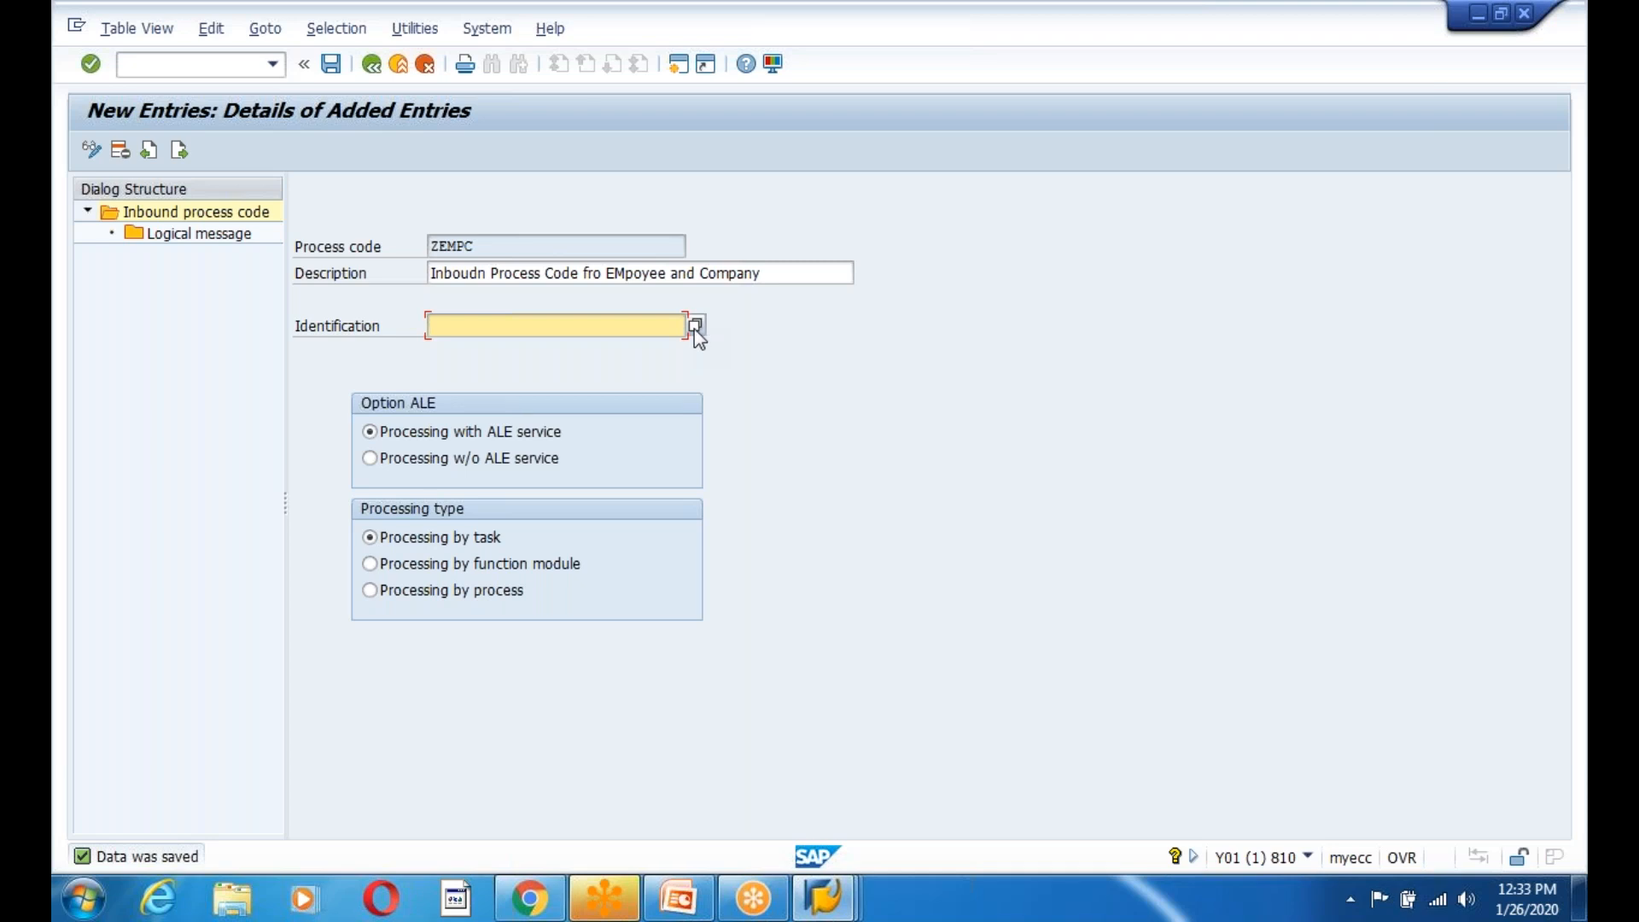
Set ZEMPC to 'Processing by function module'.
{"action": "left_click", "coordinate": [694, 329]}
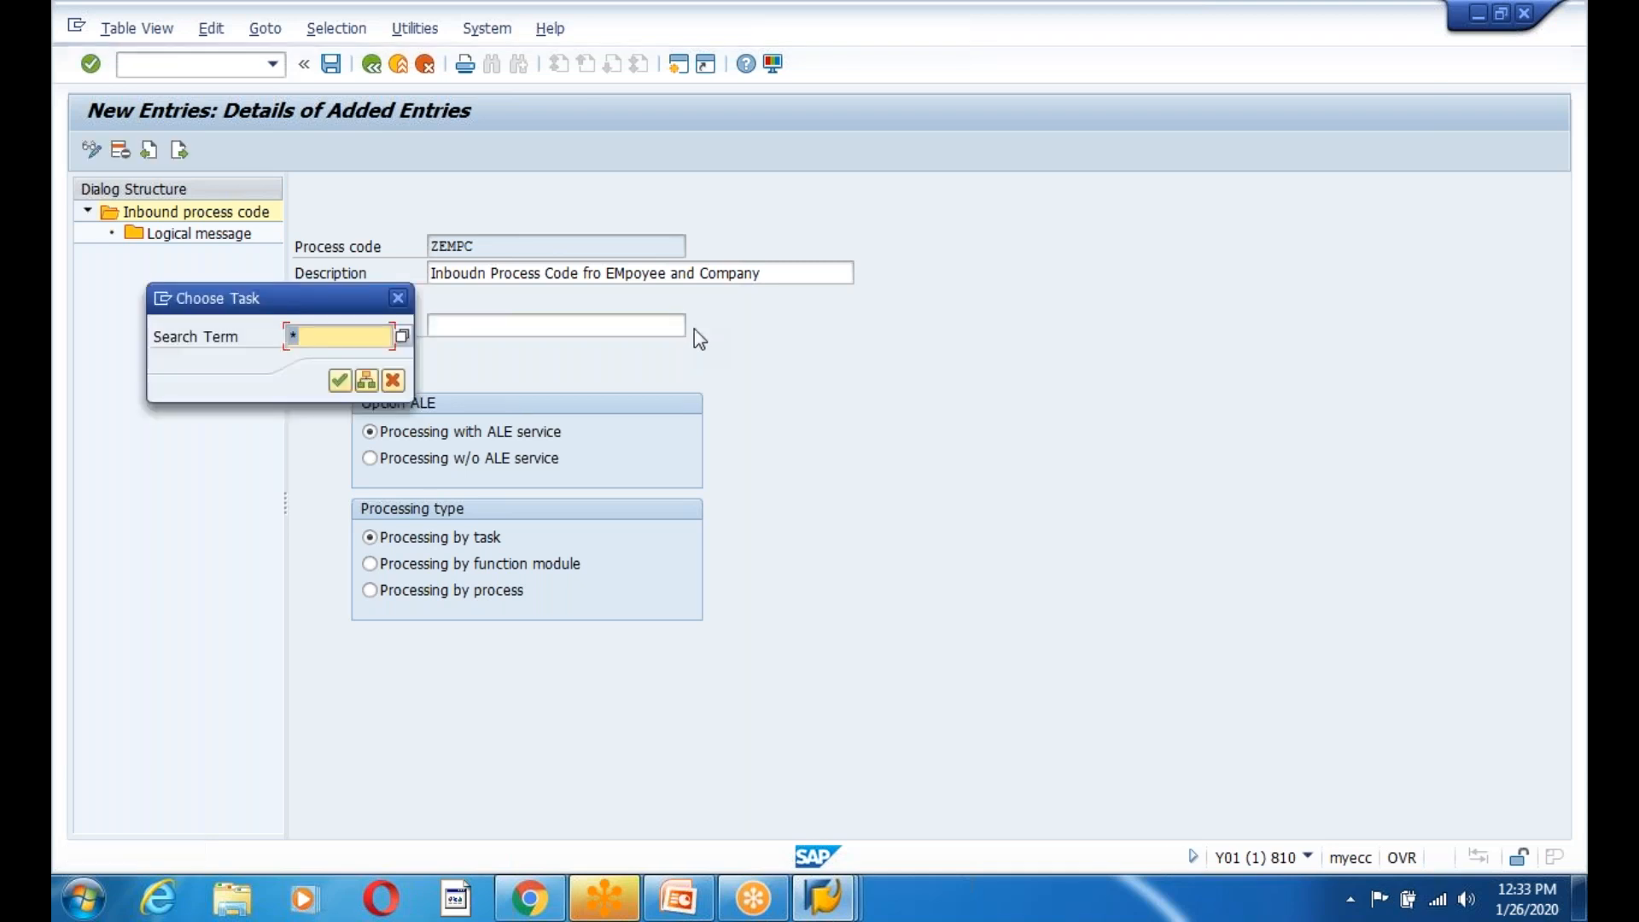
{"action": "left_click", "coordinate": [398, 297]}
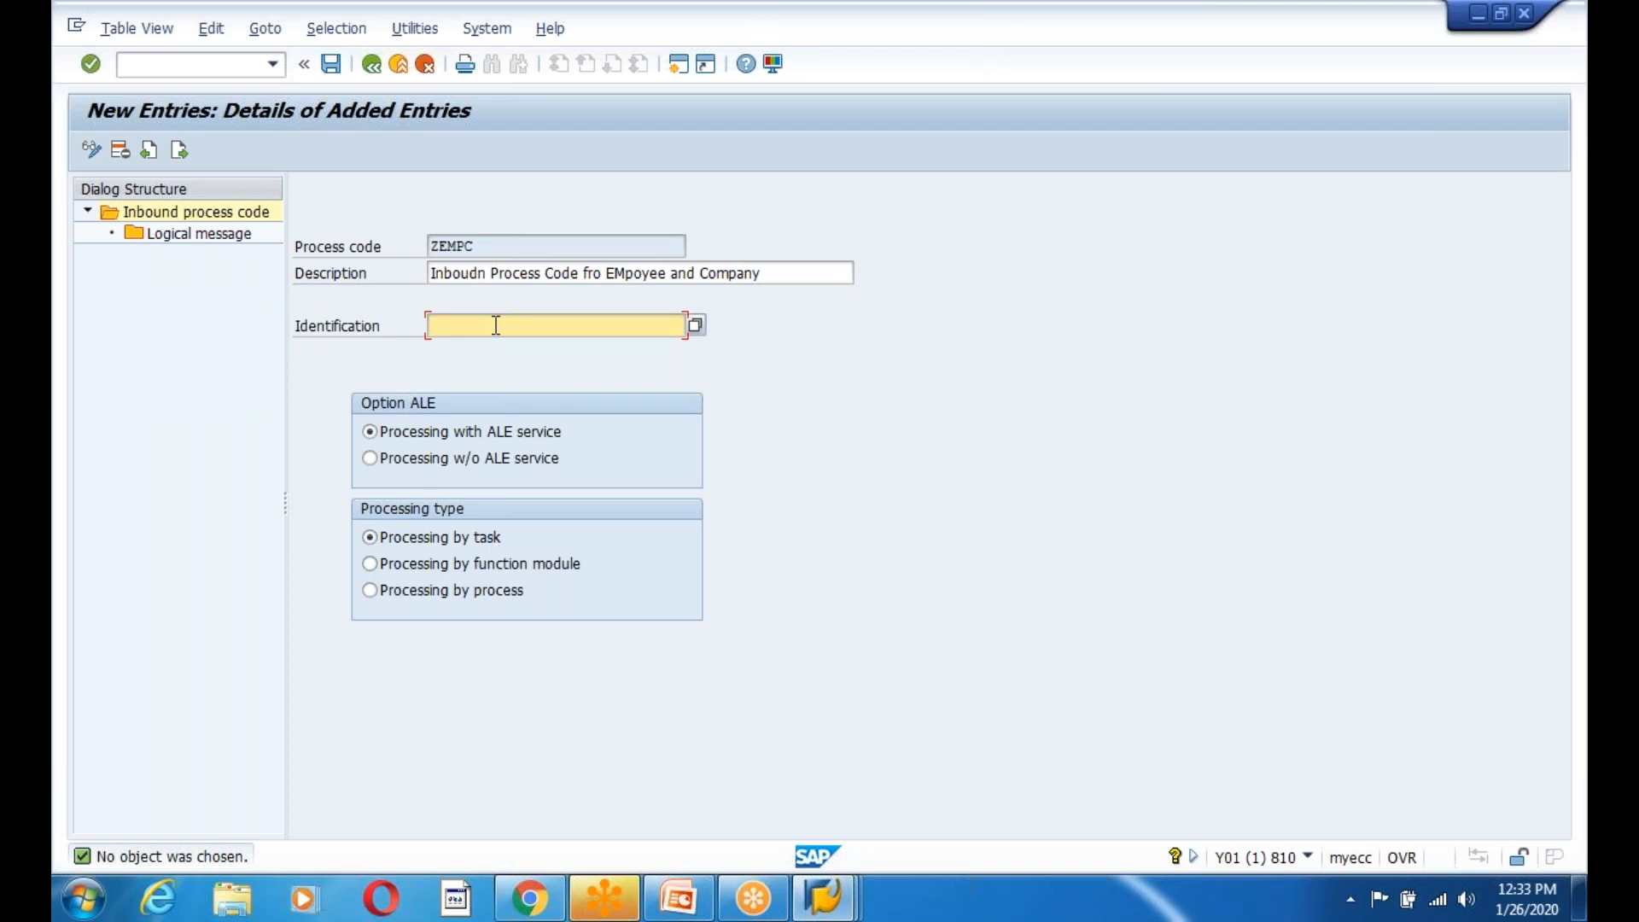
{"action": "left_click_drag", "start_coordinate": [479, 246], "coordinate": [429, 246]}
{"action": "left_click", "coordinate": [429, 245]}
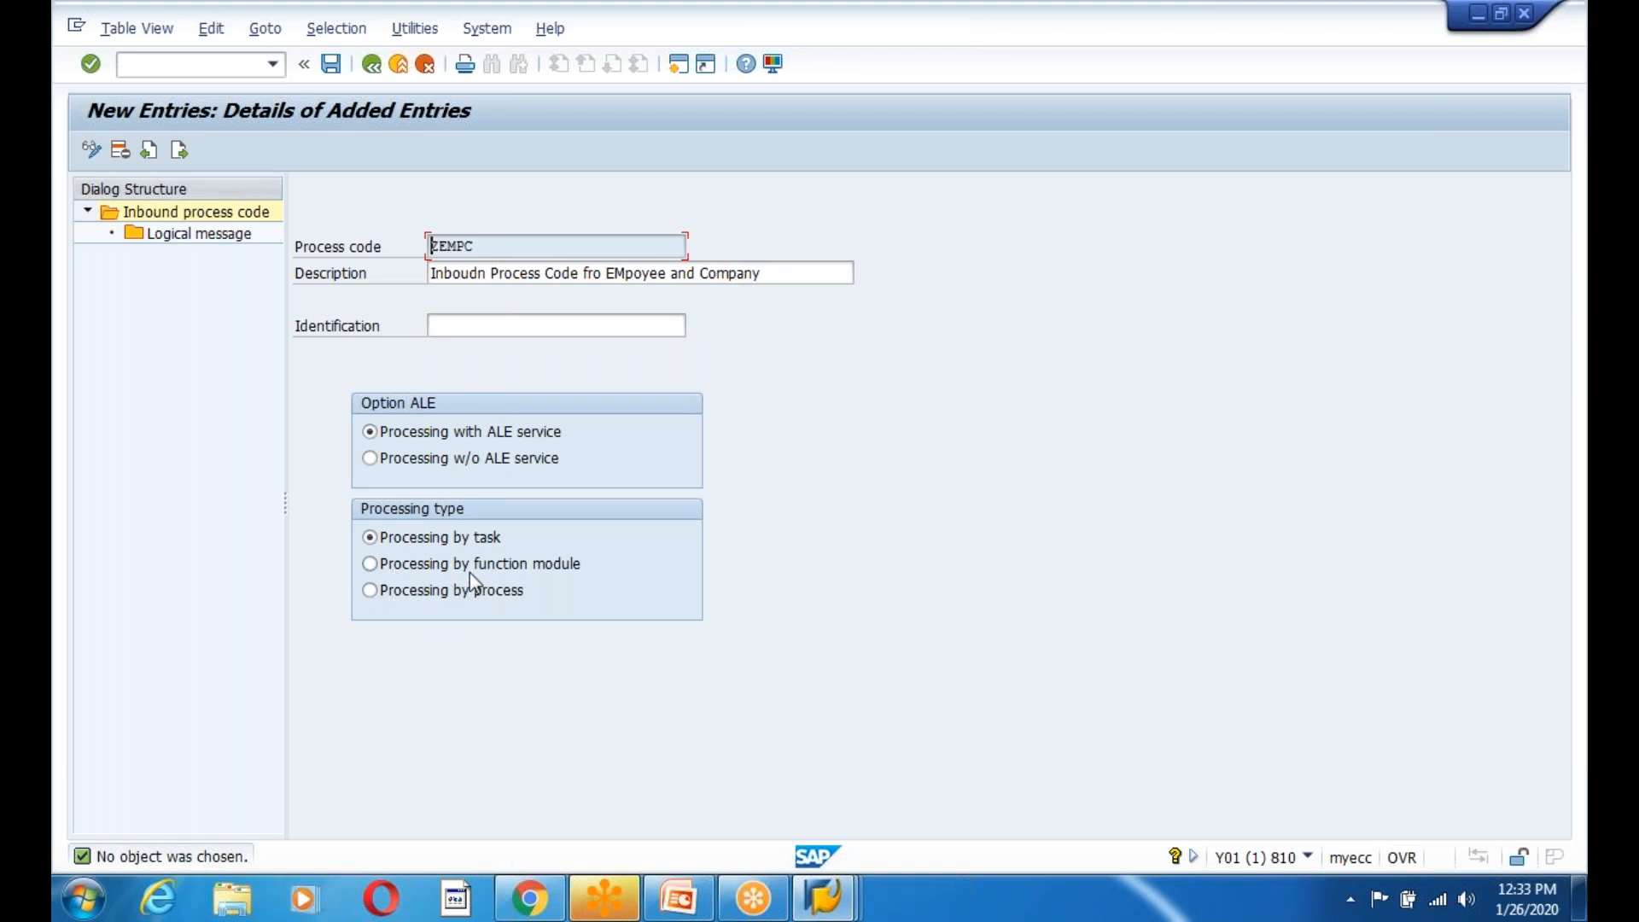
{"action": "left_click", "coordinate": [370, 564]}
Copy ZIDOC_INPUT_EMPLOYEE01 from the Function Builder and paste it into Identification.
{"action": "left_click", "coordinate": [483, 323]}
{"action": "type", "text": "Z"}
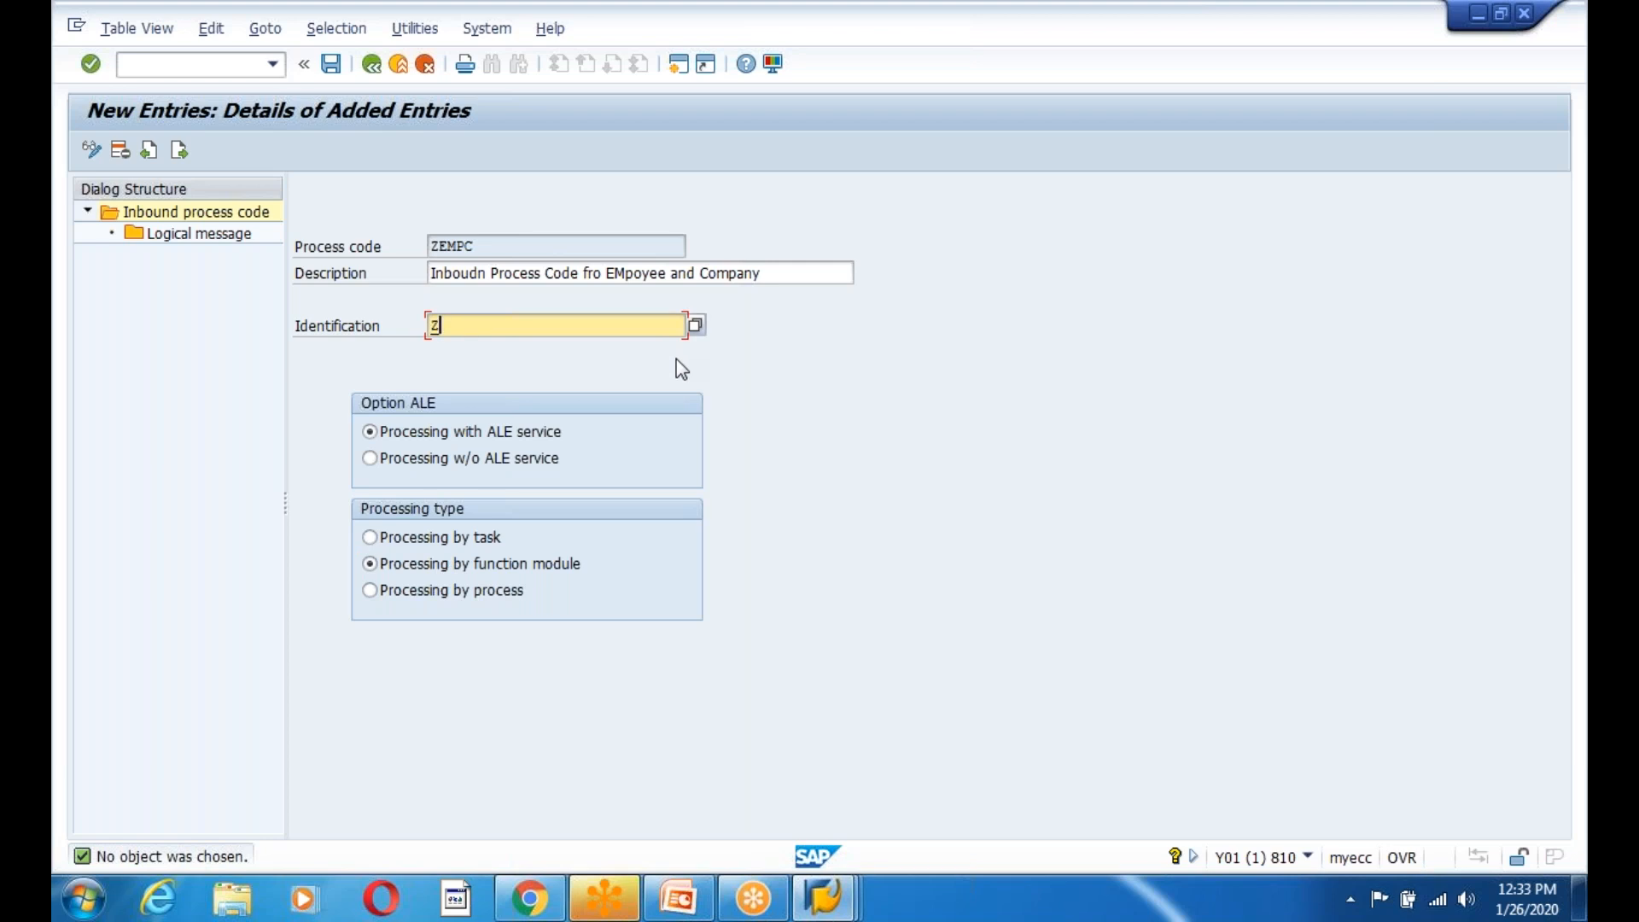
{"action": "key", "text": "alt+Tab"}
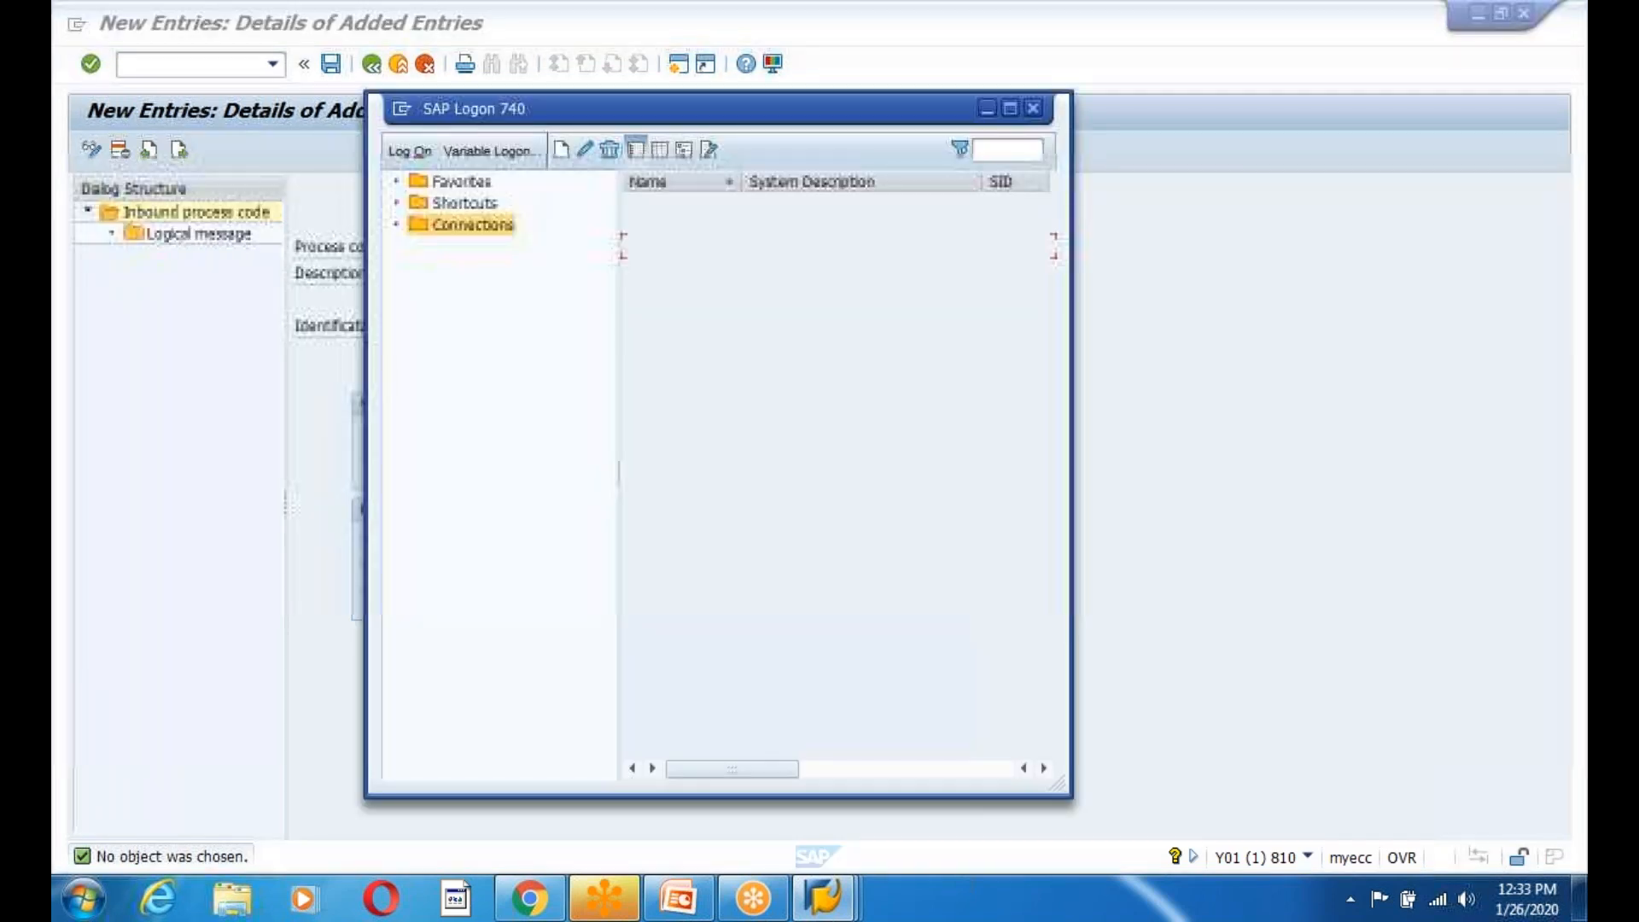
{"action": "left_click", "coordinate": [824, 896]}
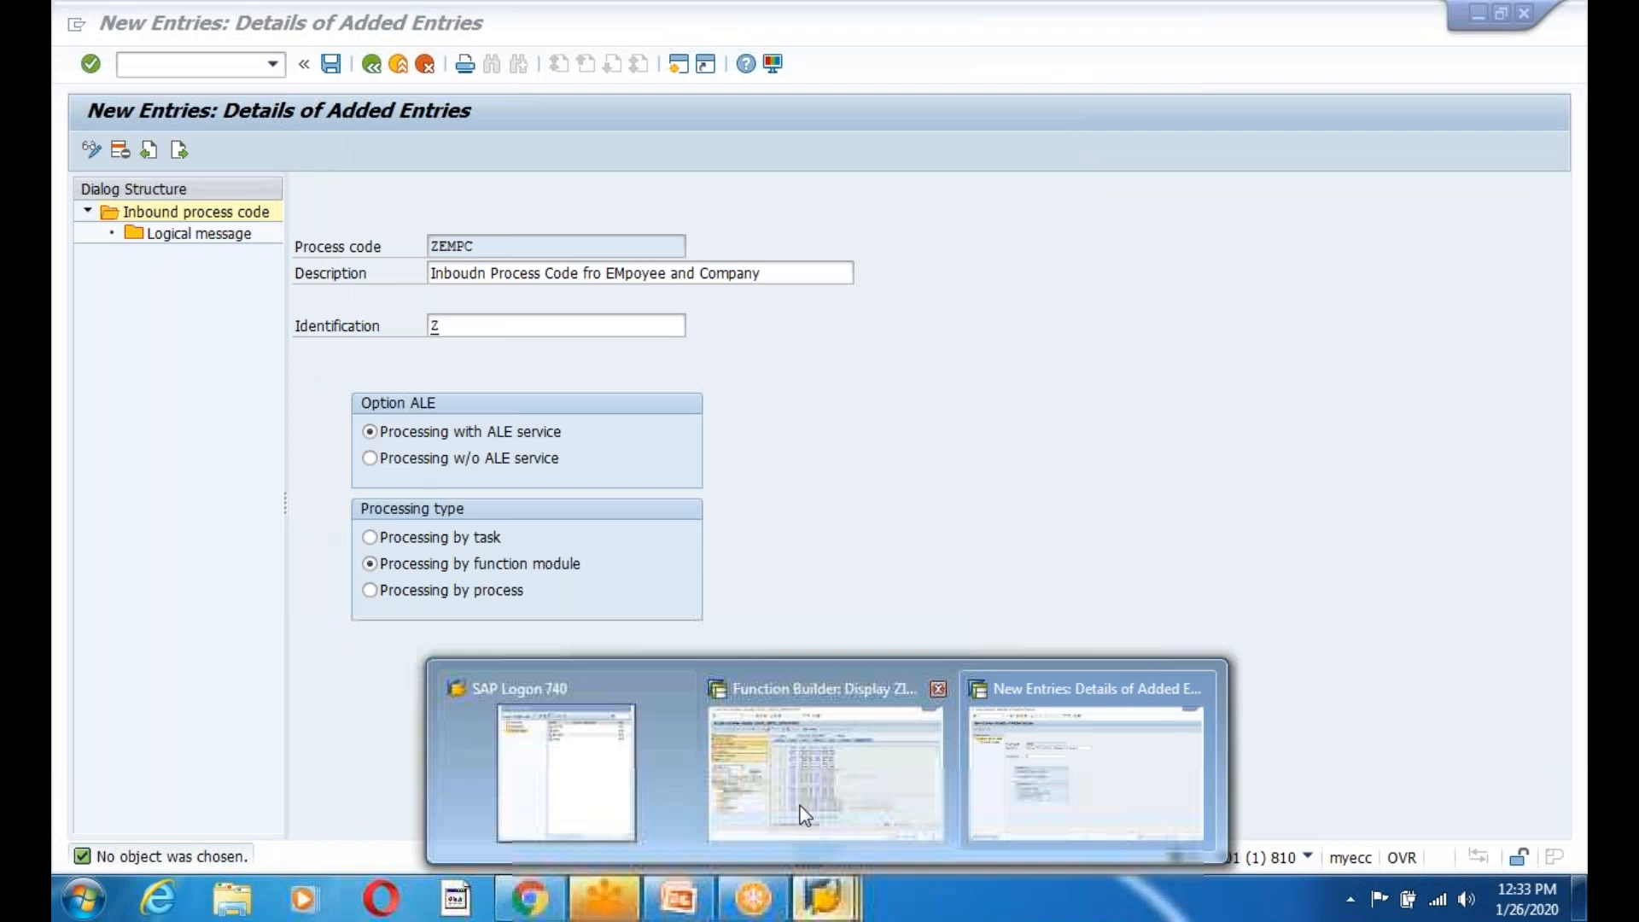
{"action": "left_click", "coordinate": [804, 815]}
{"action": "left_click_drag", "start_coordinate": [817, 194], "coordinate": [629, 194]}
{"action": "key", "text": "ctrl+c"}
{"action": "key", "text": "alt+Tab"}
{"action": "key", "text": "ctrl+v"}
{"action": "key", "text": "Return"}
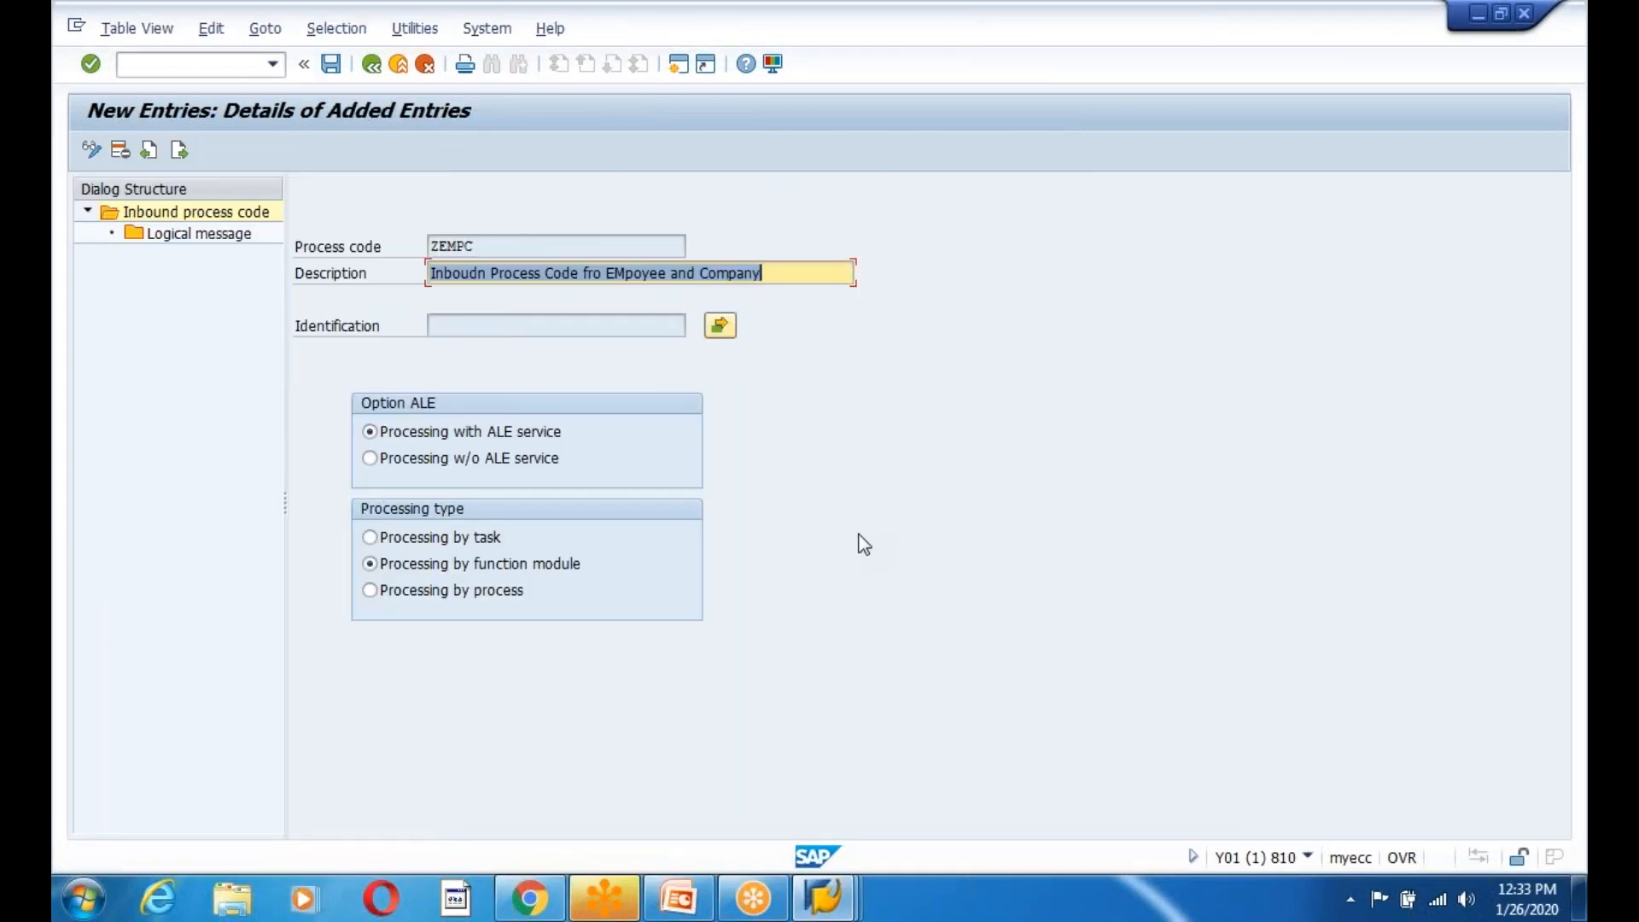
Open ZEMPC's inbound module details, acknowledging the ALE table not maintained notices.
{"action": "left_click", "coordinate": [719, 325]}
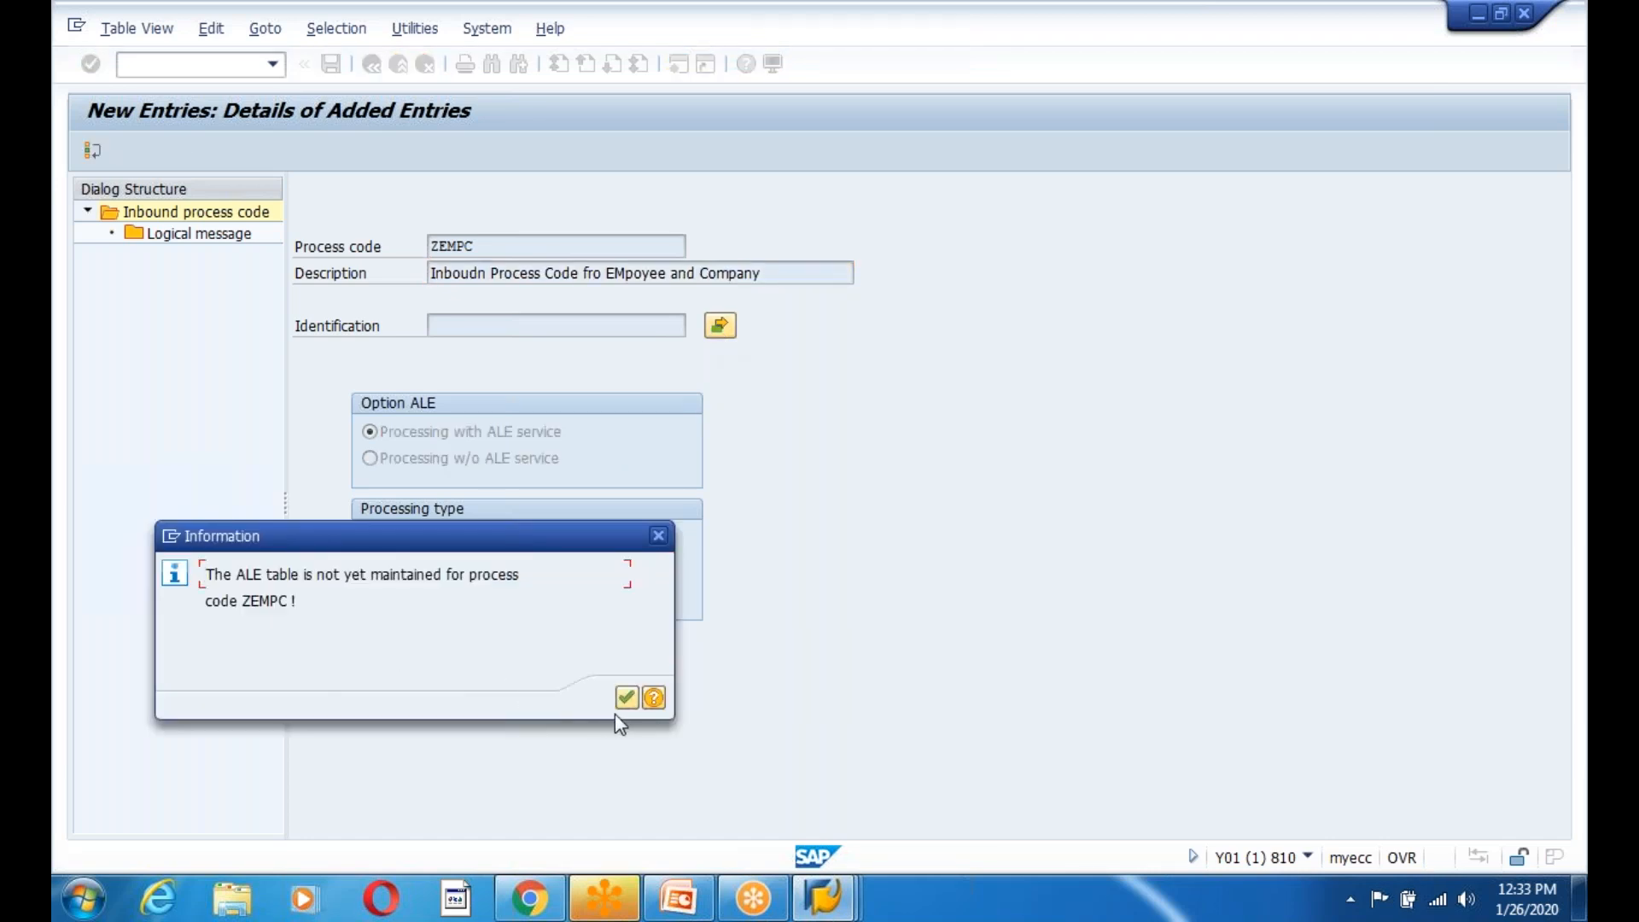
{"action": "left_click", "coordinate": [627, 698]}
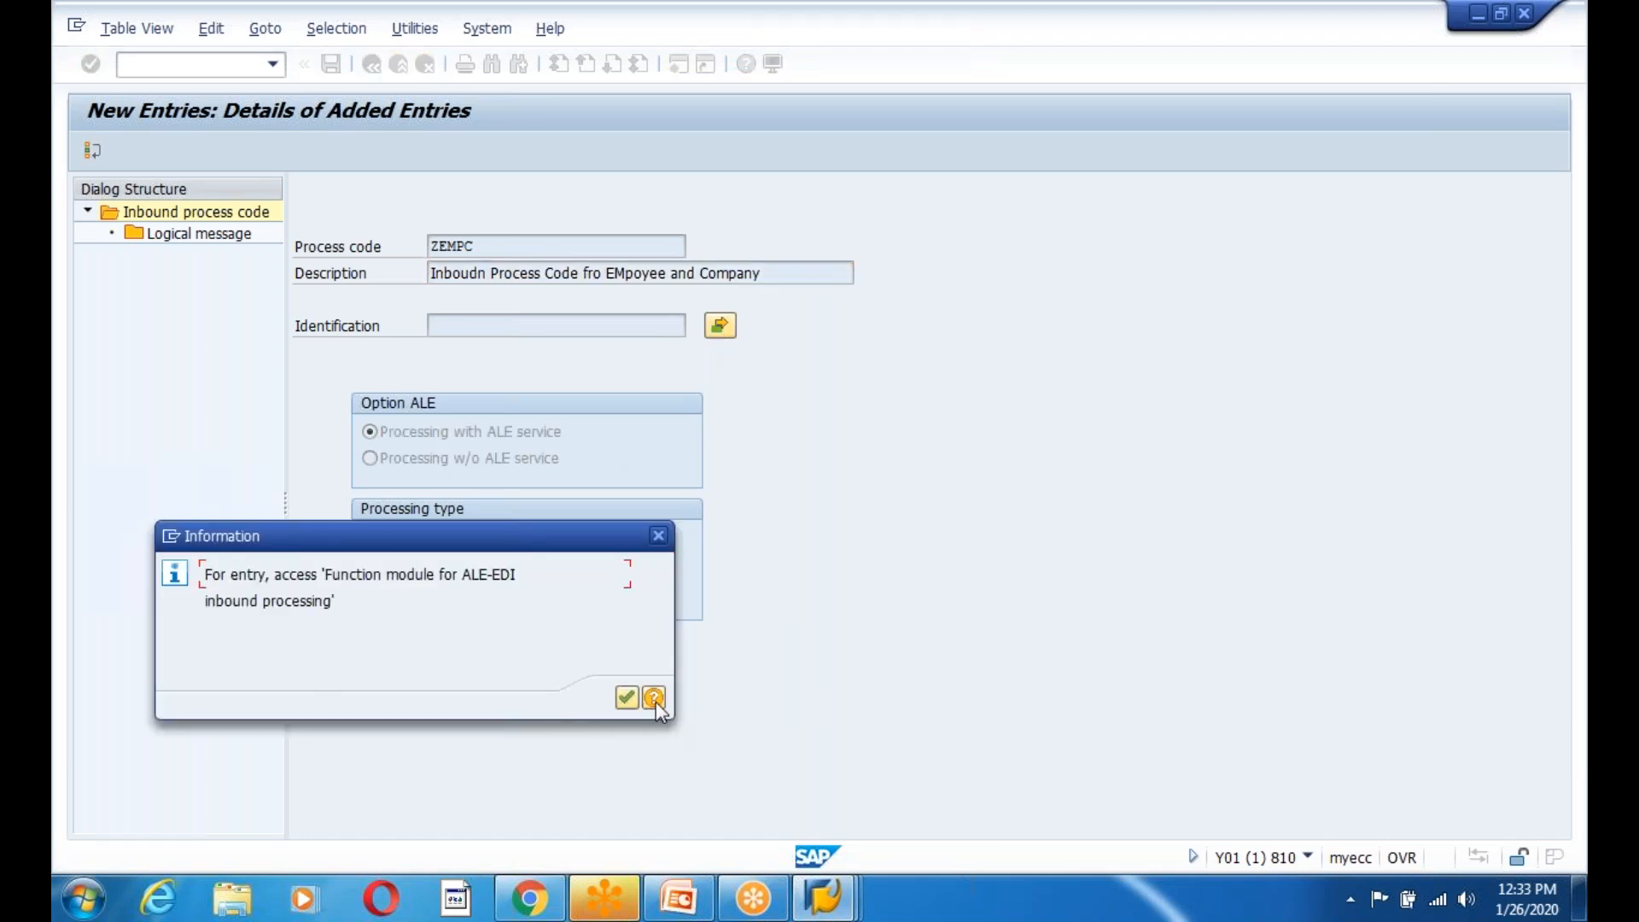
{"action": "left_click", "coordinate": [630, 699]}
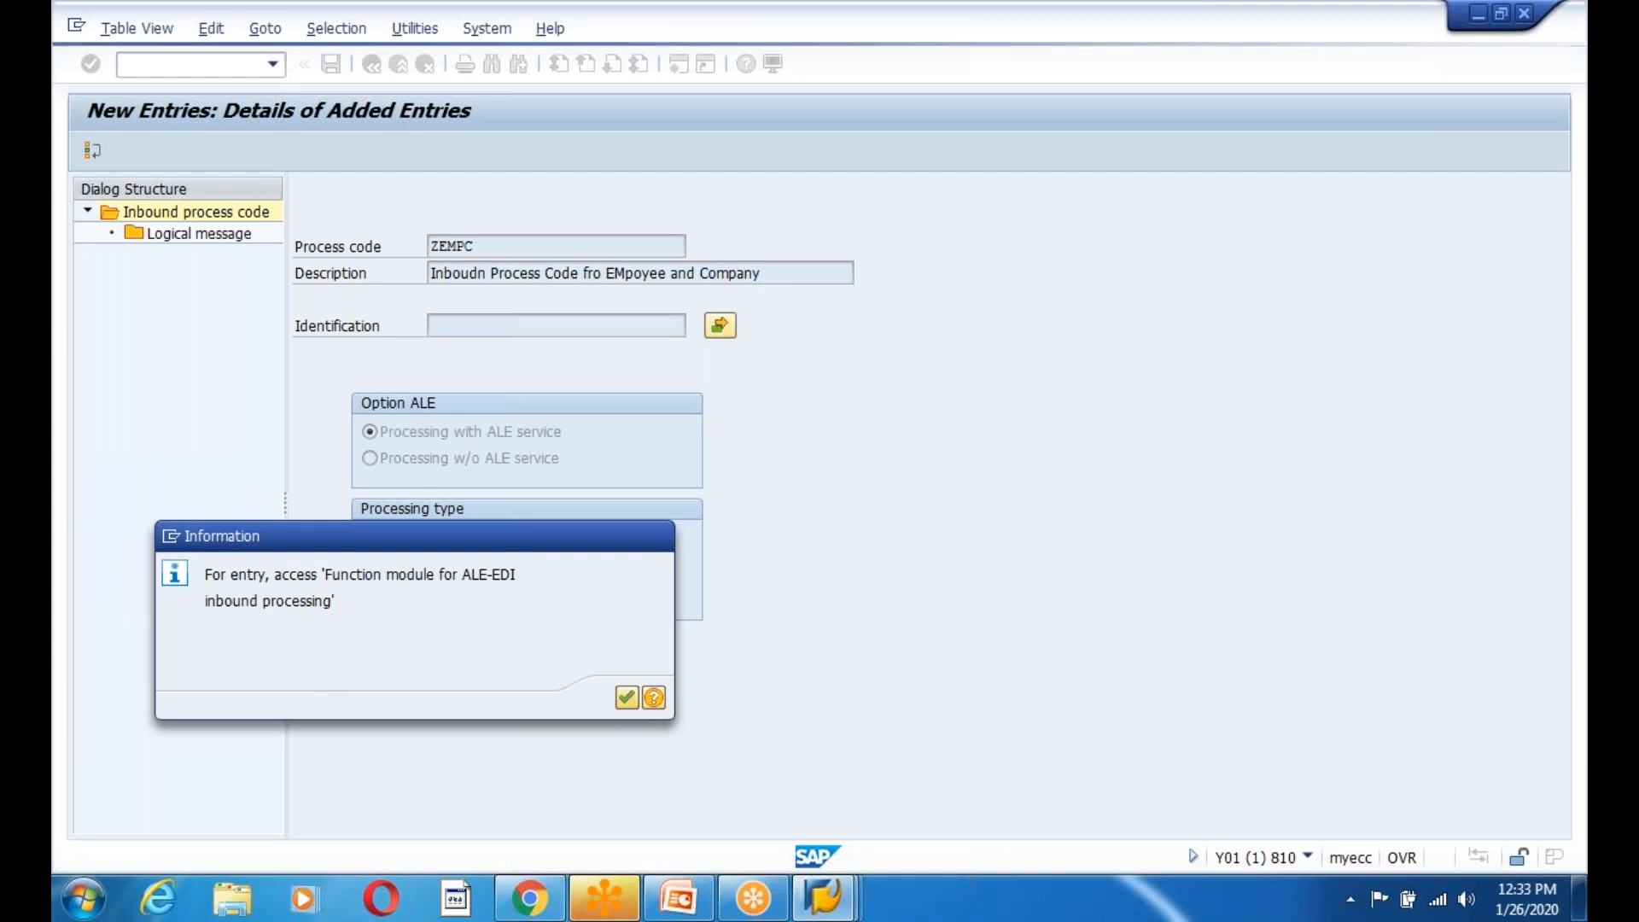
{"action": "key", "text": "Return"}
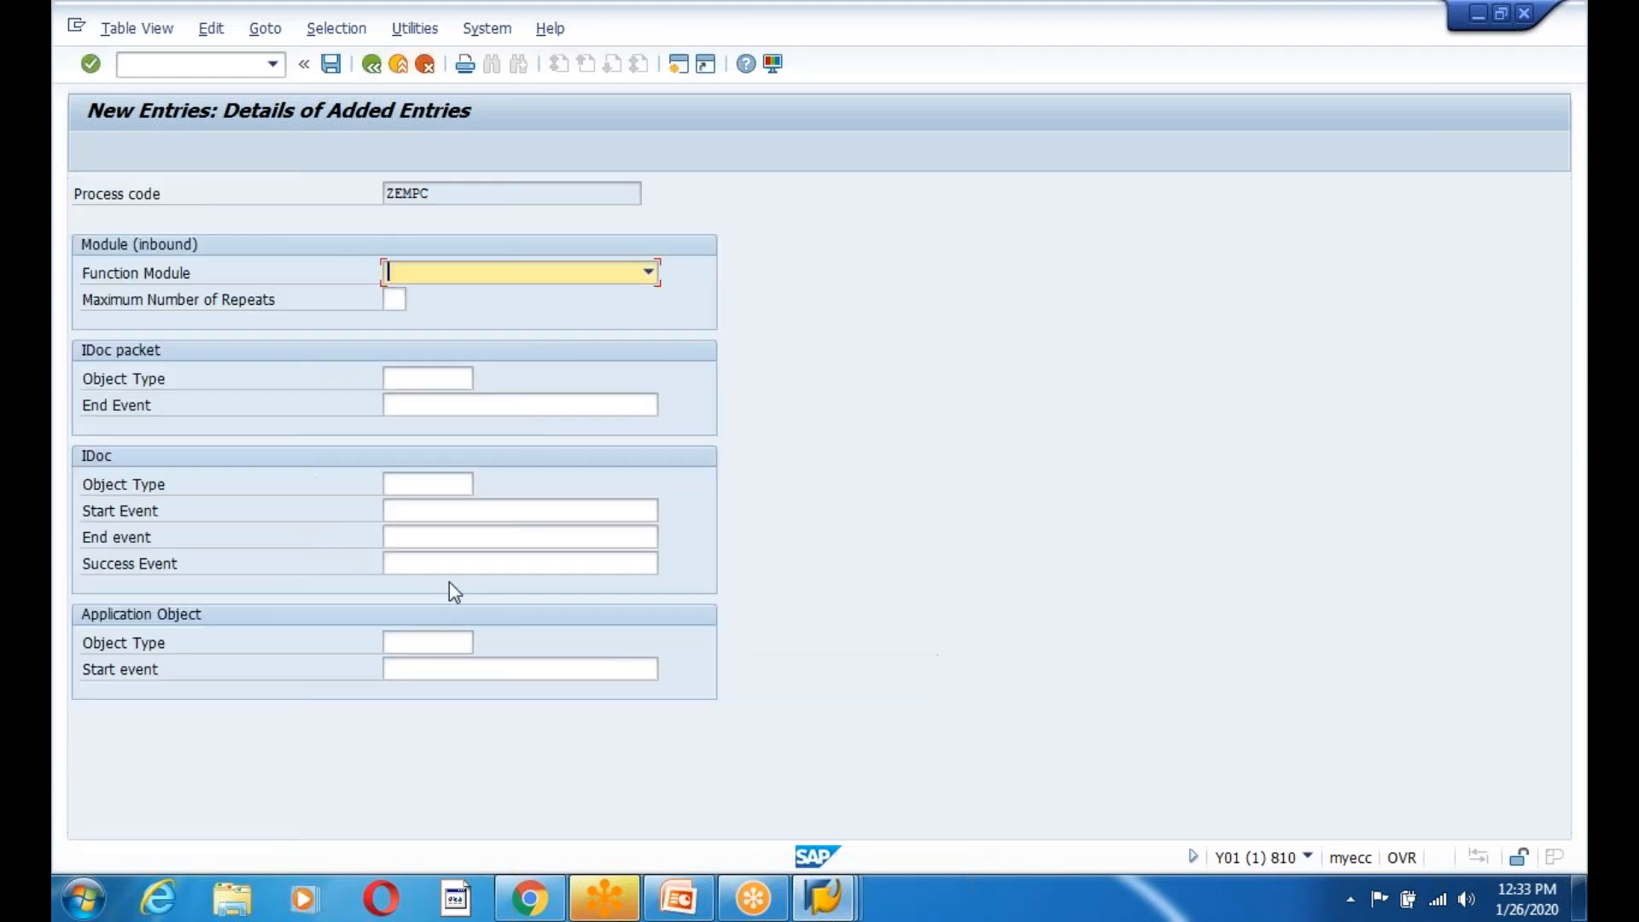
Browse the Function Module dropdown for ZIDOC_INPUT_EMPLOYEE01 without choosing an entry.
{"action": "left_click", "coordinate": [649, 273]}
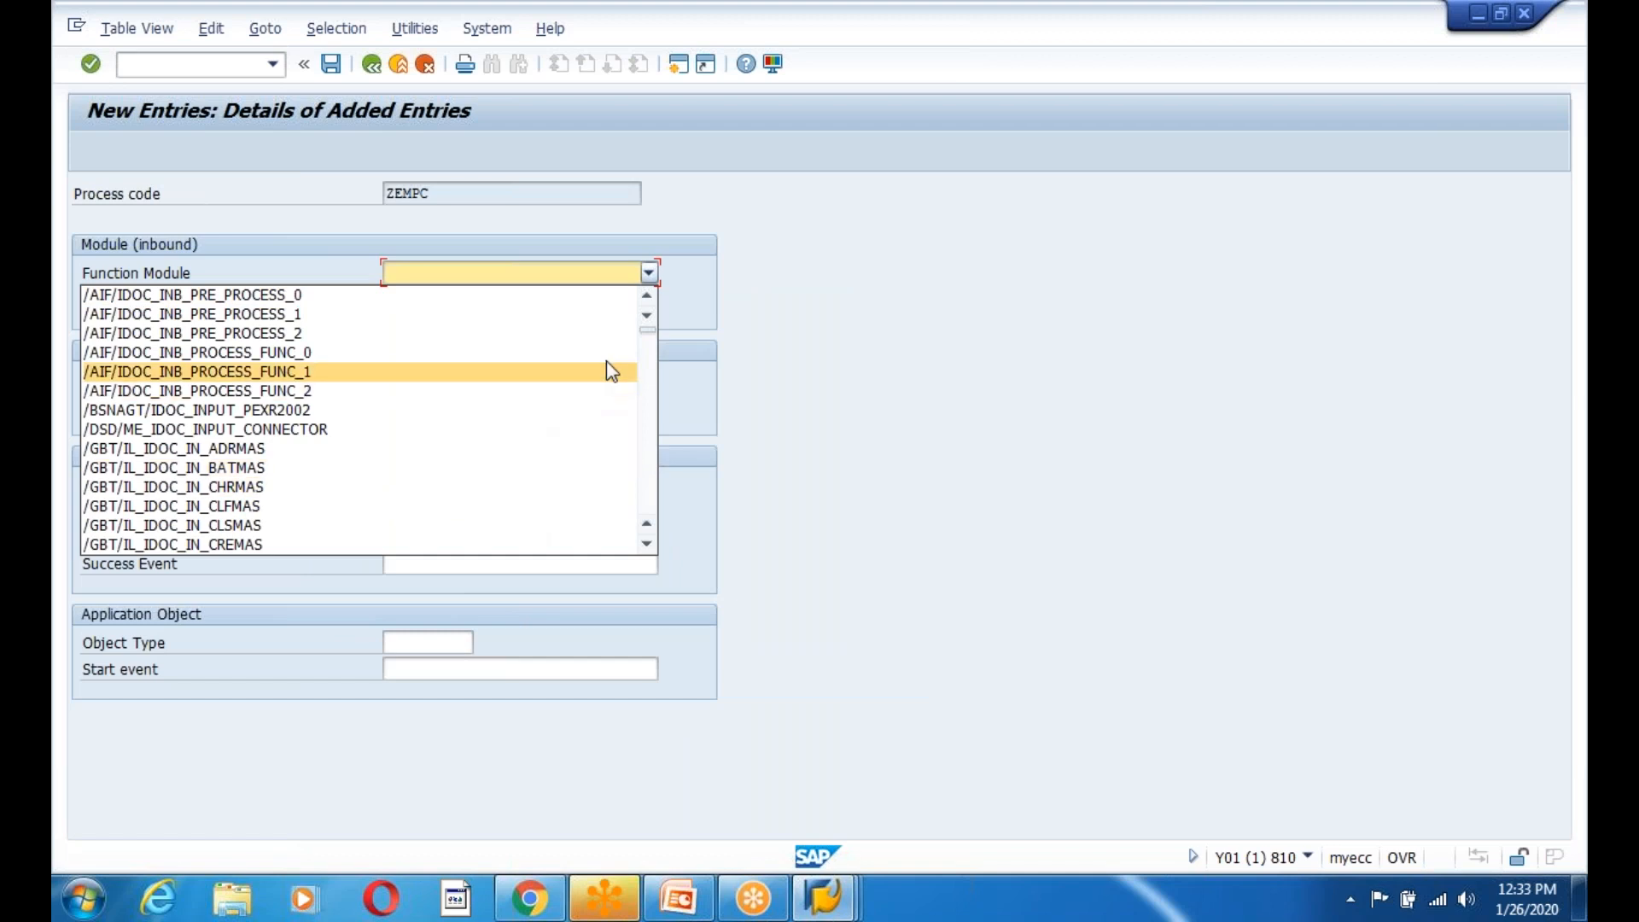
{"action": "left_click_drag", "start_coordinate": [647, 327], "coordinate": [648, 512]}
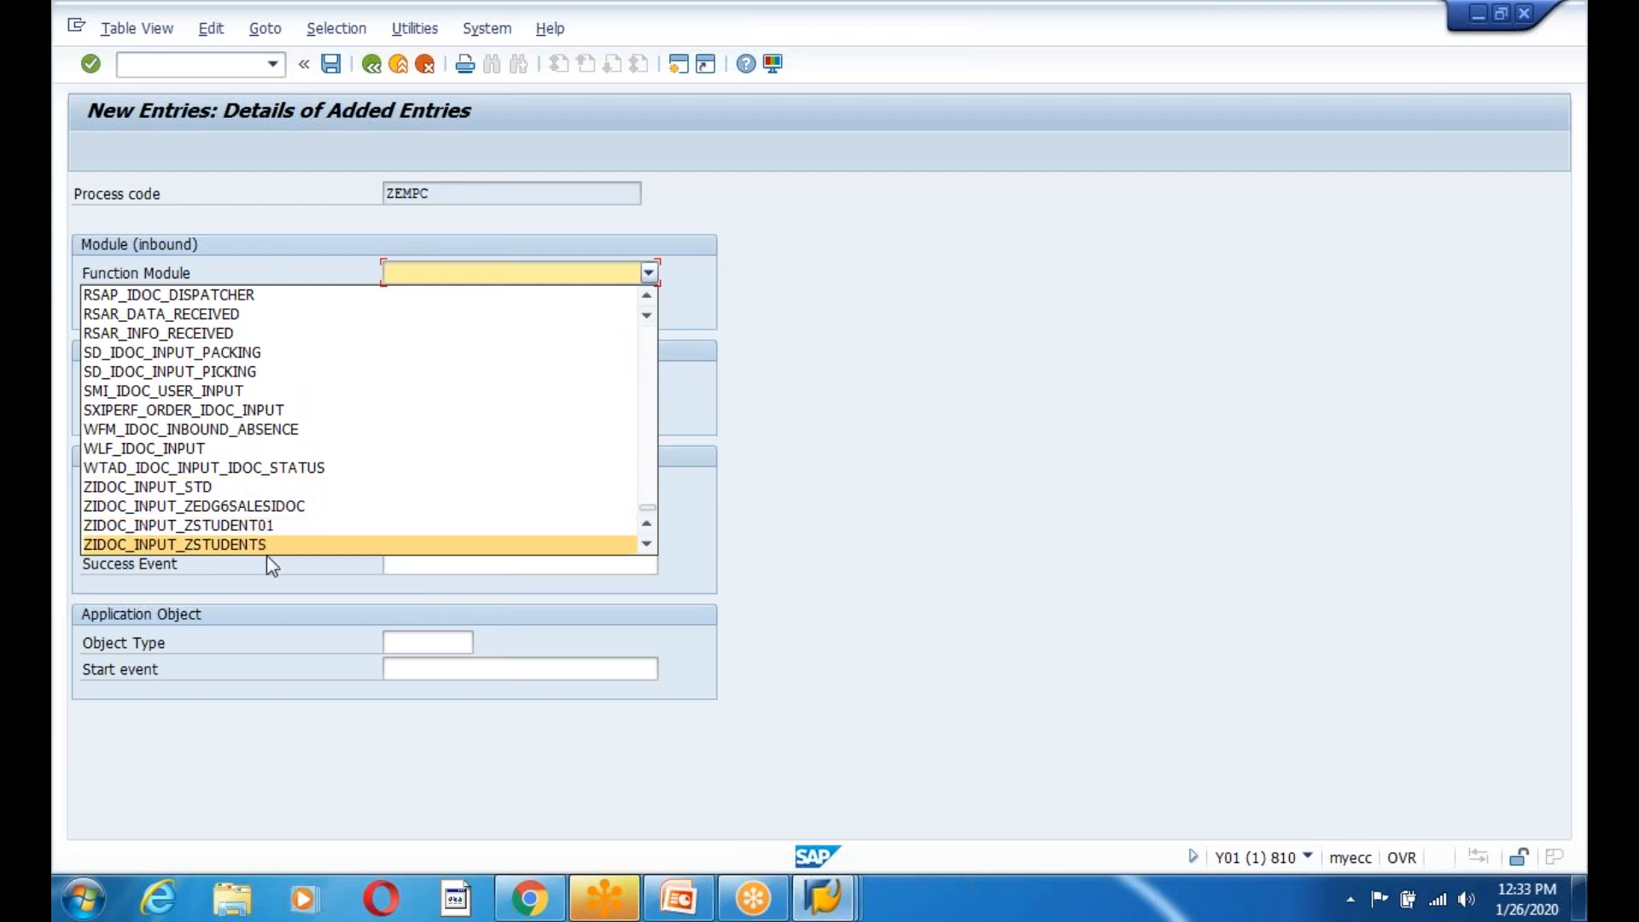
{"action": "key", "text": "alt+Tab"}
{"action": "left_click_drag", "start_coordinate": [815, 193], "coordinate": [591, 199]}
{"action": "key", "text": "ctrl+c"}
{"action": "key", "text": "alt+Tab"}
{"action": "left_click", "coordinate": [649, 274]}
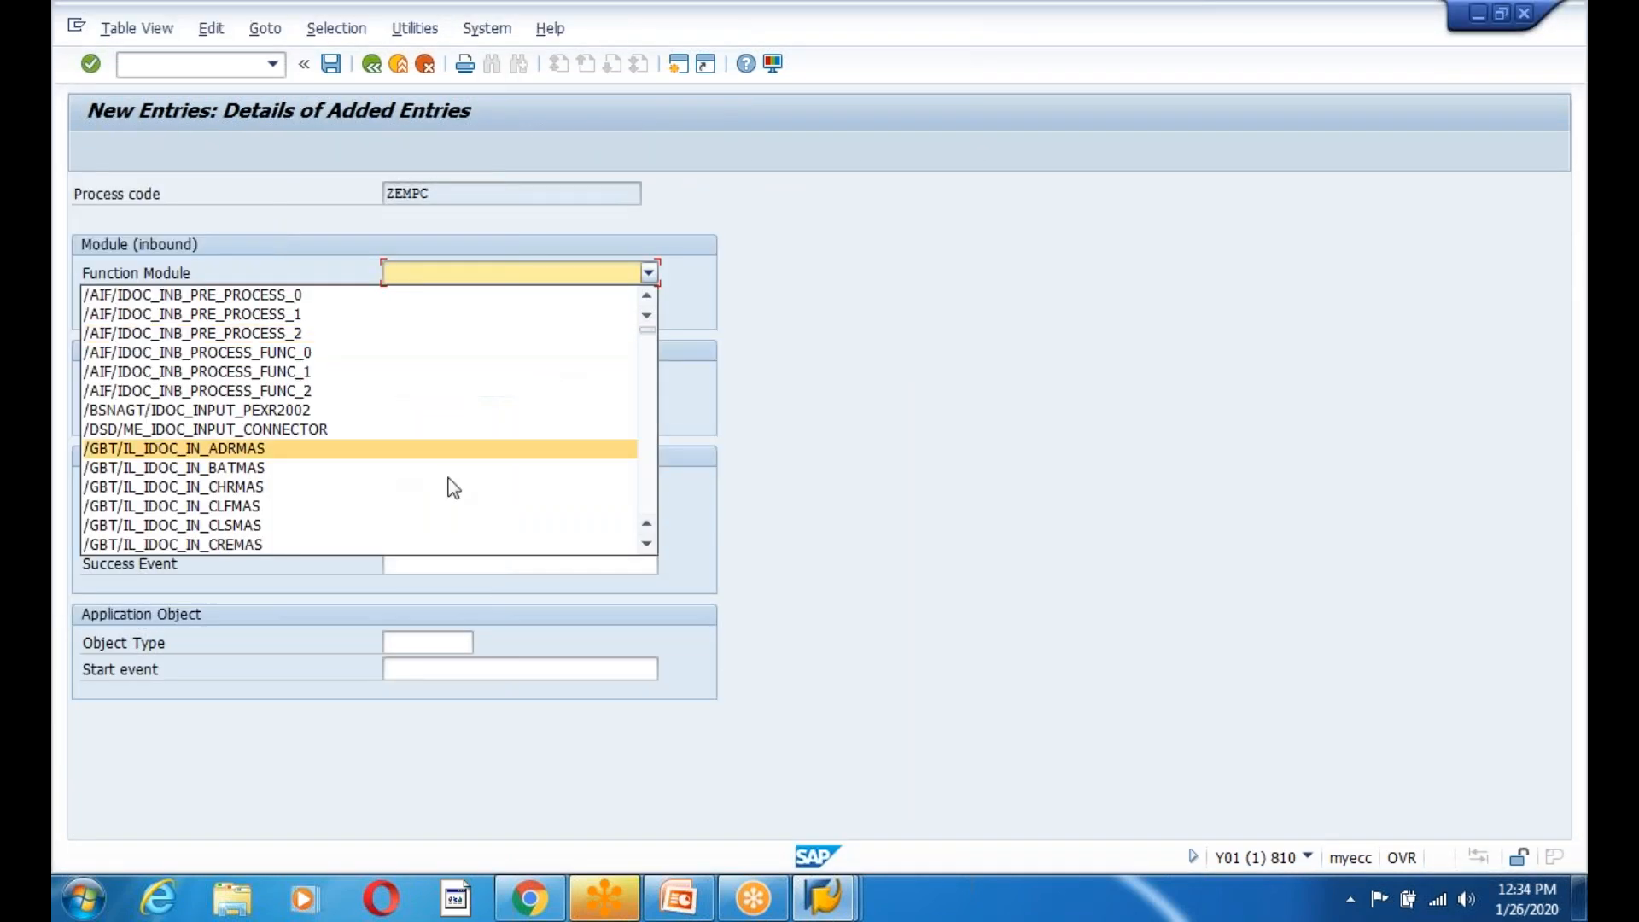
{"action": "scroll", "coordinate": [357, 488], "scroll_direction": "down", "scroll_amount": 8}
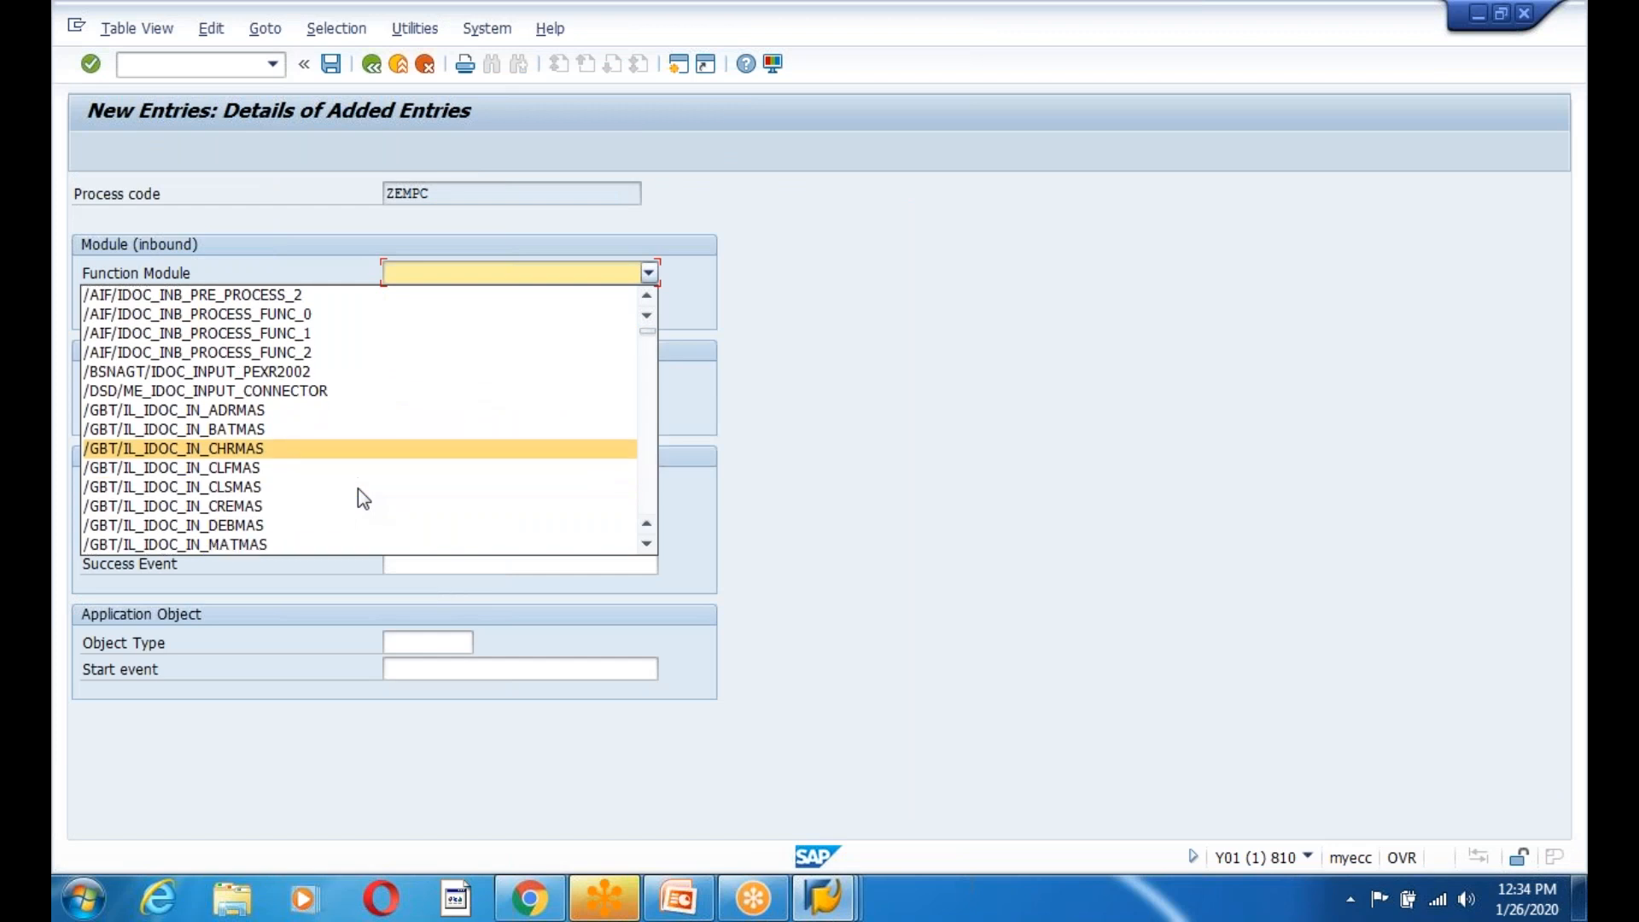
{"action": "left_click_drag", "start_coordinate": [648, 338], "coordinate": [175, 507]}
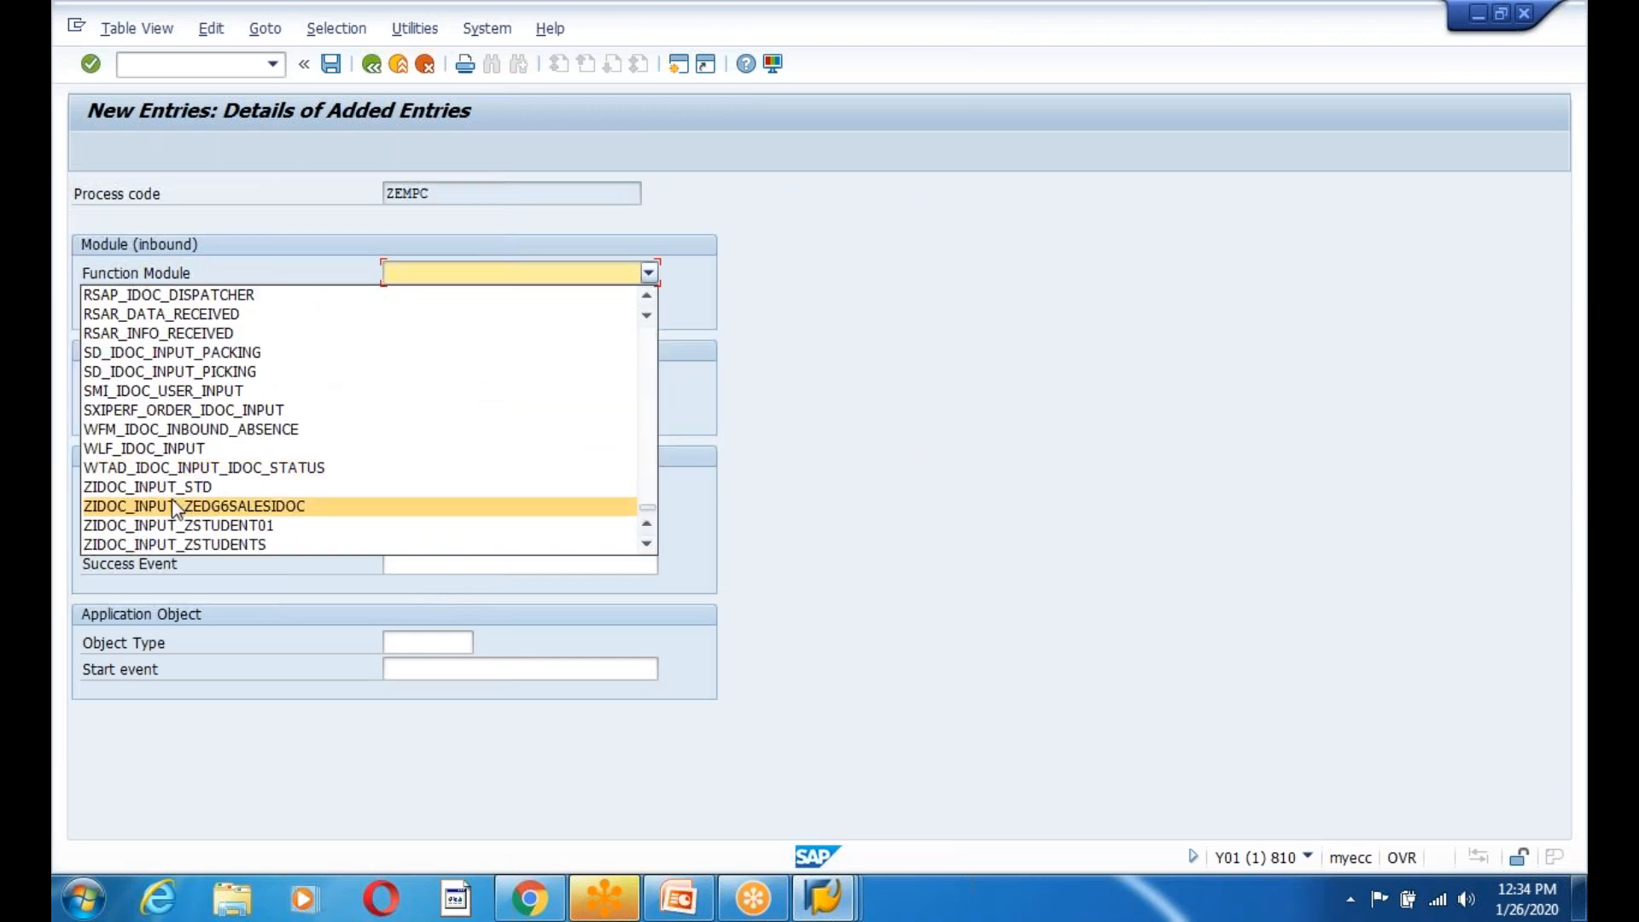
Copy the ZEMPC code and bring up the PowerPoint custom IDoc checklist slide.
{"action": "left_click_drag", "start_coordinate": [446, 197], "coordinate": [375, 195]}
{"action": "key", "text": "ctrl+c"}
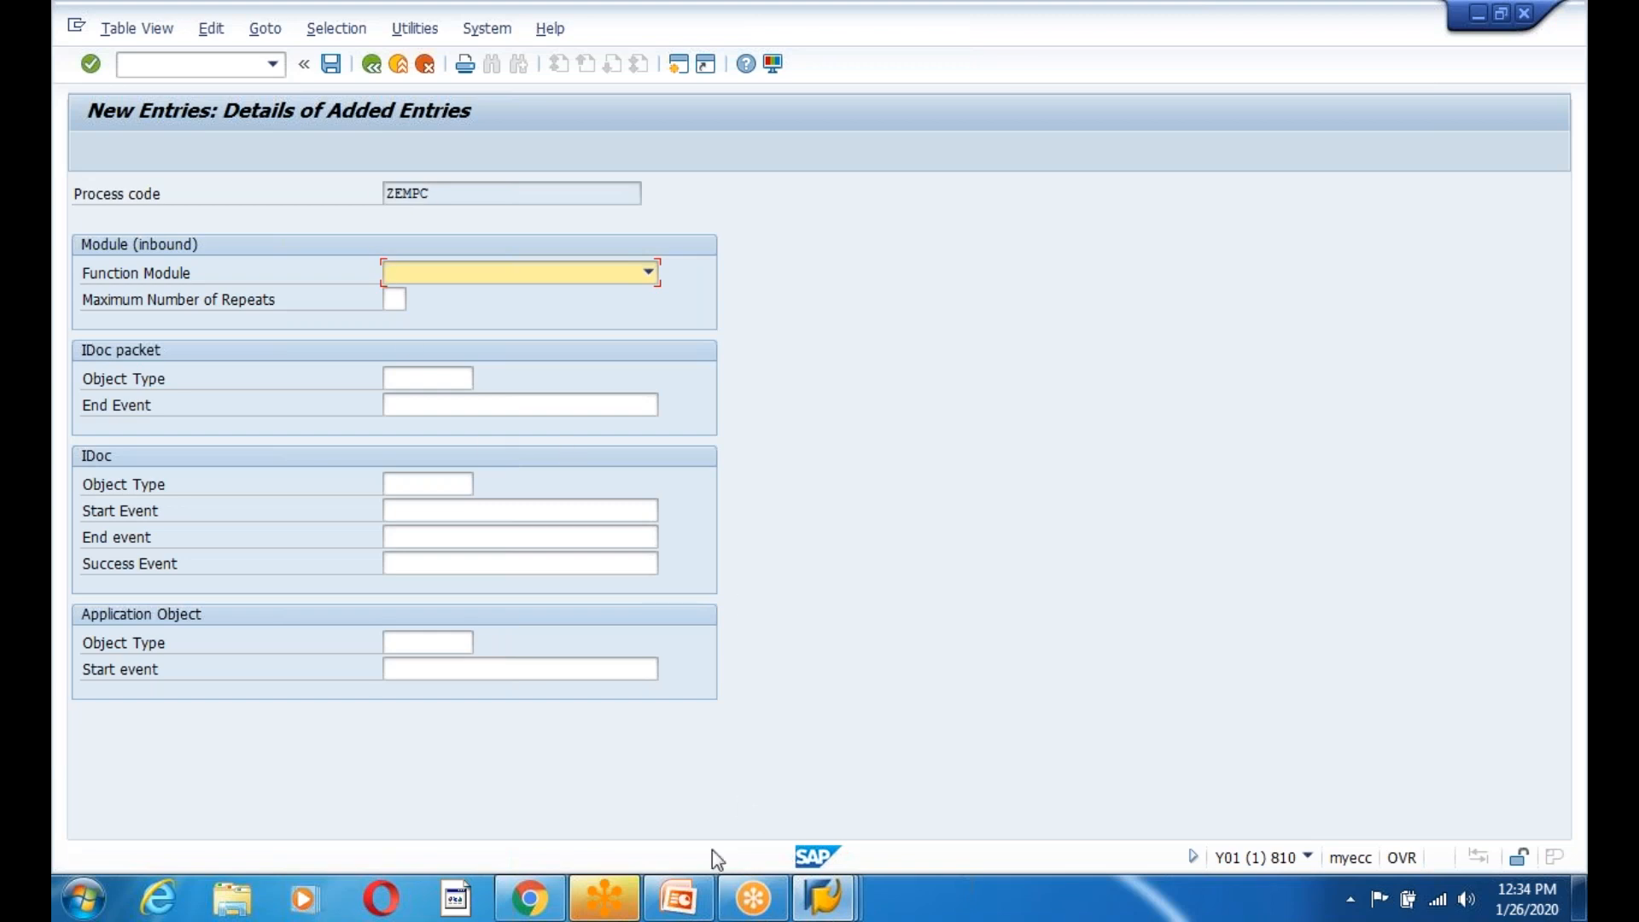
{"action": "left_click", "coordinate": [686, 915]}
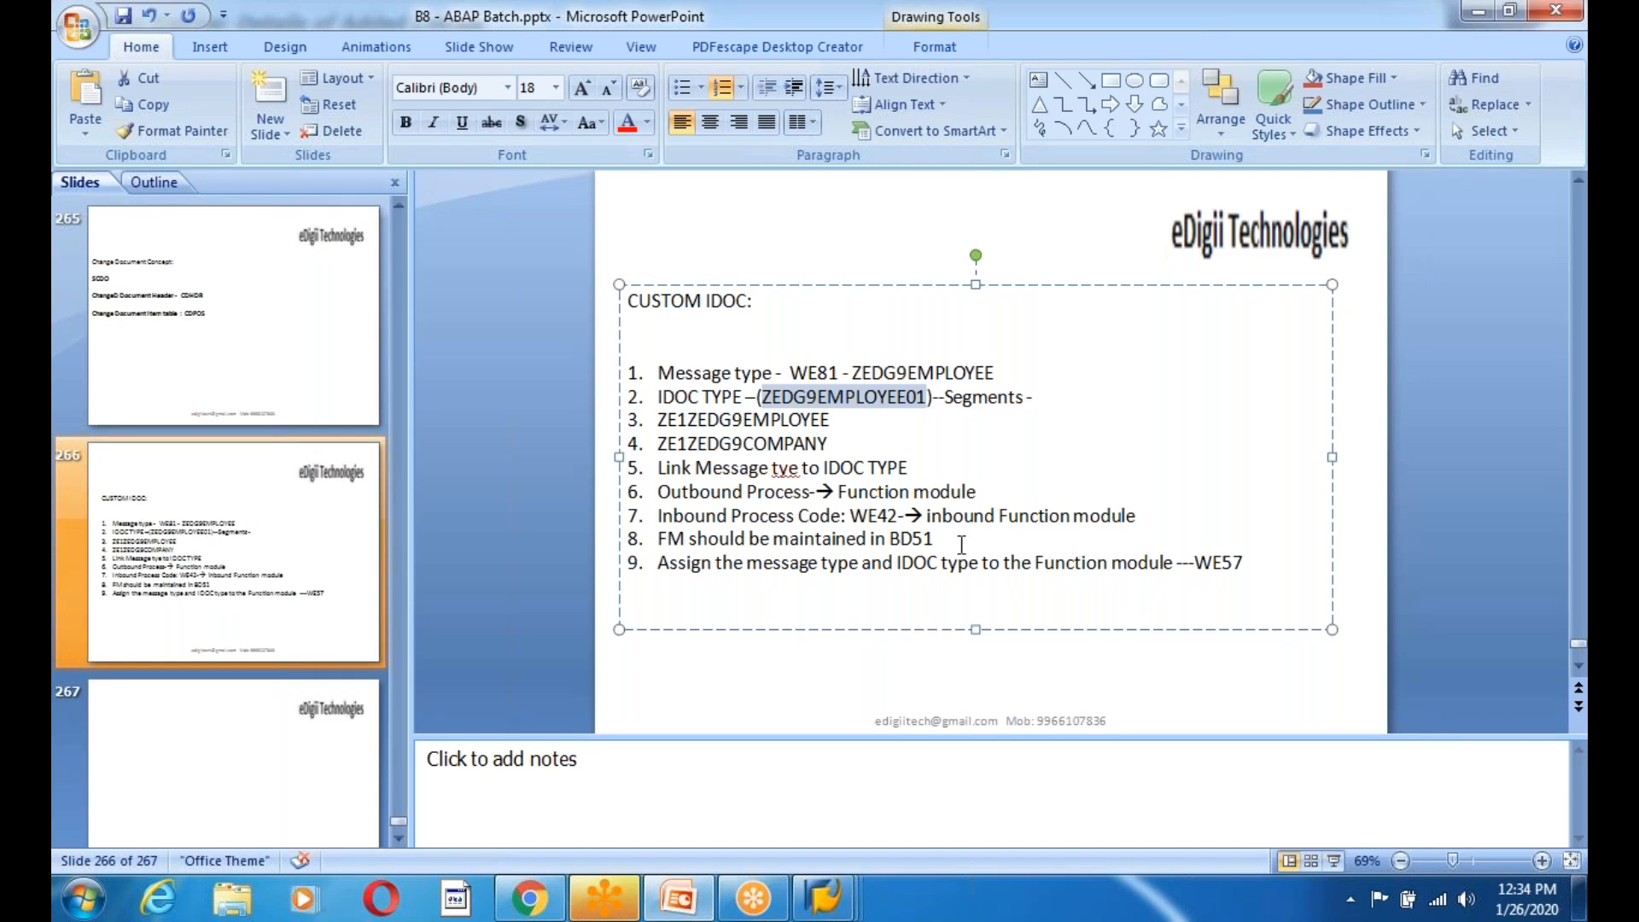
Highlight step 8 on maintaining the function module in BD51, then return toward SAP.
{"action": "left_click_drag", "start_coordinate": [939, 540], "coordinate": [608, 539]}
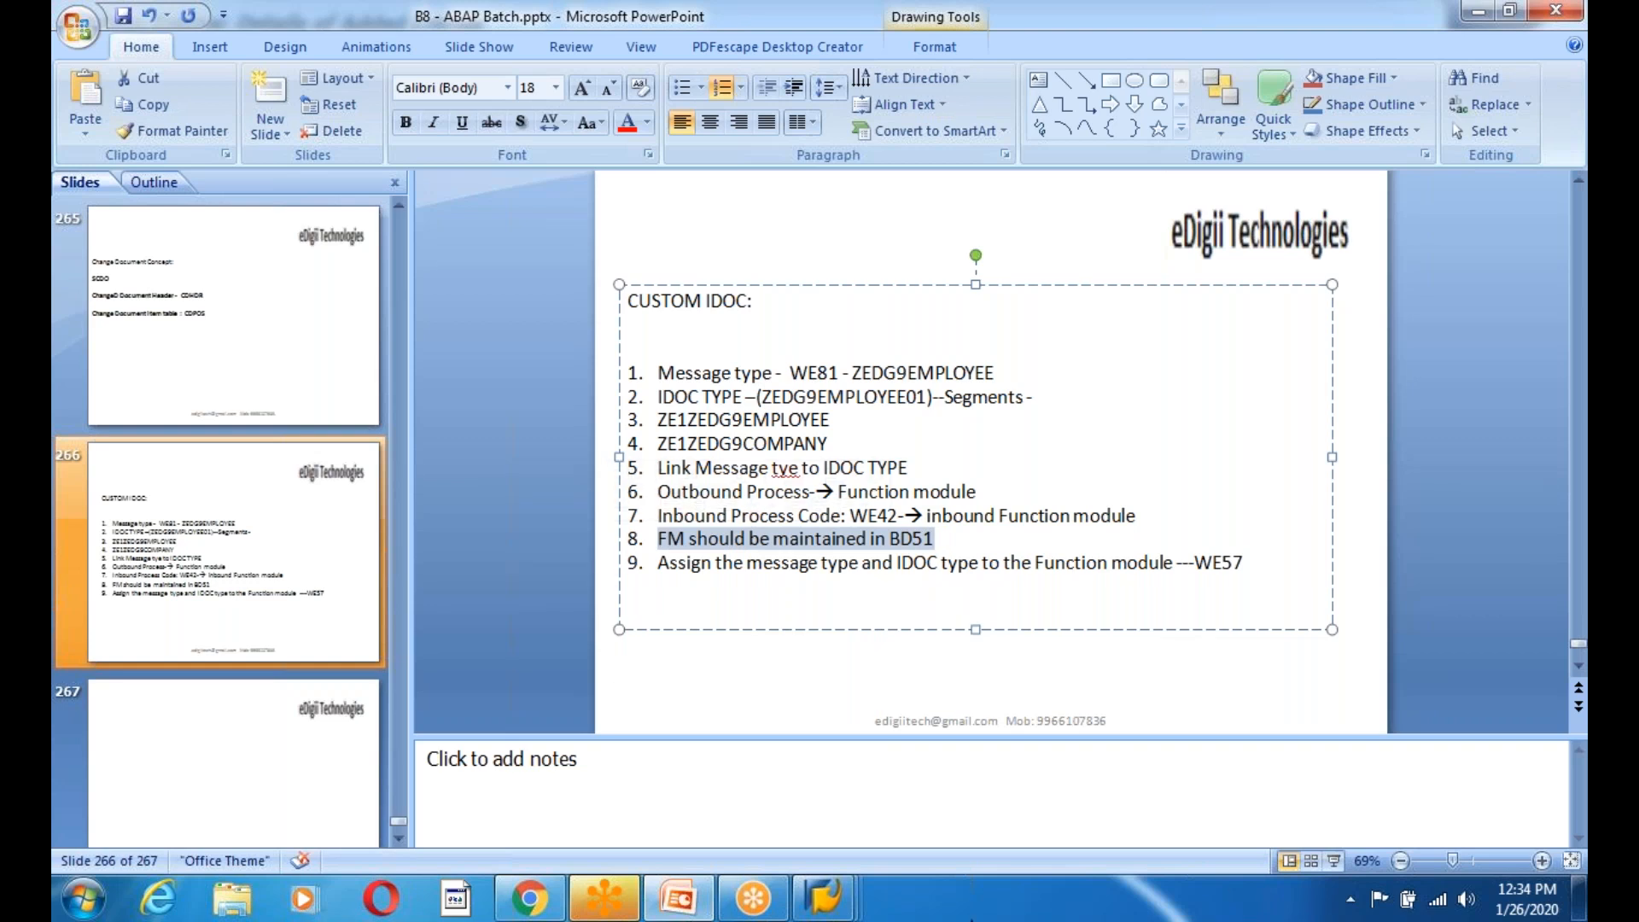
{"action": "left_click", "coordinate": [854, 912]}
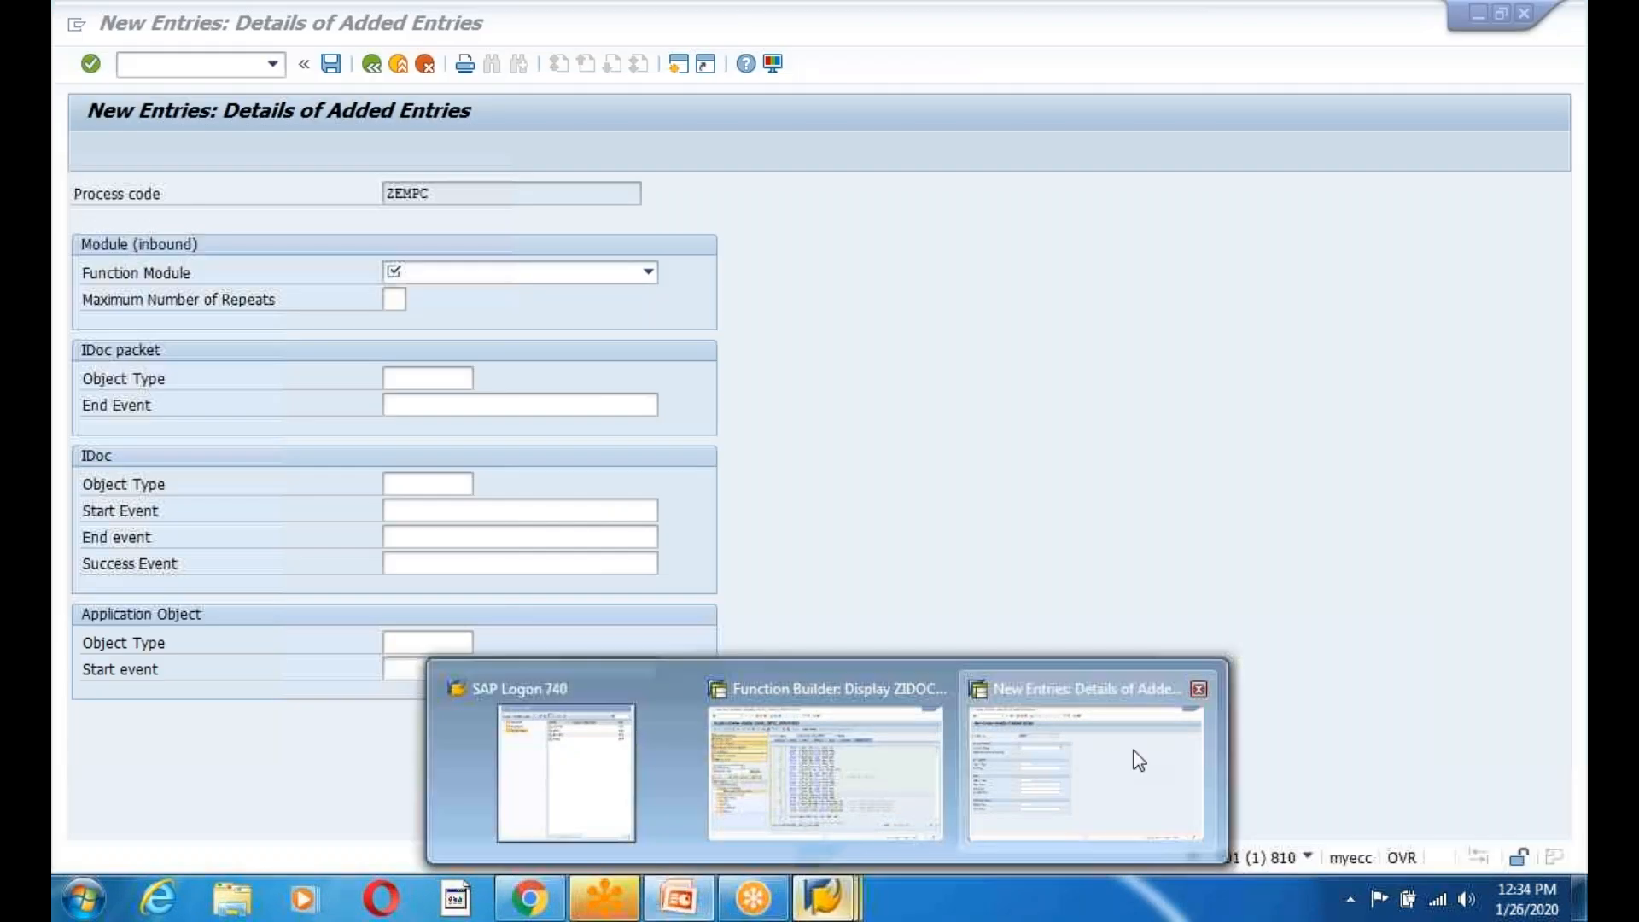
Run BD51 in a new SAP session and check which client it uses.
{"action": "left_click", "coordinate": [1137, 758]}
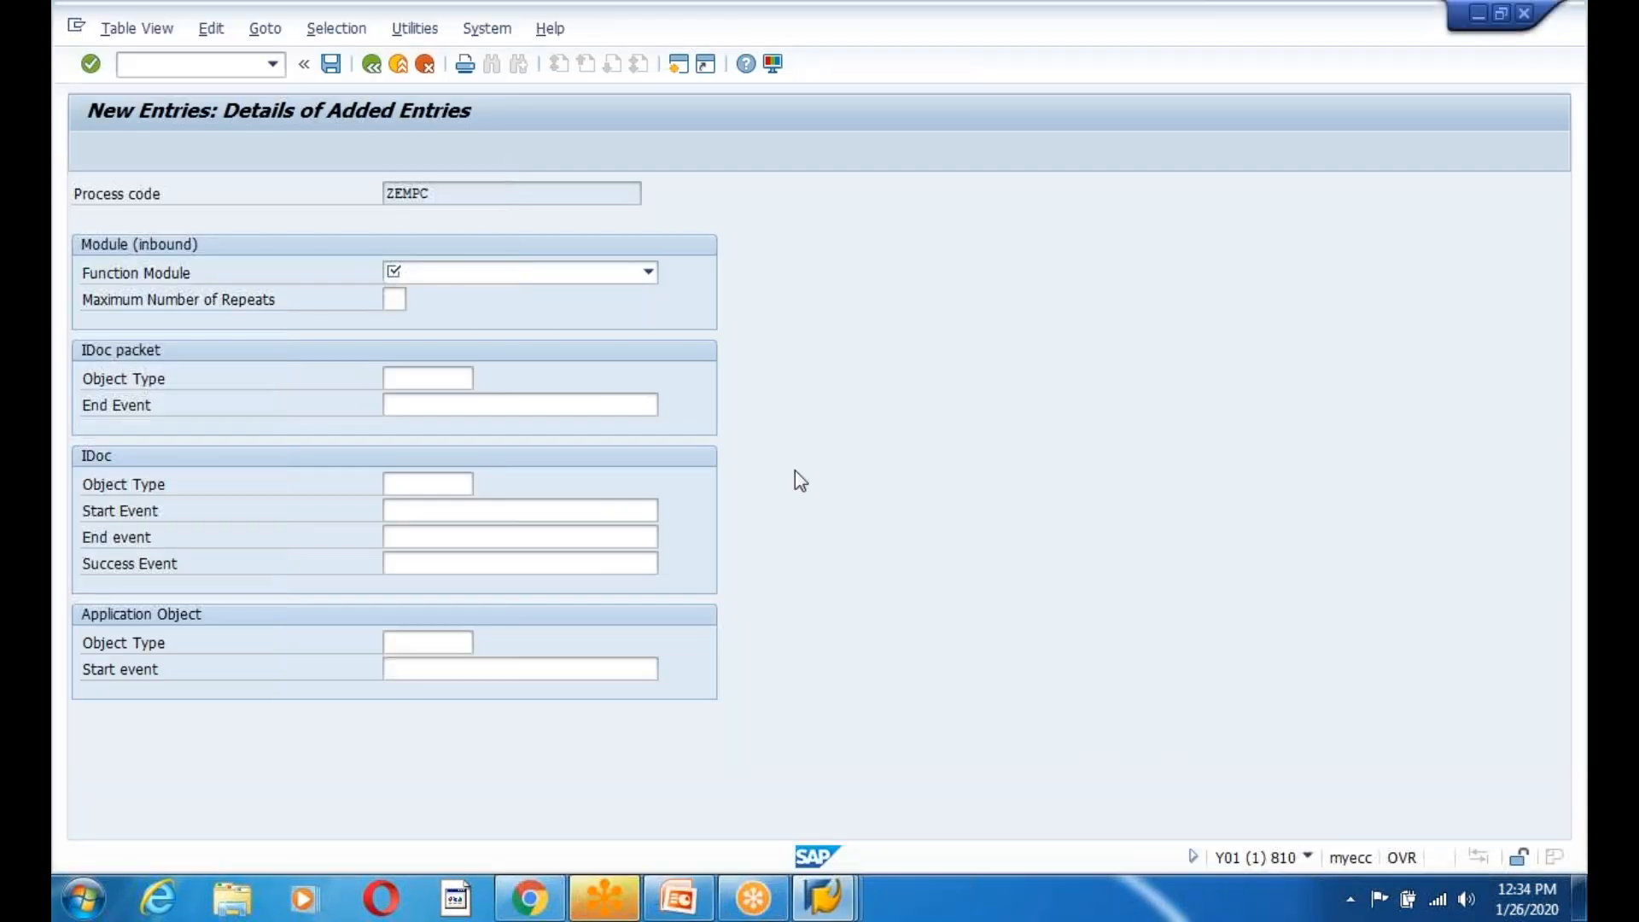
{"action": "key", "text": "ctrl+n"}
{"action": "type", "text": "bd51"}
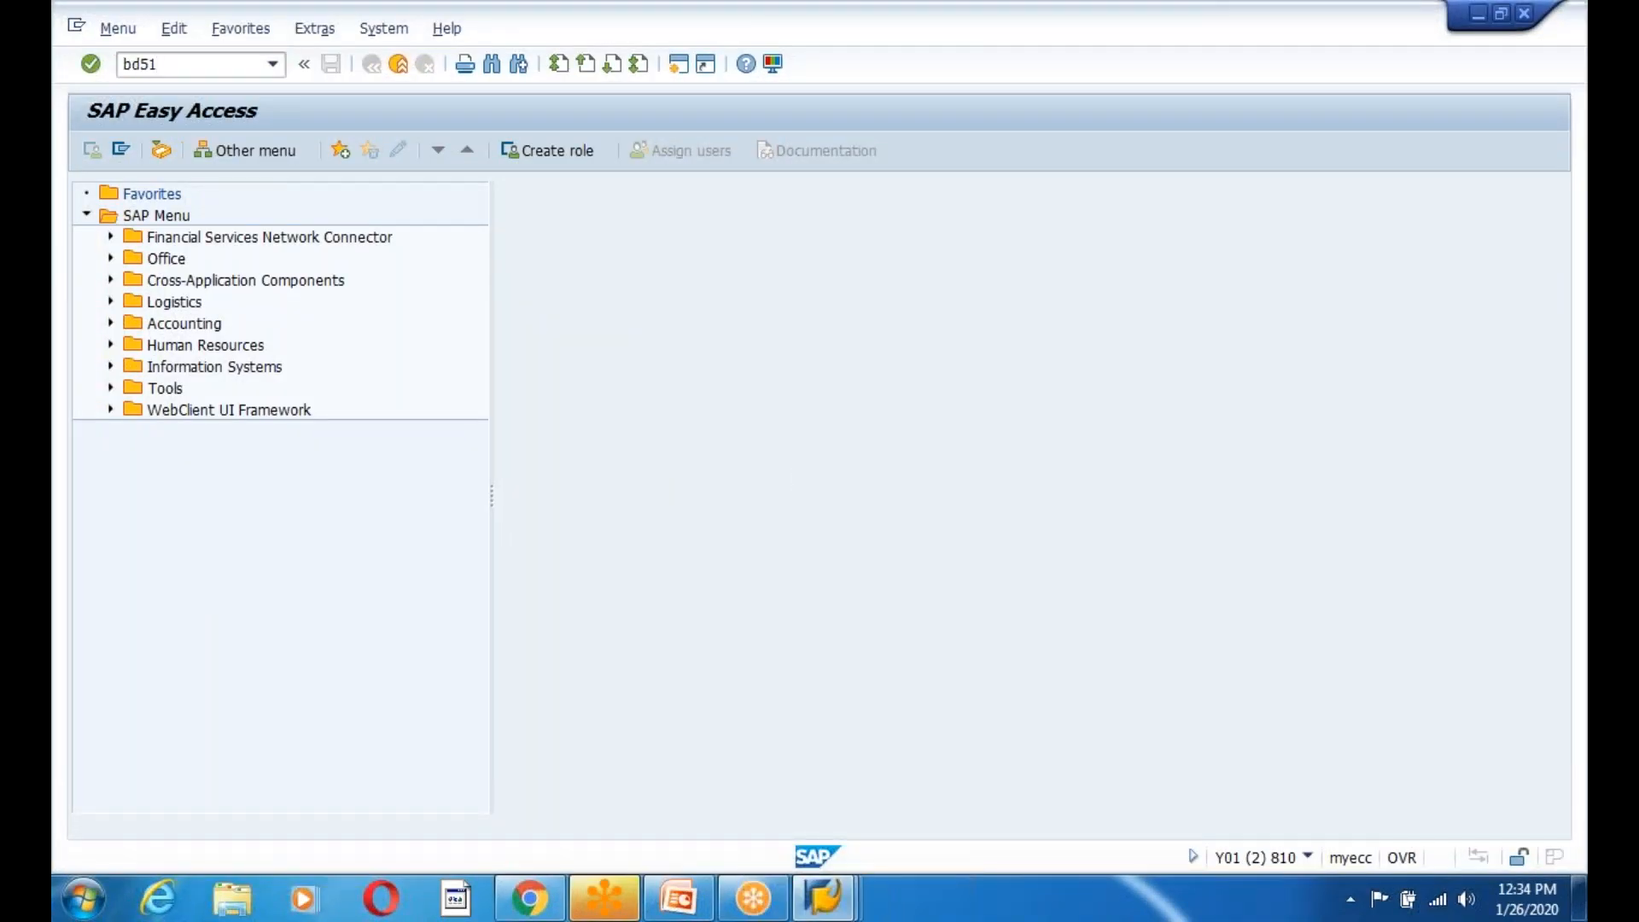
{"action": "key", "text": "Return"}
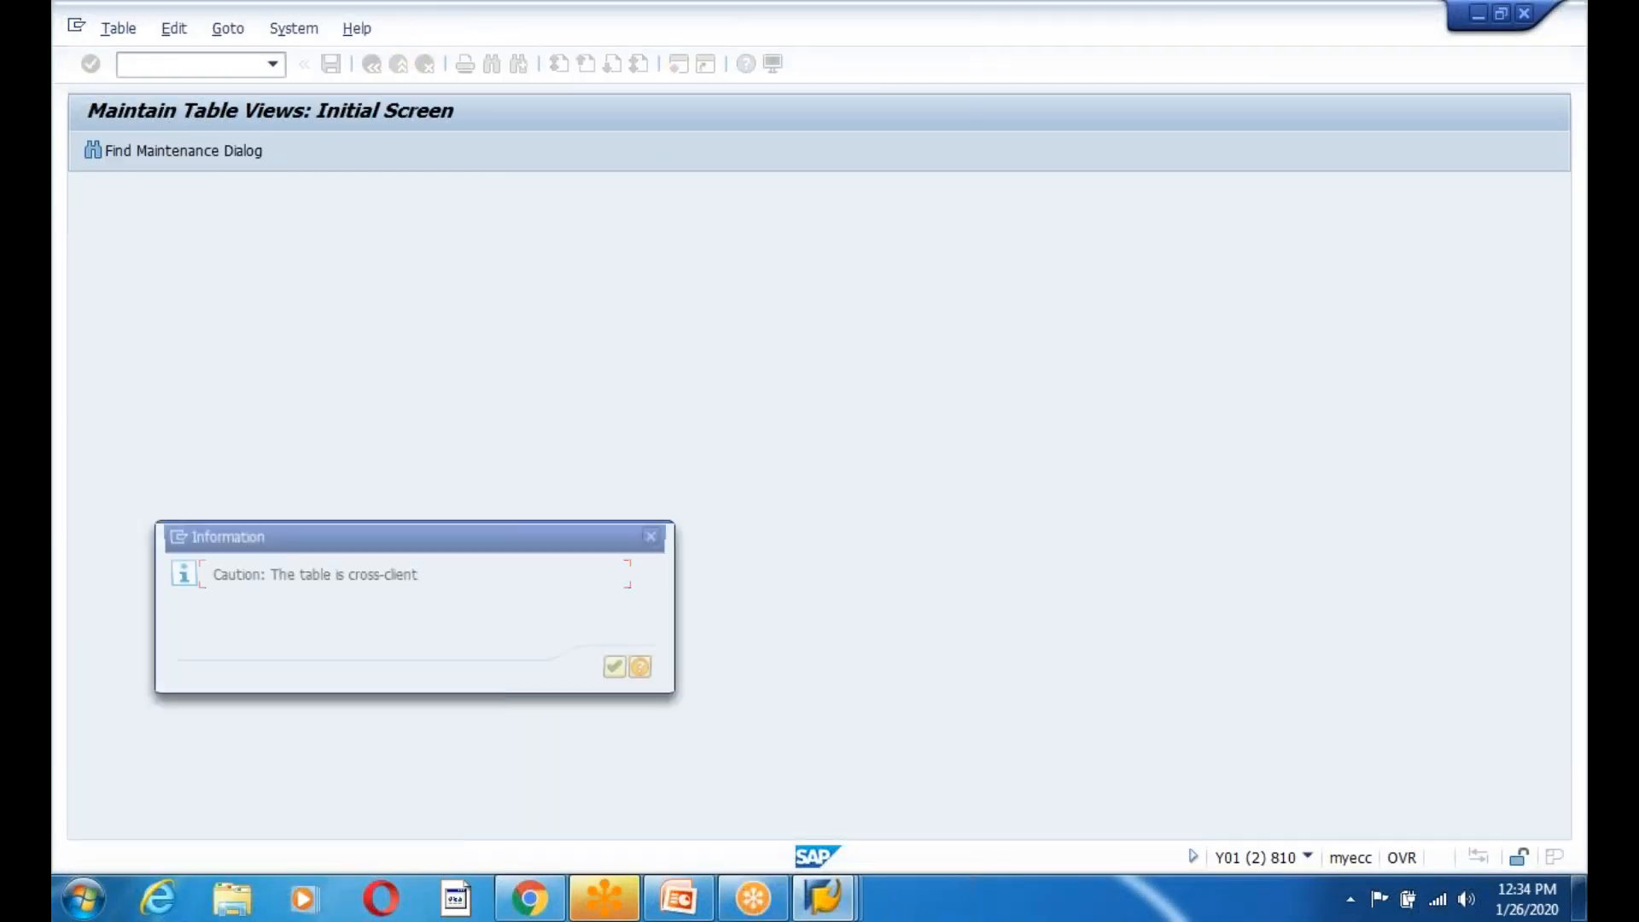
{"action": "key", "text": "Return"}
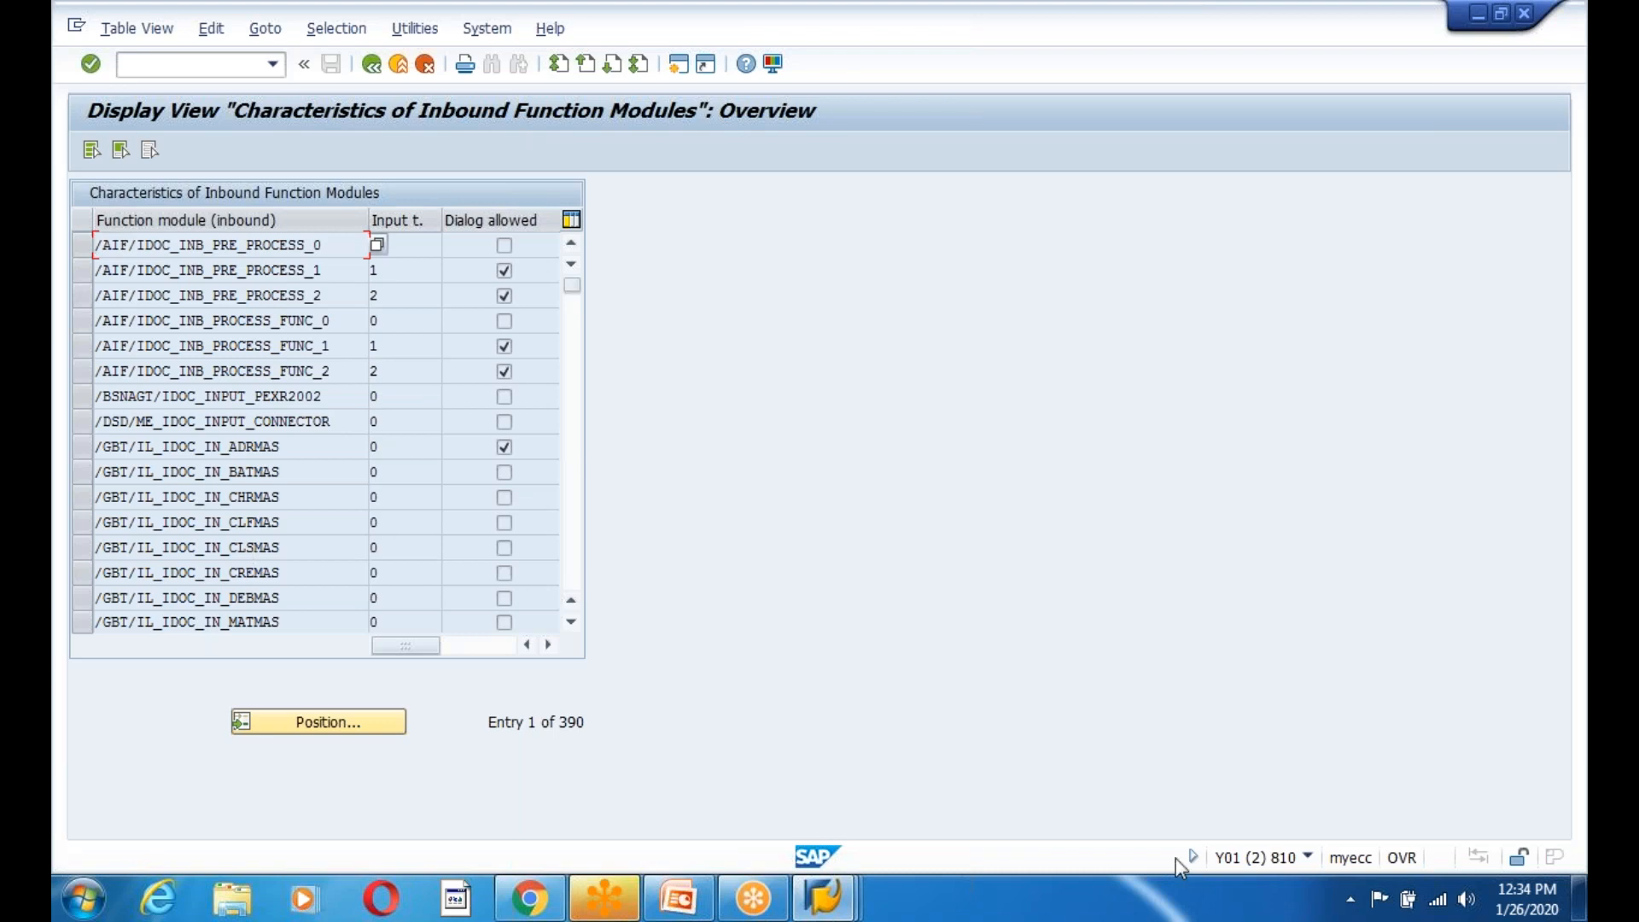
{"action": "left_click", "coordinate": [1308, 860]}
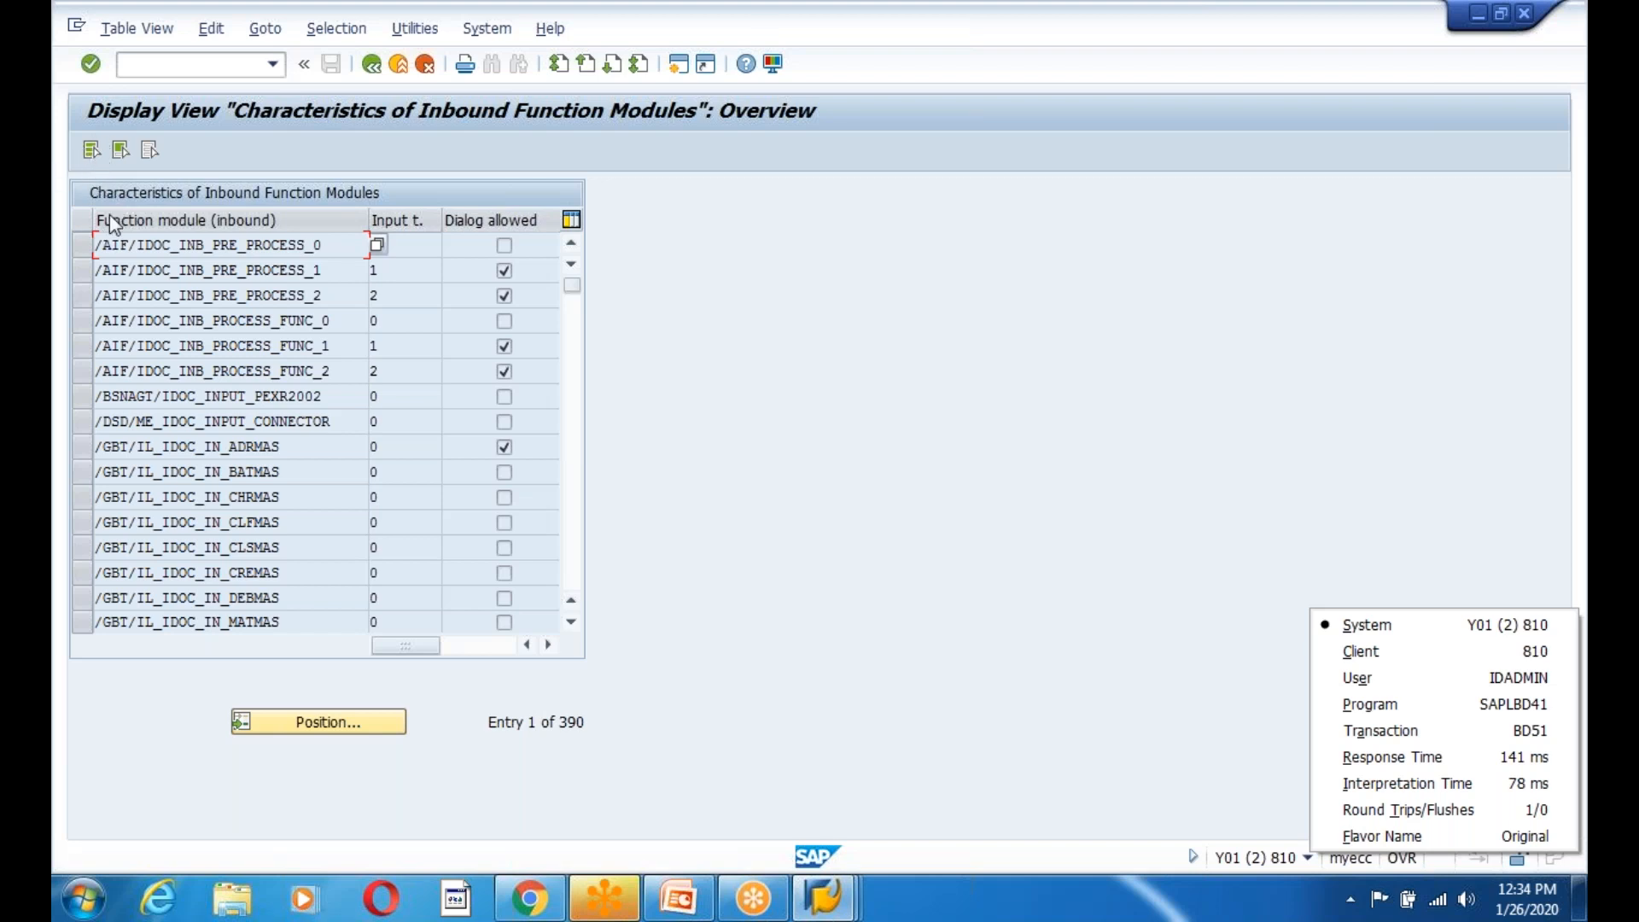
Rerun BD51, find it display-only in client 810, and leave the list.
{"action": "left_click", "coordinate": [371, 64]}
{"action": "type", "text": "bd"}
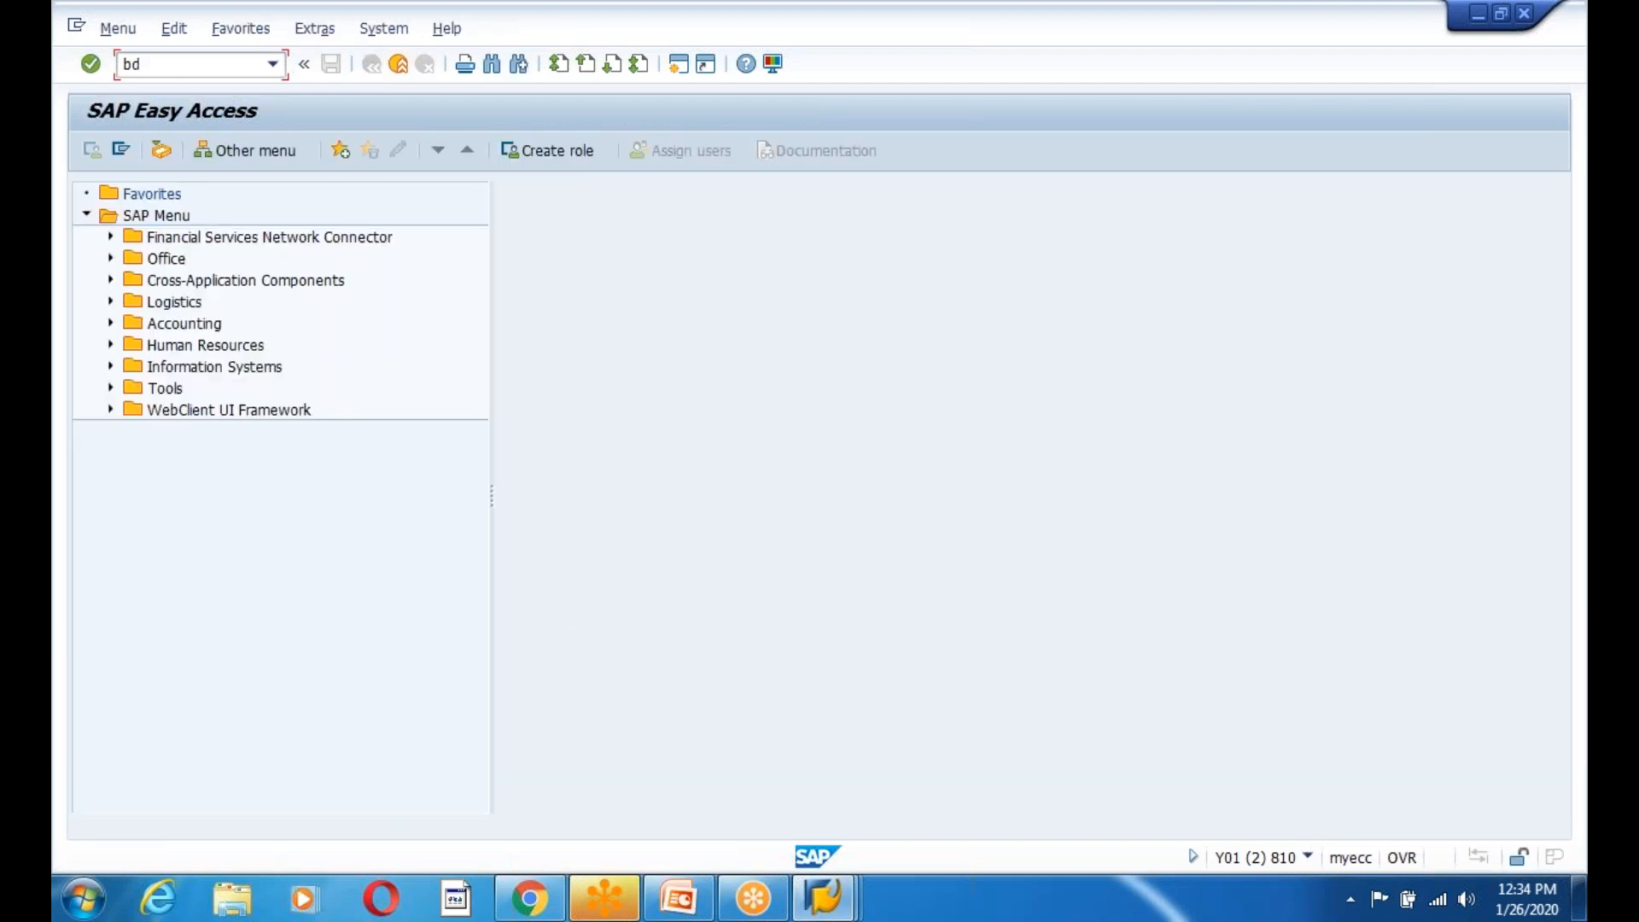
{"action": "type", "text": "51"}
{"action": "key", "text": "Return"}
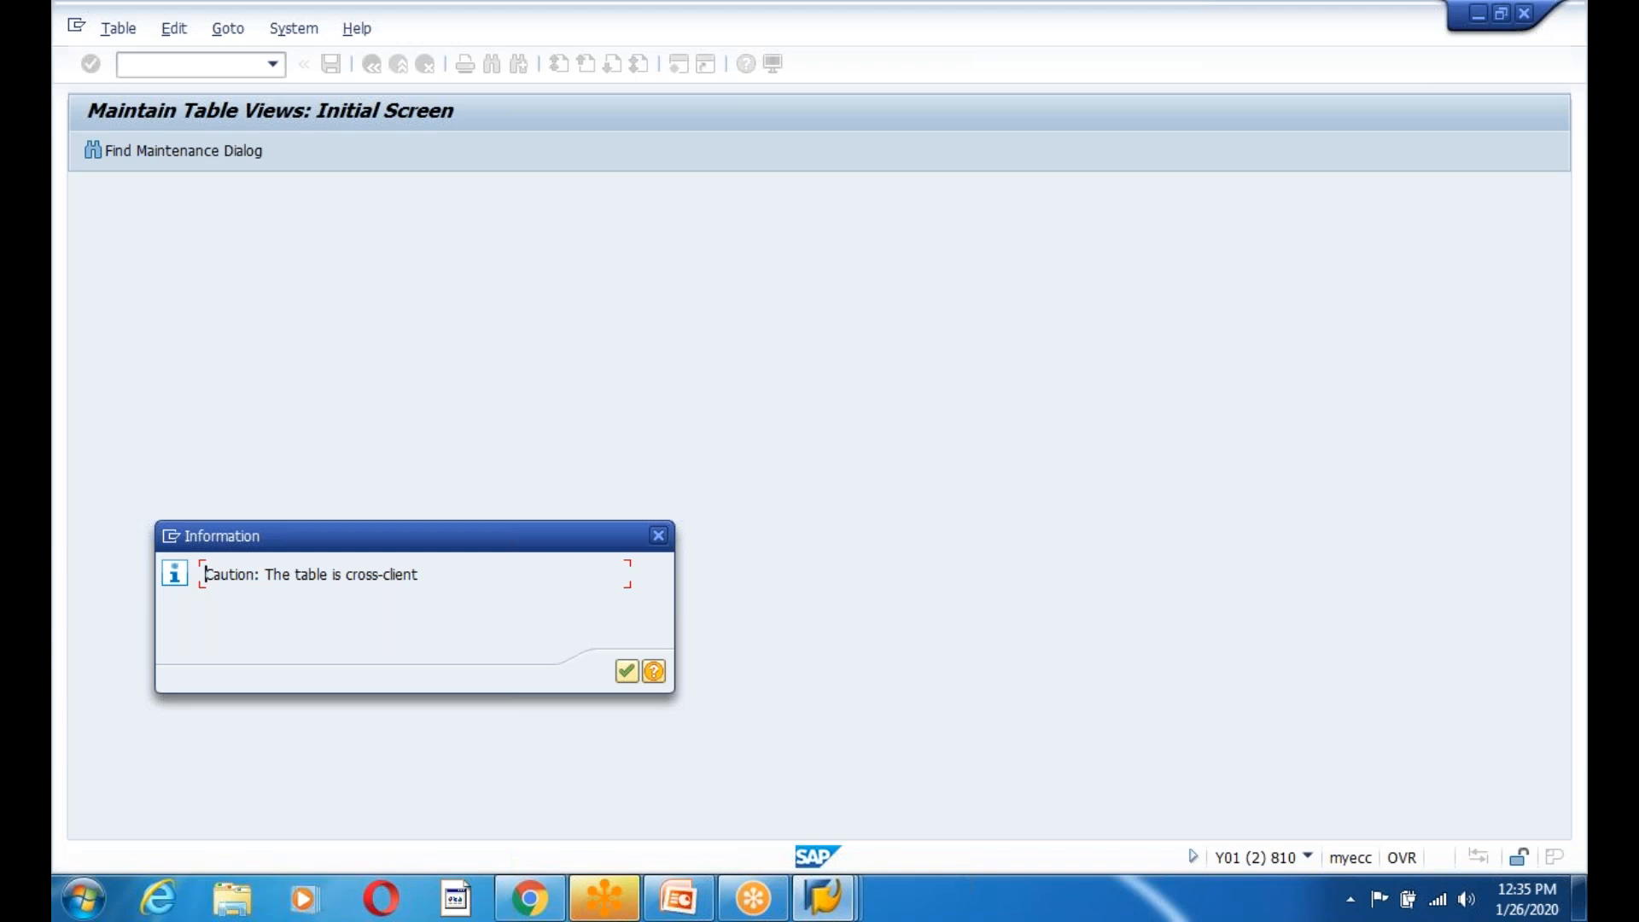
{"action": "key", "text": "Return"}
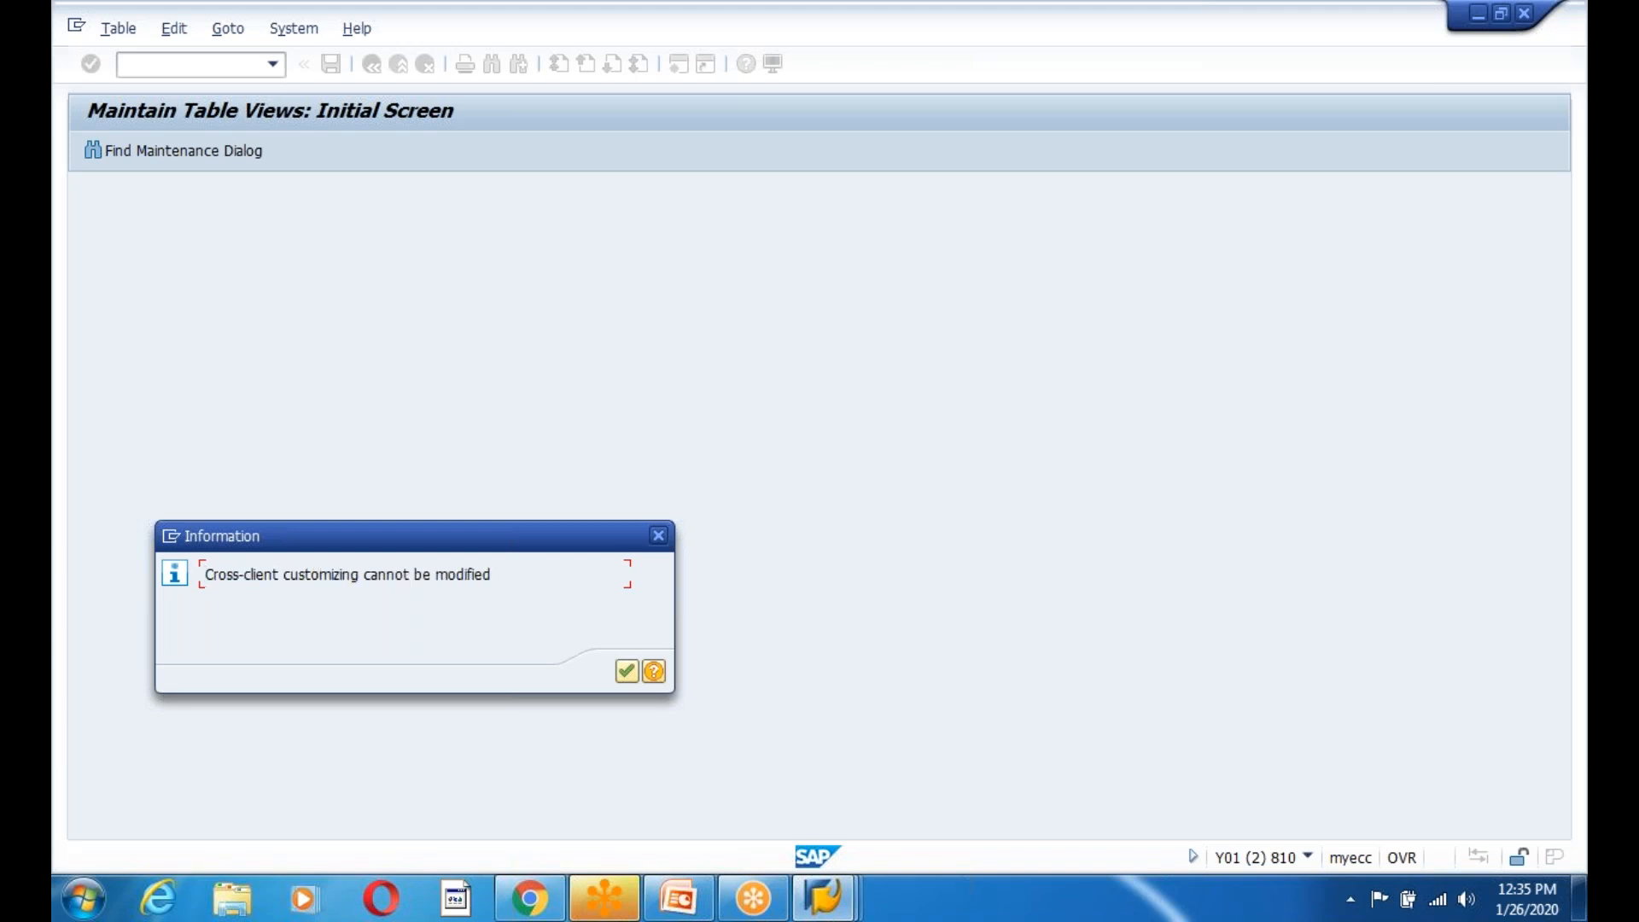
{"action": "key", "text": "Return"}
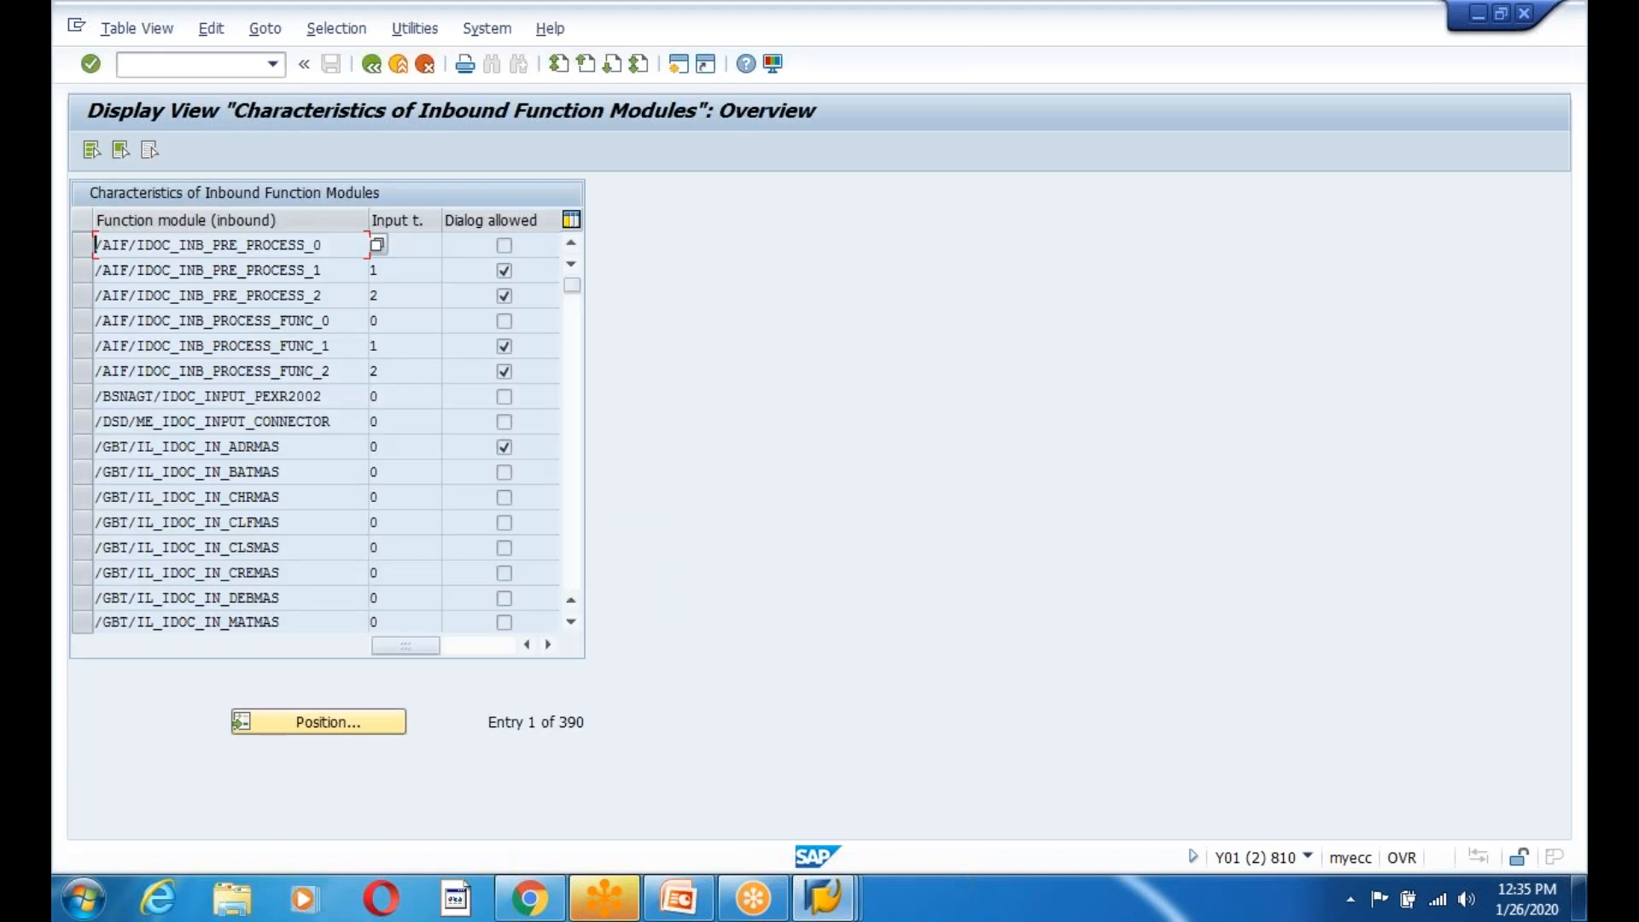
{"action": "left_click", "coordinate": [369, 70]}
Run BD51 in the client 800 session instead.
{"action": "left_click", "coordinate": [837, 905]}
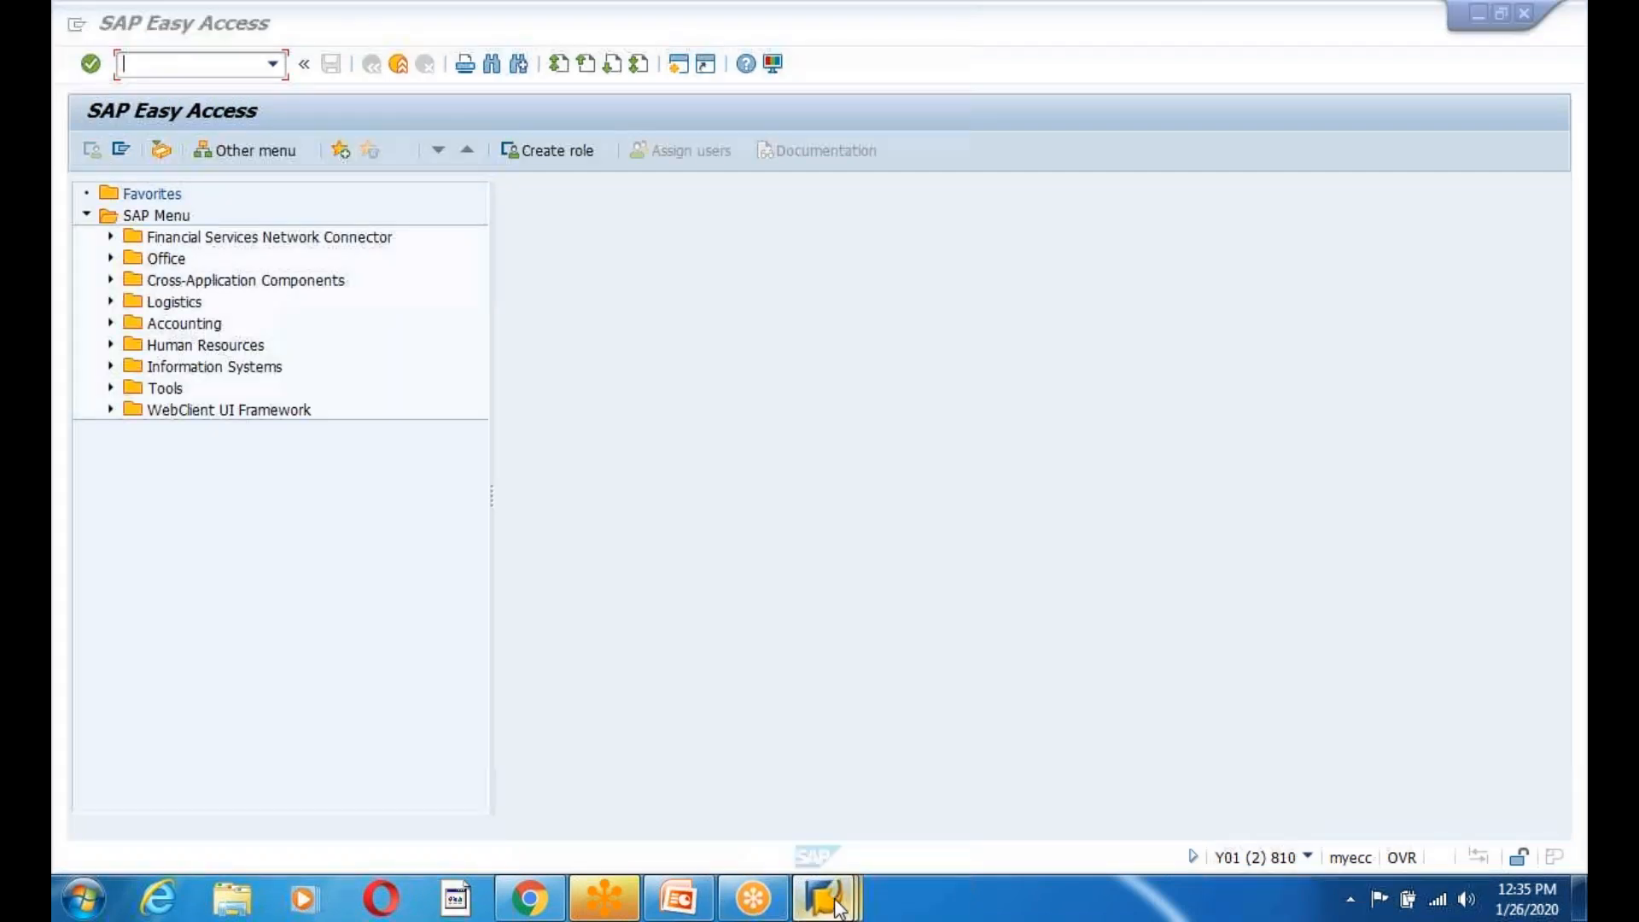
{"action": "left_click", "coordinate": [695, 772]}
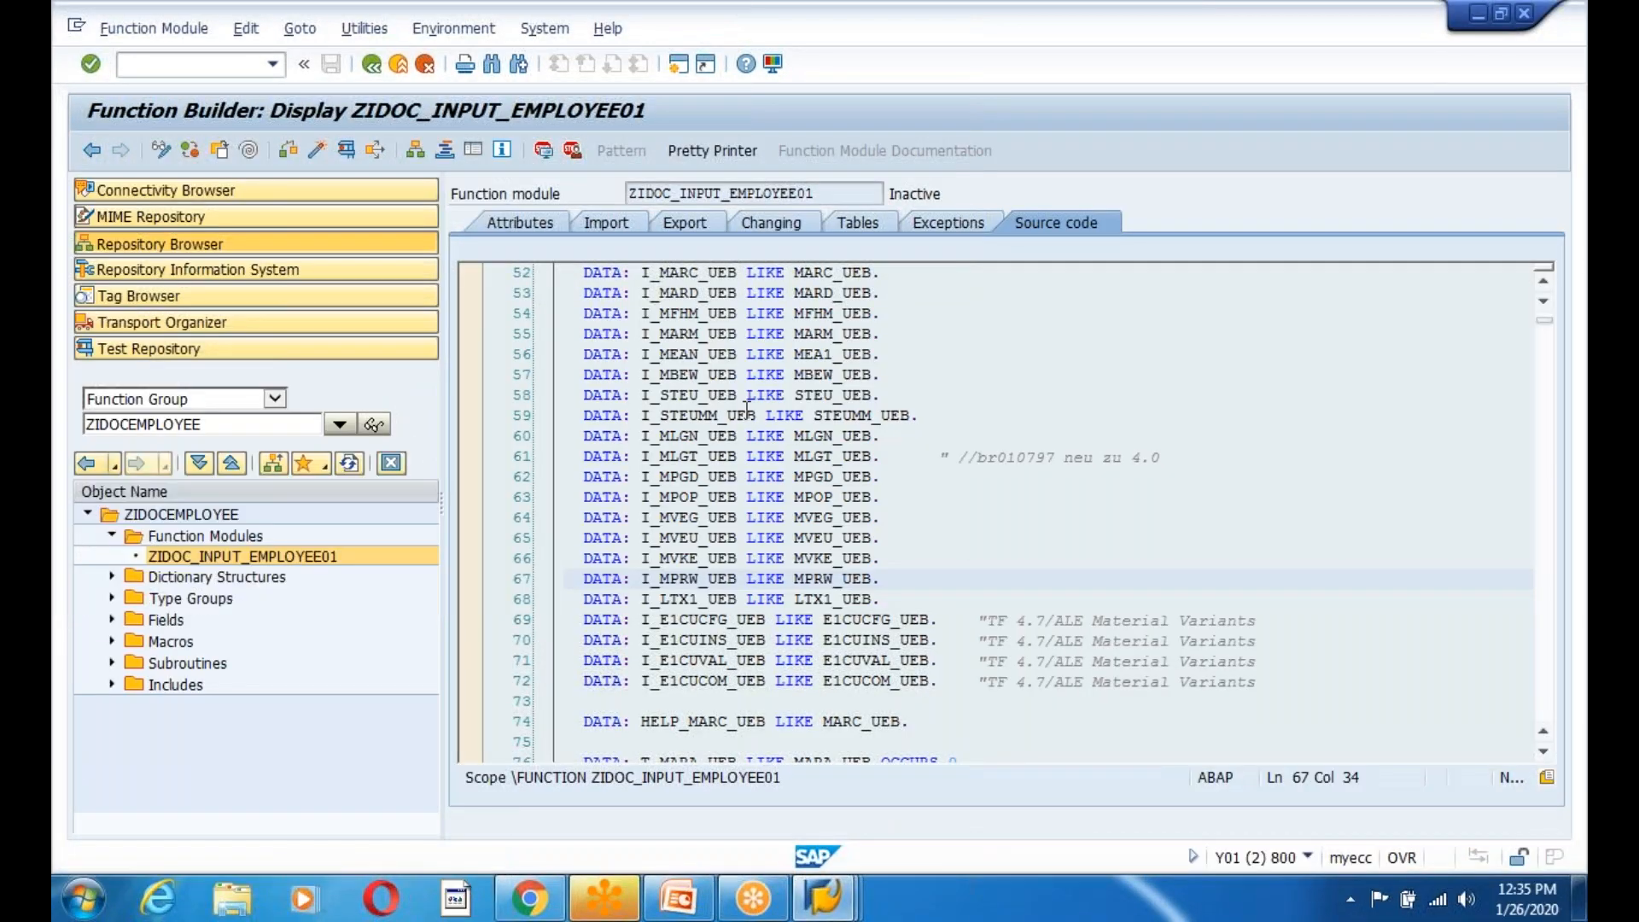
{"action": "key", "text": "alt+Tab"}
{"action": "type", "text": "bd51"}
{"action": "key", "text": "Return"}
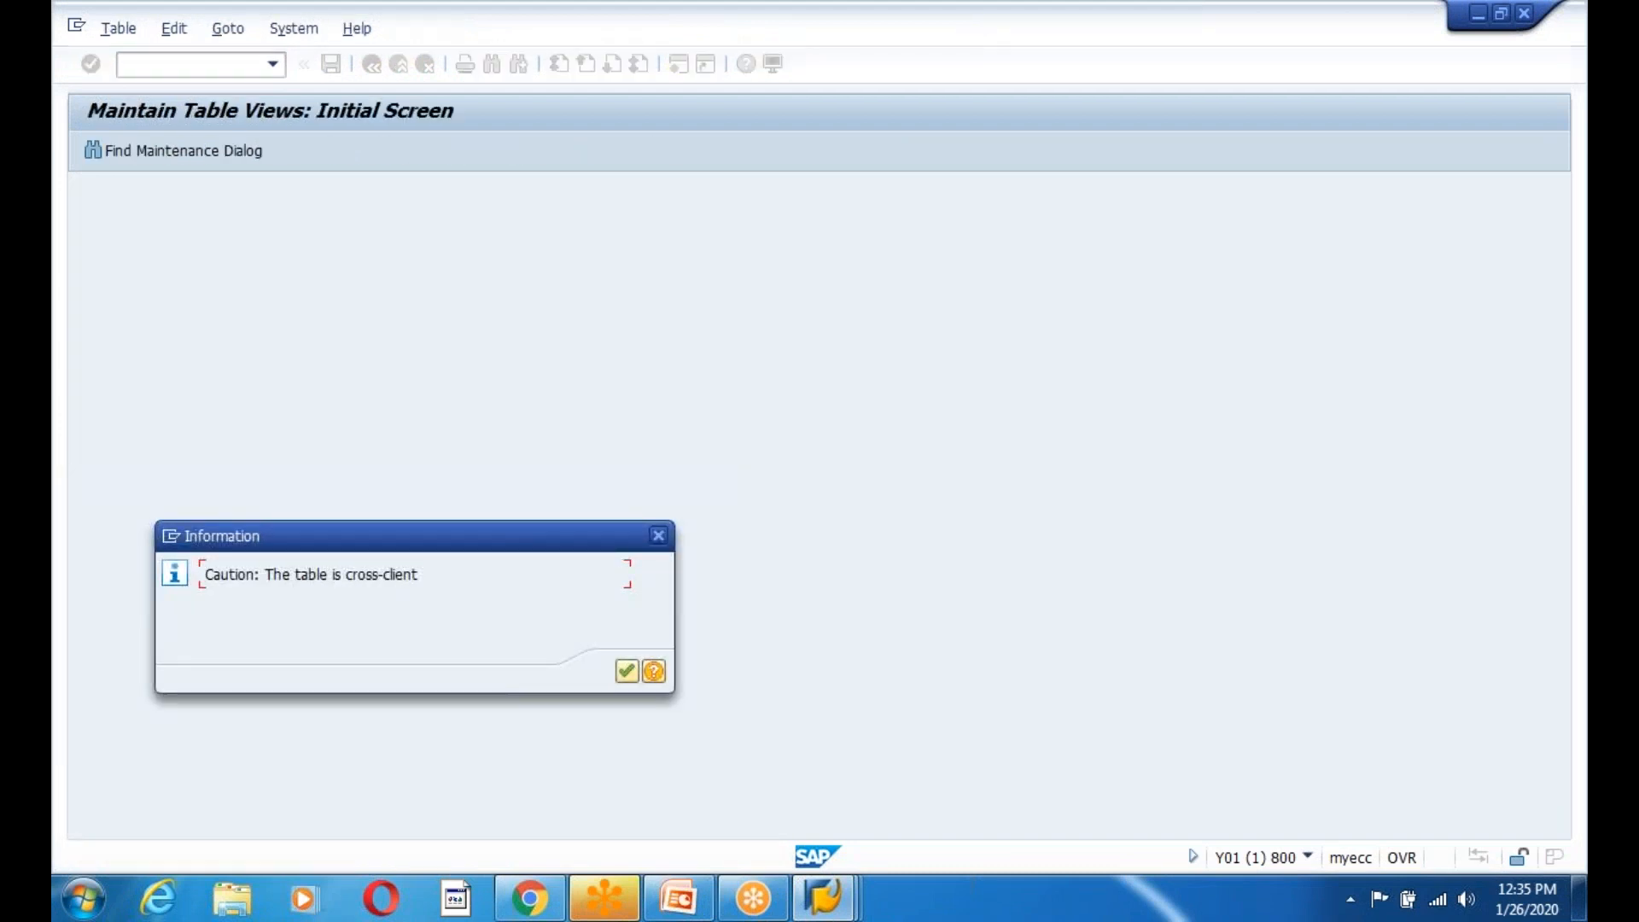
Add a new BD51 entry with ZIDOC_INPUT_EMPLOYEE01 pasted from the Function Builder.
{"action": "key", "text": "Return"}
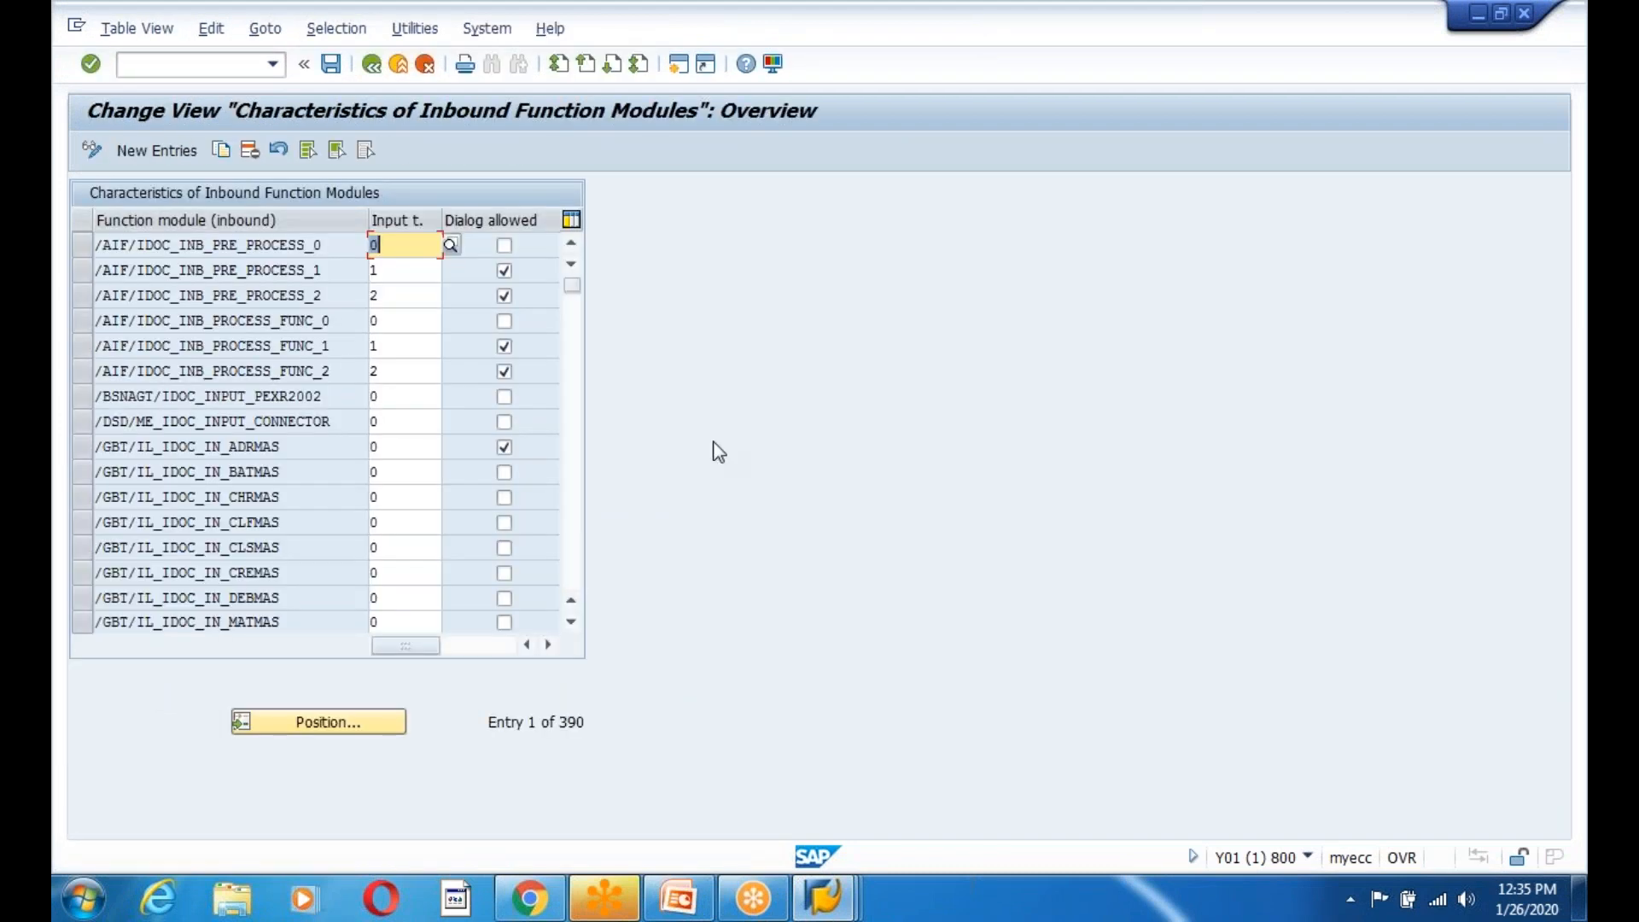
{"action": "left_click", "coordinate": [168, 151]}
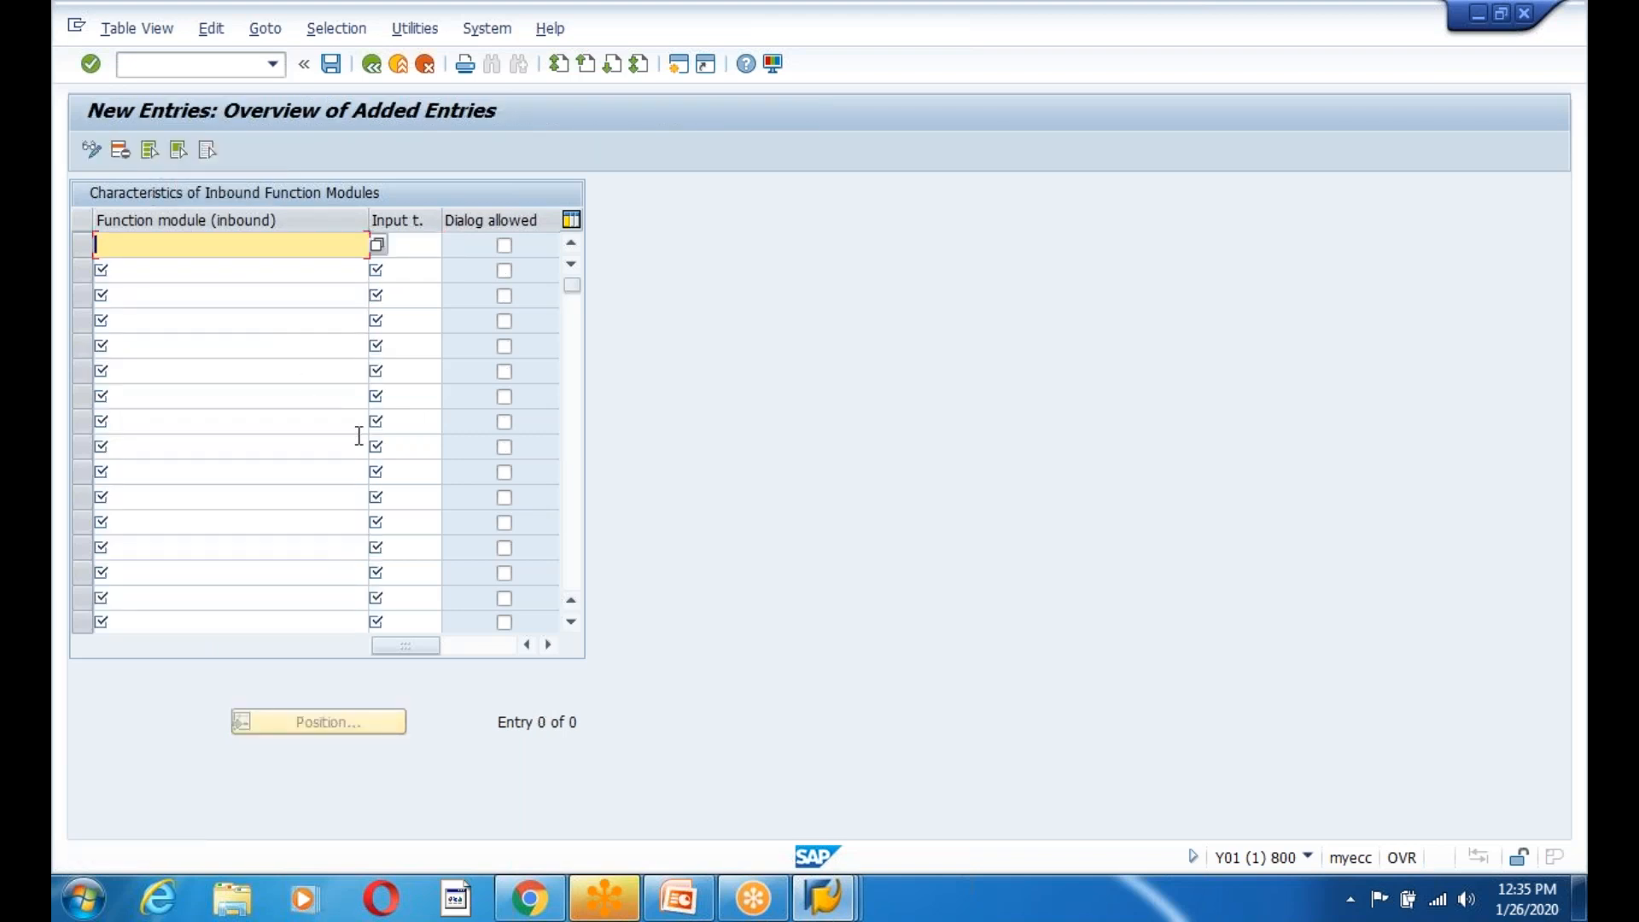
{"action": "key", "text": "alt+Tab"}
{"action": "left_click_drag", "start_coordinate": [826, 193], "coordinate": [620, 193]}
{"action": "key", "text": "alt+Tab"}
{"action": "key", "text": "ctrl+v"}
Set input type 0 and tick Dialog allowed for the new module.
{"action": "left_click", "coordinate": [431, 245]}
{"action": "left_click", "coordinate": [449, 246]}
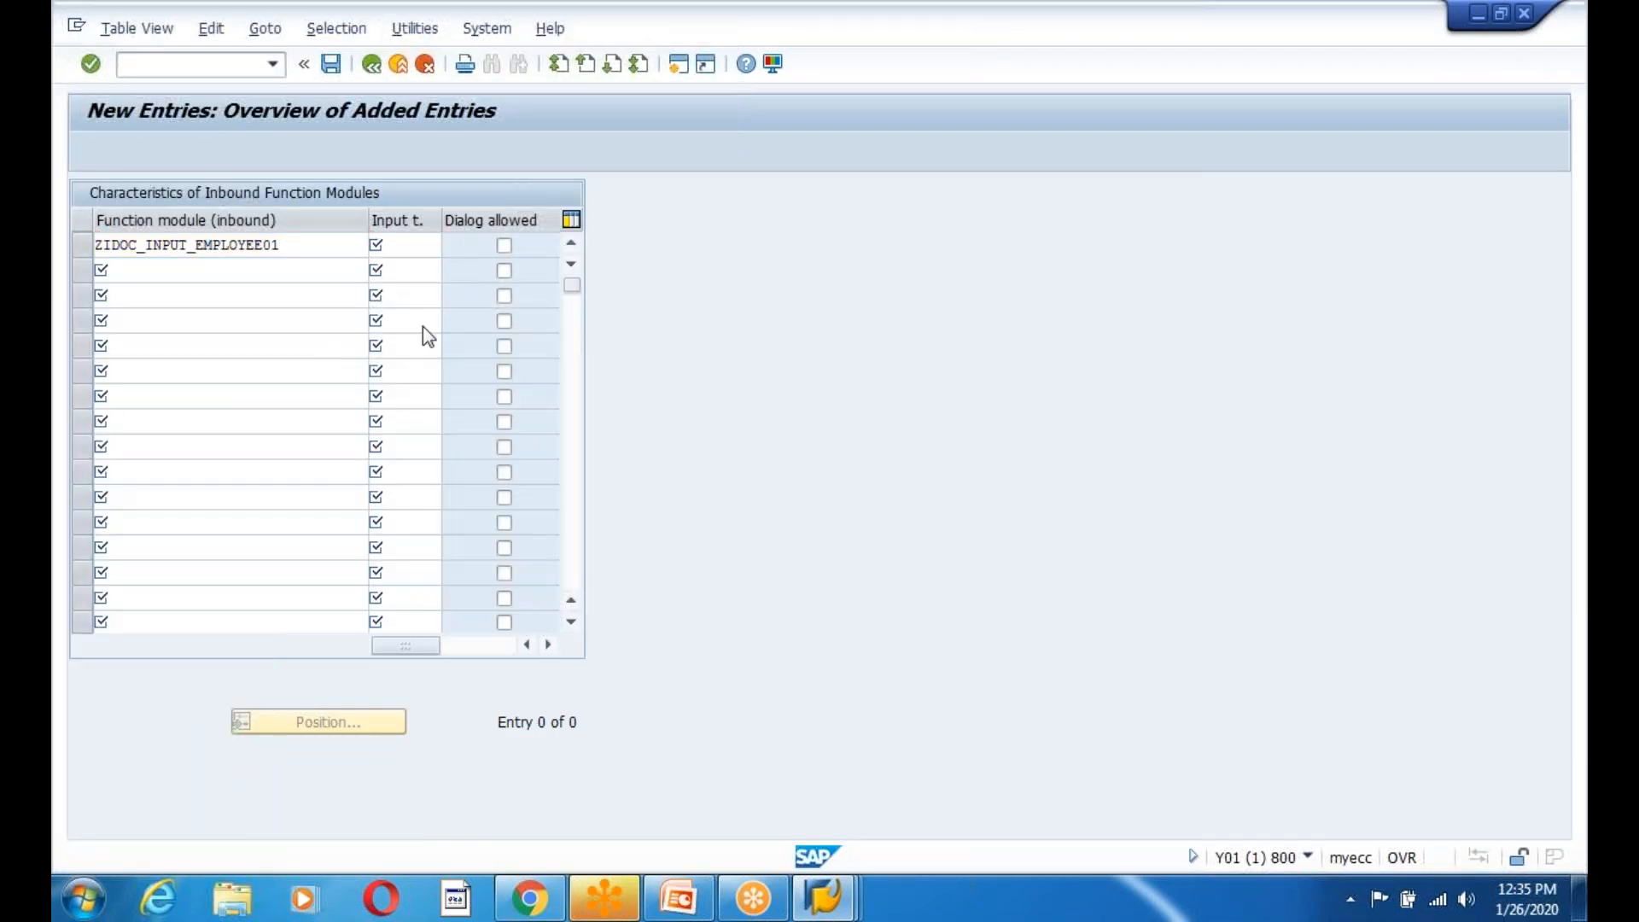
{"action": "double_click", "coordinate": [94, 313]}
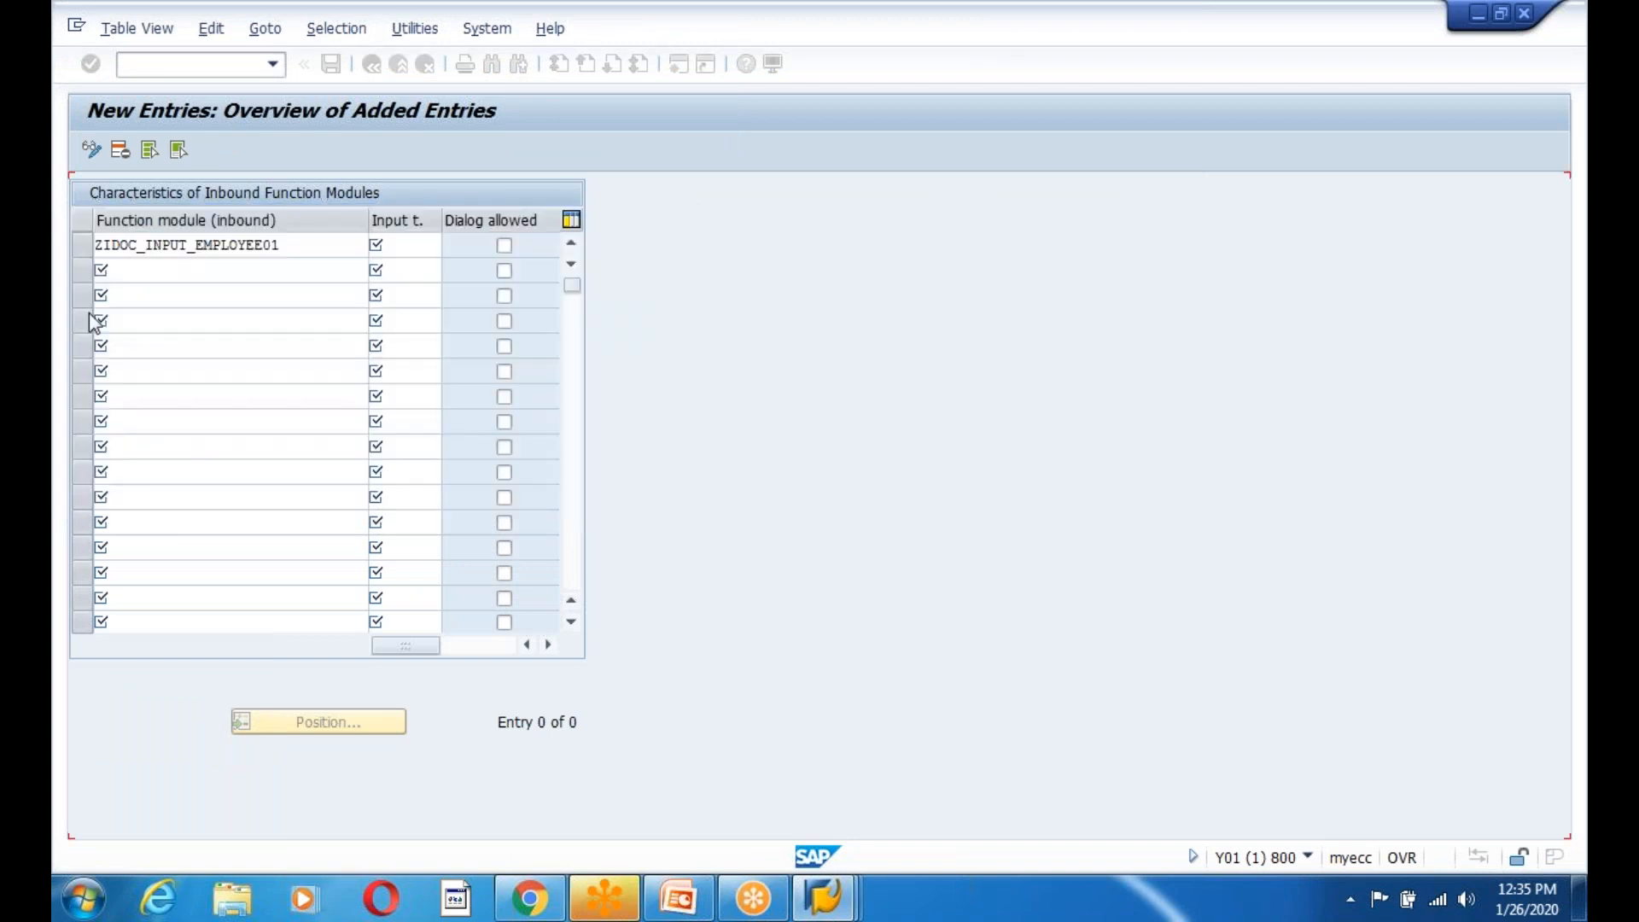
{"action": "left_click", "coordinate": [503, 246]}
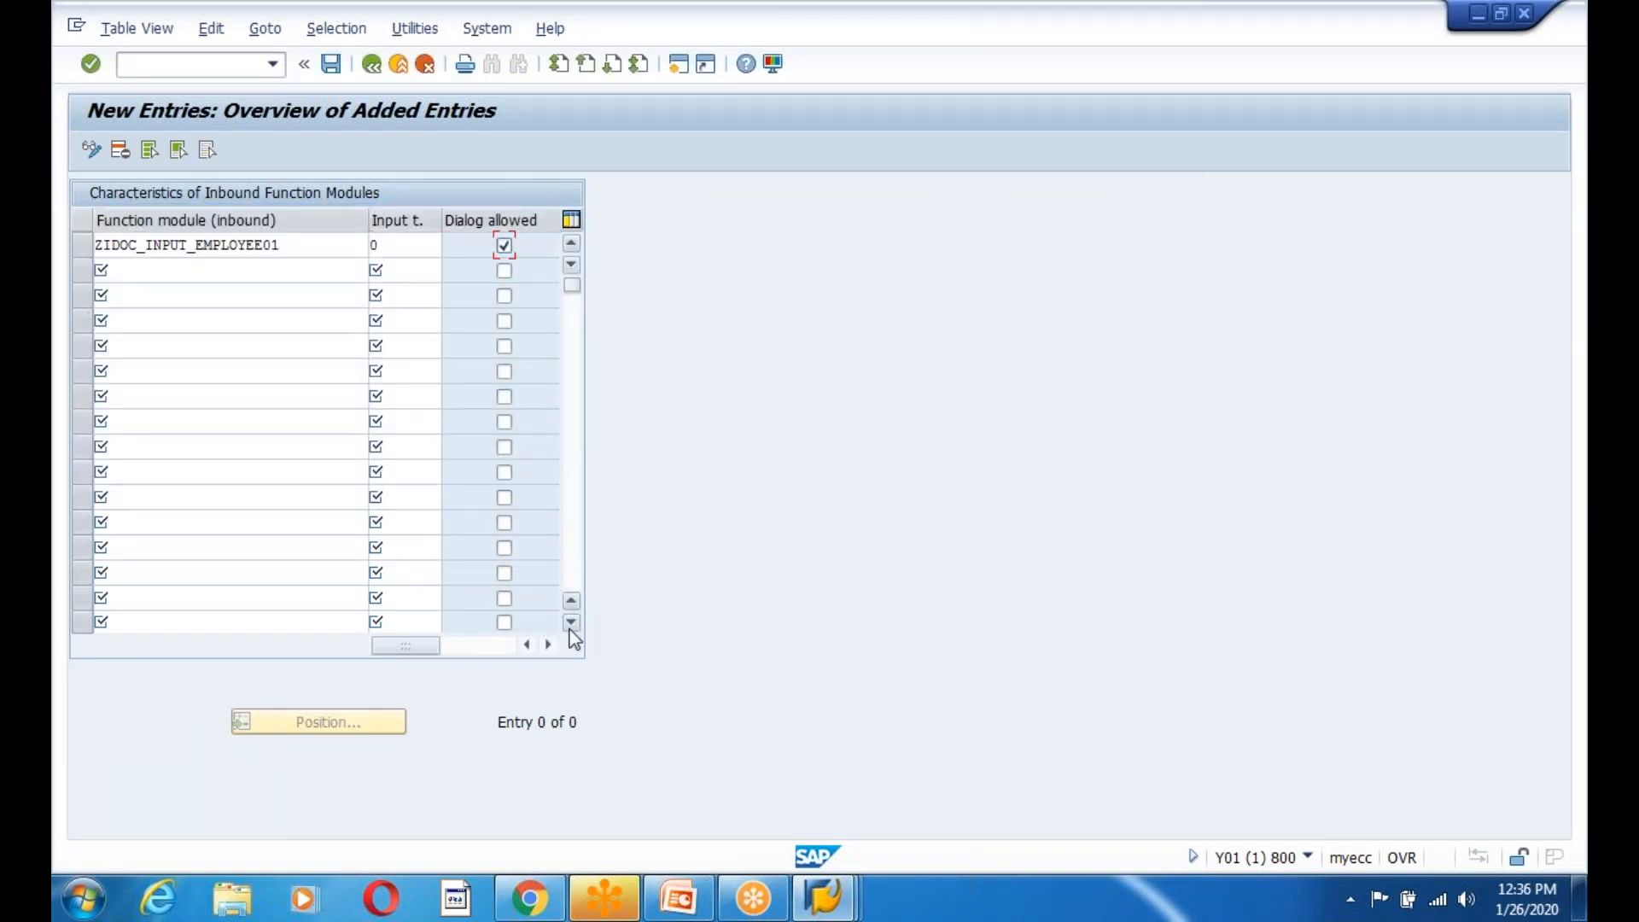
{"action": "left_click", "coordinate": [548, 646]}
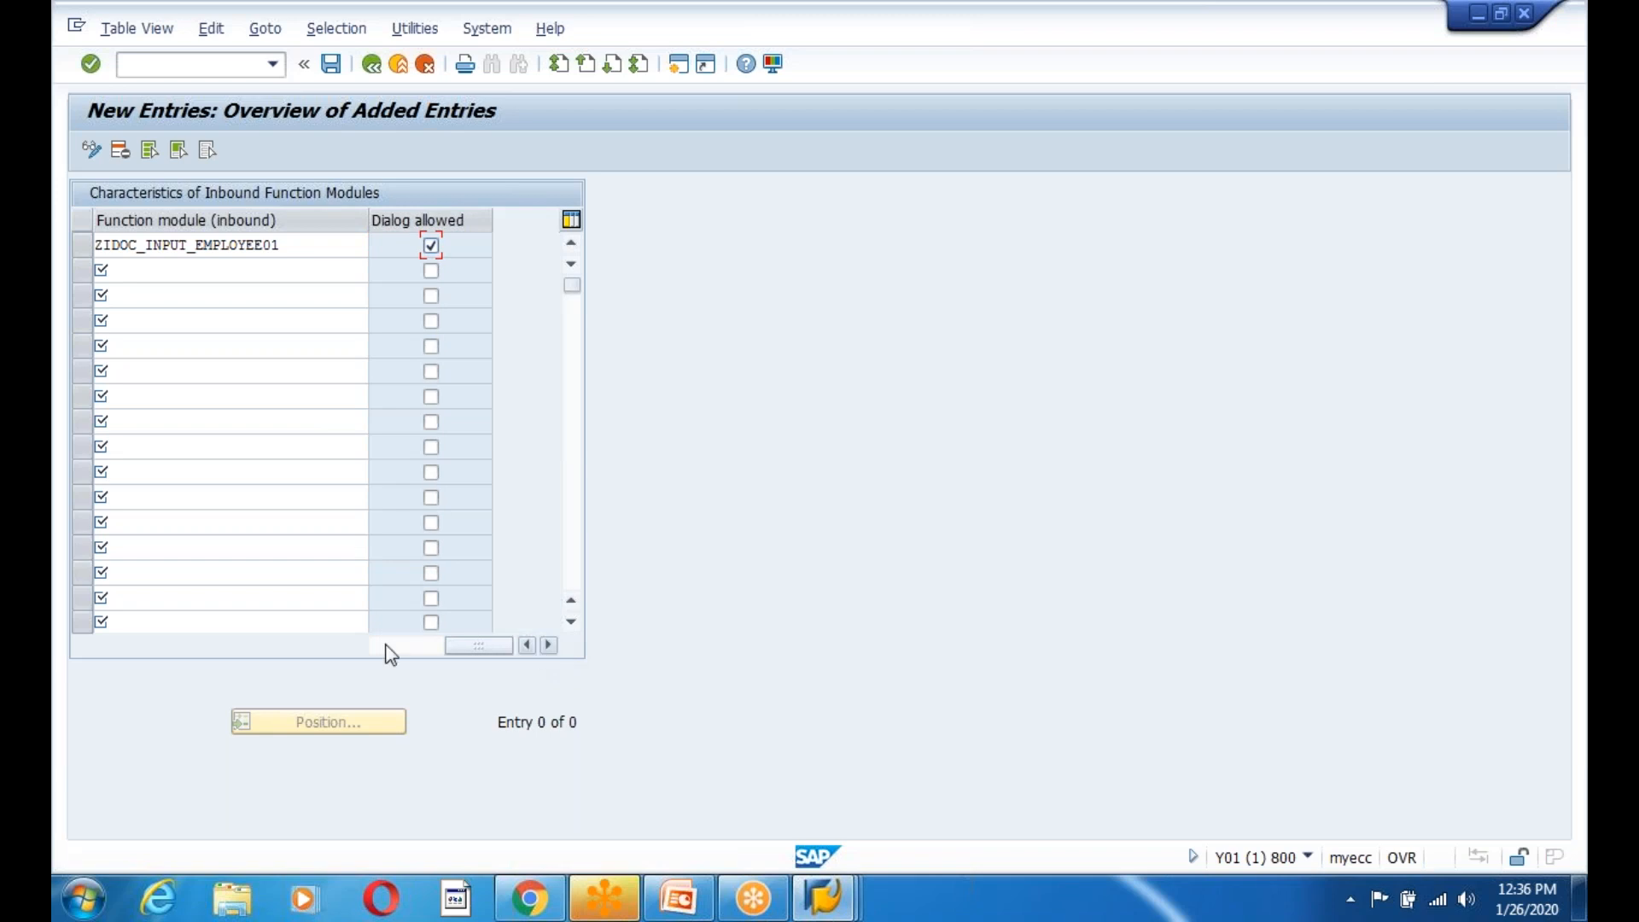
{"action": "left_click_drag", "start_coordinate": [469, 648], "coordinate": [336, 658]}
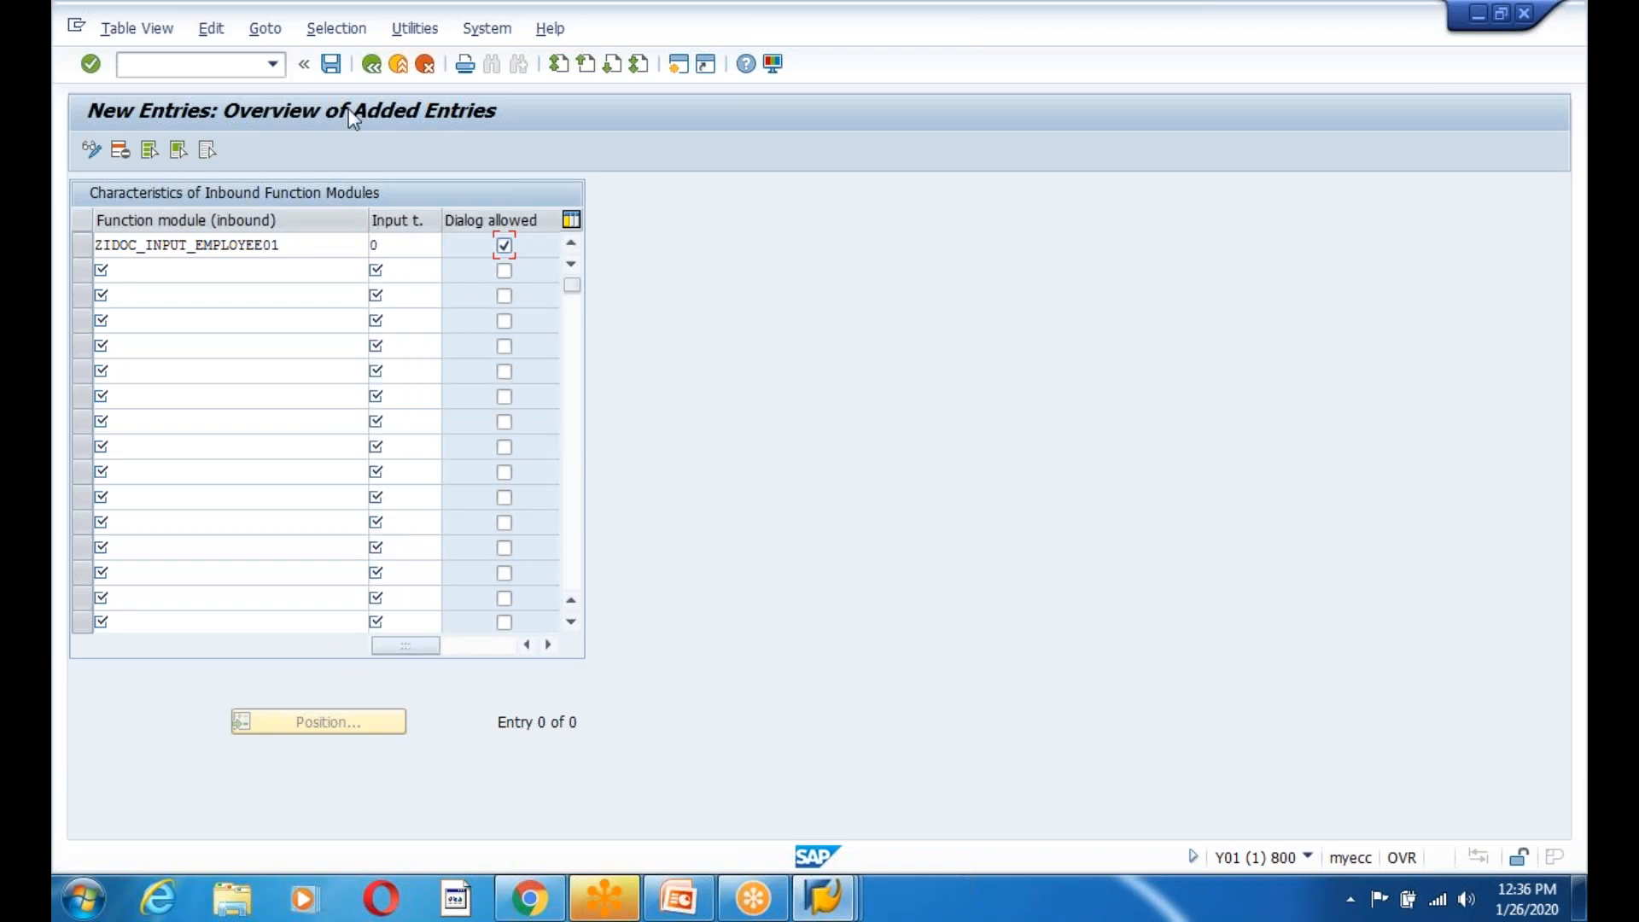
Save the entry with the workbench request and back out to Easy Access.
{"action": "left_click", "coordinate": [330, 67]}
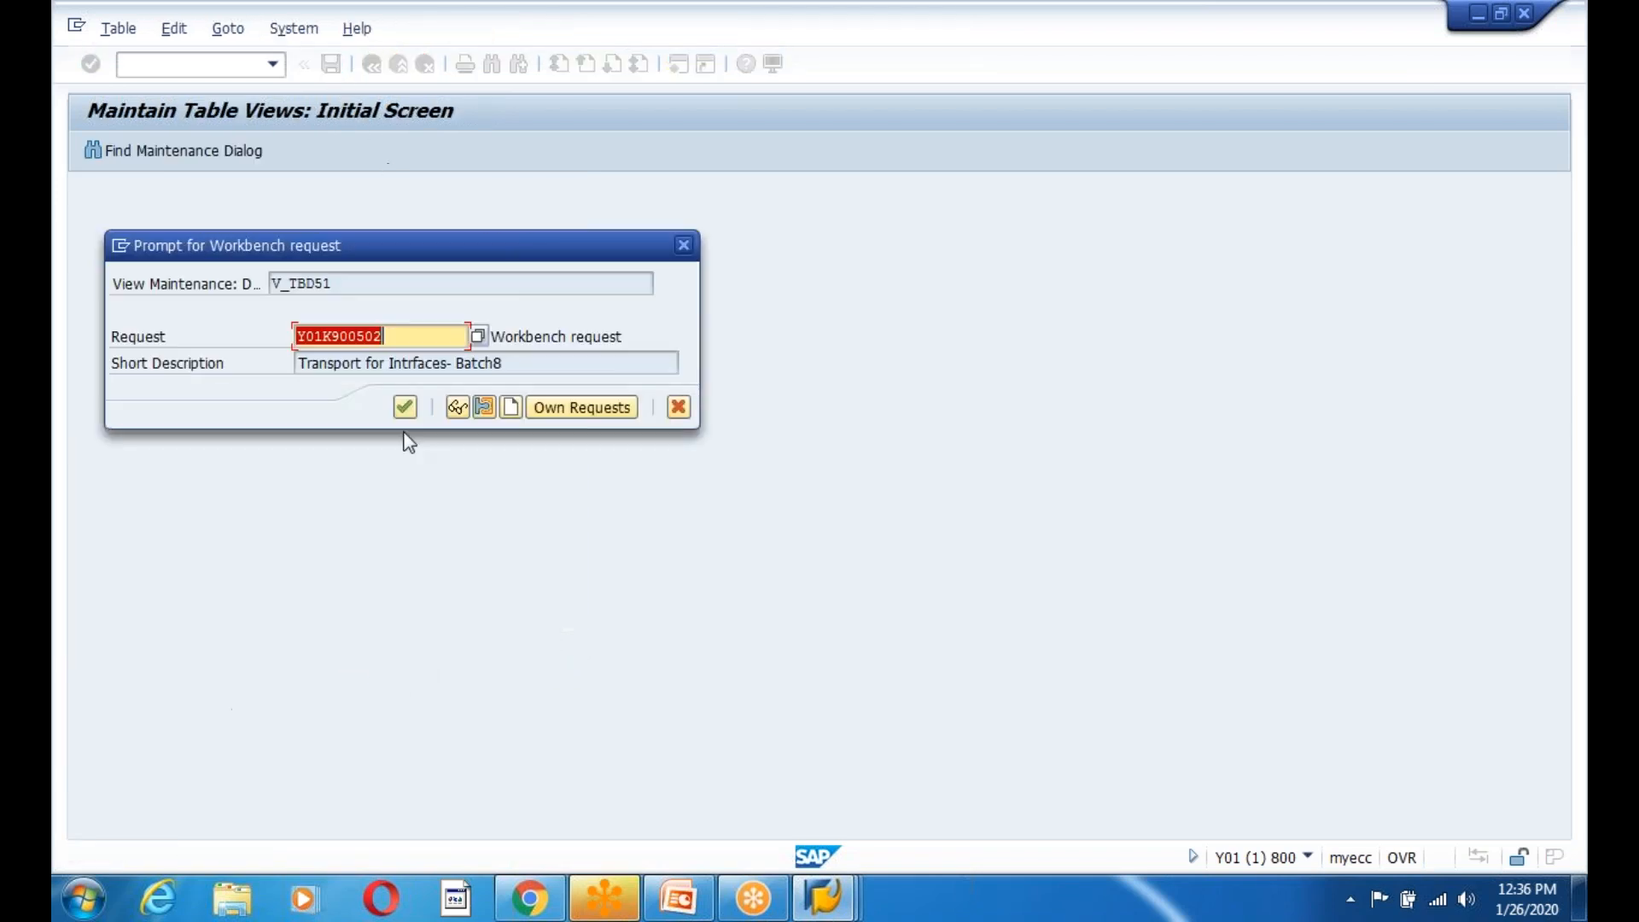
{"action": "left_click", "coordinate": [403, 407]}
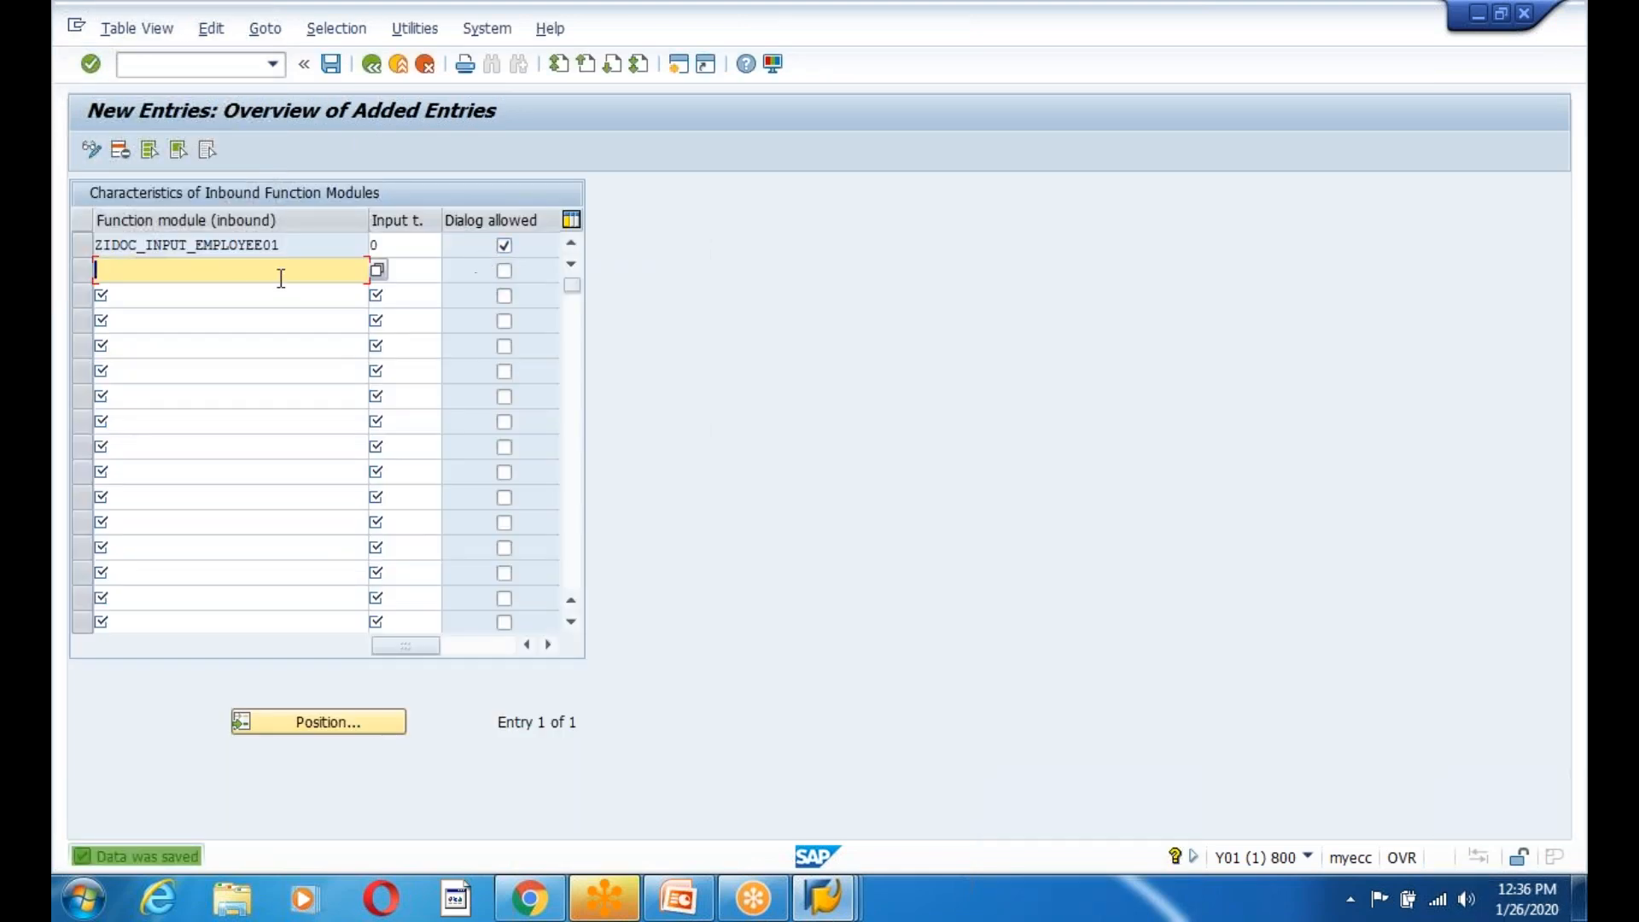
{"action": "left_click", "coordinate": [365, 71]}
{"action": "left_click", "coordinate": [369, 68]}
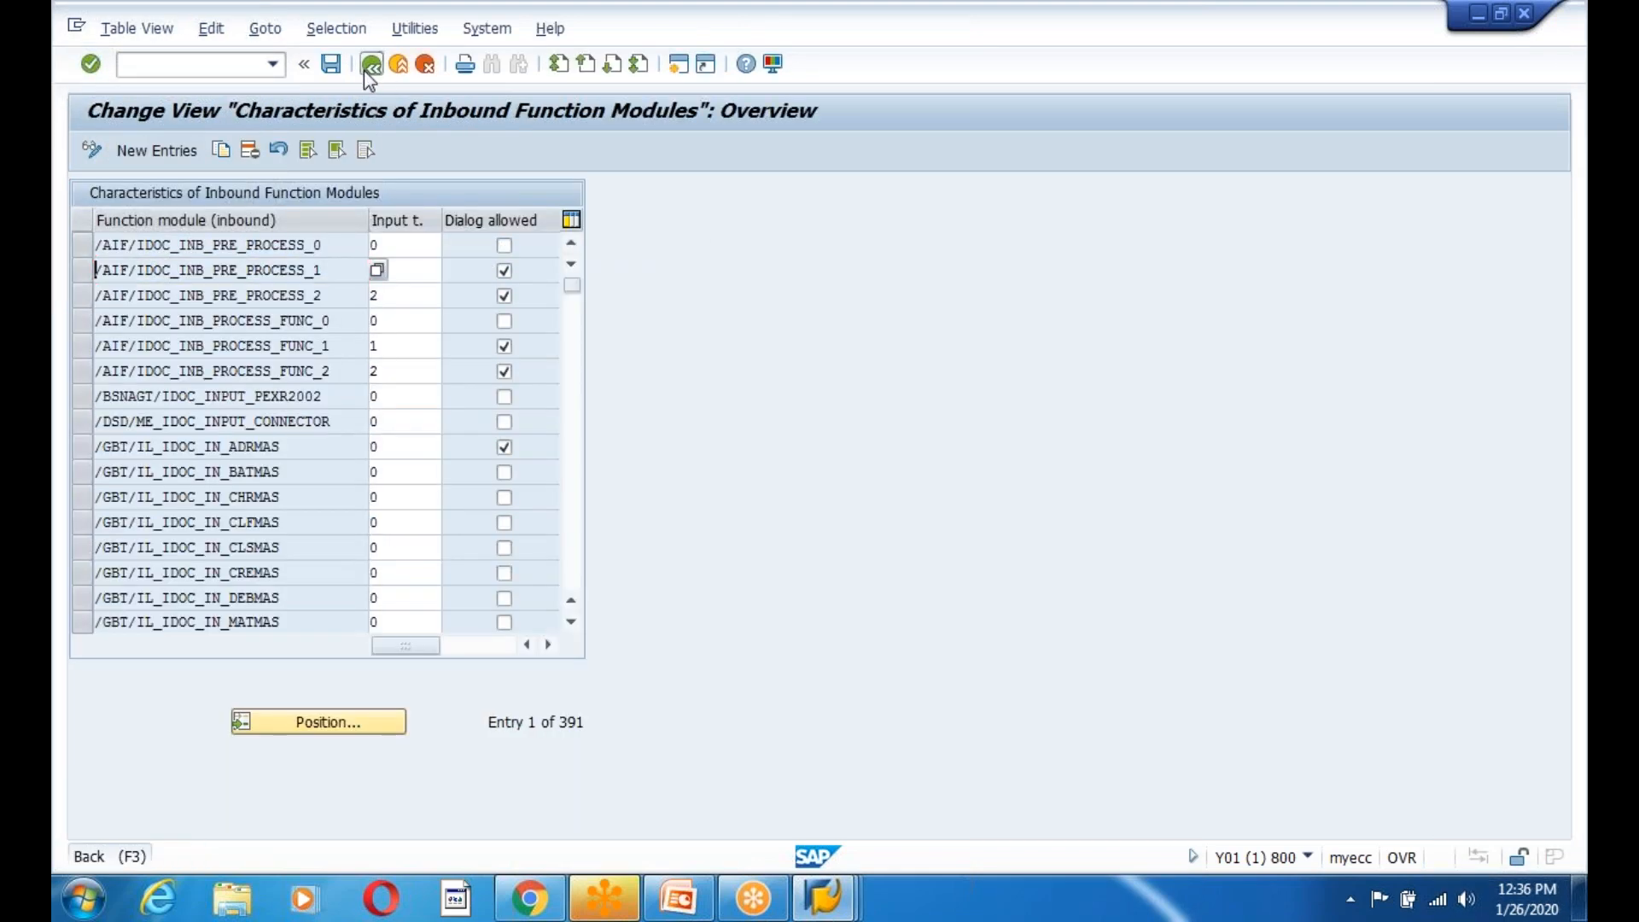
{"action": "left_click", "coordinate": [806, 901]}
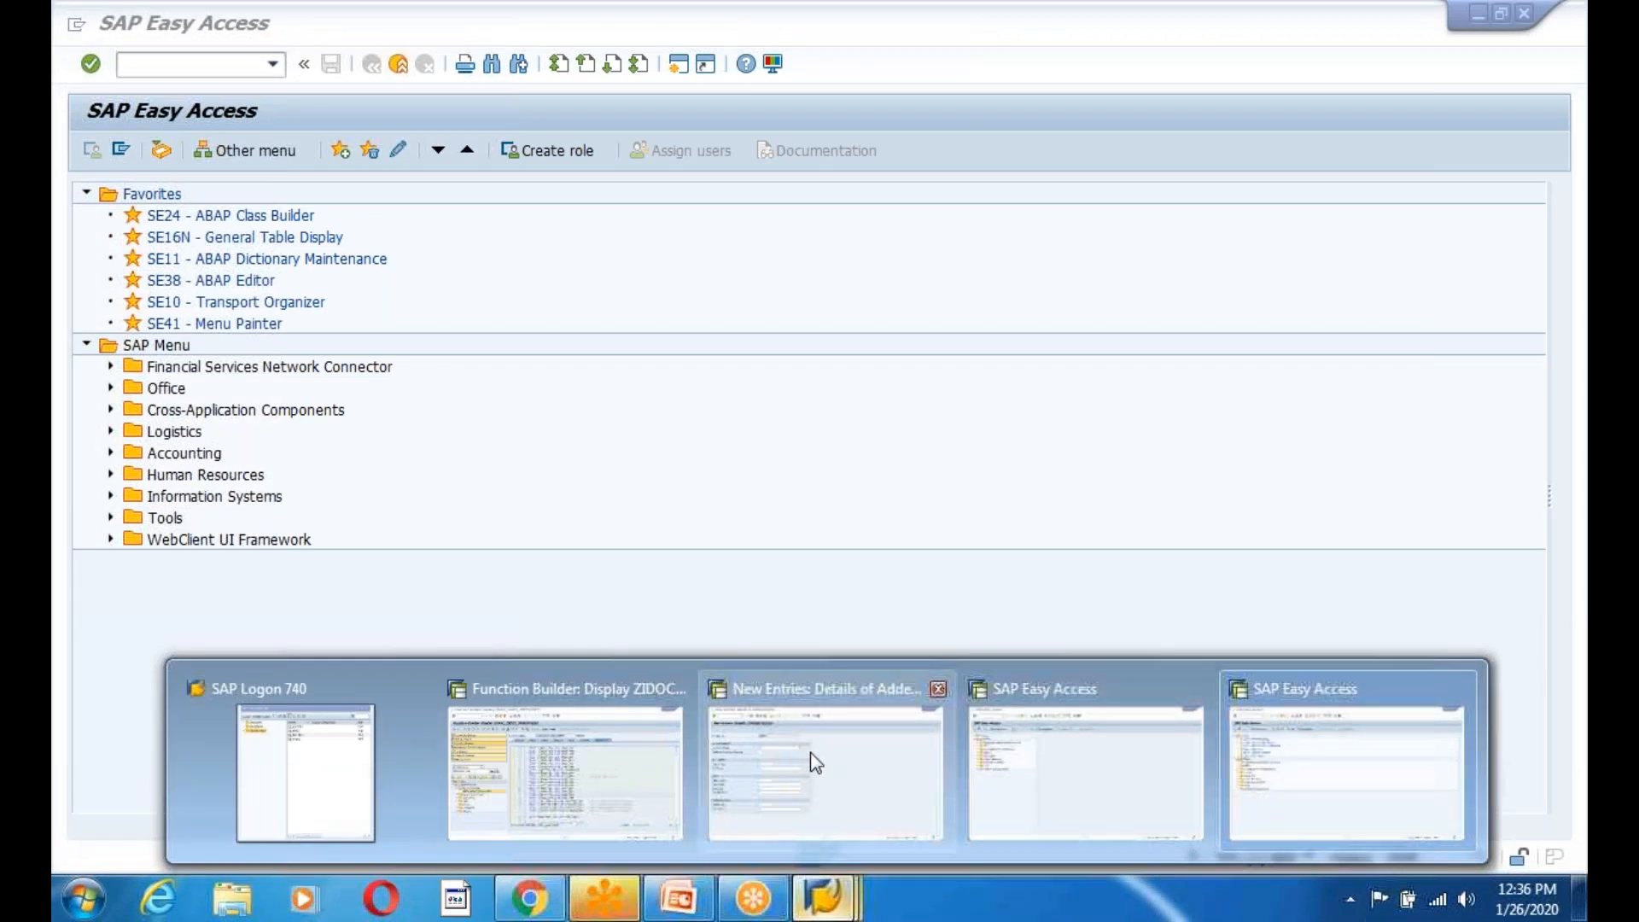
Browse ZEMPC's function module list without choosing, then cancel and discard the details.
{"action": "left_click", "coordinate": [815, 764]}
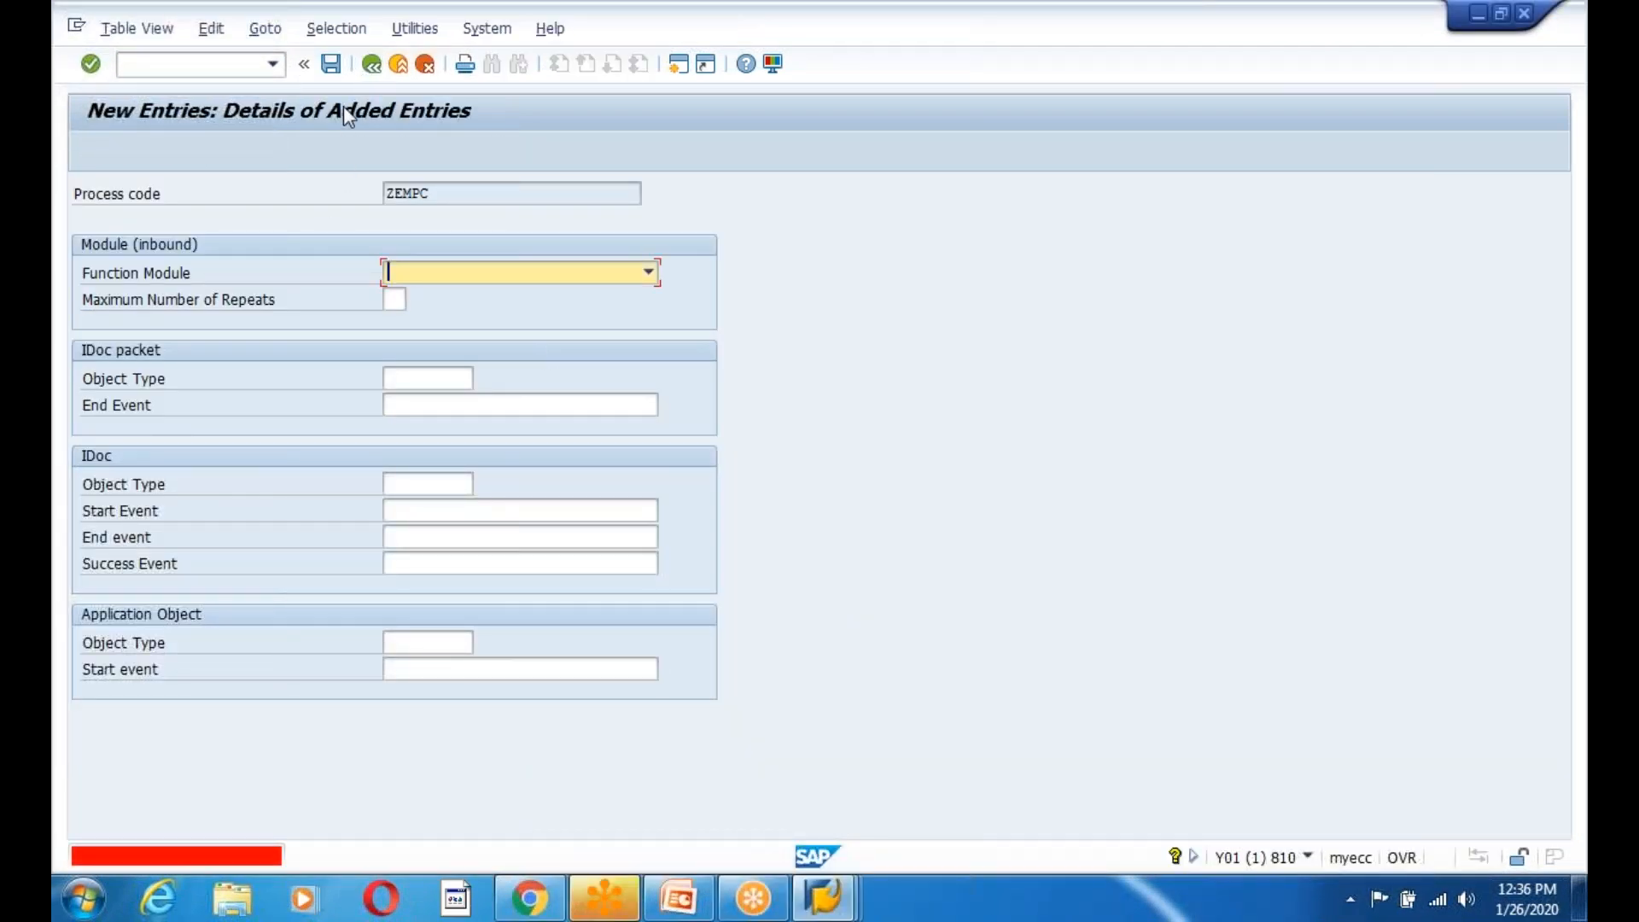
{"action": "left_click", "coordinate": [332, 65]}
{"action": "left_click", "coordinate": [649, 273]}
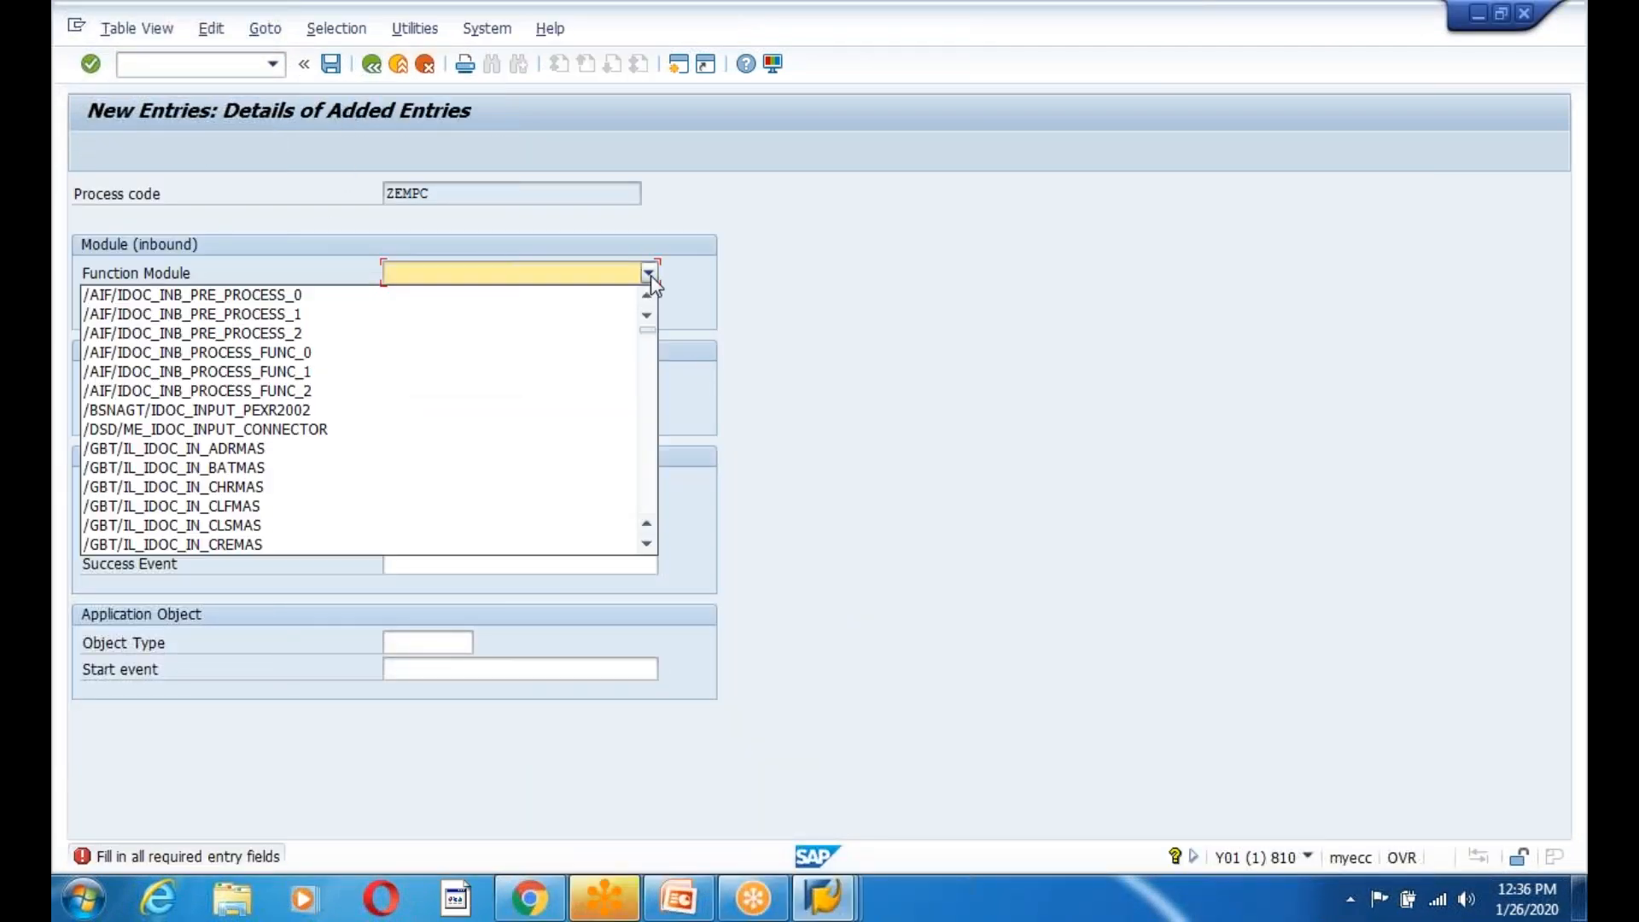
{"action": "left_click_drag", "start_coordinate": [649, 340], "coordinate": [649, 513]}
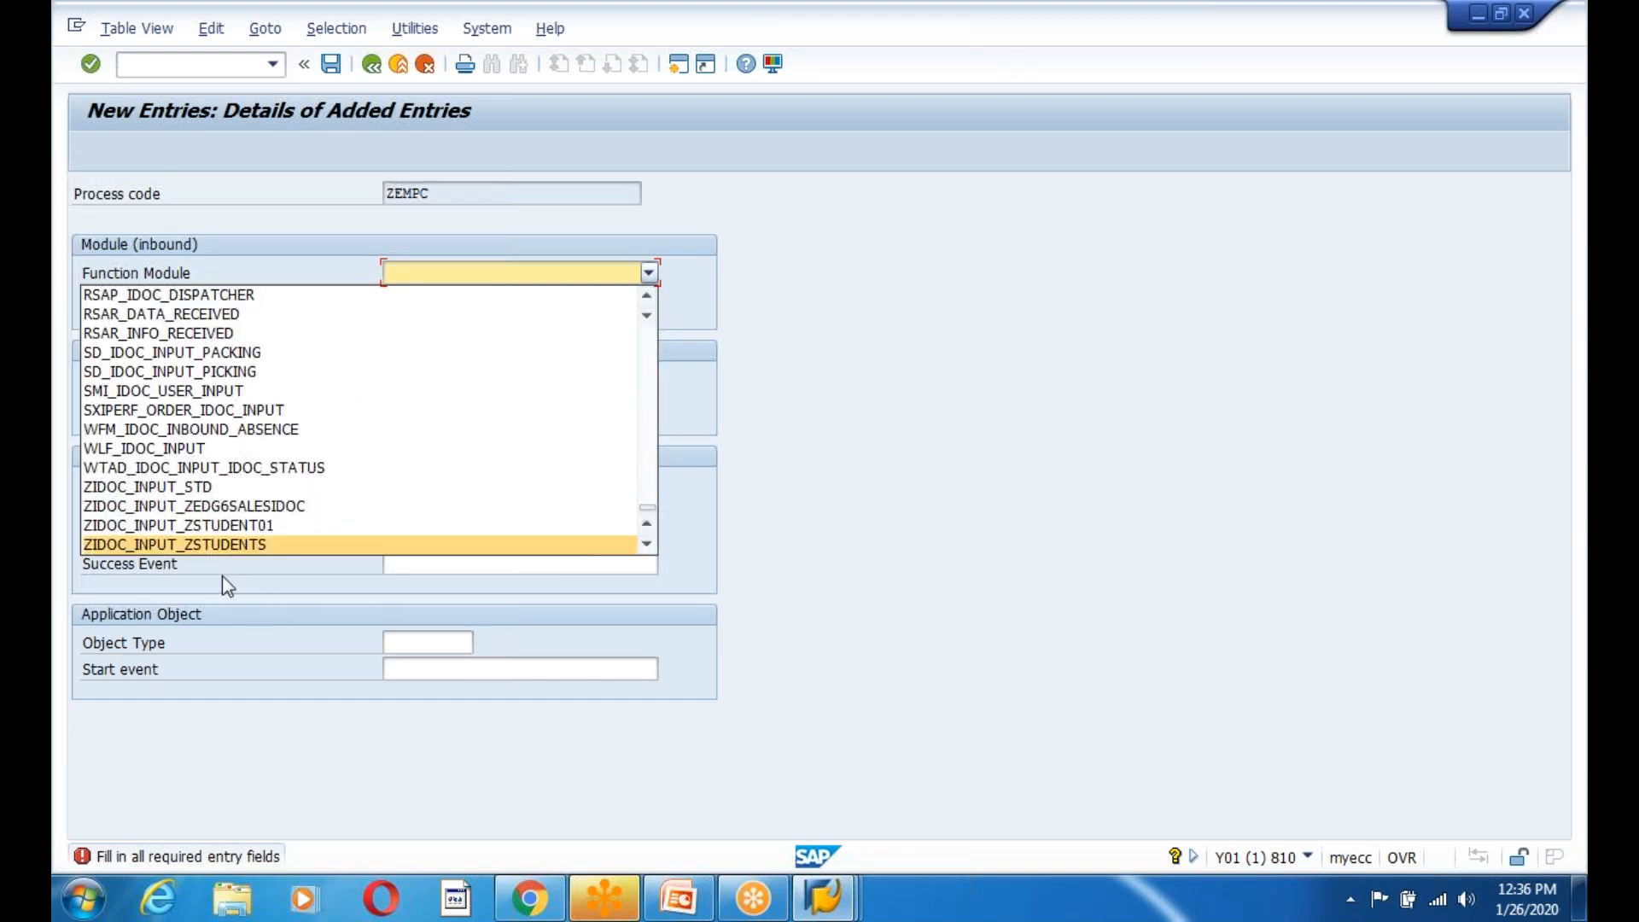
{"action": "left_click", "coordinate": [931, 410]}
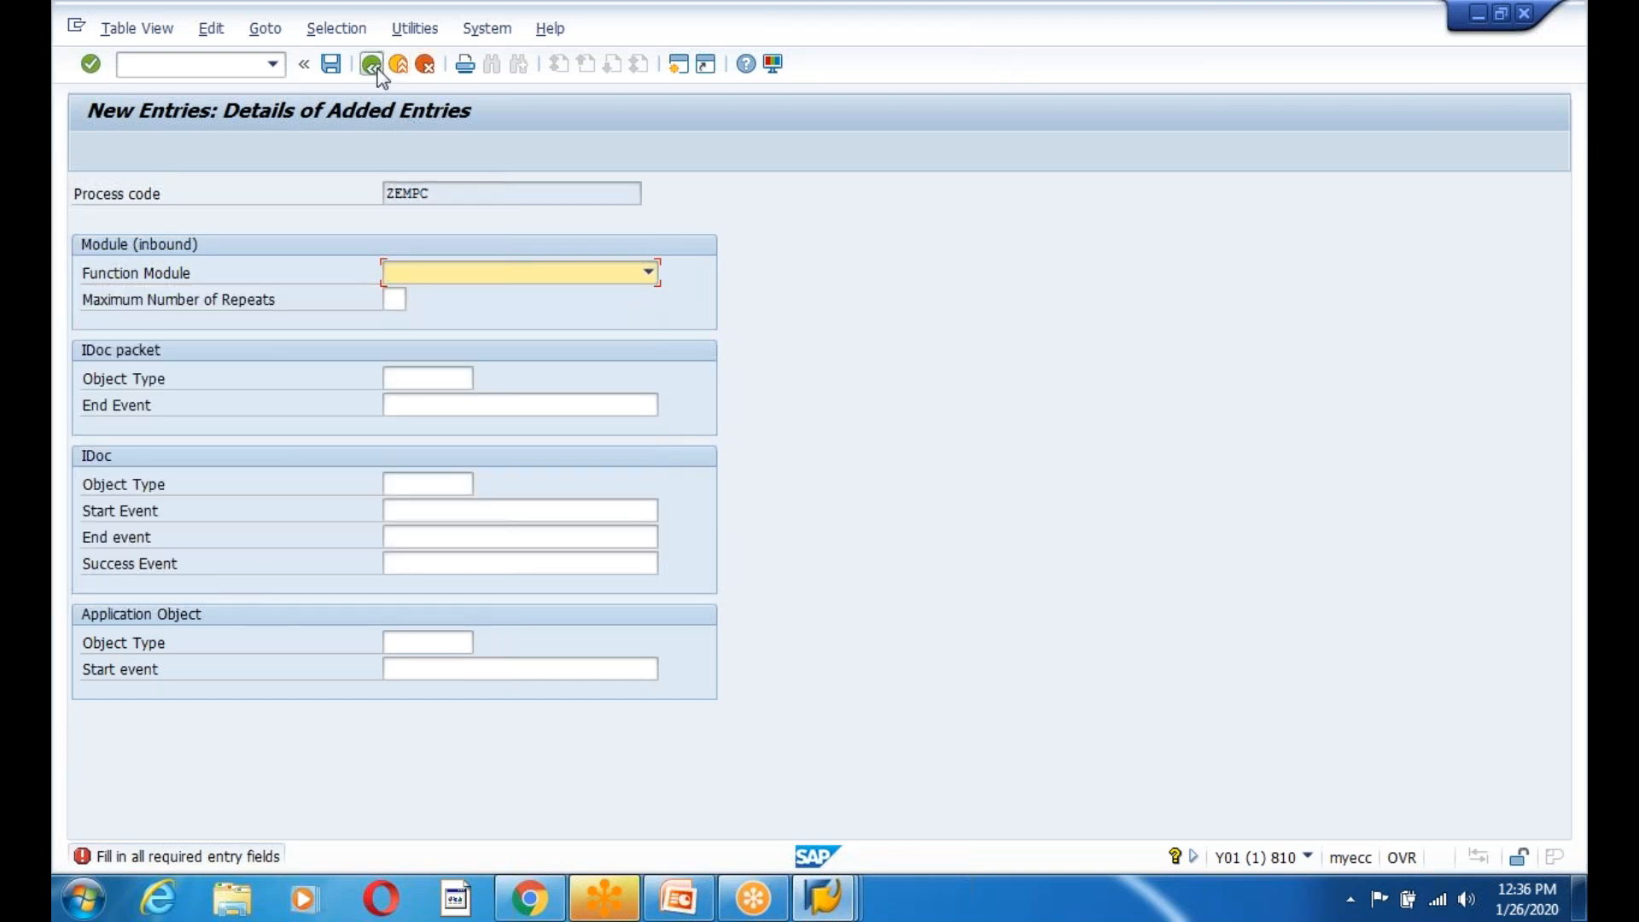
{"action": "left_click", "coordinate": [425, 64]}
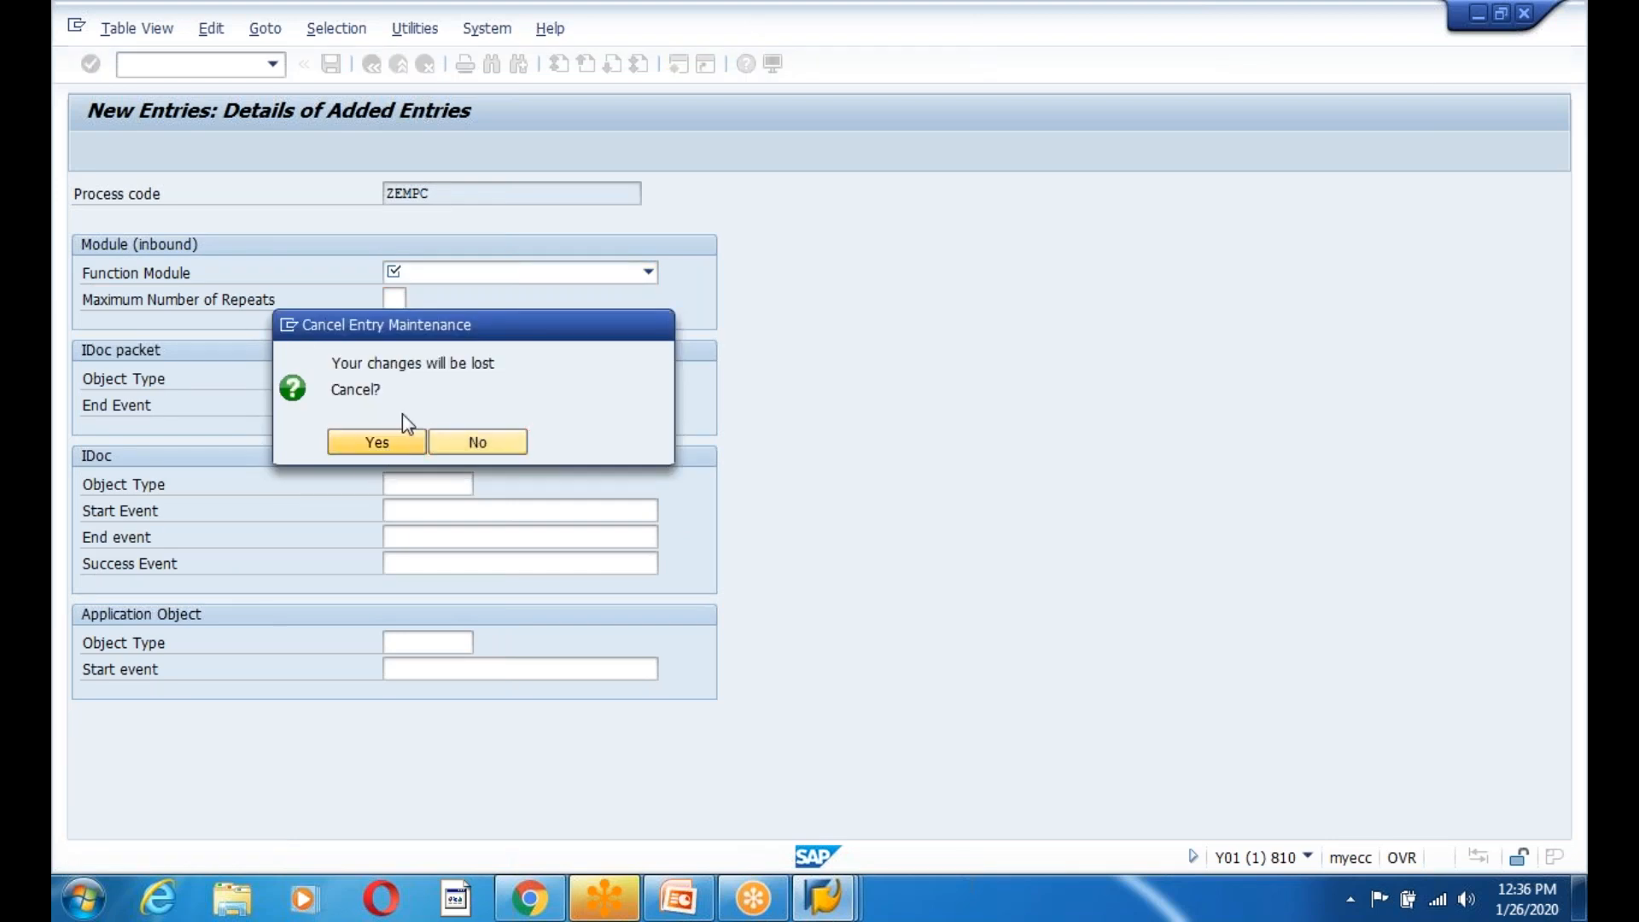
{"action": "left_click", "coordinate": [377, 441]}
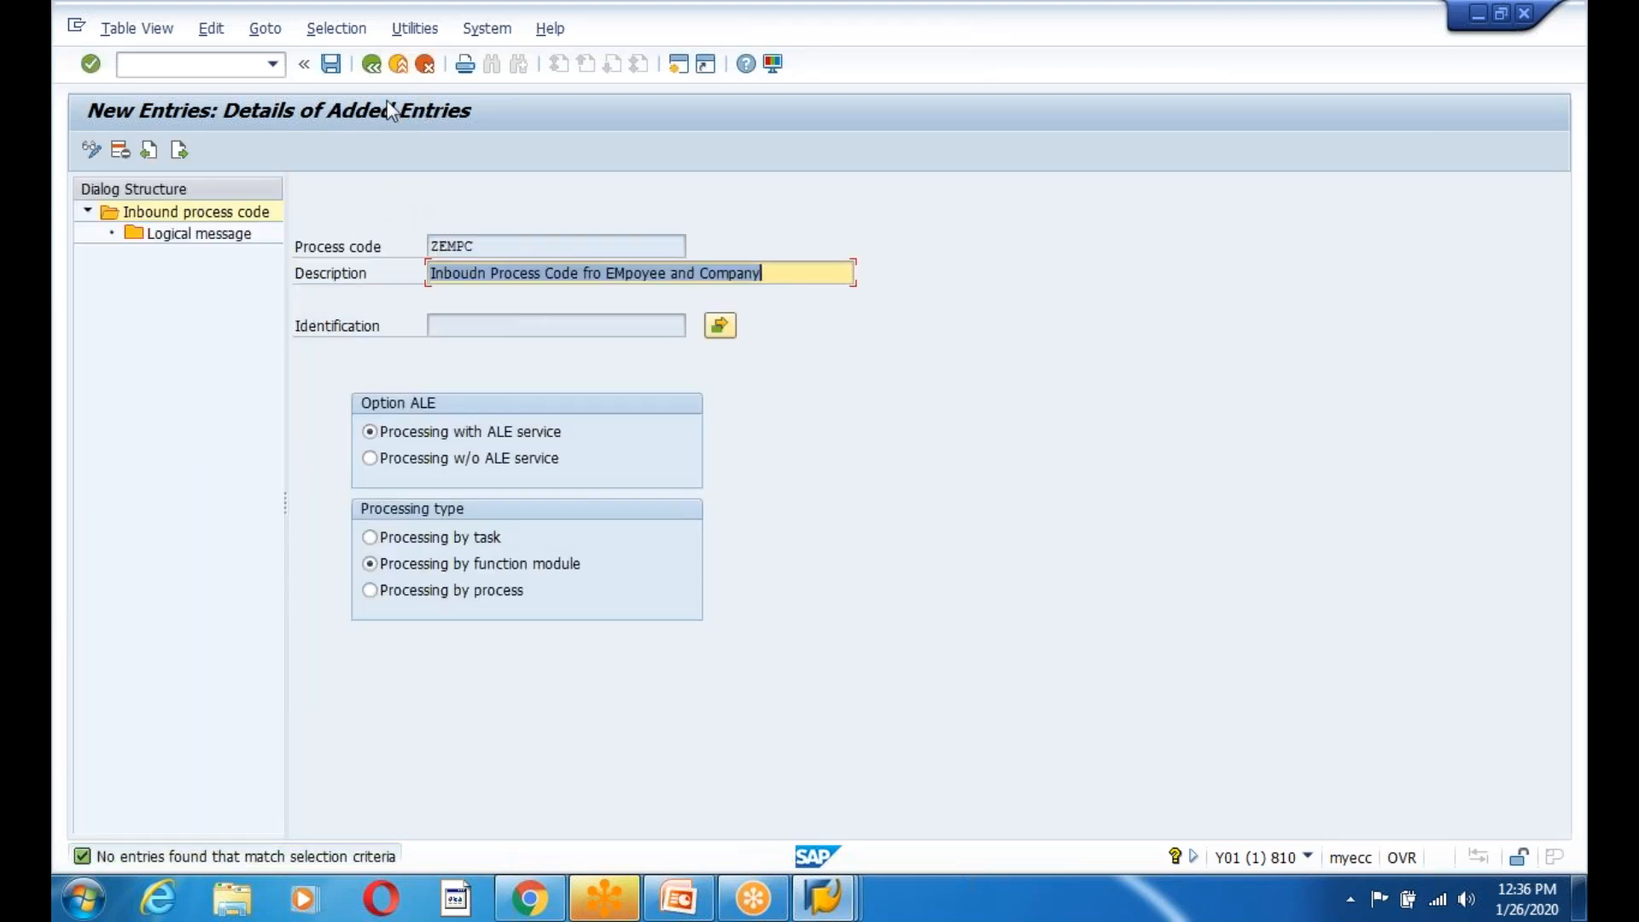
Save the ZEMPC process code again and continue to the function module screen.
{"action": "left_click", "coordinate": [371, 64]}
{"action": "left_click", "coordinate": [352, 247]}
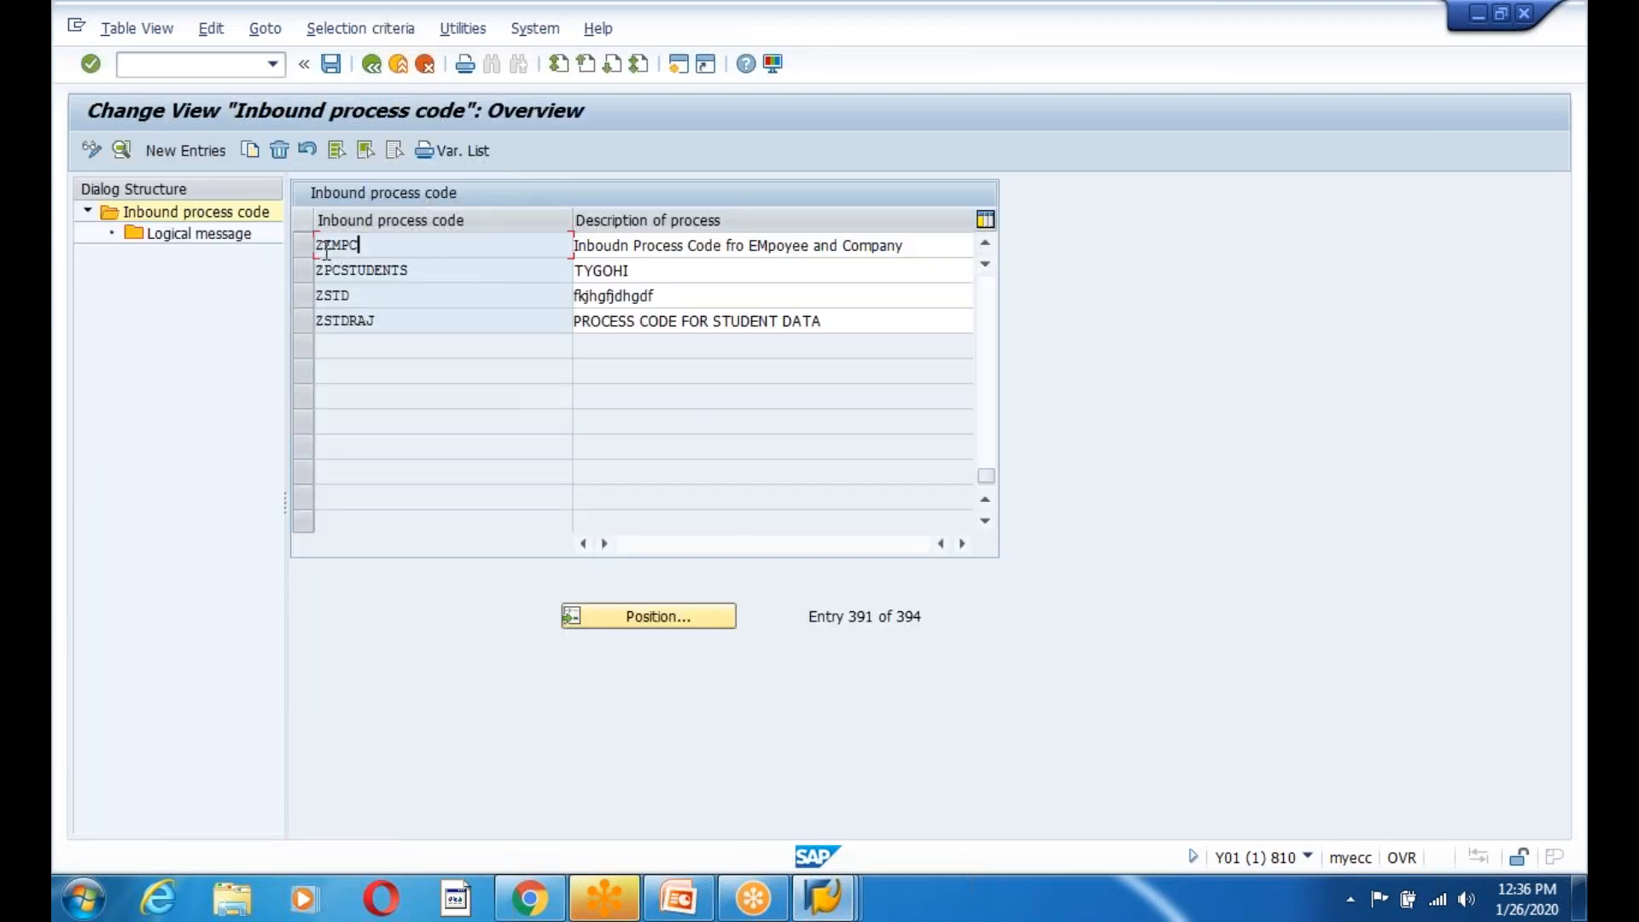
{"action": "left_click", "coordinate": [332, 65]}
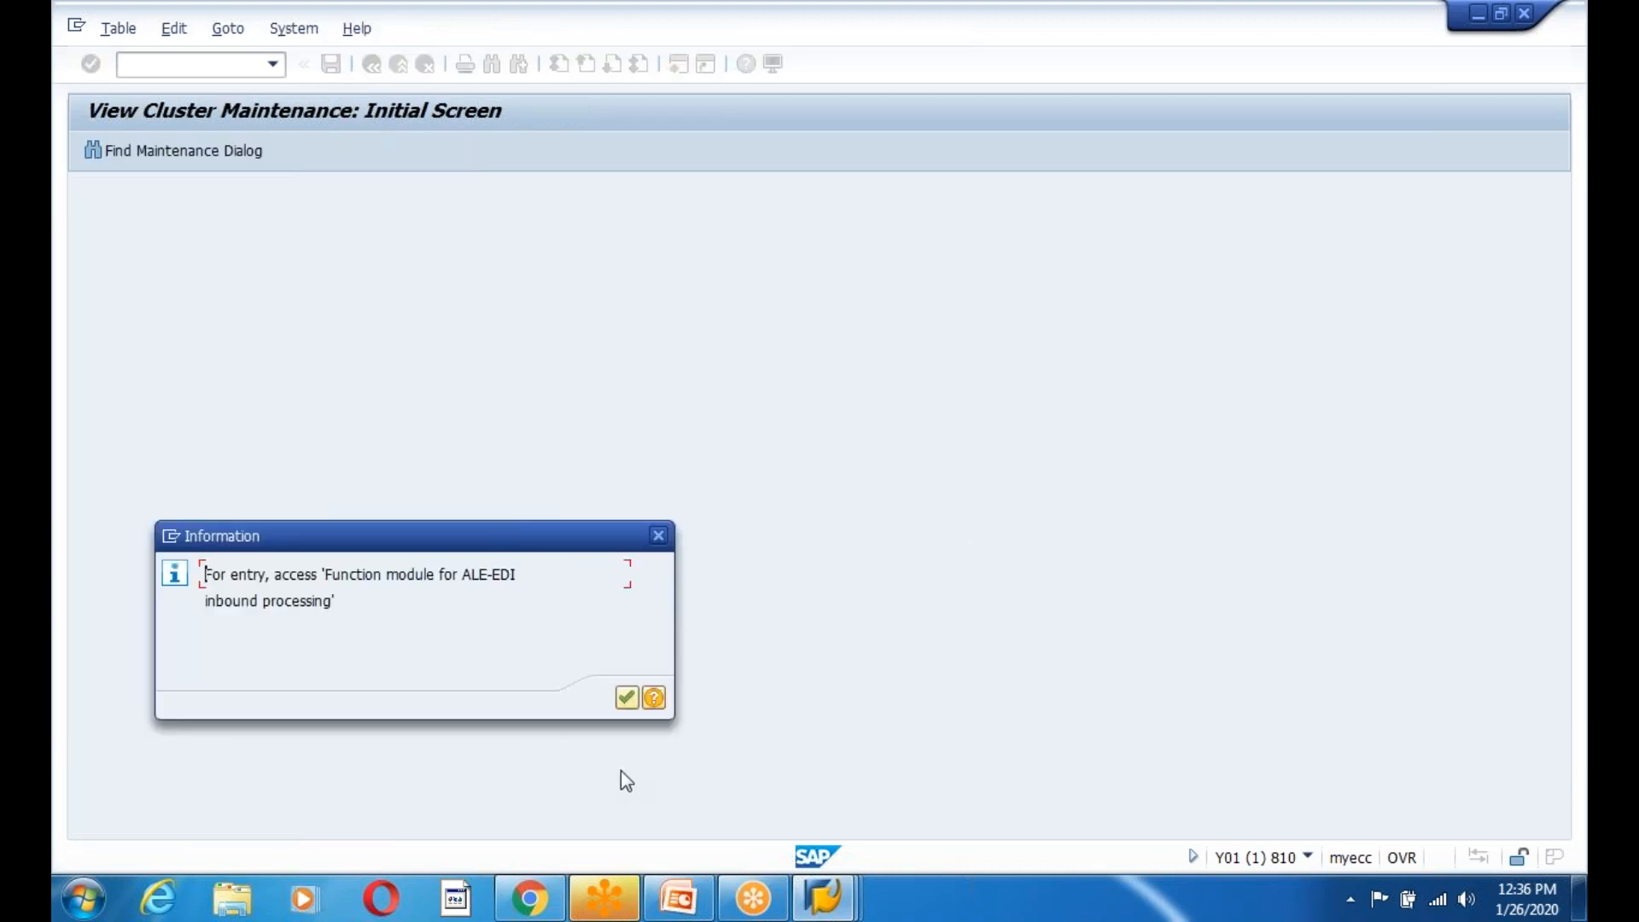
{"action": "left_click", "coordinate": [626, 695]}
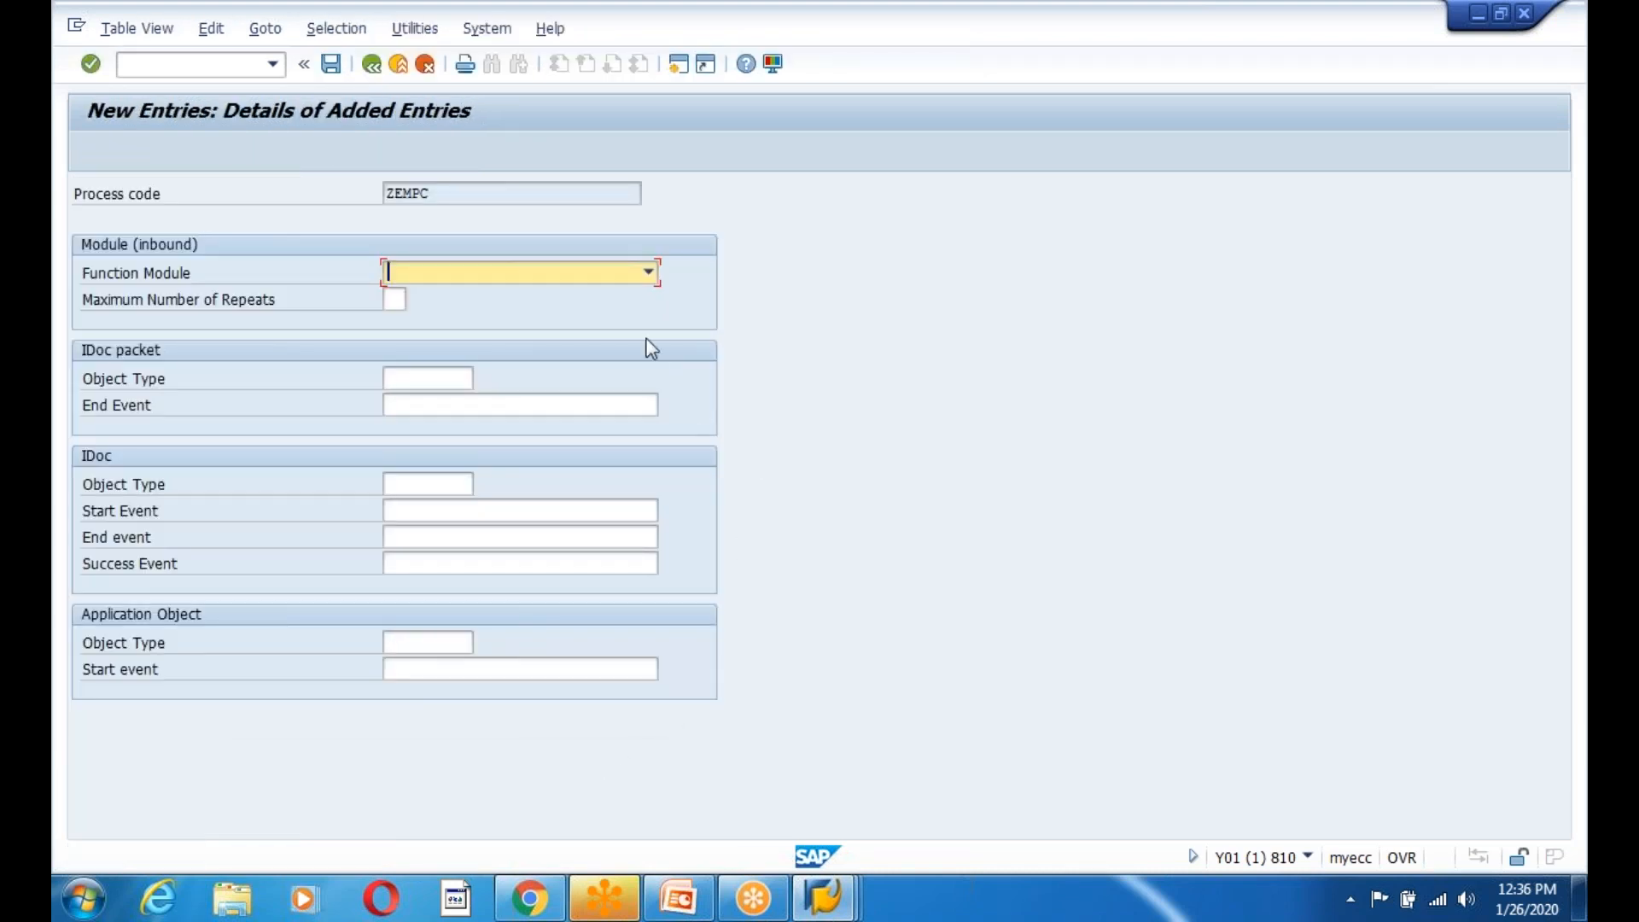
Choose ZIDOC_INPUT_EMPLOYEE01 as the function module and save, getting 'Application object type is not planned'.
{"action": "left_click", "coordinate": [648, 272]}
{"action": "left_click_drag", "start_coordinate": [652, 342], "coordinate": [647, 525]}
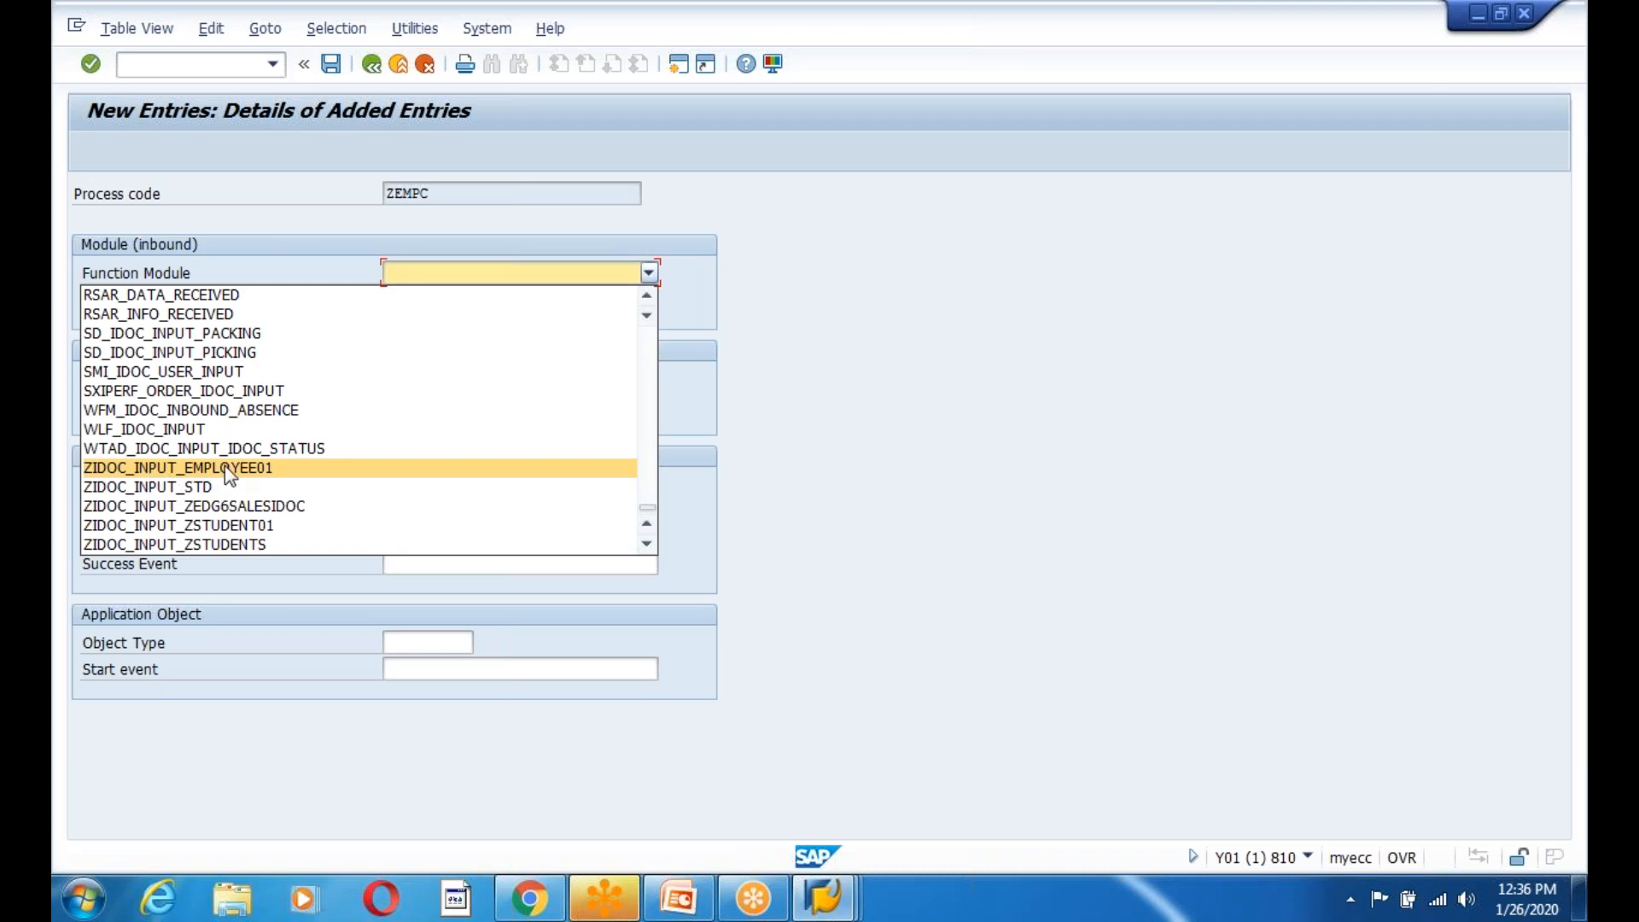
{"action": "left_click", "coordinate": [174, 469]}
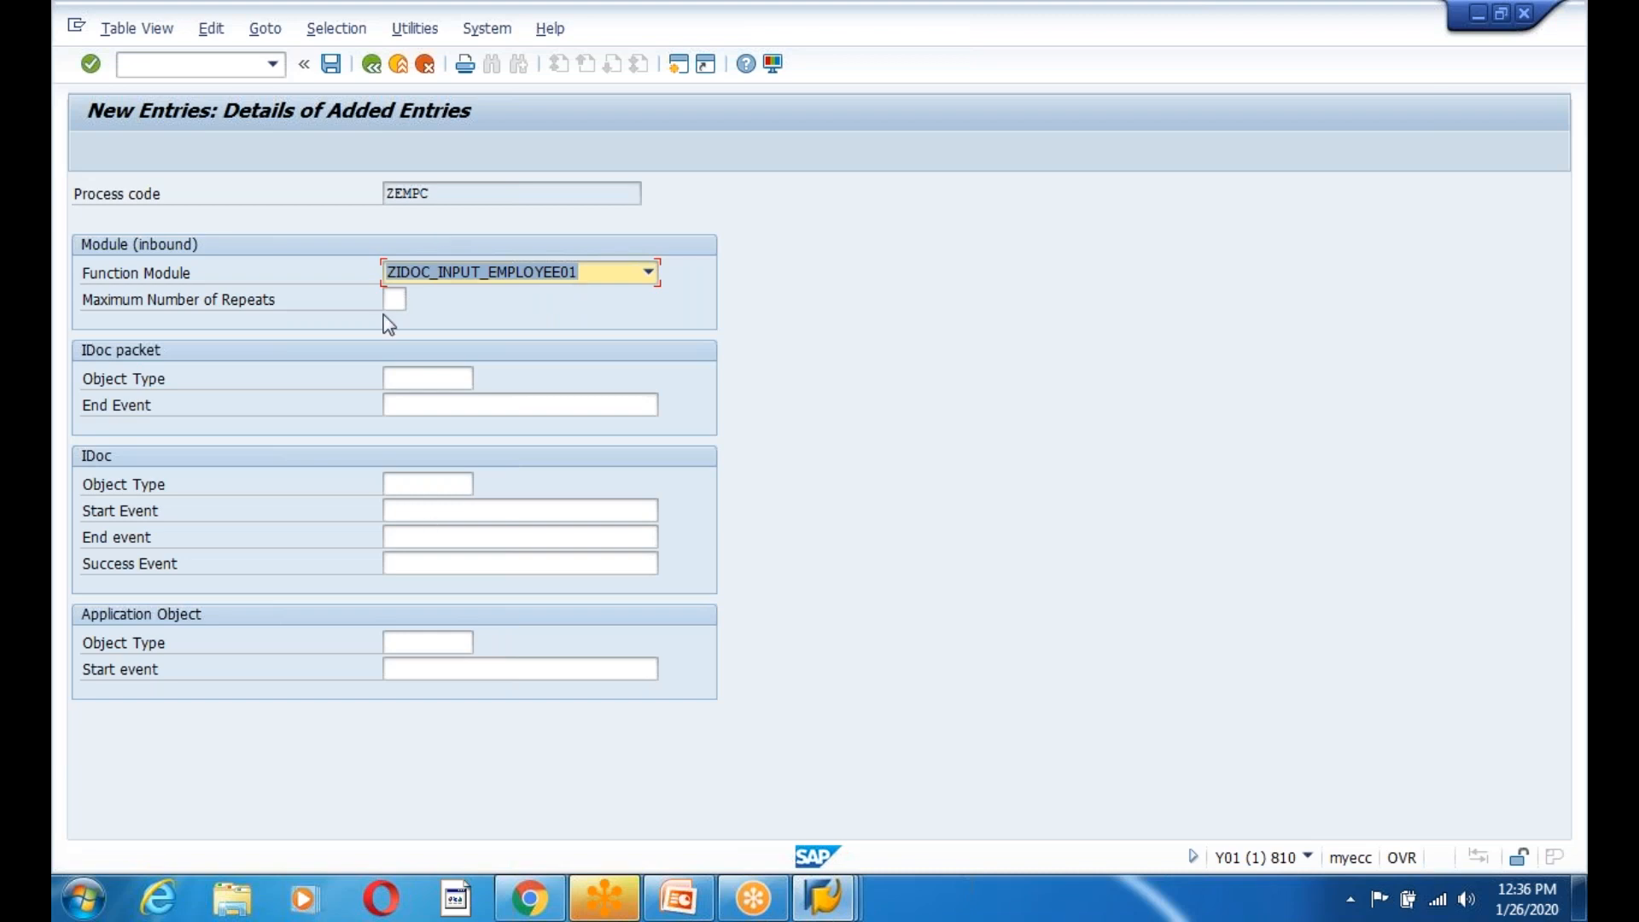
{"action": "left_click", "coordinate": [331, 64]}
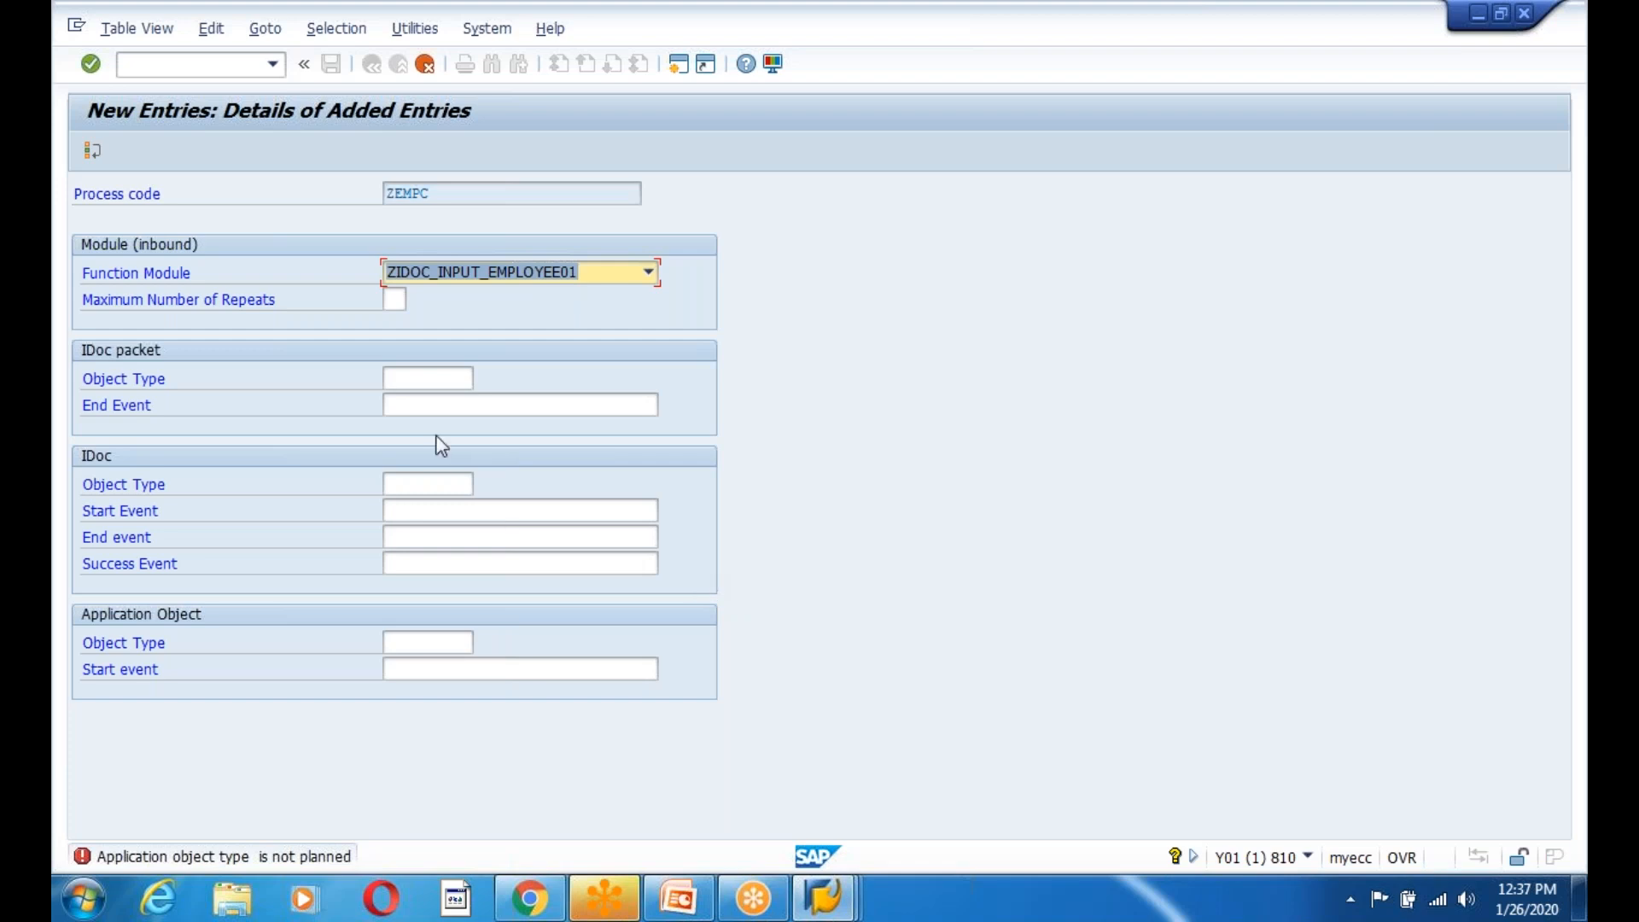
Skip the error and reselect ZIDOC_INPUT_EMPLOYEE01 as the function module, validating it.
{"action": "left_click", "coordinate": [439, 377]}
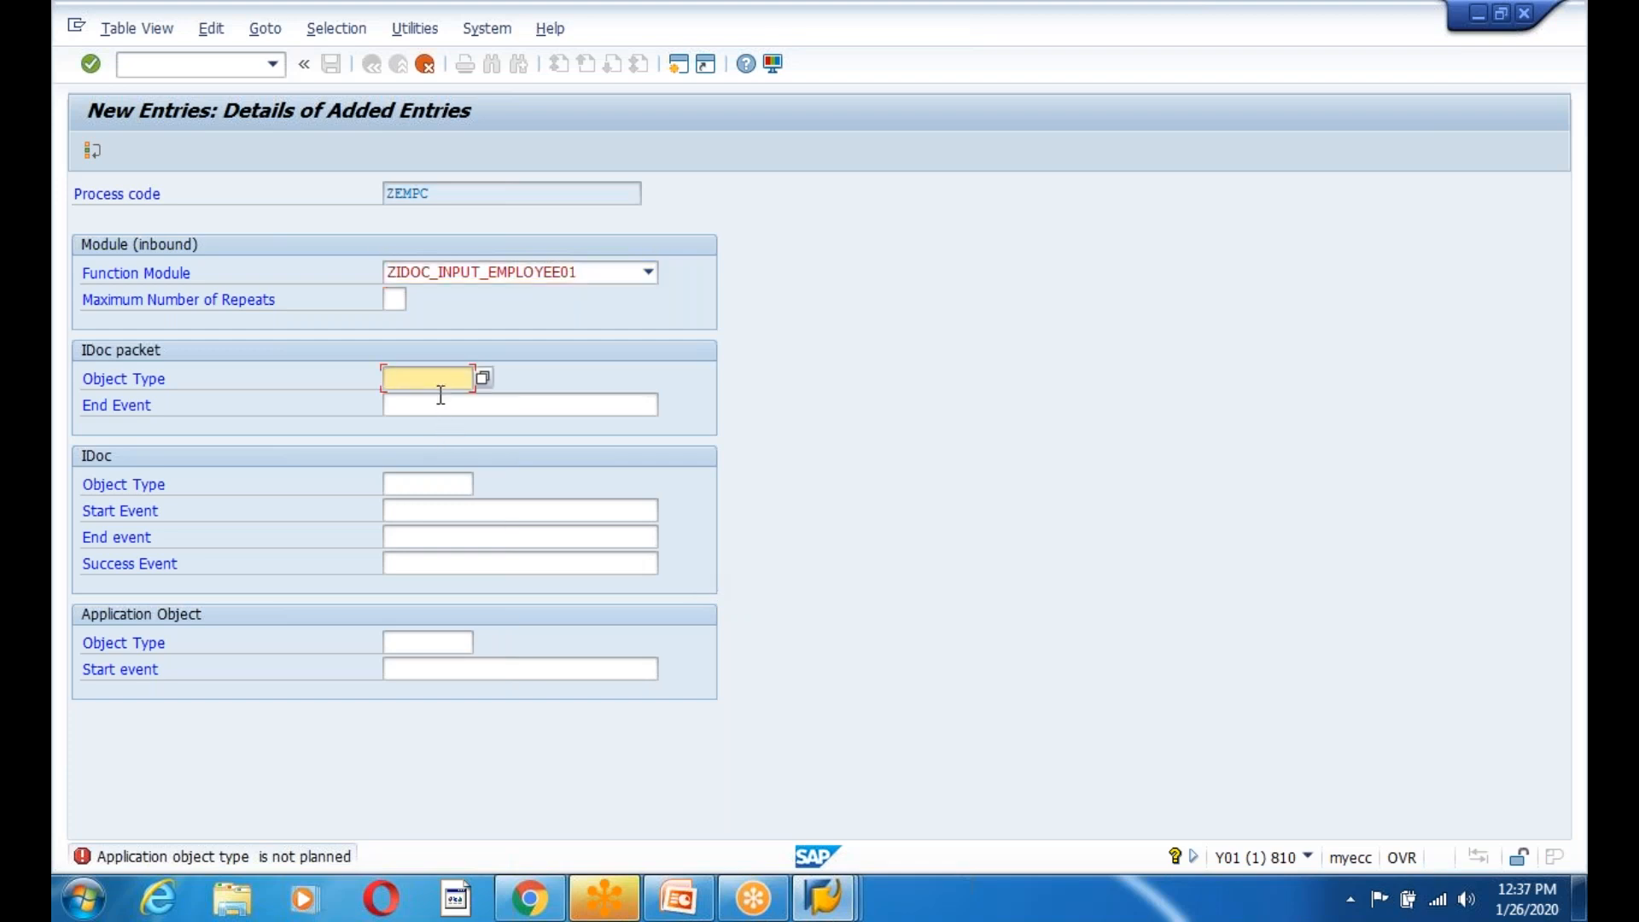
{"action": "left_click", "coordinate": [440, 398]}
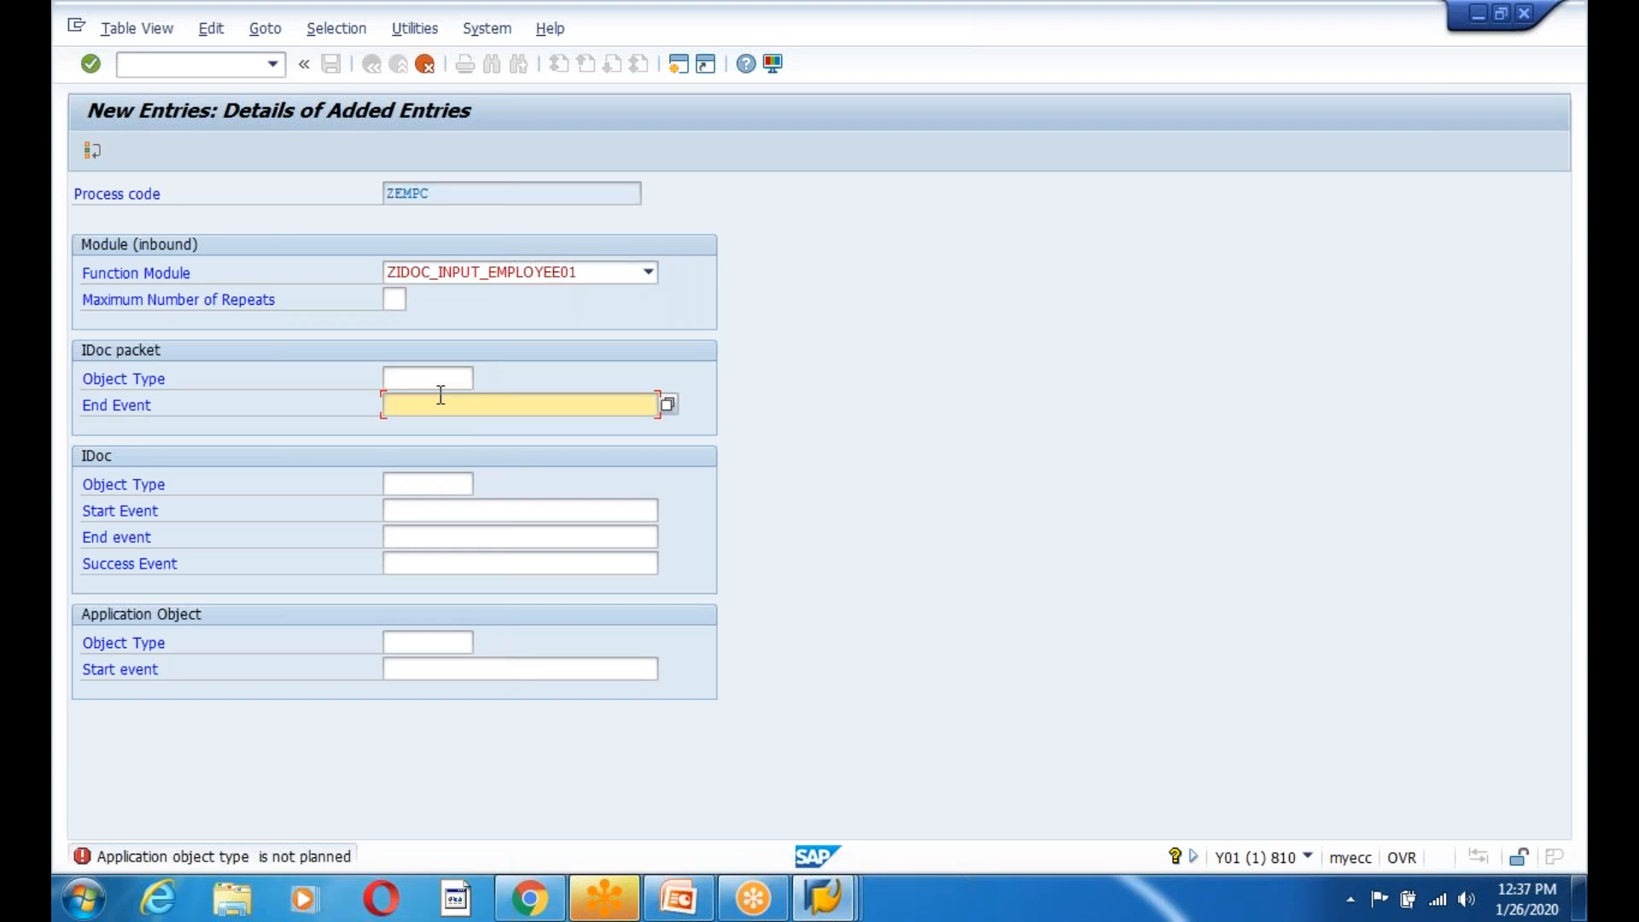
{"action": "left_click", "coordinate": [92, 153]}
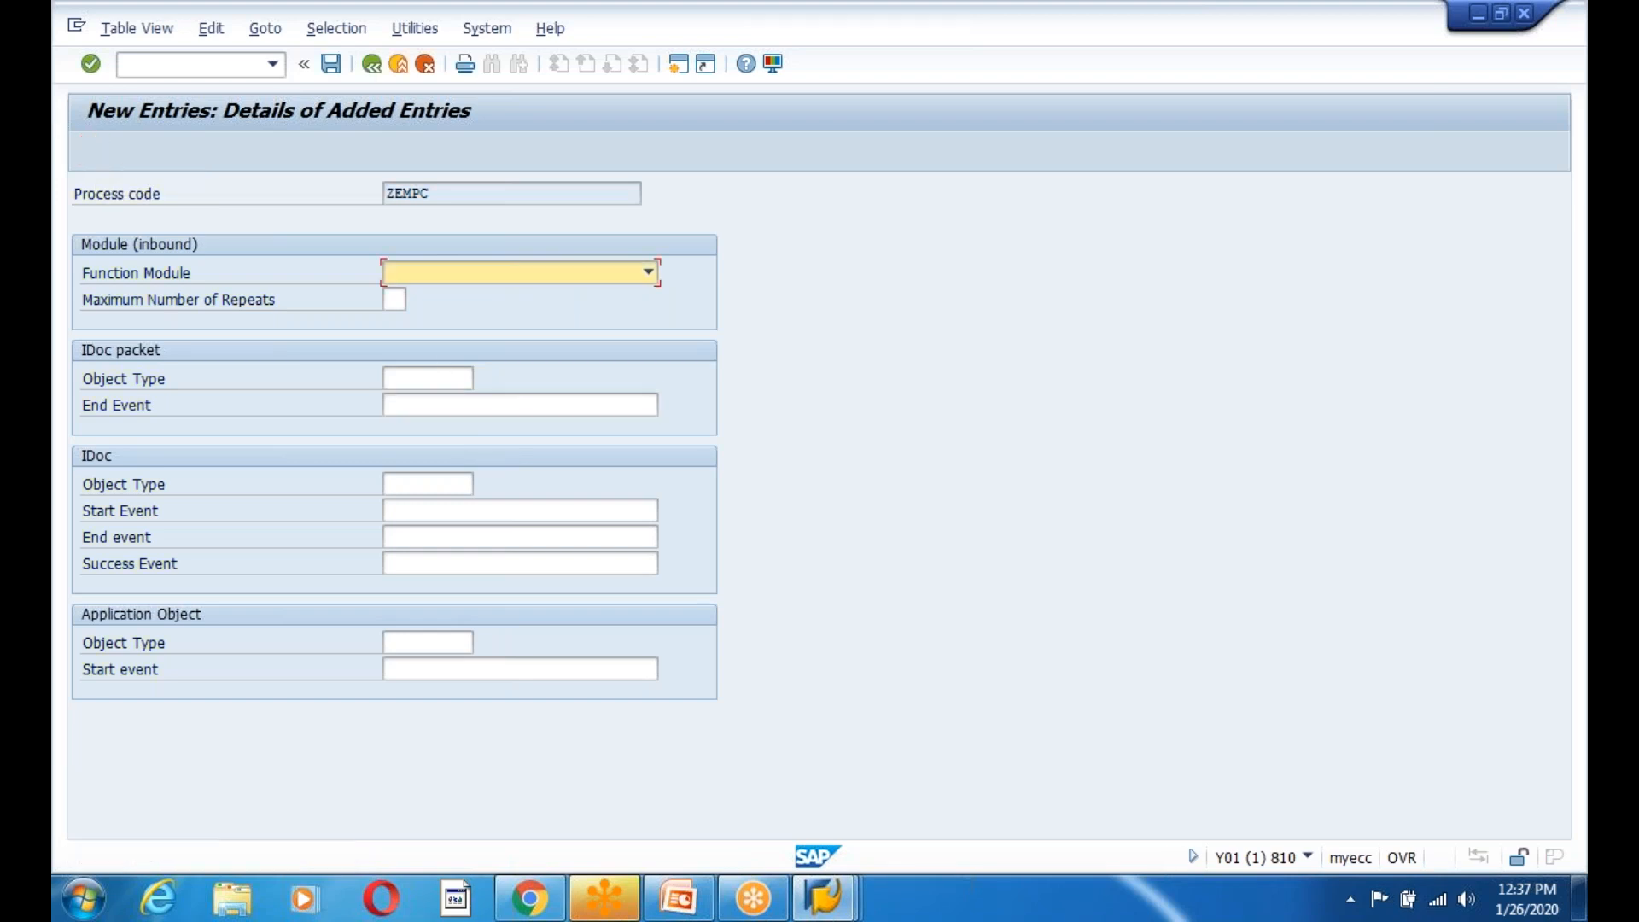
{"action": "left_click", "coordinate": [573, 279]}
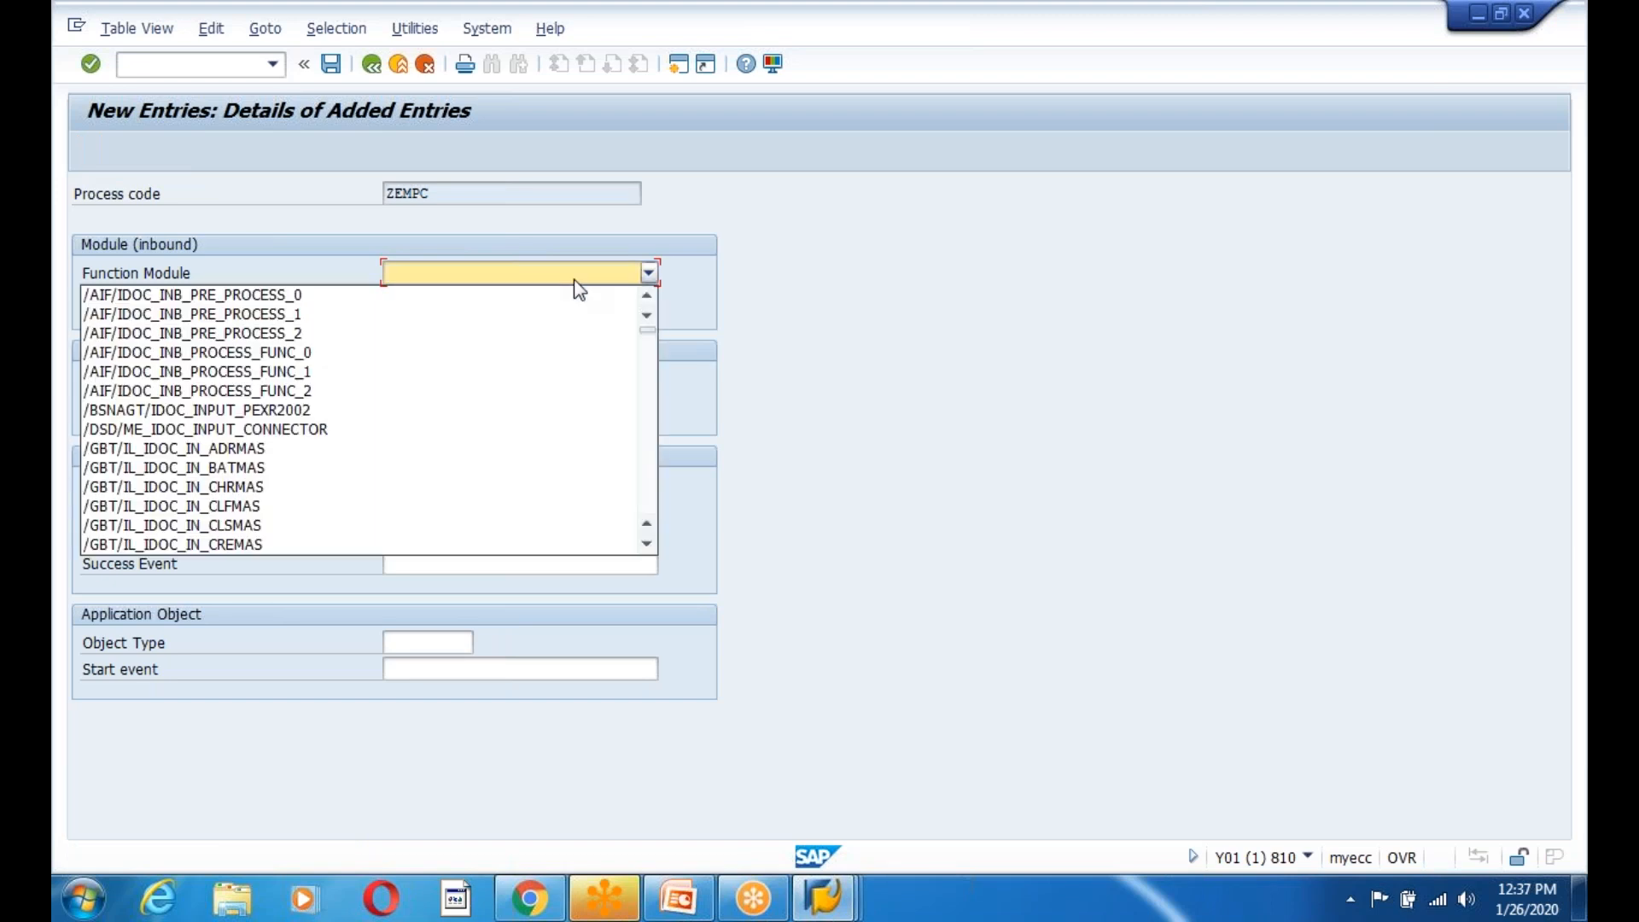
{"action": "left_click_drag", "start_coordinate": [649, 337], "coordinate": [649, 508]}
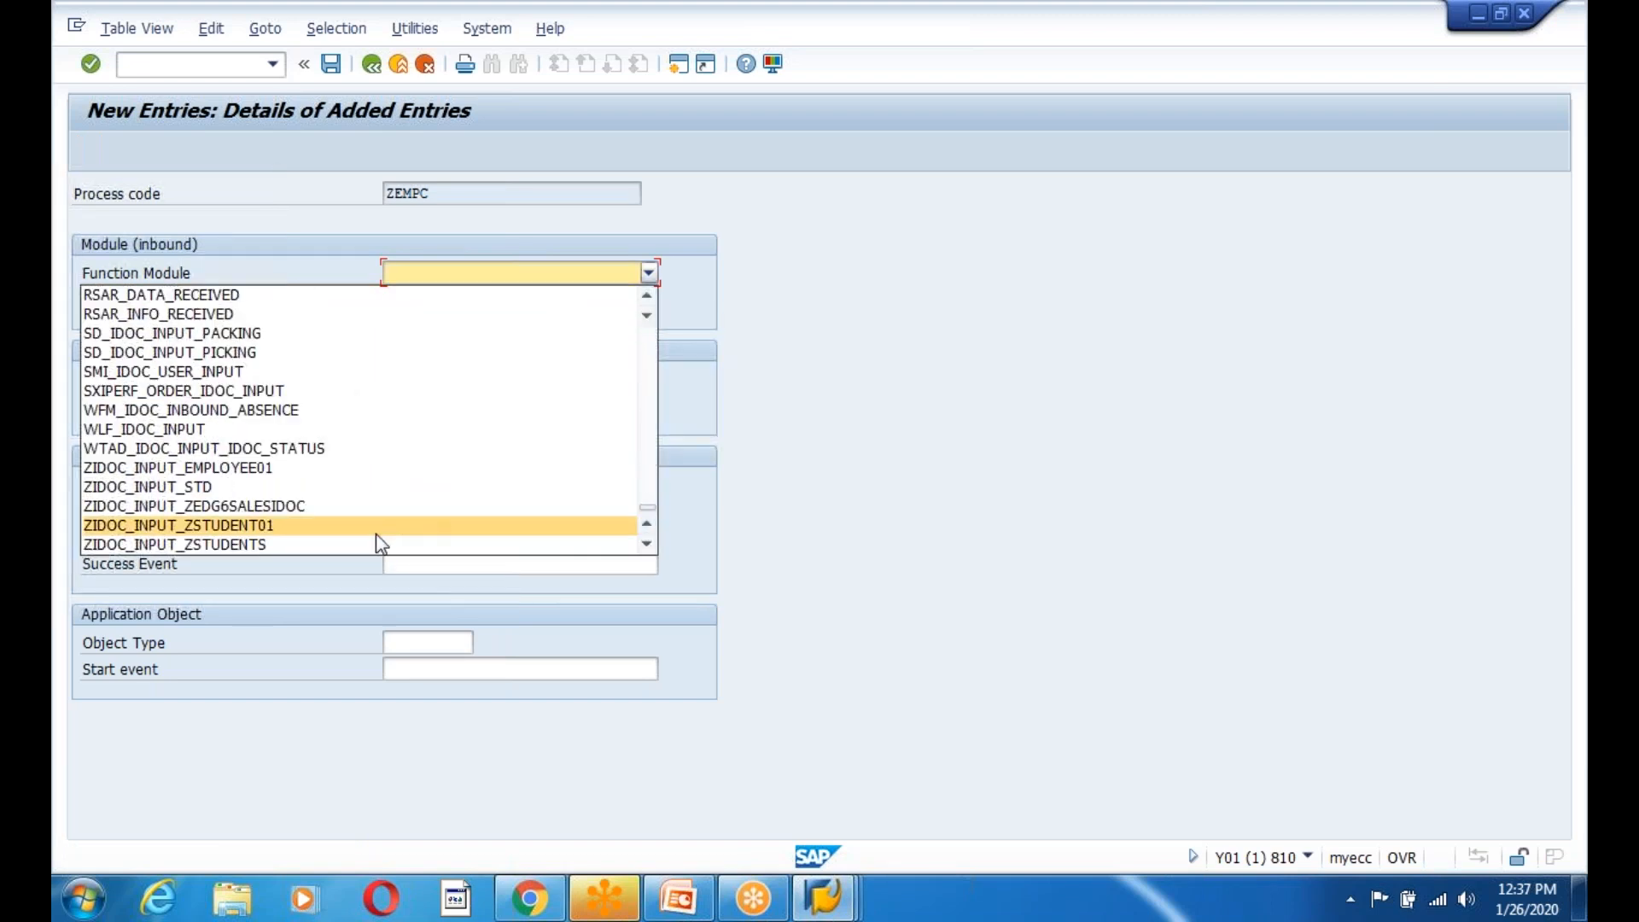
{"action": "left_click", "coordinate": [303, 467]}
{"action": "key", "text": "Return"}
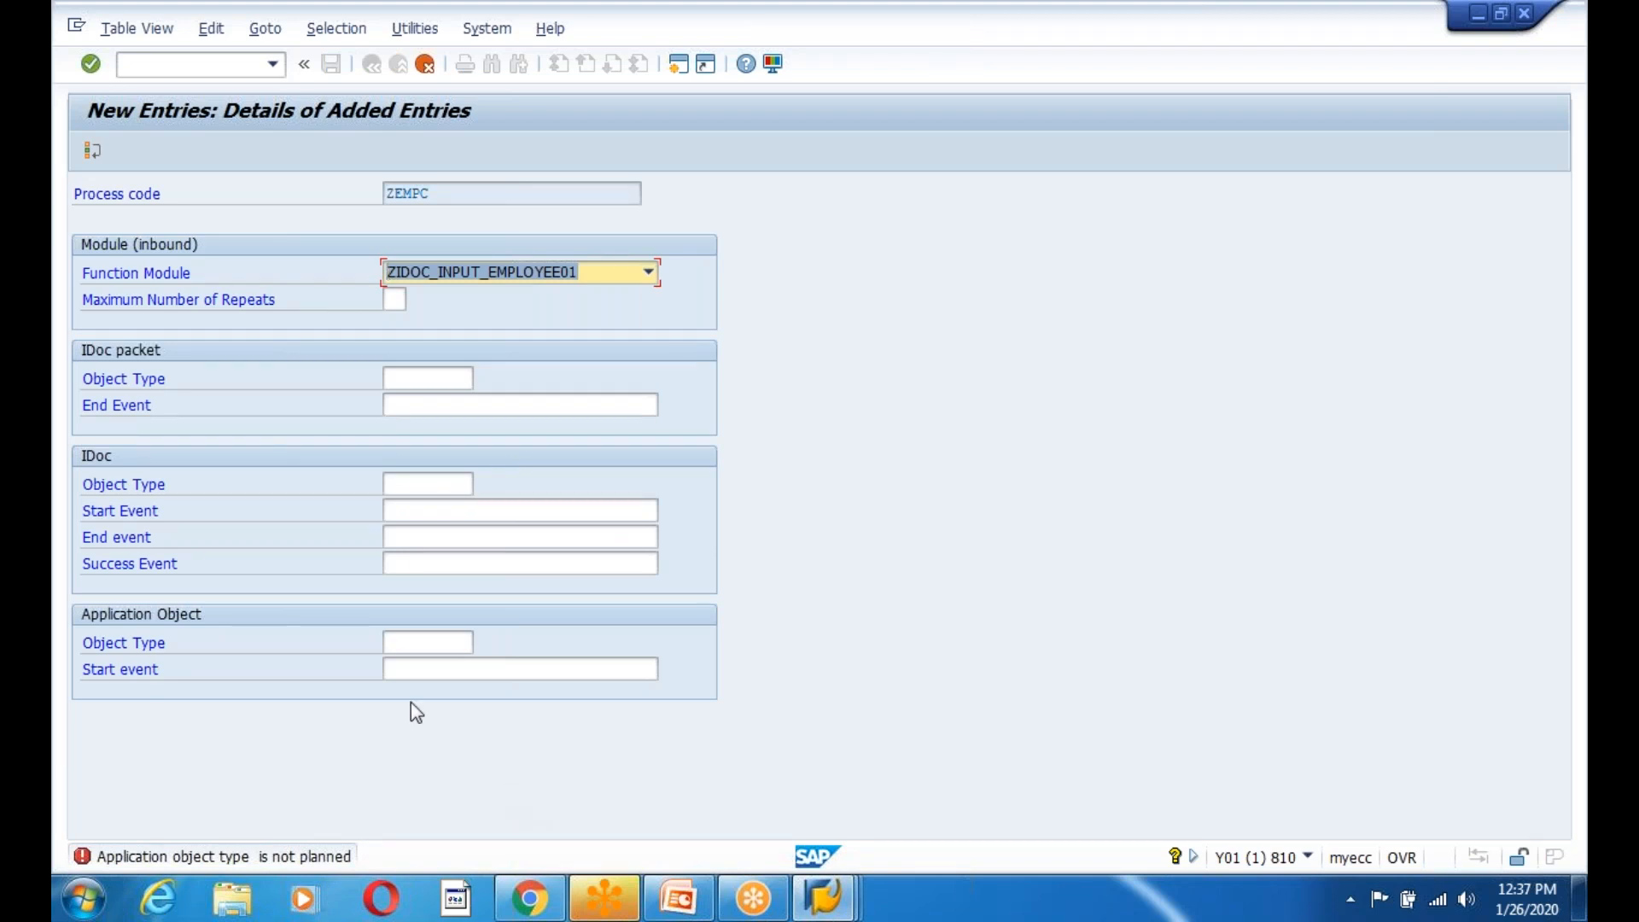
Cancel and discard the unsaved details, acknowledge the info message, and back out.
{"action": "left_click", "coordinate": [413, 671]}
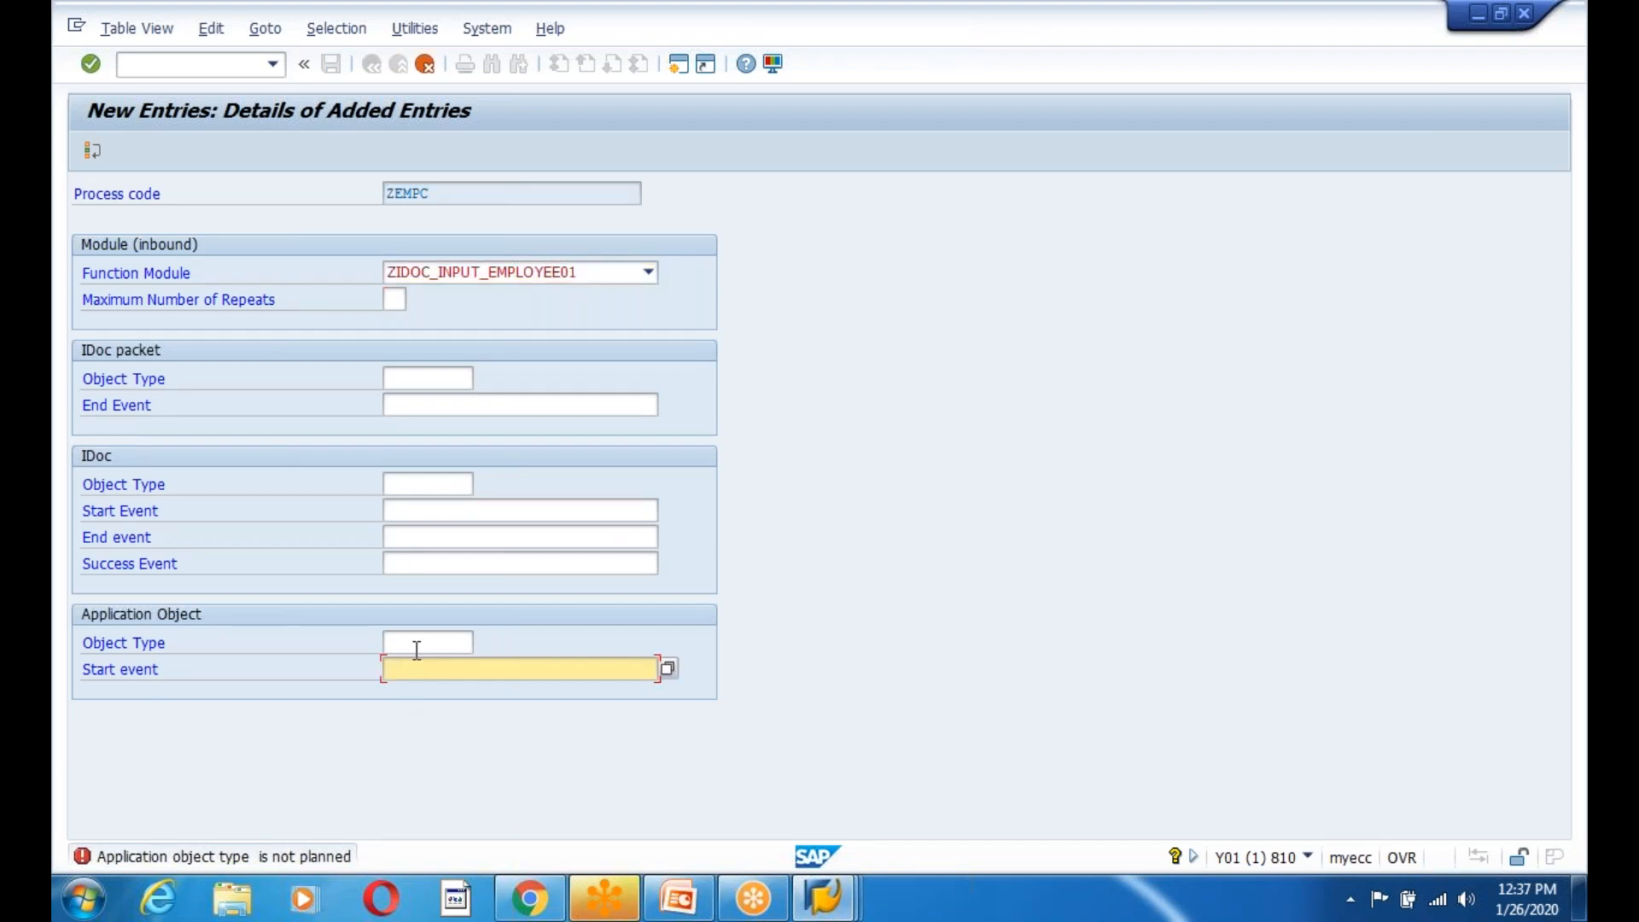
{"action": "left_click", "coordinate": [416, 647]}
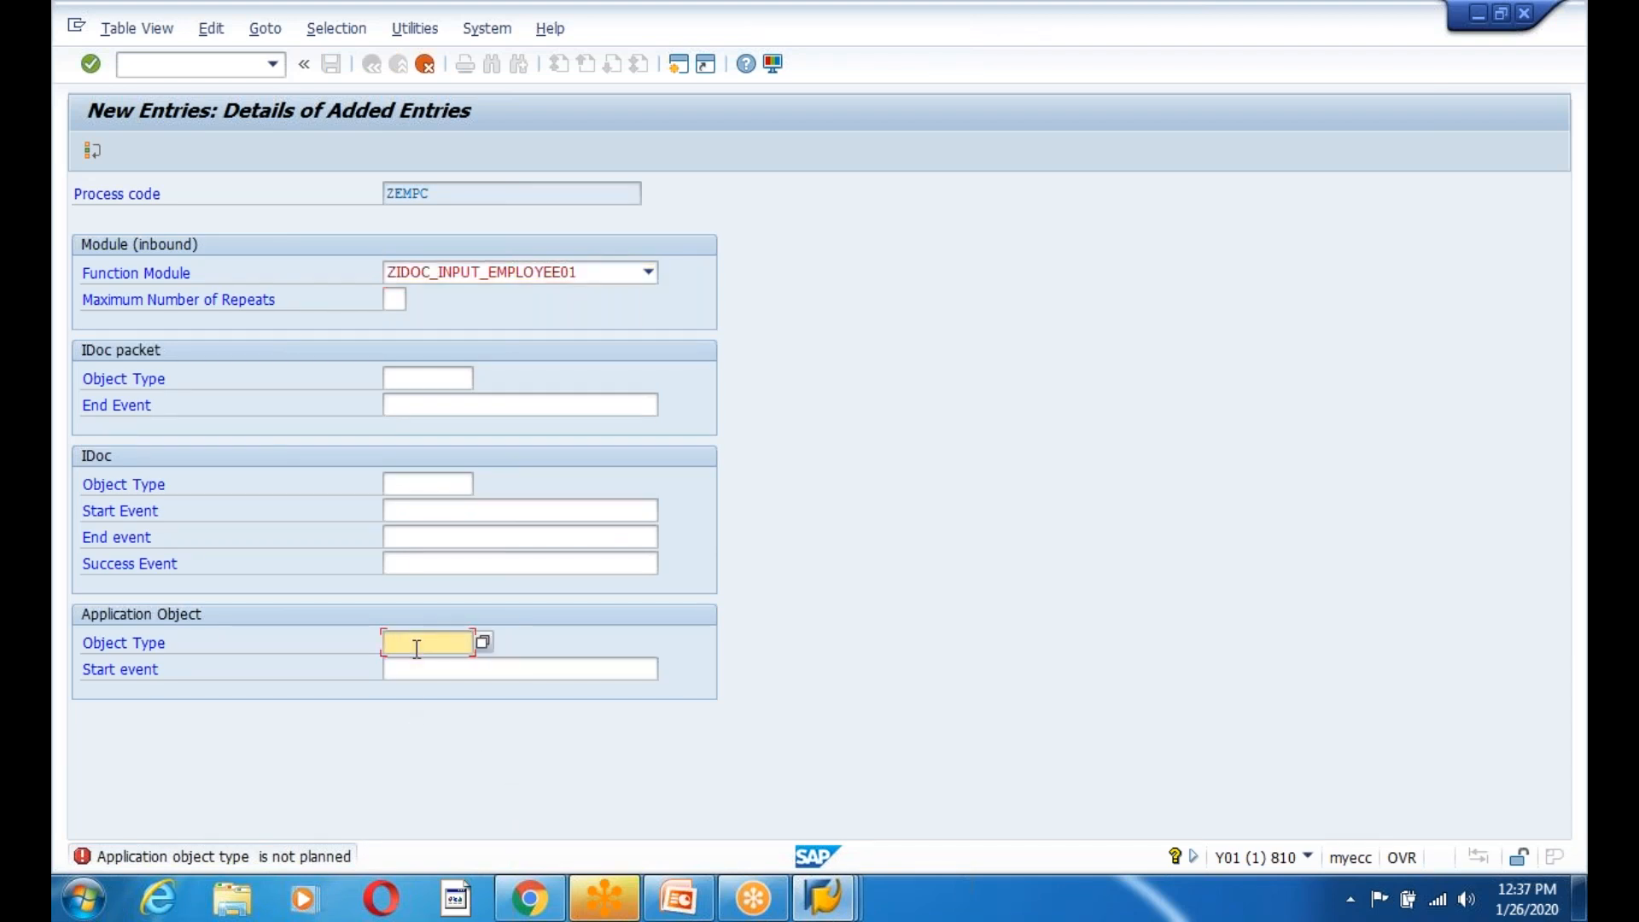
{"action": "left_click", "coordinate": [425, 64]}
{"action": "left_click", "coordinate": [376, 441]}
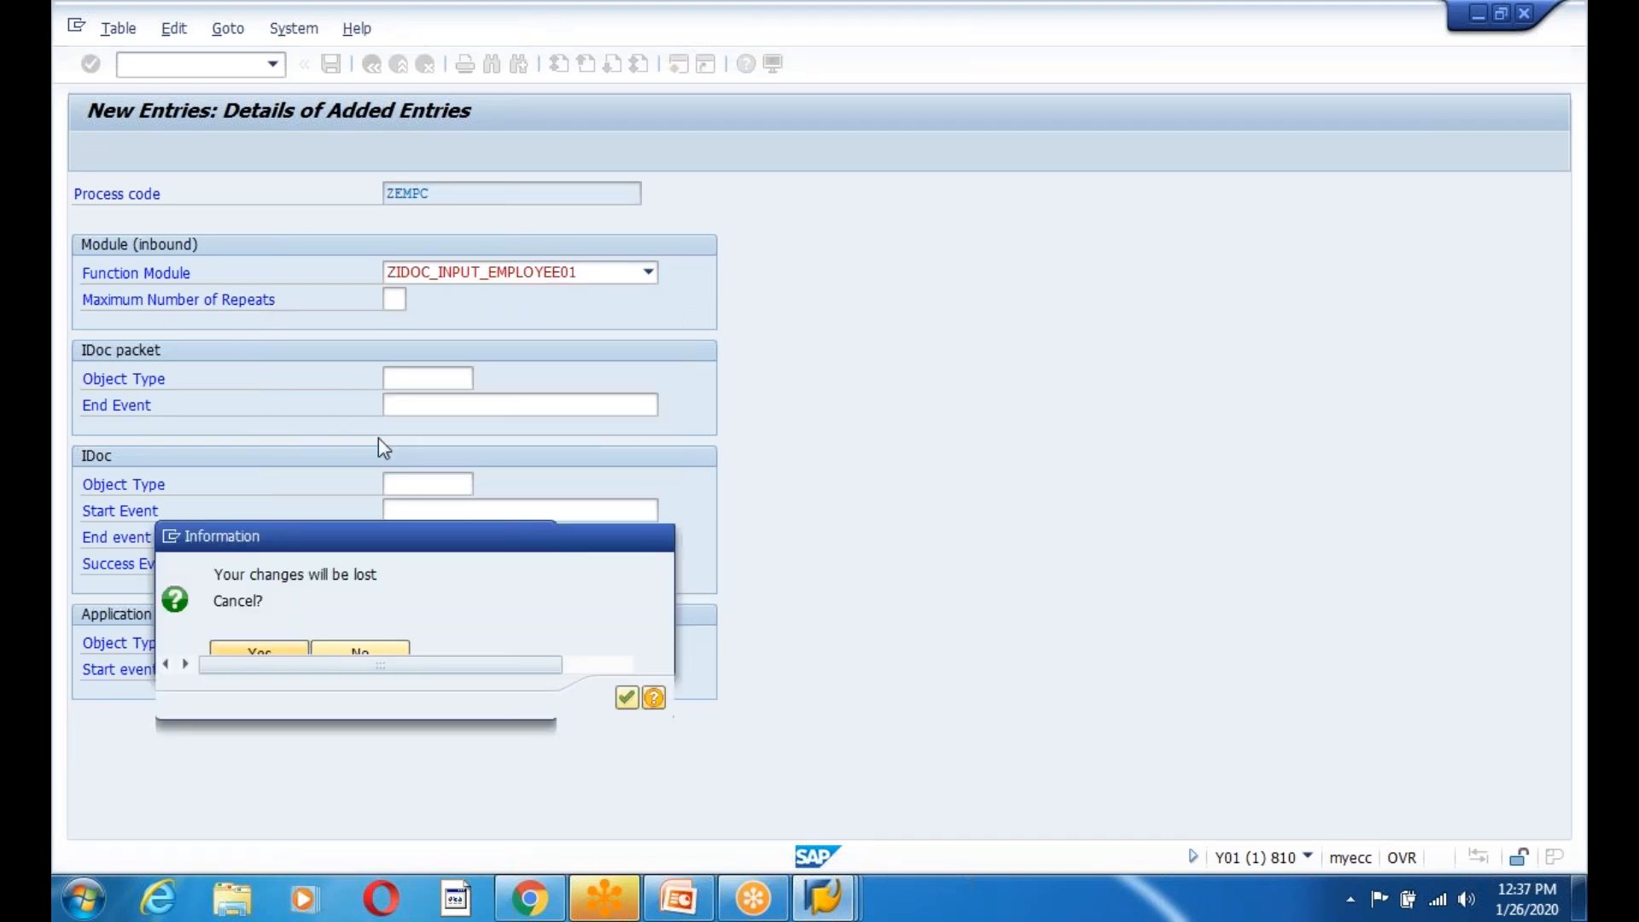
{"action": "left_click", "coordinate": [627, 691]}
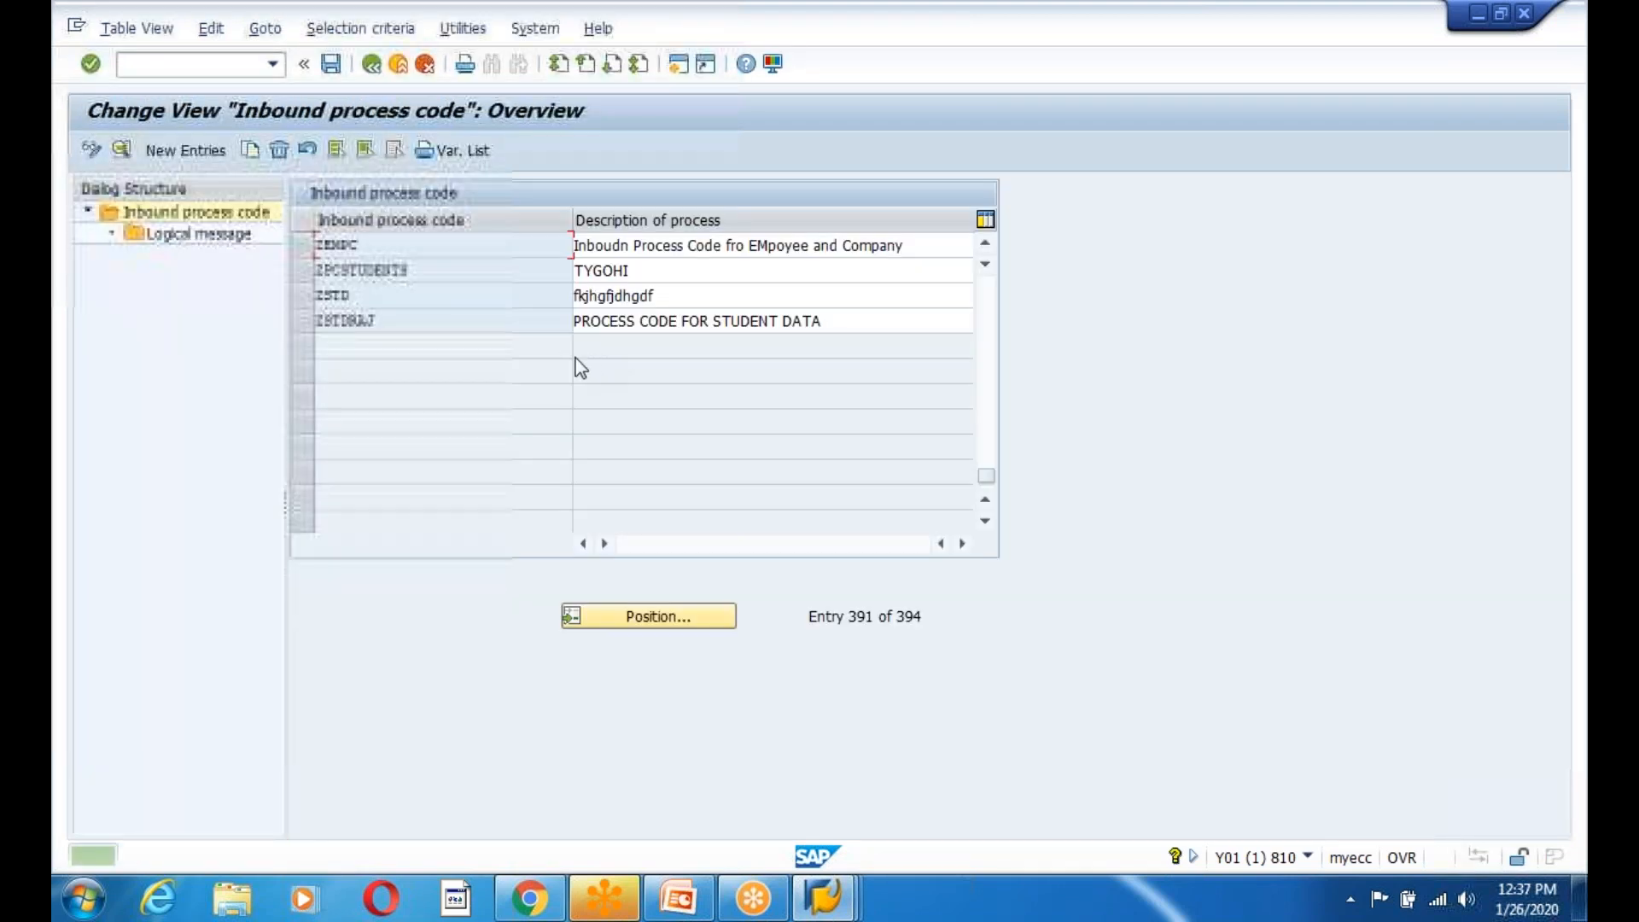
{"action": "left_click", "coordinate": [371, 65]}
Run WE42, locate process code ZEMPC and open its details in change mode.
{"action": "left_click", "coordinate": [174, 68]}
{"action": "type", "text": "we42"}
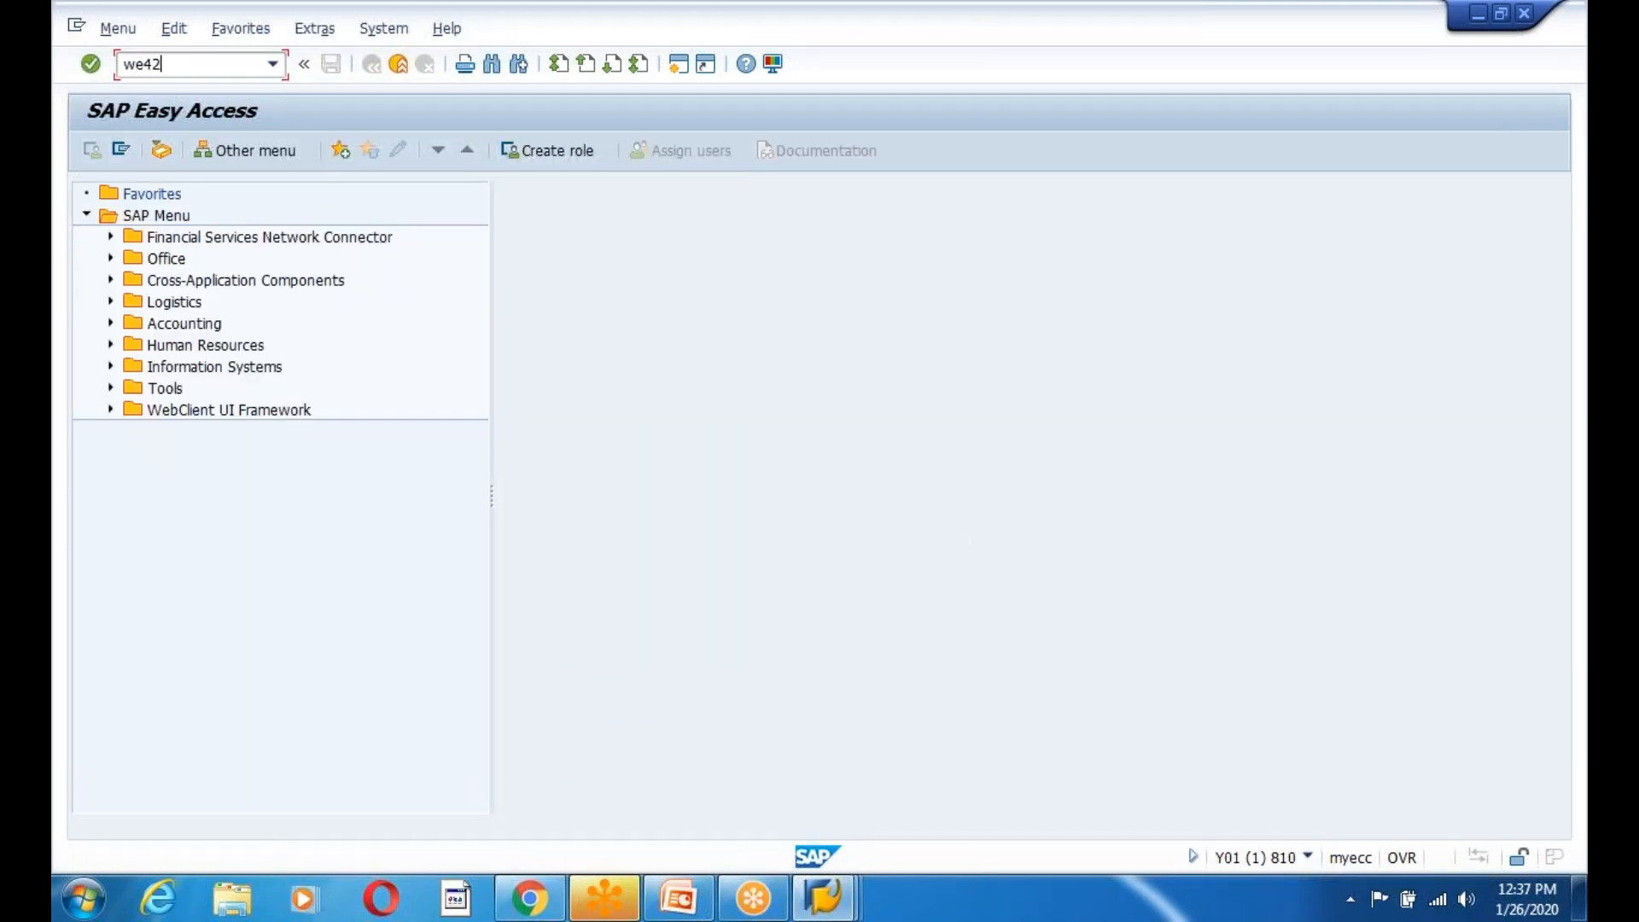
{"action": "key", "text": "Return"}
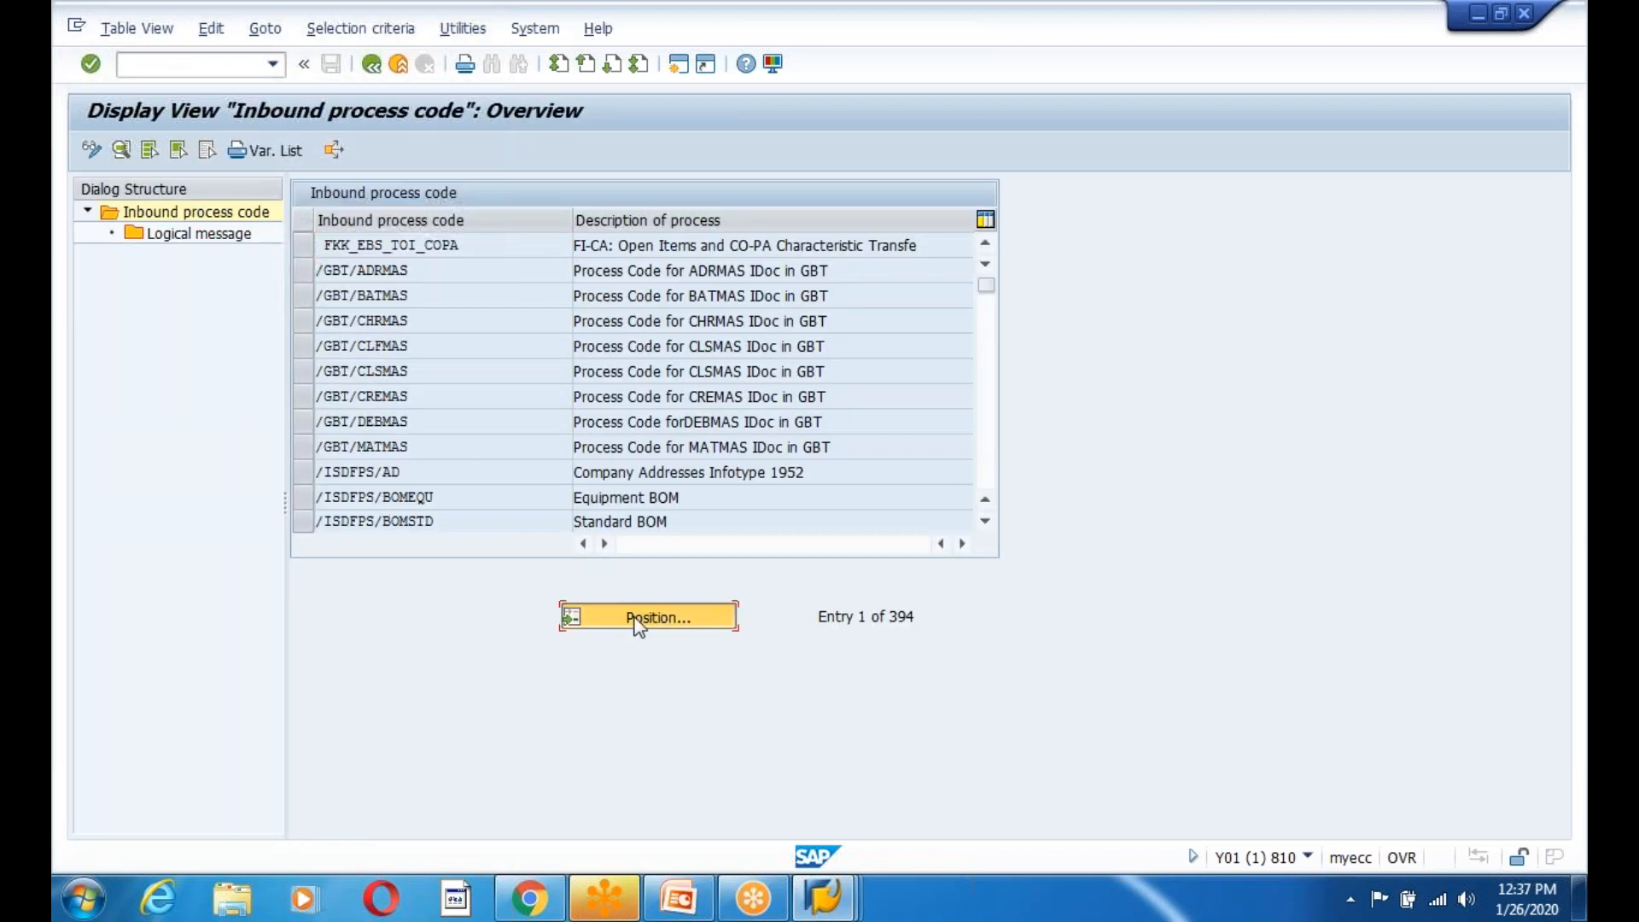
{"action": "type", "text": "ZEMPC"}
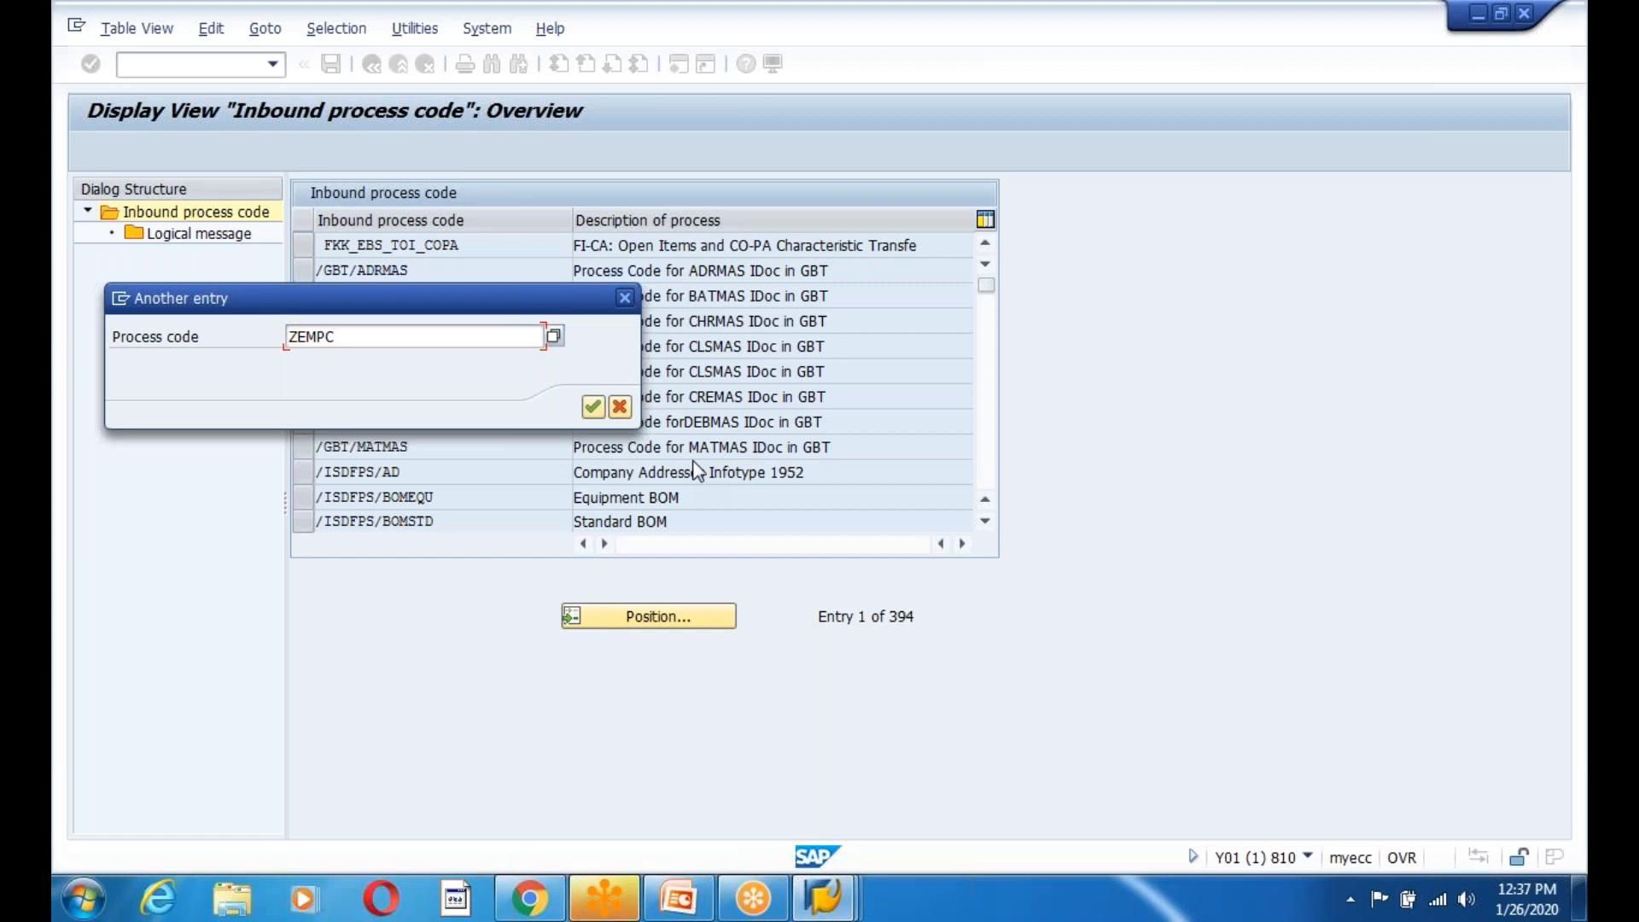
{"action": "left_click", "coordinate": [592, 406]}
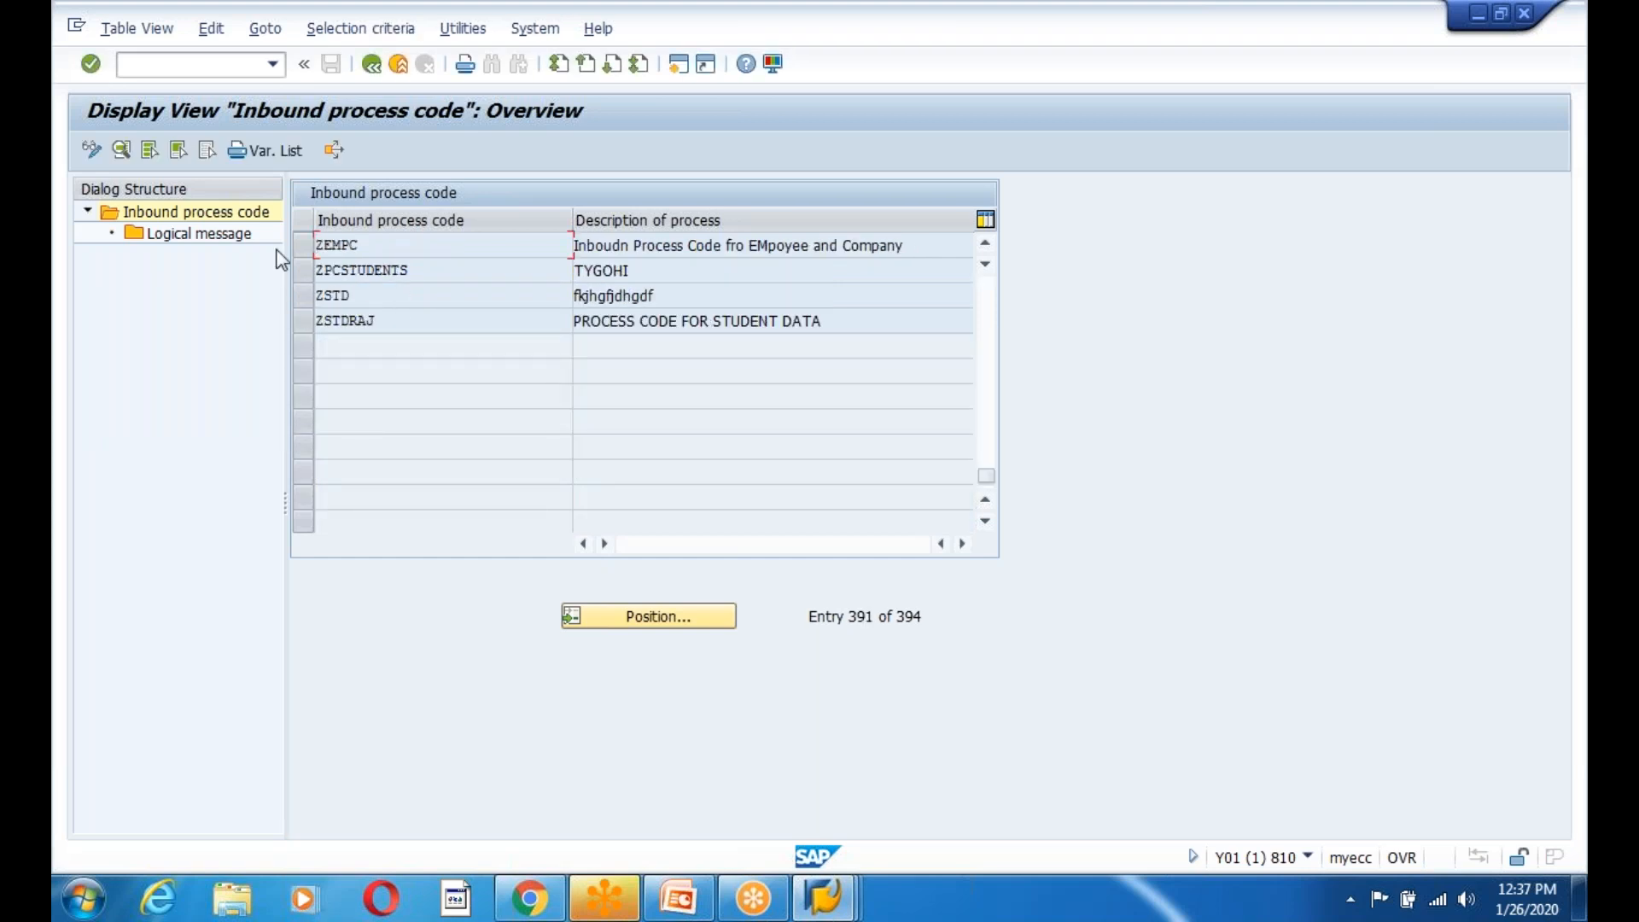
{"action": "double_click", "coordinate": [346, 256]}
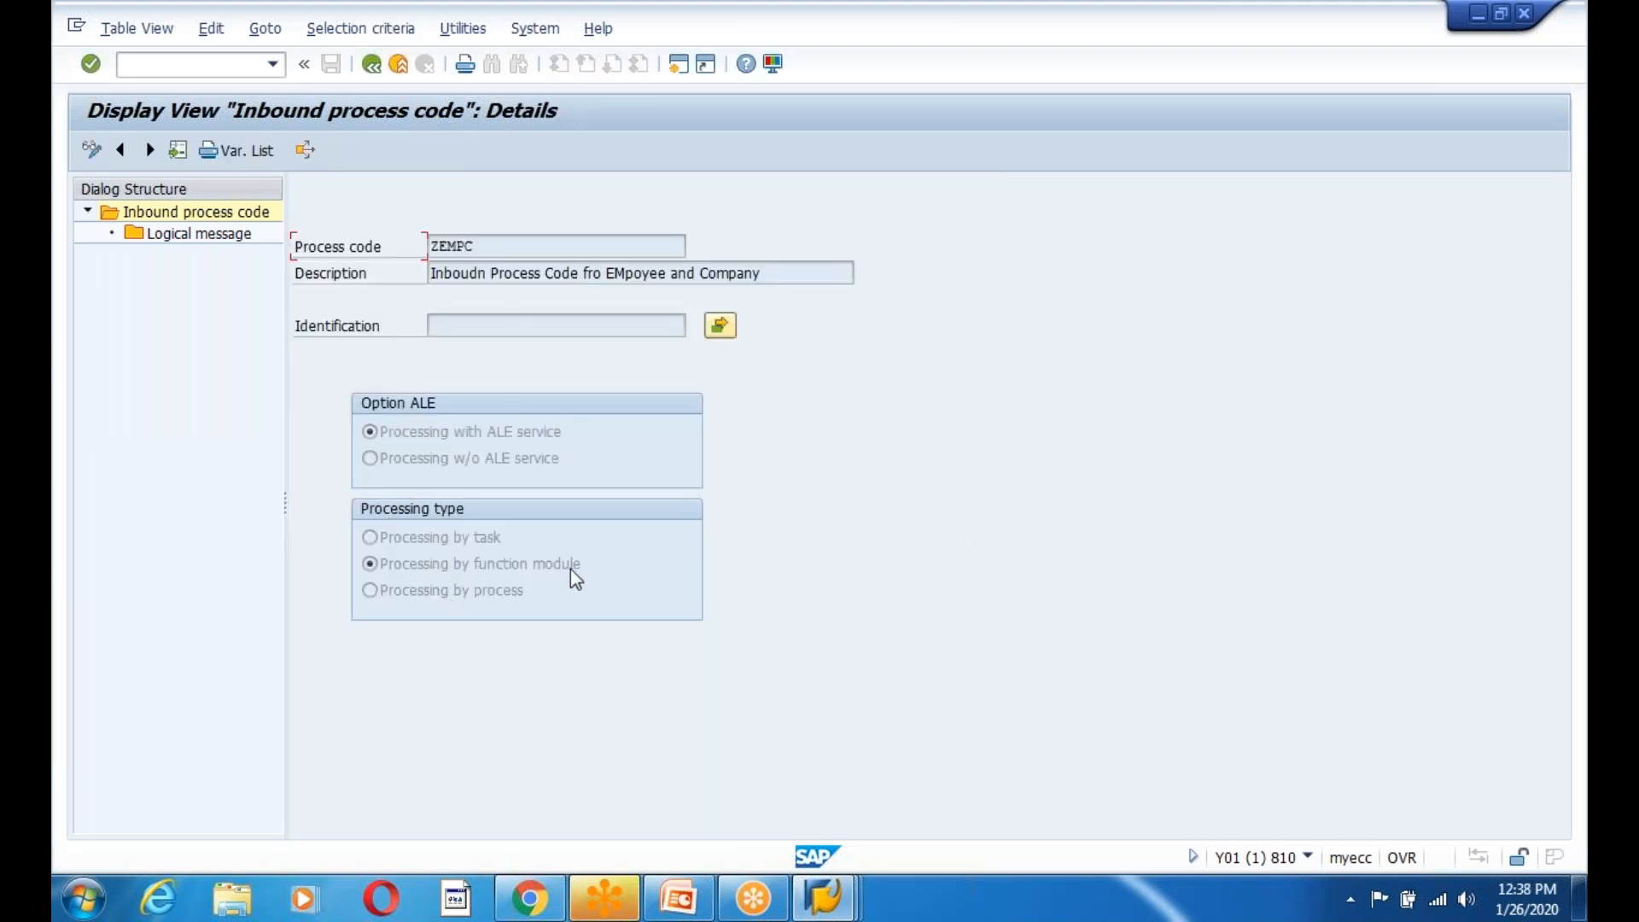
{"action": "left_click", "coordinate": [92, 150]}
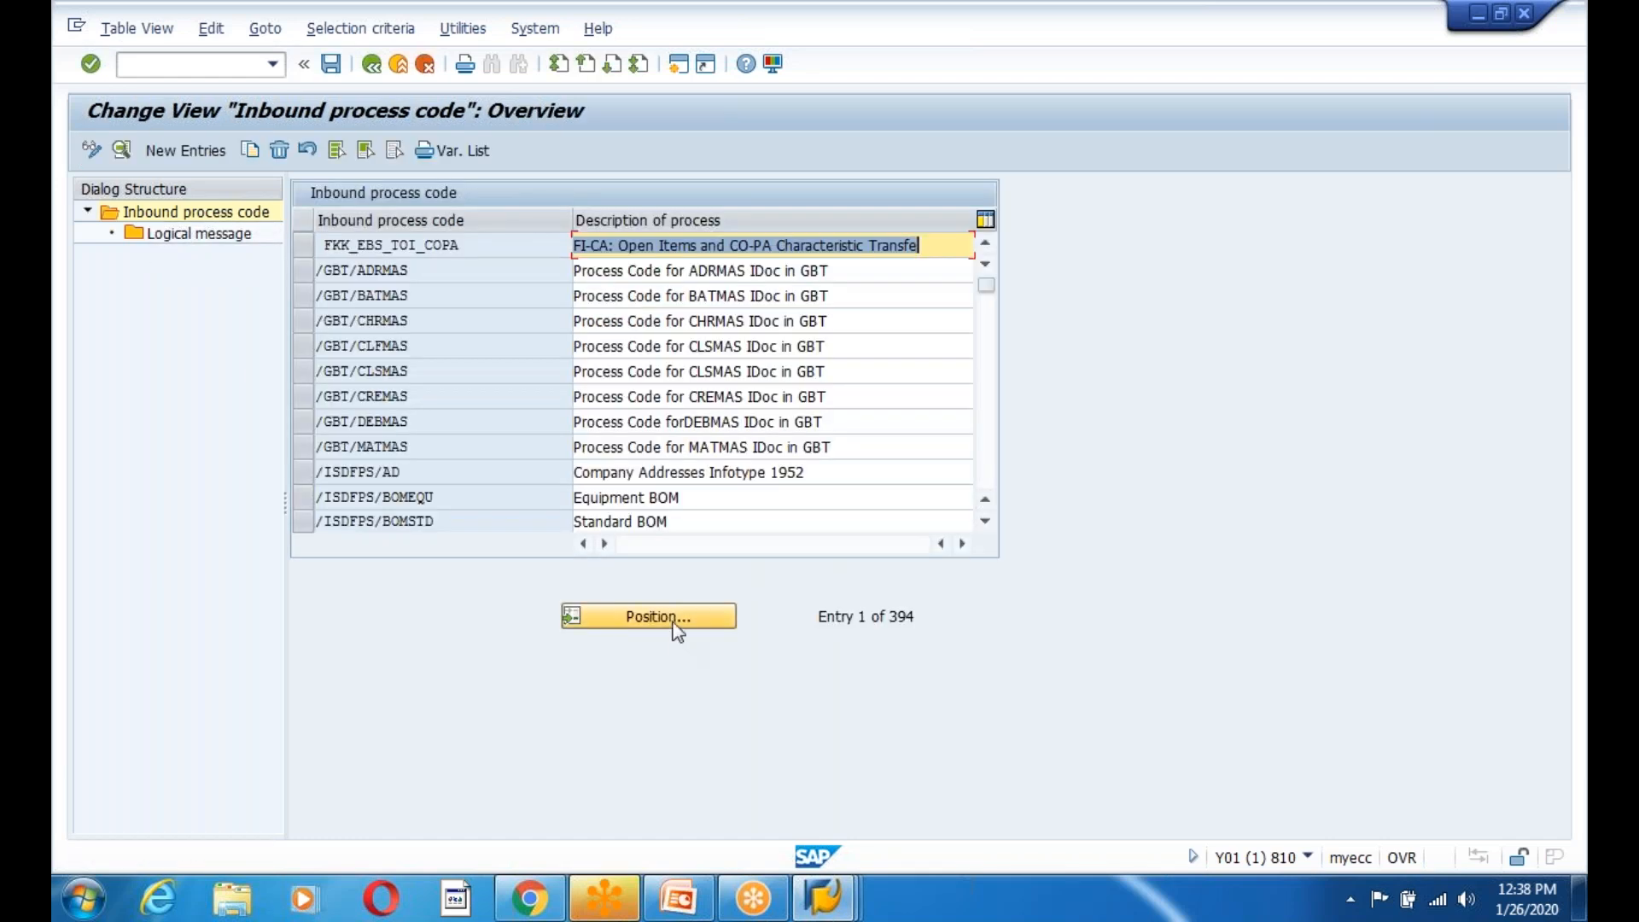
Locate ZEMPC again, open its details for editing and request its ALE function module settings.
{"action": "left_click", "coordinate": [674, 622]}
{"action": "type", "text": "ZEMPC"}
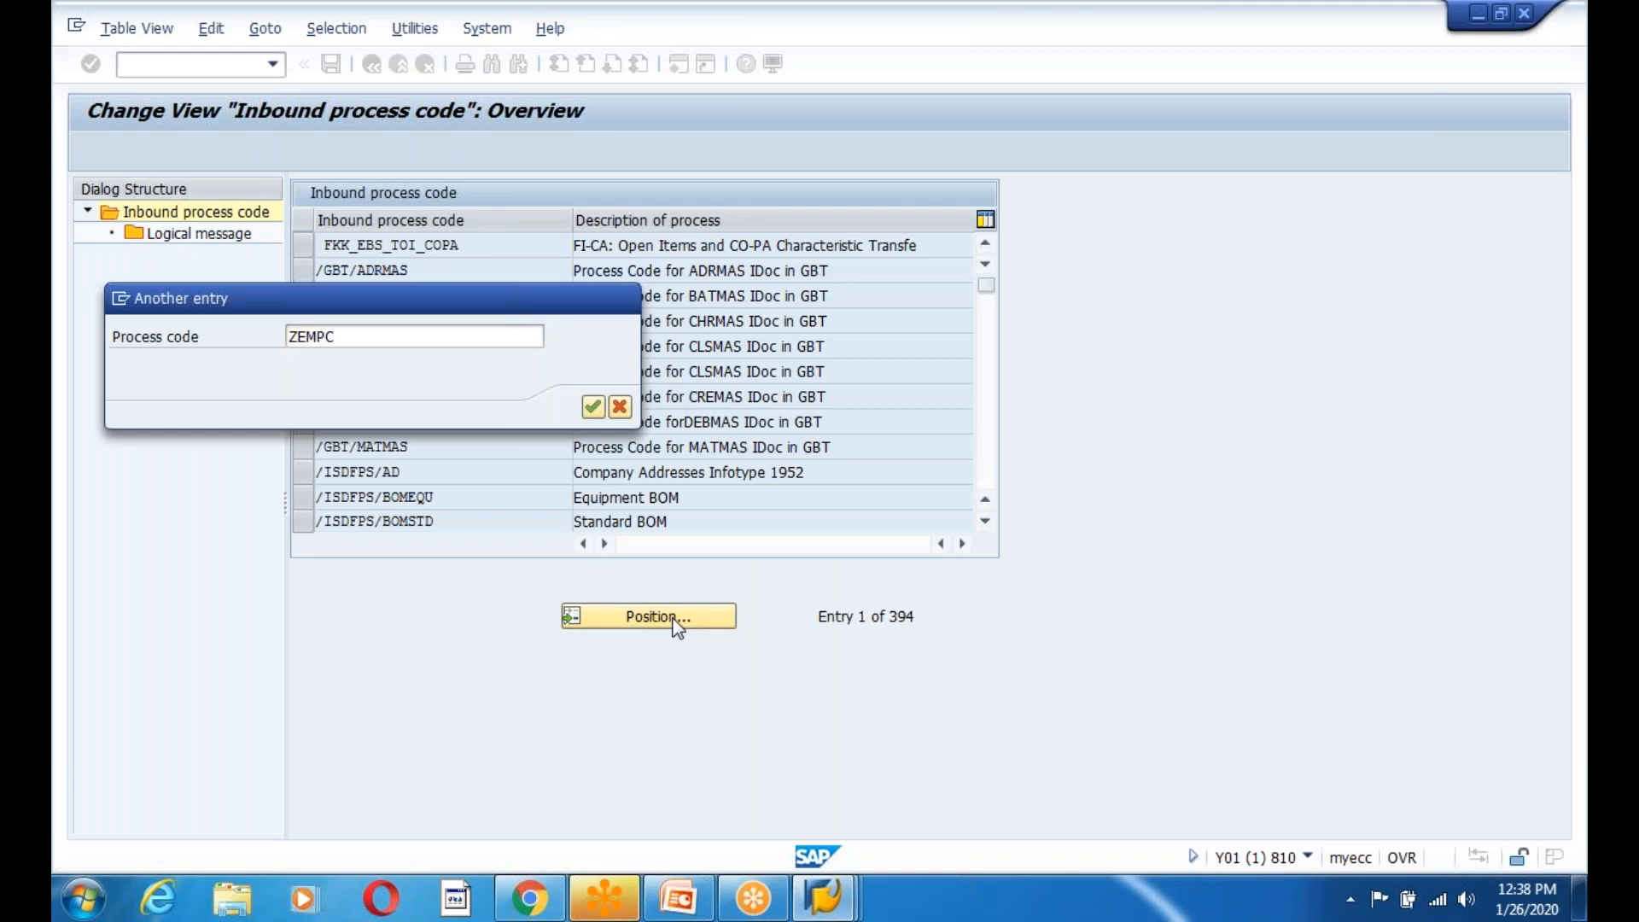
{"action": "key", "text": "Return"}
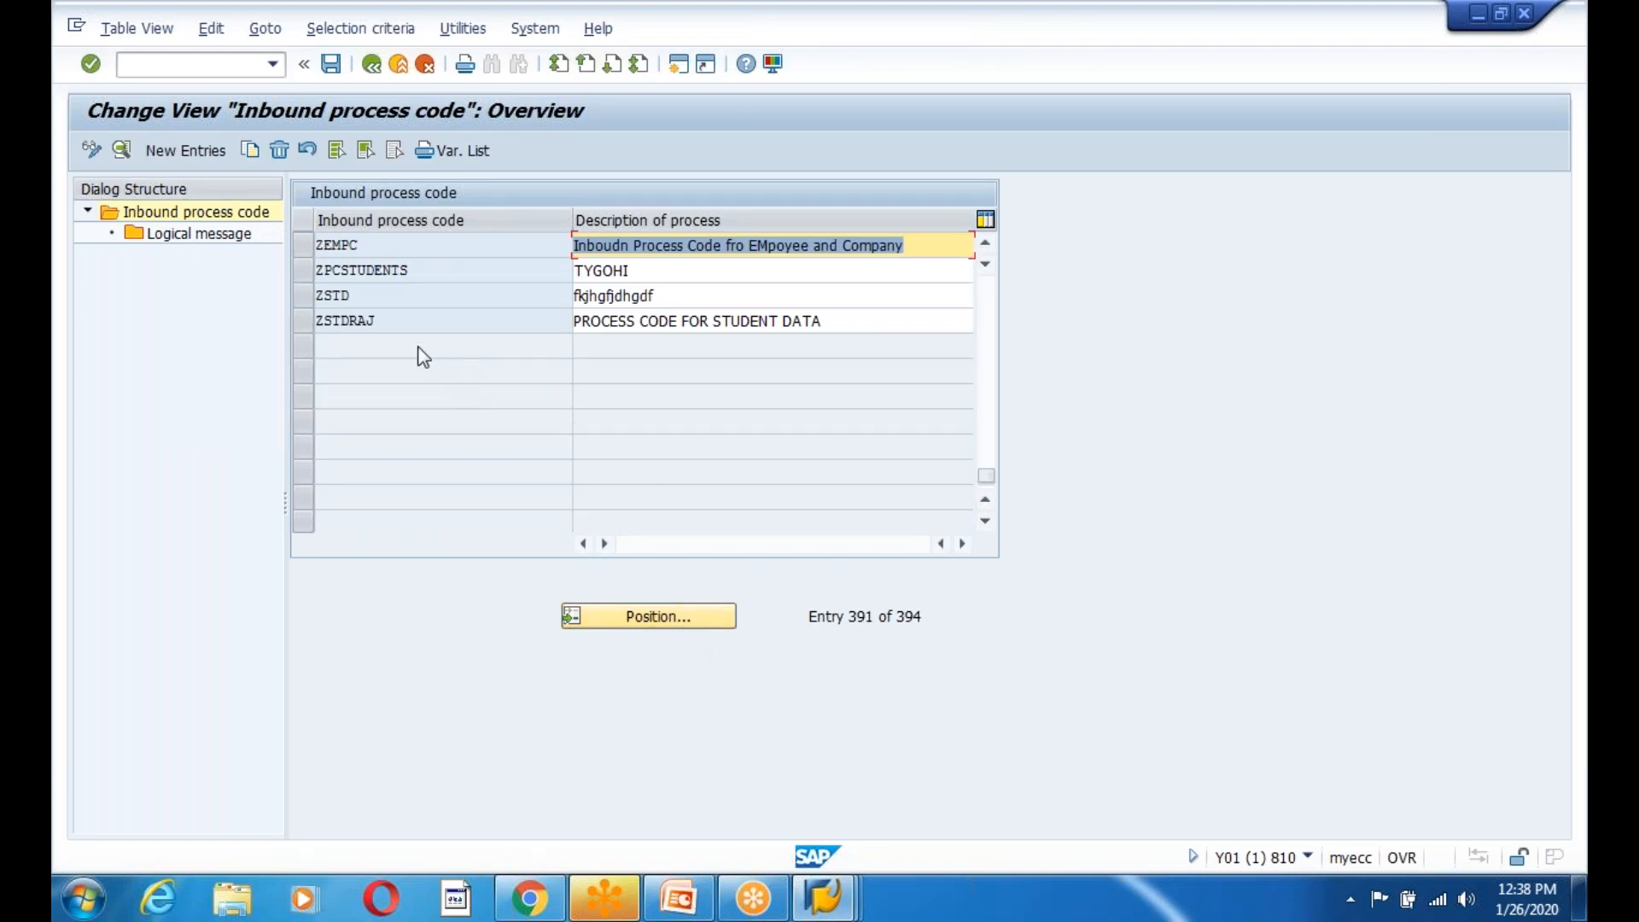
{"action": "double_click", "coordinate": [332, 249]}
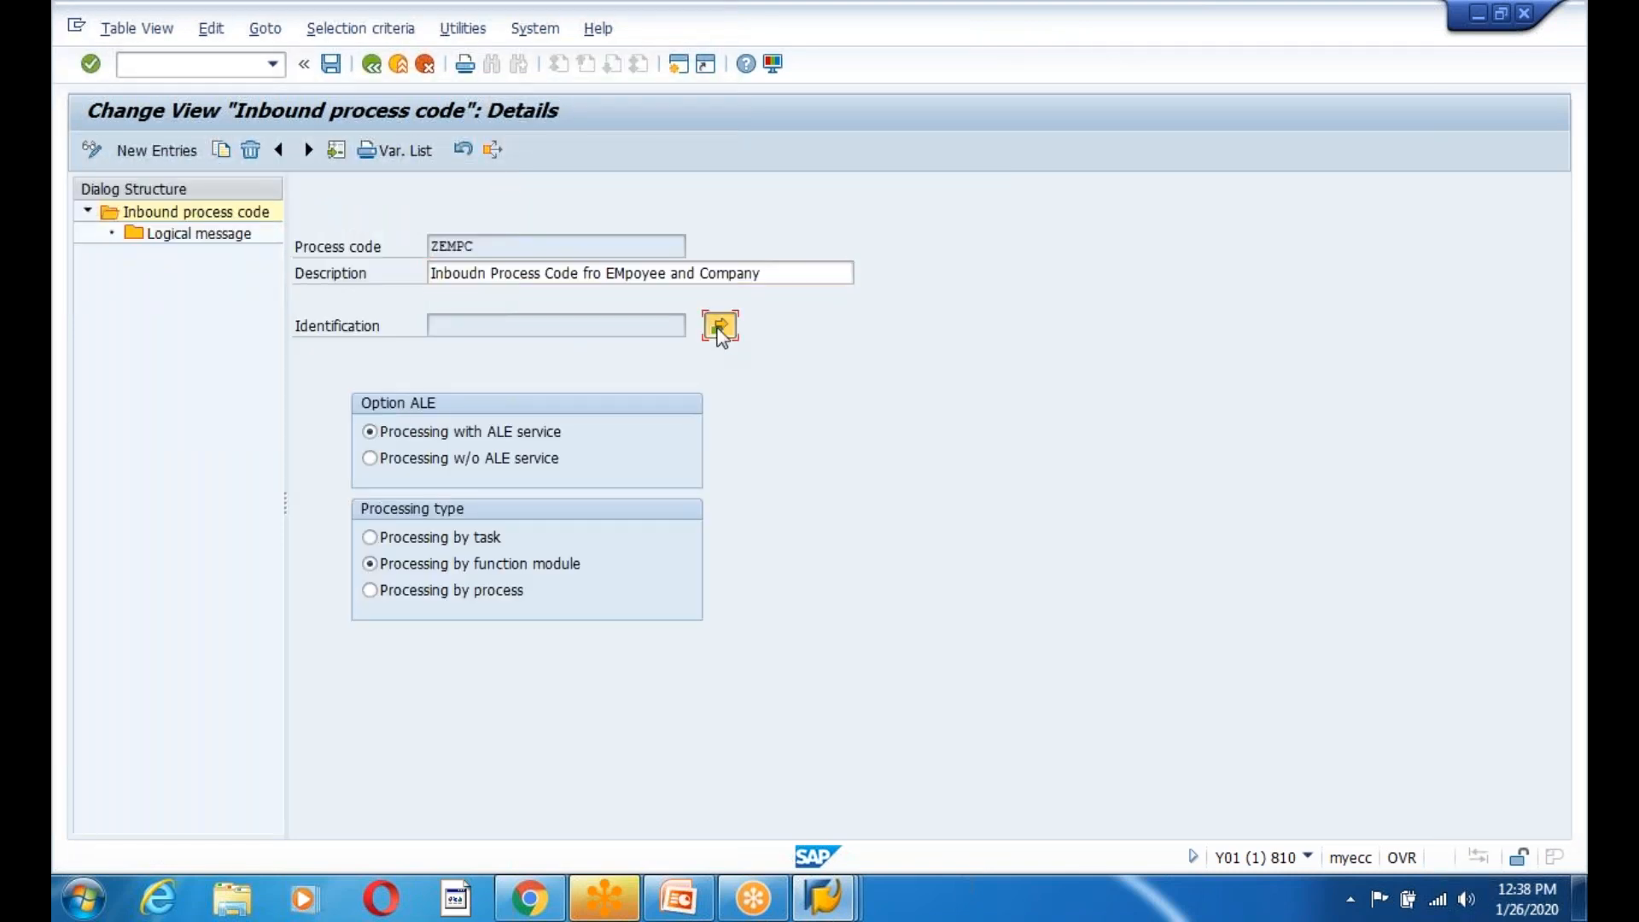
{"action": "left_click", "coordinate": [720, 327]}
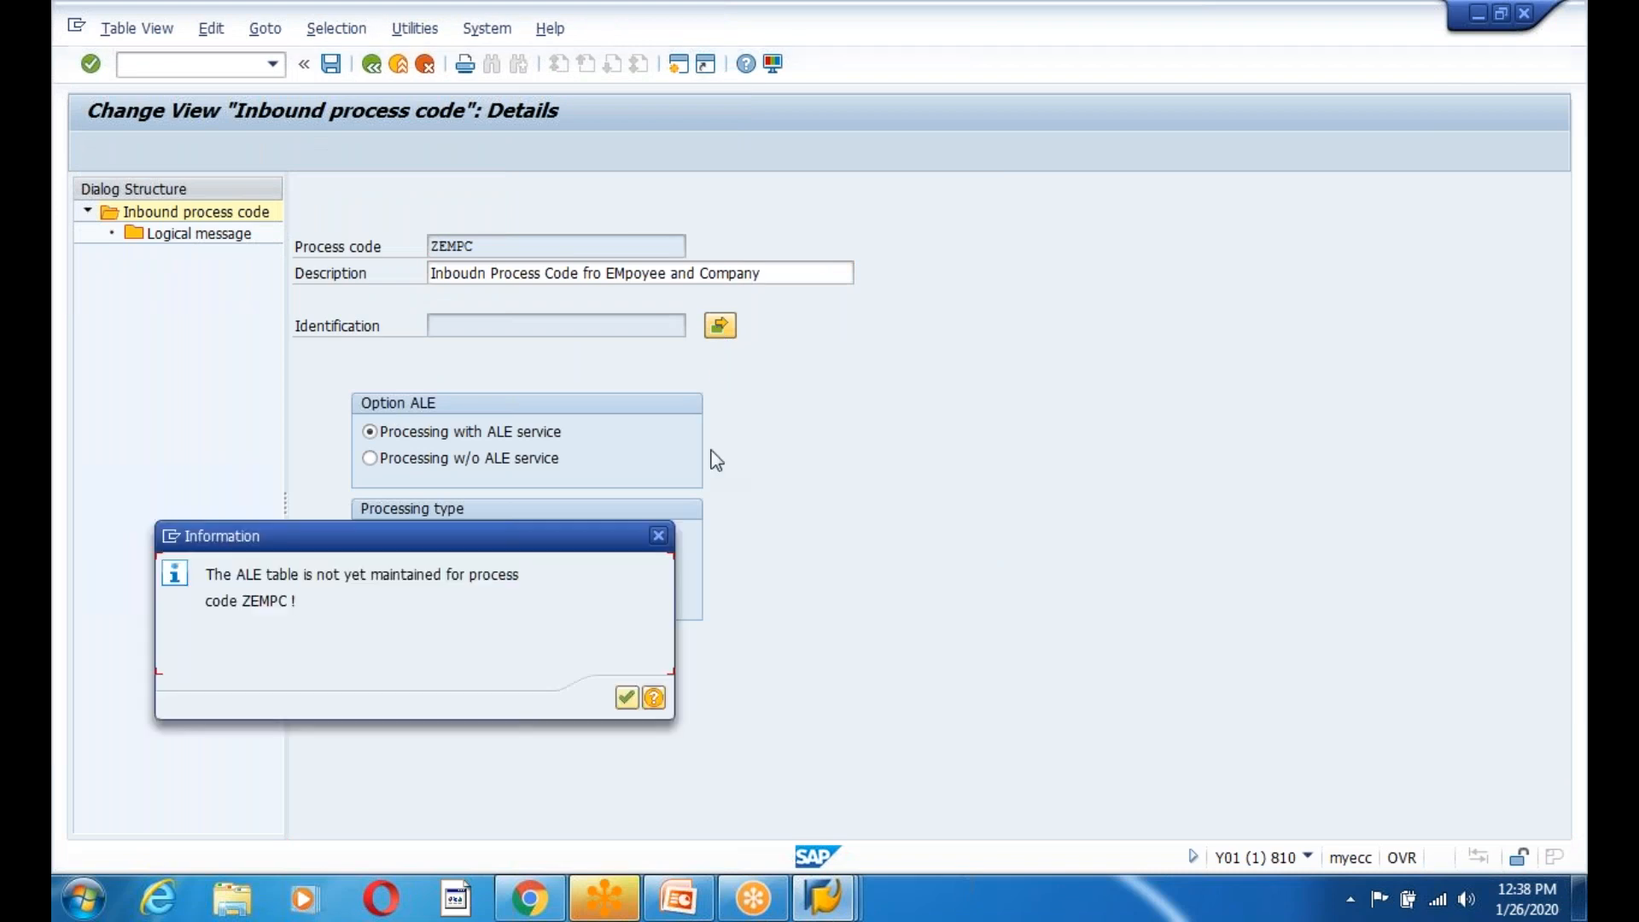
Dismiss both ALE-table notices and select ZIDOC_INPUT_EMPLOYEE01 as the function module.
{"action": "left_click", "coordinate": [626, 697]}
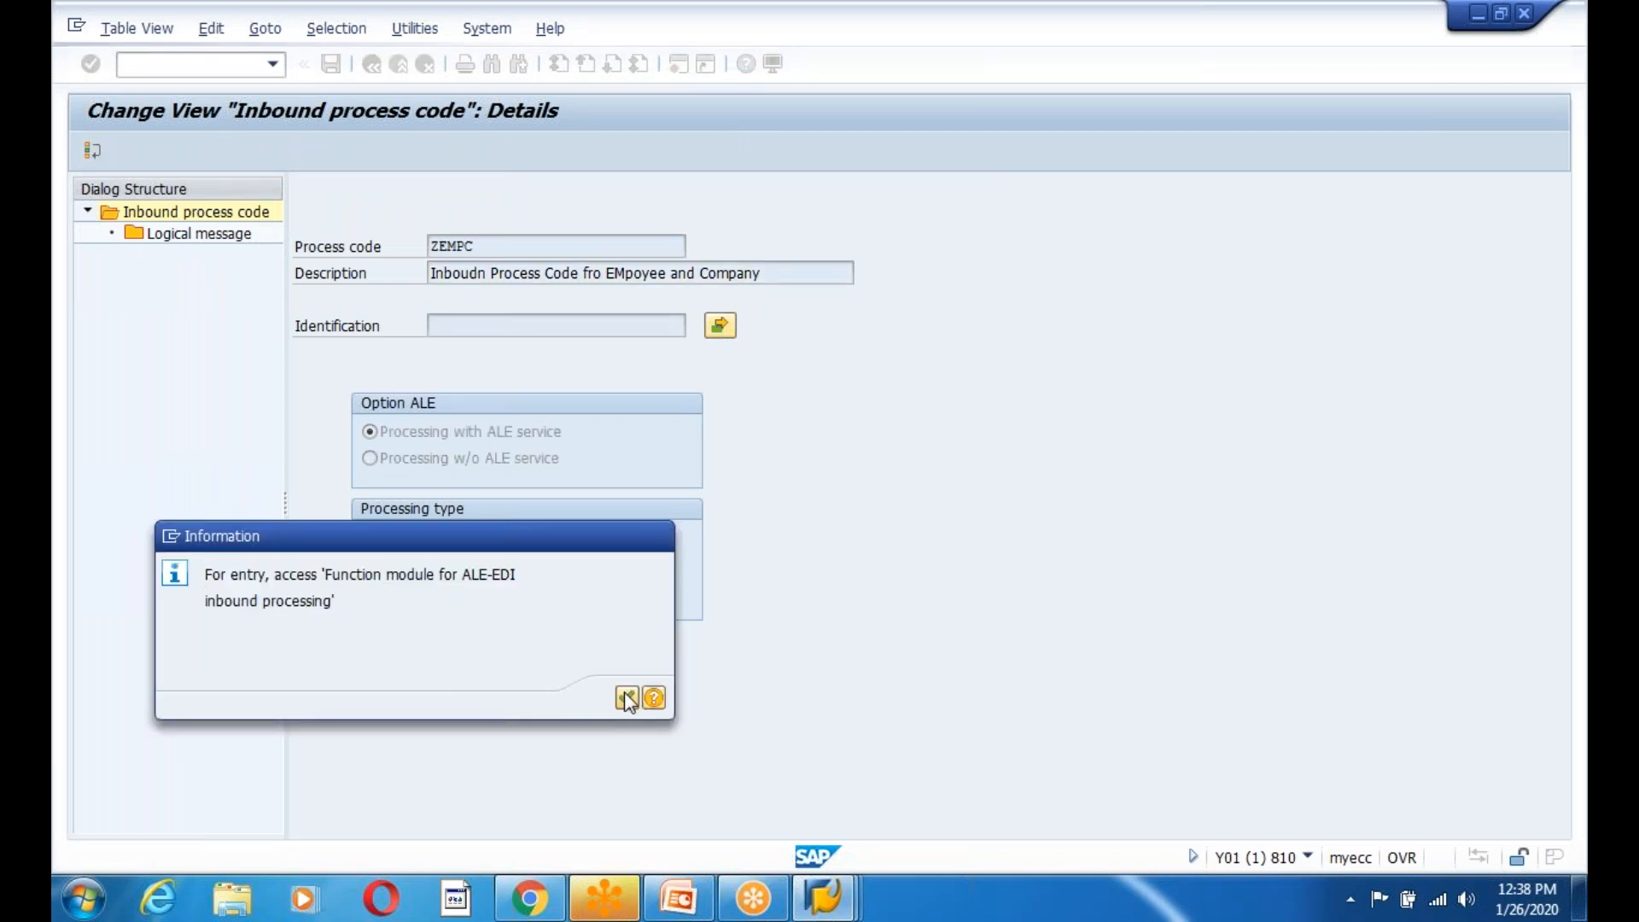
{"action": "left_click", "coordinate": [626, 698]}
{"action": "left_click", "coordinate": [648, 274]}
{"action": "scroll", "coordinate": [408, 487], "scroll_direction": "down", "scroll_amount": 5}
{"action": "scroll", "coordinate": [408, 487], "scroll_direction": "down", "scroll_amount": 15}
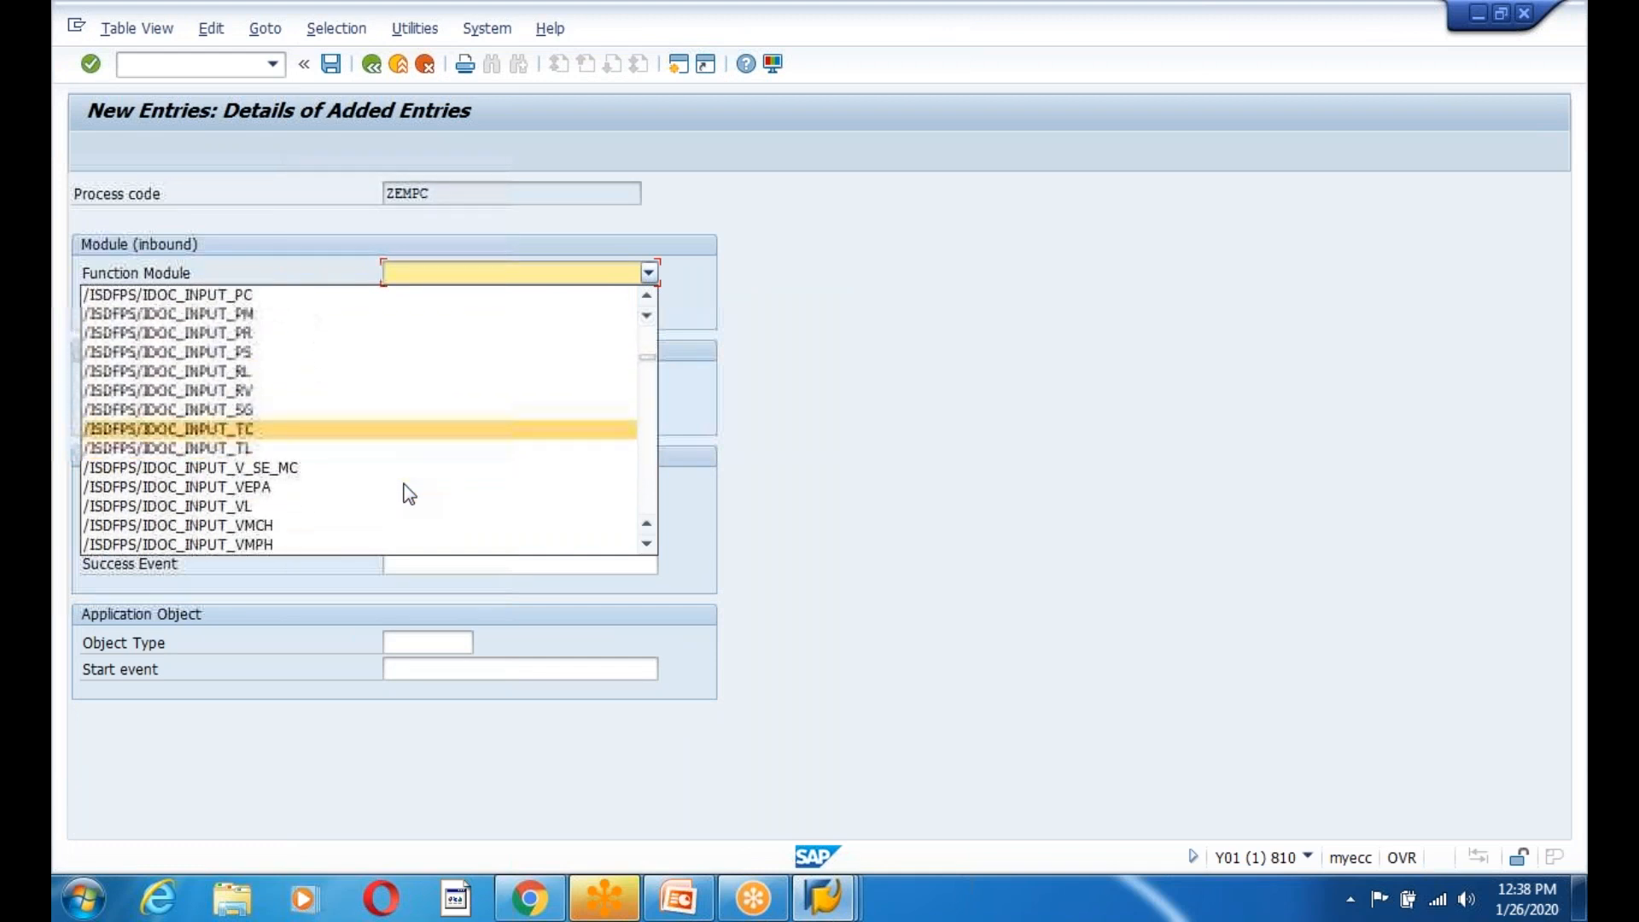
{"action": "scroll", "coordinate": [408, 494], "scroll_direction": "down", "scroll_amount": 15}
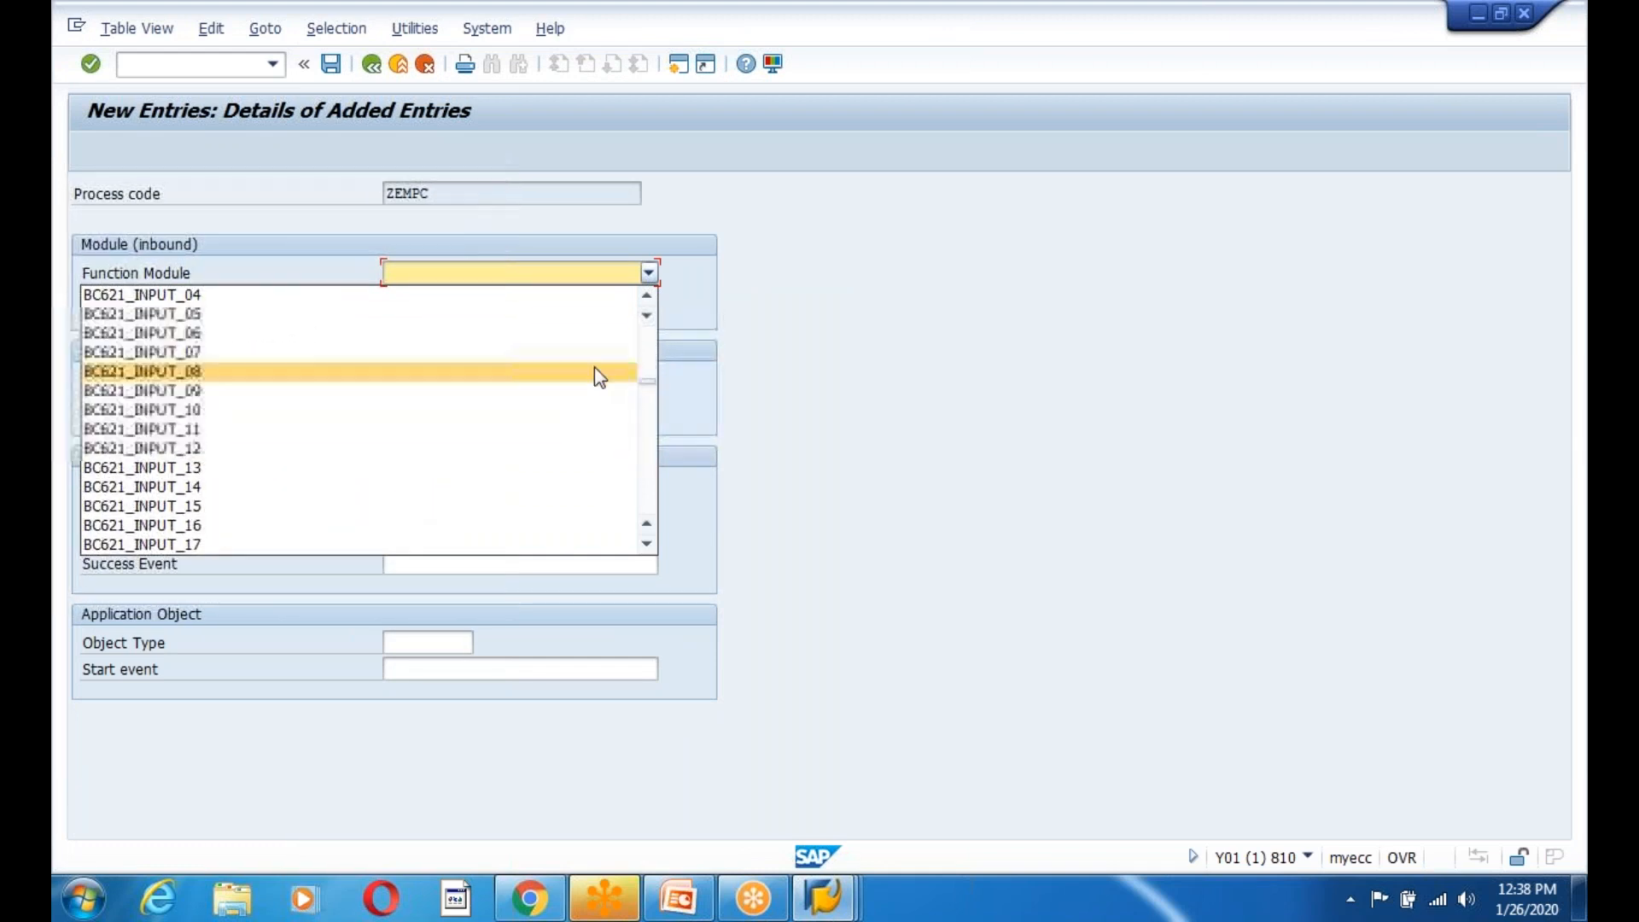
{"action": "left_click_drag", "start_coordinate": [647, 384], "coordinate": [669, 559]}
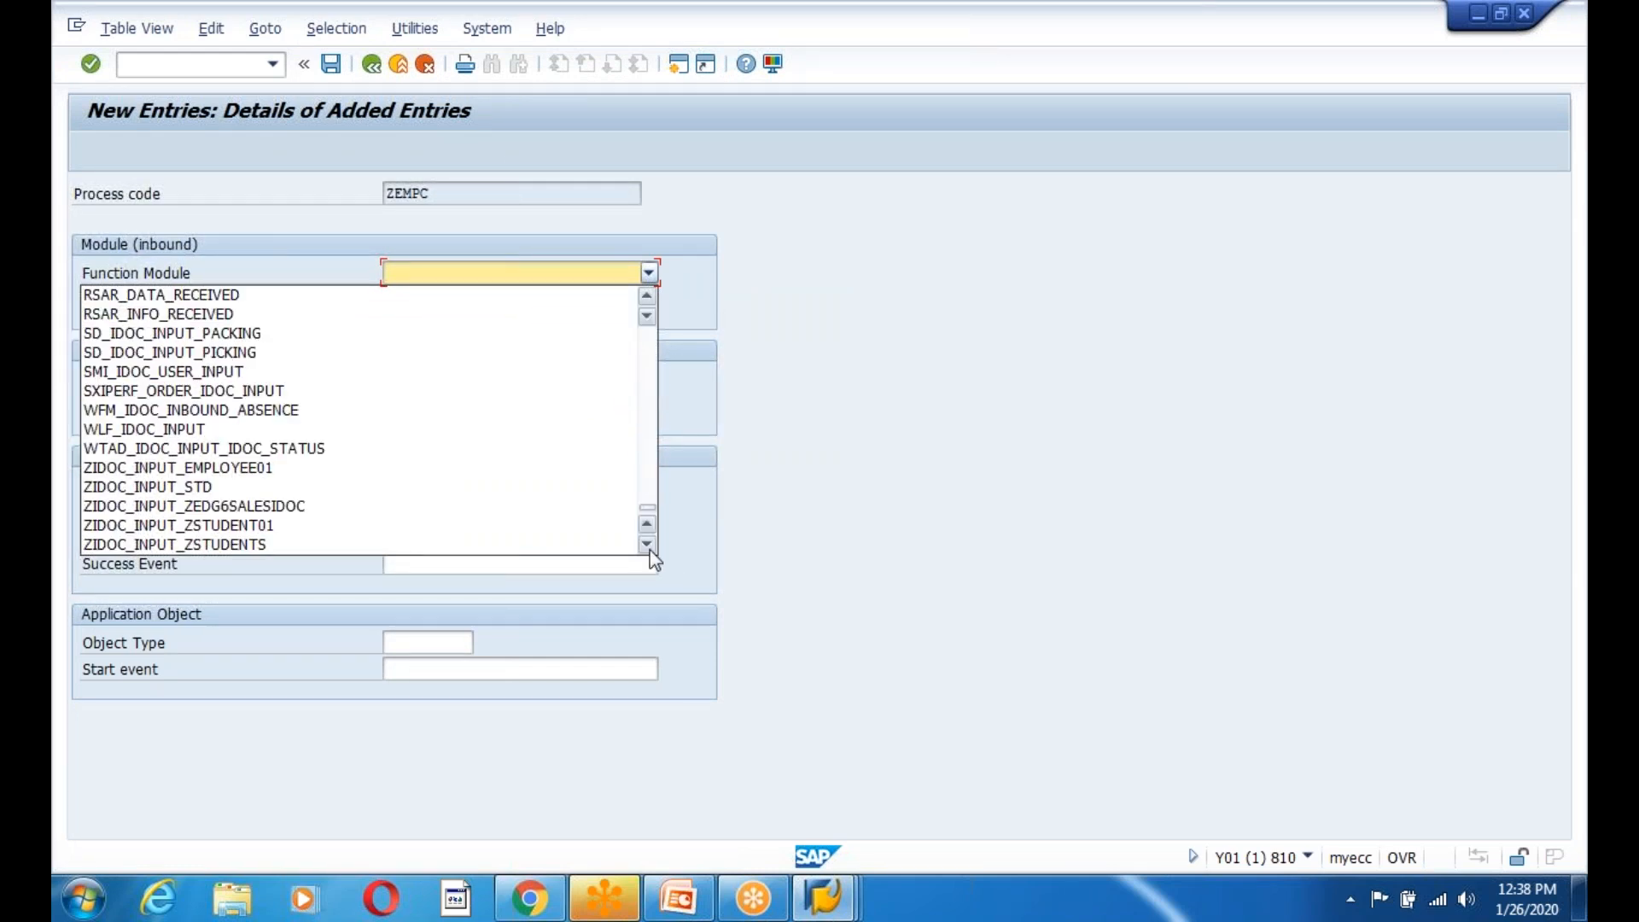
{"action": "left_click", "coordinate": [275, 467]}
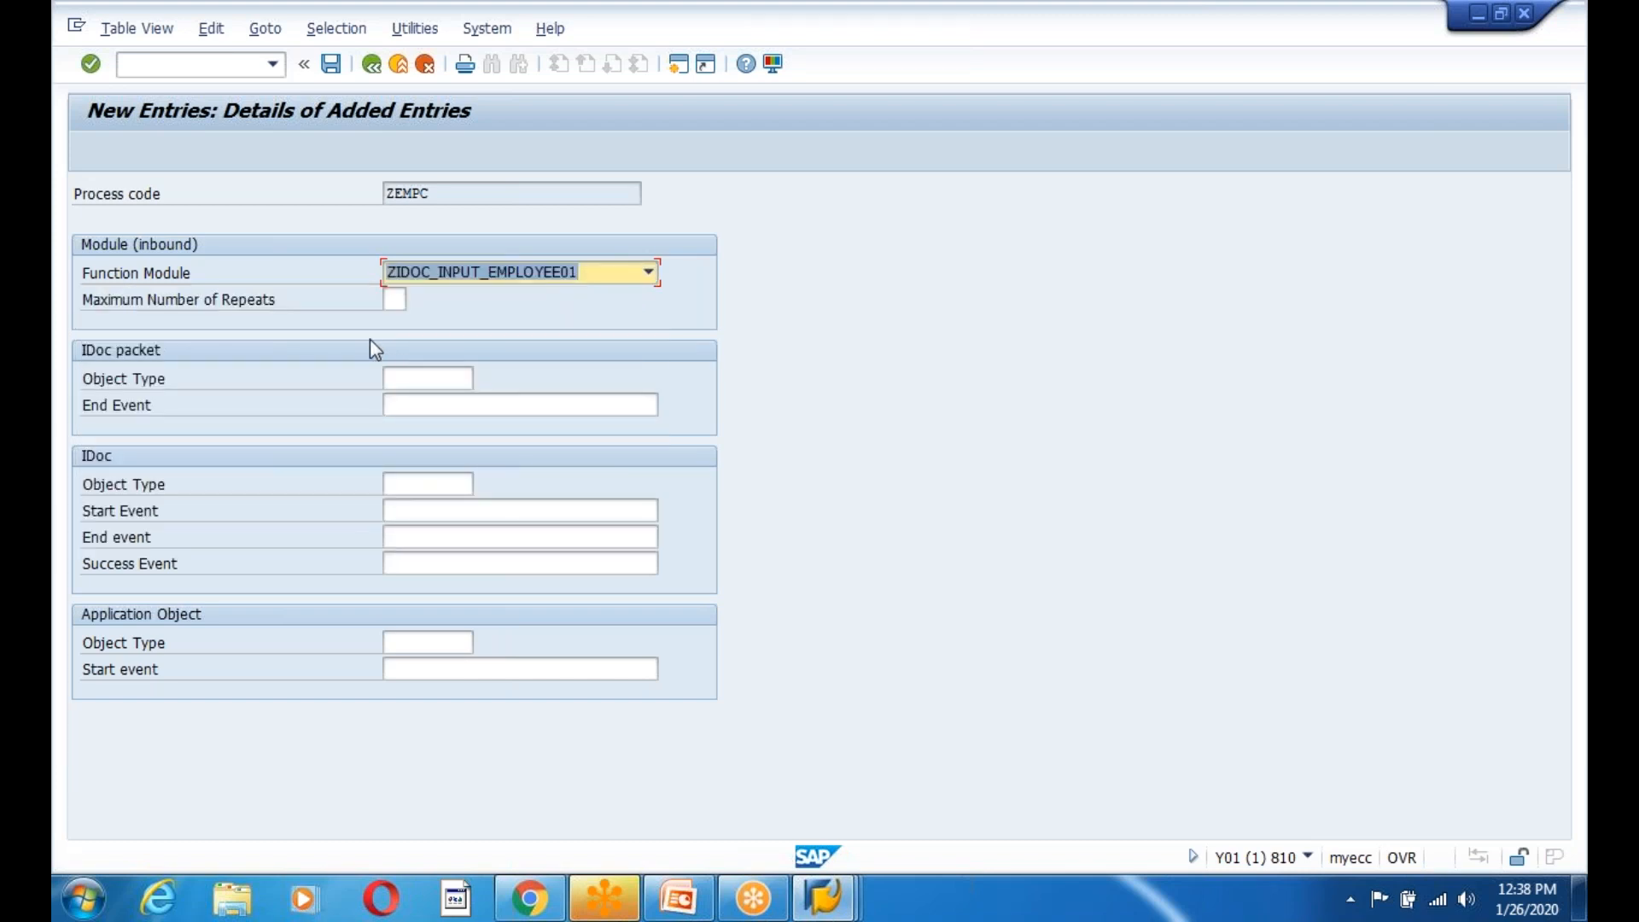
Visit the application object type and start event fields and validate, getting 'Application object type is not planned'.
{"action": "left_click", "coordinate": [399, 667]}
{"action": "left_click", "coordinate": [402, 649]}
{"action": "left_click", "coordinate": [403, 673]}
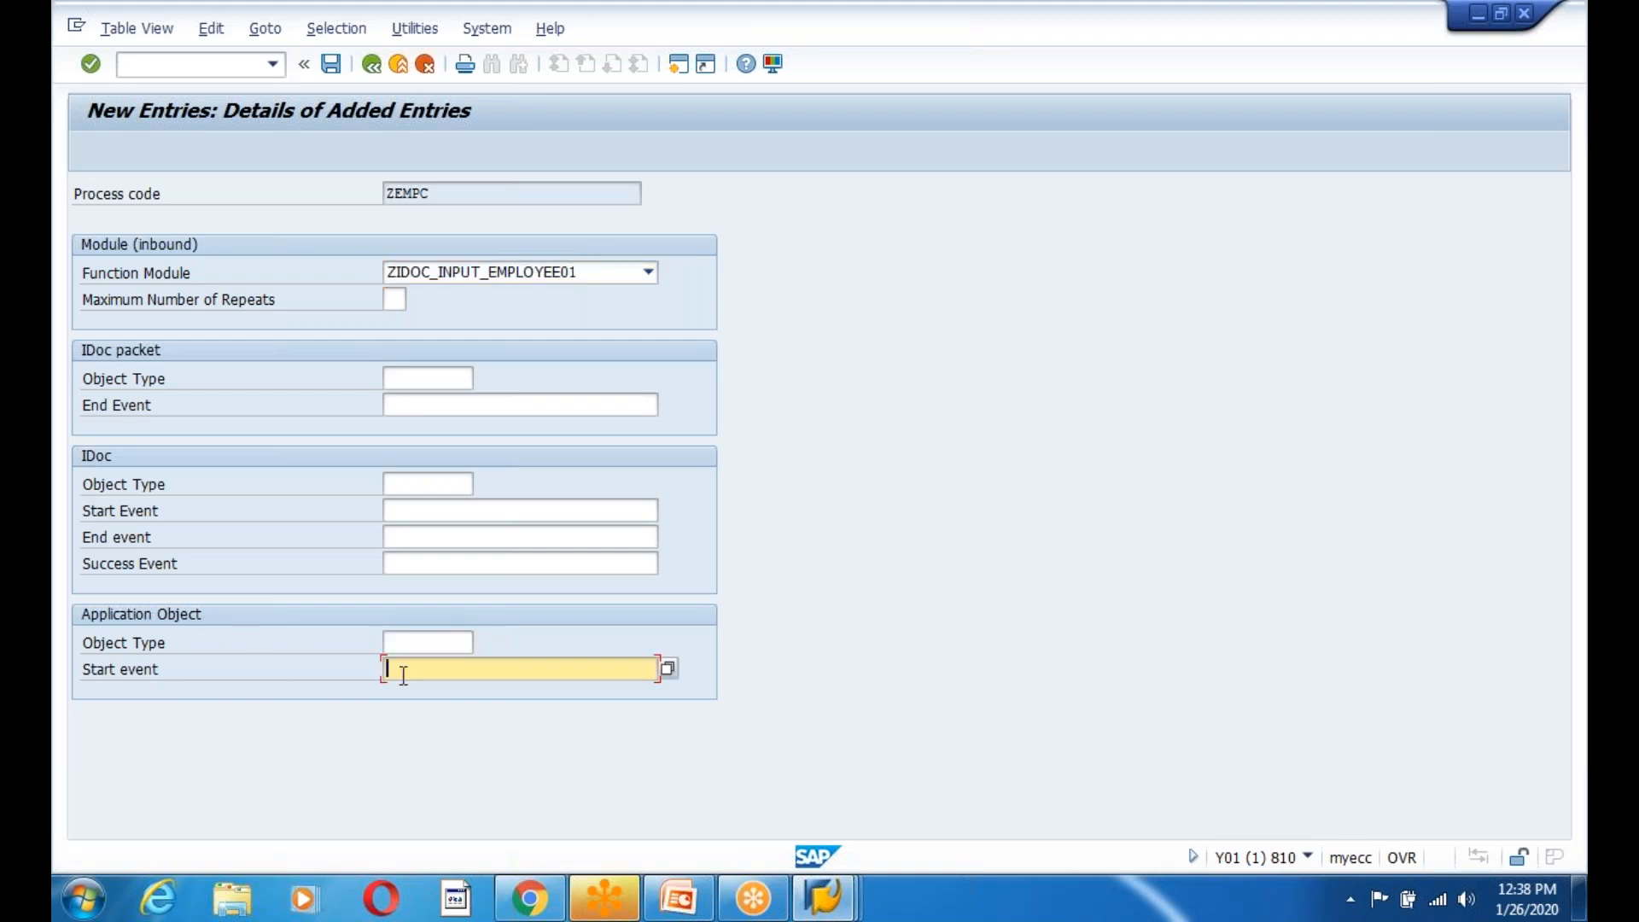
{"action": "left_click", "coordinate": [410, 644]}
{"action": "key", "text": "Return"}
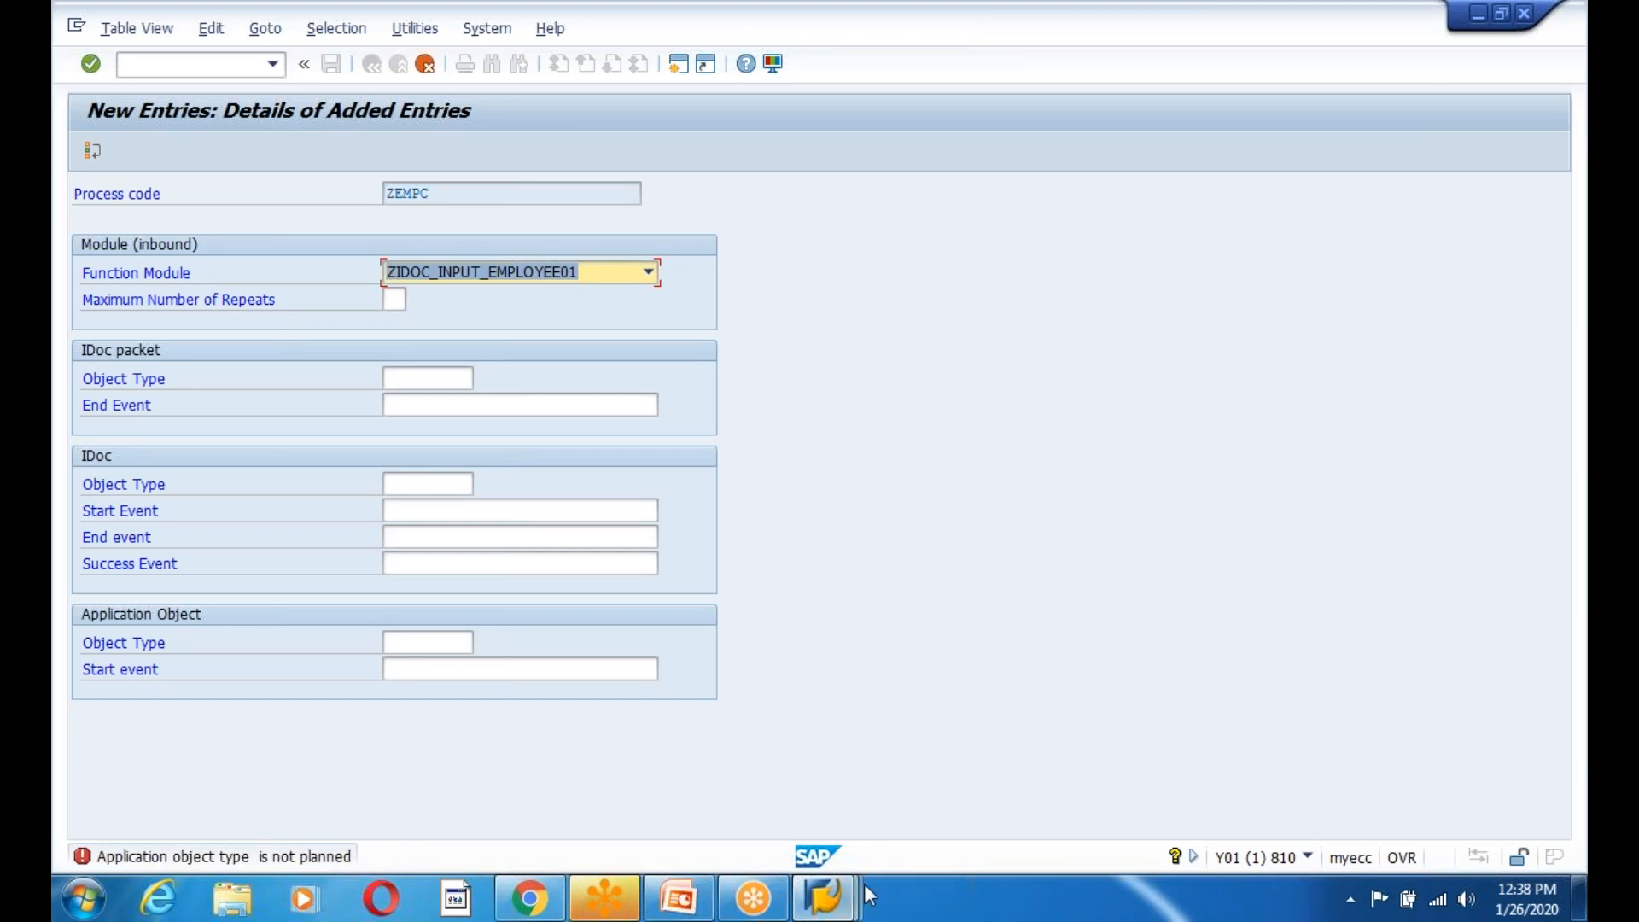
Switch to the SAP Easy Access window, run WE42 and open process code MATM's details.
{"action": "left_click", "coordinate": [826, 913]}
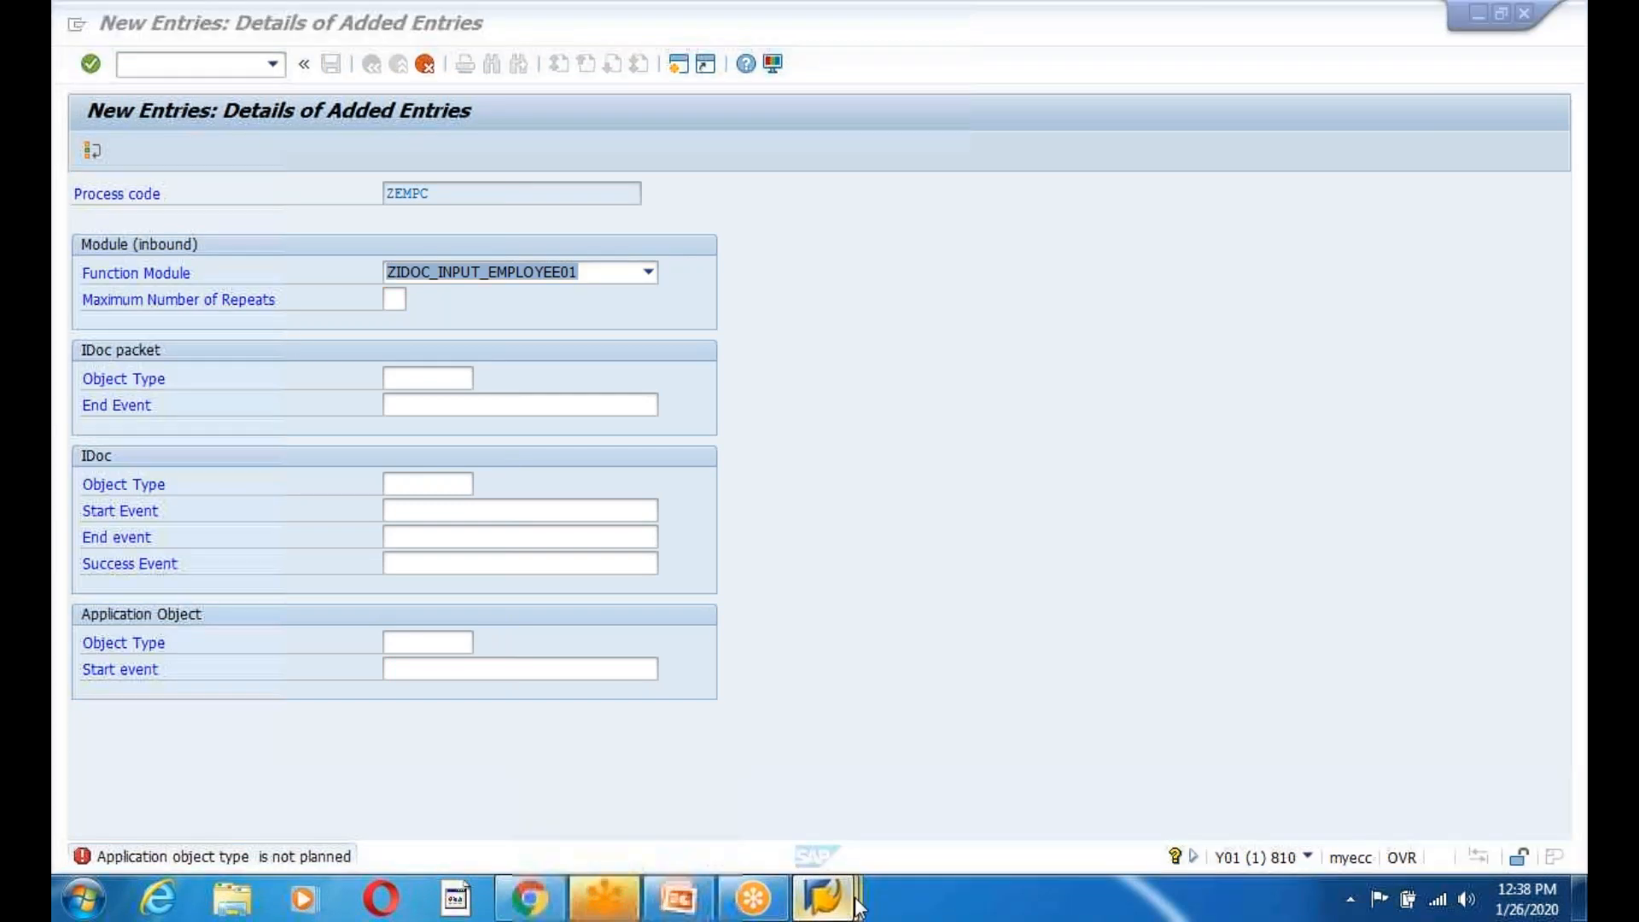
{"action": "mouse_move", "coordinate": [857, 904]}
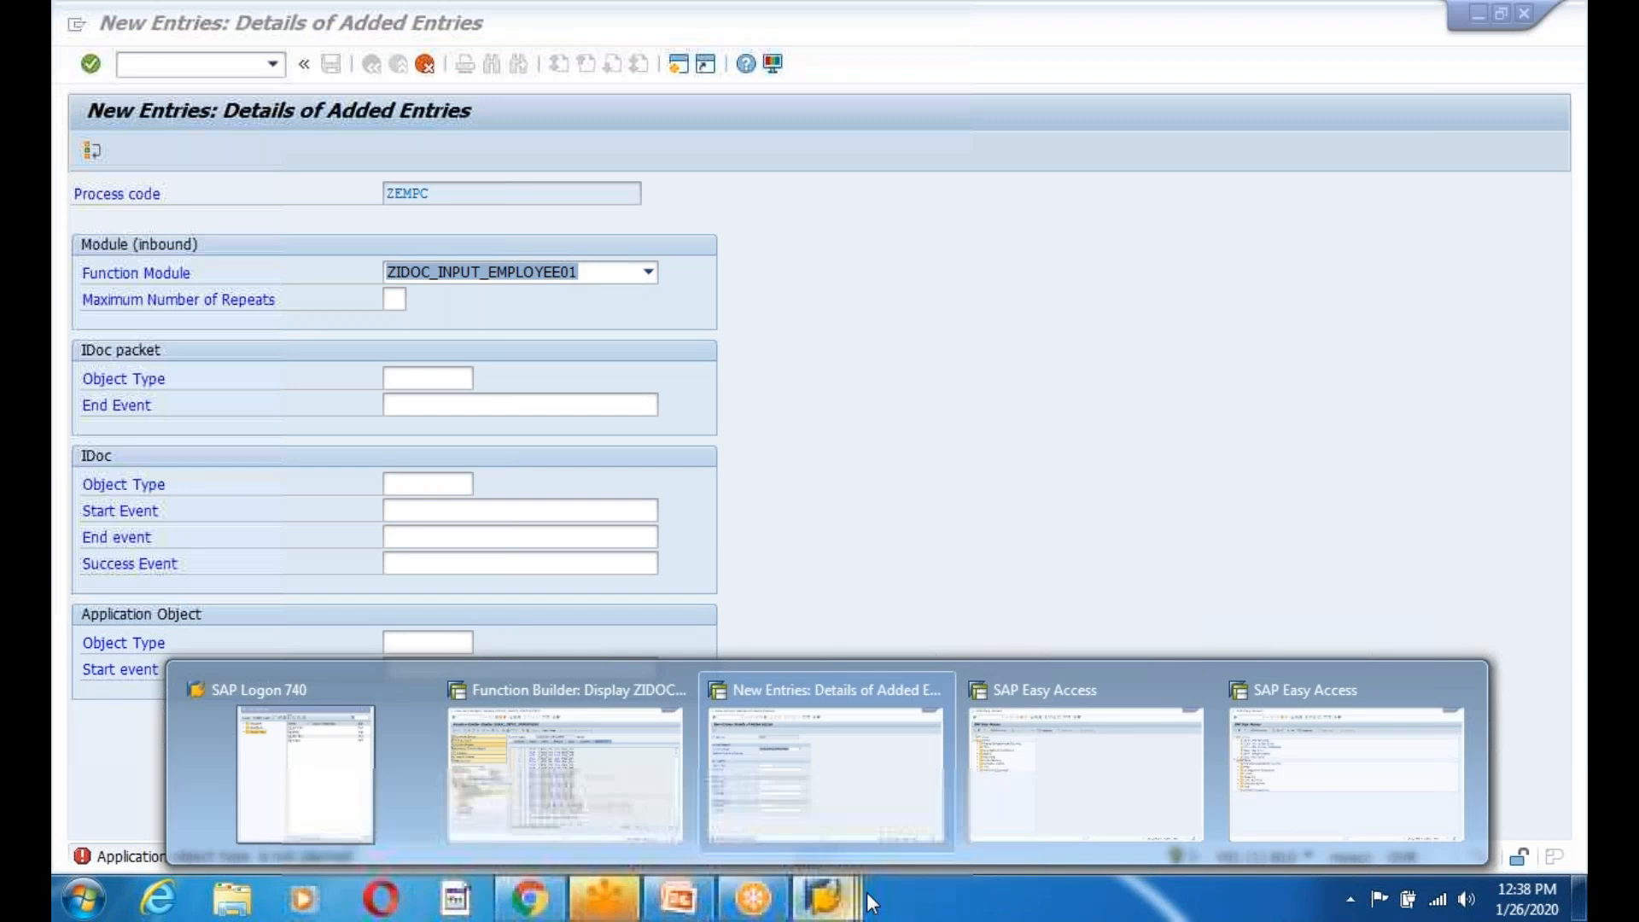
{"action": "left_click", "coordinate": [996, 857]}
{"action": "type", "text": "we42"}
{"action": "key", "text": "Return"}
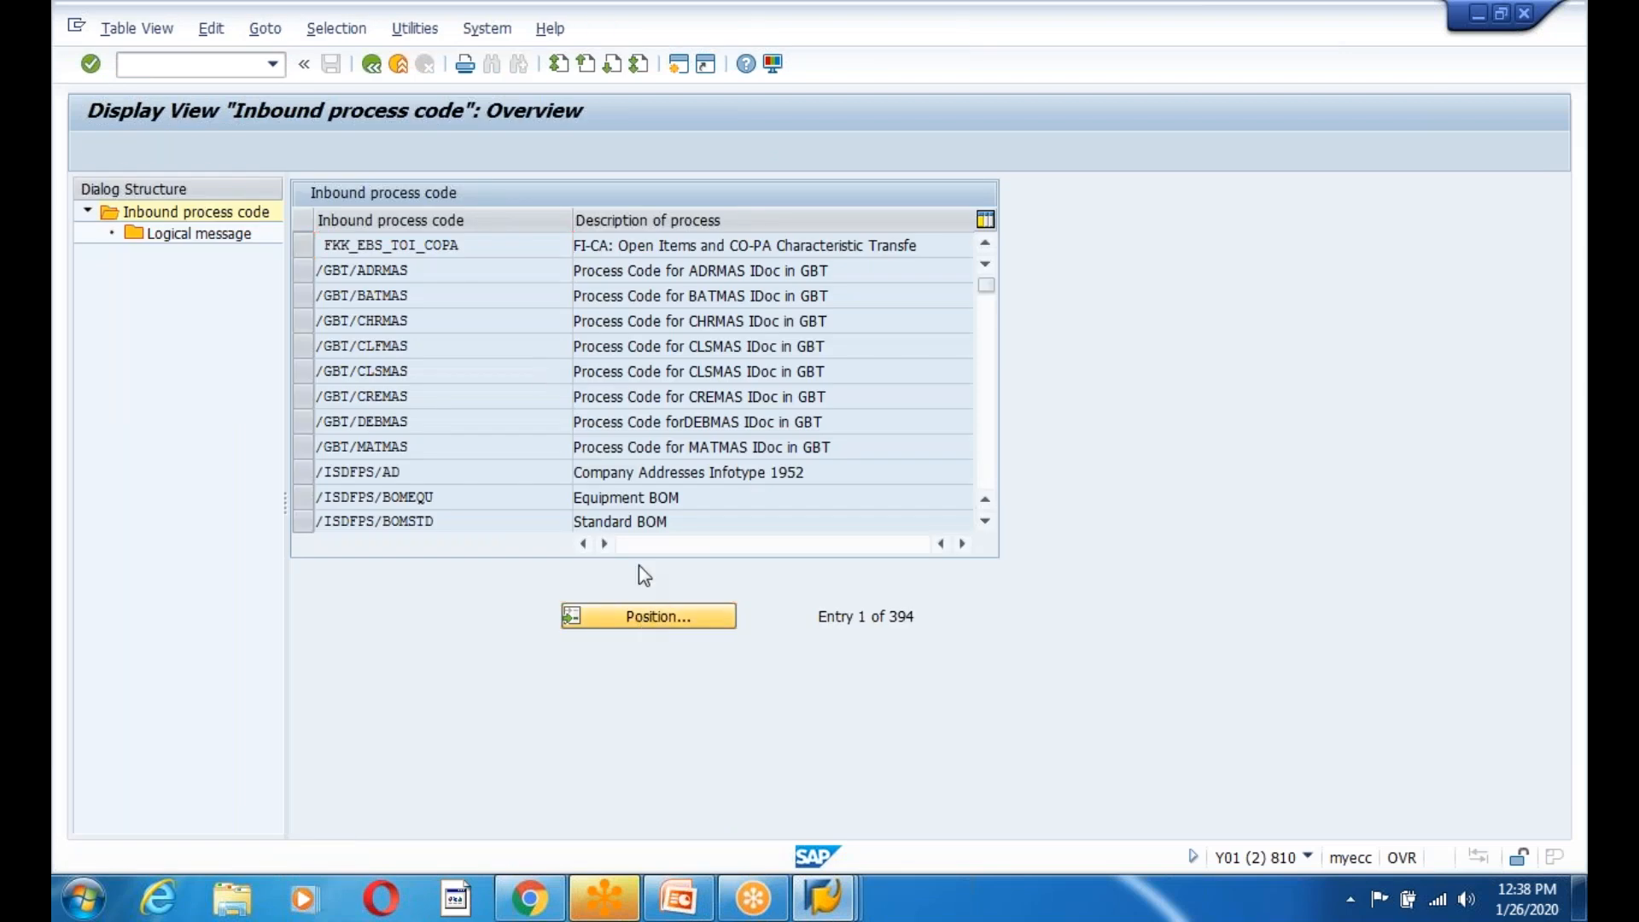
{"action": "left_click", "coordinate": [644, 618]}
{"action": "type", "text": "MATMAS"}
{"action": "key", "text": "Return"}
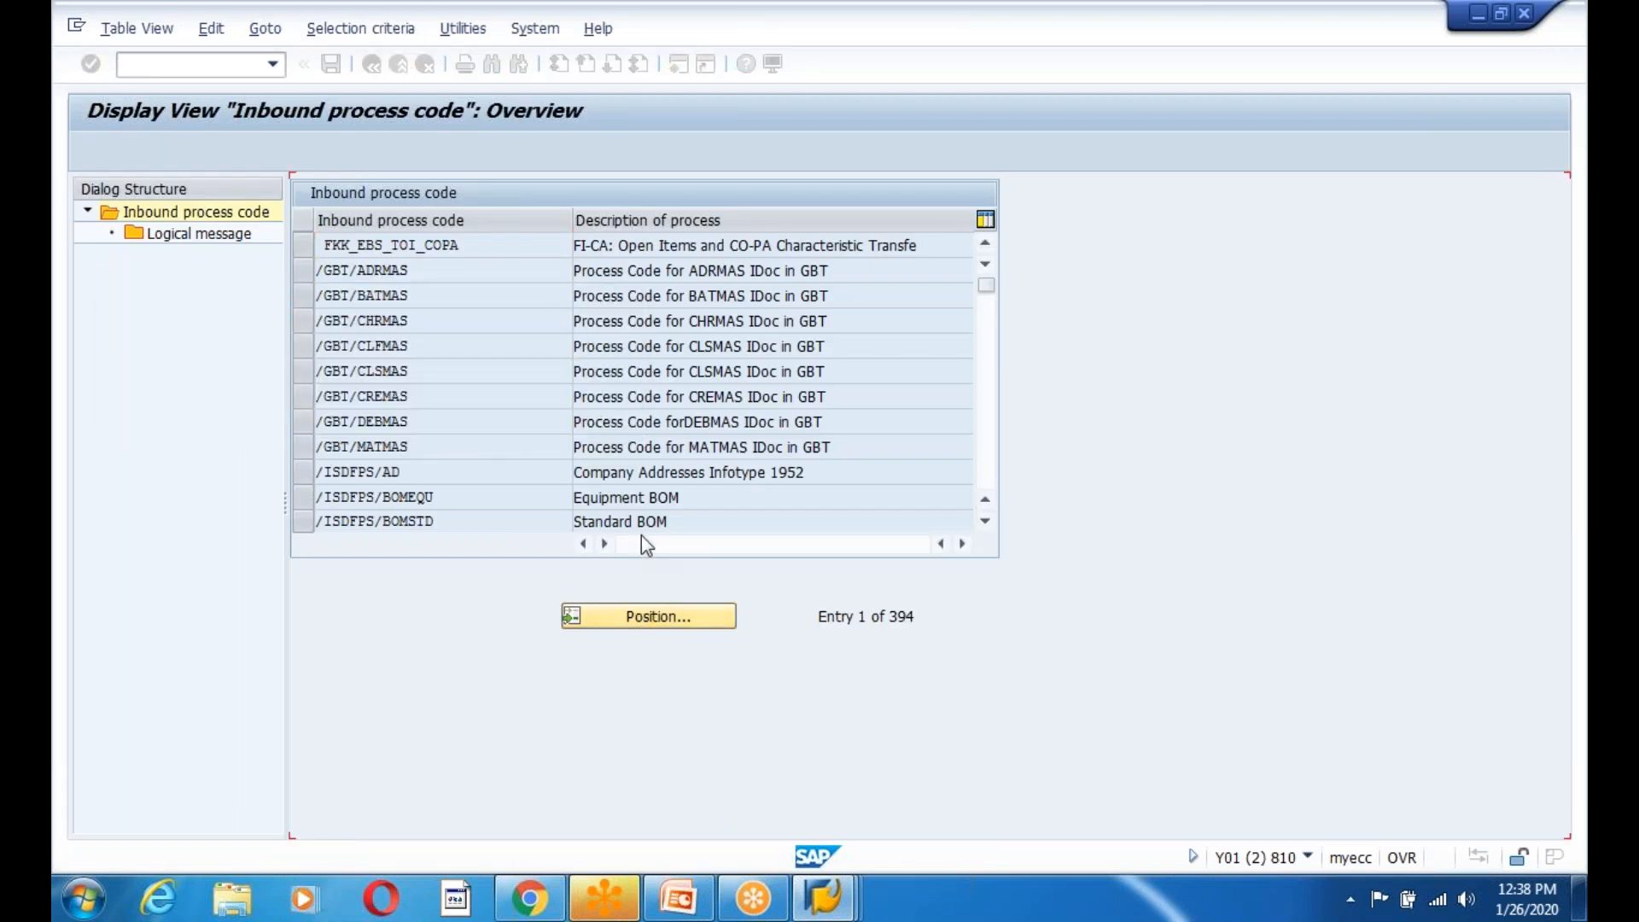
{"action": "double_click", "coordinate": [355, 248]}
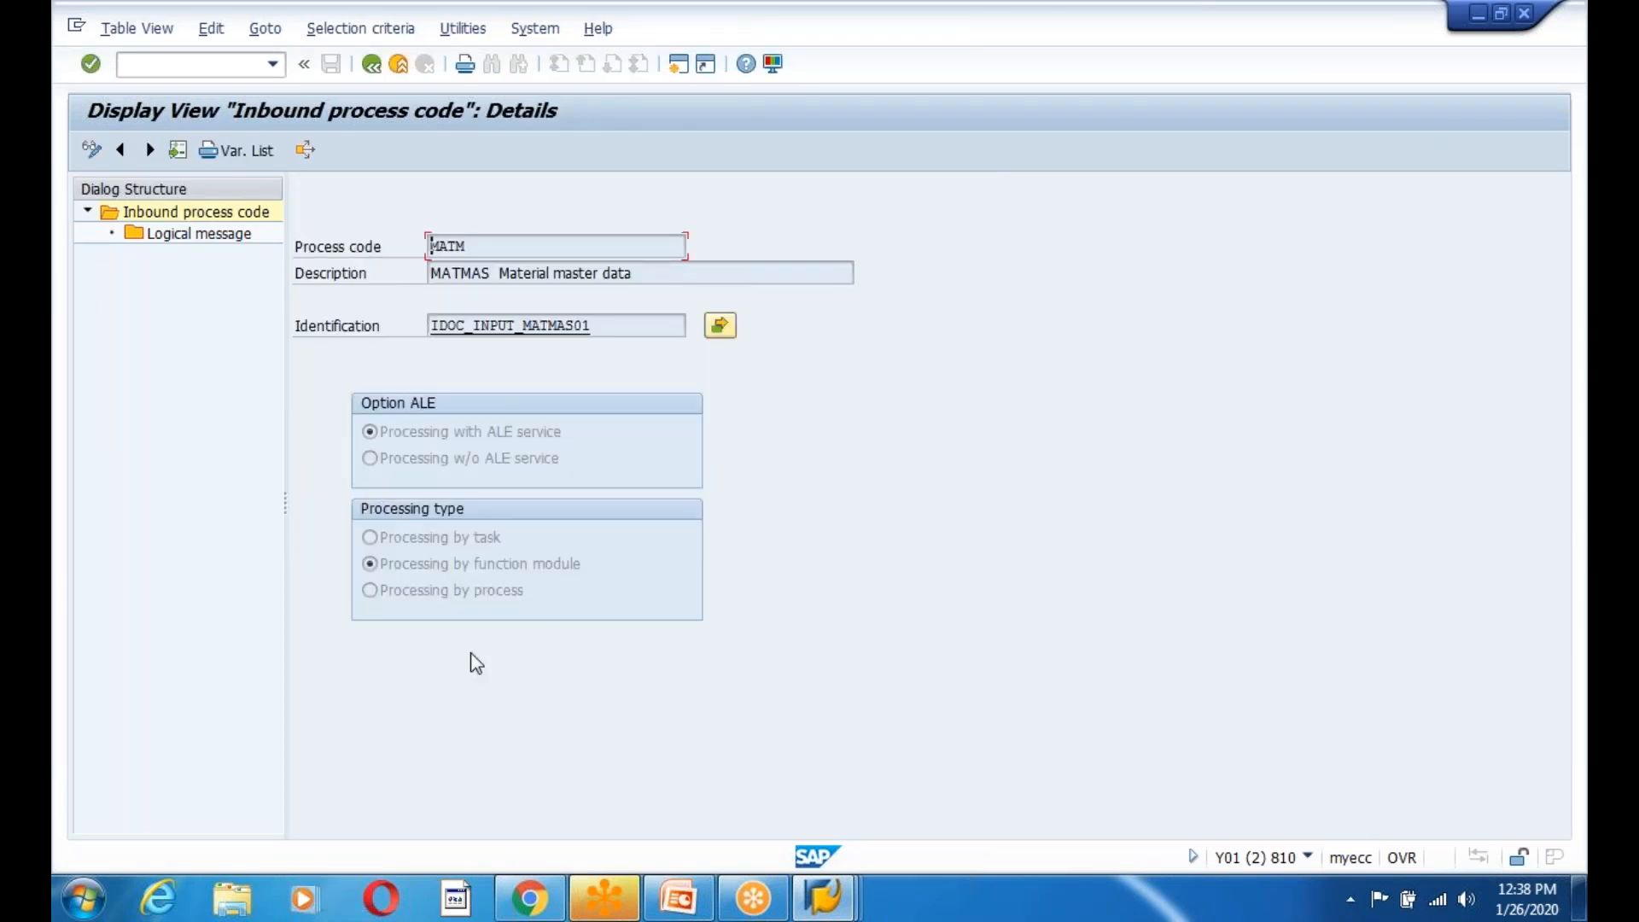
Inspect MATM's function module settings, noting object types BUS1001006 and IDPKMATMAS, then return to its details.
{"action": "left_click", "coordinate": [720, 326]}
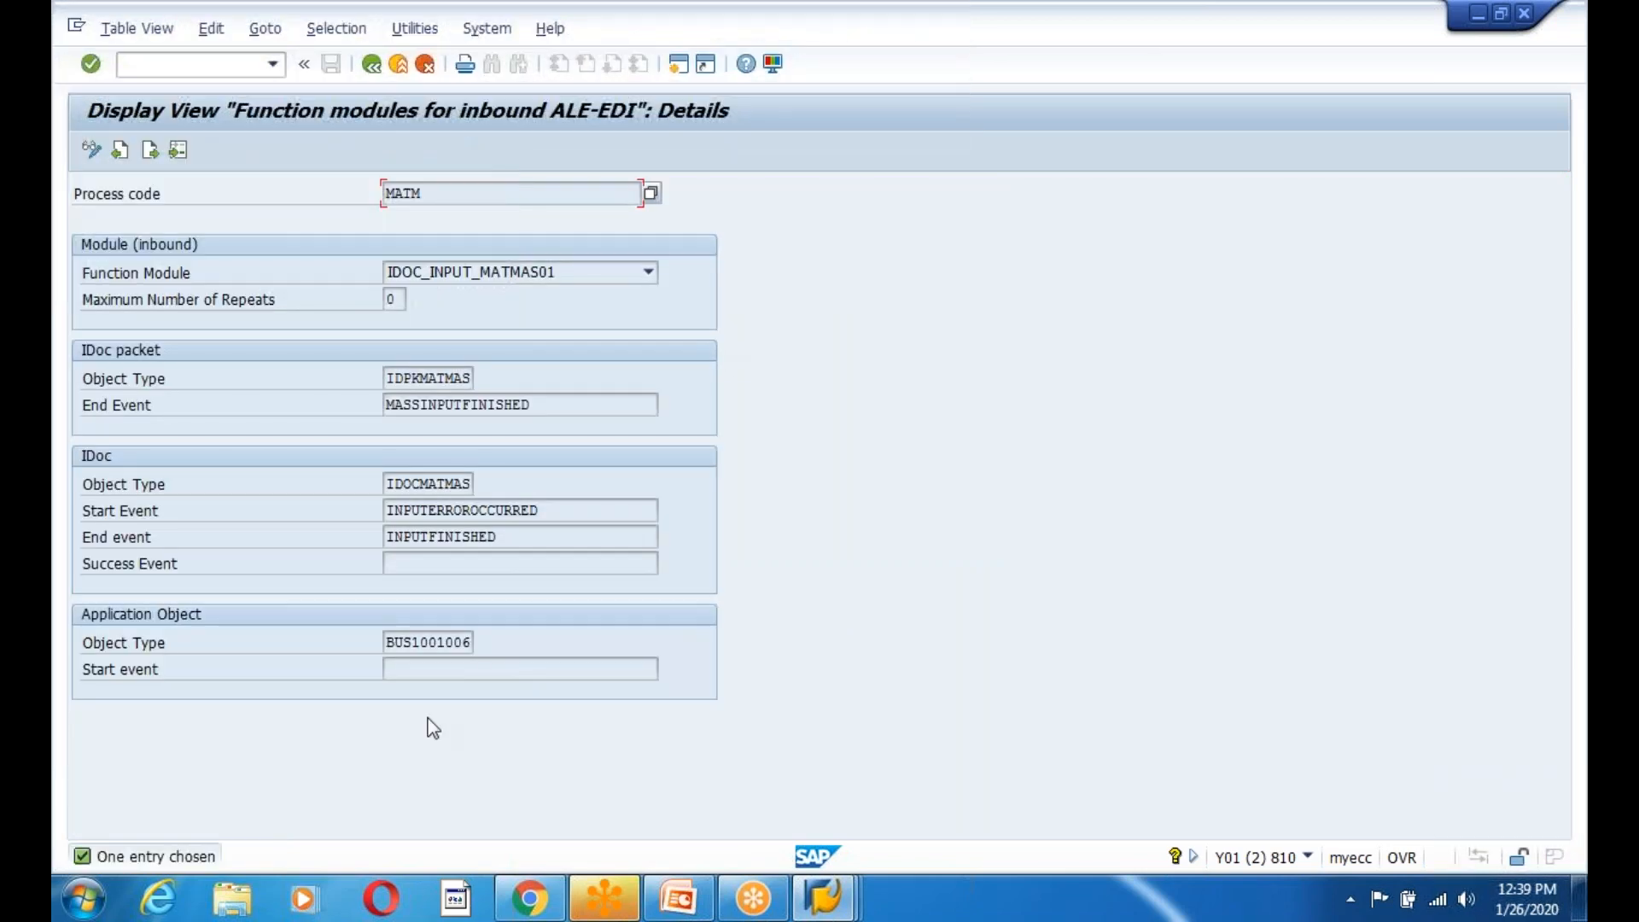
{"action": "left_click_drag", "start_coordinate": [391, 643], "coordinate": [540, 643]}
{"action": "left_click", "coordinate": [547, 654]}
{"action": "left_click_drag", "start_coordinate": [388, 378], "coordinate": [481, 377]}
{"action": "left_click", "coordinate": [481, 377]}
{"action": "left_click", "coordinate": [375, 74]}
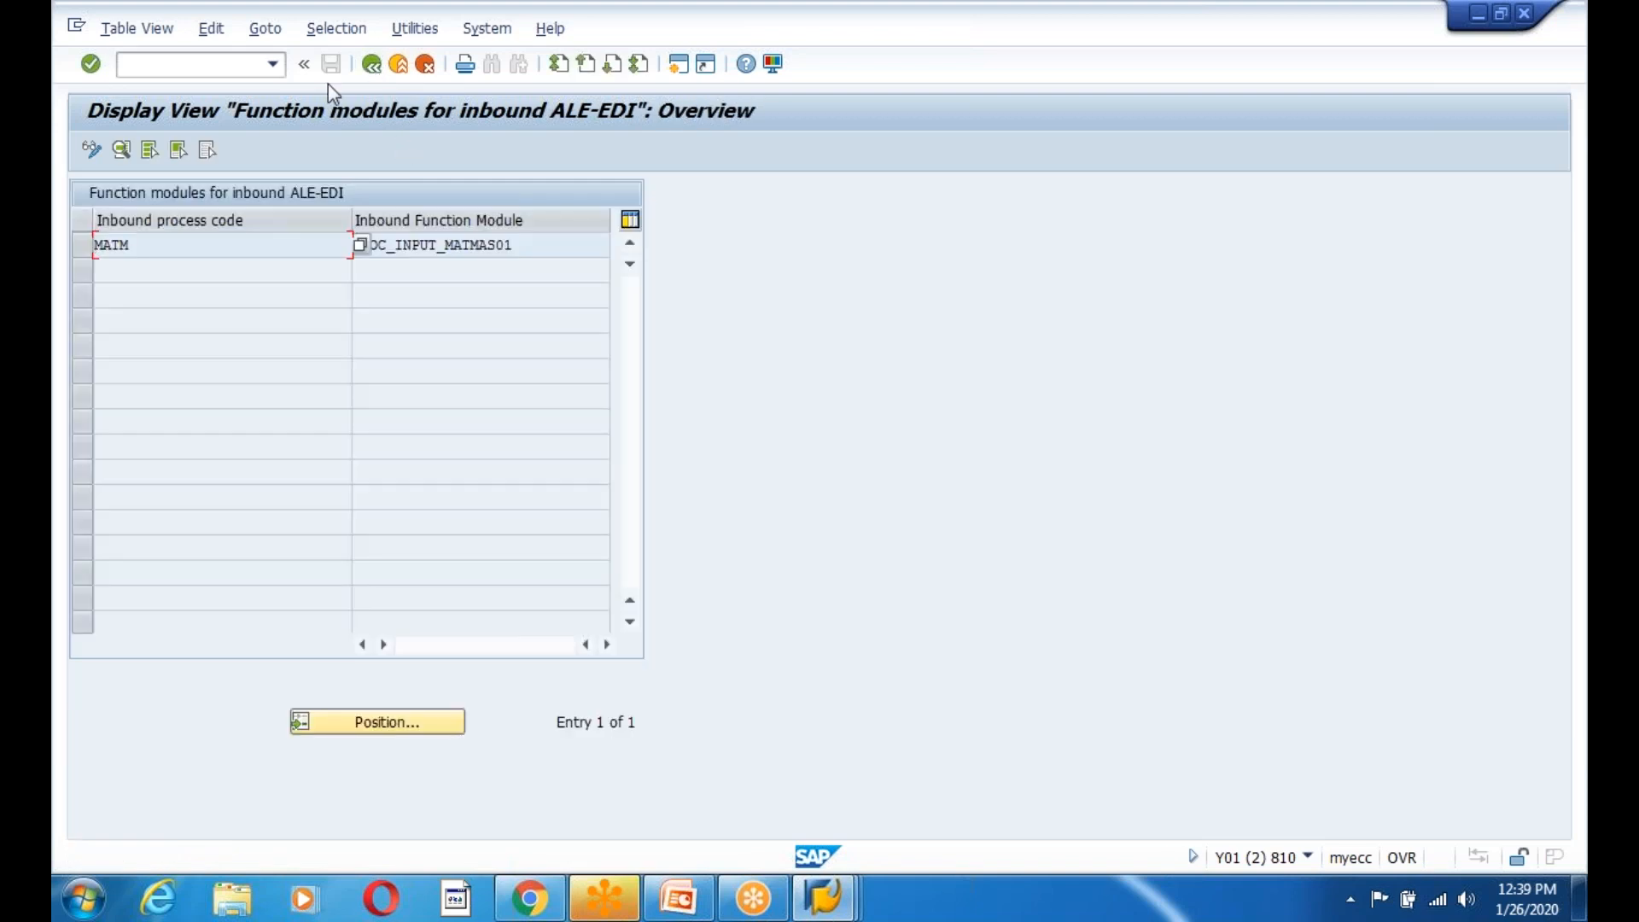
{"action": "left_click", "coordinate": [375, 70]}
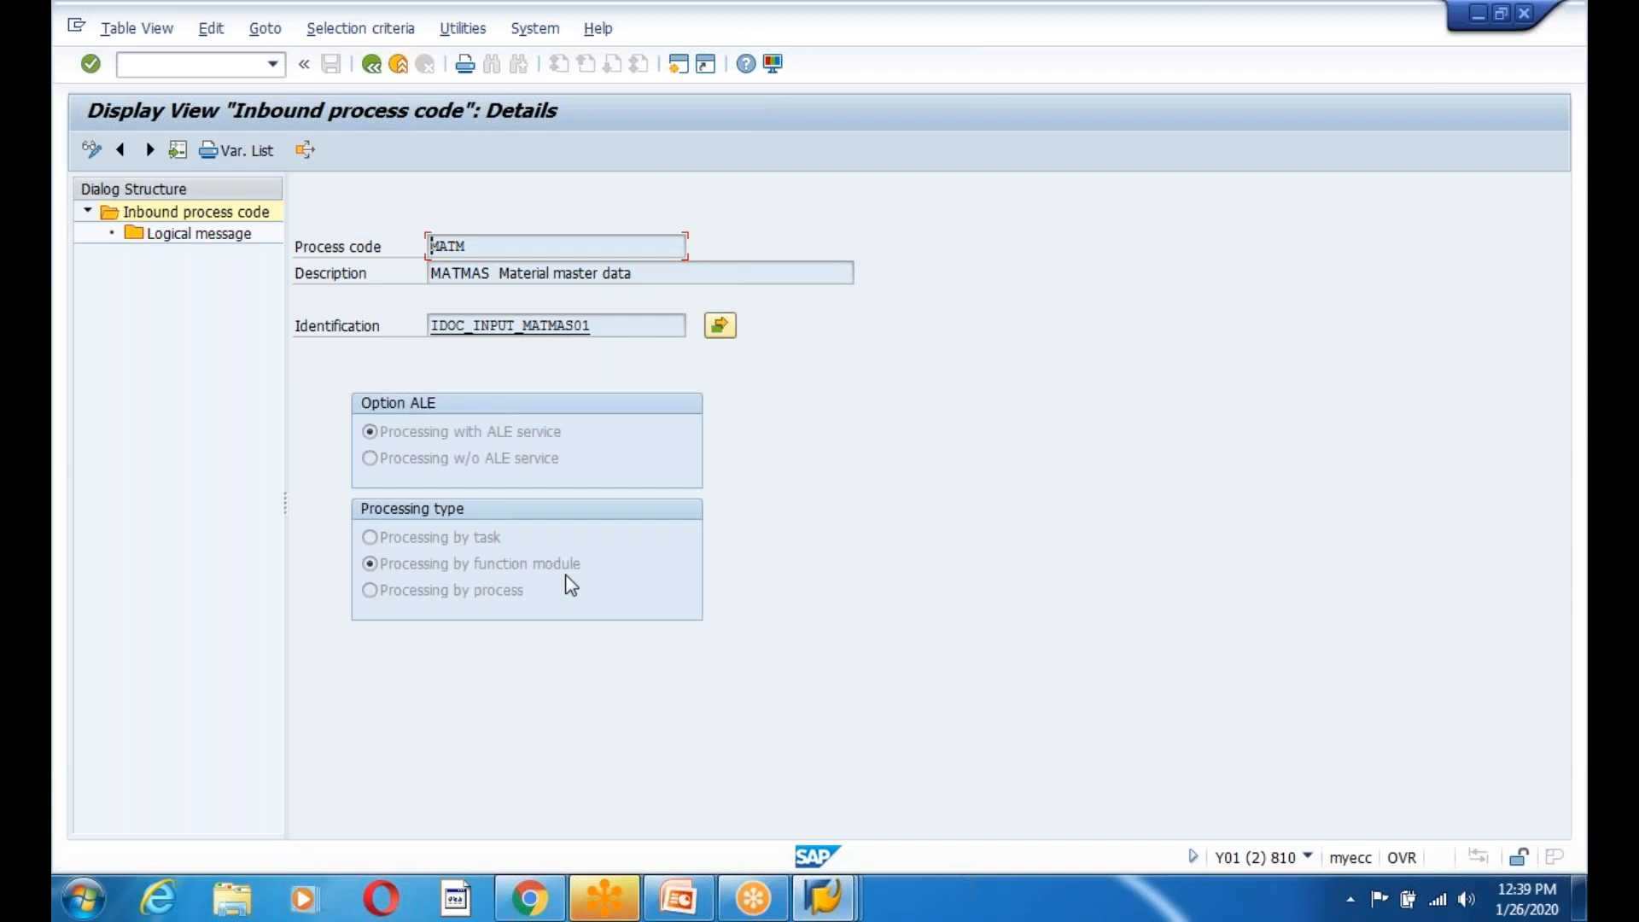
View MATM's assigned logical messages, then return to the inbound process code list.
{"action": "double_click", "coordinate": [193, 238]}
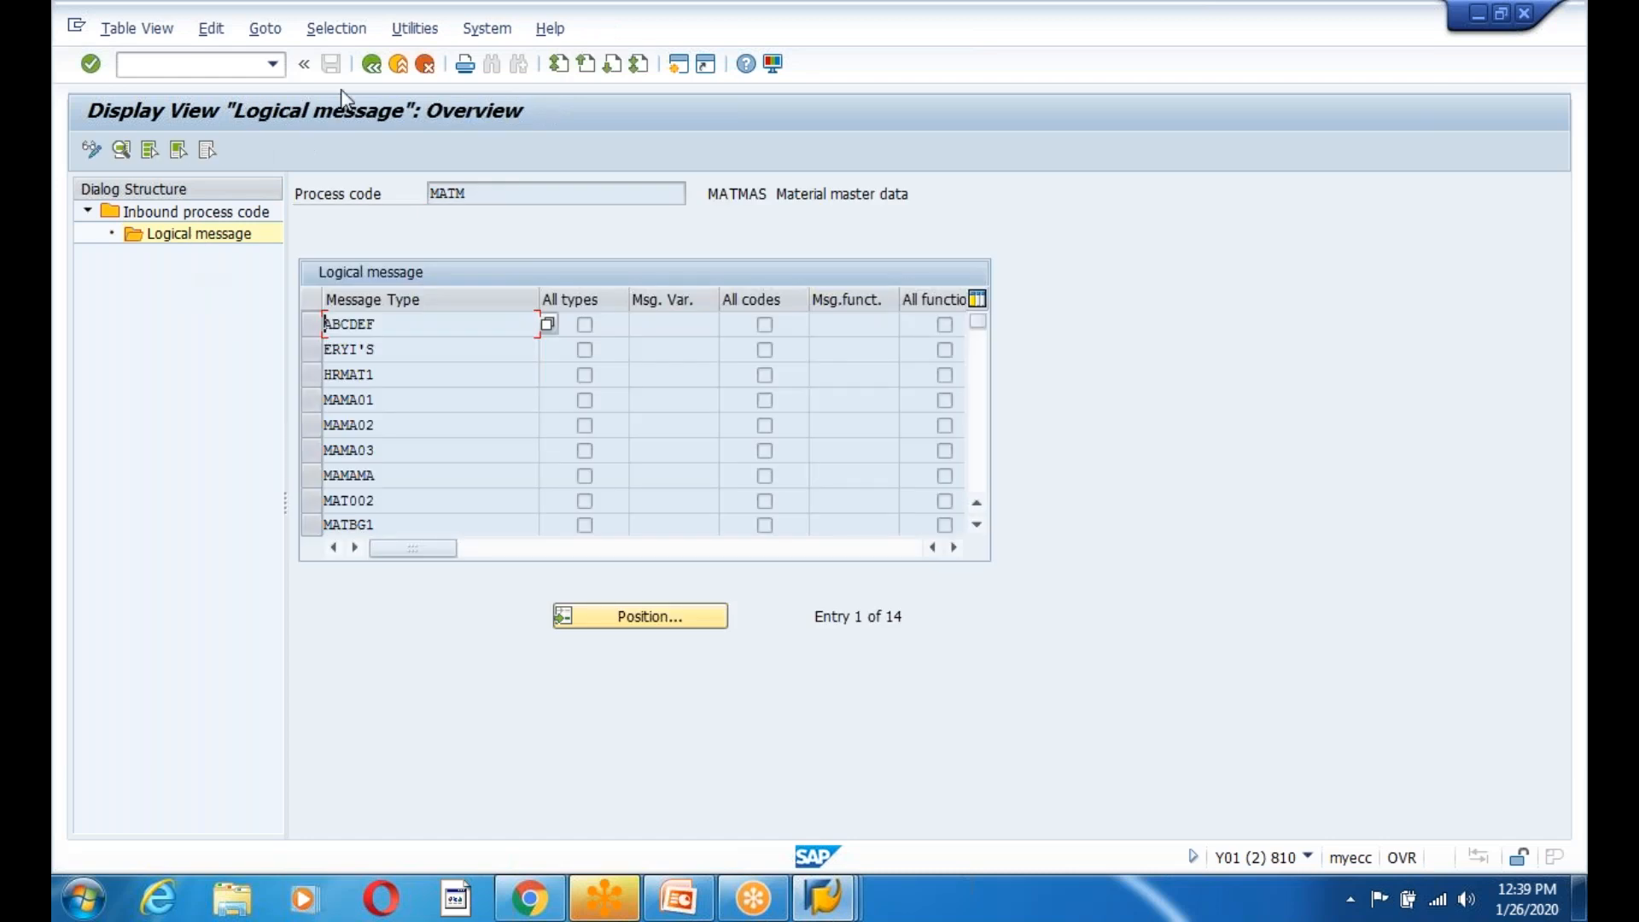
{"action": "scroll", "coordinate": [426, 425], "scroll_direction": "down", "scroll_amount": 5}
{"action": "scroll", "coordinate": [427, 425], "scroll_direction": "up", "scroll_amount": 4}
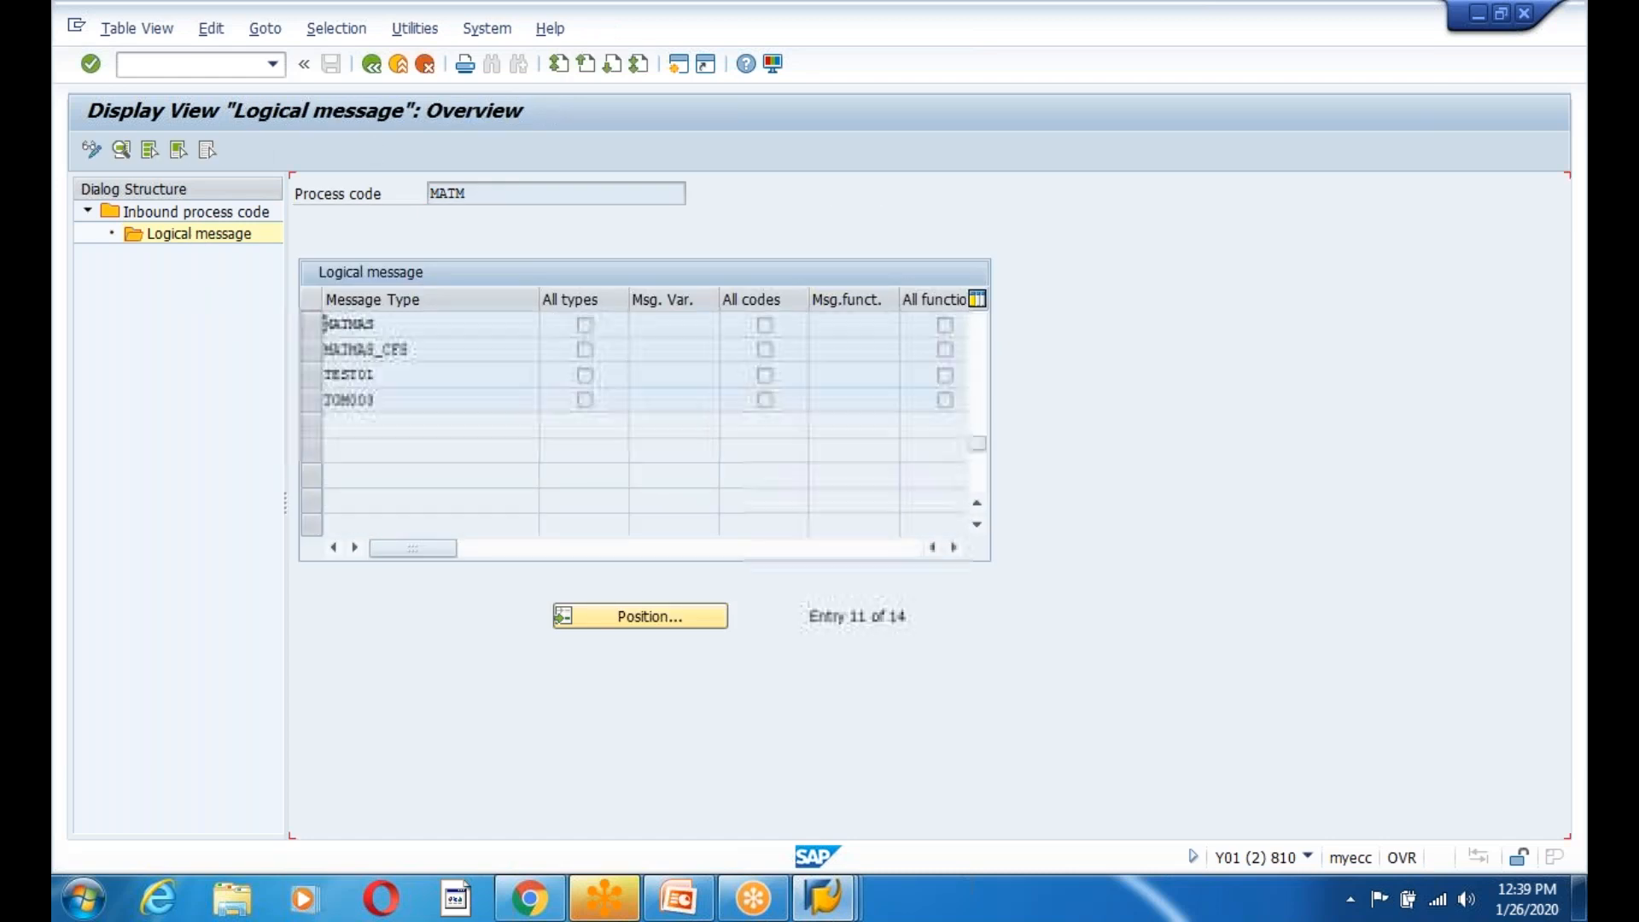
{"action": "left_click", "coordinate": [368, 67]}
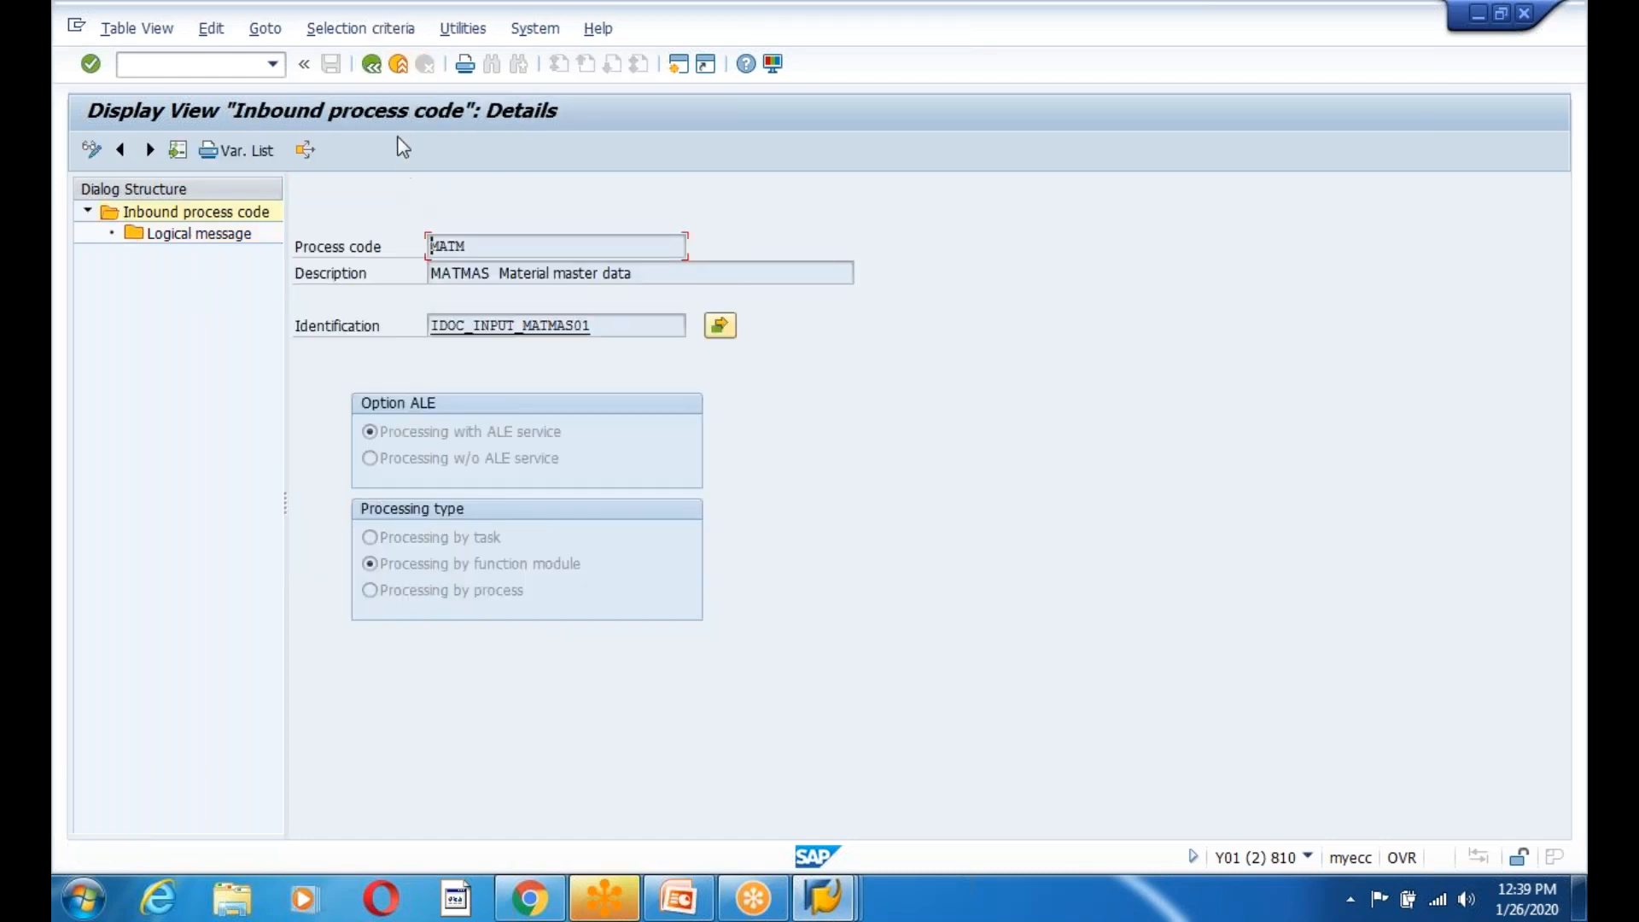
{"action": "left_click", "coordinate": [370, 66]}
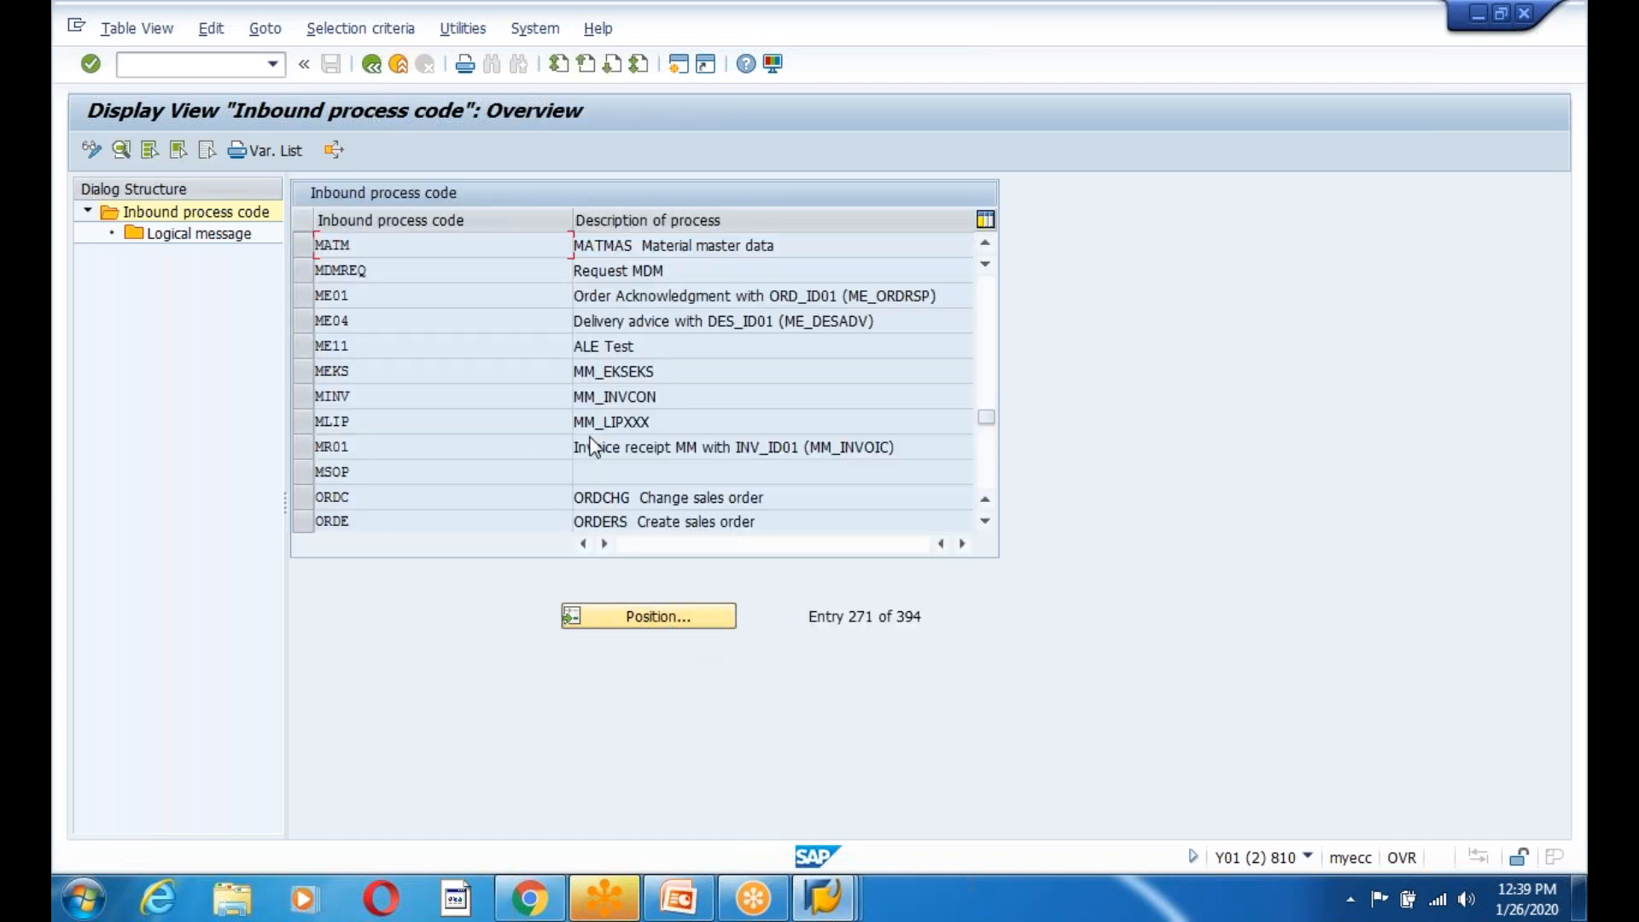
Open the details of custom process codes ZSTDRAJ and ZALE in turn, returning to the list each time.
{"action": "left_click_drag", "start_coordinate": [988, 418], "coordinate": [987, 522]}
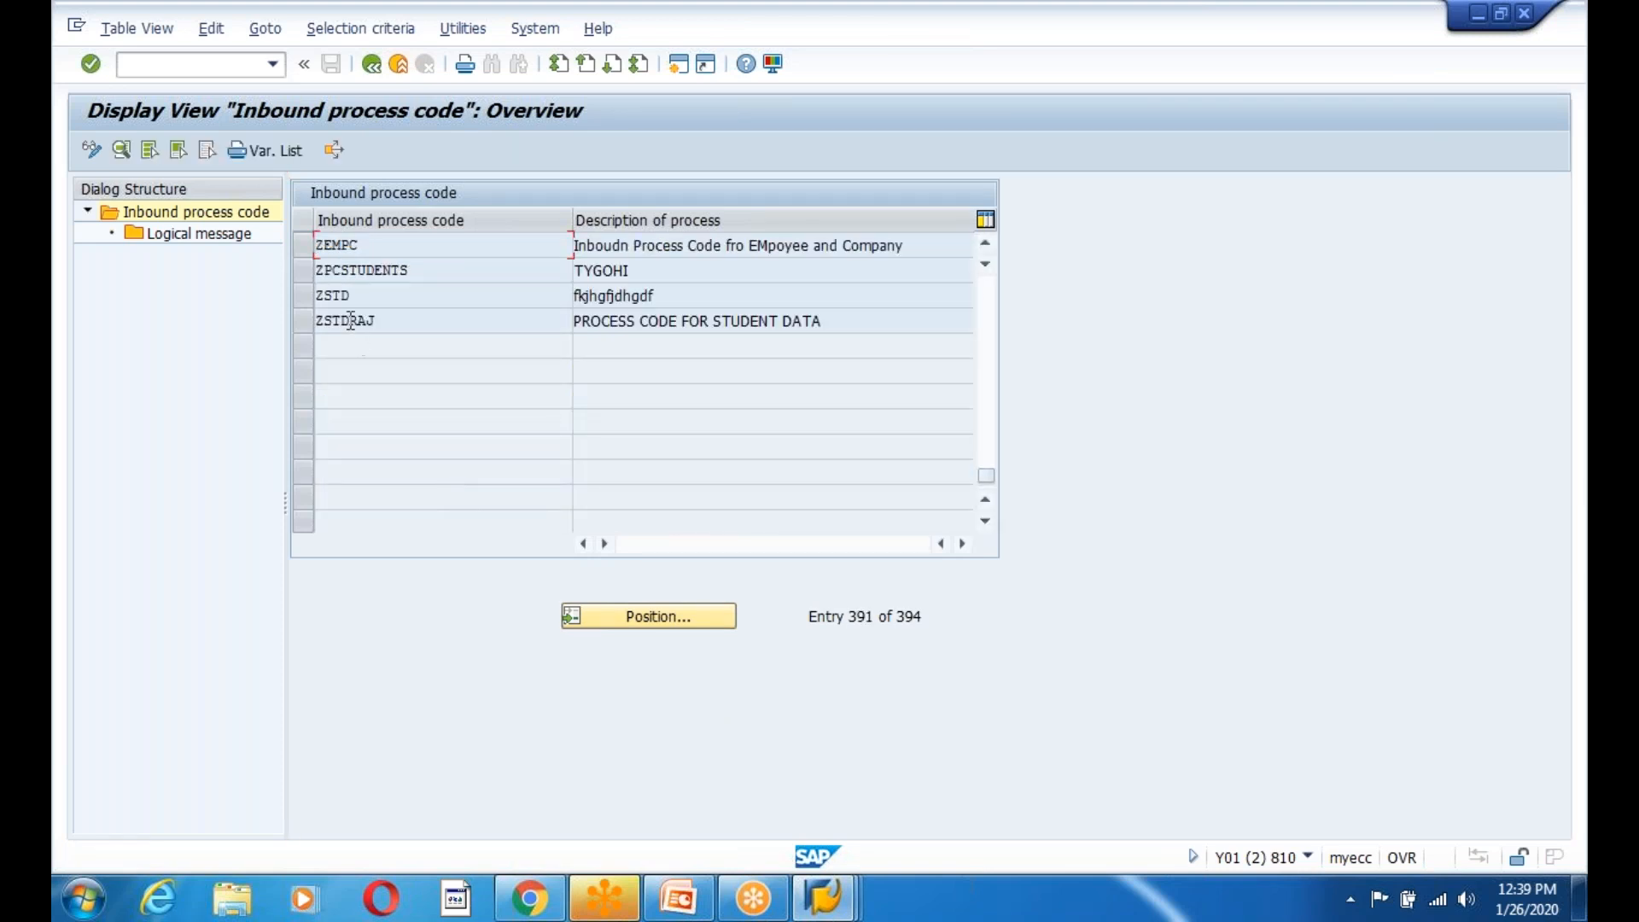
{"action": "left_click", "coordinate": [303, 322]}
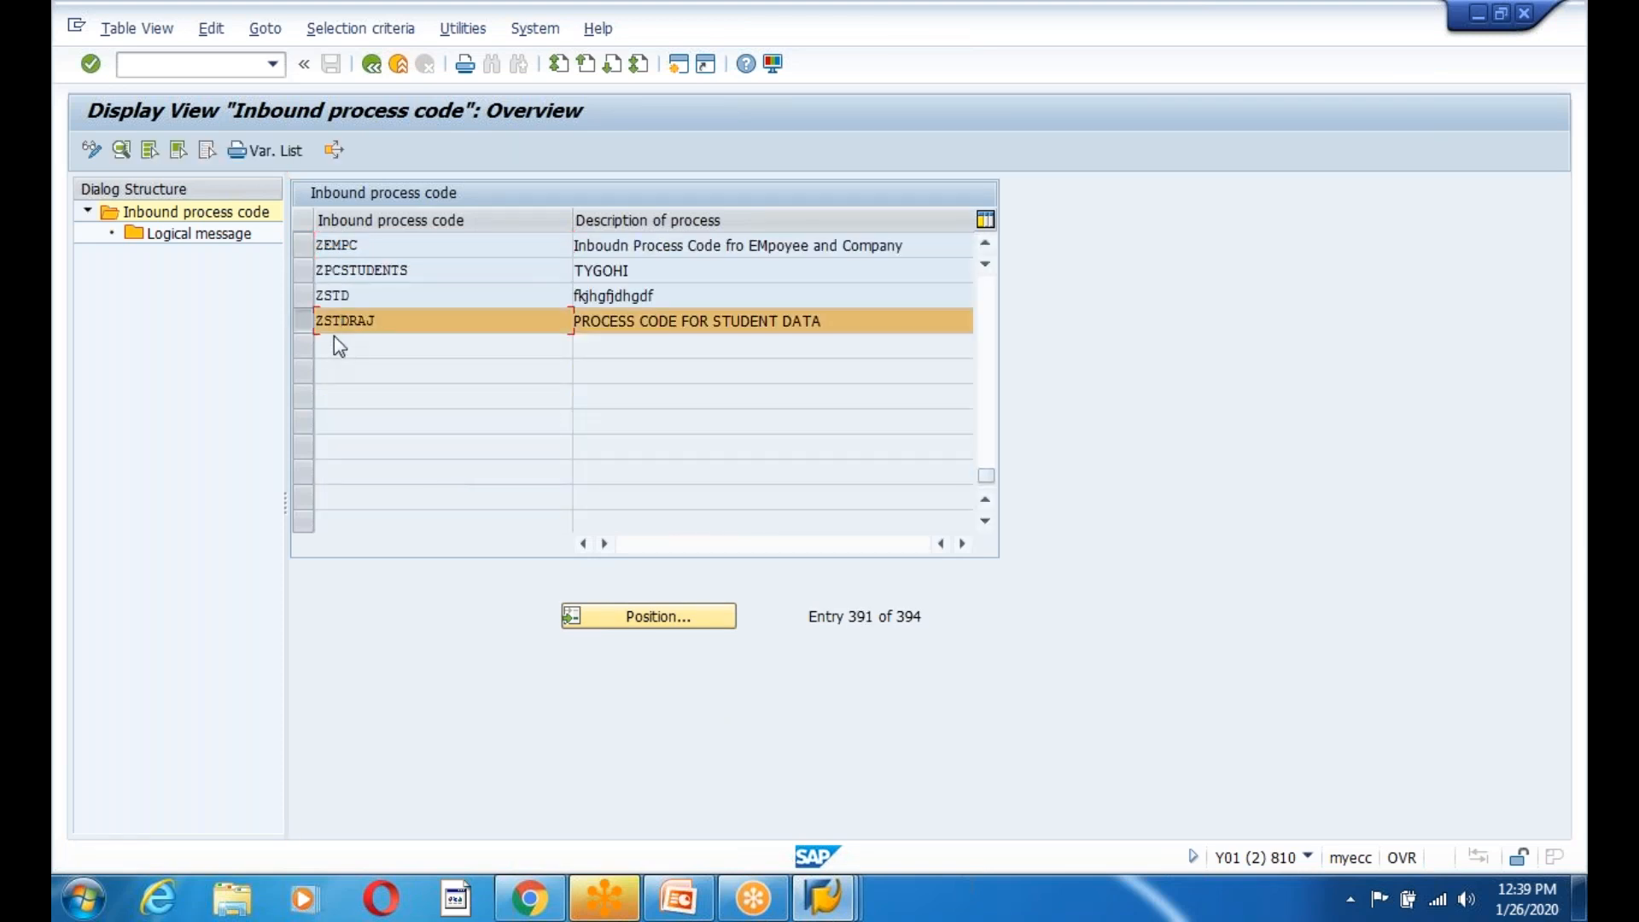
{"action": "double_click", "coordinate": [338, 322]}
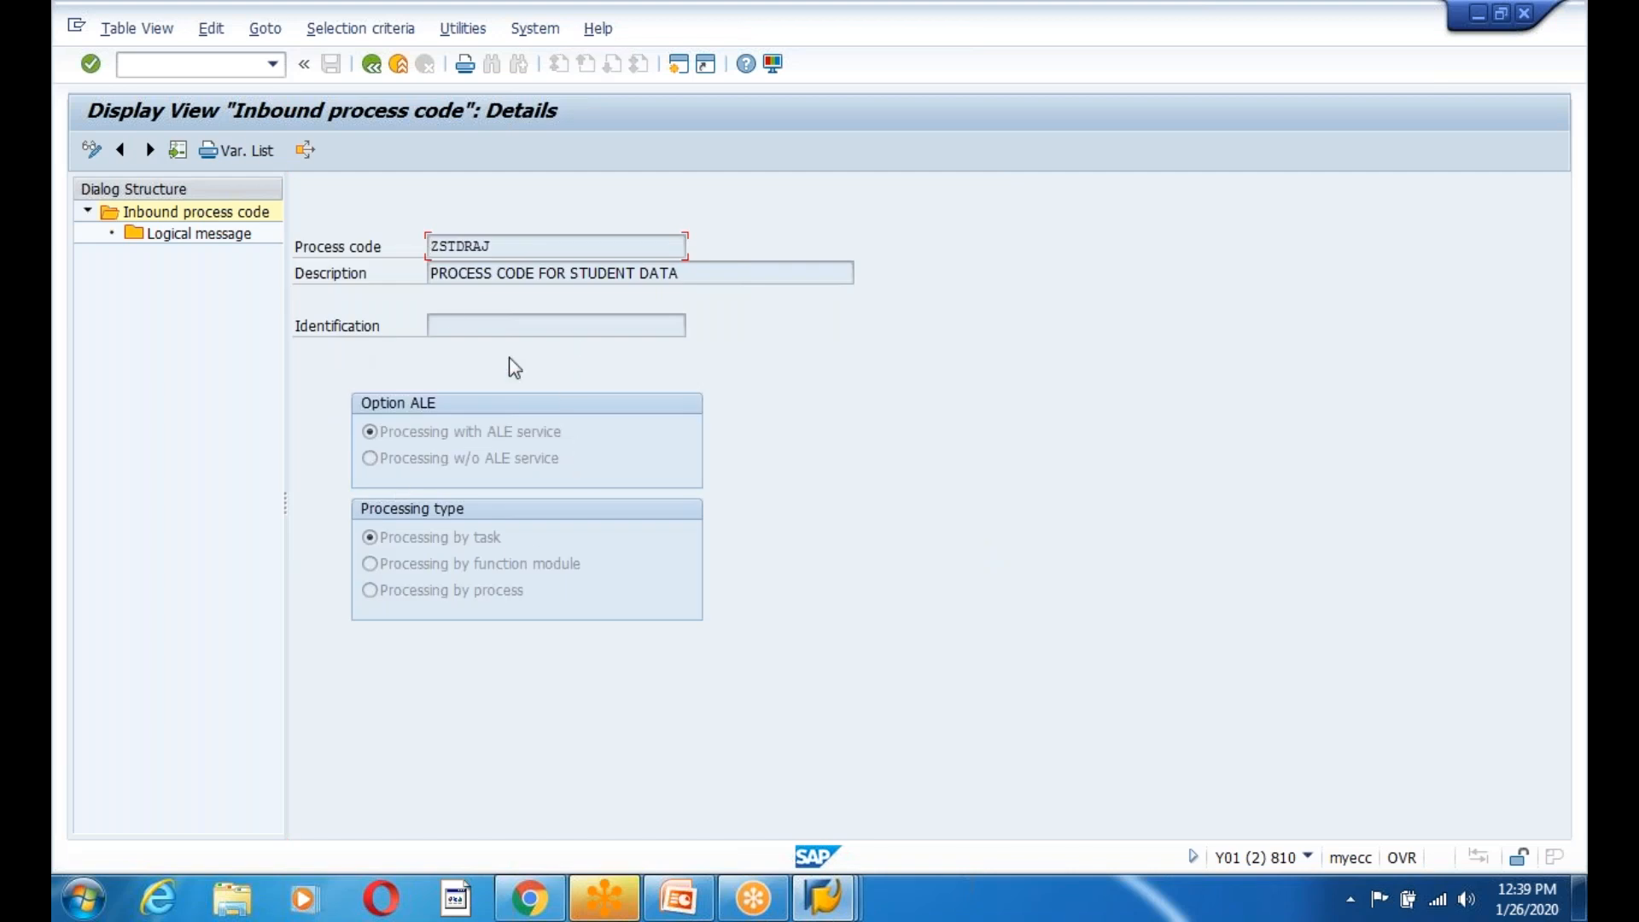
{"action": "left_click", "coordinate": [453, 324]}
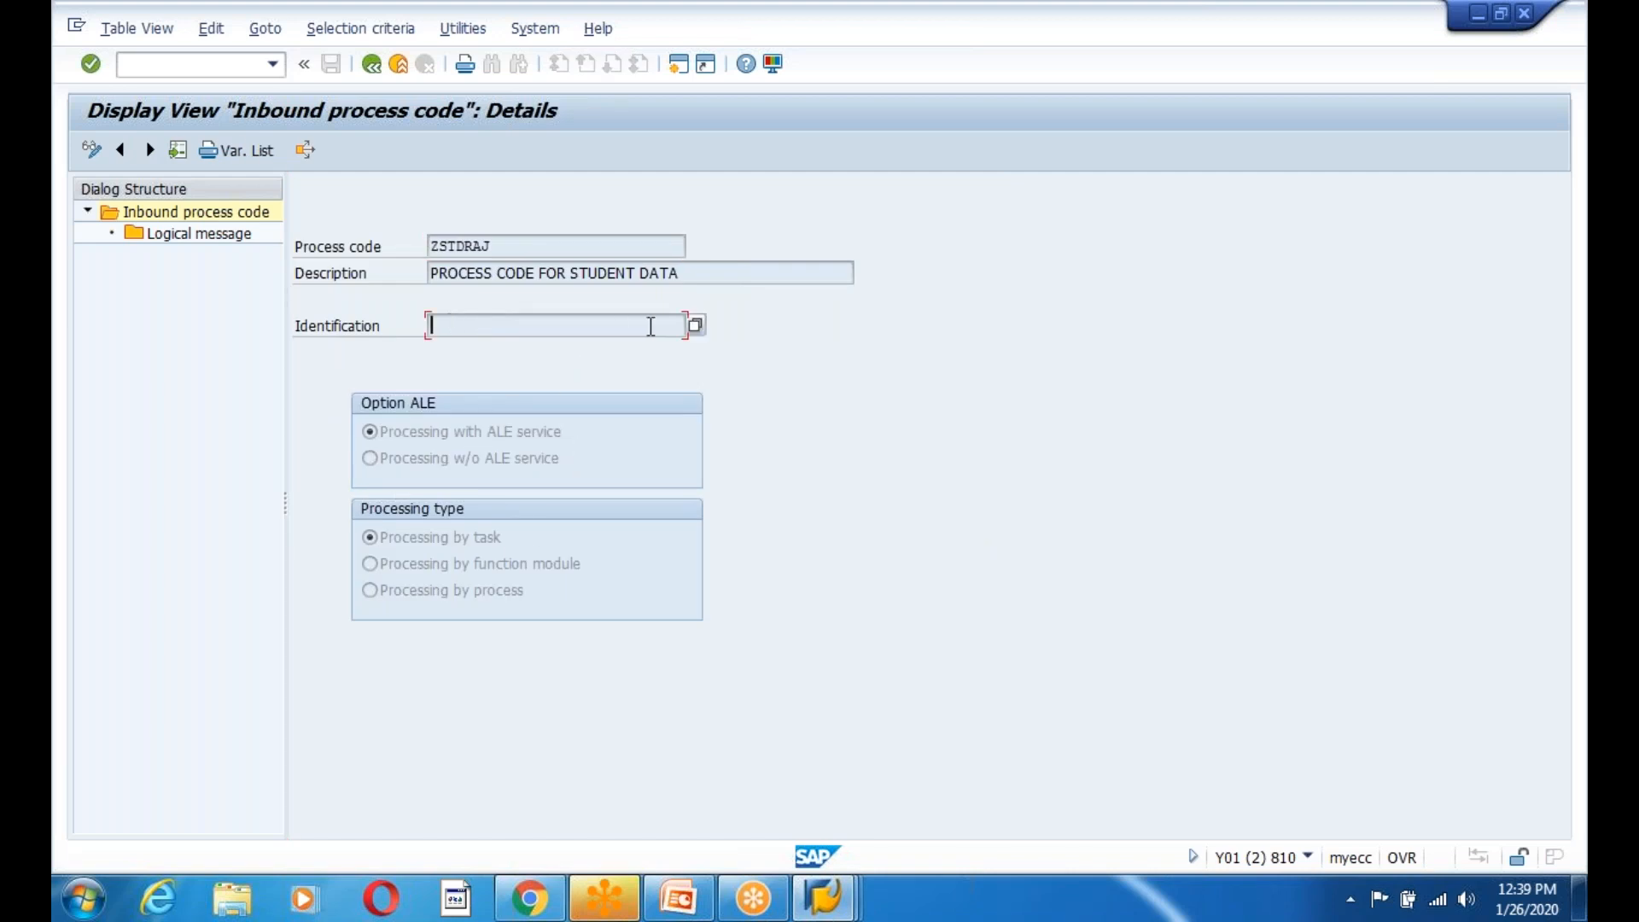
{"action": "left_click", "coordinate": [371, 65]}
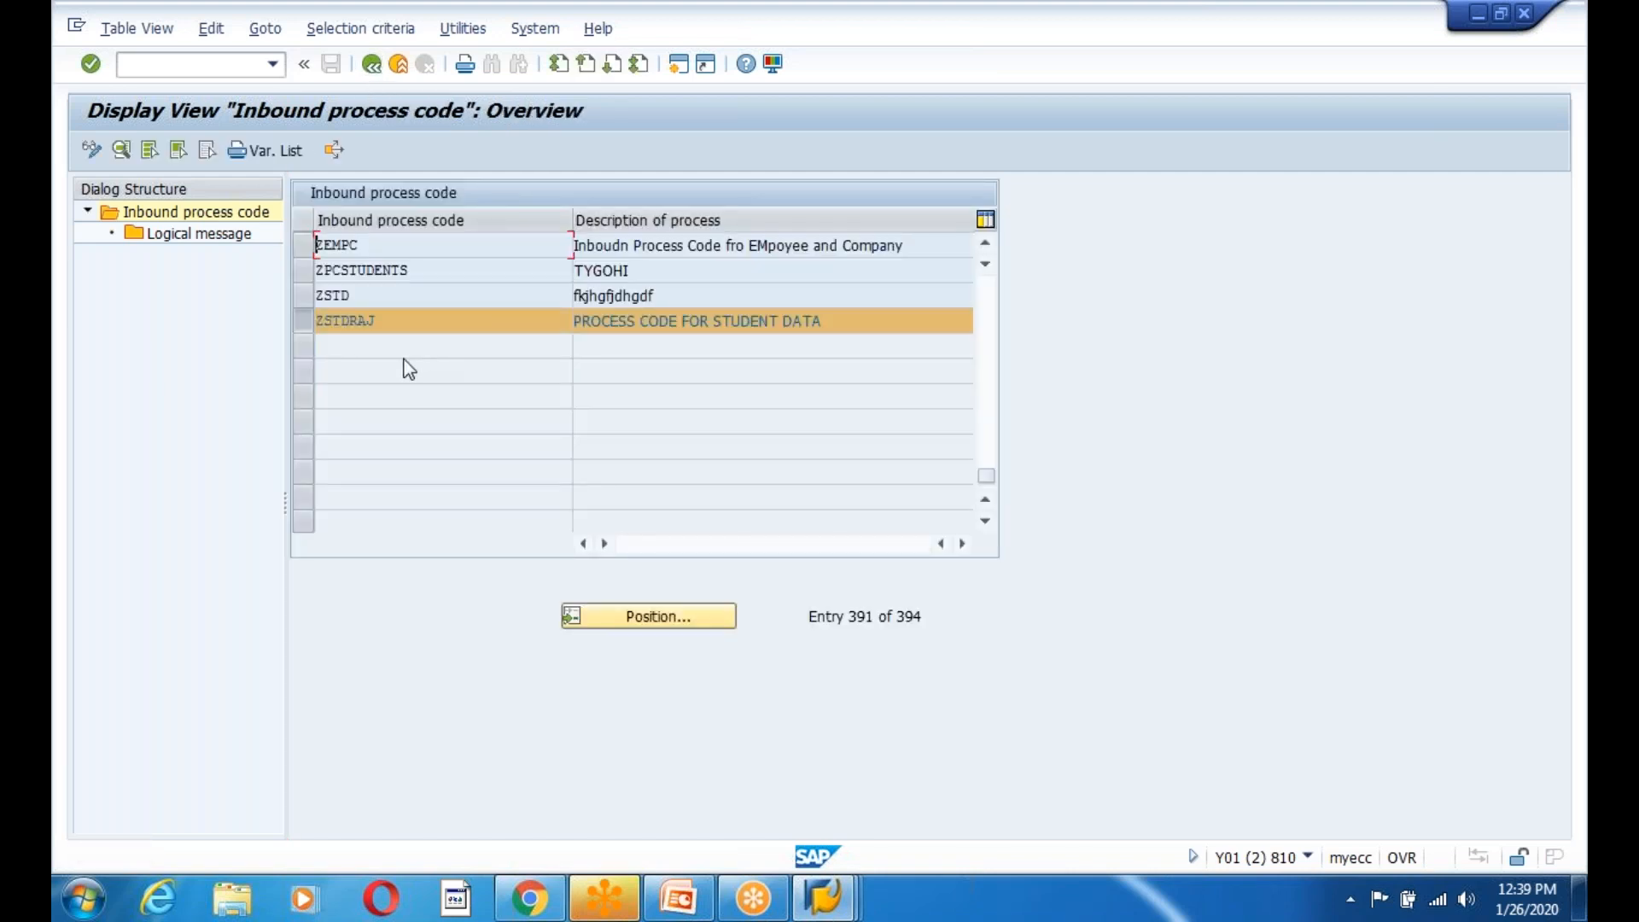
{"action": "scroll", "coordinate": [377, 431], "scroll_direction": "up", "scroll_amount": 2}
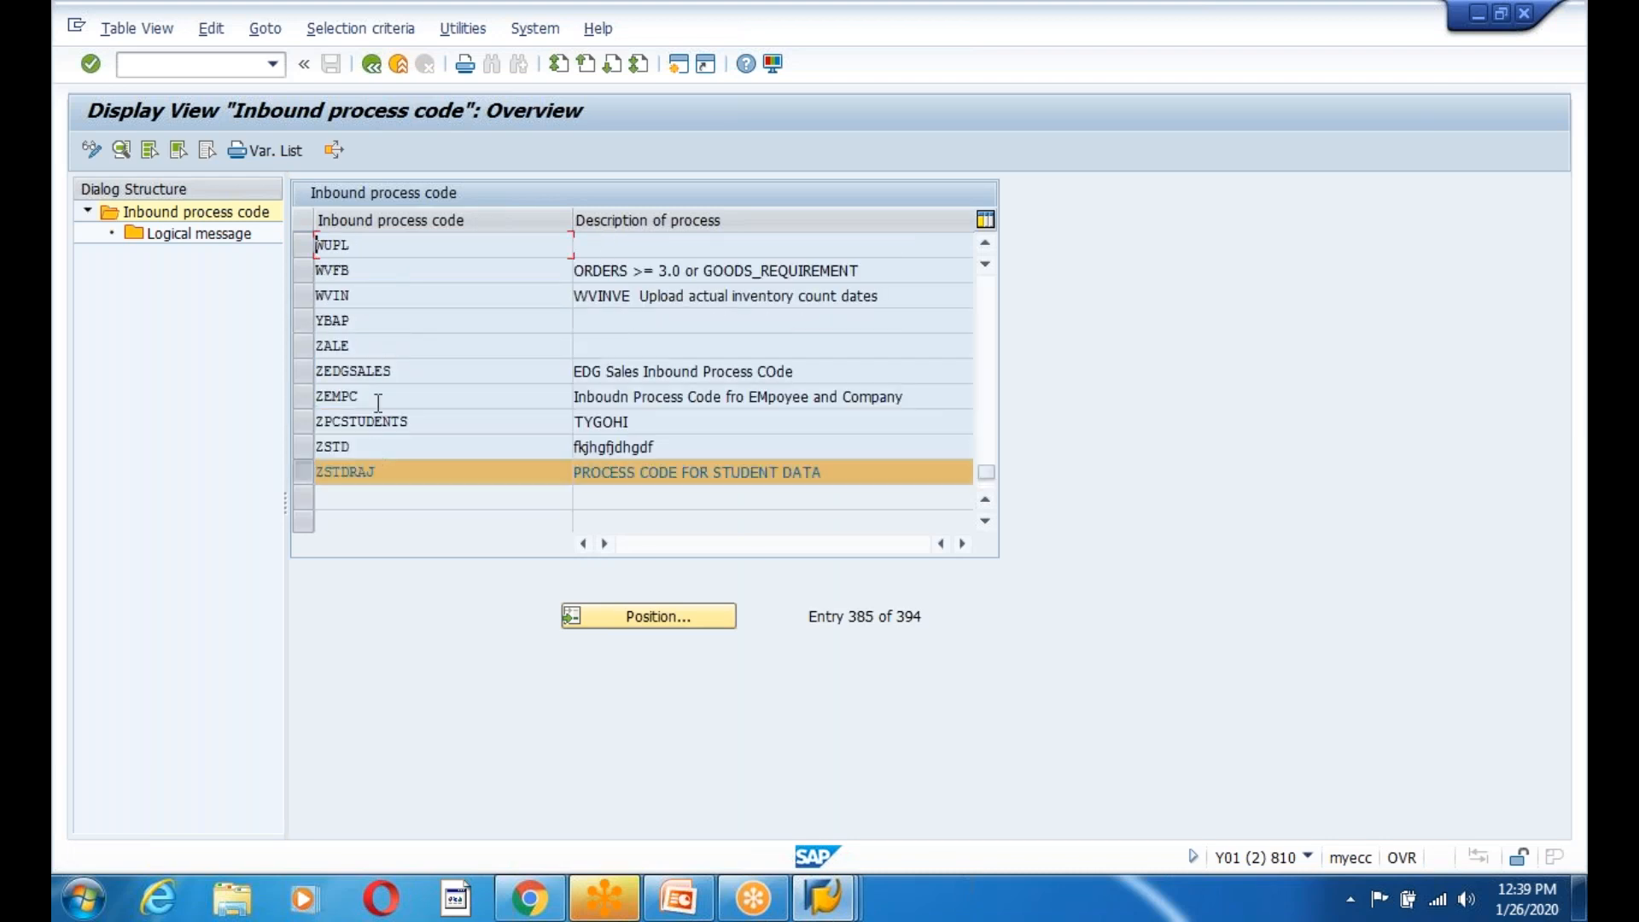
{"action": "double_click", "coordinate": [346, 346]}
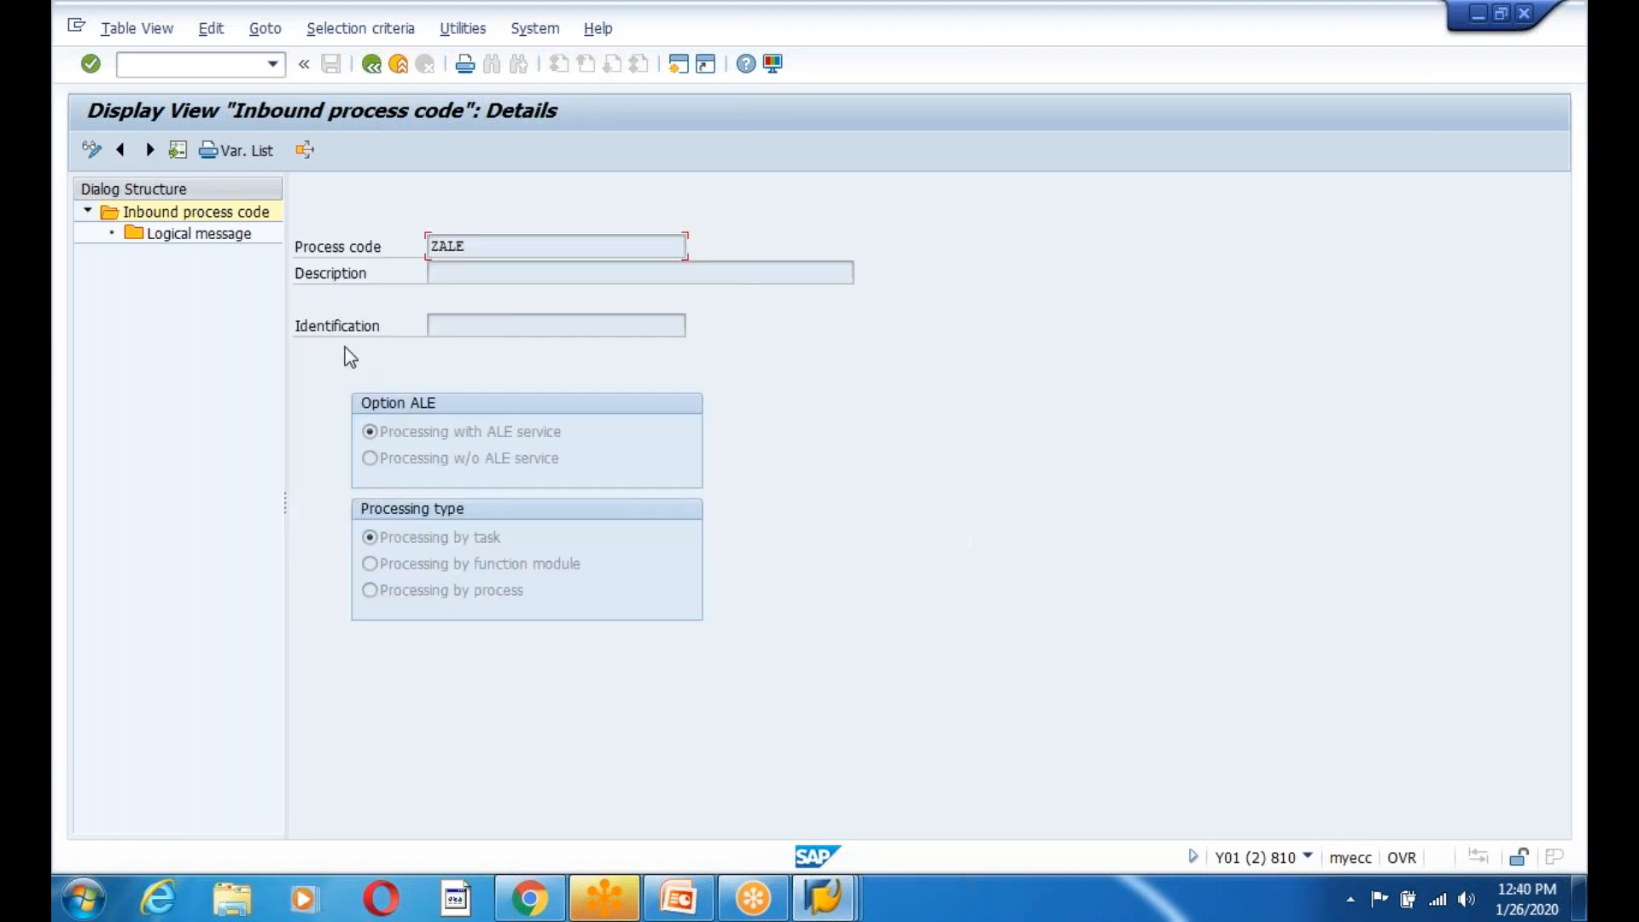
{"action": "left_click", "coordinate": [373, 65]}
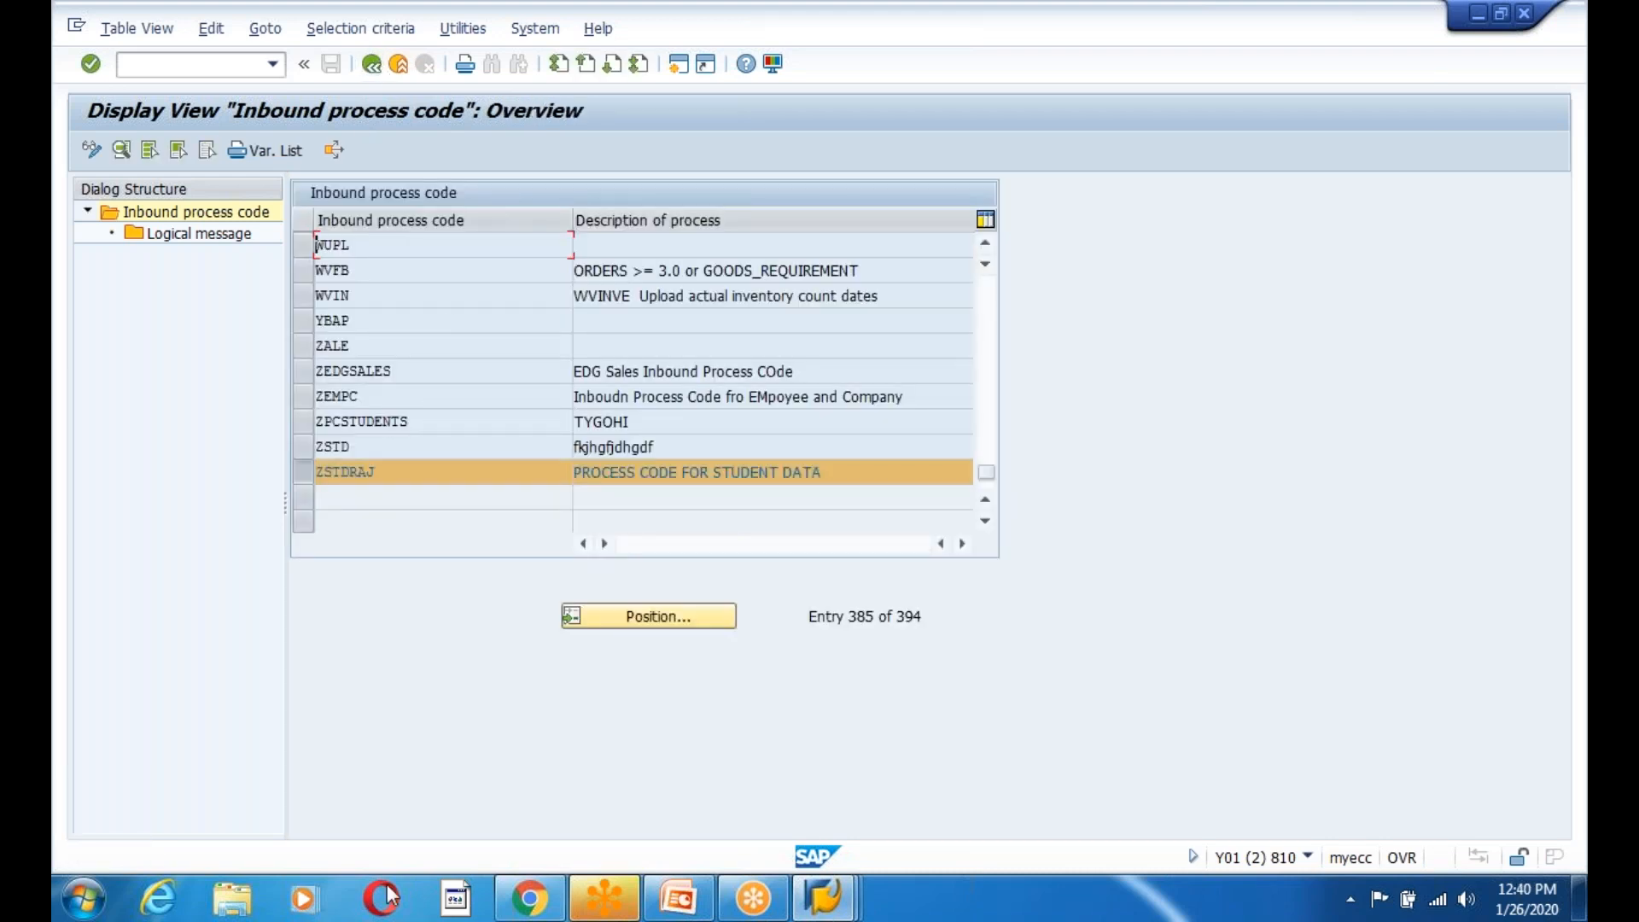
Open ZPCSTUDENTS' details and its function module settings, dismissing the ALE-table notices, then return to the list.
{"action": "left_click", "coordinate": [379, 422]}
{"action": "double_click", "coordinate": [379, 421]}
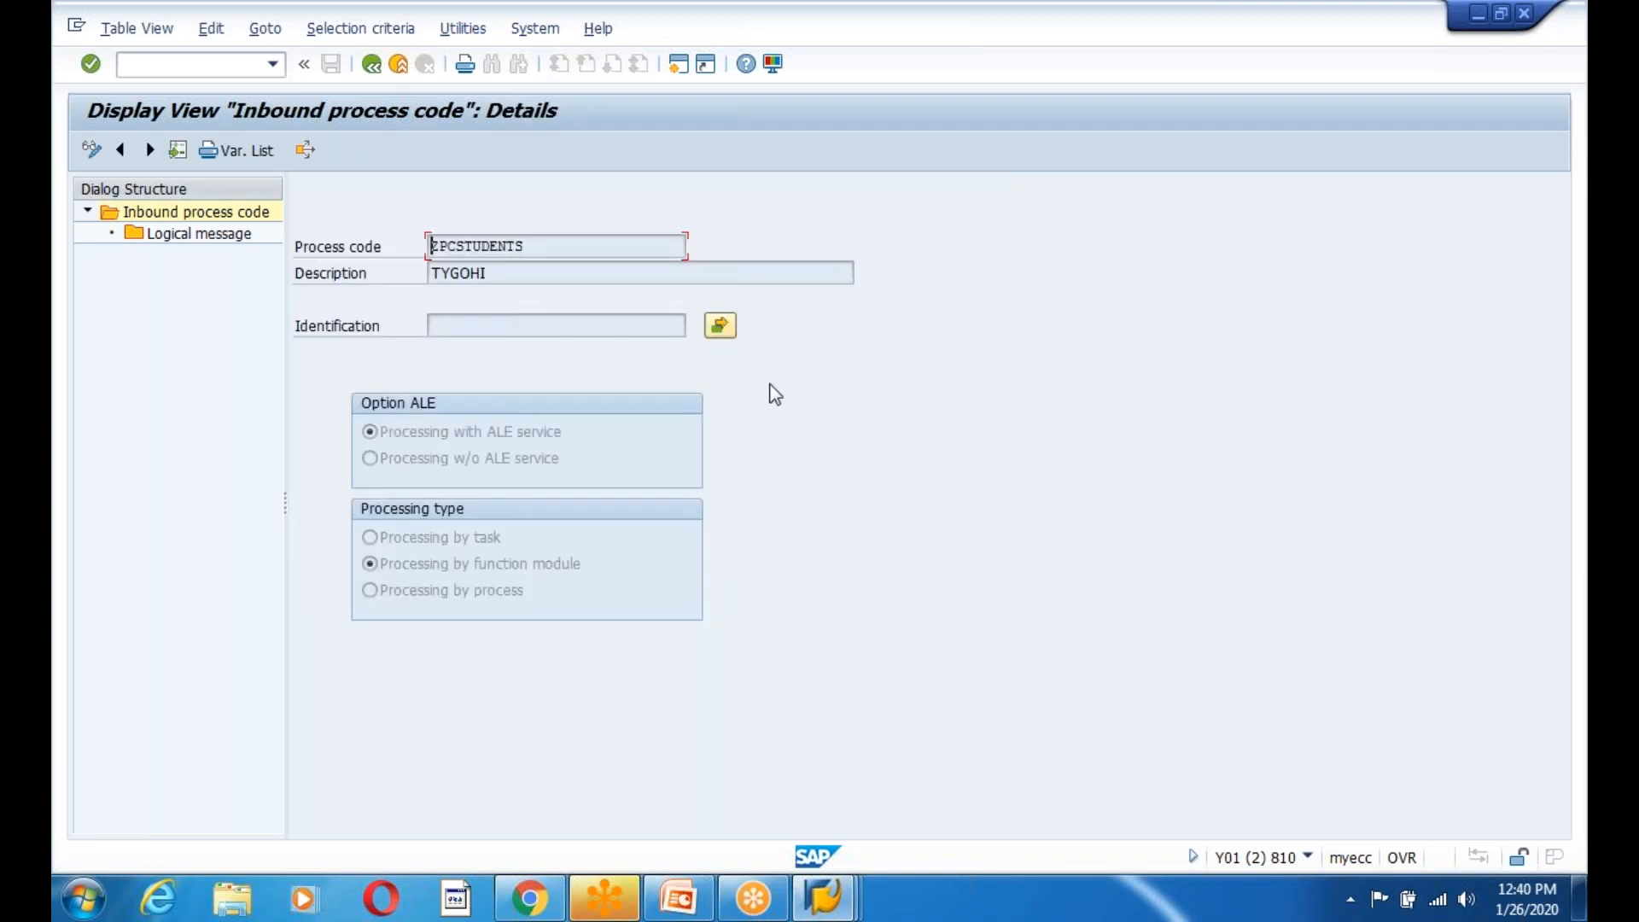
{"action": "left_click", "coordinate": [721, 325]}
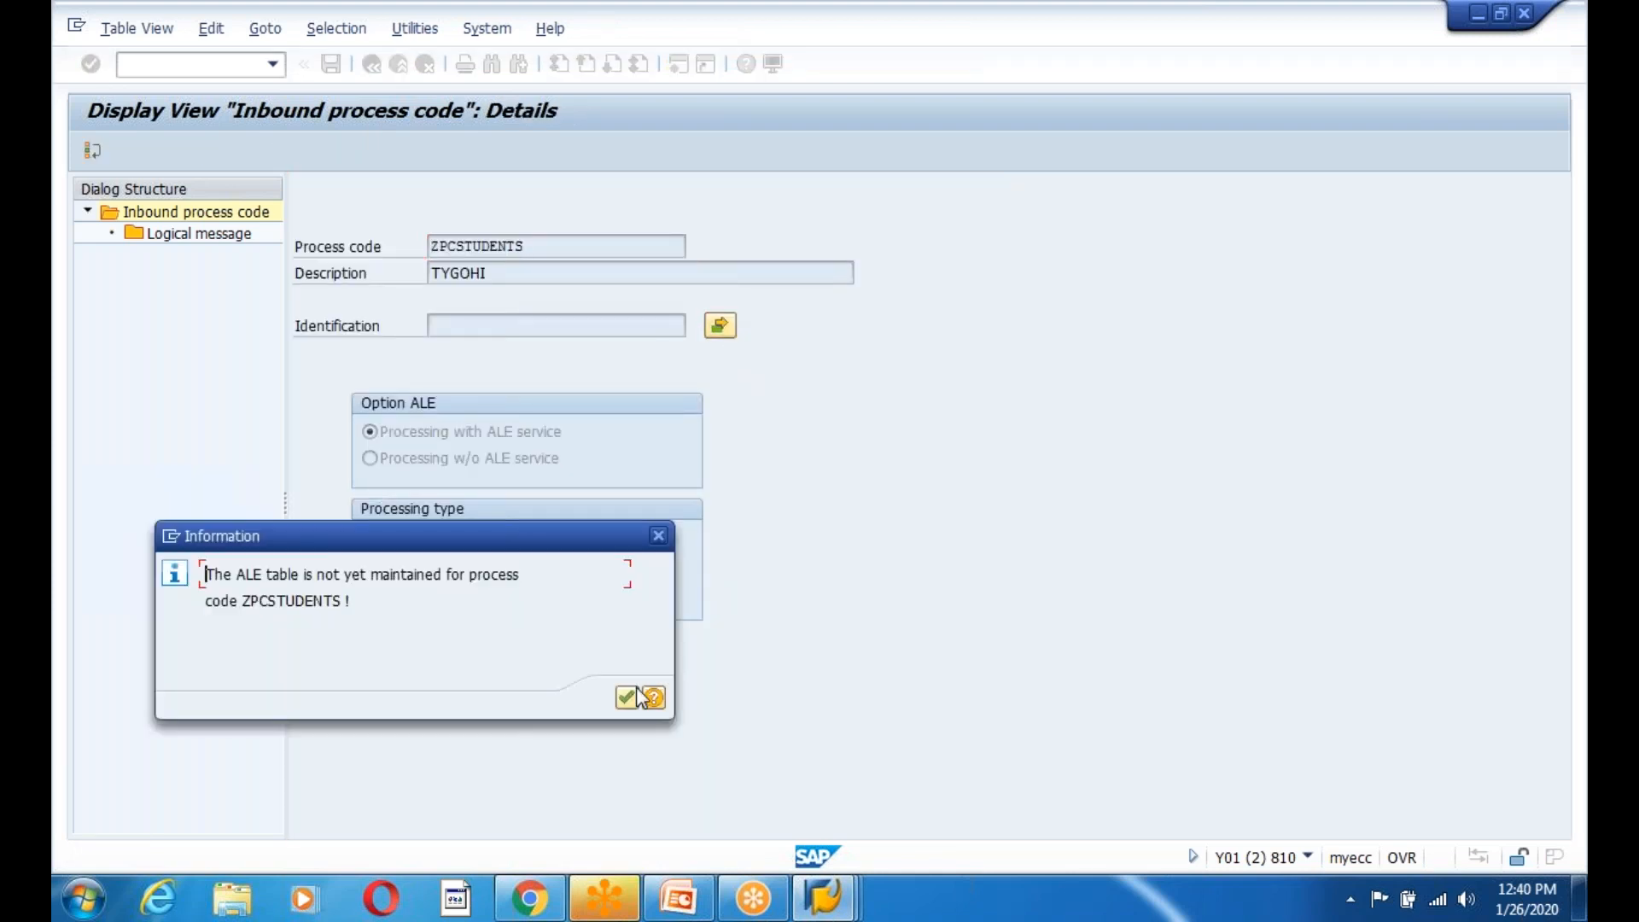
{"action": "left_click", "coordinate": [637, 693]}
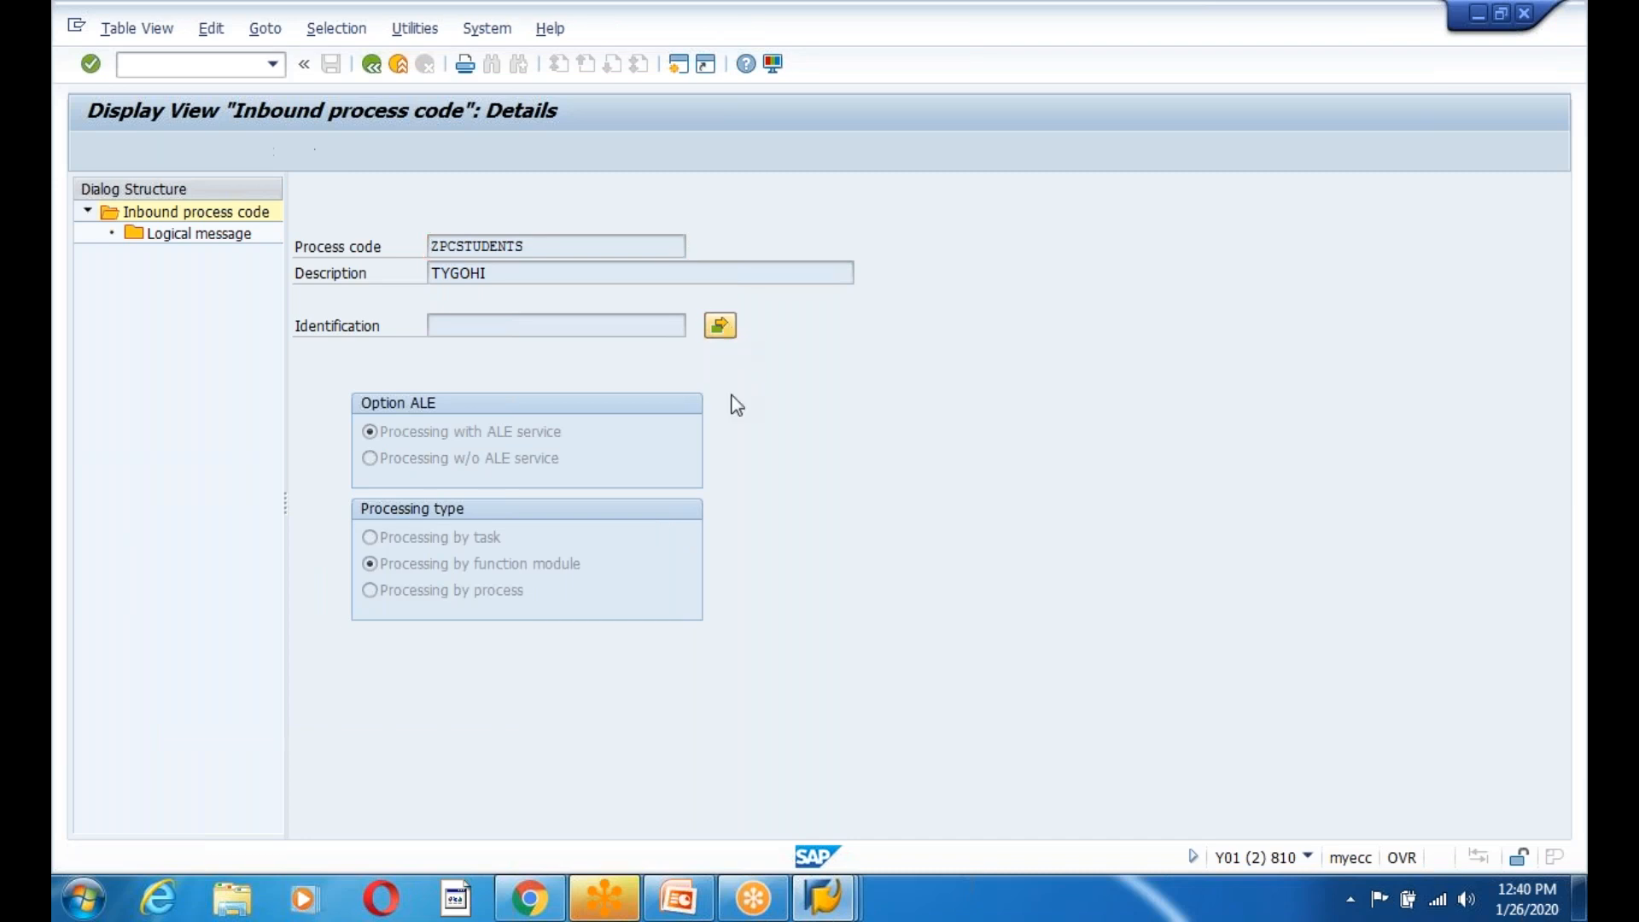
{"action": "left_click", "coordinate": [721, 325]}
{"action": "left_click", "coordinate": [626, 693]}
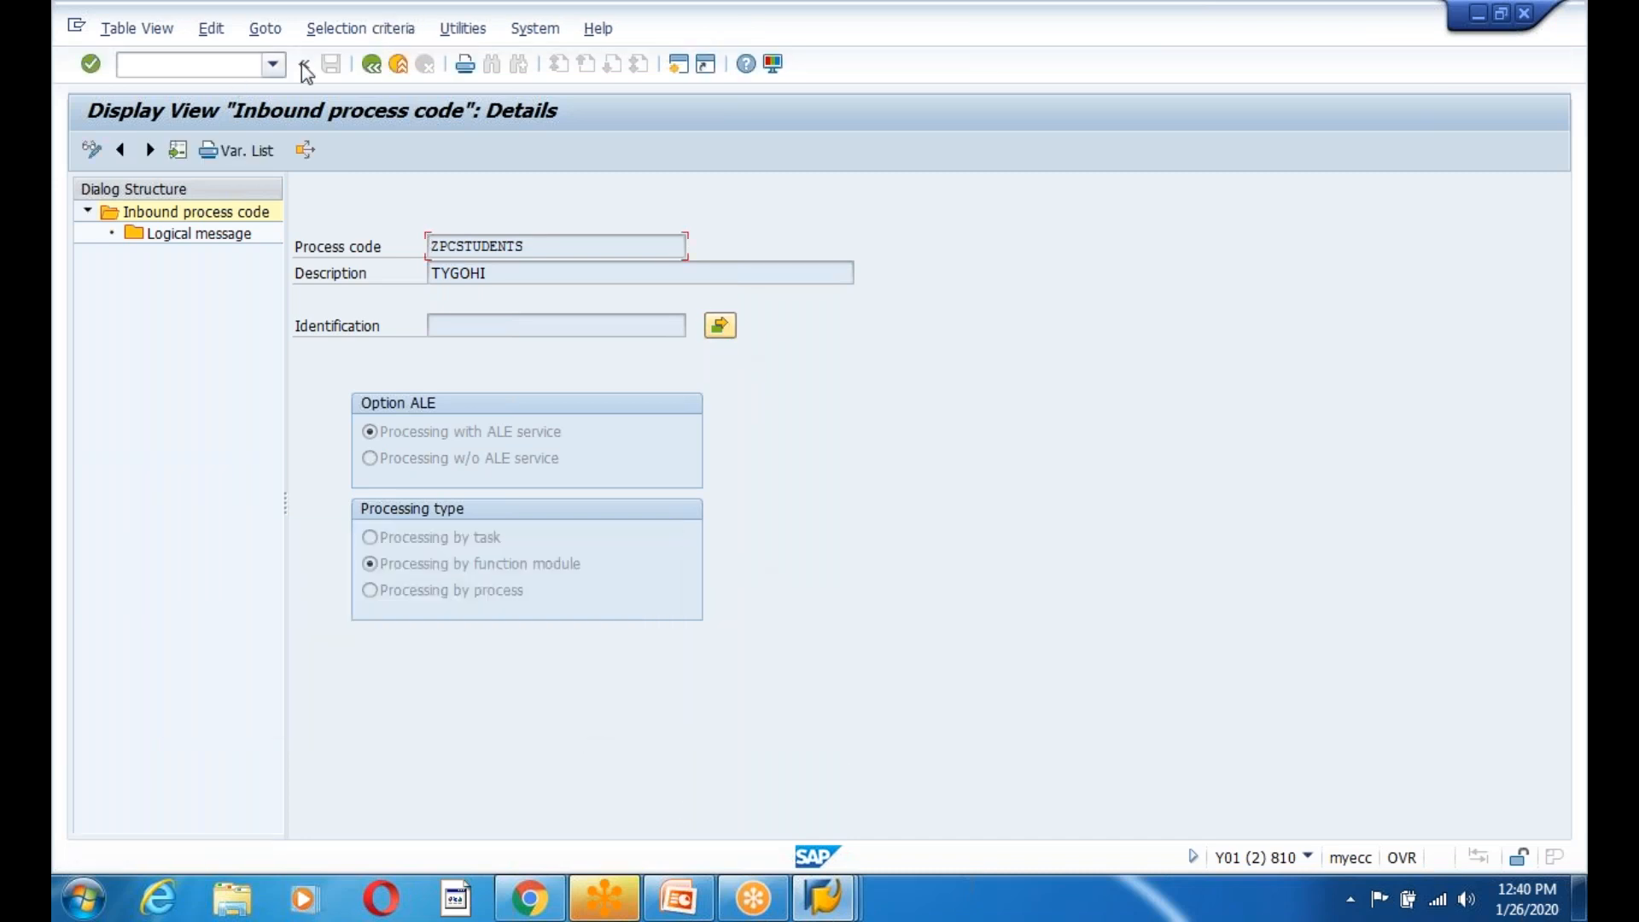
{"action": "left_click", "coordinate": [368, 66]}
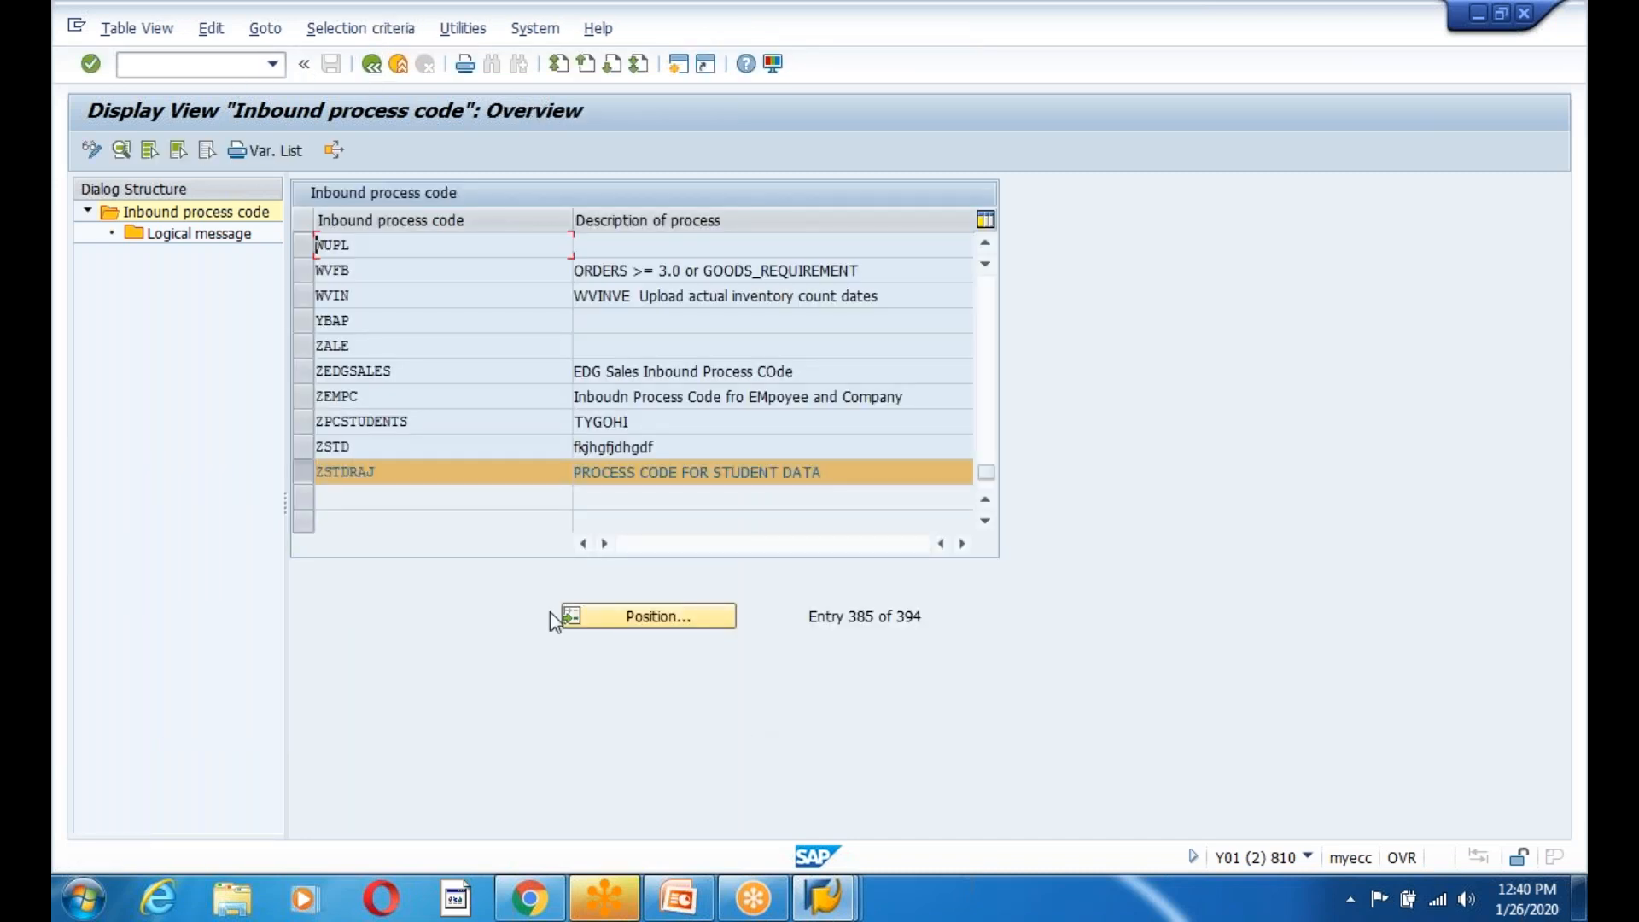
{"action": "left_click", "coordinate": [361, 397]}
Leave the process code list for SAP Easy Access and switch to the 'New Entries: Details of Added Entries' window.
{"action": "left_click", "coordinate": [387, 450]}
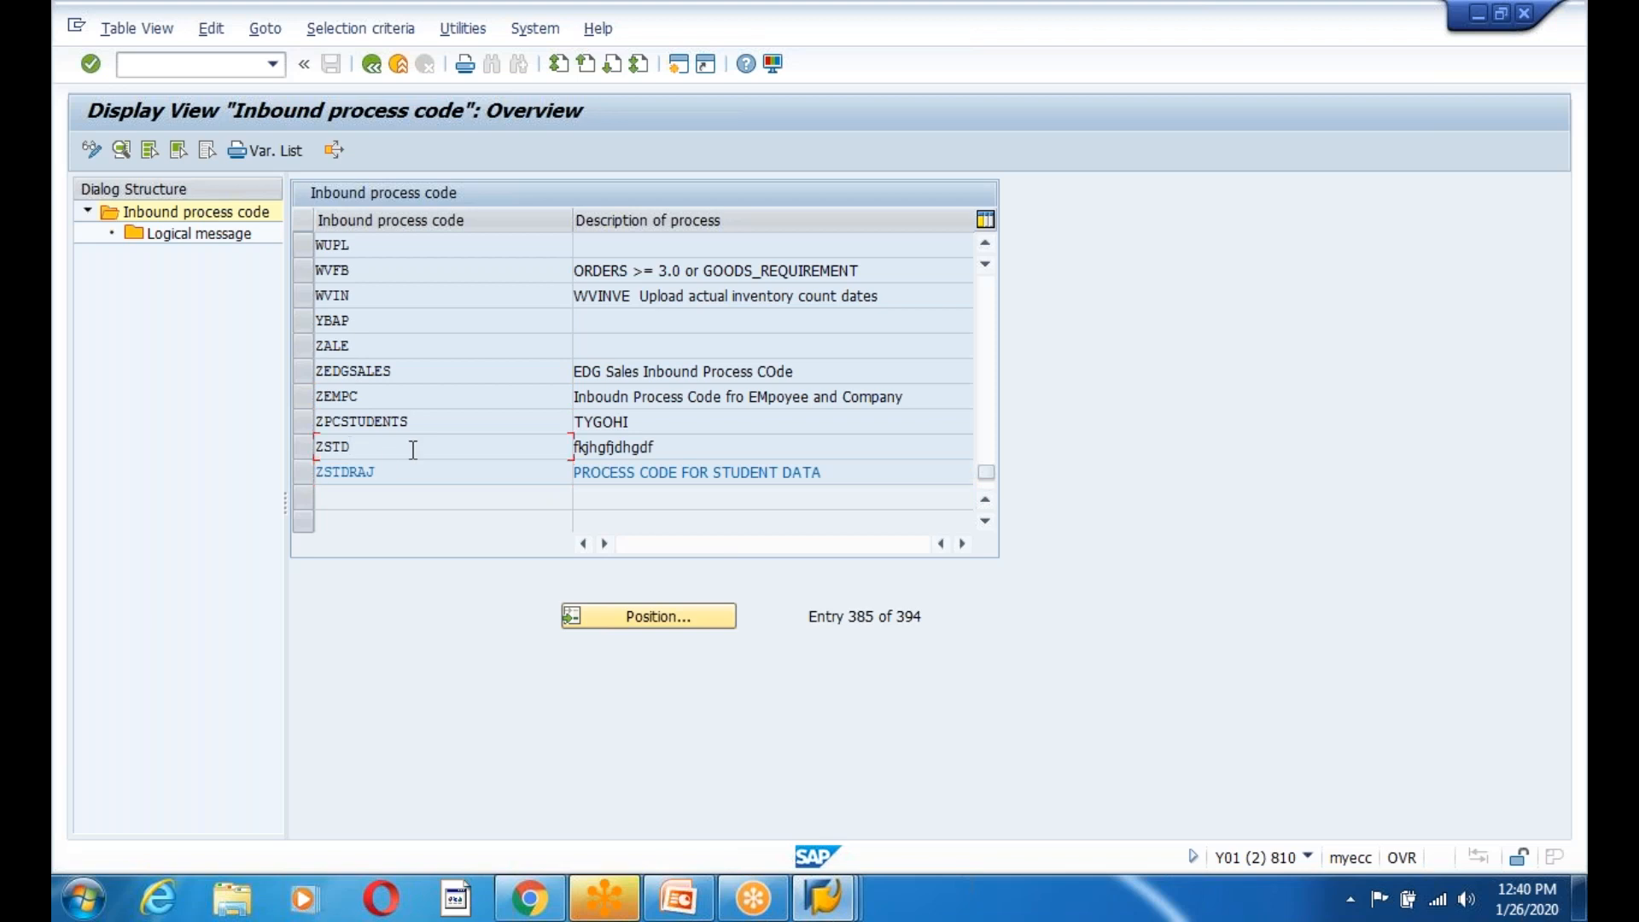
{"action": "scroll", "coordinate": [413, 450], "scroll_direction": "up", "scroll_amount": 2}
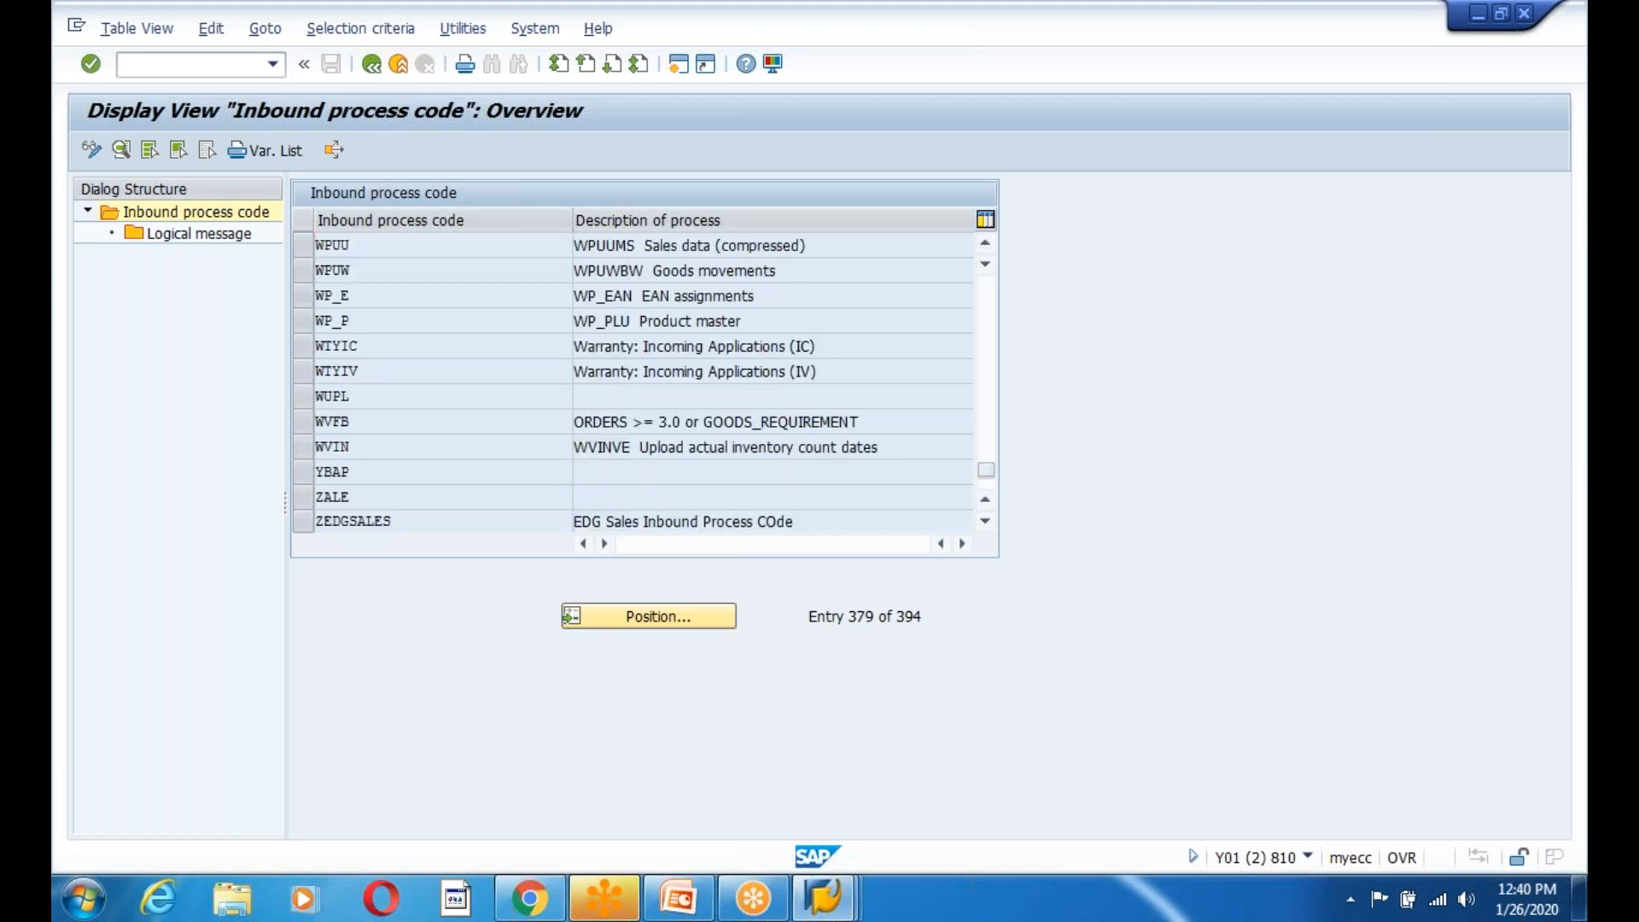
{"action": "scroll", "coordinate": [413, 450], "scroll_direction": "up", "scroll_amount": 2}
{"action": "scroll", "coordinate": [413, 450], "scroll_direction": "down", "scroll_amount": 2}
{"action": "scroll", "coordinate": [413, 450], "scroll_direction": "up", "scroll_amount": 2}
{"action": "left_click", "coordinate": [371, 64]}
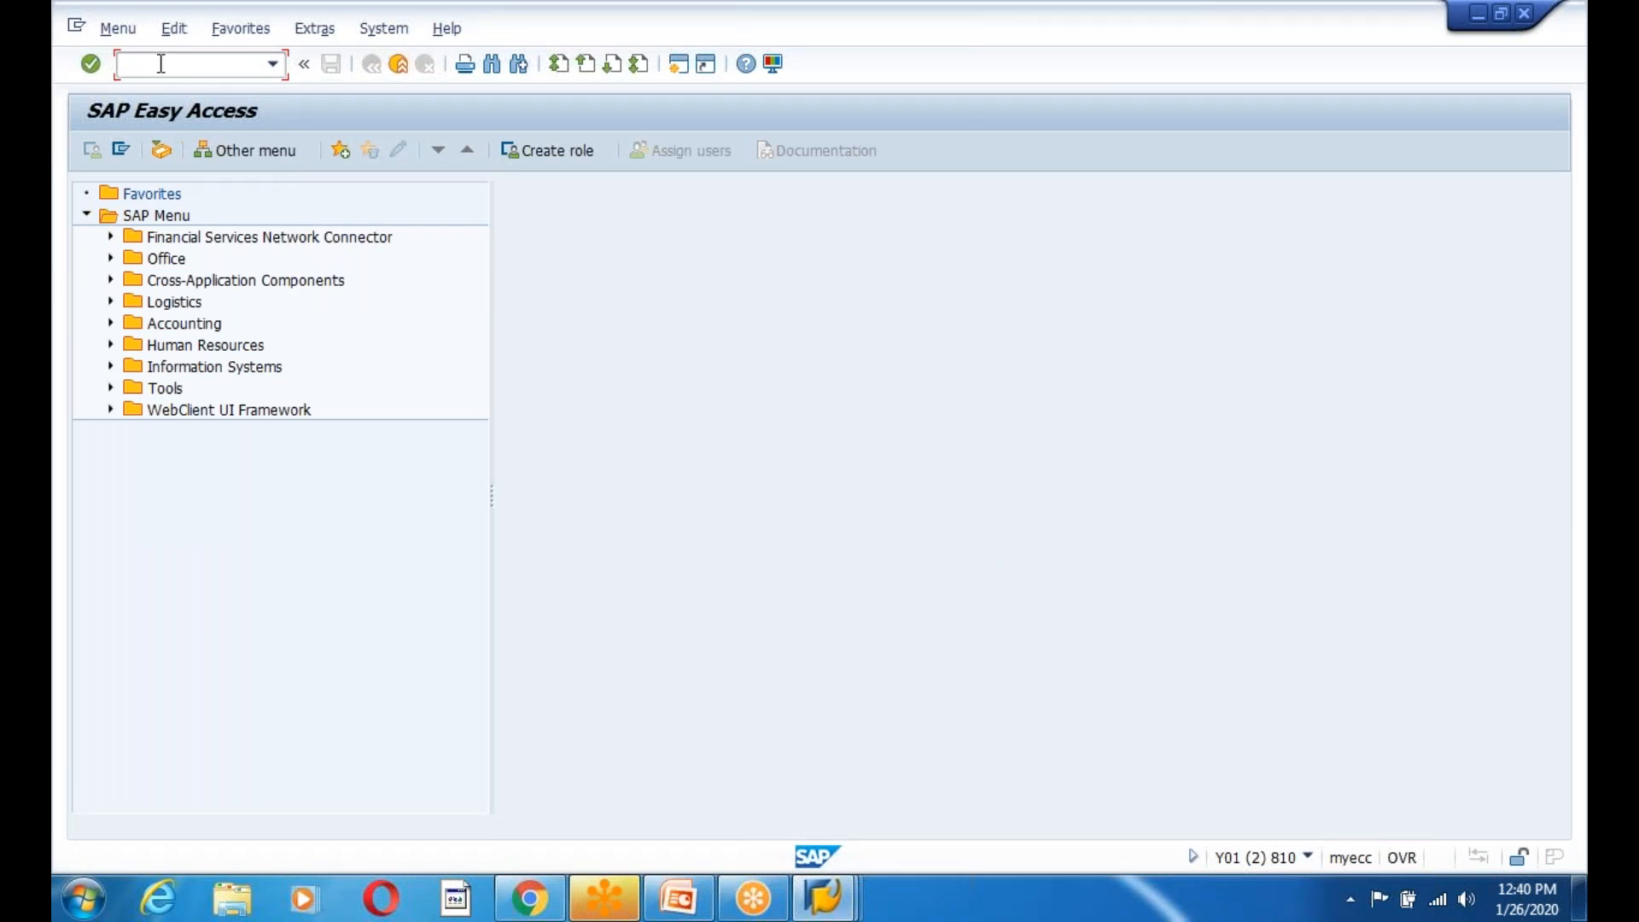
{"action": "left_click", "coordinate": [806, 912]}
{"action": "left_click", "coordinate": [811, 797]}
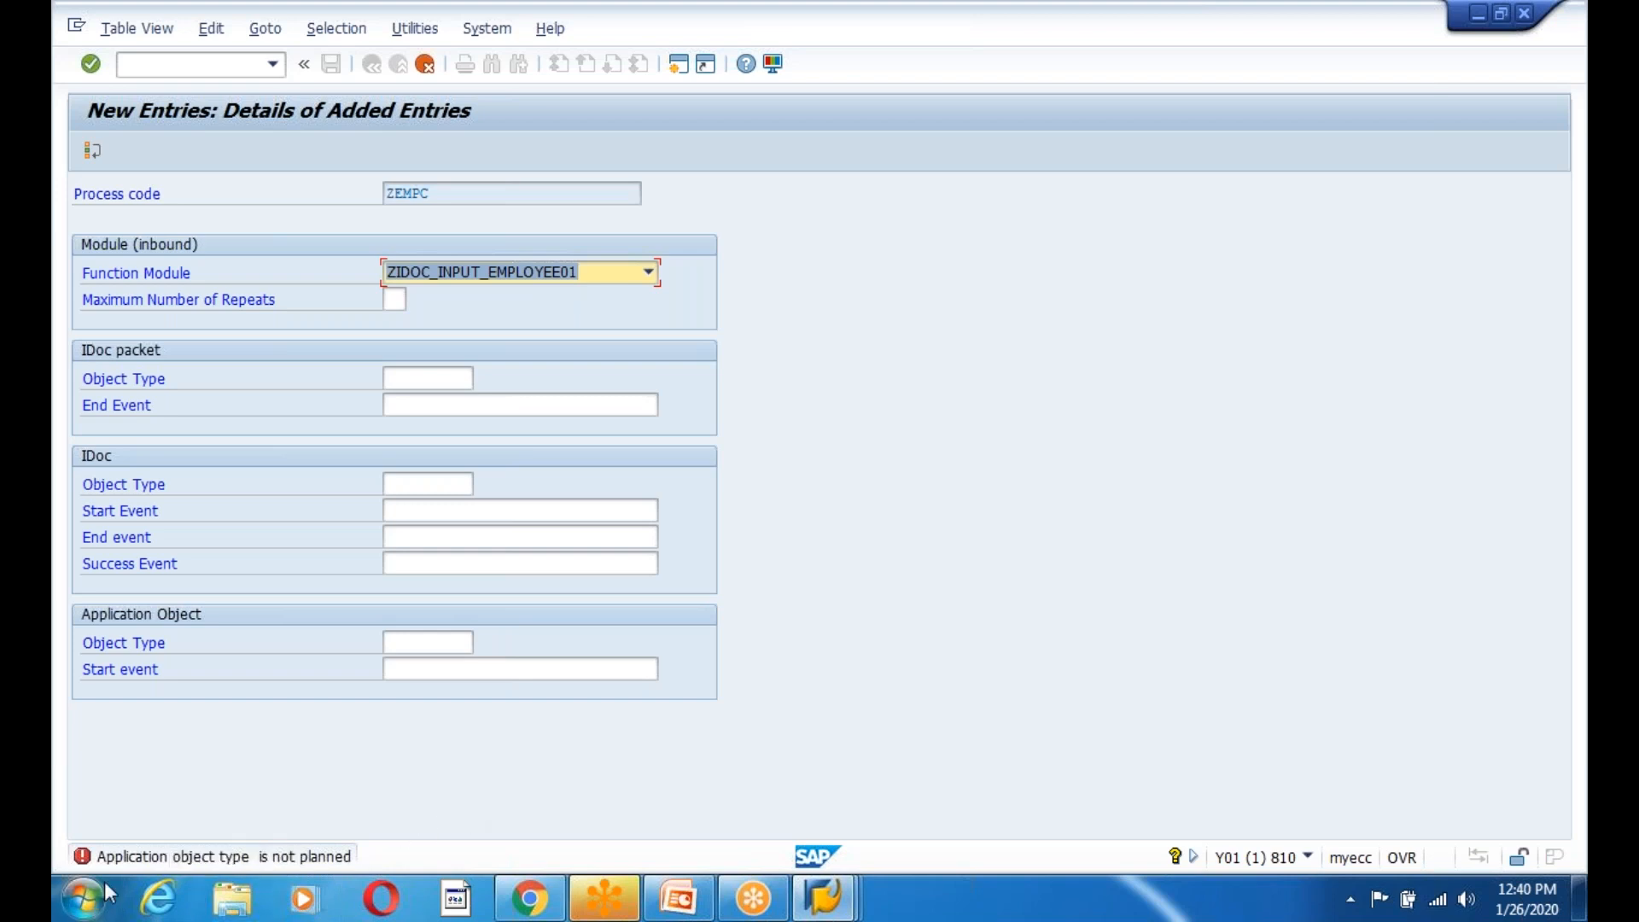
Open the long text of error B1405, which requires an allowed application object type for ZIDOC_INPUT_EMPLOYEE01.
{"action": "left_click", "coordinate": [145, 862]}
{"action": "double_click", "coordinate": [145, 862]}
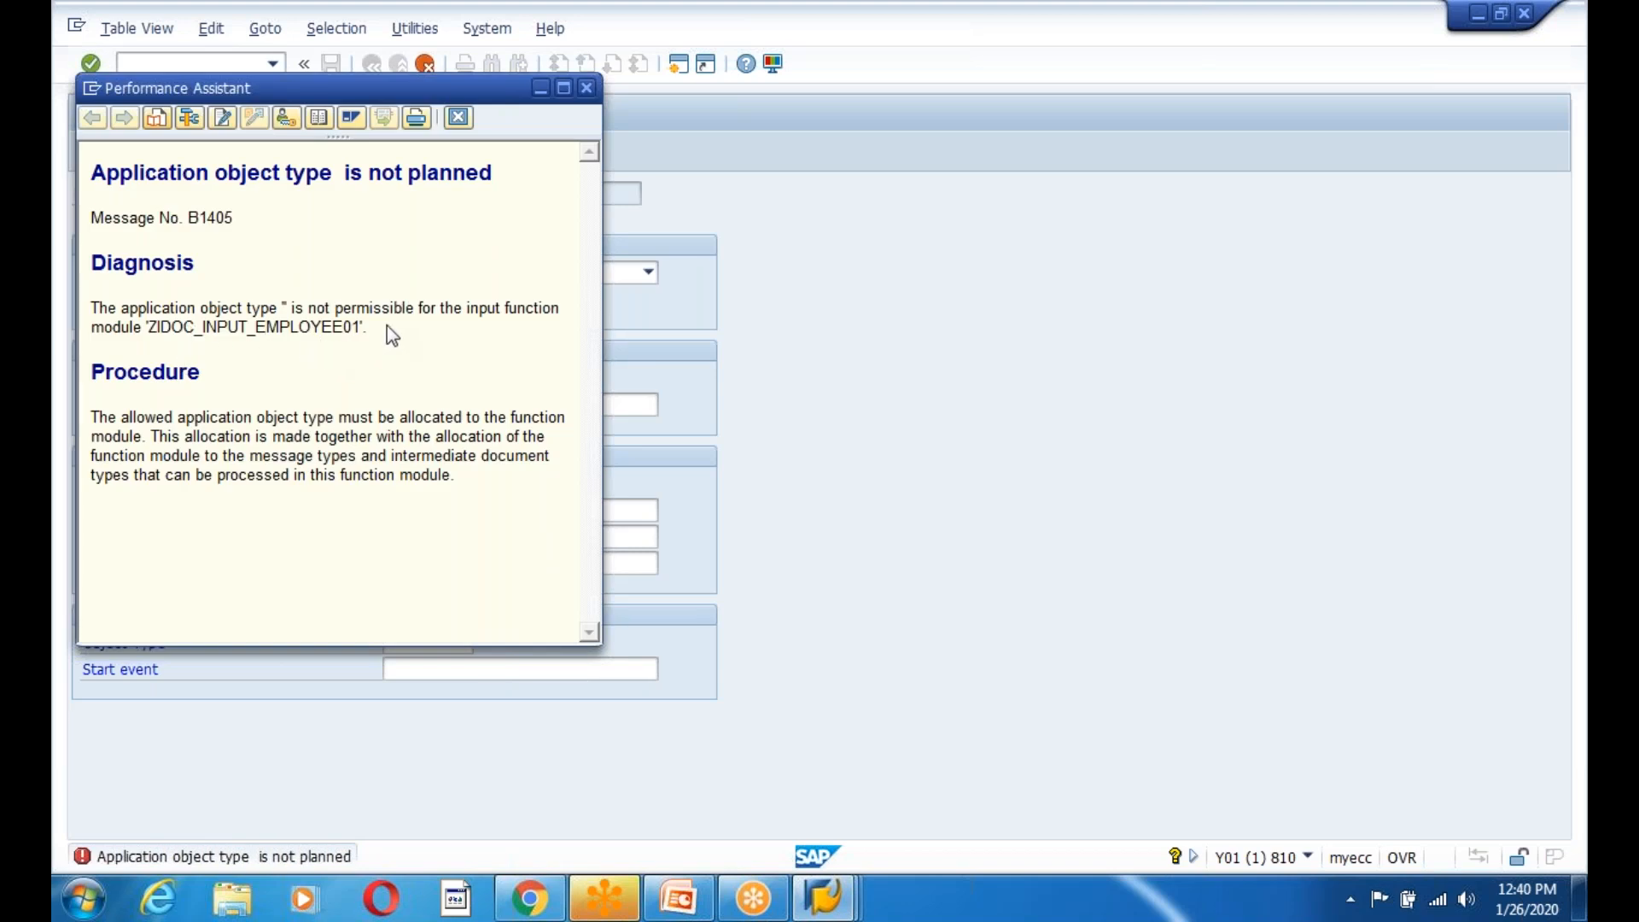
{"action": "left_click_drag", "start_coordinate": [415, 309], "coordinate": [510, 329]}
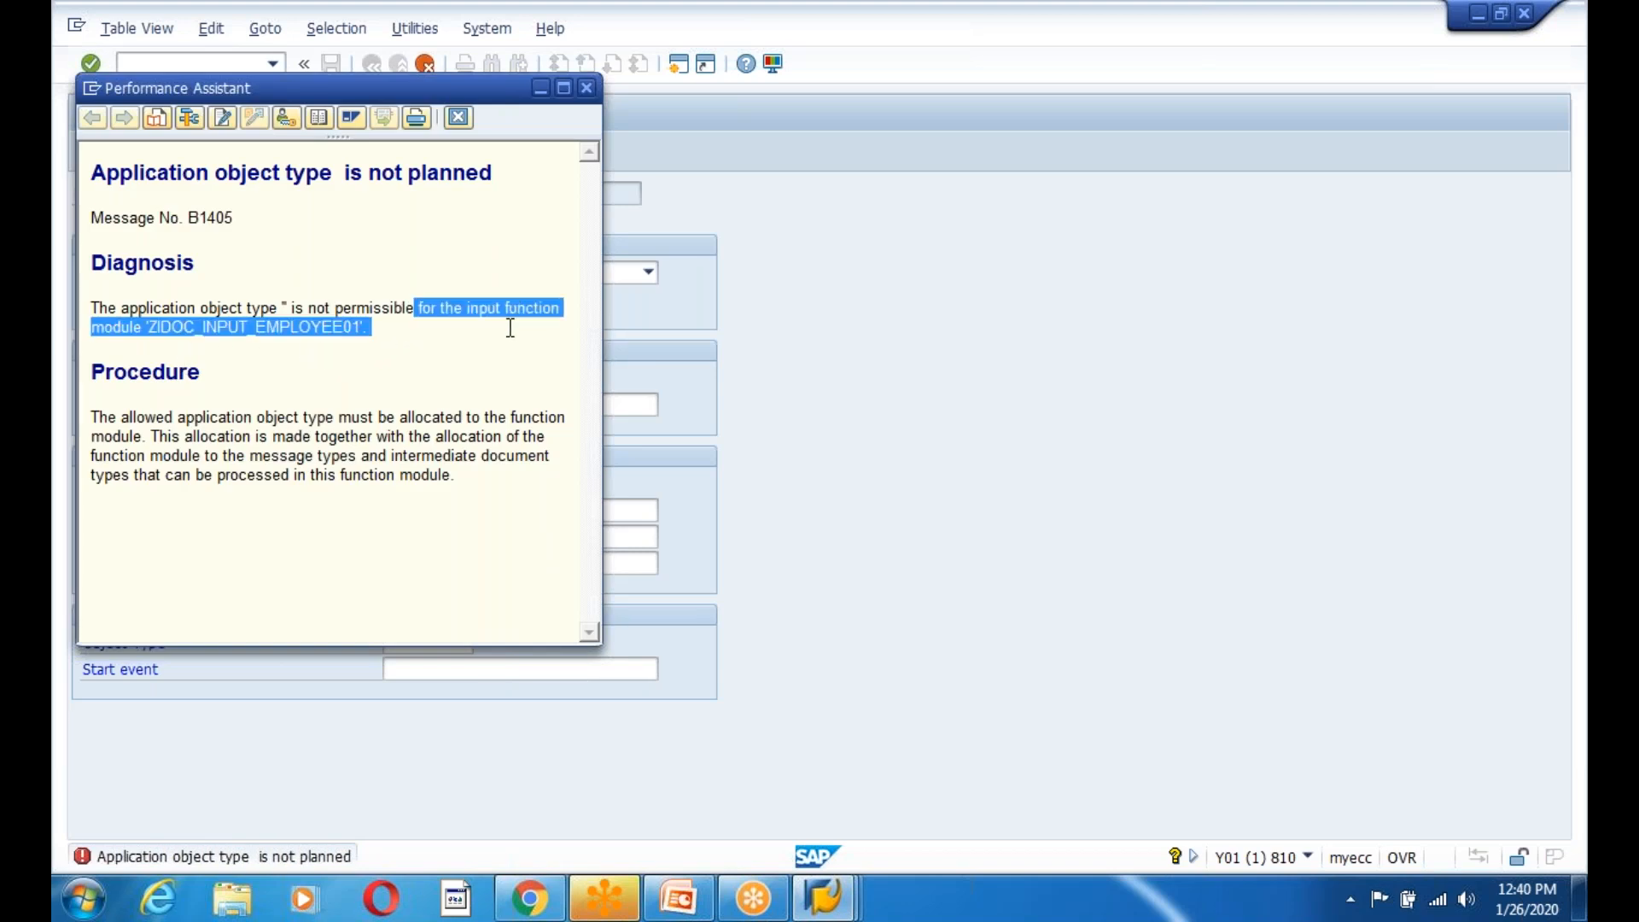
{"action": "left_click", "coordinate": [342, 386]}
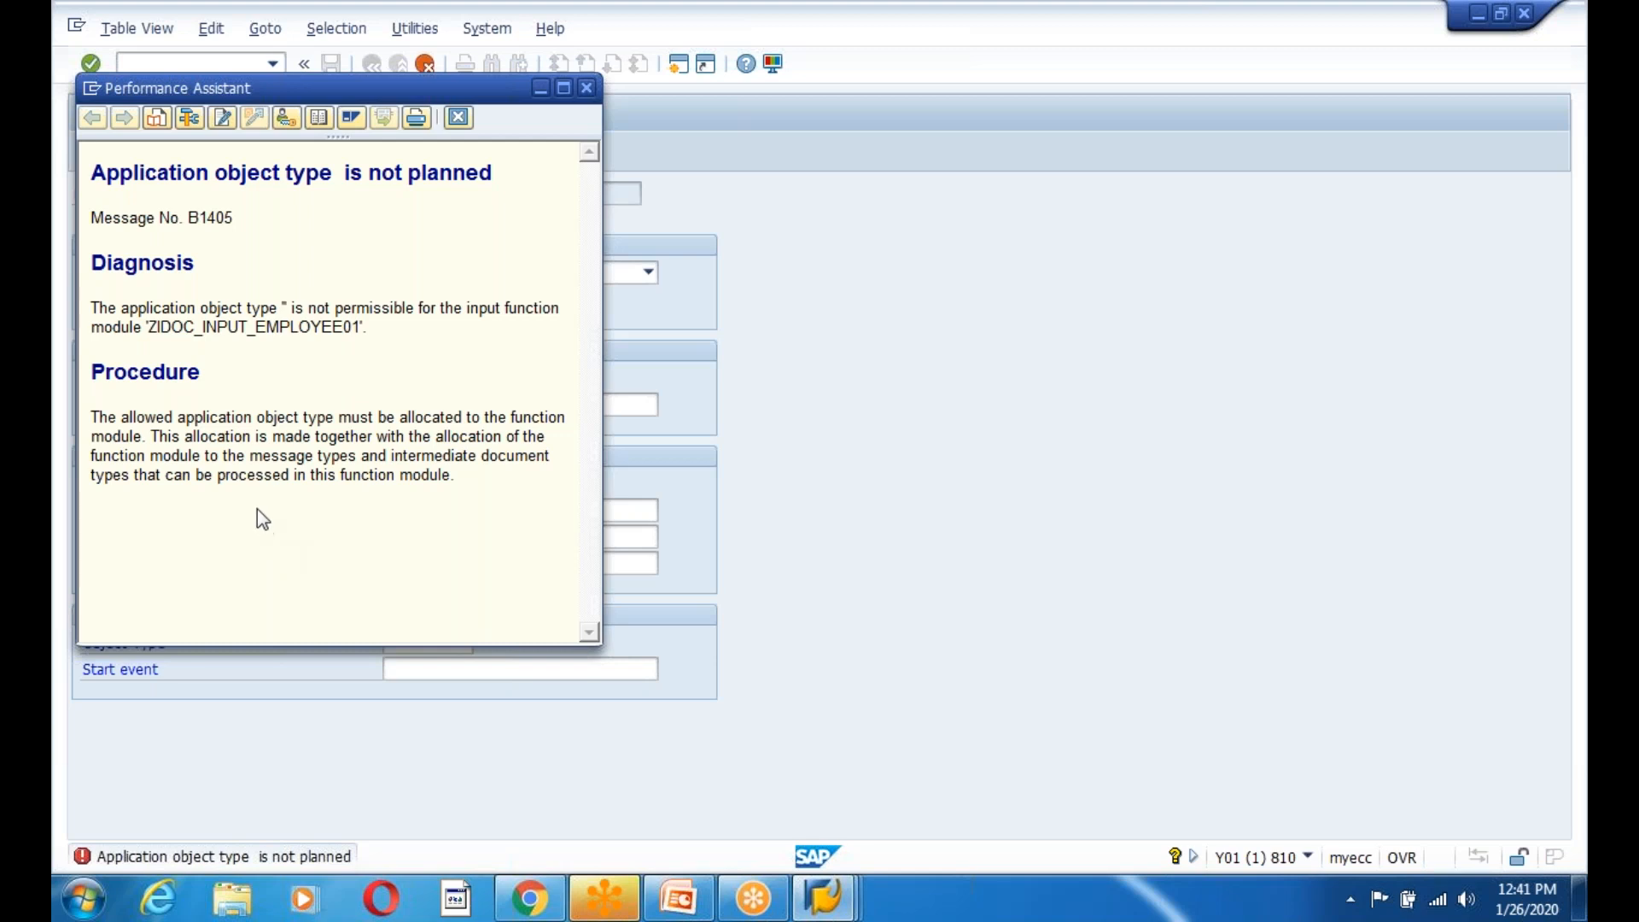
Highlight the error text's explanation about allocating message types and IDoc types.
{"action": "left_click_drag", "start_coordinate": [205, 458], "coordinate": [373, 464]}
{"action": "left_click", "coordinate": [416, 535]}
{"action": "left_click_drag", "start_coordinate": [251, 456], "coordinate": [520, 554]}
{"action": "left_click", "coordinate": [521, 557]}
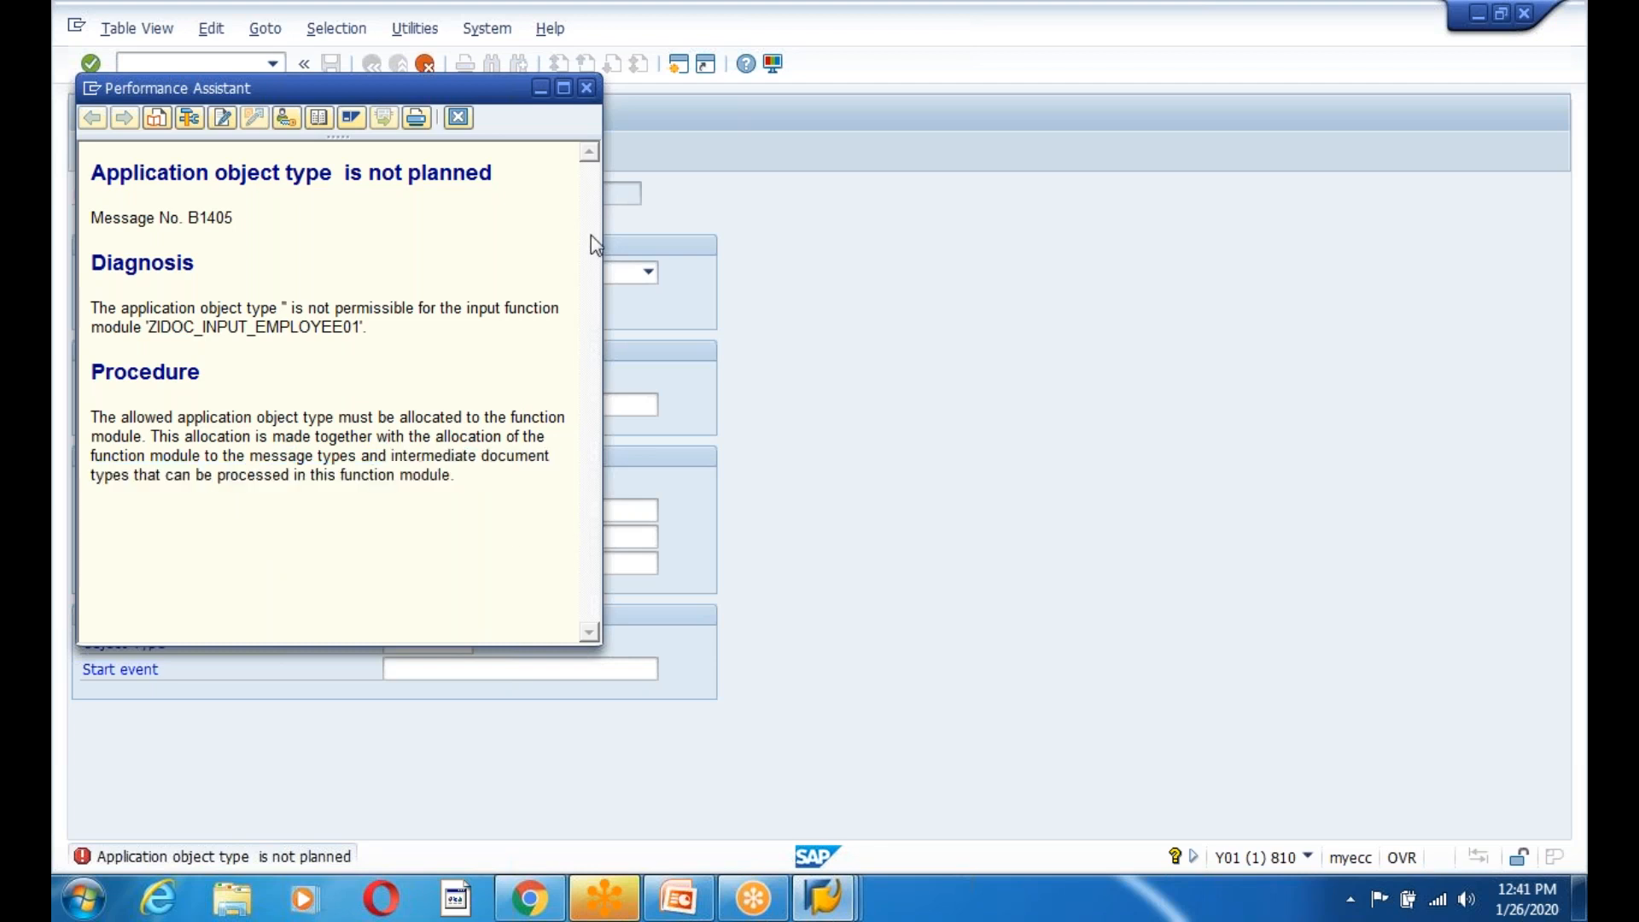
Close the error explanation and discard the unsaved ZEMPC function module entry.
{"action": "left_click", "coordinate": [586, 89]}
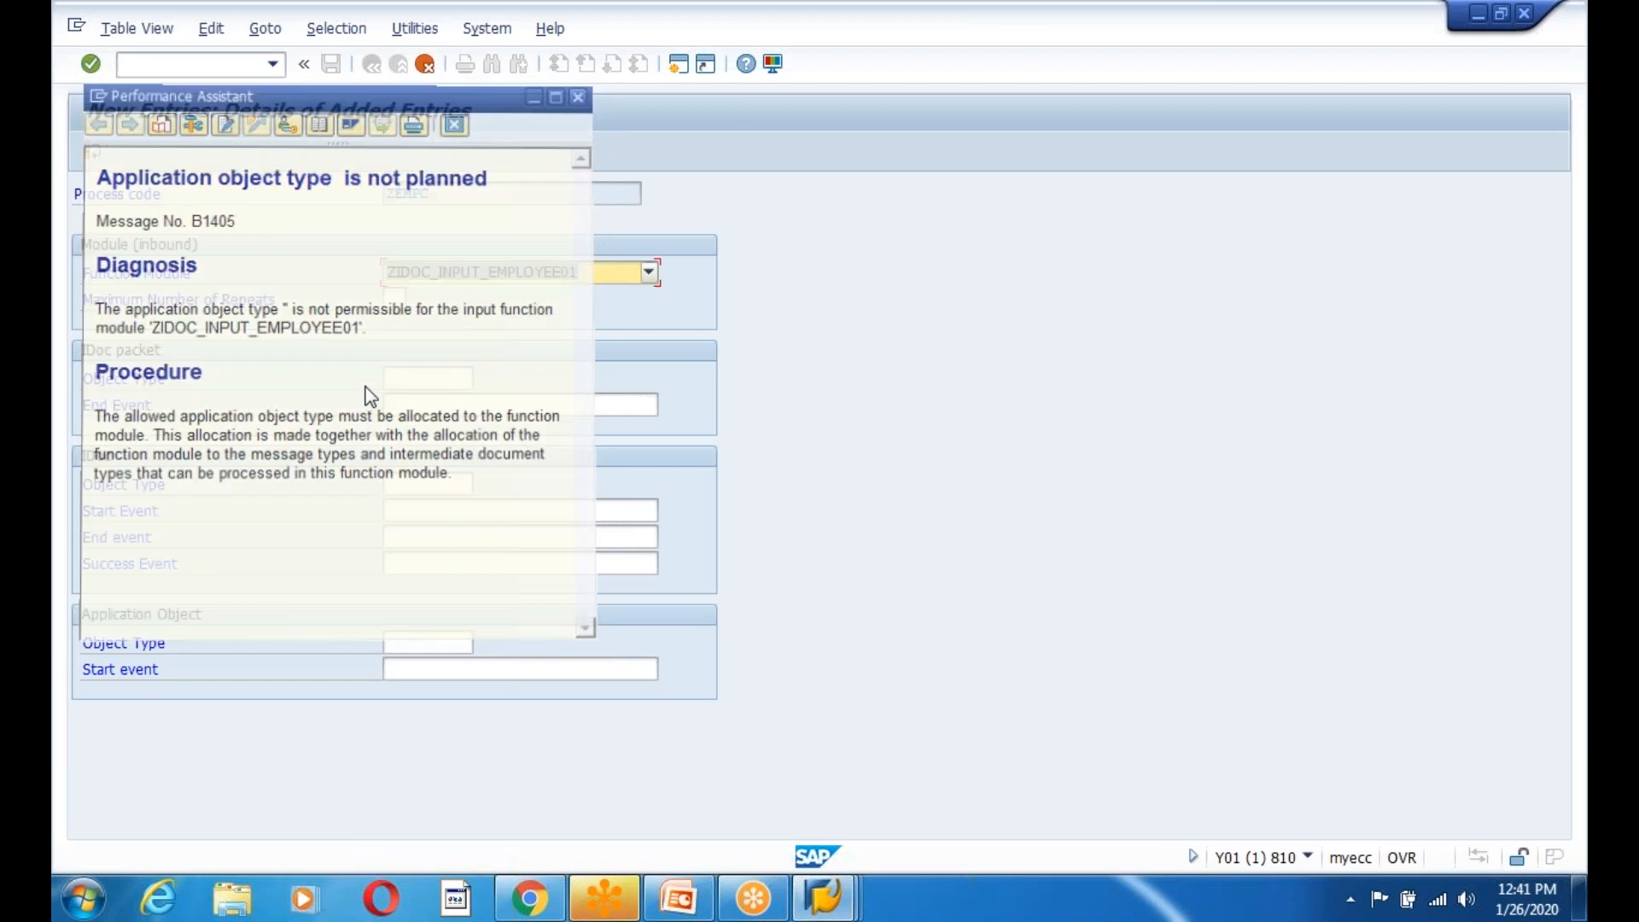
{"action": "left_click", "coordinate": [427, 68]}
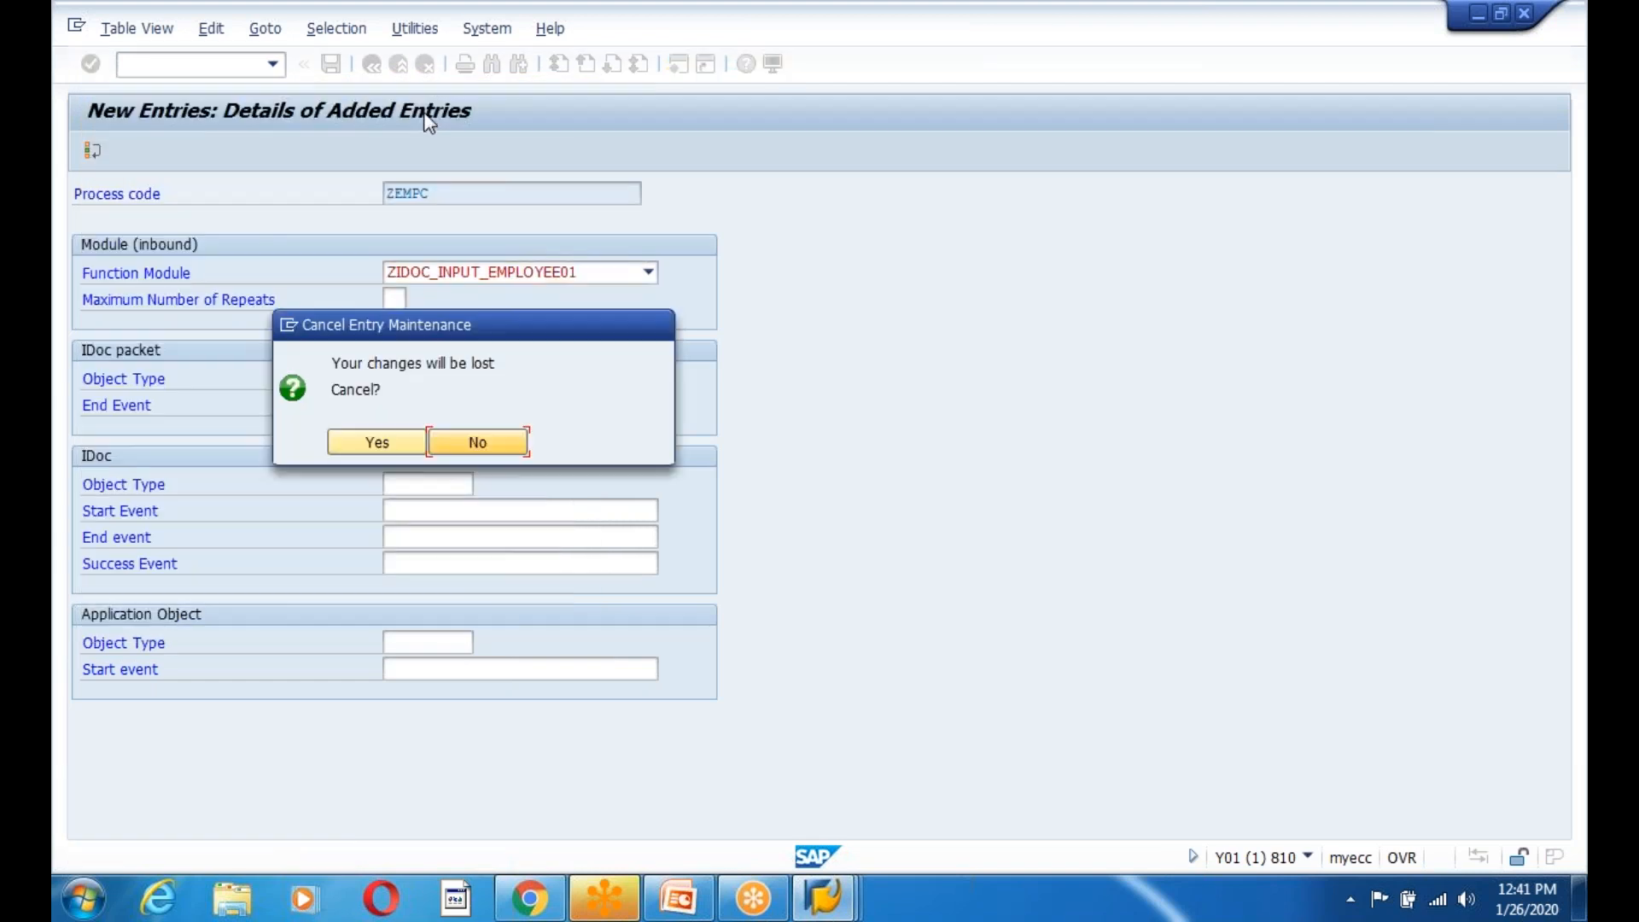
{"action": "left_click", "coordinate": [397, 439]}
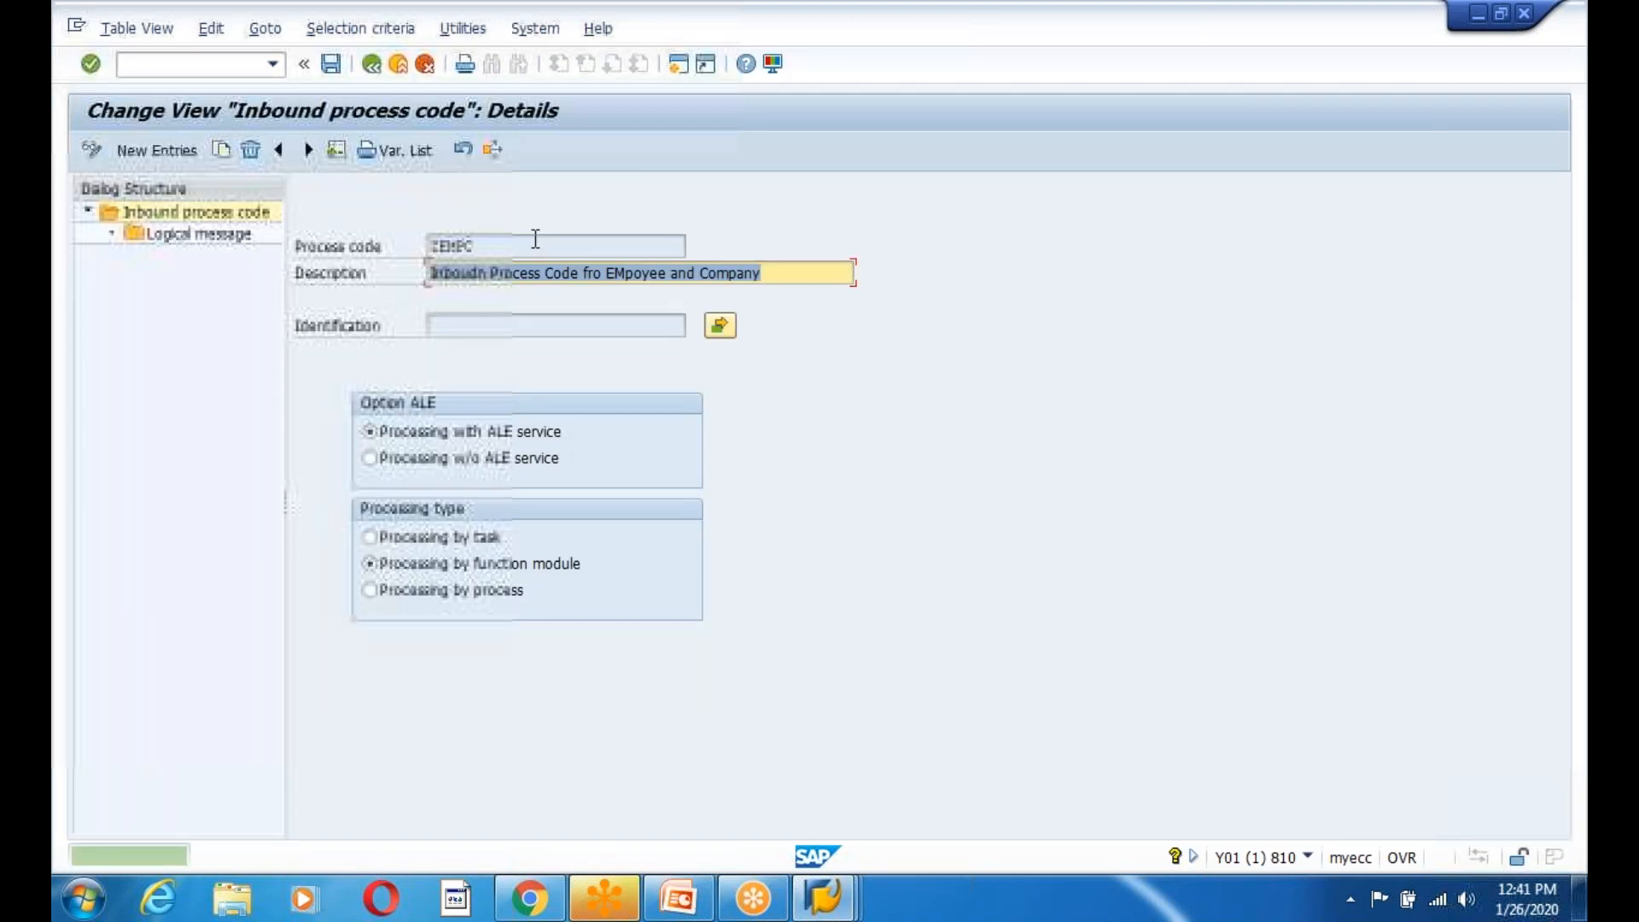
Return to SAP Easy Access and mark slide step 9, starting a new line 10.
{"action": "key", "text": "F3"}
{"action": "key", "text": "F3"}
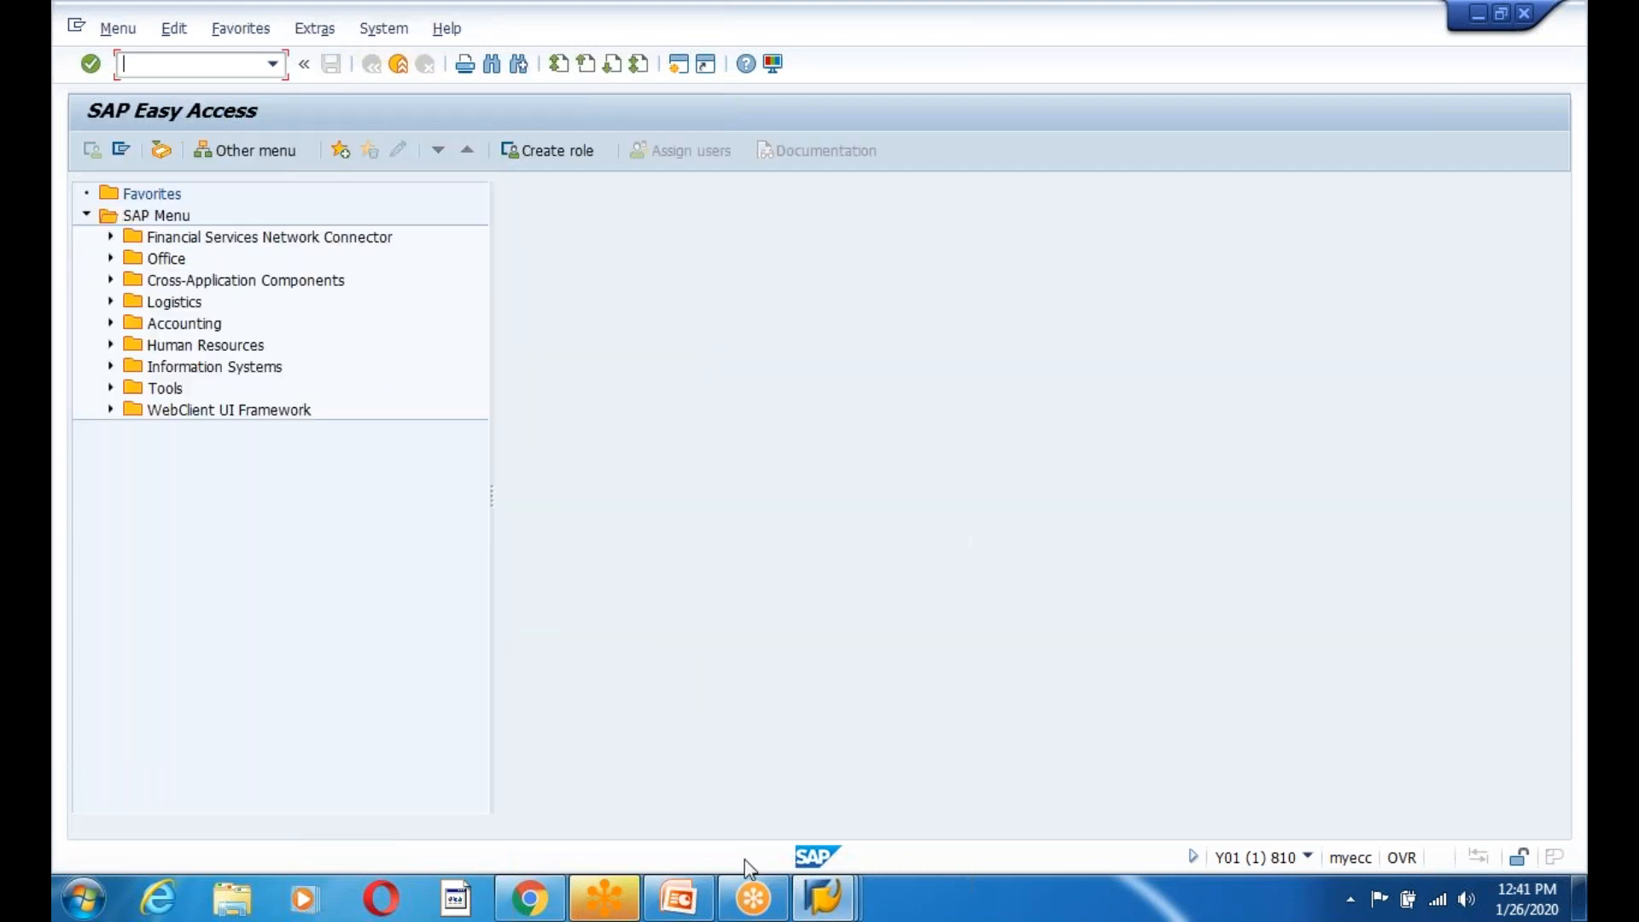
{"action": "left_click", "coordinate": [690, 908]}
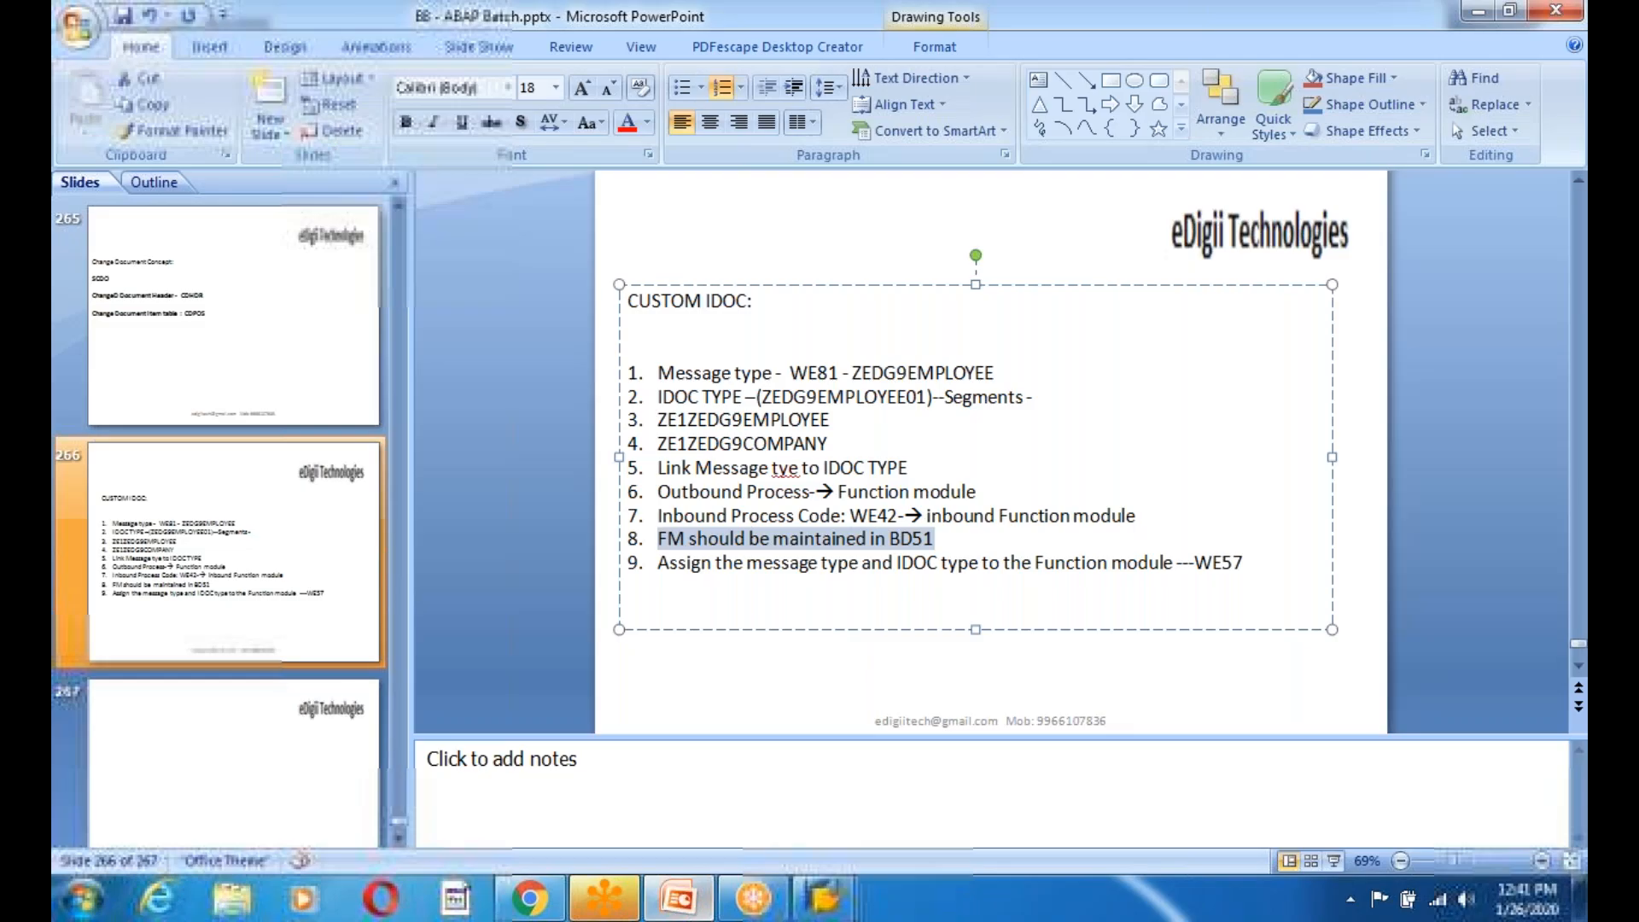
{"action": "left_click_drag", "start_coordinate": [657, 563], "coordinate": [1189, 570]}
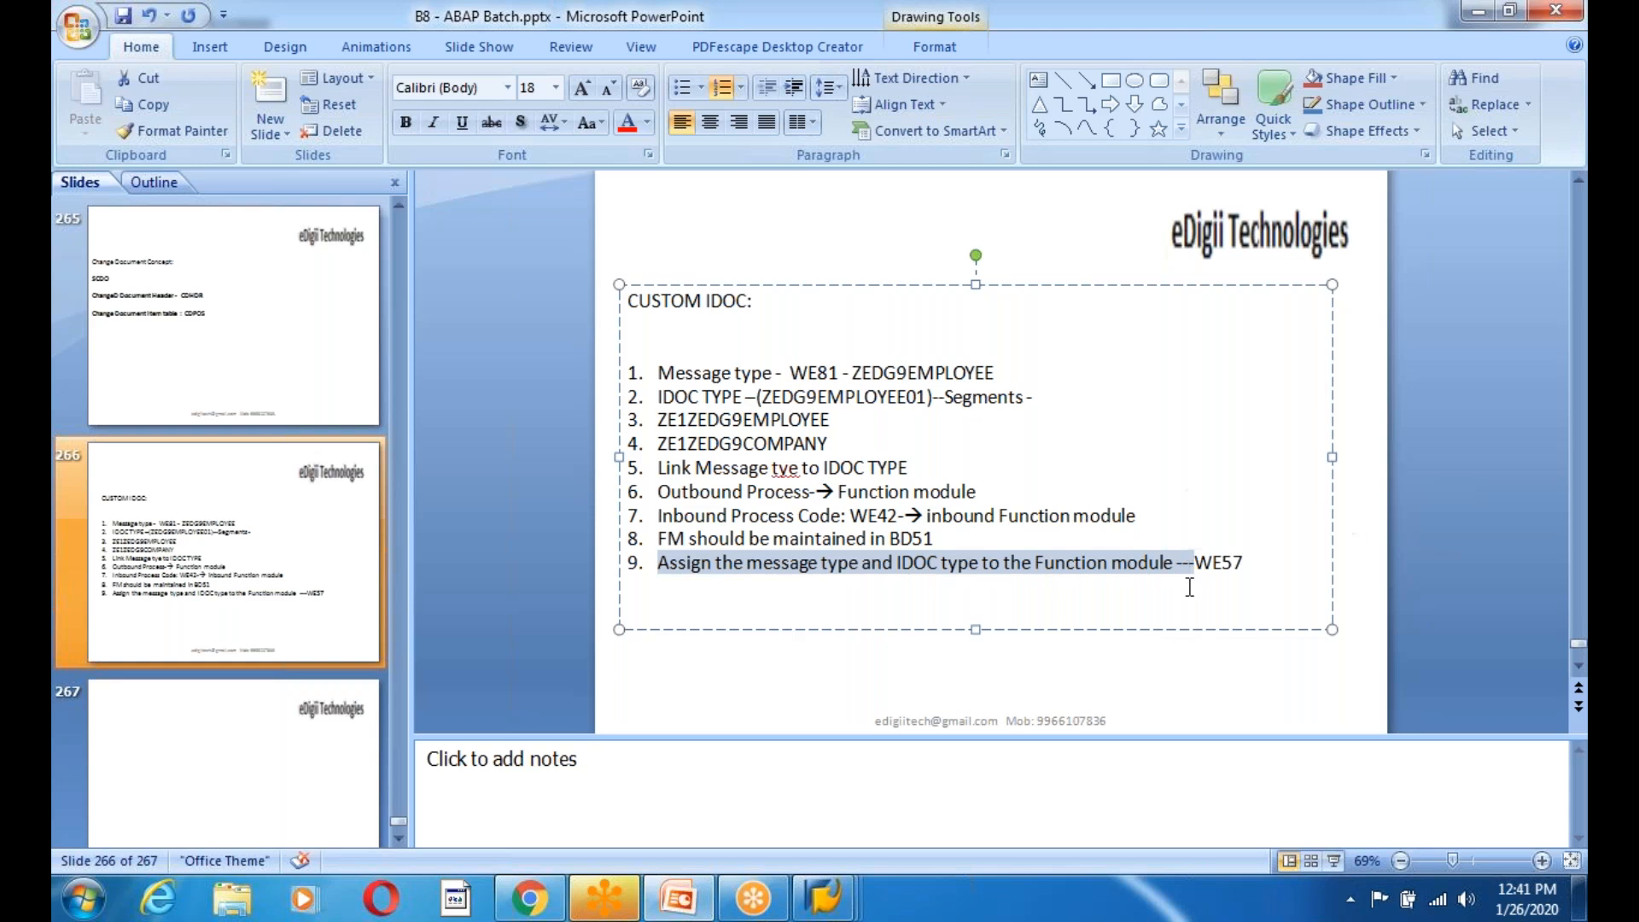
{"action": "left_click", "coordinate": [1189, 587]}
{"action": "key", "text": "Return"}
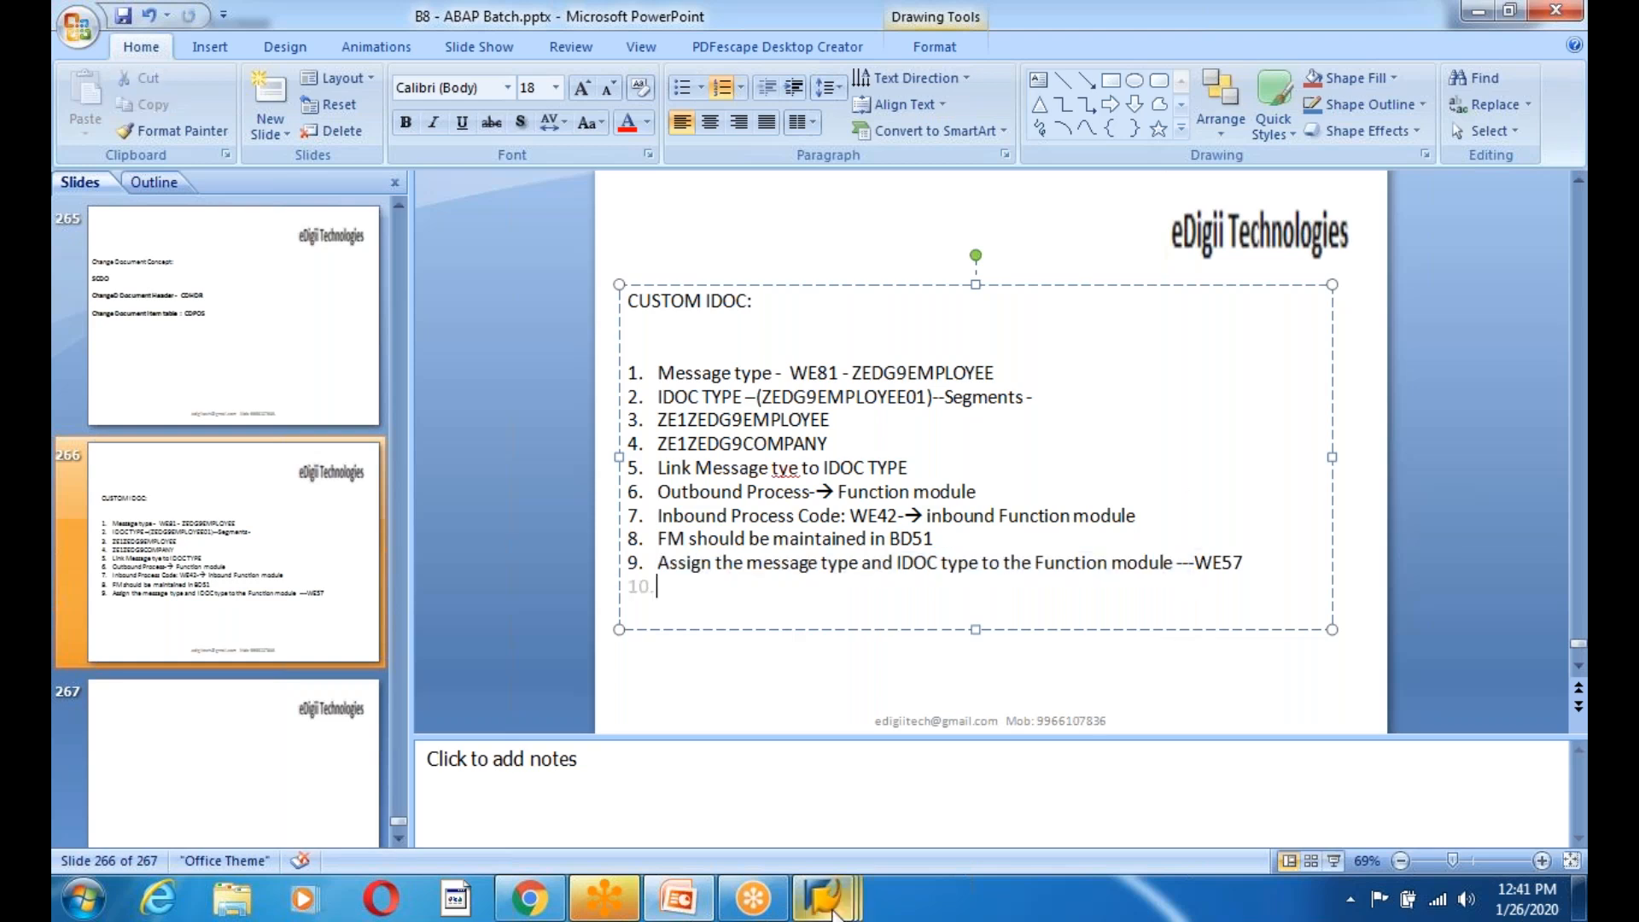
Run WE57 in the Easy Access session, then enter WE57 in the client 810 session.
{"action": "mouse_move", "coordinate": [832, 912]}
{"action": "left_click", "coordinate": [825, 780]}
{"action": "type", "text": "we5"}
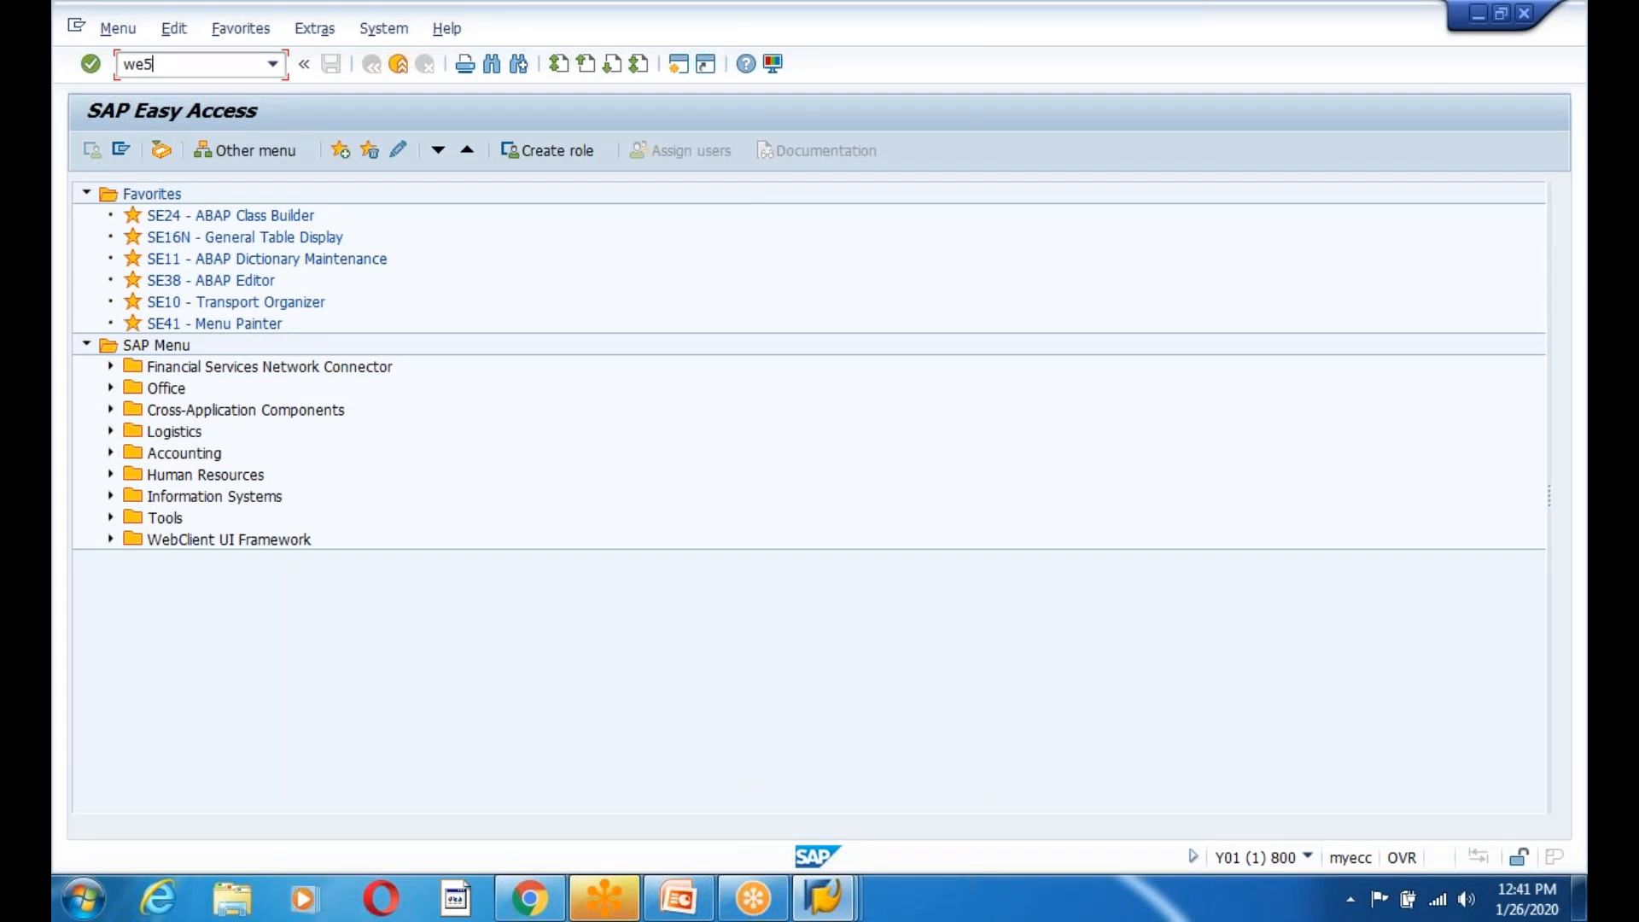
{"action": "type", "text": "7"}
{"action": "key", "text": "Return"}
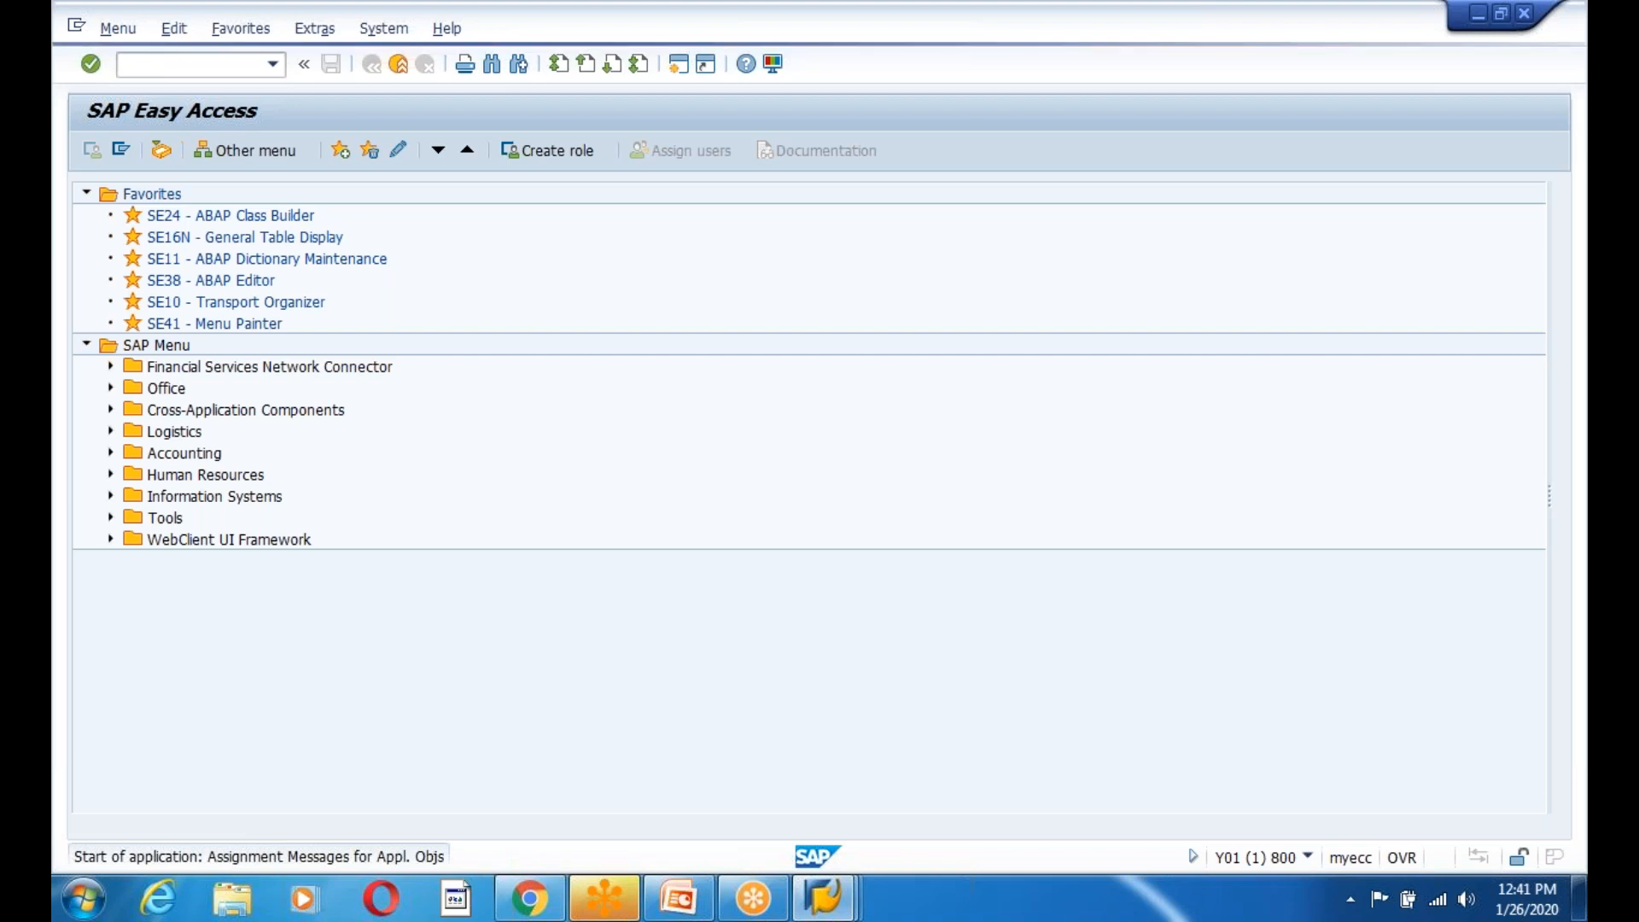
{"action": "left_click", "coordinate": [840, 906]}
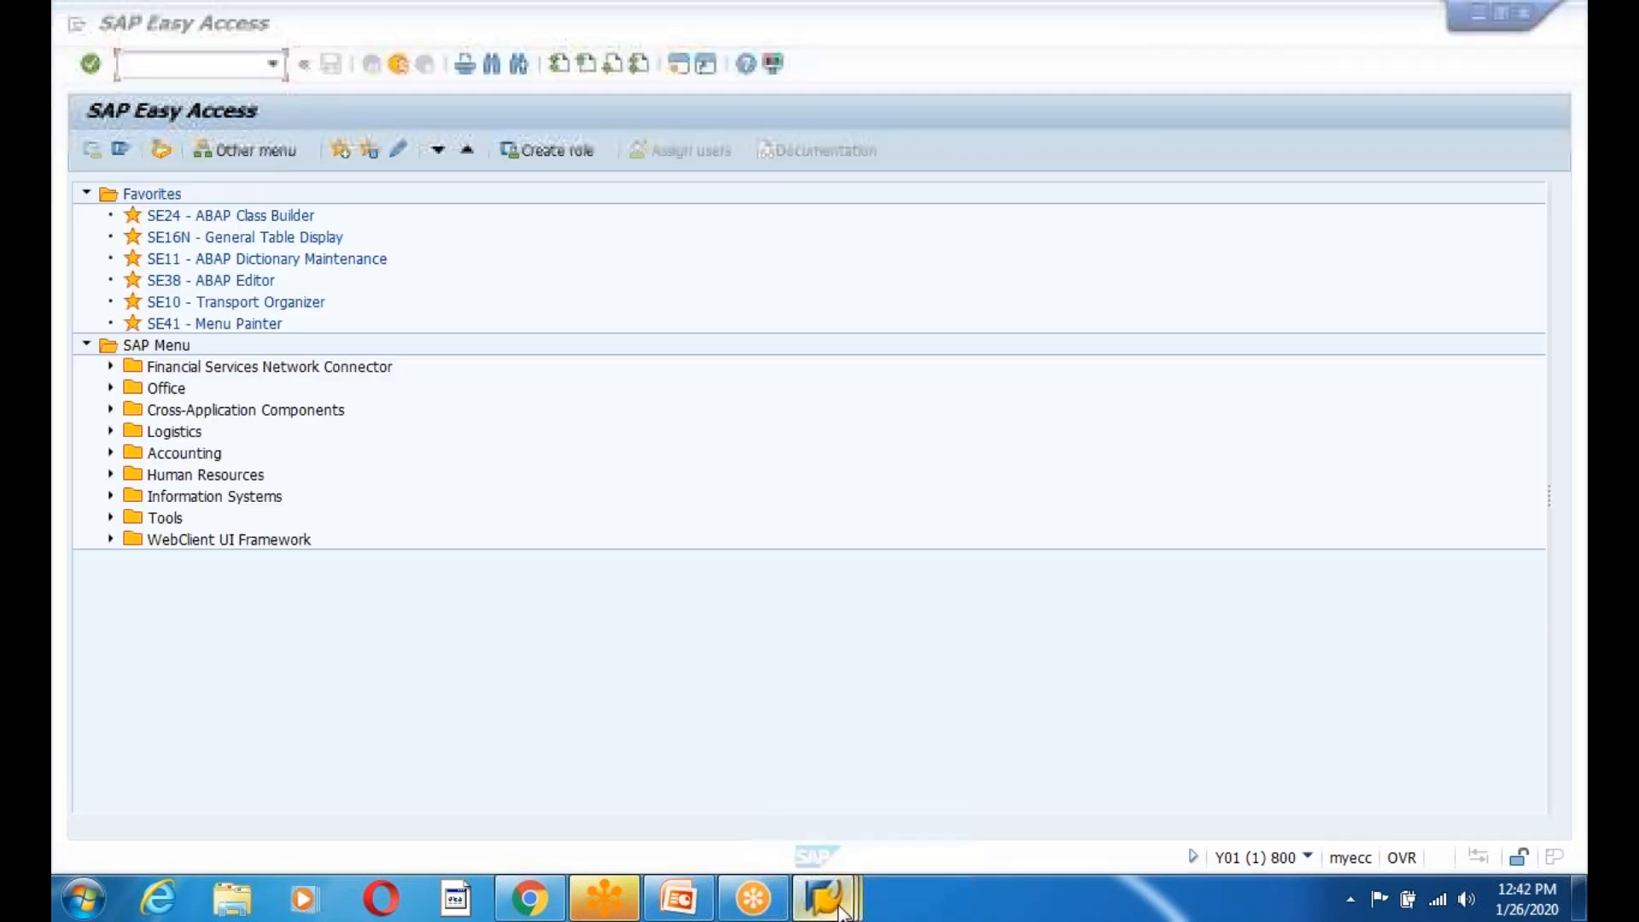
{"action": "left_click", "coordinate": [1170, 751]}
{"action": "type", "text": "we57"}
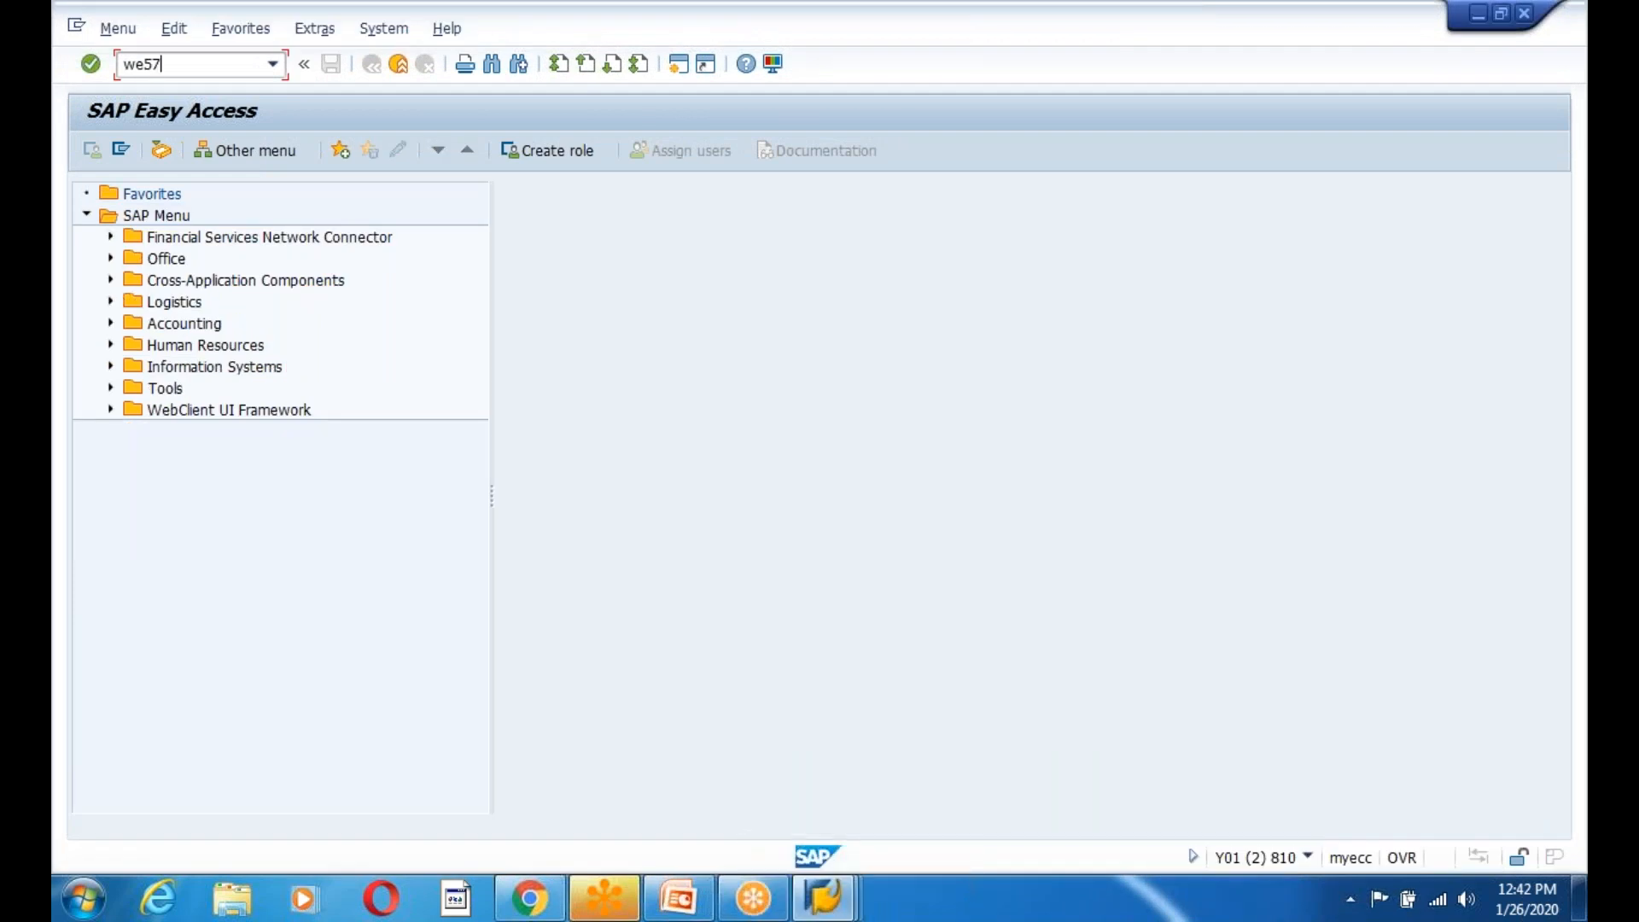
{"action": "key", "text": "Return"}
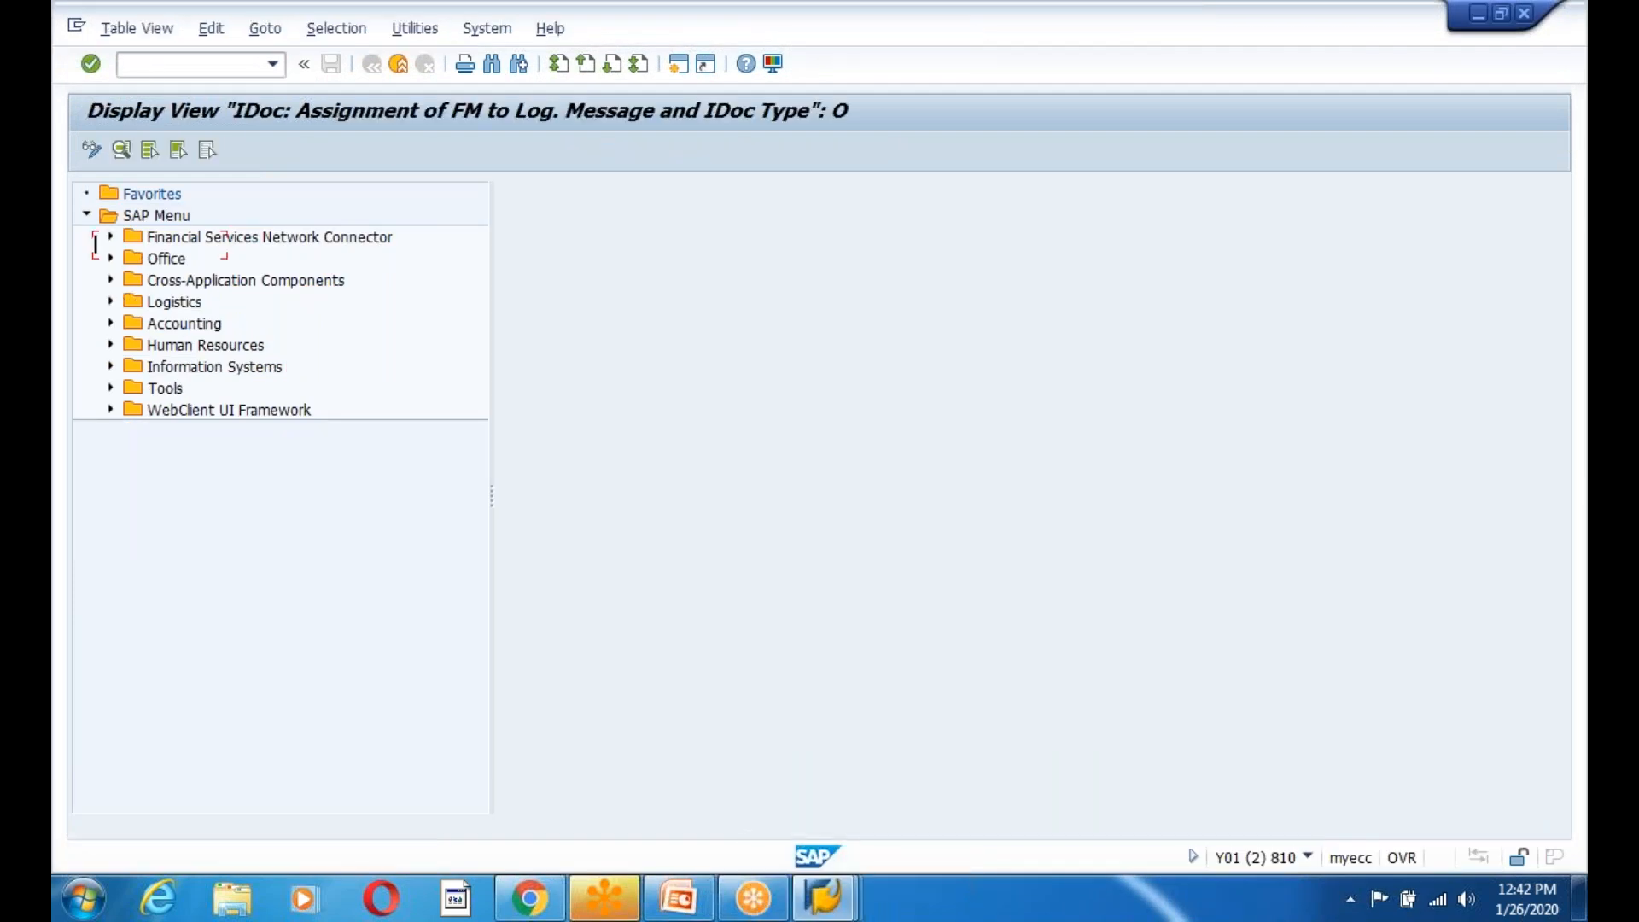
{"action": "left_click", "coordinate": [90, 150]}
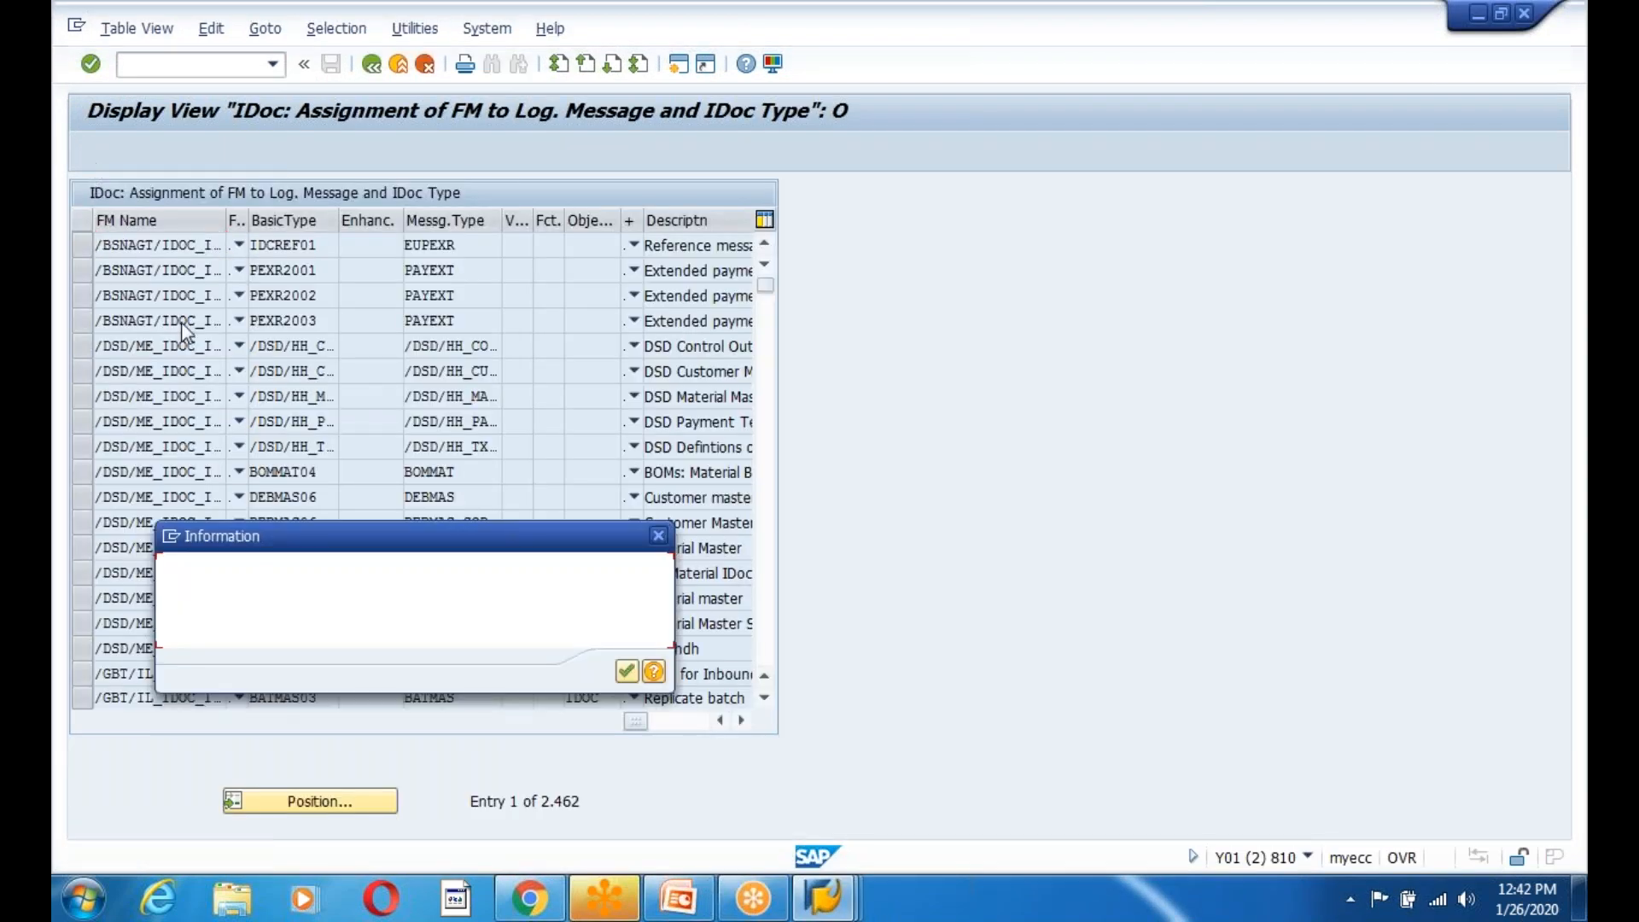
{"action": "left_click", "coordinate": [627, 672]}
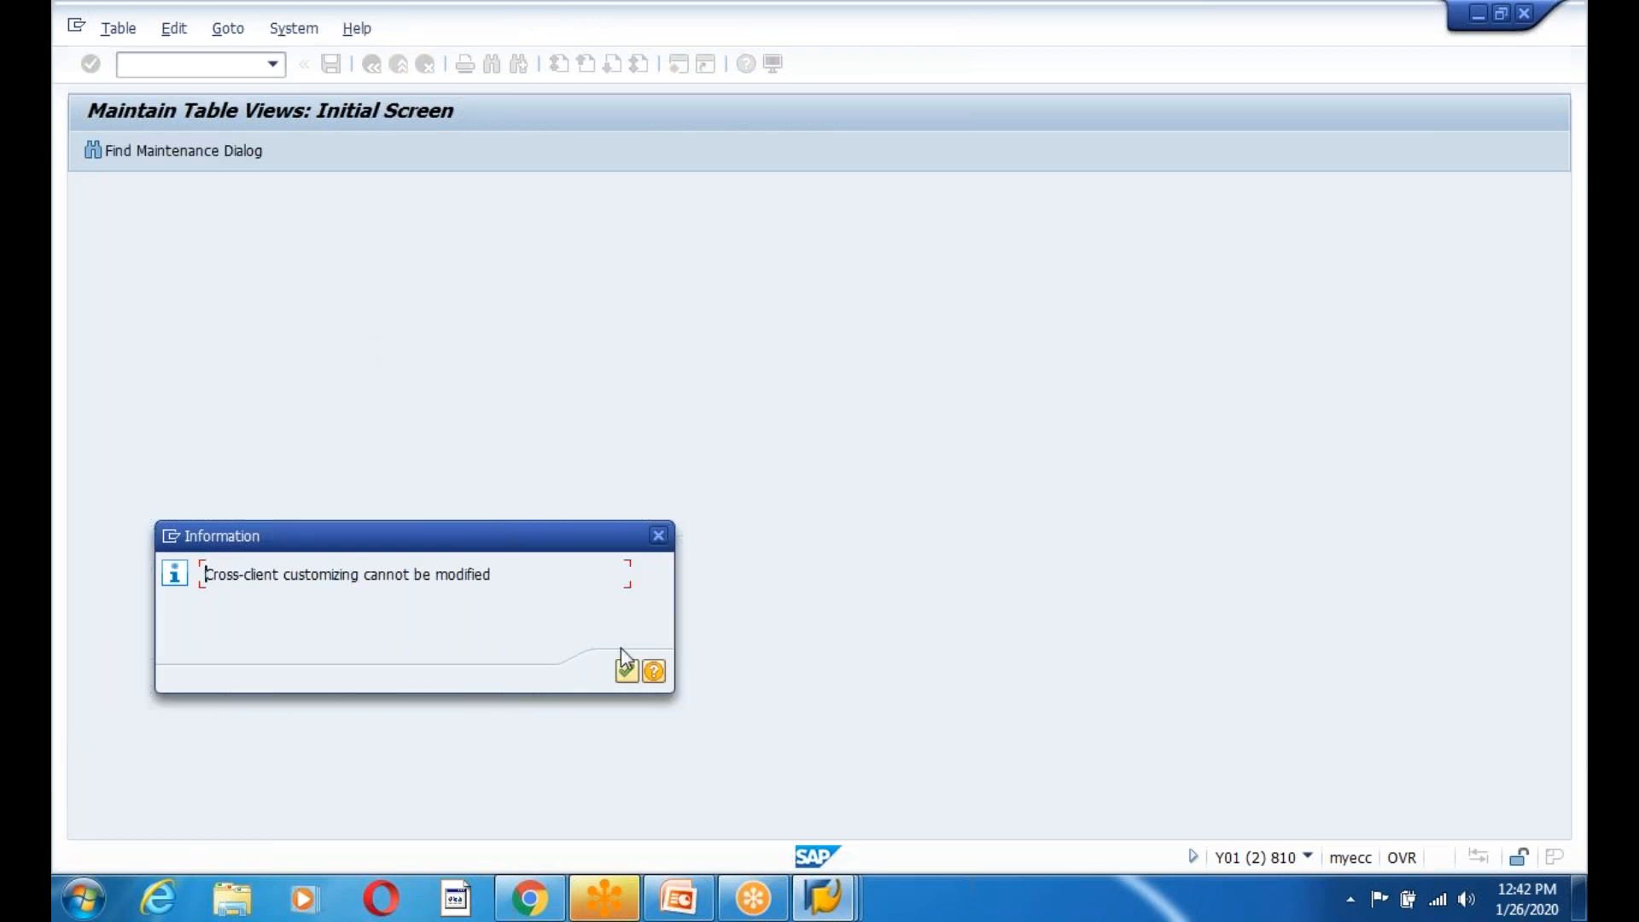
{"action": "left_click", "coordinate": [626, 673]}
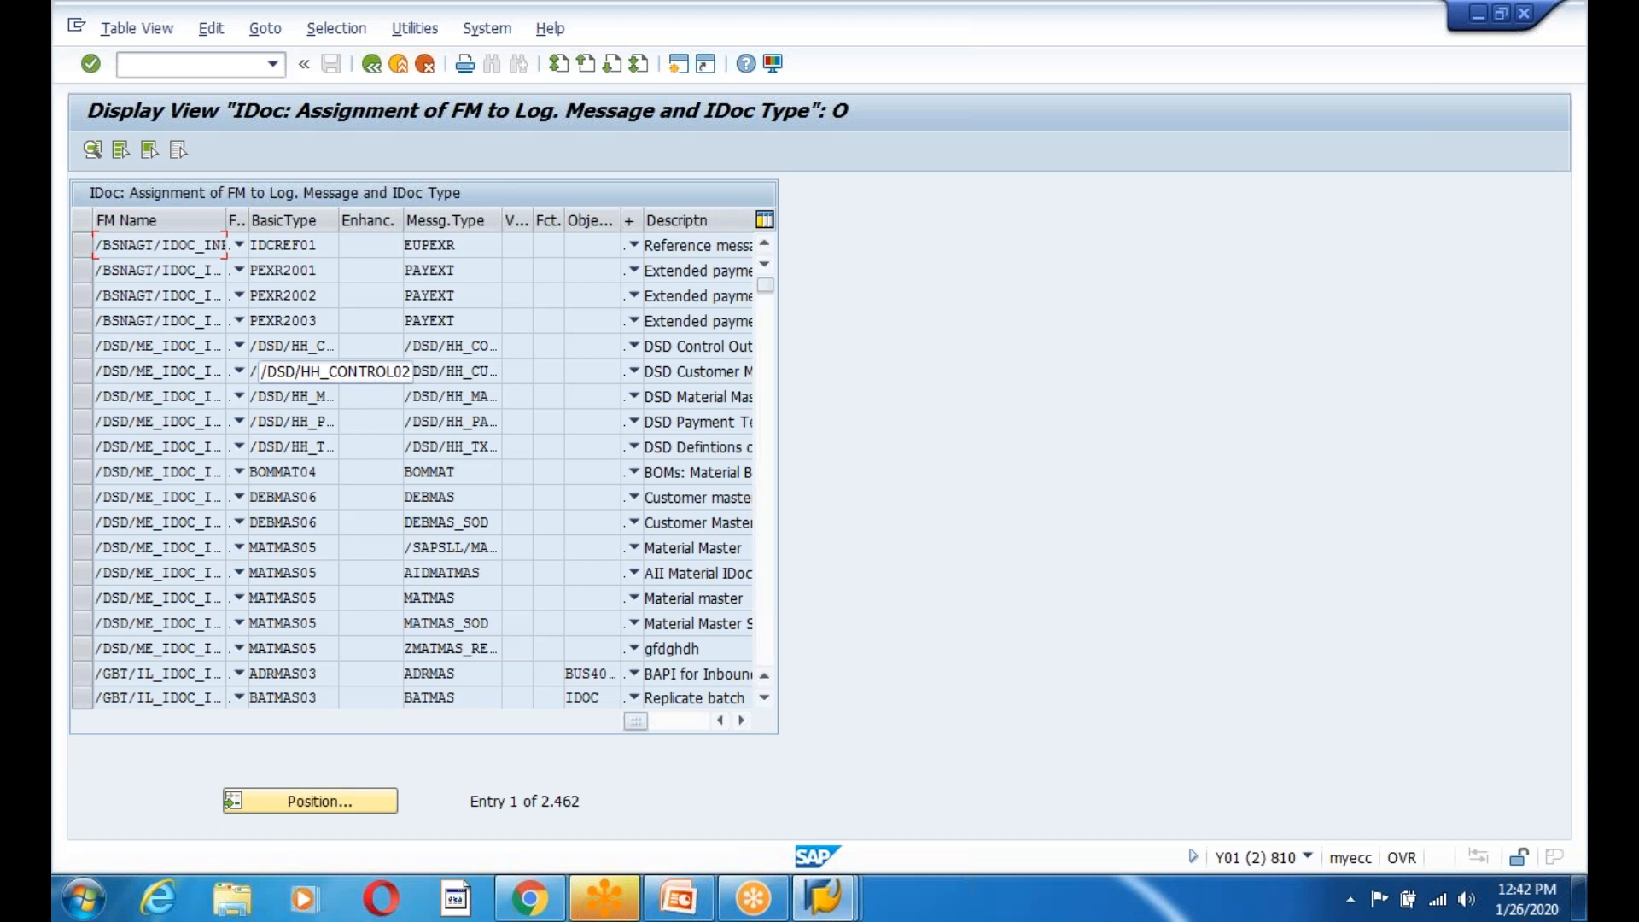
{"action": "double_click", "coordinate": [450, 439]}
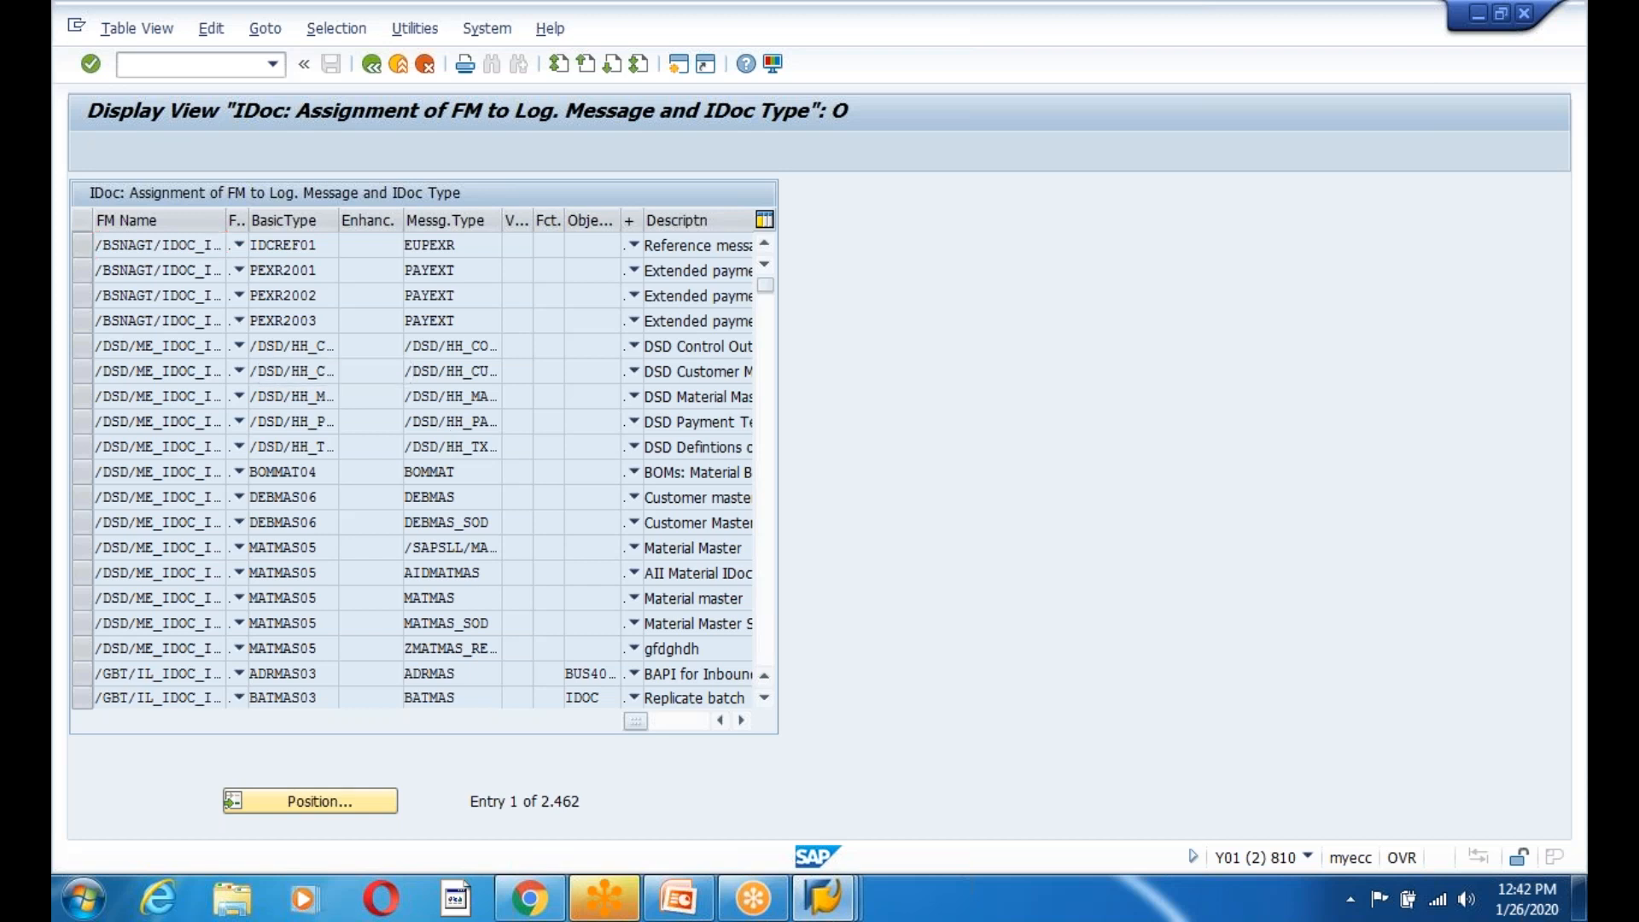
{"action": "scroll", "coordinate": [455, 452], "scroll_direction": "down", "scroll_amount": 2}
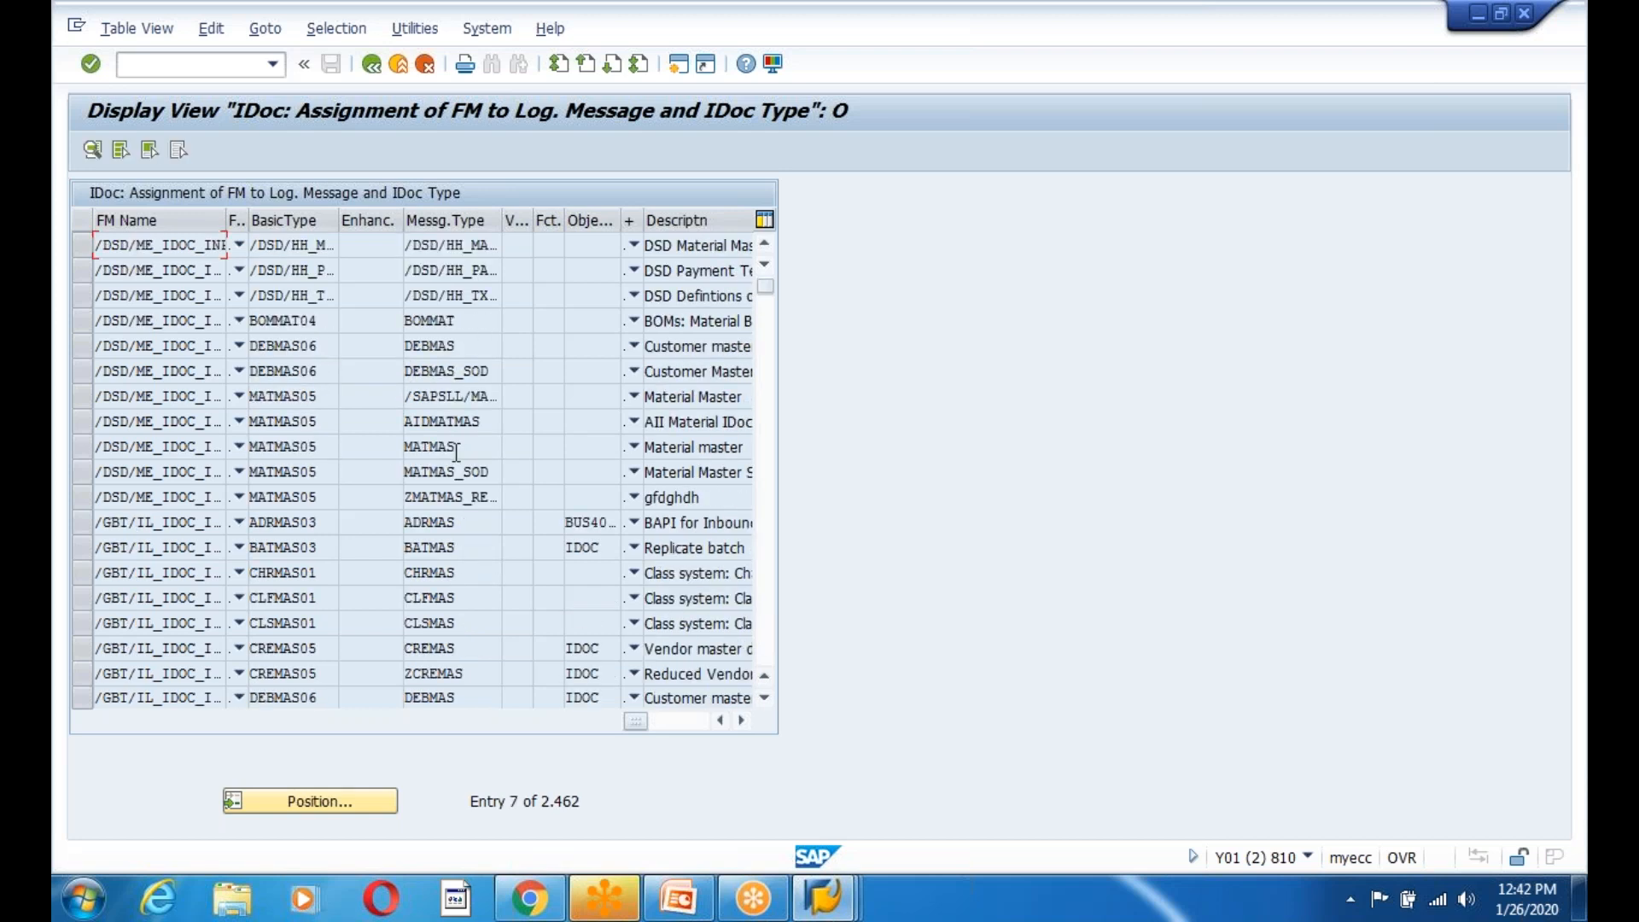
{"action": "left_click", "coordinate": [371, 64]}
{"action": "type", "text": "we57"}
{"action": "key", "text": "Return"}
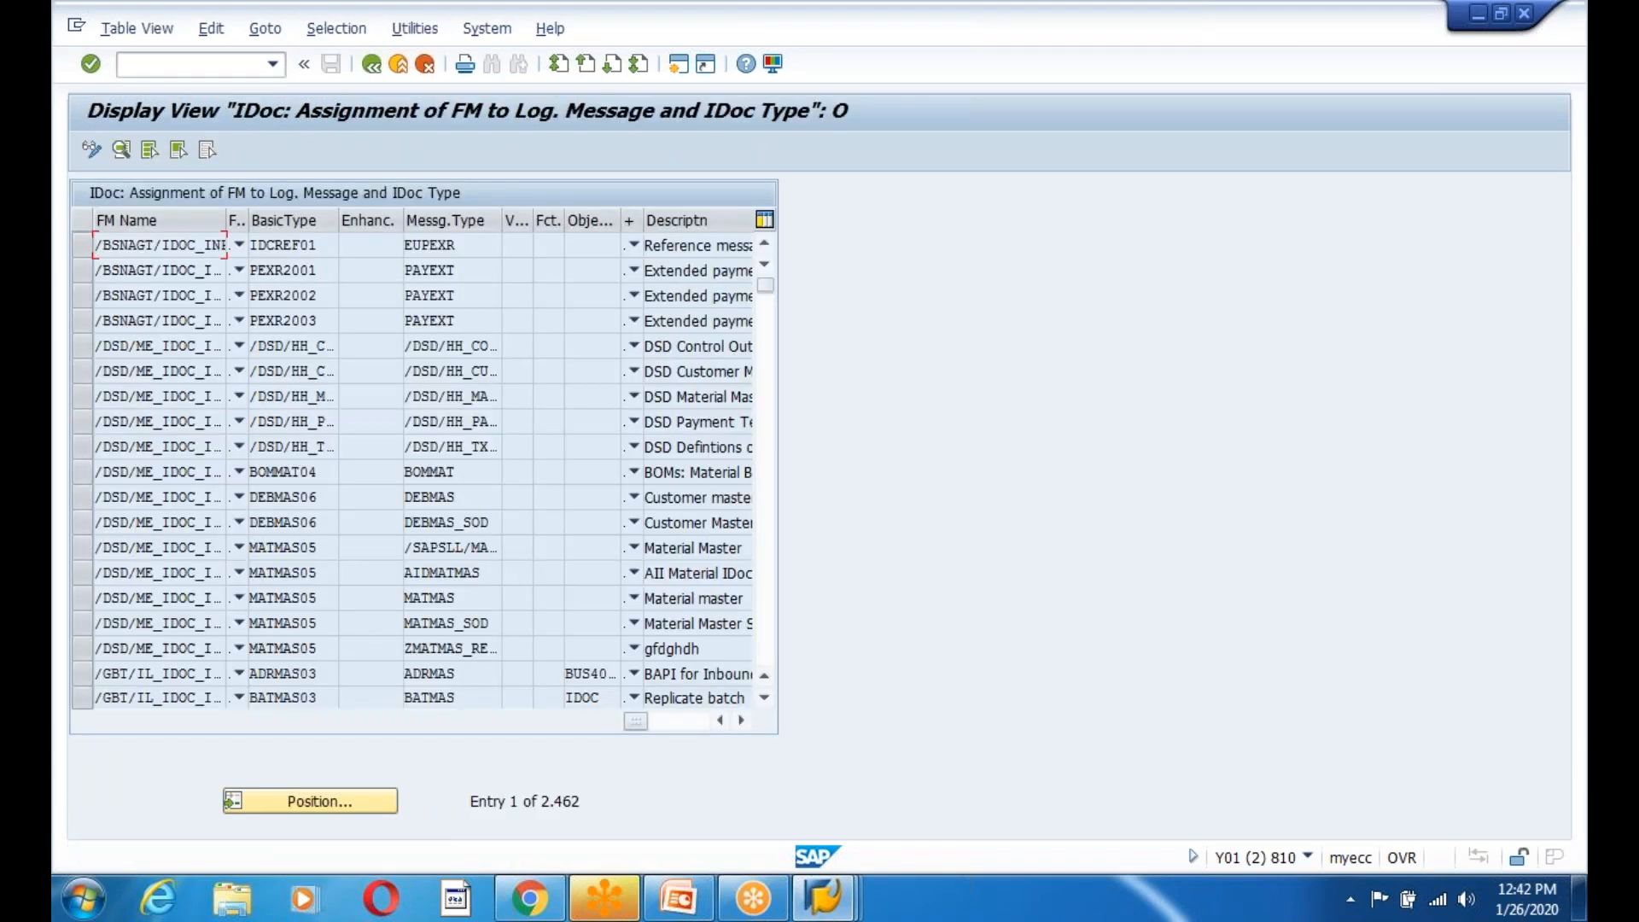
{"action": "left_click", "coordinate": [91, 150]}
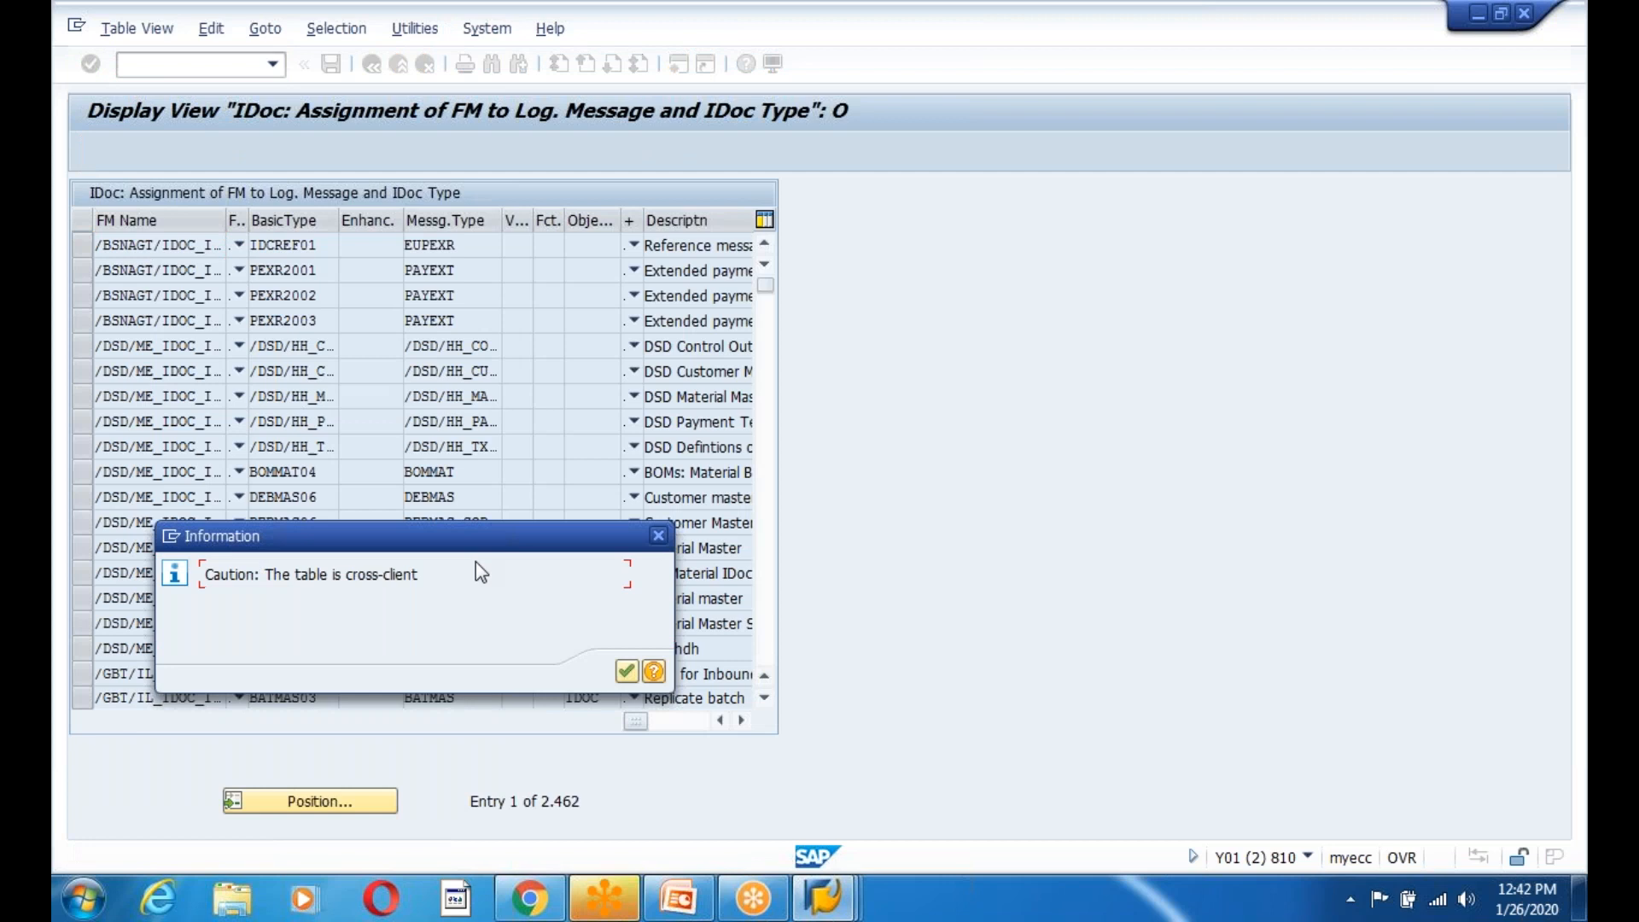
{"action": "left_click", "coordinate": [659, 538]}
{"action": "left_click", "coordinate": [625, 672]}
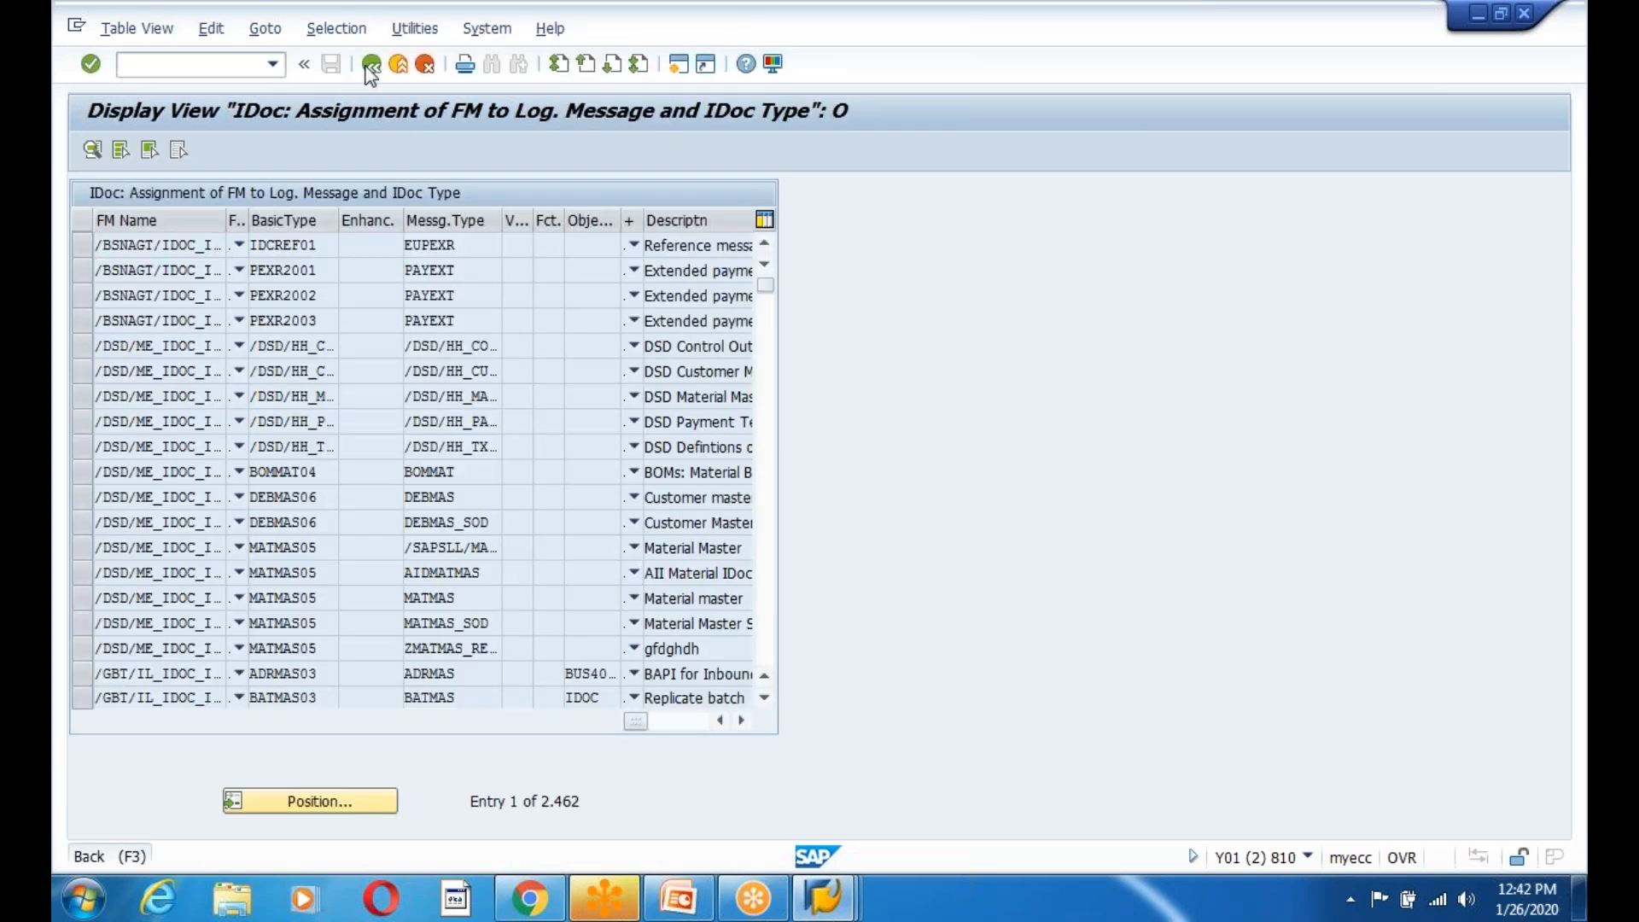
{"action": "left_click", "coordinate": [369, 66]}
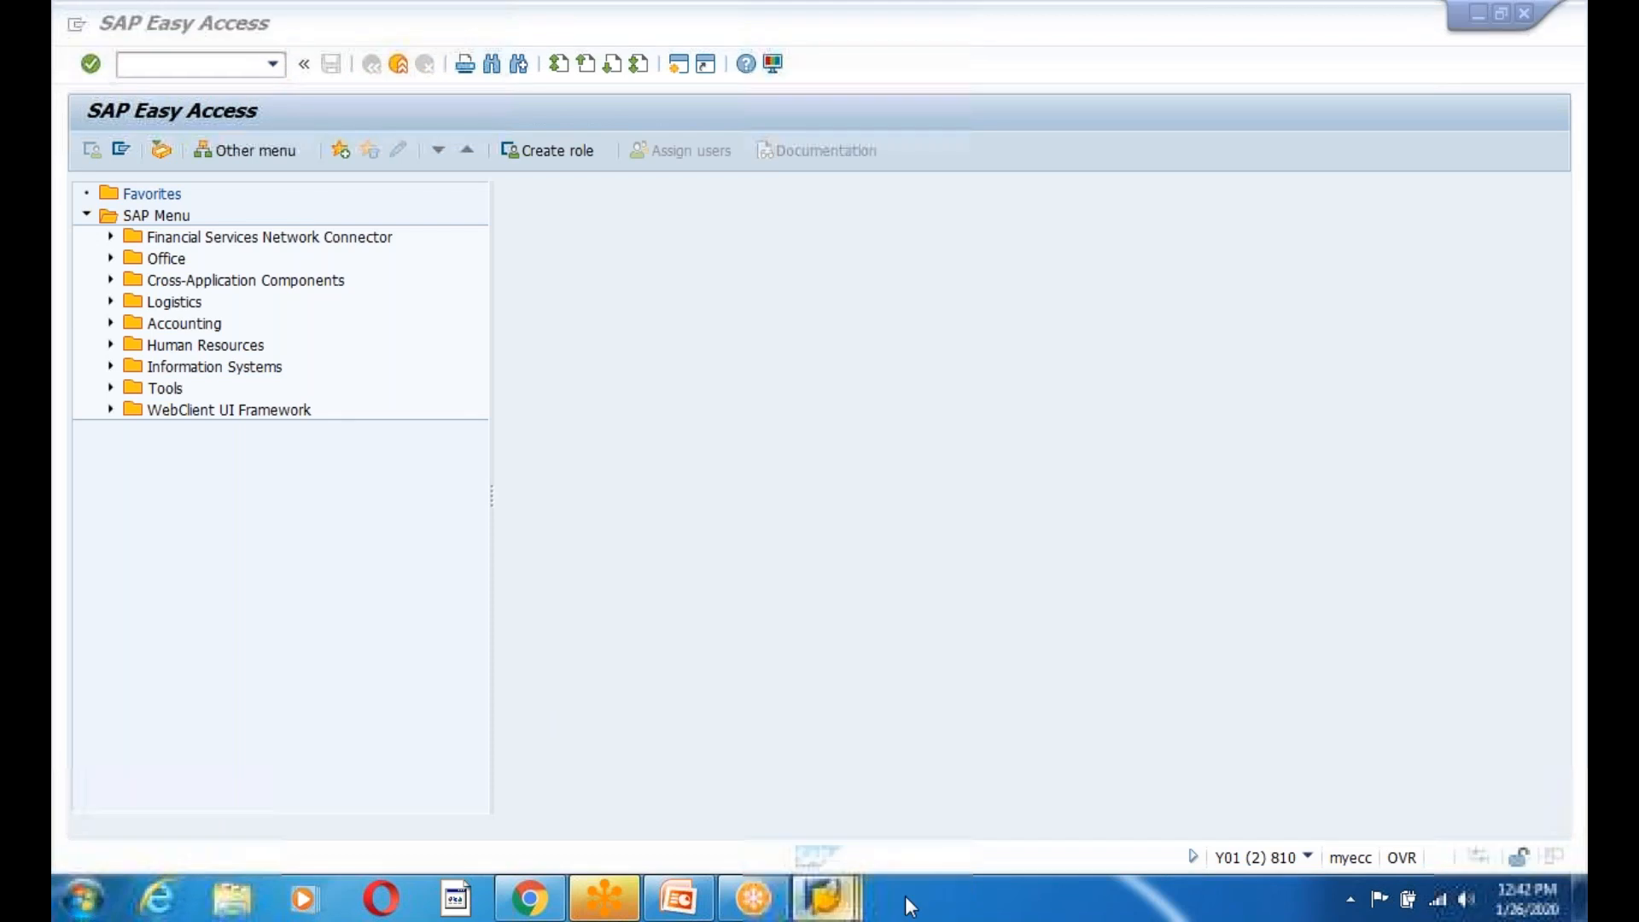
{"action": "mouse_move", "coordinate": [824, 896]}
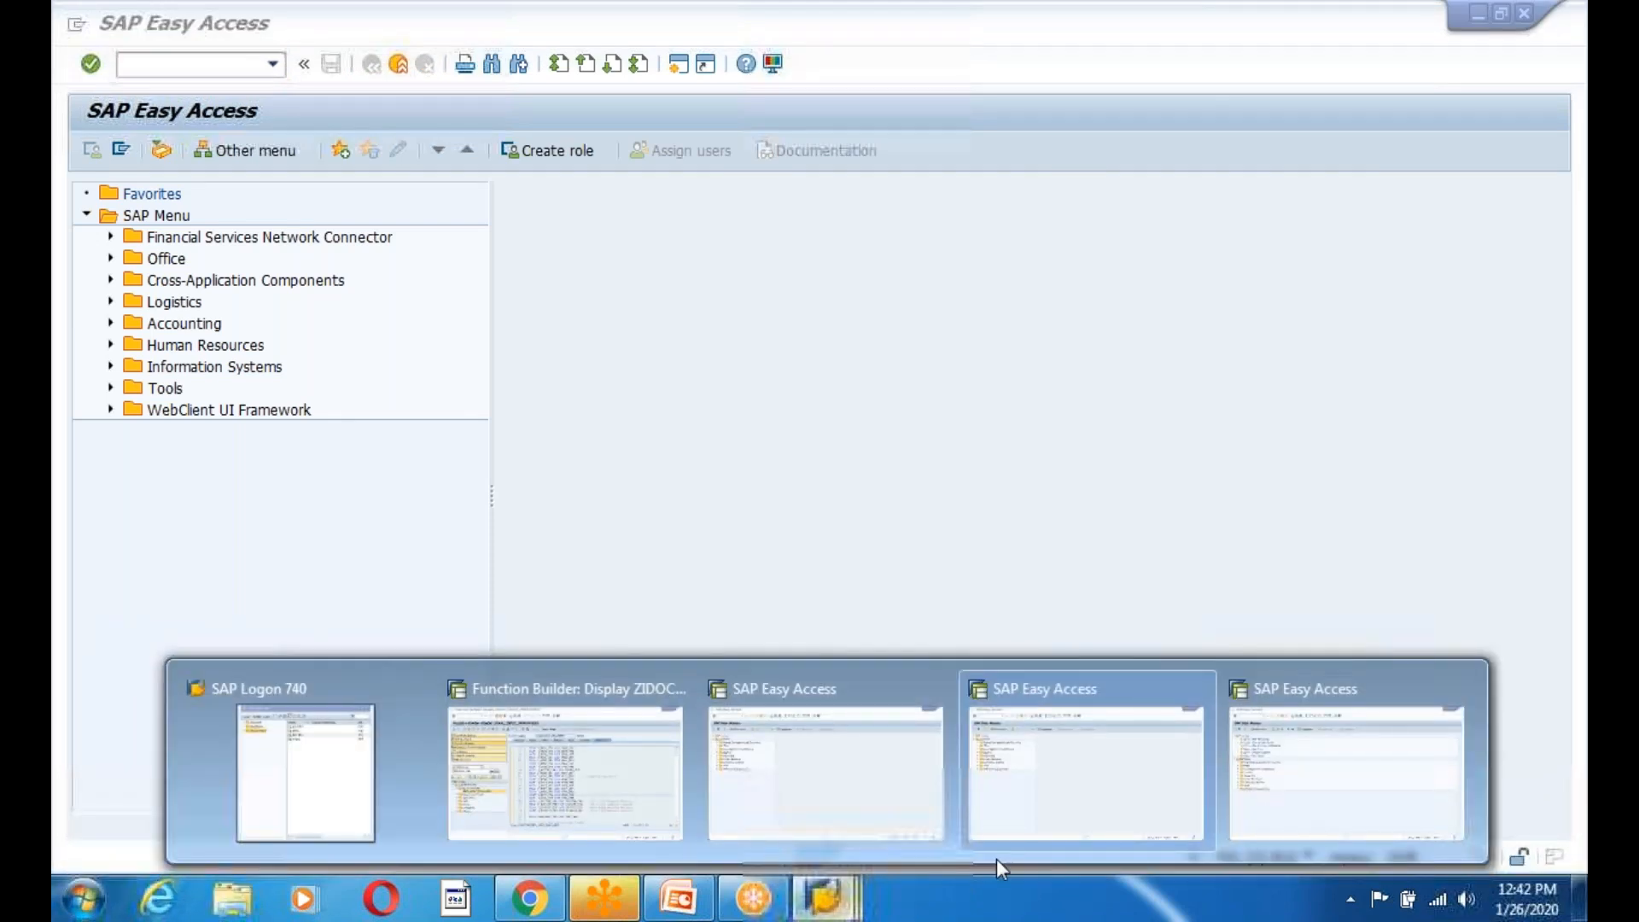
{"action": "left_click", "coordinate": [996, 853]}
Open WE57 in client 800 in change mode and start a new assignment entry.
{"action": "type", "text": "we57"}
{"action": "key", "text": "Return"}
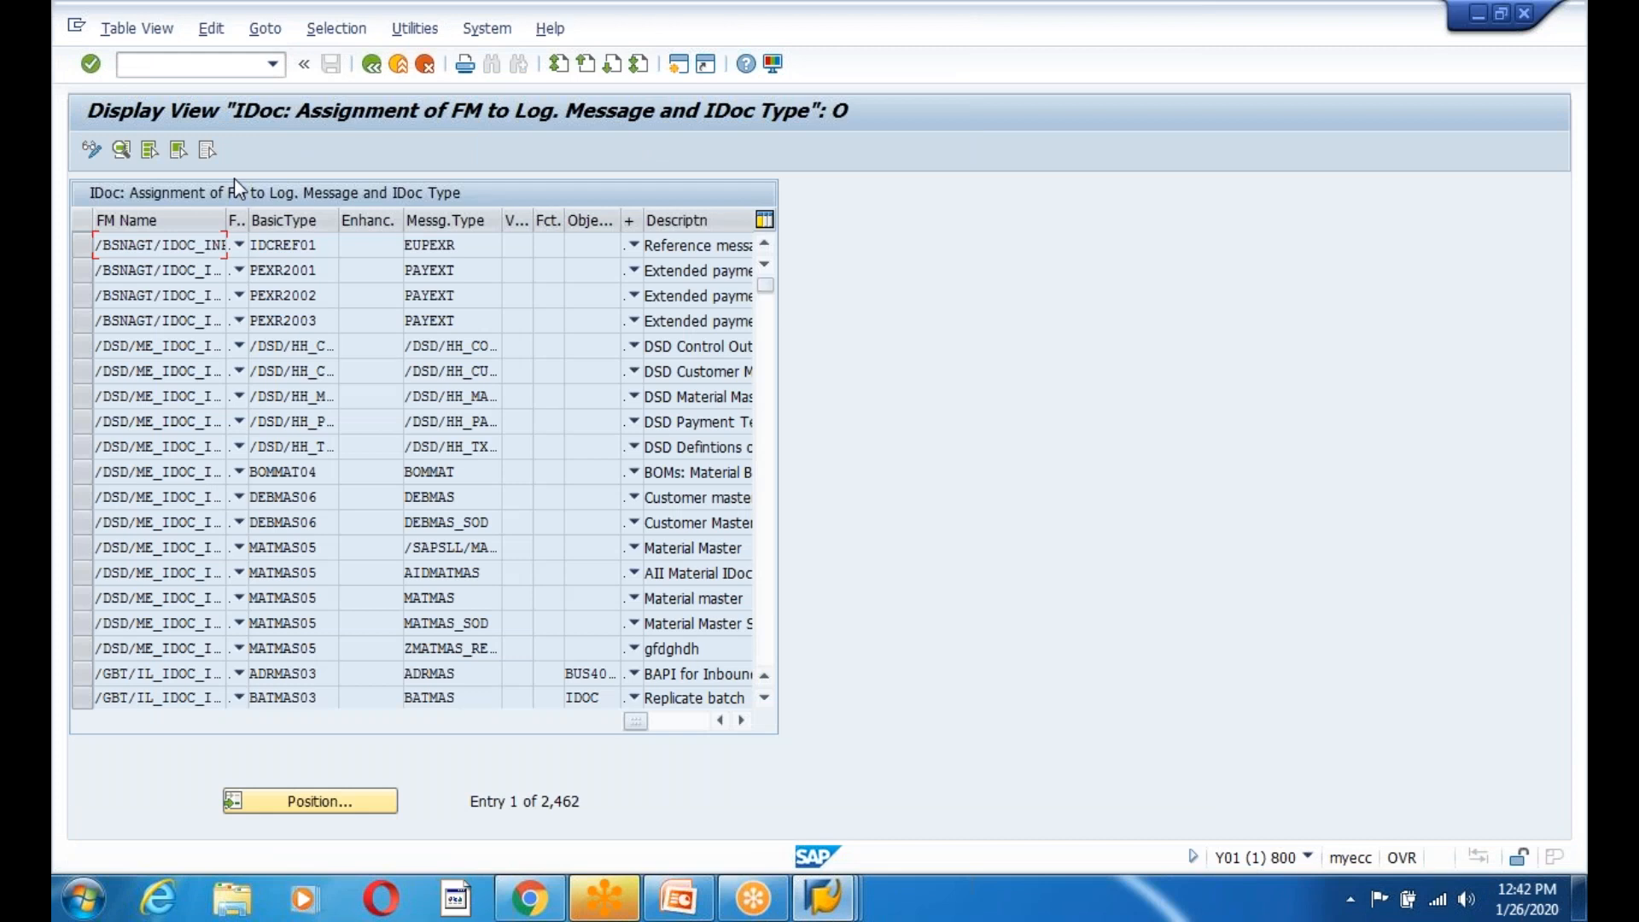
{"action": "left_click", "coordinate": [92, 151]}
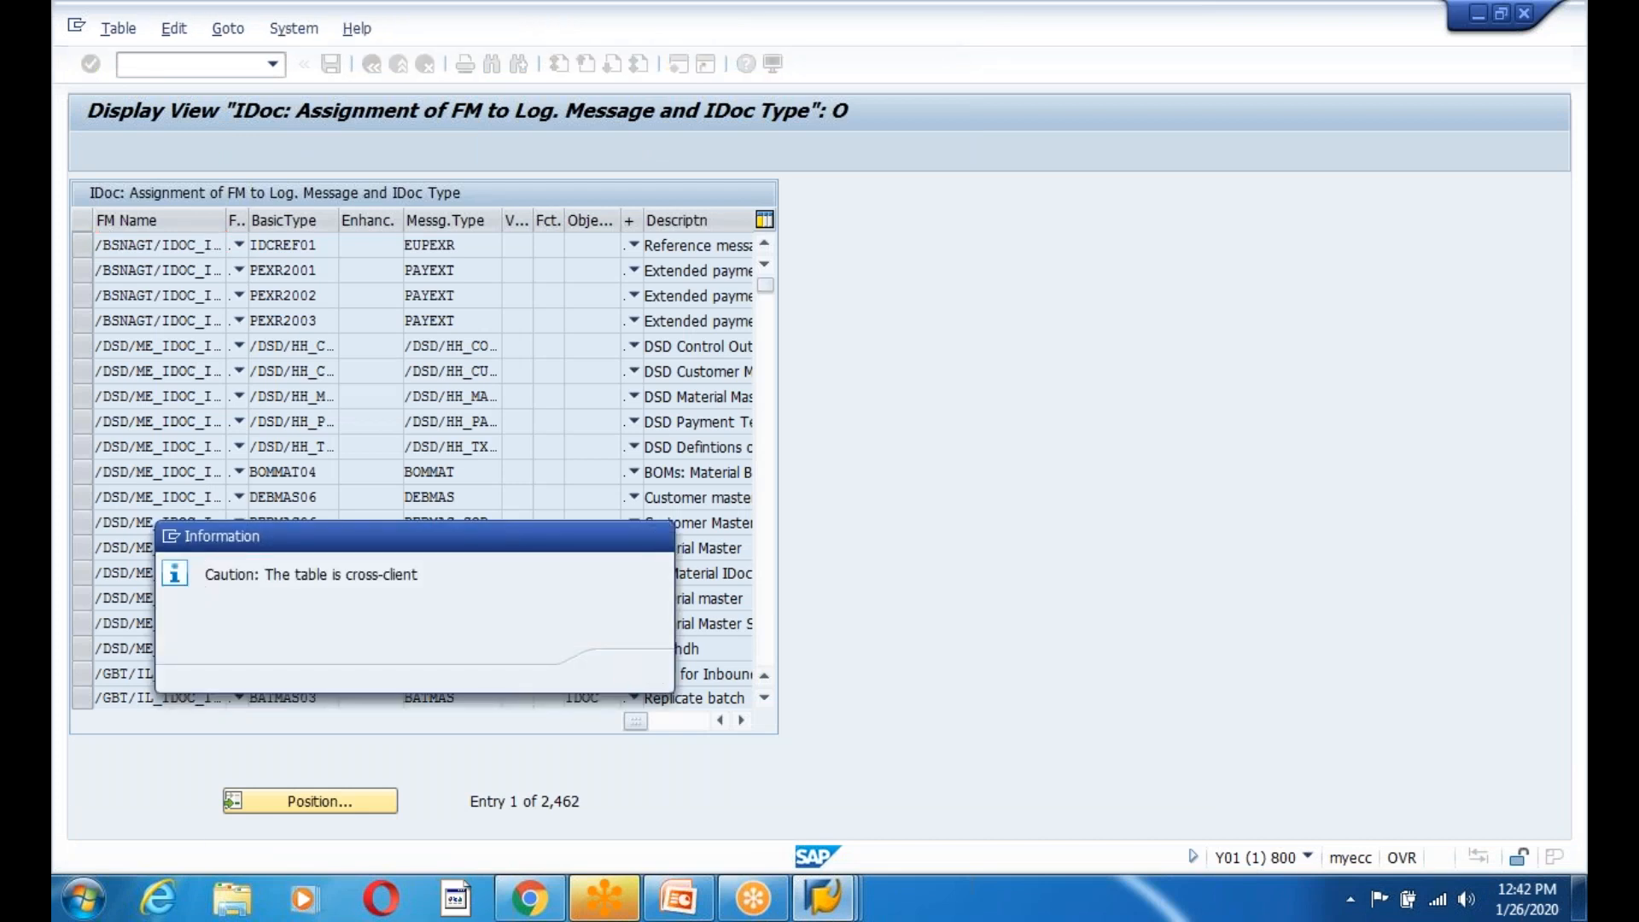
{"action": "key", "text": "Return"}
{"action": "key", "text": "Return"}
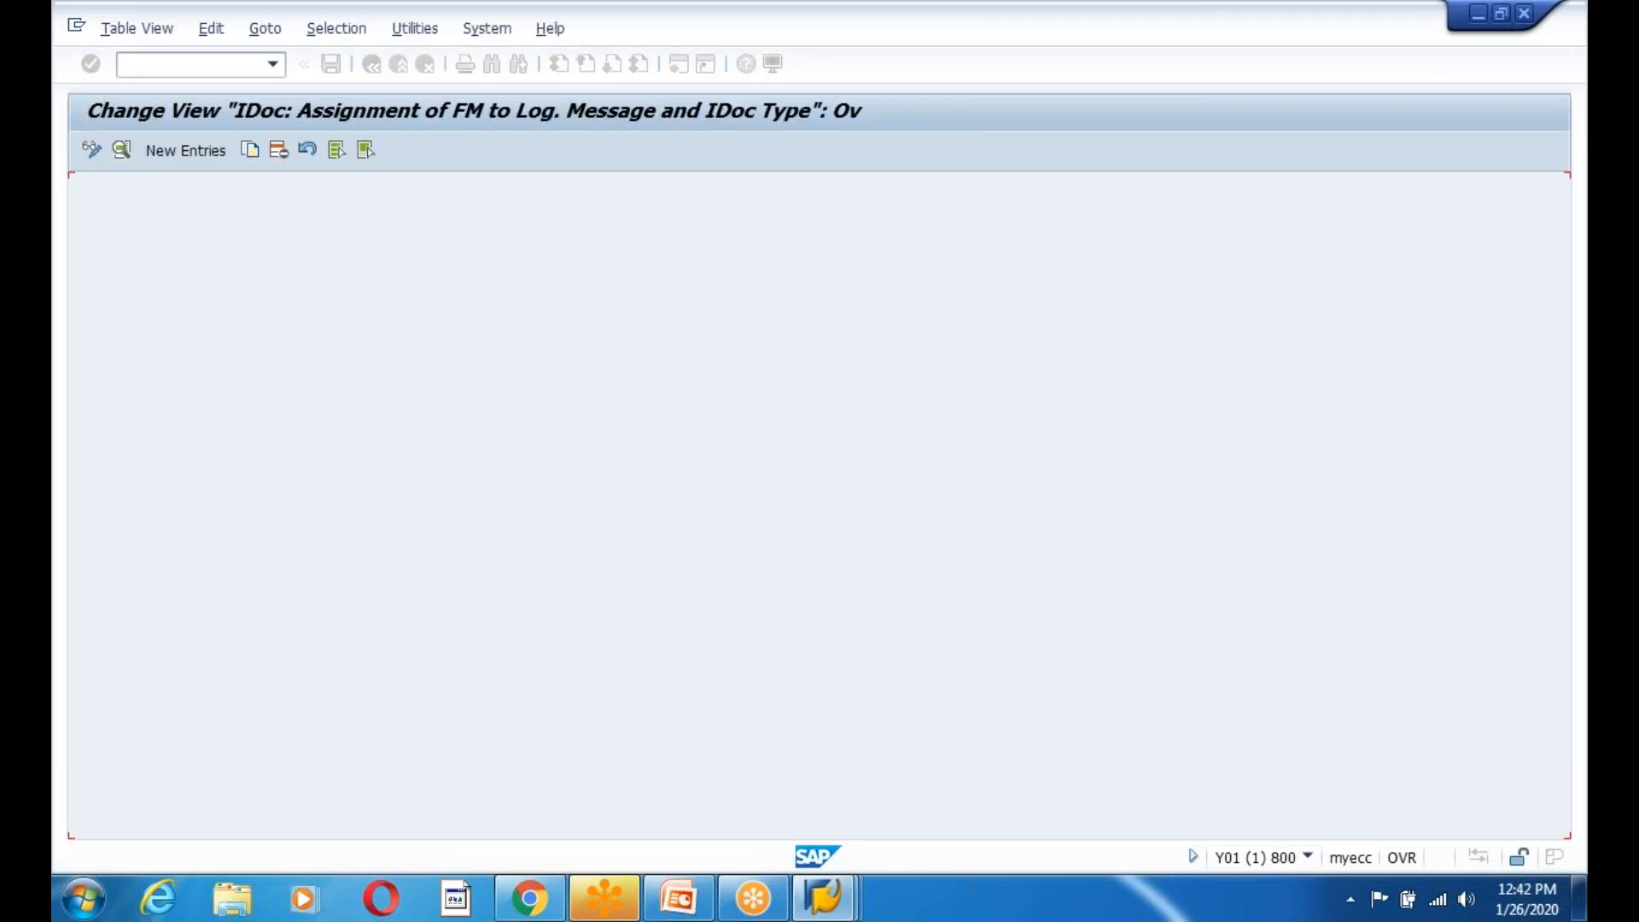
{"action": "left_click", "coordinate": [185, 150]}
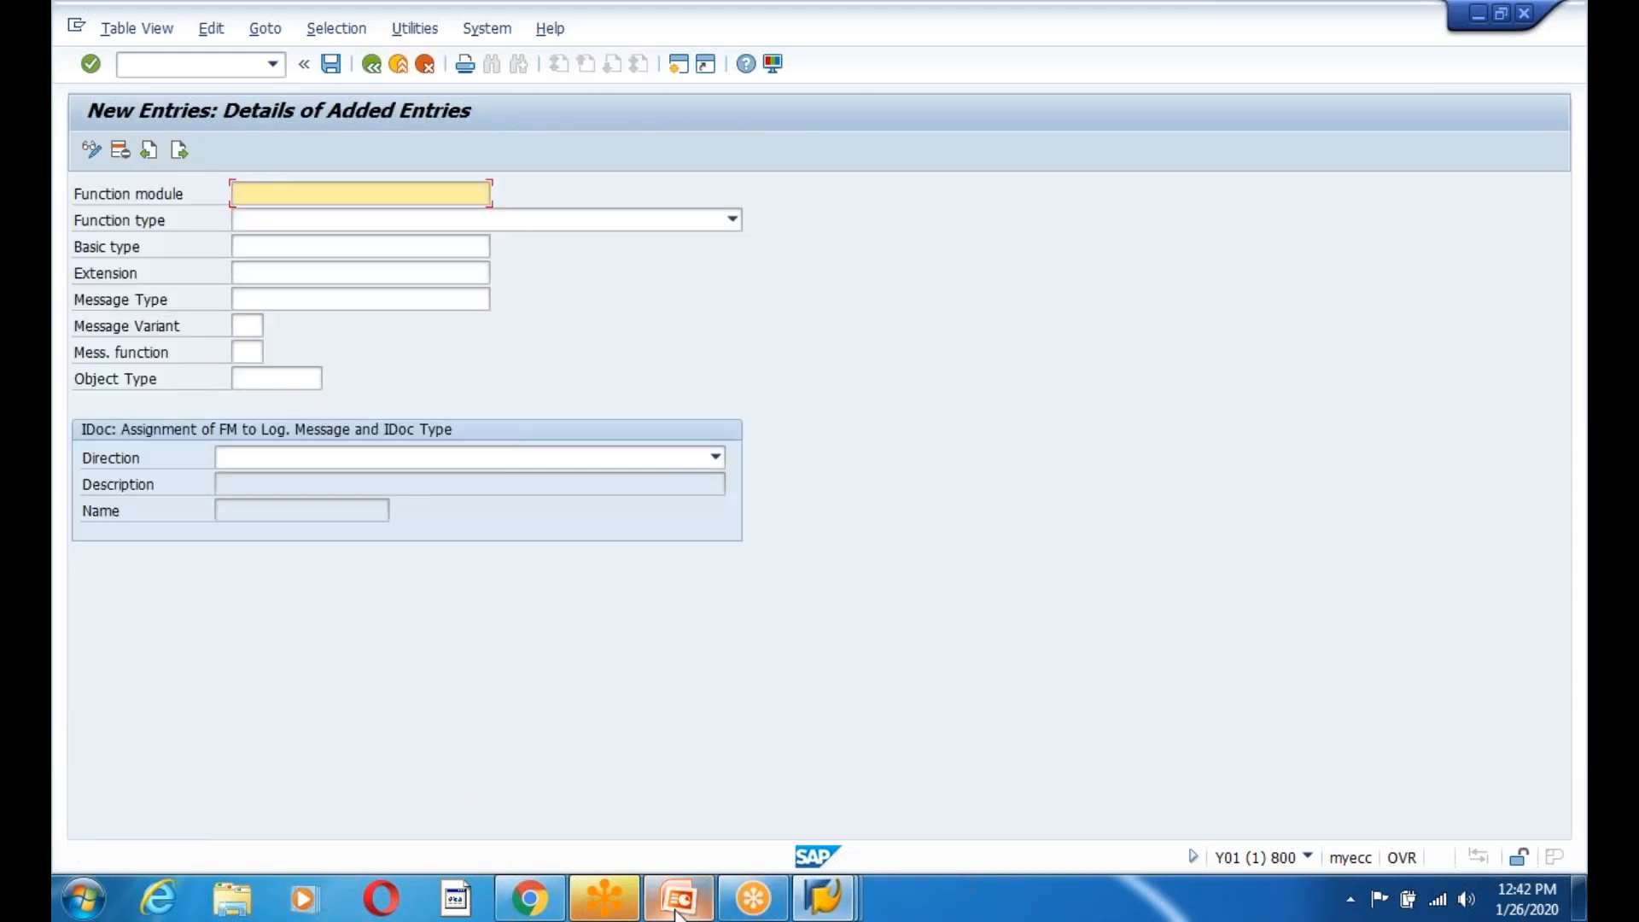
Enter function module ZIDOC_INPUT_EMPLOYEE01 with function type F (function module).
{"action": "left_click", "coordinate": [842, 910]}
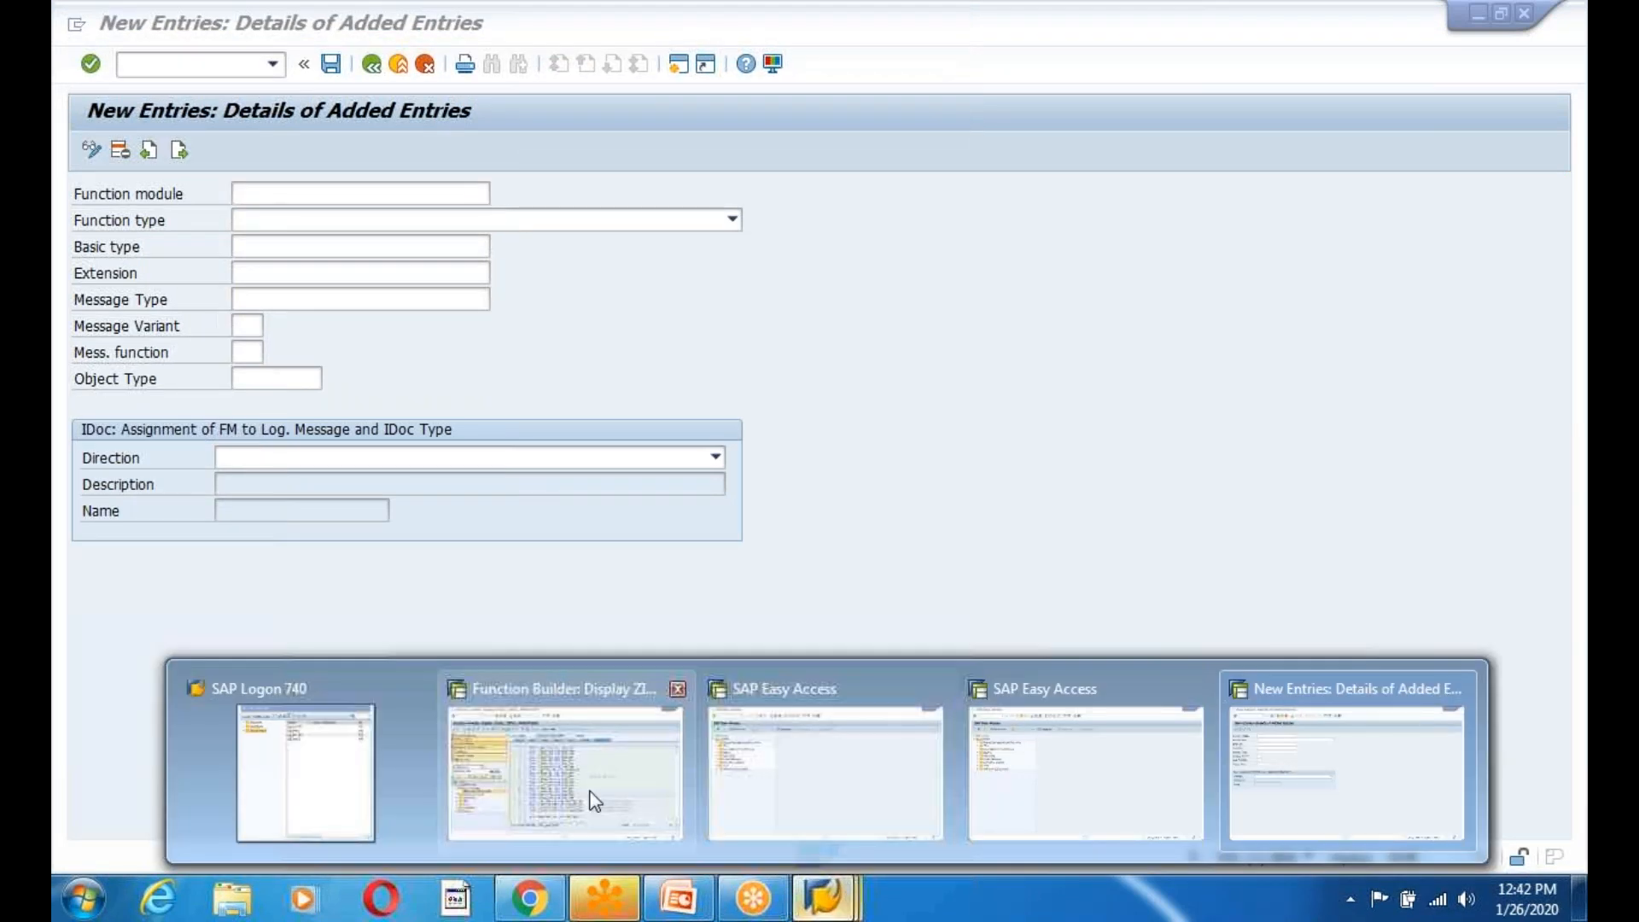
{"action": "left_click", "coordinate": [591, 792]}
{"action": "left_click_drag", "start_coordinate": [818, 190], "coordinate": [627, 191]}
{"action": "key", "text": "ctrl+c"}
{"action": "key", "text": "alt+Tab"}
{"action": "key", "text": "ctrl+v"}
{"action": "left_click", "coordinate": [272, 221]}
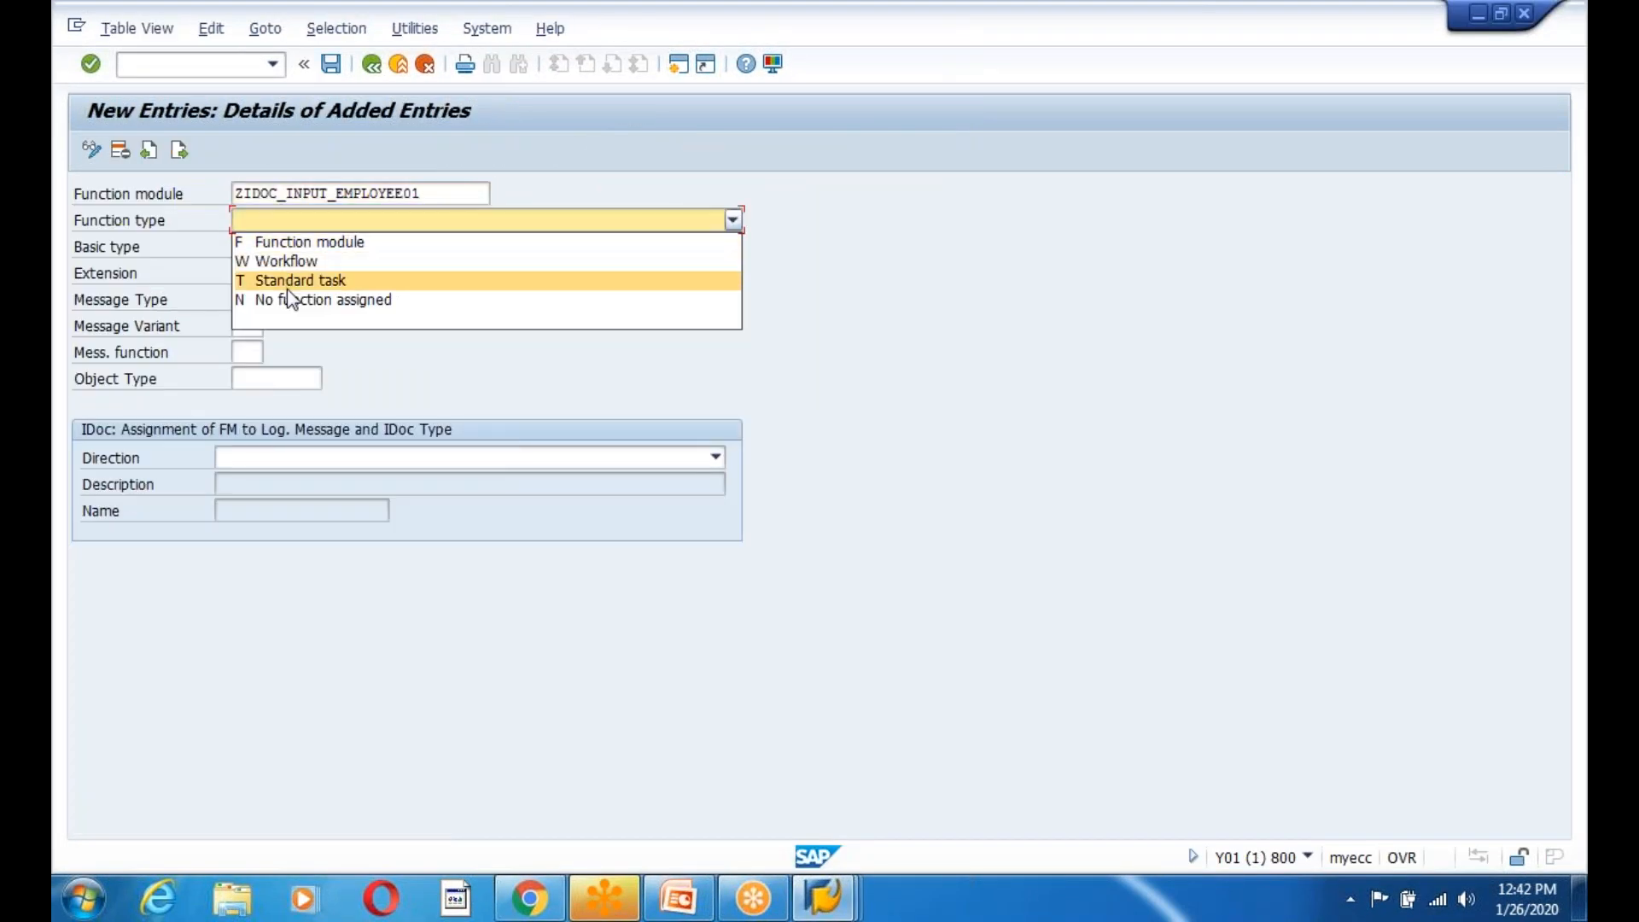
{"action": "left_click", "coordinate": [318, 245]}
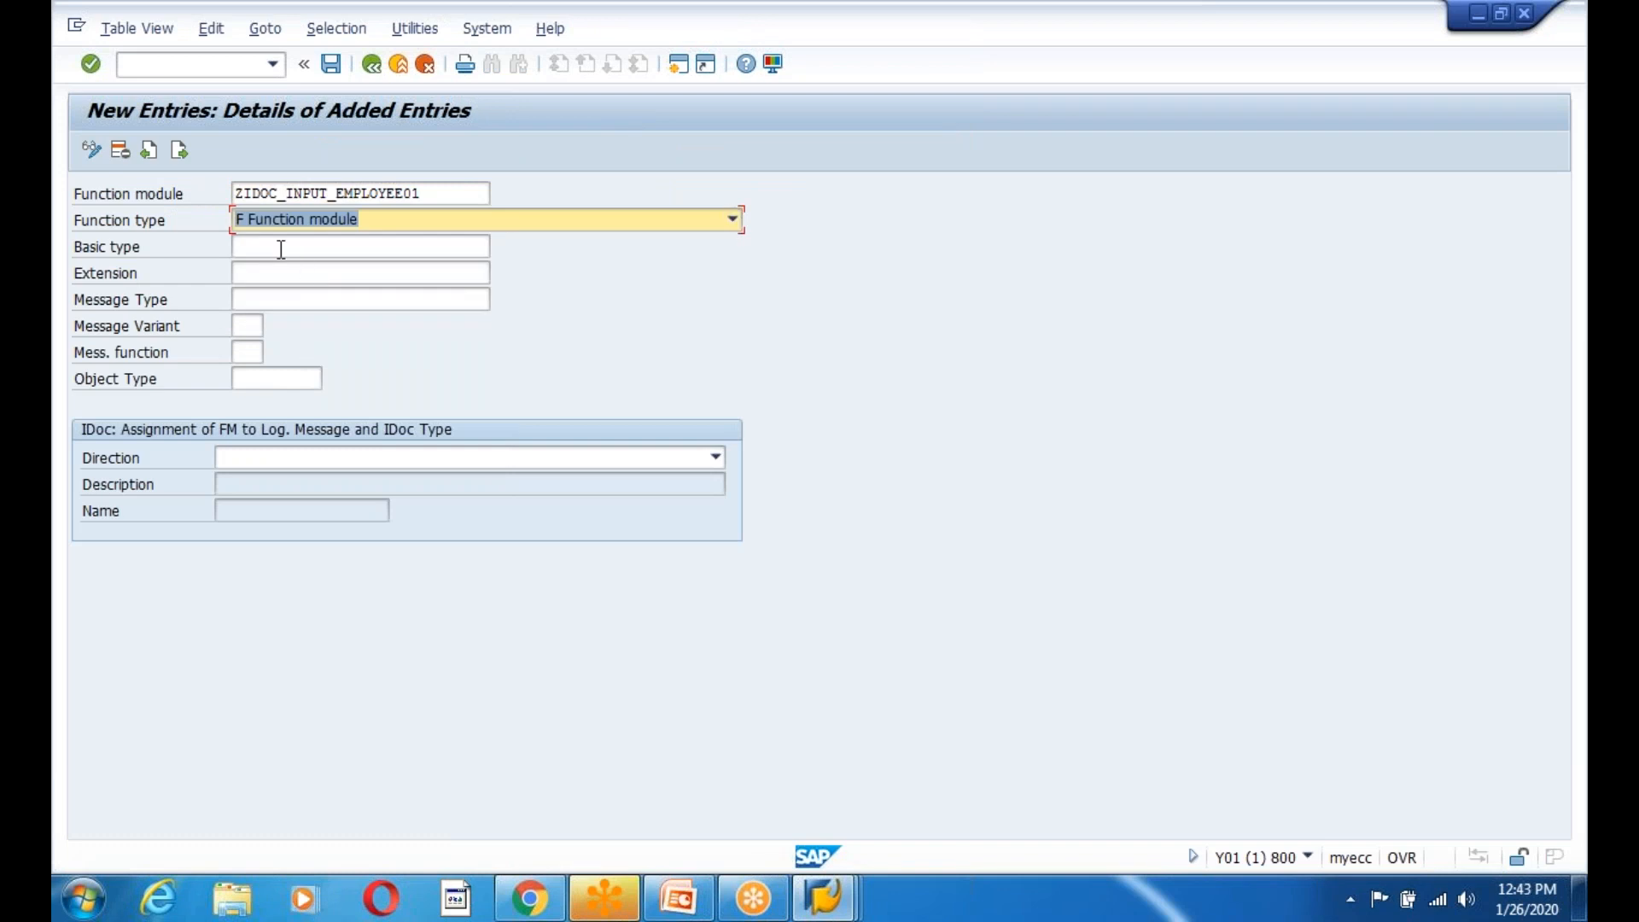
{"action": "left_click", "coordinate": [281, 248]}
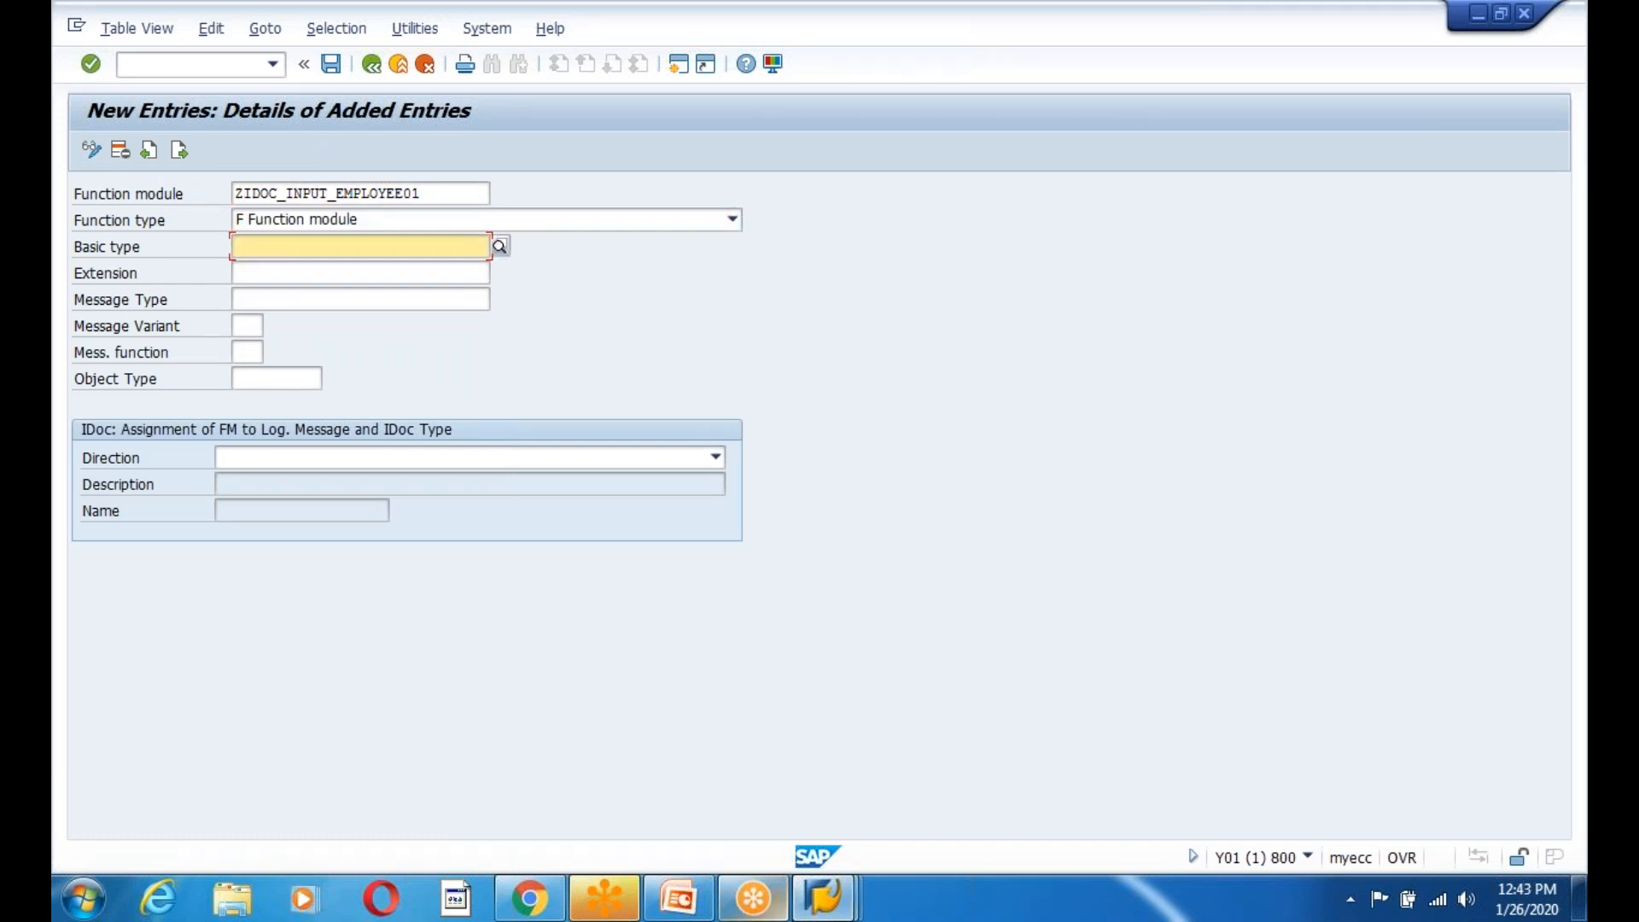
Set the Basic type to ZEDG9EMPLOYEE01, copied from the CUSTOM IDOC slide.
{"action": "left_click", "coordinate": [688, 910]}
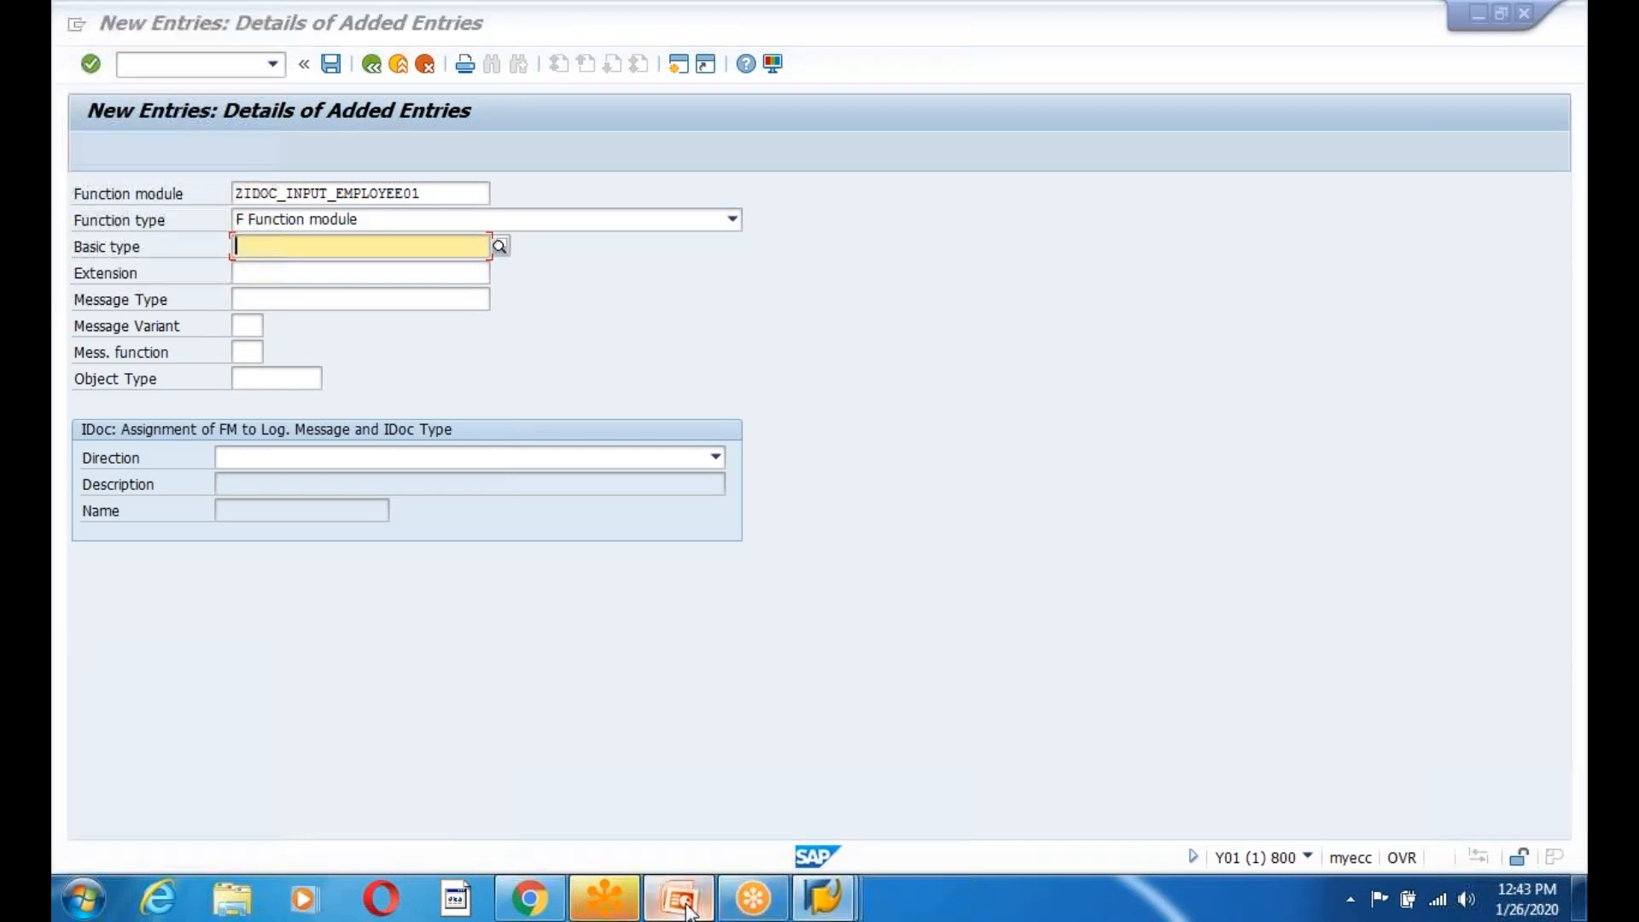
{"action": "left_click", "coordinate": [688, 910]}
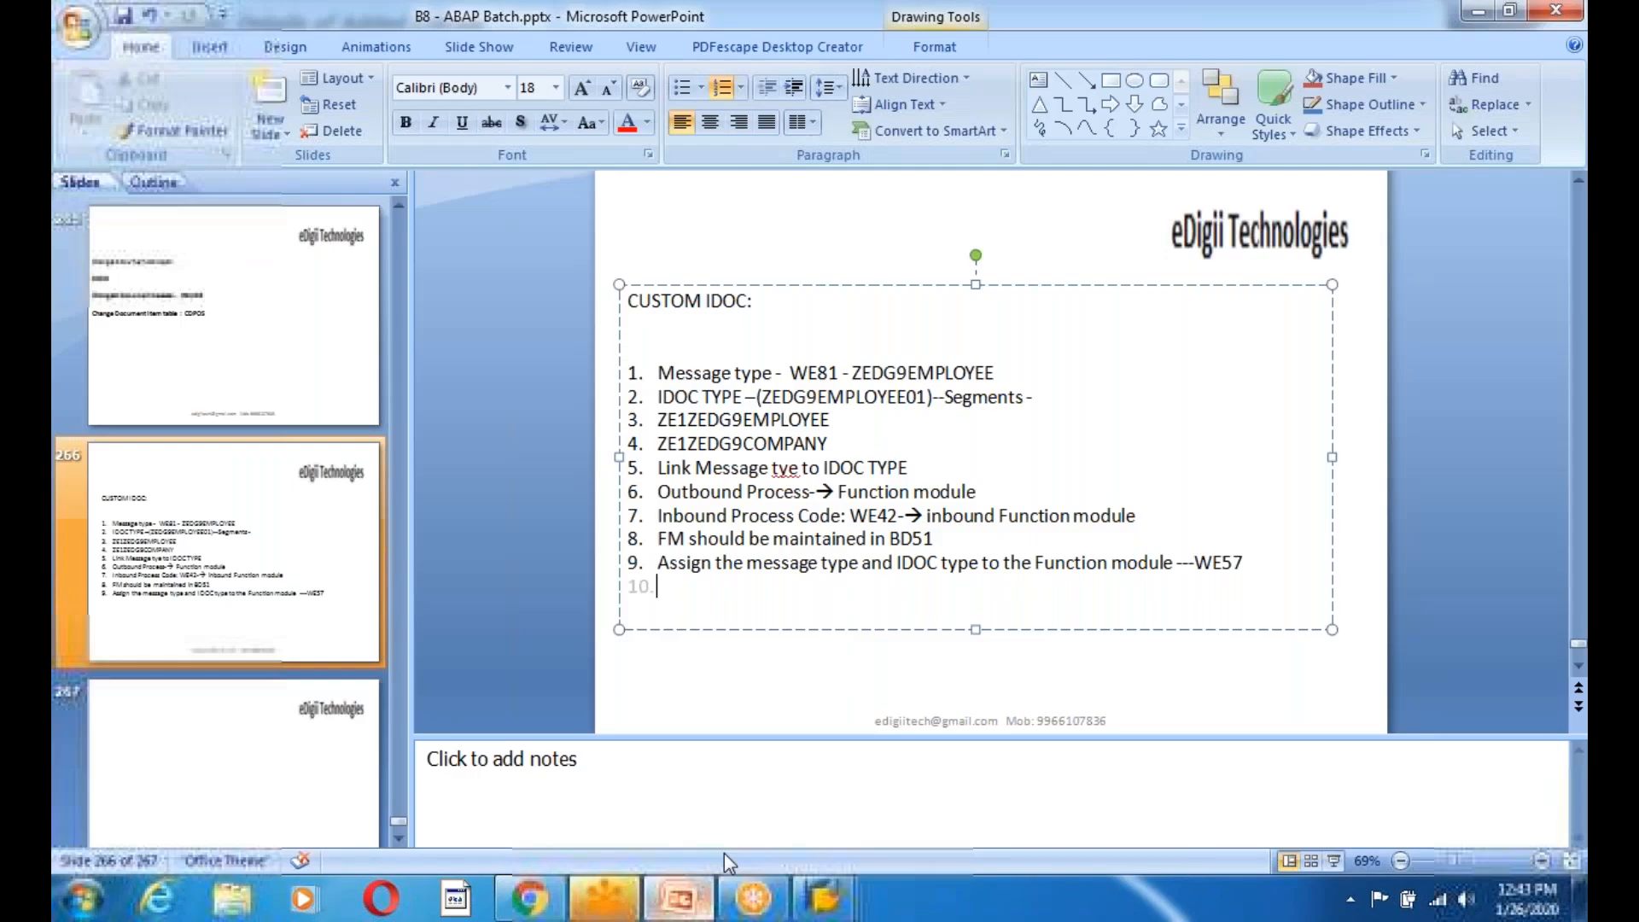
{"action": "double_click", "coordinate": [843, 397]}
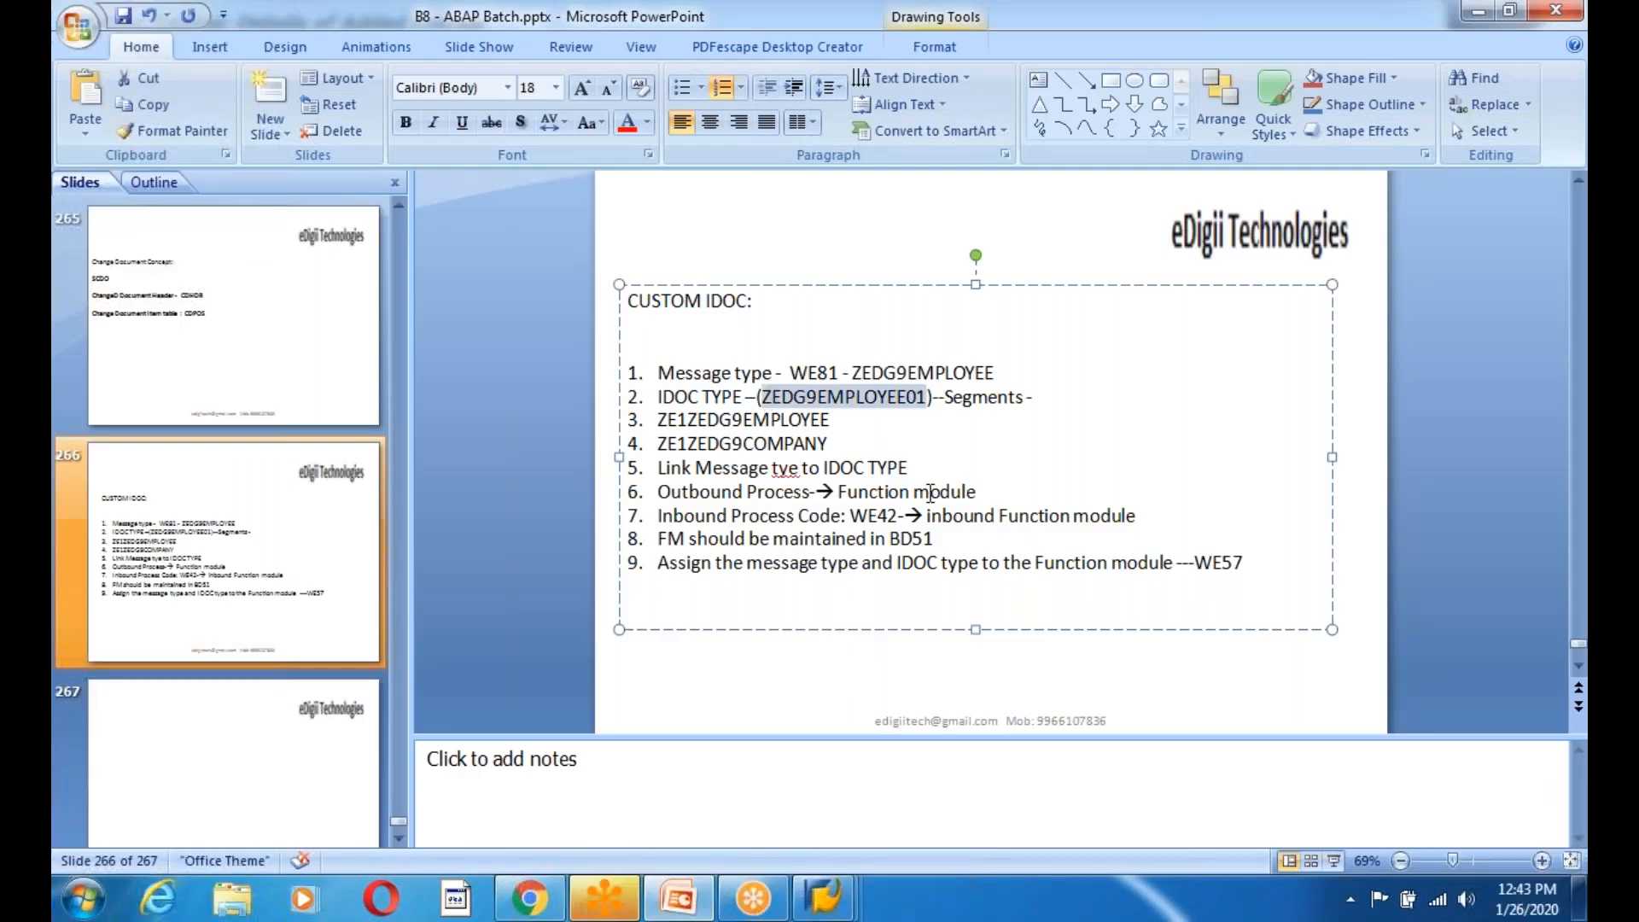
{"action": "key", "text": "alt+Tab"}
{"action": "key", "text": "ctrl+v"}
{"action": "key", "text": "Tab"}
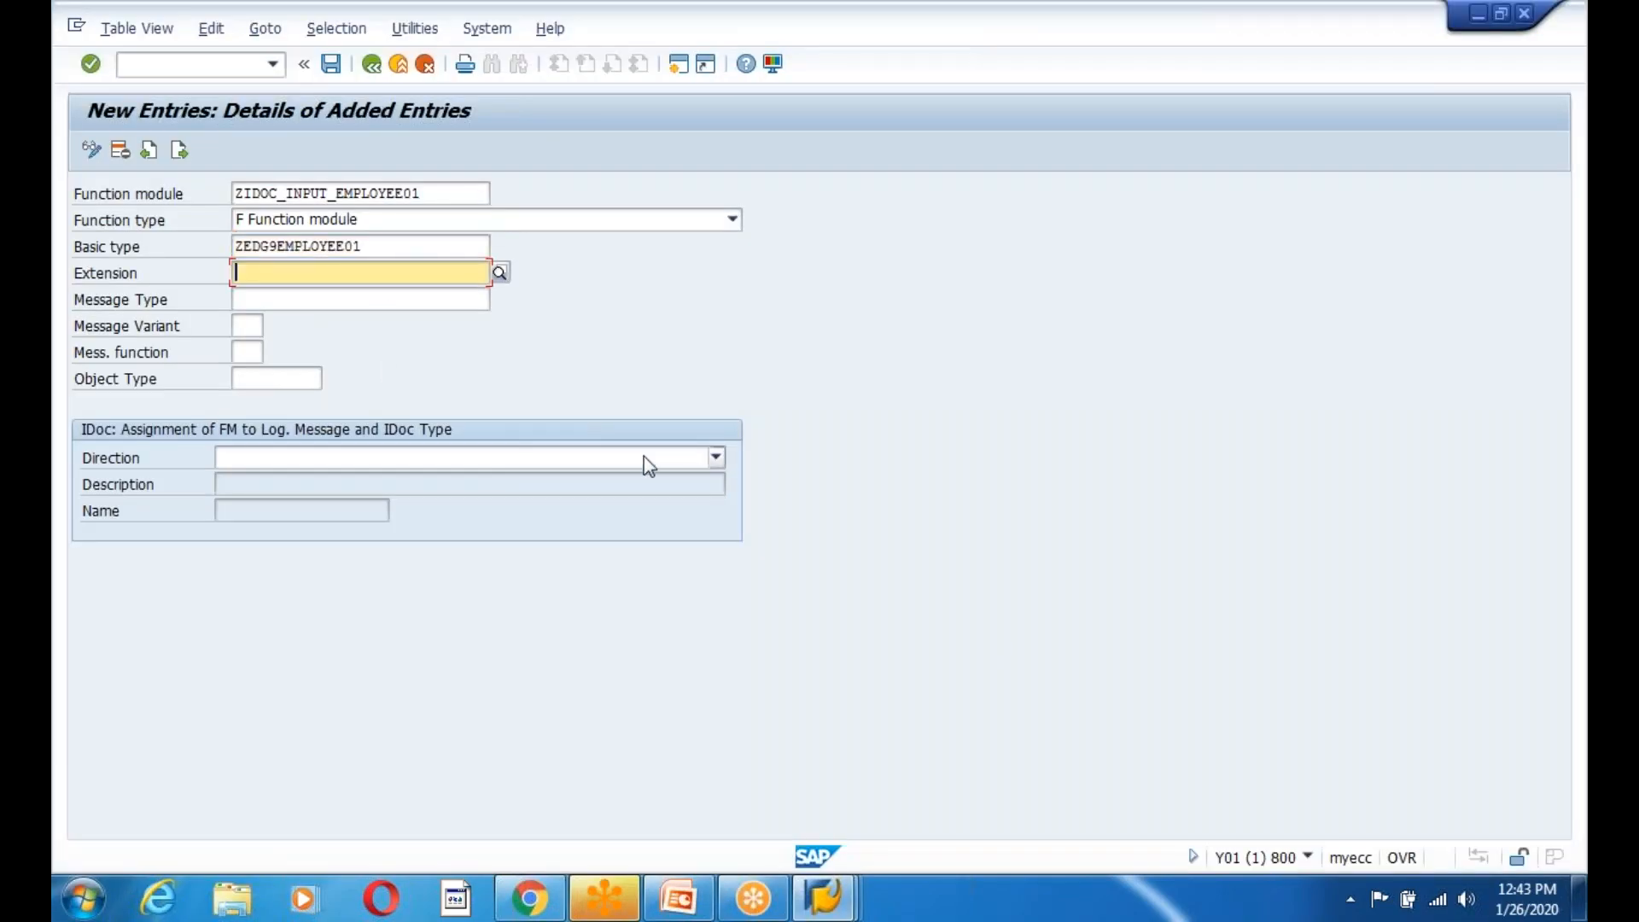
{"action": "key", "text": "alt+Tab"}
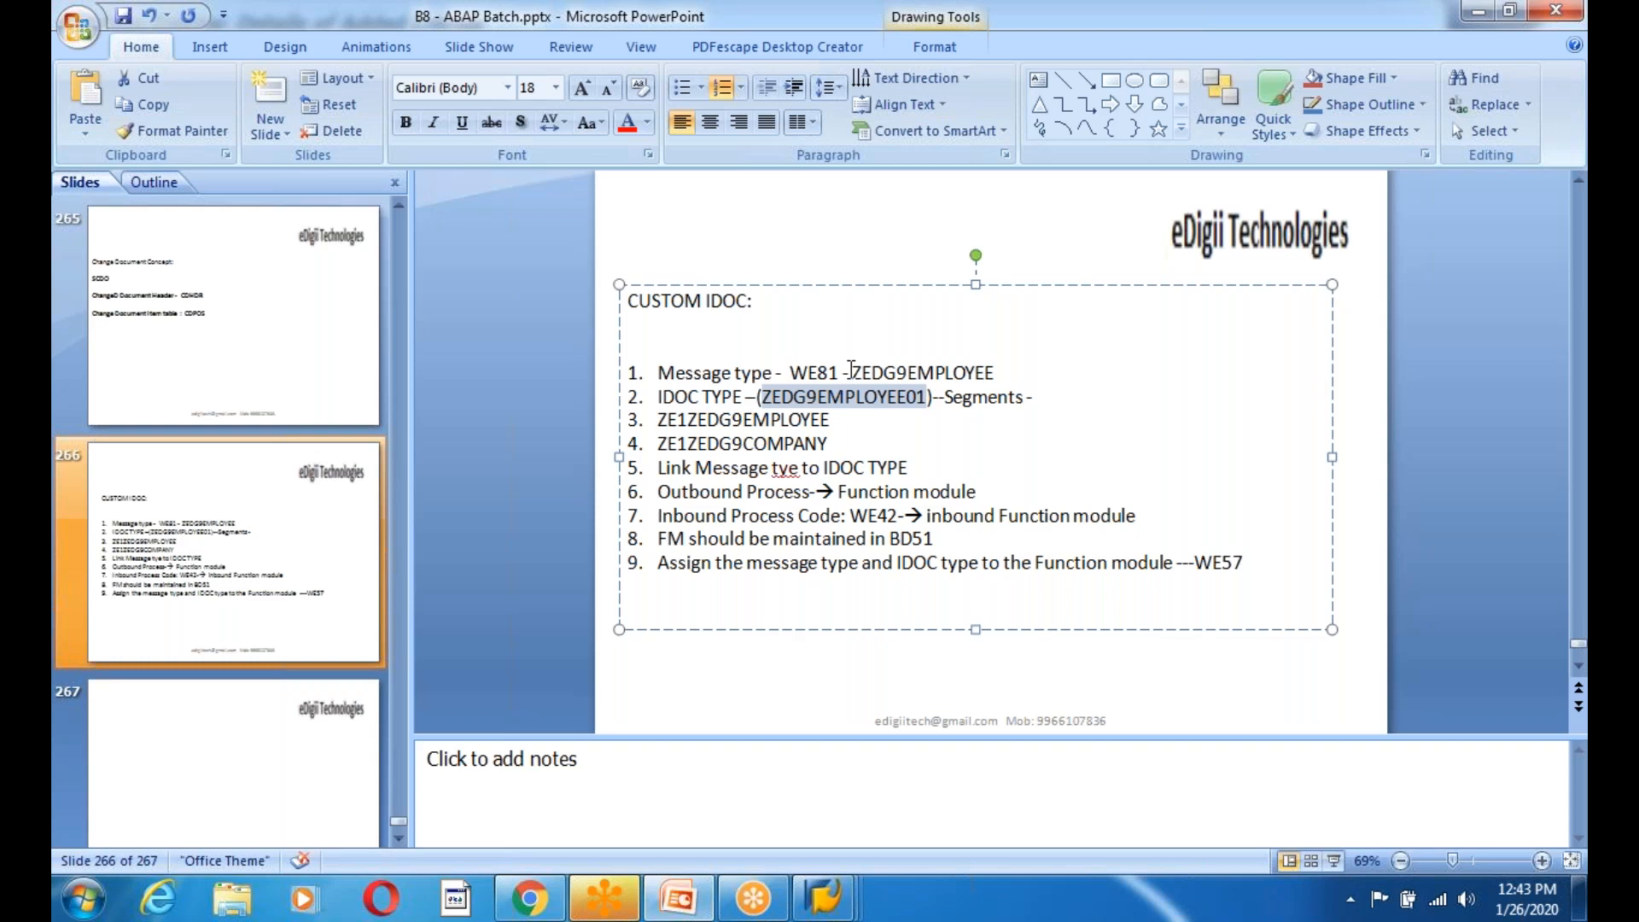
{"action": "key", "text": "alt+Tab"}
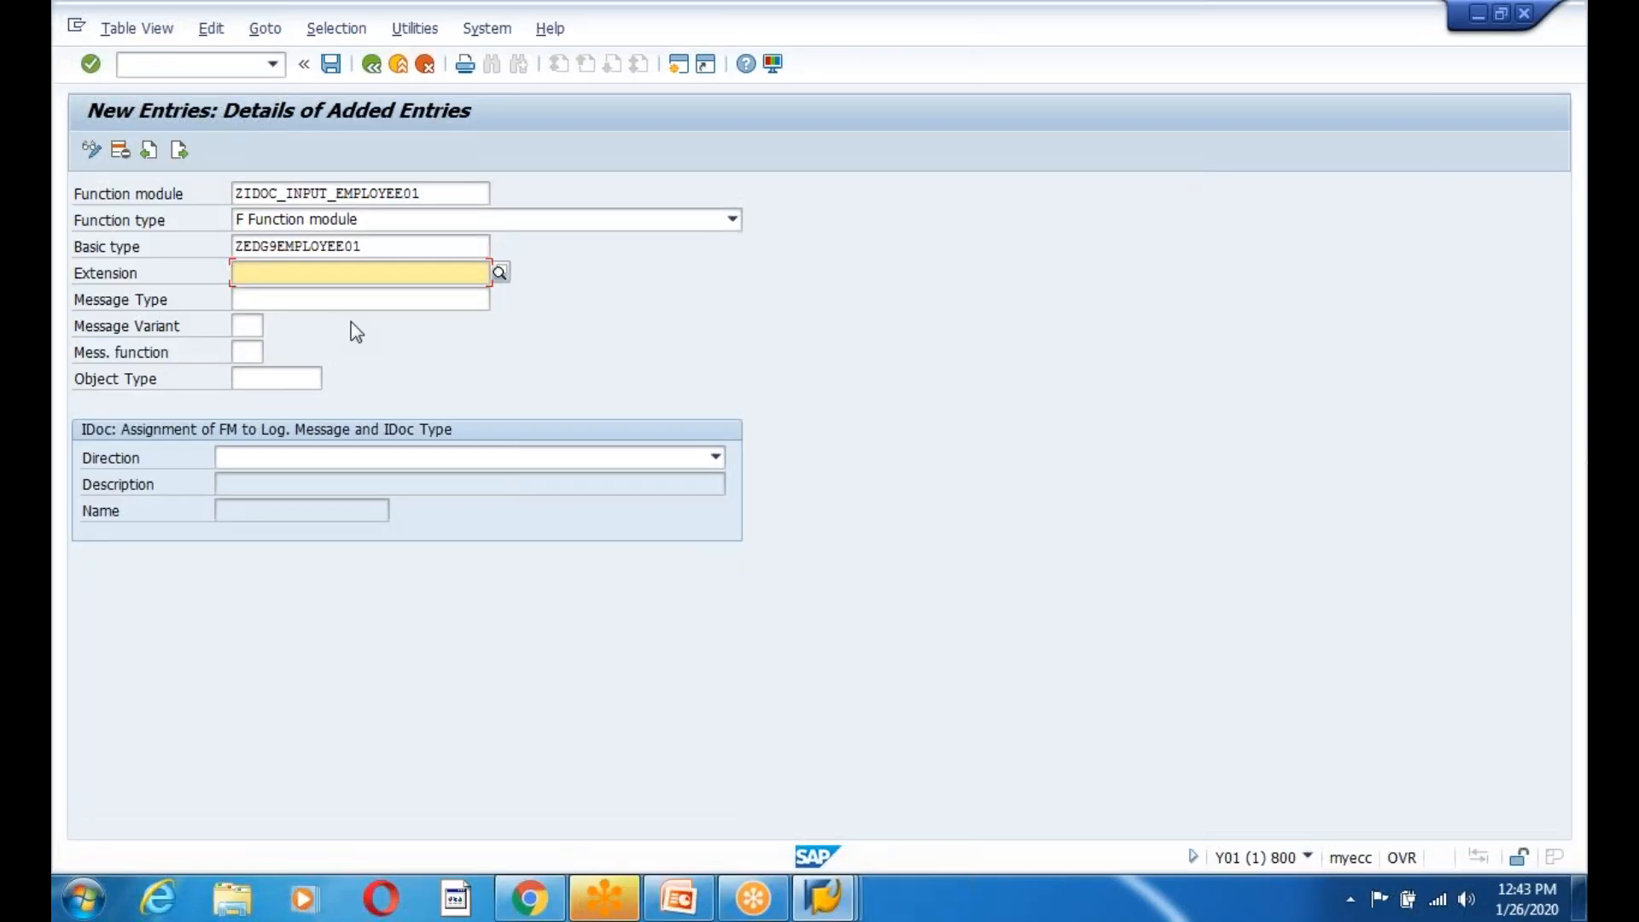
Set Message Type ZEDG9EMPLOYEE and Direction 2 Inbound.
{"action": "left_click", "coordinate": [280, 299]}
{"action": "key", "text": "alt+Tab"}
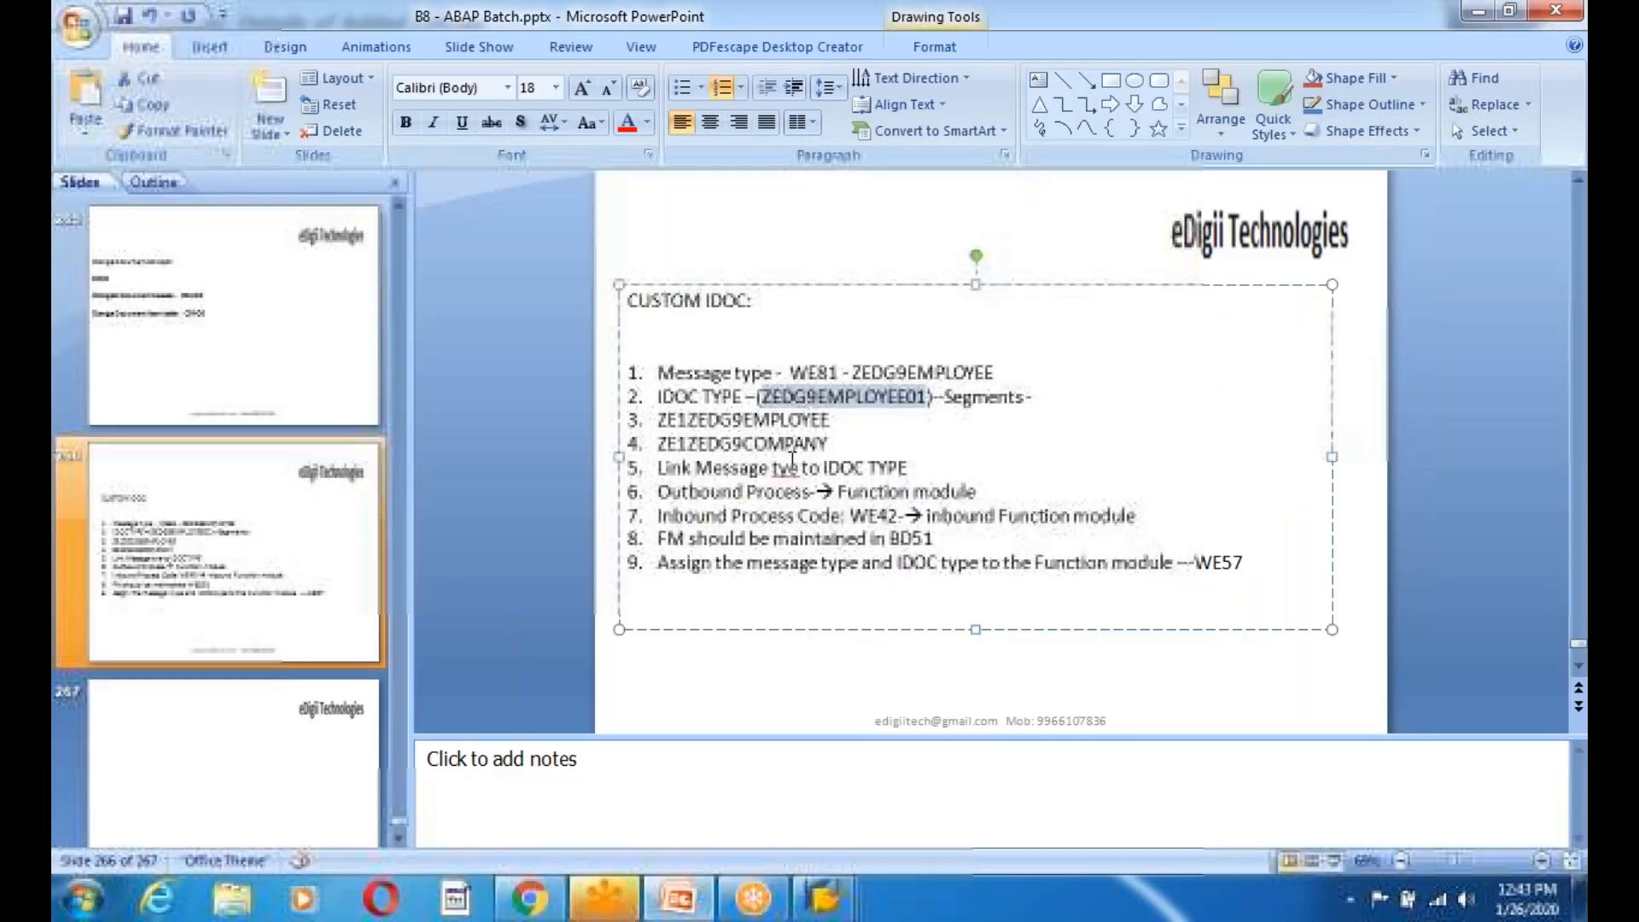
{"action": "left_click_drag", "start_coordinate": [851, 373], "coordinate": [1037, 374]}
{"action": "key", "text": "alt+Tab"}
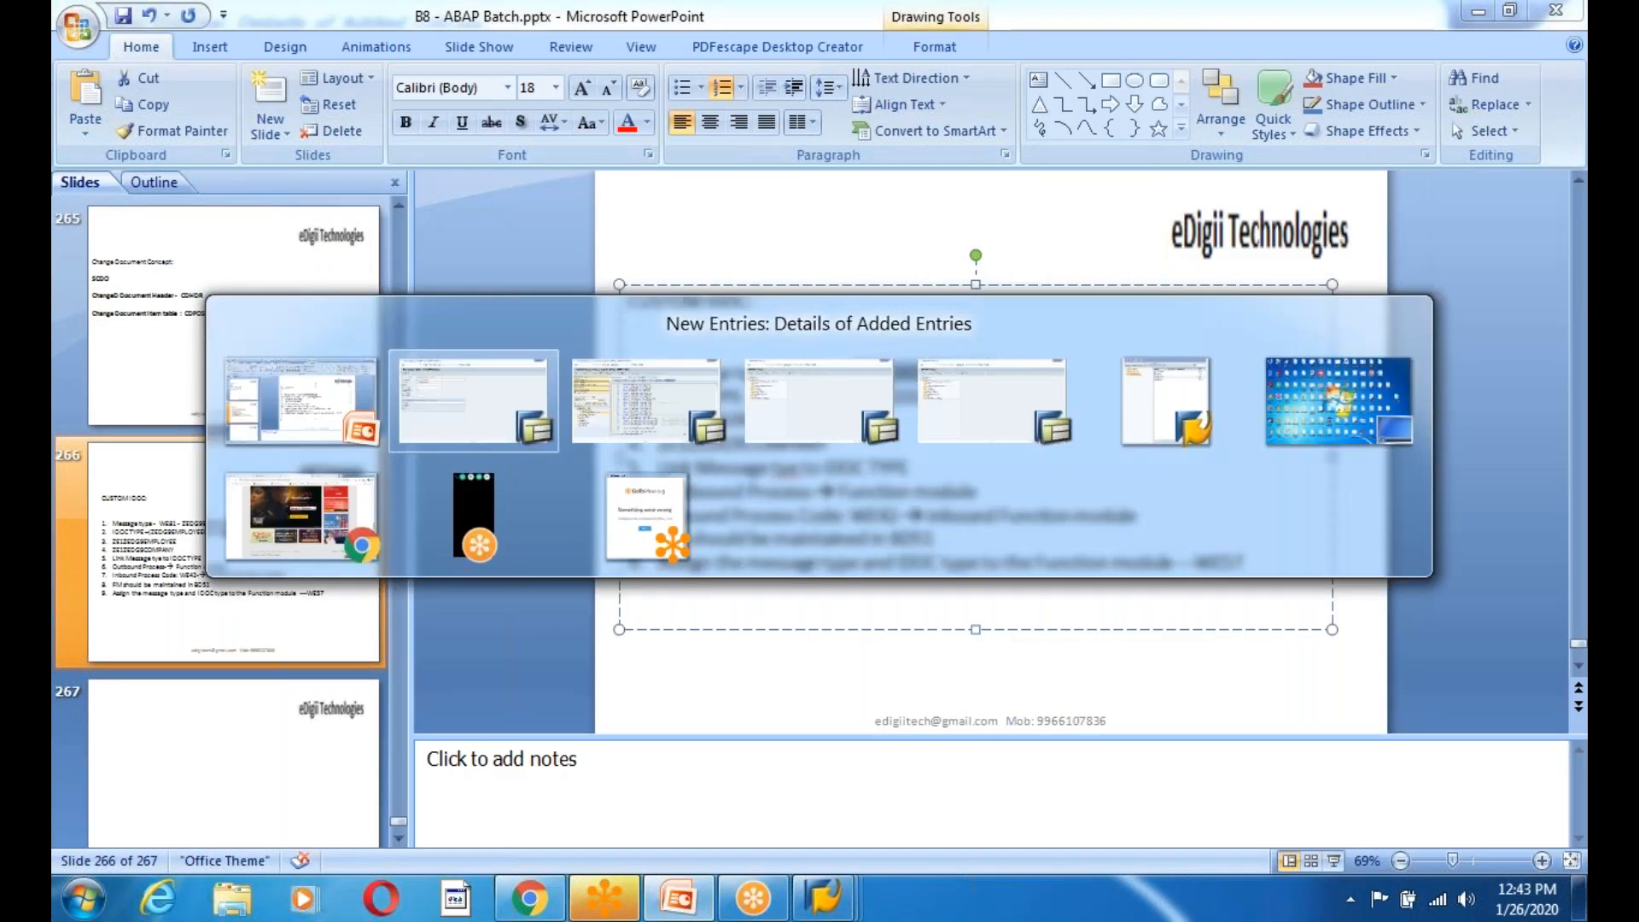
{"action": "key", "text": "ctrl+v"}
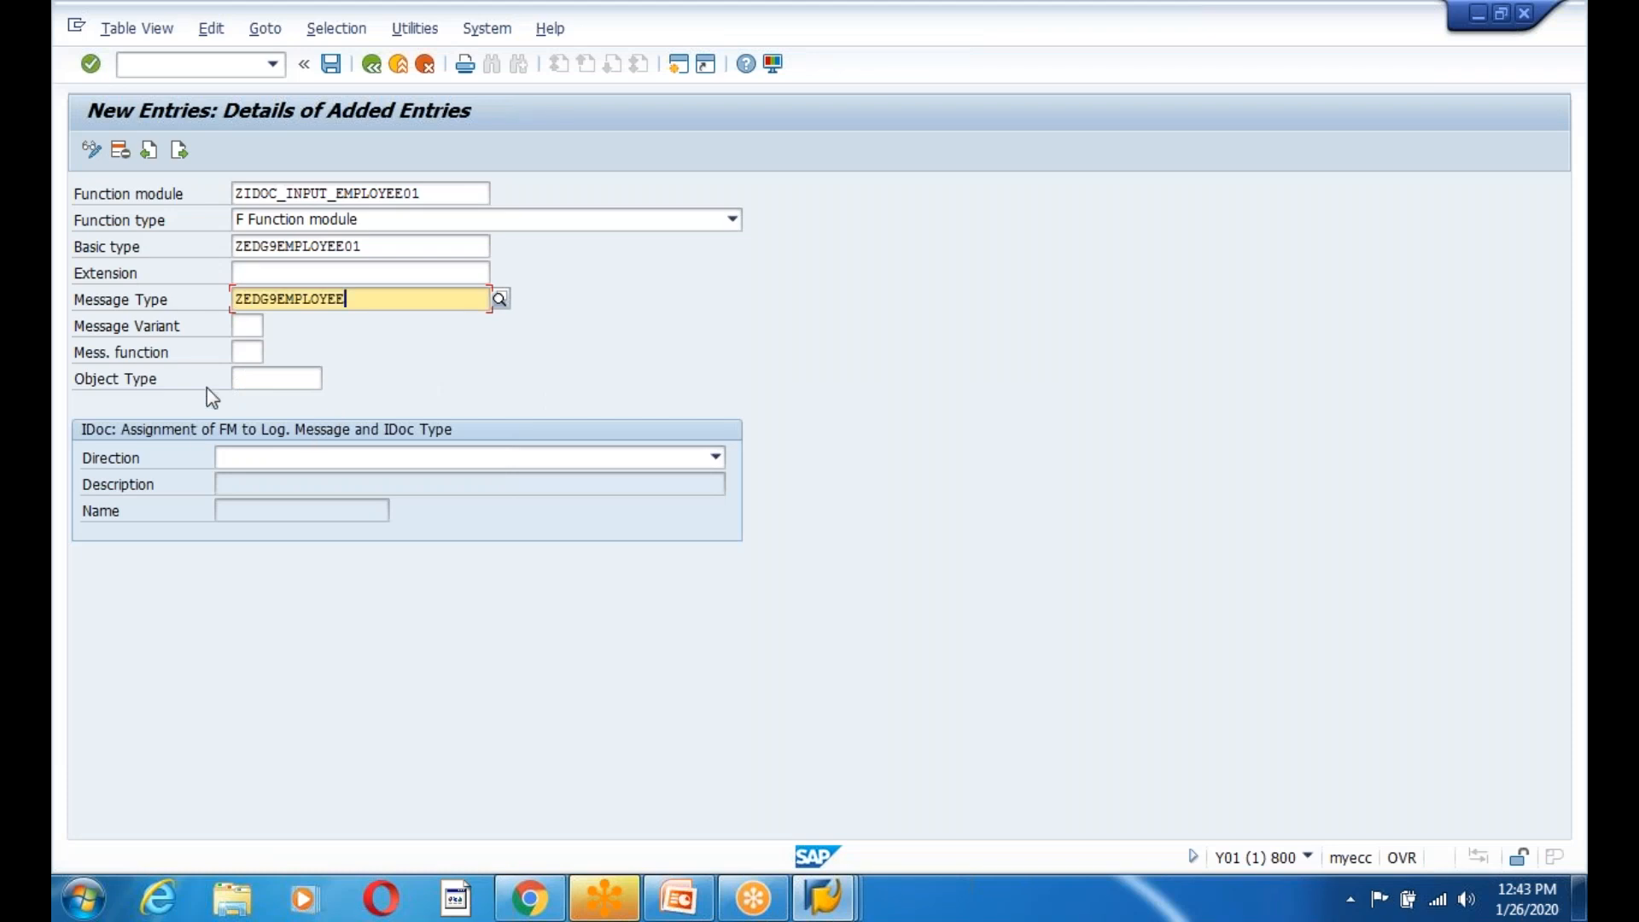
{"action": "left_click", "coordinate": [287, 465]}
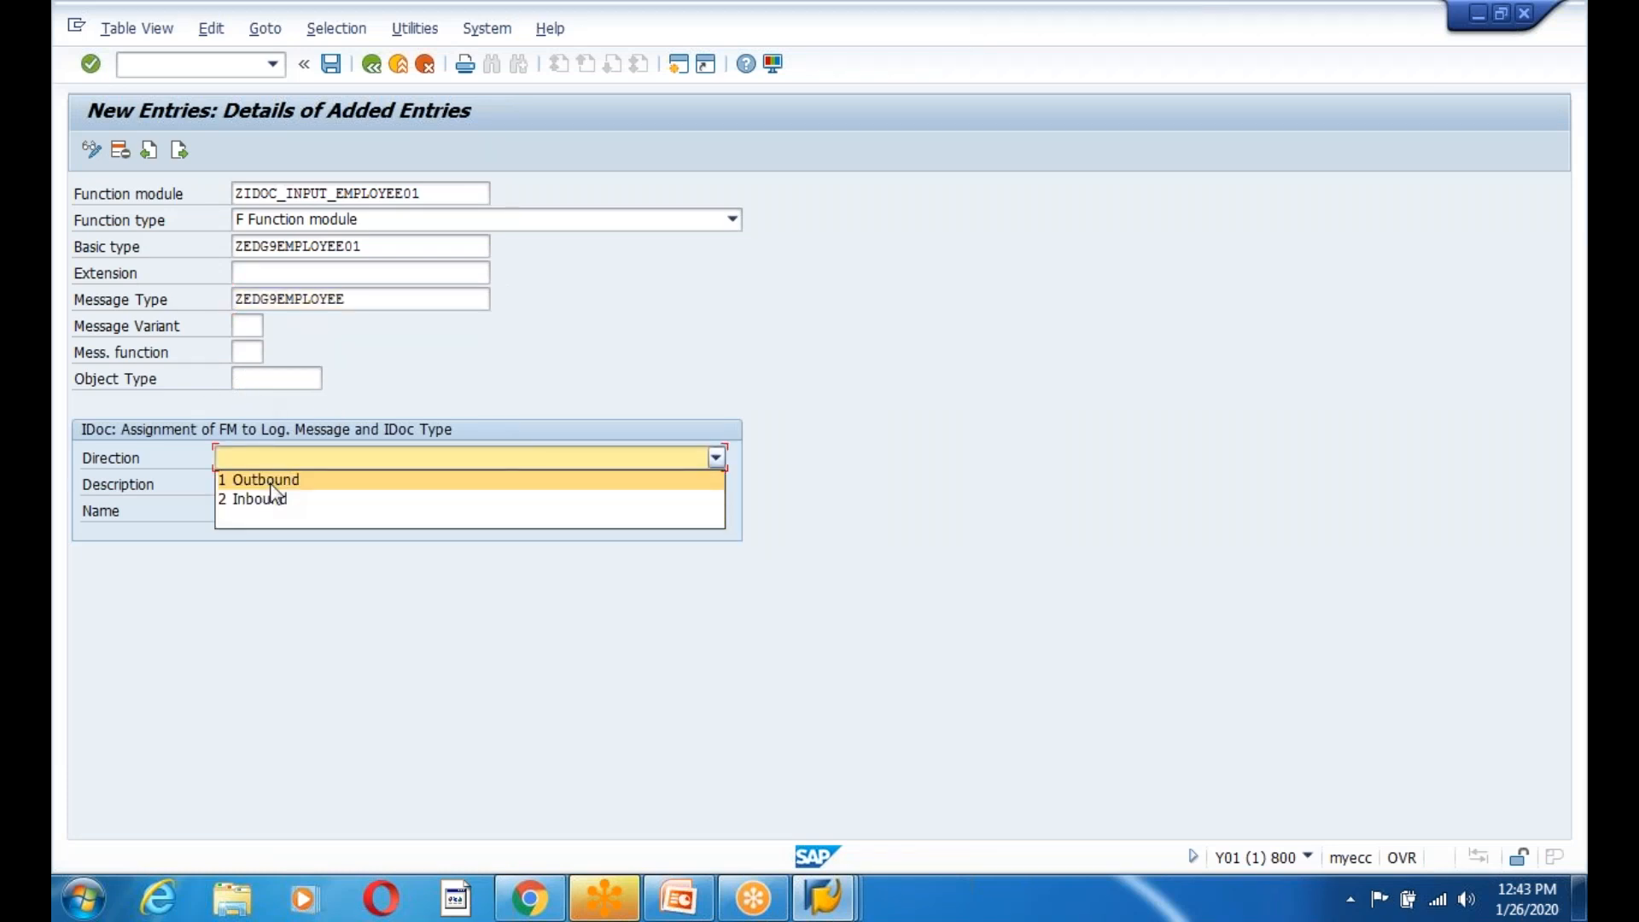
{"action": "left_click", "coordinate": [258, 504]}
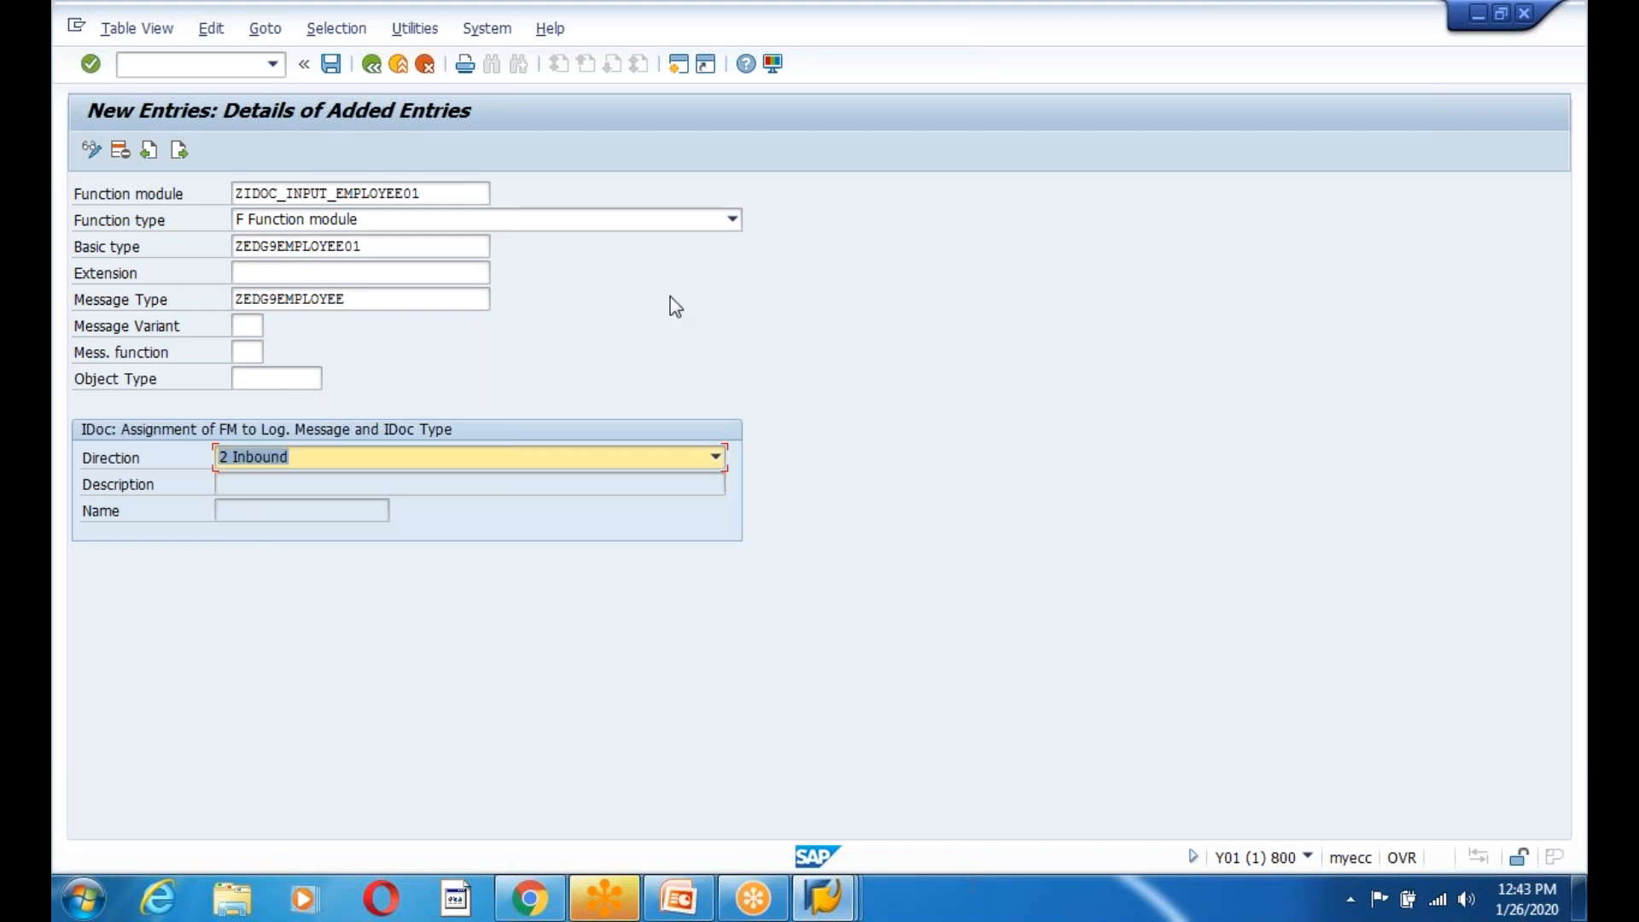
Save the assignment to the workbench request and go back to Easy Access.
{"action": "left_click", "coordinate": [331, 64]}
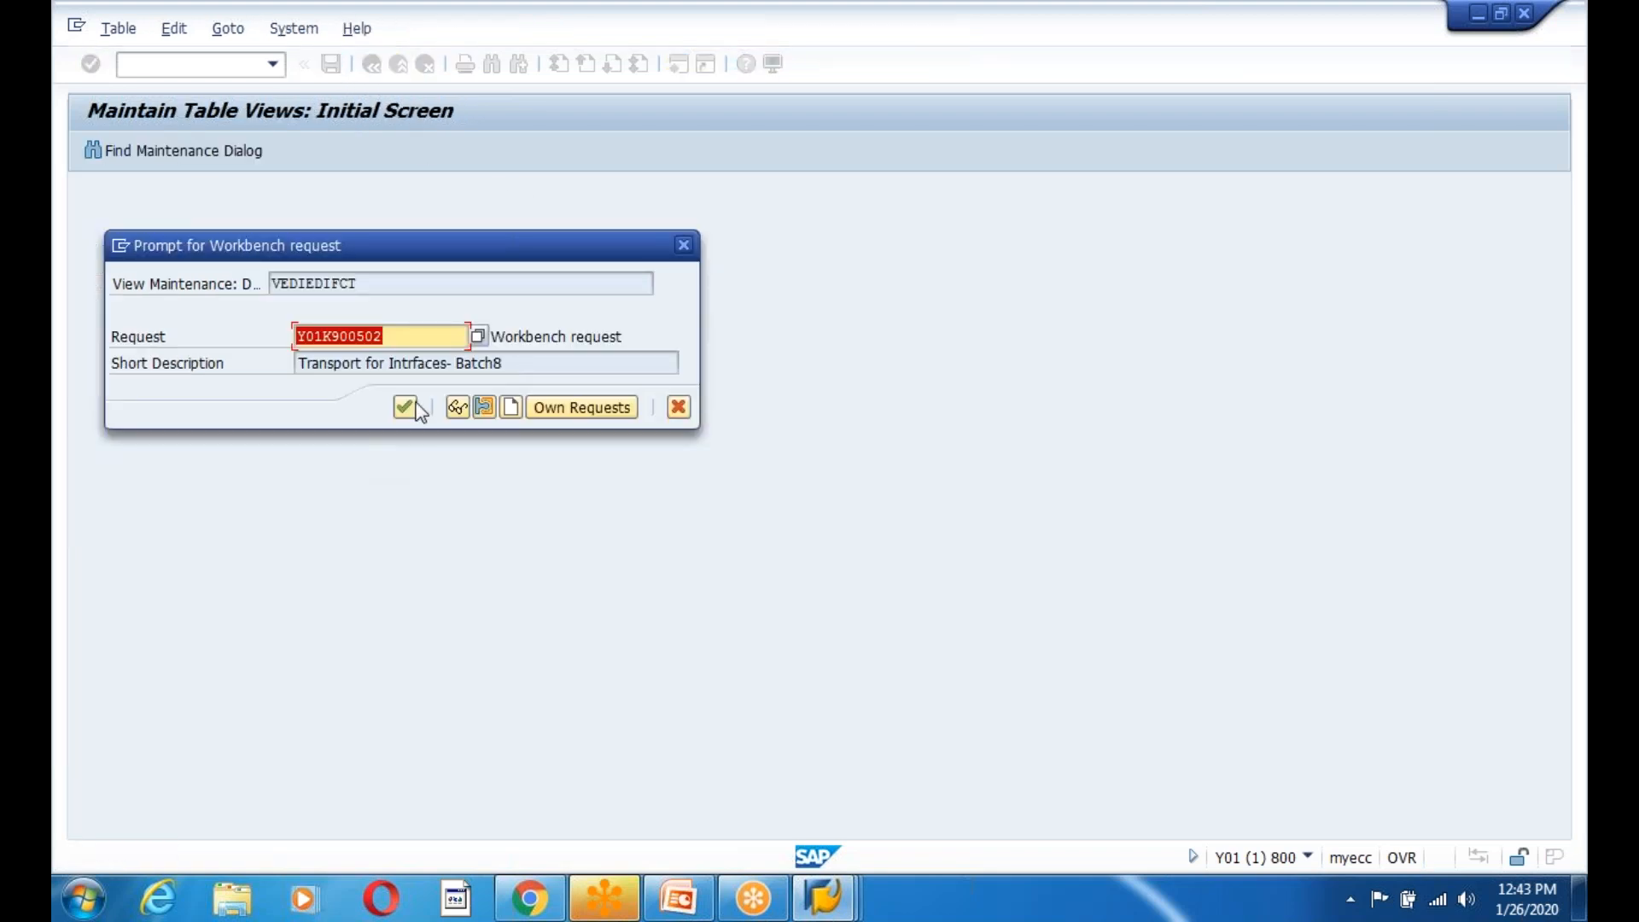
{"action": "left_click", "coordinate": [405, 408]}
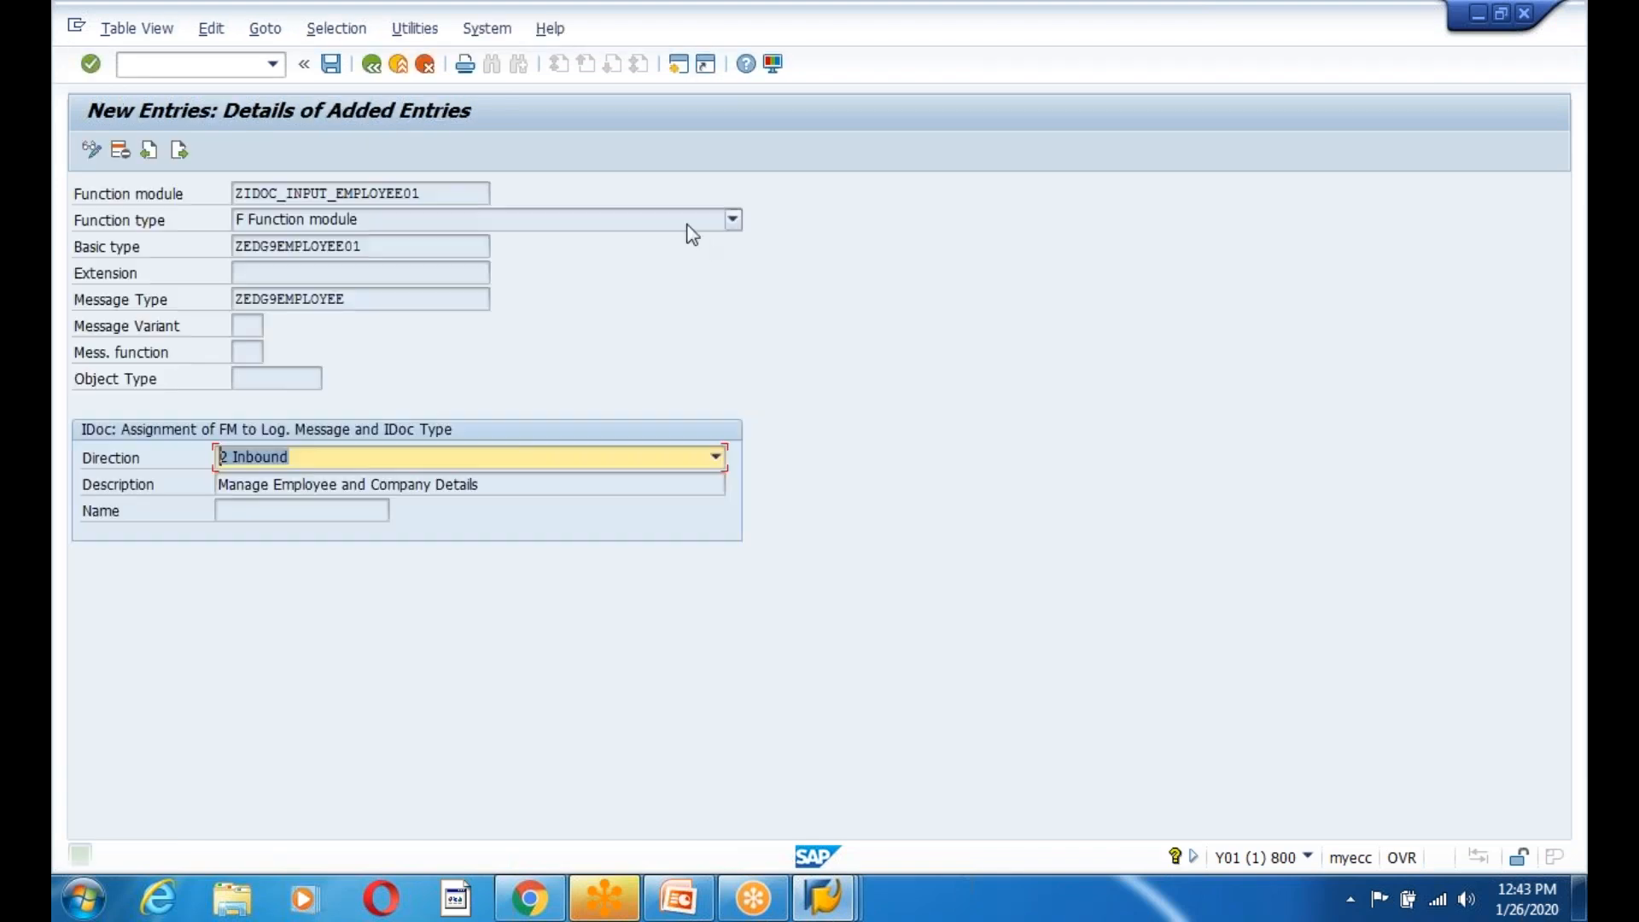
{"action": "left_click", "coordinate": [371, 64]}
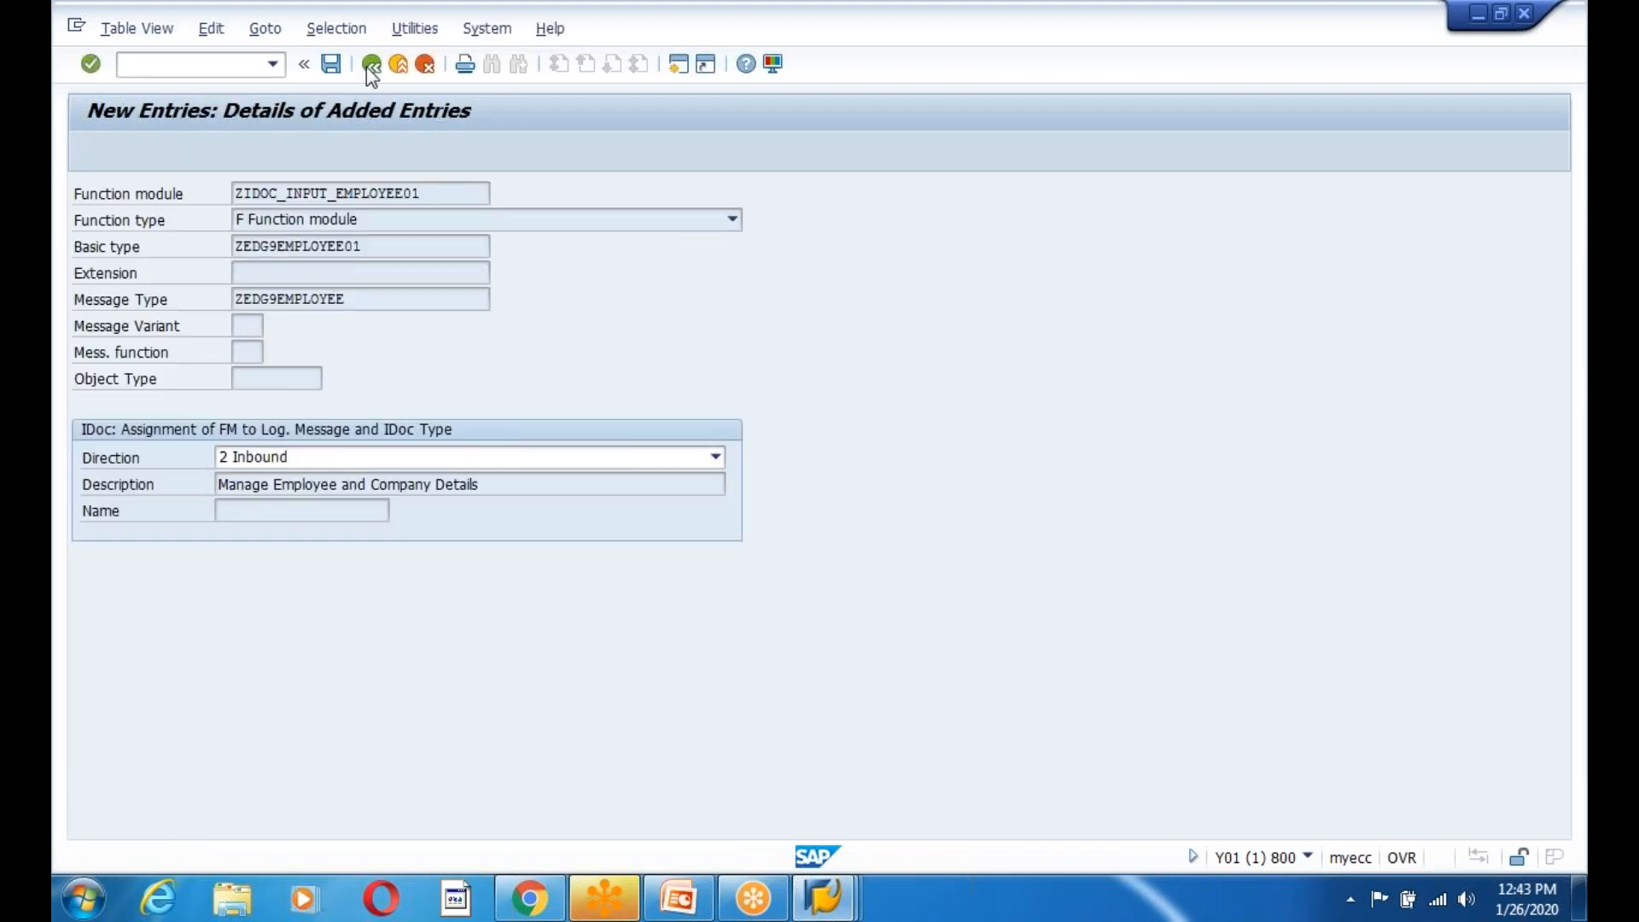
{"action": "left_click", "coordinate": [371, 64]}
{"action": "left_click", "coordinate": [371, 64]}
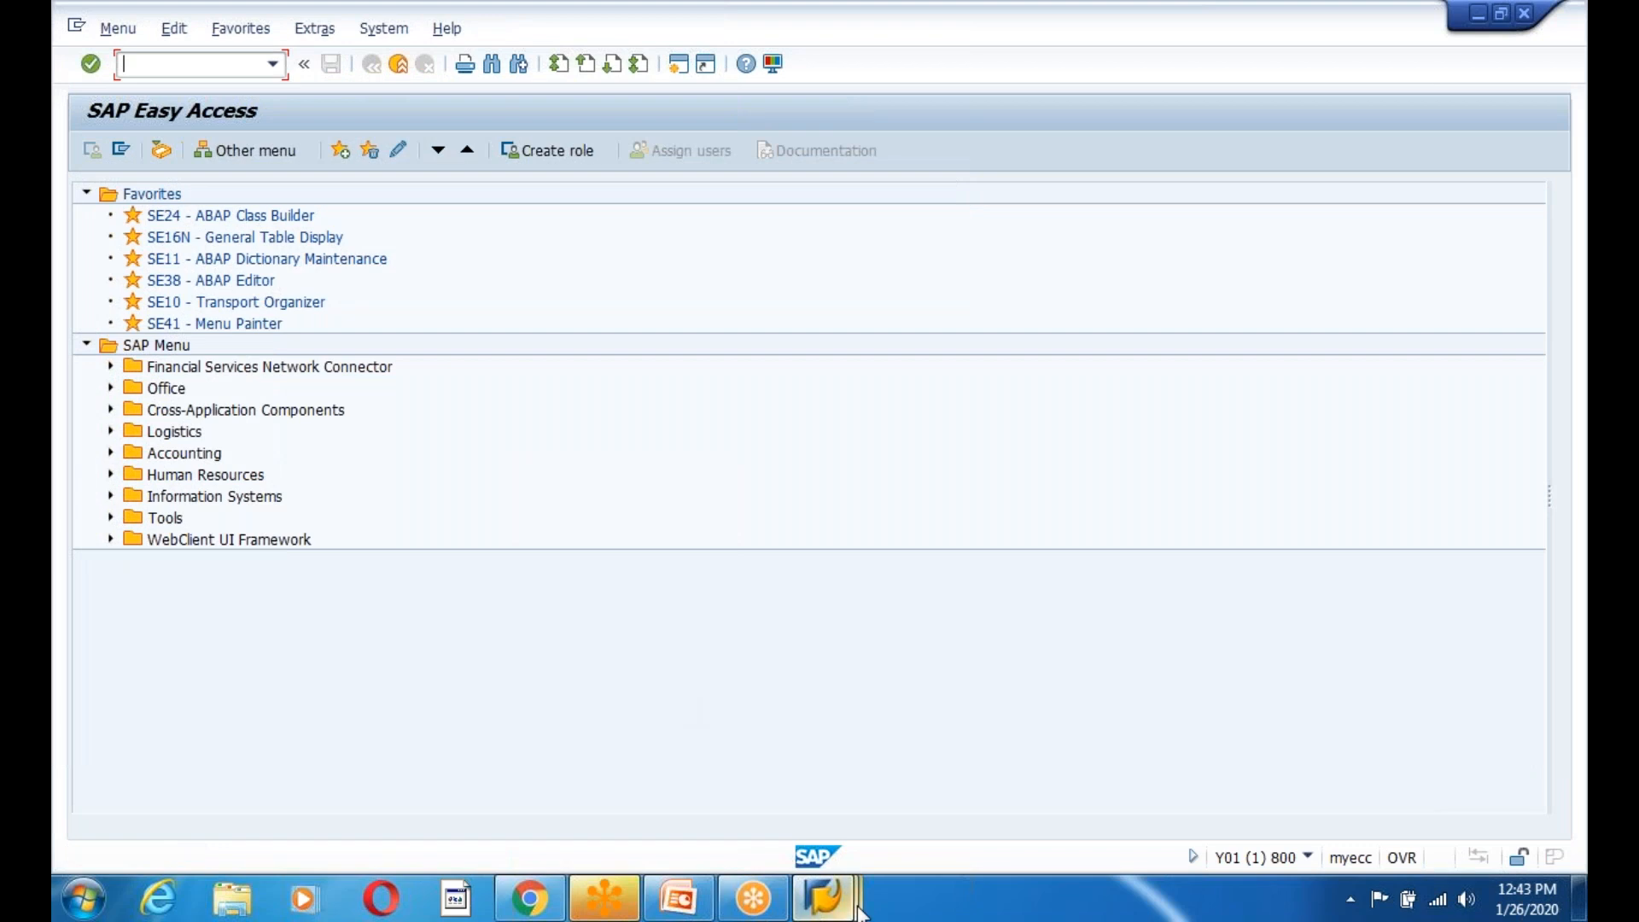
In the client 810 session, open the inbound process codes and ZEMPC's details.
{"action": "mouse_move", "coordinate": [856, 910]}
{"action": "left_click", "coordinate": [834, 780]}
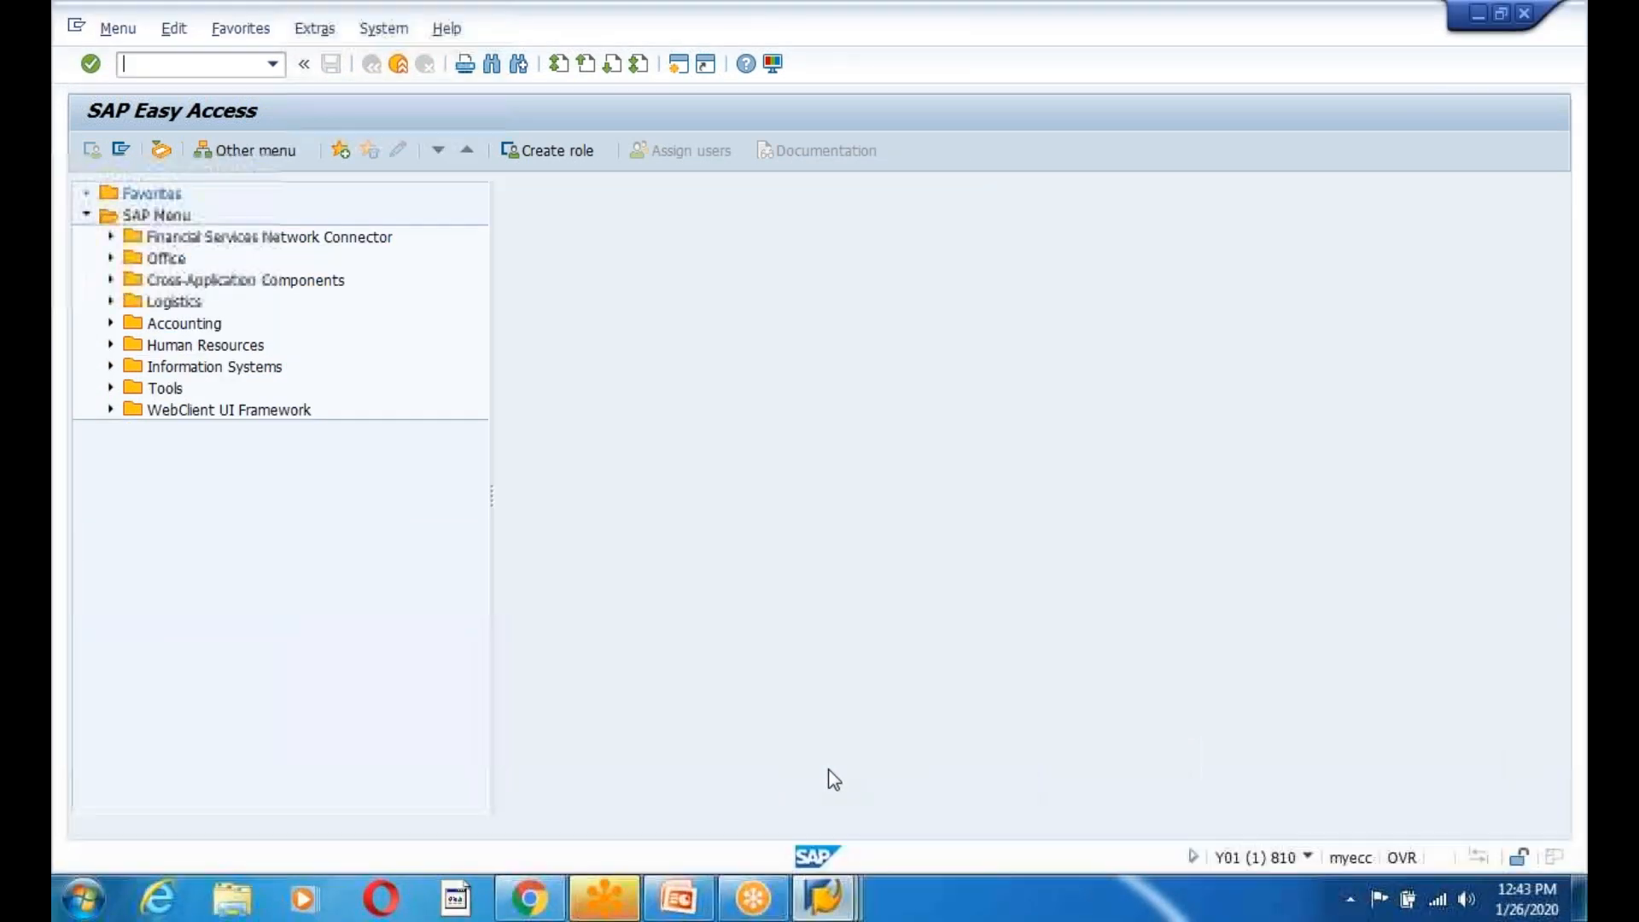
{"action": "left_click", "coordinate": [189, 67]}
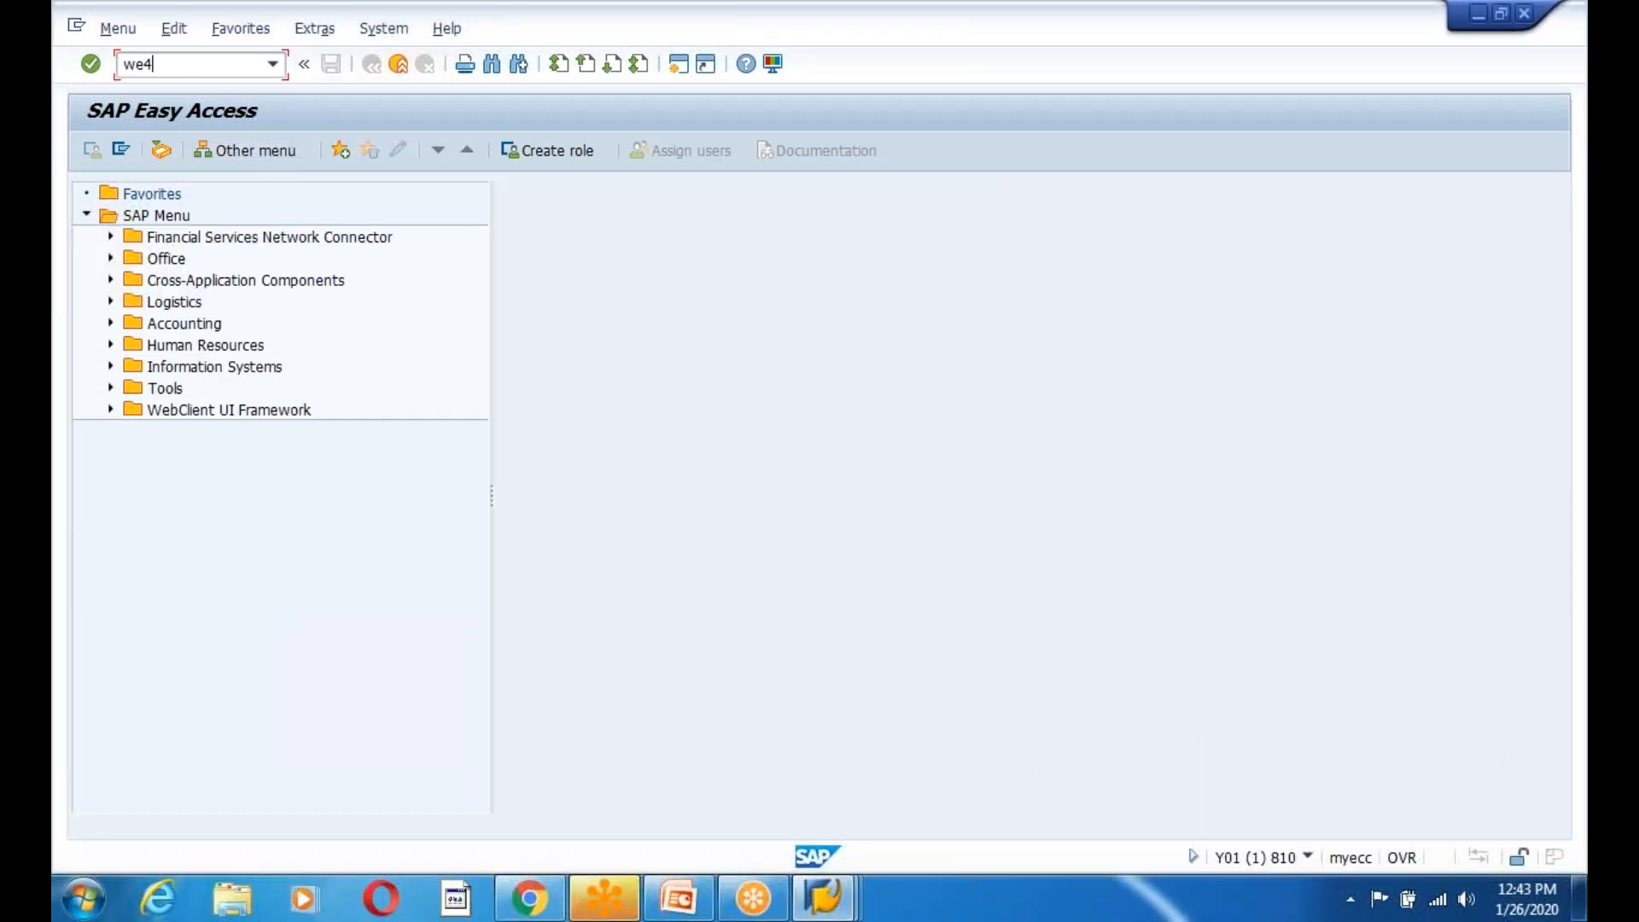
{"action": "key", "text": "Return"}
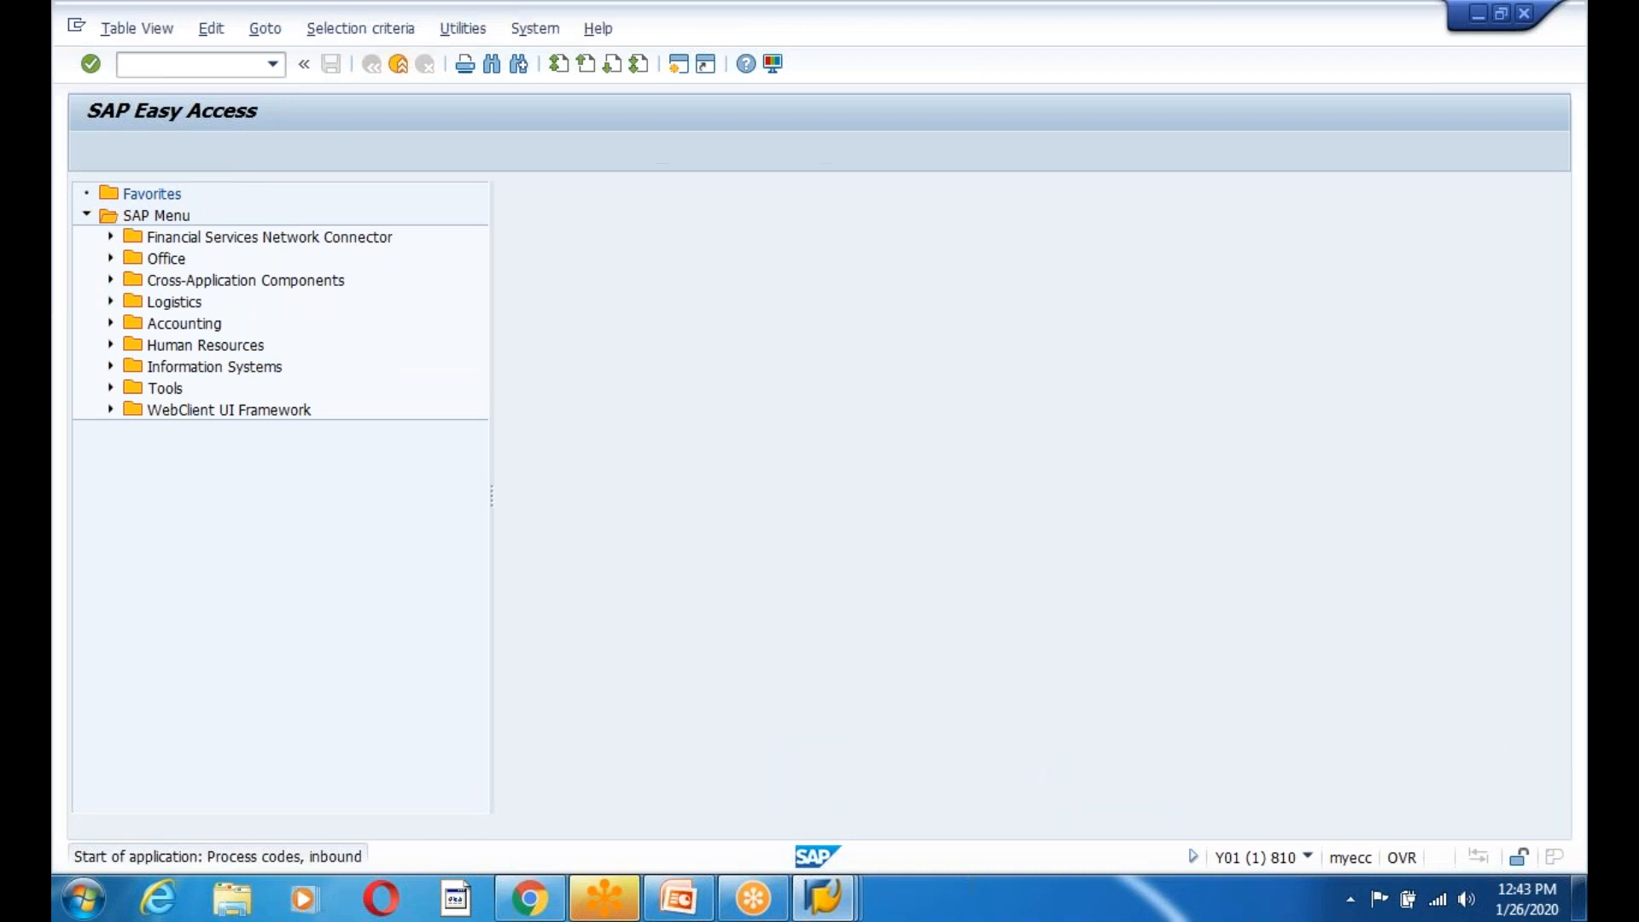
{"action": "left_click", "coordinate": [678, 617]}
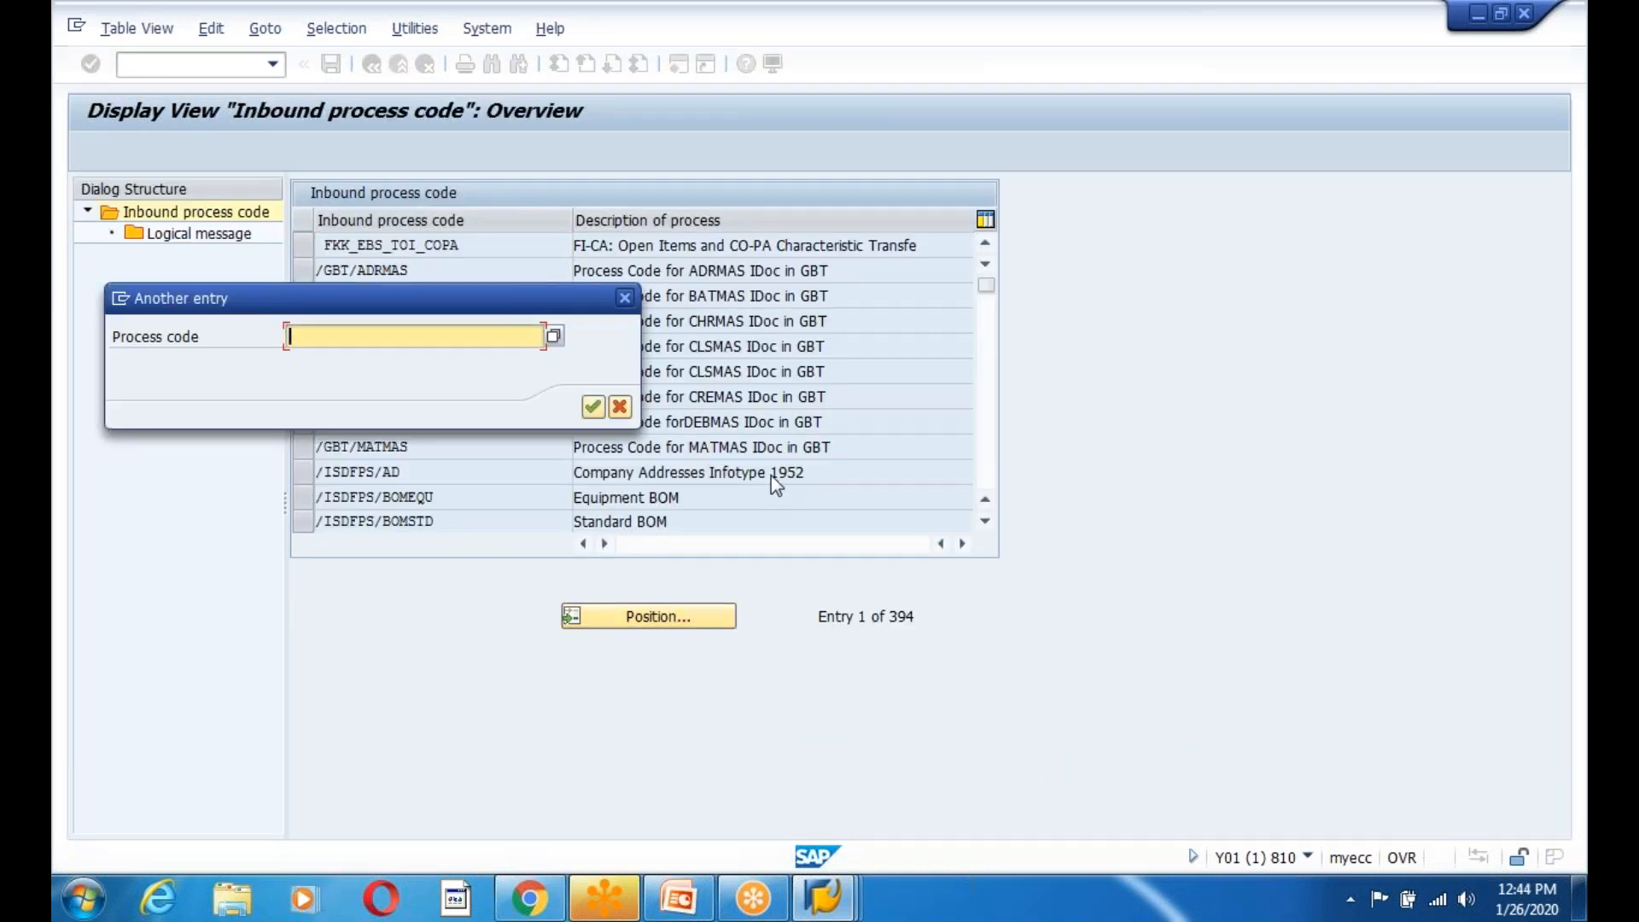
{"action": "type", "text": "ZEMPC"}
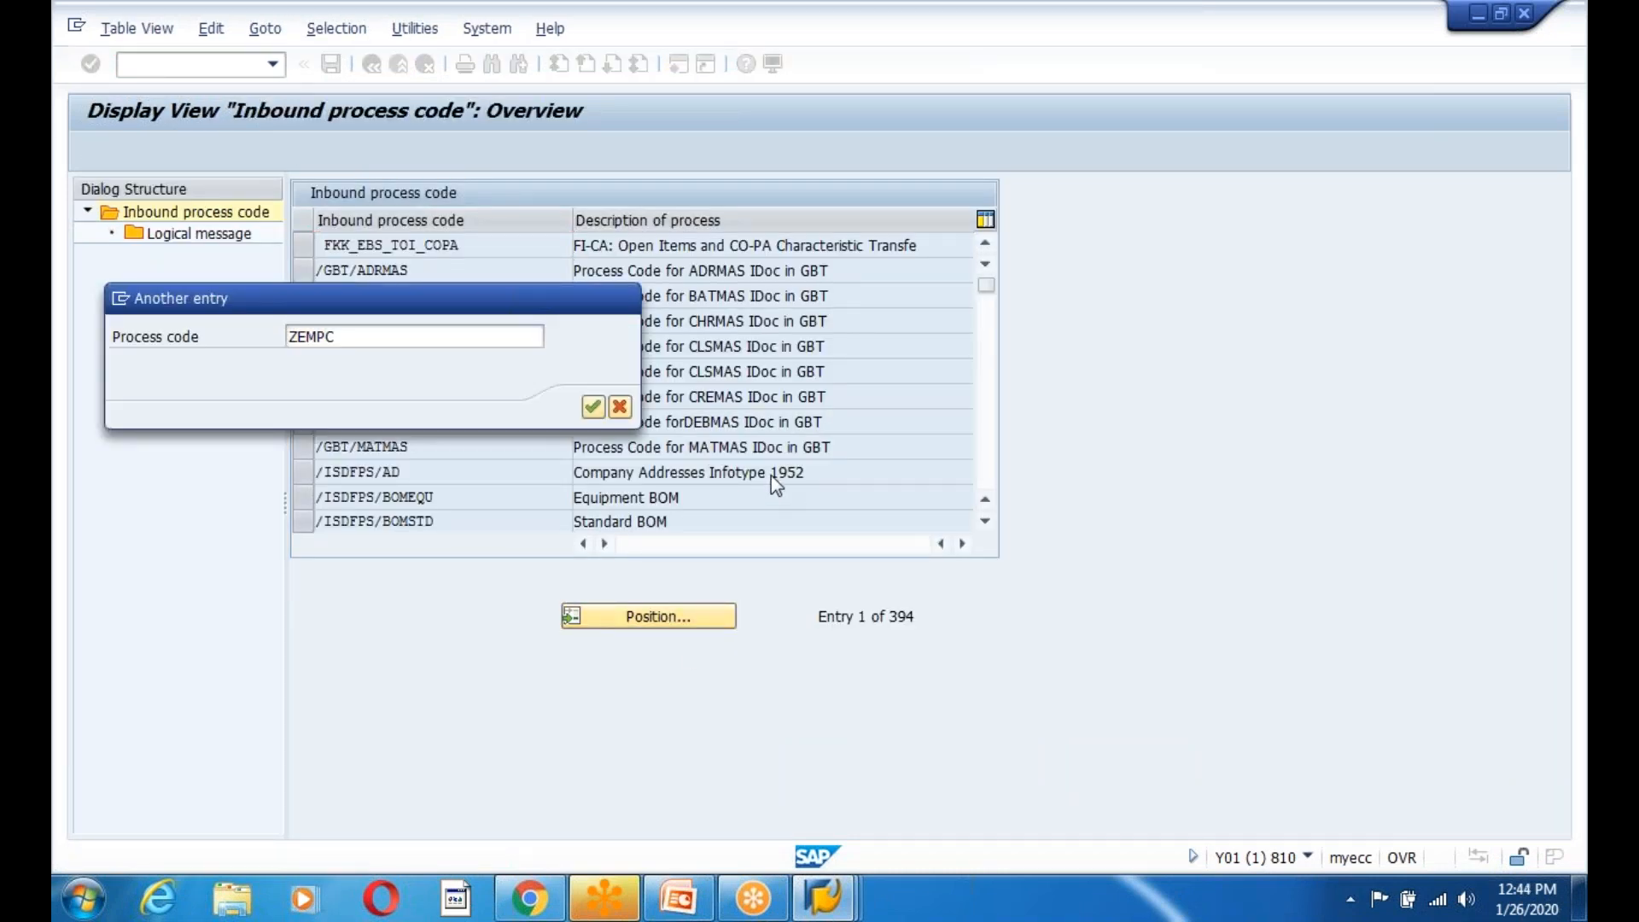
{"action": "key", "text": "Return"}
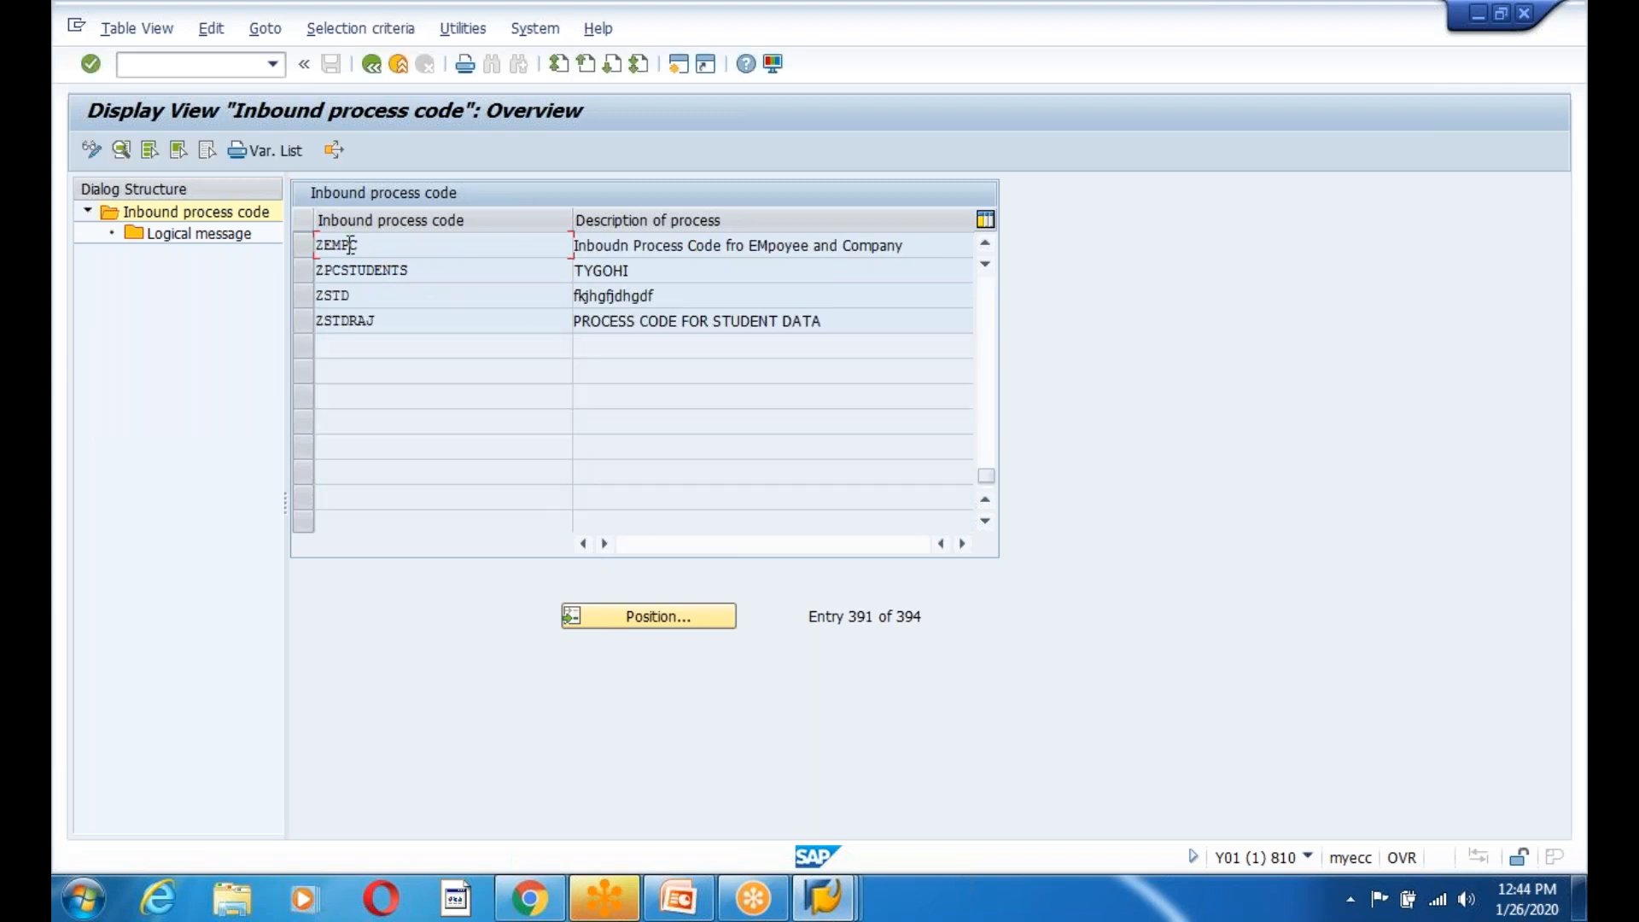
{"action": "double_click", "coordinate": [351, 245]}
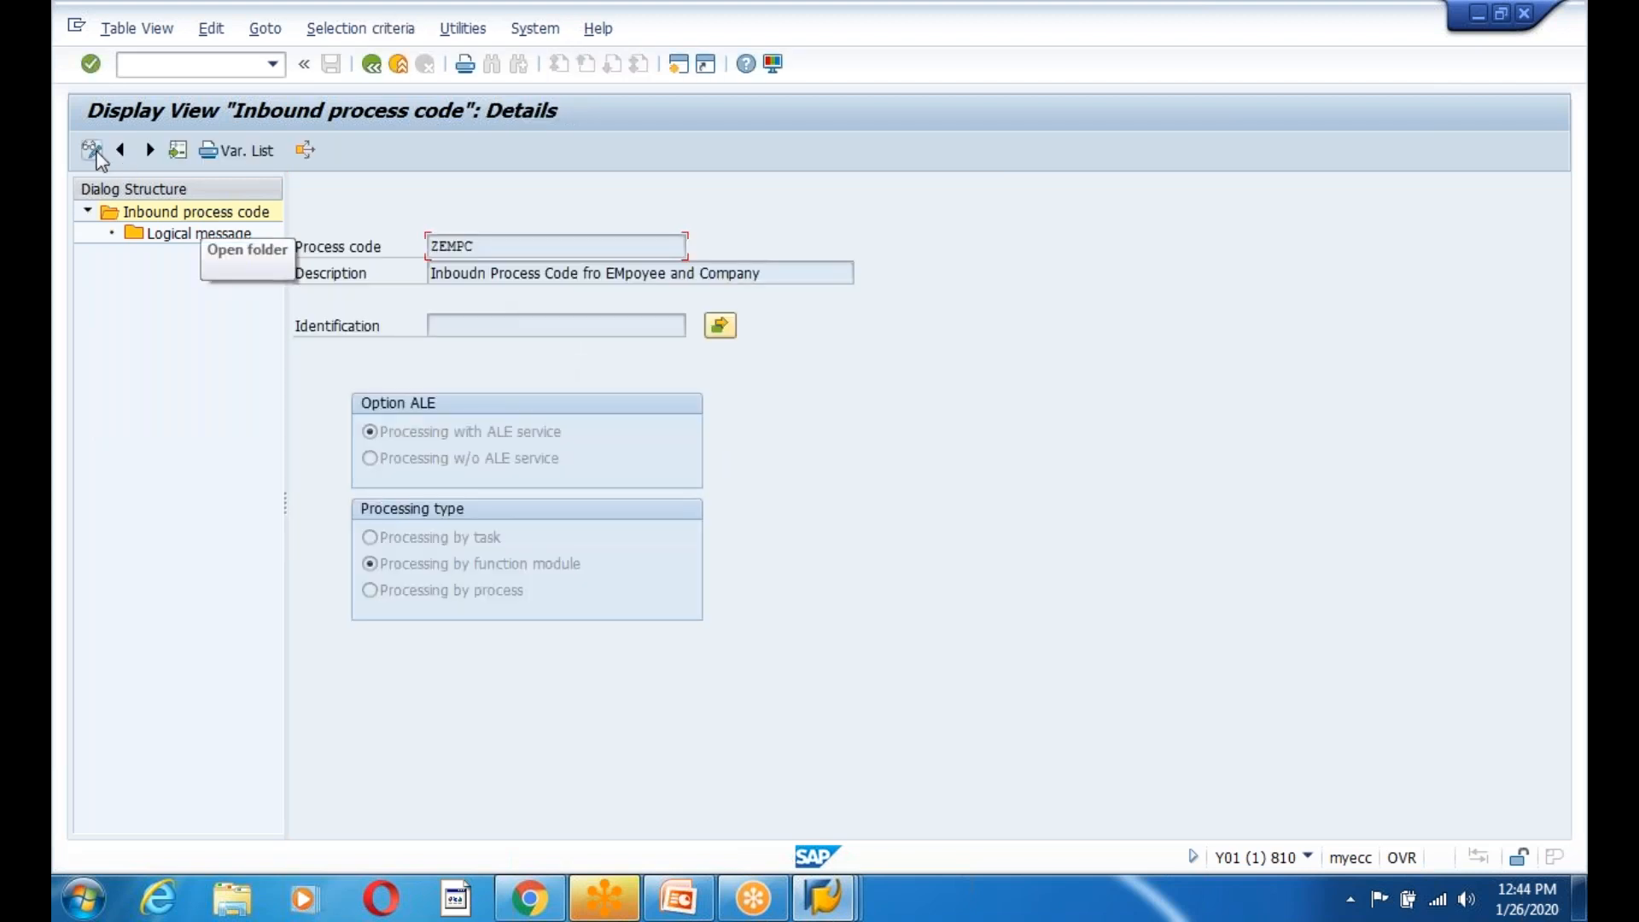
Reopen ZEMPC from the editable overview and acknowledge the information notices.
{"action": "key", "text": "F3"}
{"action": "left_click", "coordinate": [657, 615]}
{"action": "type", "text": "ZEMPC"}
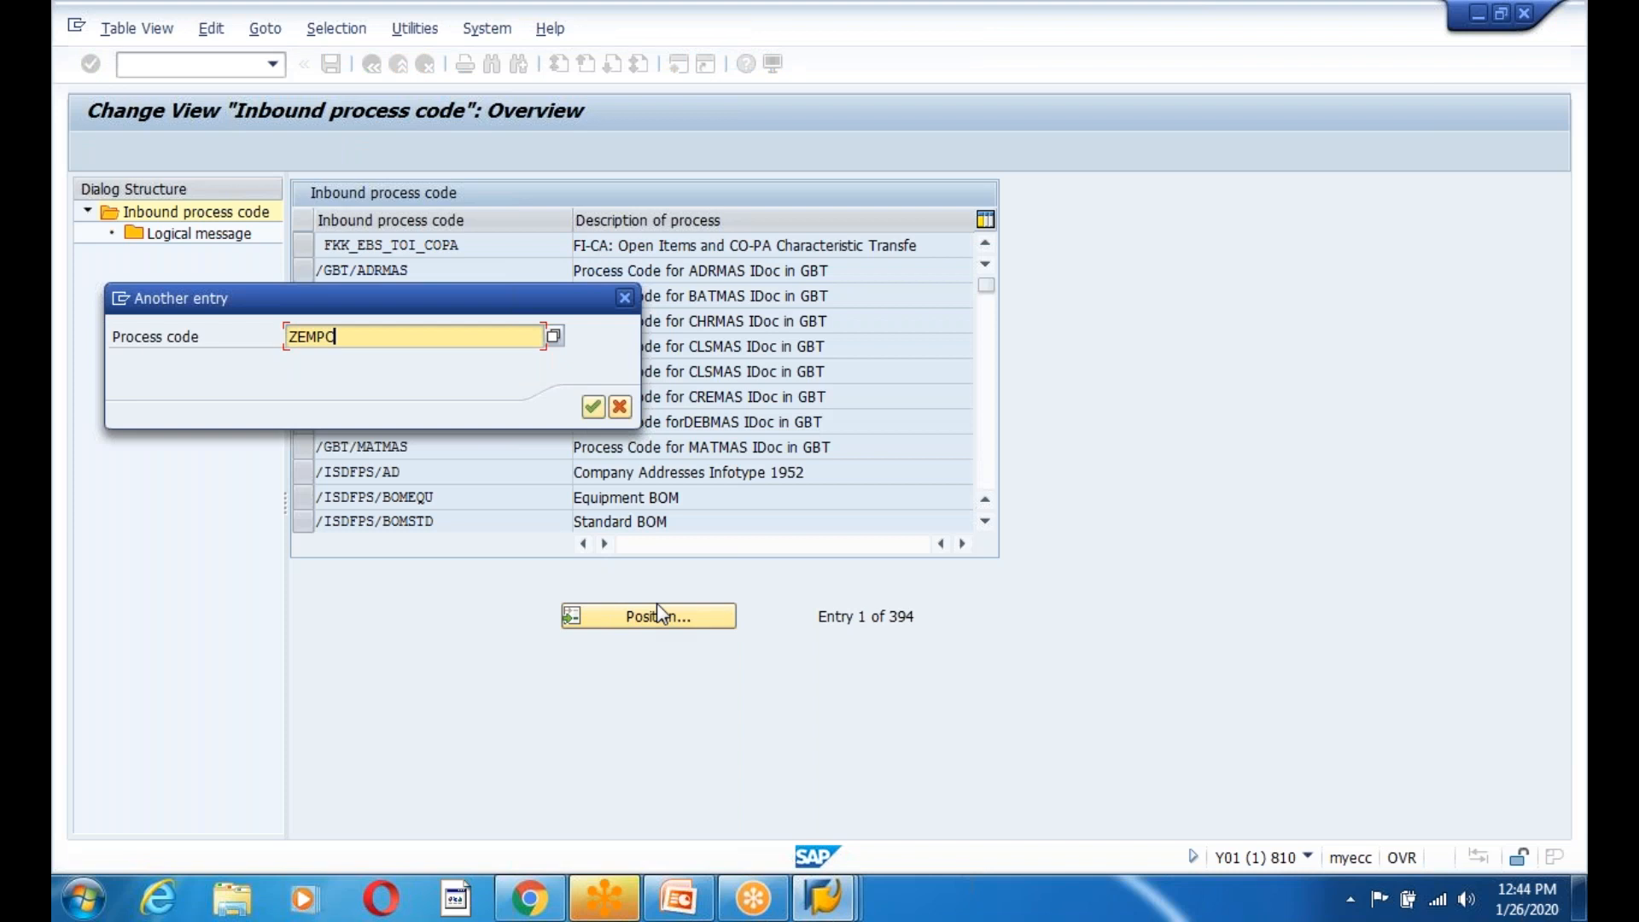
{"action": "key", "text": "Return"}
{"action": "double_click", "coordinate": [349, 246]}
{"action": "left_click", "coordinate": [627, 698]}
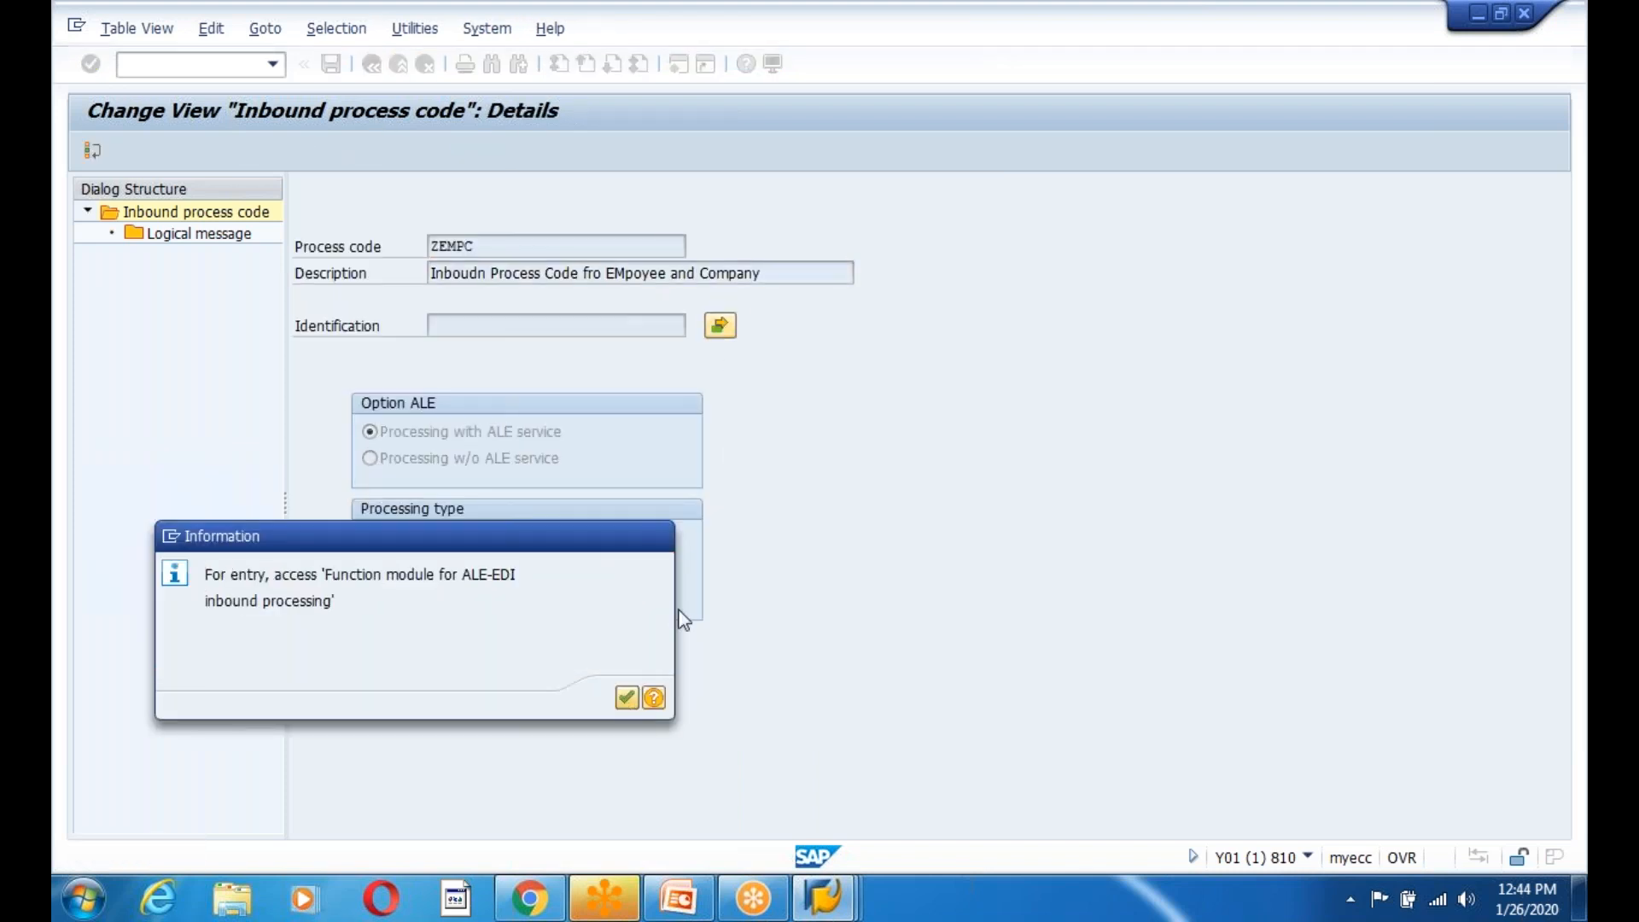
{"action": "key", "text": "Return"}
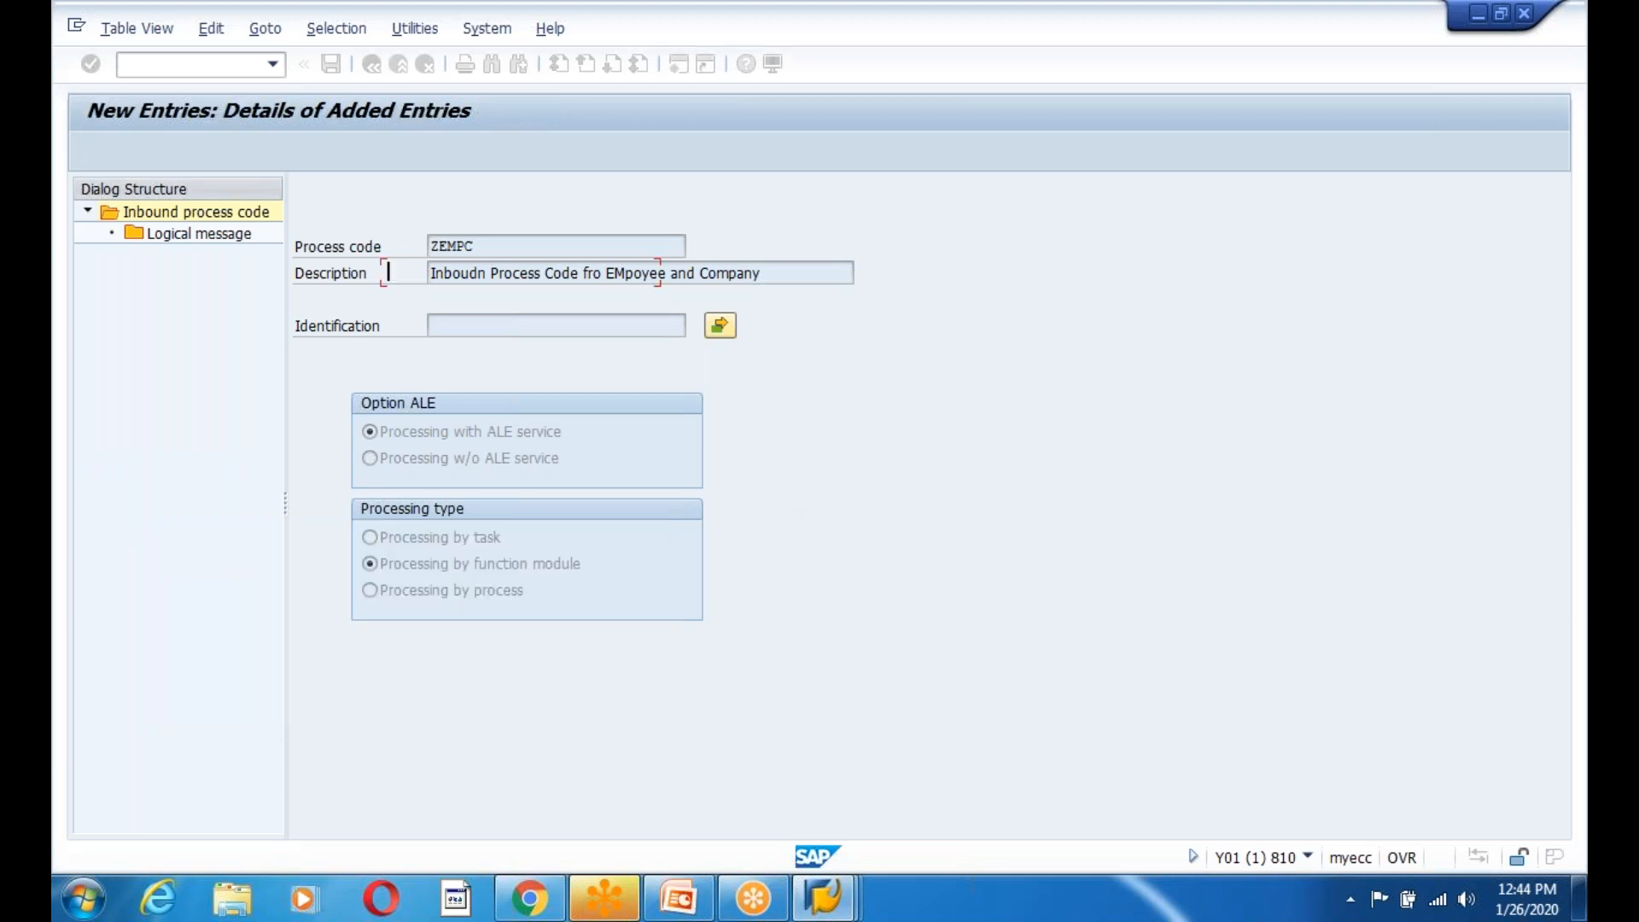
Assign function module ZIDOC_INPUT_EMPLOYEE01 to ZEMPC and save to the customizing request.
{"action": "left_click", "coordinate": [606, 274]}
{"action": "left_click_drag", "start_coordinate": [651, 344], "coordinate": [662, 530]}
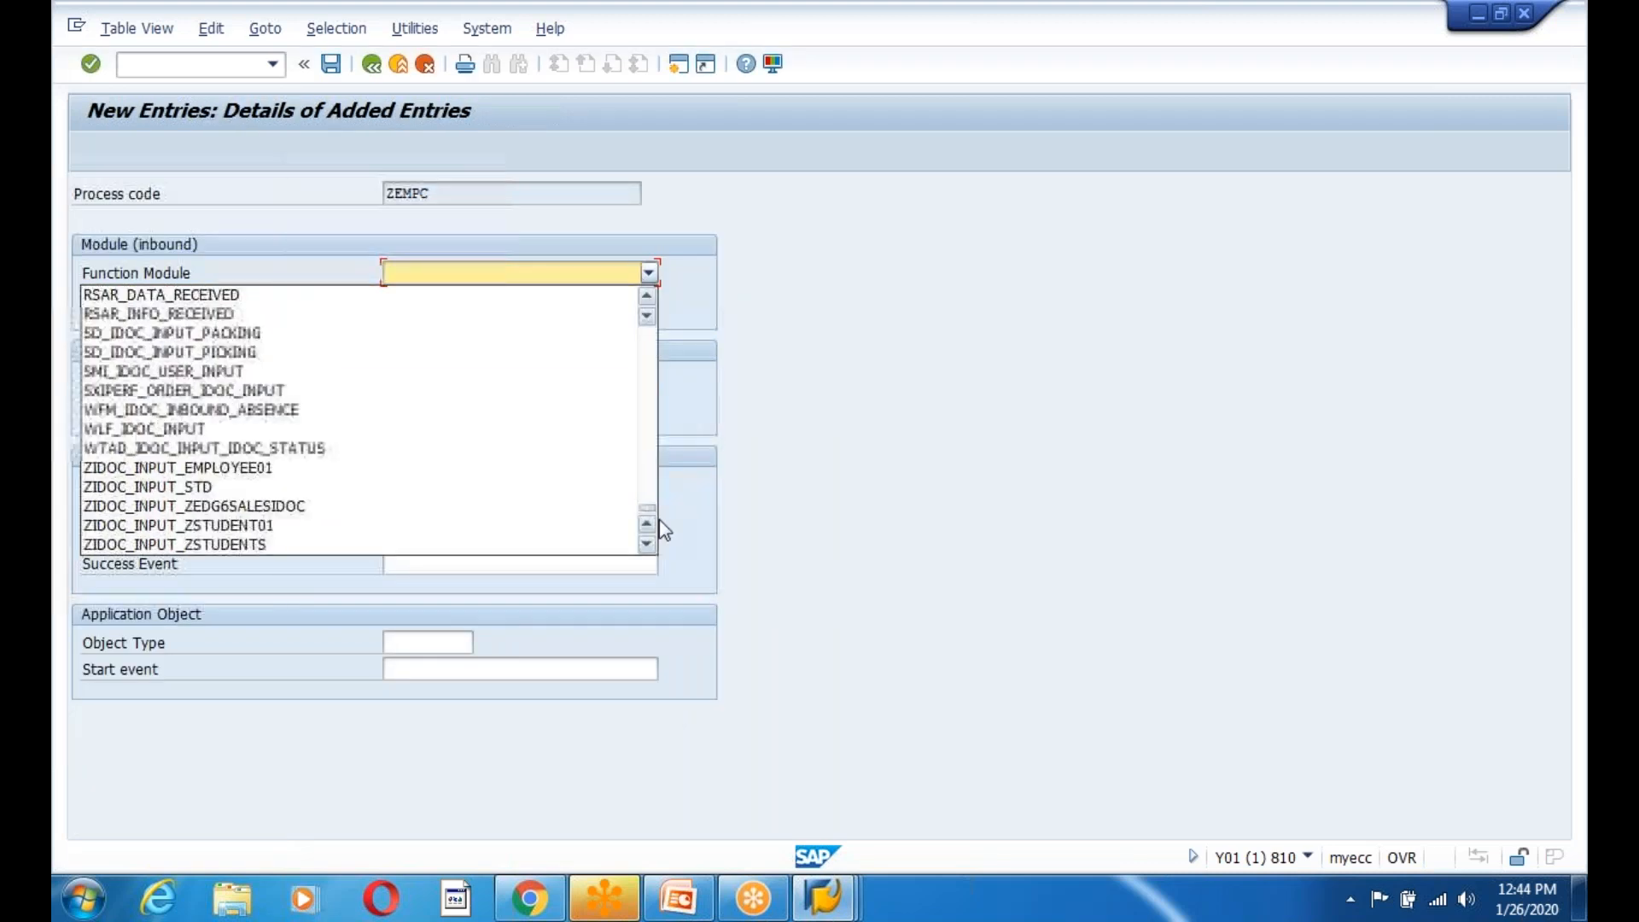
{"action": "left_click", "coordinate": [239, 467]}
{"action": "left_click", "coordinate": [332, 64]}
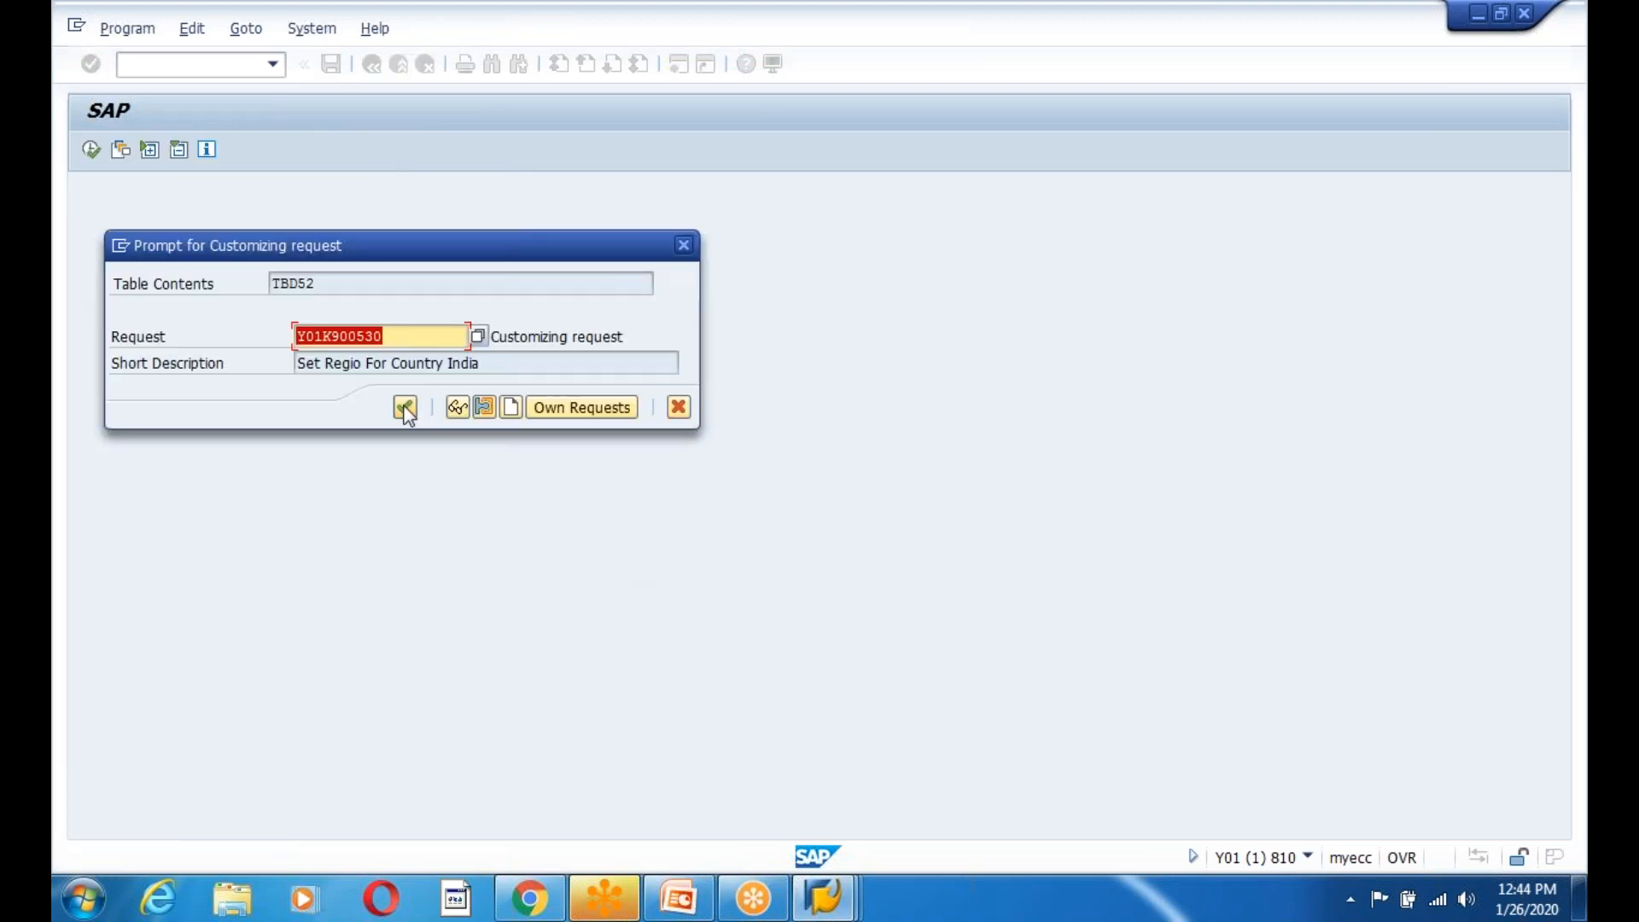
{"action": "left_click", "coordinate": [405, 408]}
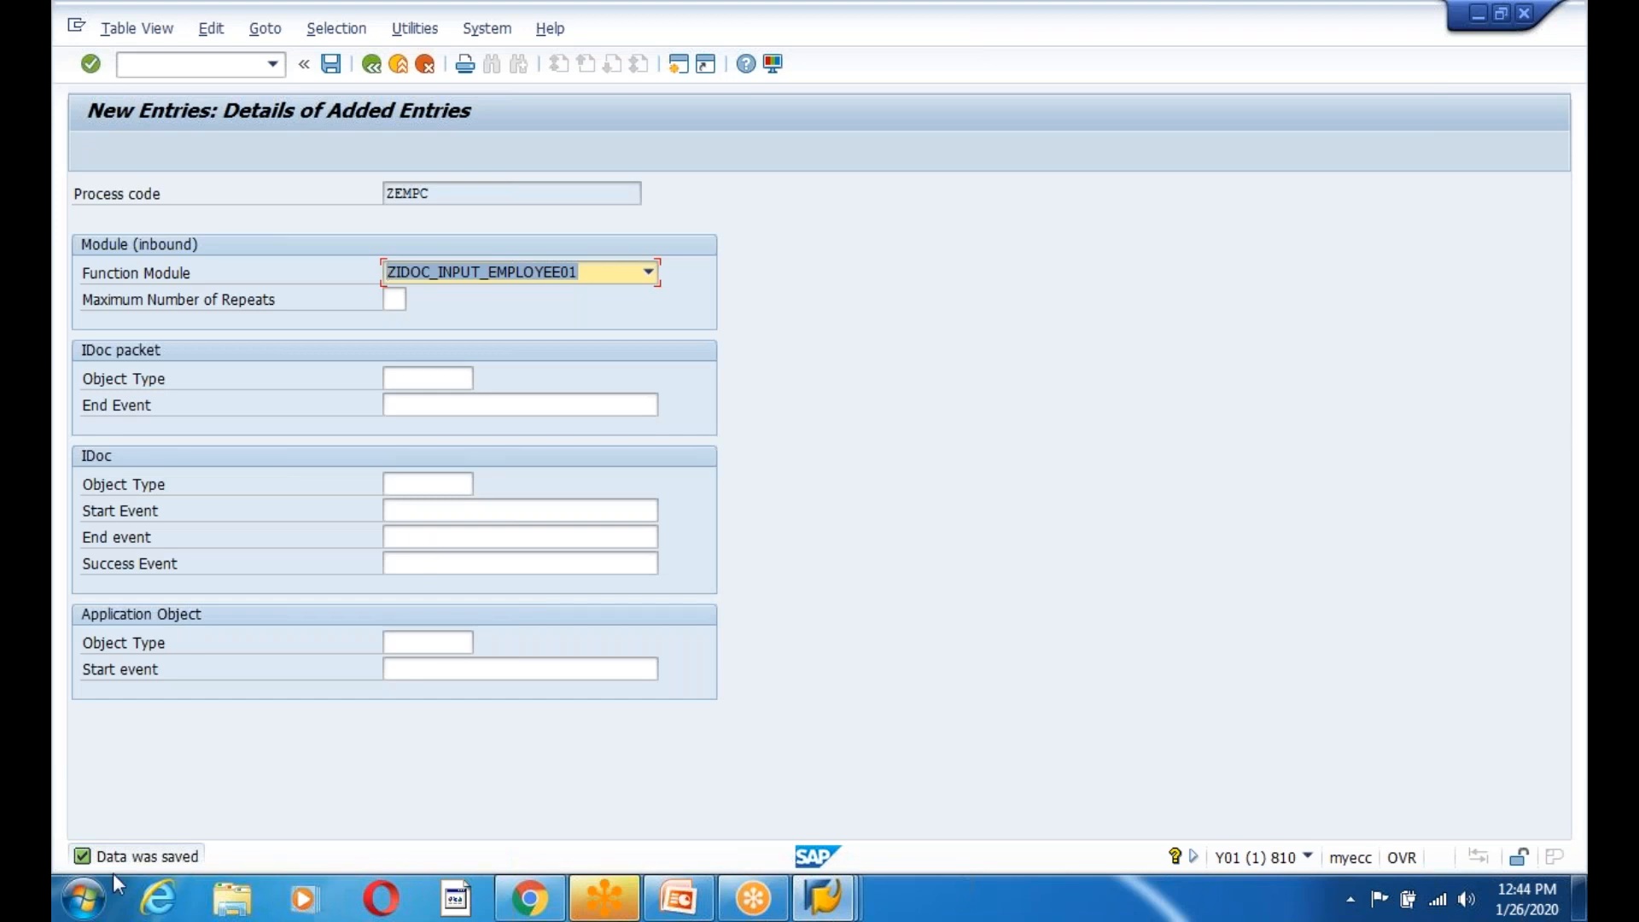
Check ZEMPC's details show ZIDOC_INPUT_EMPLOYEE01 under Identification.
{"action": "left_click", "coordinate": [371, 68]}
{"action": "left_click_drag", "start_coordinate": [618, 325], "coordinate": [418, 323]}
{"action": "left_click", "coordinate": [452, 327]}
{"action": "left_click_drag", "start_coordinate": [623, 325], "coordinate": [413, 325]}
{"action": "left_click", "coordinate": [444, 406]}
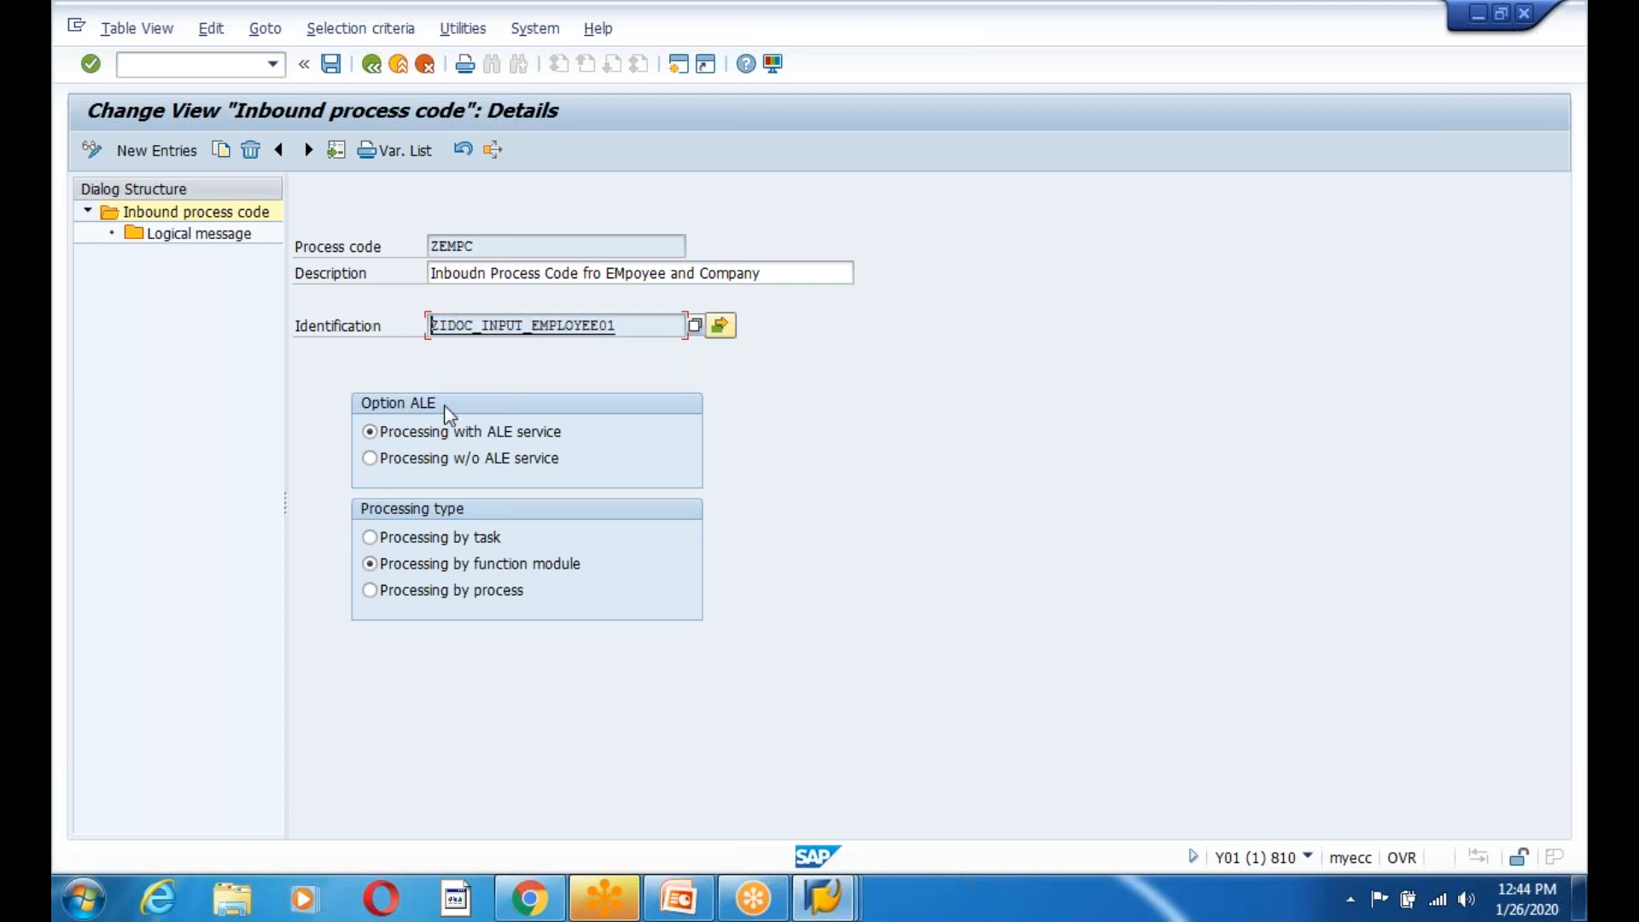
{"action": "left_click_drag", "start_coordinate": [621, 326], "coordinate": [431, 325]}
{"action": "left_click", "coordinate": [431, 325]}
Save the process code details and overview, returning to SAP Easy Access.
{"action": "left_click", "coordinate": [331, 65]}
{"action": "left_click", "coordinate": [371, 65]}
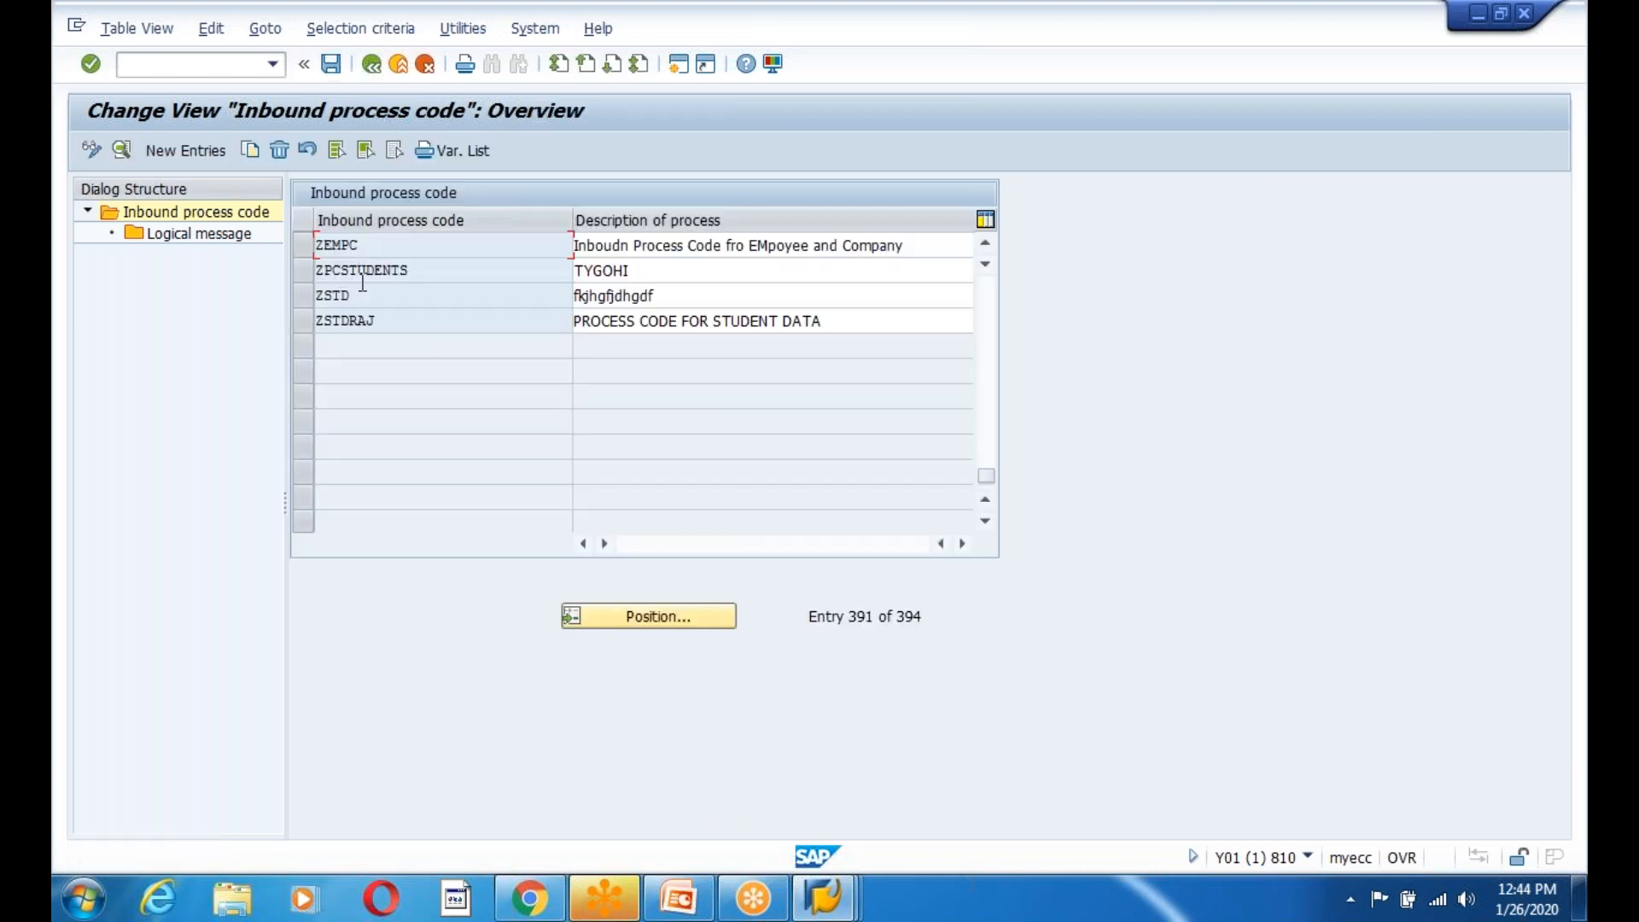
{"action": "left_click", "coordinate": [332, 71]}
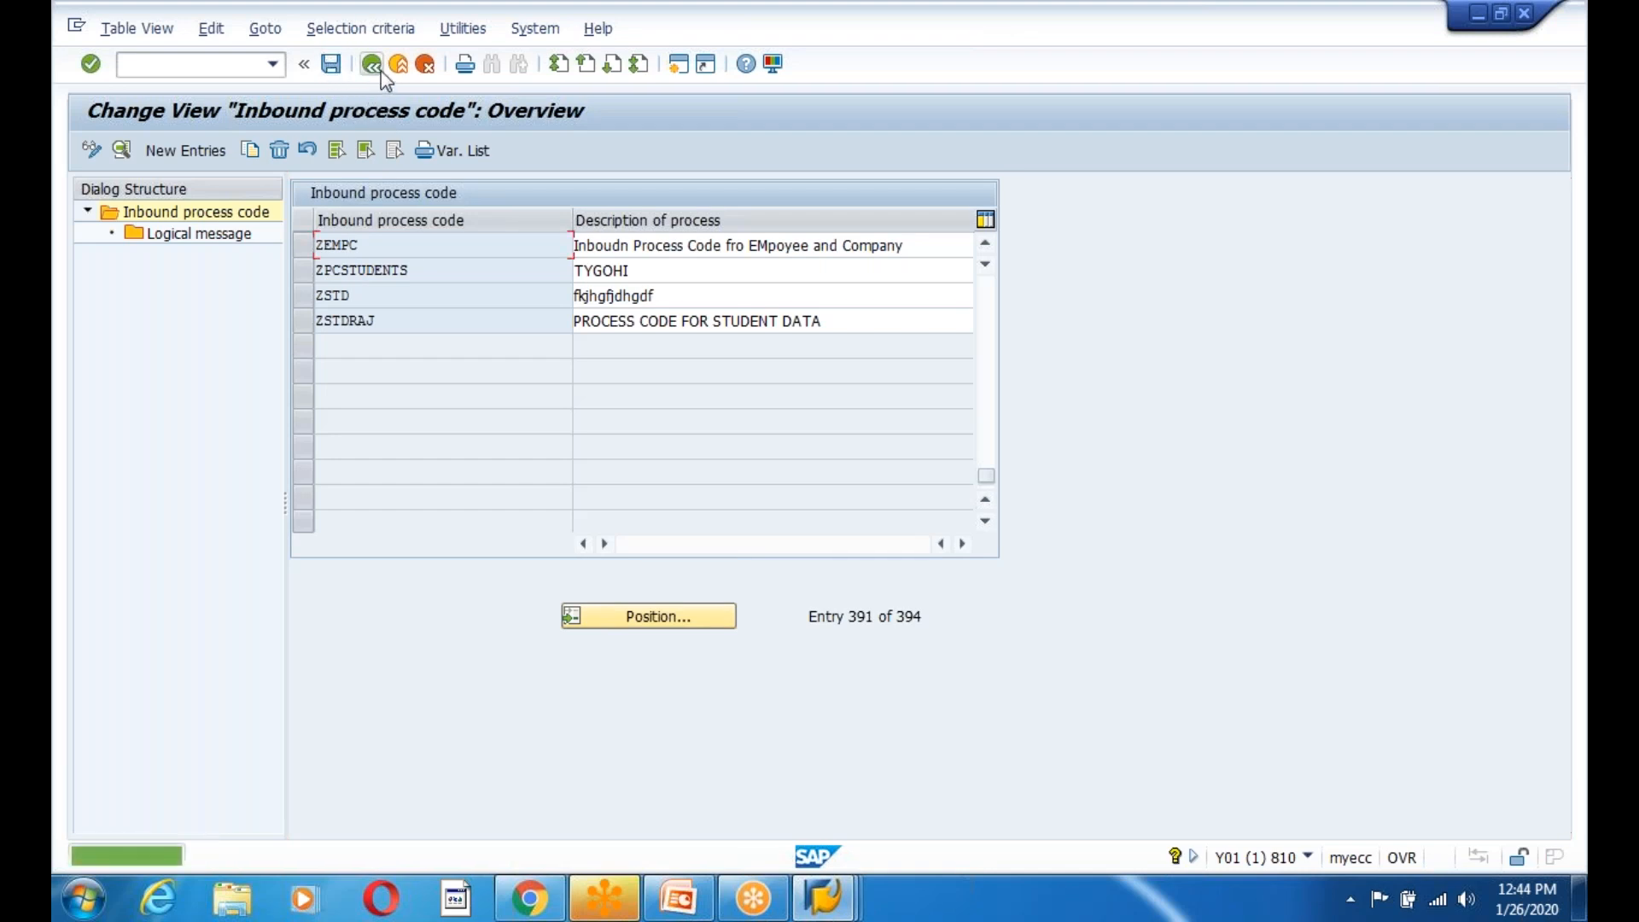
{"action": "left_click", "coordinate": [376, 70]}
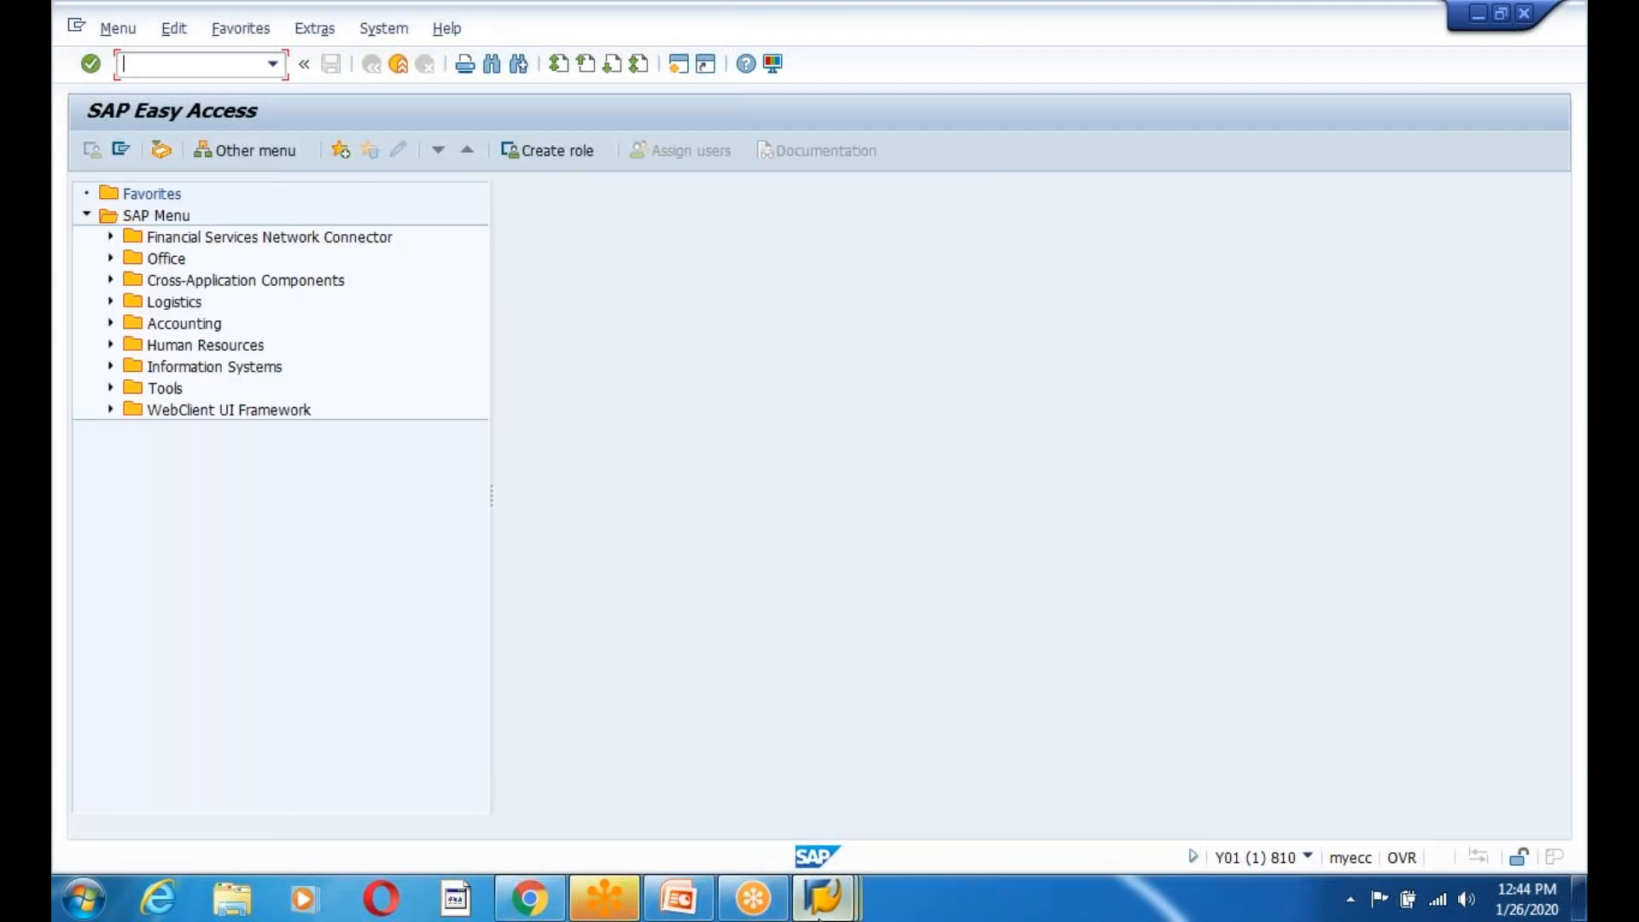
{"action": "left_click", "coordinate": [824, 897]}
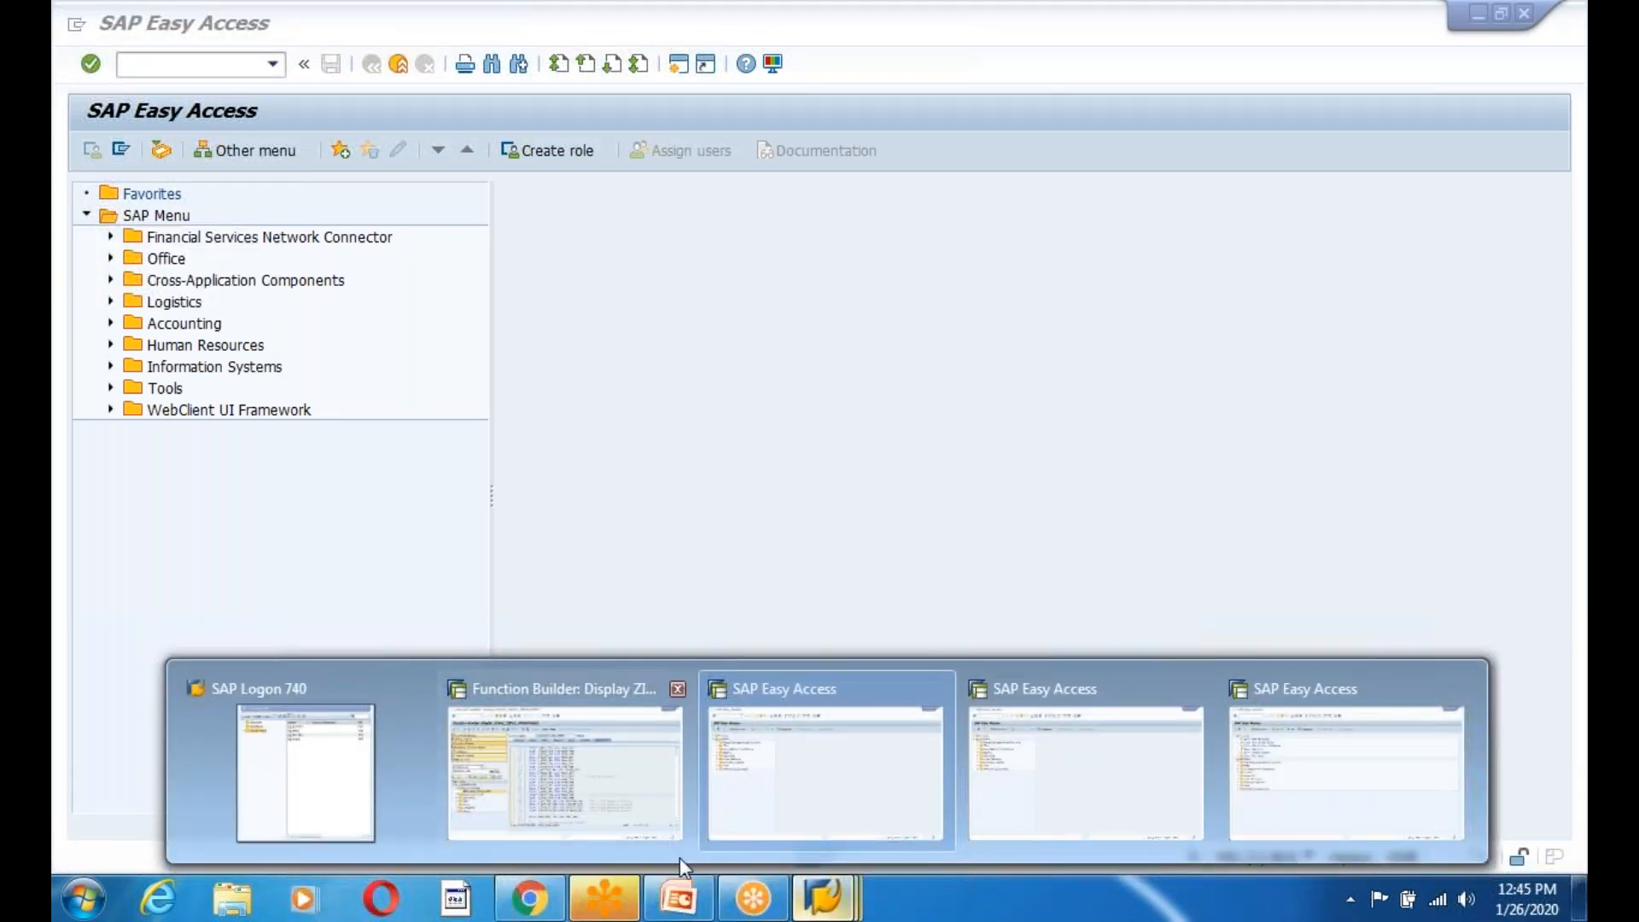
Run transaction WE20 in the other SAP session.
{"action": "mouse_move", "coordinate": [1294, 793]}
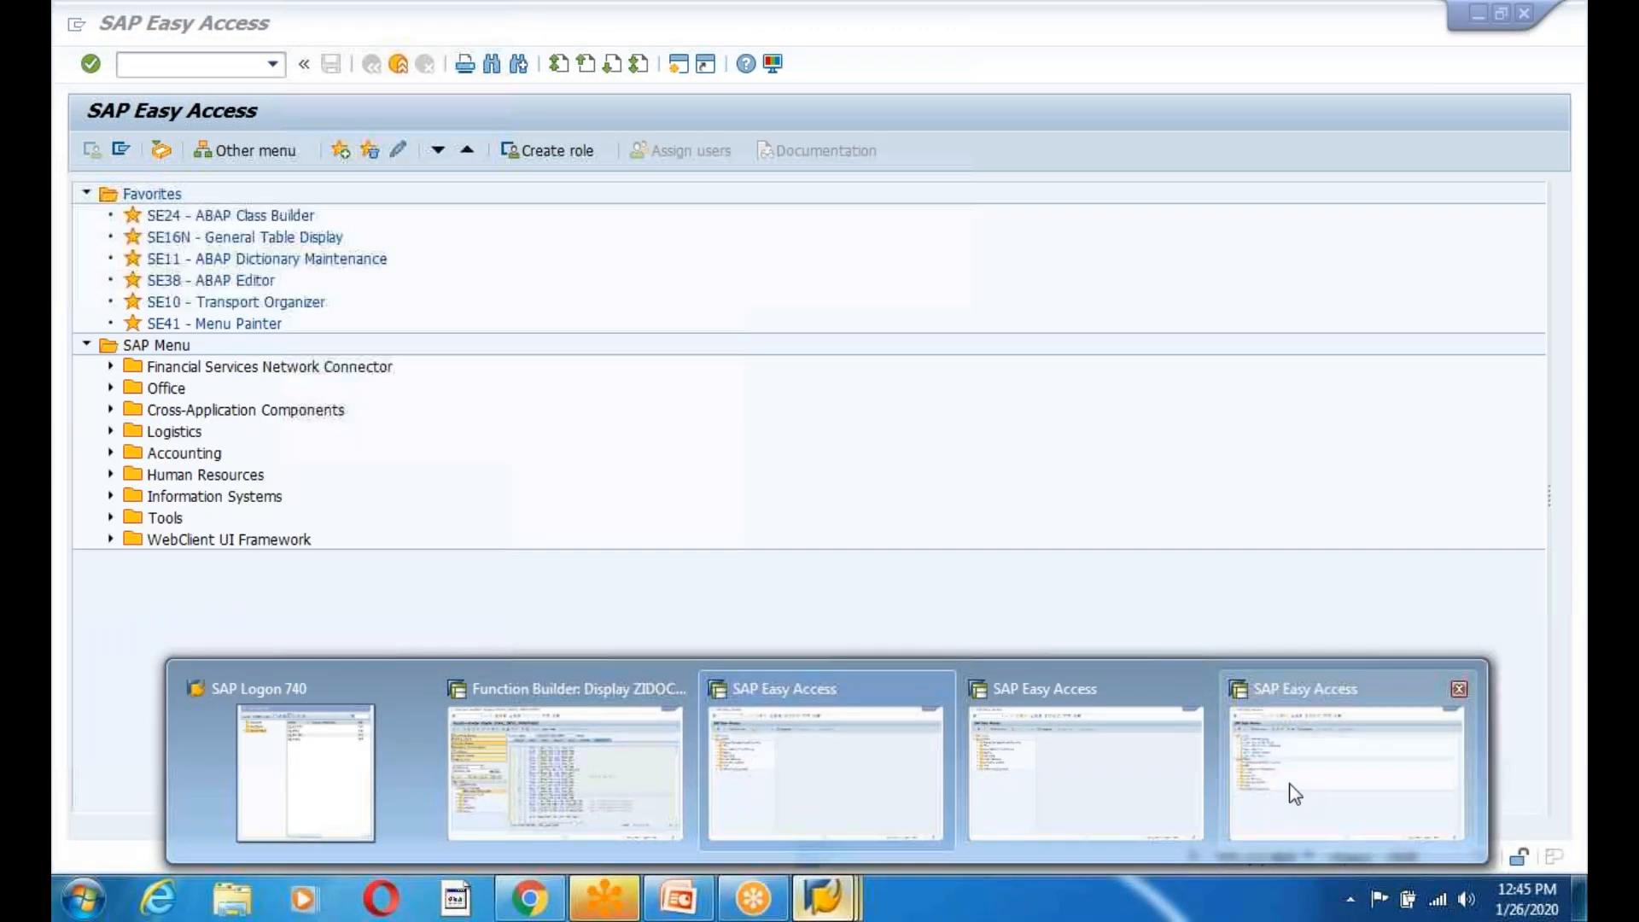
{"action": "left_click", "coordinate": [1294, 793]}
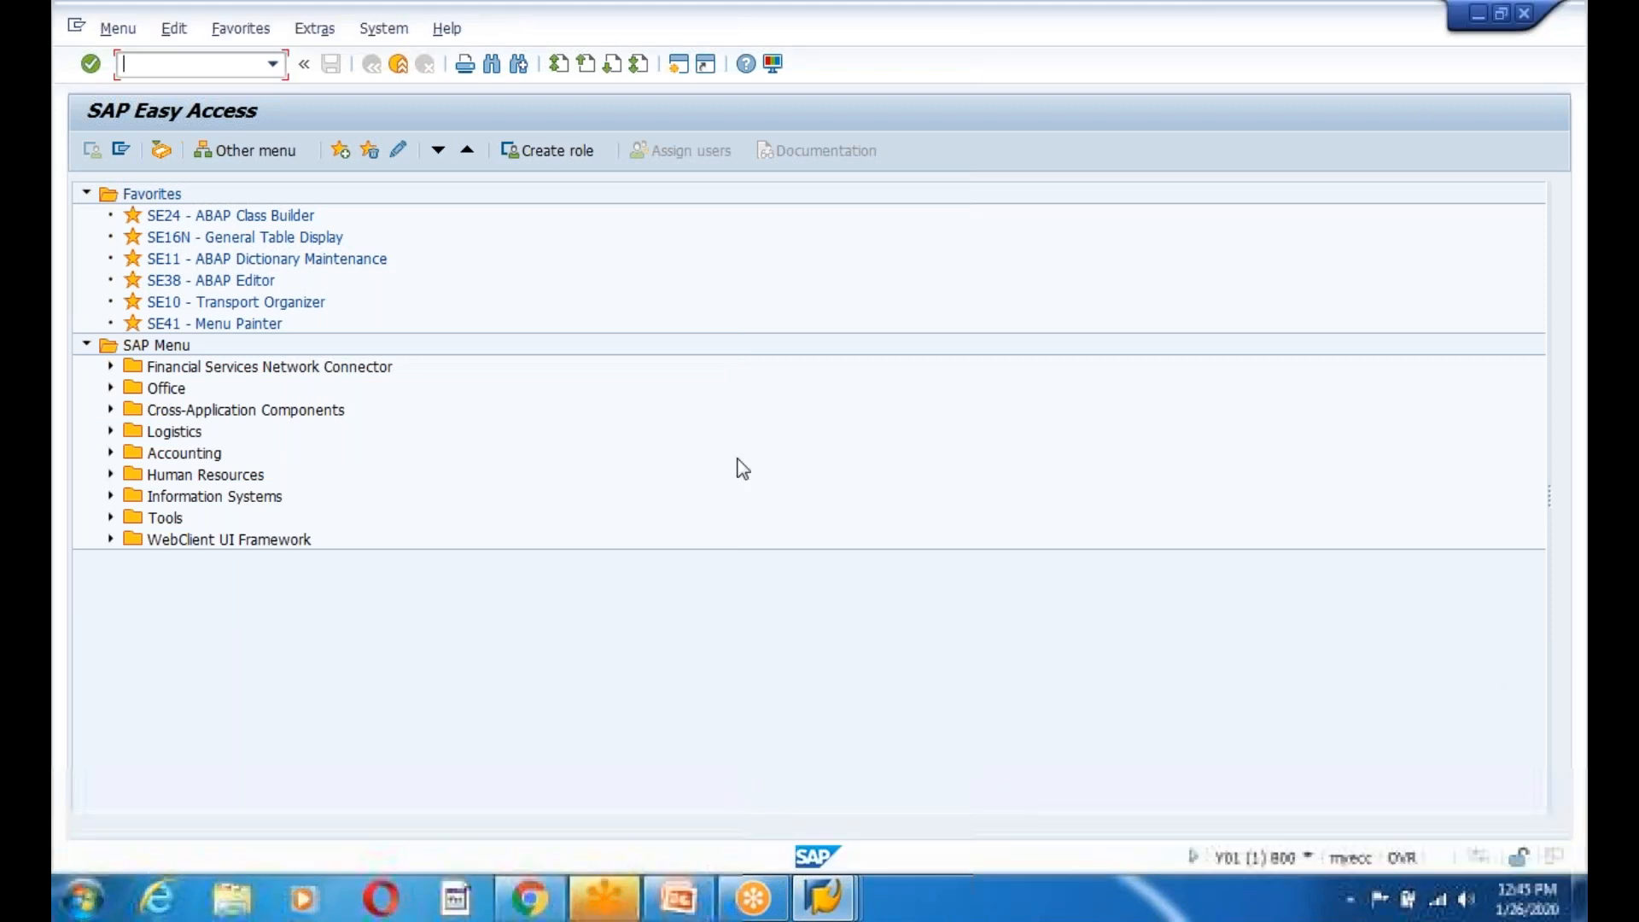
{"action": "mouse_move", "coordinate": [826, 900]}
{"action": "left_click", "coordinate": [1067, 749]}
{"action": "type", "text": "w"}
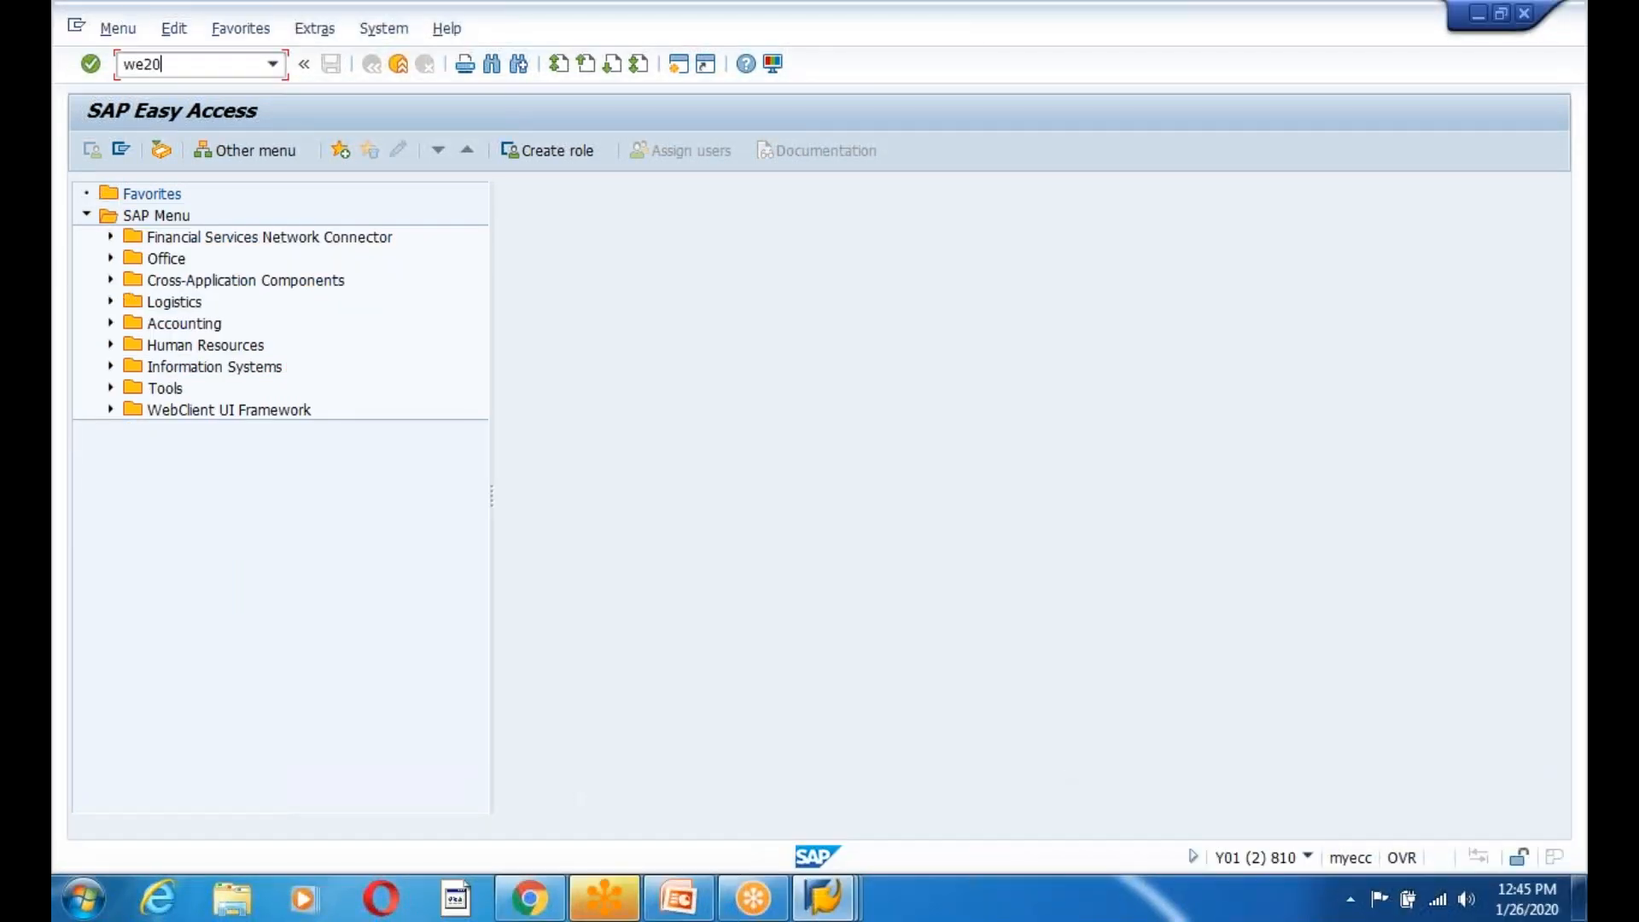
{"action": "type", "text": "e20"}
{"action": "key", "text": "Return"}
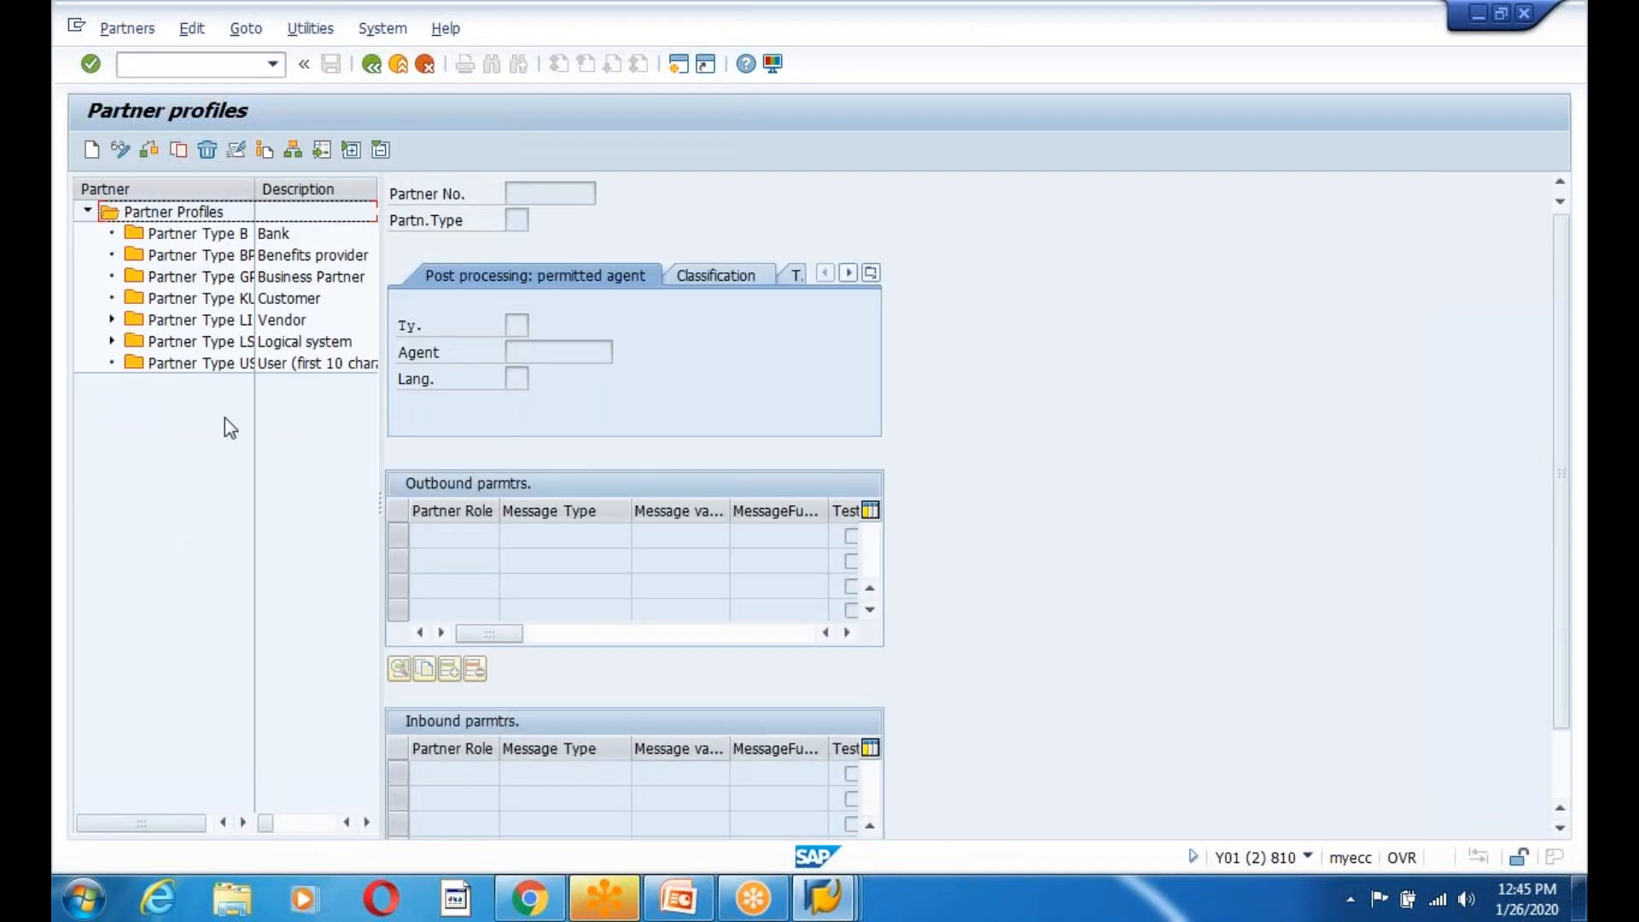
Expand Partner Type LS and open logical system ZIFFU800's partner profile.
{"action": "left_click", "coordinate": [112, 340]}
{"action": "double_click", "coordinate": [203, 579]}
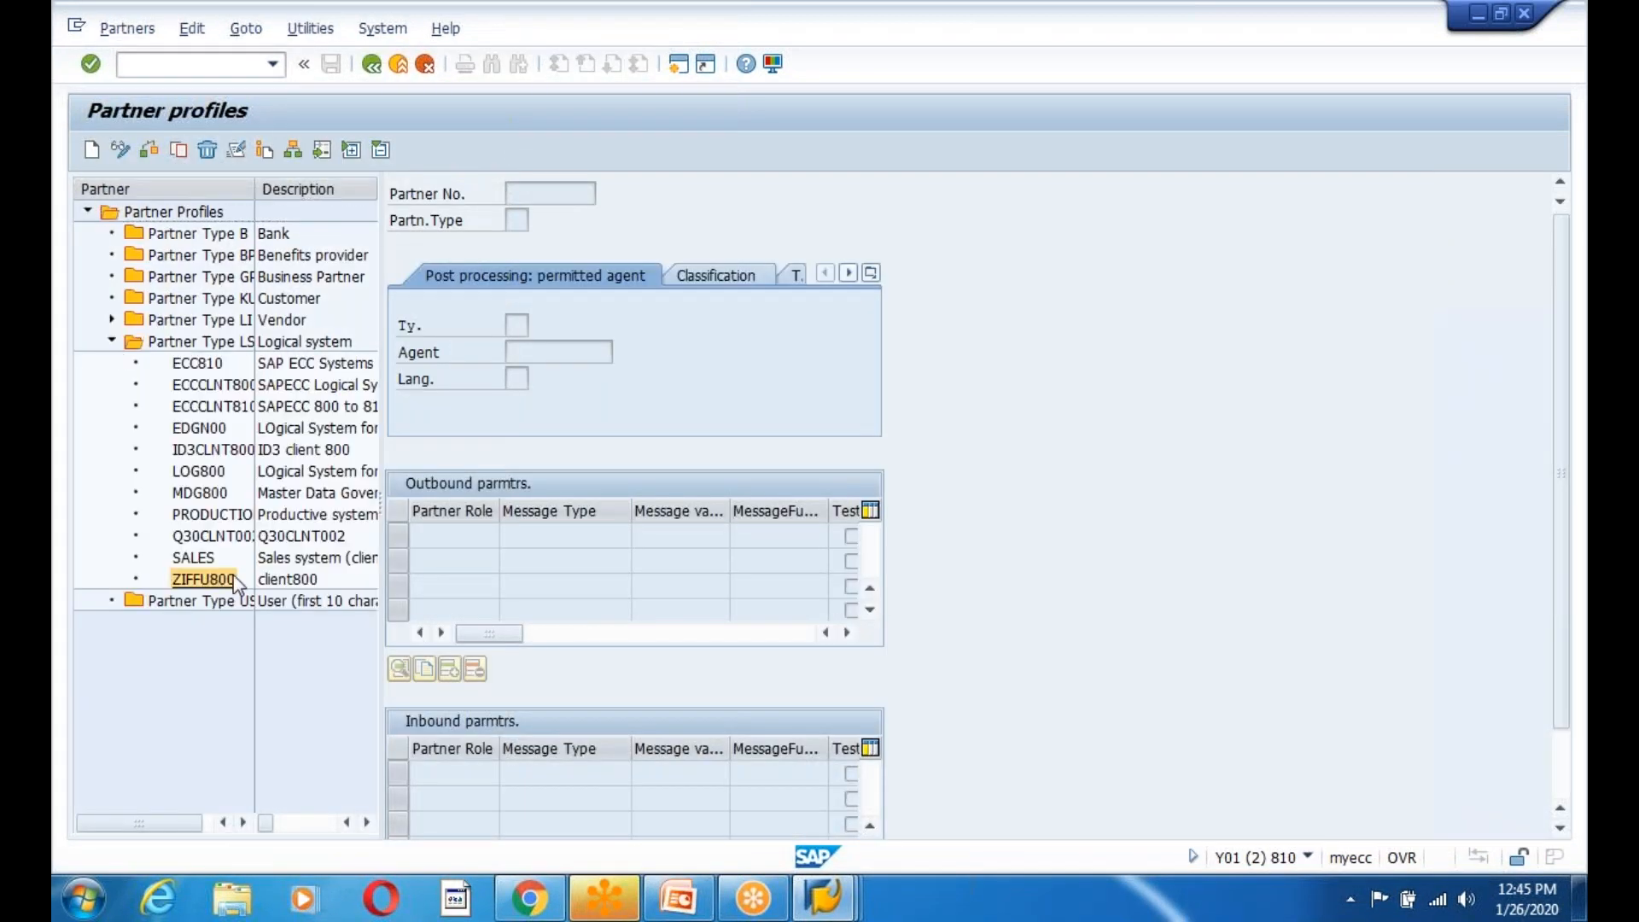
{"action": "left_click", "coordinate": [1560, 836]}
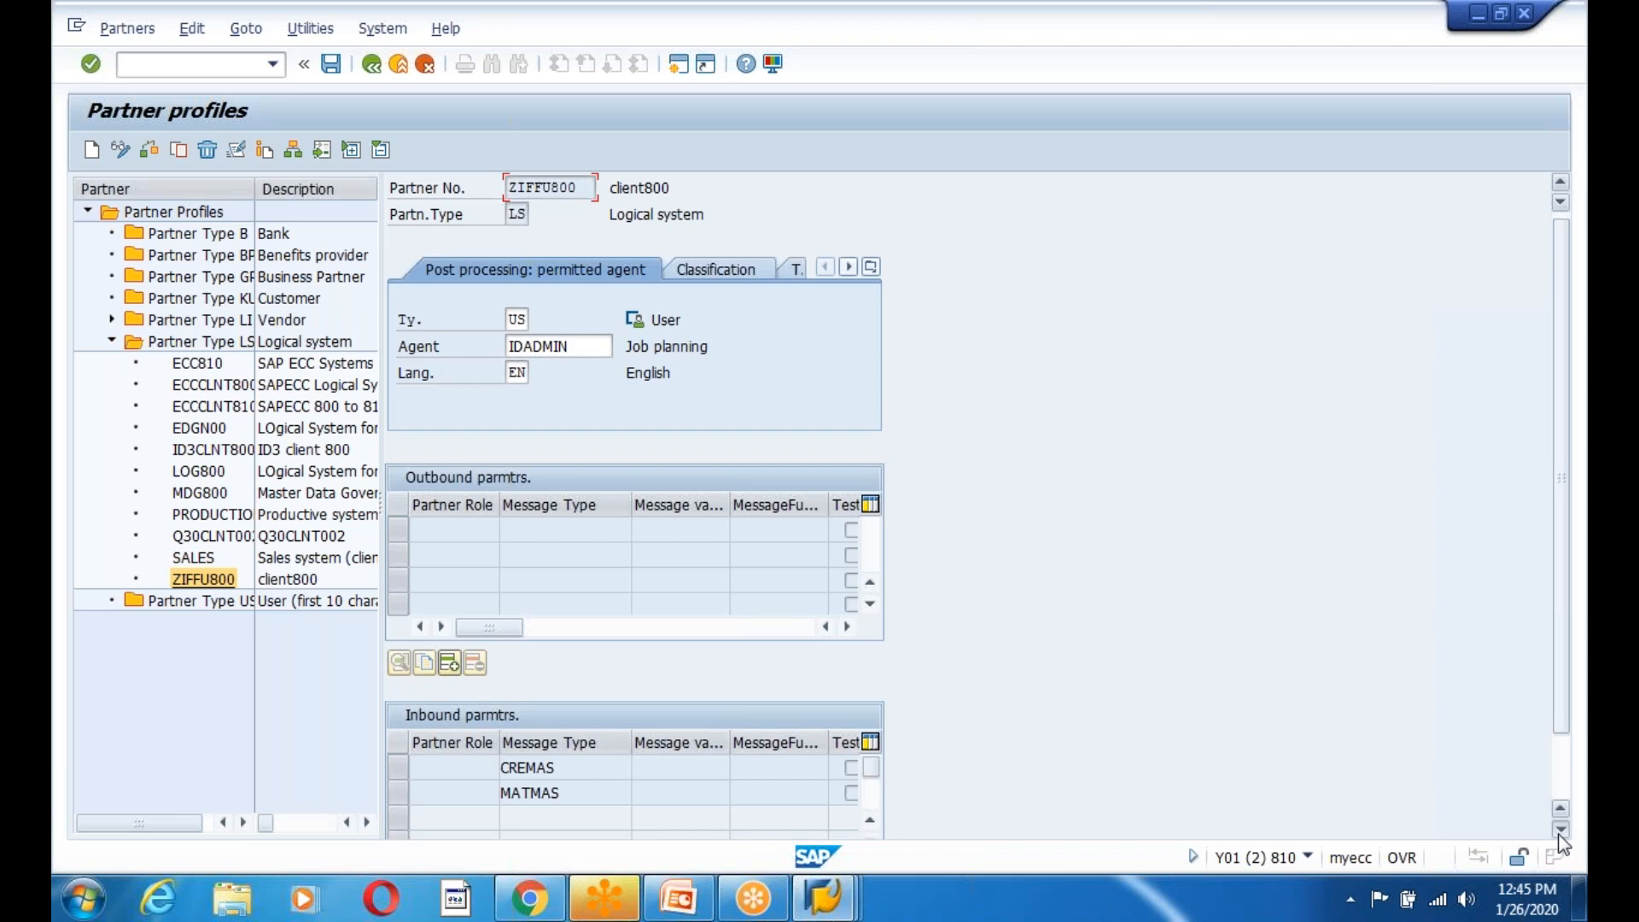
{"action": "left_click", "coordinate": [1559, 829]}
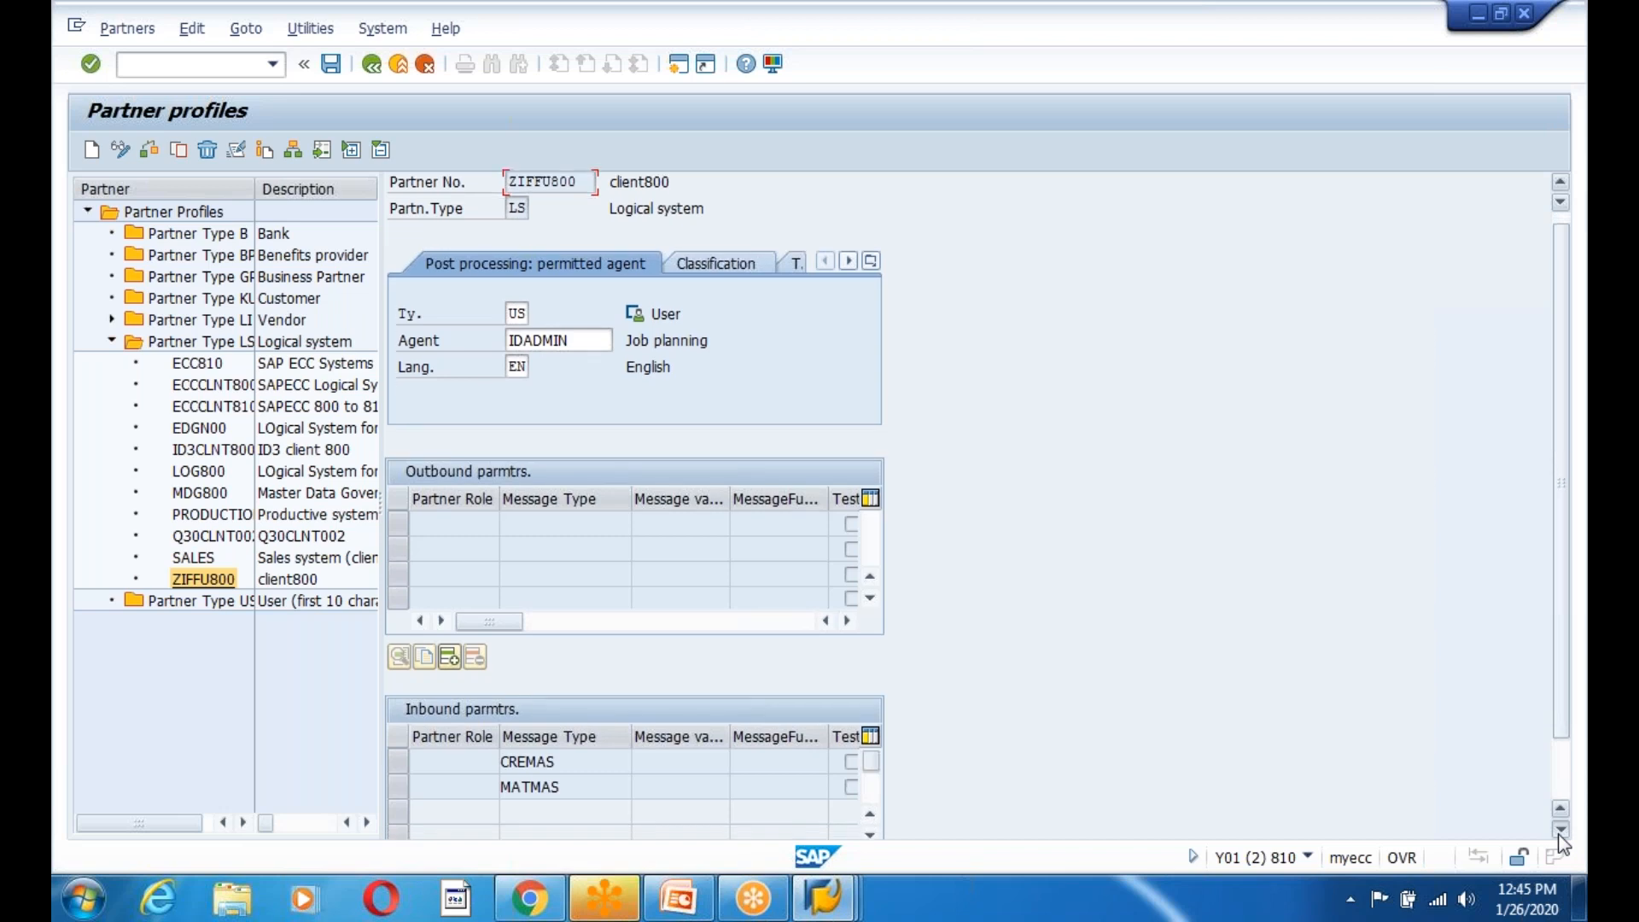
{"action": "left_click", "coordinate": [1559, 832]}
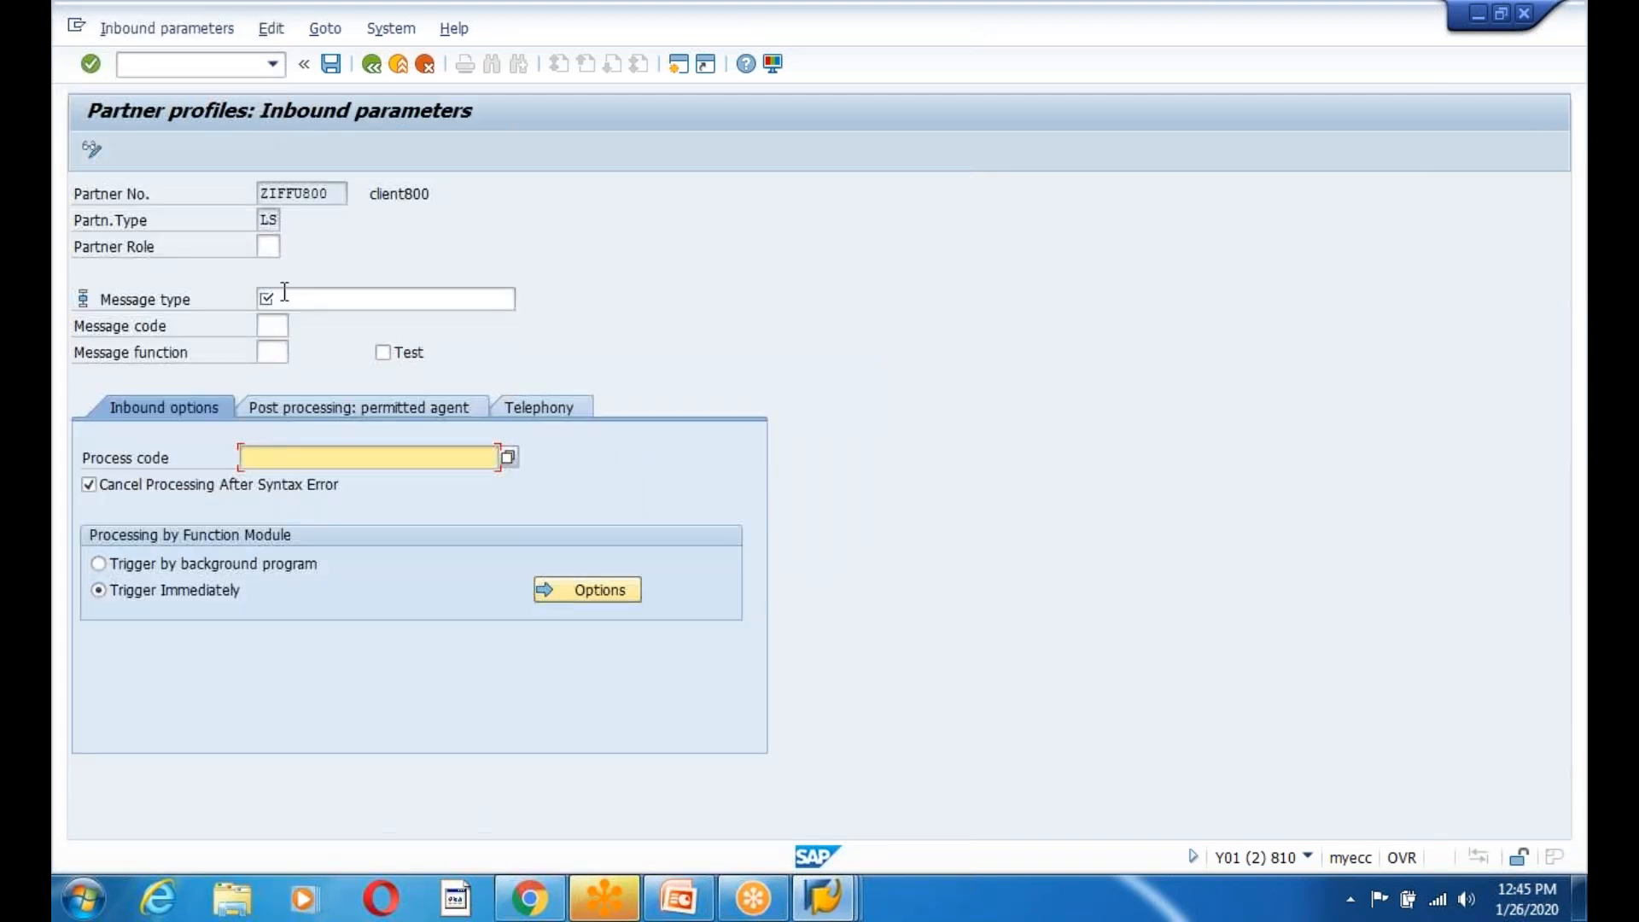
Start a new inbound parameter with message type ZEDG9EMPLOYEE copied from the slides.
{"action": "left_click", "coordinate": [283, 293]}
{"action": "left_click", "coordinate": [668, 903]}
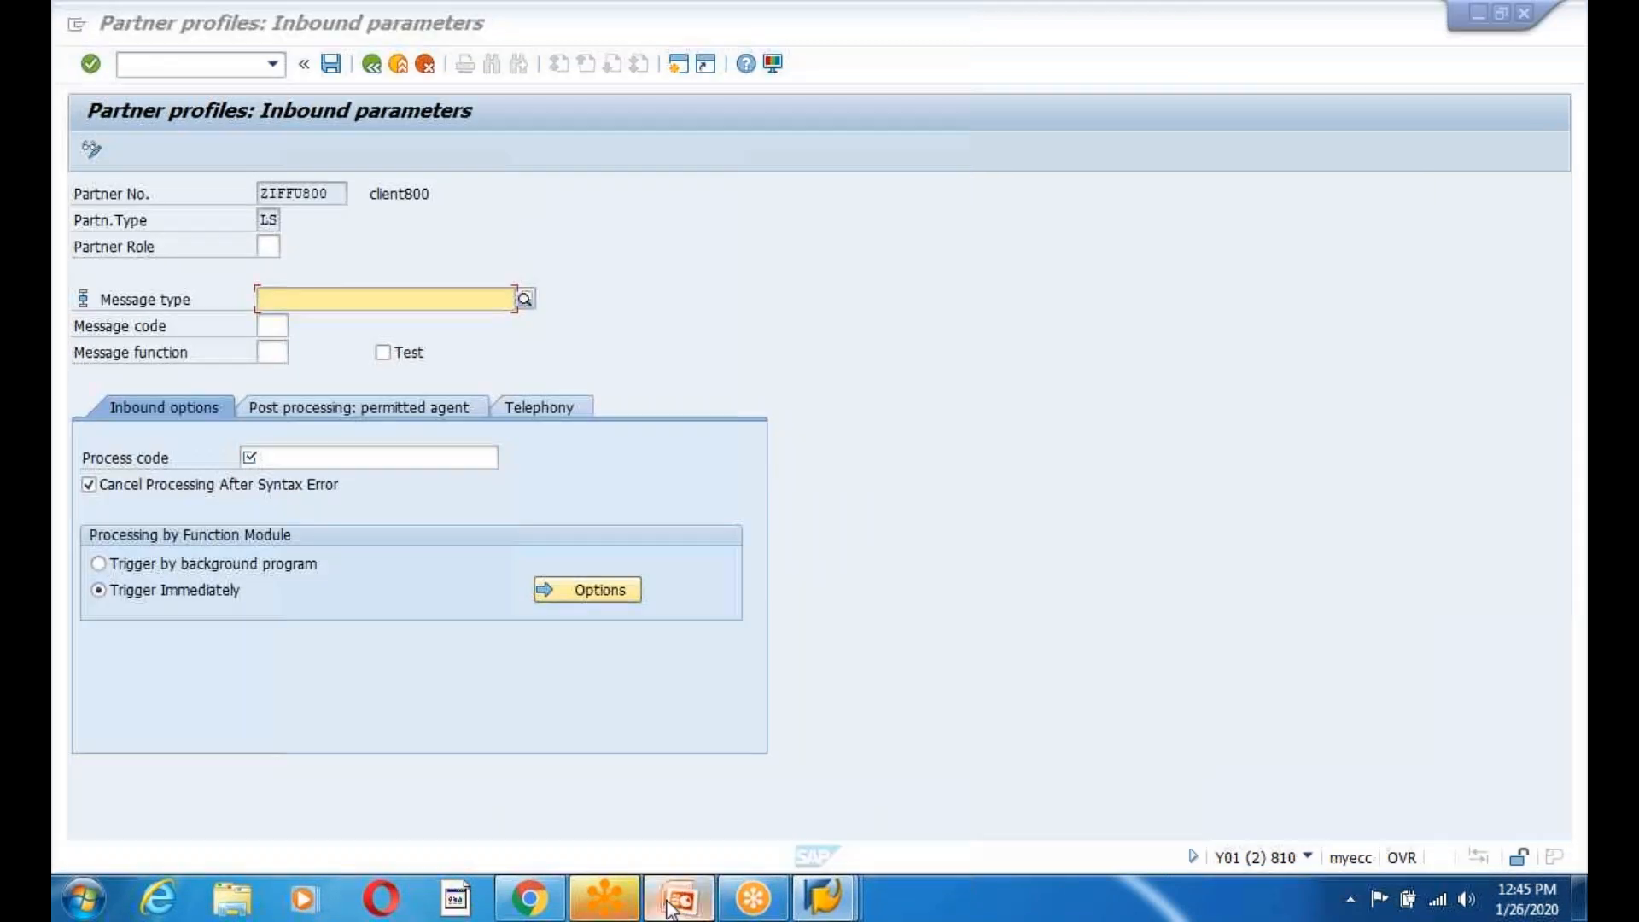
{"action": "right_click", "coordinate": [910, 374]}
{"action": "left_click", "coordinate": [963, 410]}
{"action": "key", "text": "alt+Tab"}
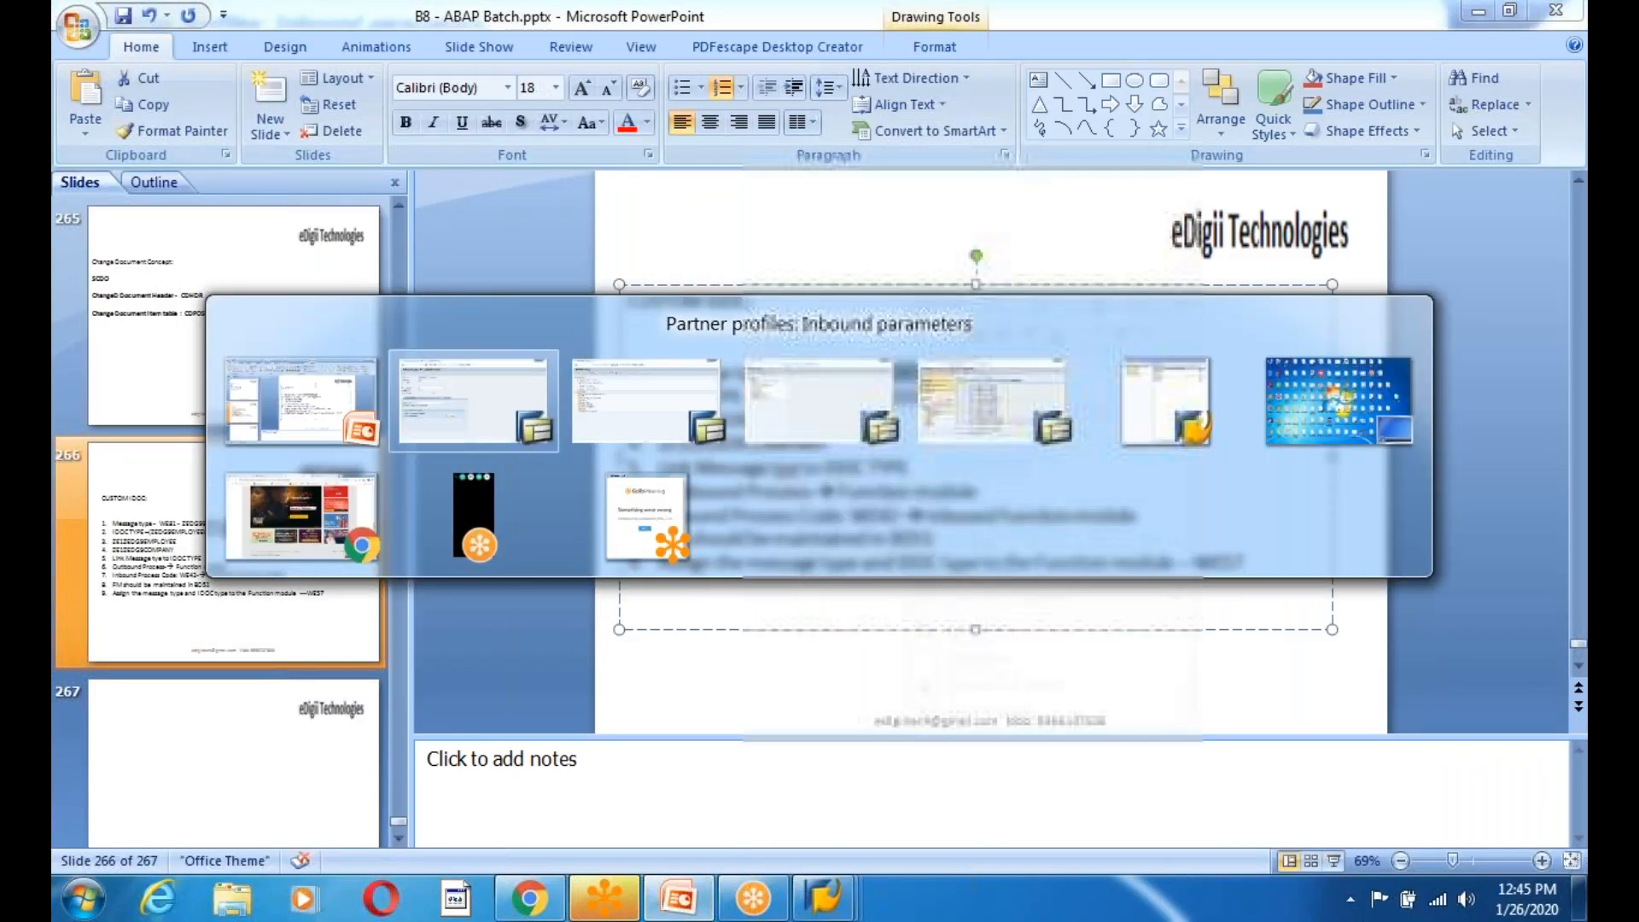
{"action": "key", "text": "Escape"}
{"action": "mouse_move", "coordinate": [823, 896]}
{"action": "left_click", "coordinate": [1114, 777]}
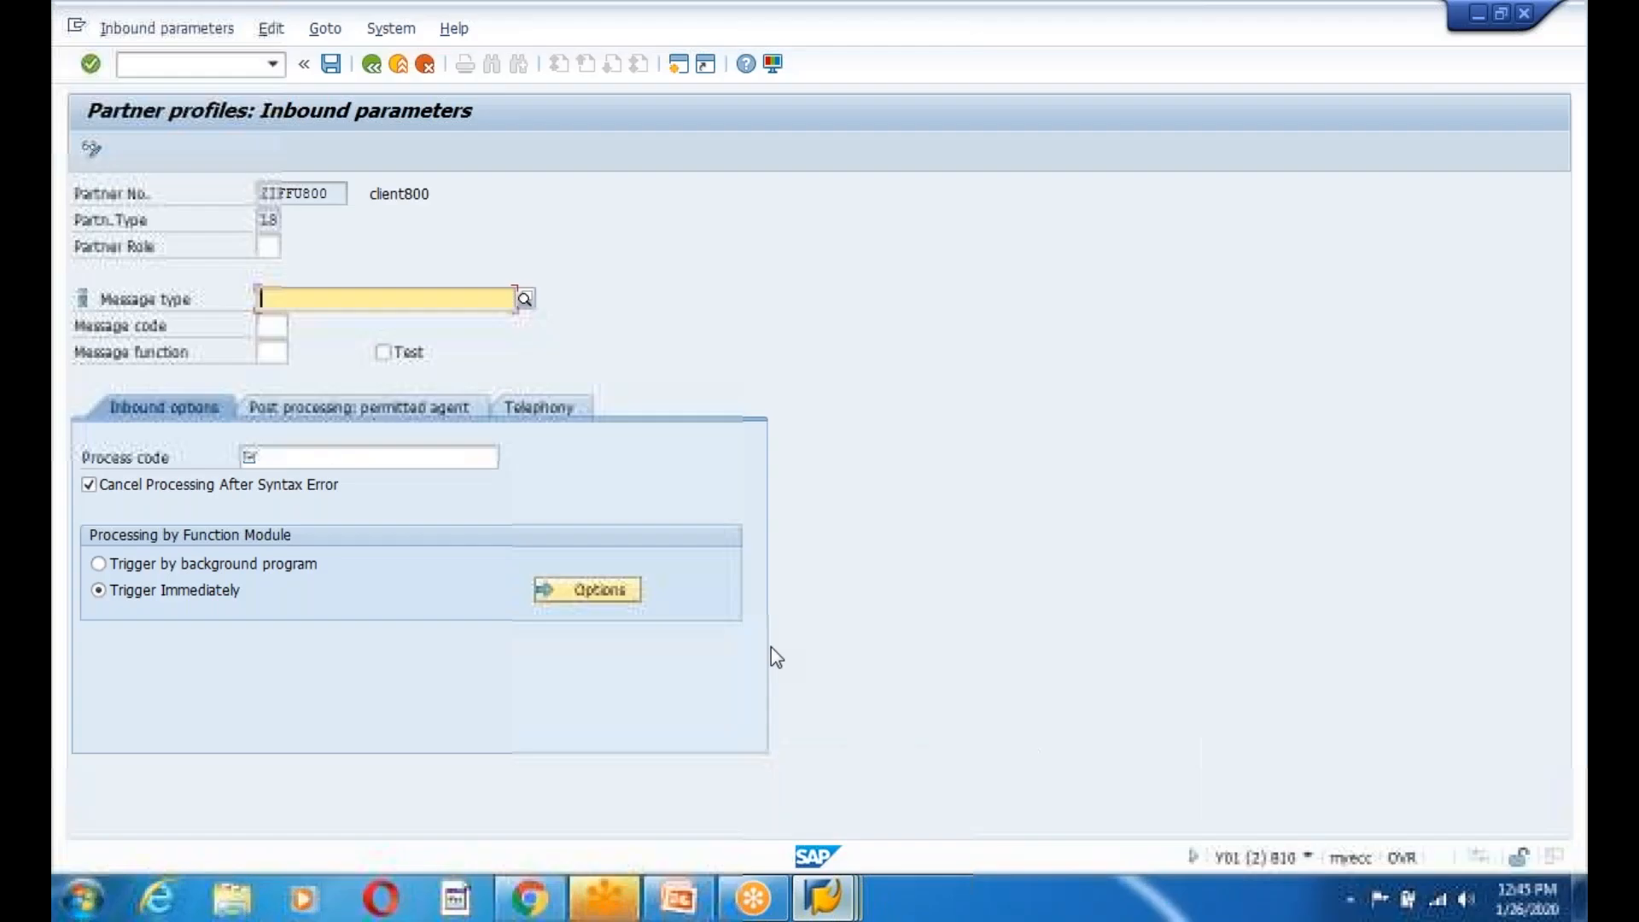
{"action": "key", "text": "ctrl+v"}
{"action": "key", "text": "Return"}
Enter process code ZEMPC, save the inbound parameter and return to Easy Access.
{"action": "type", "text": "ZEMPC"}
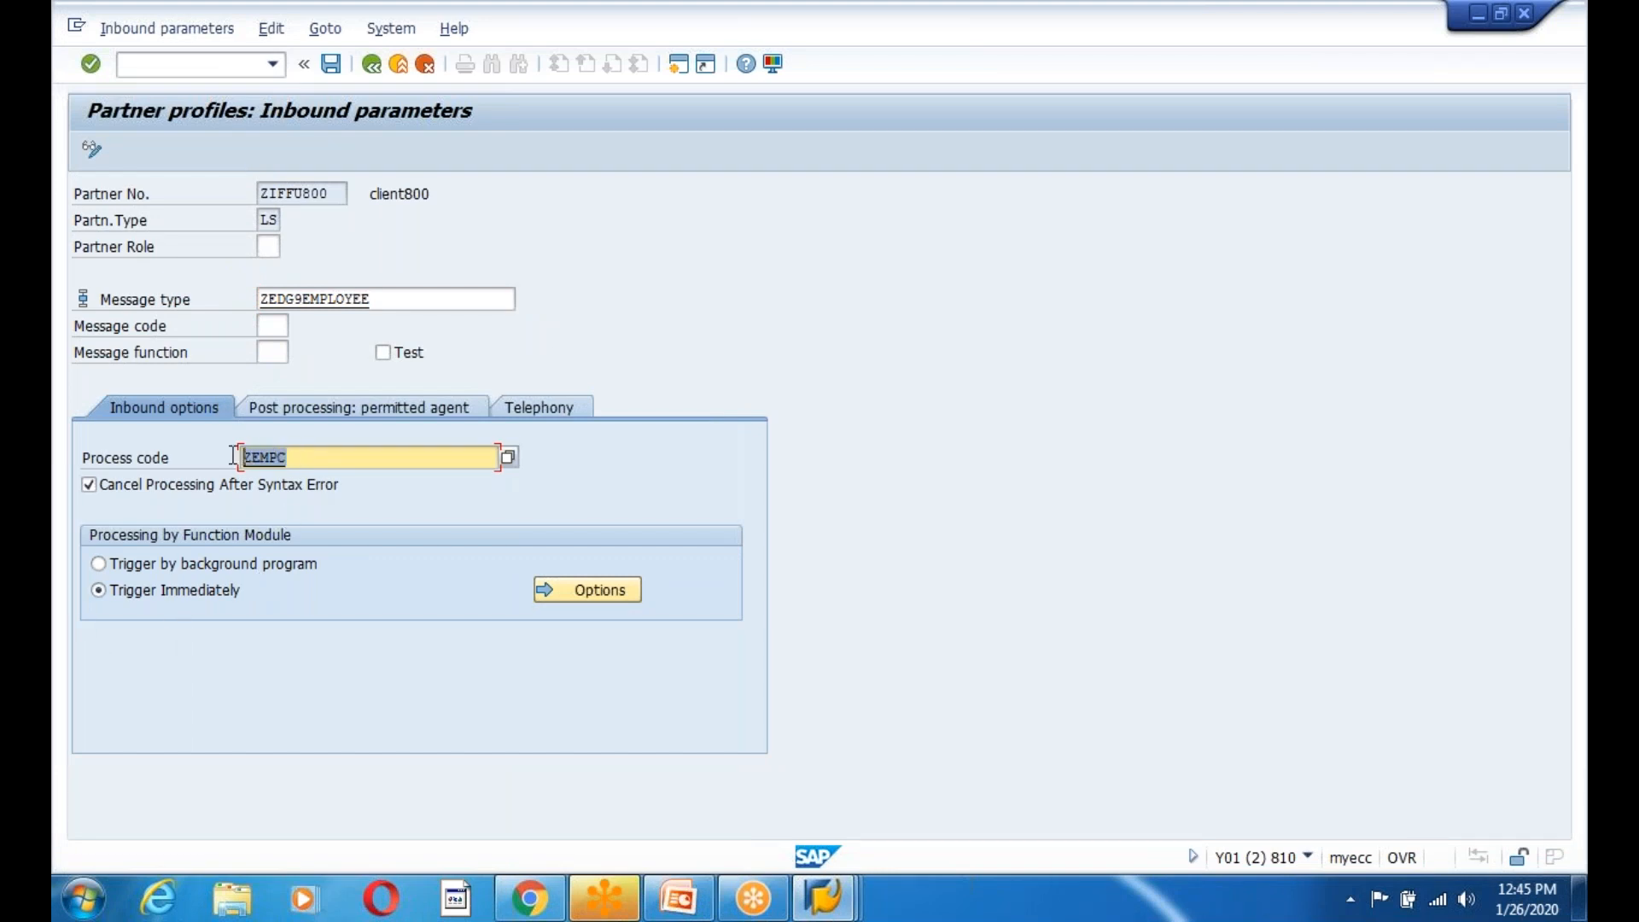
{"action": "left_click", "coordinate": [326, 66]}
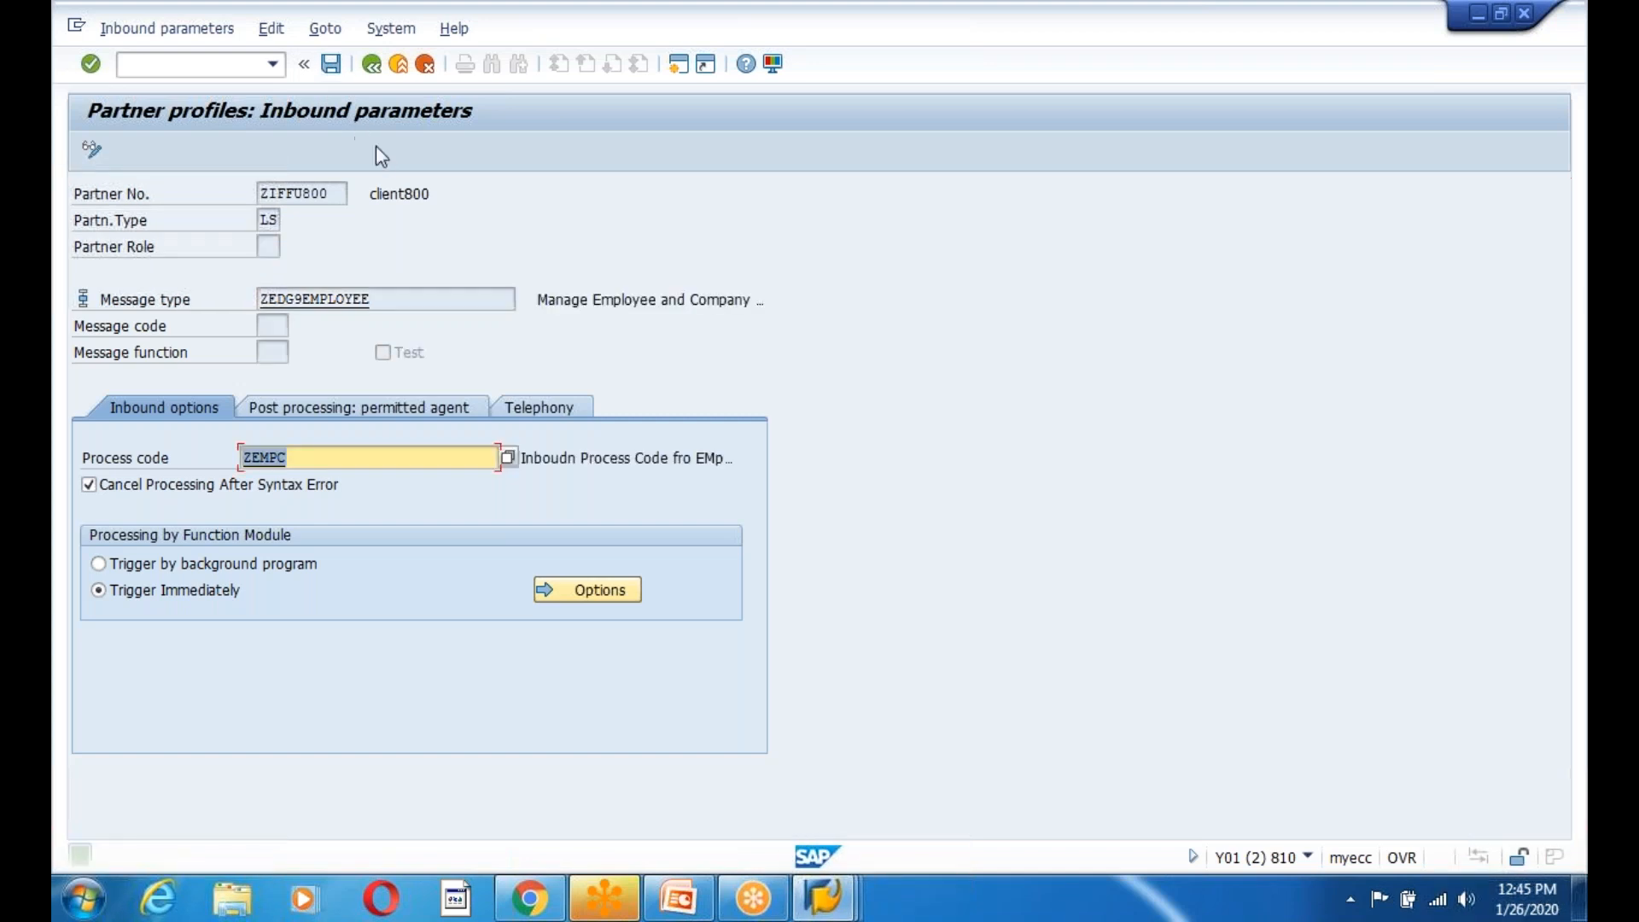
{"action": "left_click", "coordinate": [330, 64]}
{"action": "left_click", "coordinate": [370, 69]}
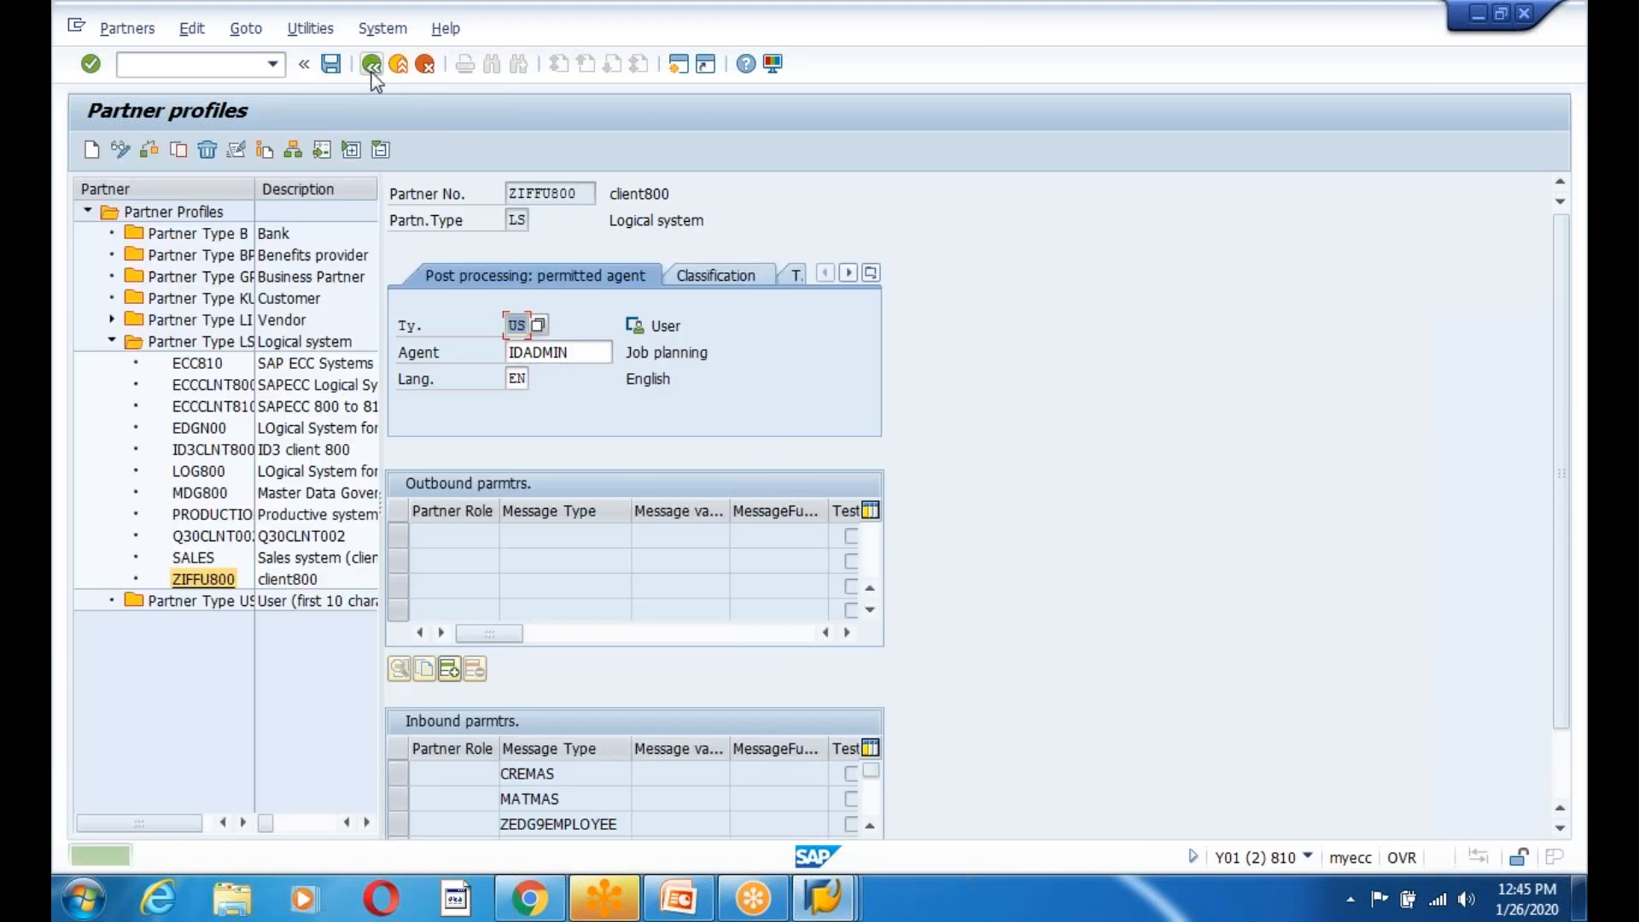
{"action": "left_click", "coordinate": [372, 68]}
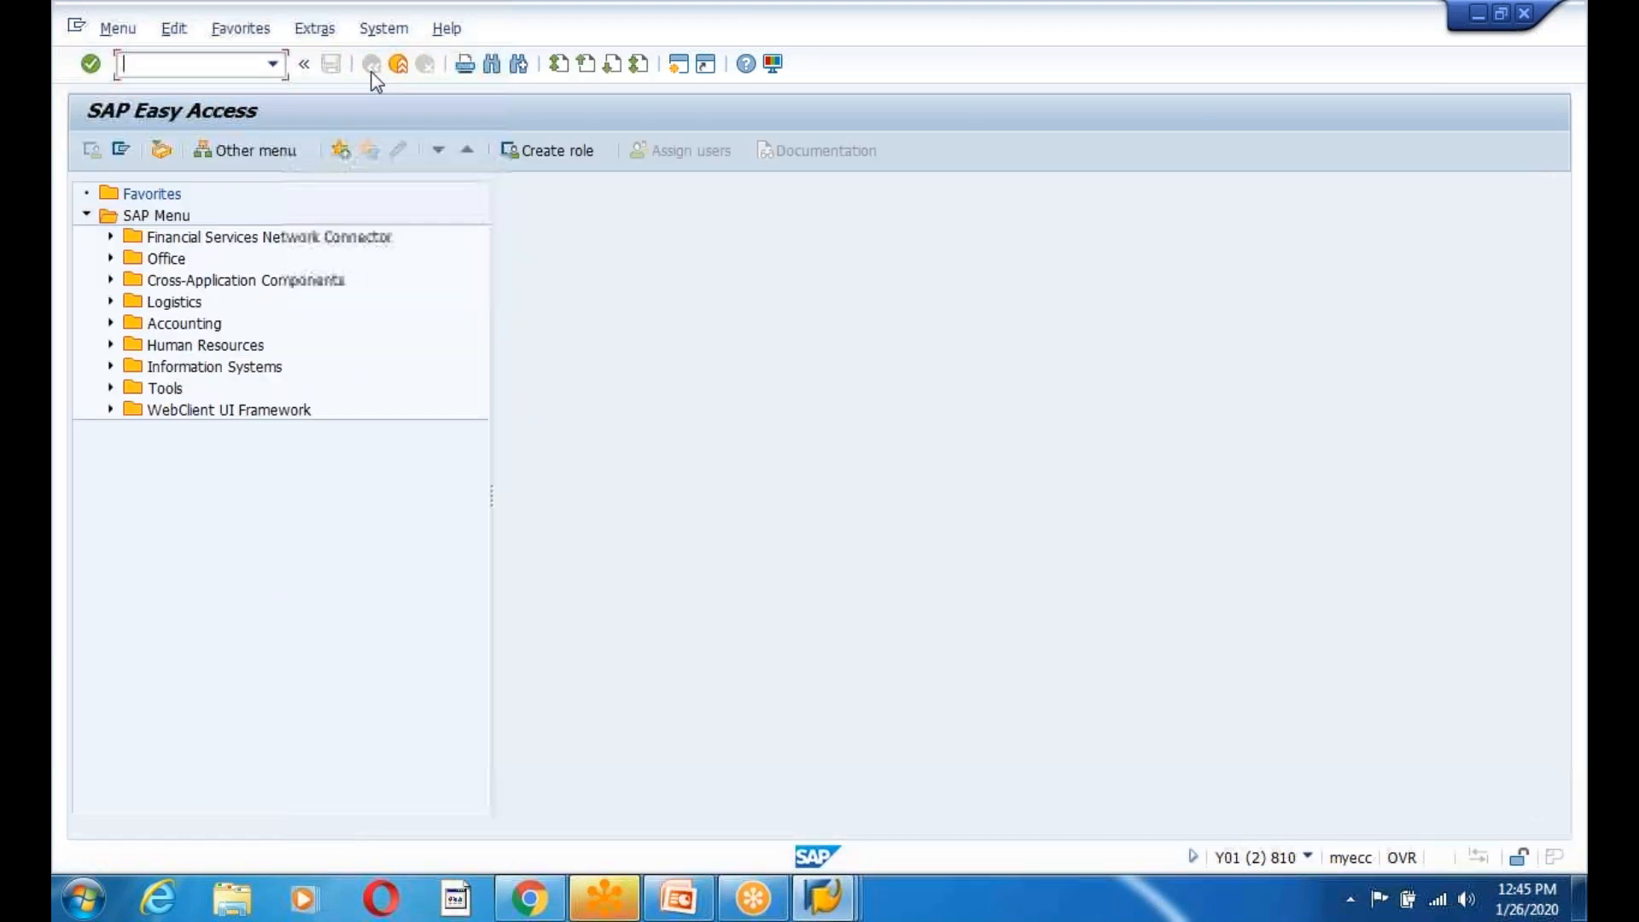